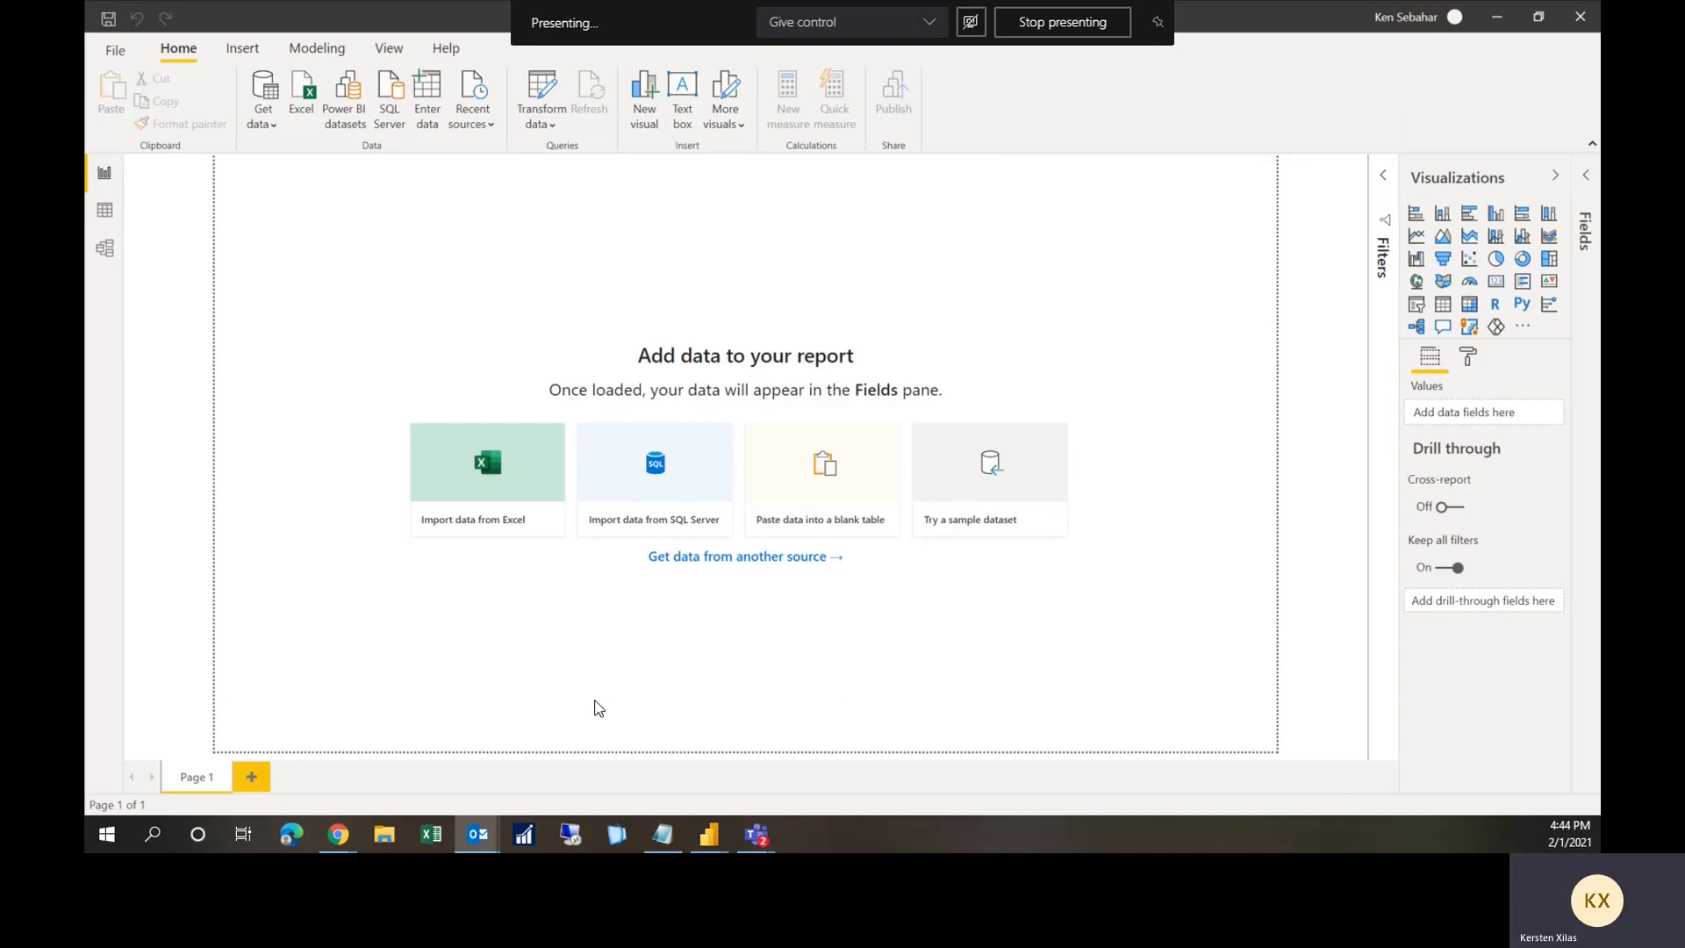
Step: Switch to Business Central in the browser and open the Web Services list by searching for "web ser"
mouse_move(338, 834)
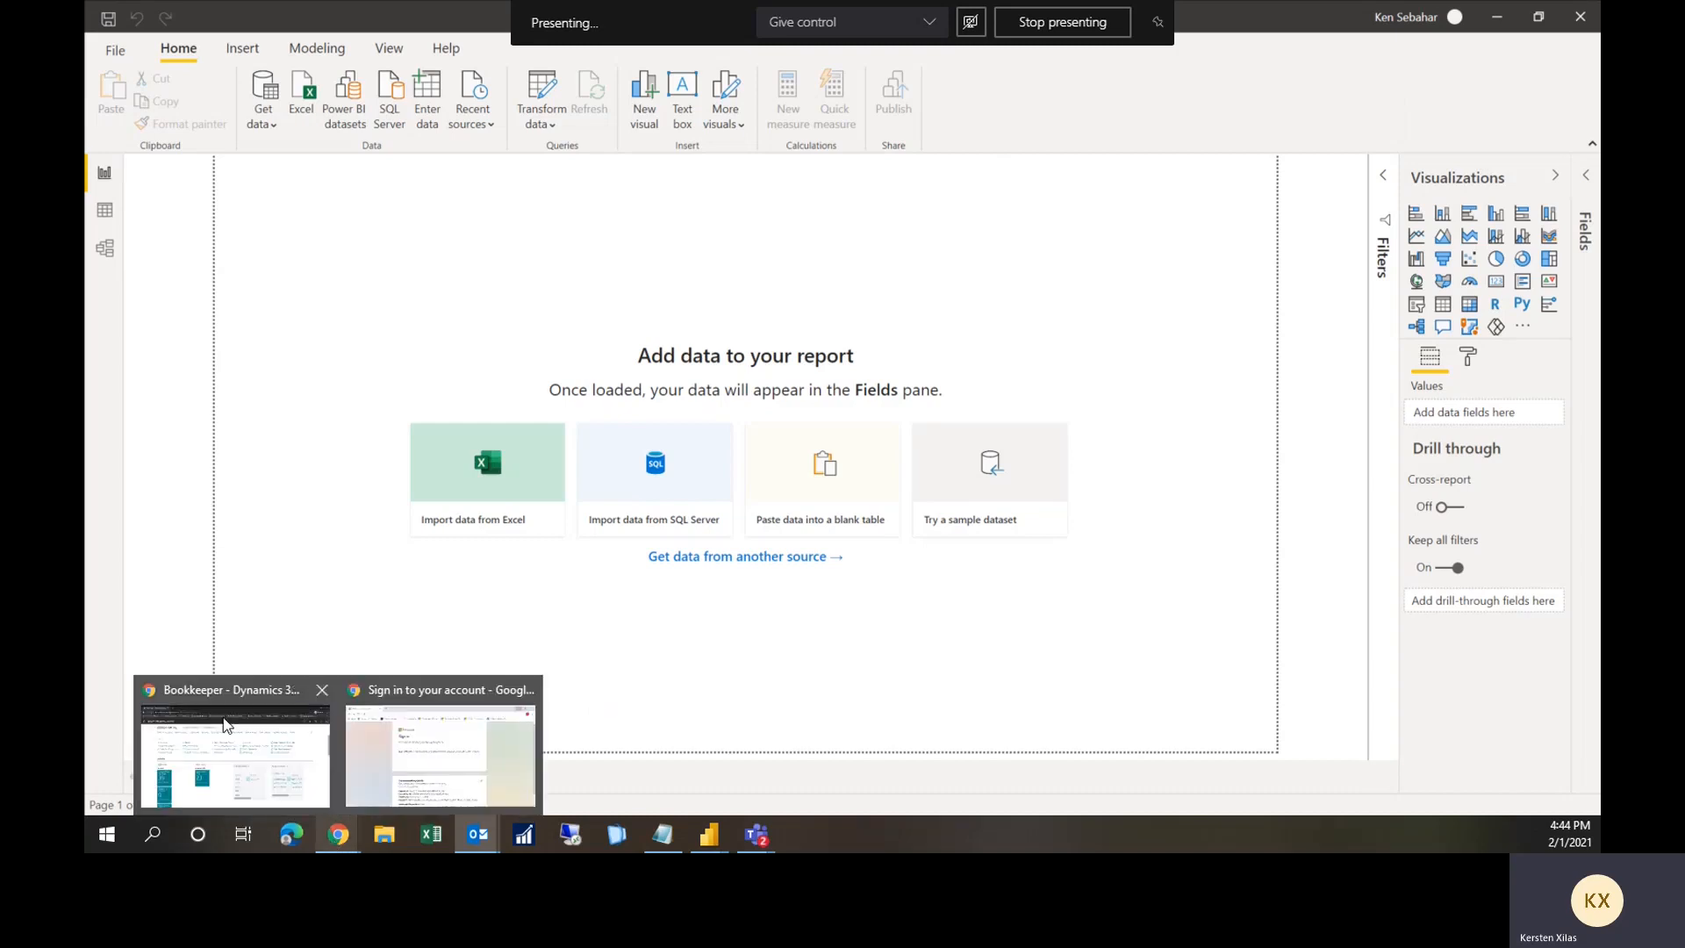
left_click(186, 702)
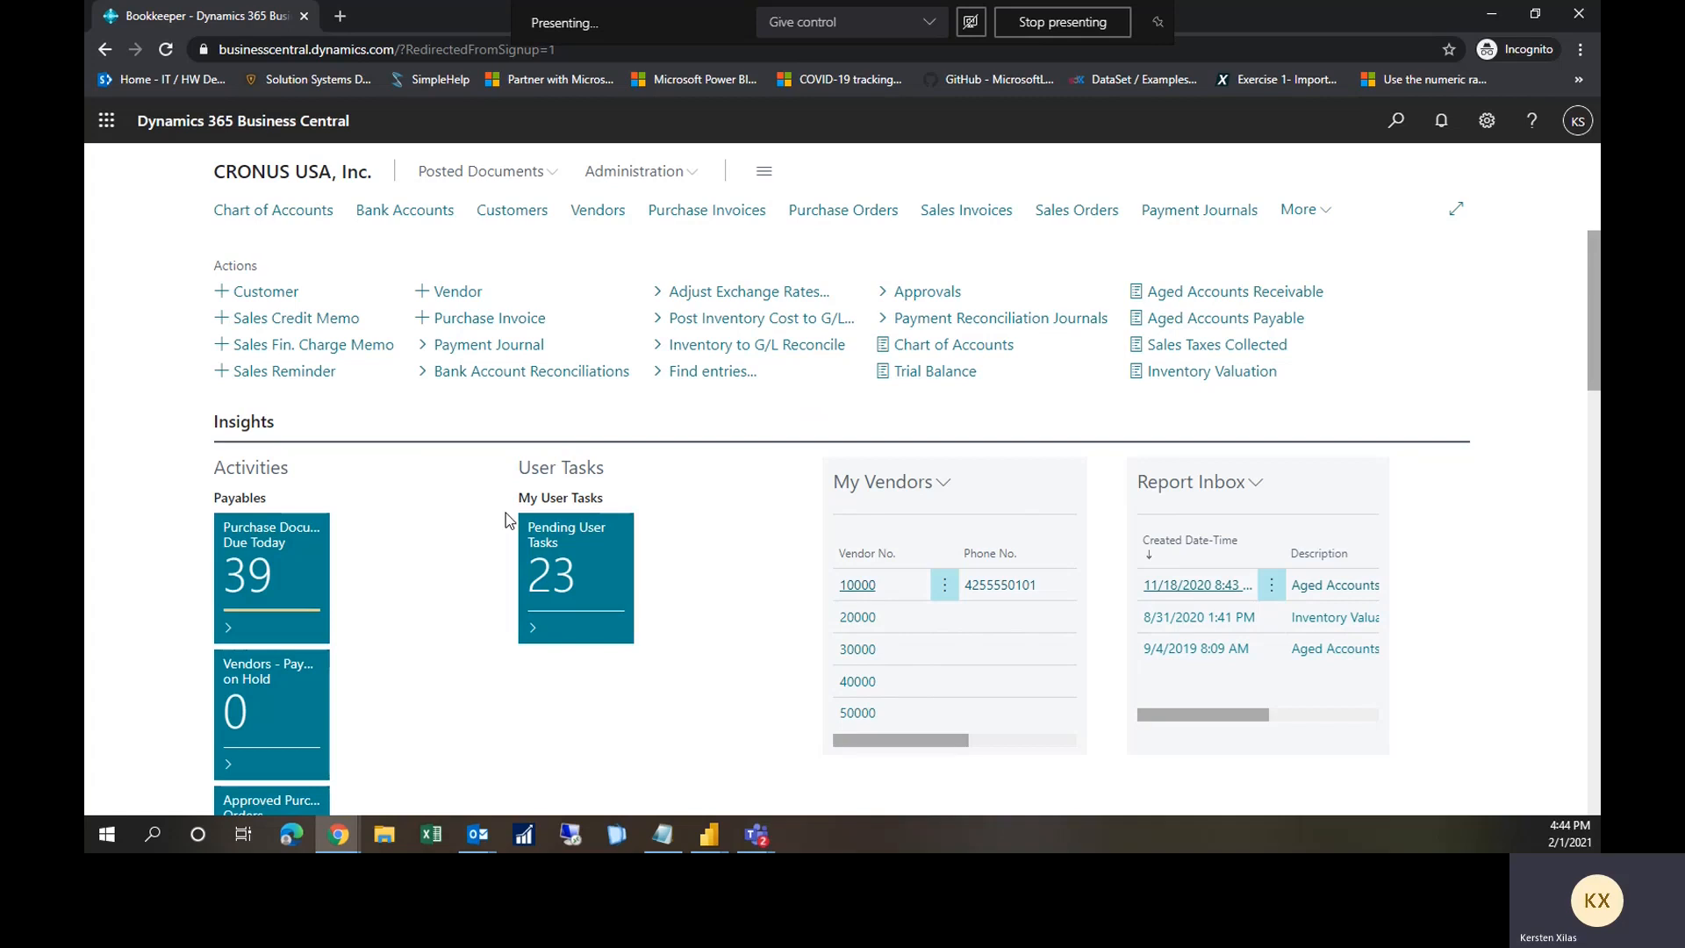
left_click(1405, 130)
type("web")
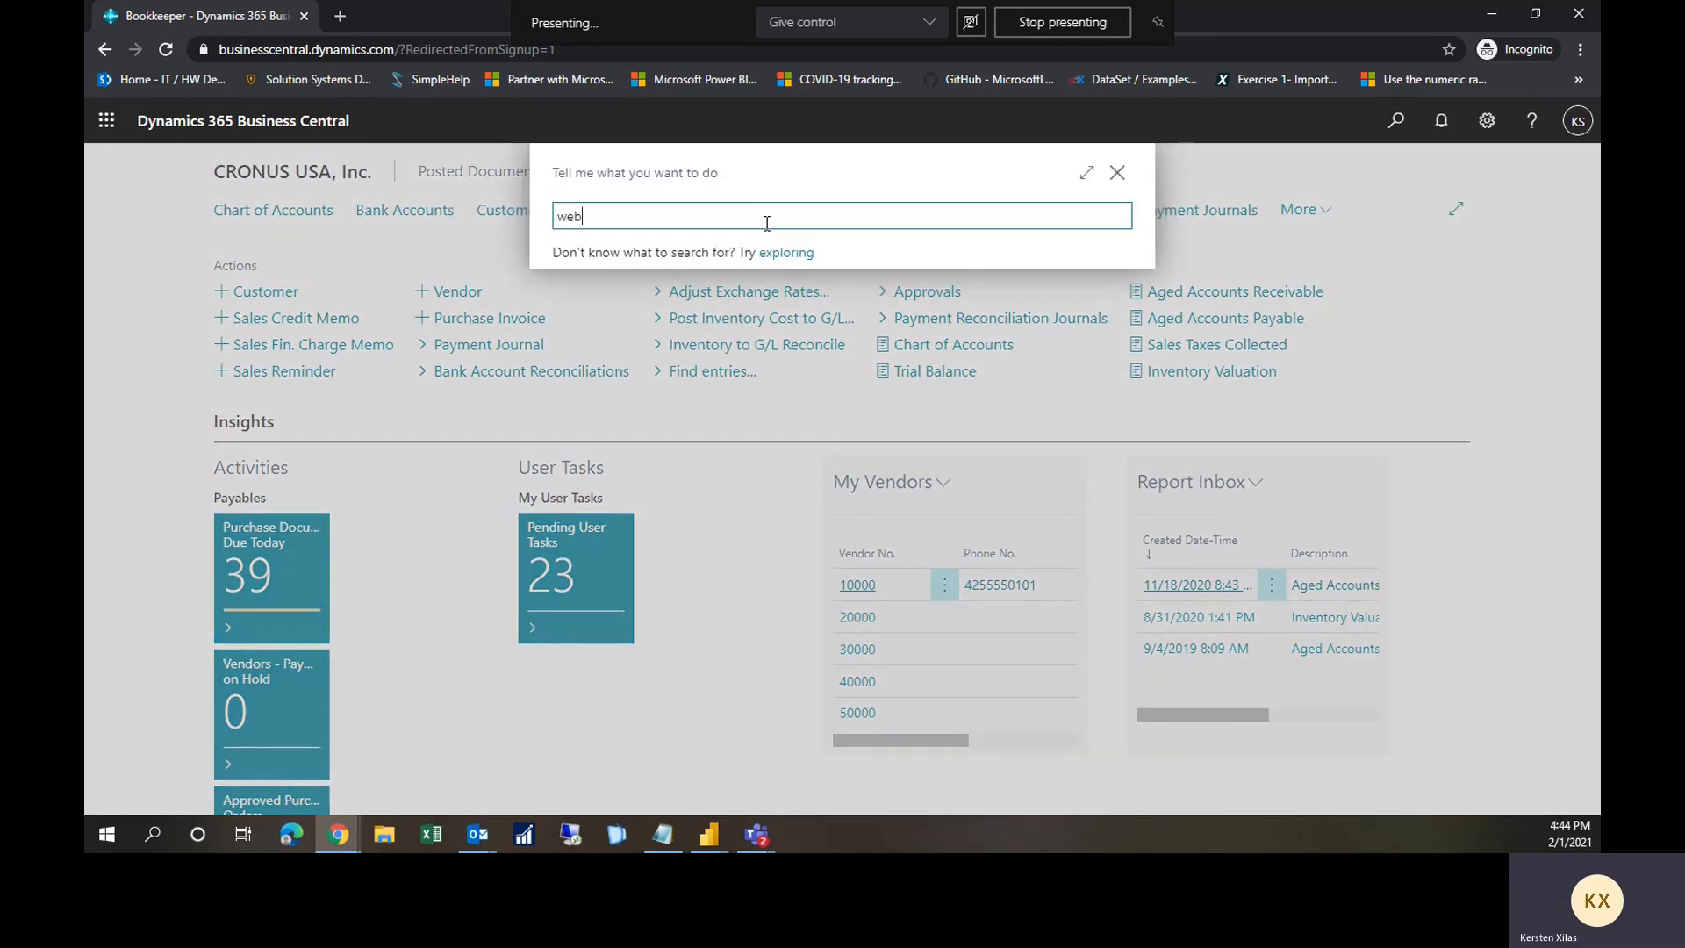
type(" ser")
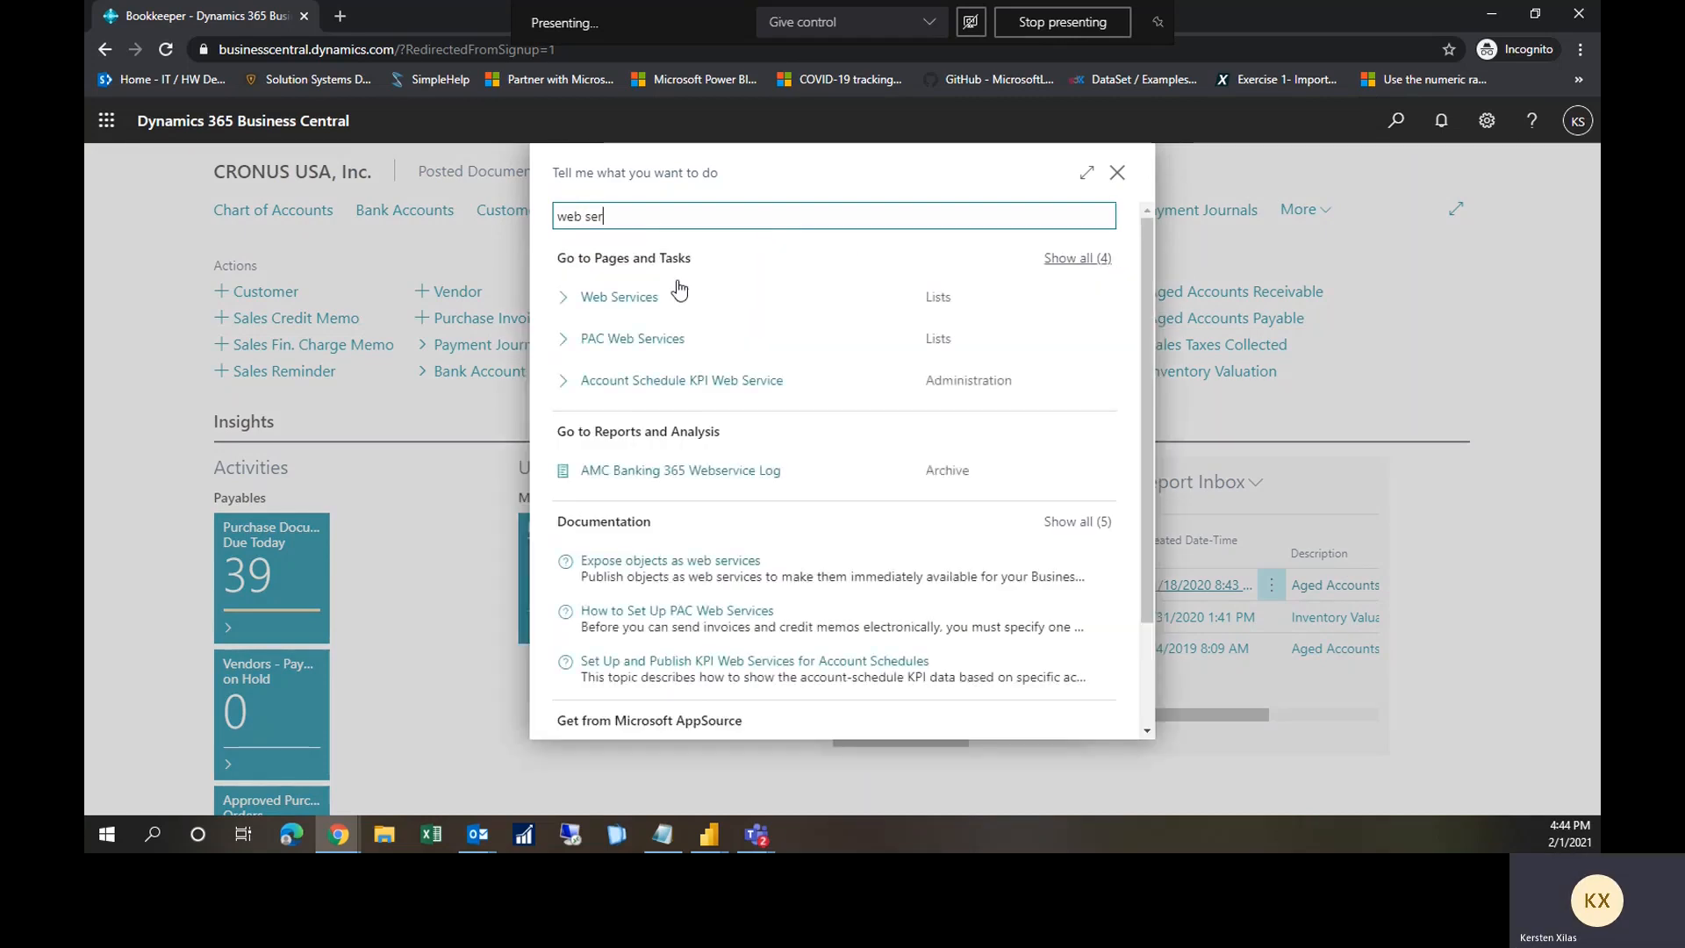
left_click(624, 303)
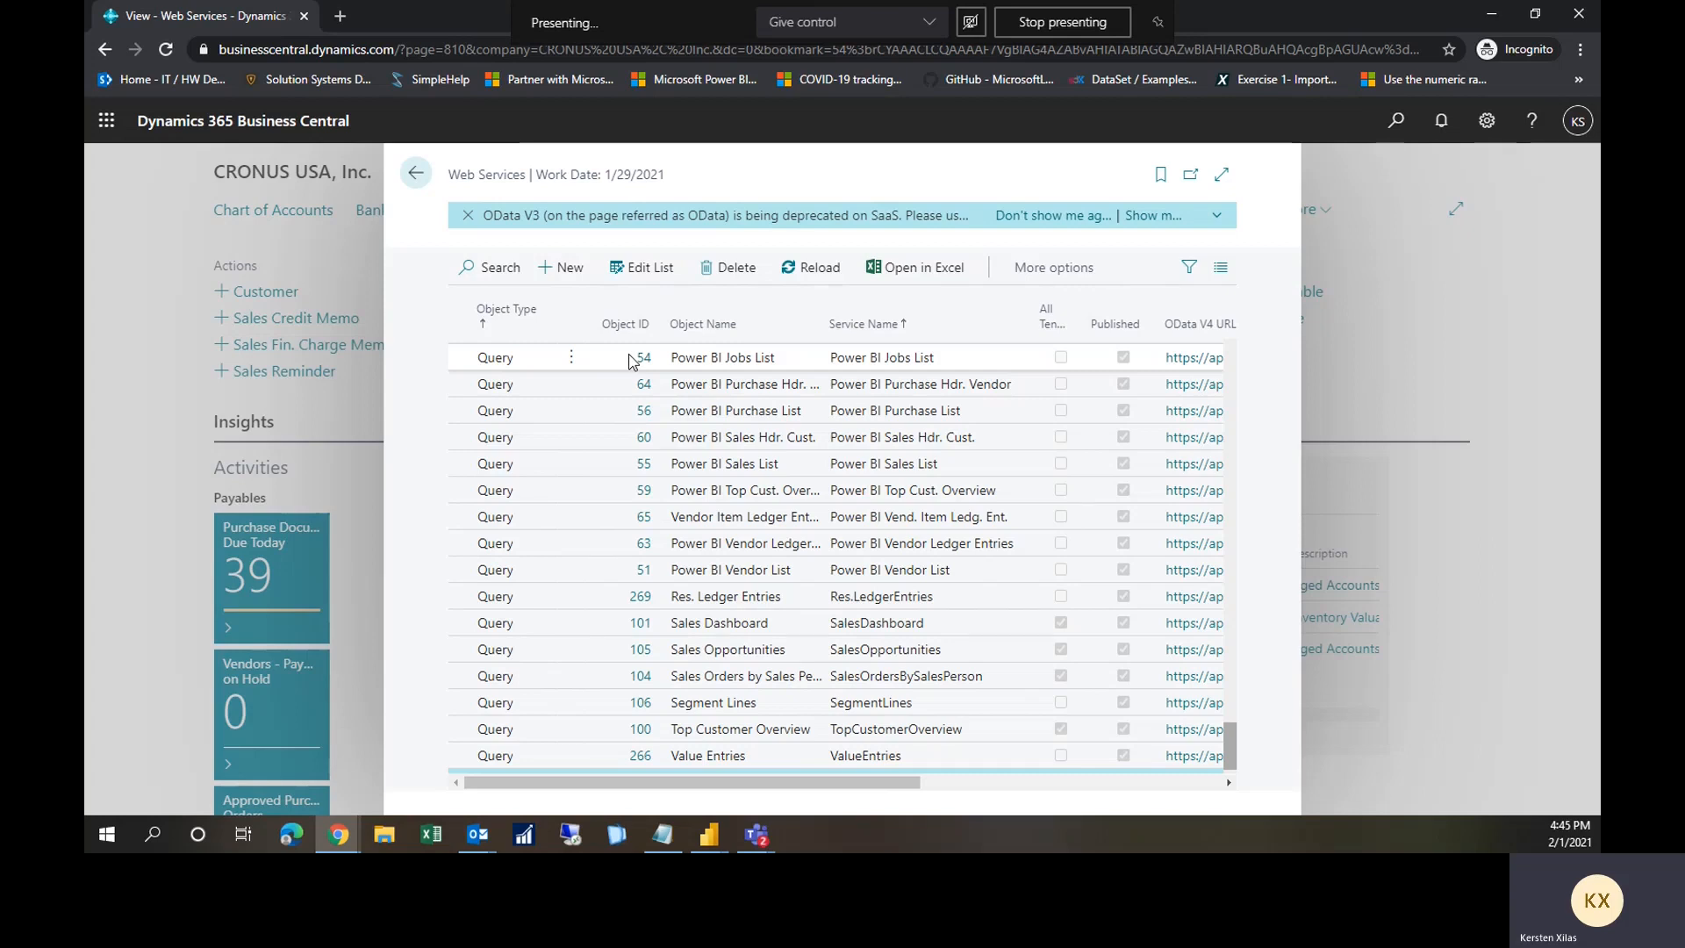
Step: Examine the published queries and pages in the Web Services list and return to the home page
scroll(625, 387, "down", 1)
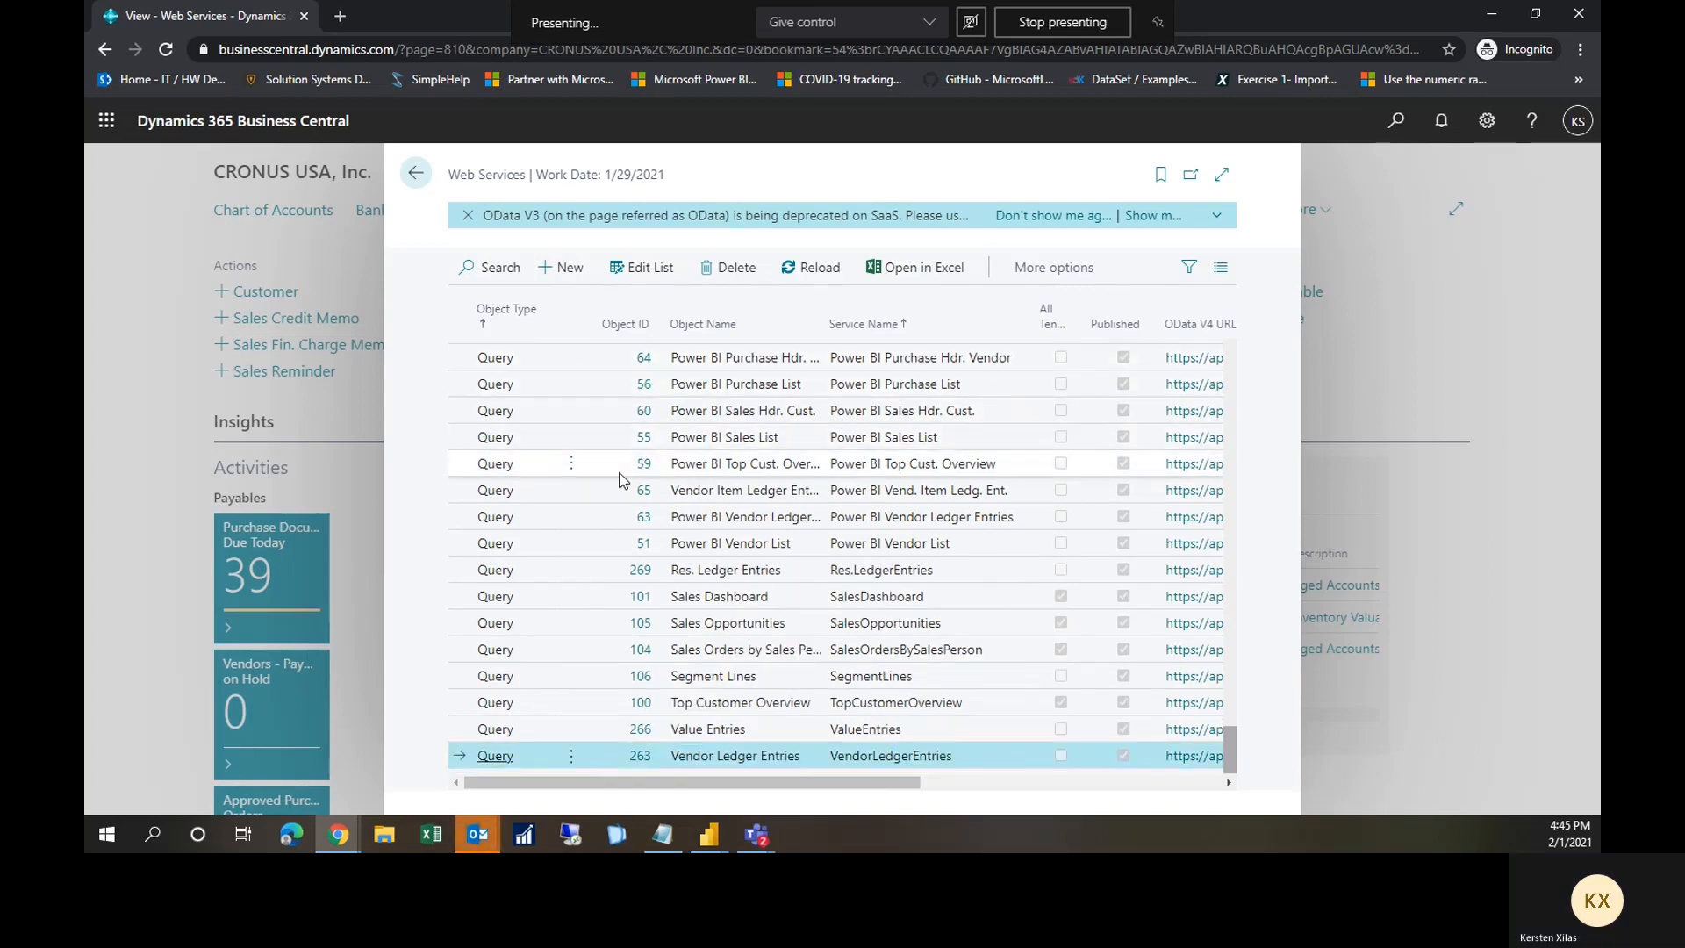
scroll(620, 467, "up", 5)
scroll(632, 470, "up", 10)
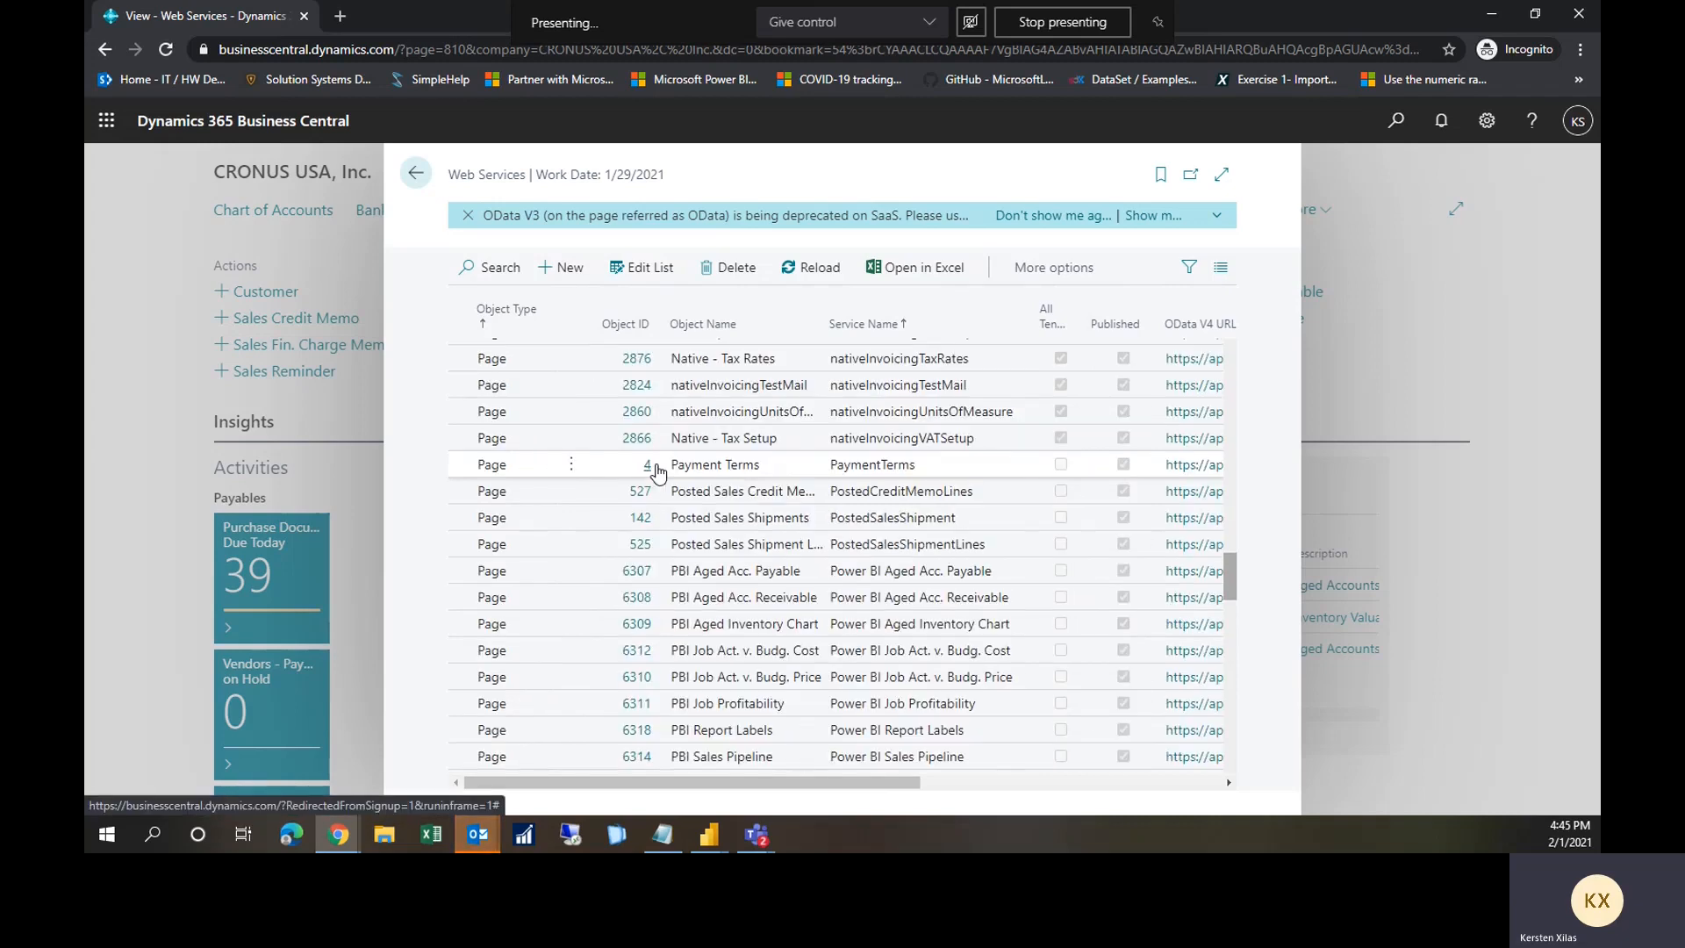
scroll(659, 474, "up", 1)
scroll(659, 474, "up", 1)
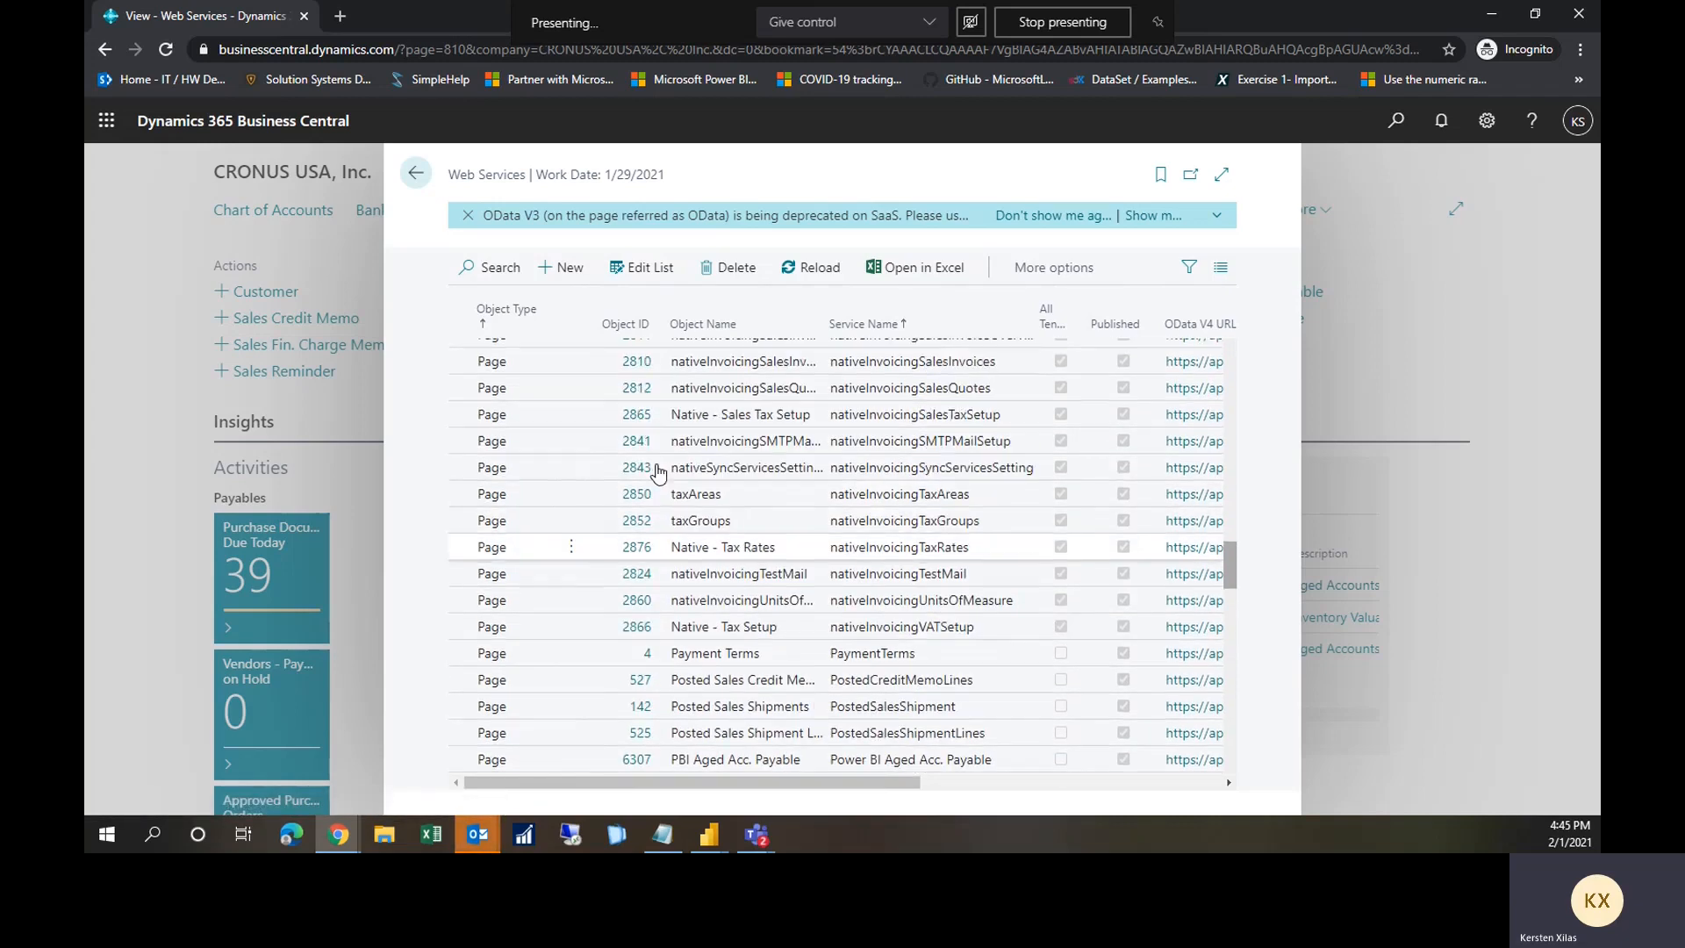
left_click(417, 174)
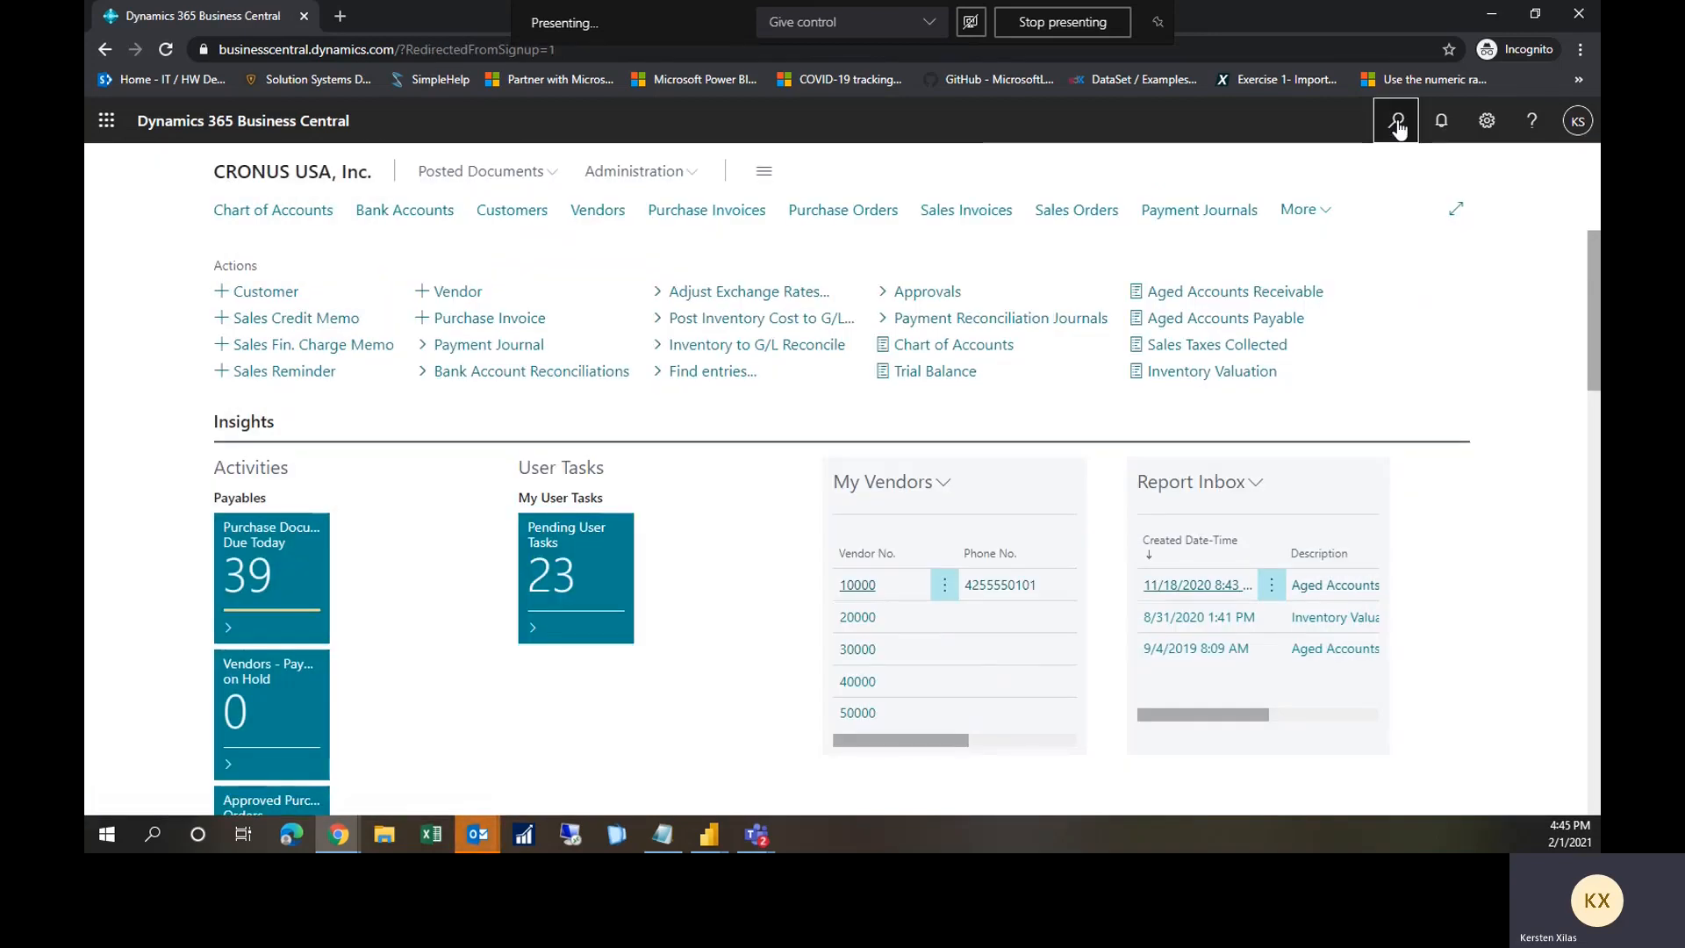
Step: Find Assisted Setup by searching for "assisted set" and run its Set up reporting data guide again
left_click(1396, 122)
type("as")
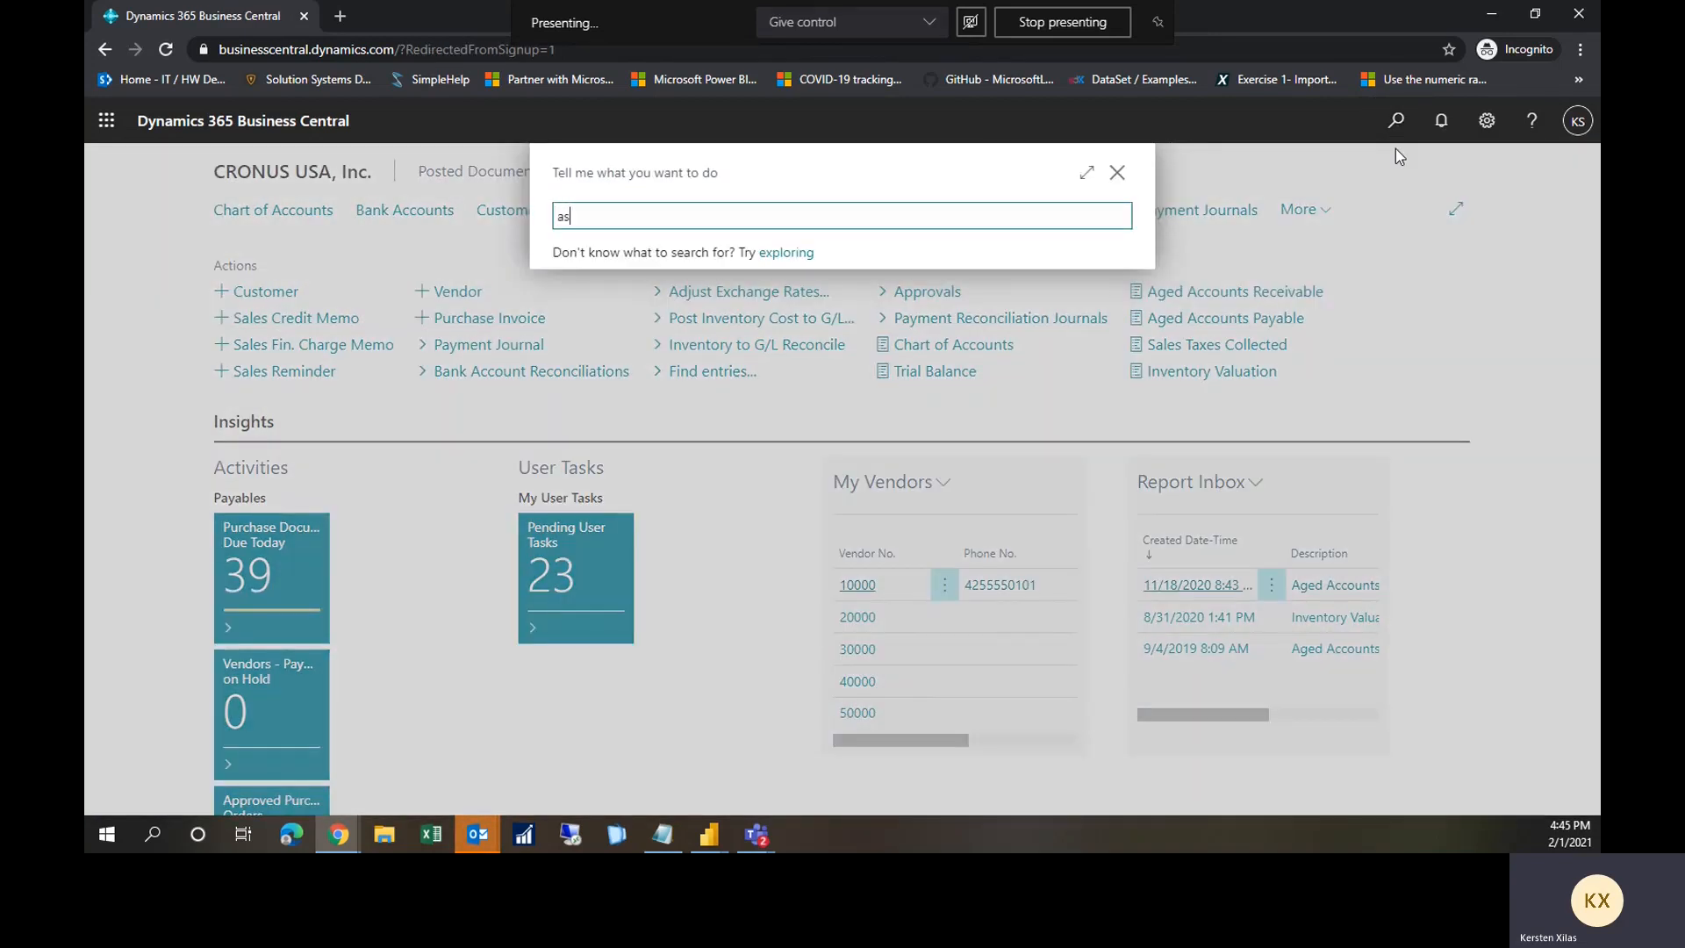
type("sisted set")
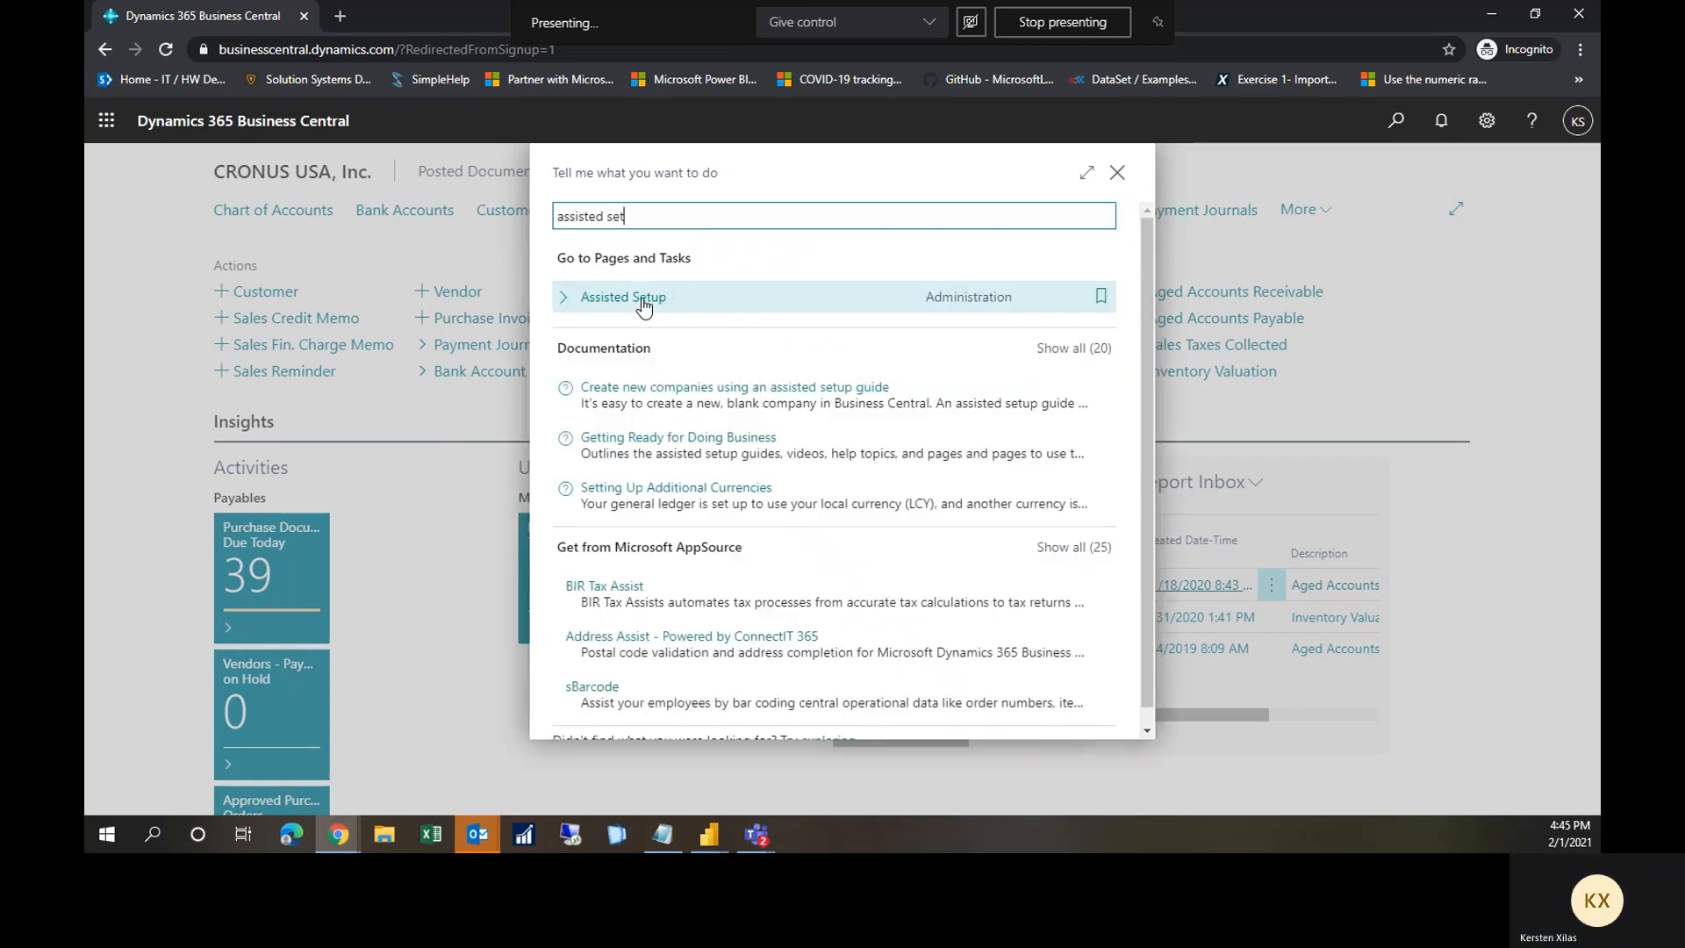
left_click(644, 301)
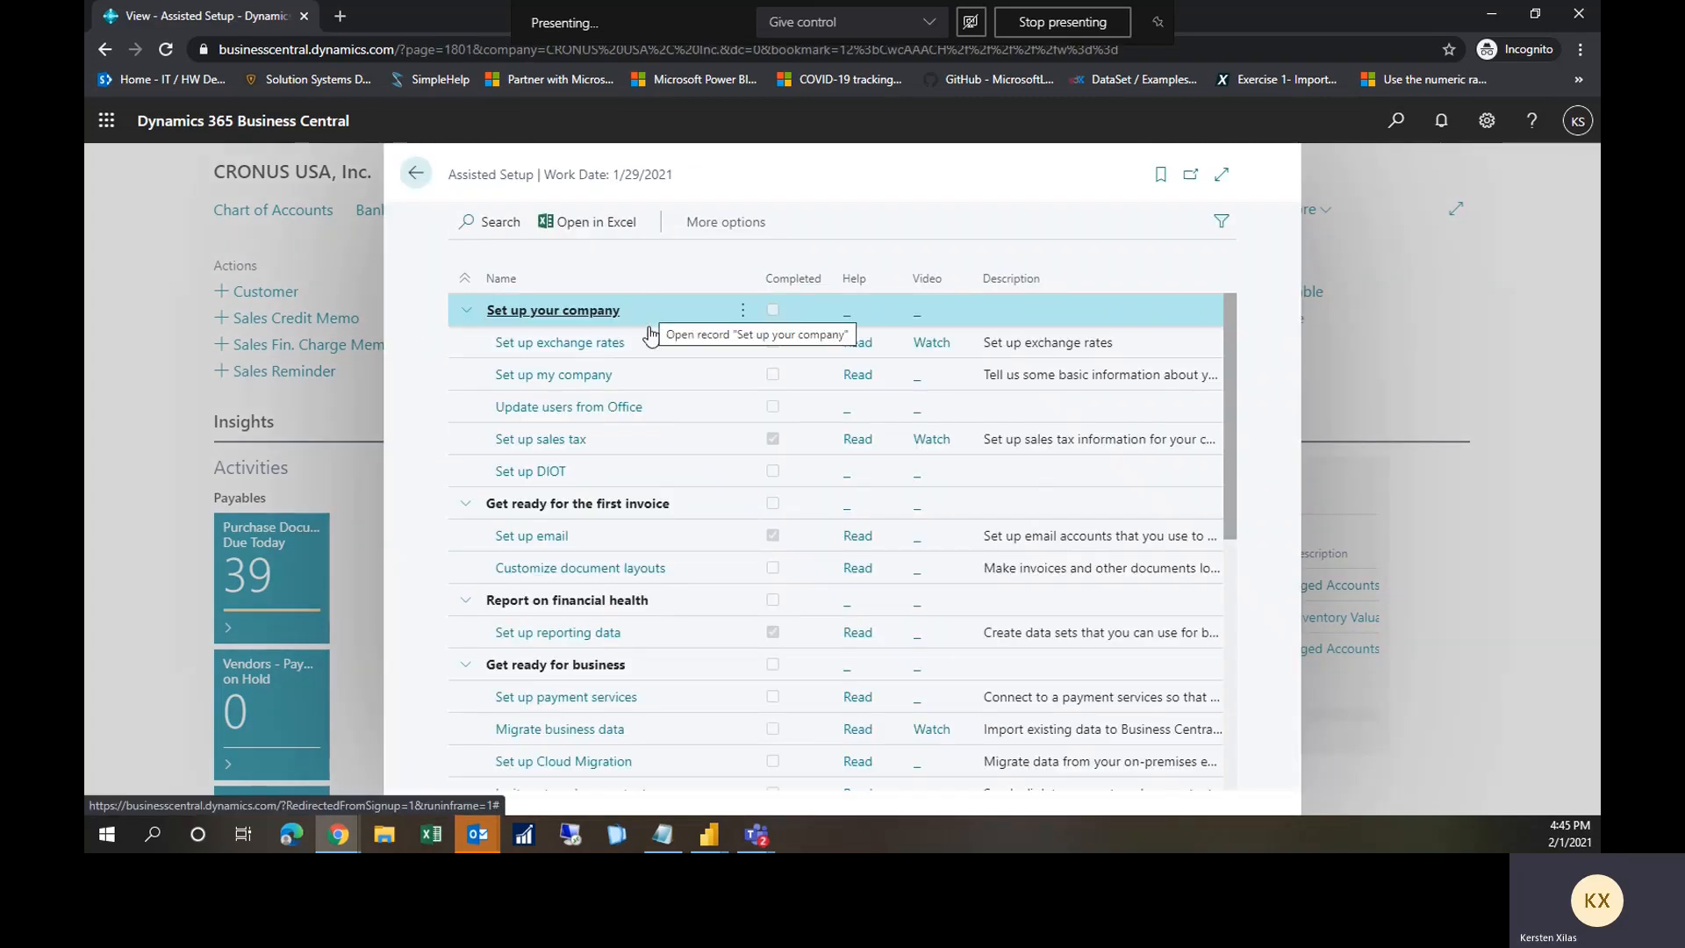
left_click(588, 634)
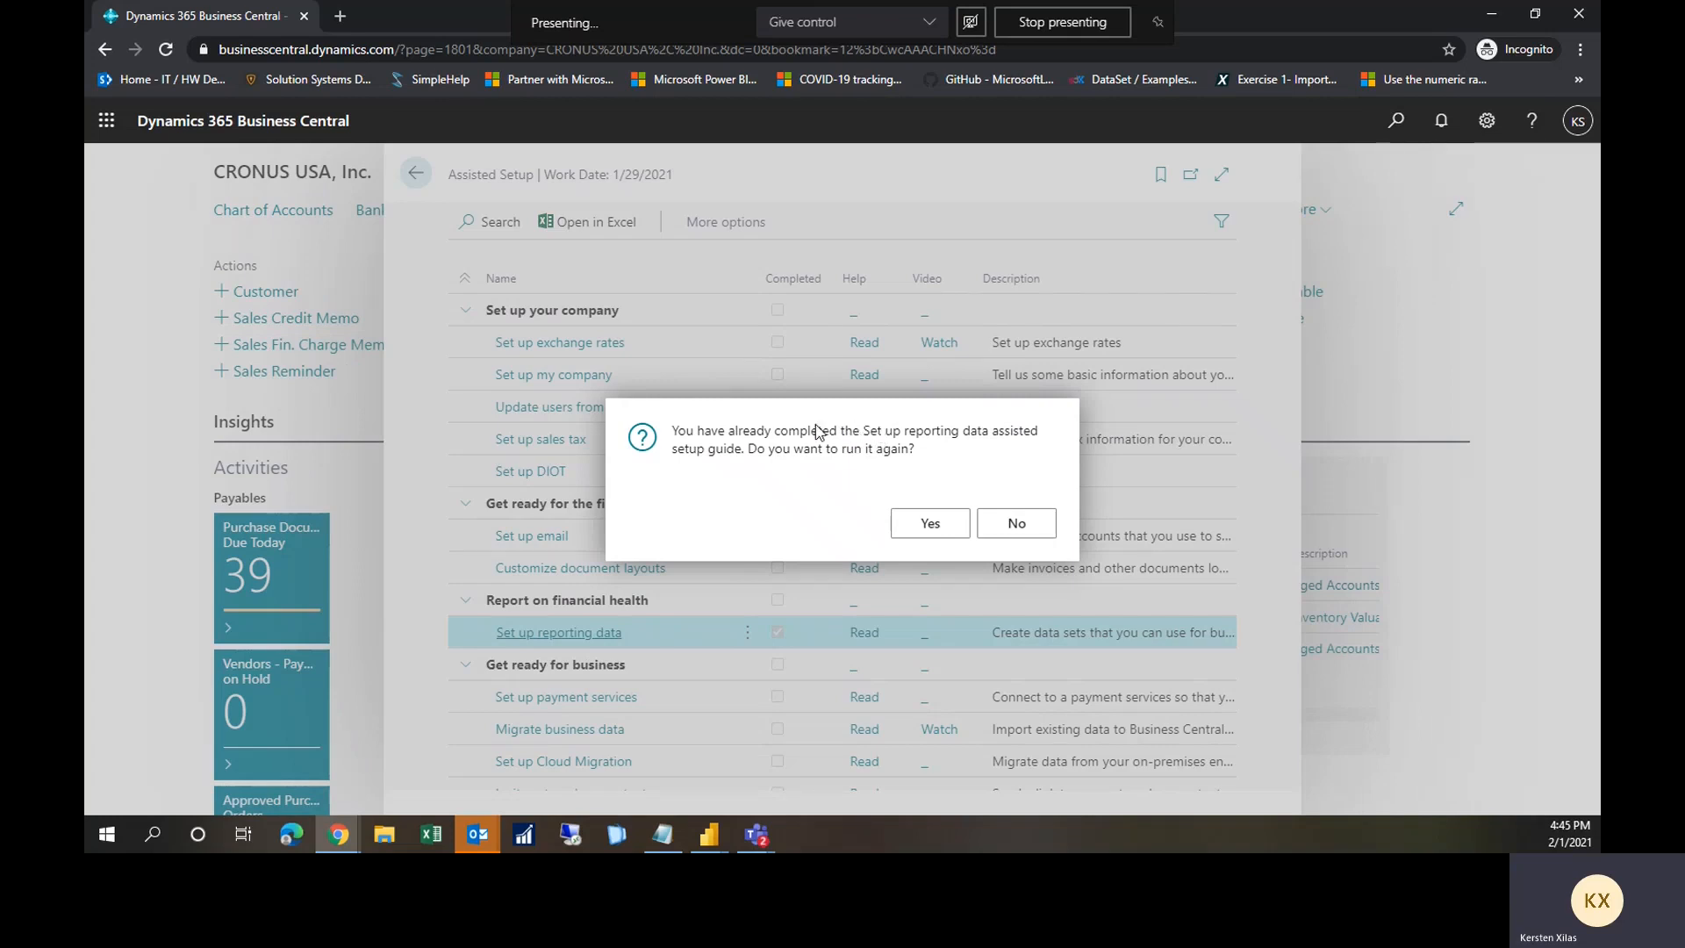
left_click(923, 532)
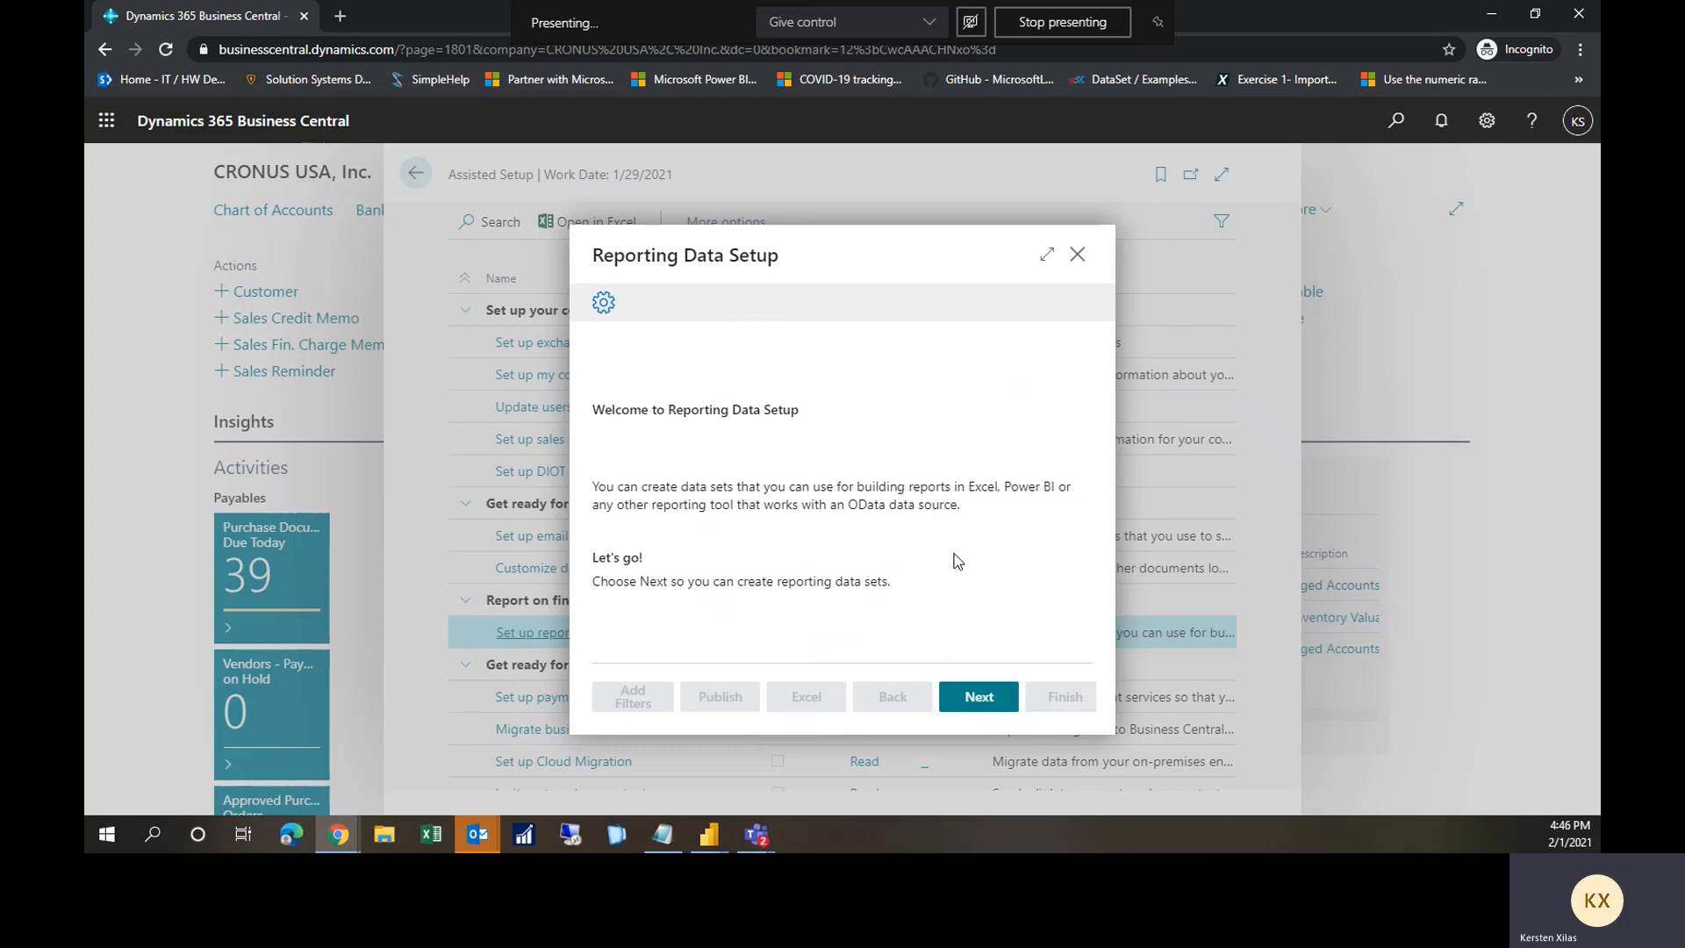
Step: Choose to create a new data set in the Reporting Data Setup guide and continue to its definition
left_click(997, 697)
left_click(807, 386)
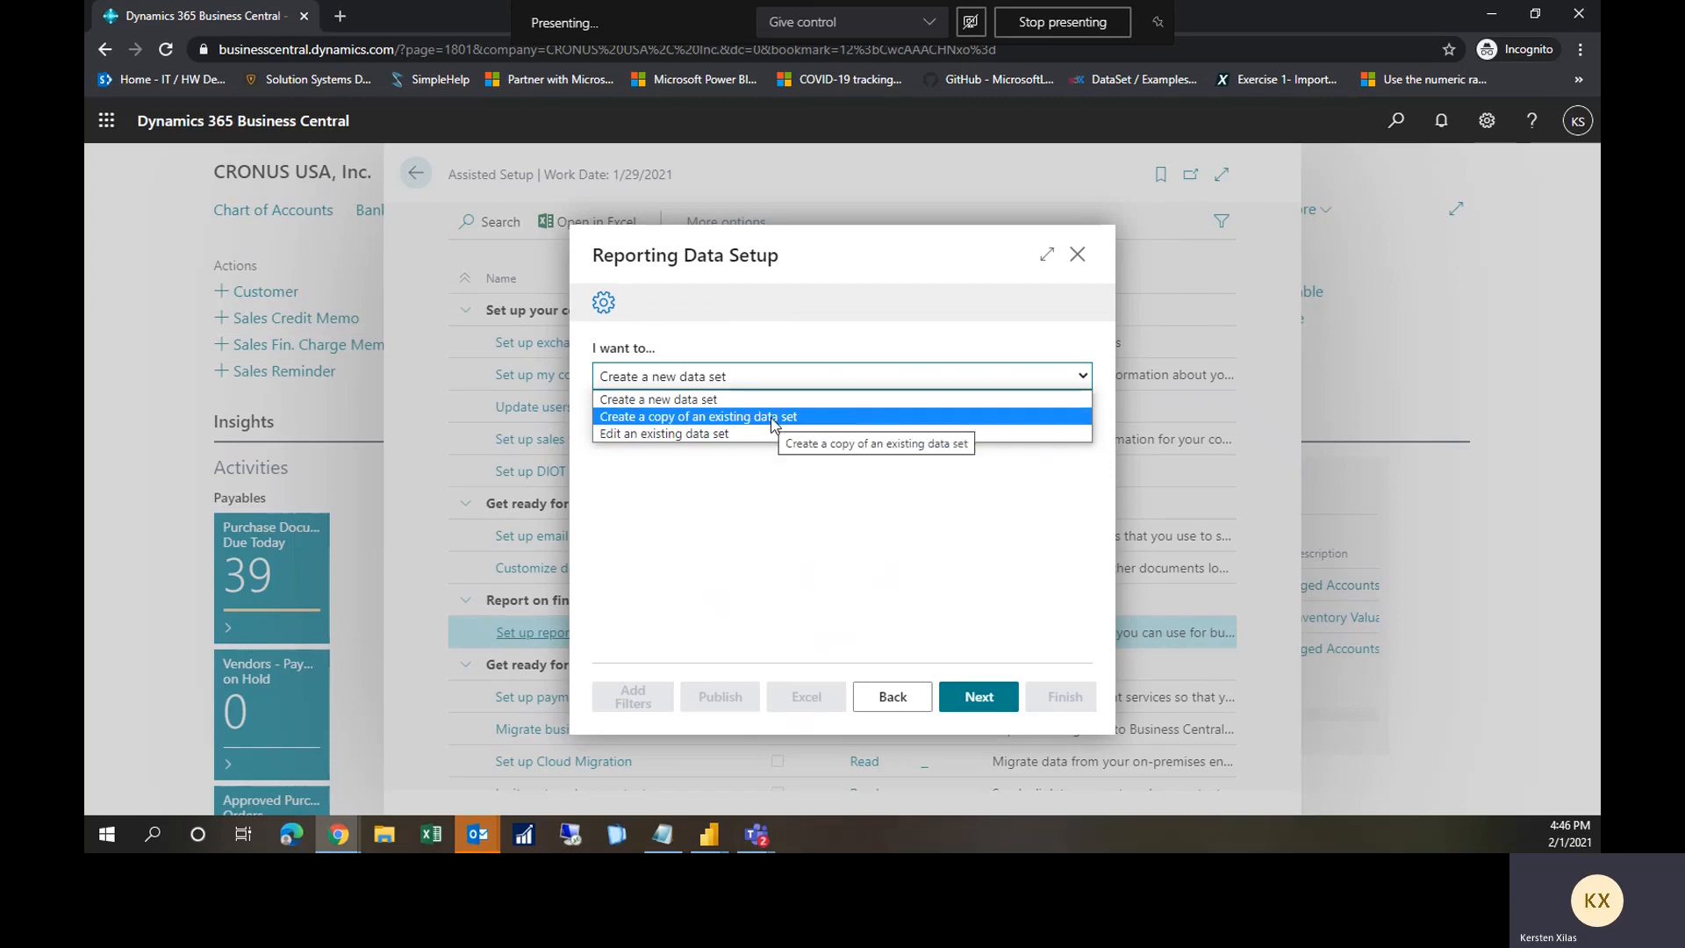
left_click(719, 399)
left_click(989, 697)
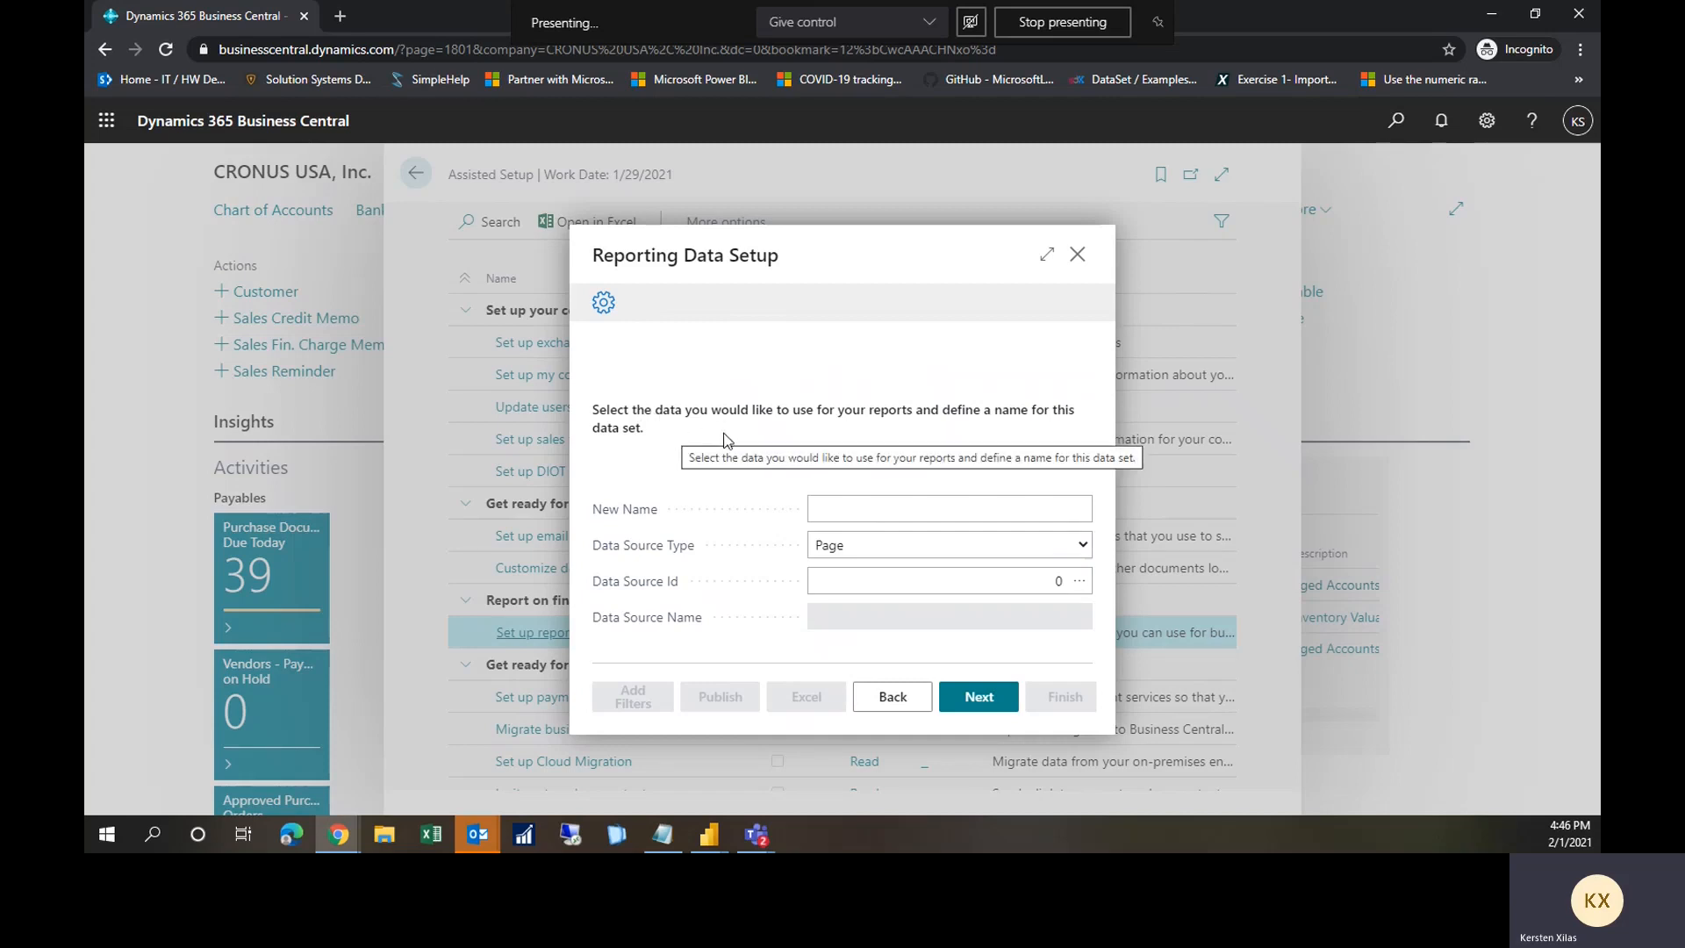
Step: Enter Ship-toAddressList as the new data set's name and keep Page as the data source type
left_click(870, 510)
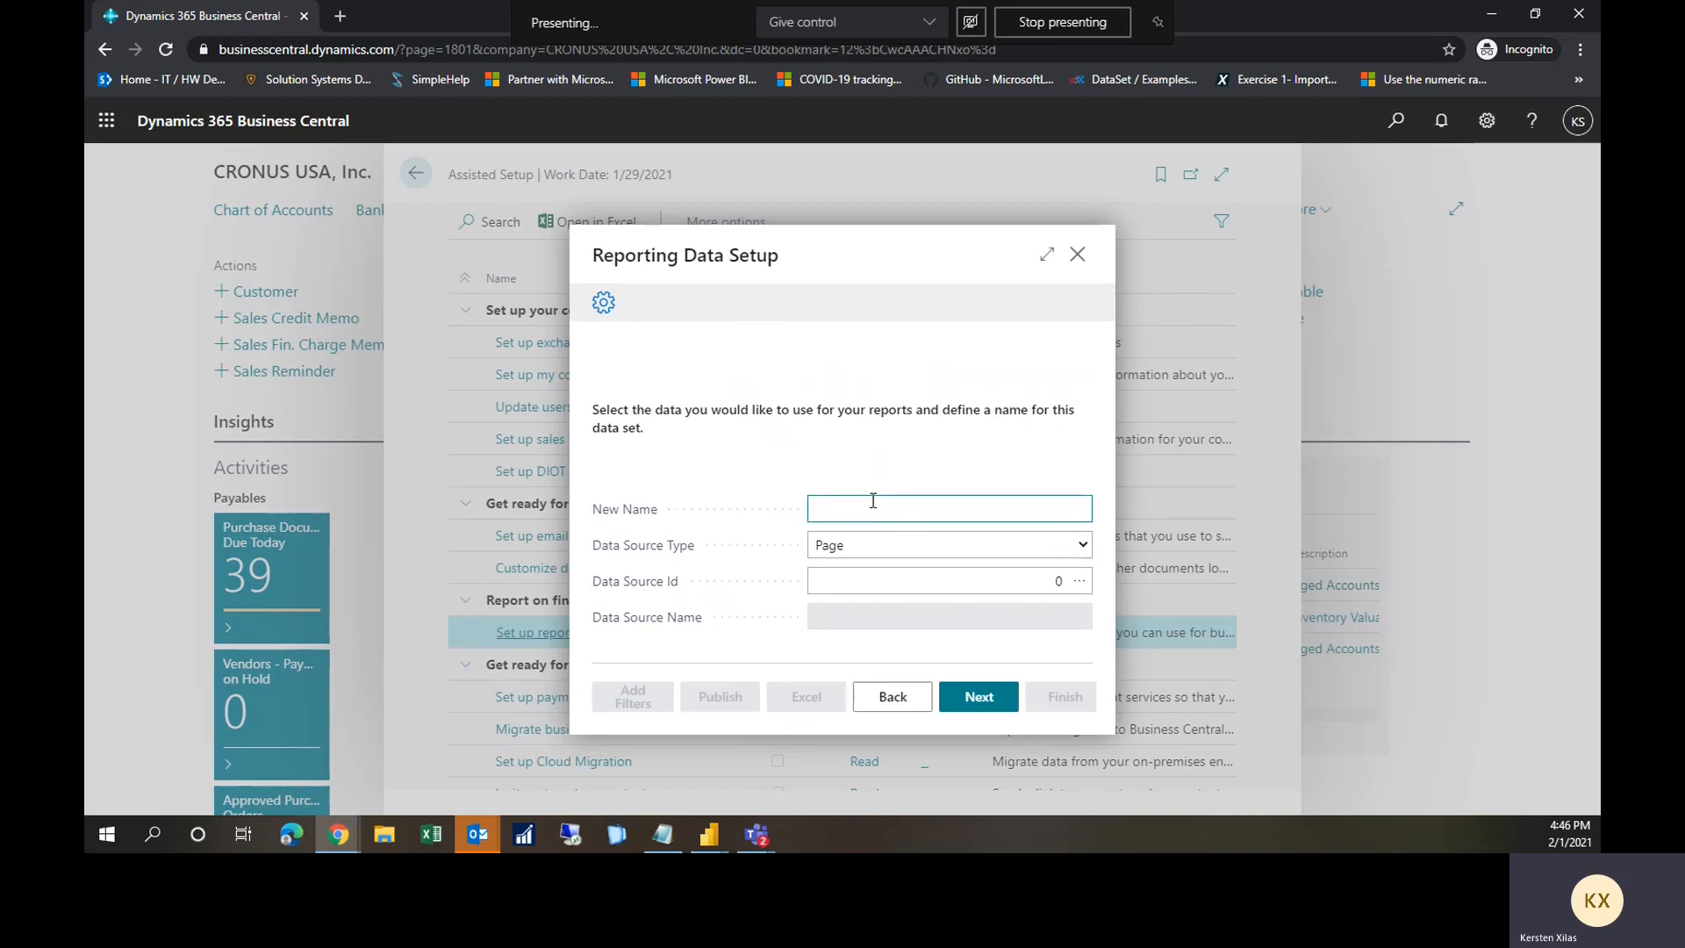
type("Ship-toA")
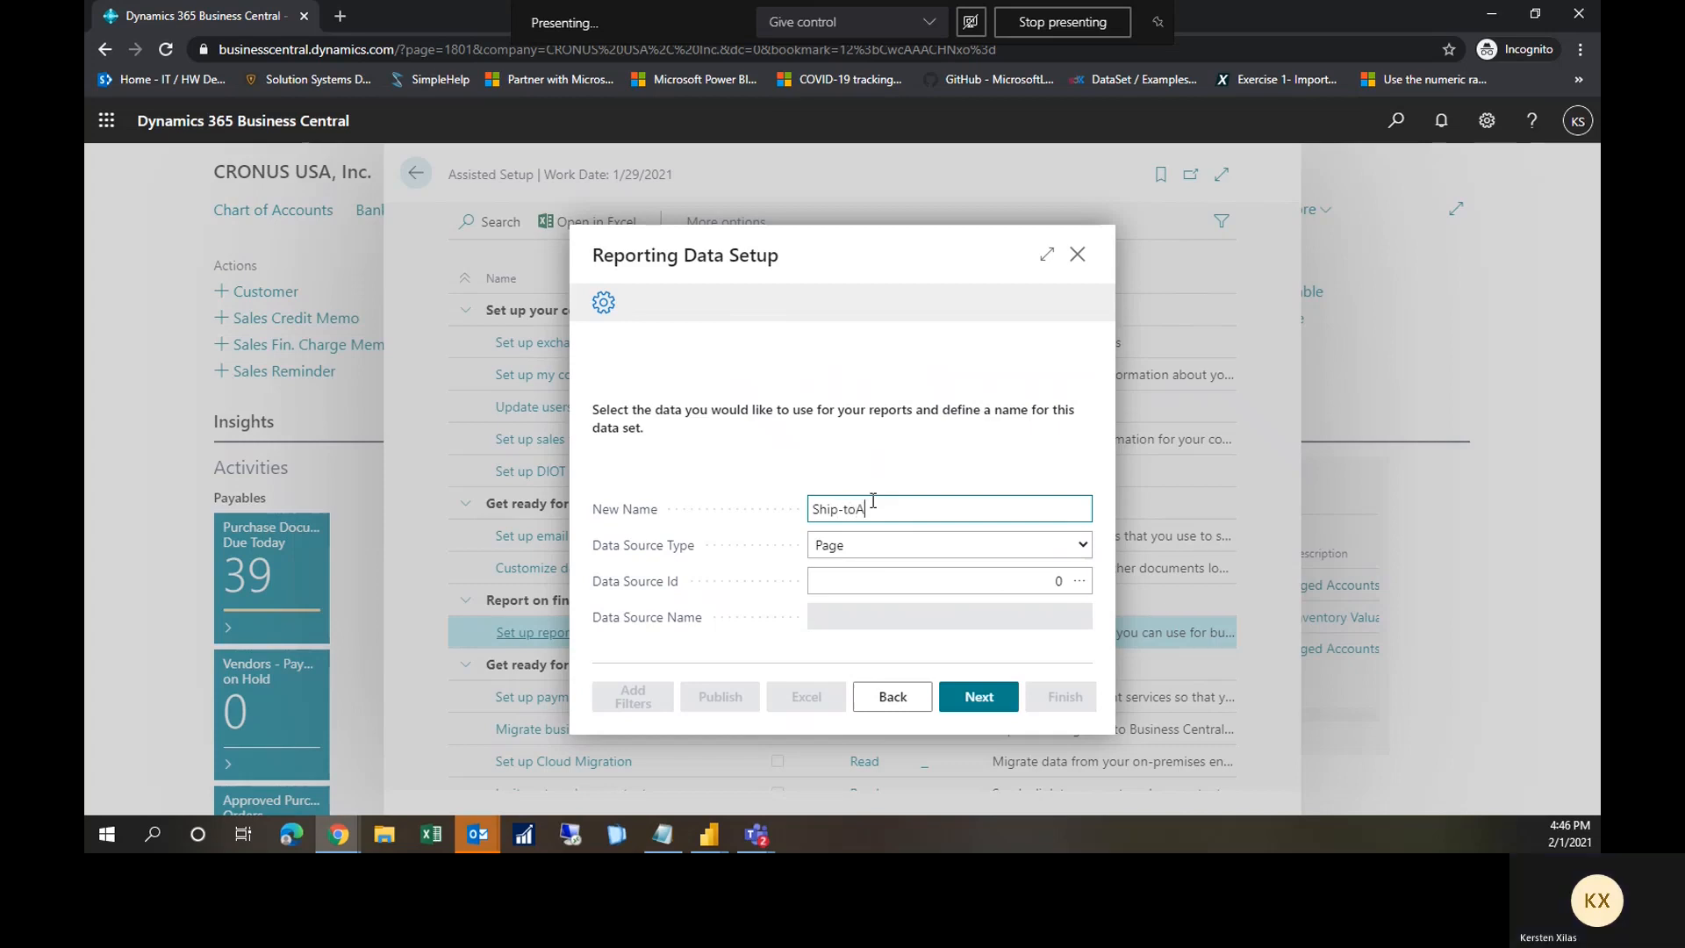
type("ddressList")
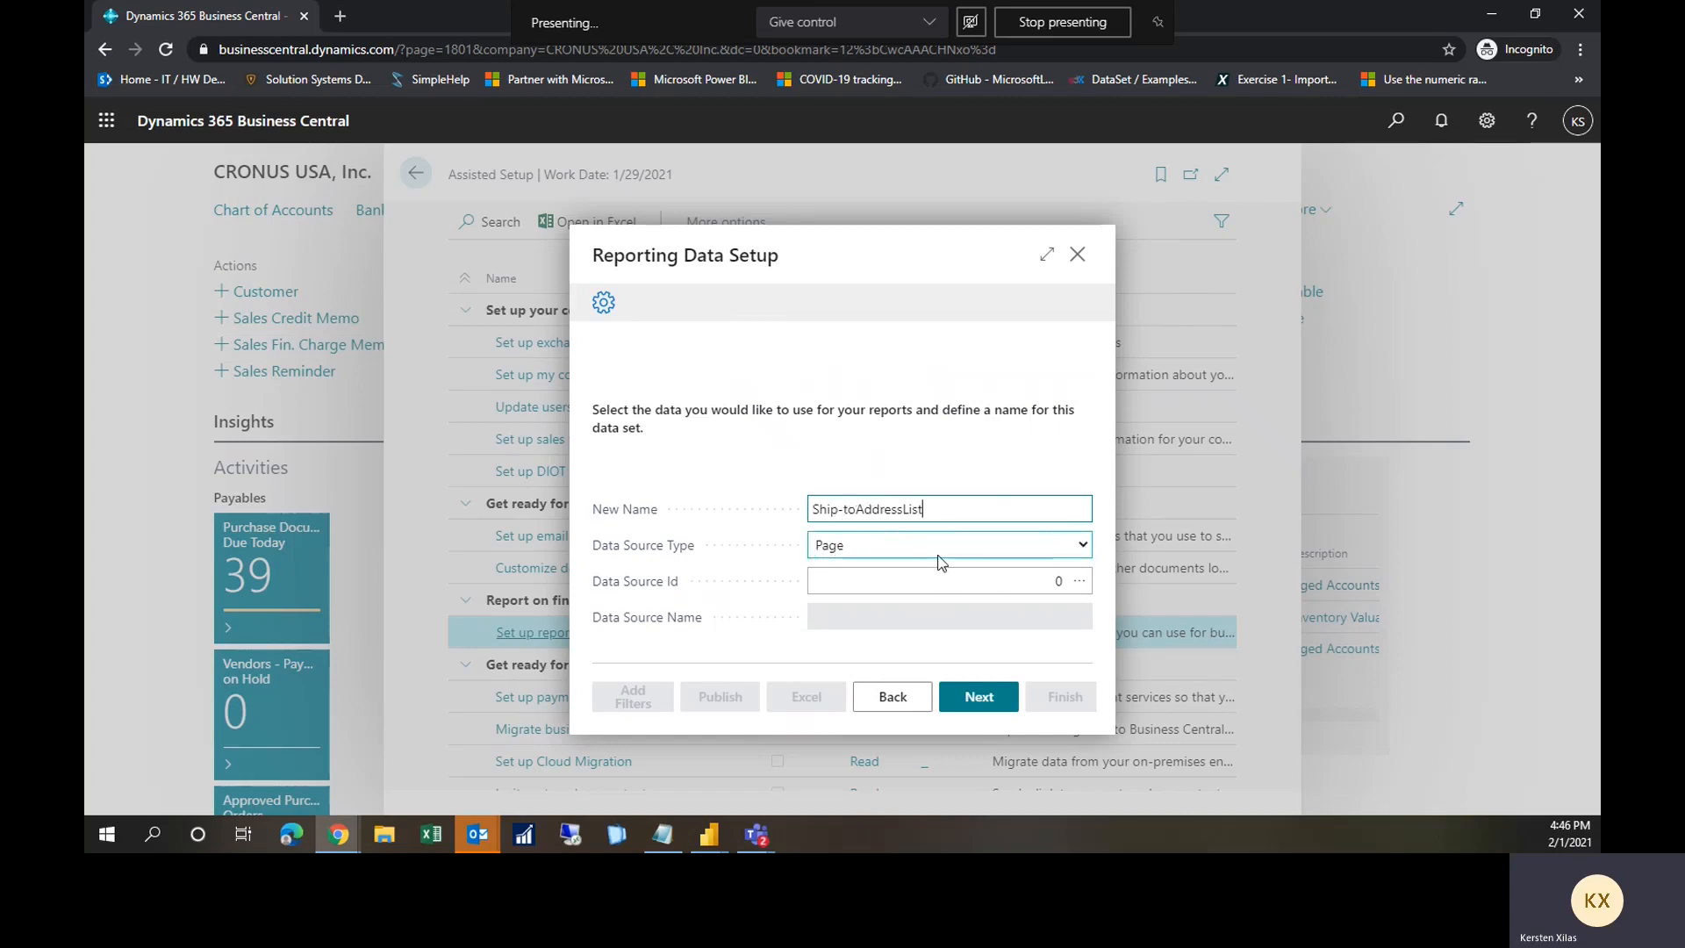
left_click(1085, 546)
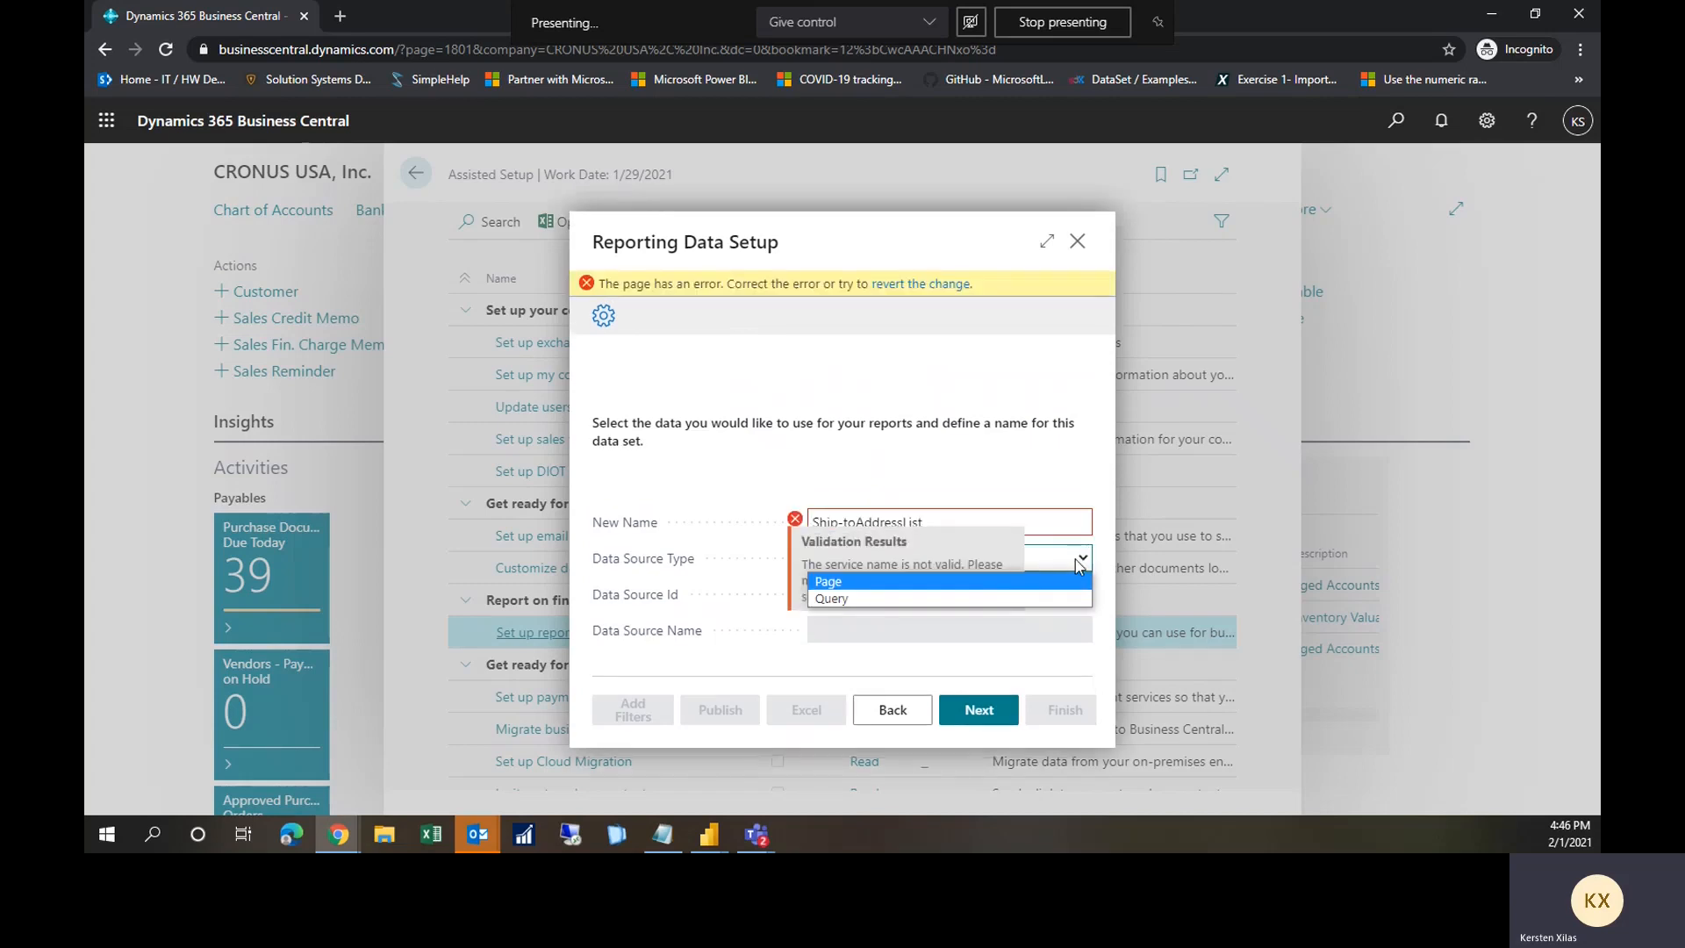
left_click(962, 485)
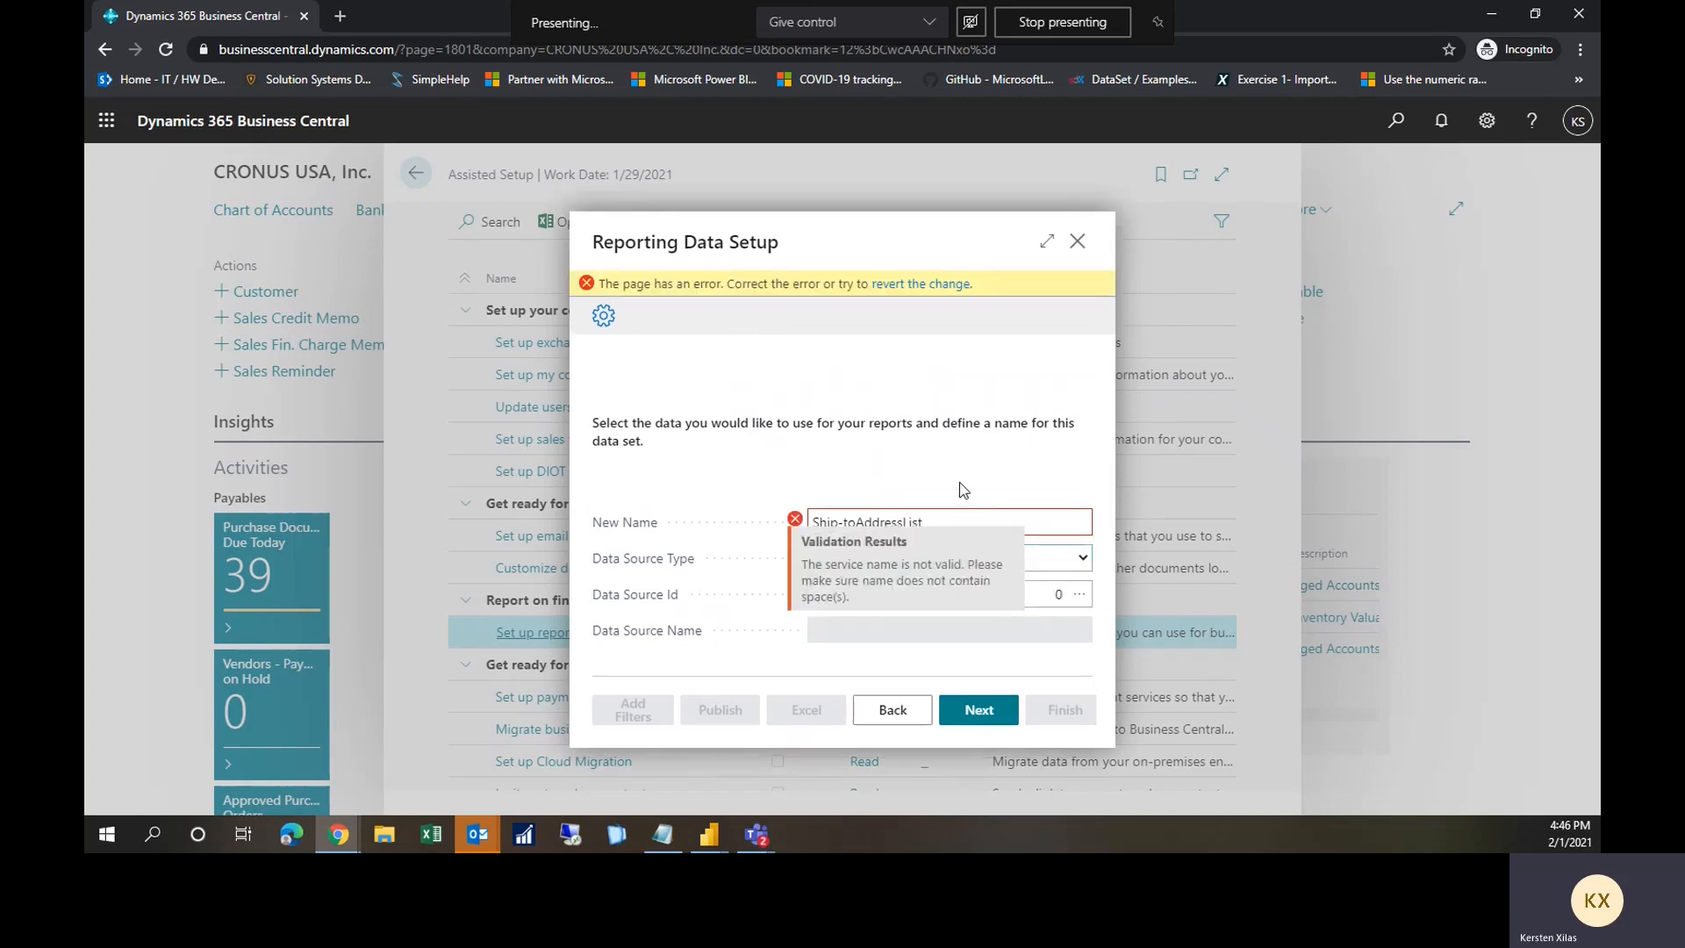
Step: Remove the hyphen from the data set name so that it reads ShiptoAddressList
left_click(962, 517)
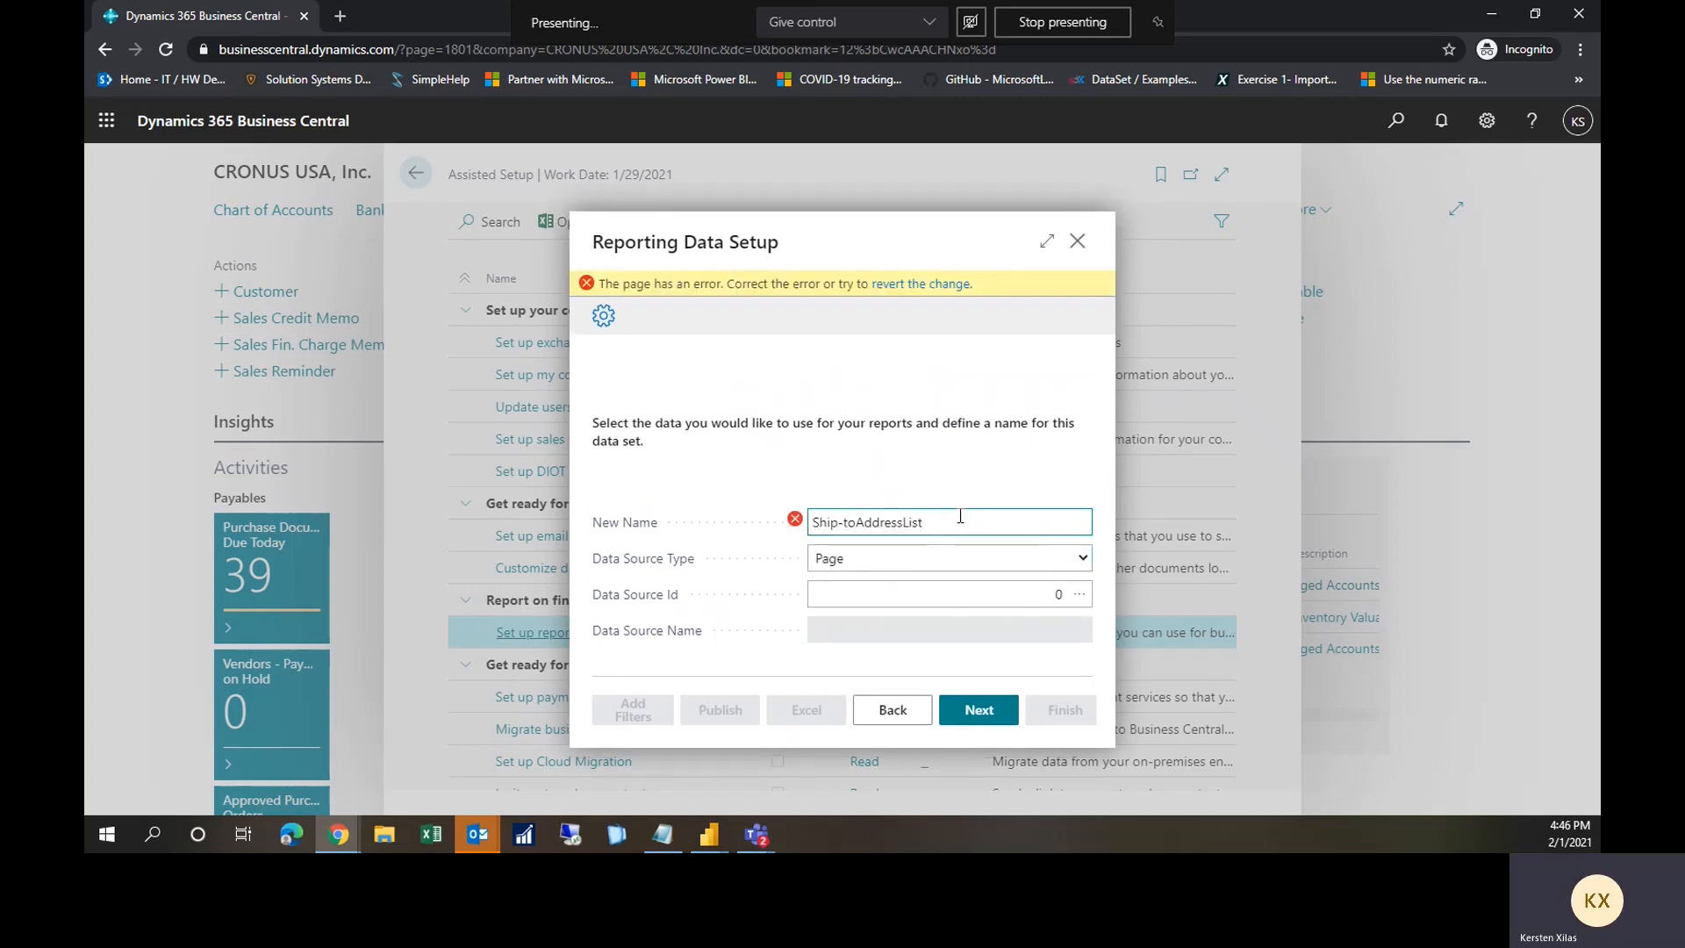
left_click(841, 524)
type("-")
key("BackSpace")
Step: Search the page objects for "ship-to", choose Ship-to Address List (ID 301) as the data source and continue to the field selection
left_click(908, 594)
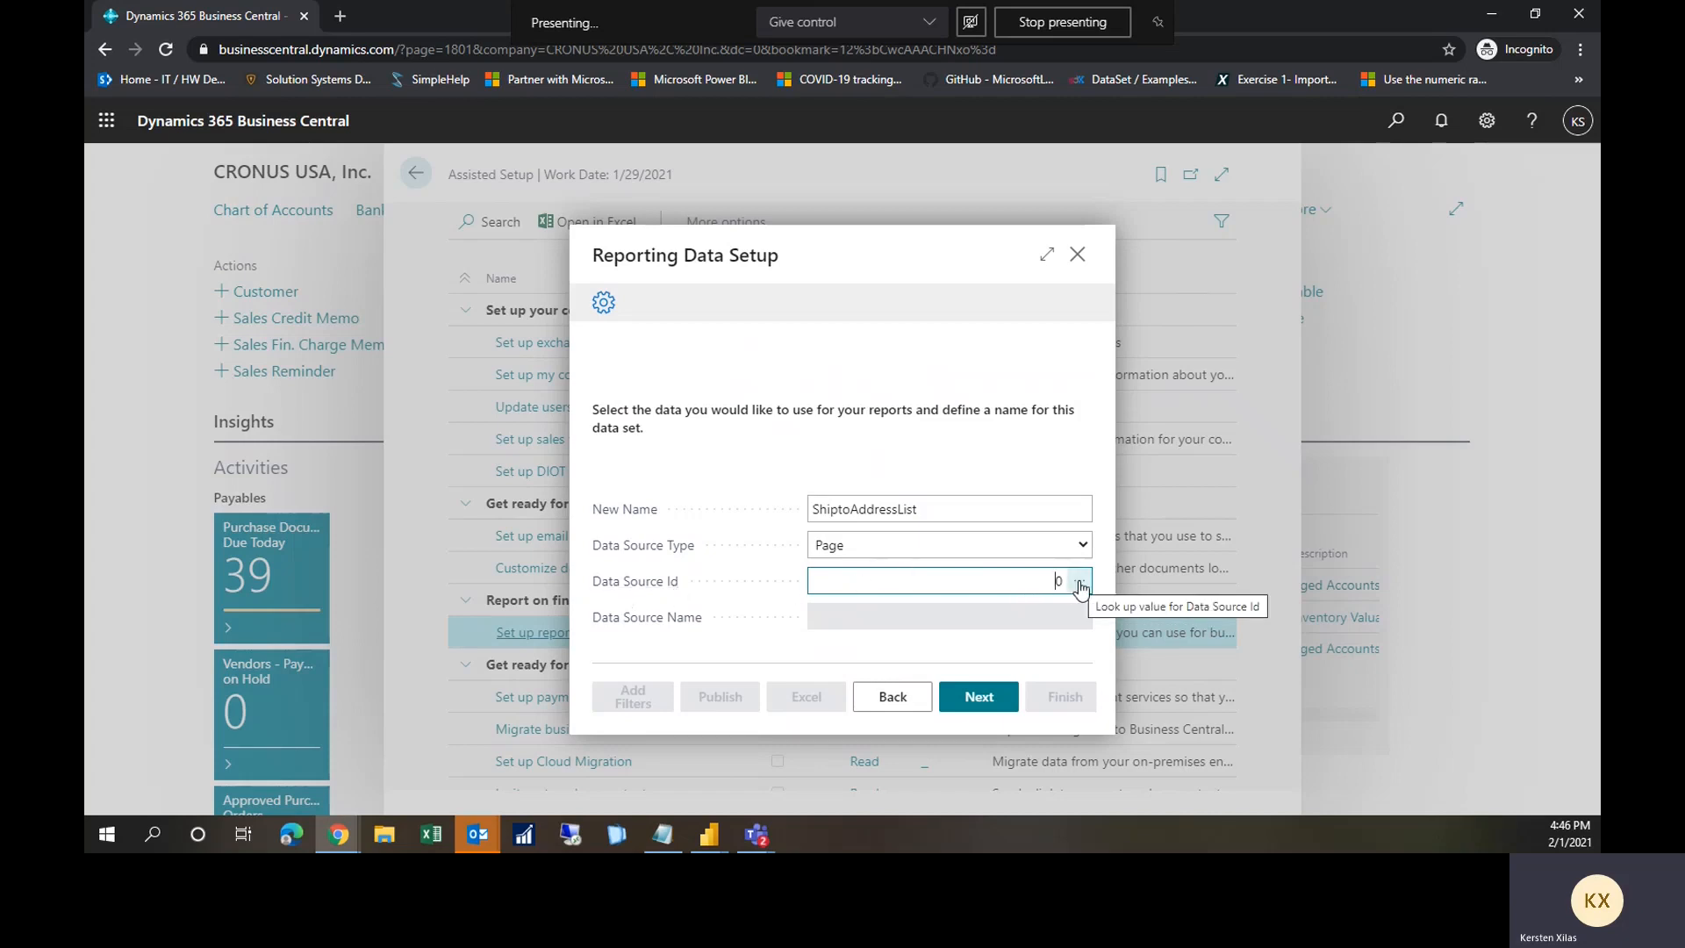
left_click(1081, 583)
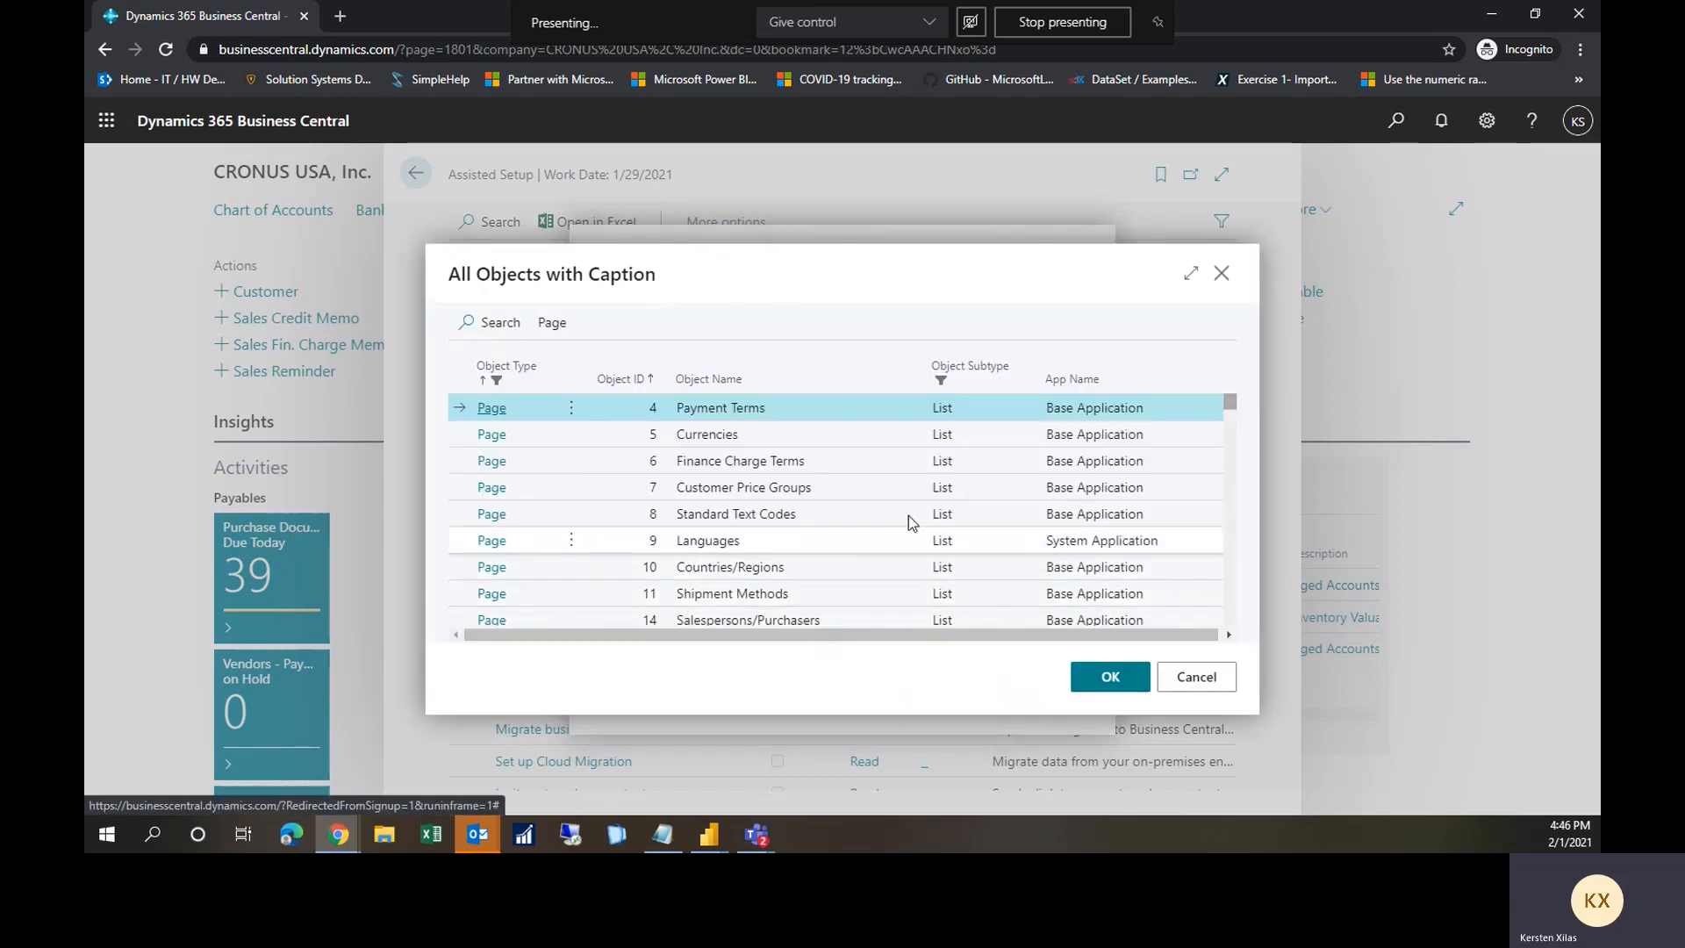
scroll(767, 507, "down", 2)
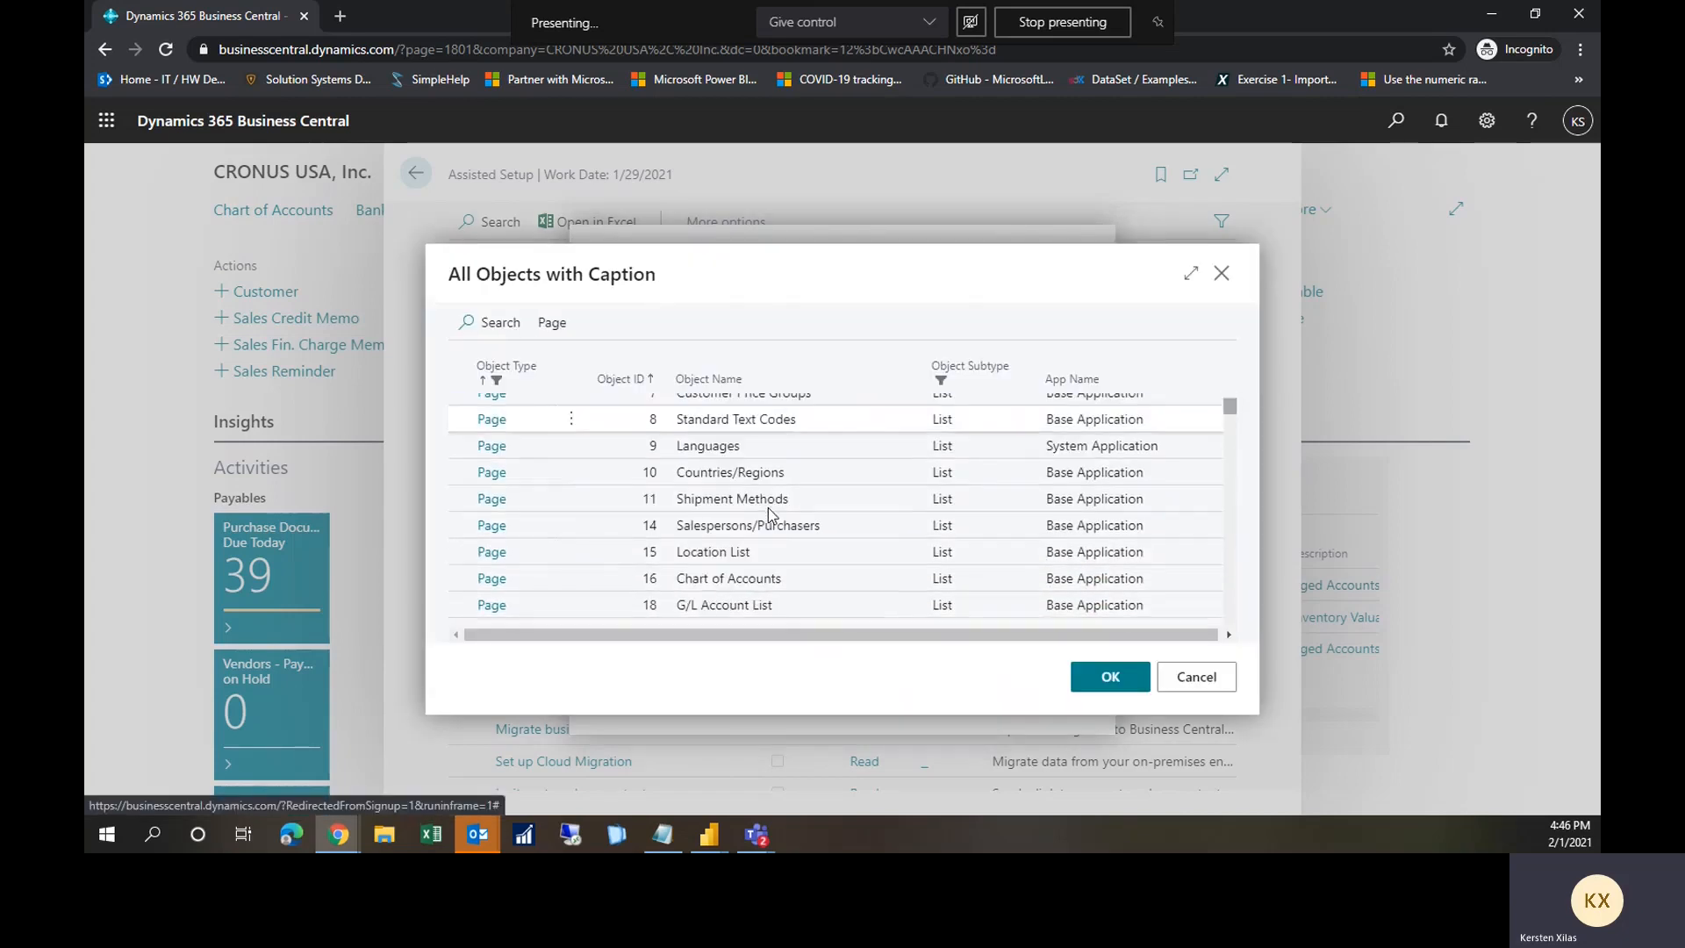
scroll(767, 507, "up", 2)
left_click(467, 323)
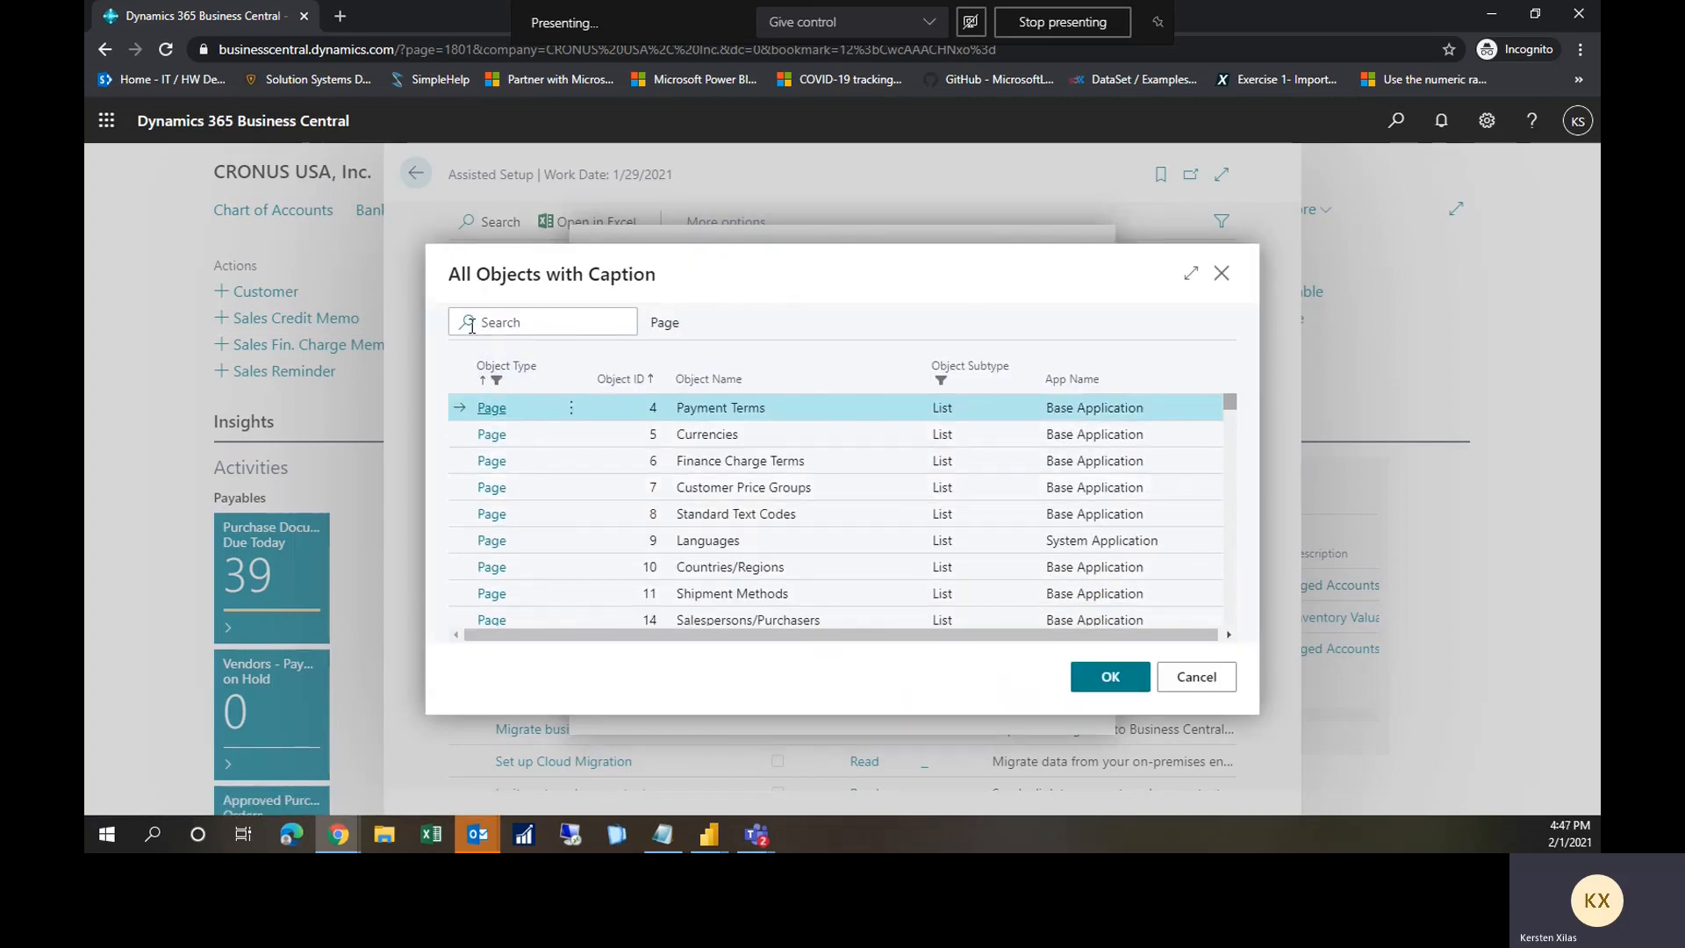
type("ship-to")
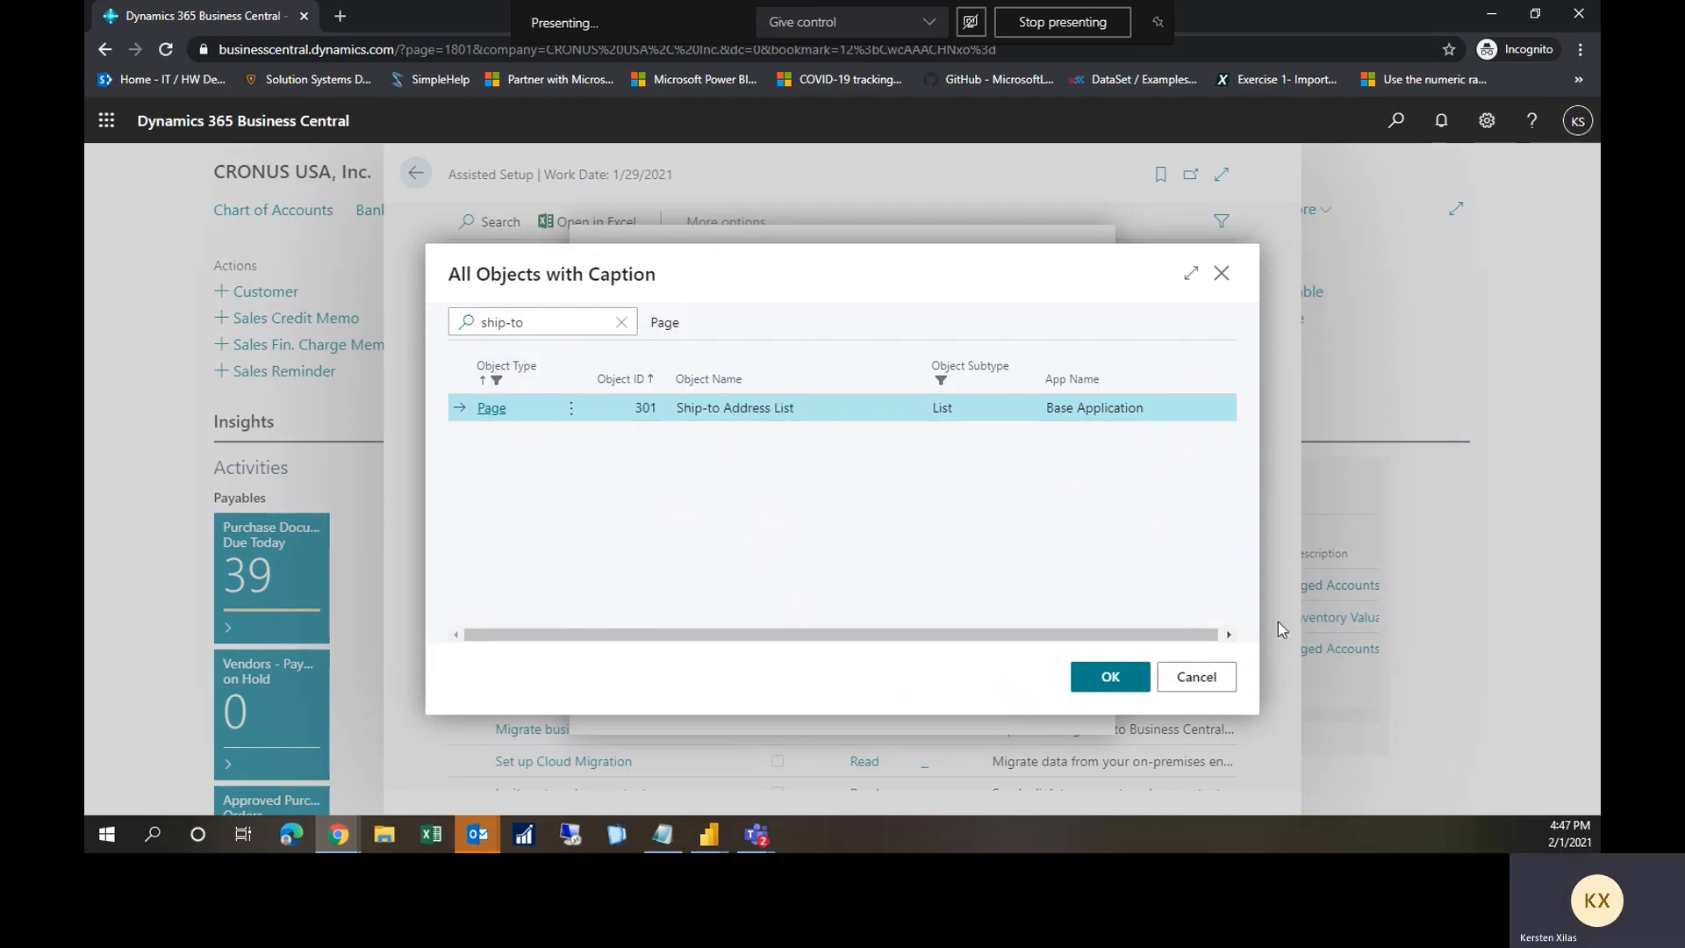
left_click(1123, 682)
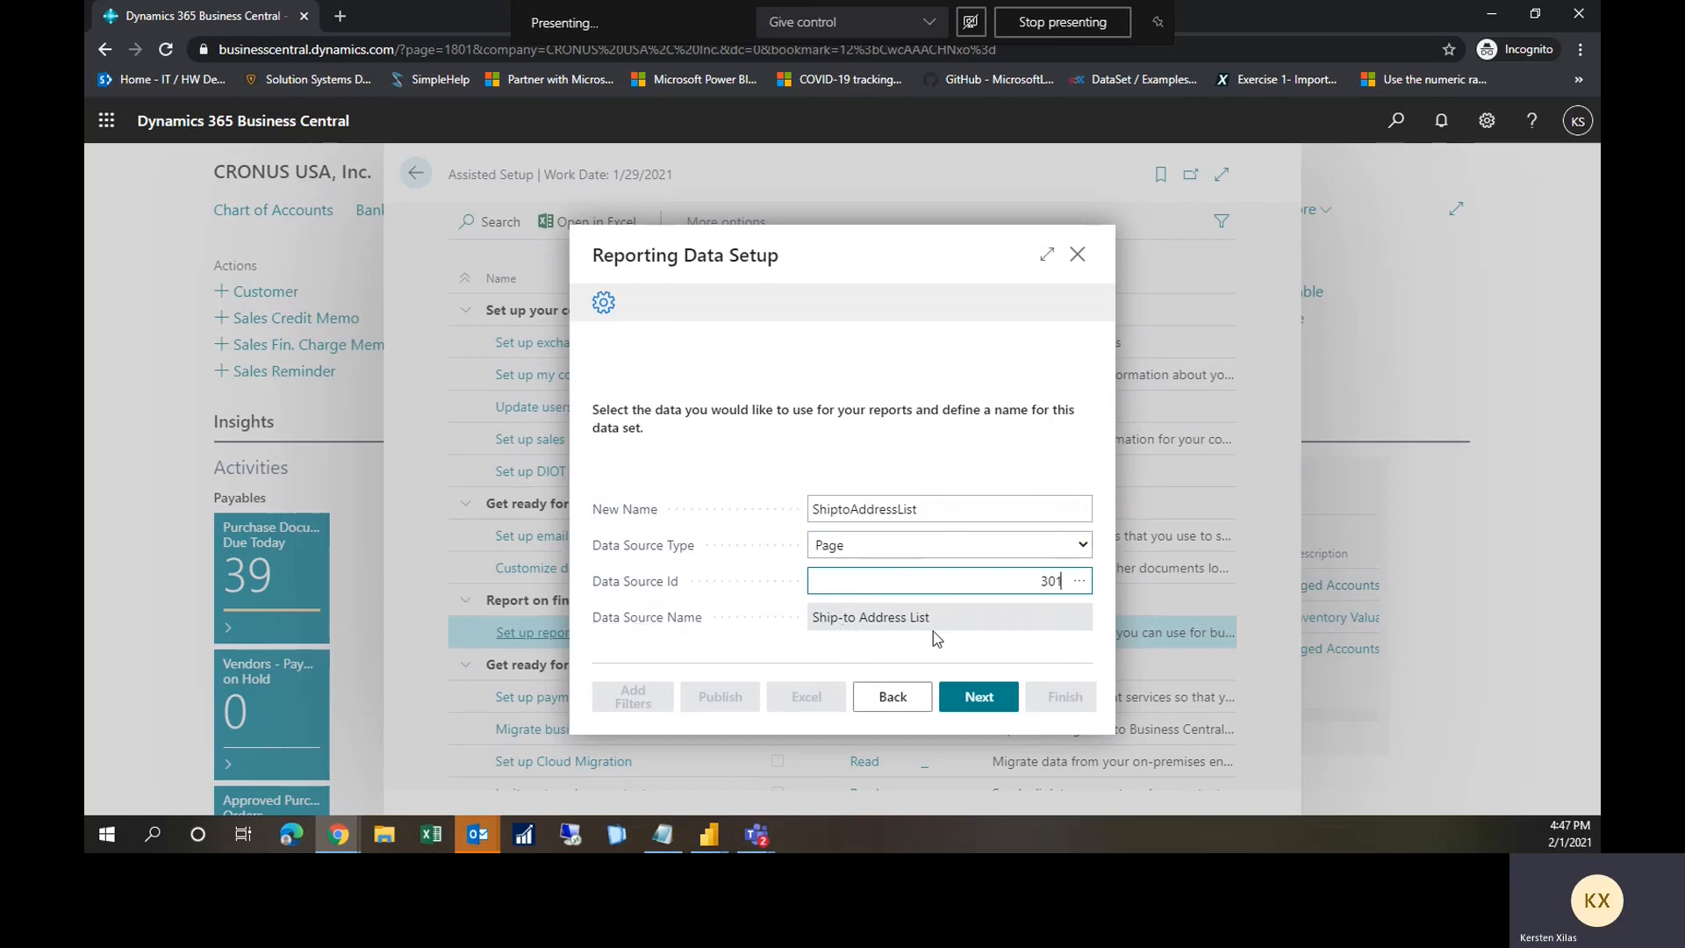
left_click(848, 518)
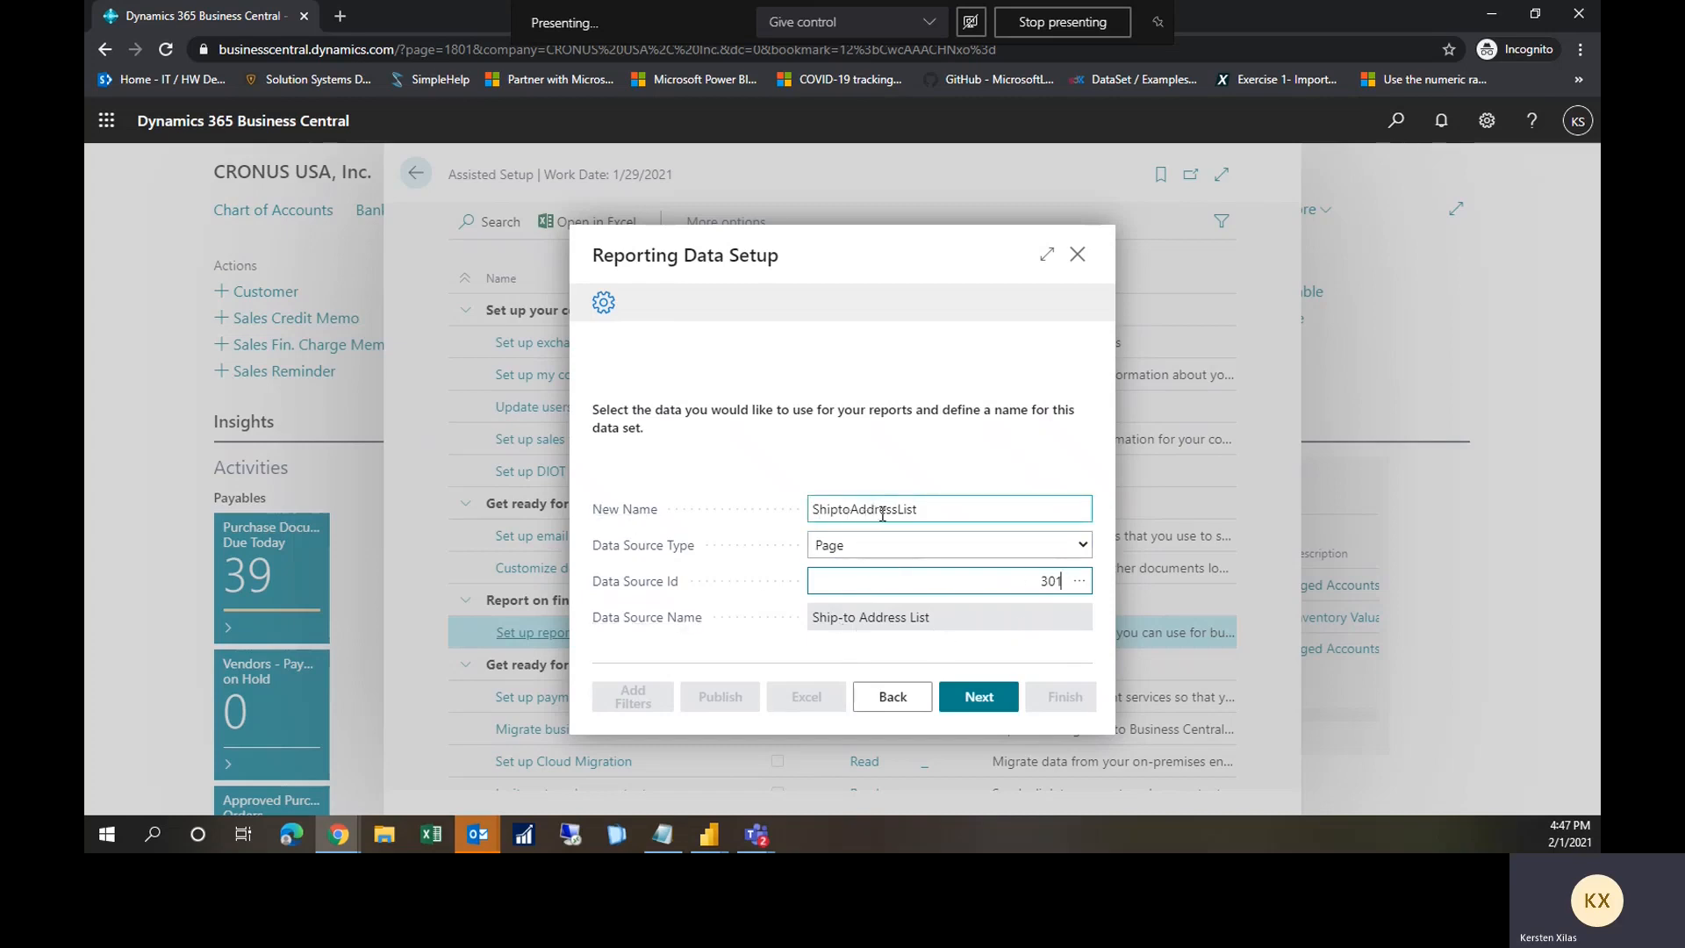
key("Tab")
key("Tab")
left_click(970, 698)
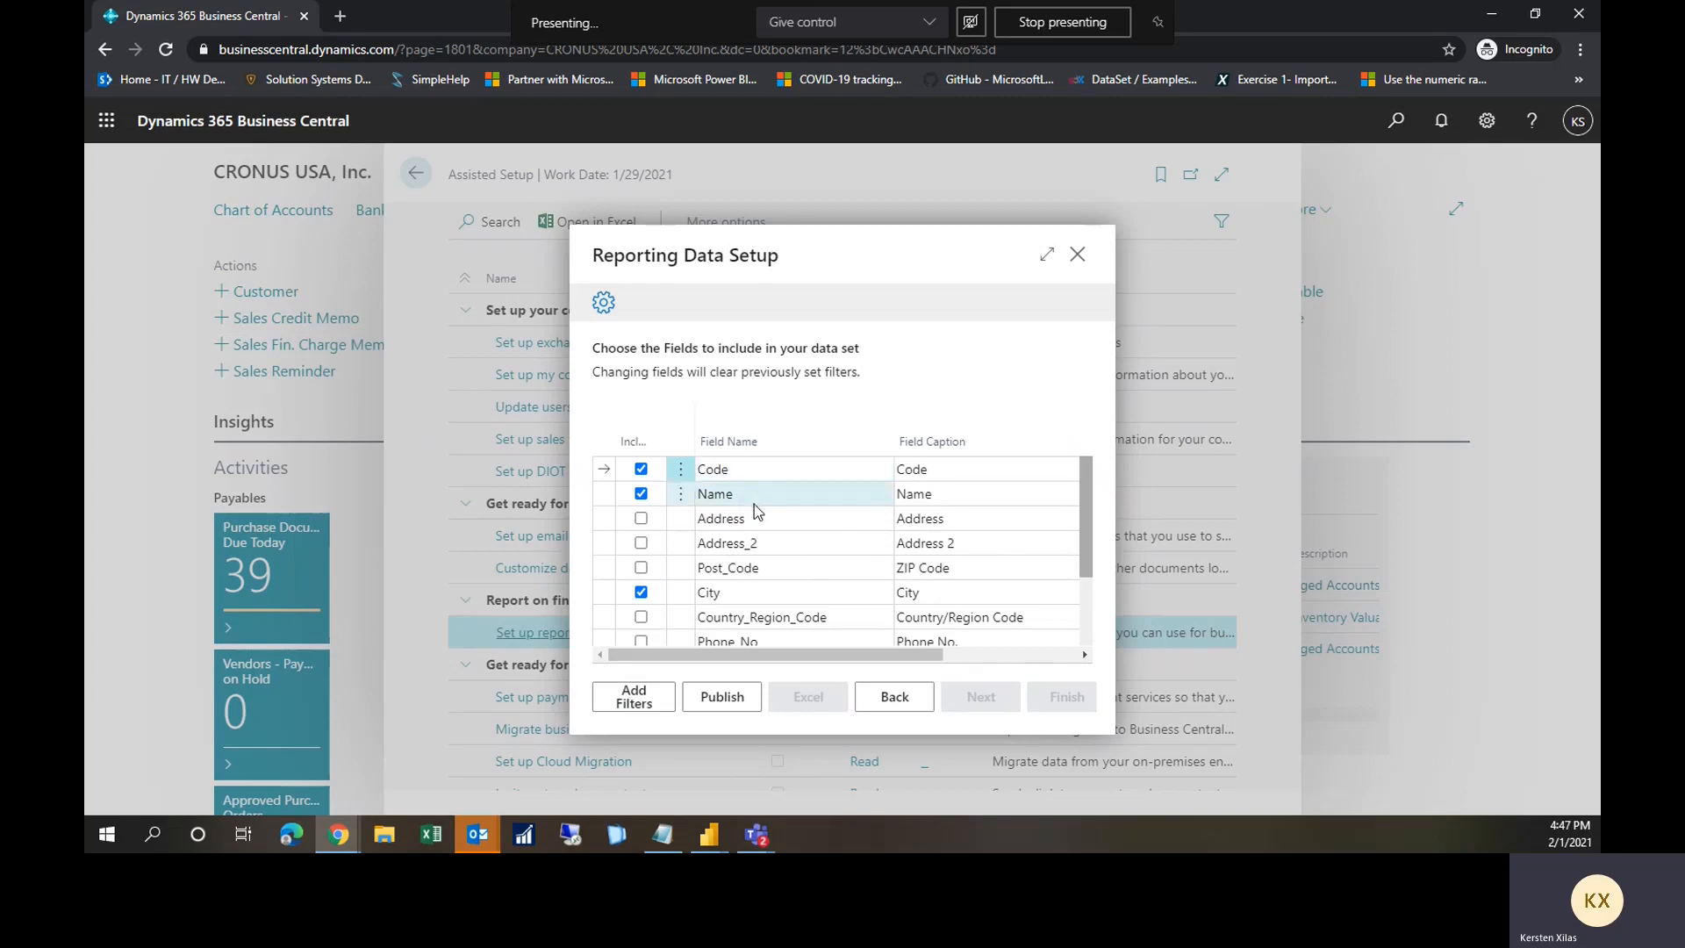
Step: Include the Address, Address_2 and Post_Code fields in the data set
scroll(755, 504, "down", 3)
scroll(755, 499, "up", 3)
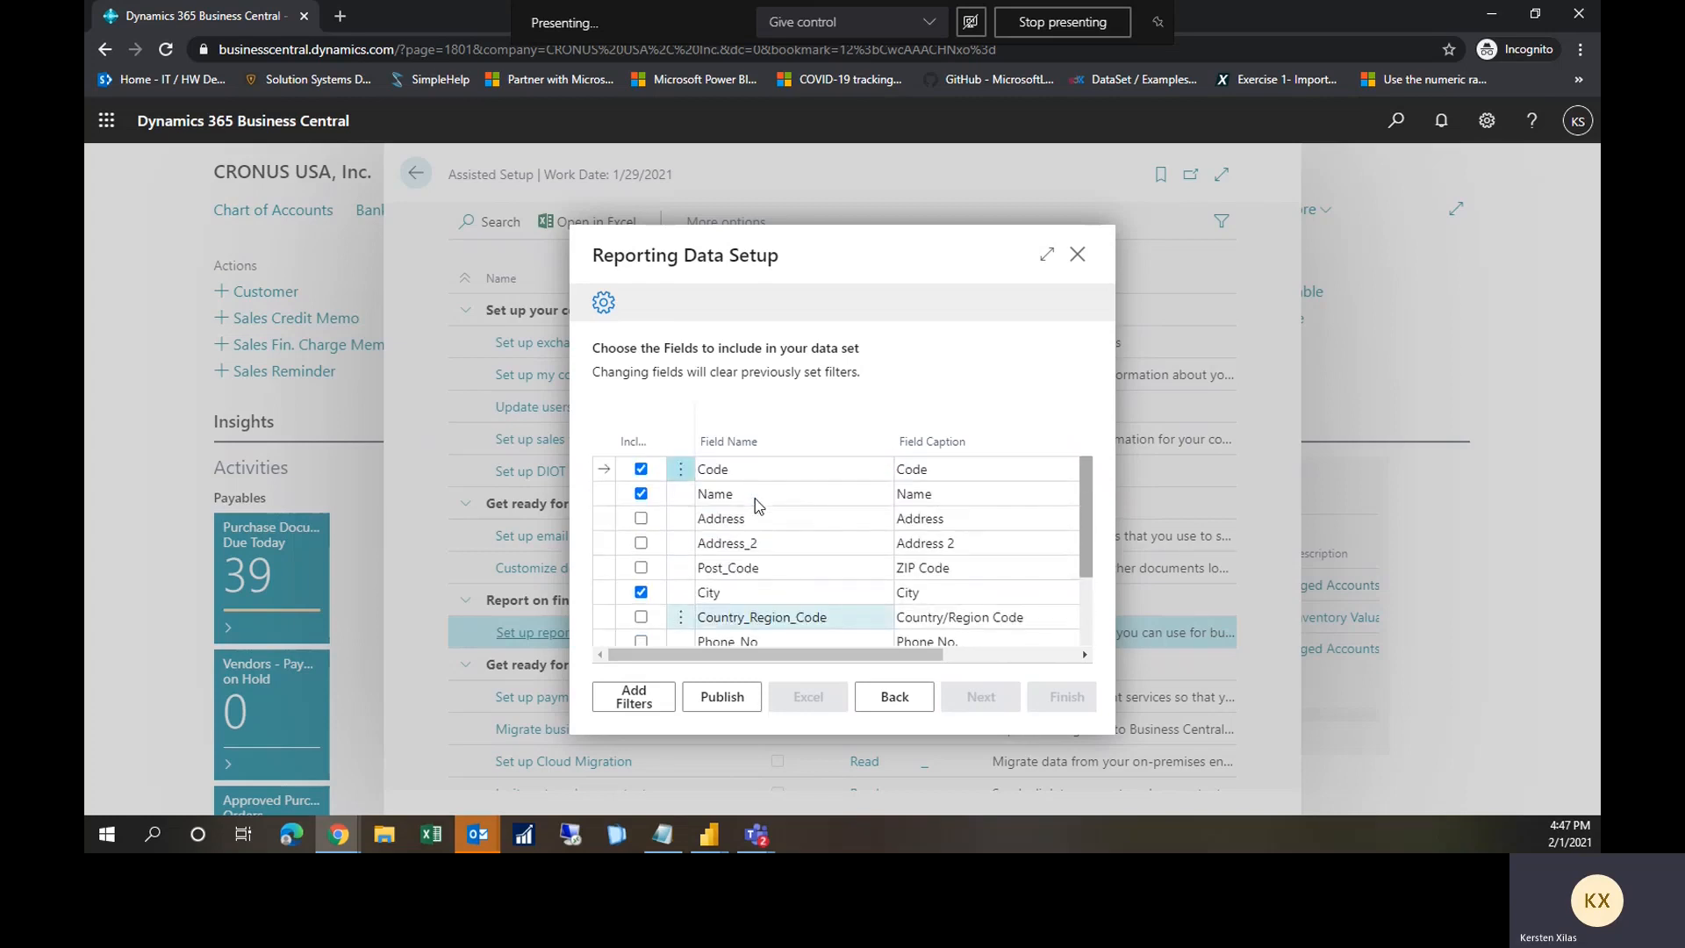
left_click(641, 517)
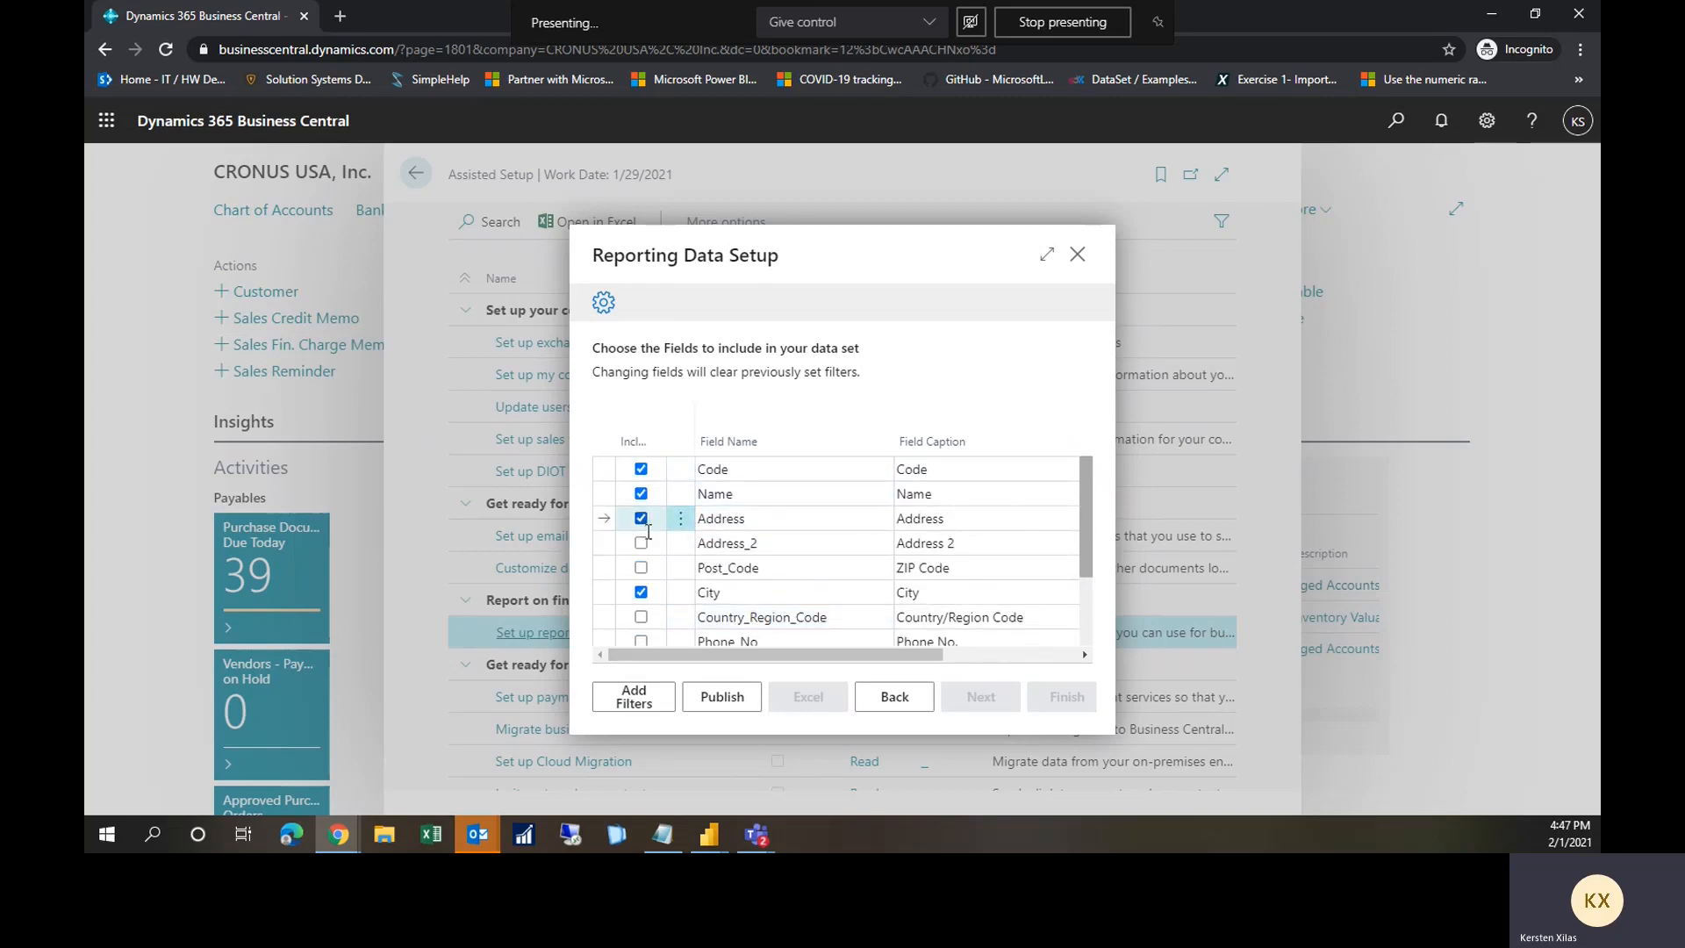
left_click(641, 543)
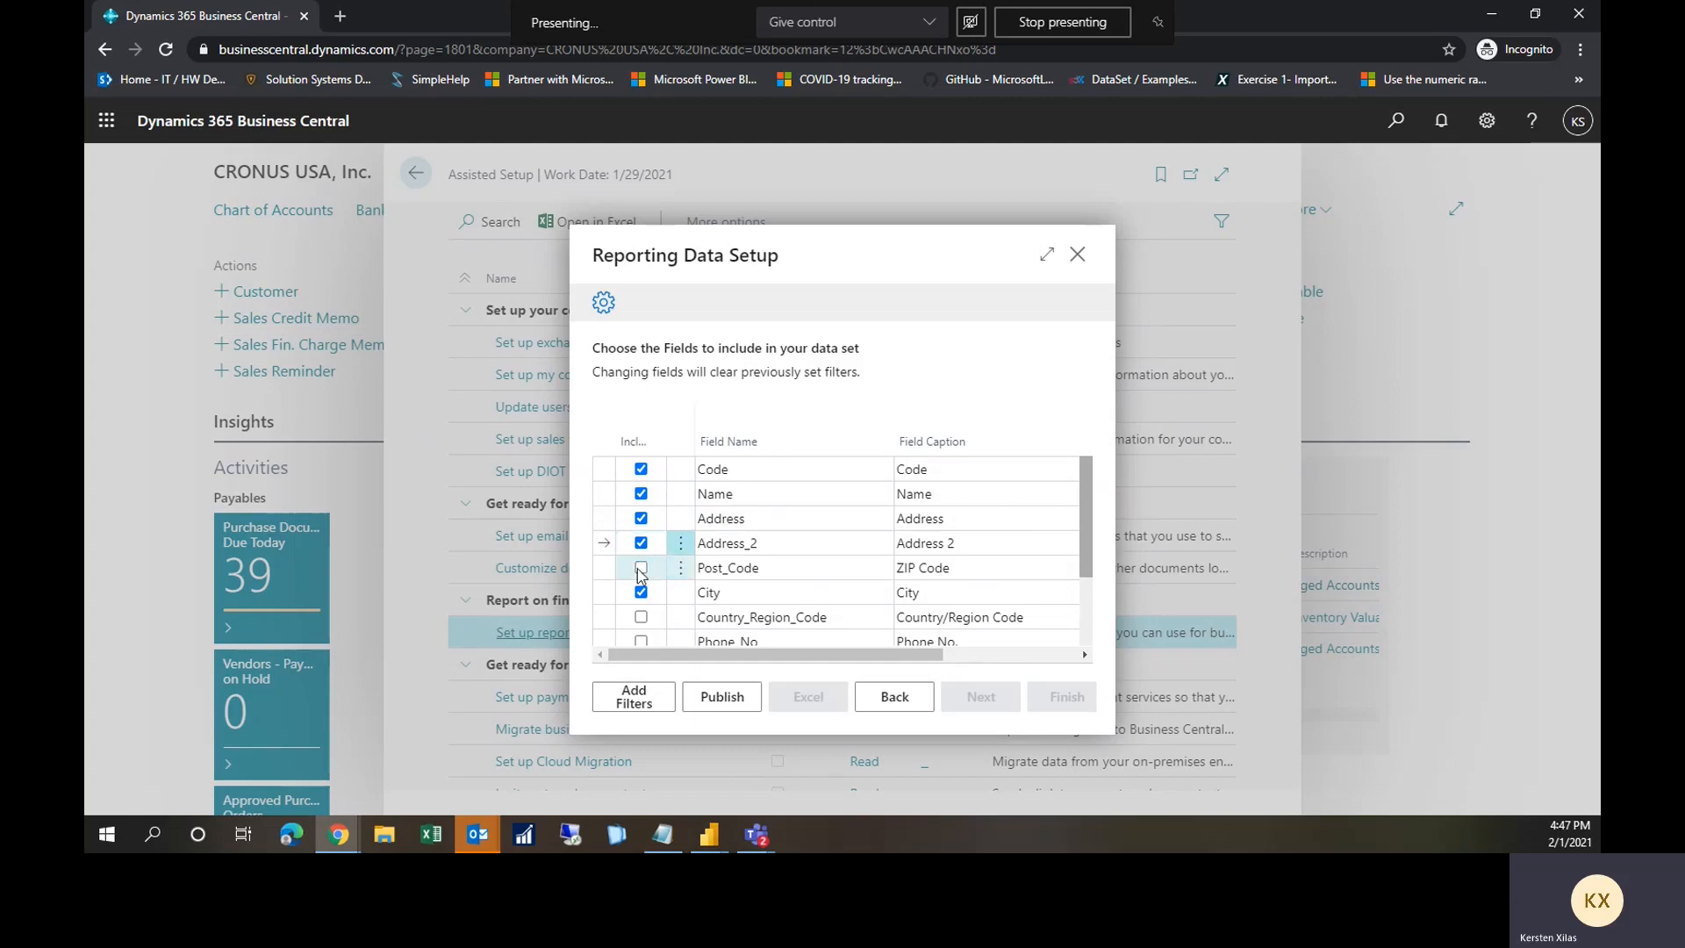
left_click(640, 567)
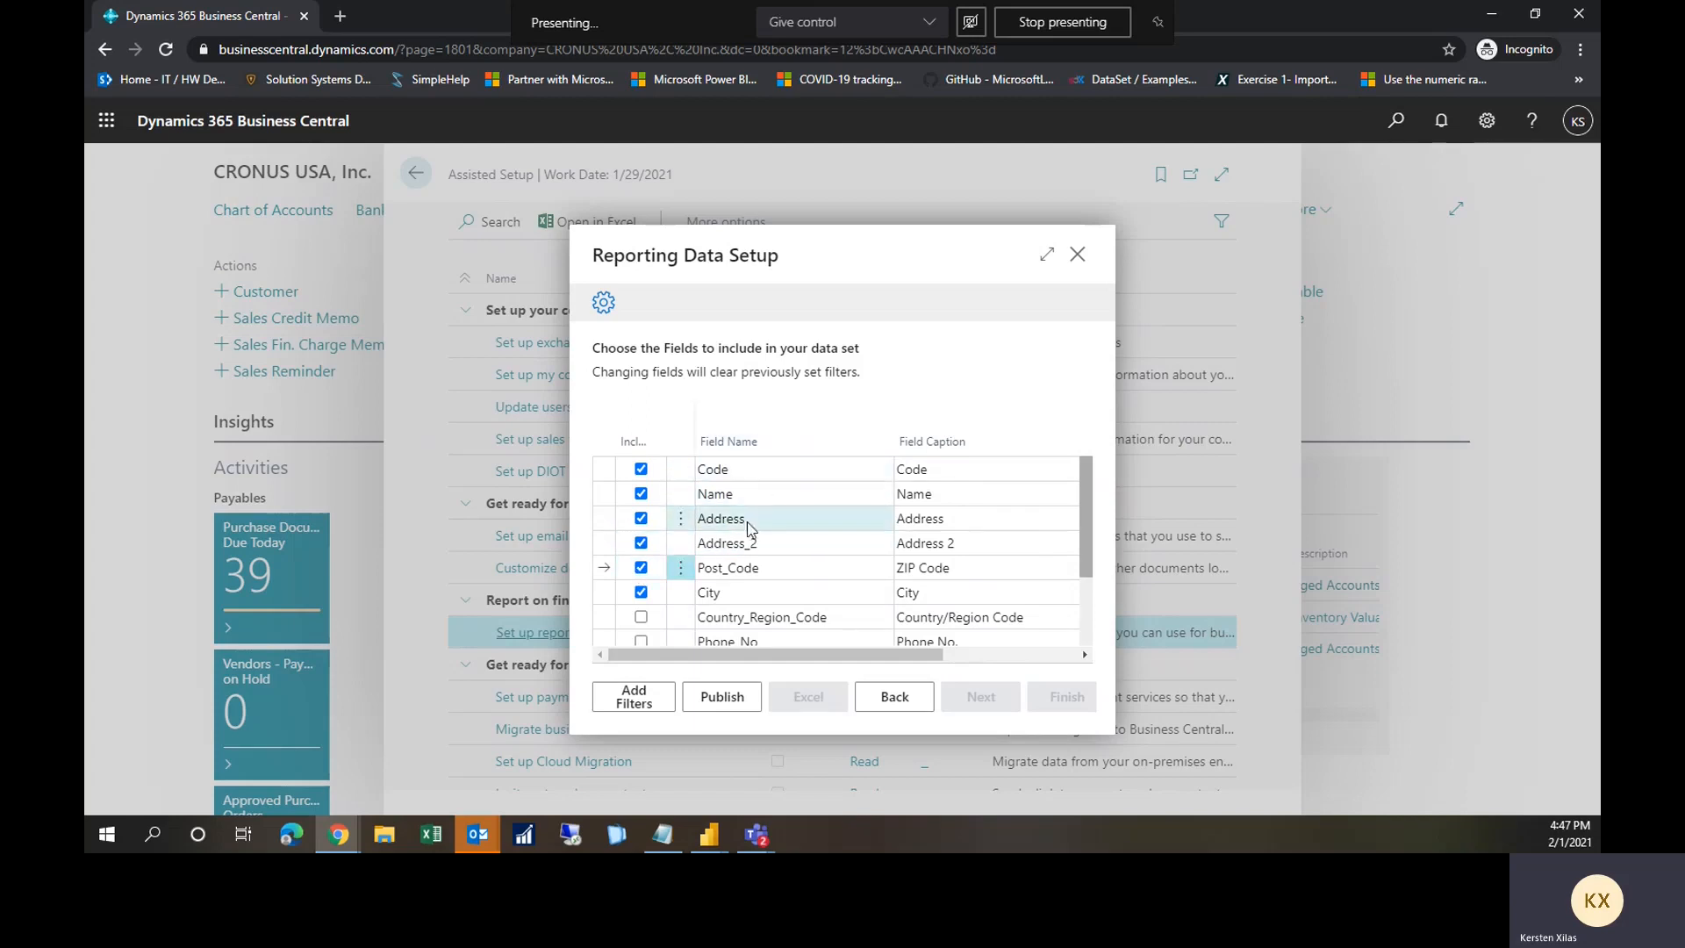
Step: Include the Country_Region_Code, Phone_No, Fax_No, Contact and GLN fields in the data set as well
scroll(742, 553, "down", 2)
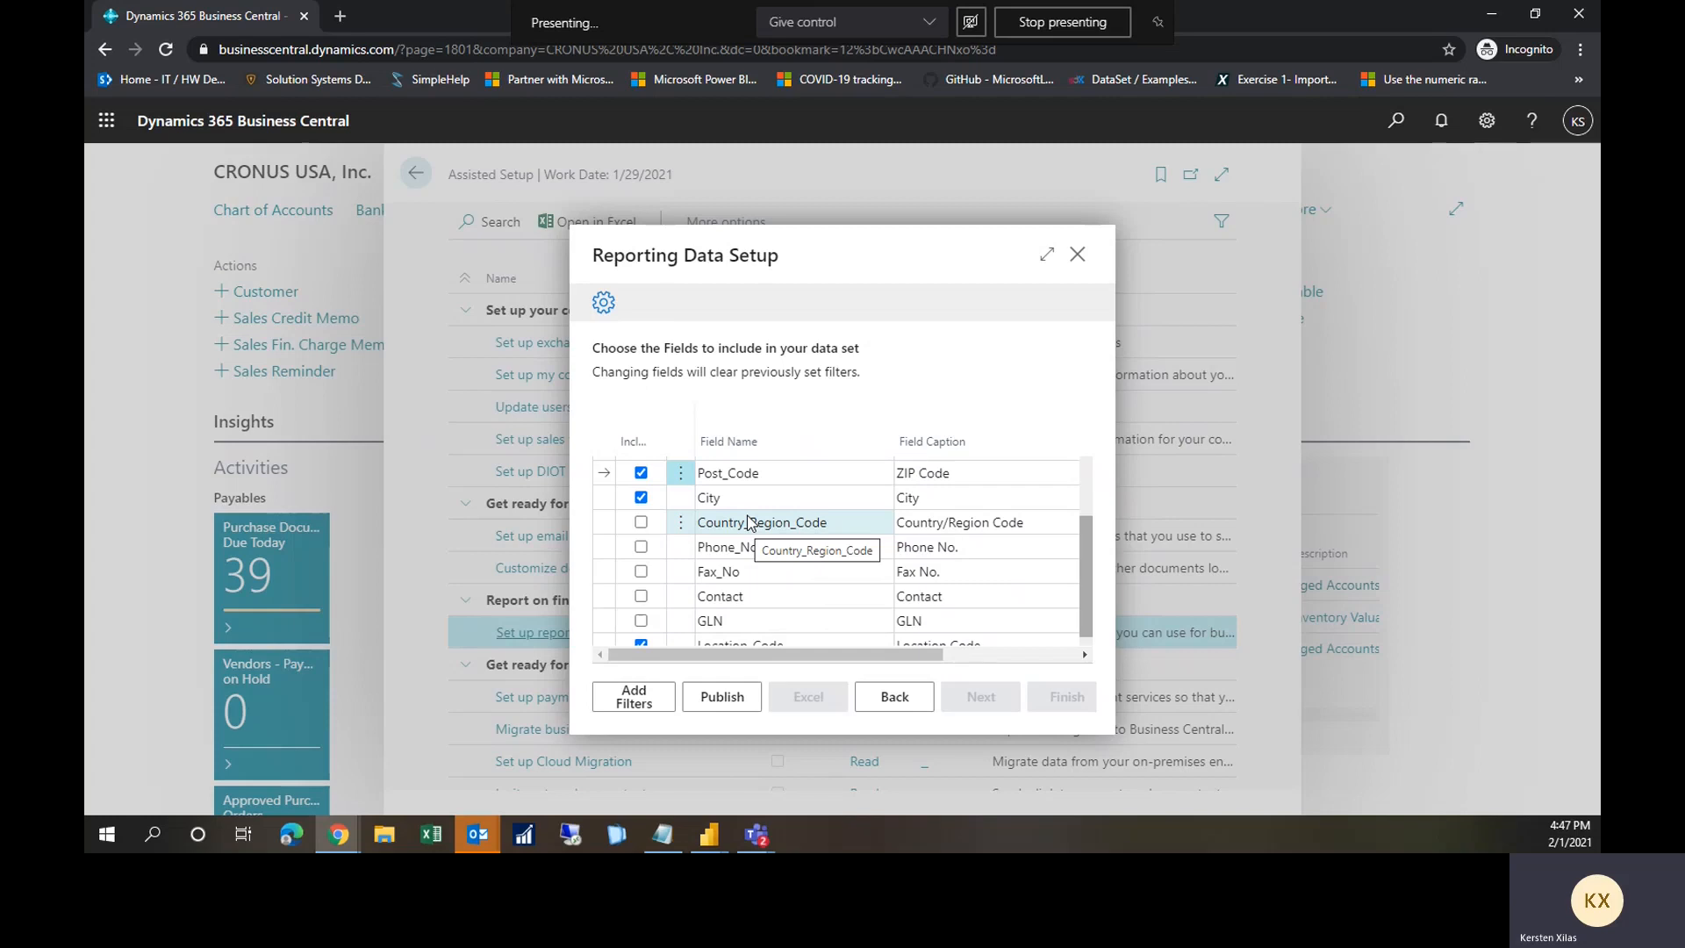
scroll(749, 522, "down", 1)
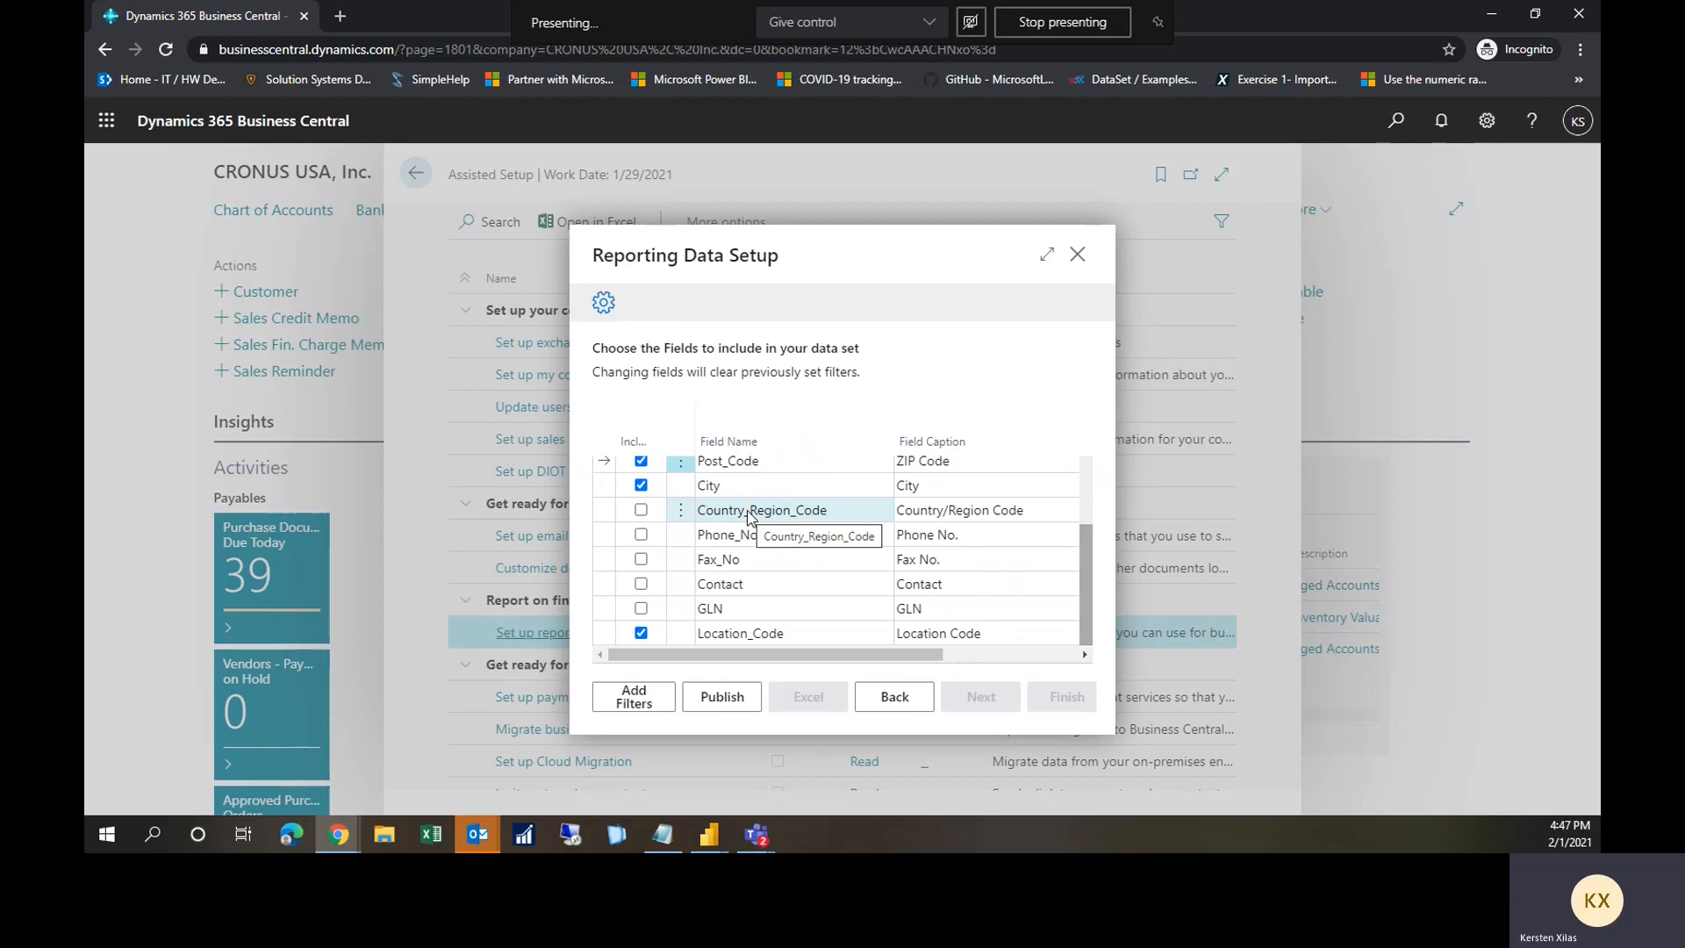
scroll(751, 518, "up", 3)
scroll(751, 517, "up", 1)
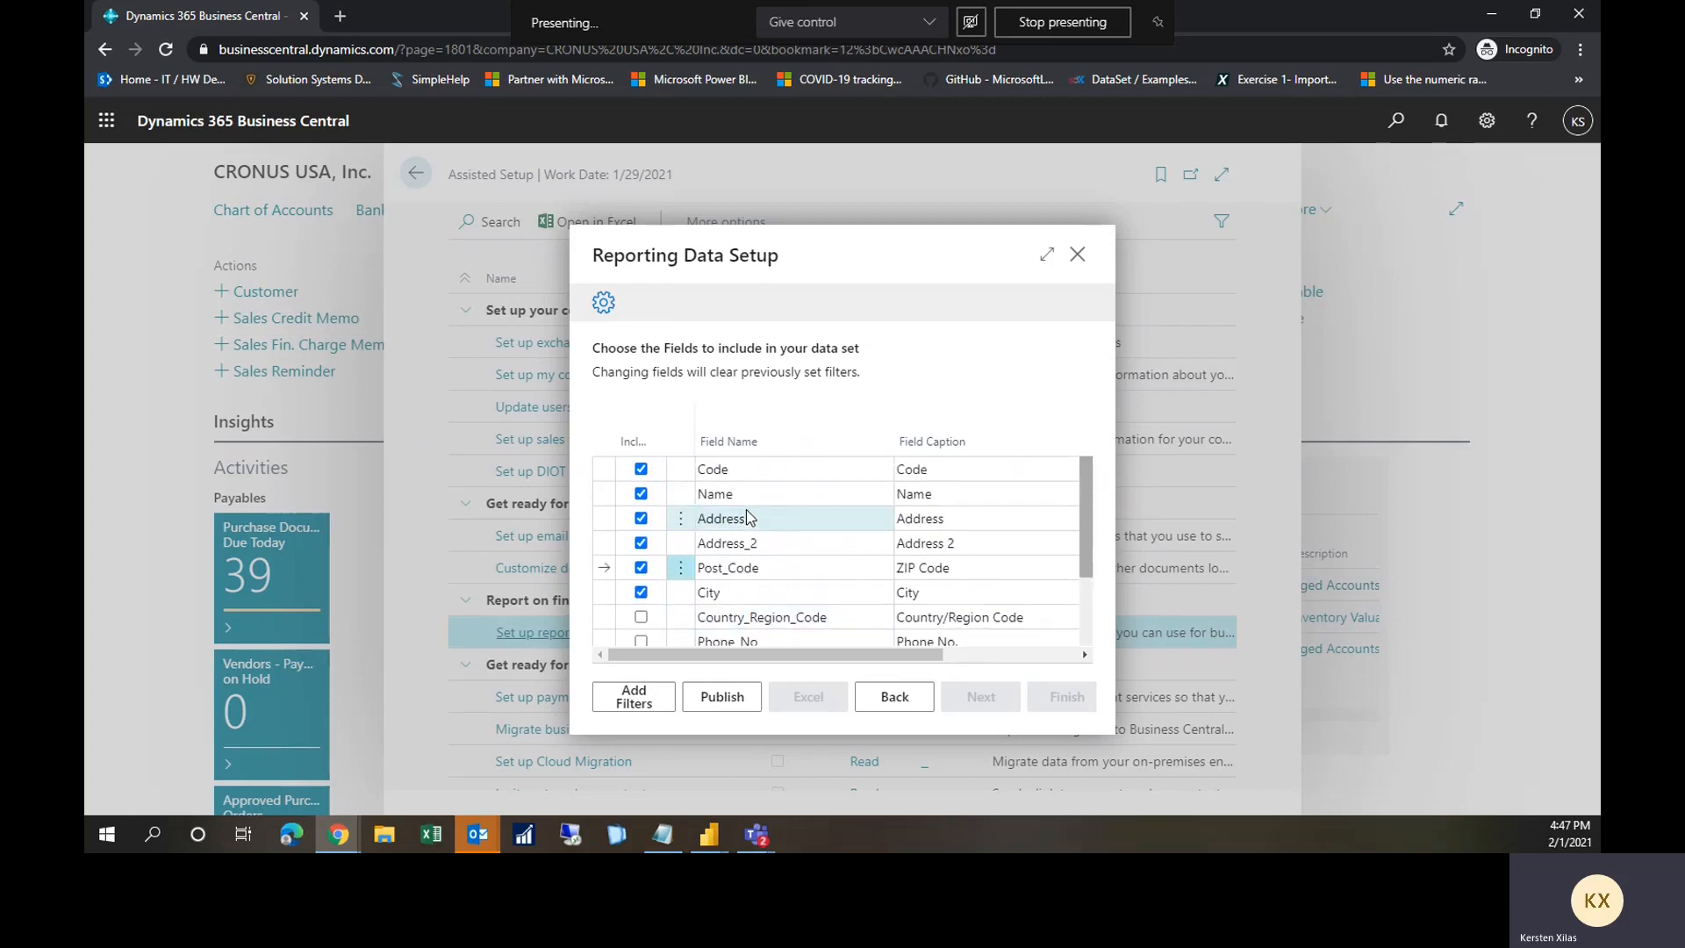
scroll(747, 516, "down", 3)
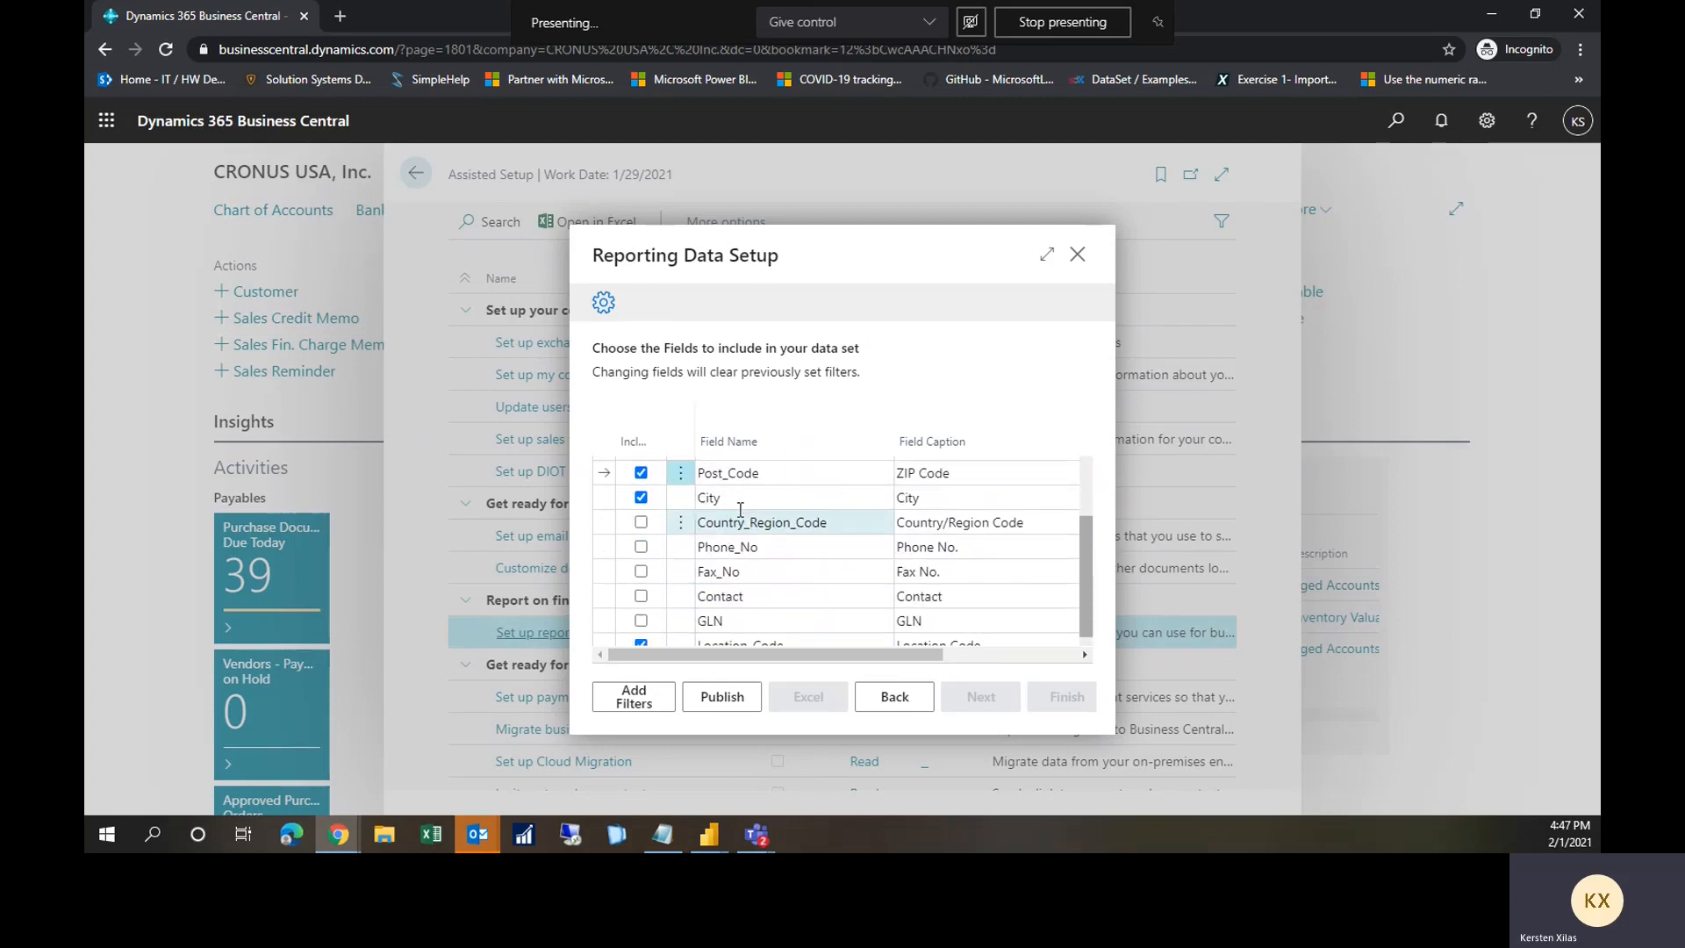
left_click(641, 524)
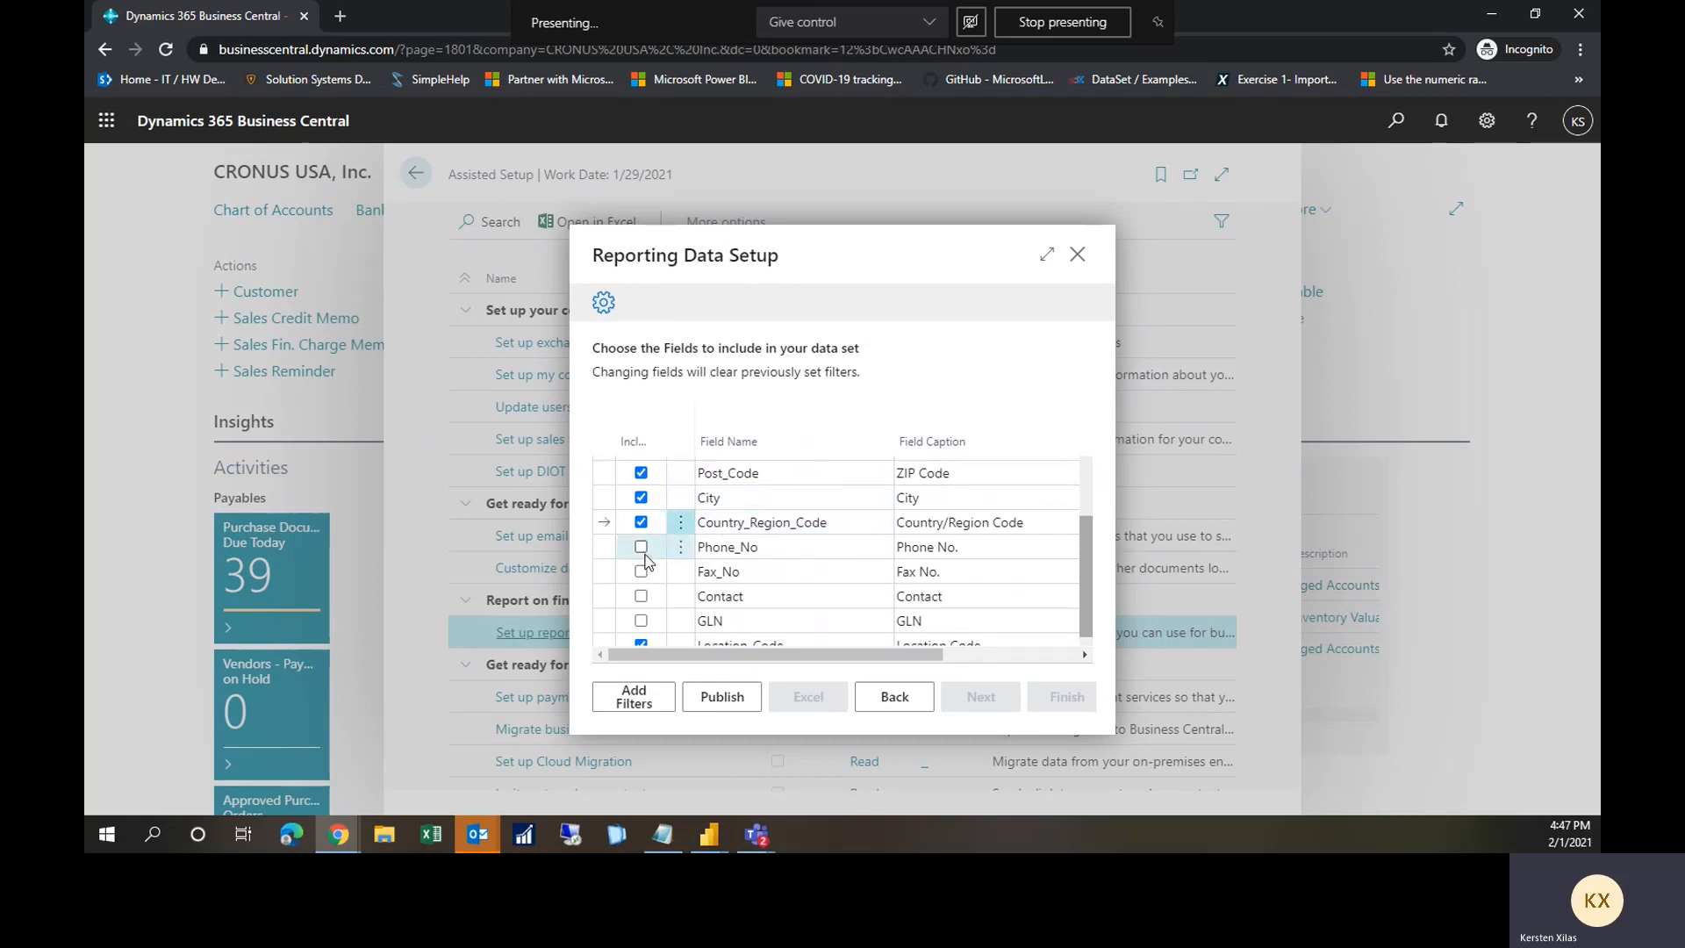
left_click(641, 547)
left_click(641, 572)
left_click(641, 596)
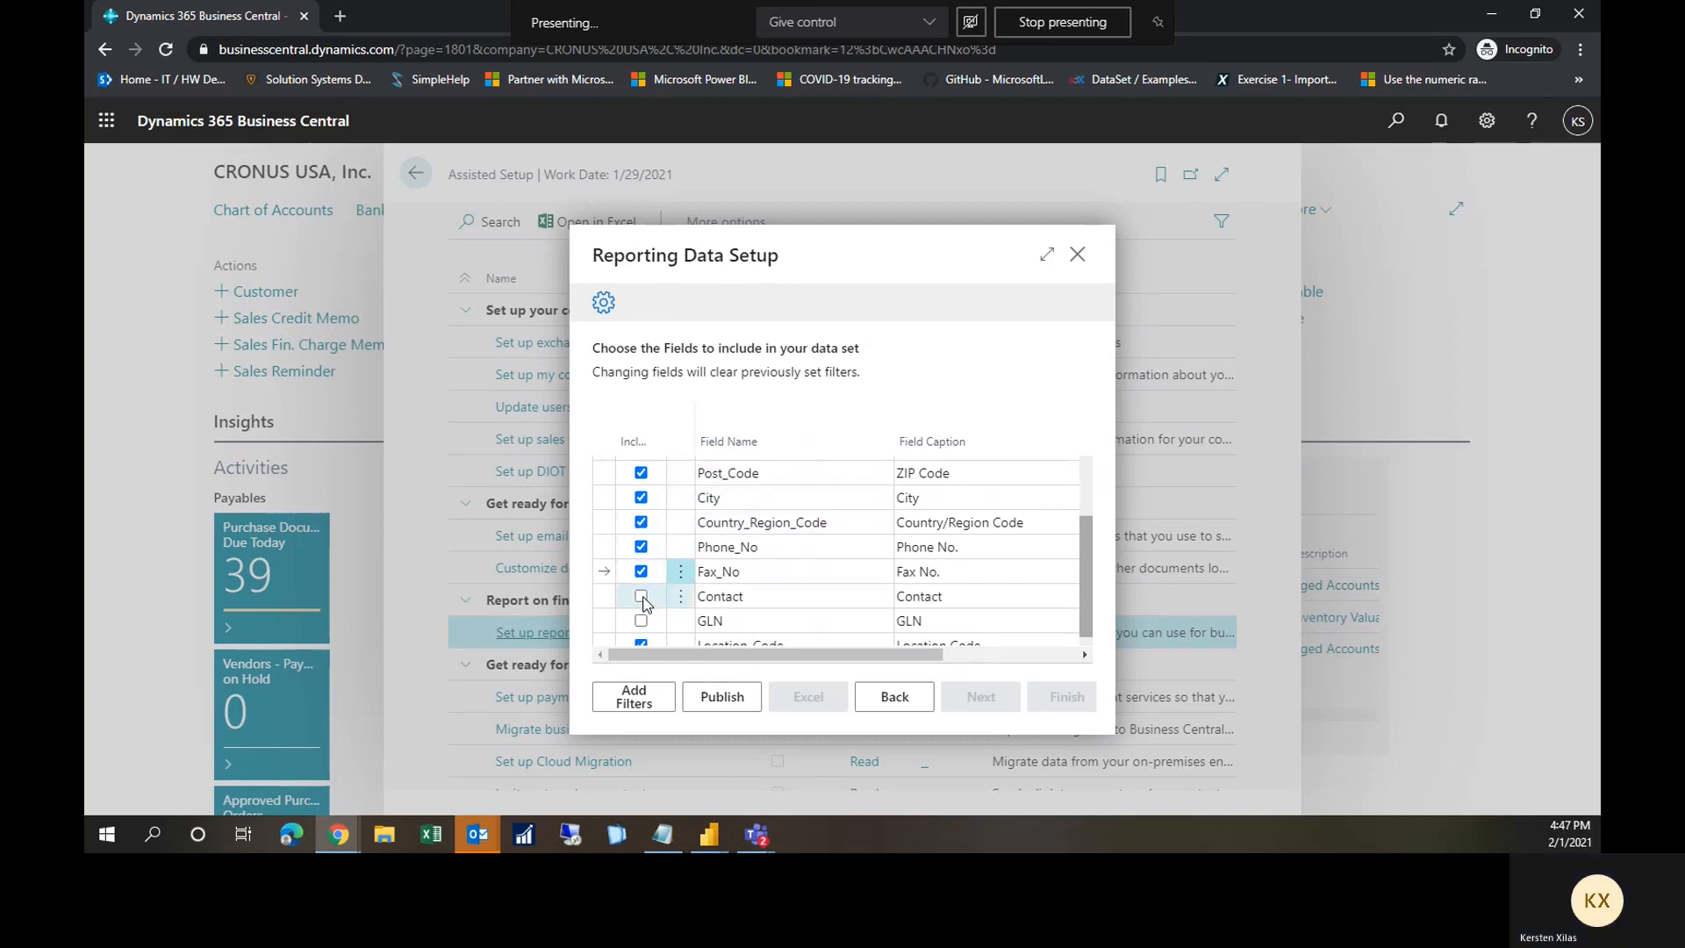
left_click(642, 622)
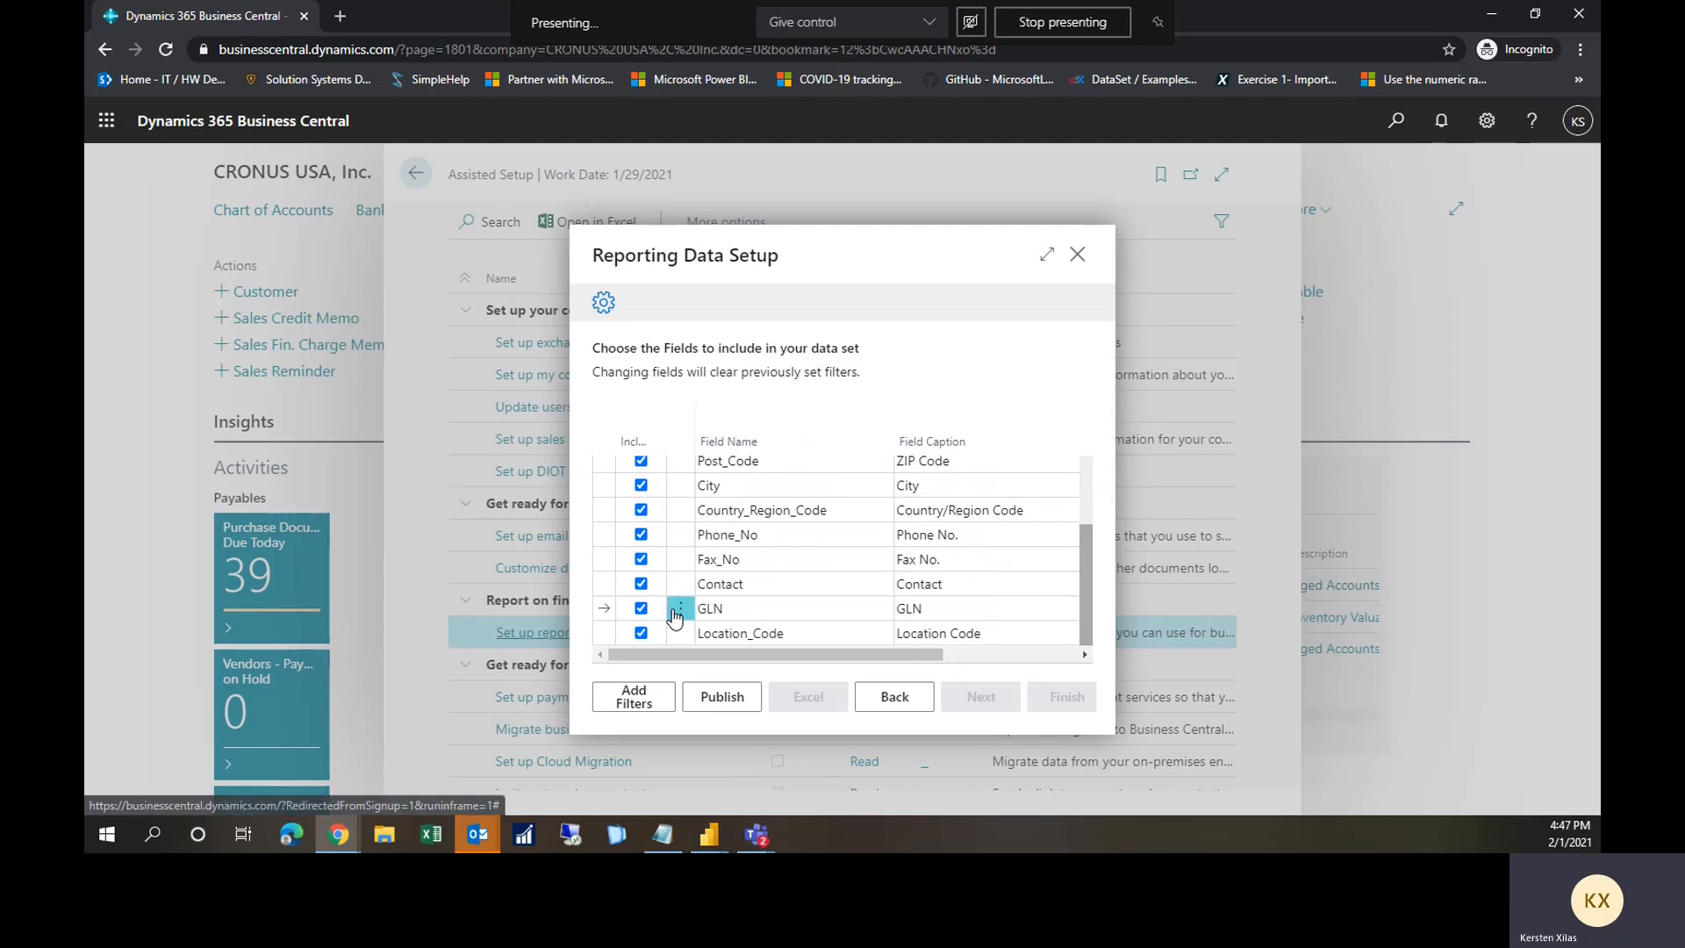
scroll(794, 534, "up", 2)
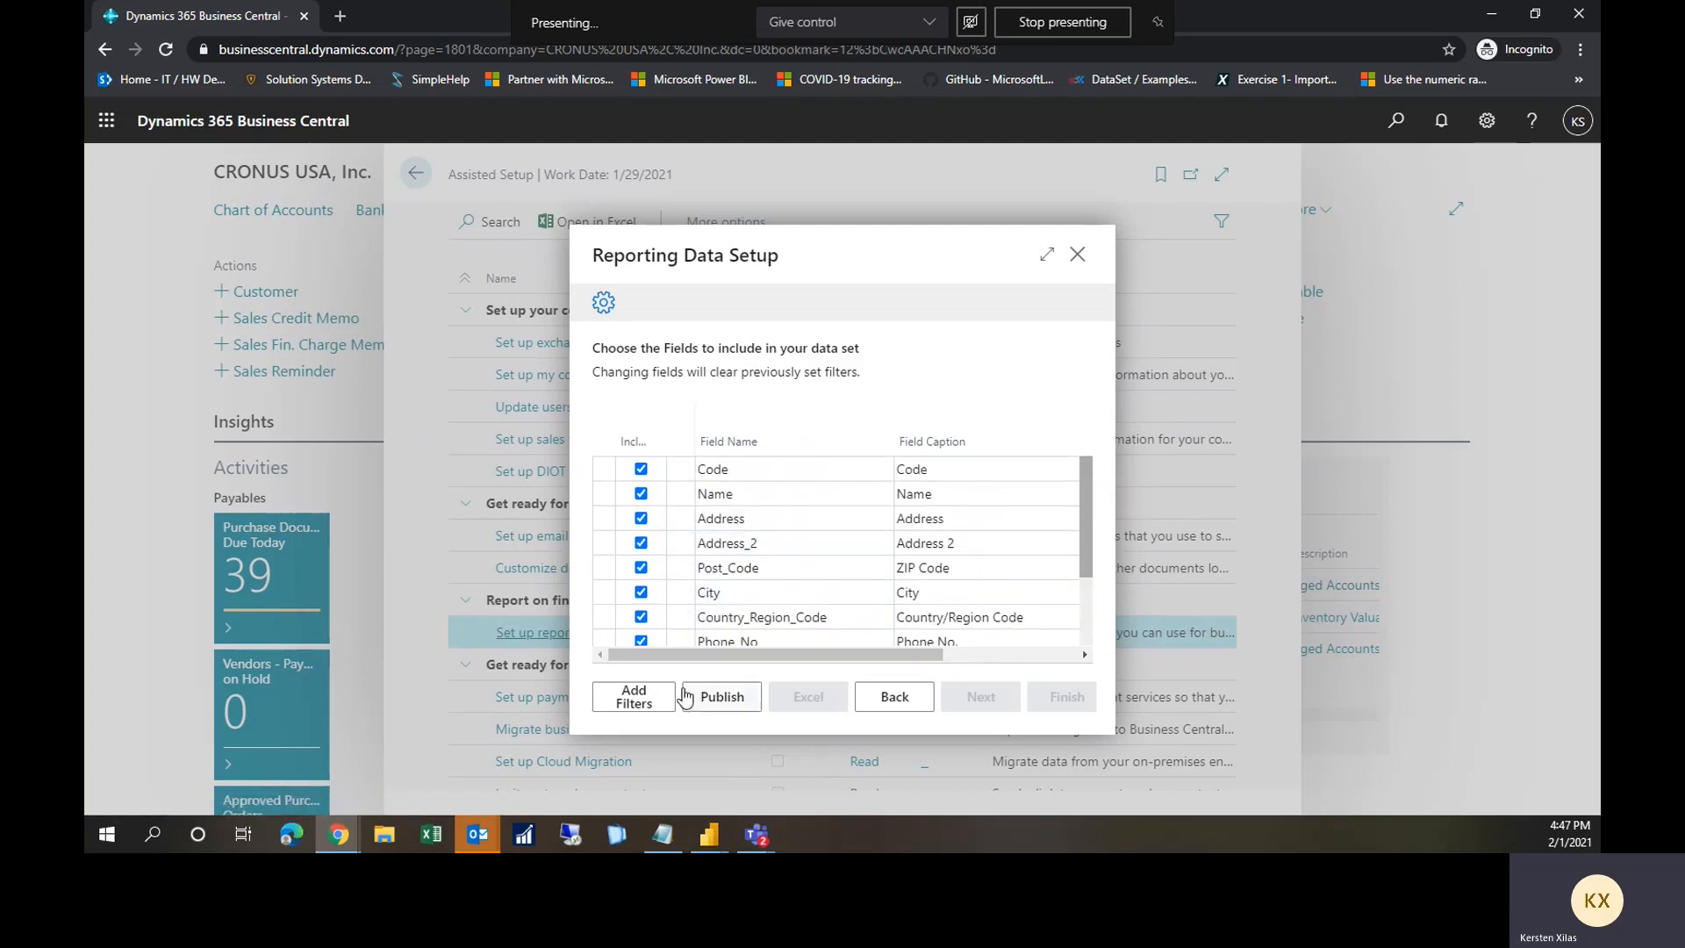
Step: Check the available data set filters without setting any, publish the data set and finish the Reporting Data Setup guide
left_click(657, 699)
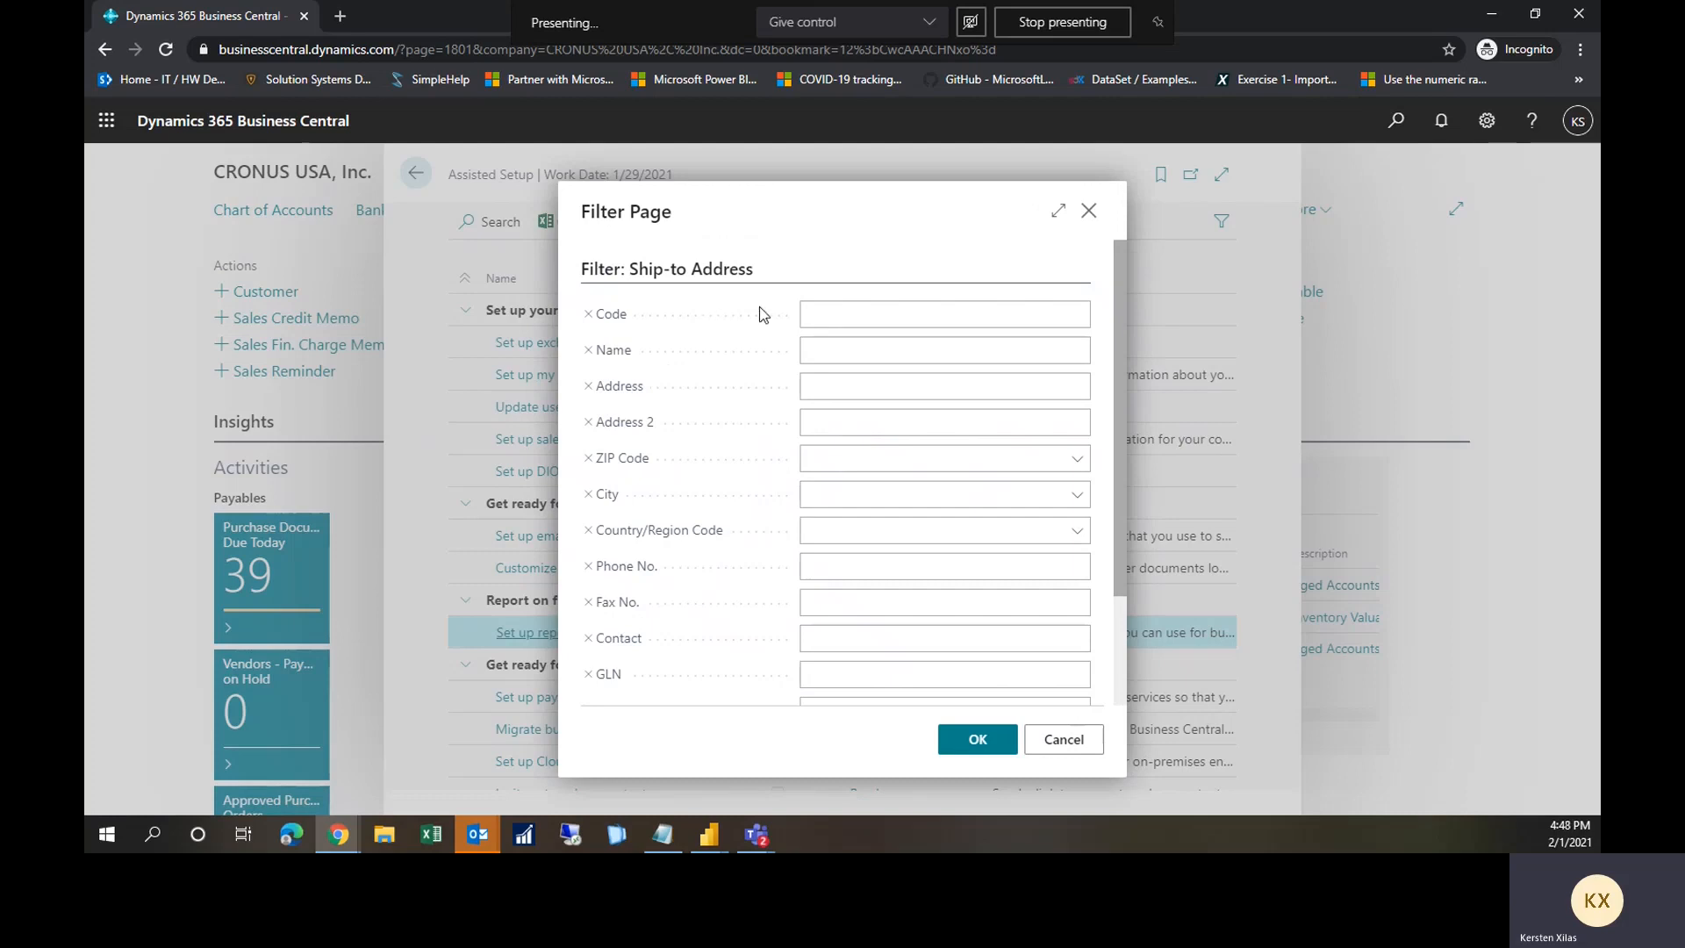
left_click(1086, 211)
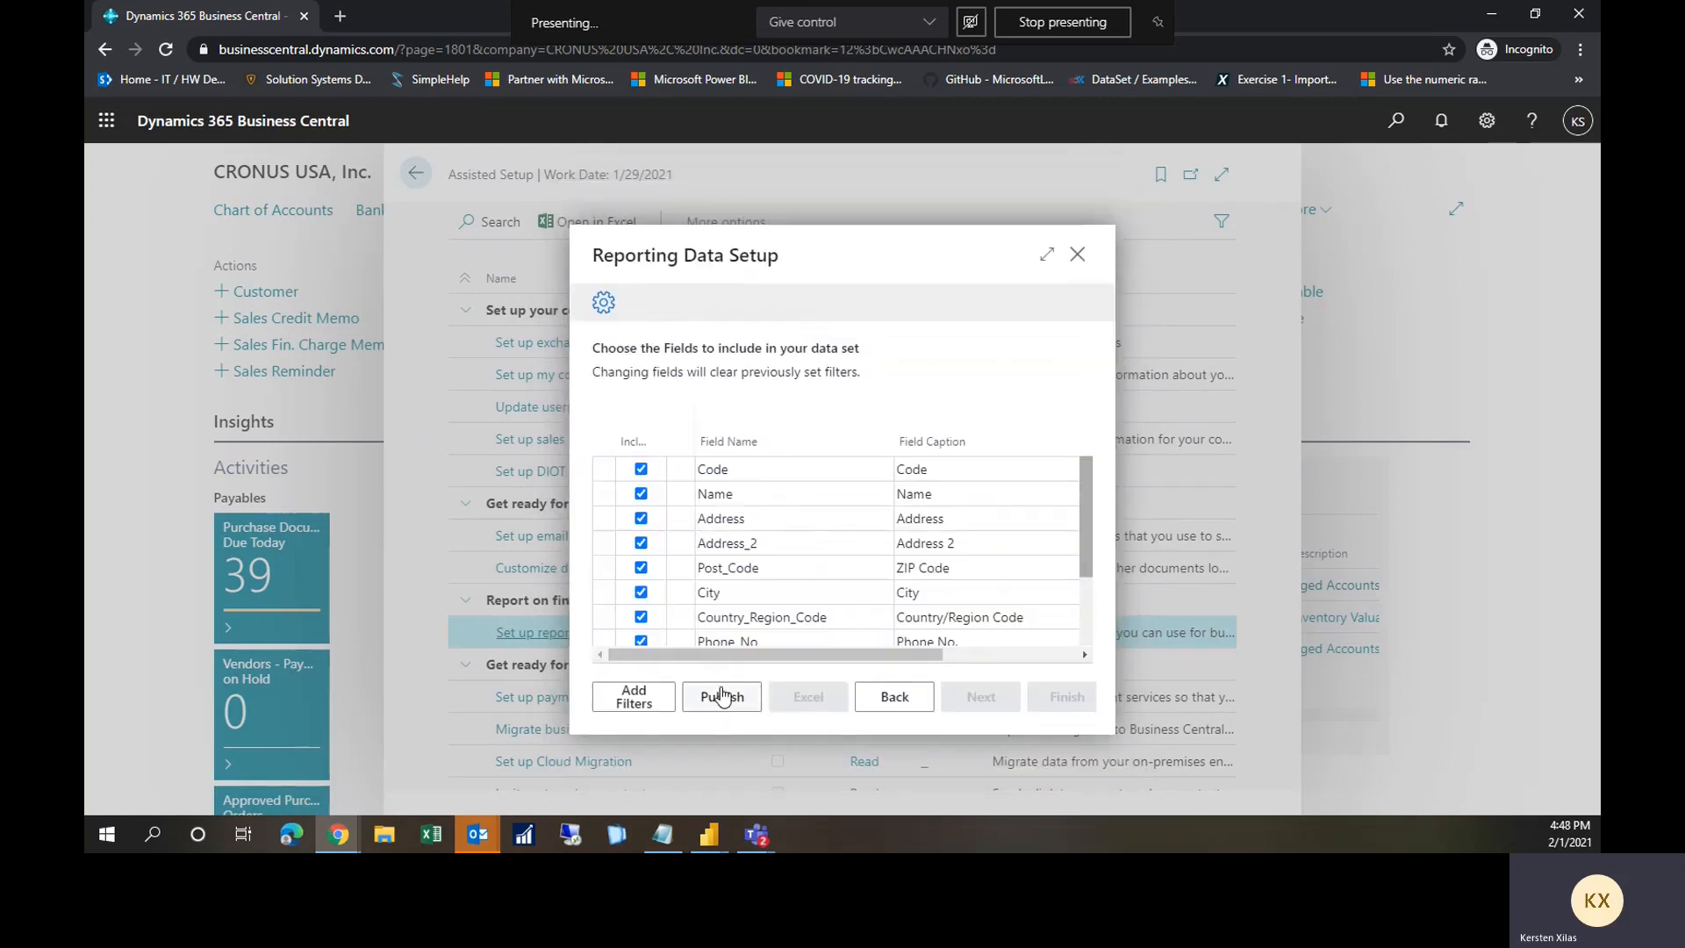
left_click(721, 697)
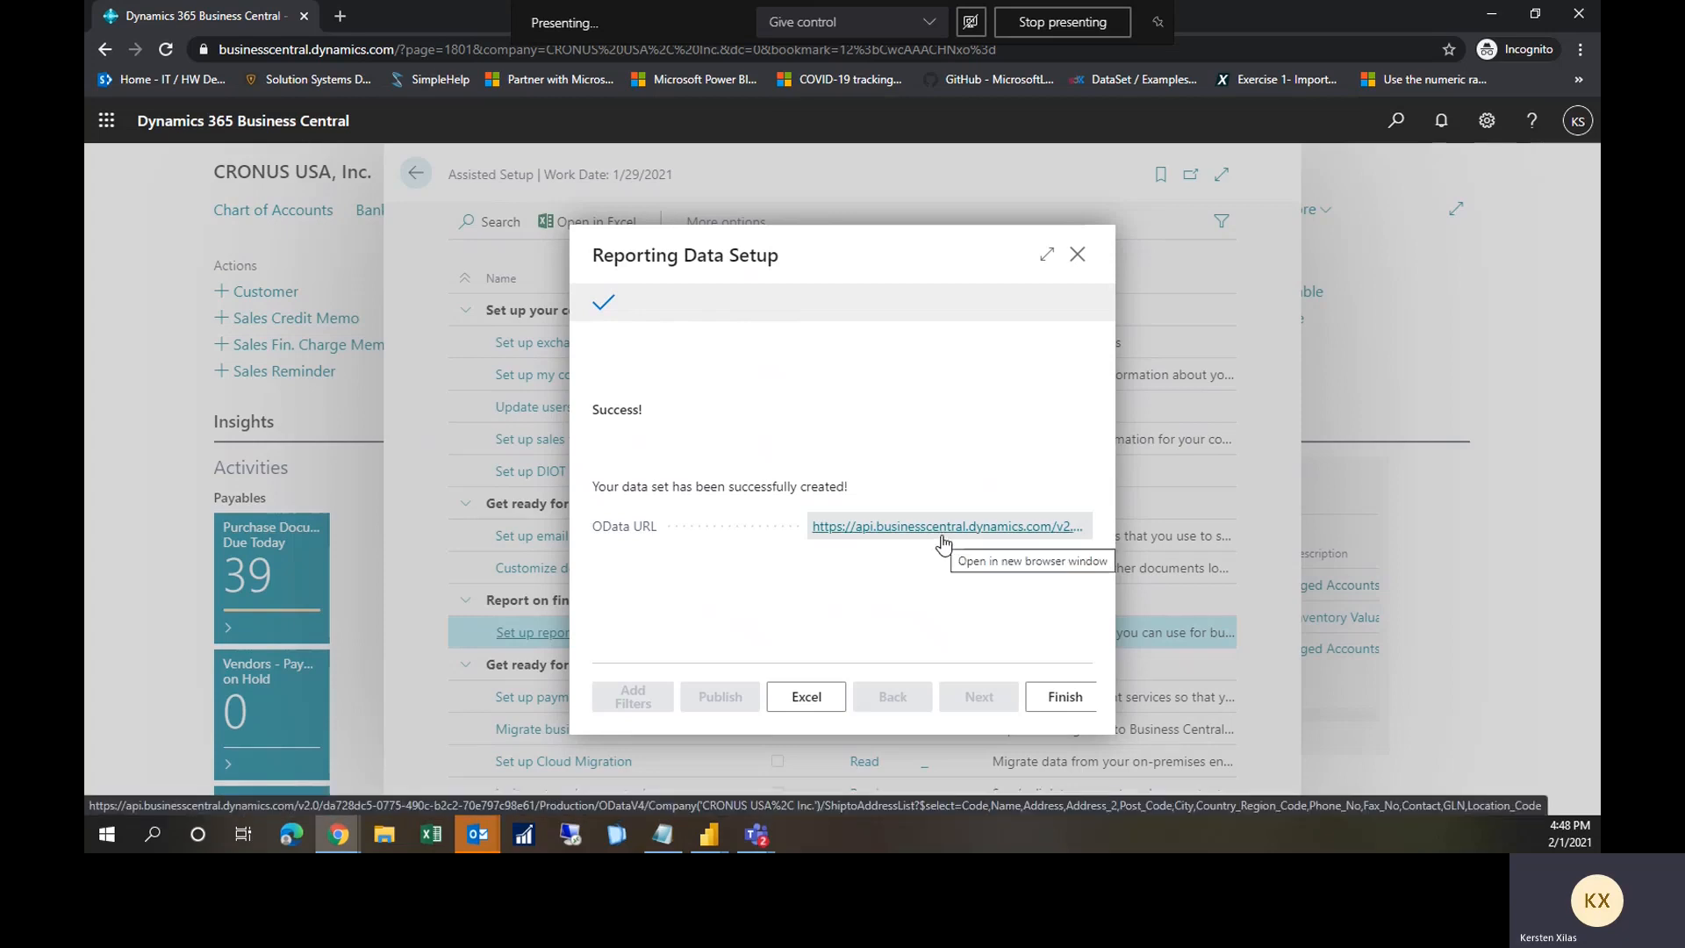
left_click(1062, 697)
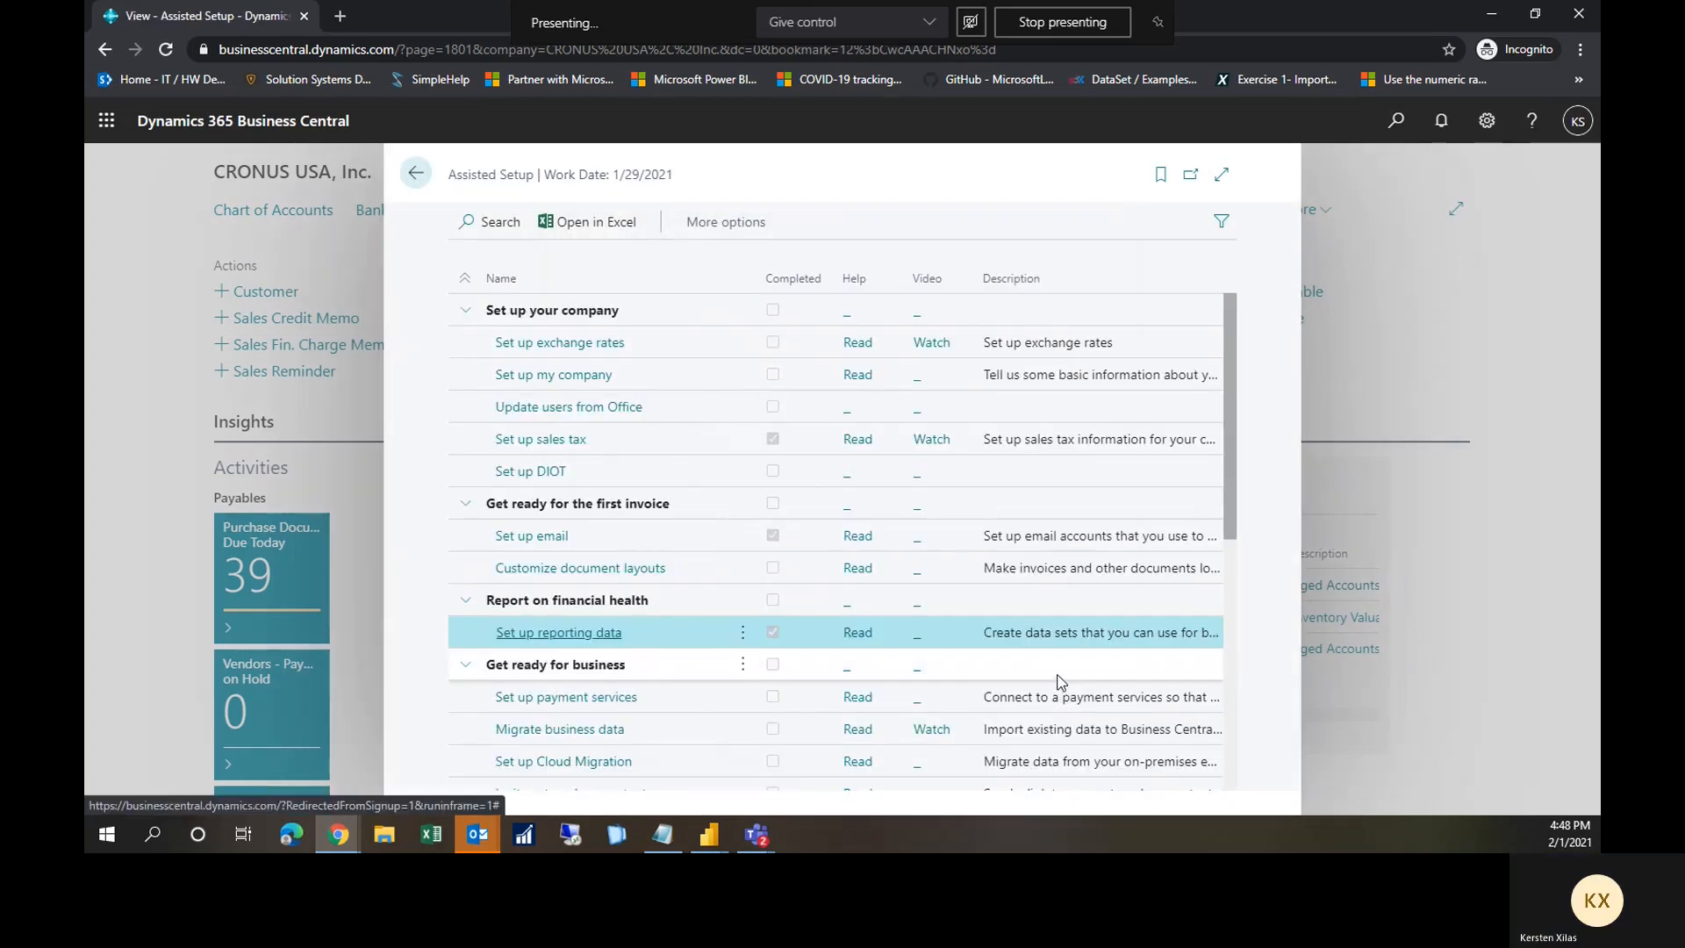
Step: Leave Assisted Setup, search for "web ser" and open the Web Services list
left_click(413, 177)
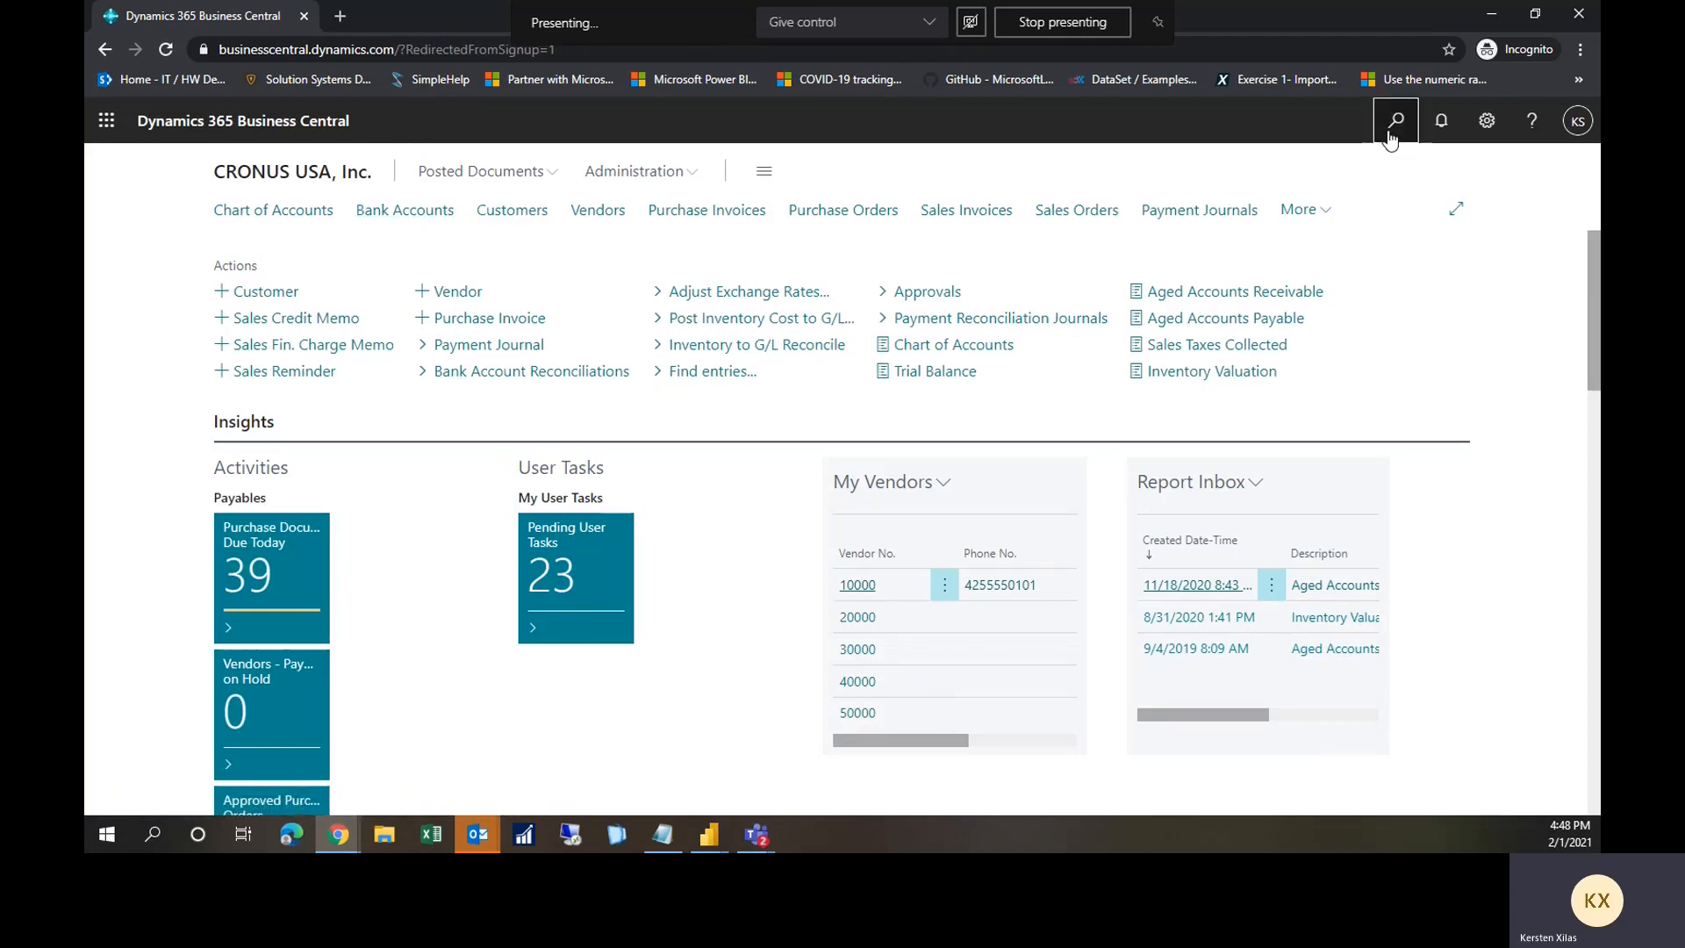
left_click(1395, 121)
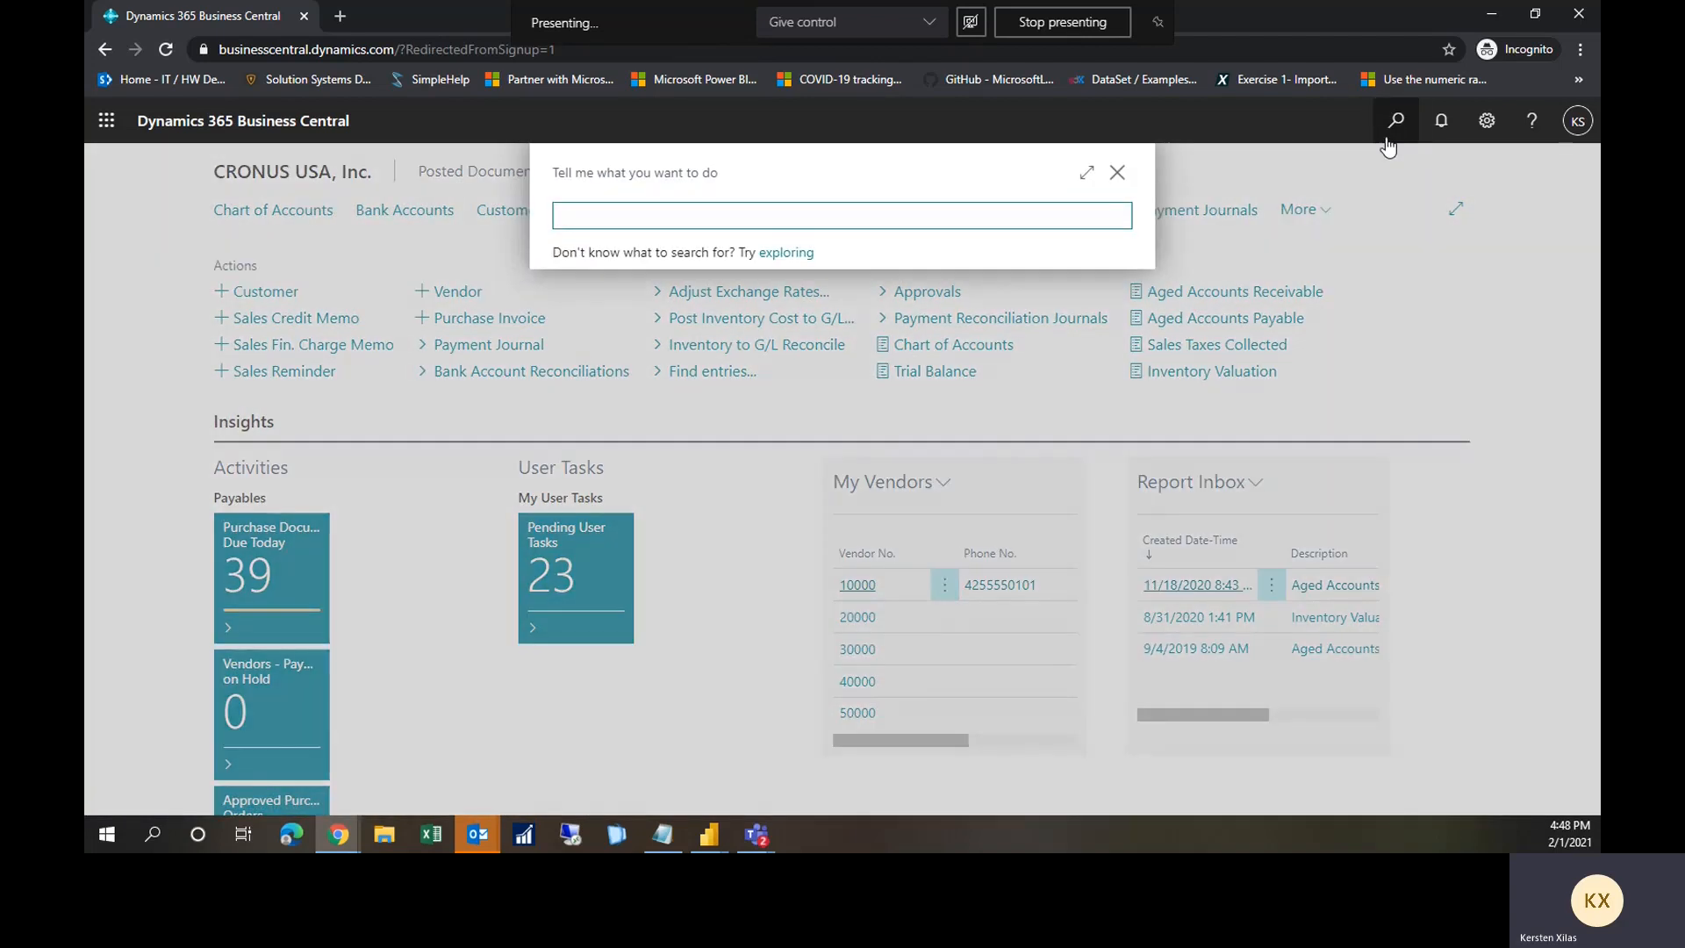
type("web ser")
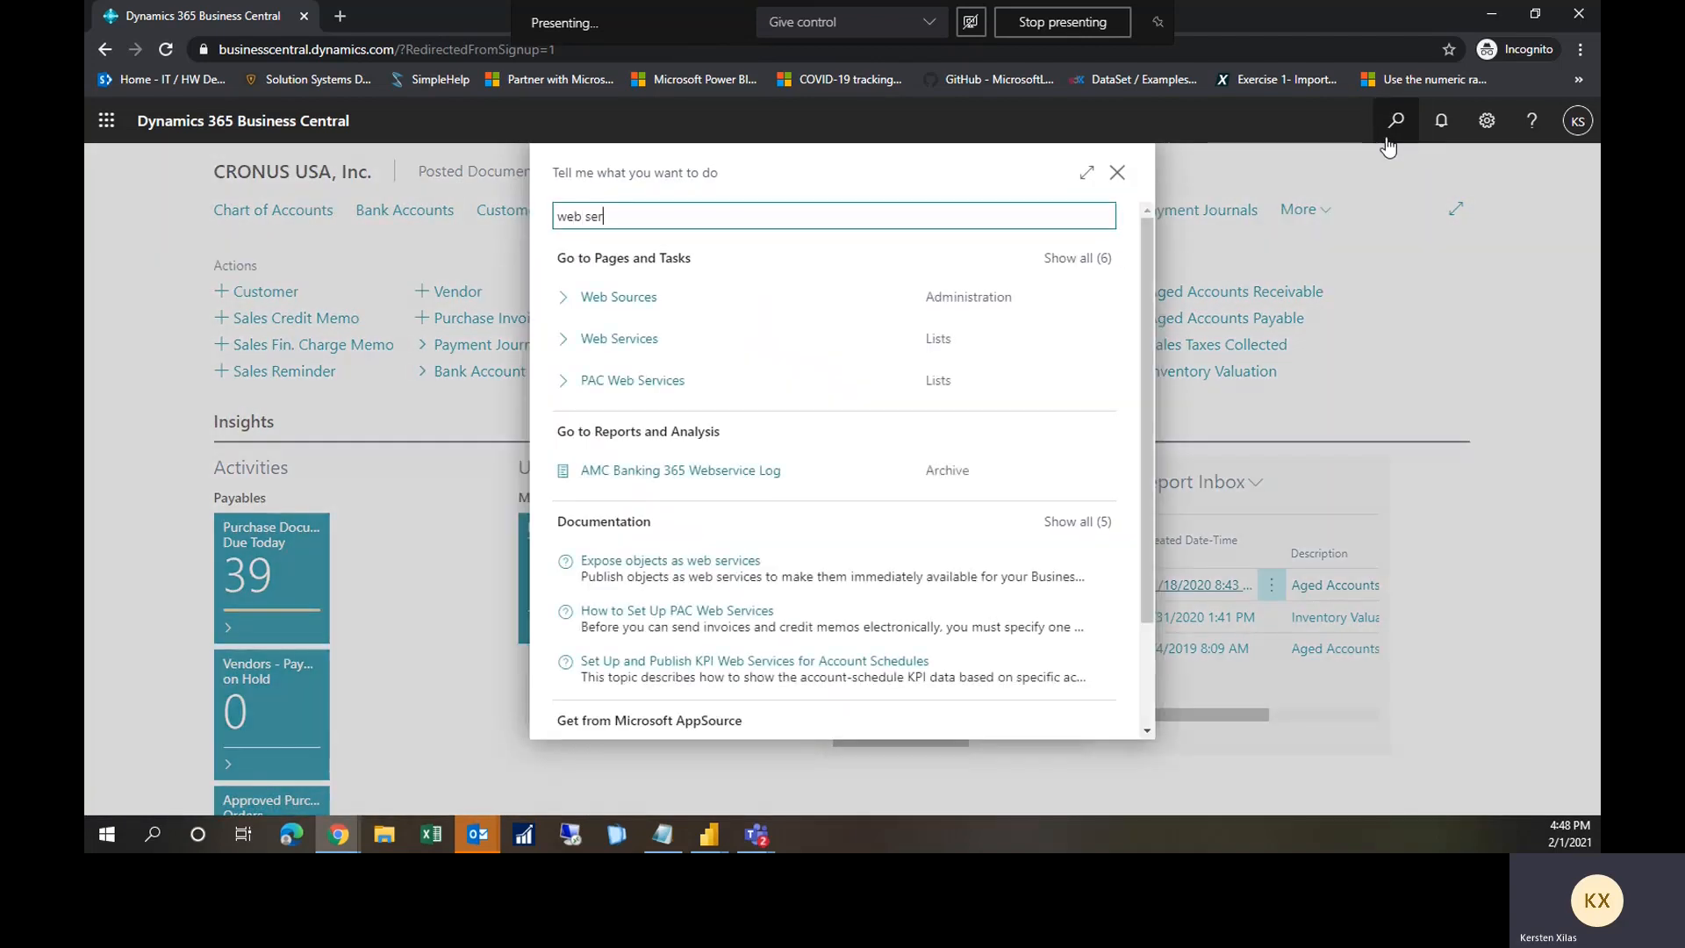
left_click(612, 303)
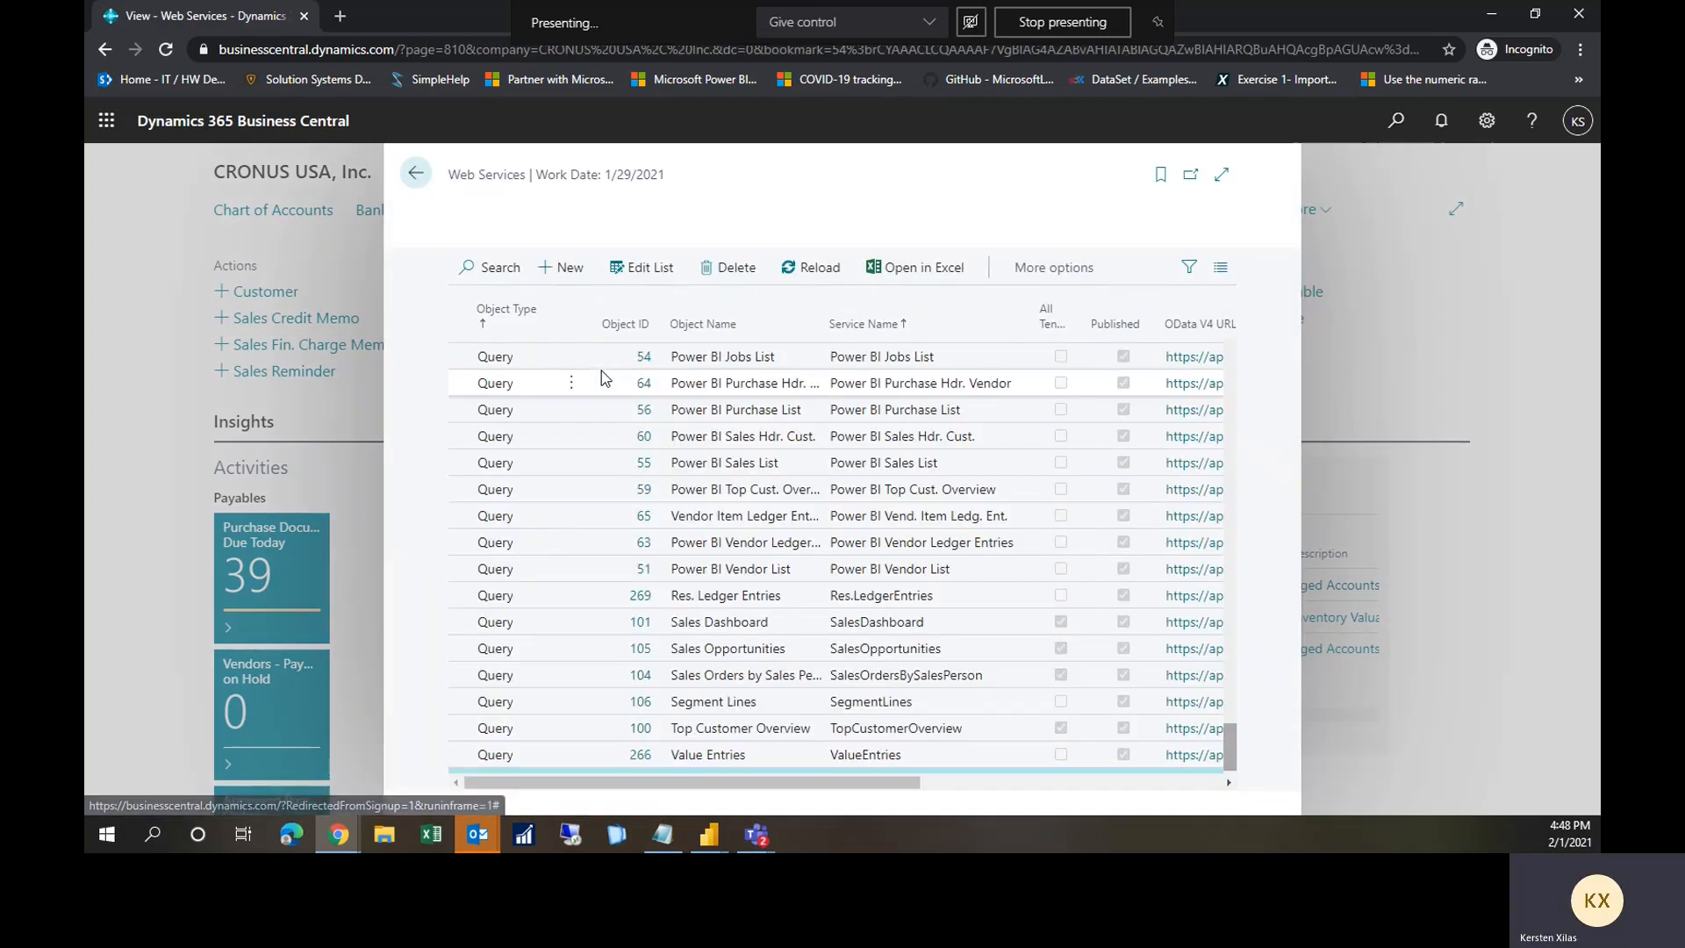
Step: Look through the Page entries of the Web Services list for the published ShiptoAddressList service
scroll(602, 371, "up", 20)
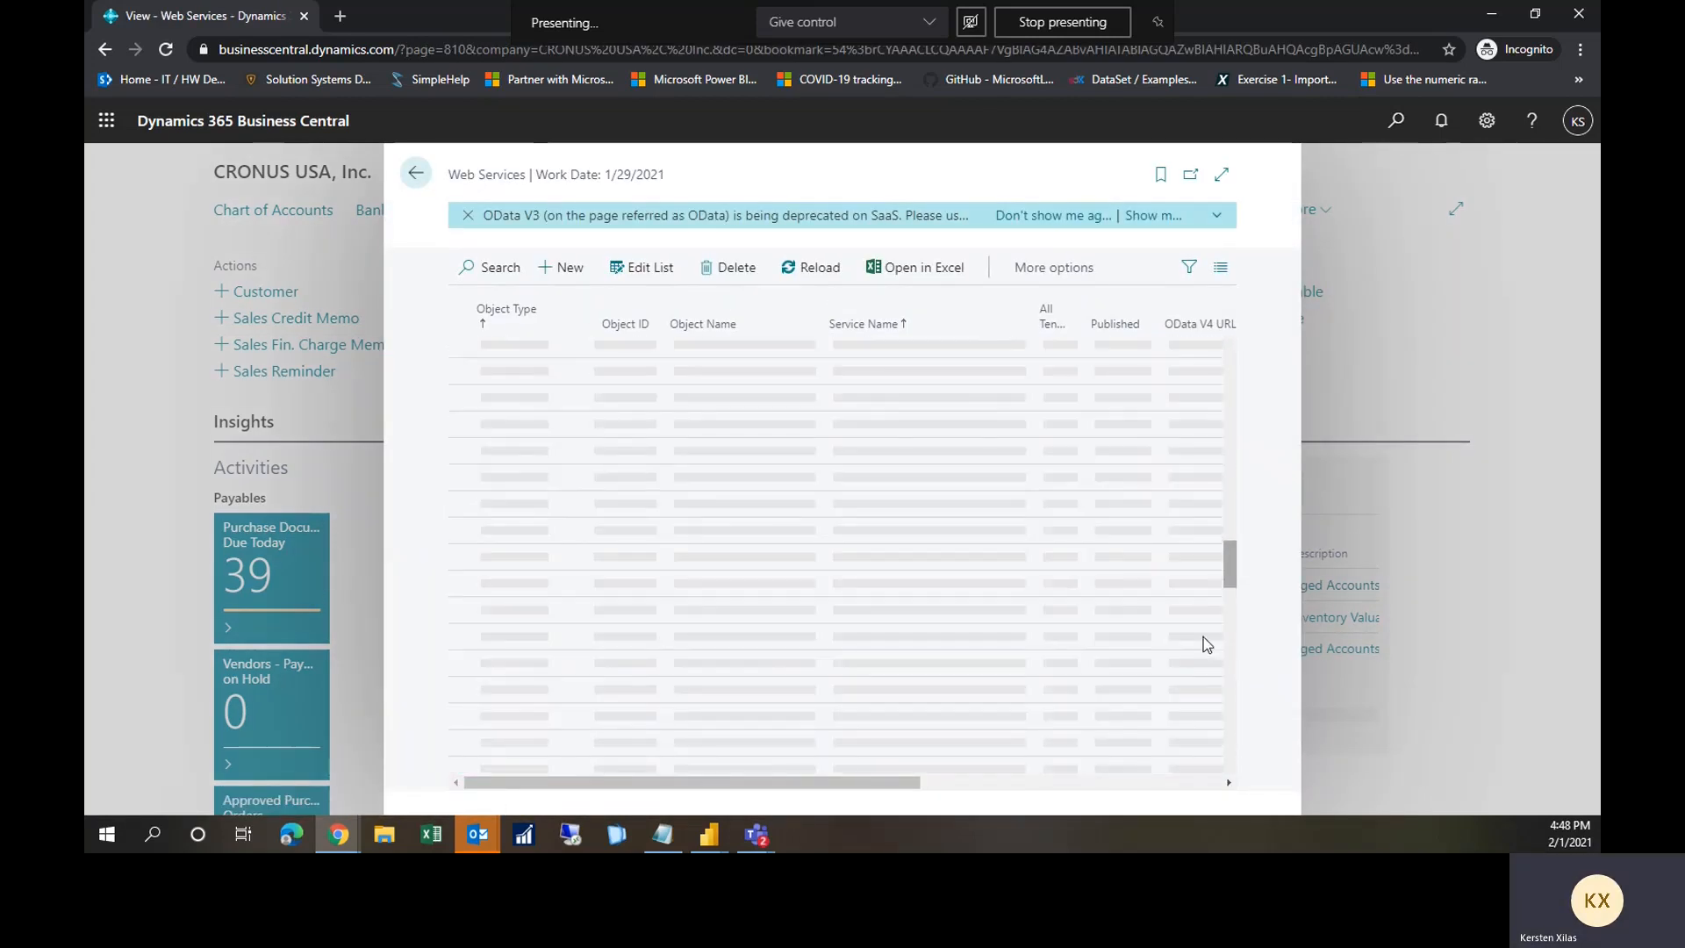
scroll(1232, 474, "up", 10)
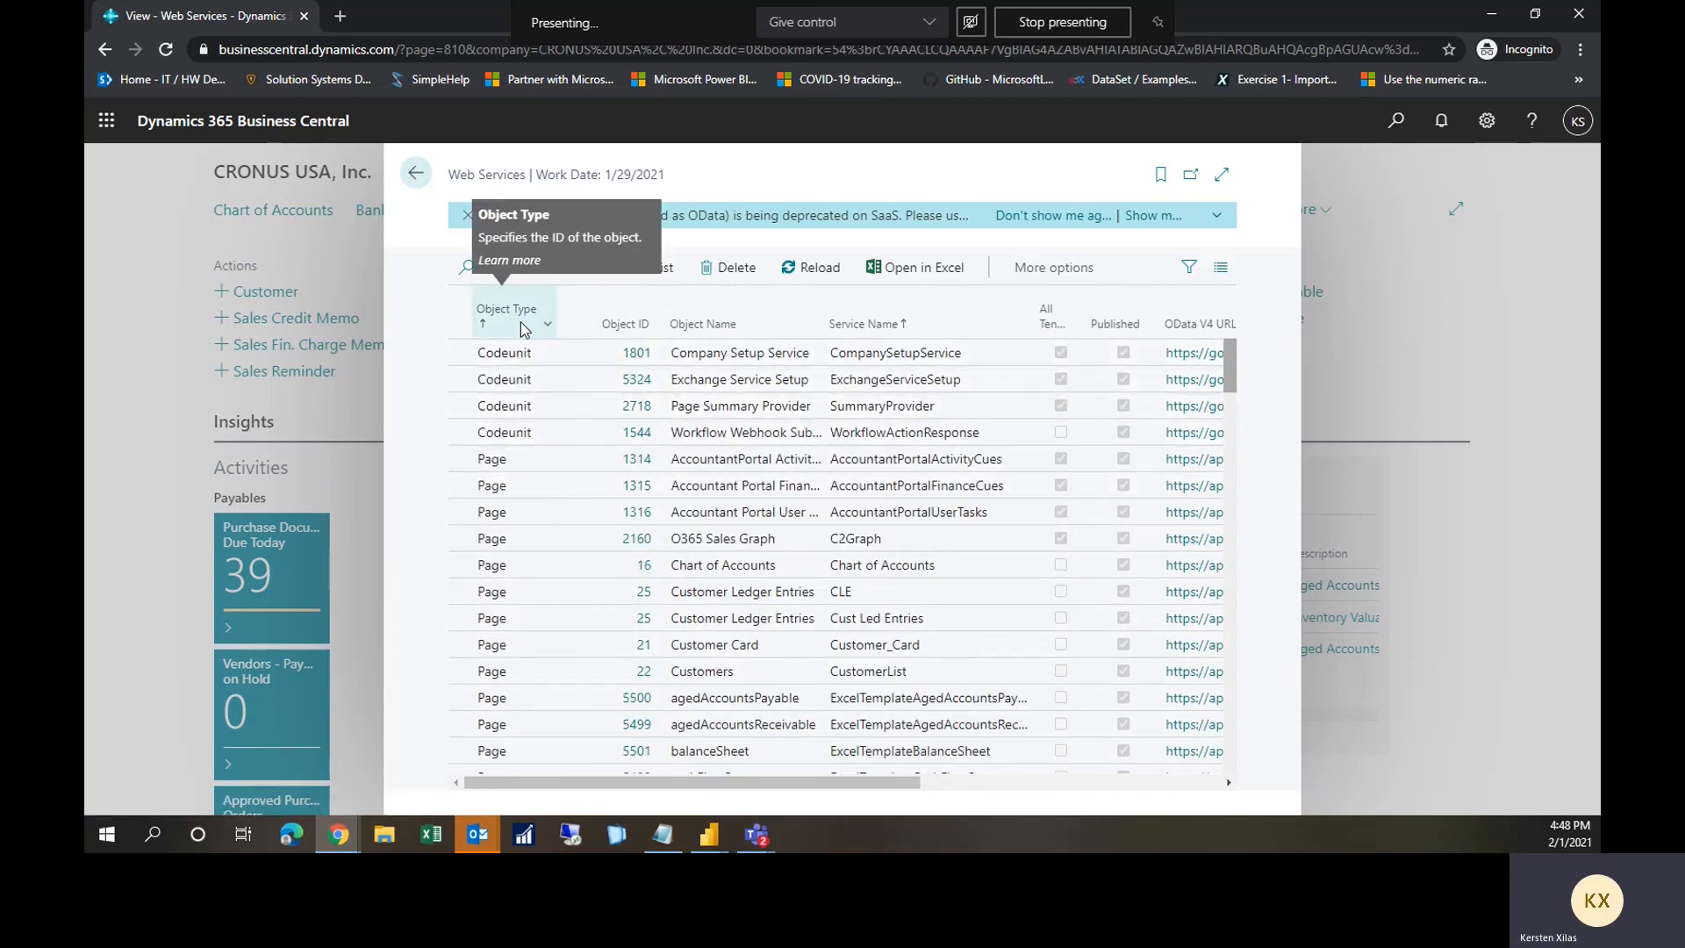
scroll(538, 515, "down", 5)
scroll(539, 516, "down", 4)
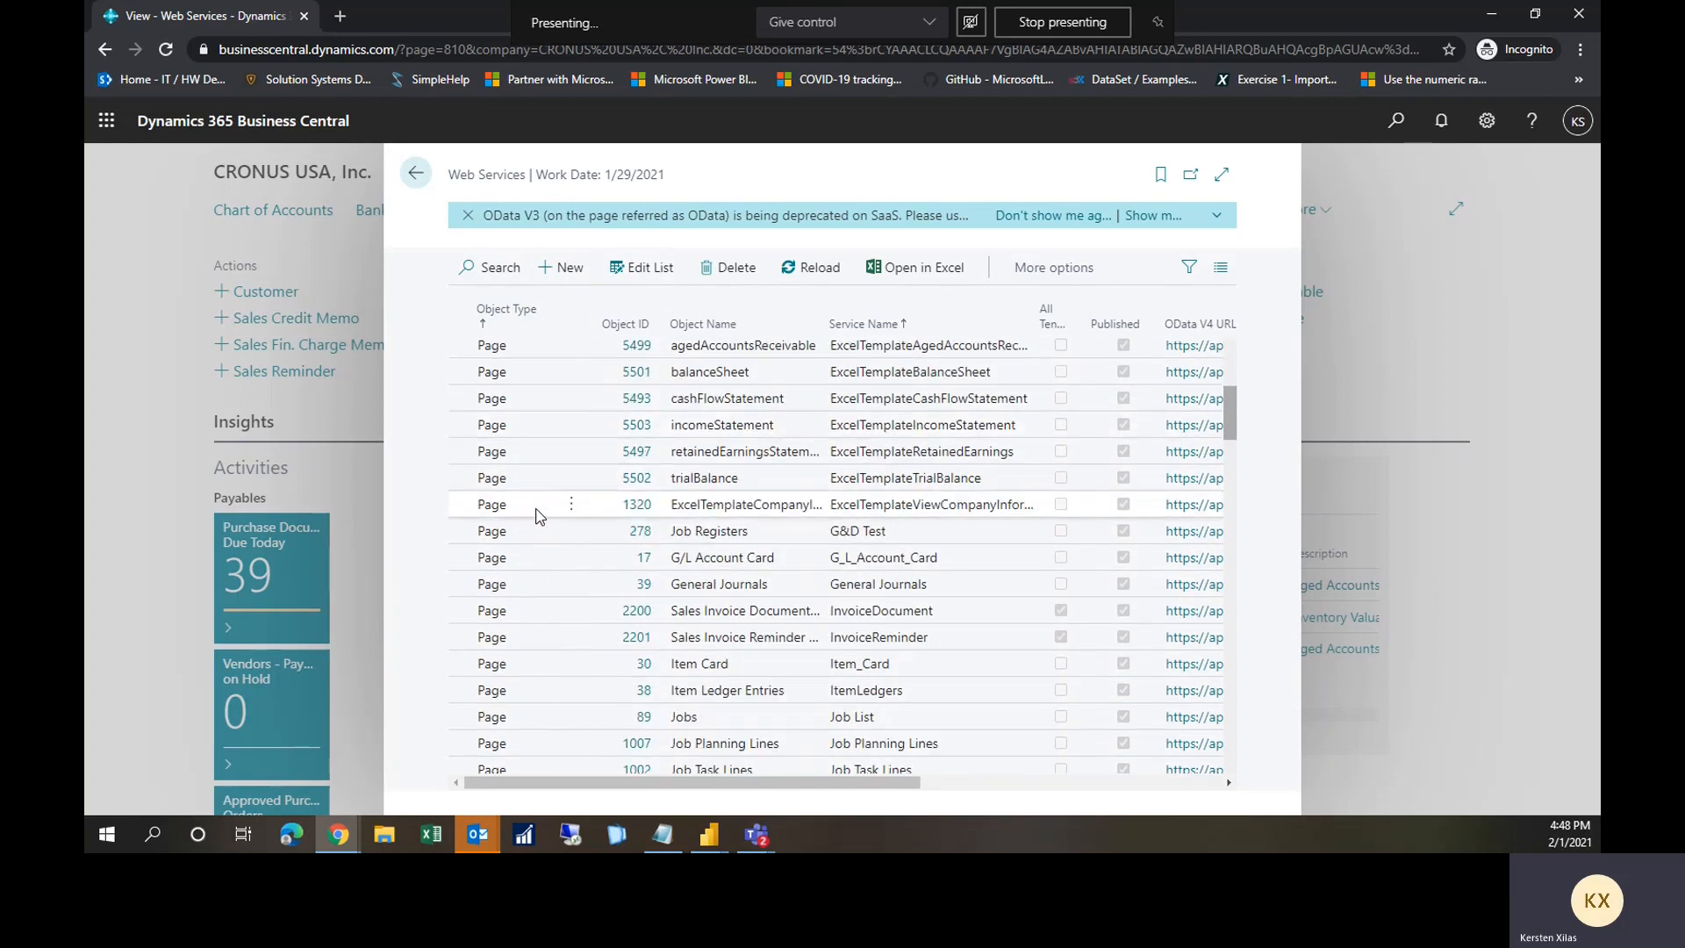
scroll(540, 516, "down", 8)
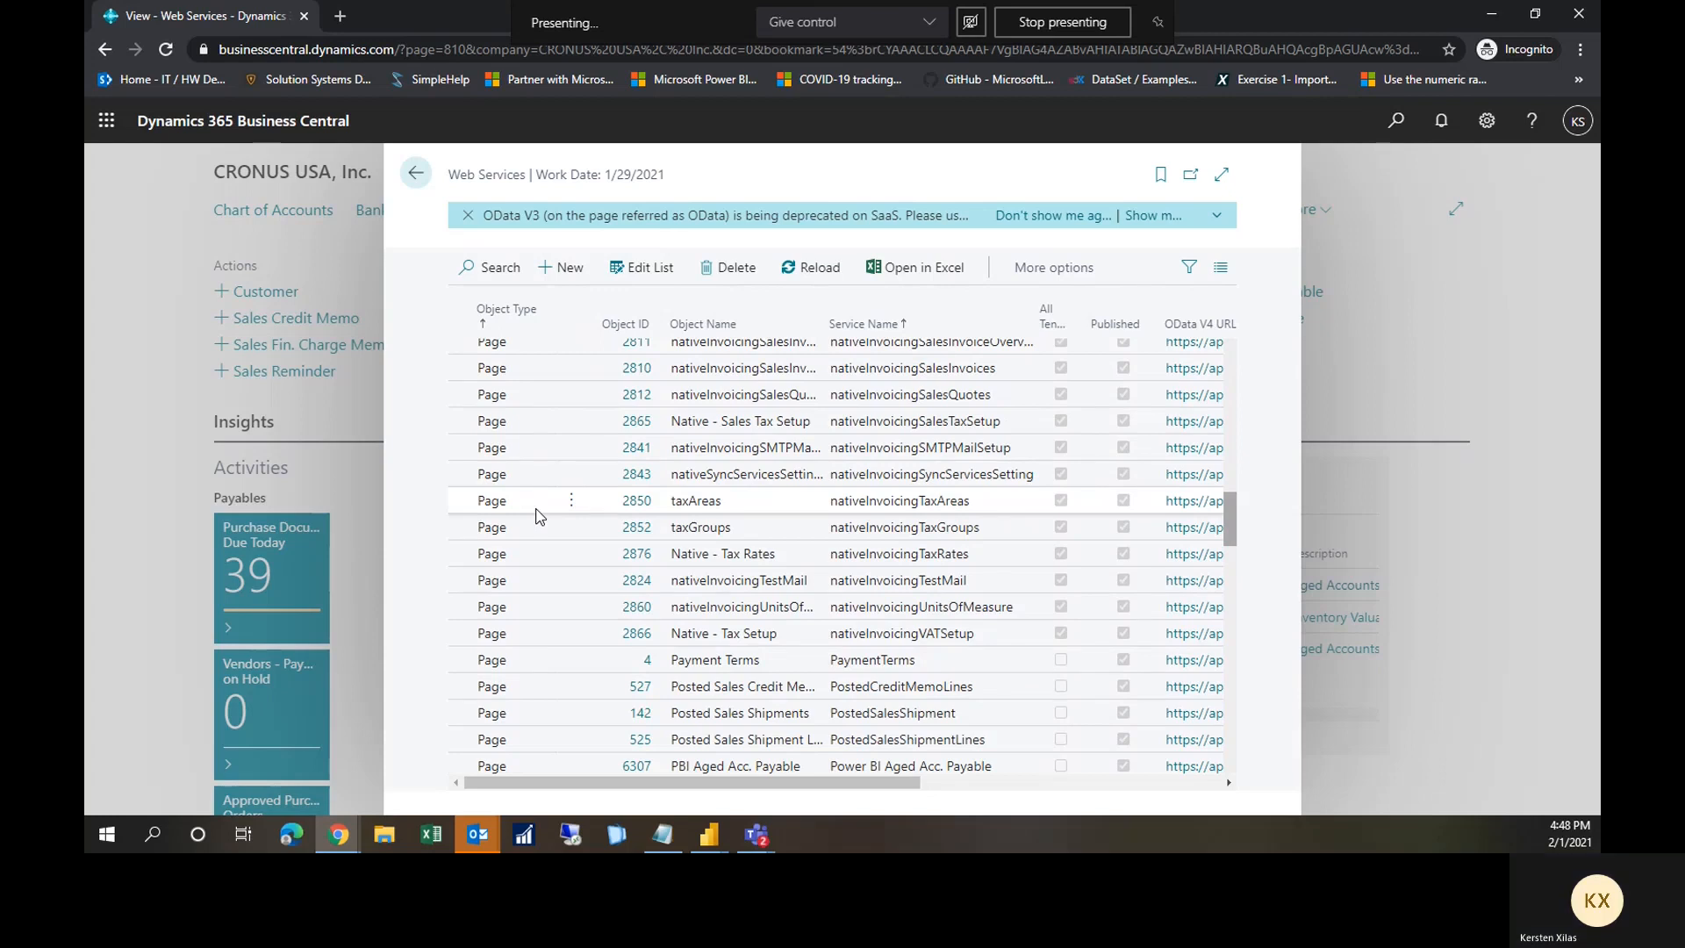
scroll(540, 516, "down", 4)
scroll(540, 516, "down", 4)
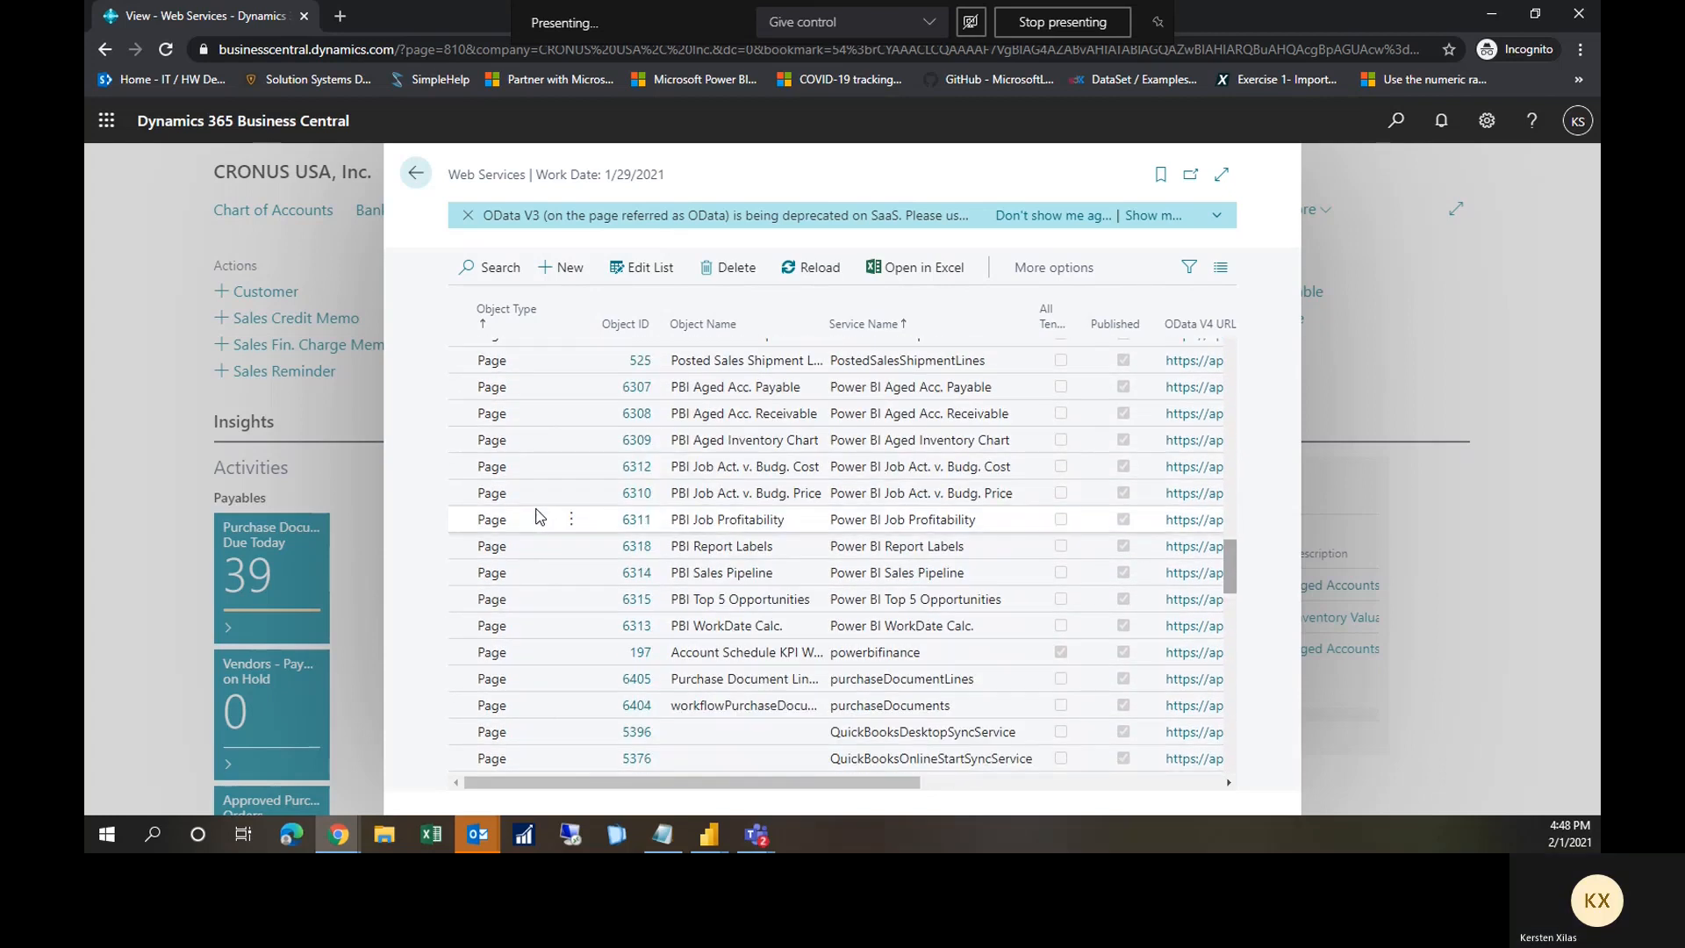
scroll(540, 516, "down", 1)
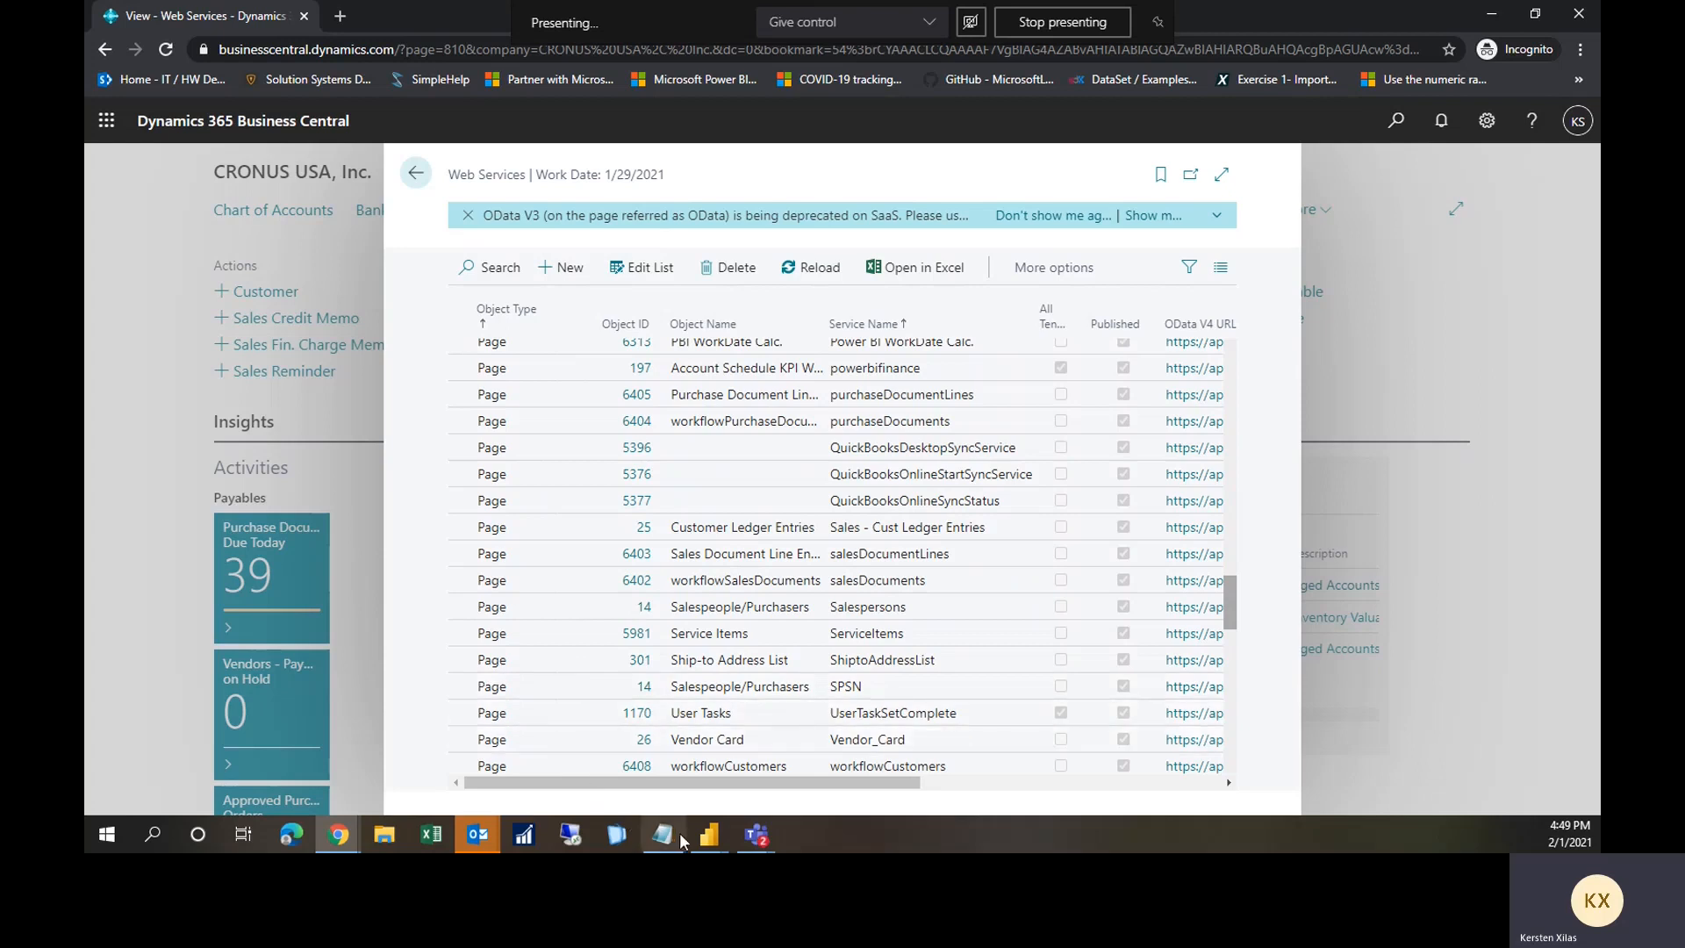
Step: Switch to the untitled Power BI Desktop report and open the full Get Data list of data sources
mouse_move(708, 840)
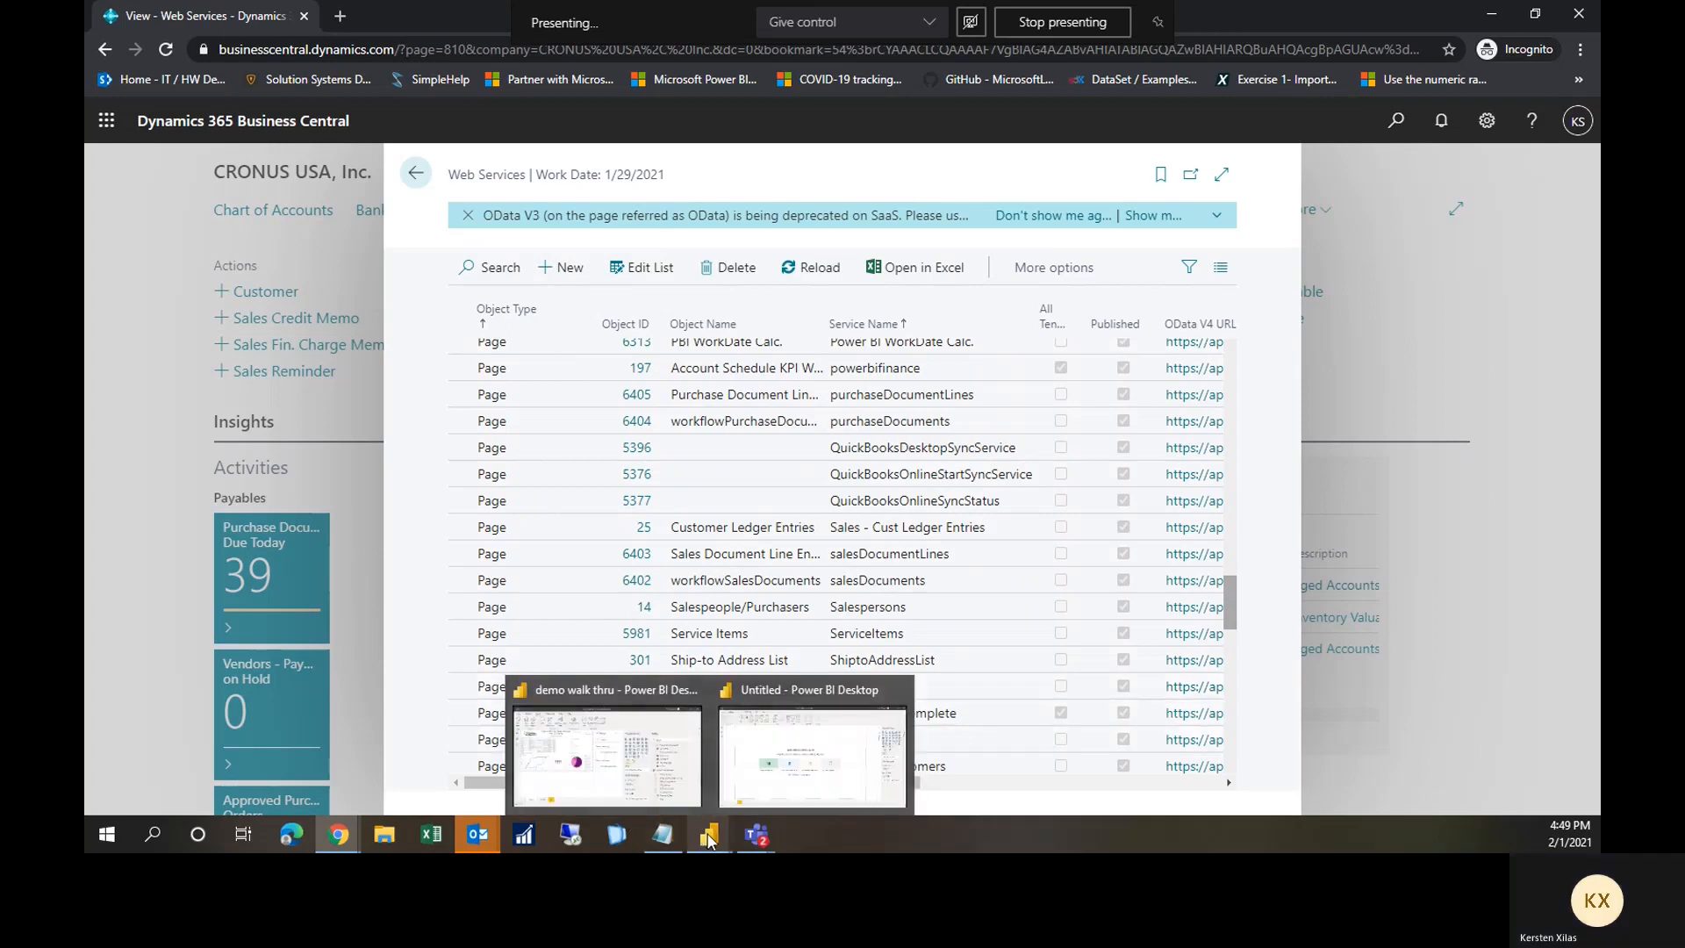
left_click(800, 709)
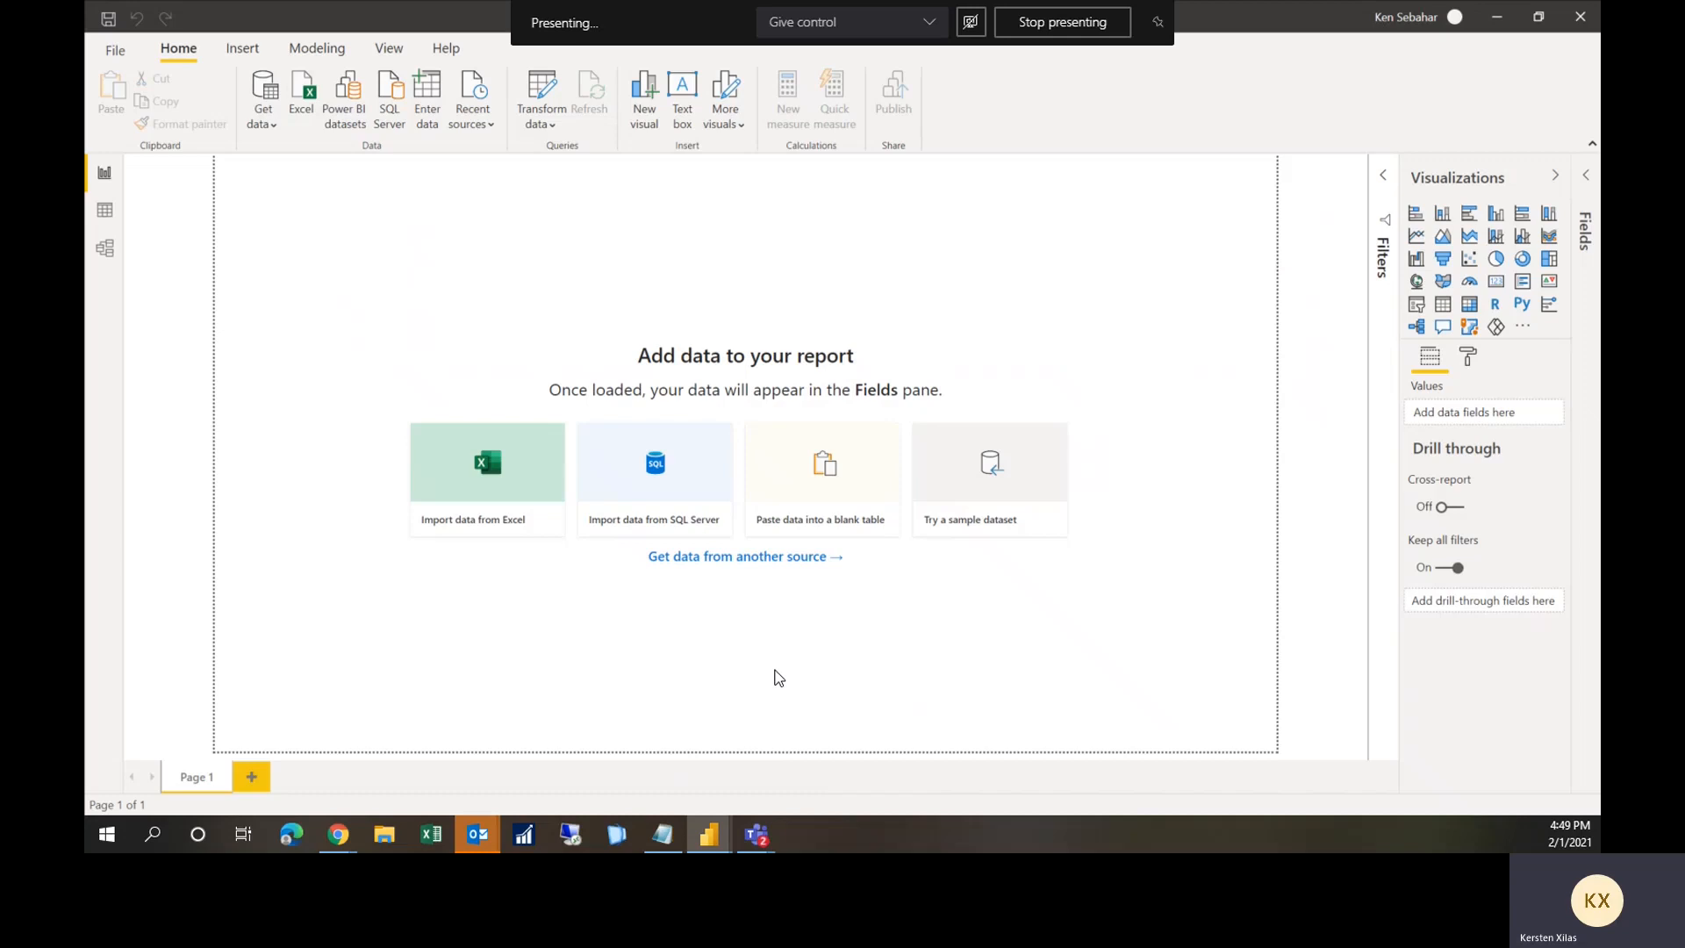
left_click(278, 134)
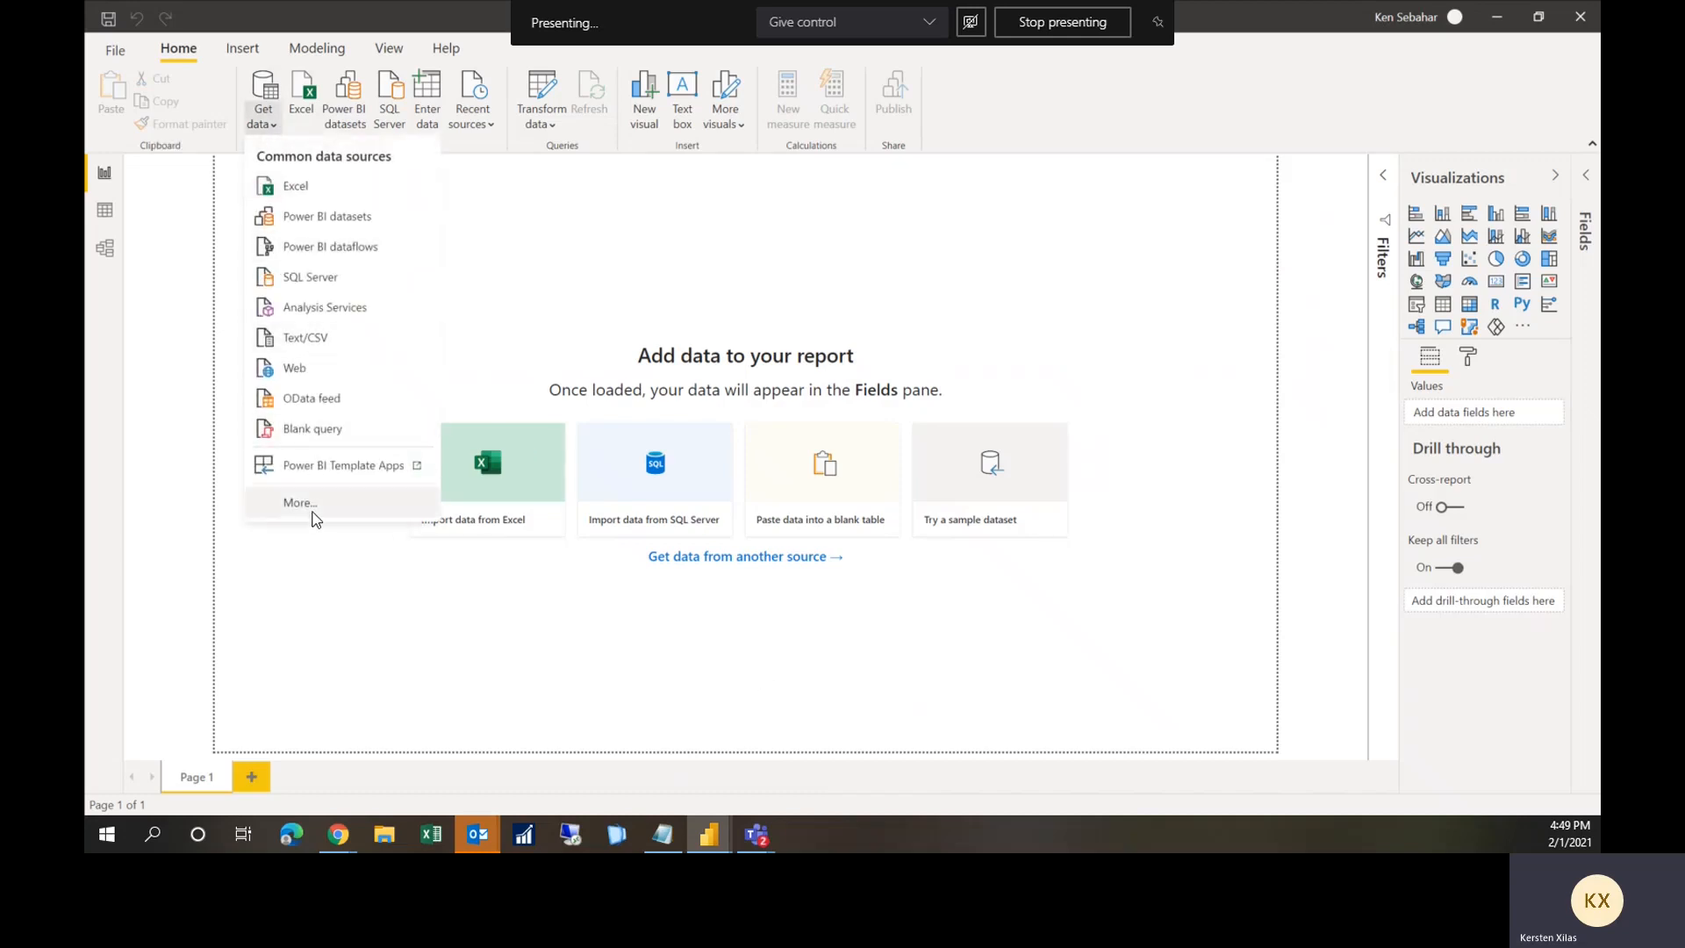
left_click(298, 503)
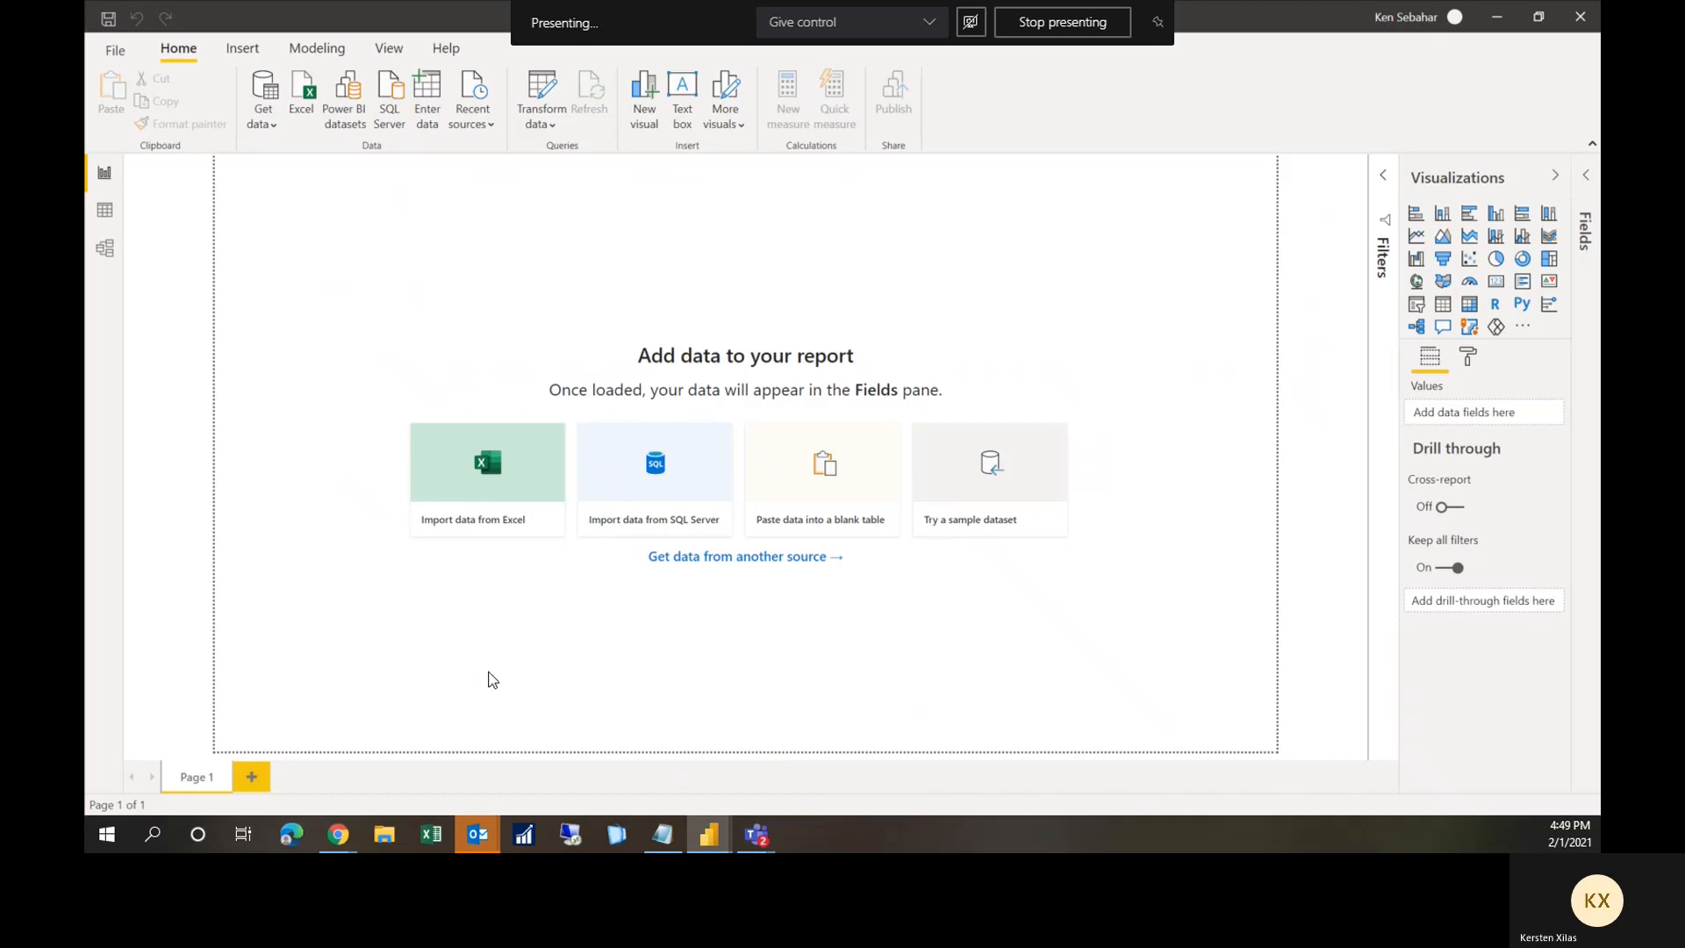
mouse_move(709, 834)
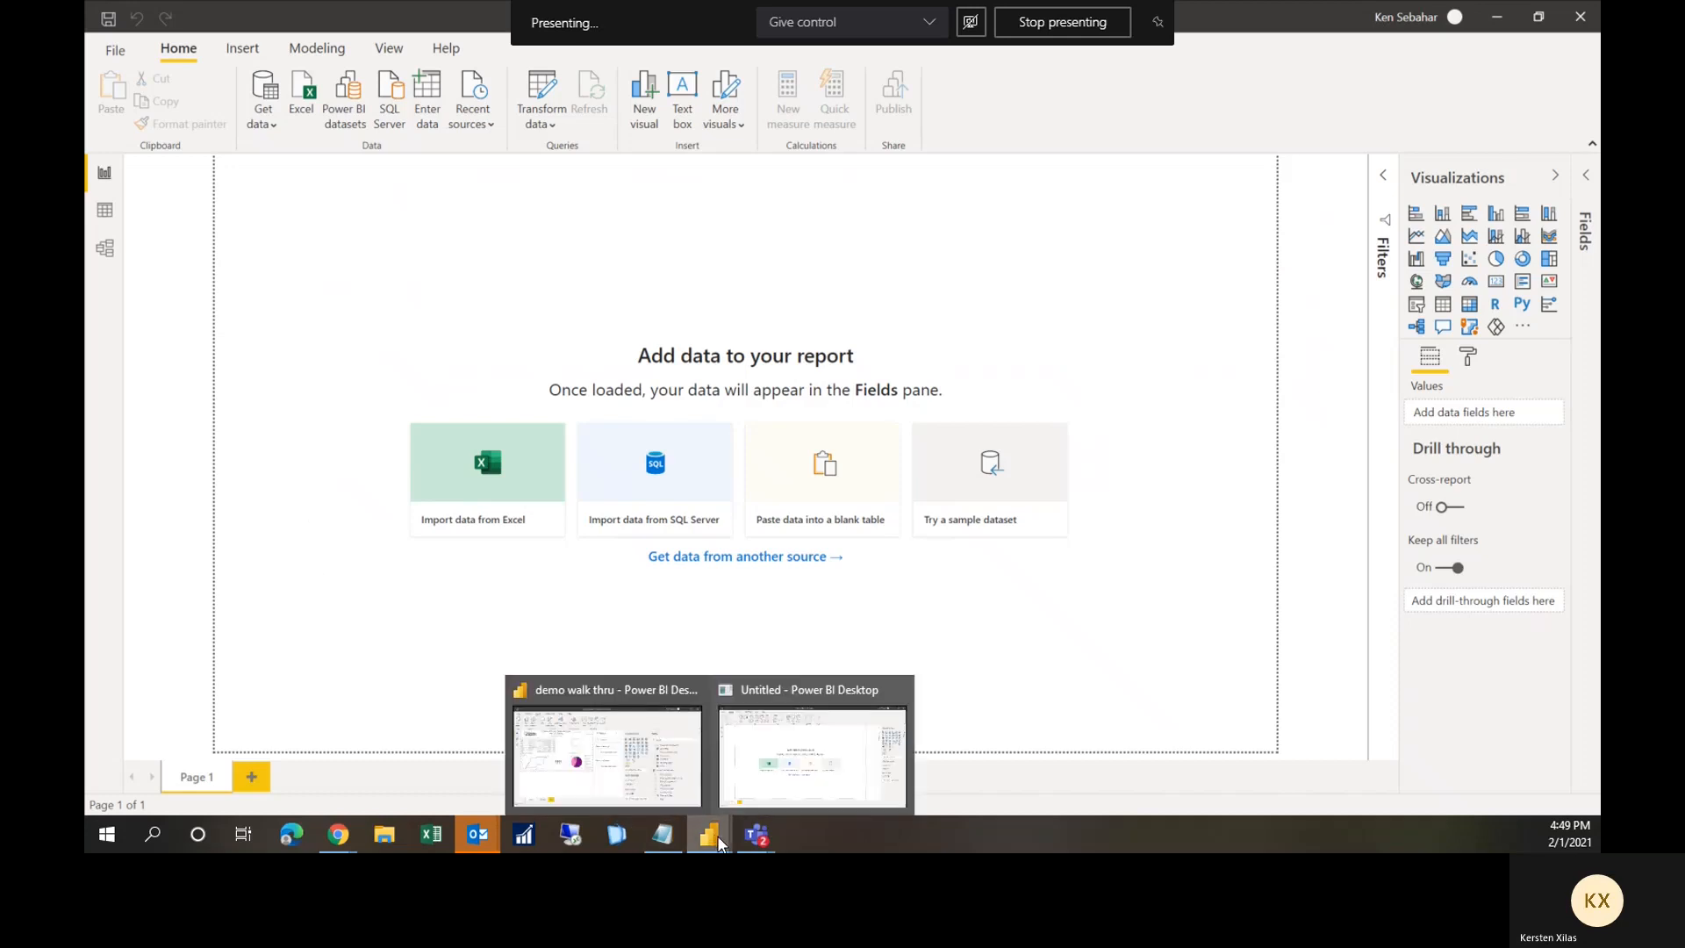
left_click(782, 713)
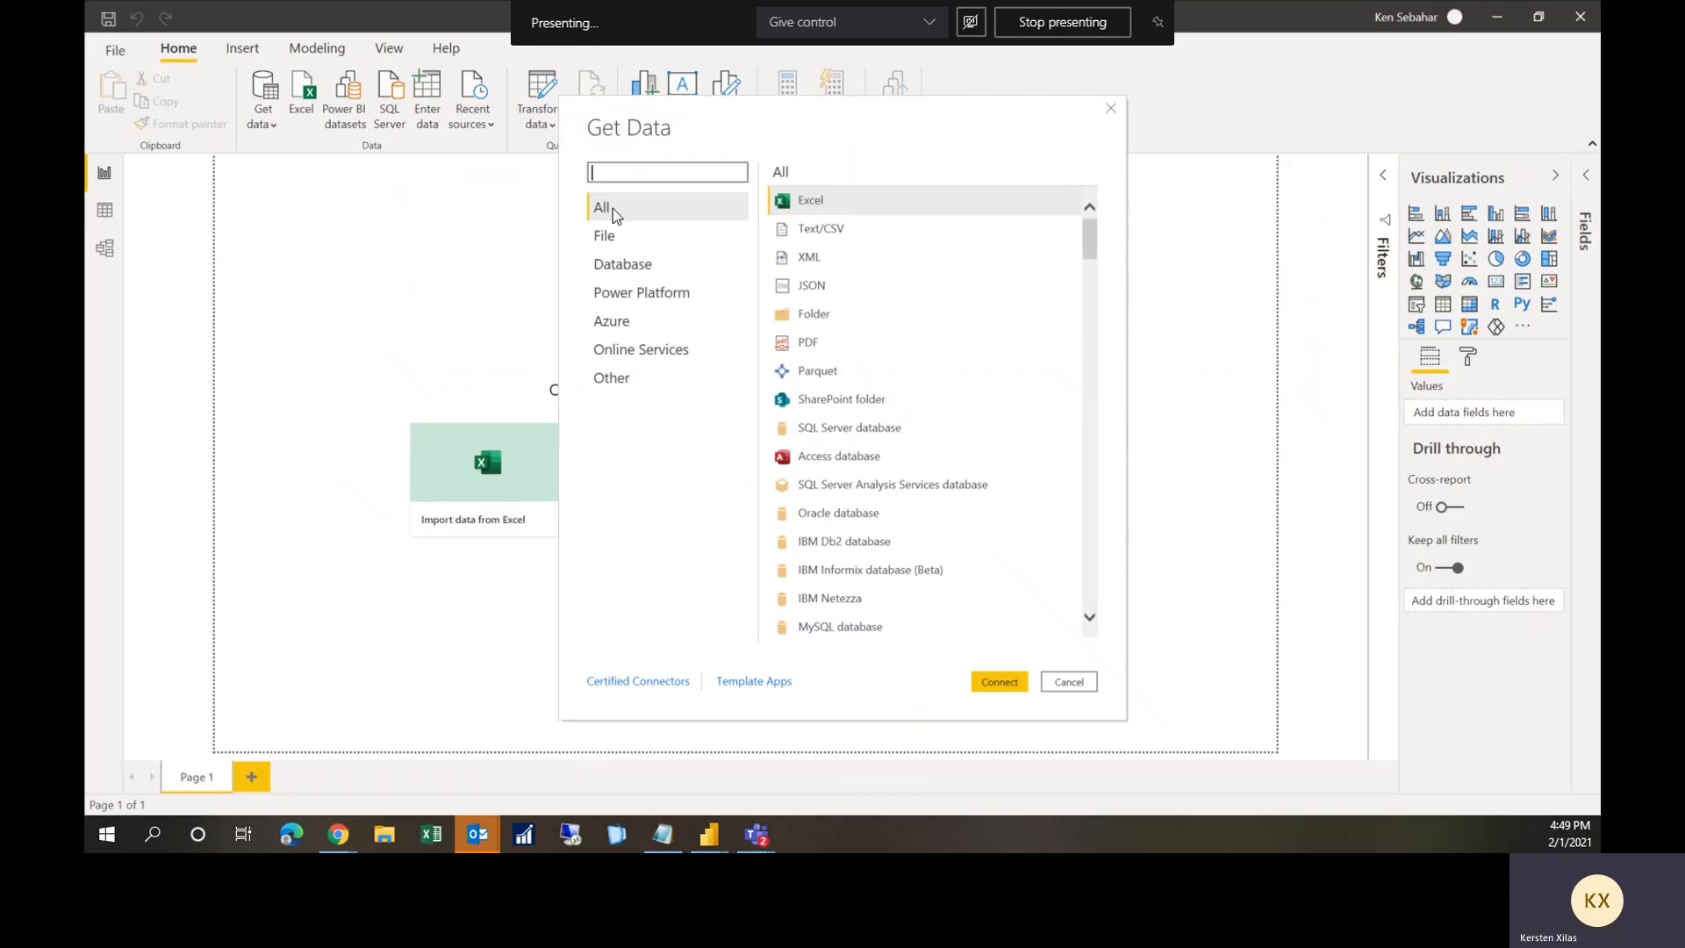
Step: Search the Get Data sources for "business central"
type("b")
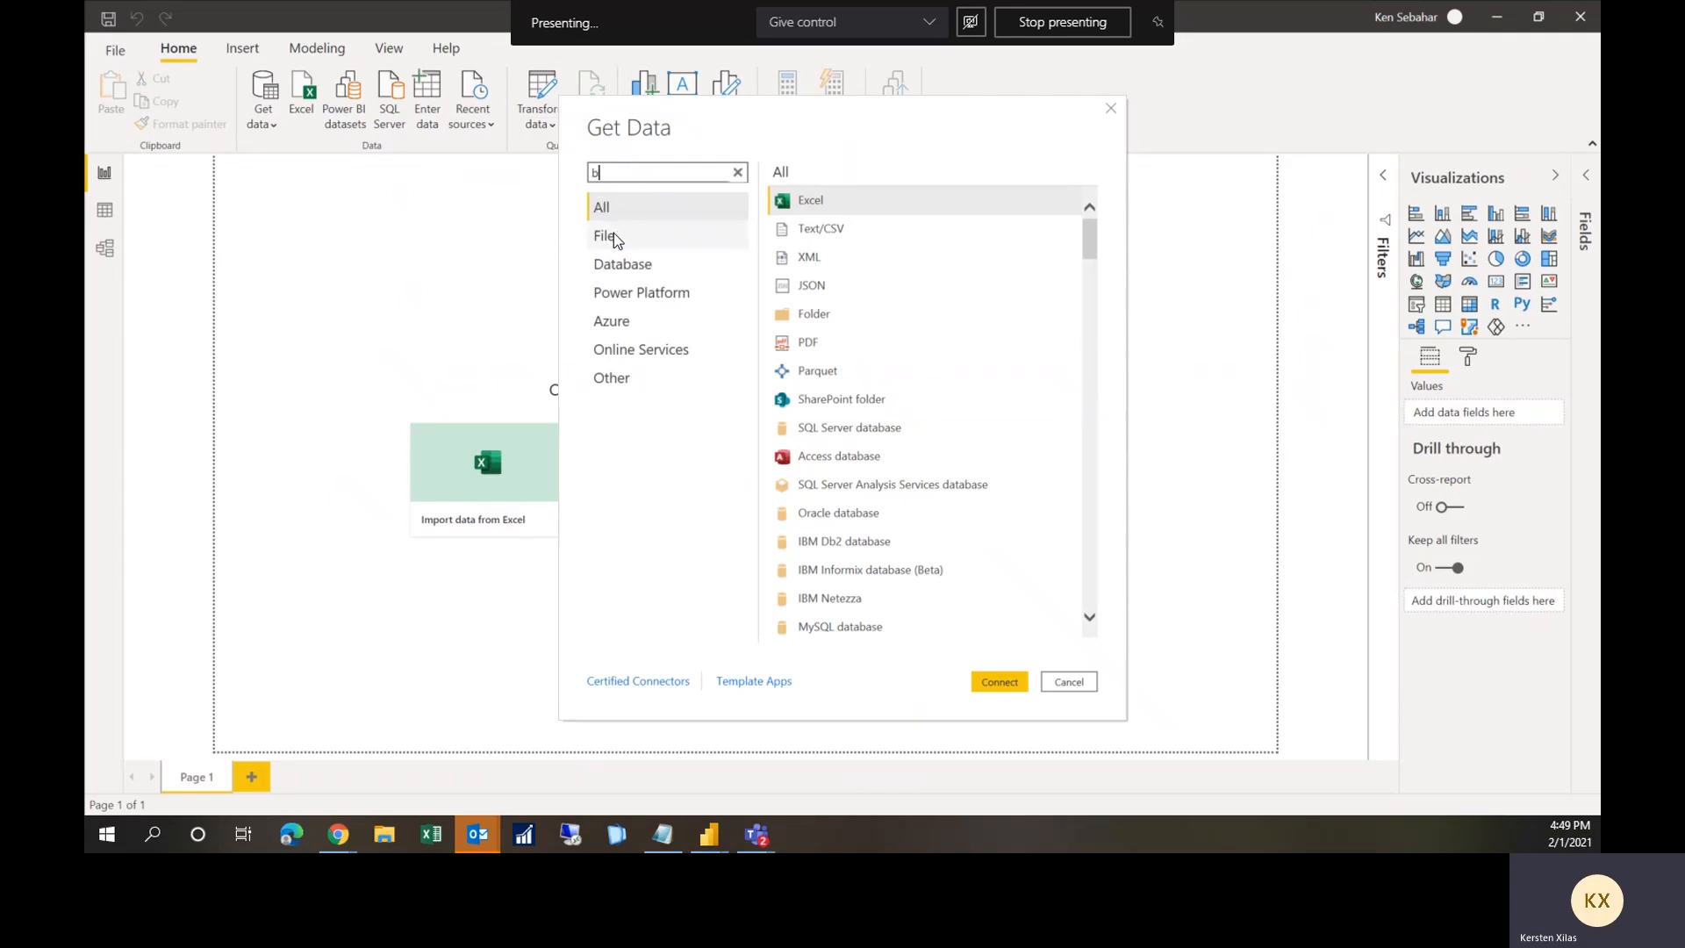
type("usiness cent")
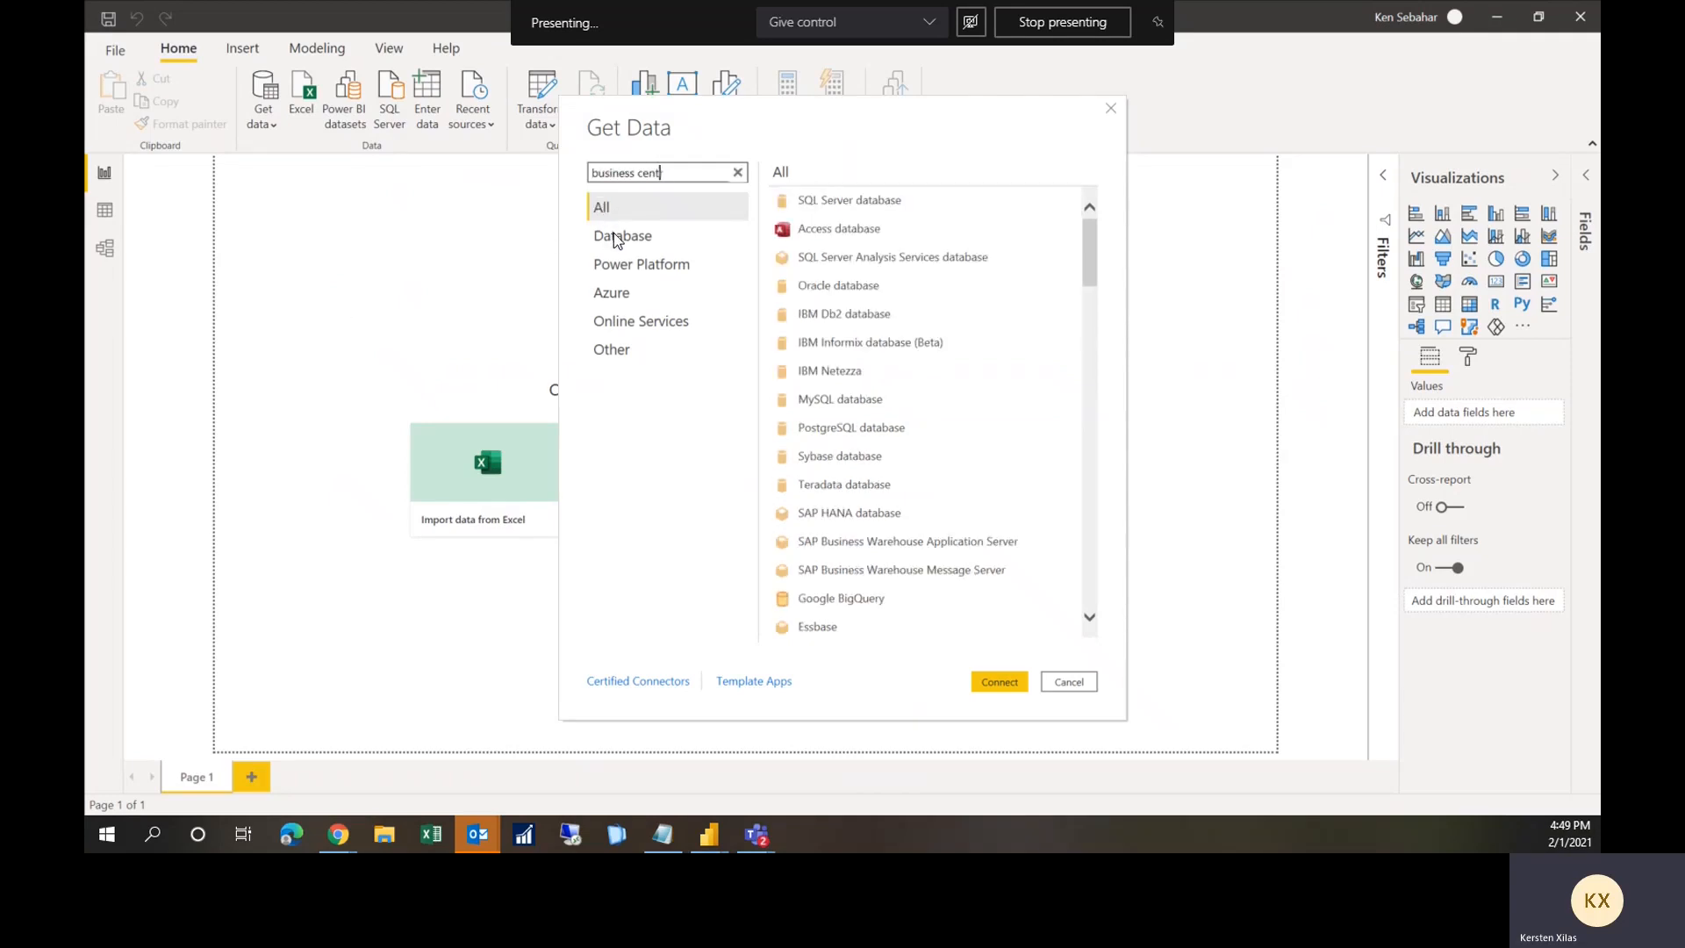
type("ral")
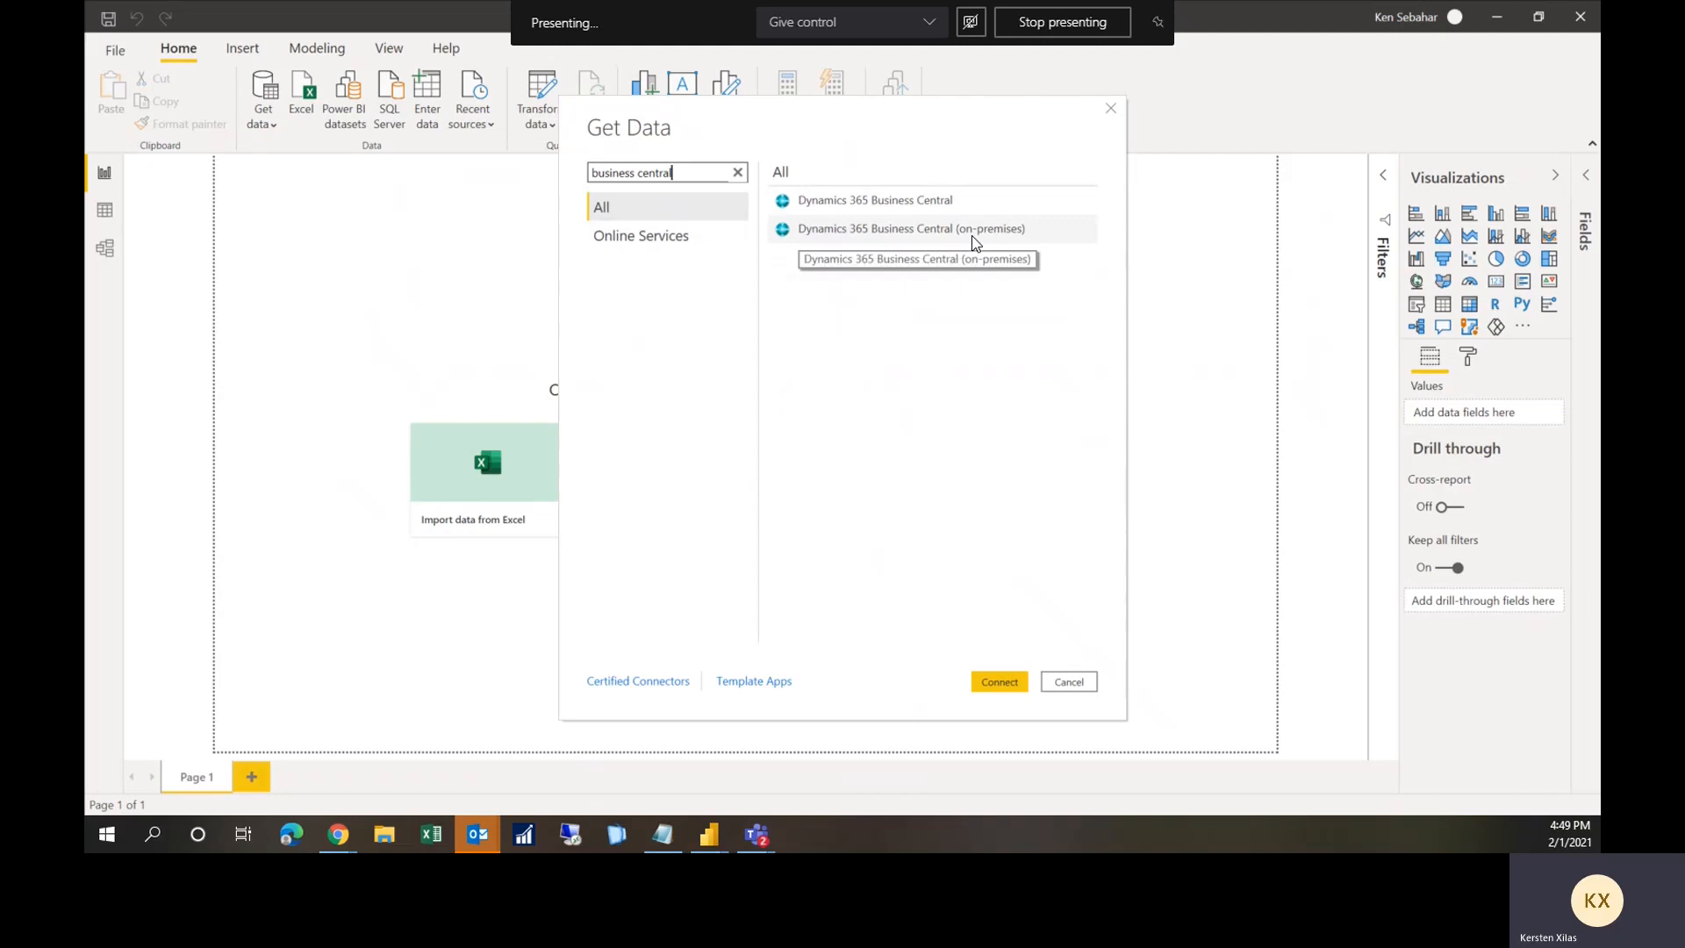
Step: Connect to the Dynamics 365 Business Central source and expand the CRONUS USA, Inc. company under PRODUCTION
left_click(860, 203)
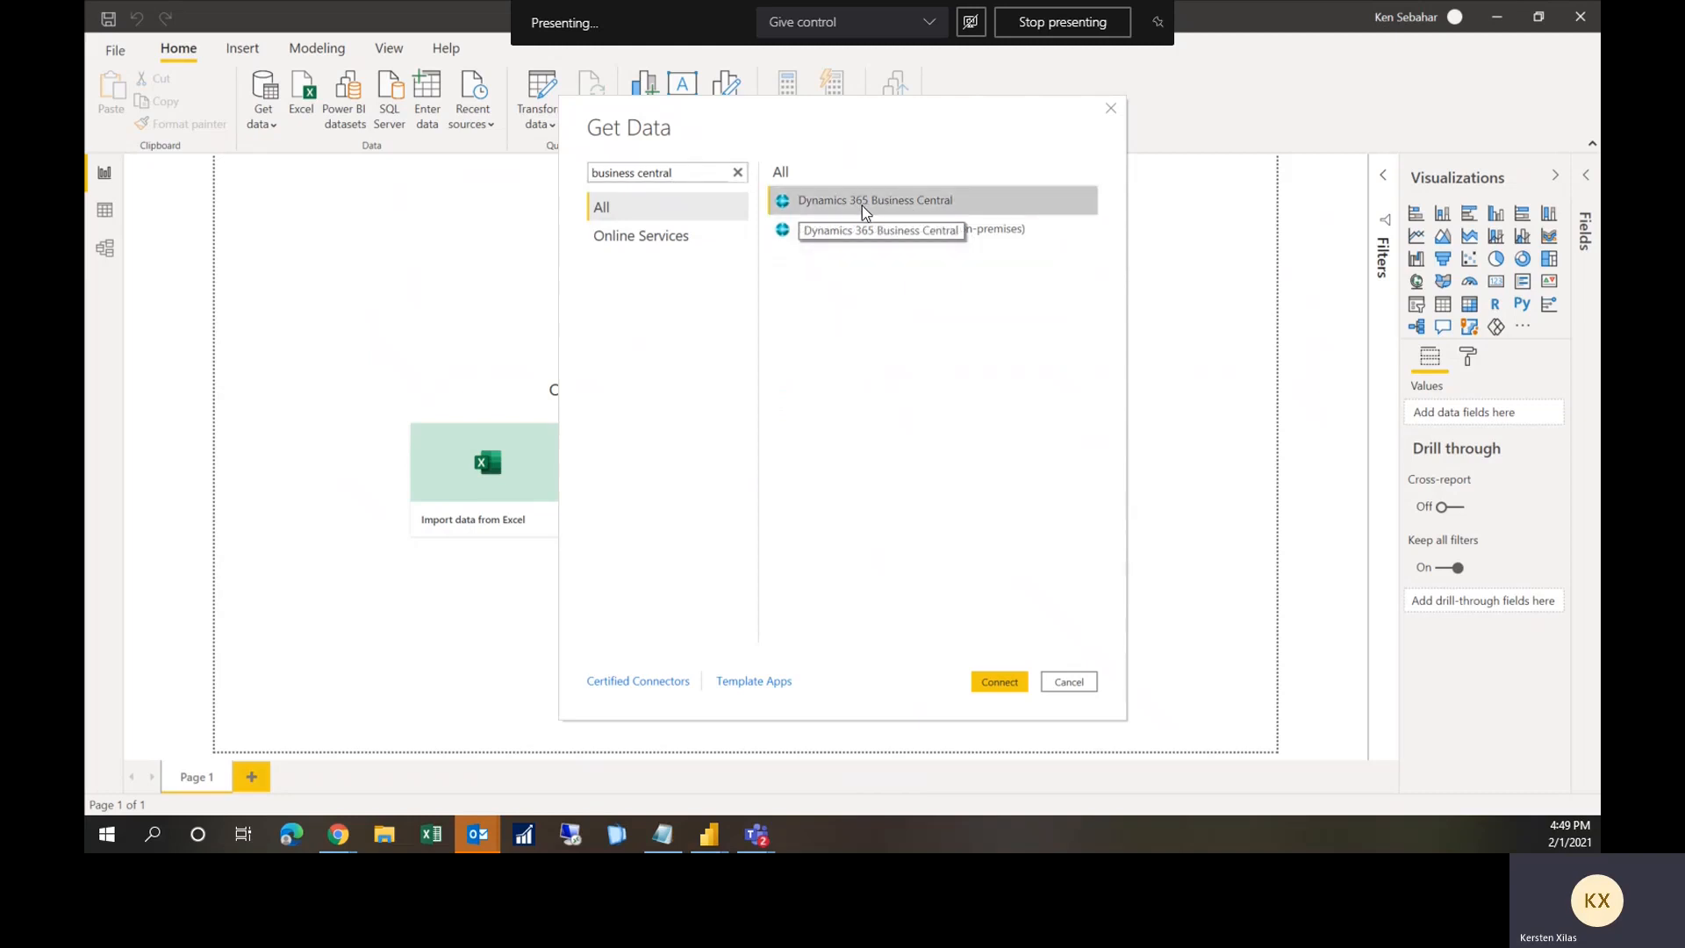
left_click(1016, 684)
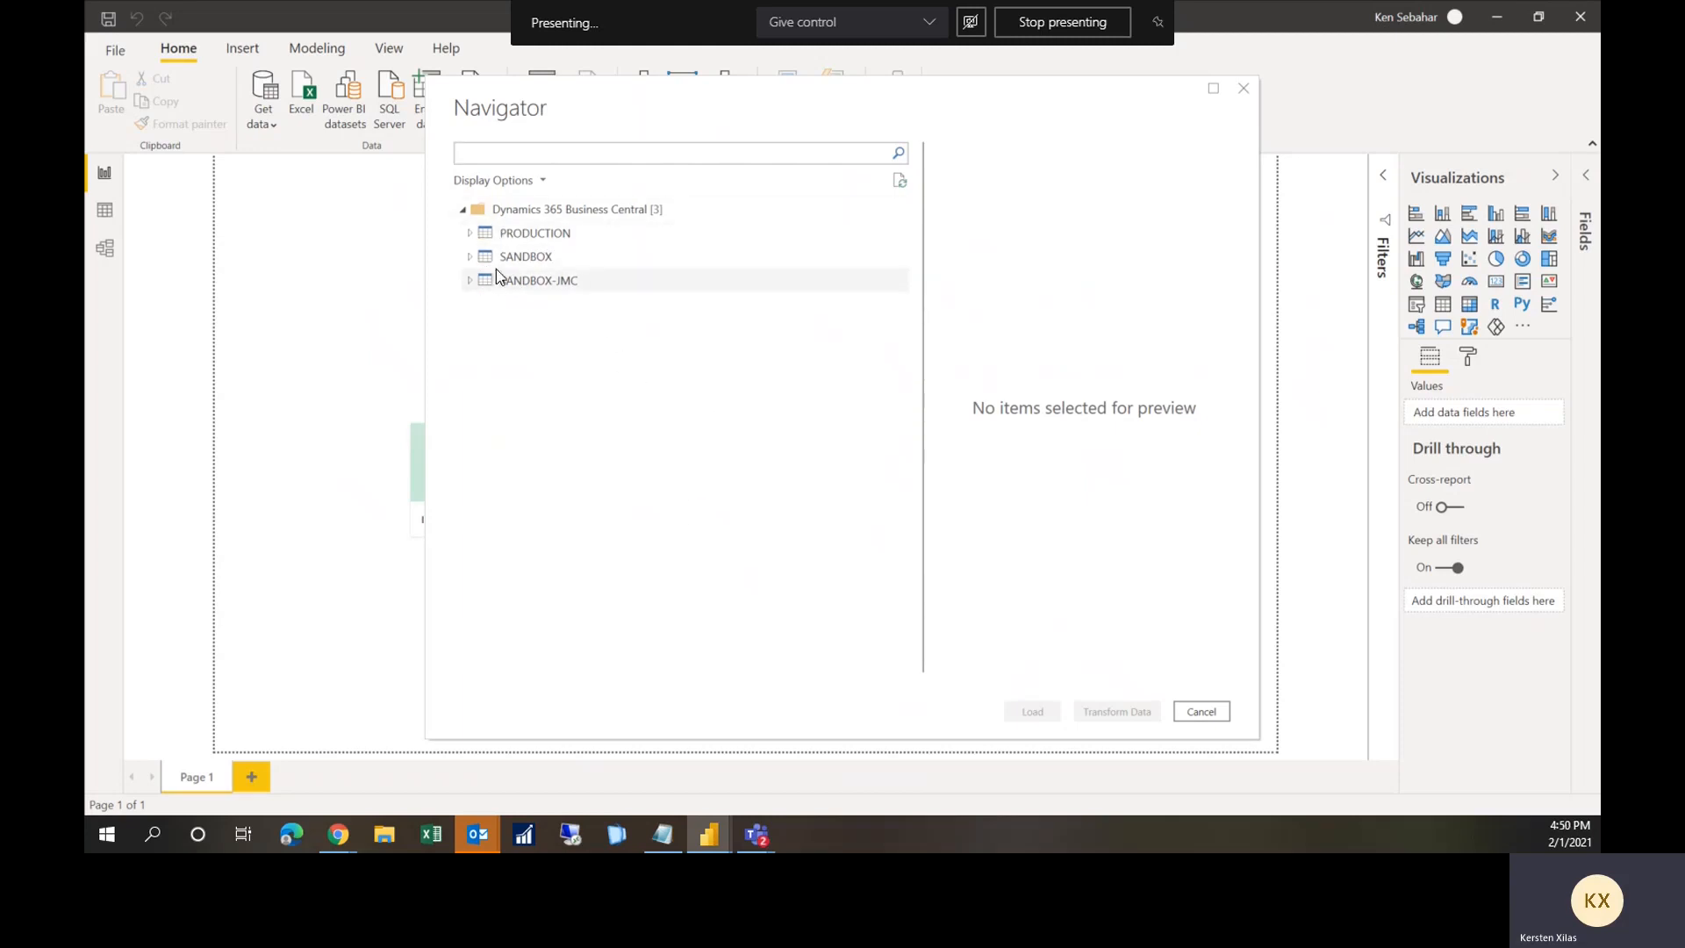
left_click(470, 235)
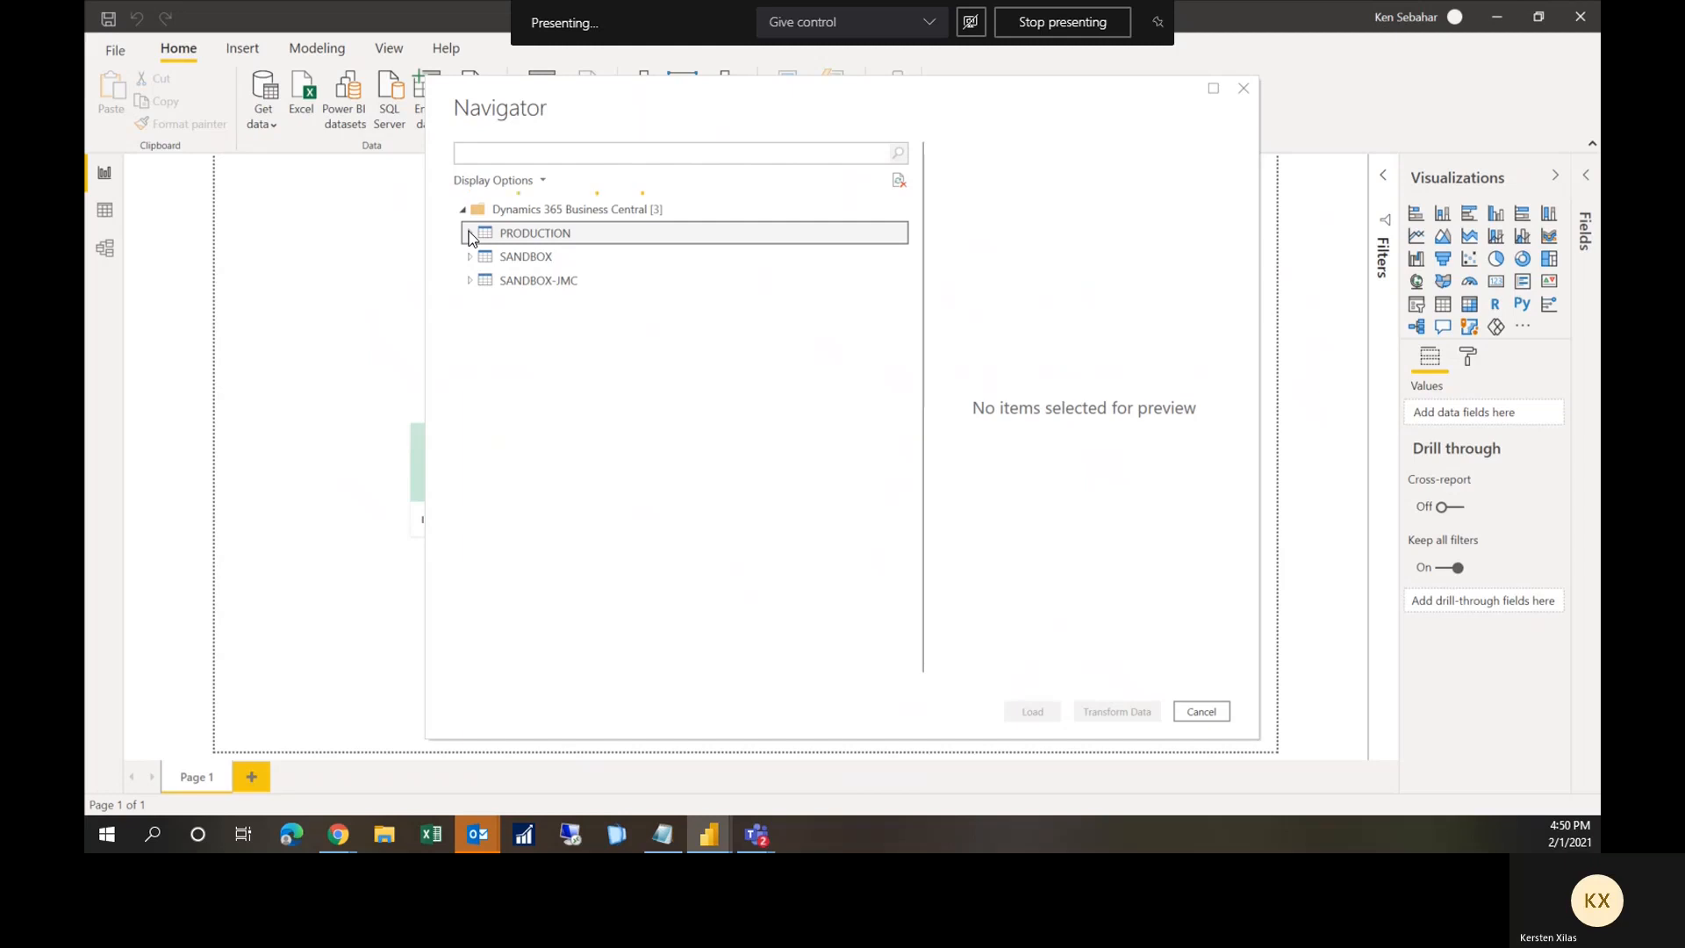
left_click(470, 233)
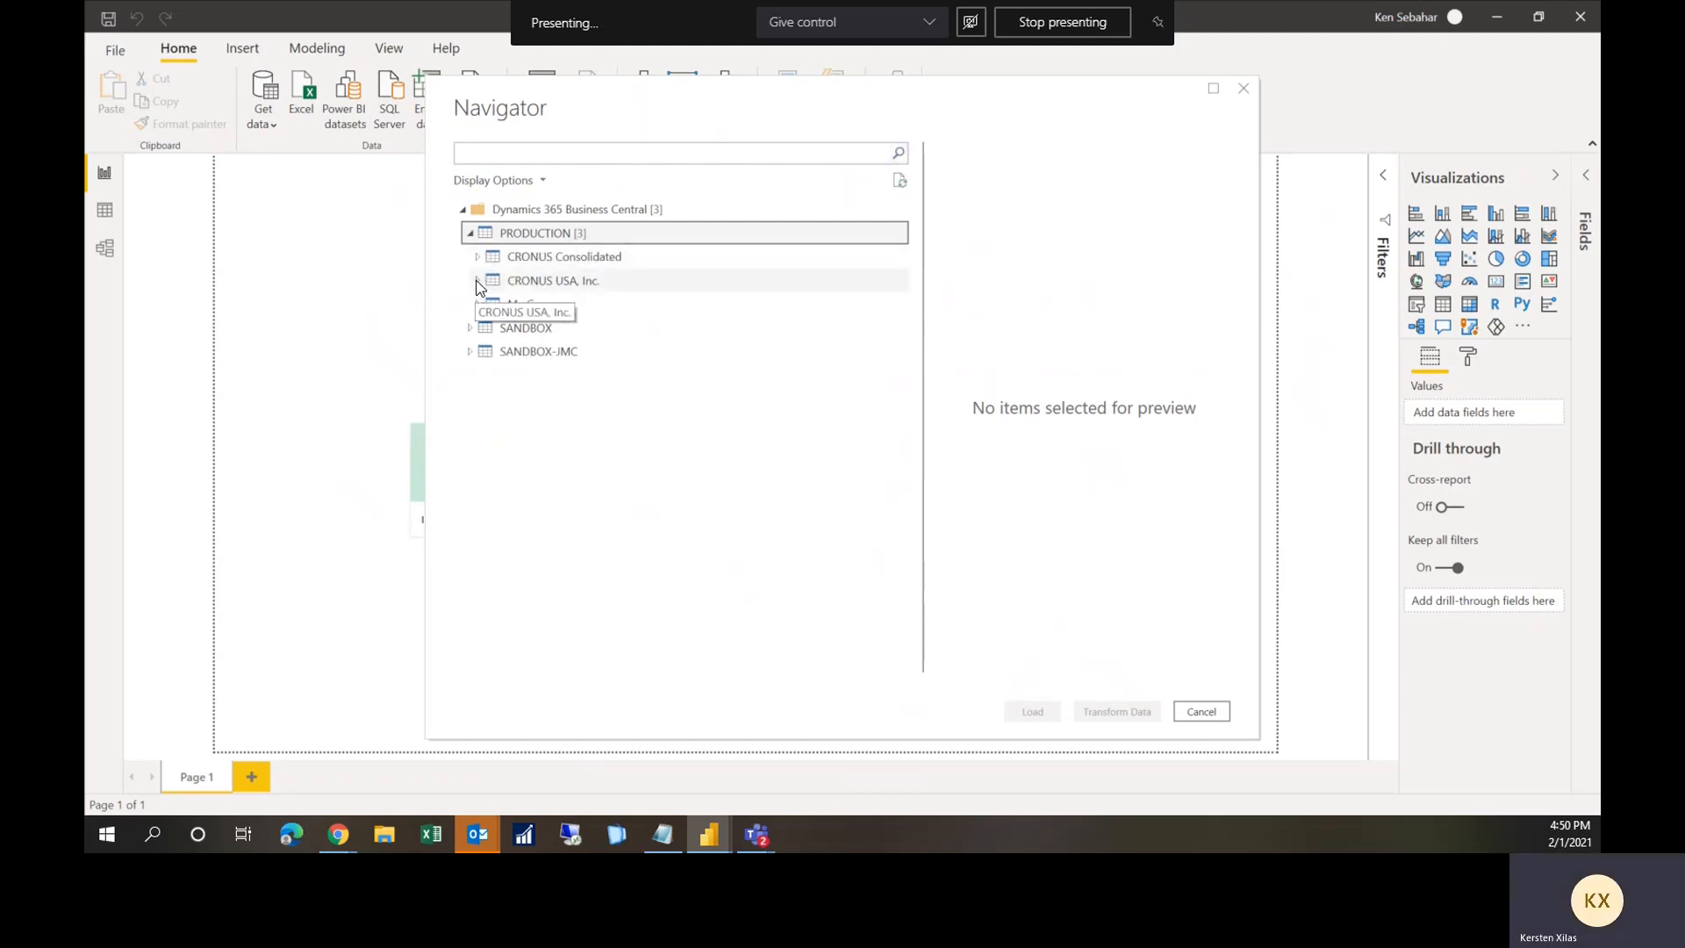
left_click(479, 280)
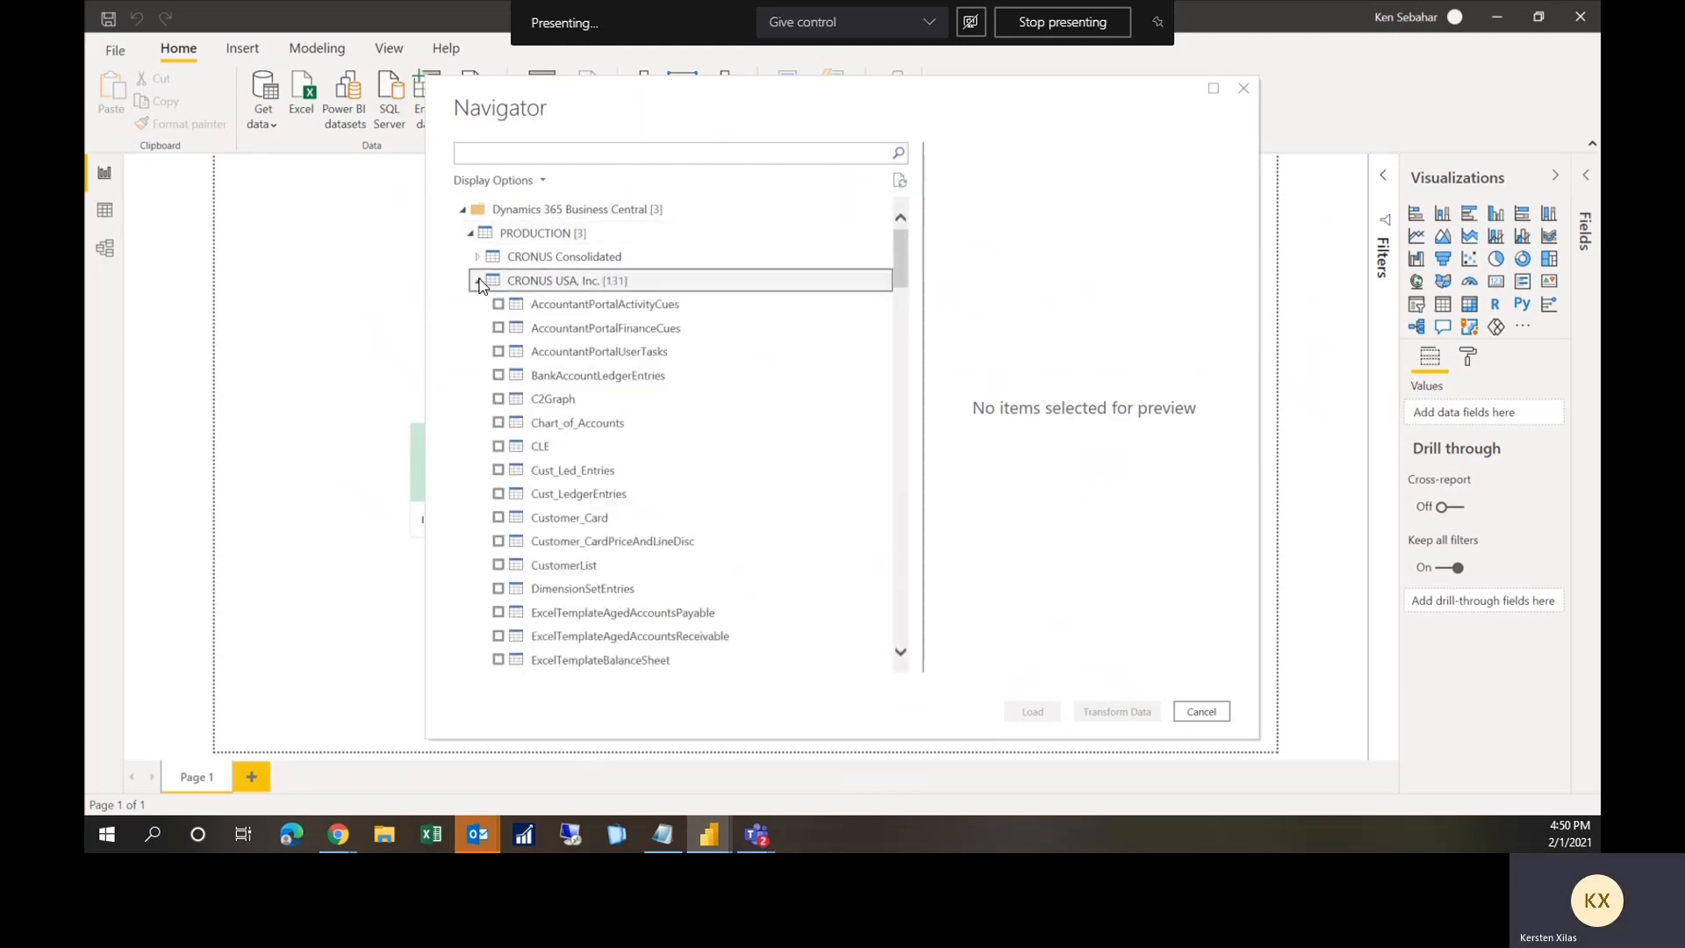
Step: Select the CustomerList and ItemLedgerEntries tables of CRONUS USA, Inc. for import
scroll(602, 311, "down", 1)
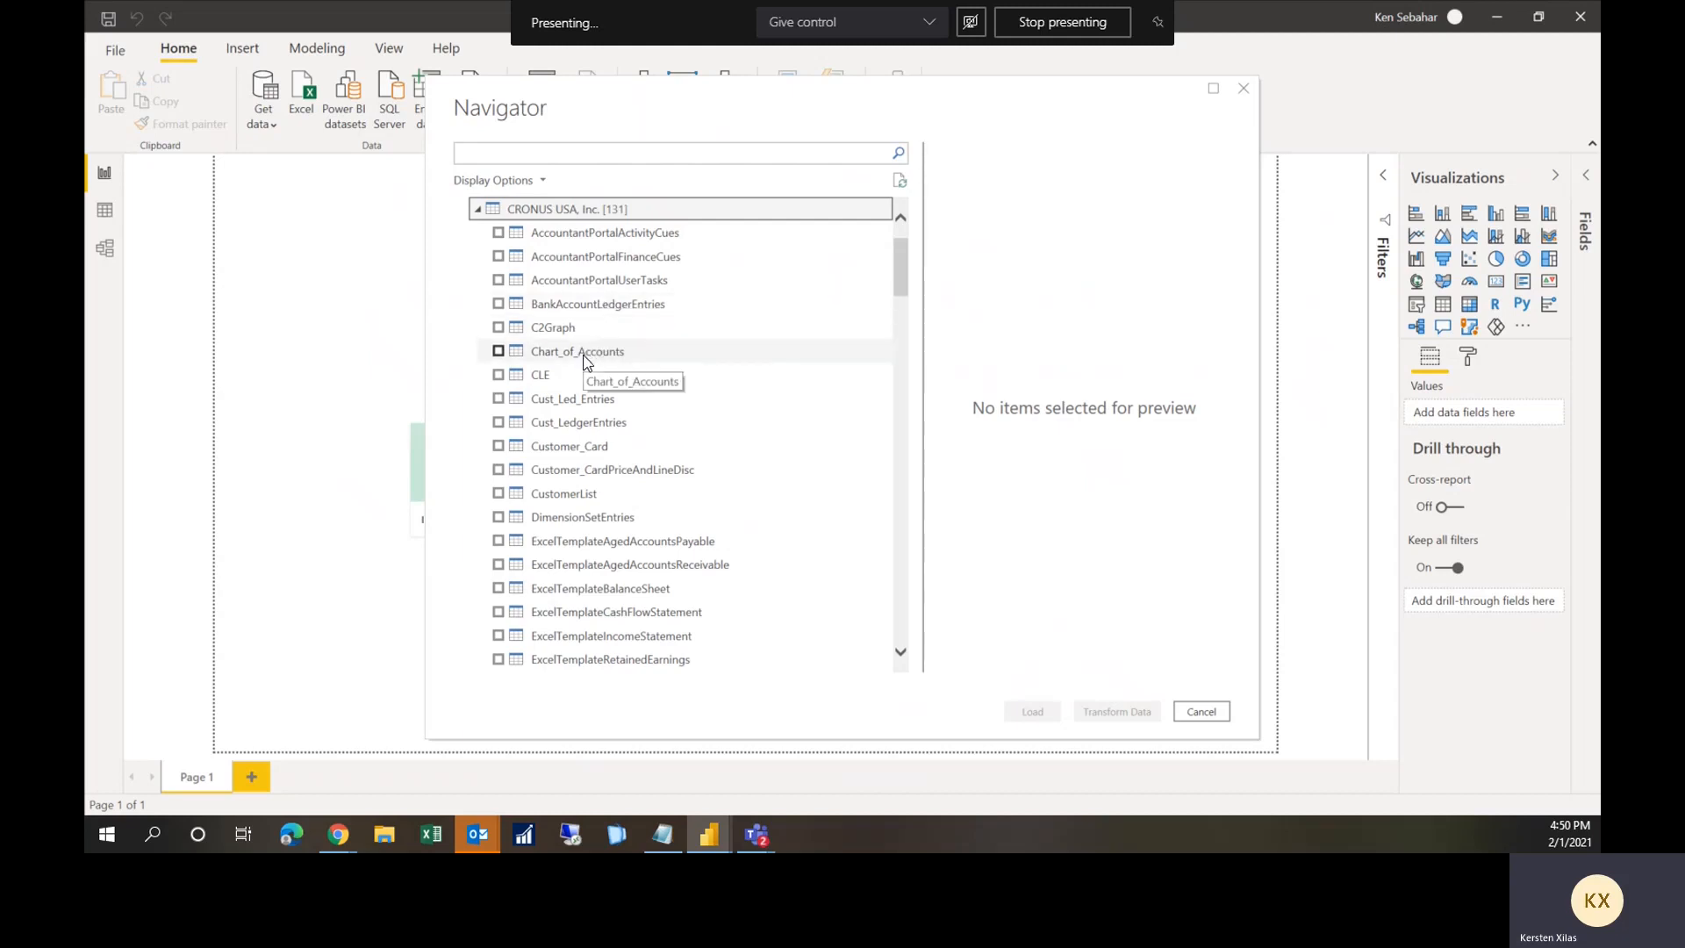
scroll(582, 360, "down", 1)
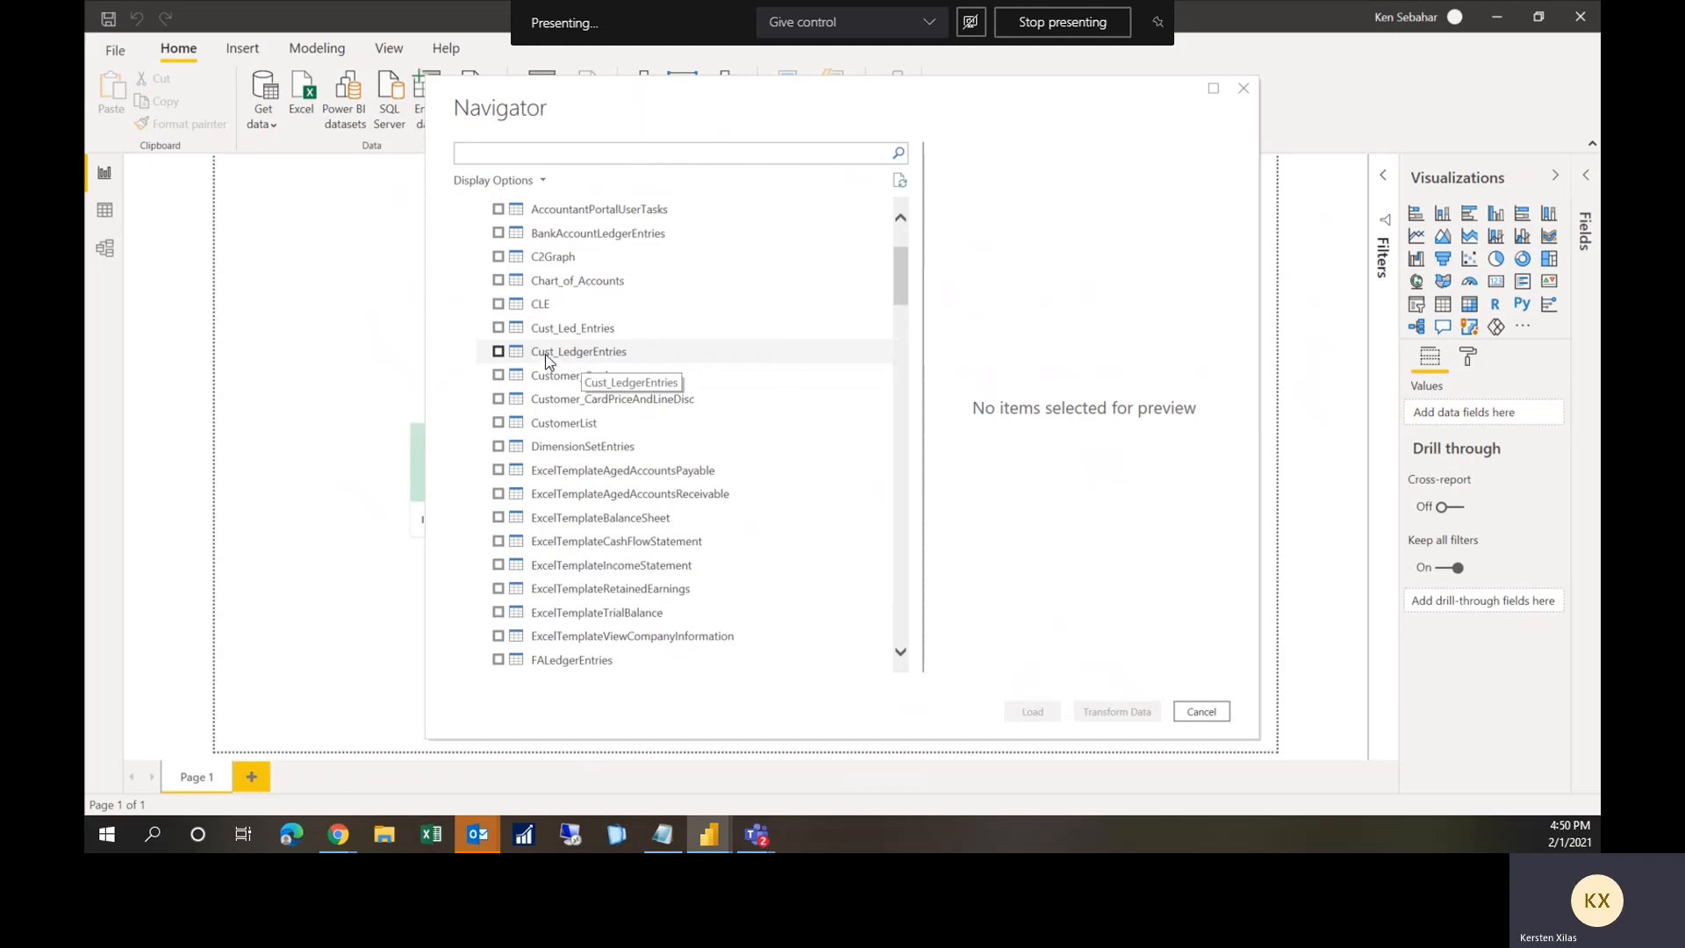
left_click(498, 424)
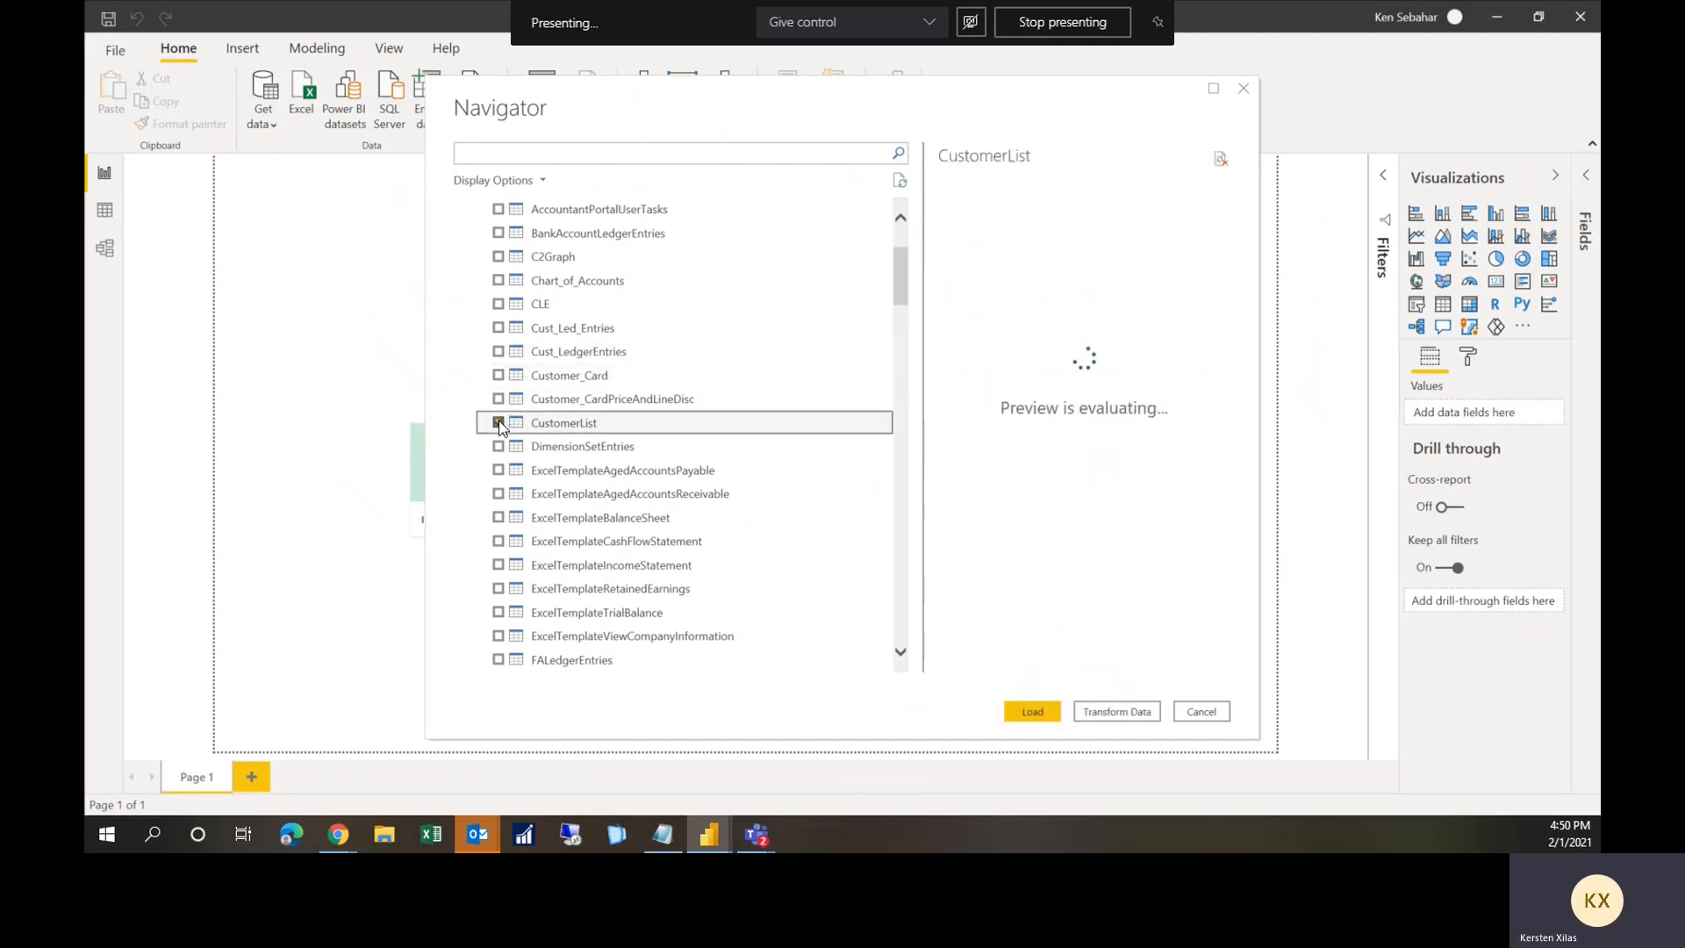
scroll(501, 426, "down", 5)
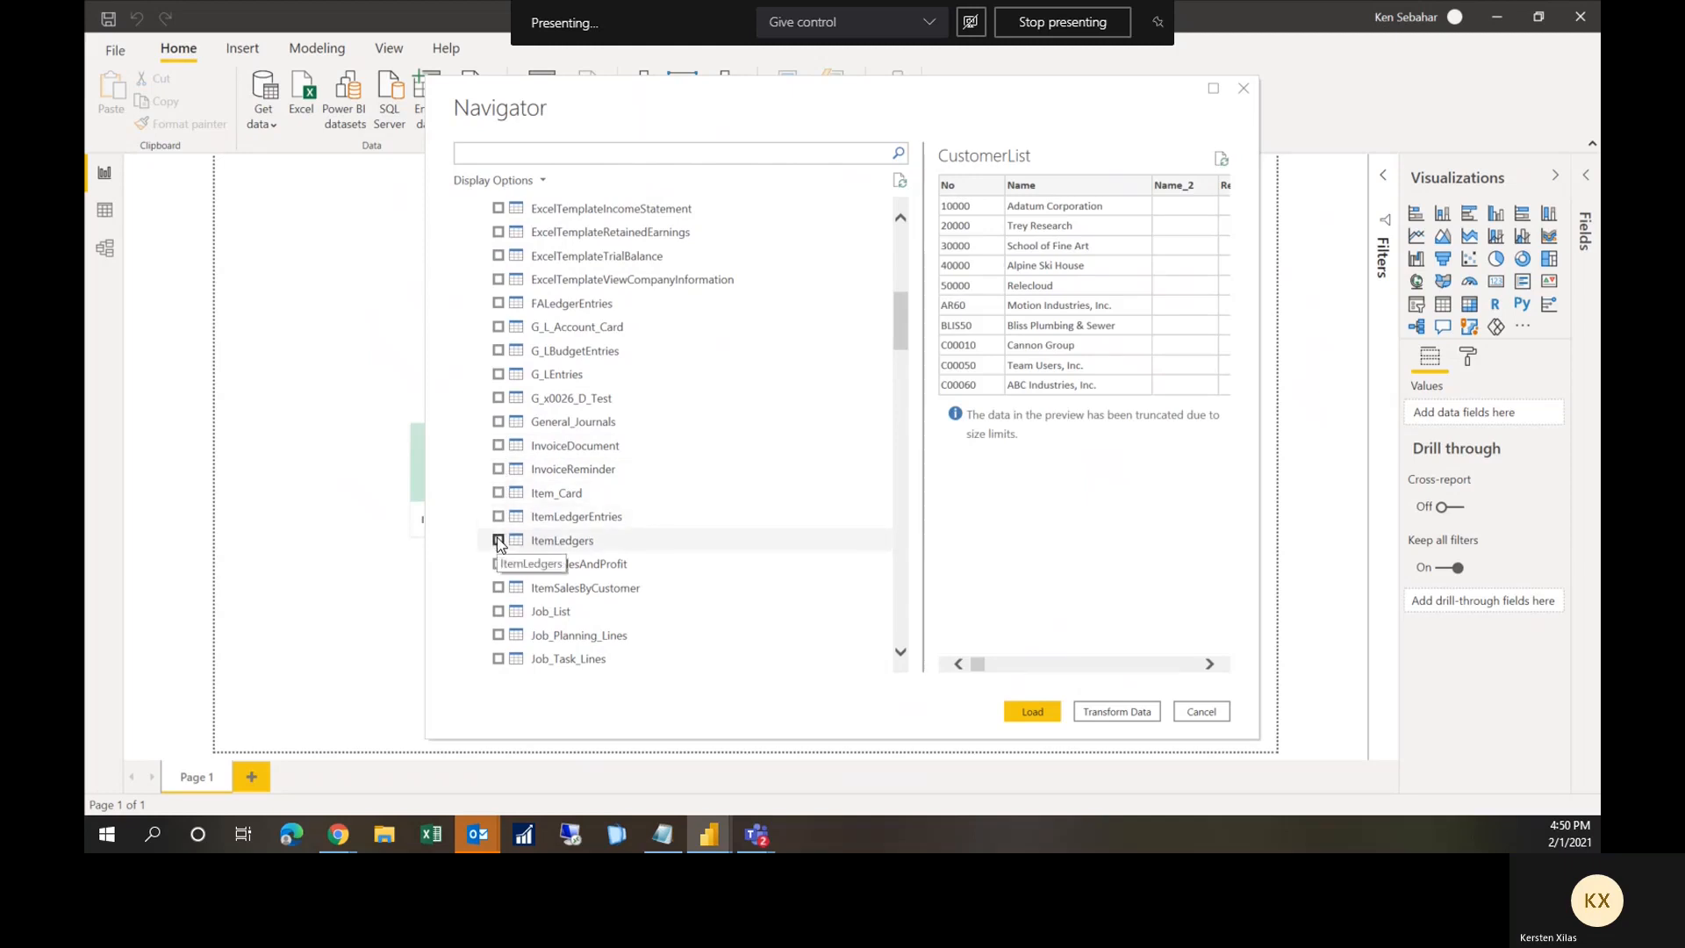
left_click(497, 517)
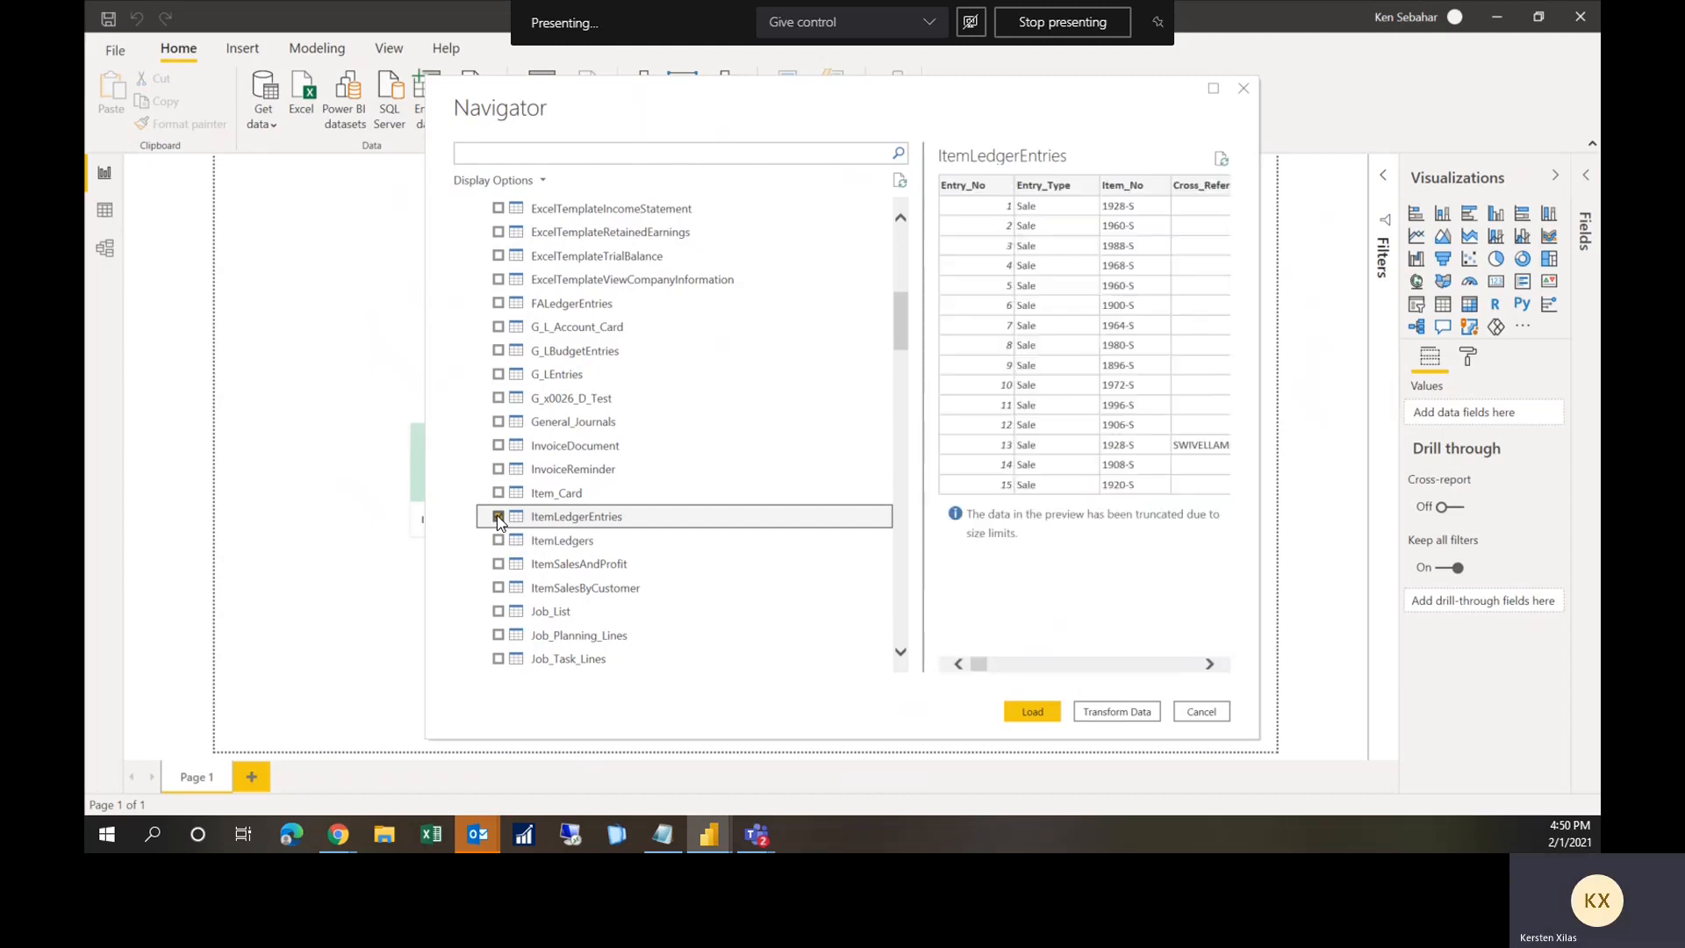
Step: Search the available tables for "salesshipment", add PostedSalesShipment to the selection and open the selected tables for transformation
scroll(497, 515, "down", 2)
scroll(497, 515, "down", 12)
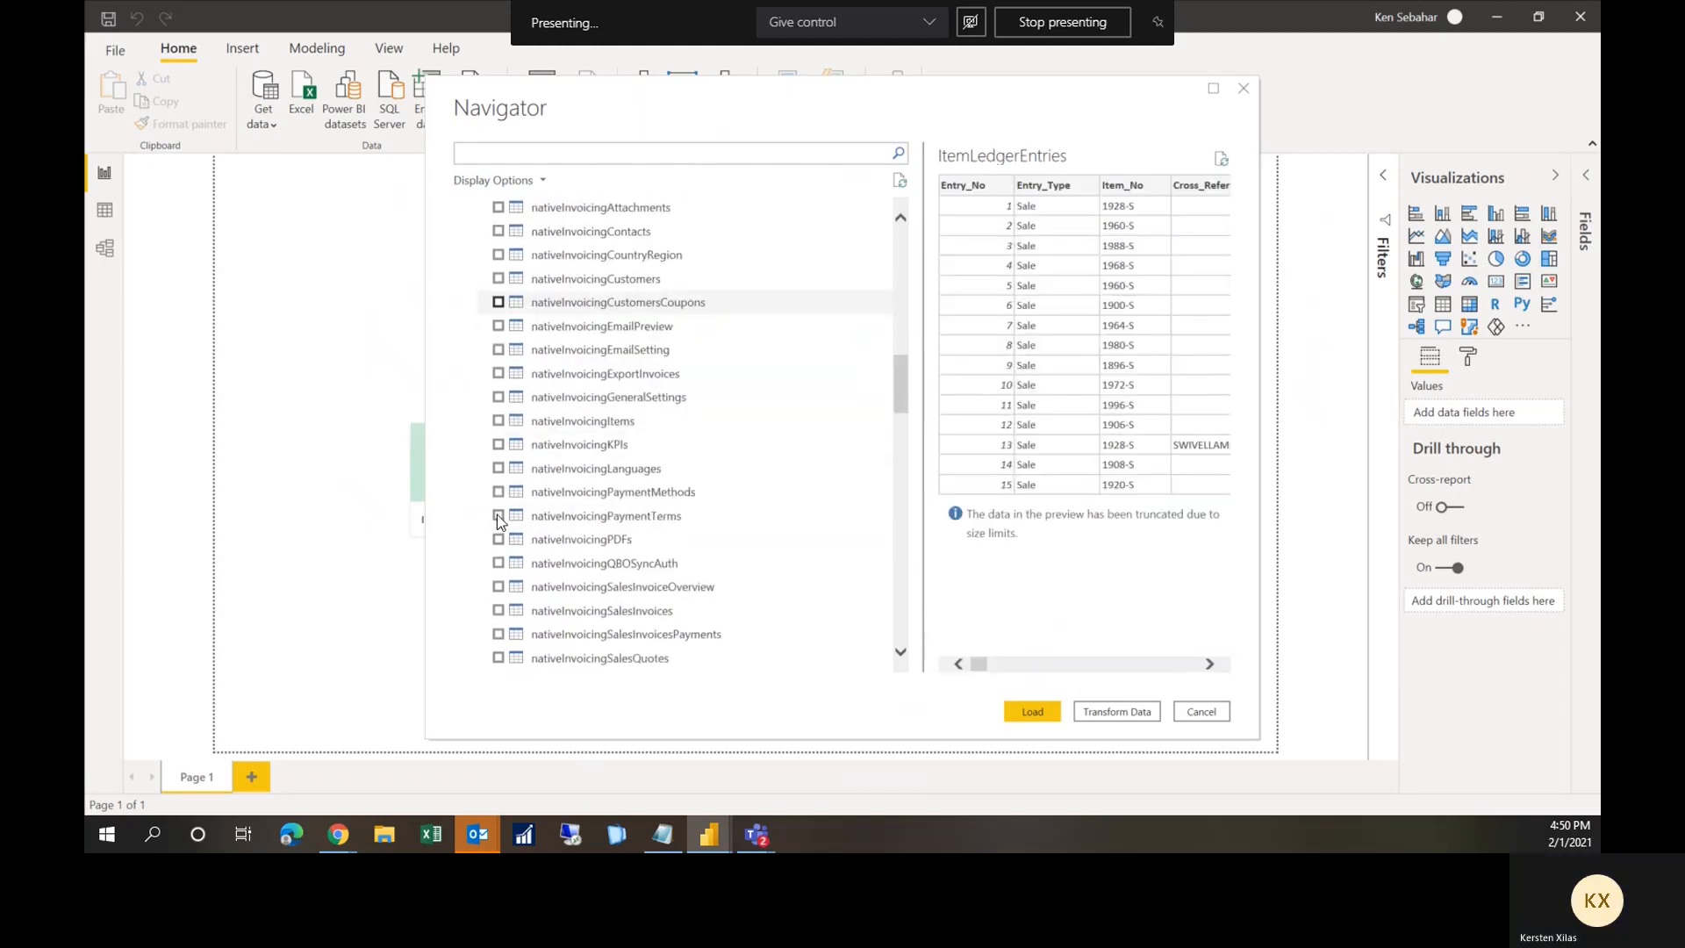
scroll(497, 514, "down", 10)
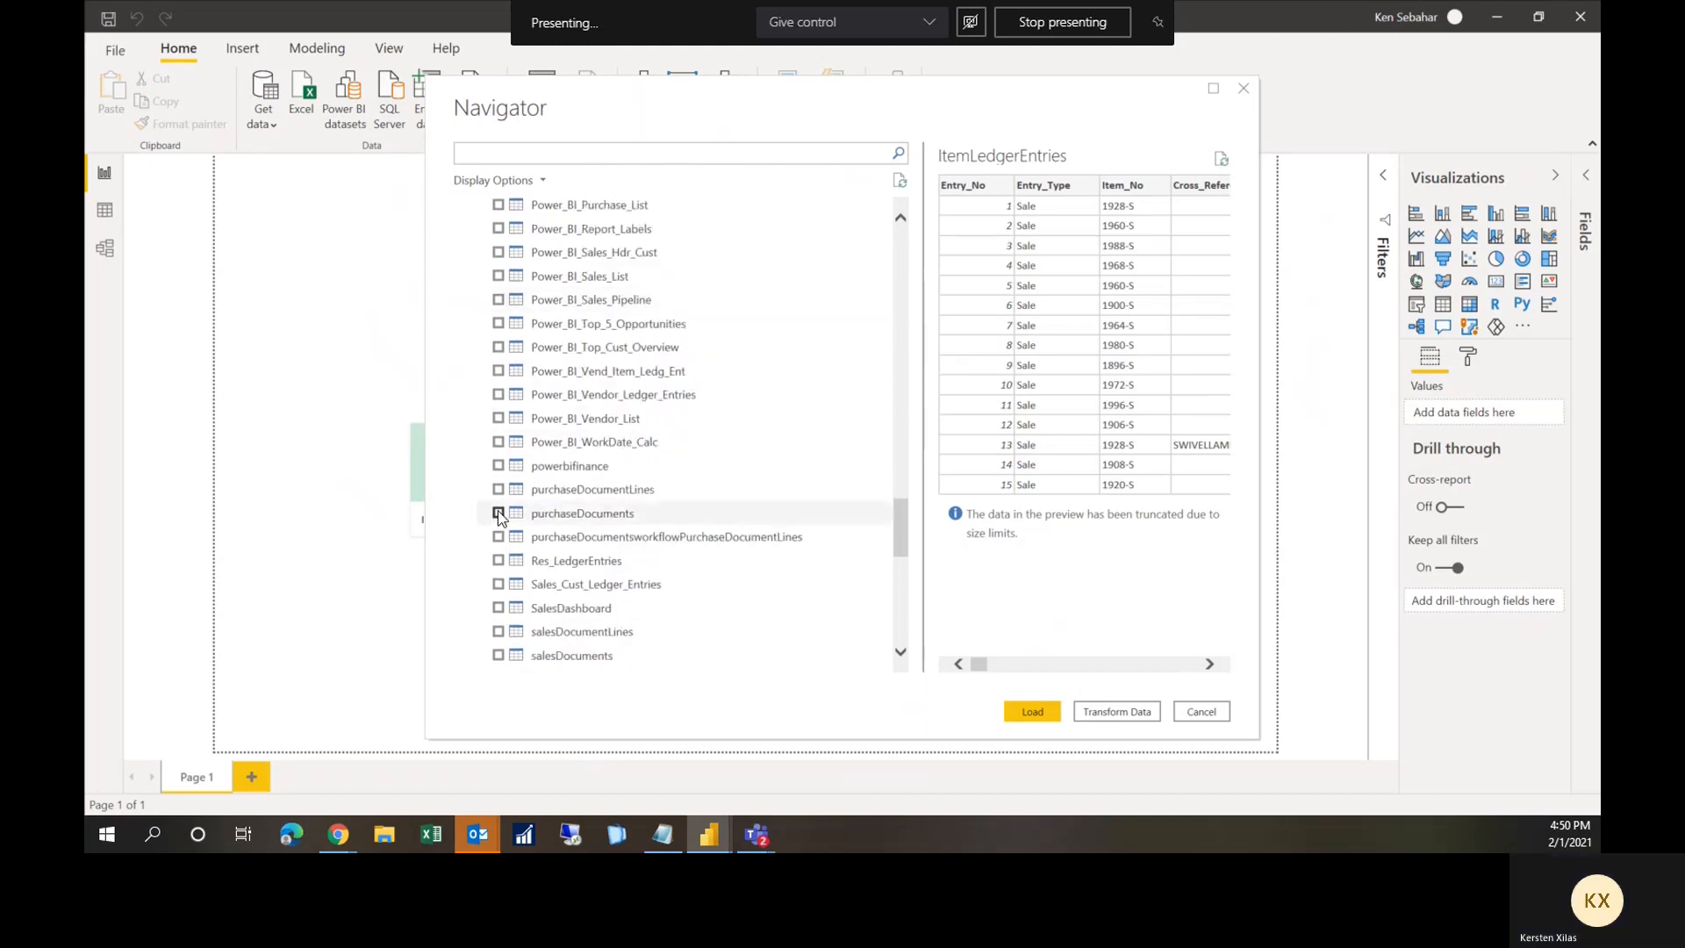
scroll(499, 516, "down", 1)
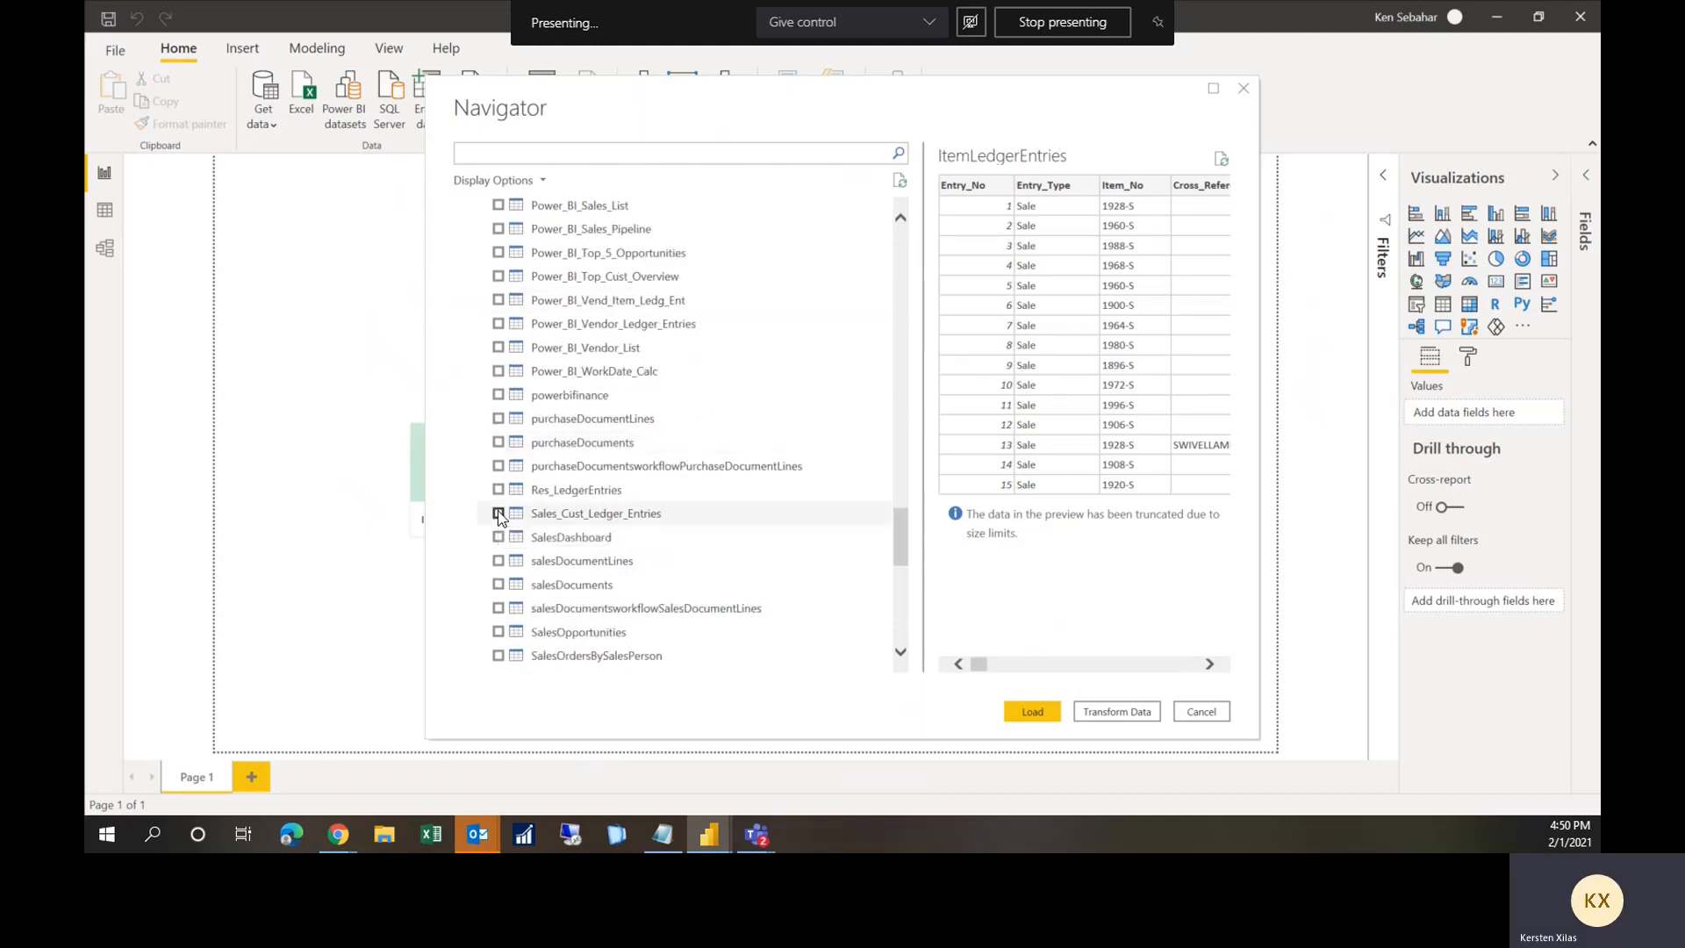
scroll(499, 516, "up", 2)
scroll(499, 518, "up", 3)
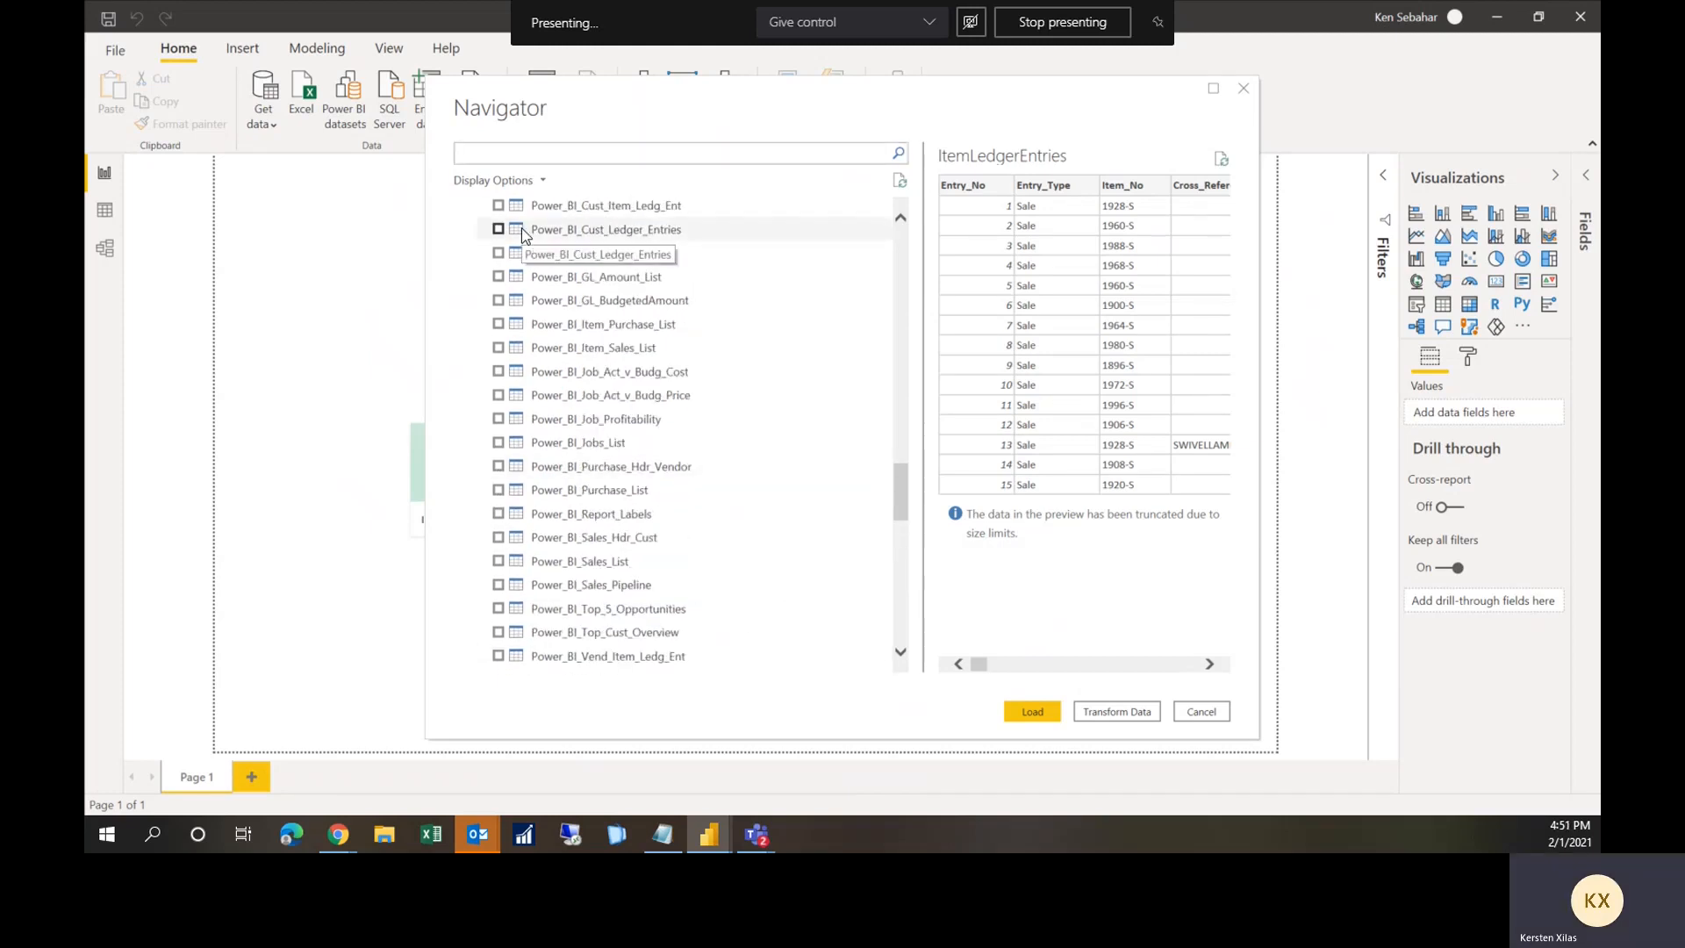
type("salesshipment")
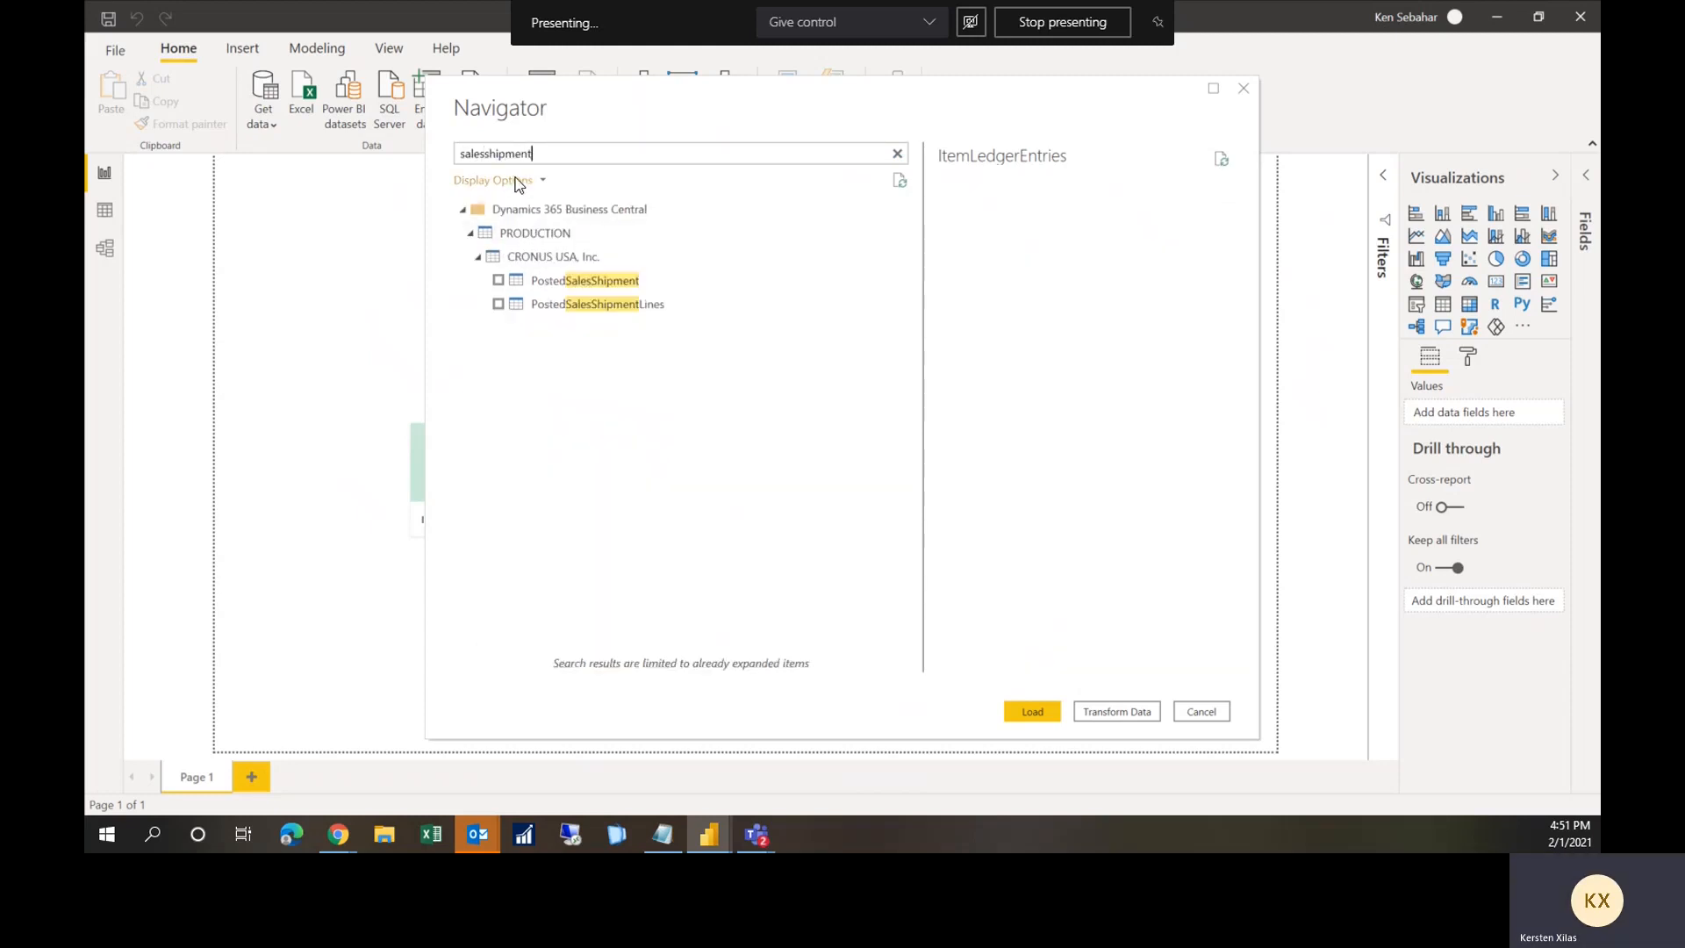
left_click(497, 281)
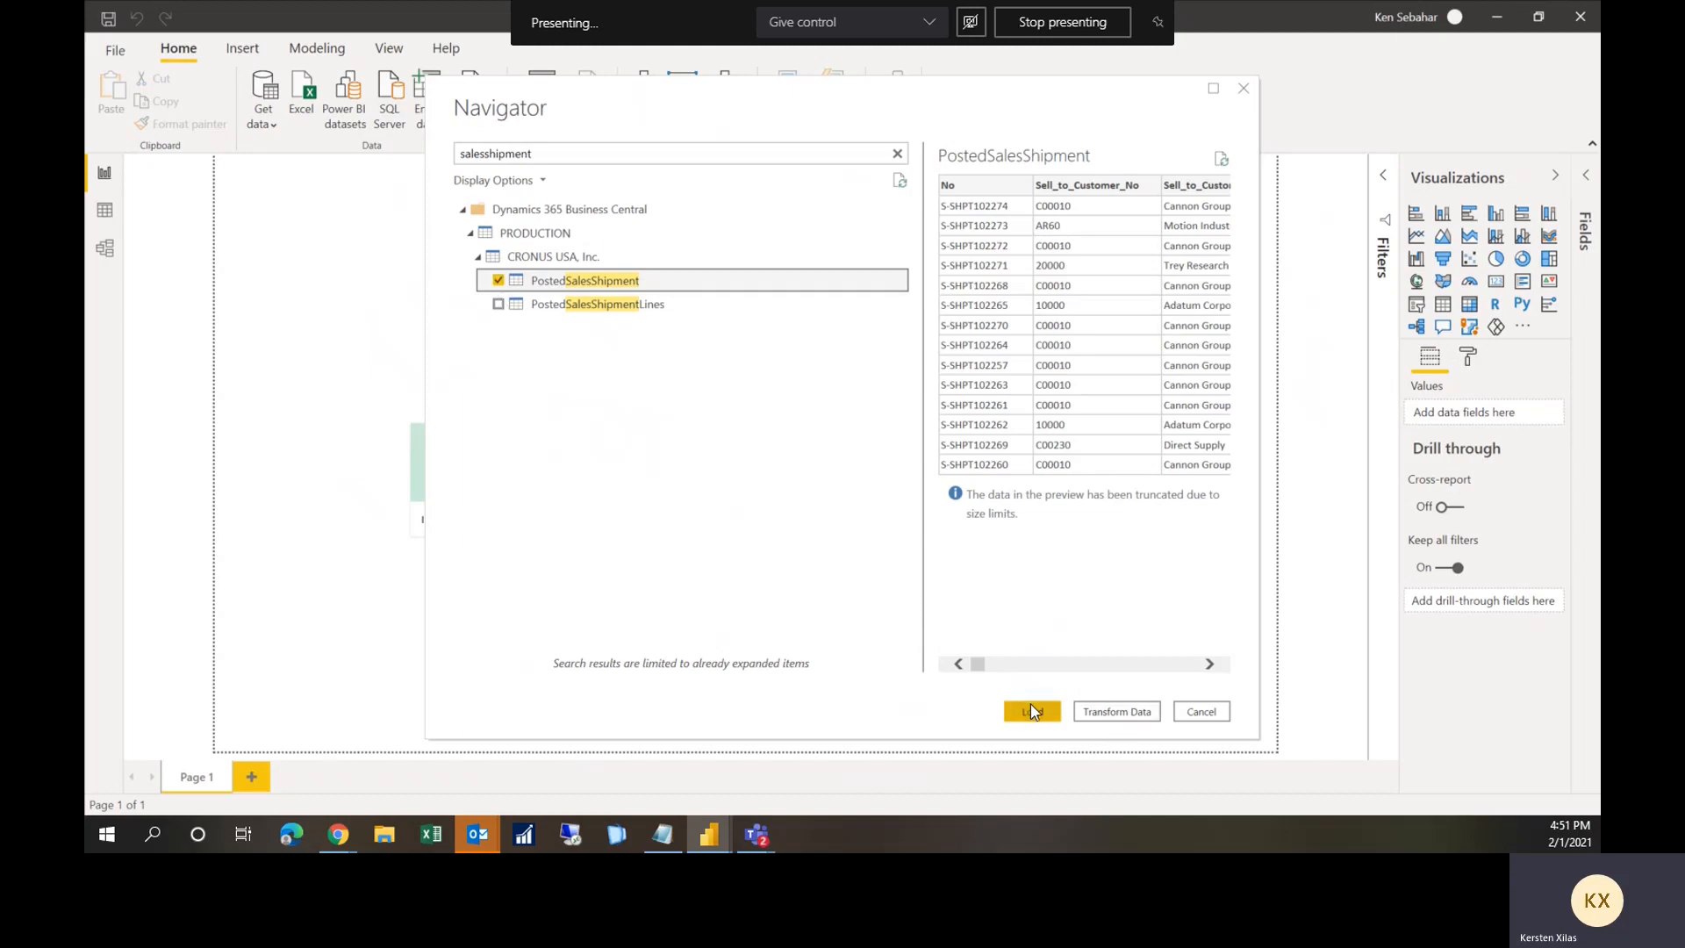
left_click(1118, 715)
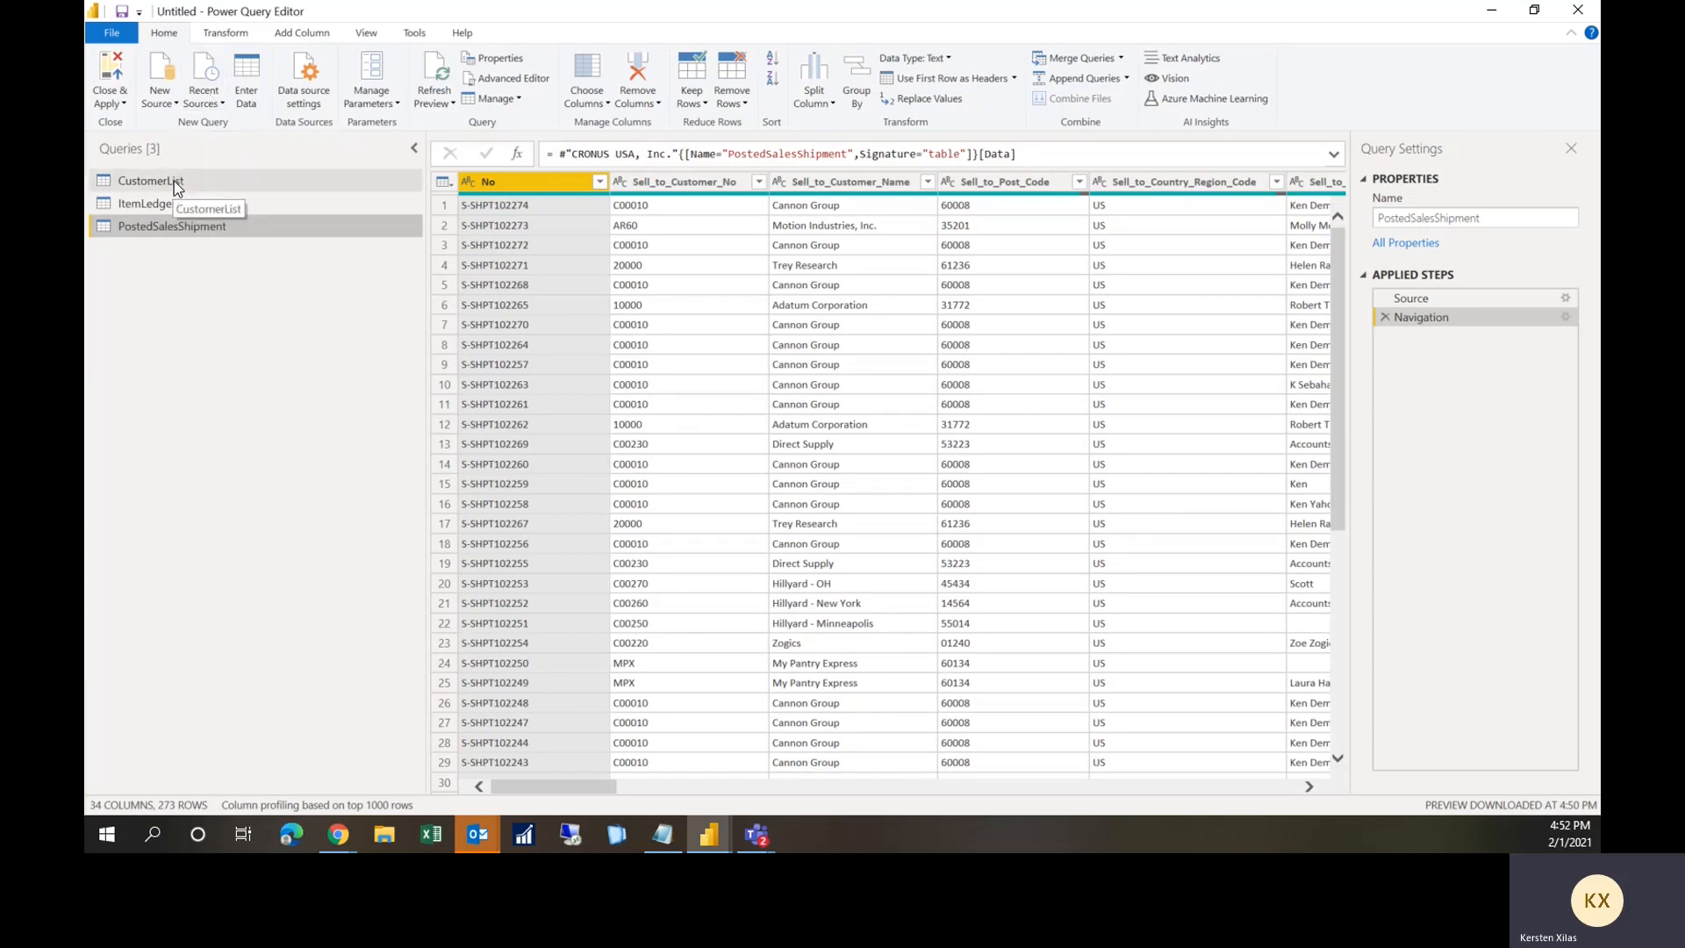
Step: Filter the ItemLedgerEntries query to Document_Type Sales Shipment only, then close the query editor and load the queries into the report
left_click(176, 203)
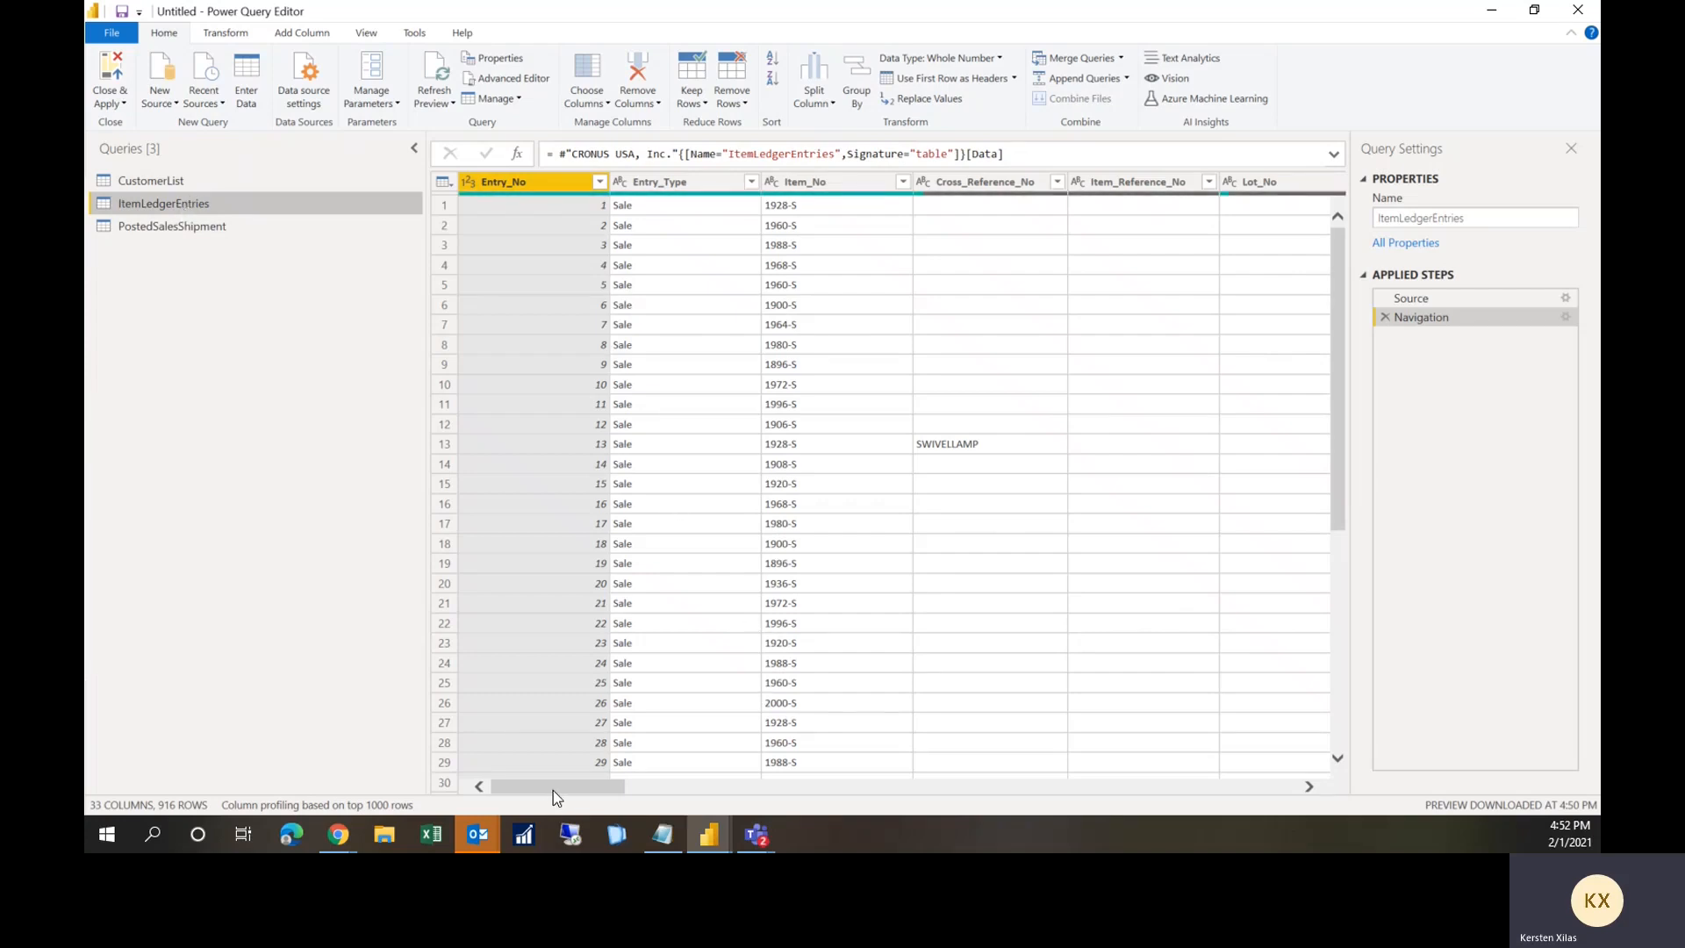
left_click_drag(555, 788, 752, 797)
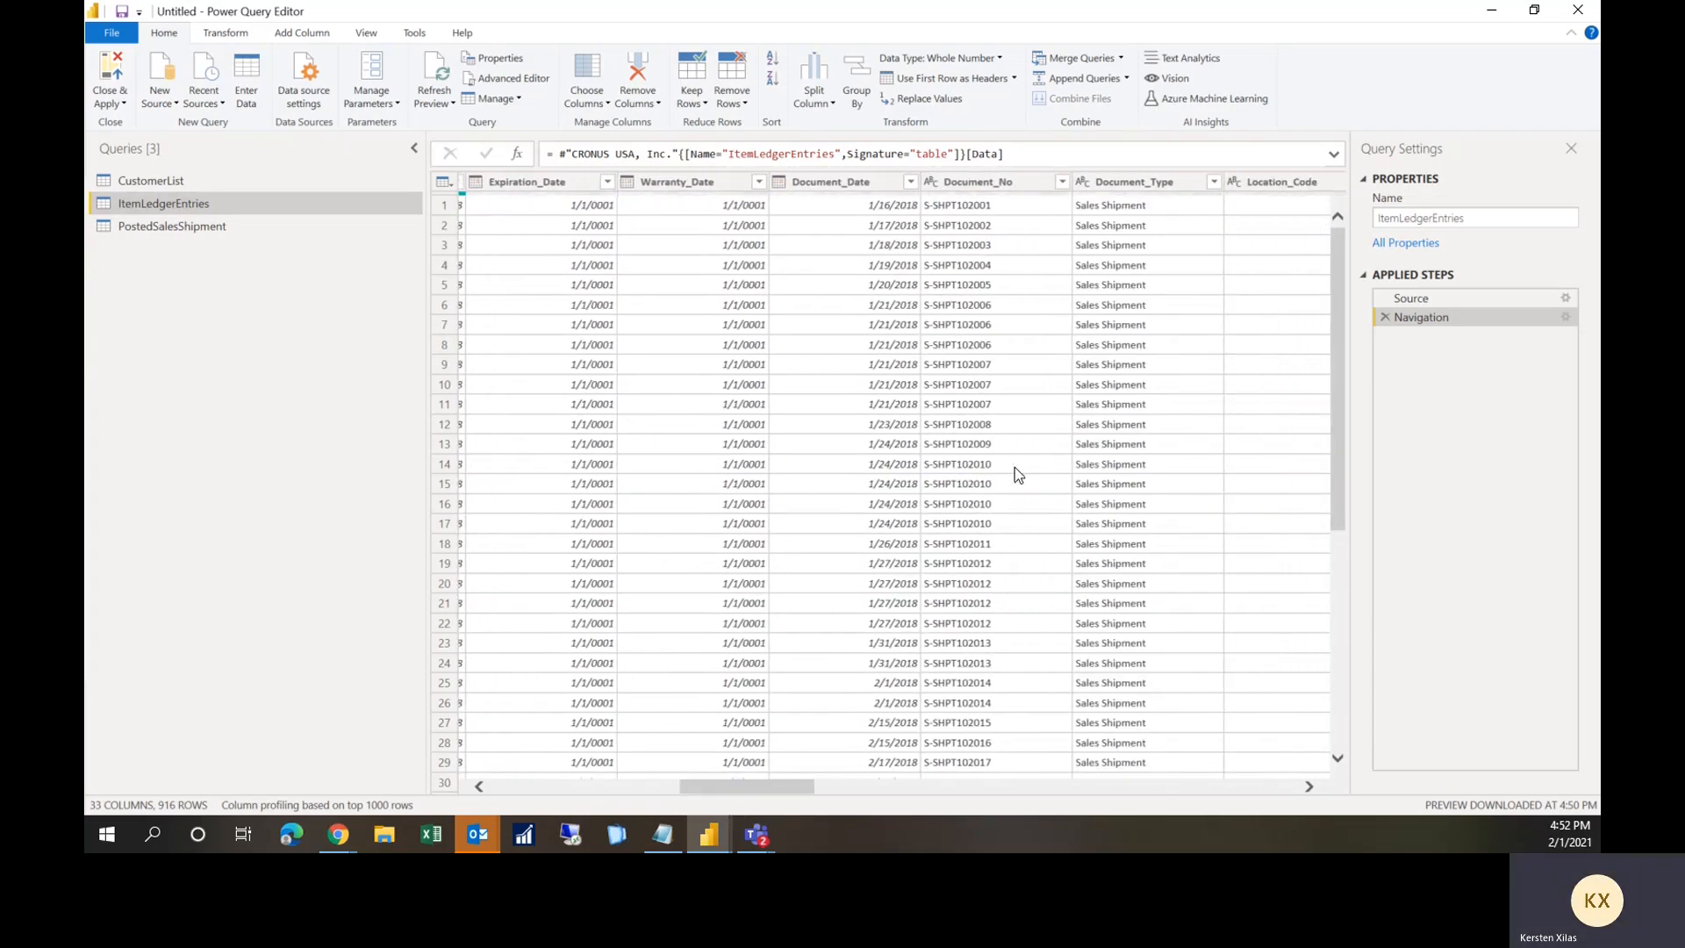
left_click(1150, 182)
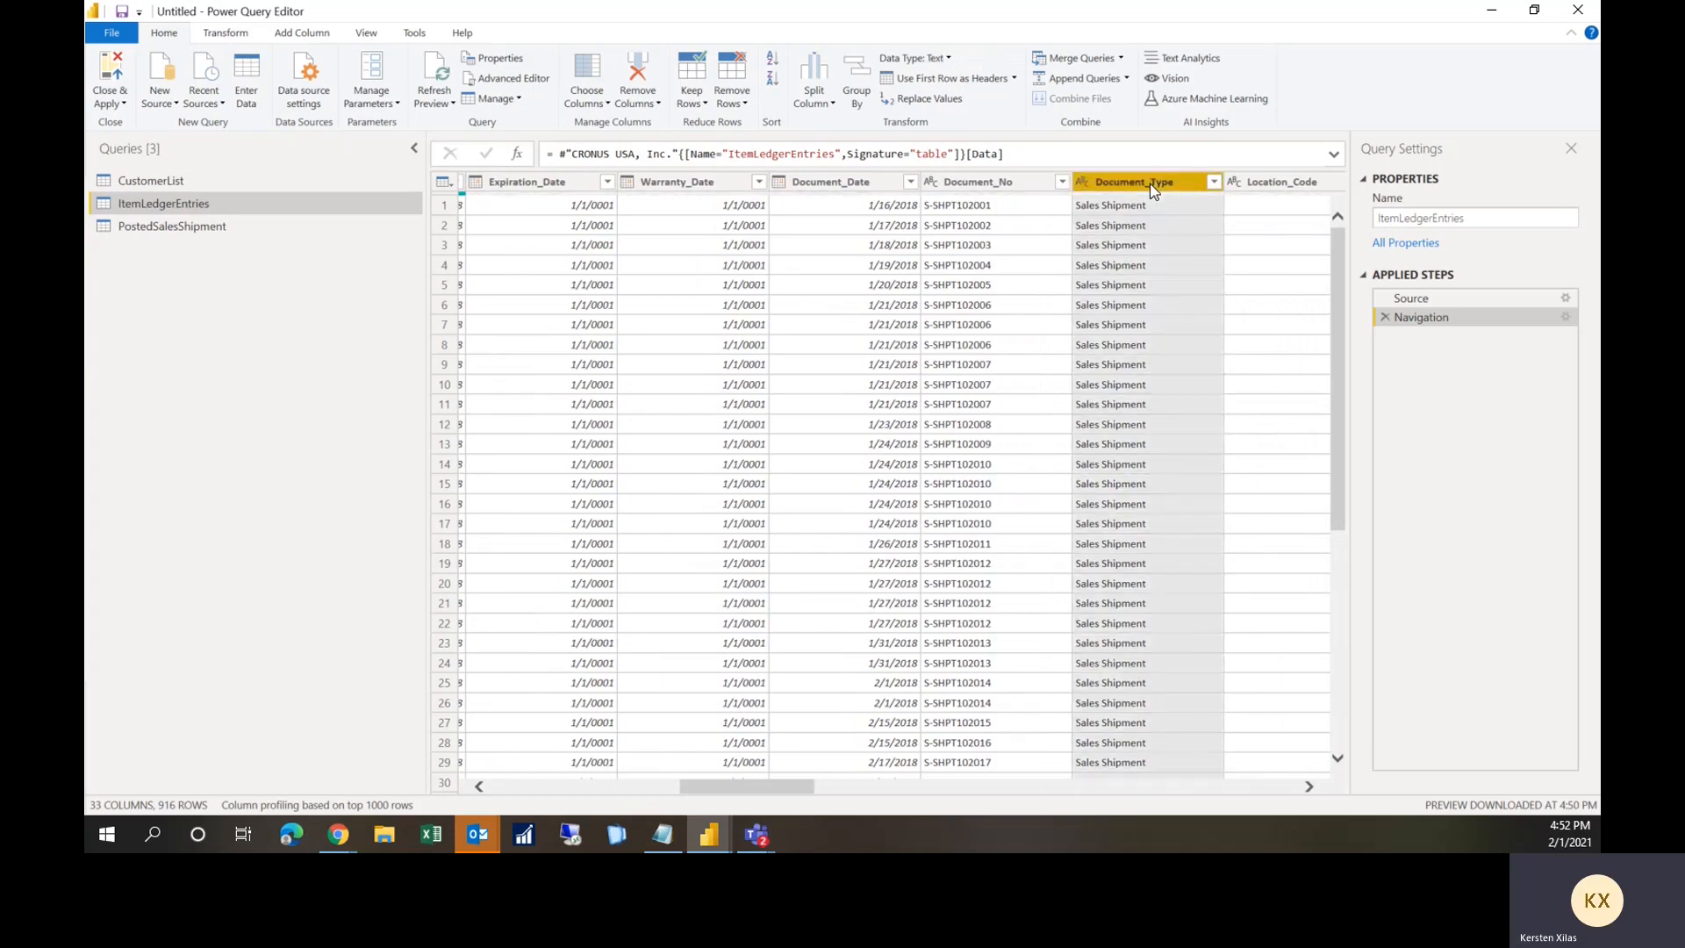
left_click(1214, 183)
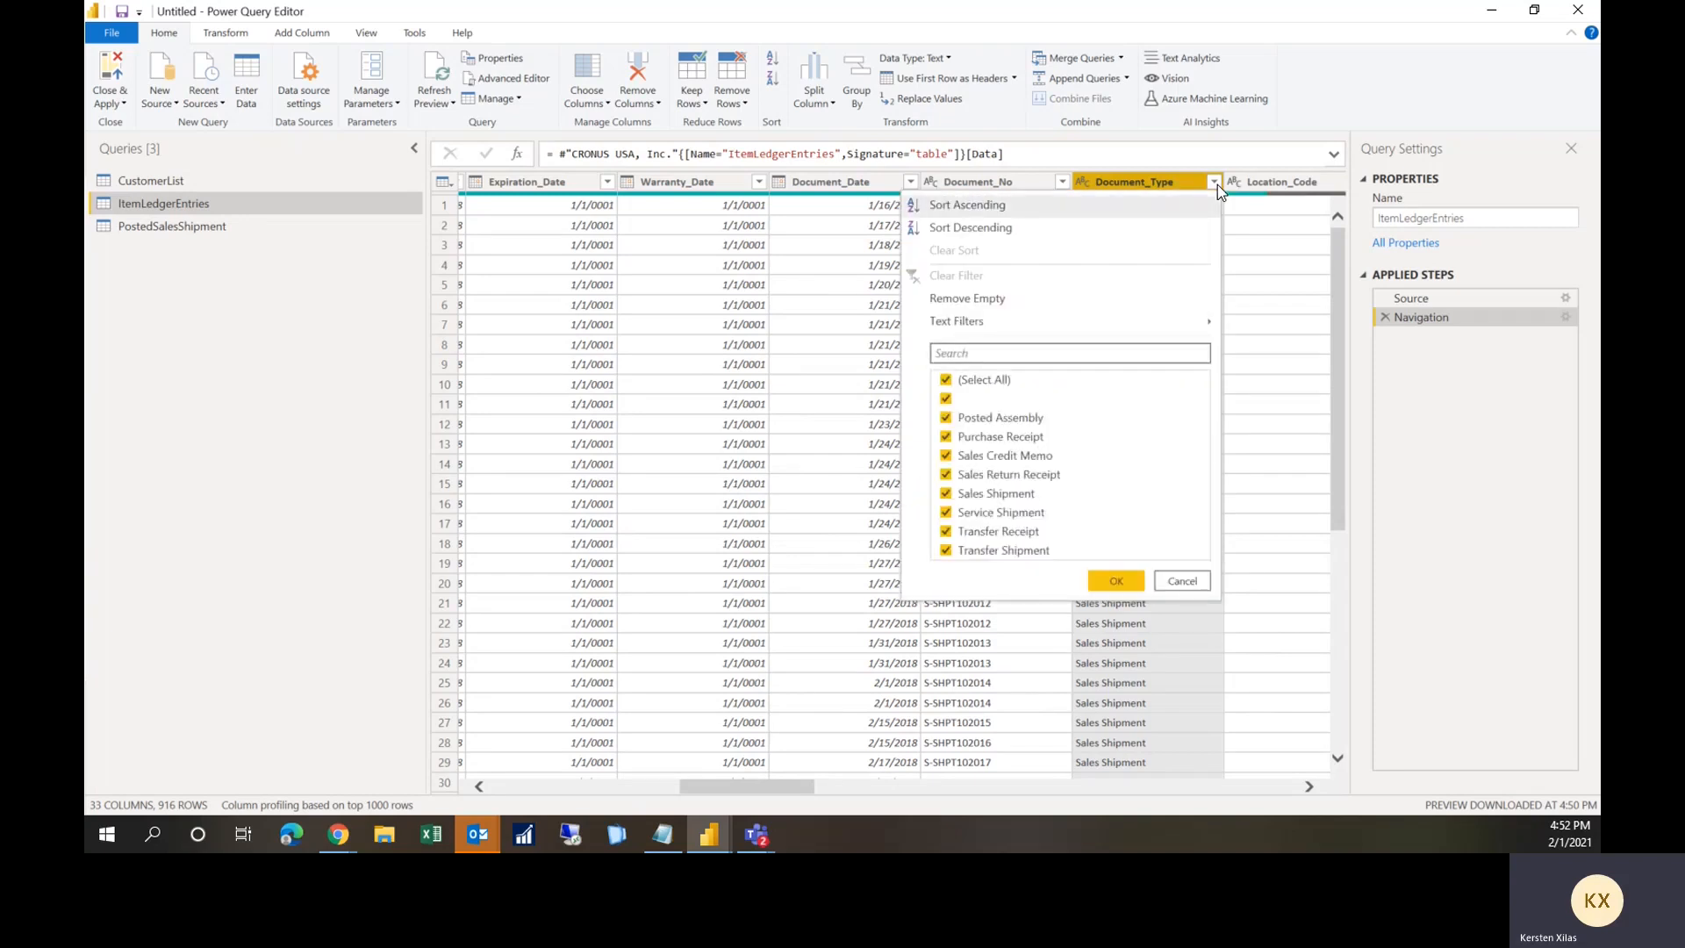
left_click(990, 381)
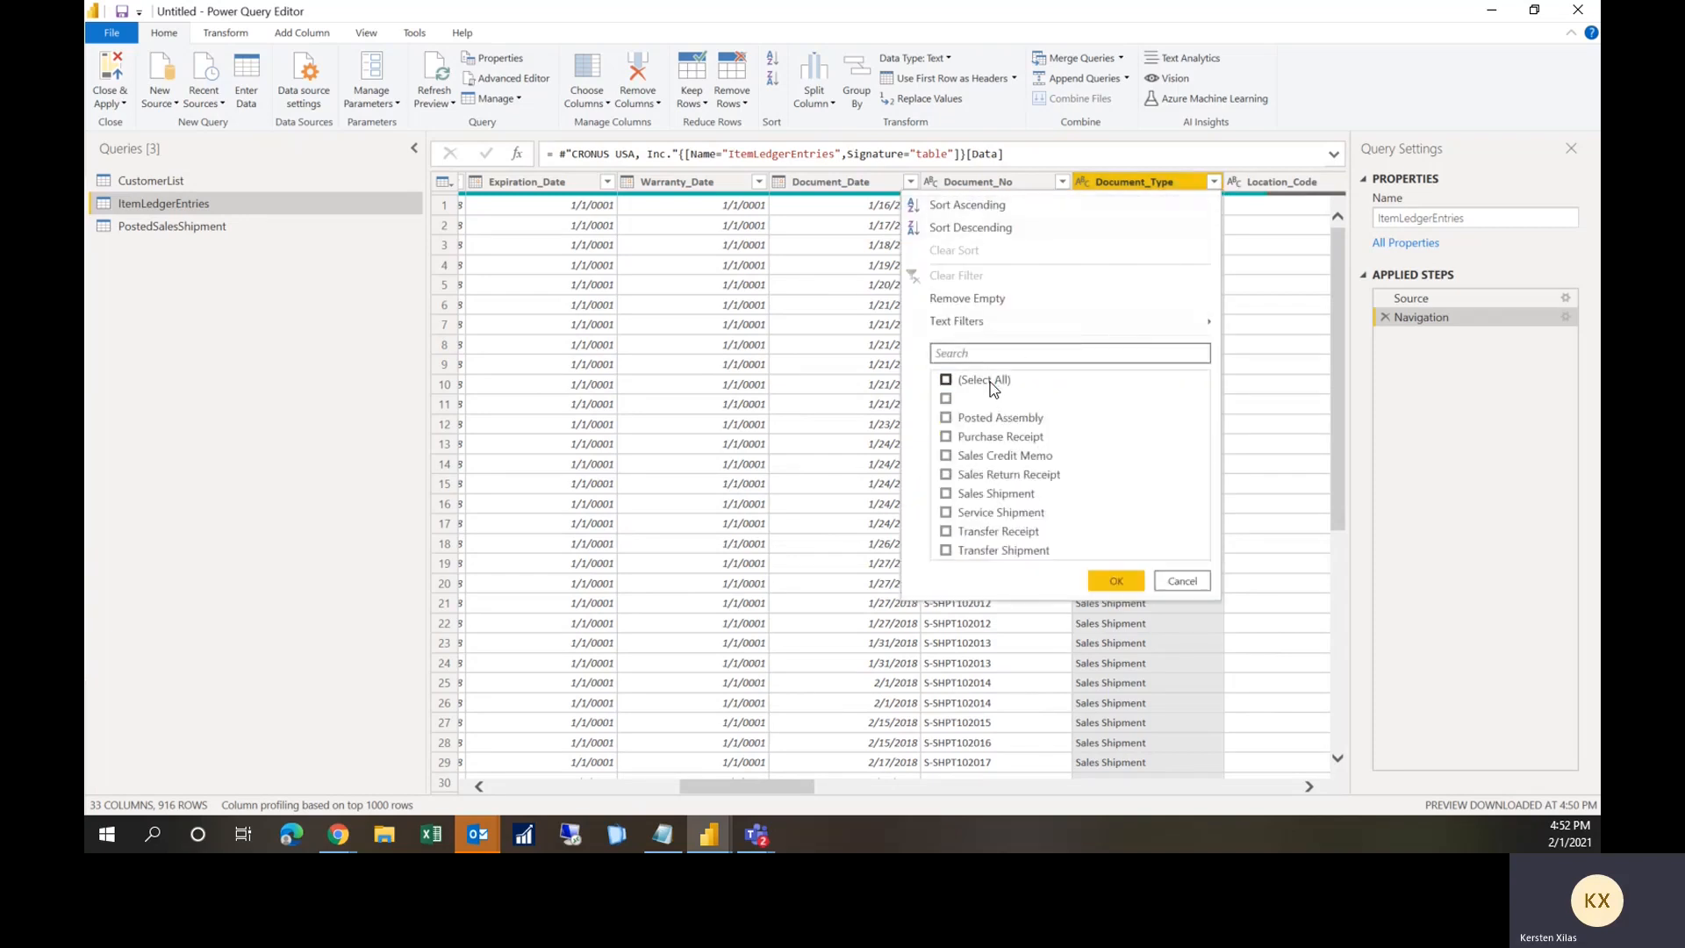
left_click(946, 494)
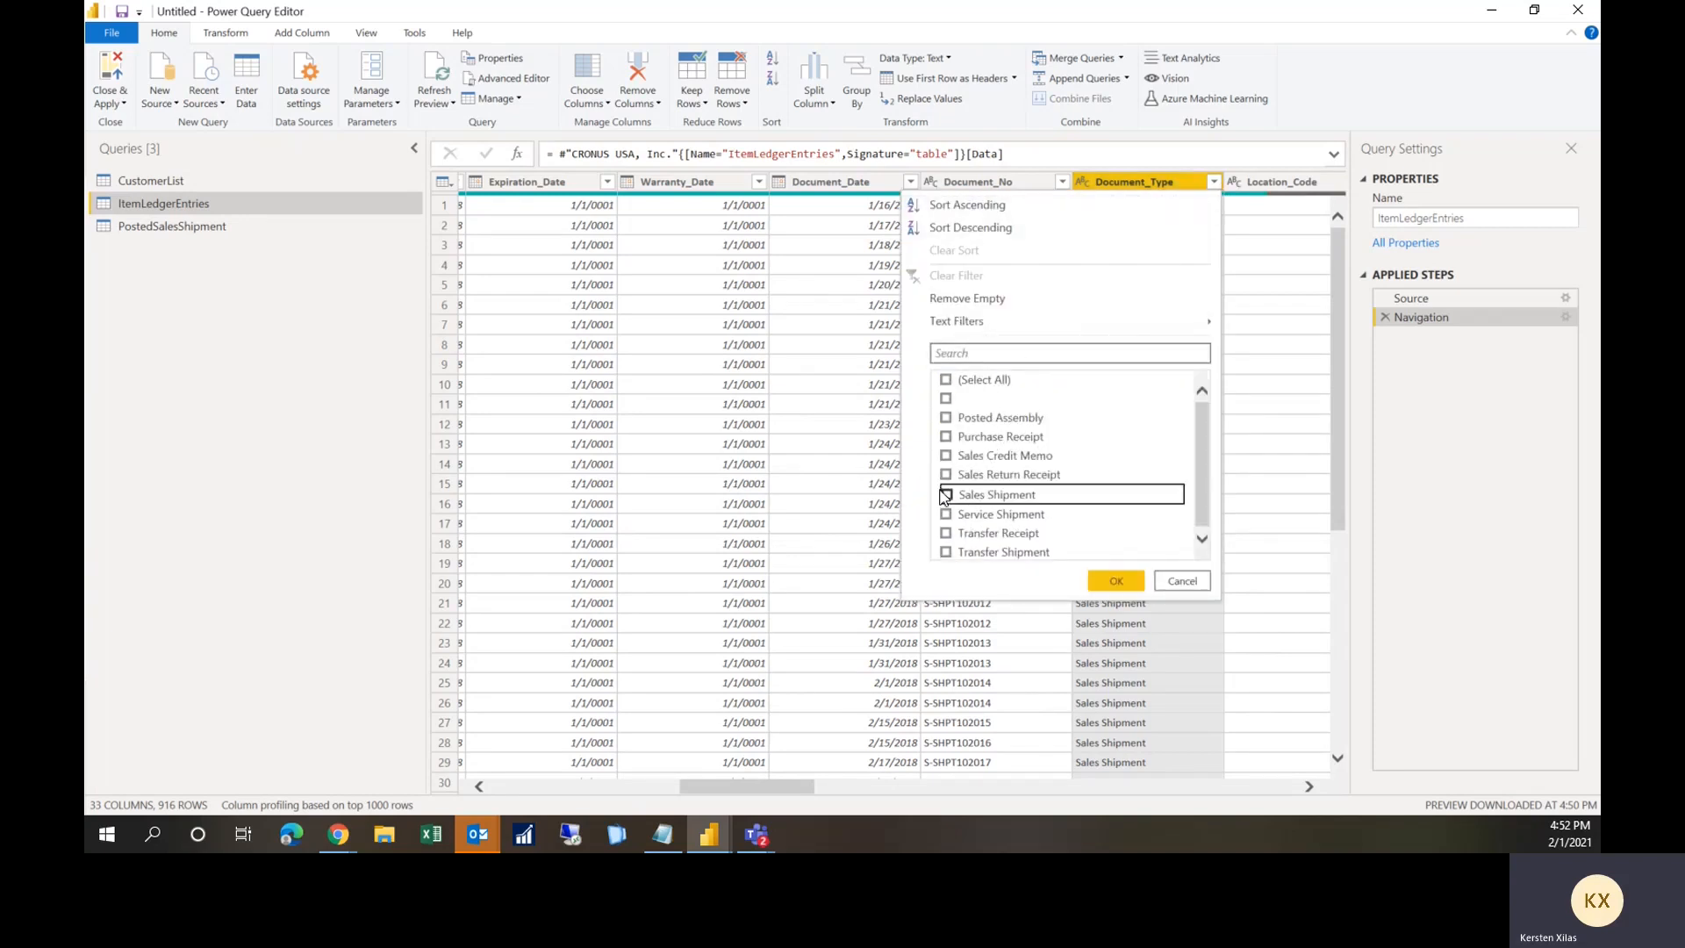
left_click(1111, 582)
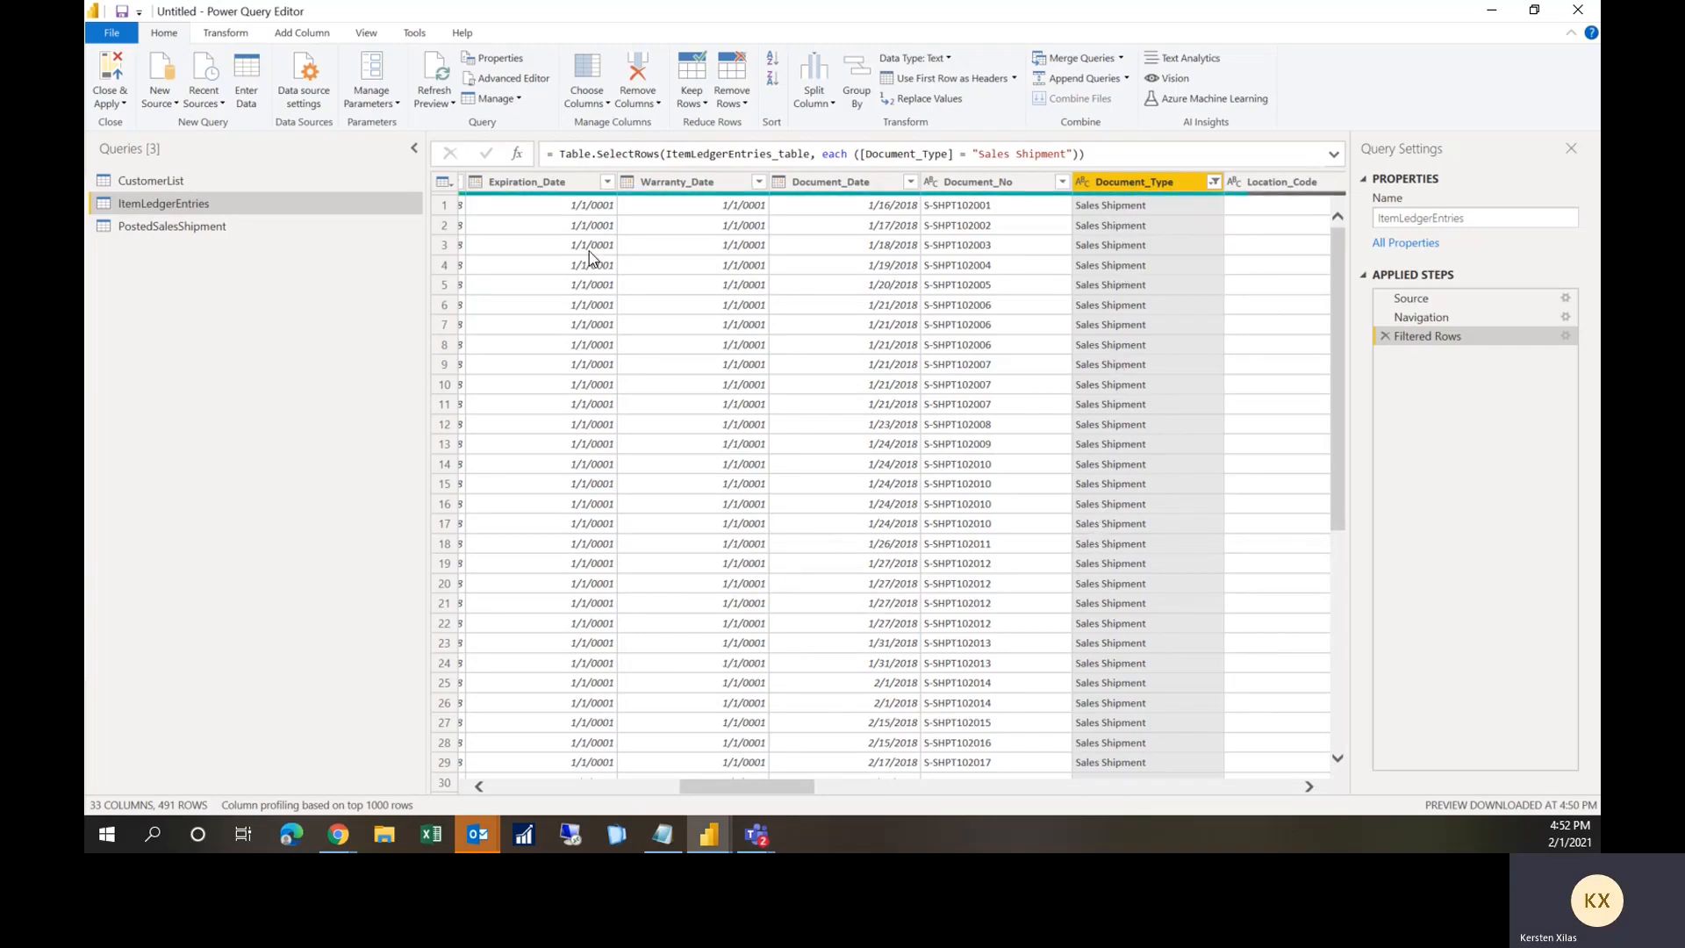
left_click(118, 104)
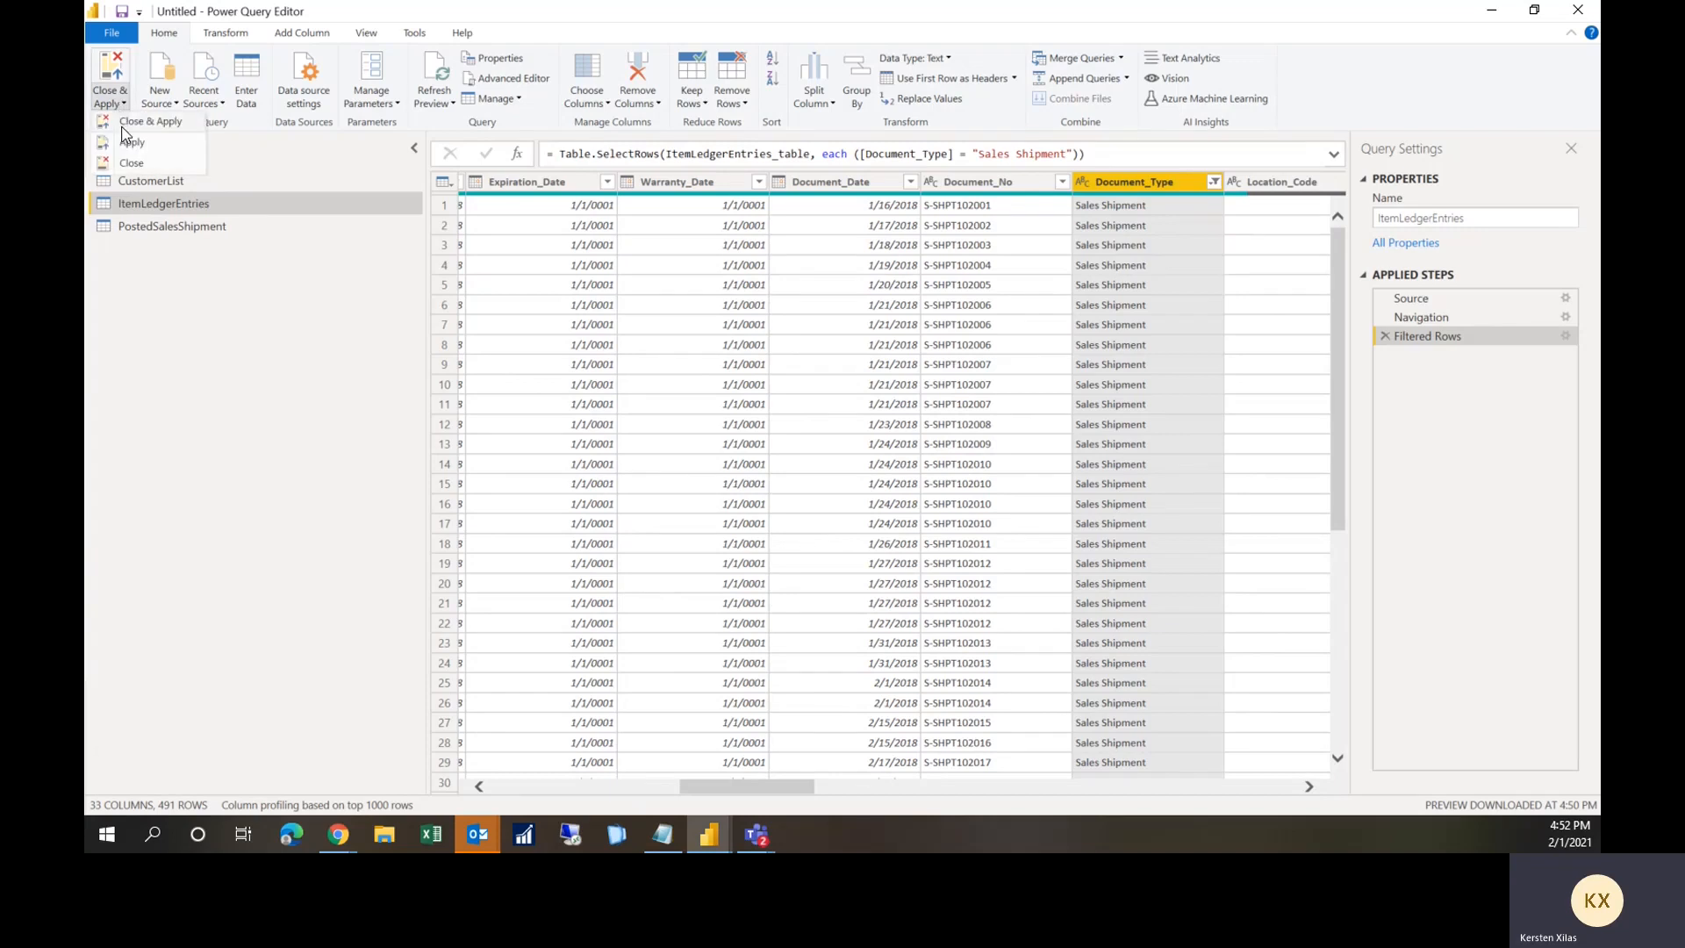
left_click(131, 162)
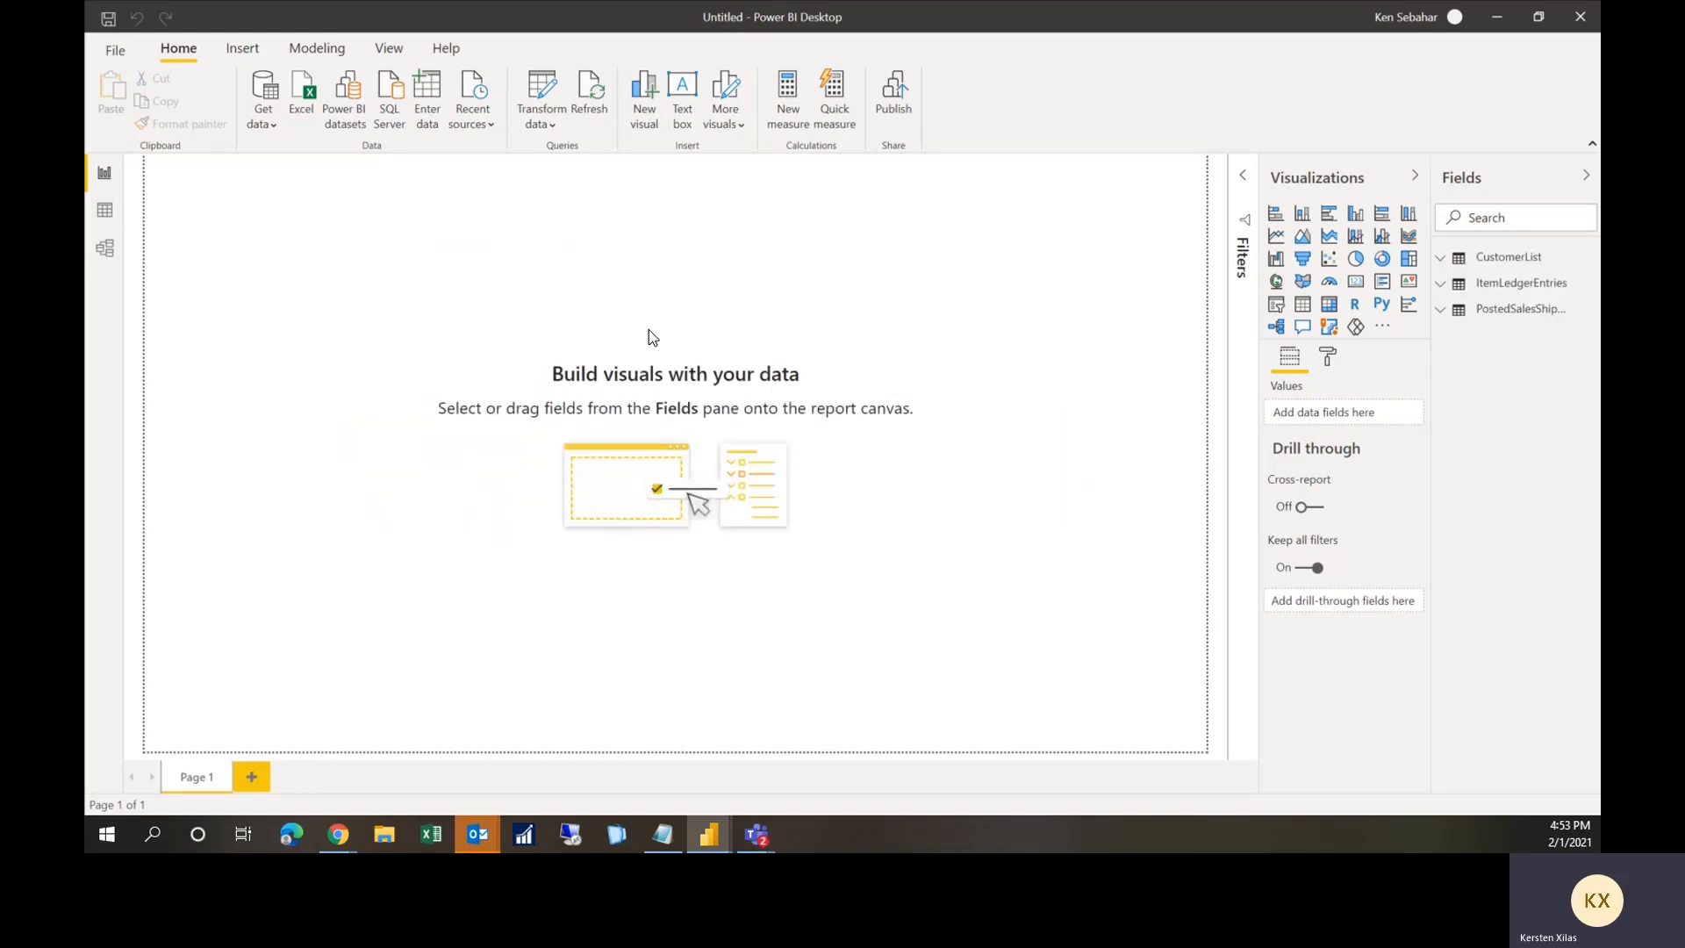
Step: Create a calculated table from the data view and begin its formula as Calendar= CALENDAR(
left_click(110, 219)
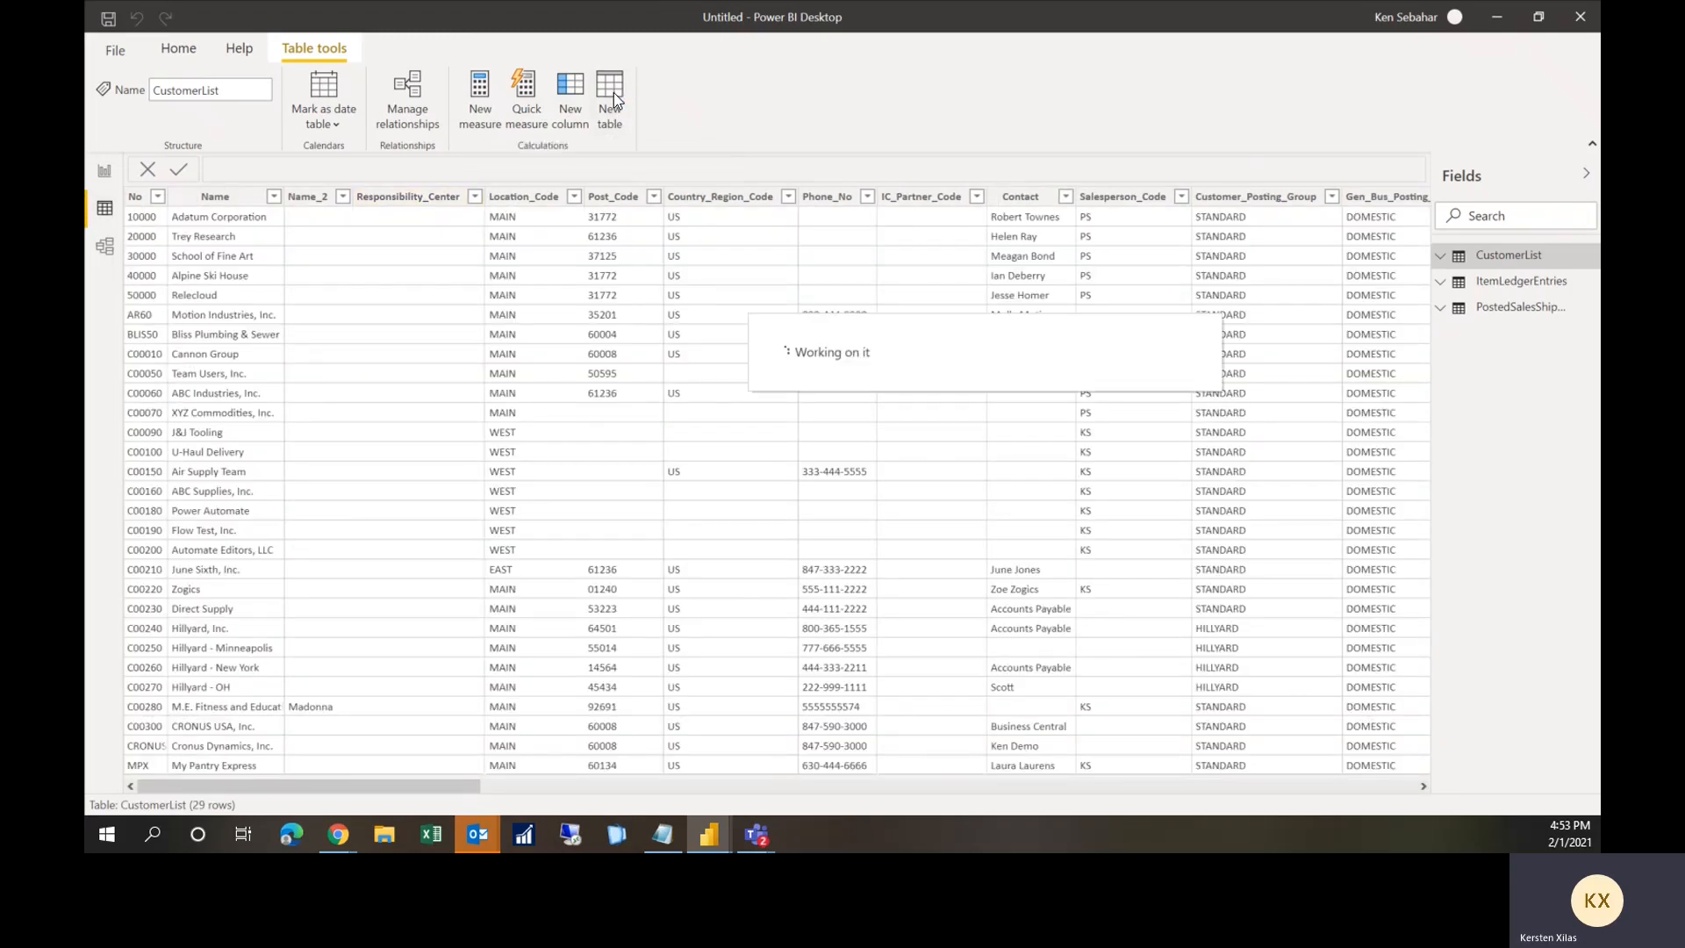
left_click(612, 93)
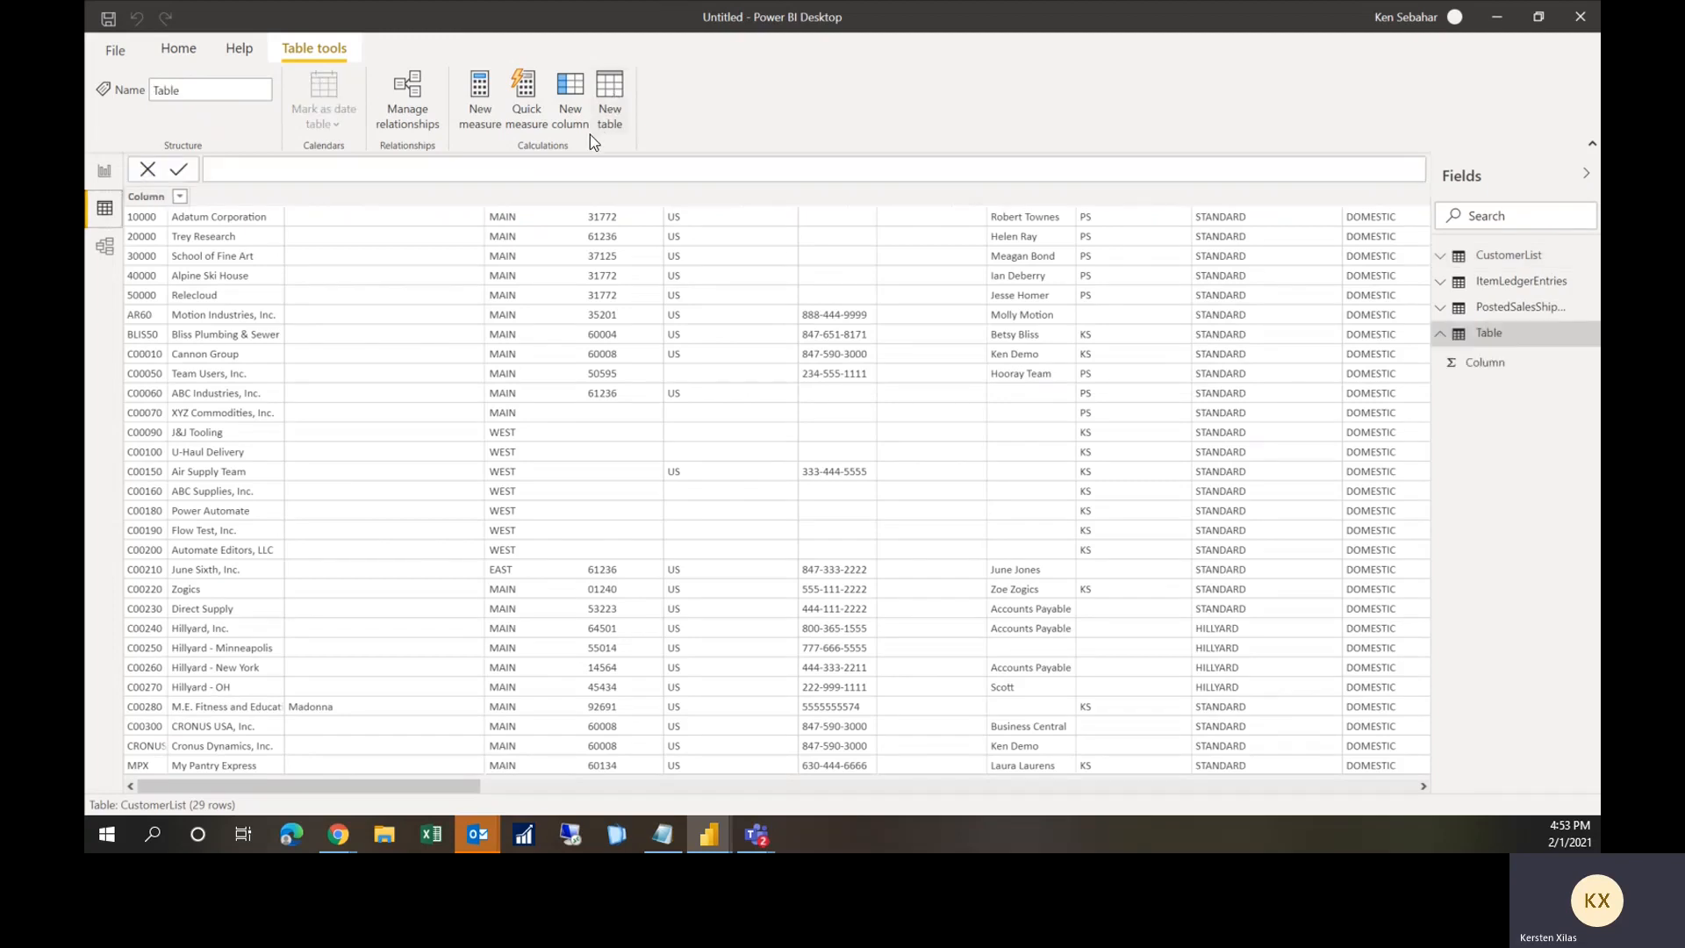
type("C")
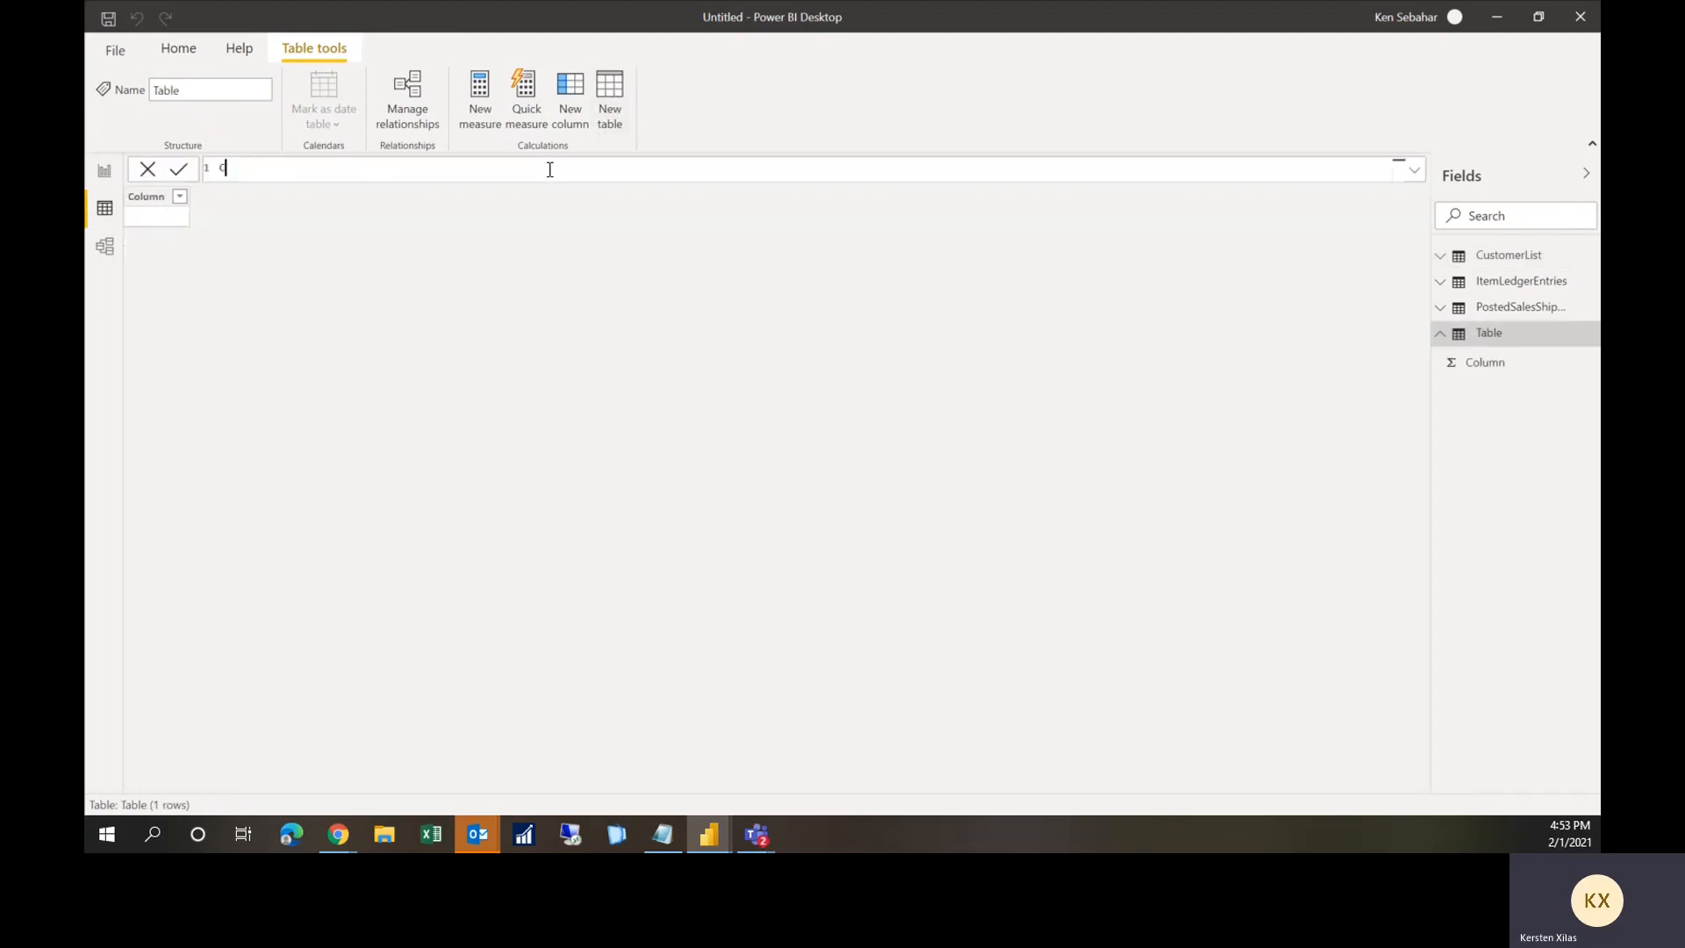
type("alendar")
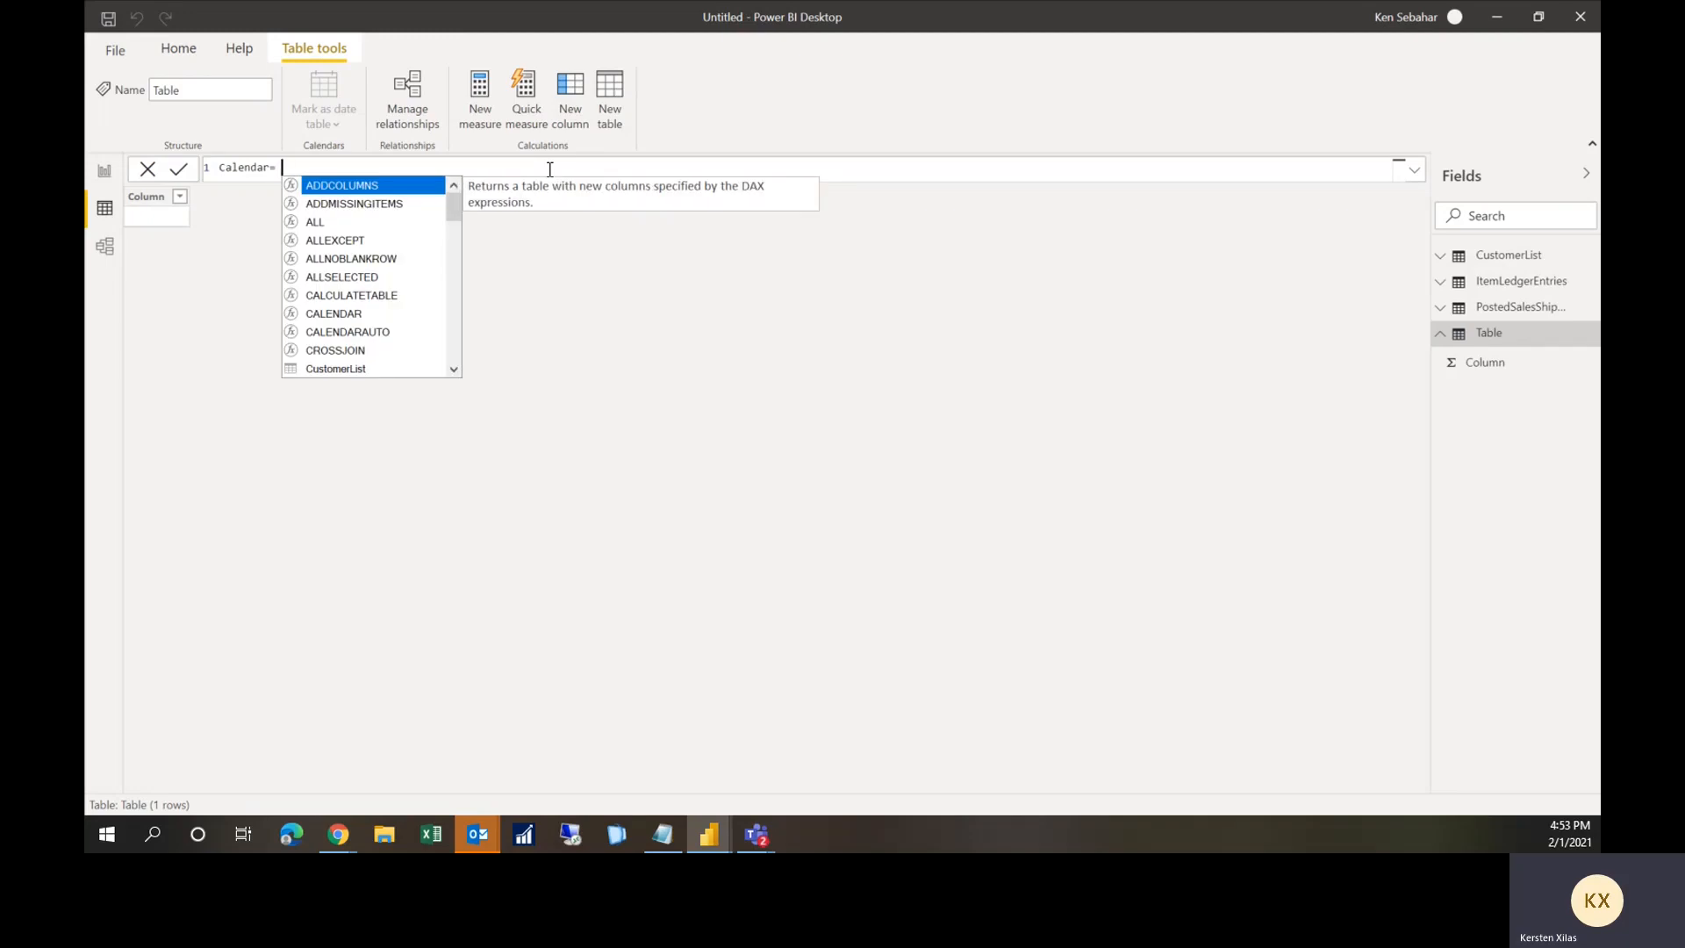
type("= calendar")
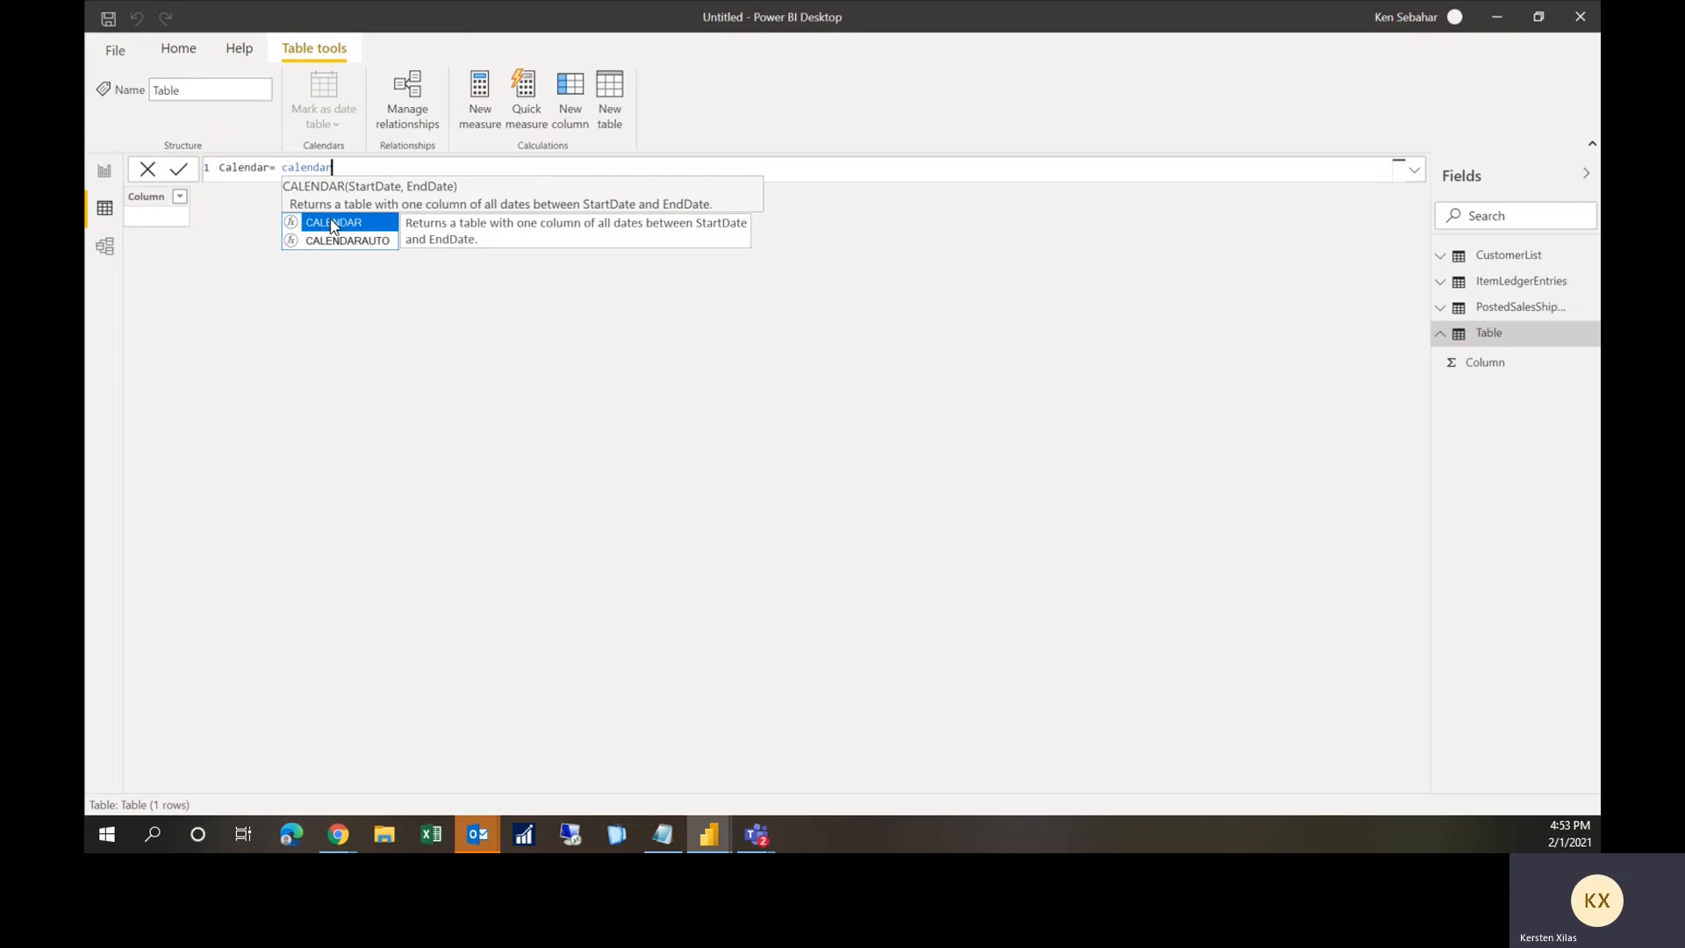
left_click(336, 224)
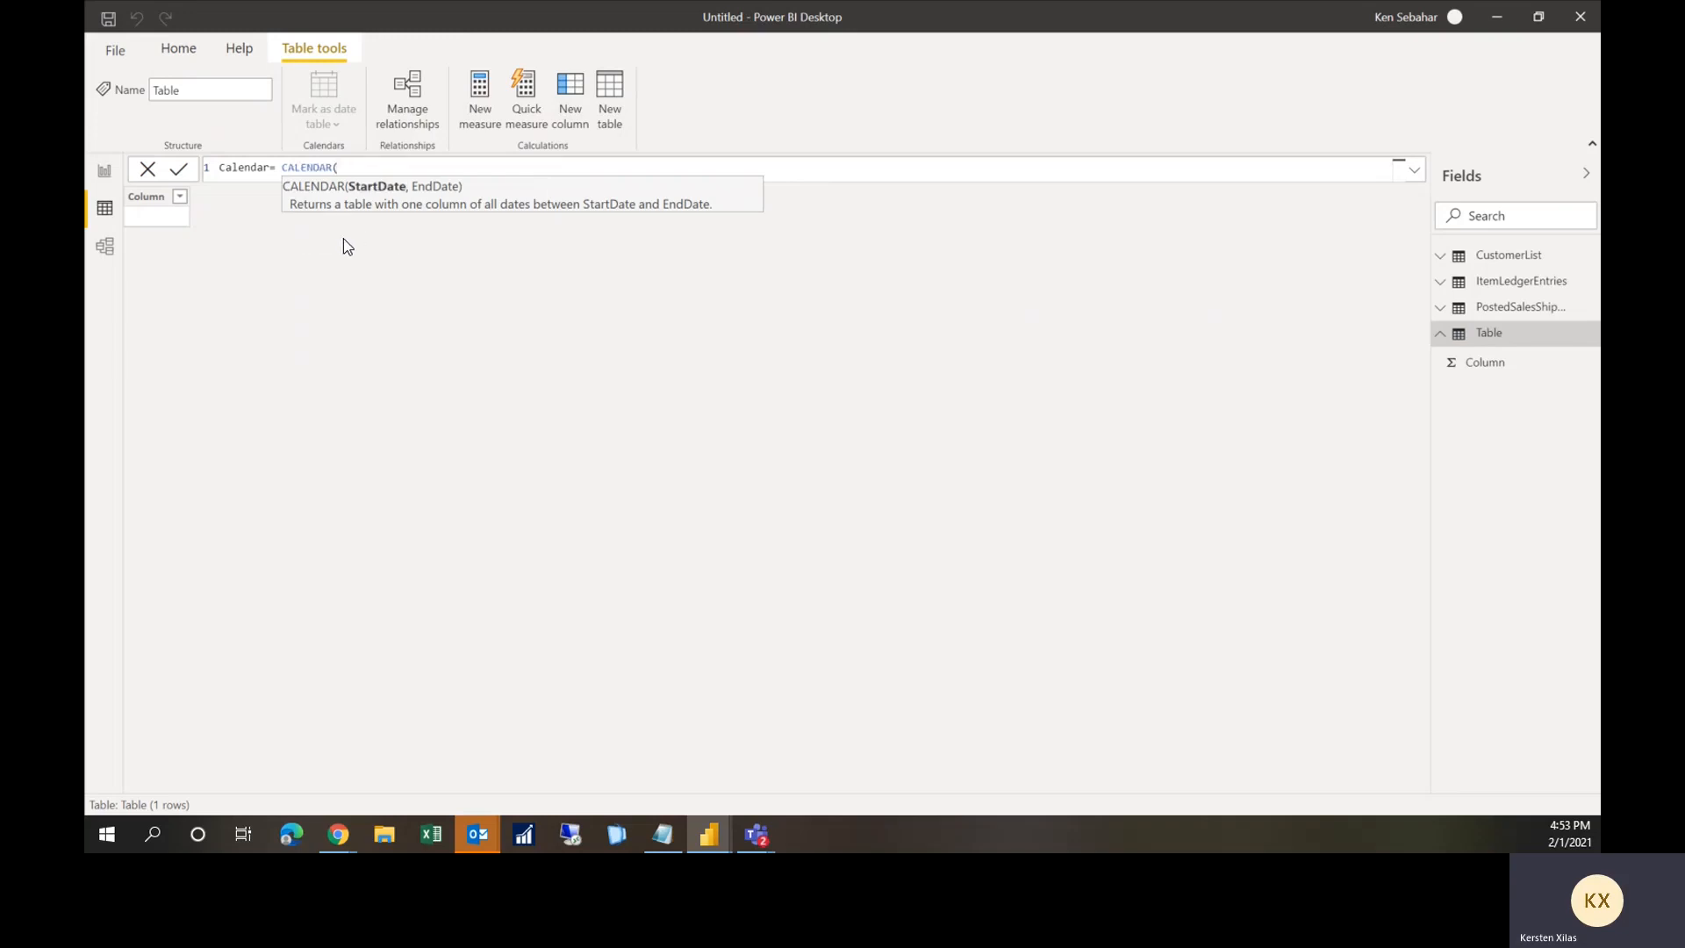
Step: Set the start date of the CALENDAR formula to FIRSTDATE(ItemLedgerEntries[Posting_Date])
type("first")
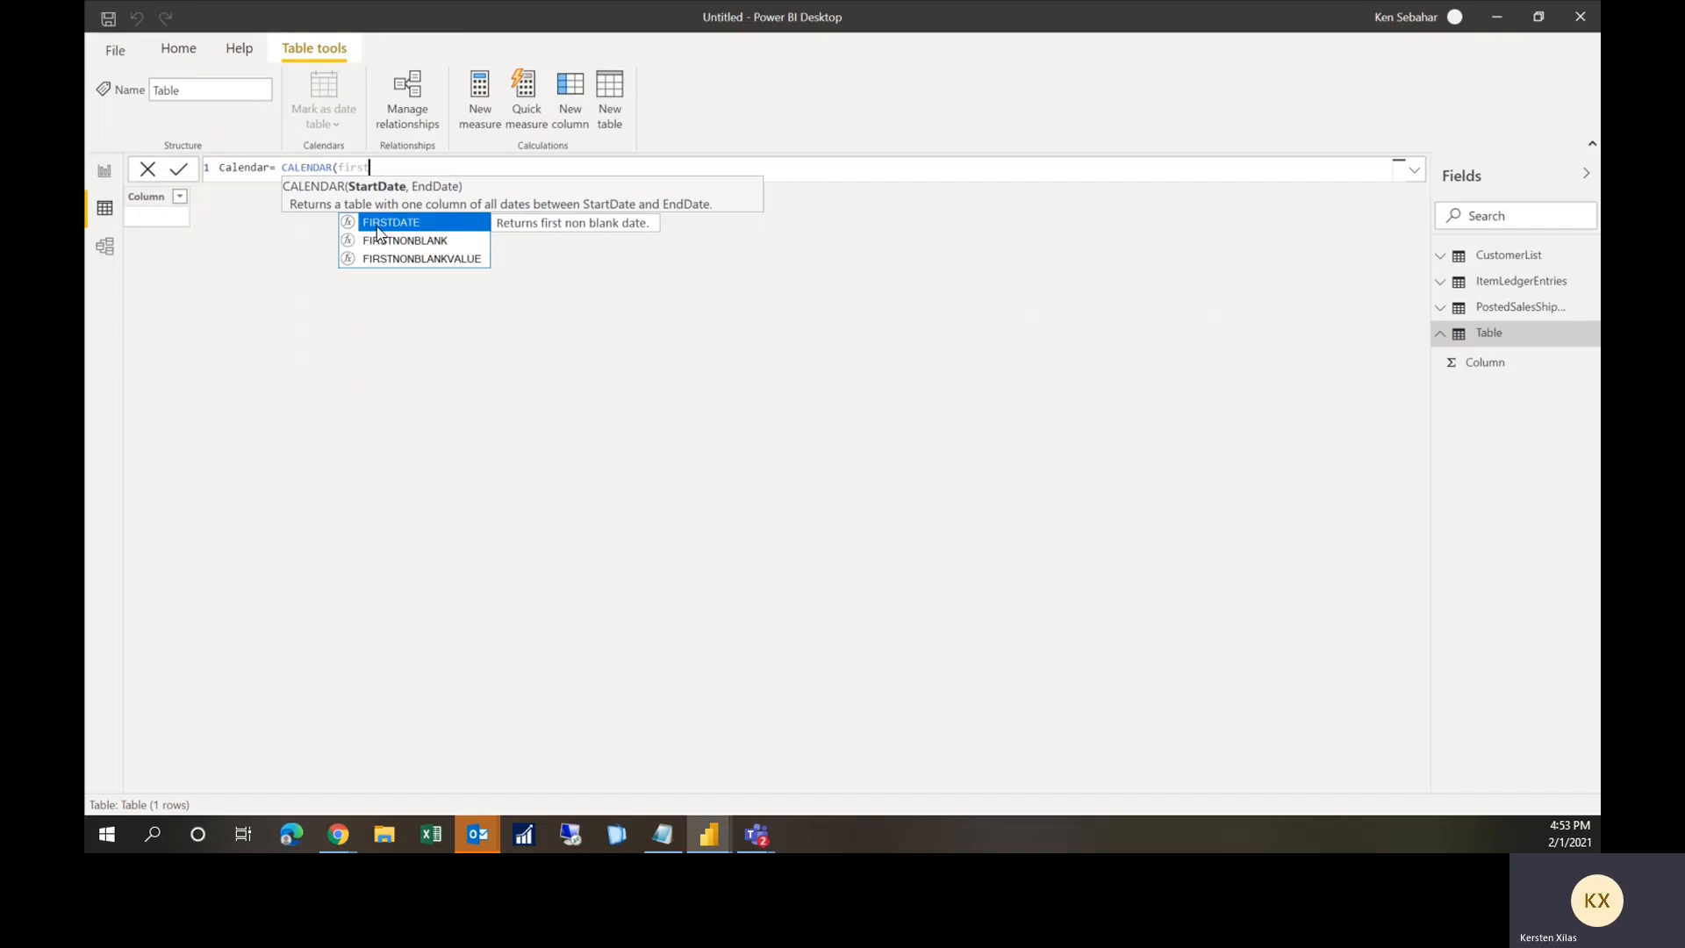
left_click(391, 225)
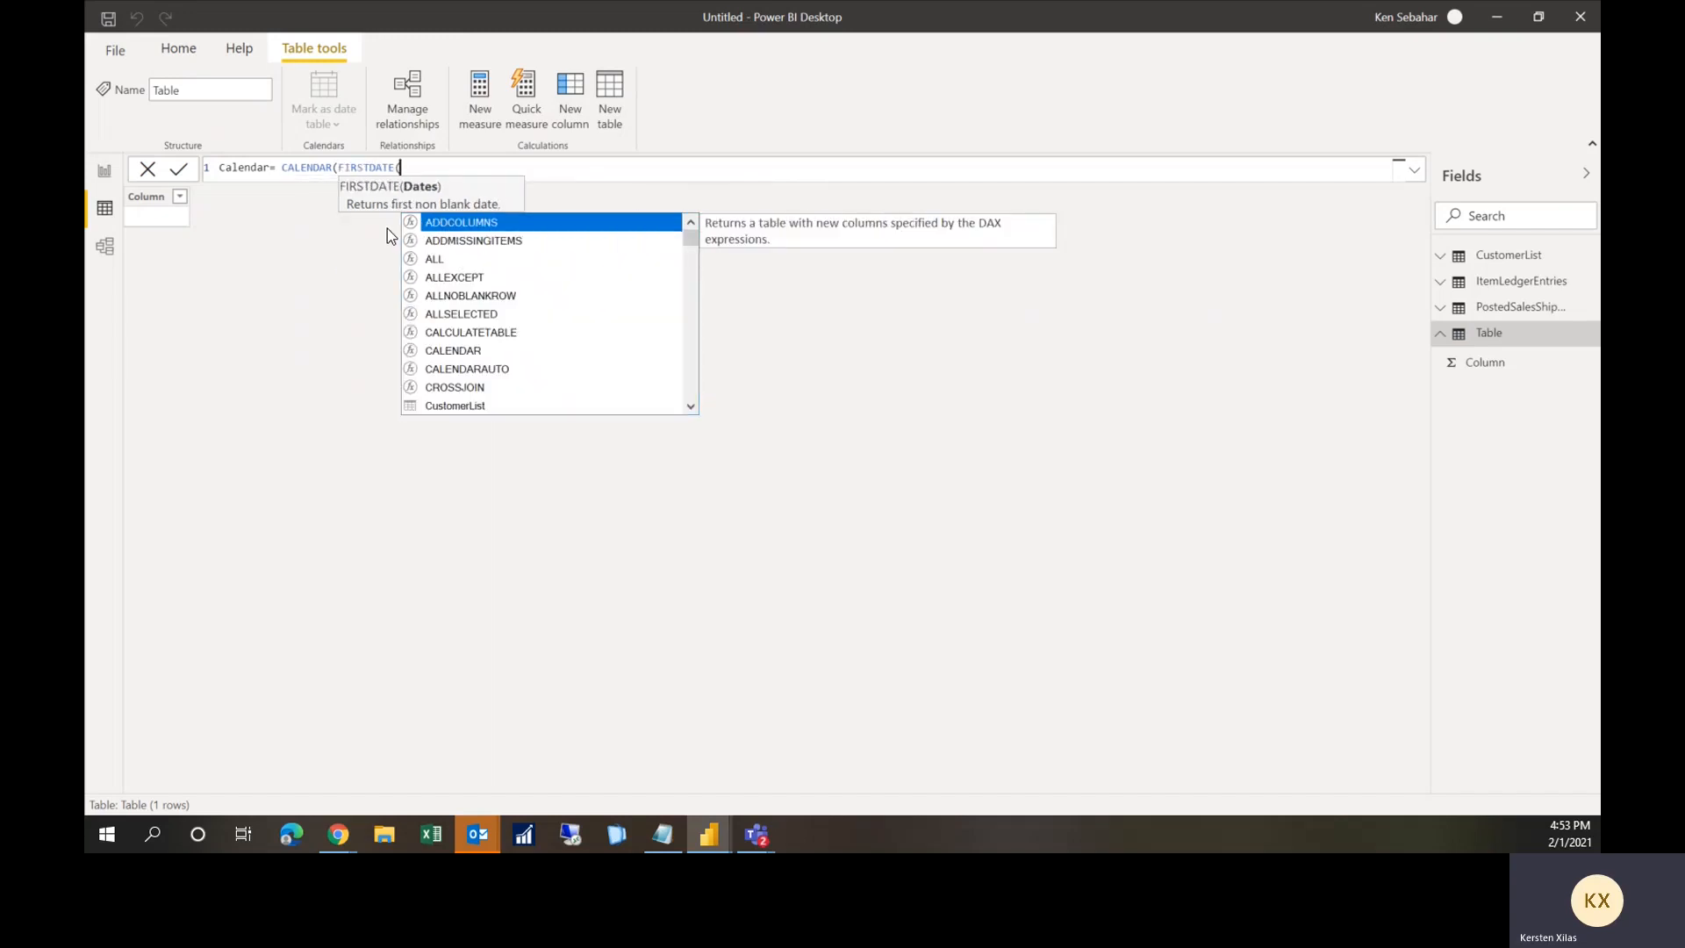
type("item")
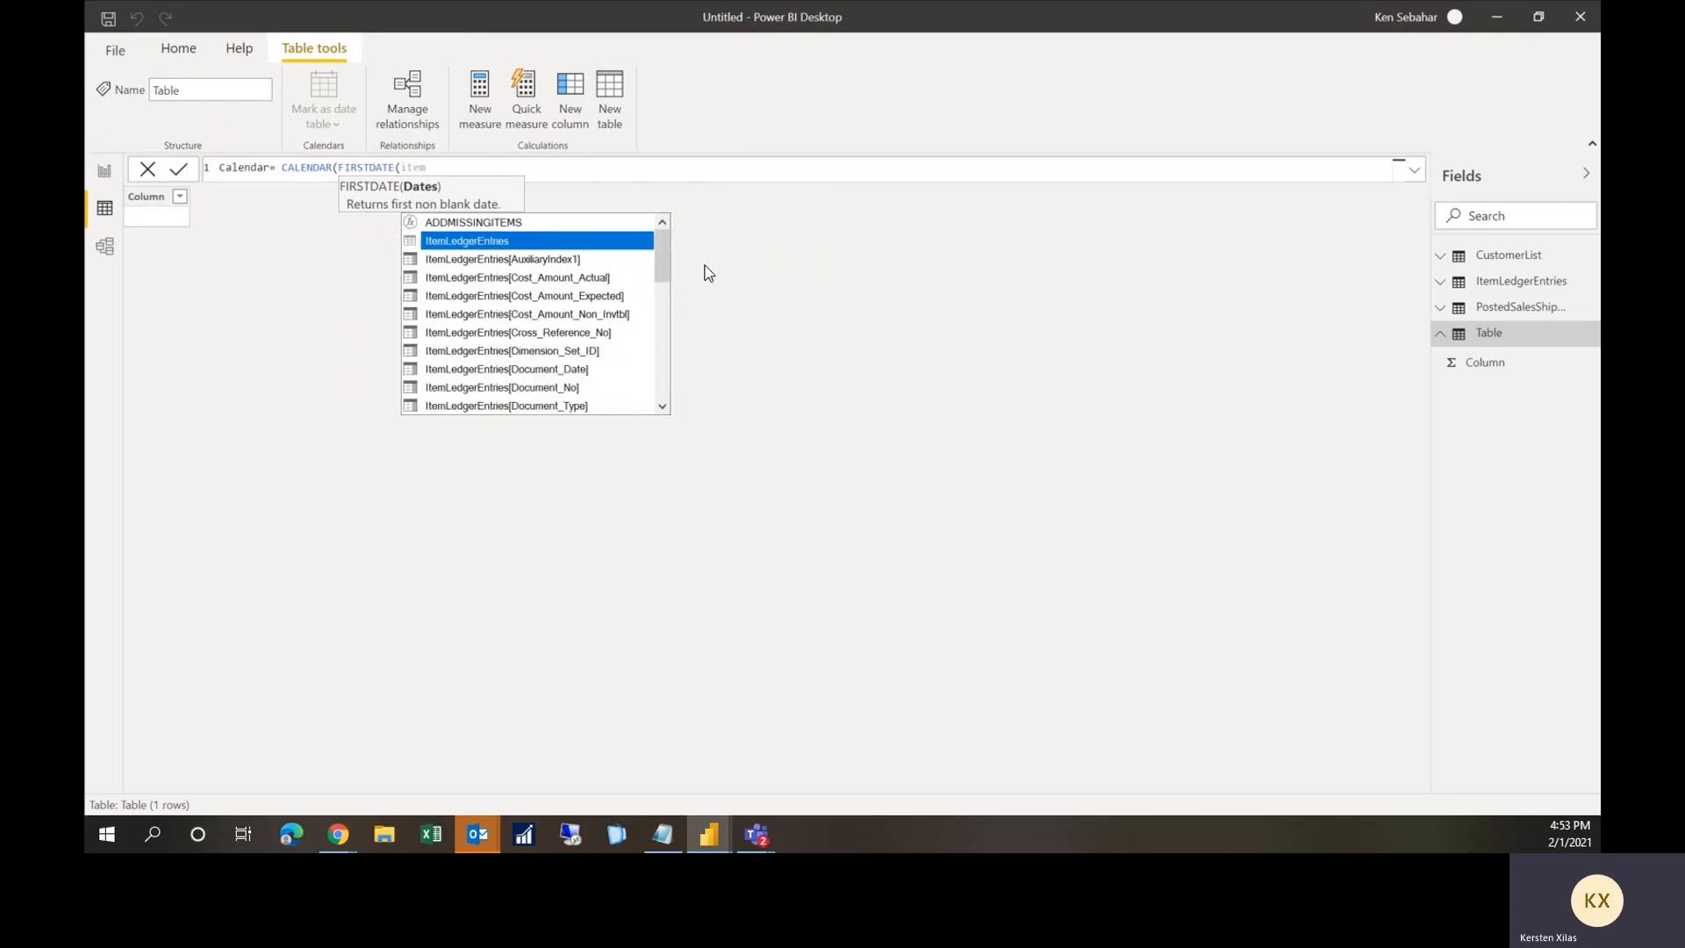
scroll(602, 323, "down", 7)
scroll(602, 323, "down", 5)
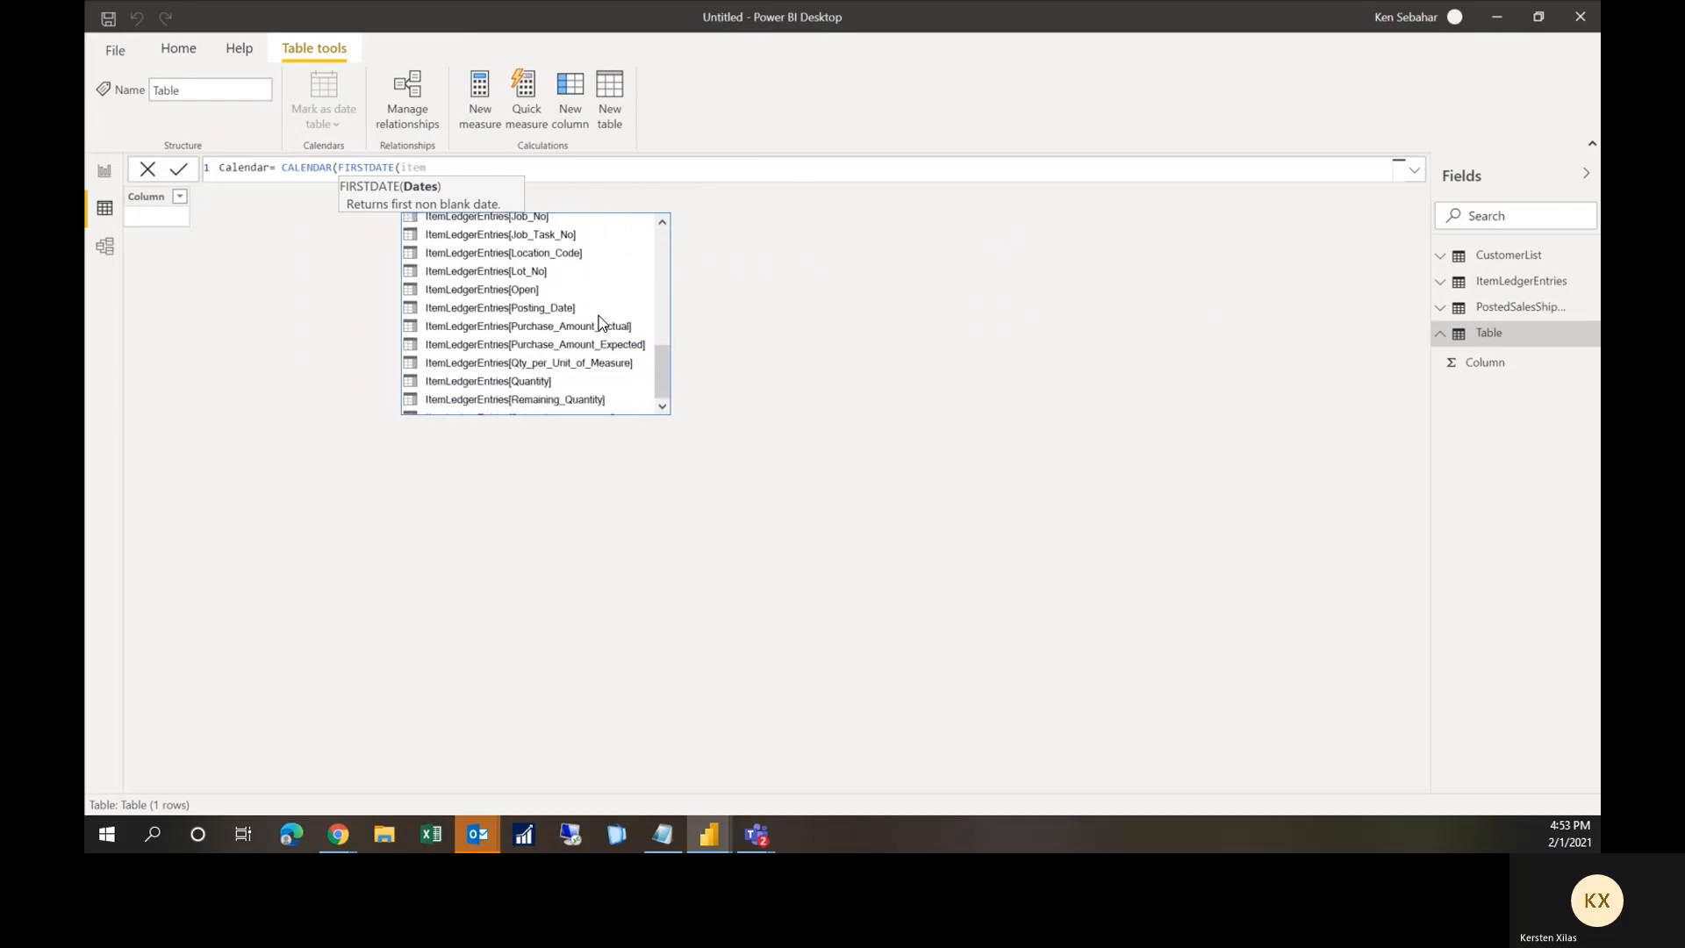
double_click(553, 240)
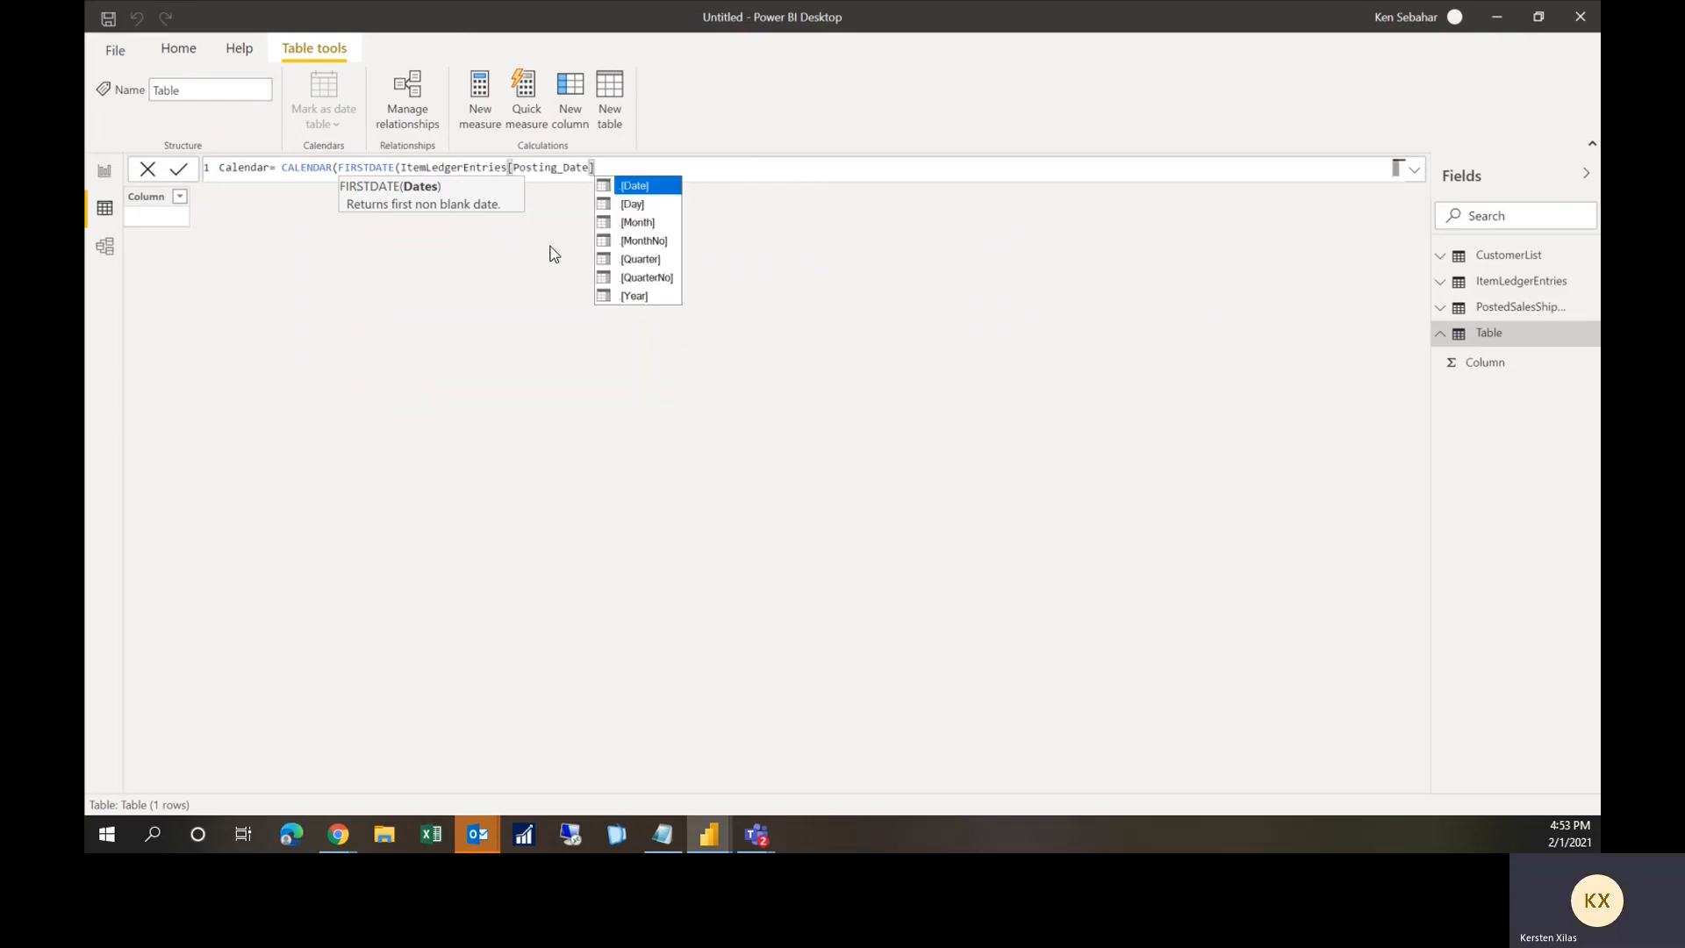
type(")")
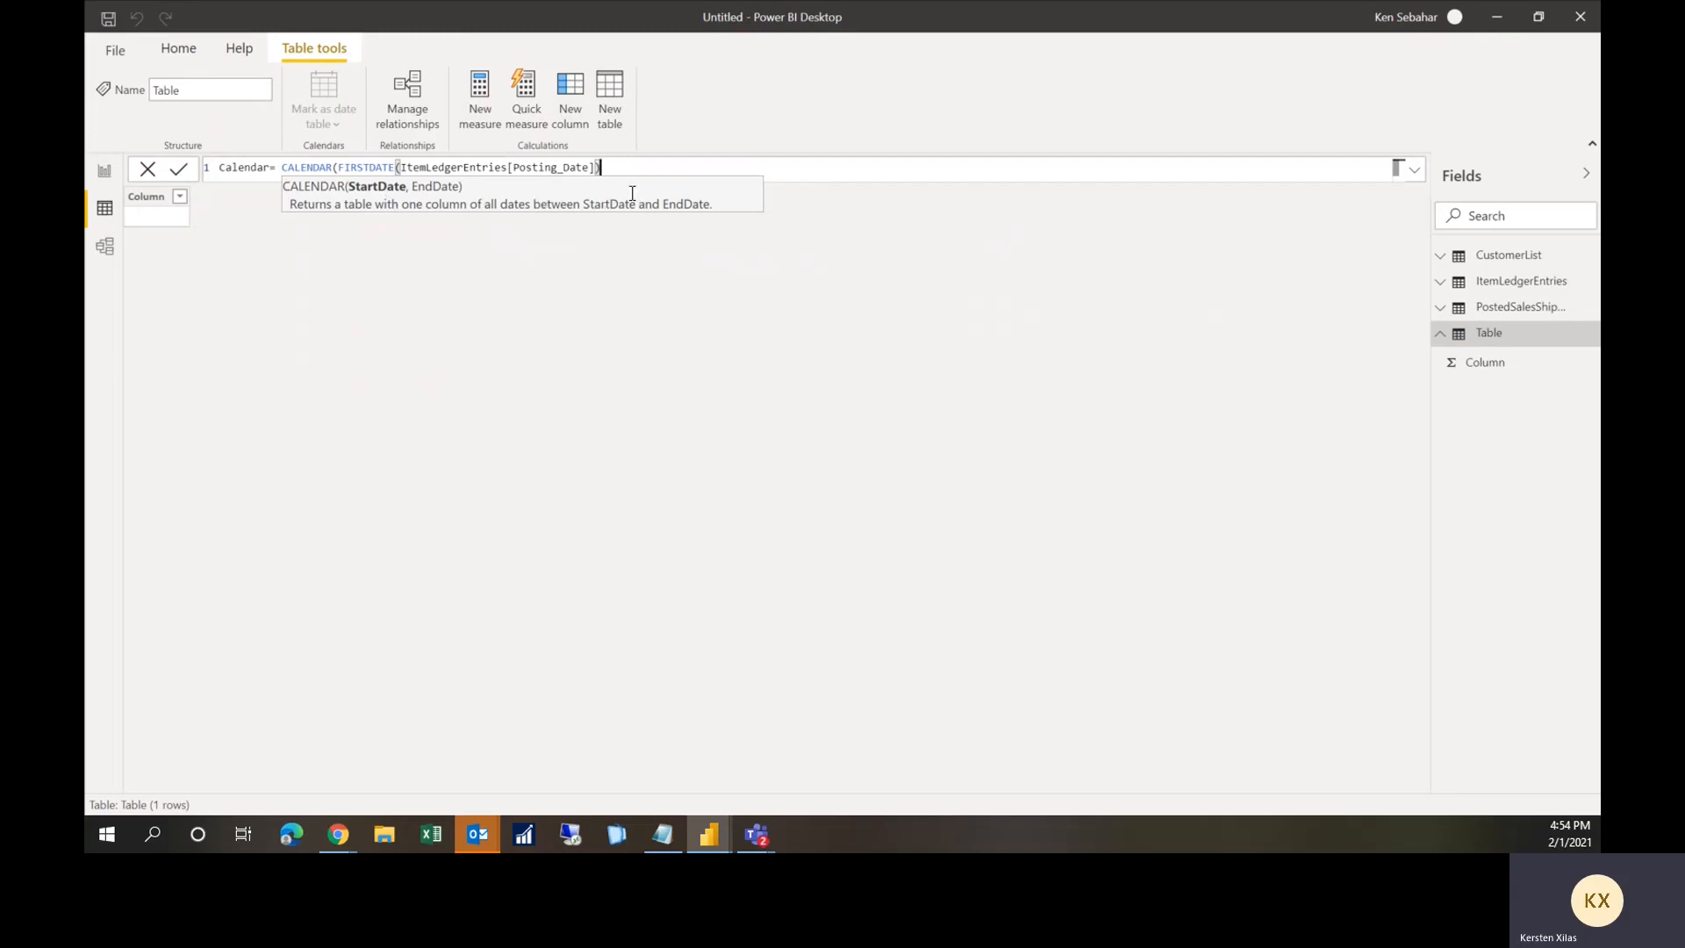
Step: Add LASTDATE(ItemLedgerEntries[Posting_Date]) as the end date of the CALENDAR formula and commit the calculated table
type(",las")
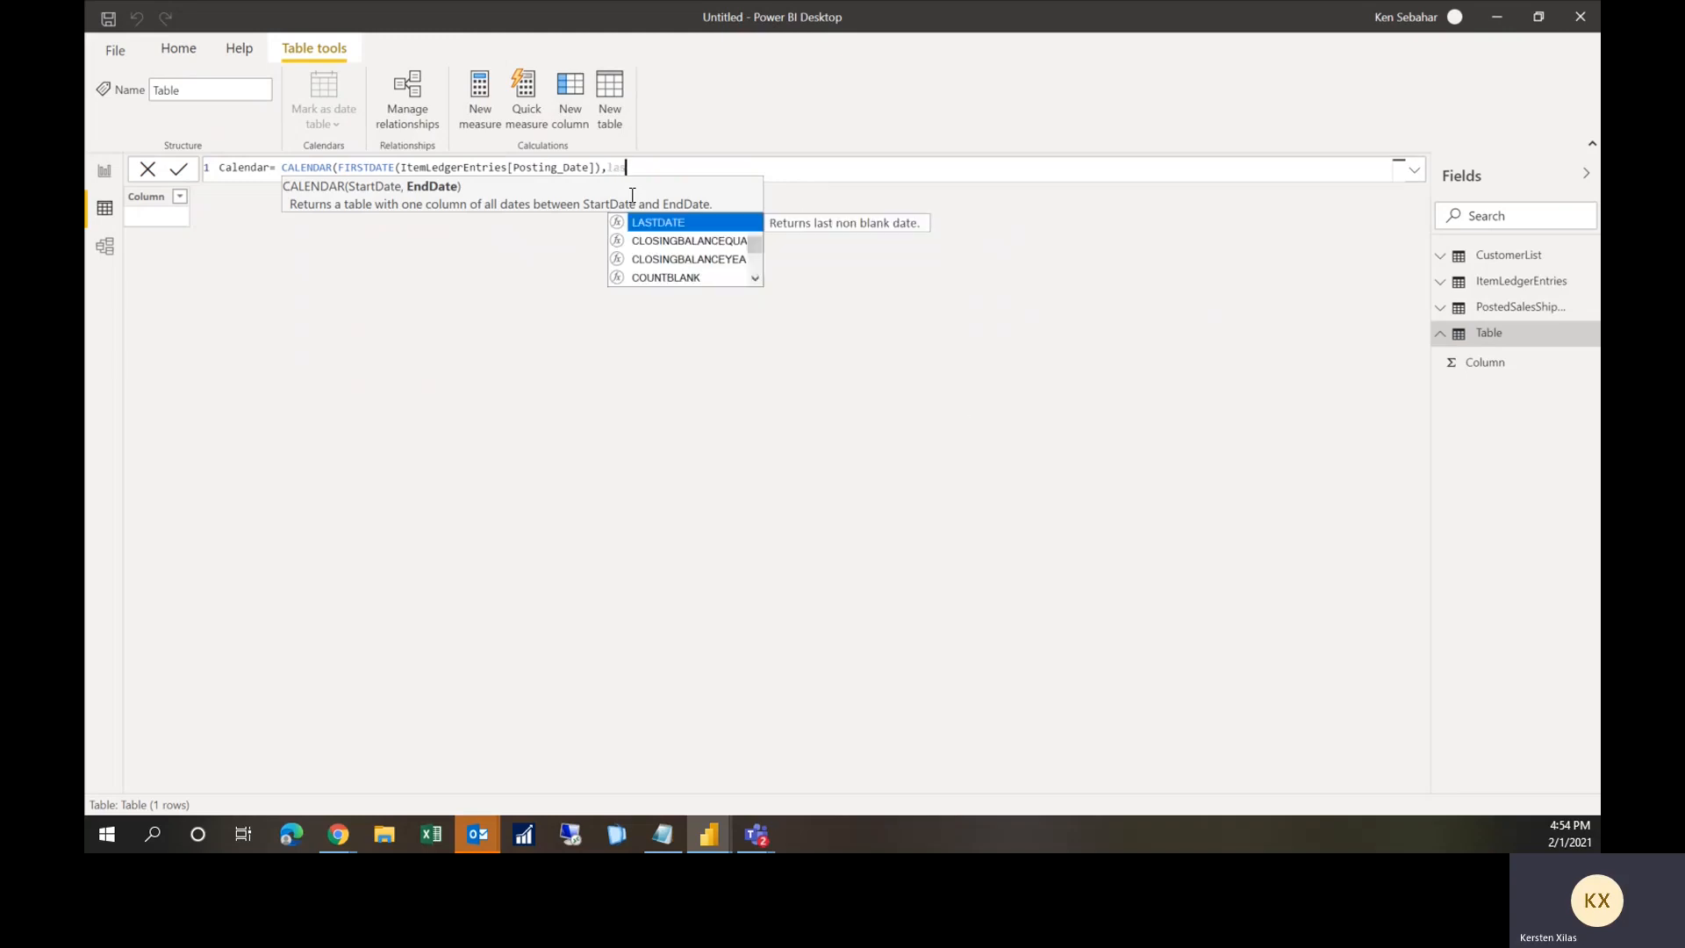
left_click(708, 225)
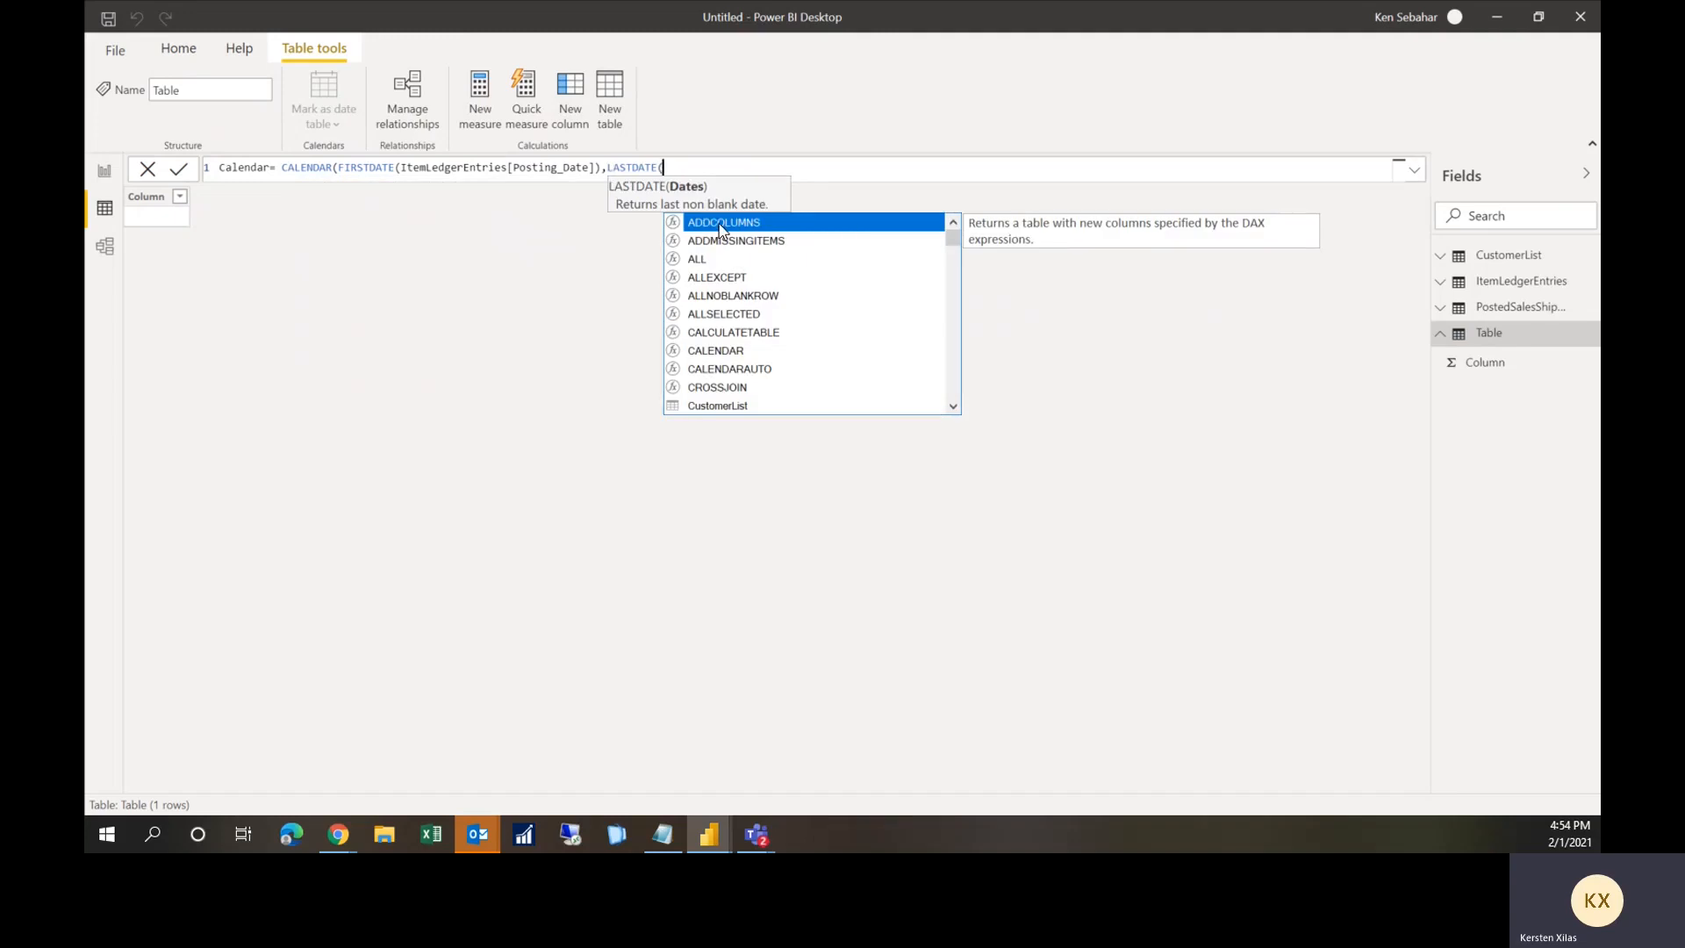
type("posting")
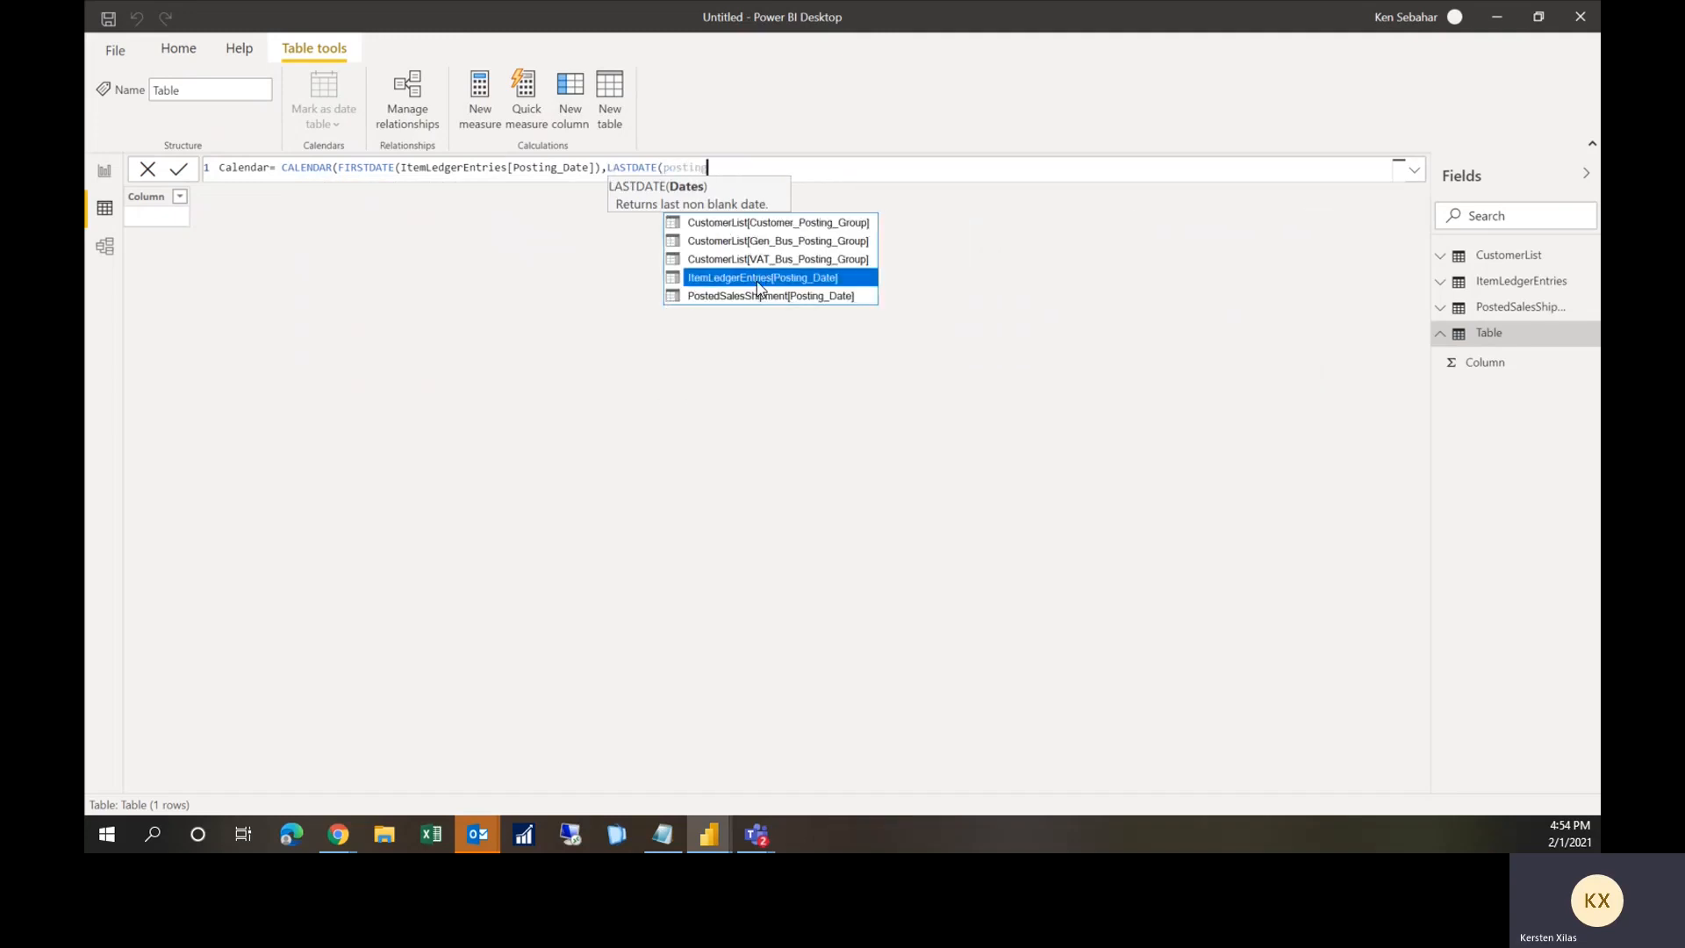
left_click(757, 279)
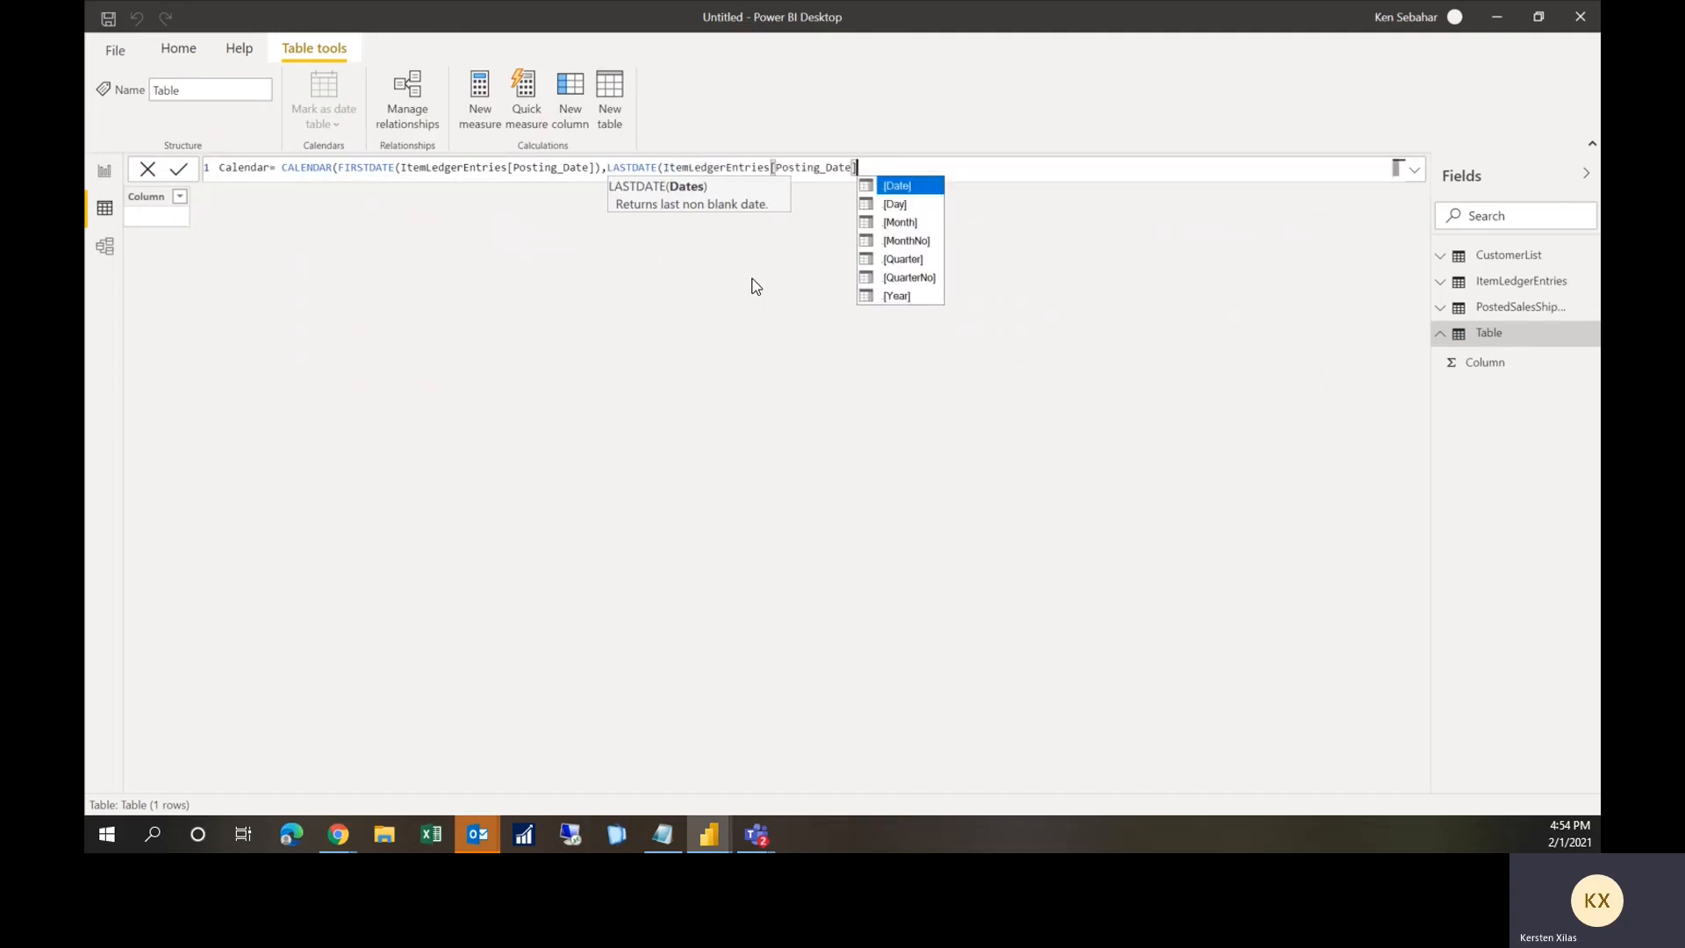
type("))")
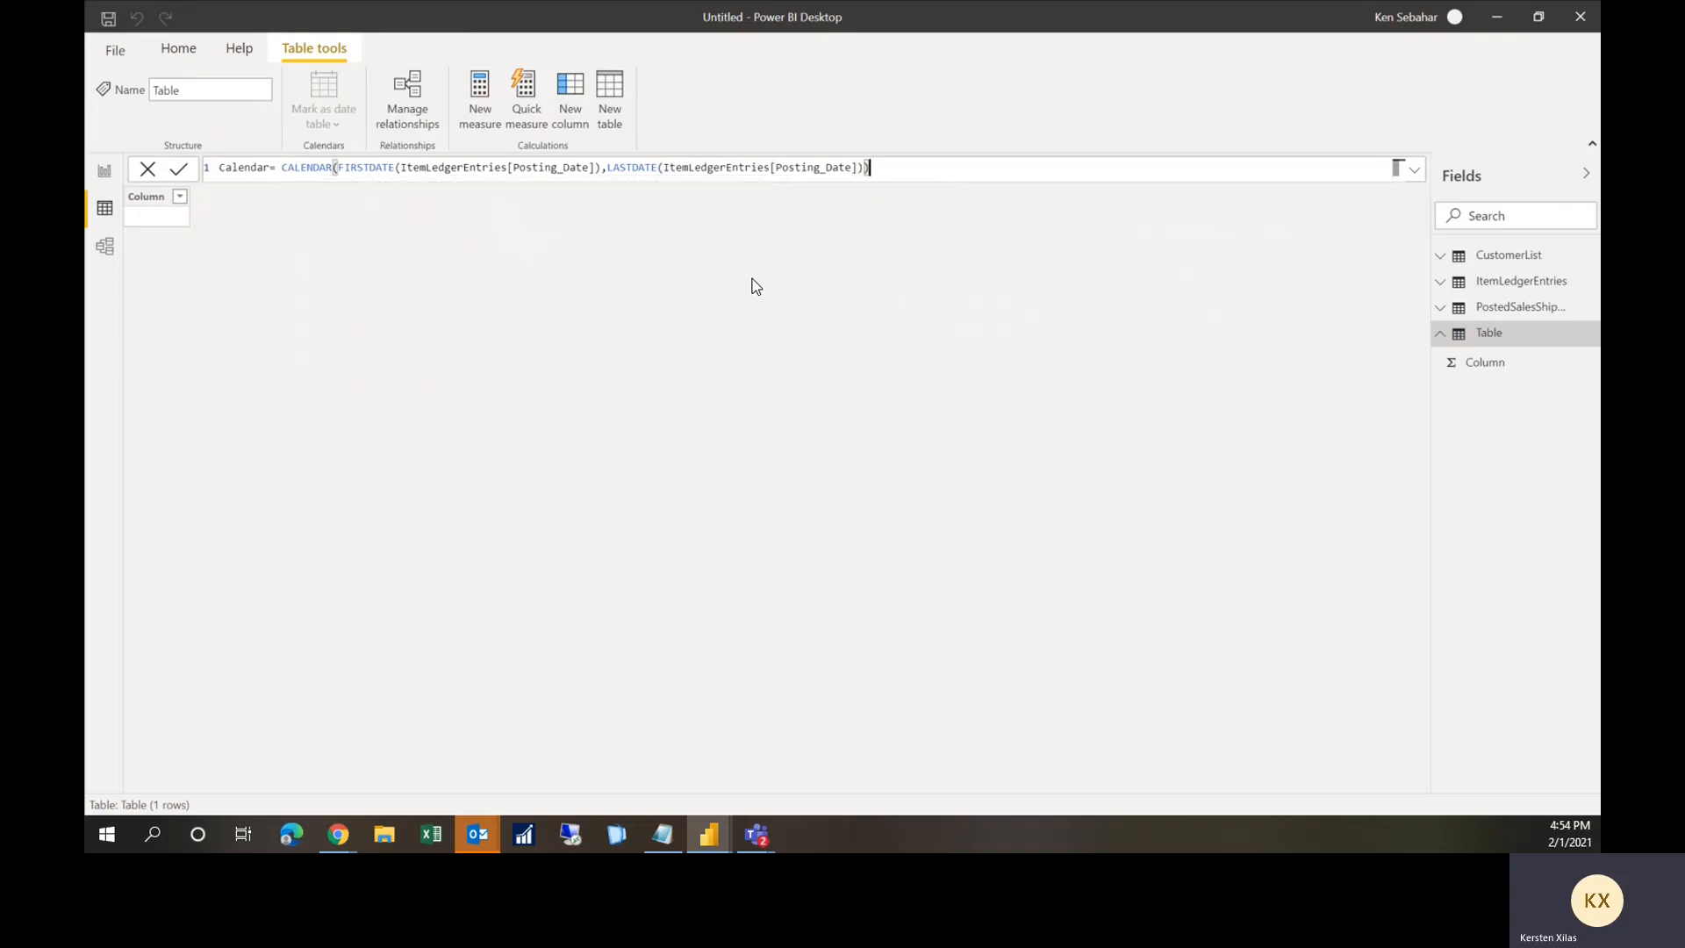
key("Return")
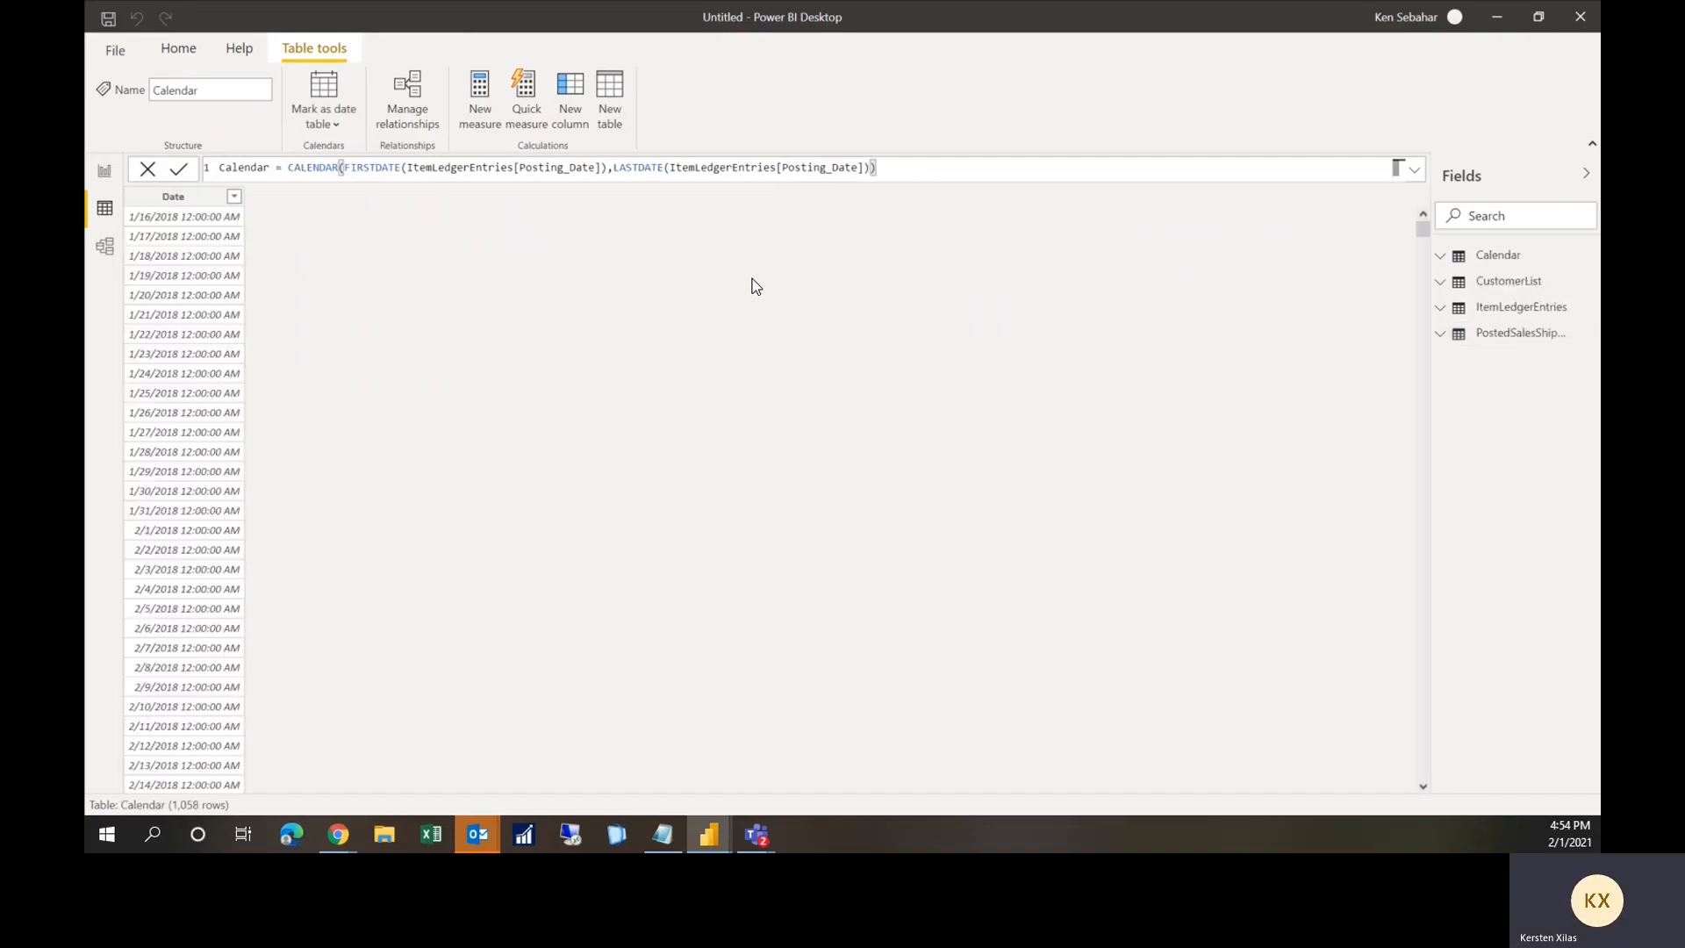
Step: Format the Calendar table's Date column as 03/14/2001 (mm/dd/yyyy)
left_click(160, 200)
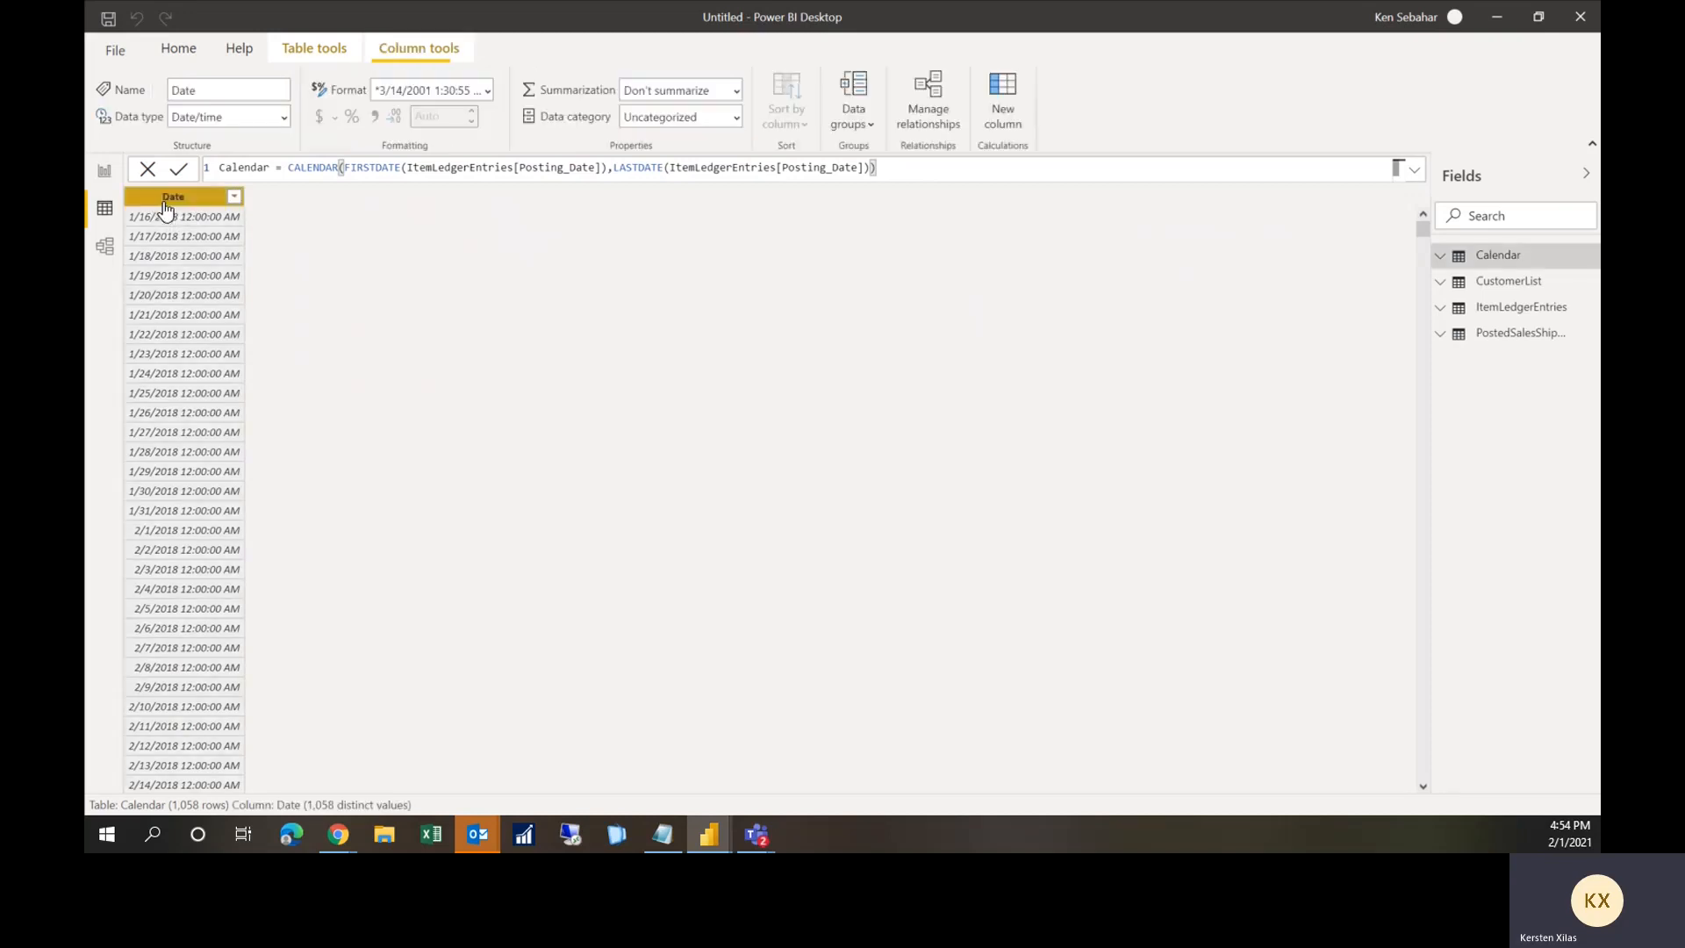
left_click(486, 90)
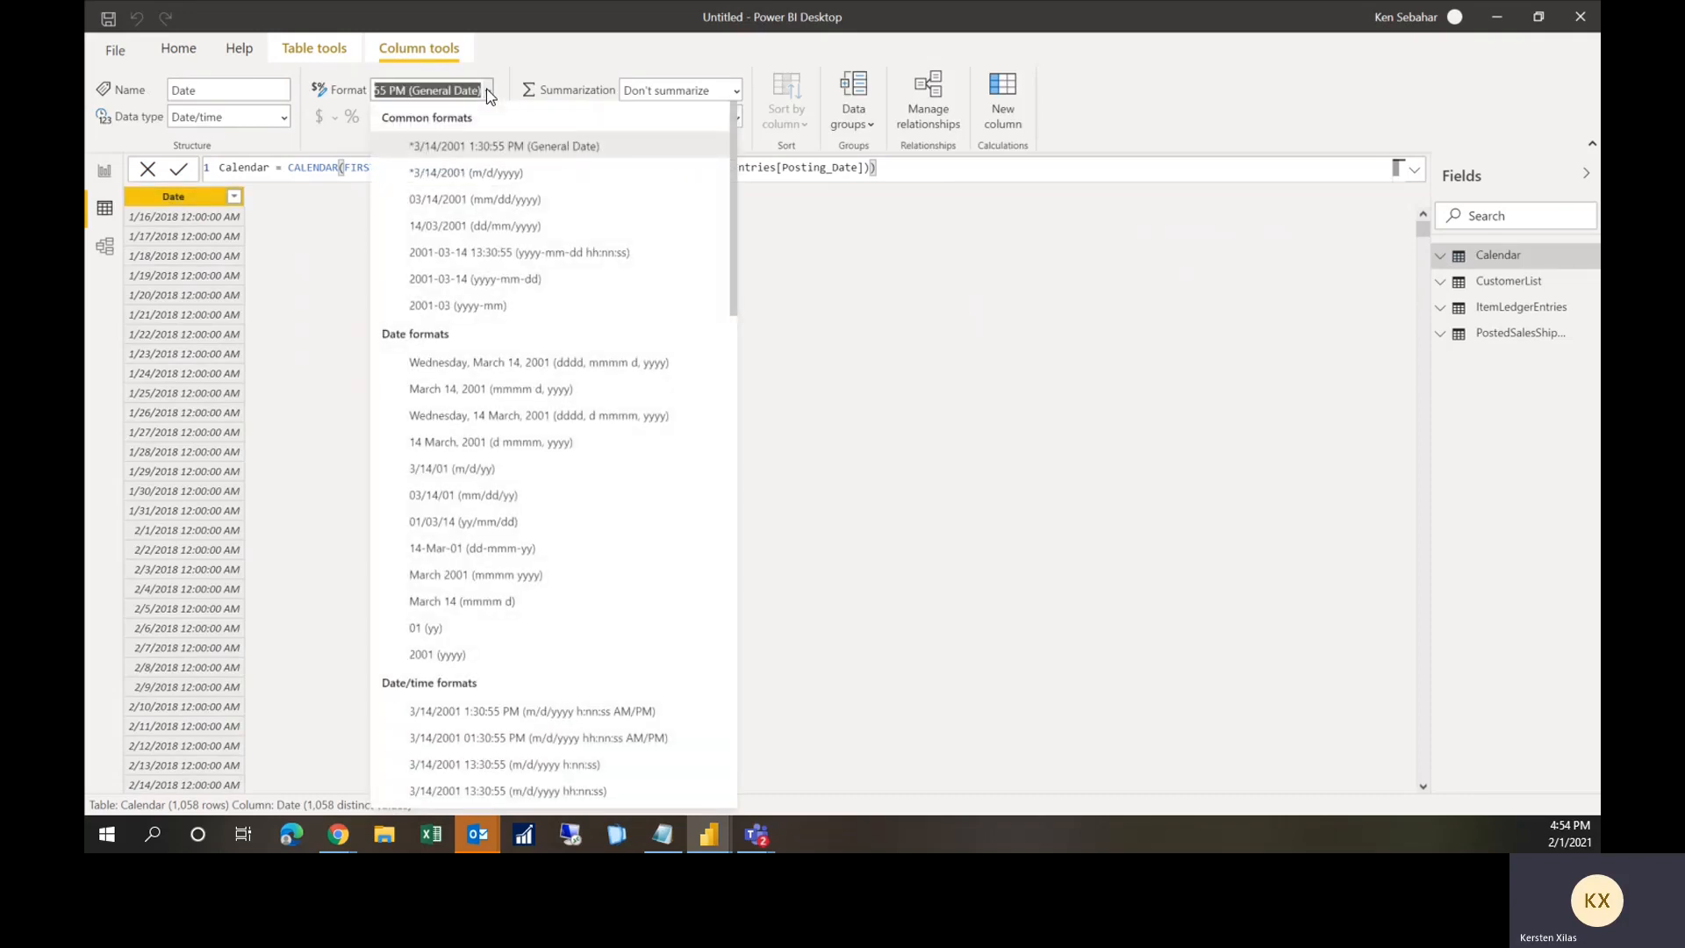
left_click(477, 207)
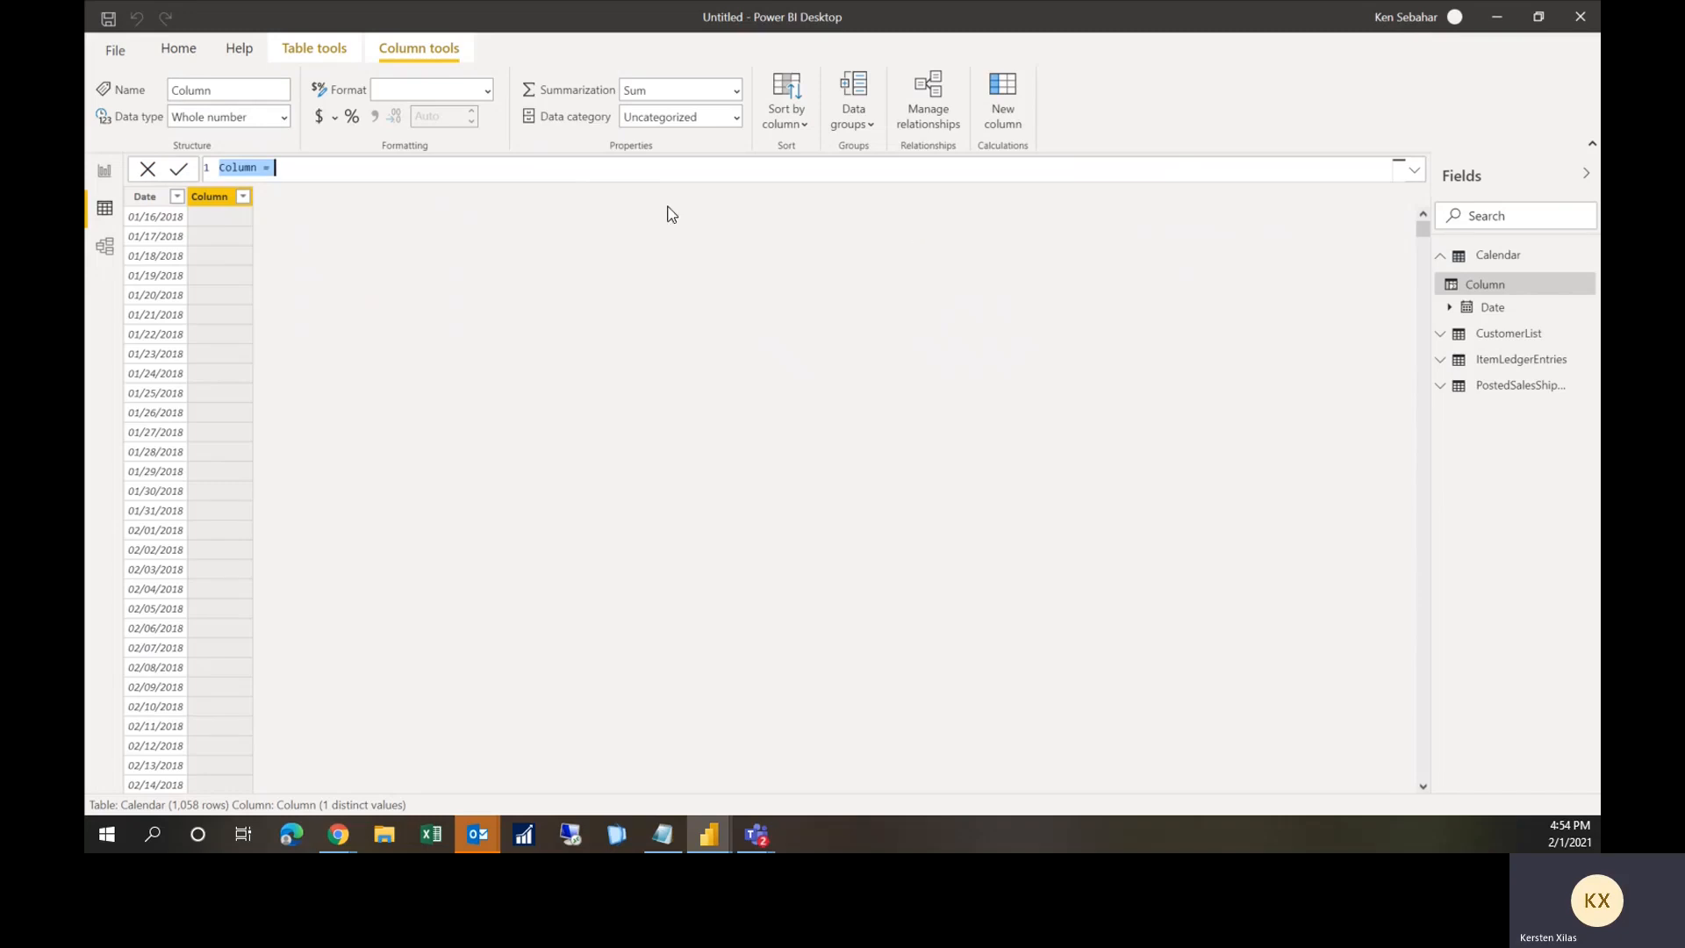
Step: Add a calculated column to the Calendar table with the formula Month No.= MONTH('Calendar'[Date])
type("Month No.= Month")
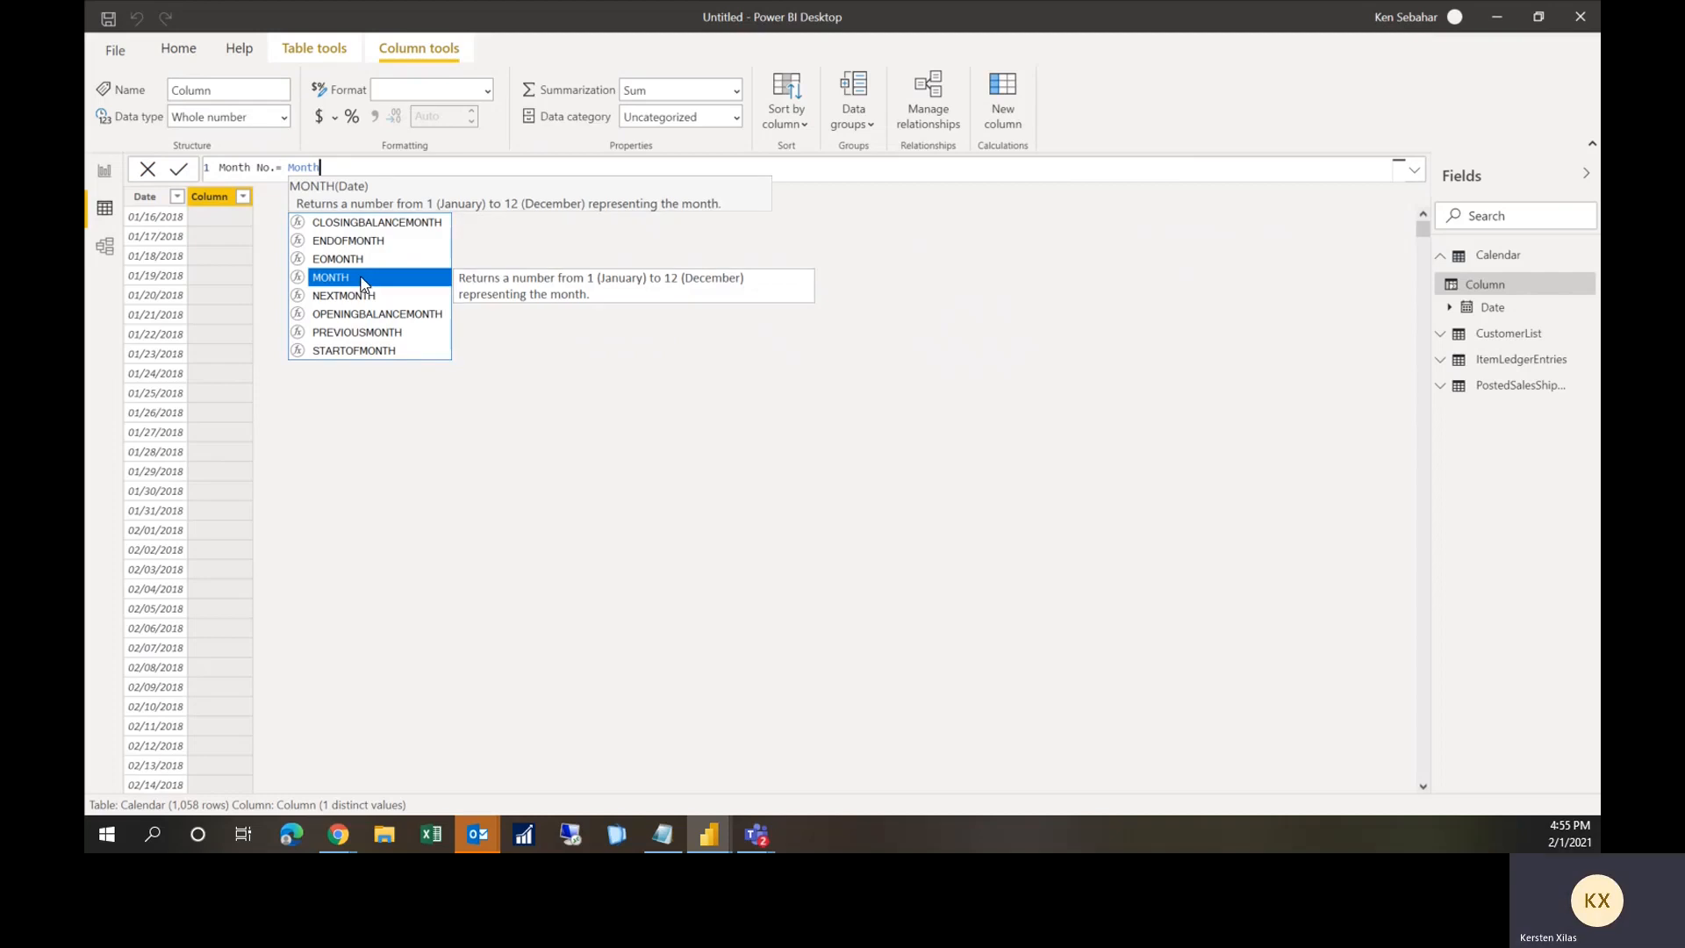
left_click(359, 277)
type("calendar")
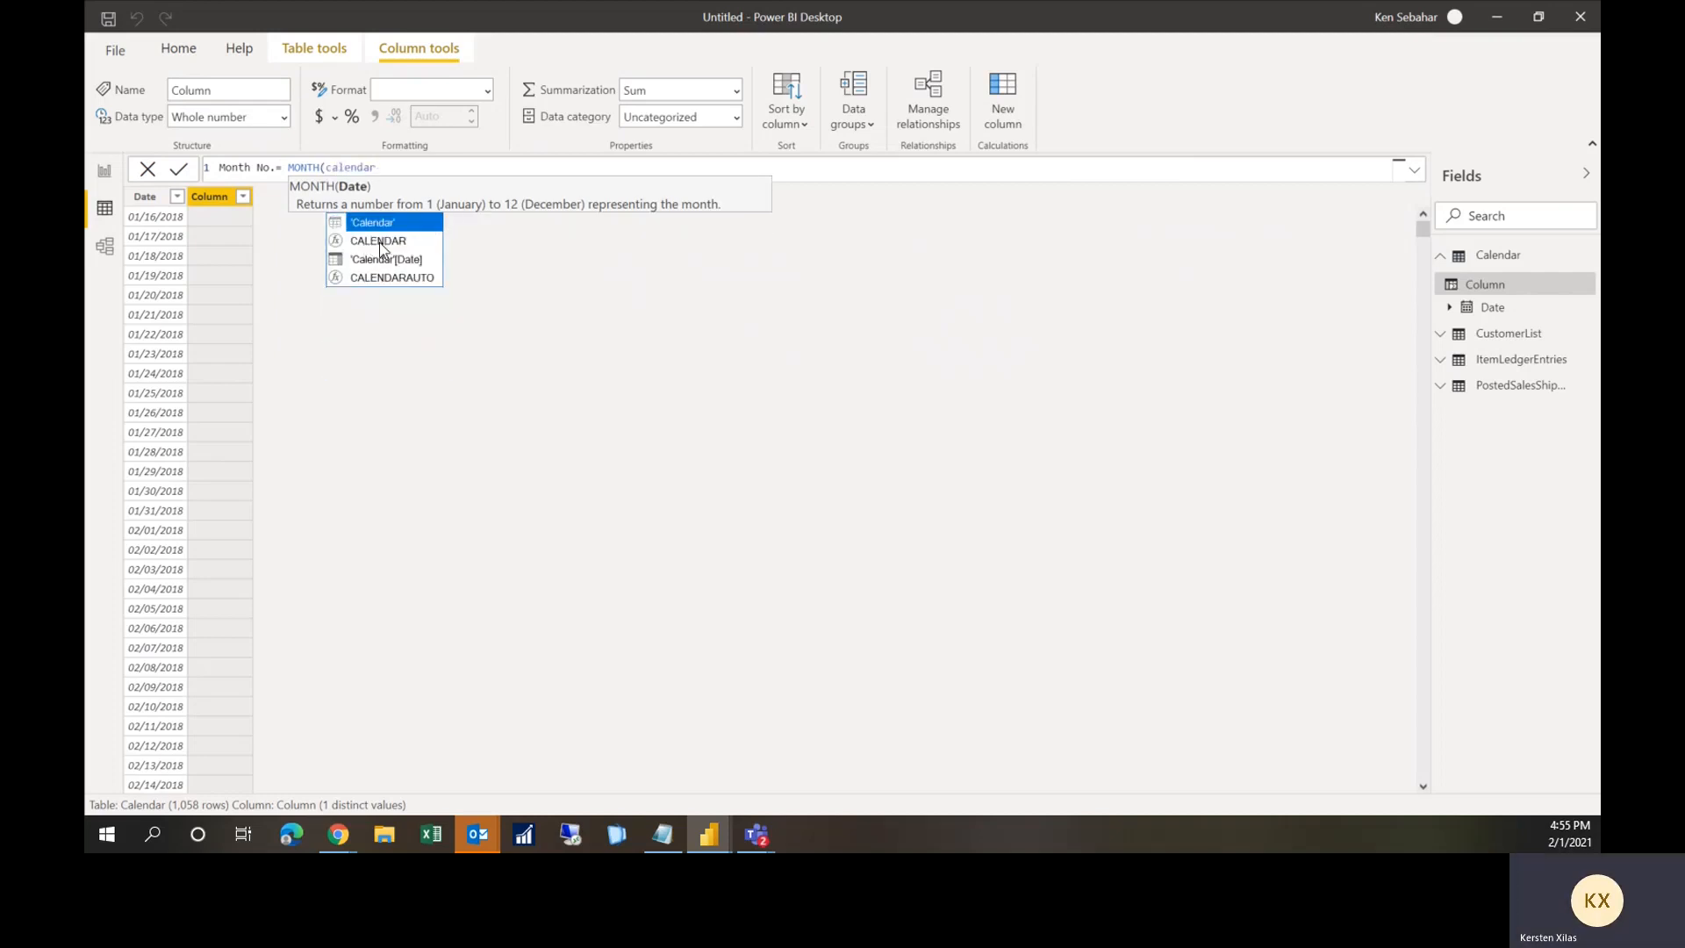
left_click(377, 259)
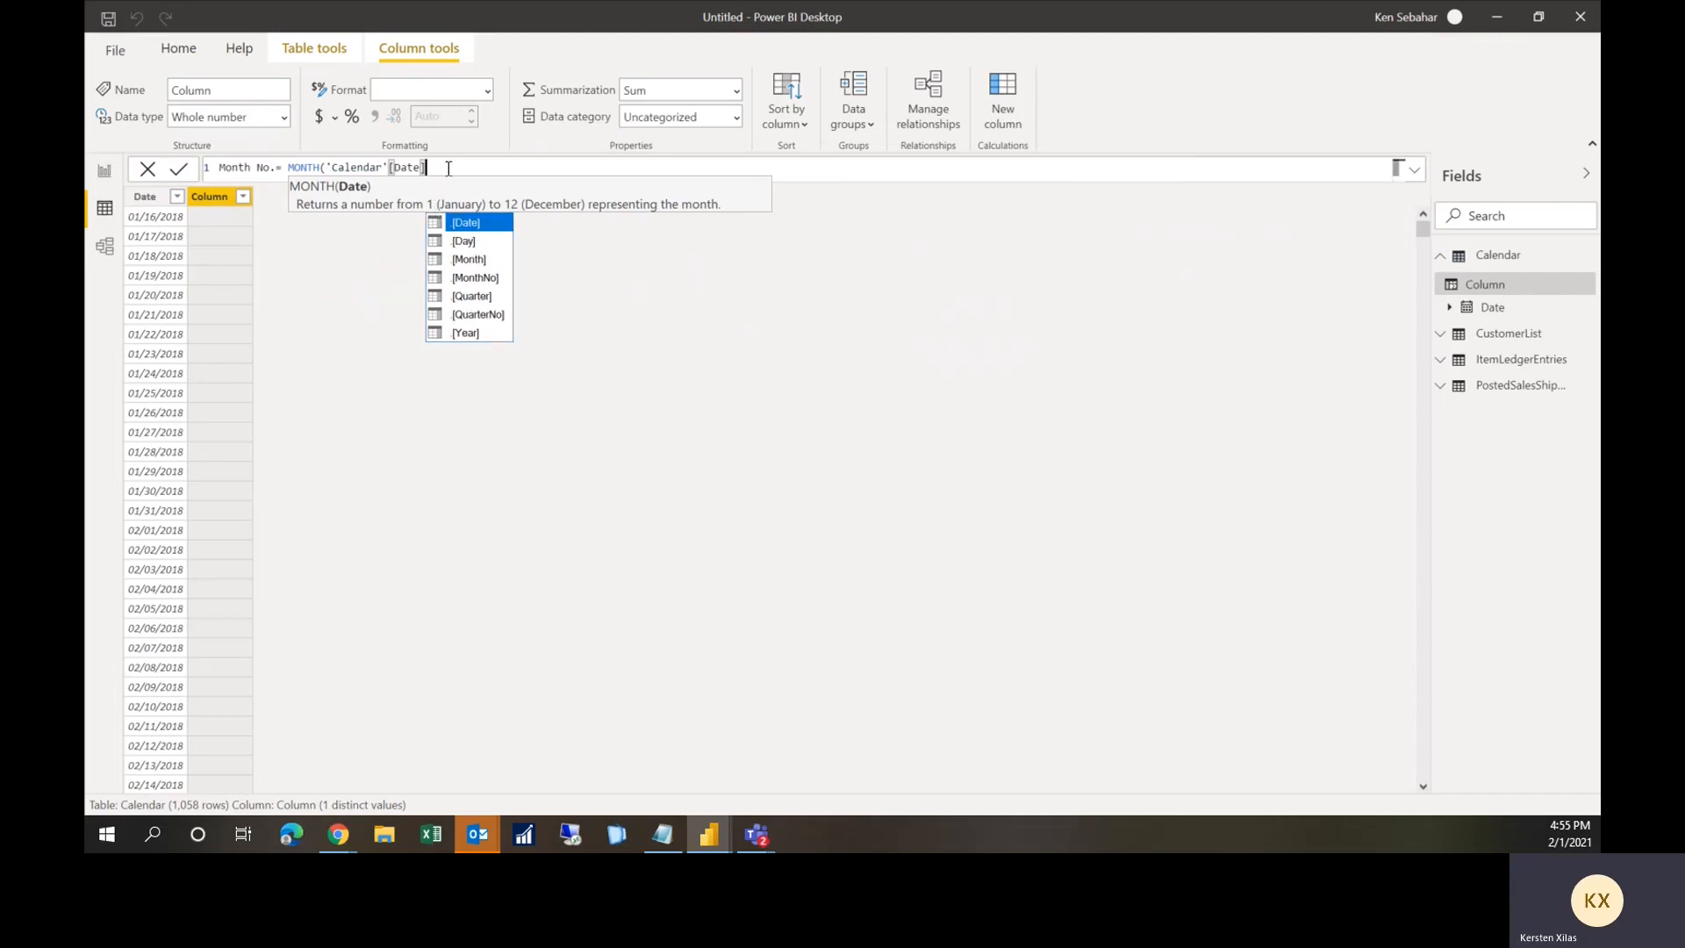
type(")")
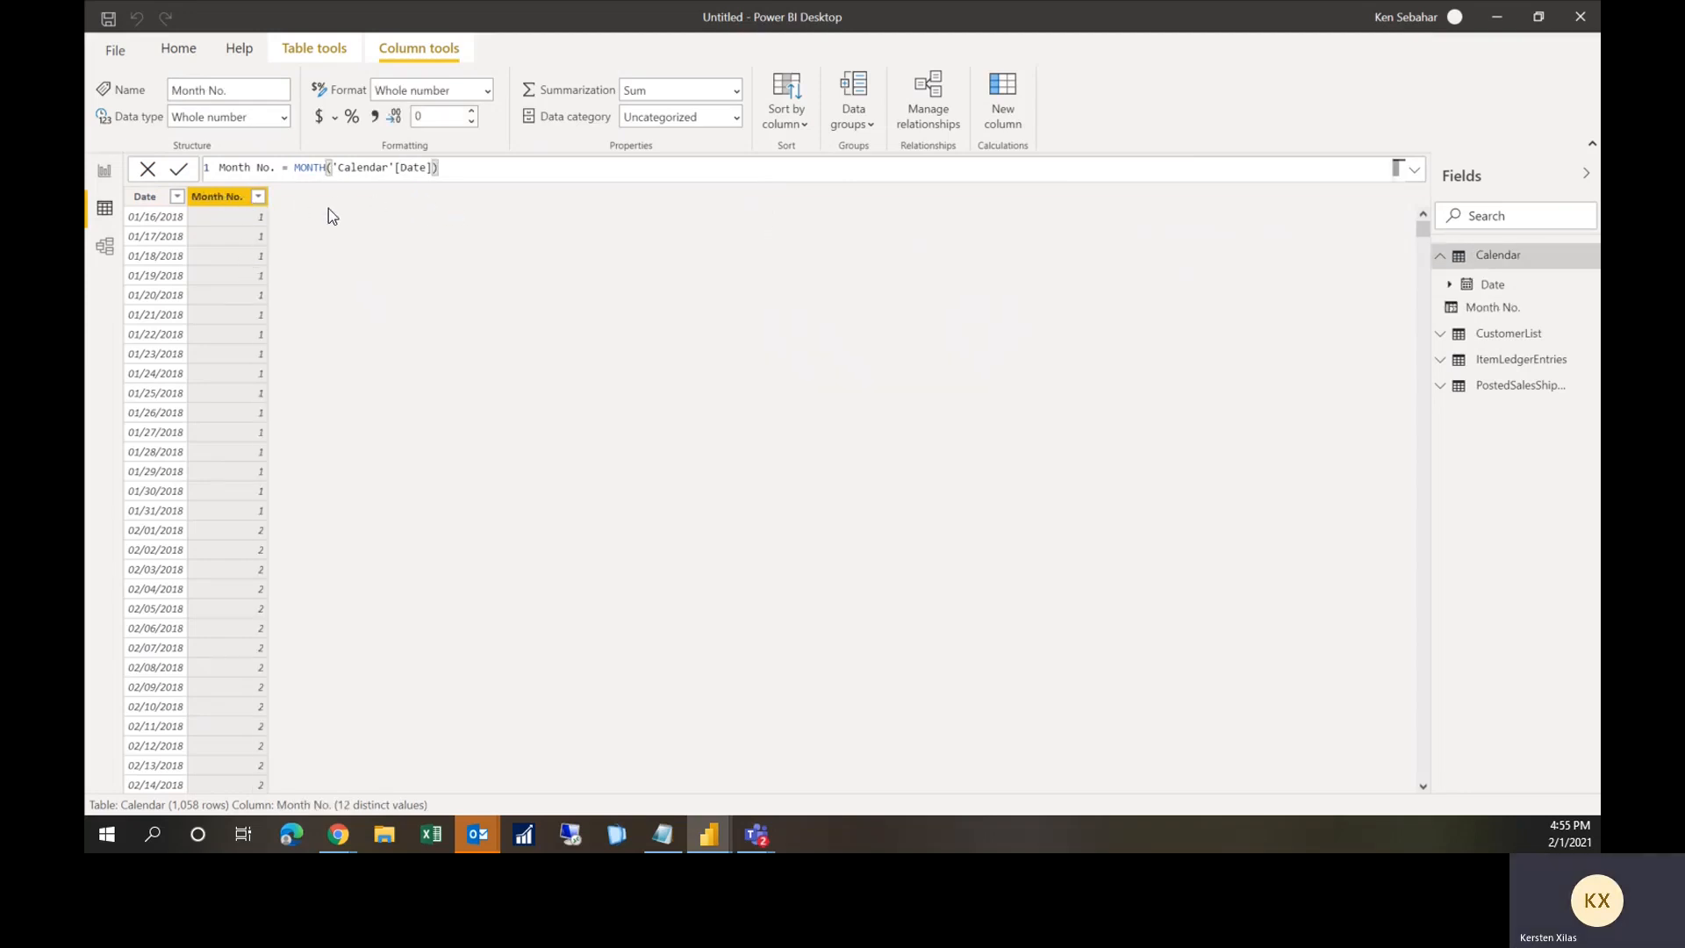
Step: Add a calculated column to the Calendar table with the formula Year = YEAR('Calendar'[Date])
left_click(1009, 101)
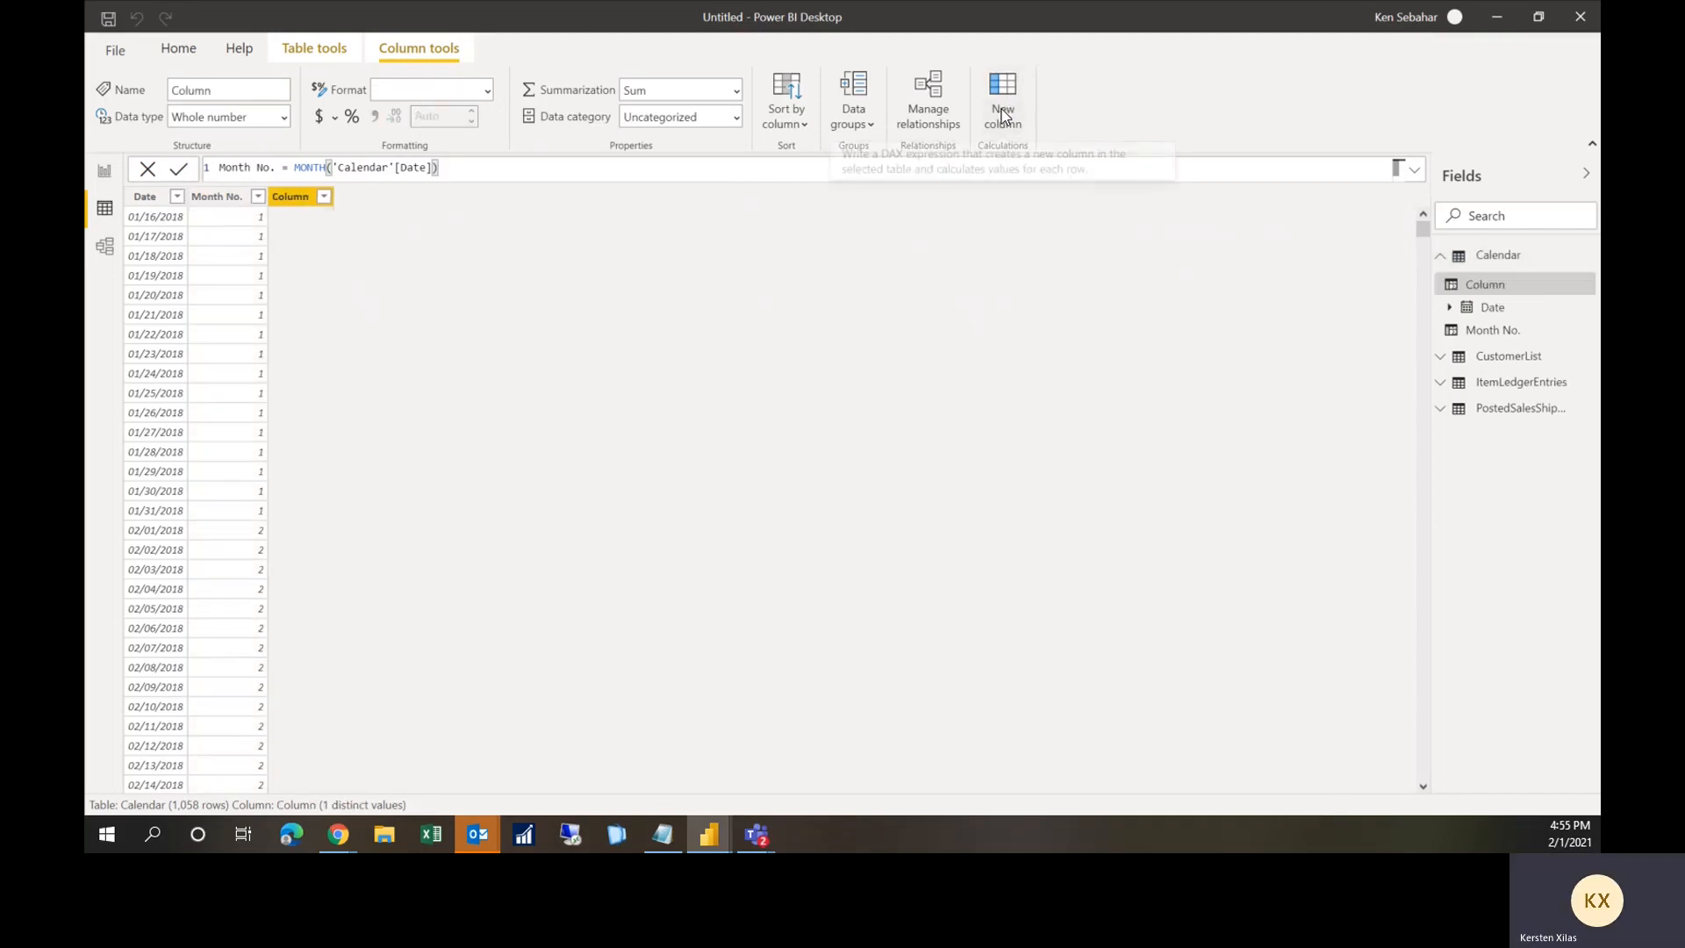
type("Year")
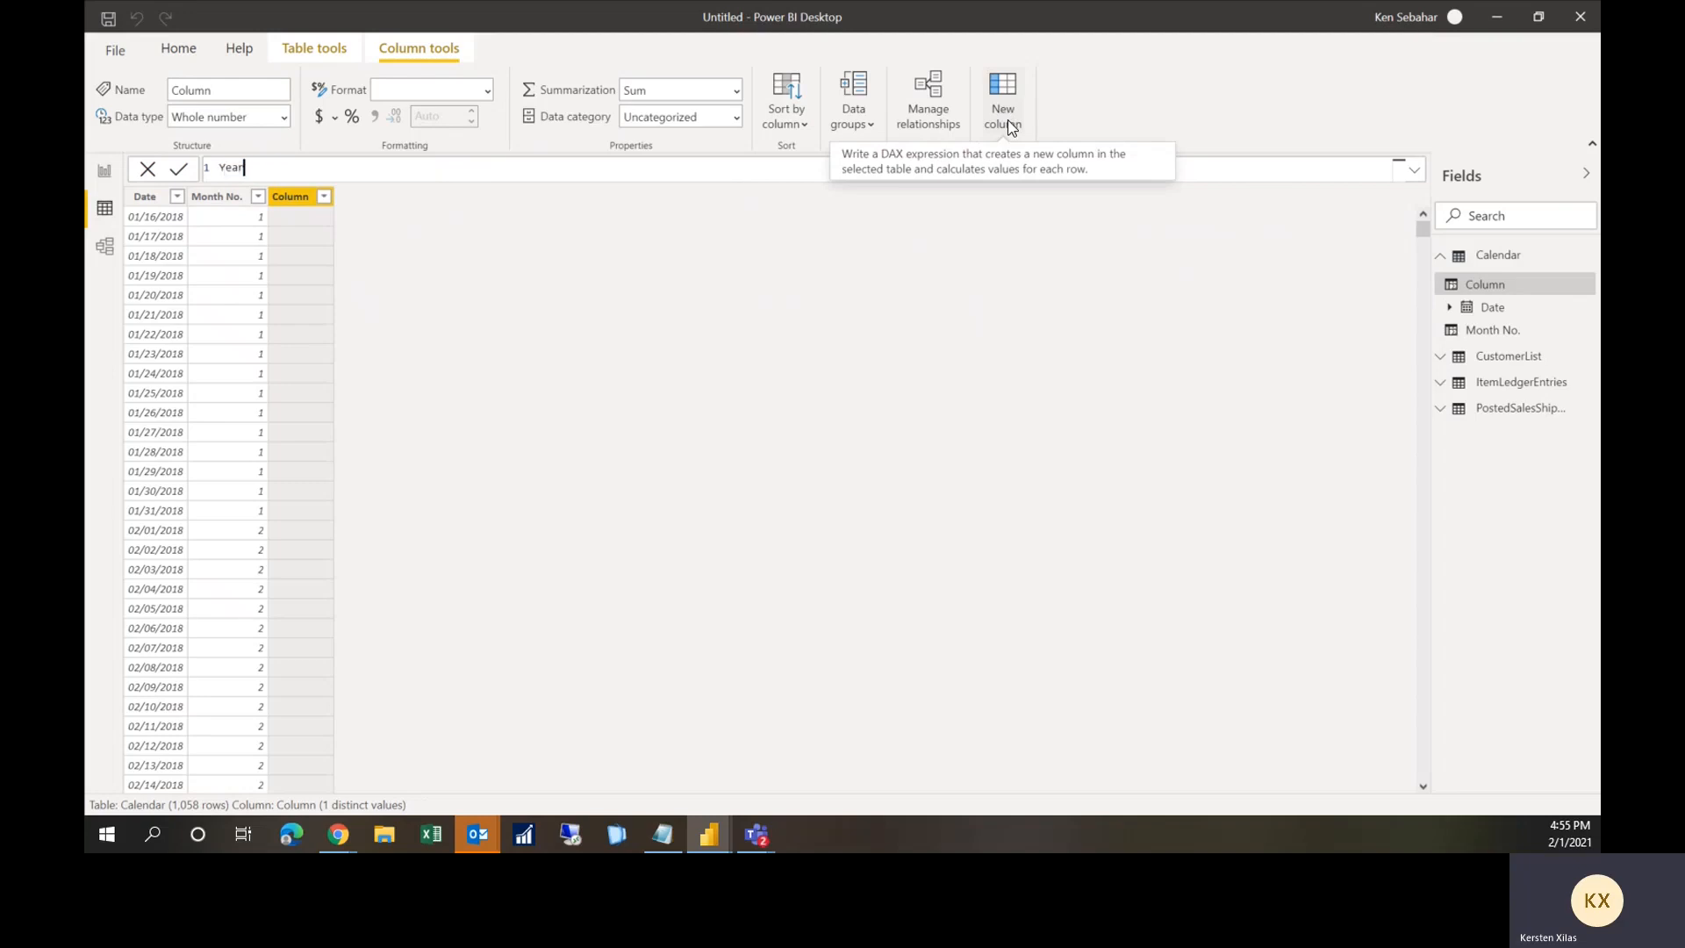
type(" = Year")
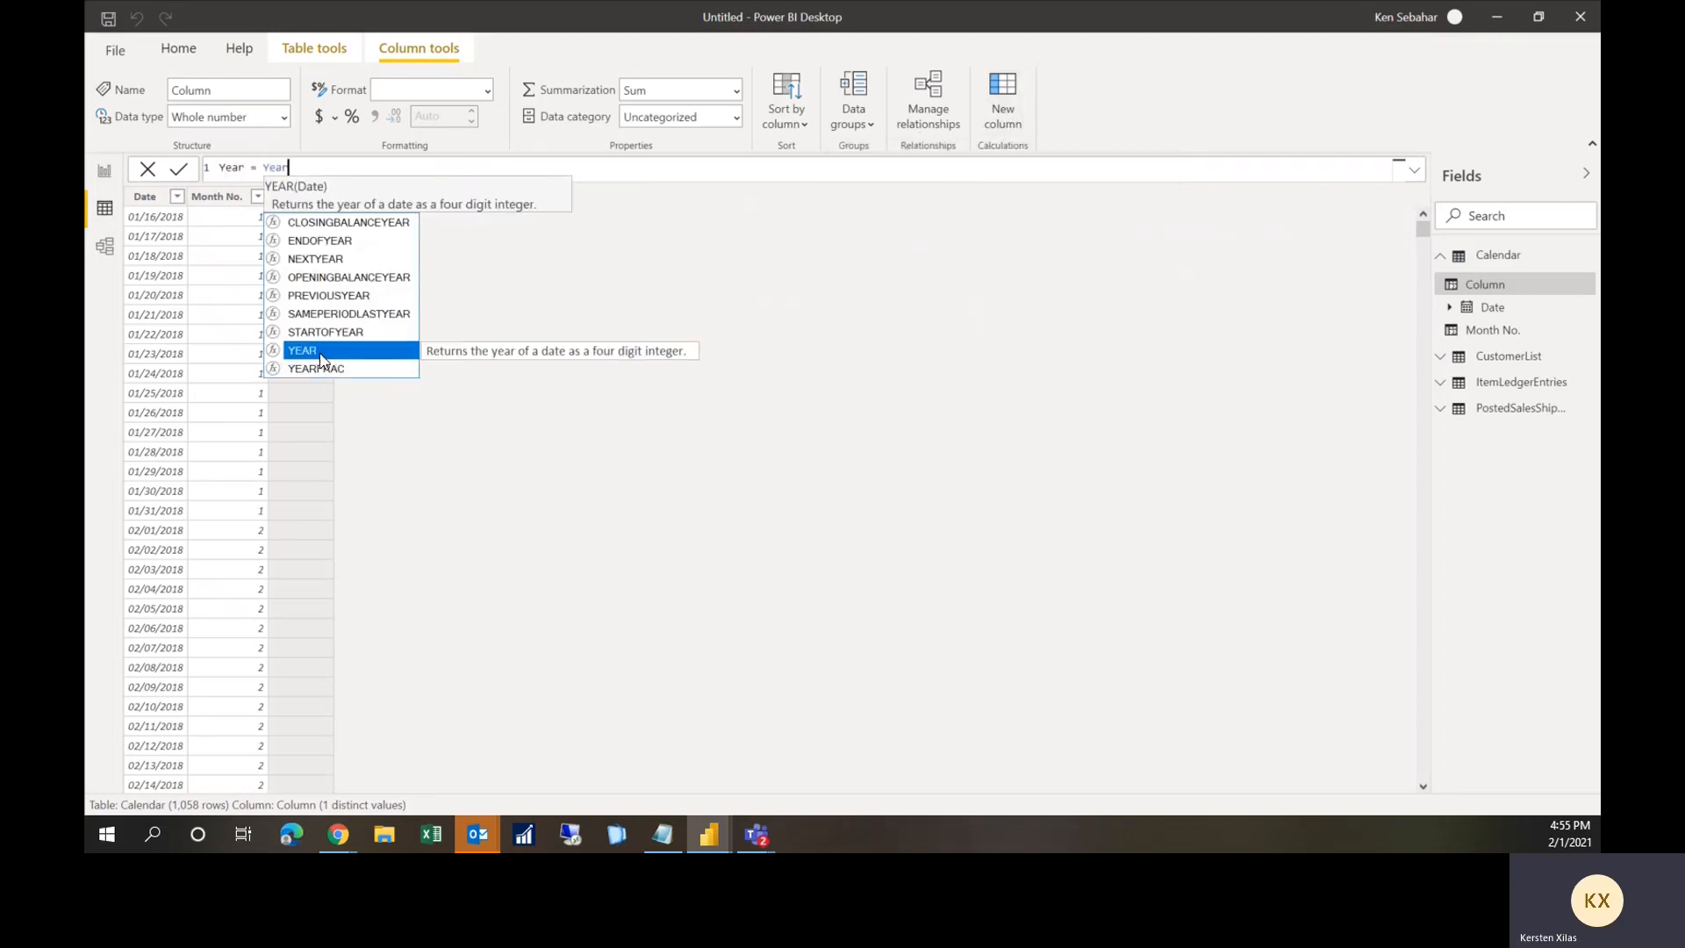
left_click(318, 348)
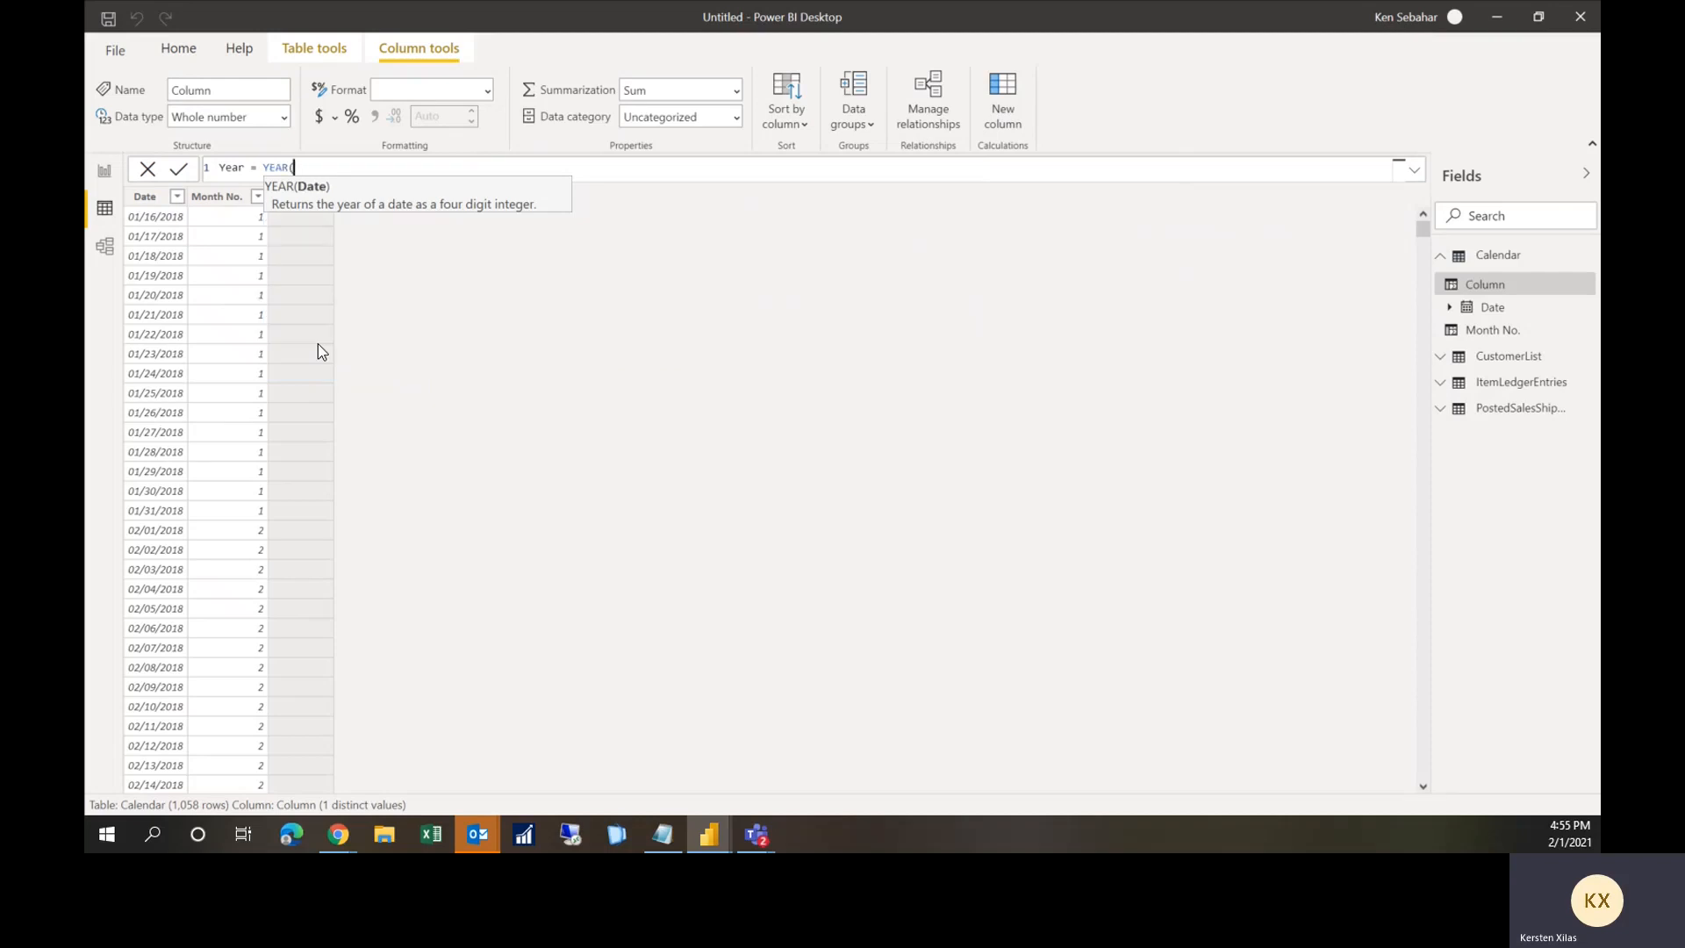
type("calendar")
left_click(391, 259)
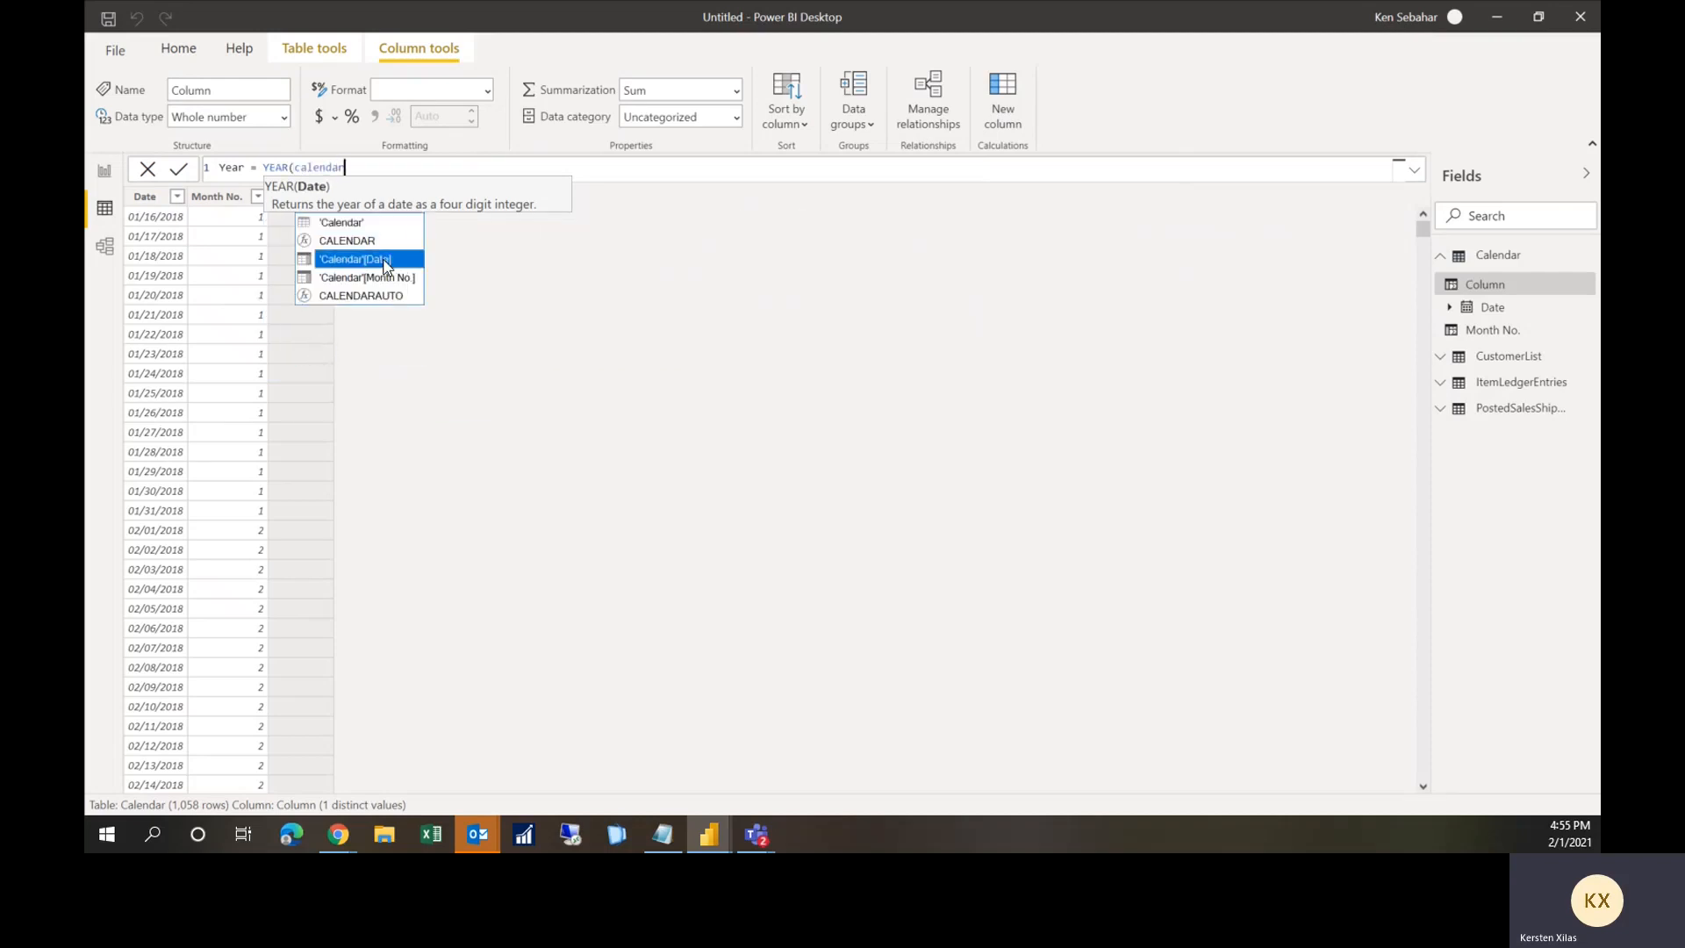
type(")")
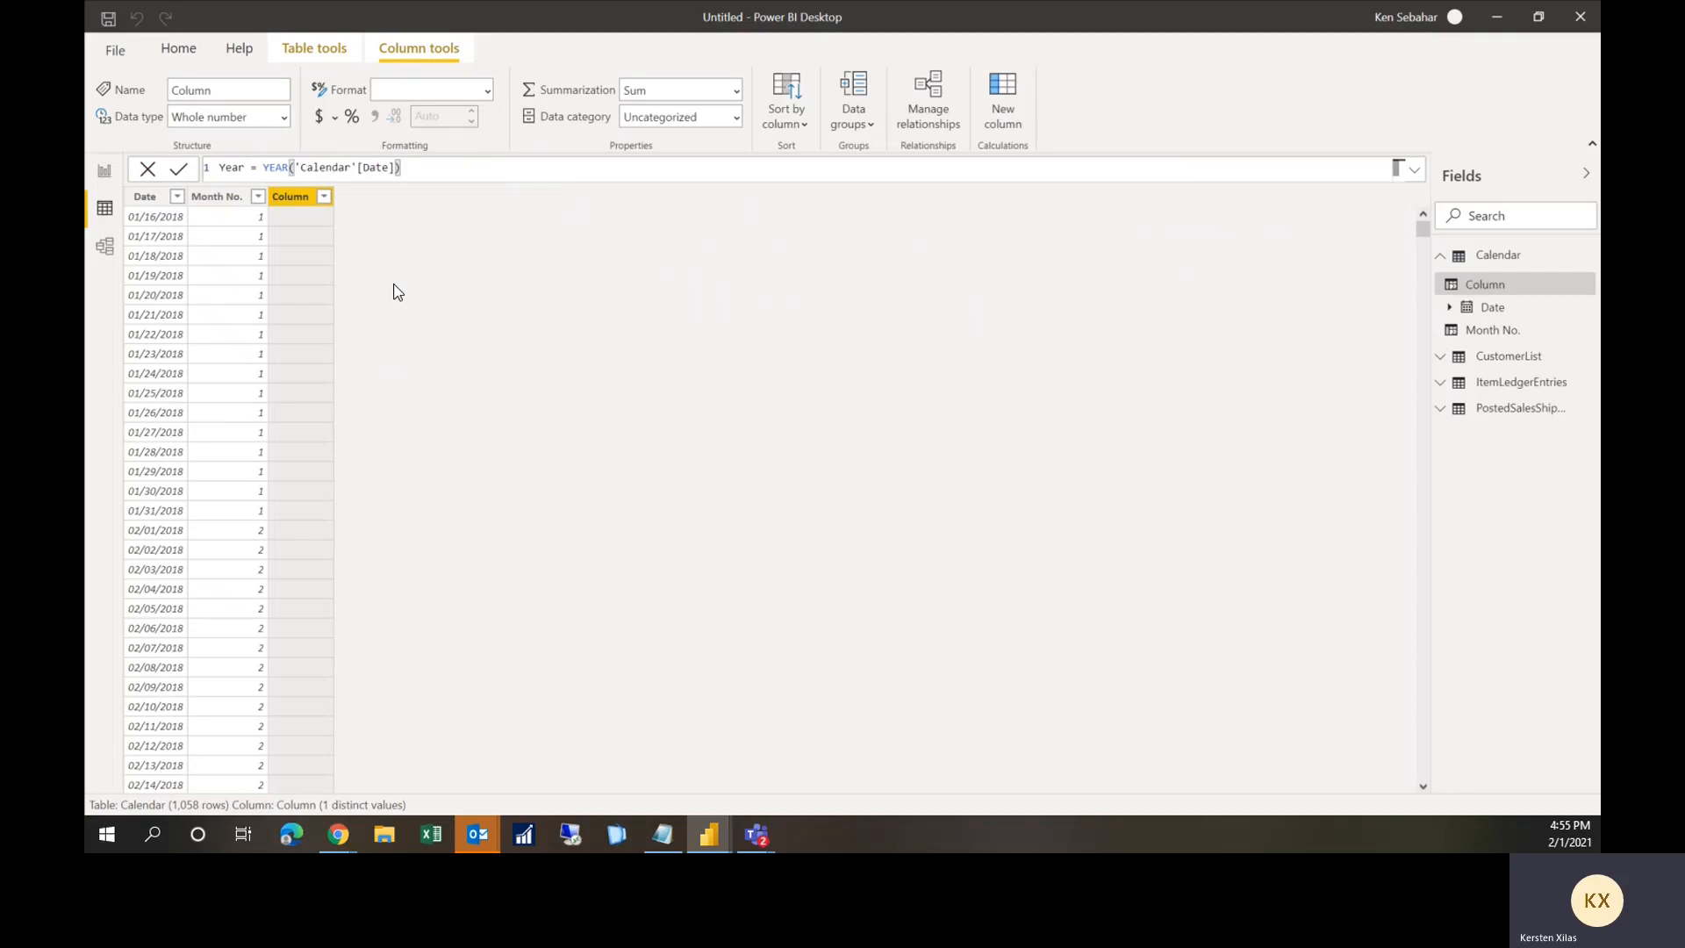
key("Return")
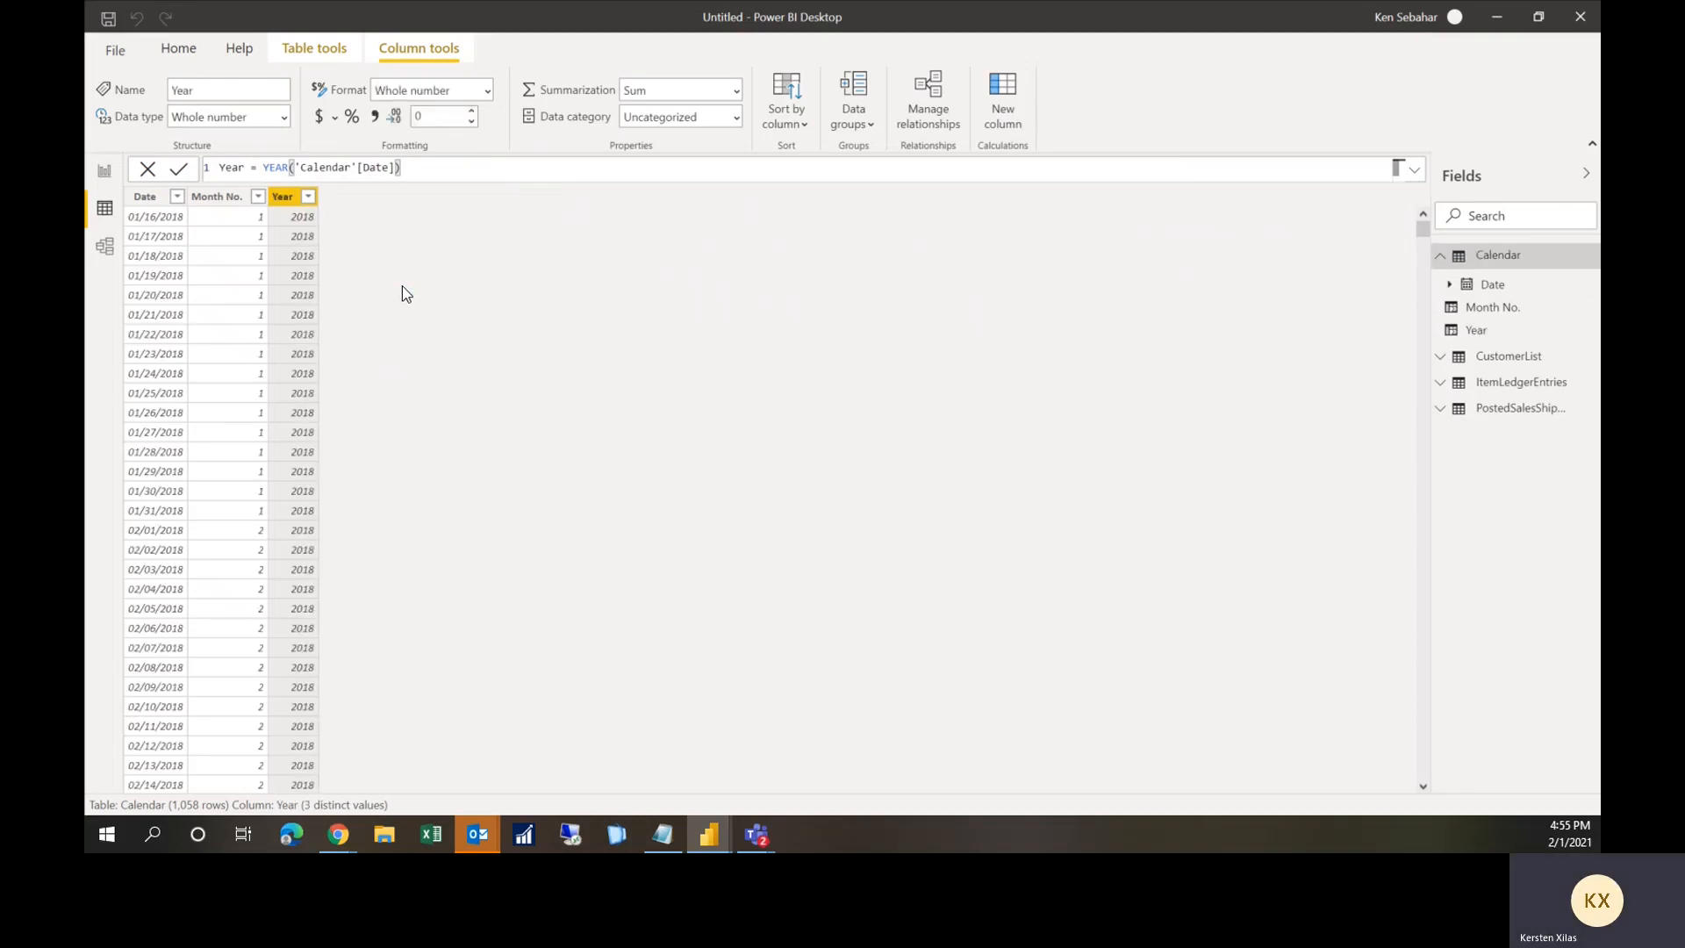
Step: Add a calculated column to the Calendar table with the formula Quarter = QUARTER('Calendar'[Date])
left_click(1003, 90)
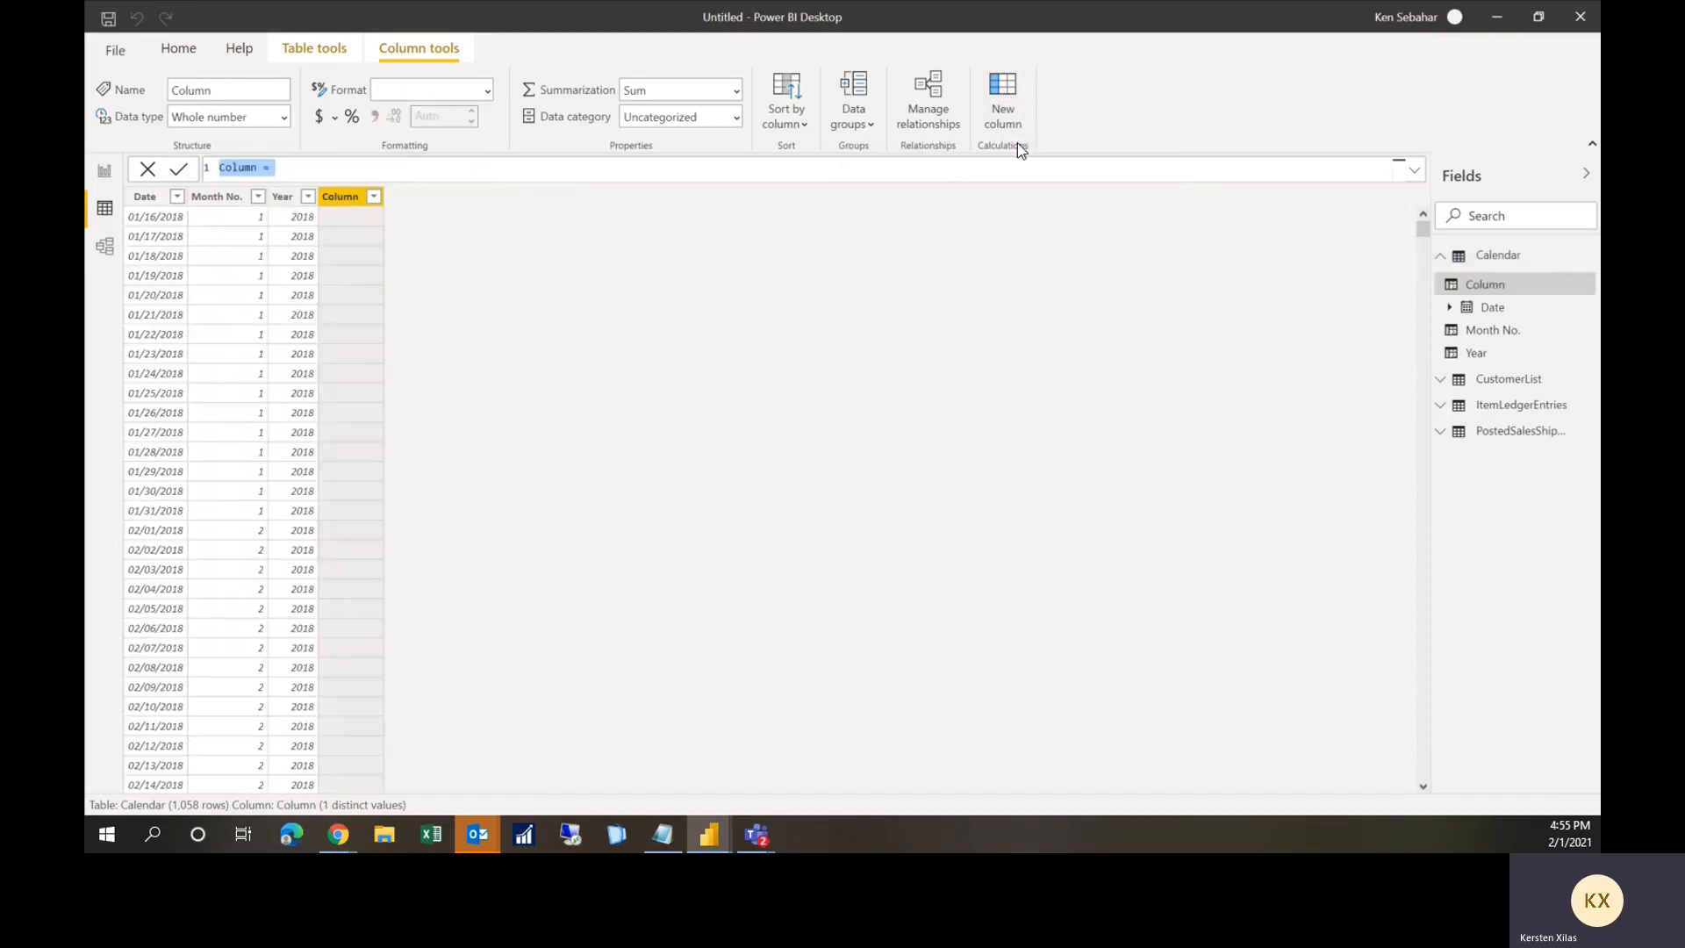
type("Quarter =")
type("quater")
key("BackSpace")
key("BackSpace")
key("BackSpace")
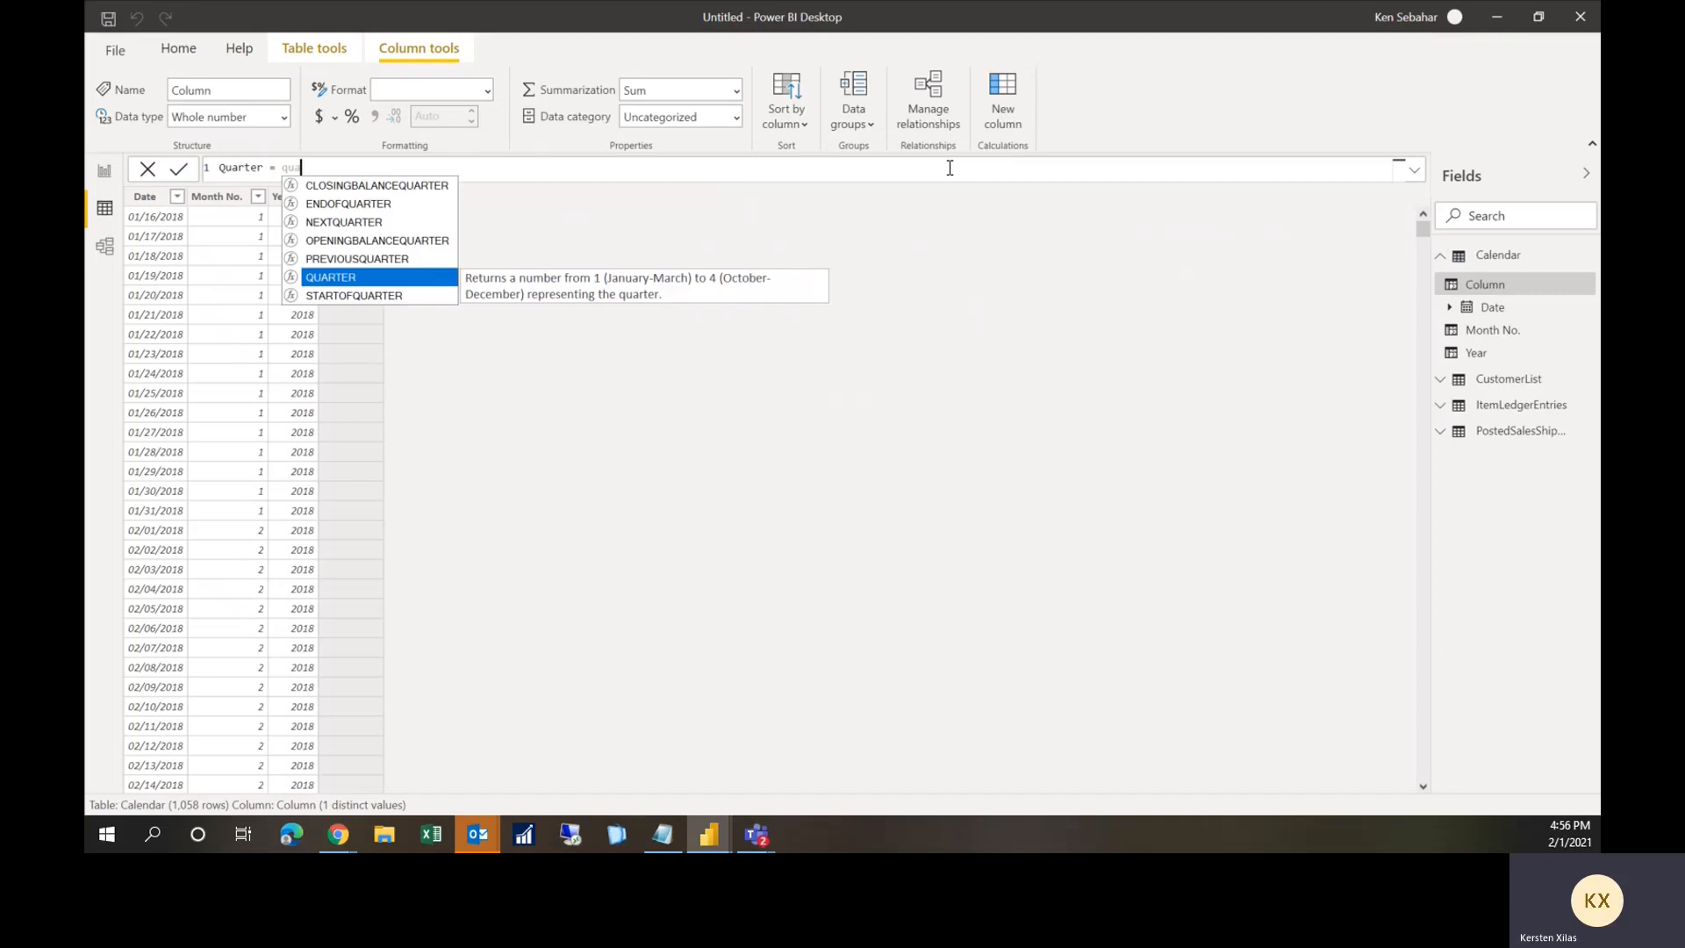
left_click(351, 277)
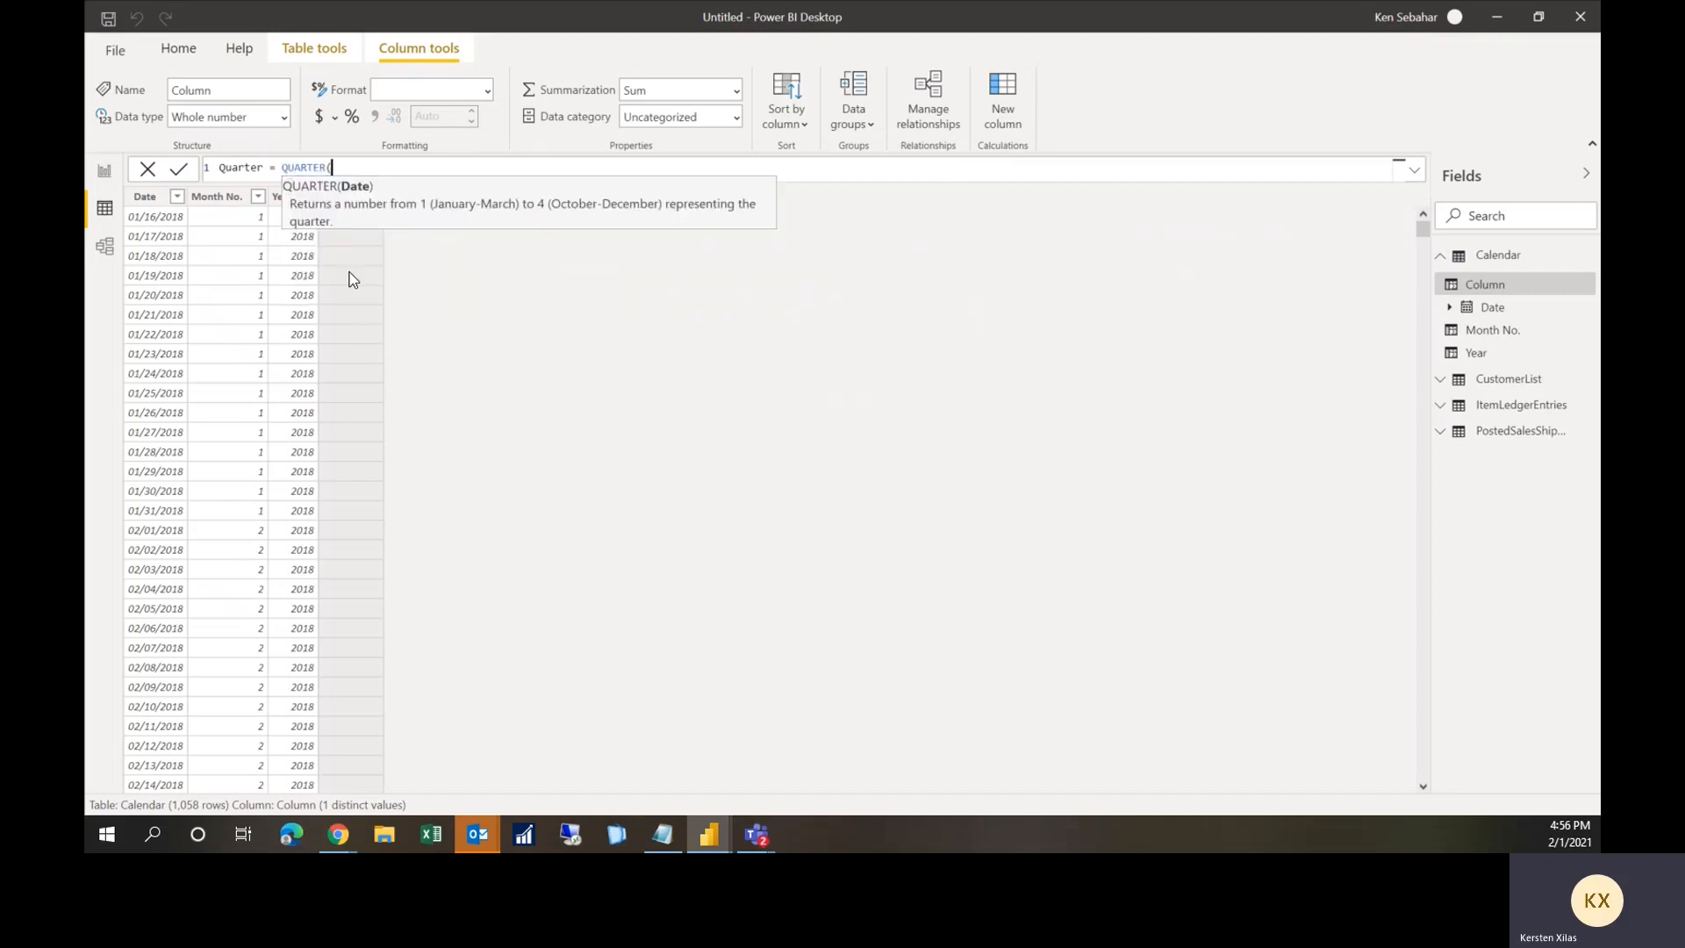
type("calendar")
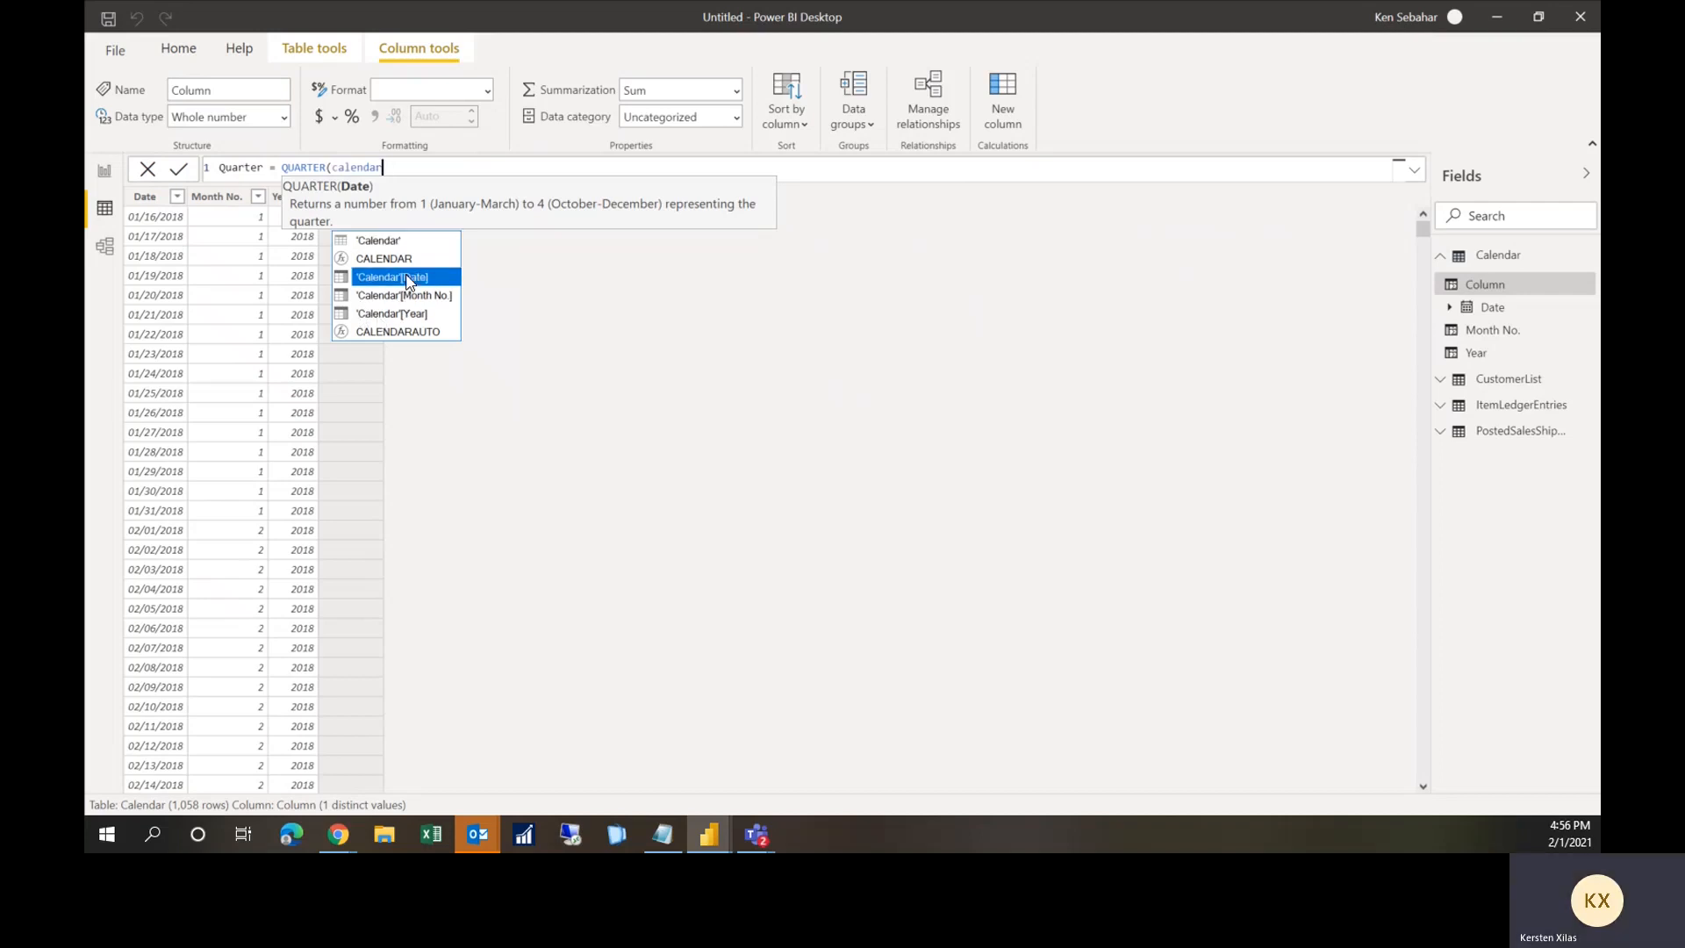
left_click(407, 278)
type(")")
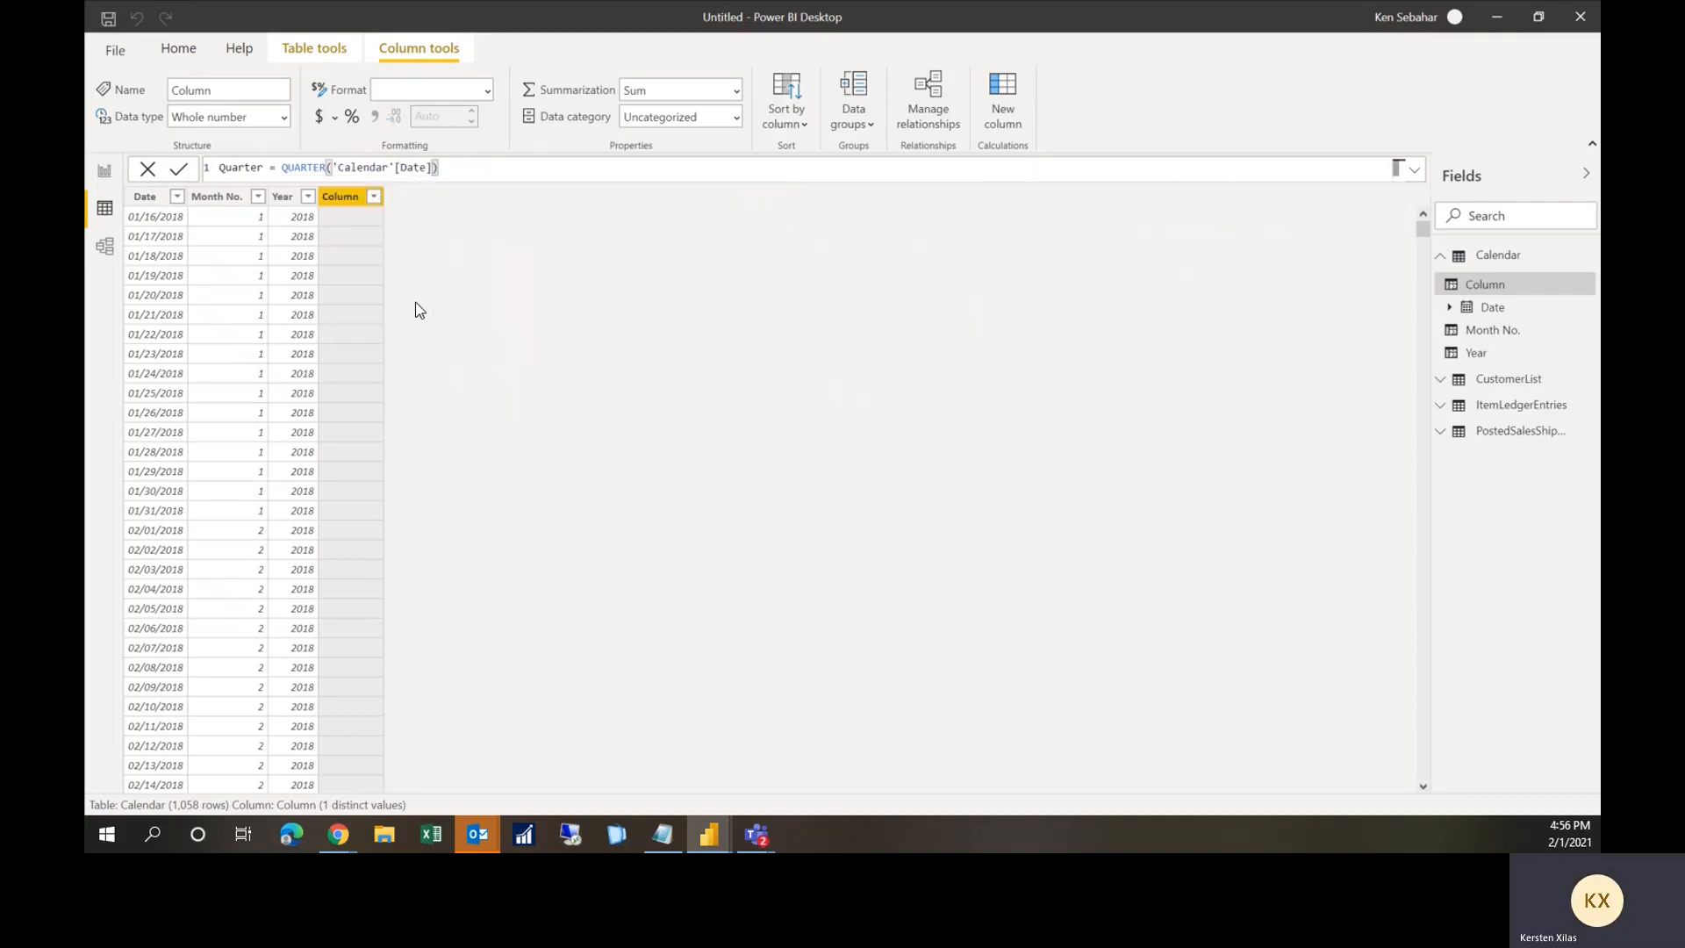
key("Return")
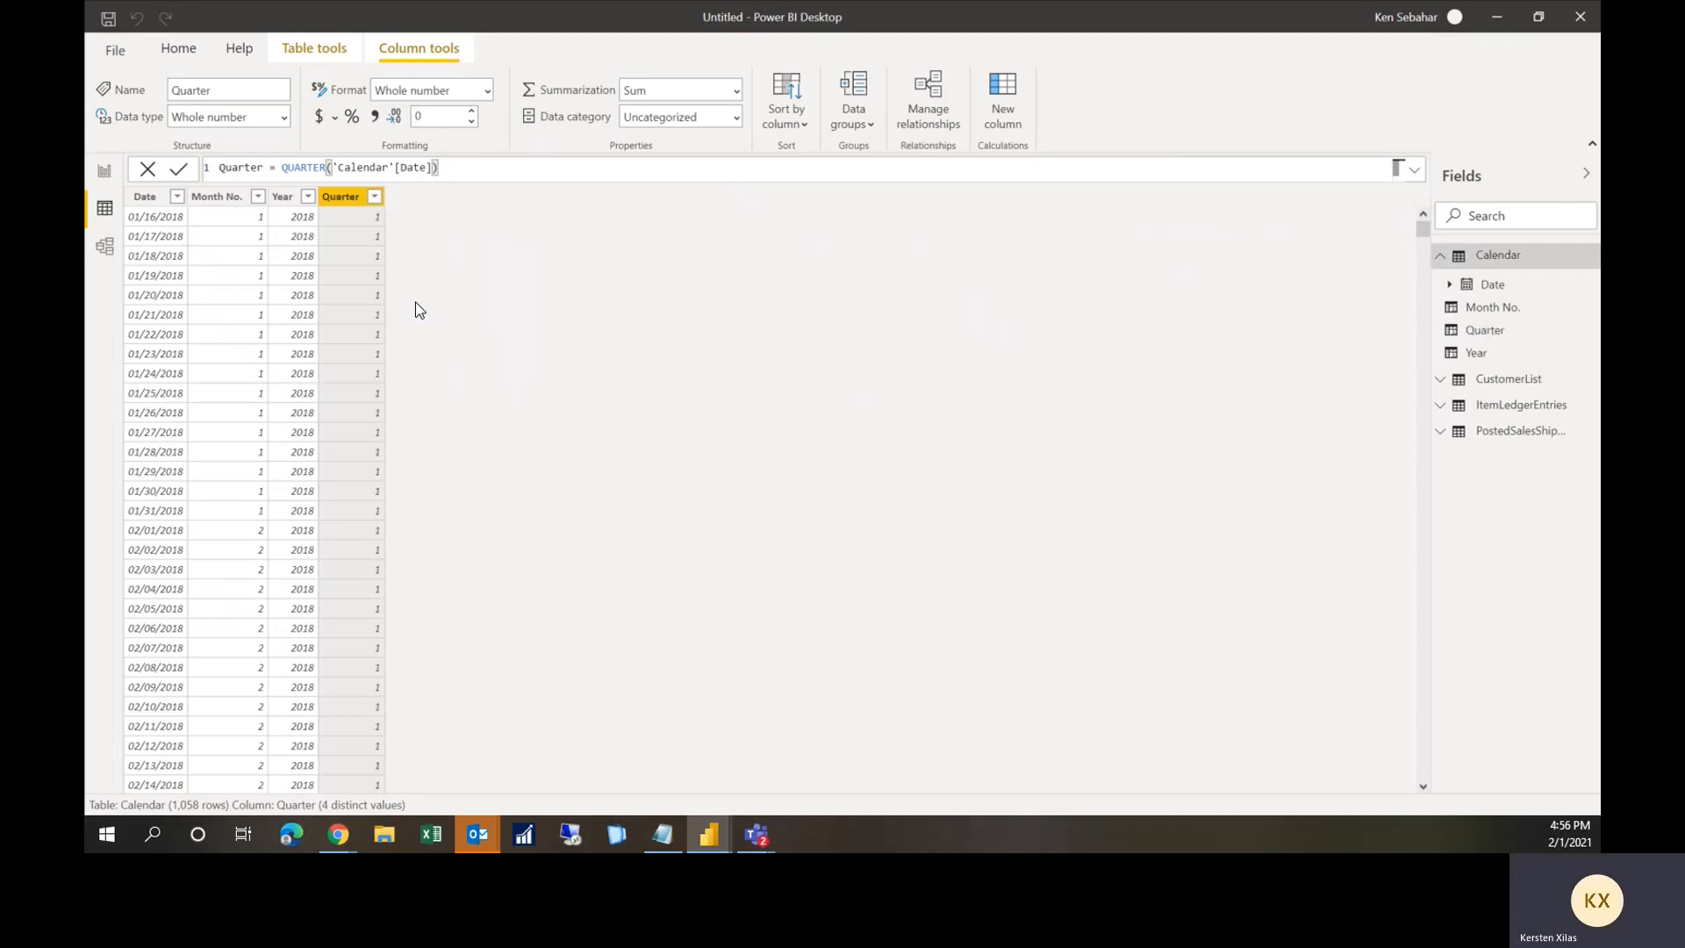
Step: Add a calculated column to the Calendar table with the formula Month = FORMAT('Calendar'[Date], "MMMM")
left_click(1014, 99)
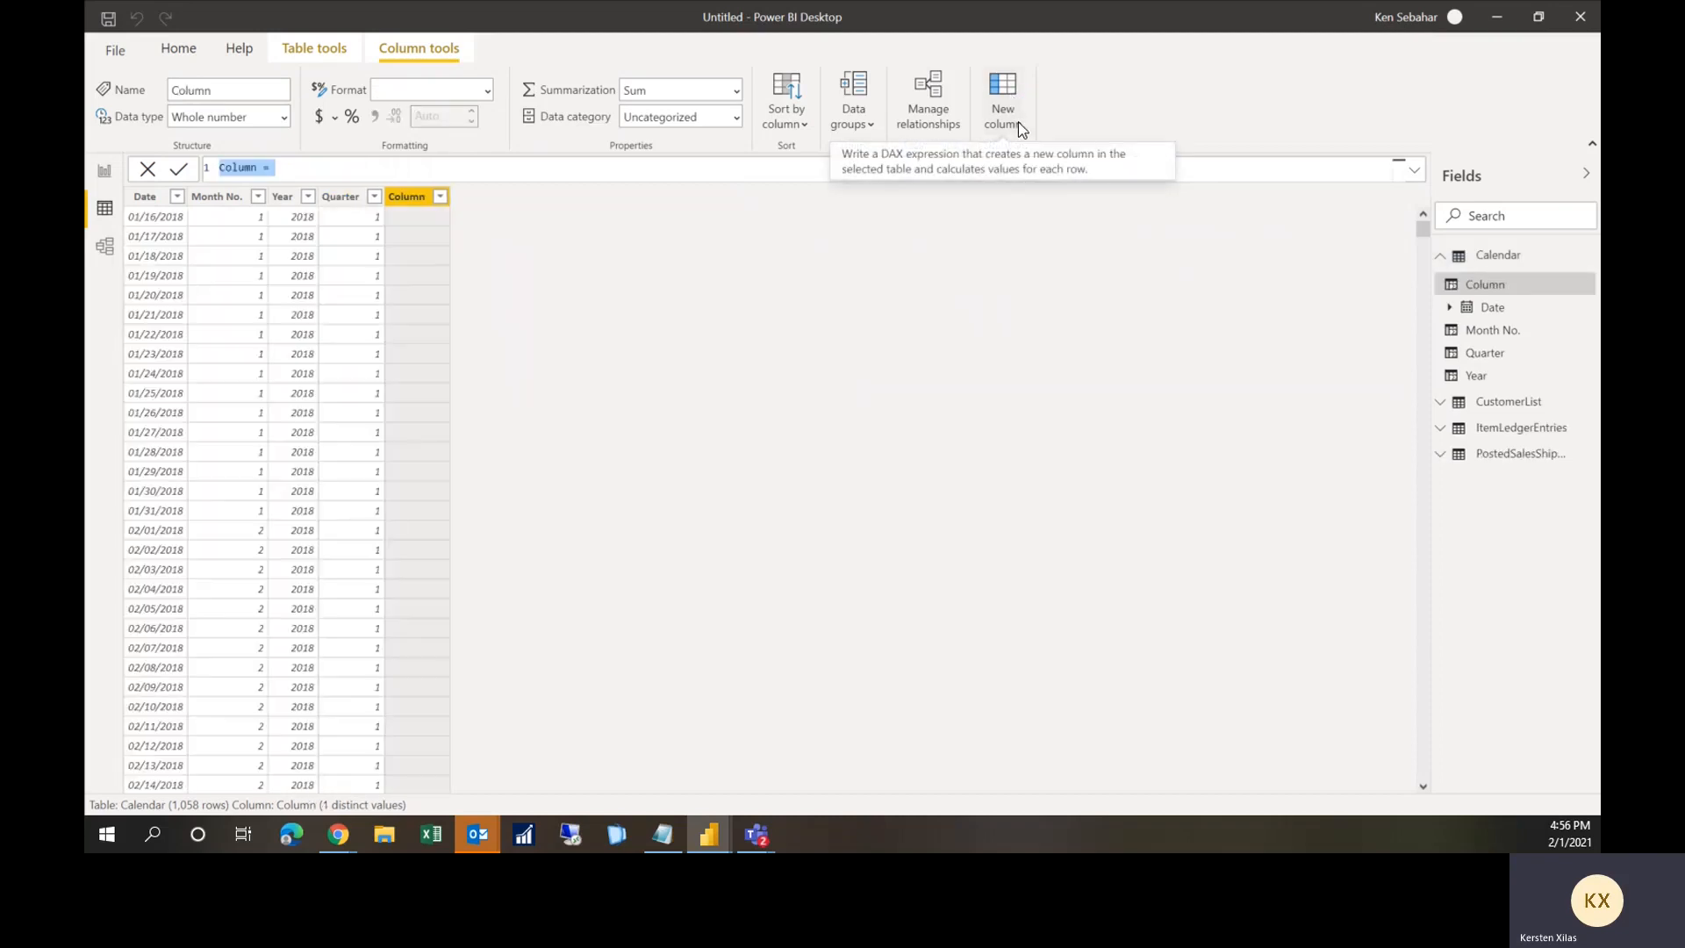
type("Month = format")
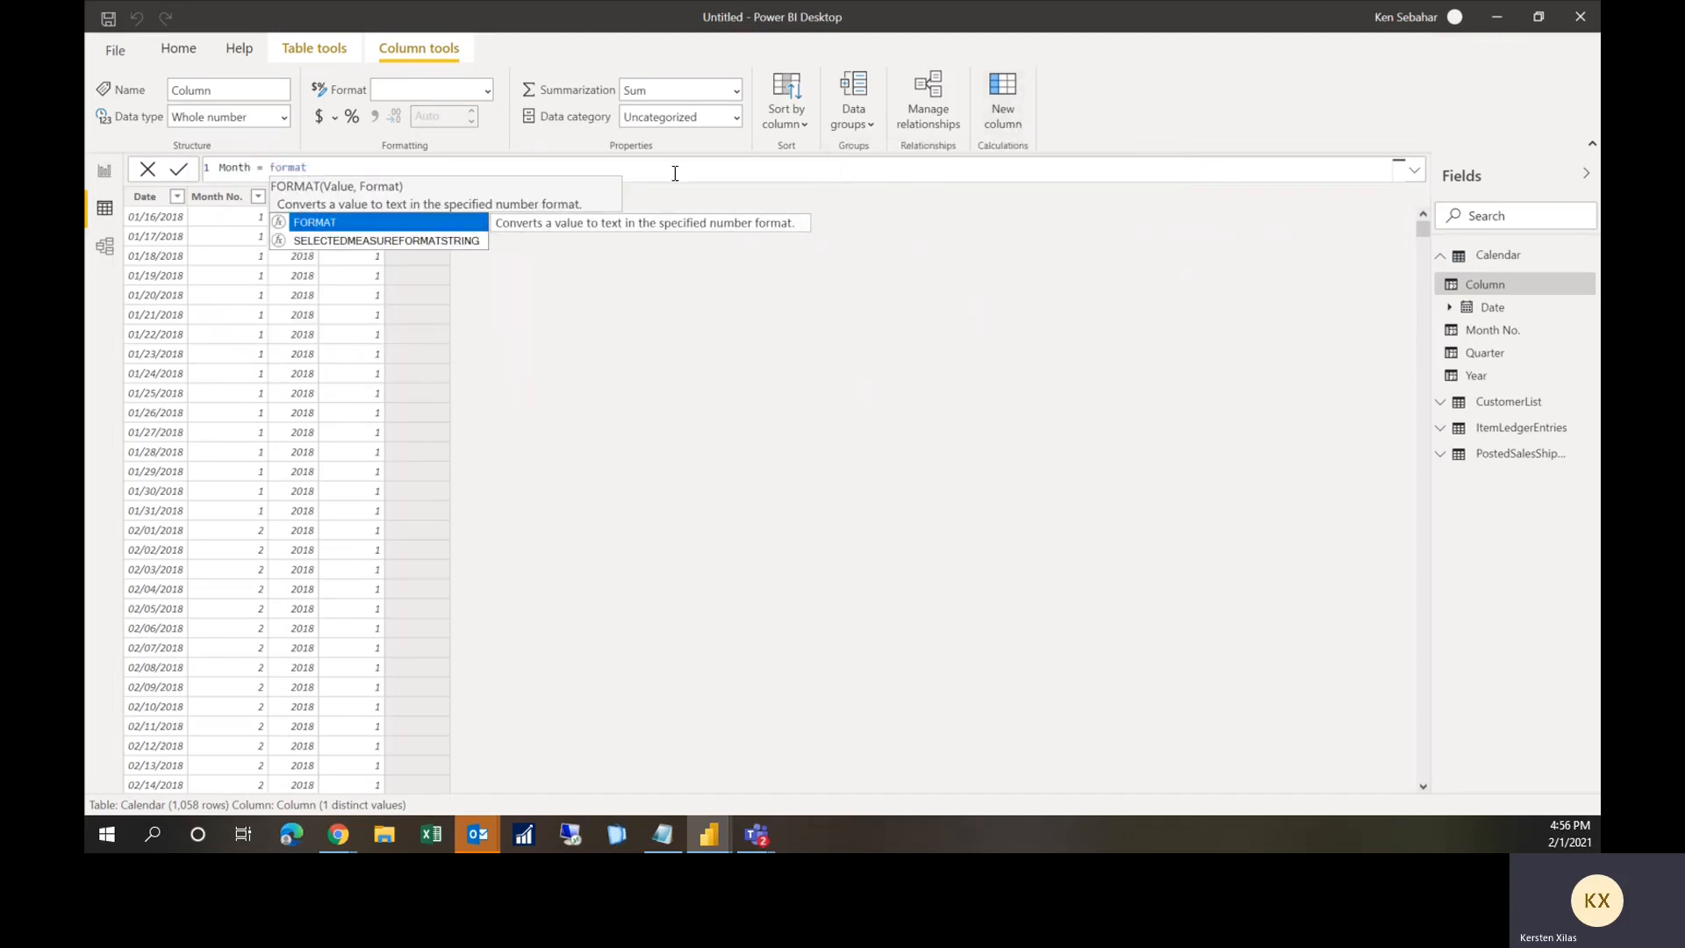
left_click(378, 227)
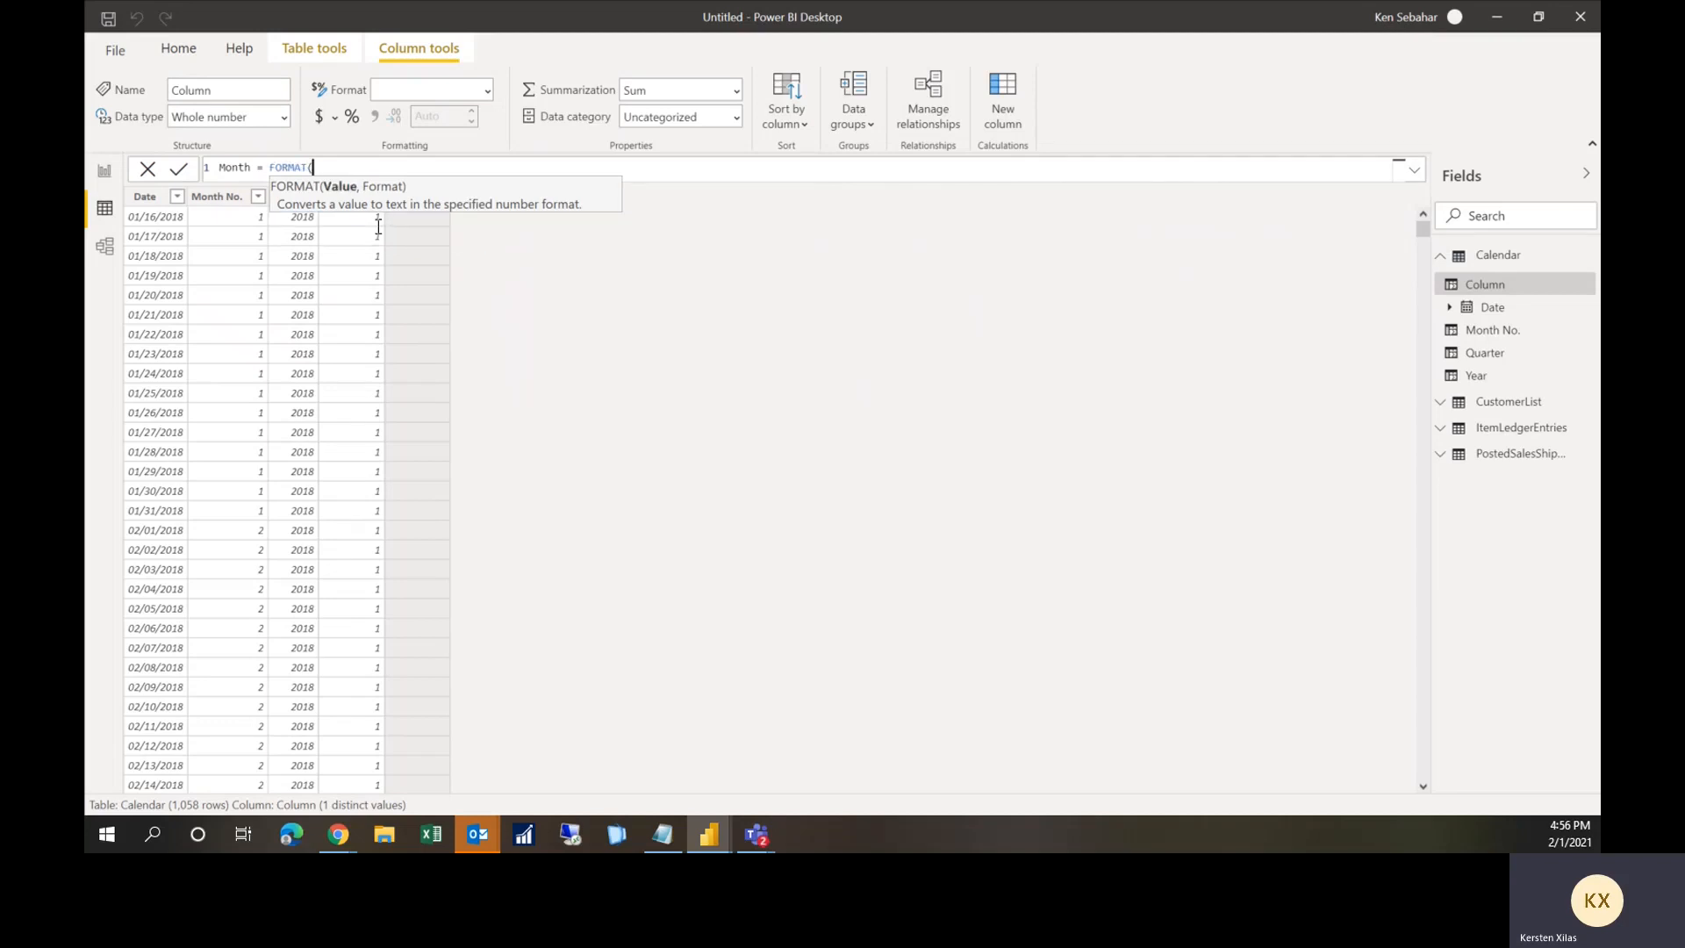
type("calendar")
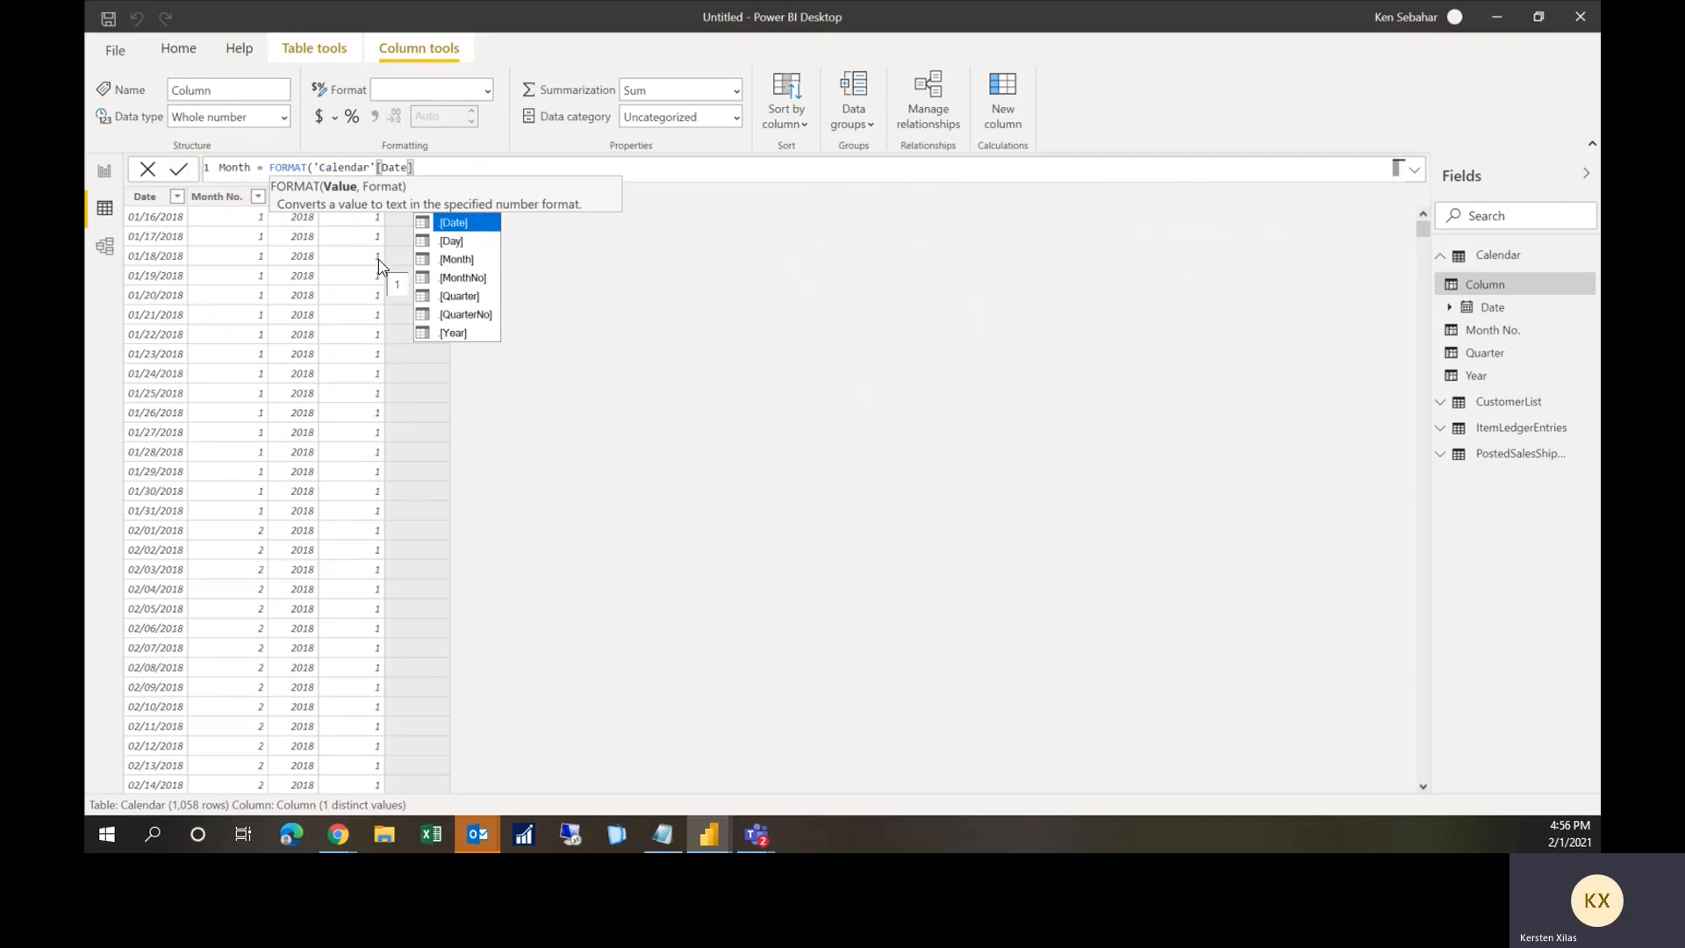
type(",")
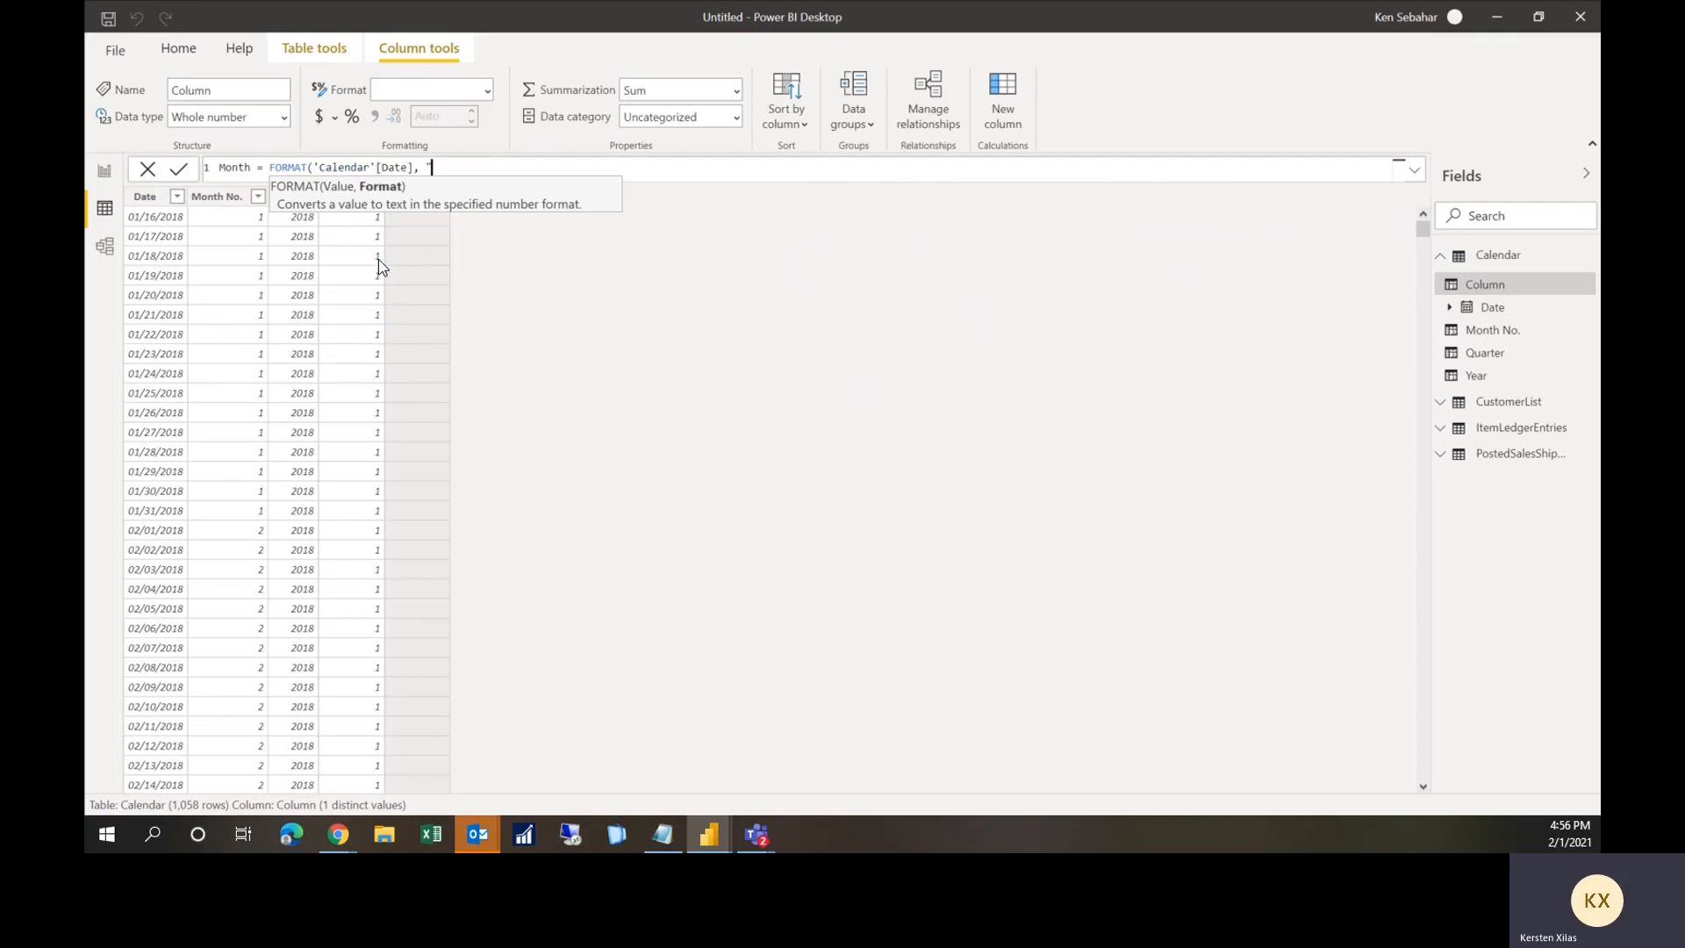
type(" \"MMMM\")")
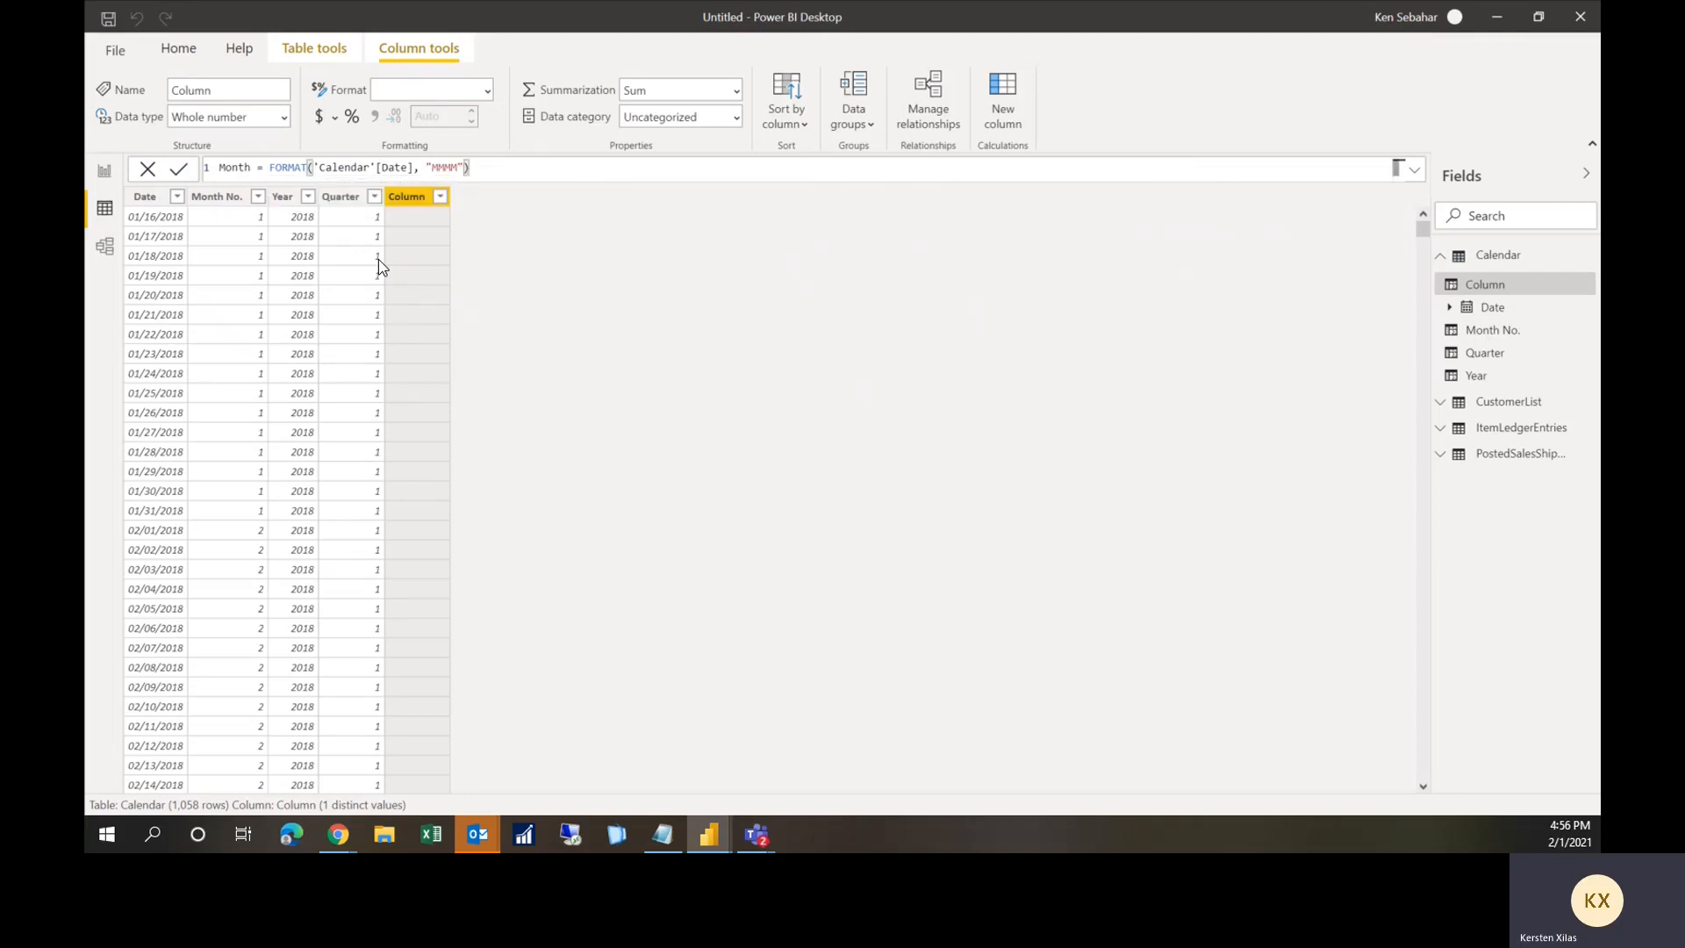
key("Return")
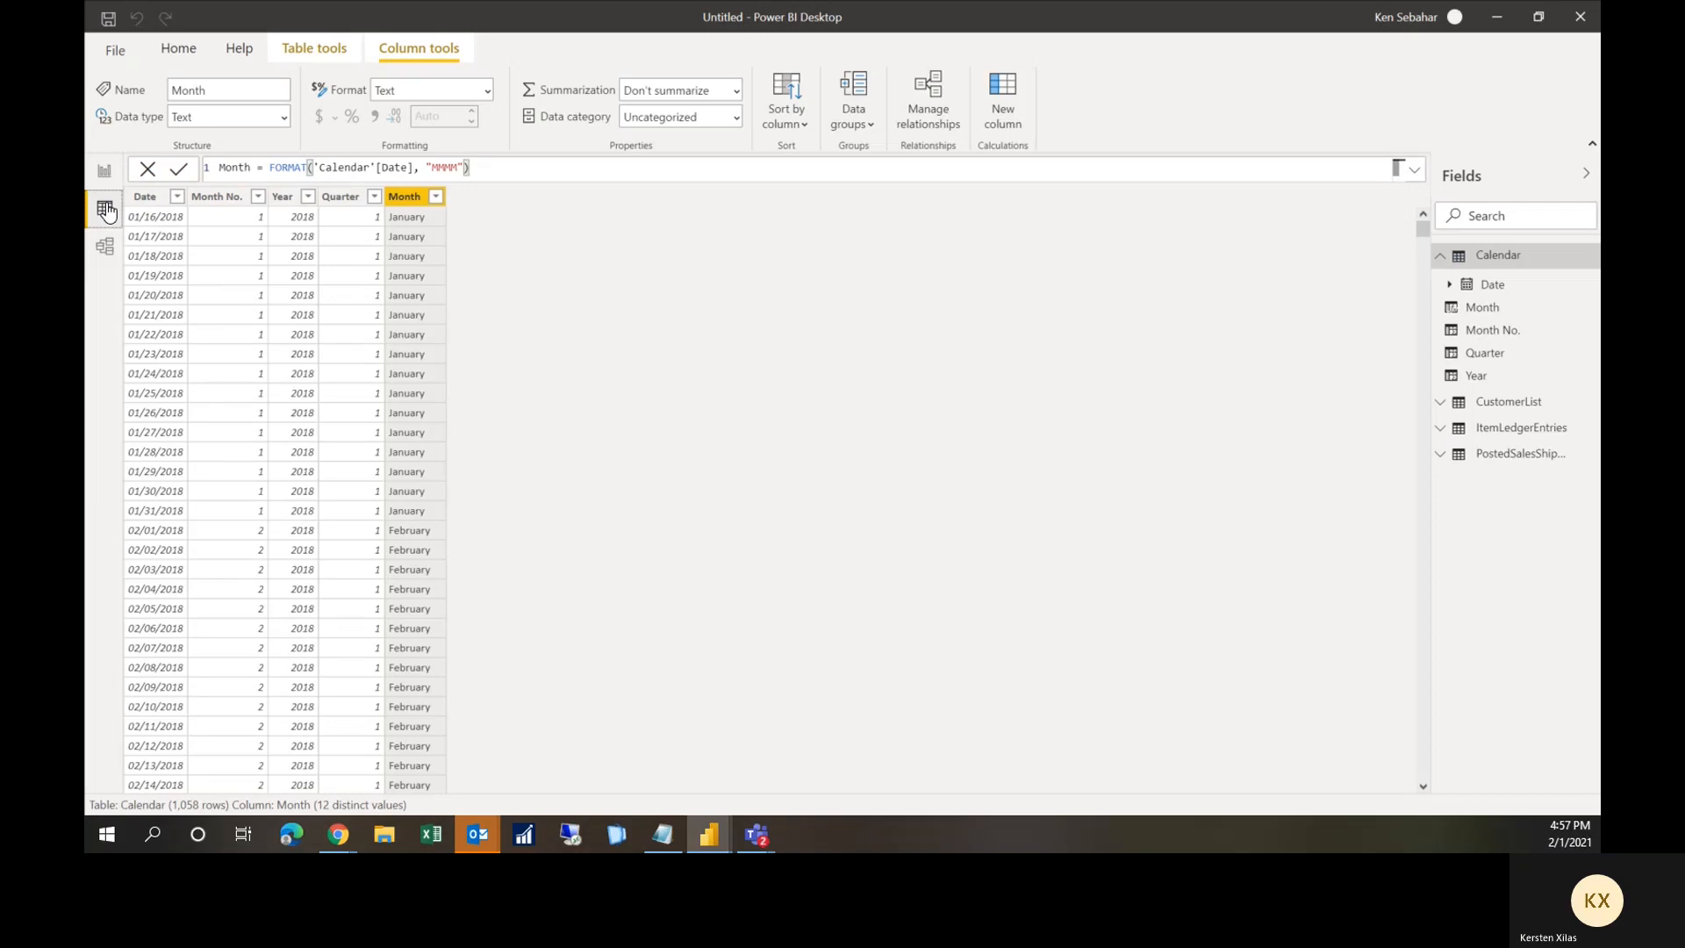
Step: Add a calculated column to the ItemLedgerEntries table with the formula Qty Invoiced = ABS(ItemLedgerEntries[Invoiced_Quantity])
left_click(1441, 256)
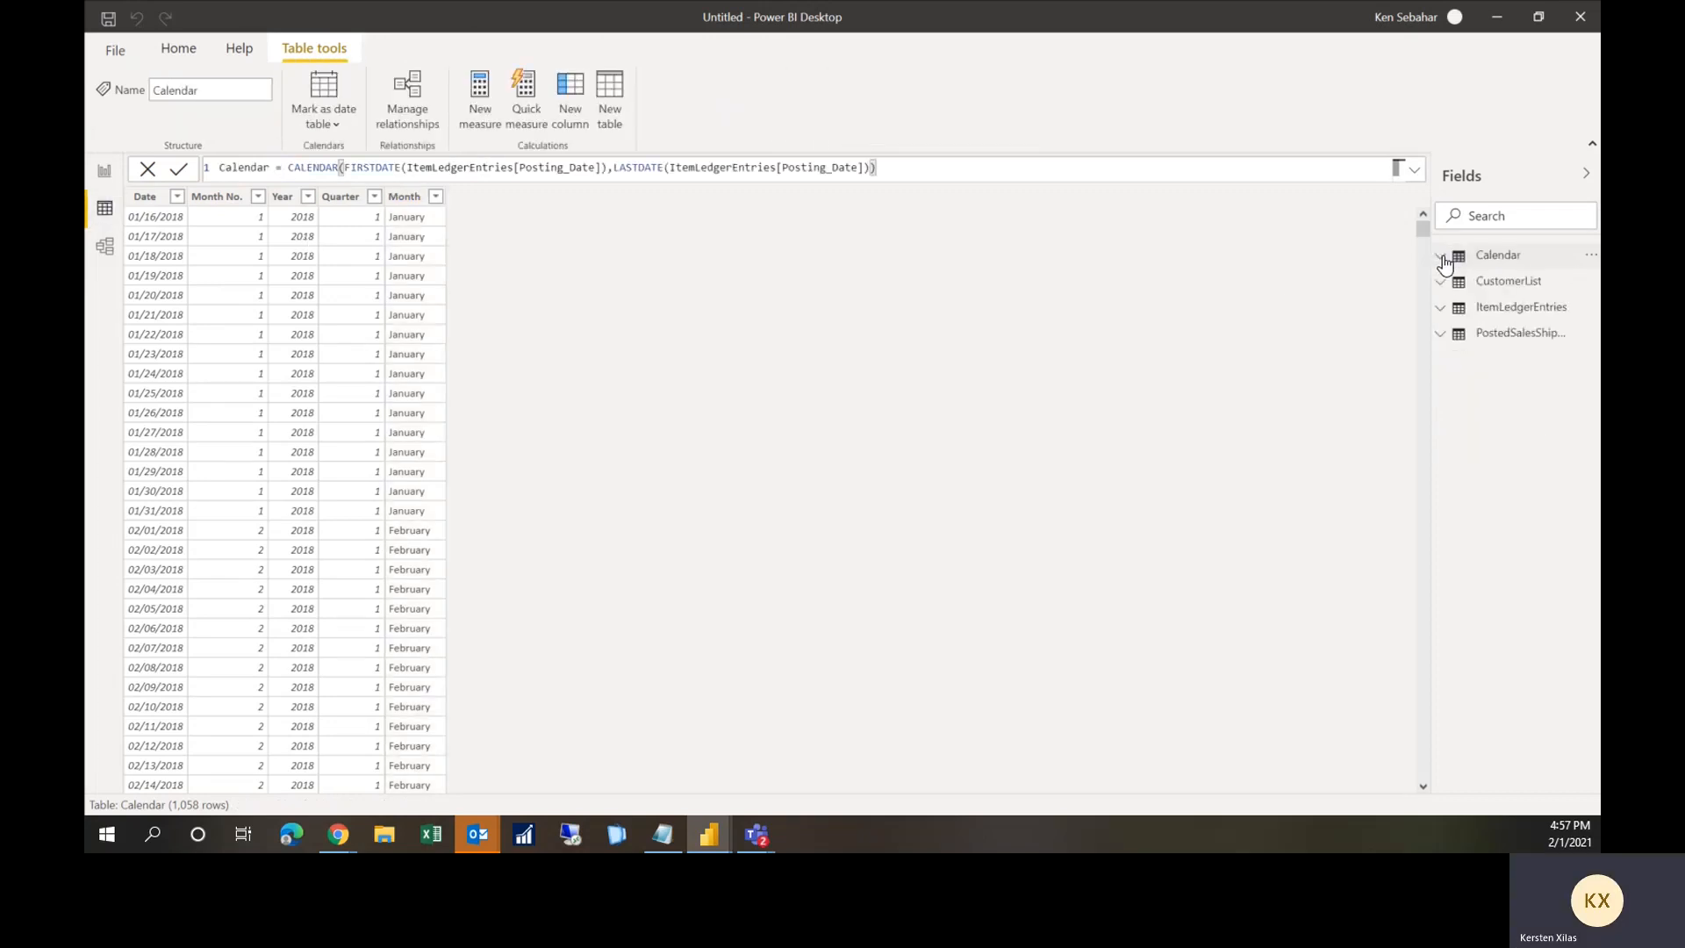
left_click(1474, 309)
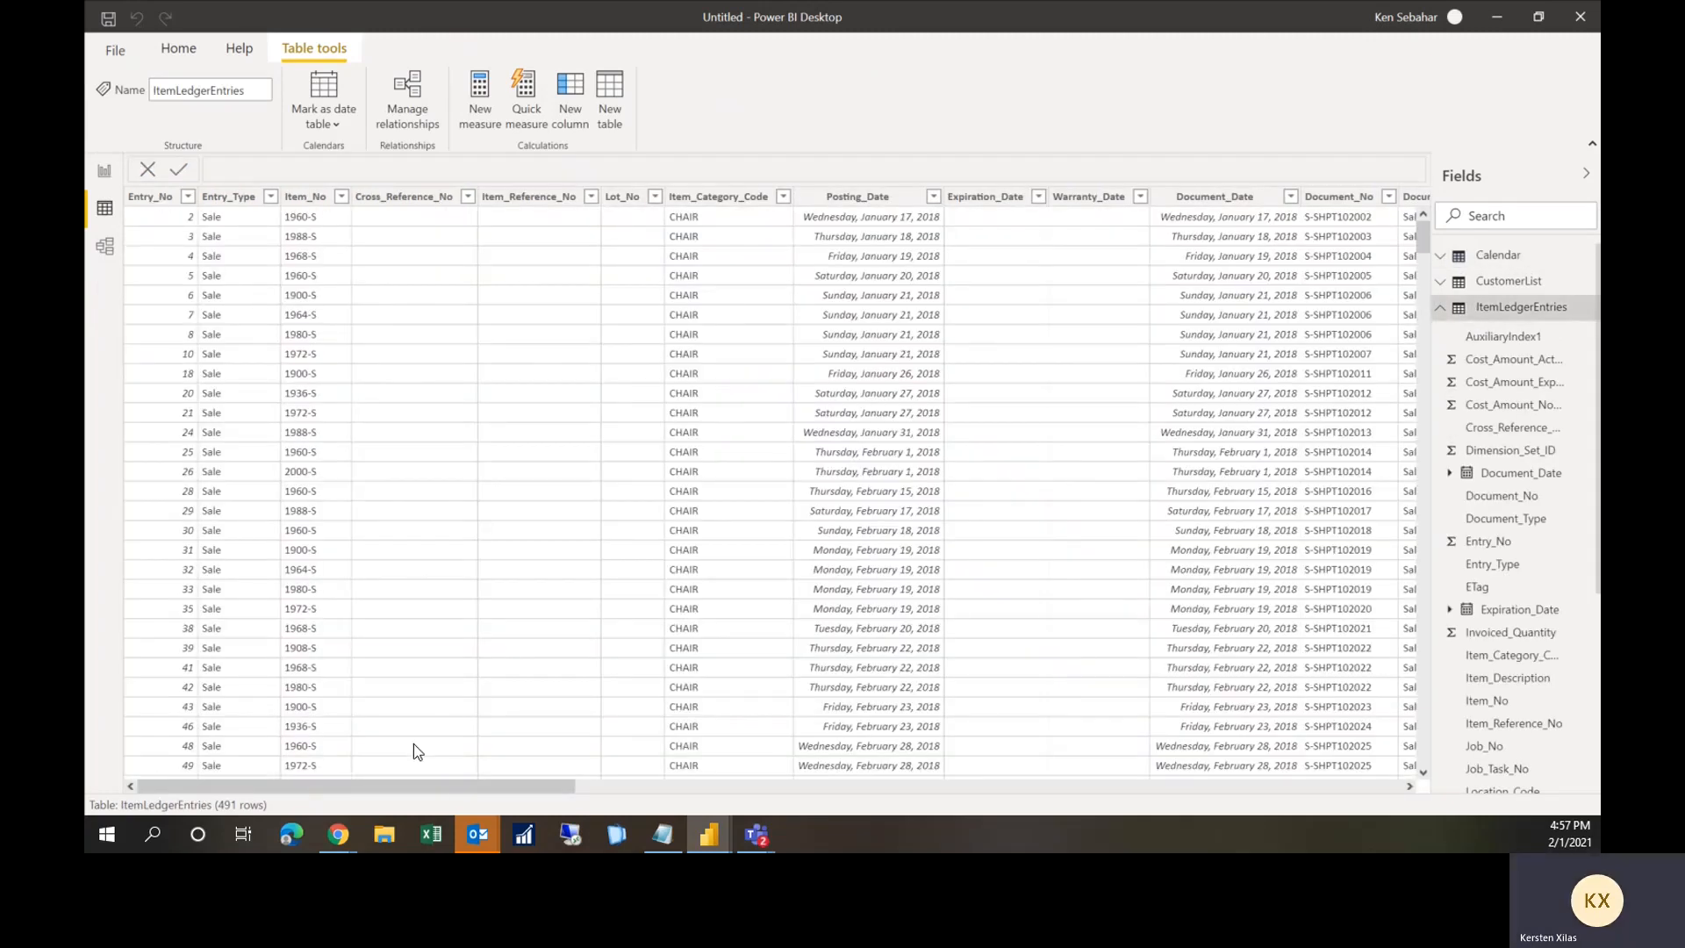
left_click_drag(428, 787, 914, 802)
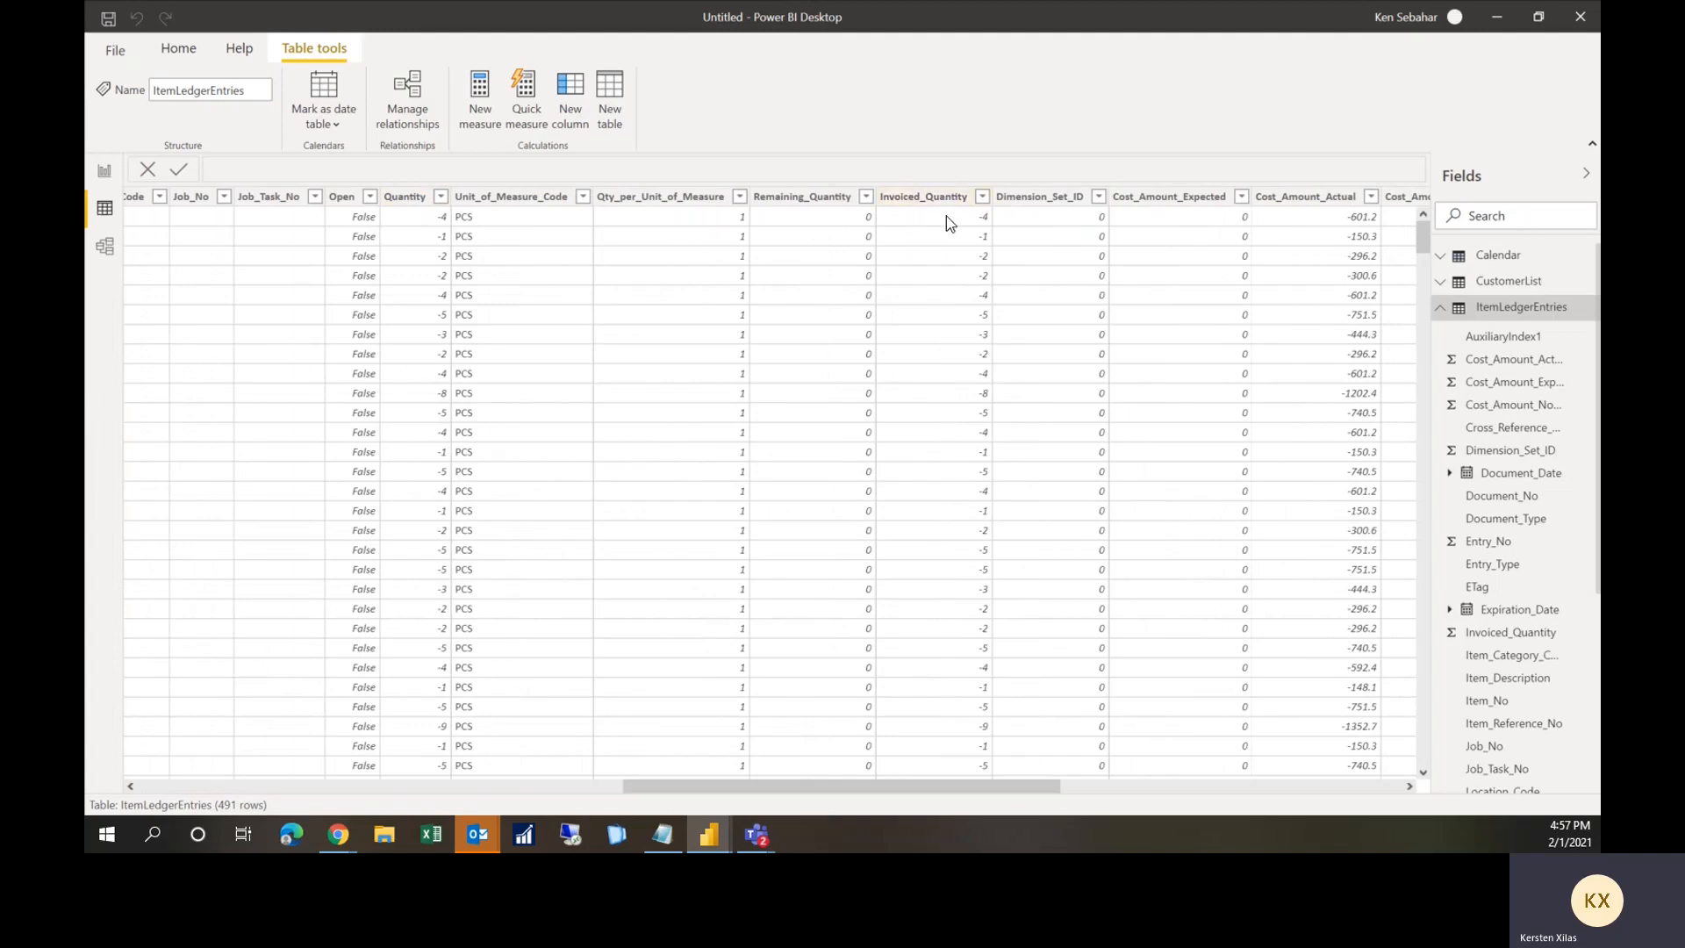
left_click_drag(940, 790, 1367, 745)
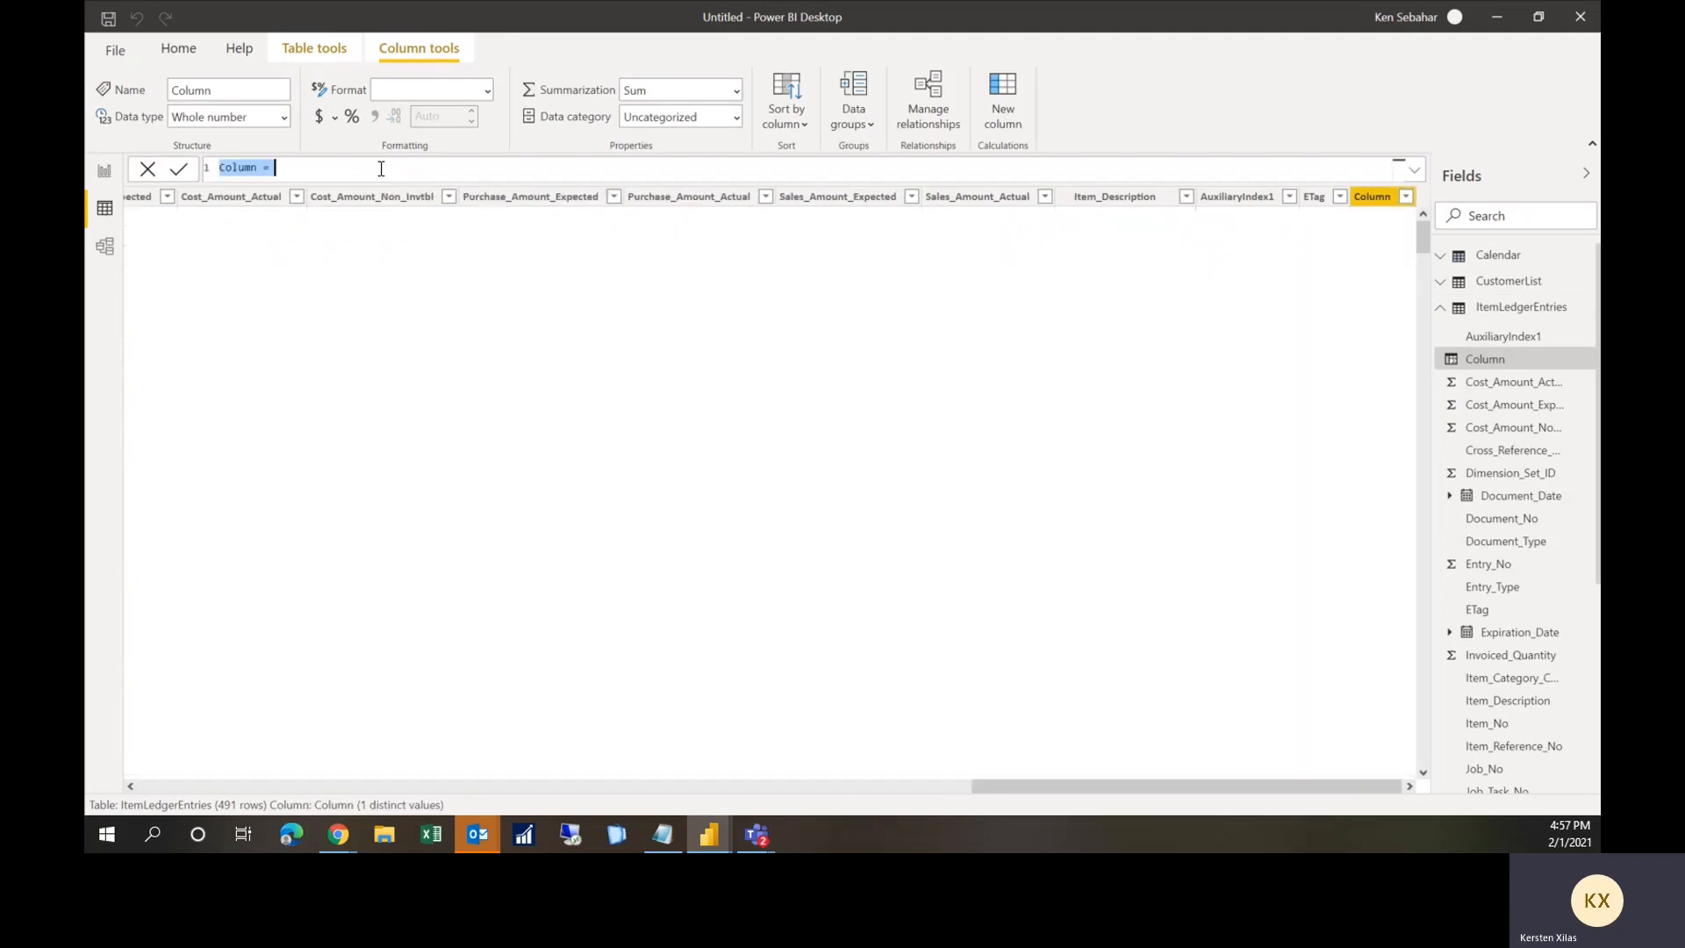
type("Qt")
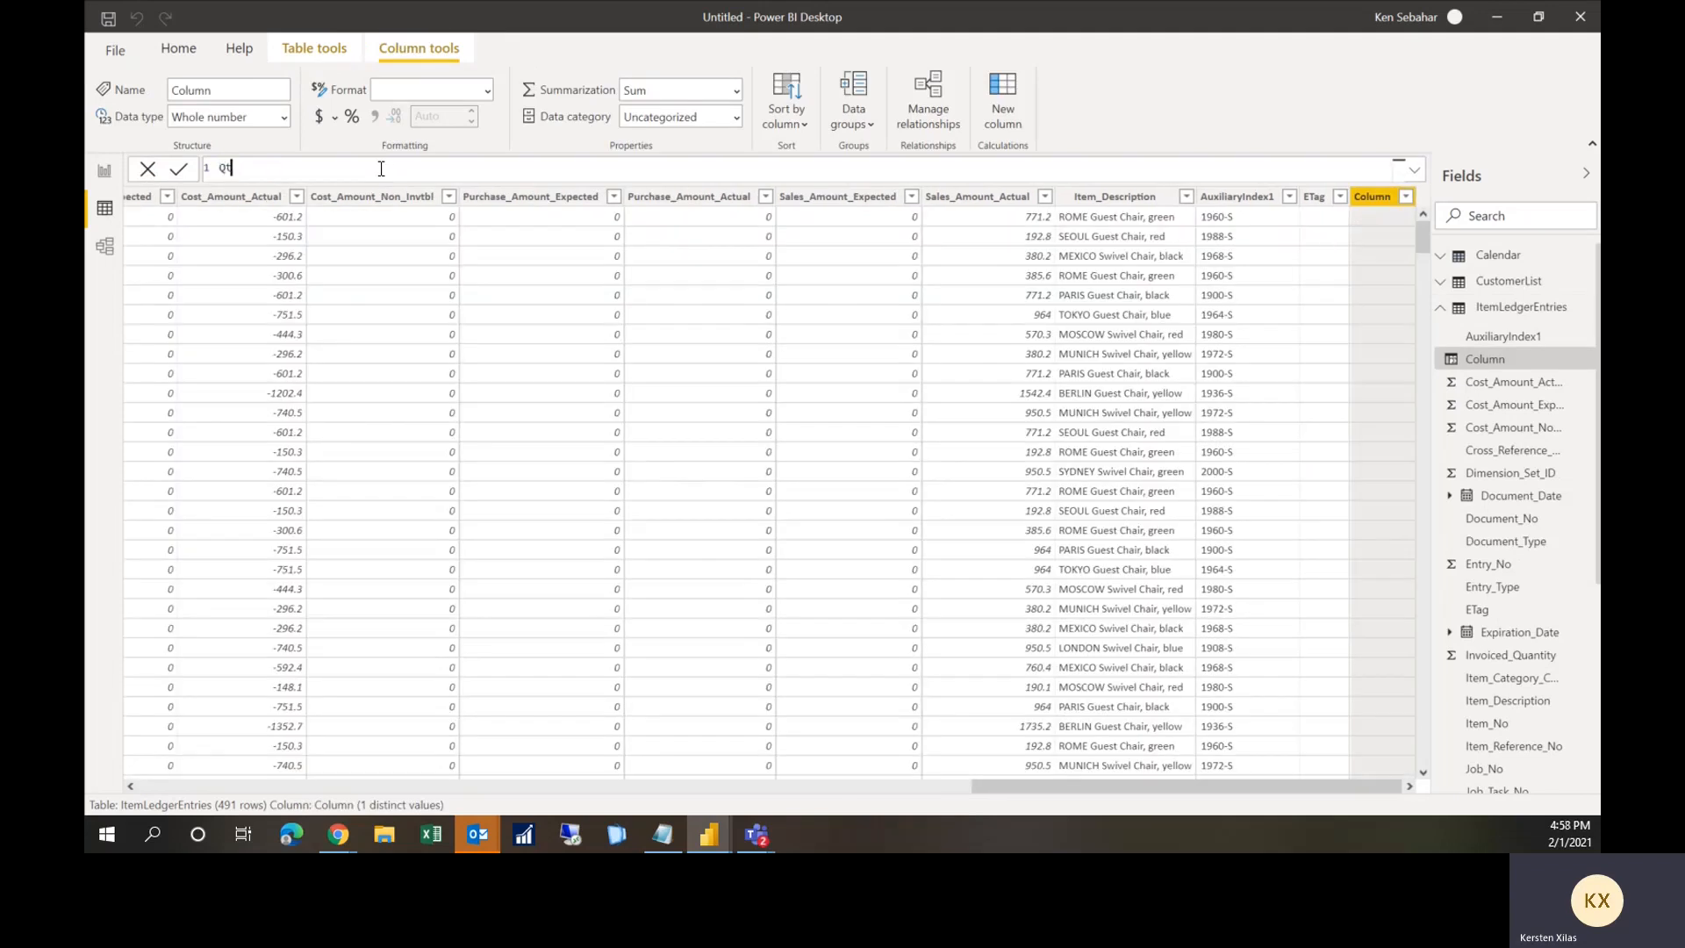
type("y Invoiced =")
key("BackSpace")
key("BackSpace")
type("= AB")
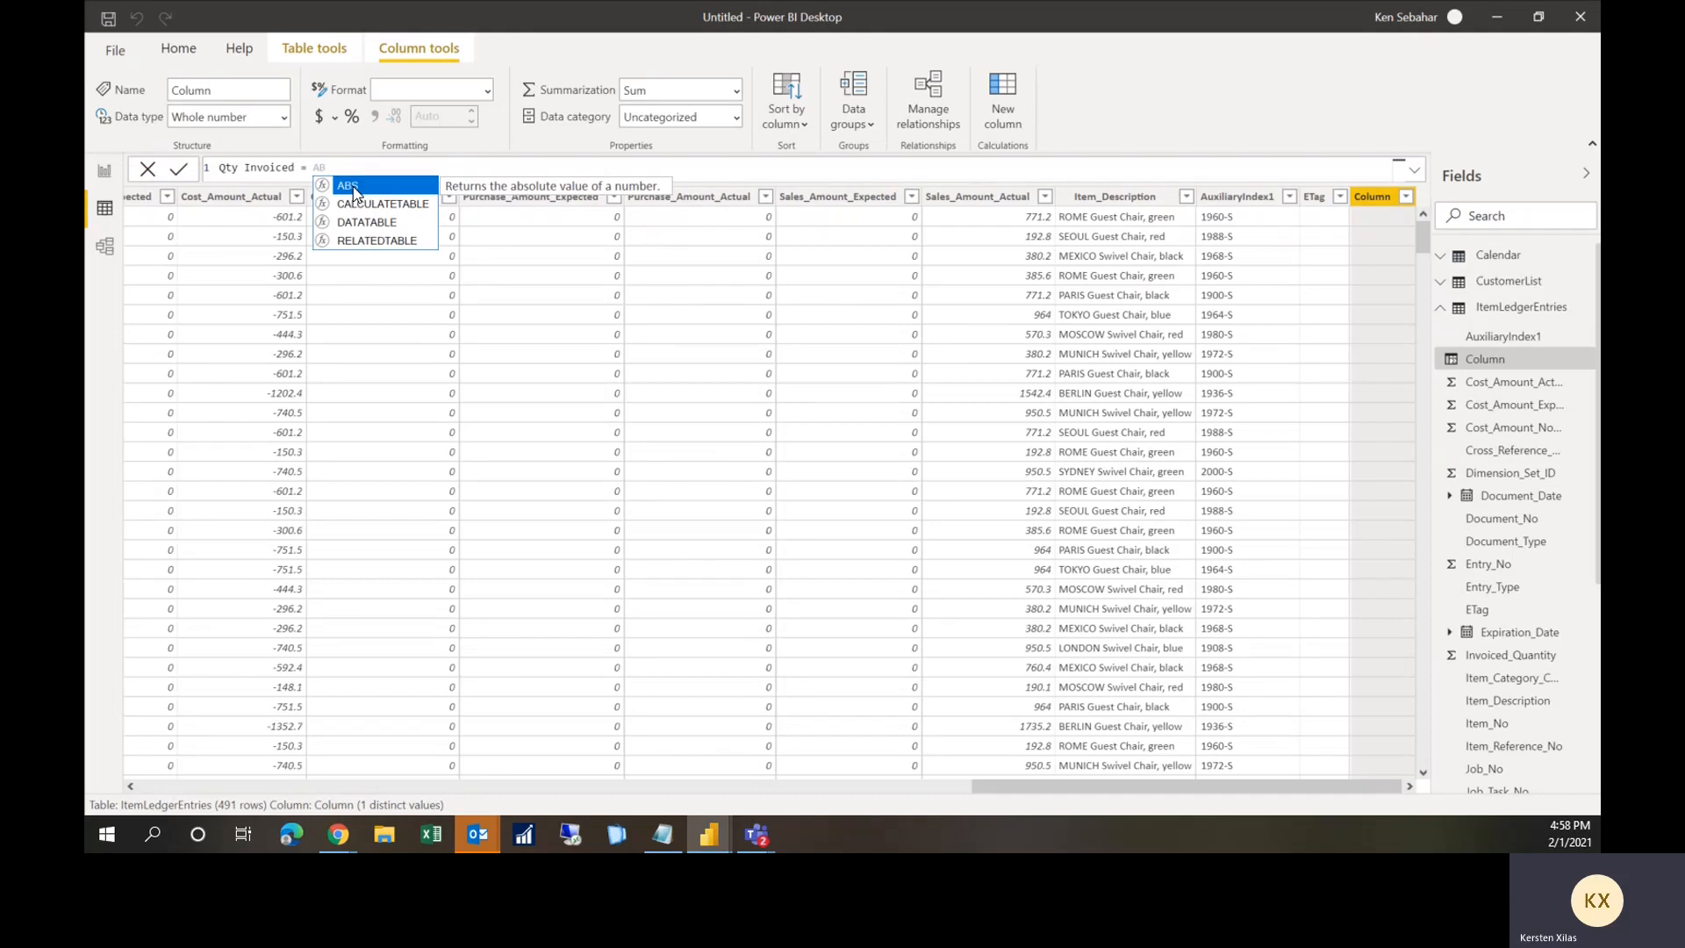
double_click(353, 187)
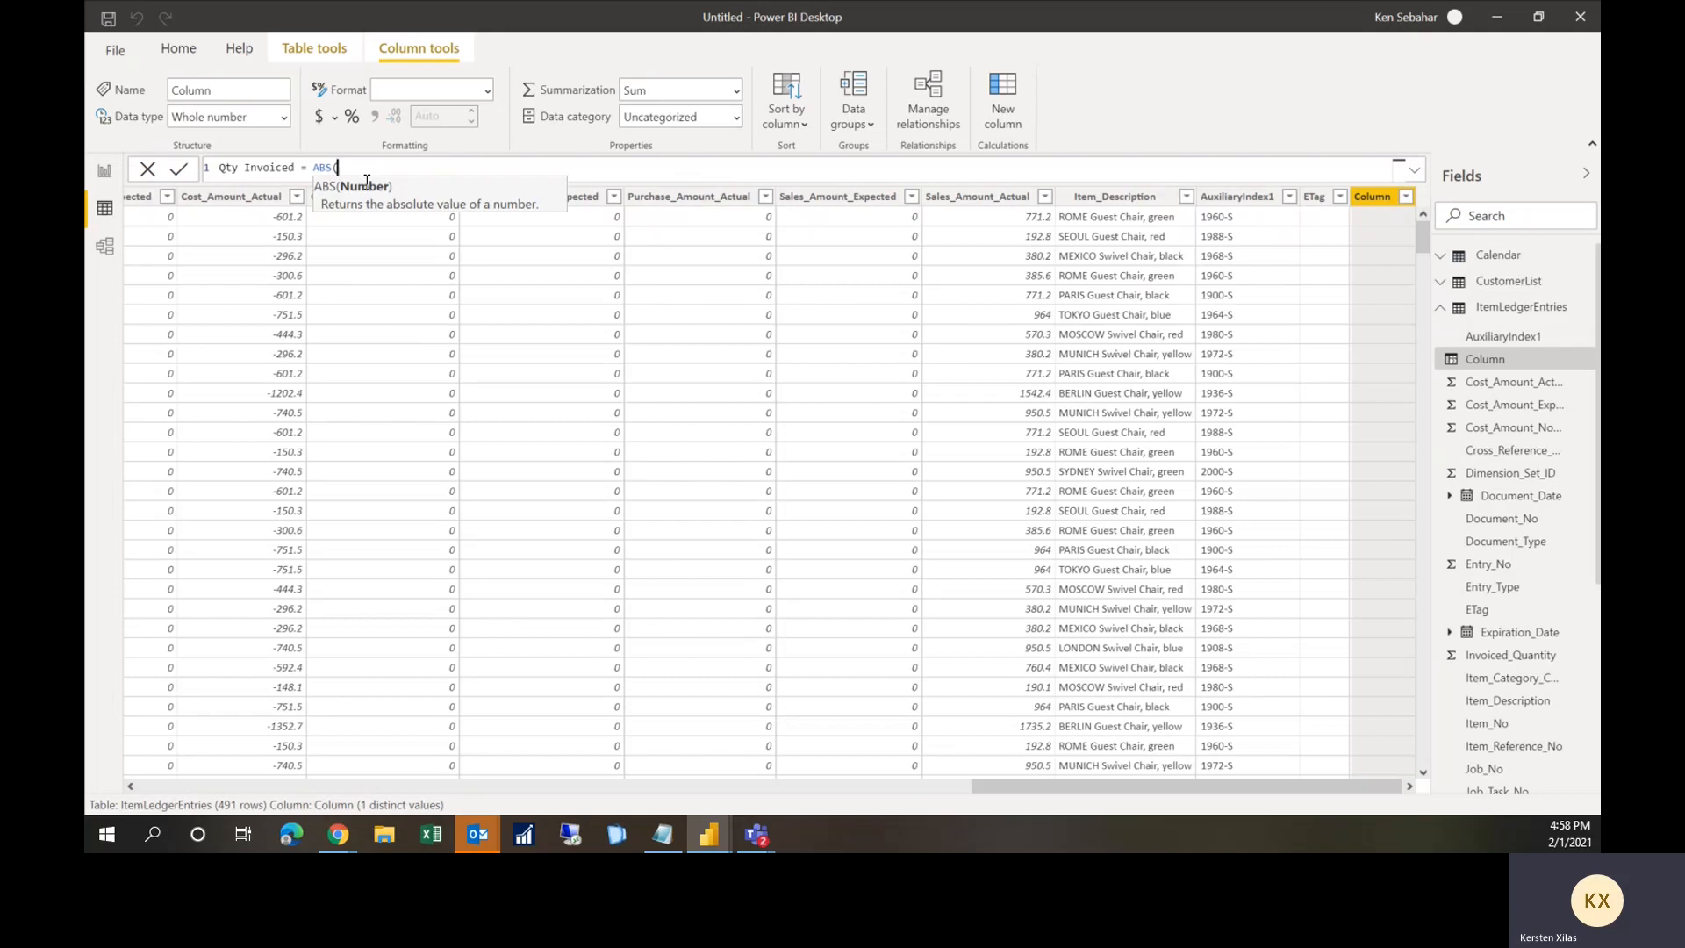
type("invoic")
left_click(423, 220)
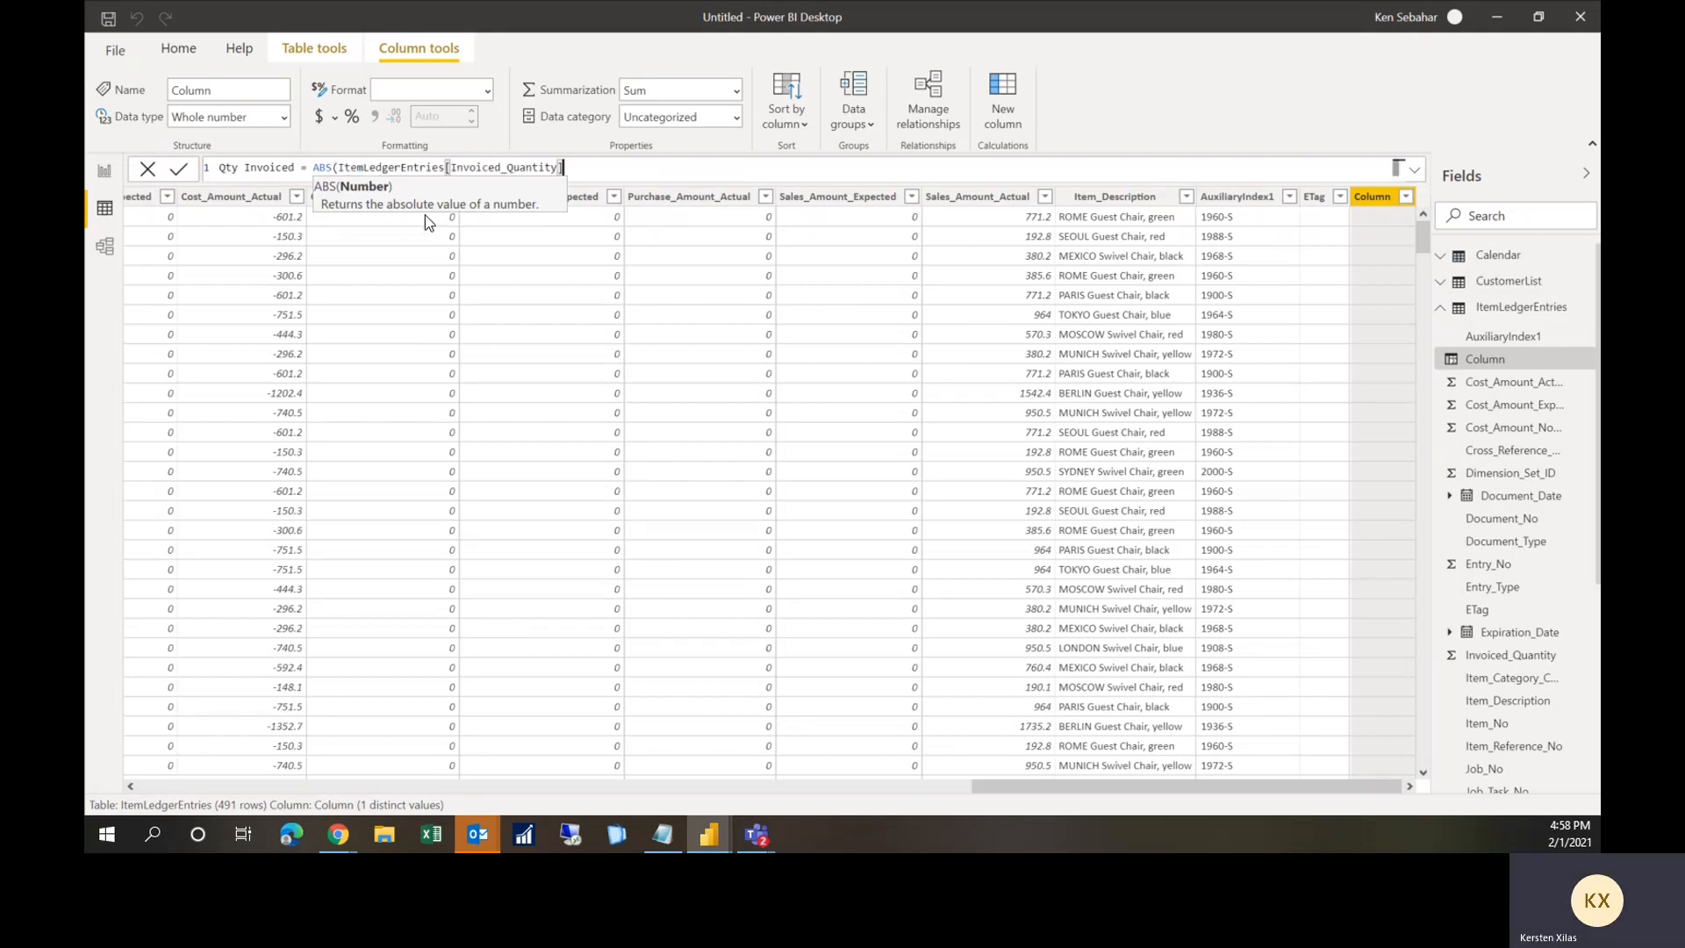
type(")")
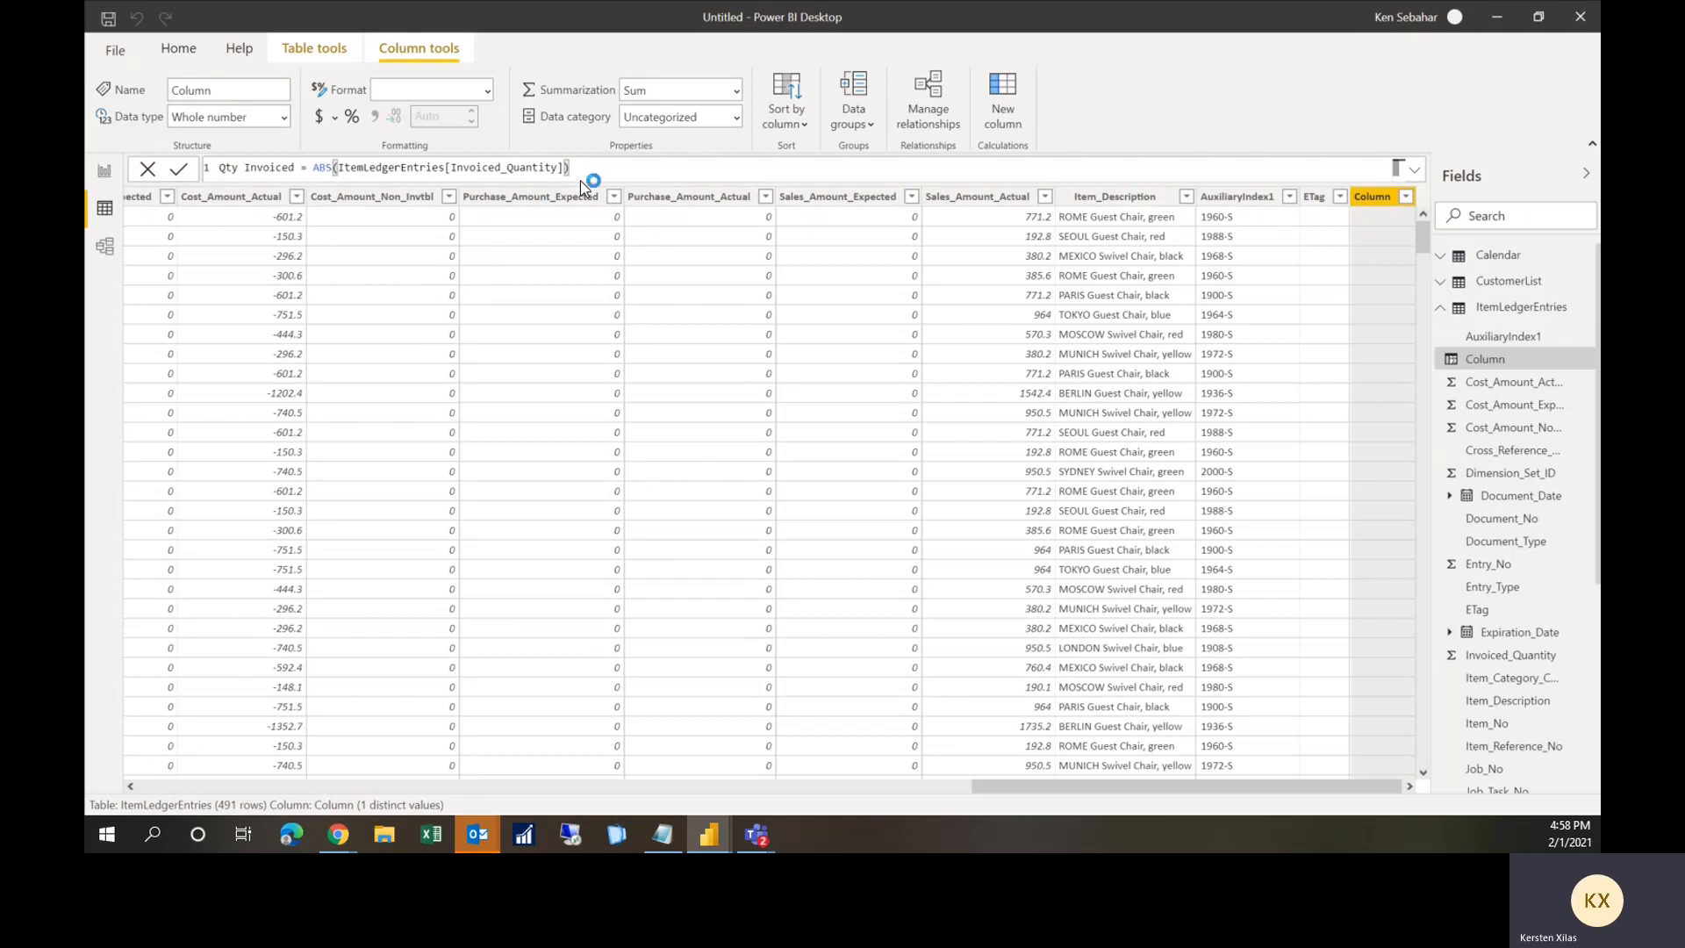
key("Return")
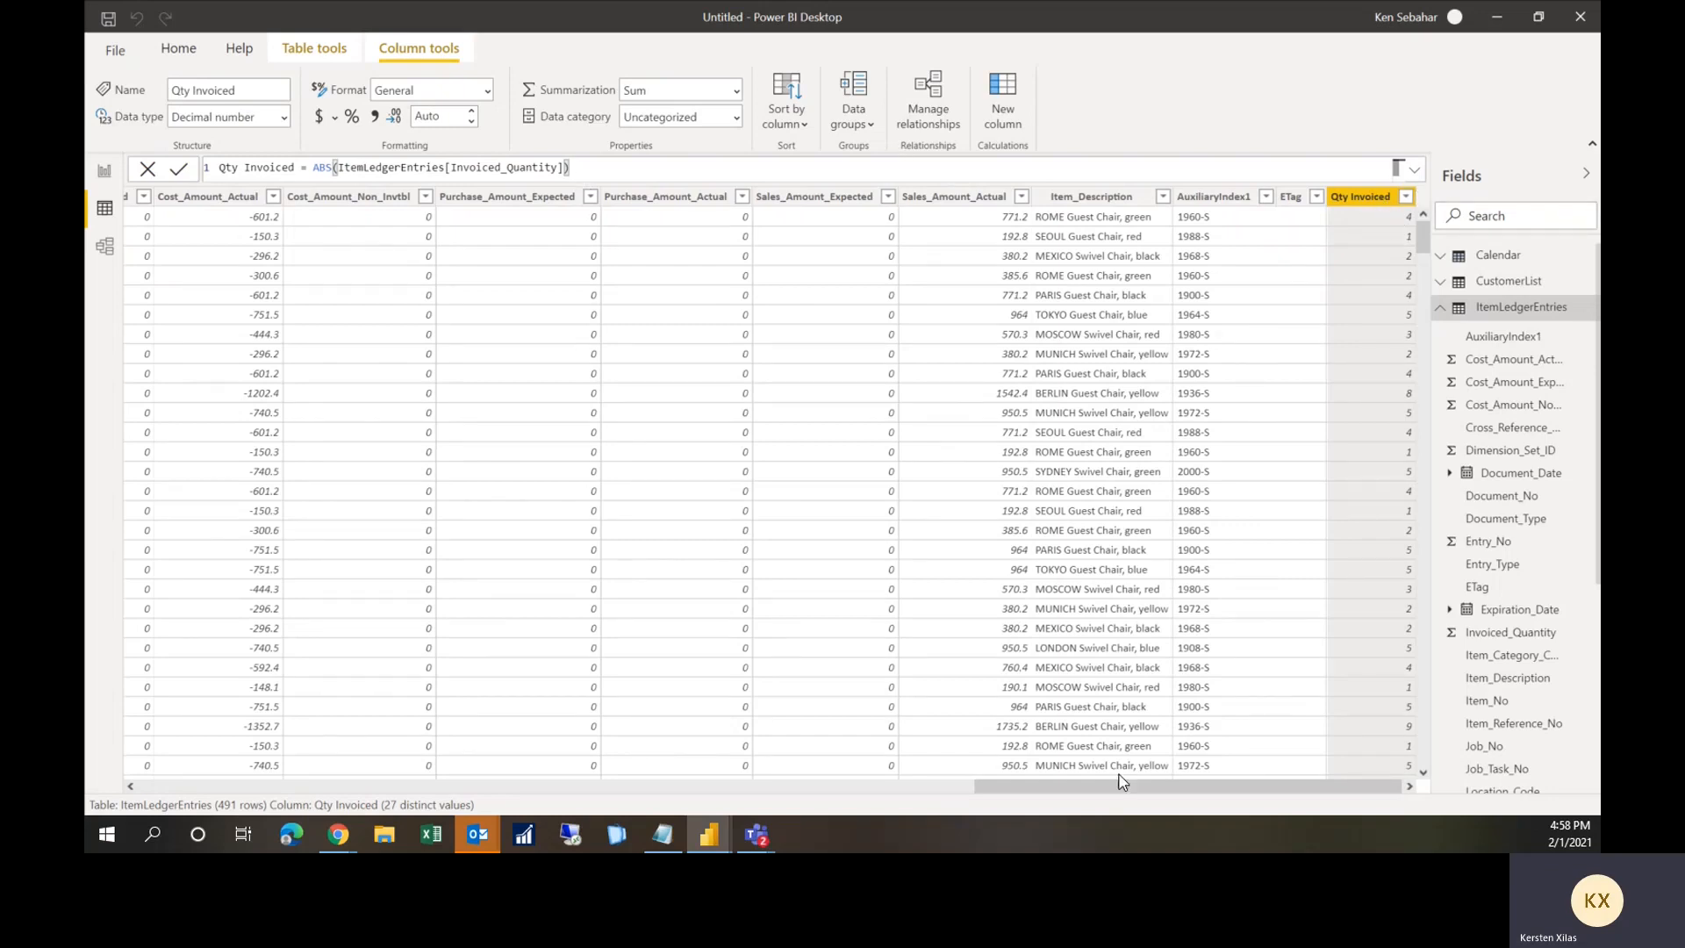
left_click_drag(1103, 786, 964, 787)
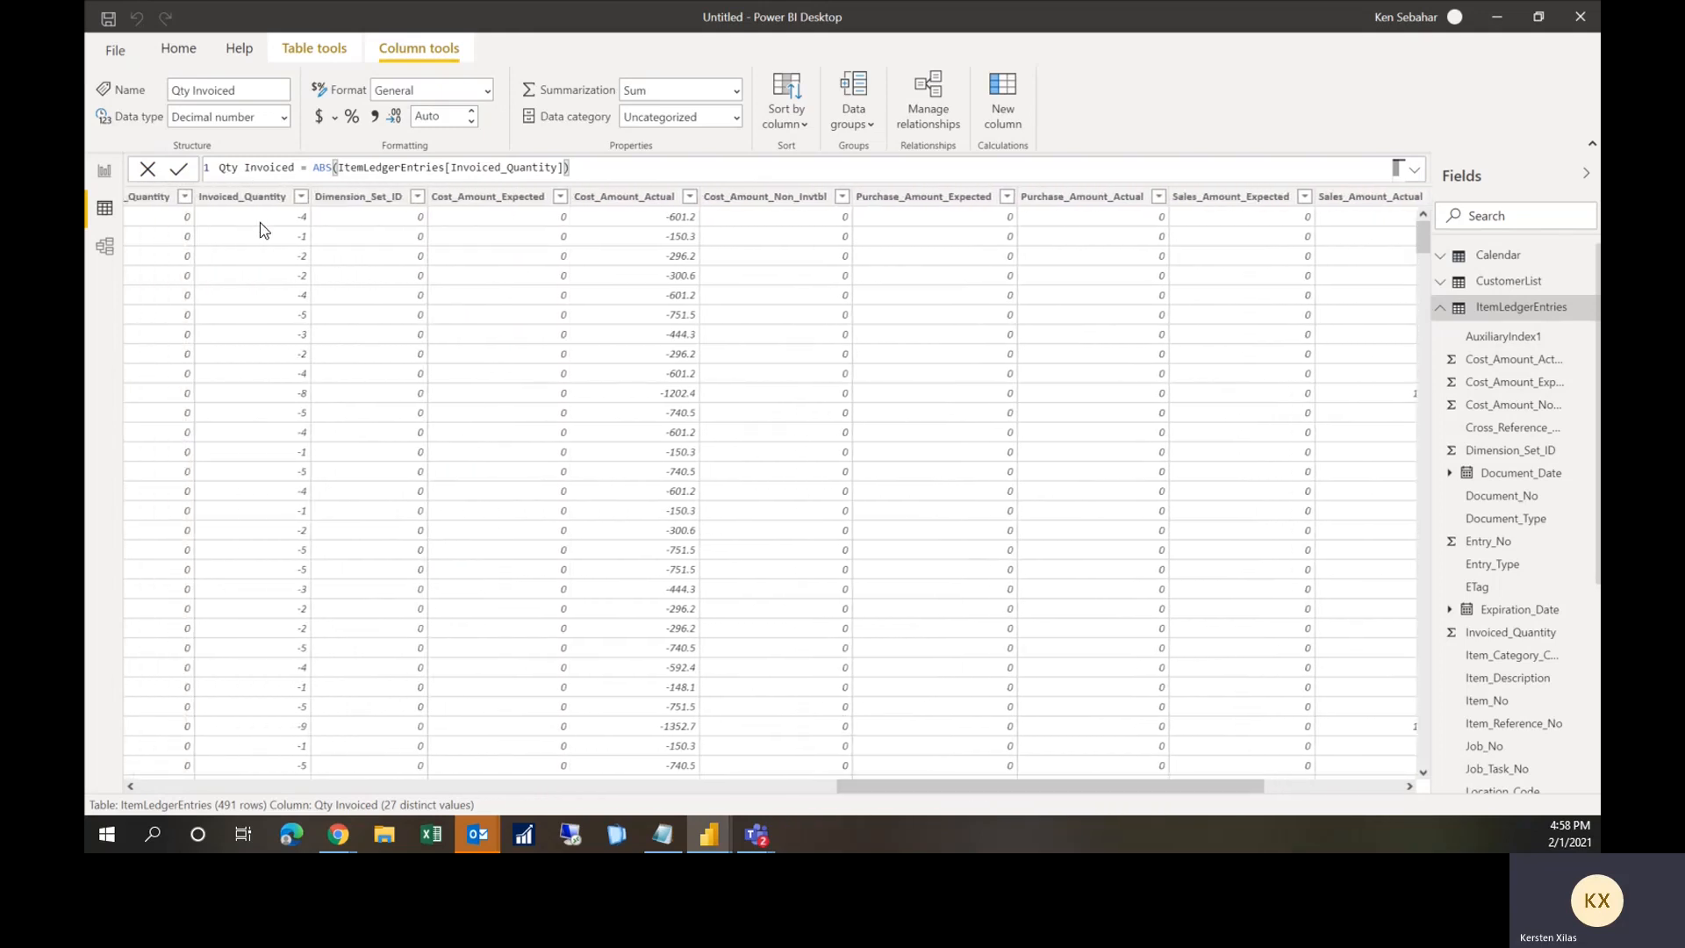
left_click_drag(1110, 794, 1309, 793)
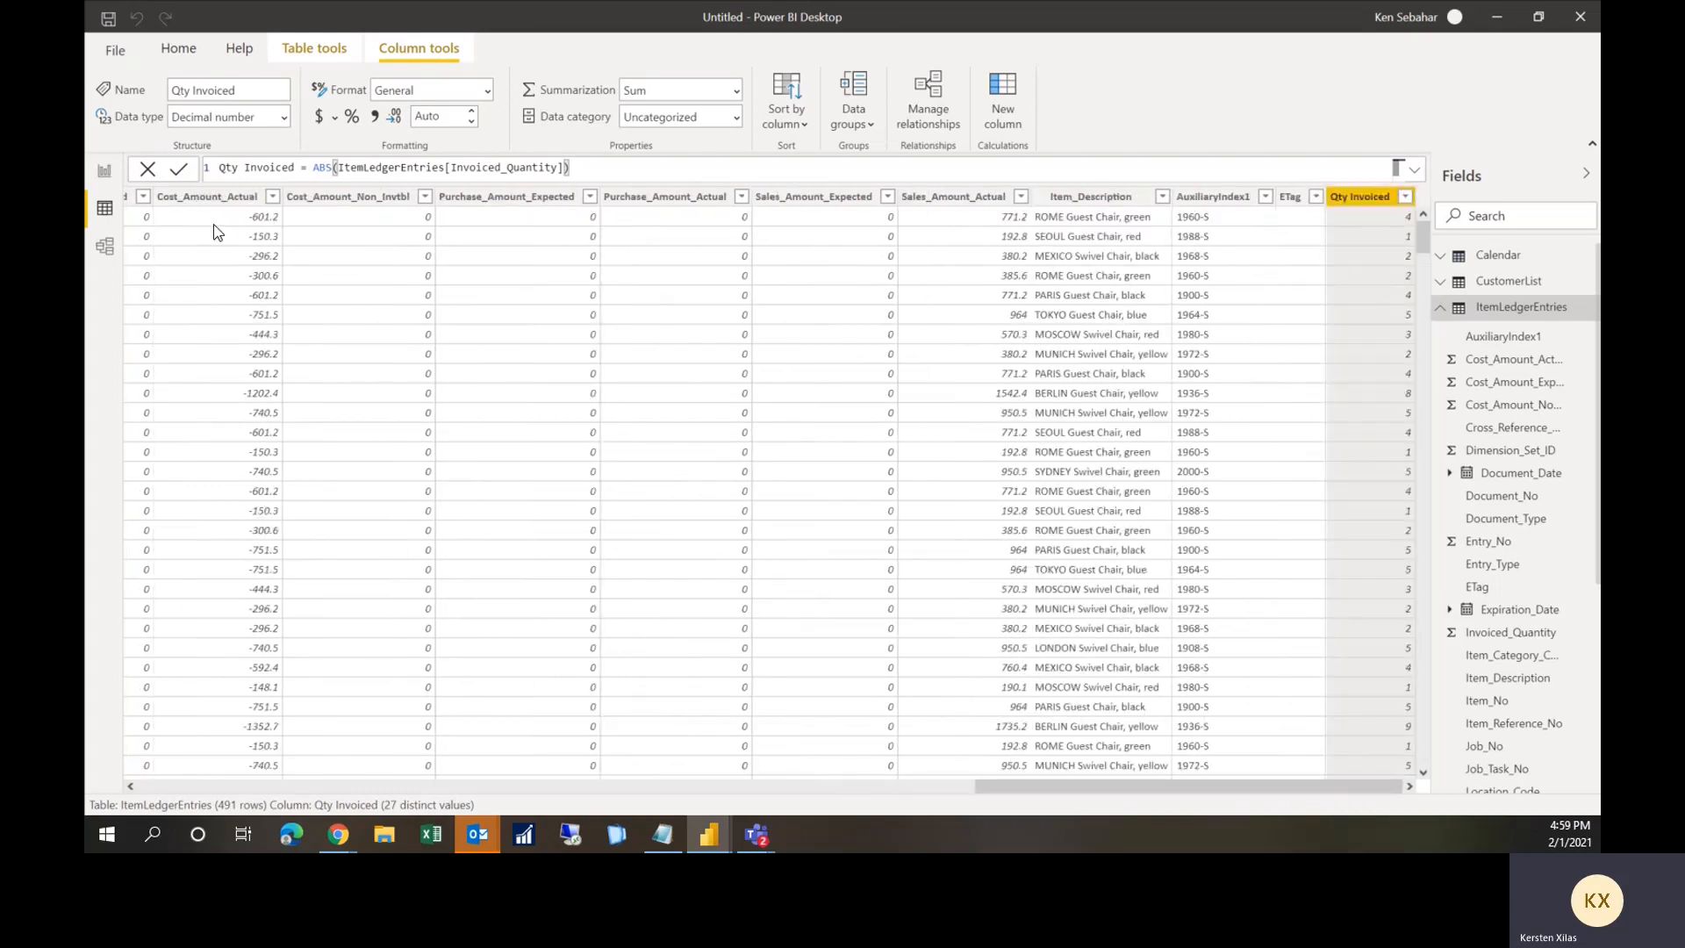
Step: Autodetect relationships between the model's tables in the model view, and start creating a new relationship manually
left_click(106, 172)
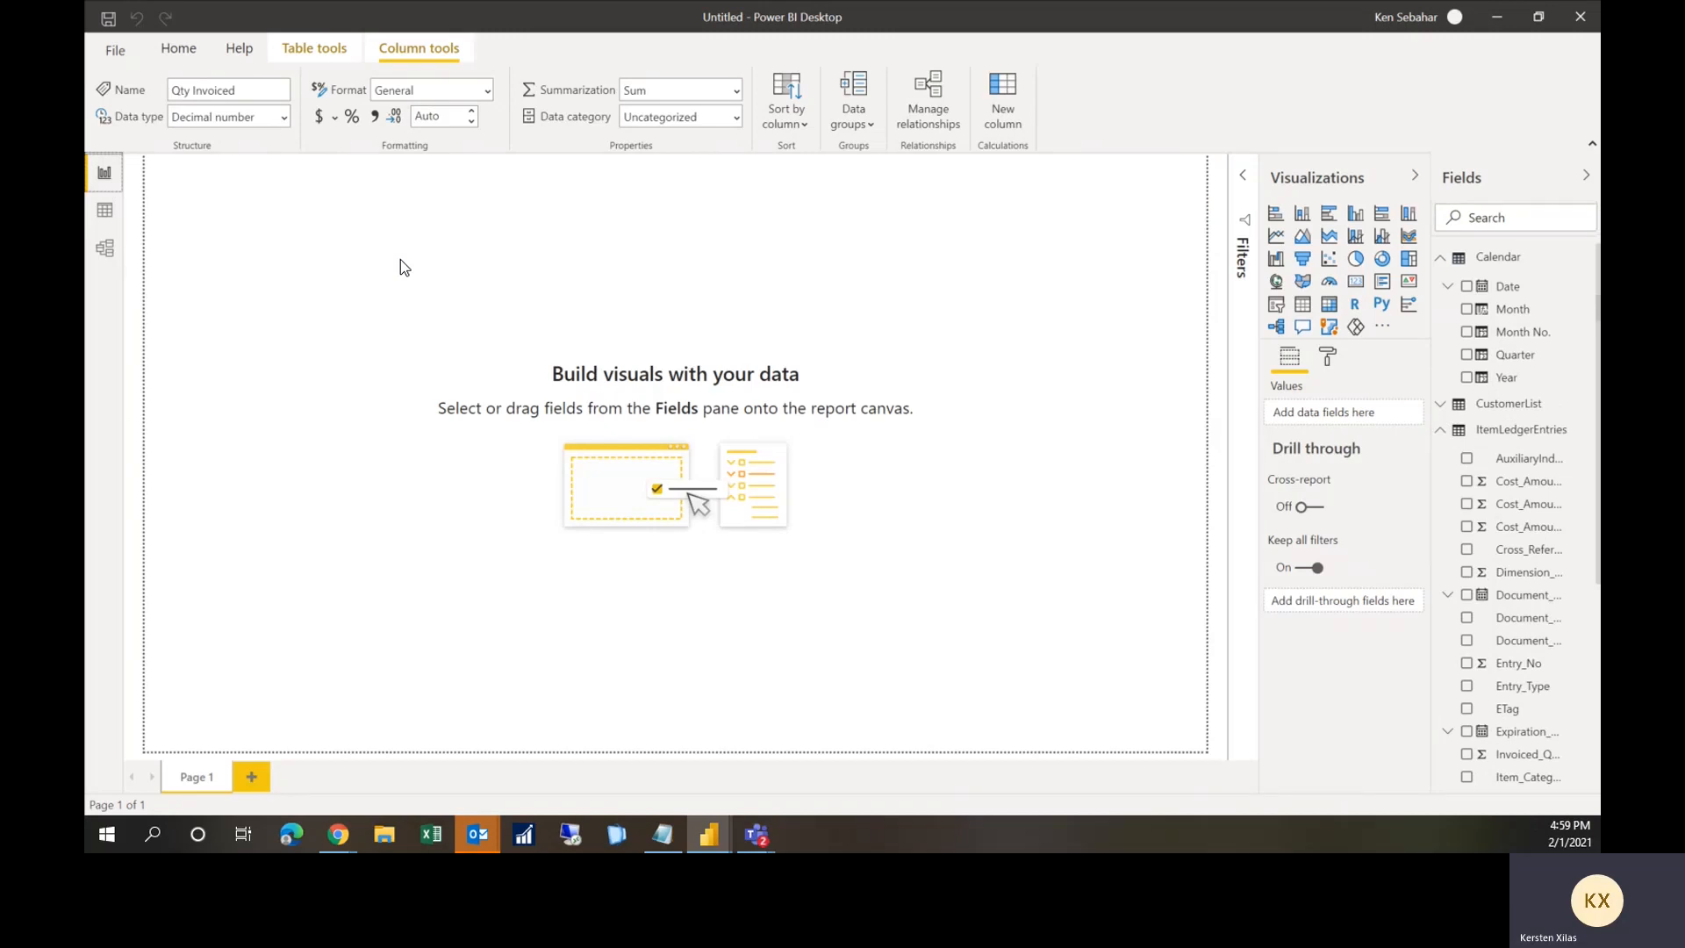
left_click(106, 249)
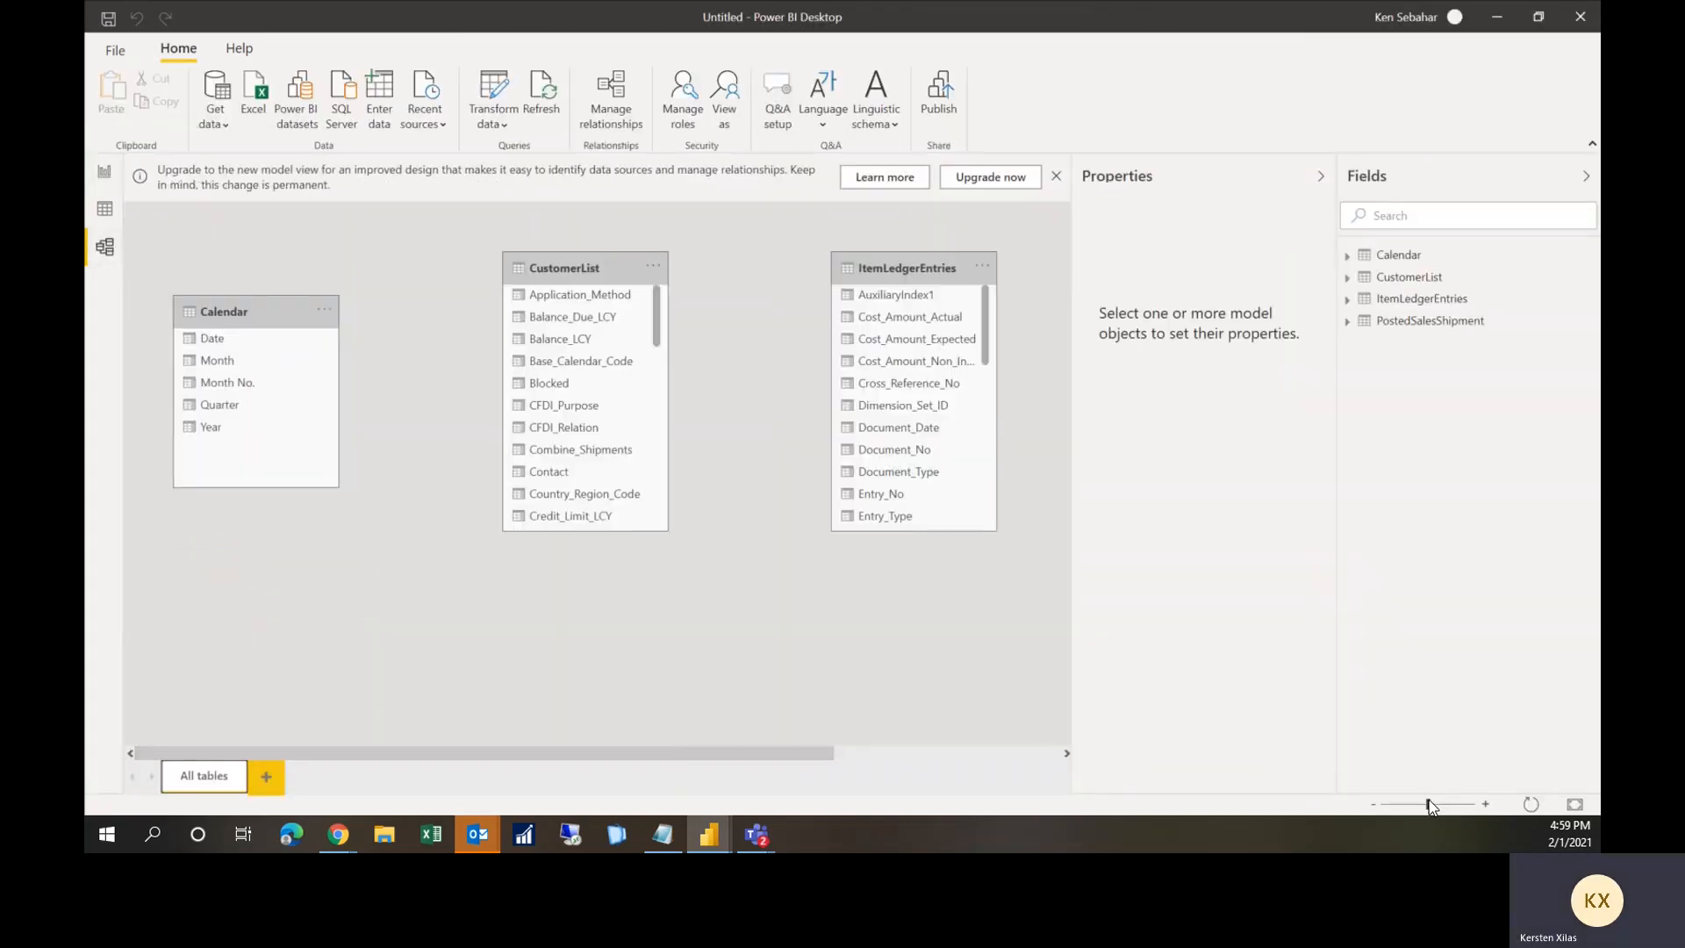
left_click_drag(1428, 805, 1414, 804)
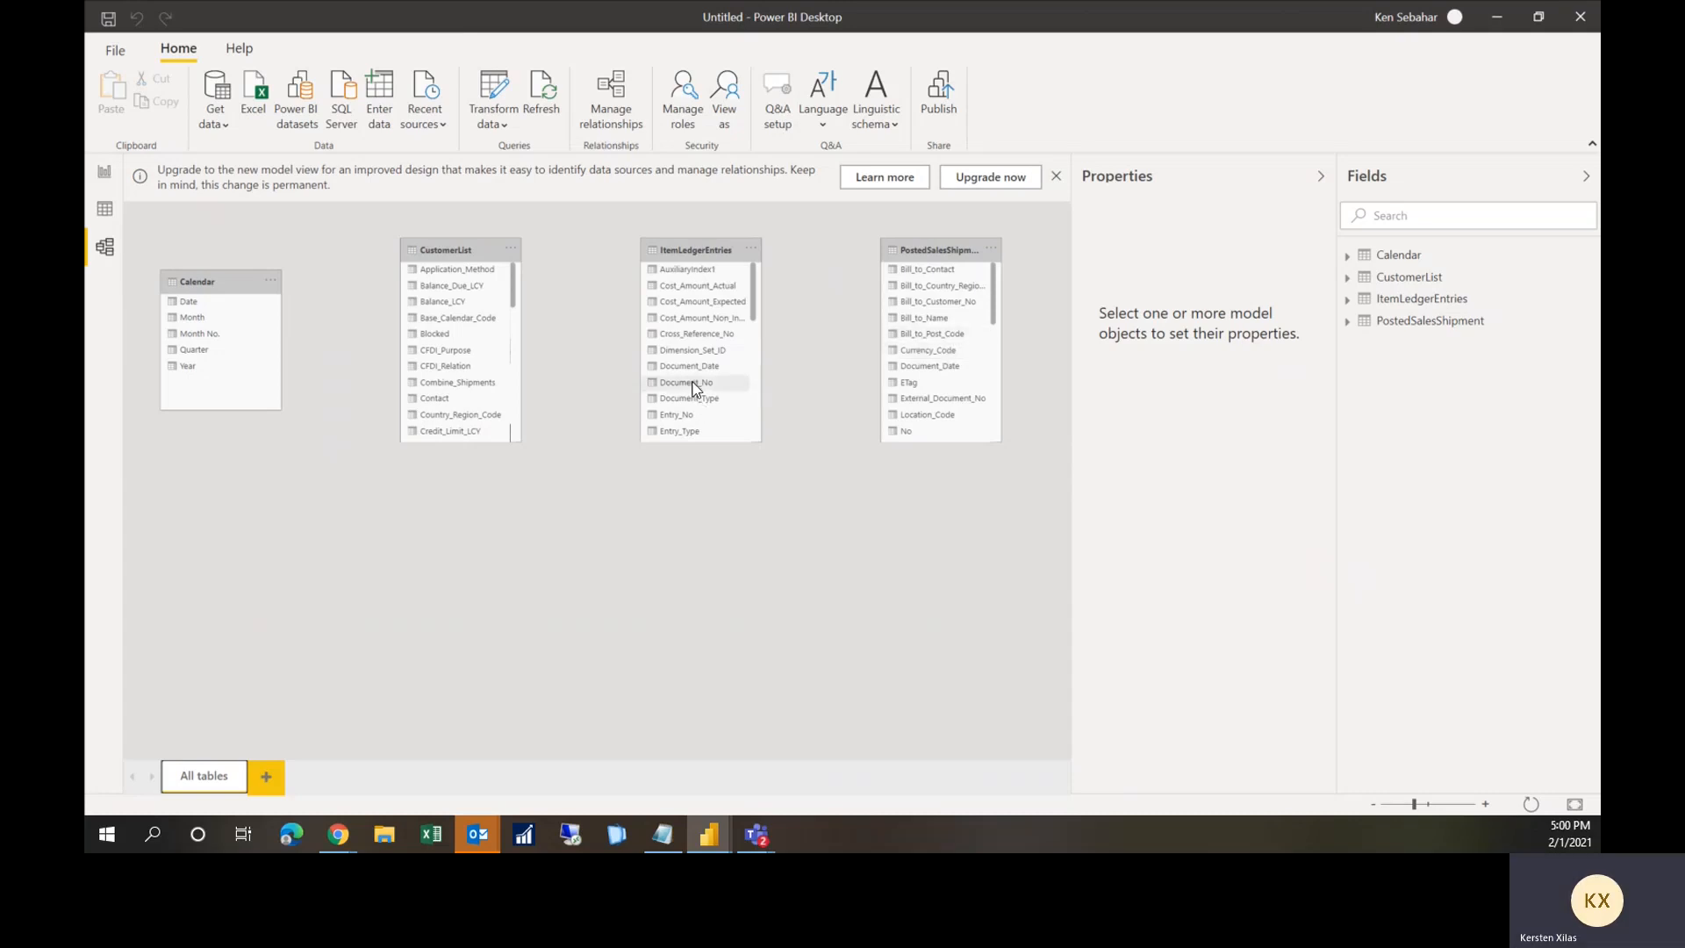
left_click(618, 119)
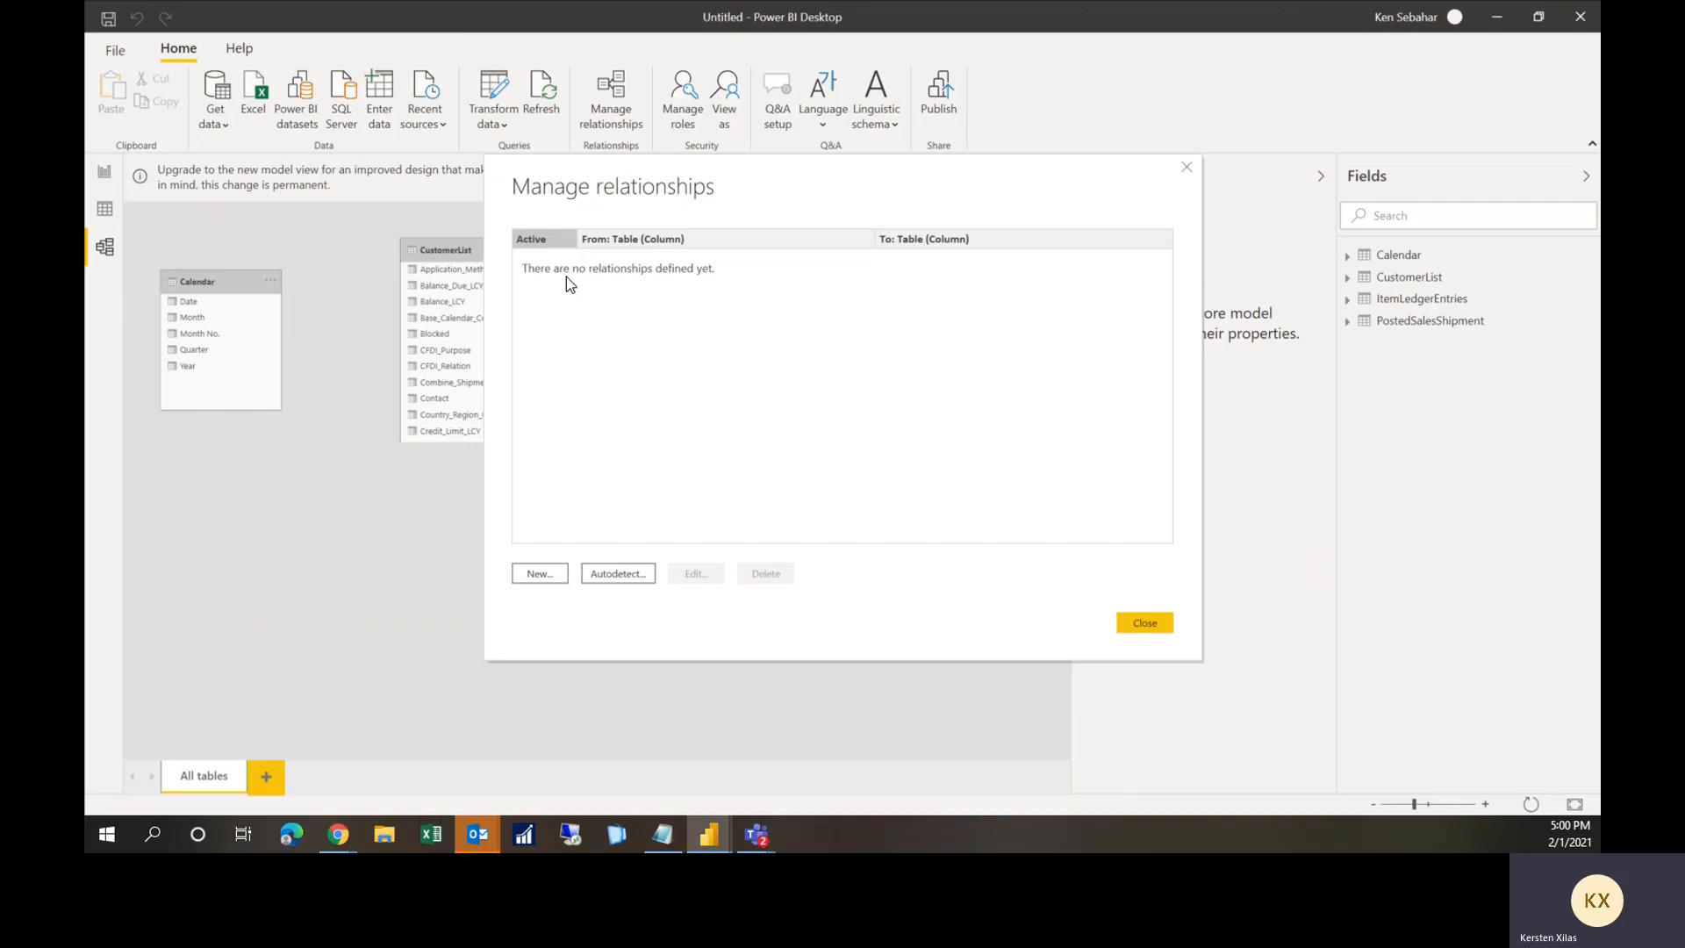
left_click(623, 571)
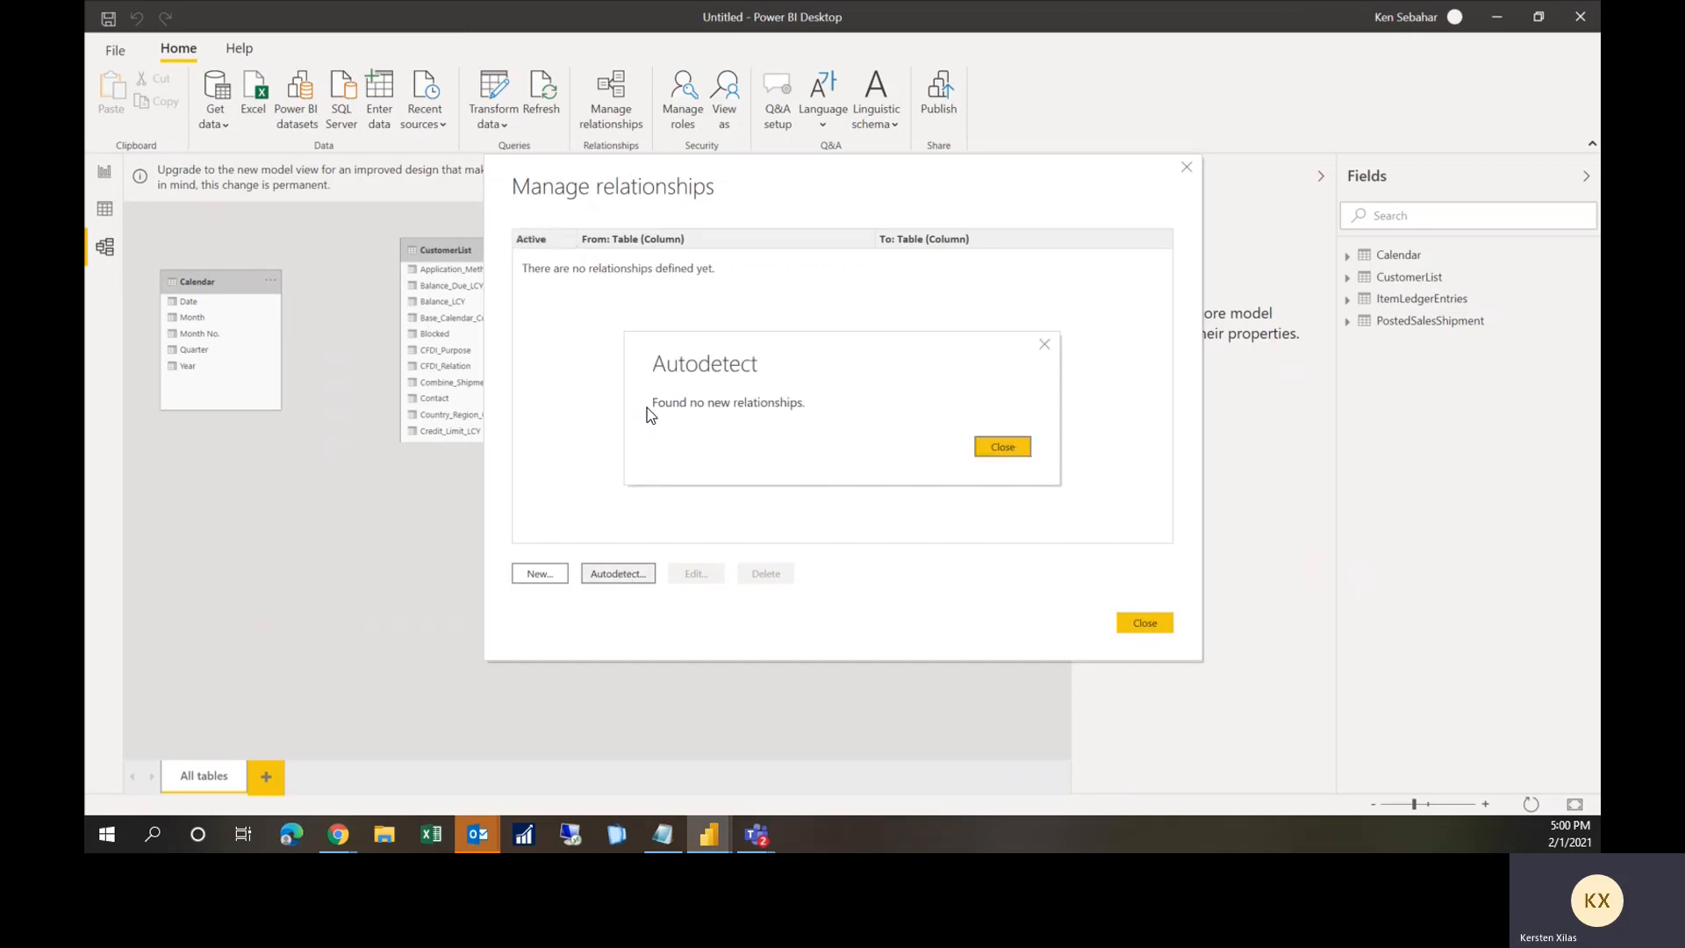
left_click(994, 452)
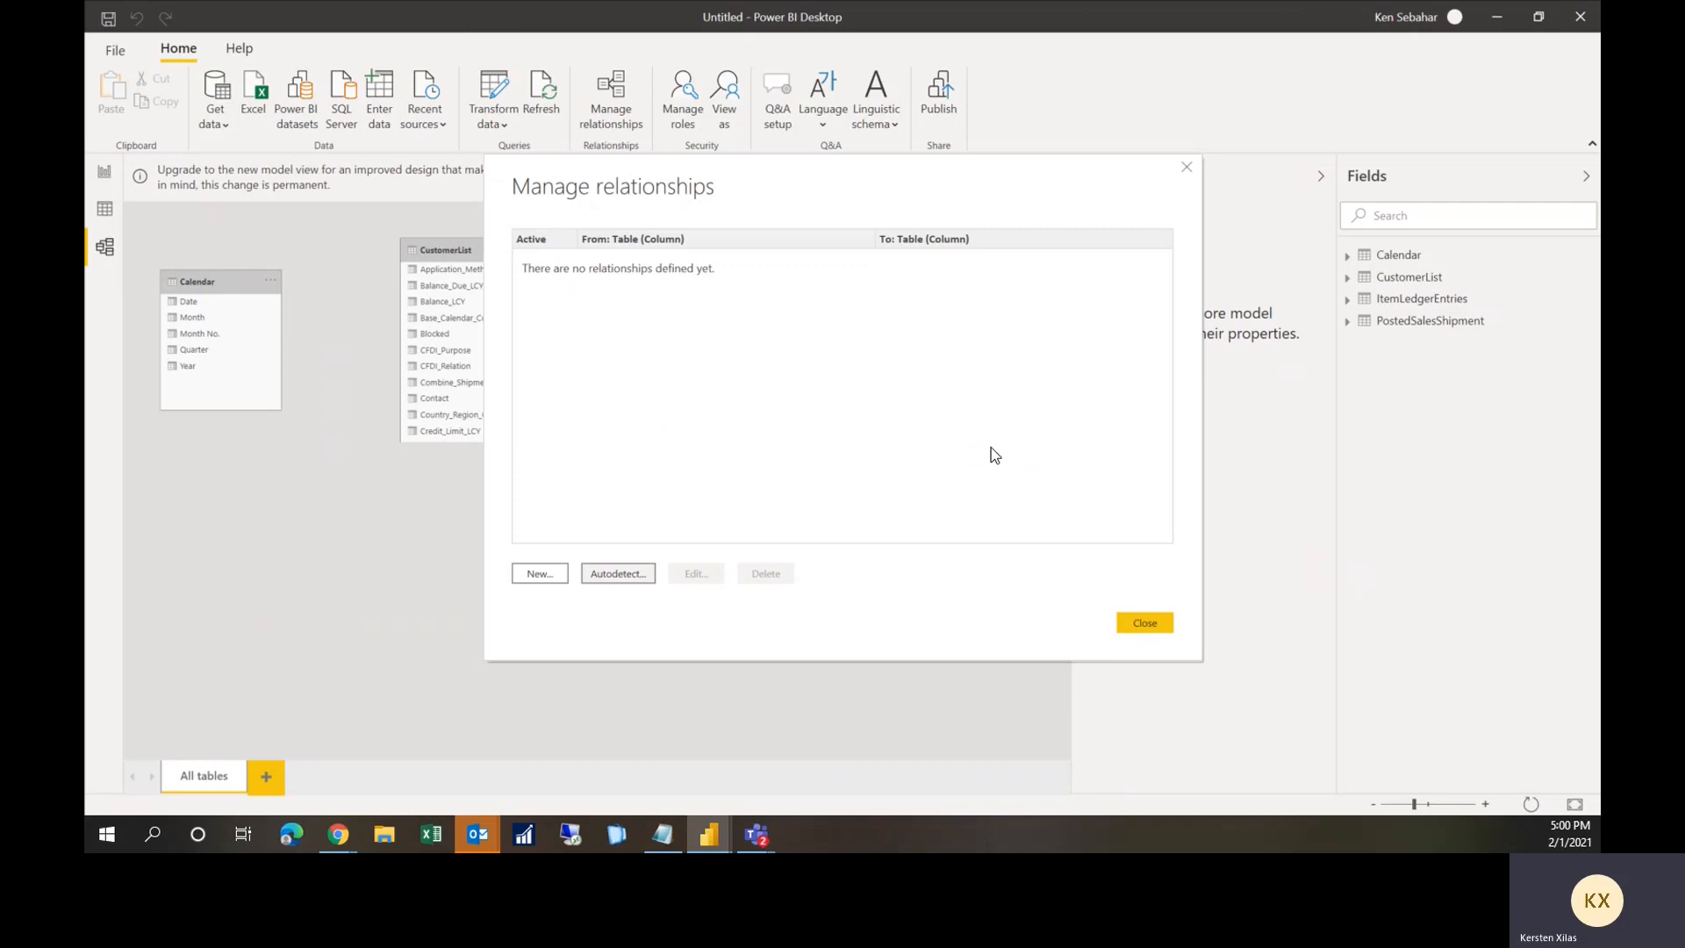
left_click(533, 576)
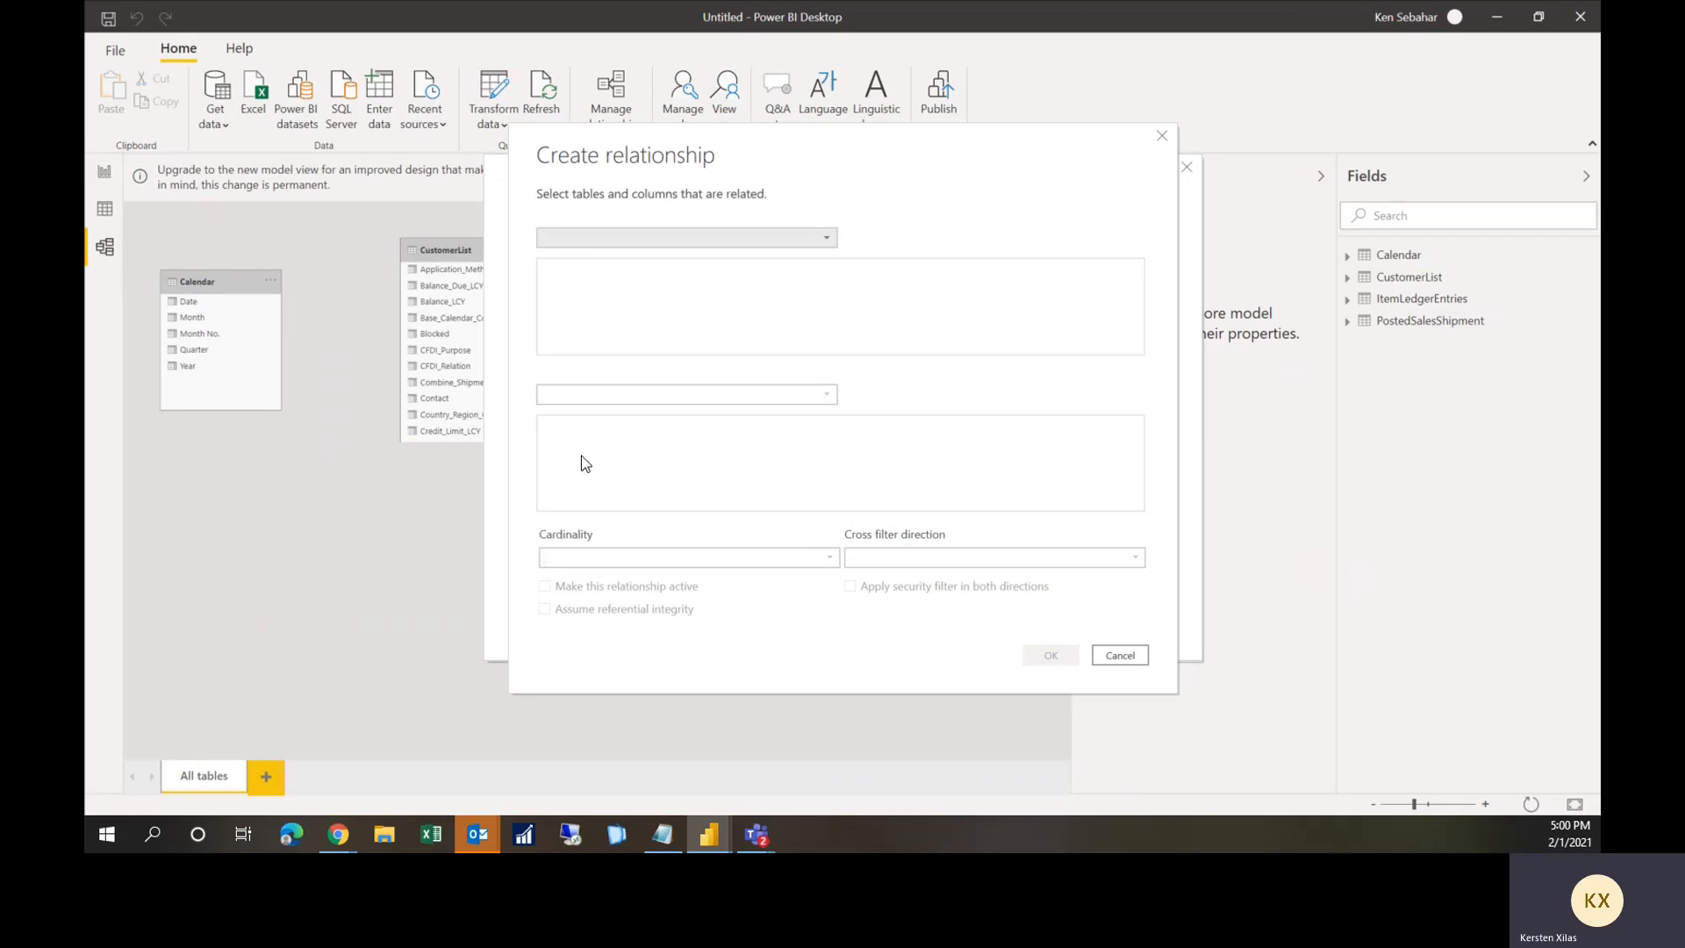
Step: Try defining the relationship from Document_No in ItemLedgerEntries to No in PostedSalesShipment
left_click(636, 246)
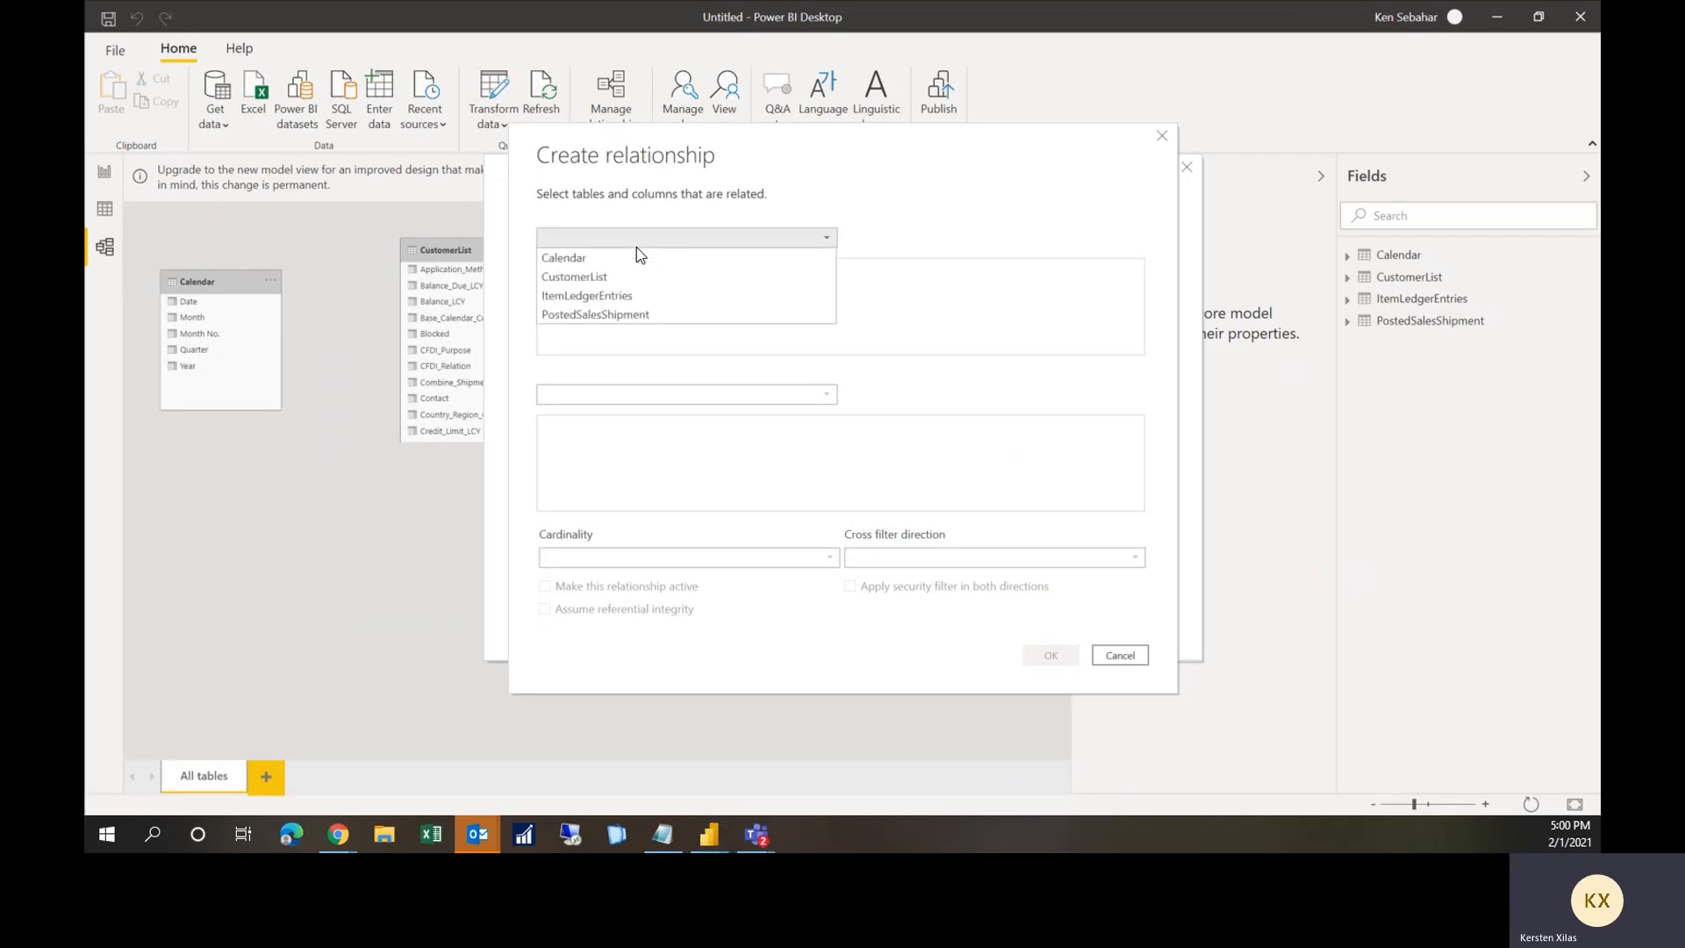
left_click(620, 296)
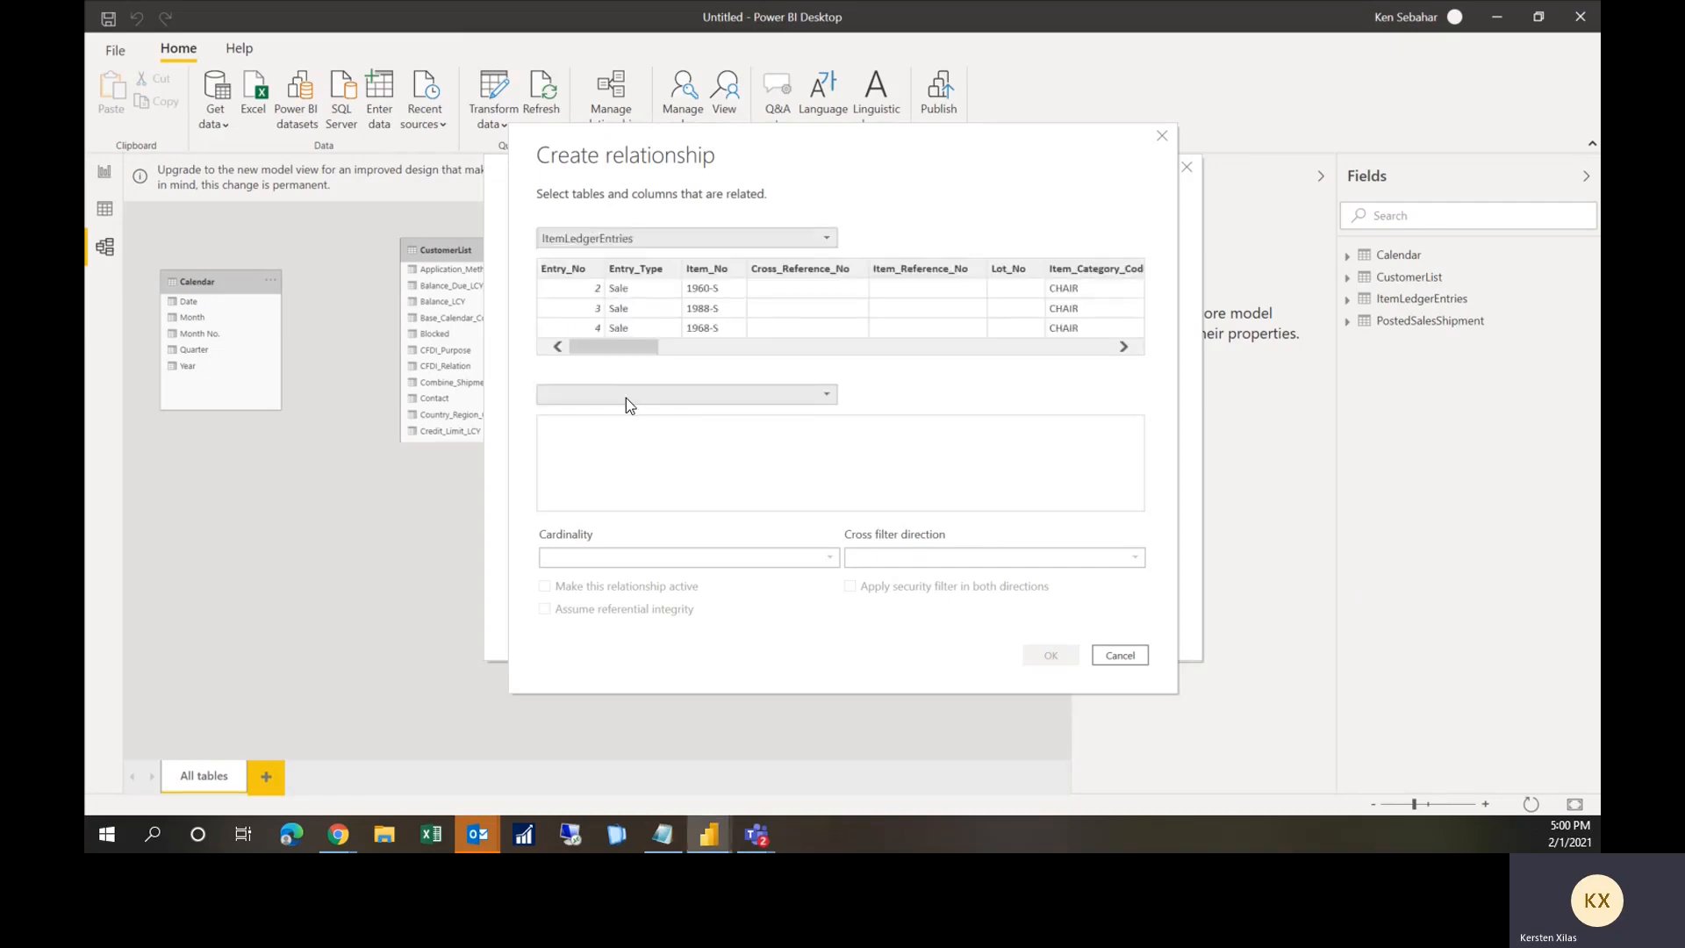
left_click(625, 397)
left_click(624, 451)
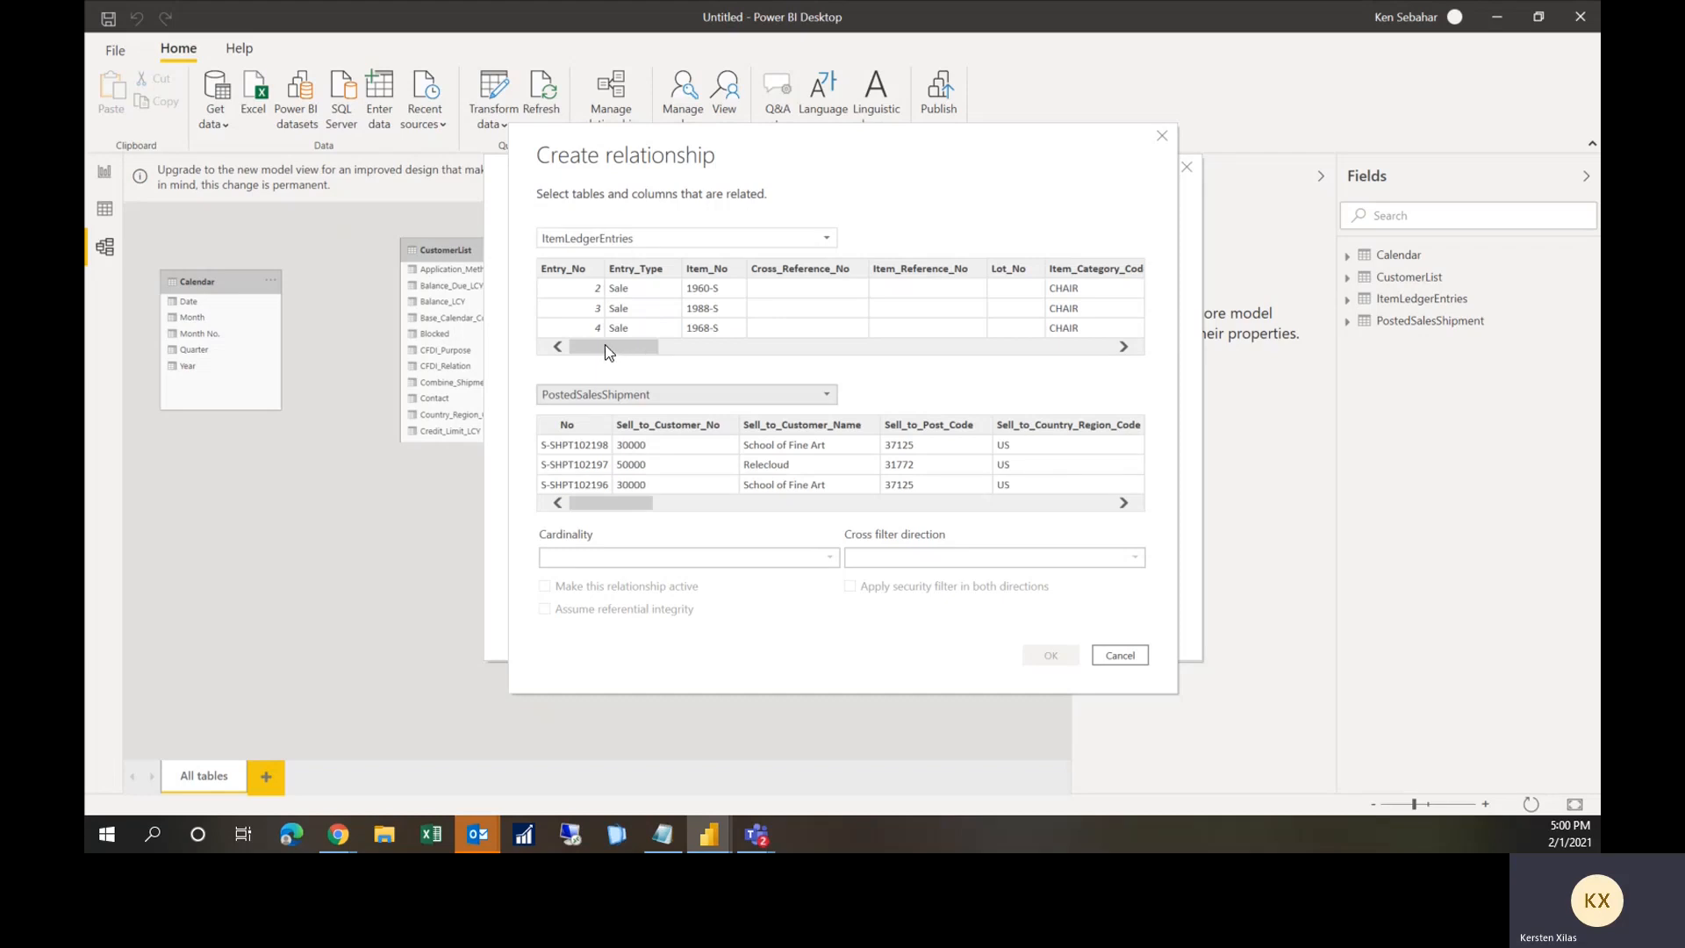
left_click_drag(609, 350, 711, 348)
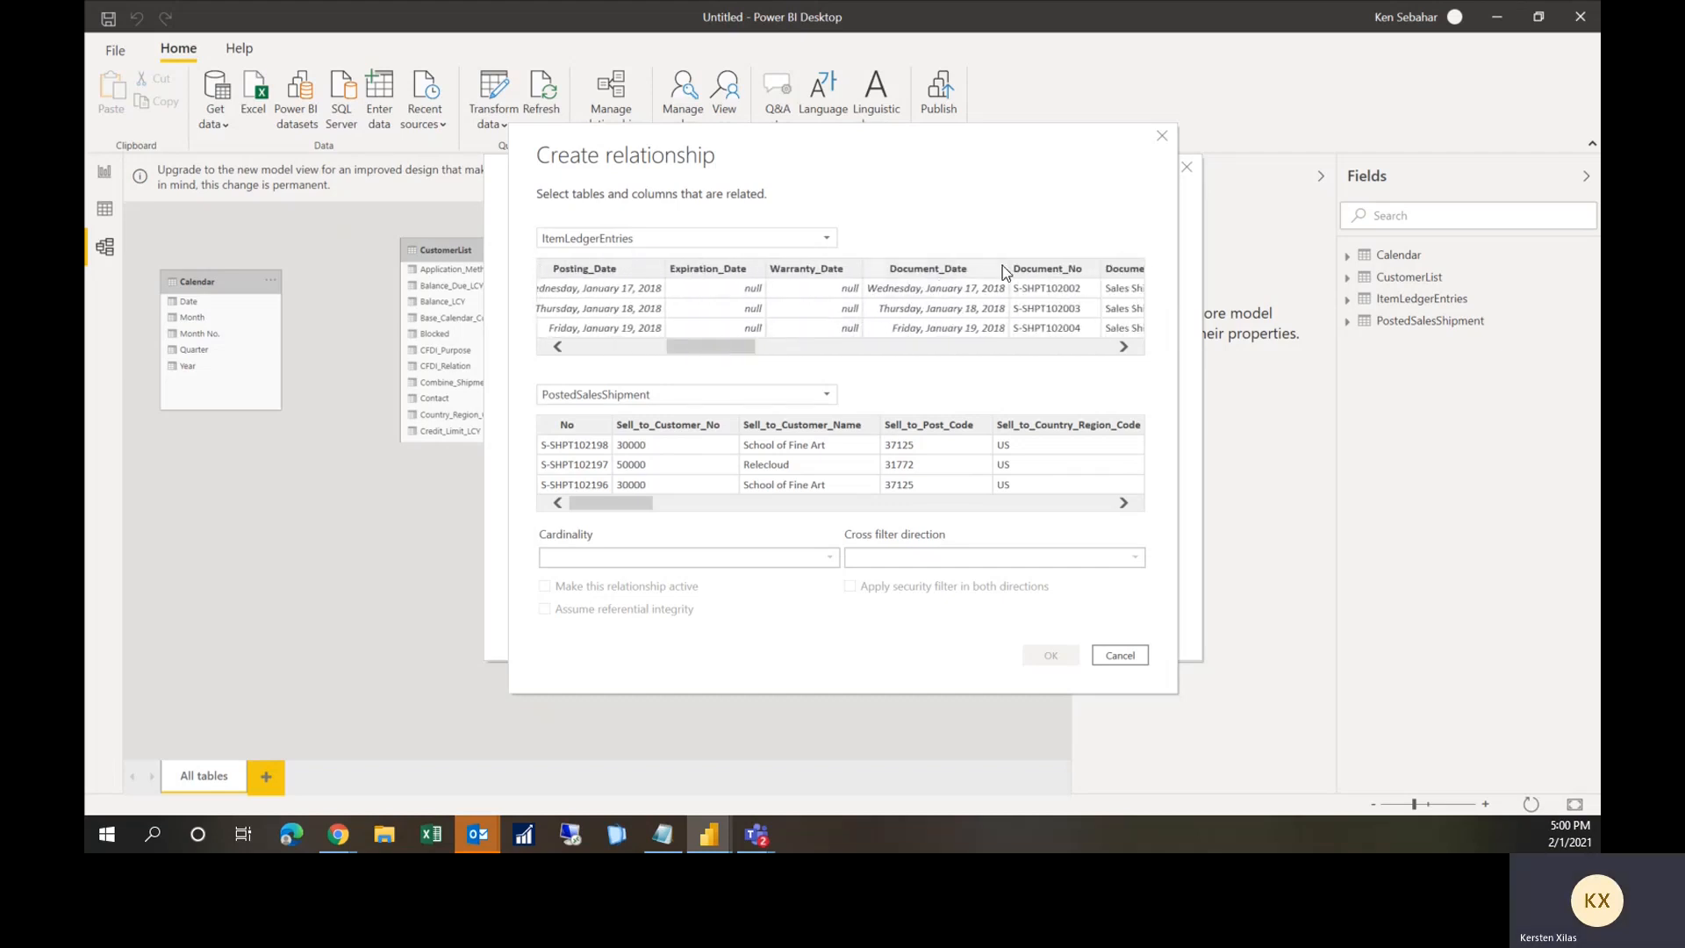
left_click(1031, 270)
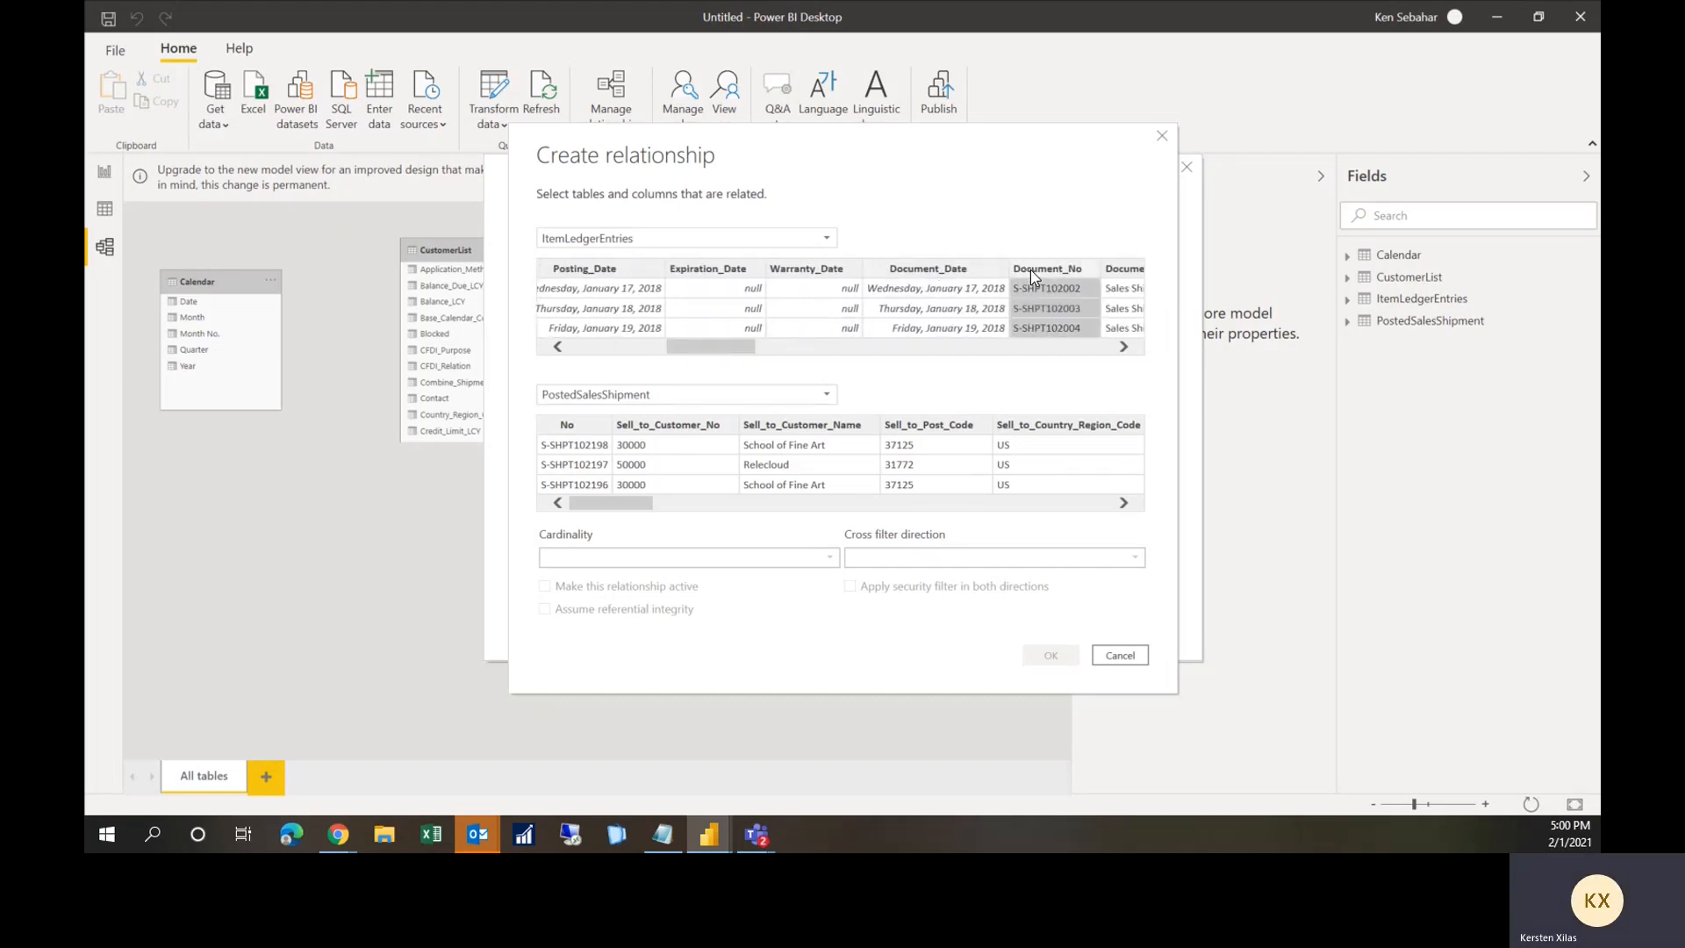
left_click(578, 430)
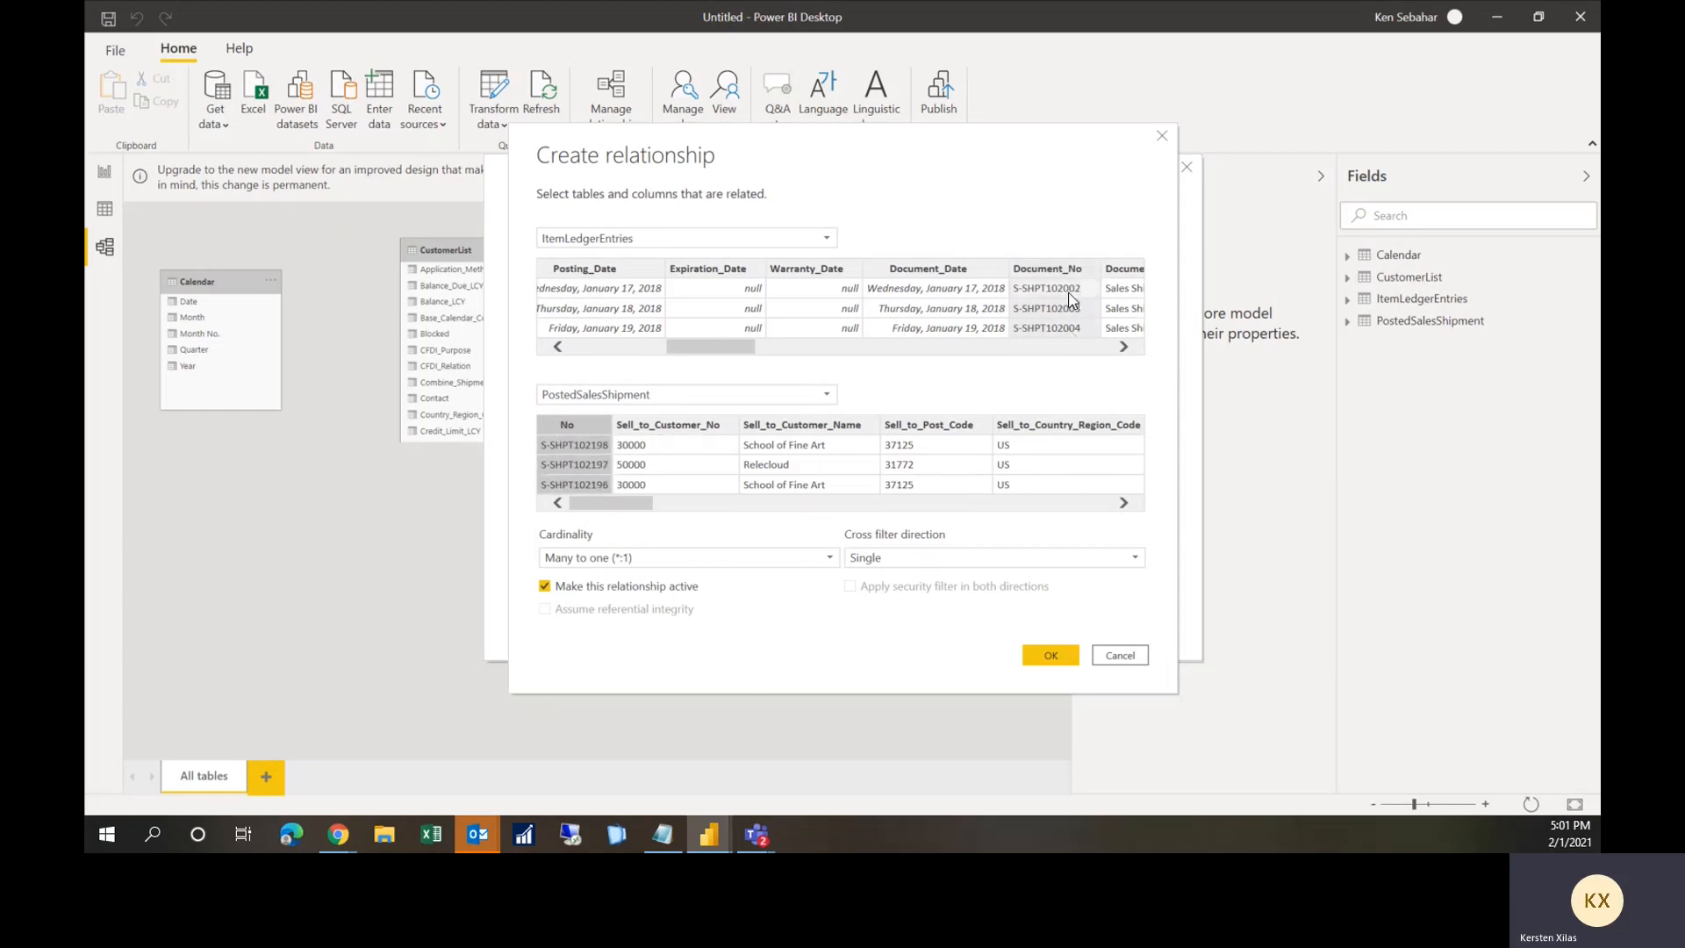
Step: Create a one-to-many relationship from No in PostedSalesShipment to Document_No in ItemLedgerEntries
left_click(632, 239)
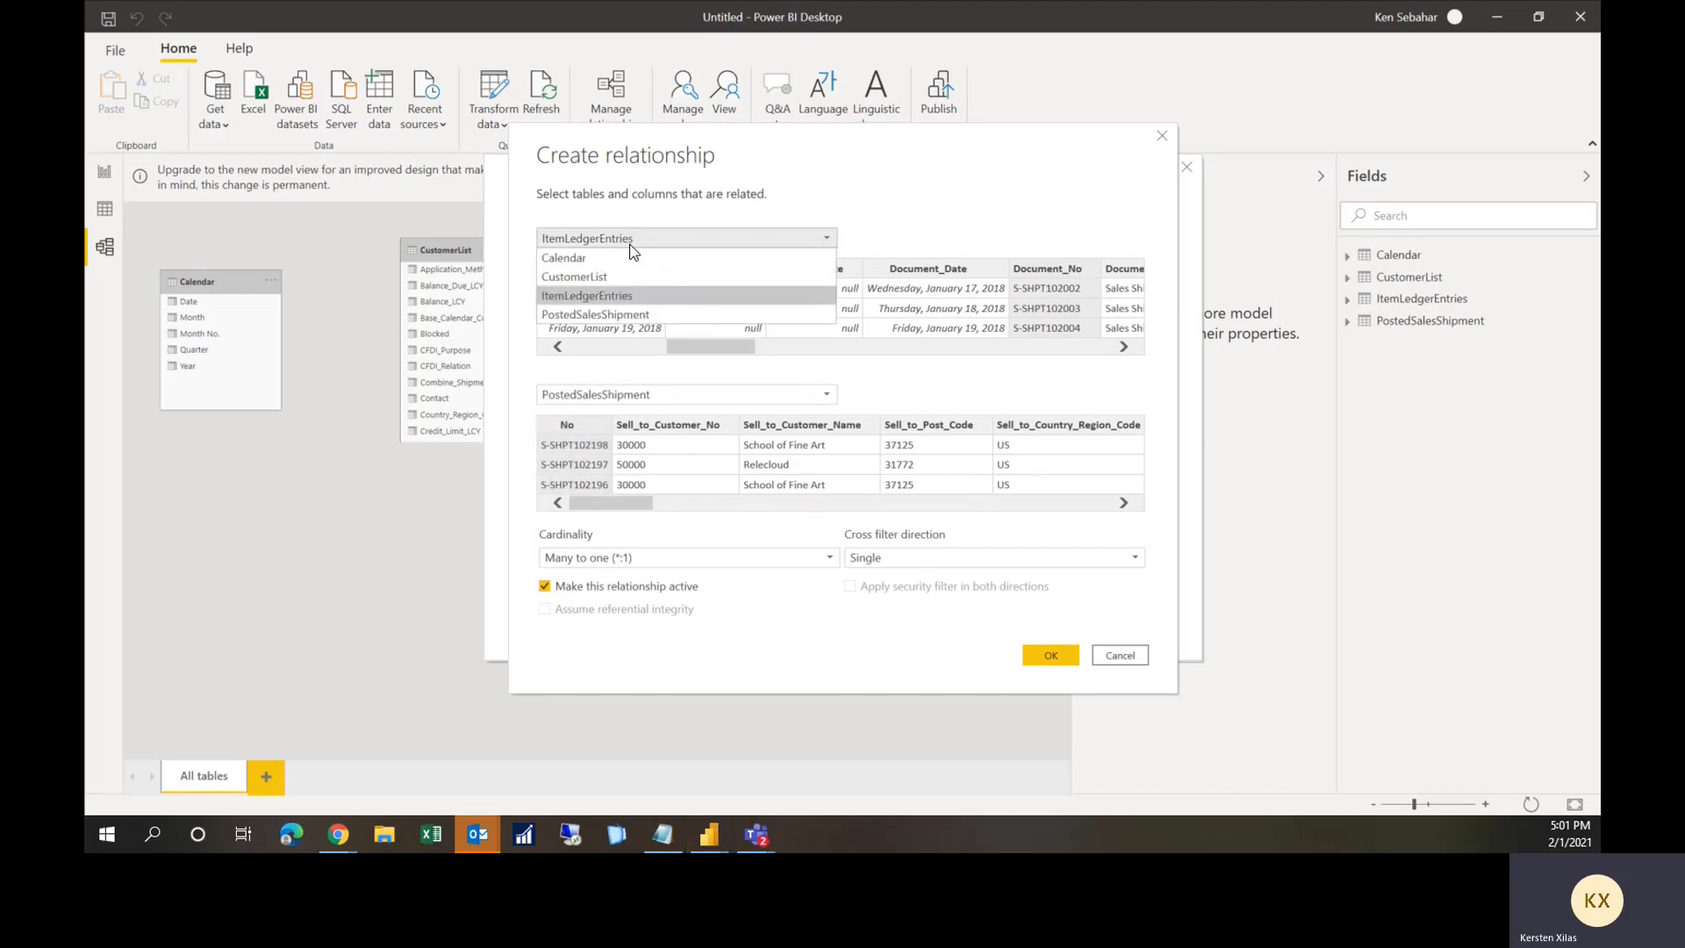
left_click(620, 314)
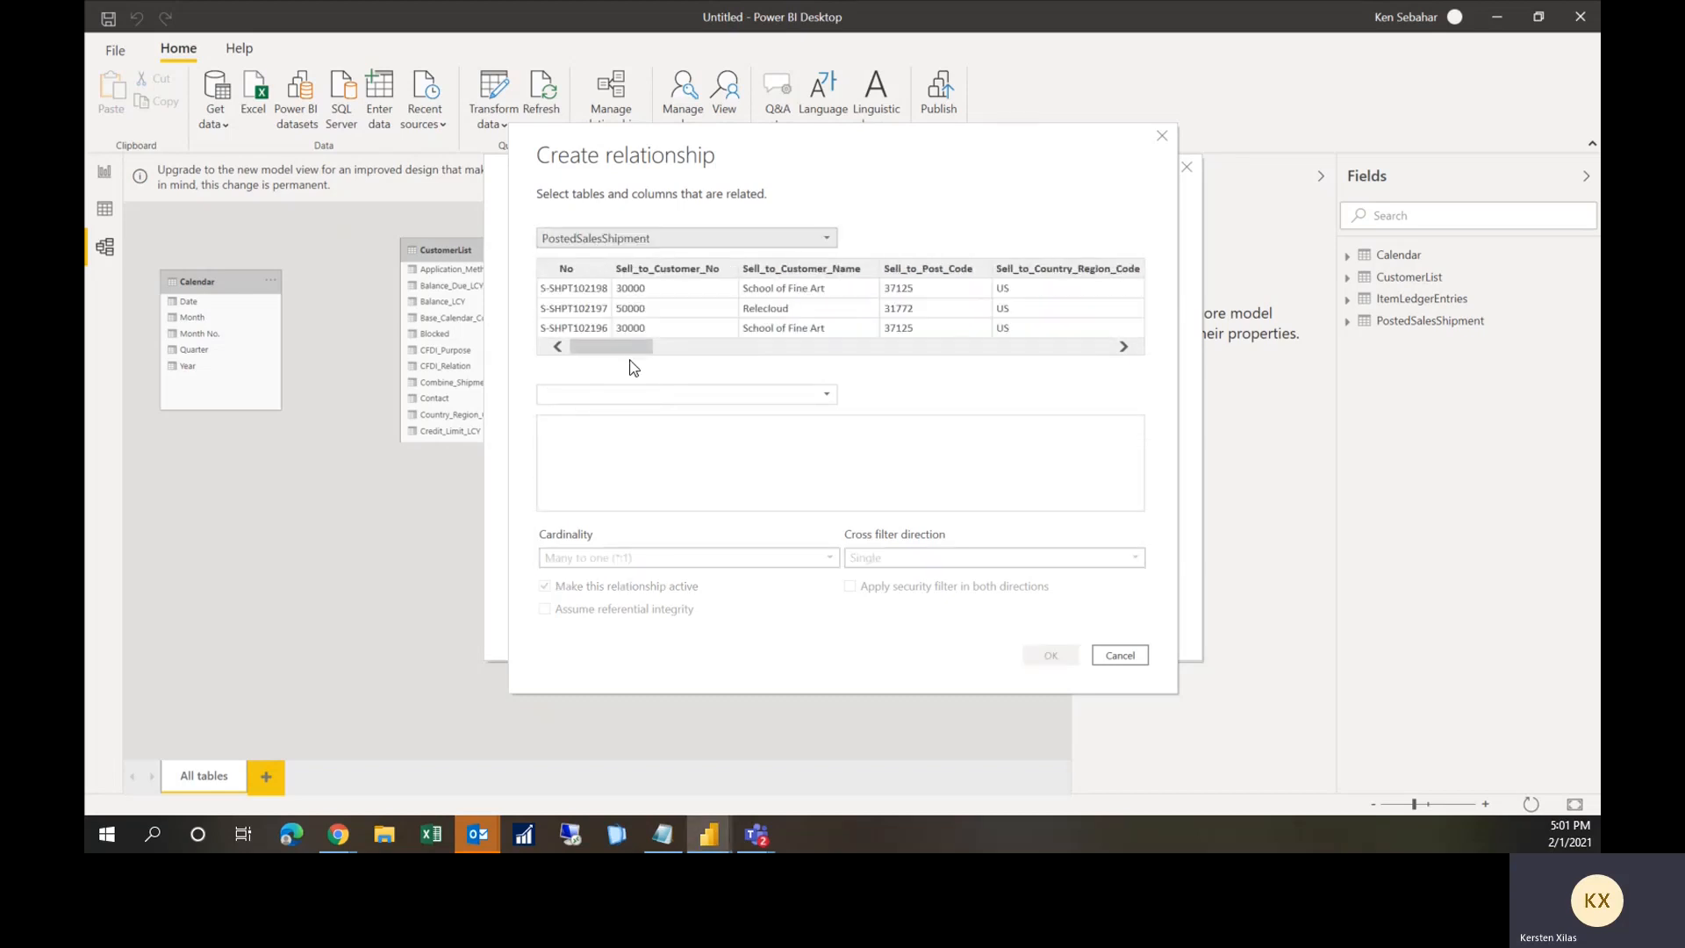
left_click(630, 397)
left_click(616, 449)
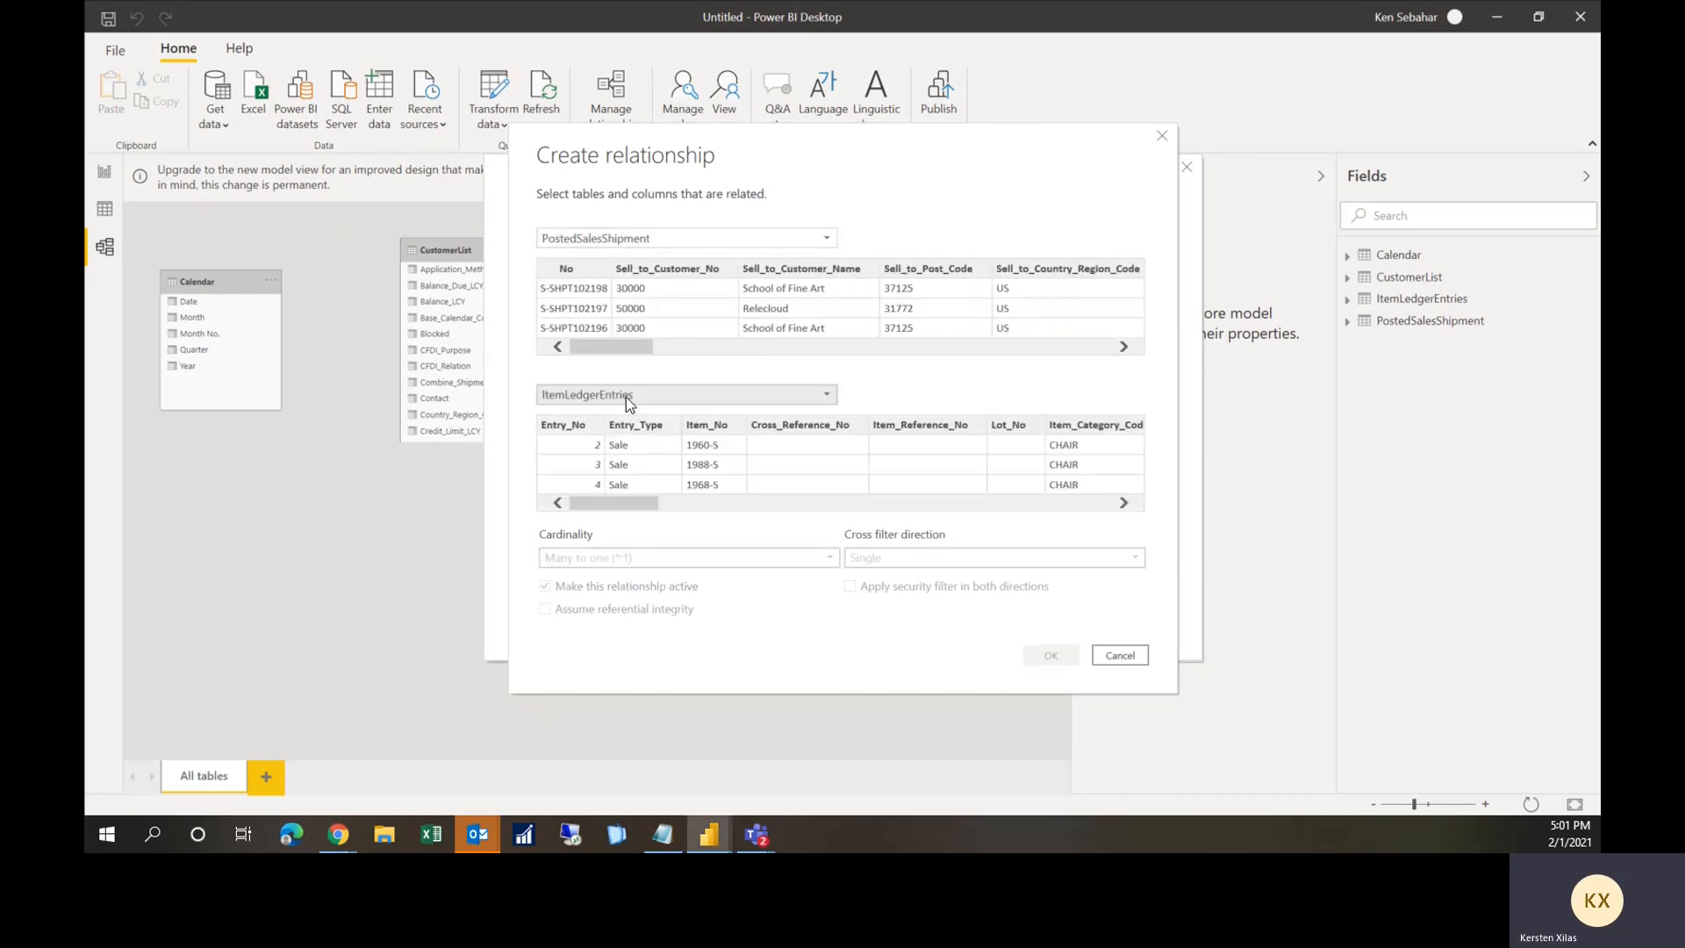
left_click(585, 299)
left_click_drag(614, 502, 764, 492)
left_click(857, 425)
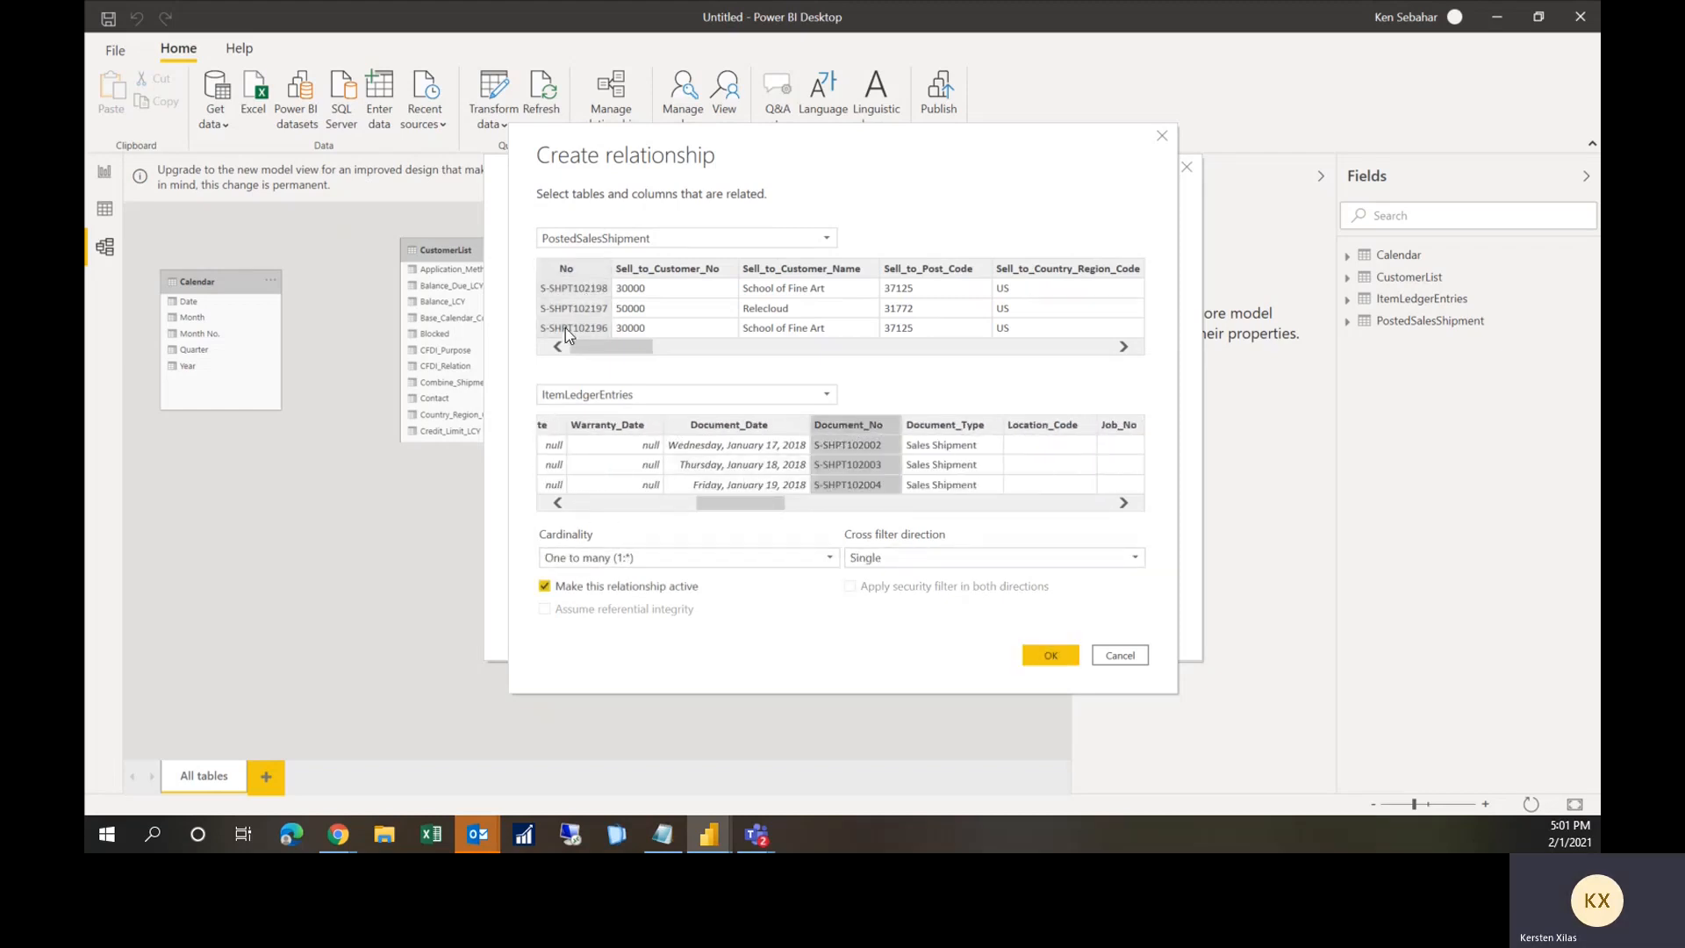
left_click(587, 556)
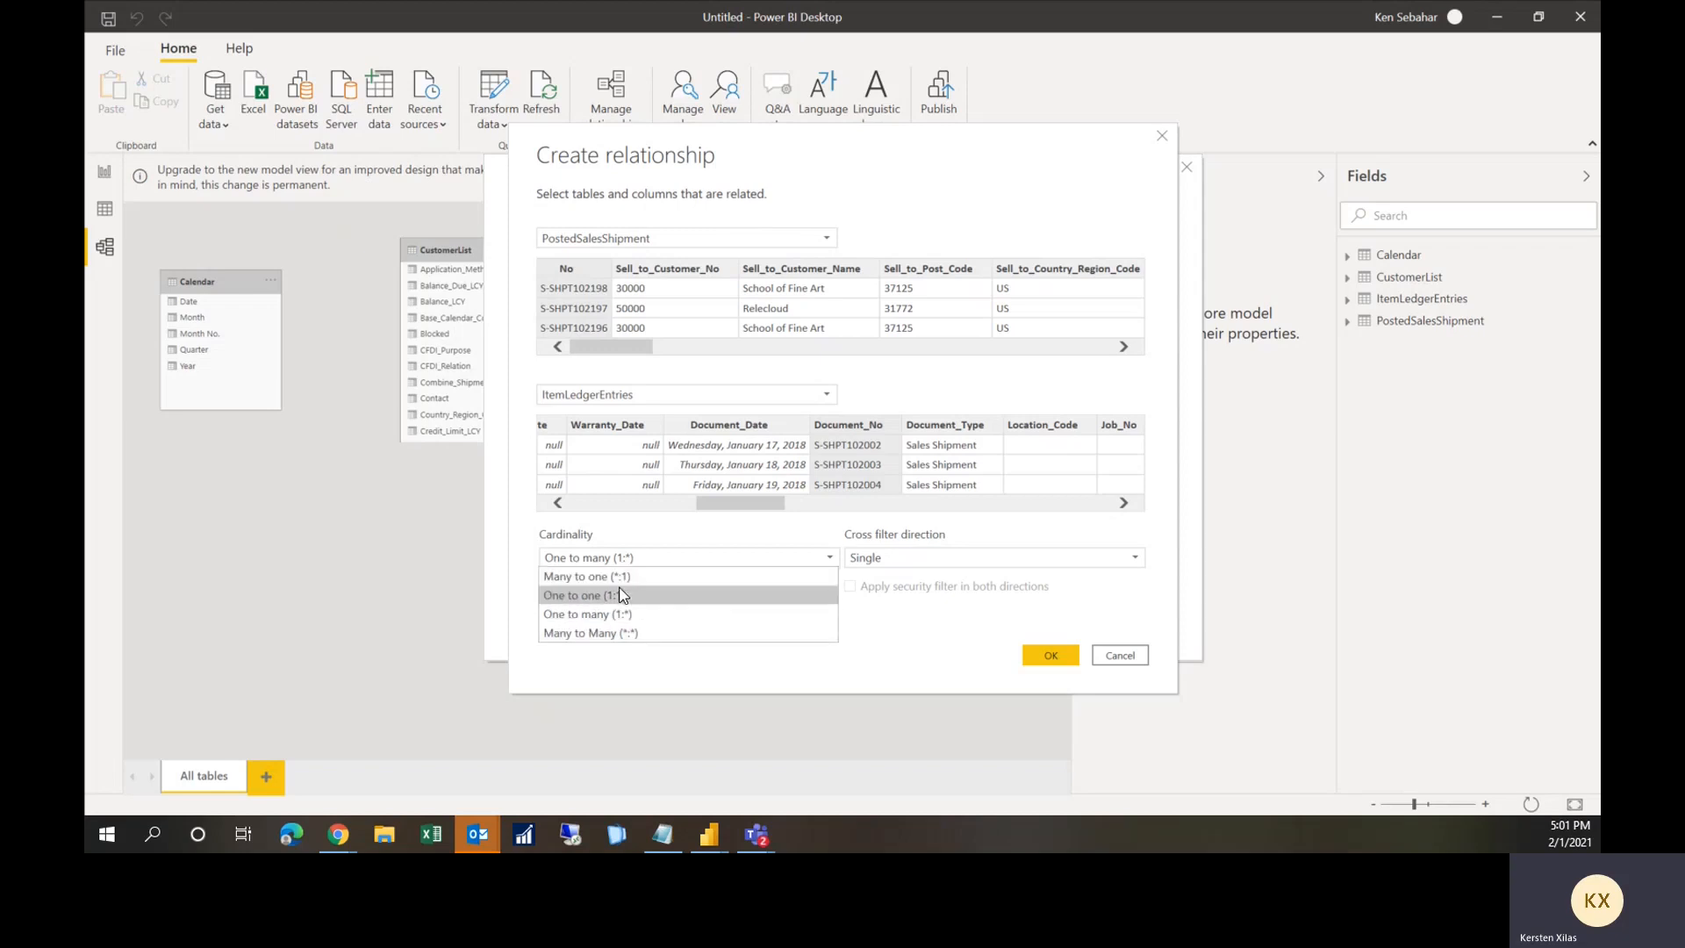
left_click(934, 646)
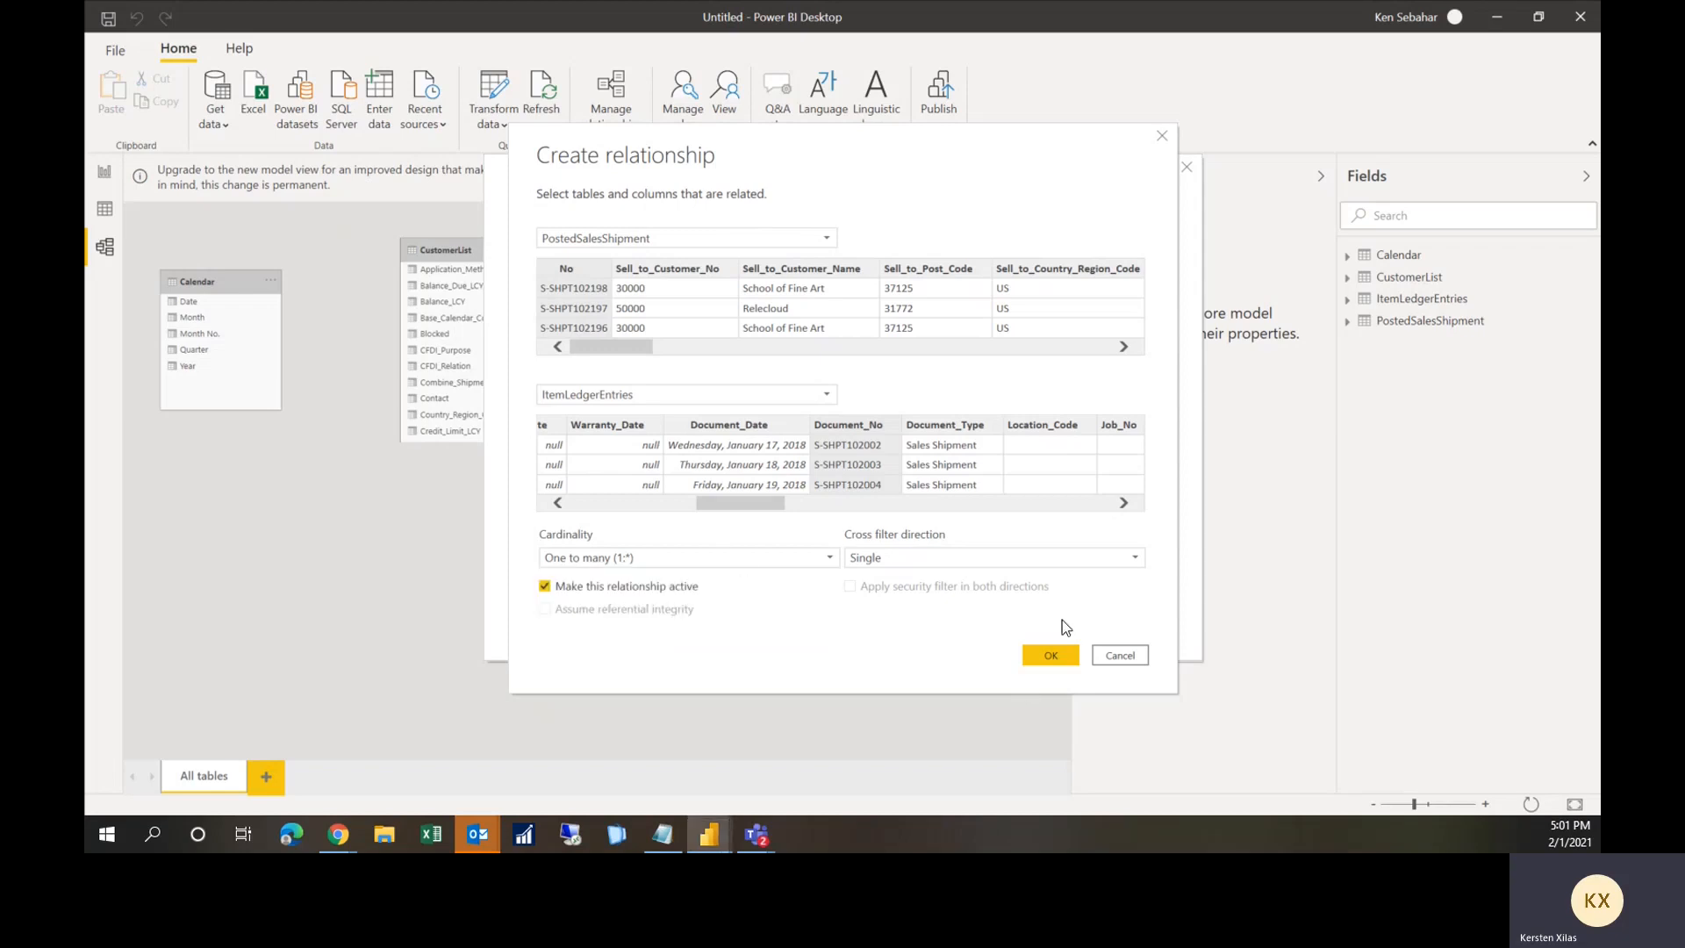
left_click(1050, 655)
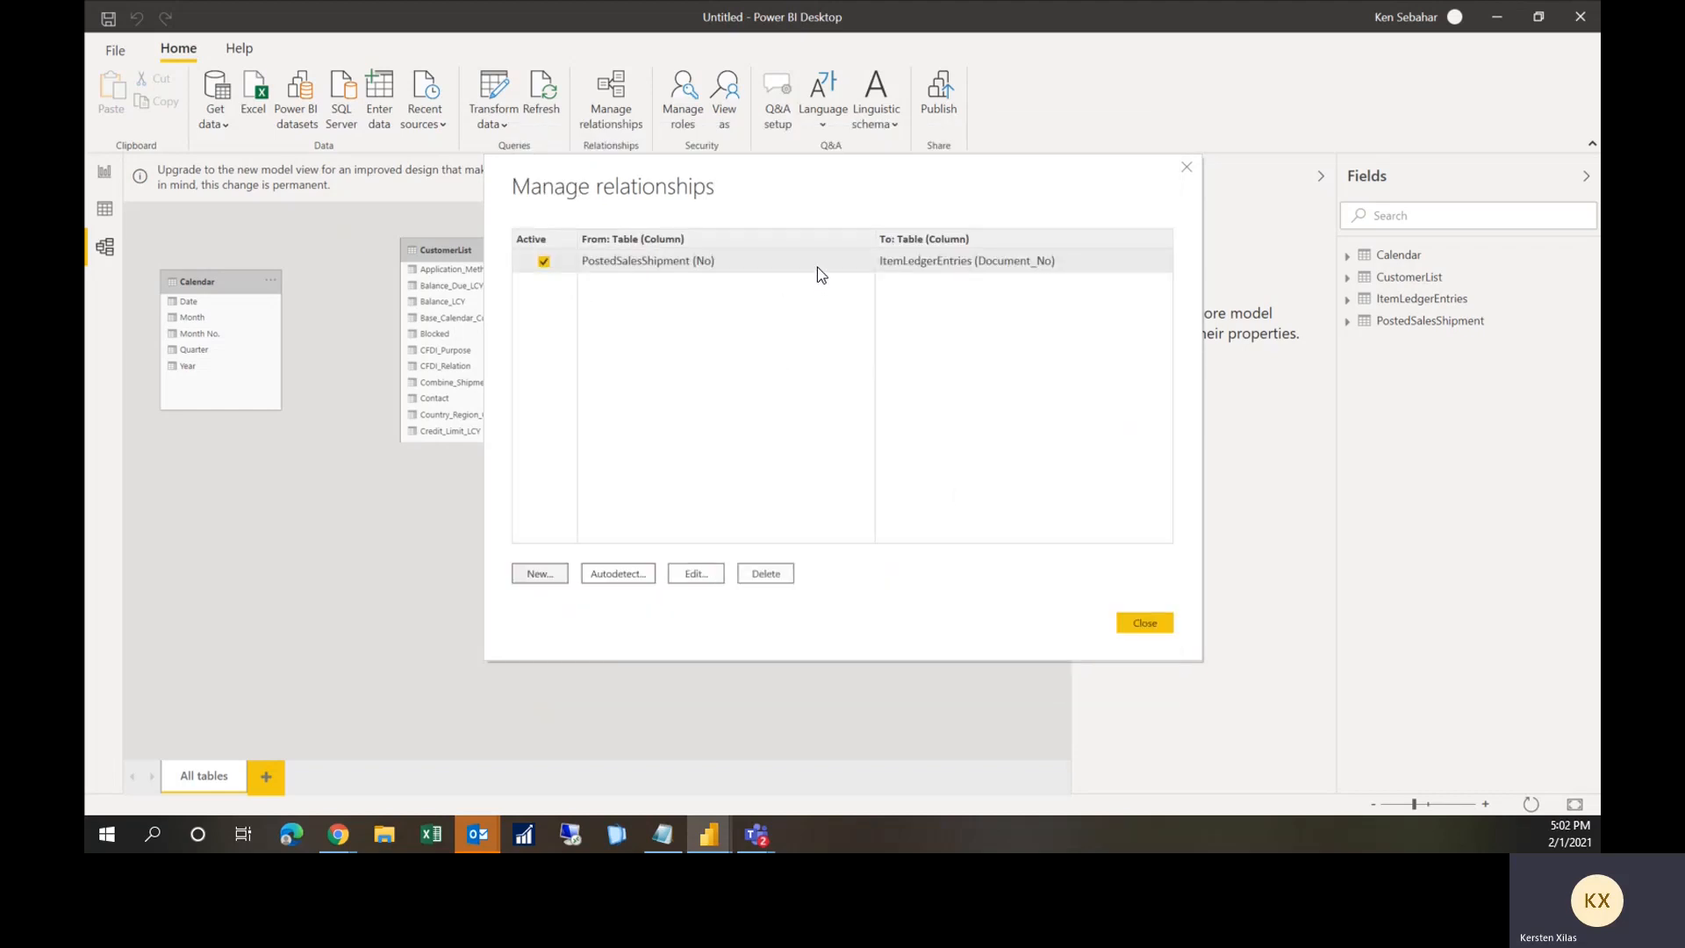
Step: Create a one-to-many relationship from Date in the Calendar table to Posting_Date in ItemLedgerEntries
left_click(539, 574)
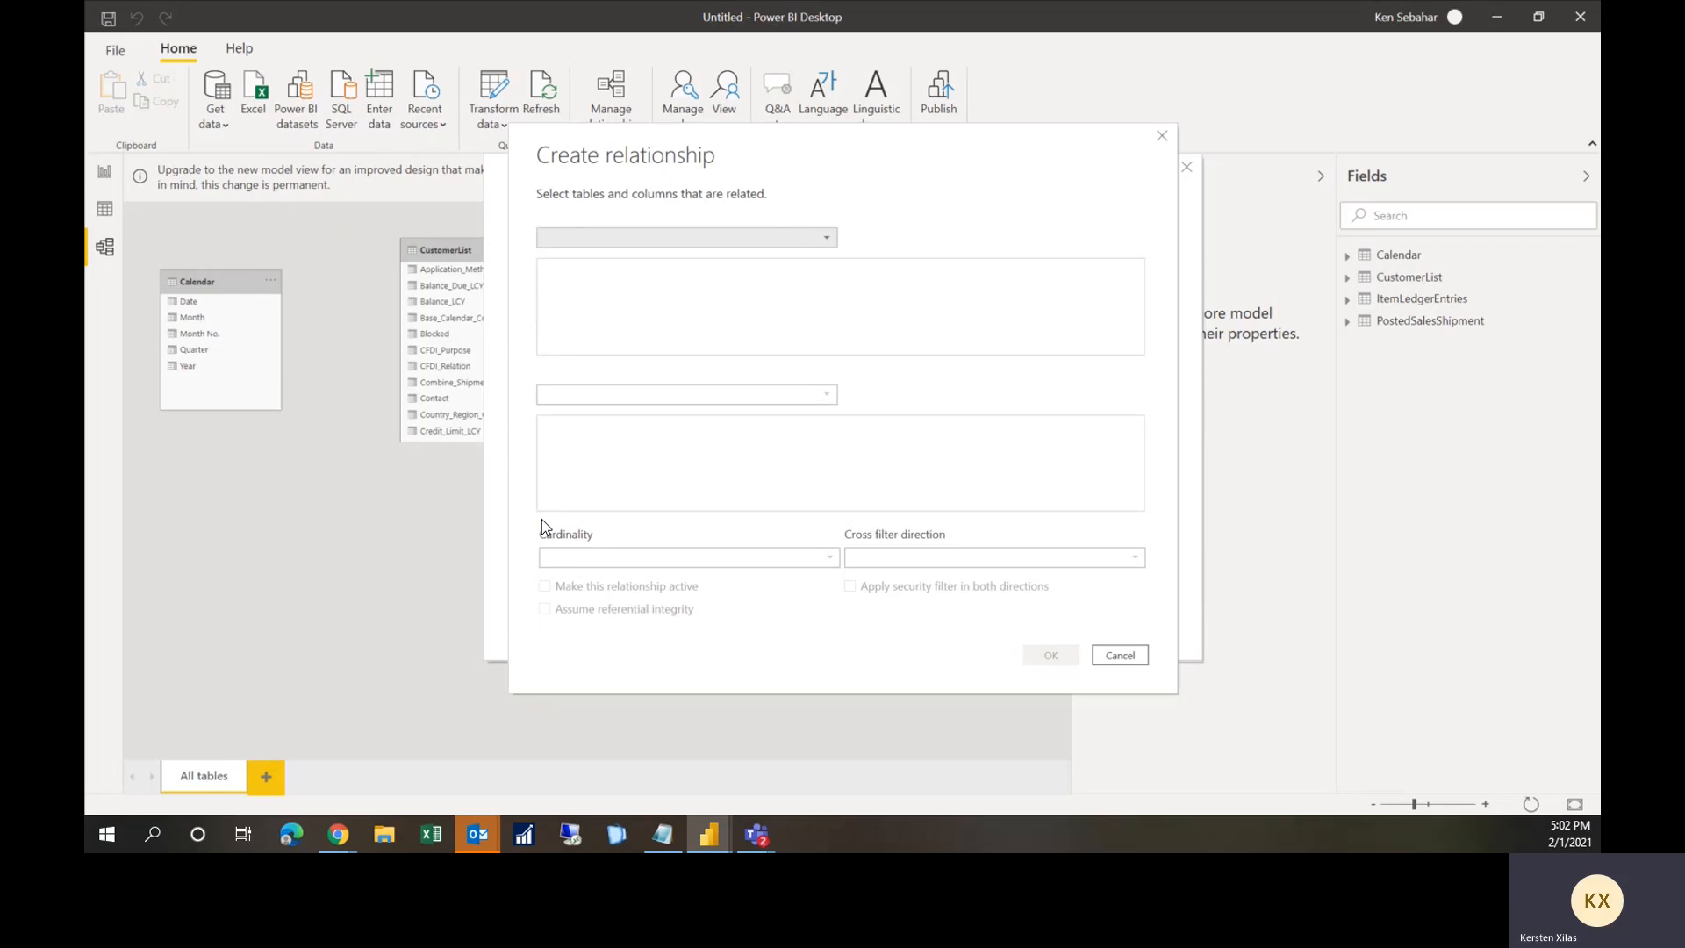
left_click(625, 240)
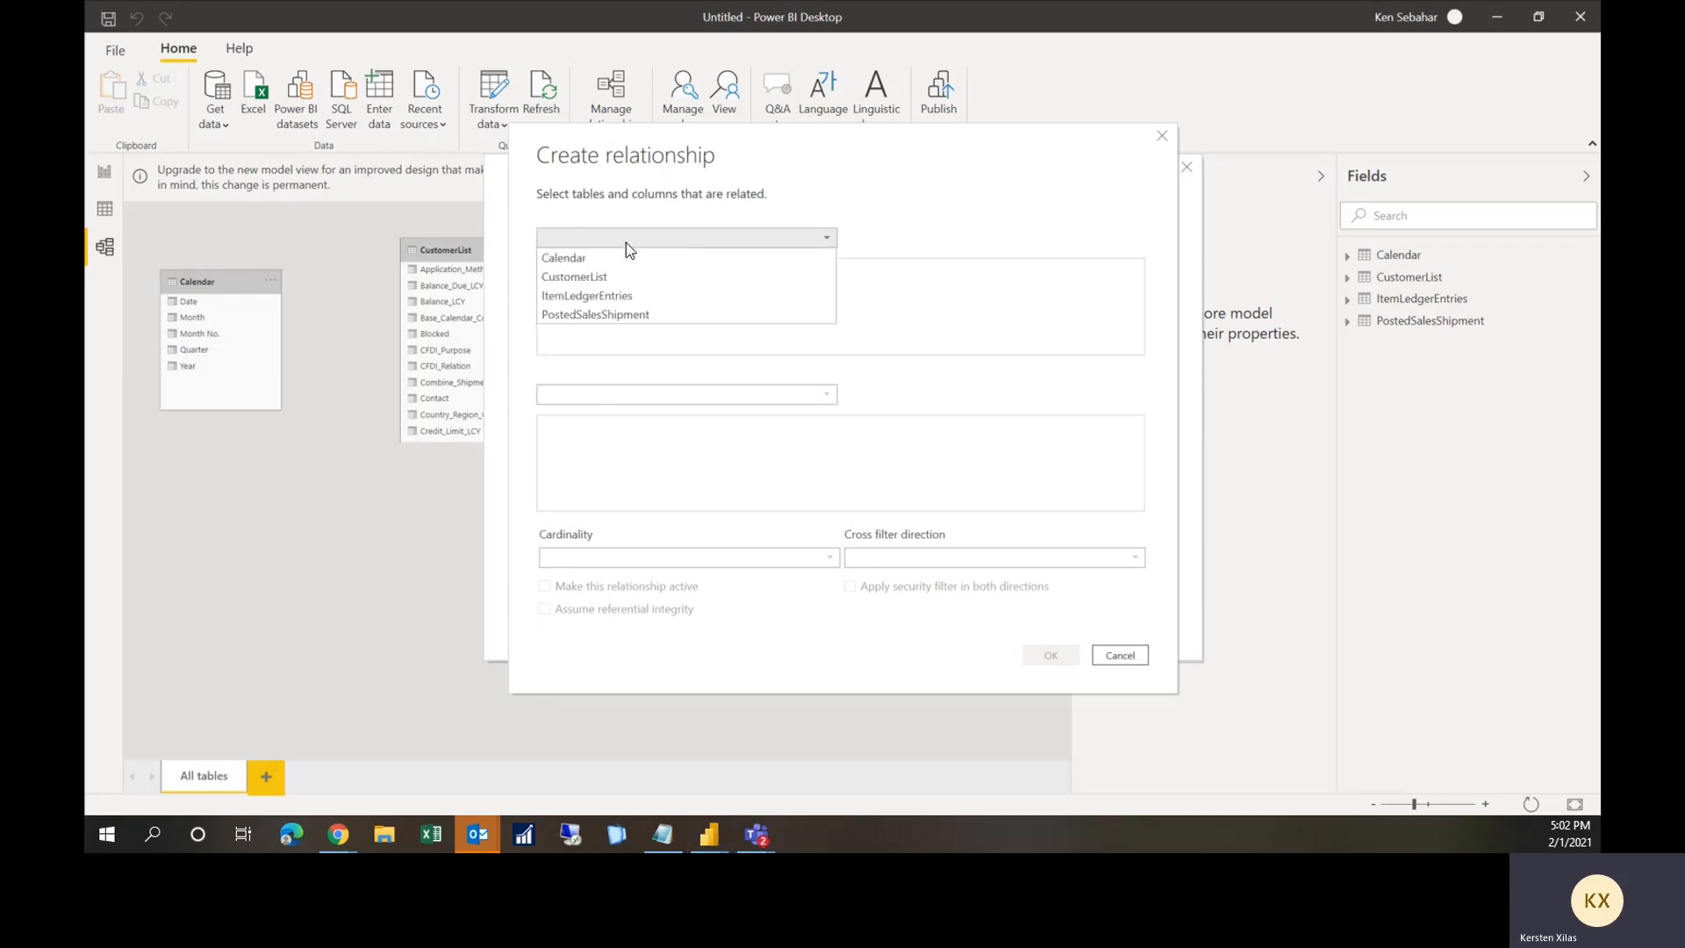
left_click(620, 260)
left_click(636, 392)
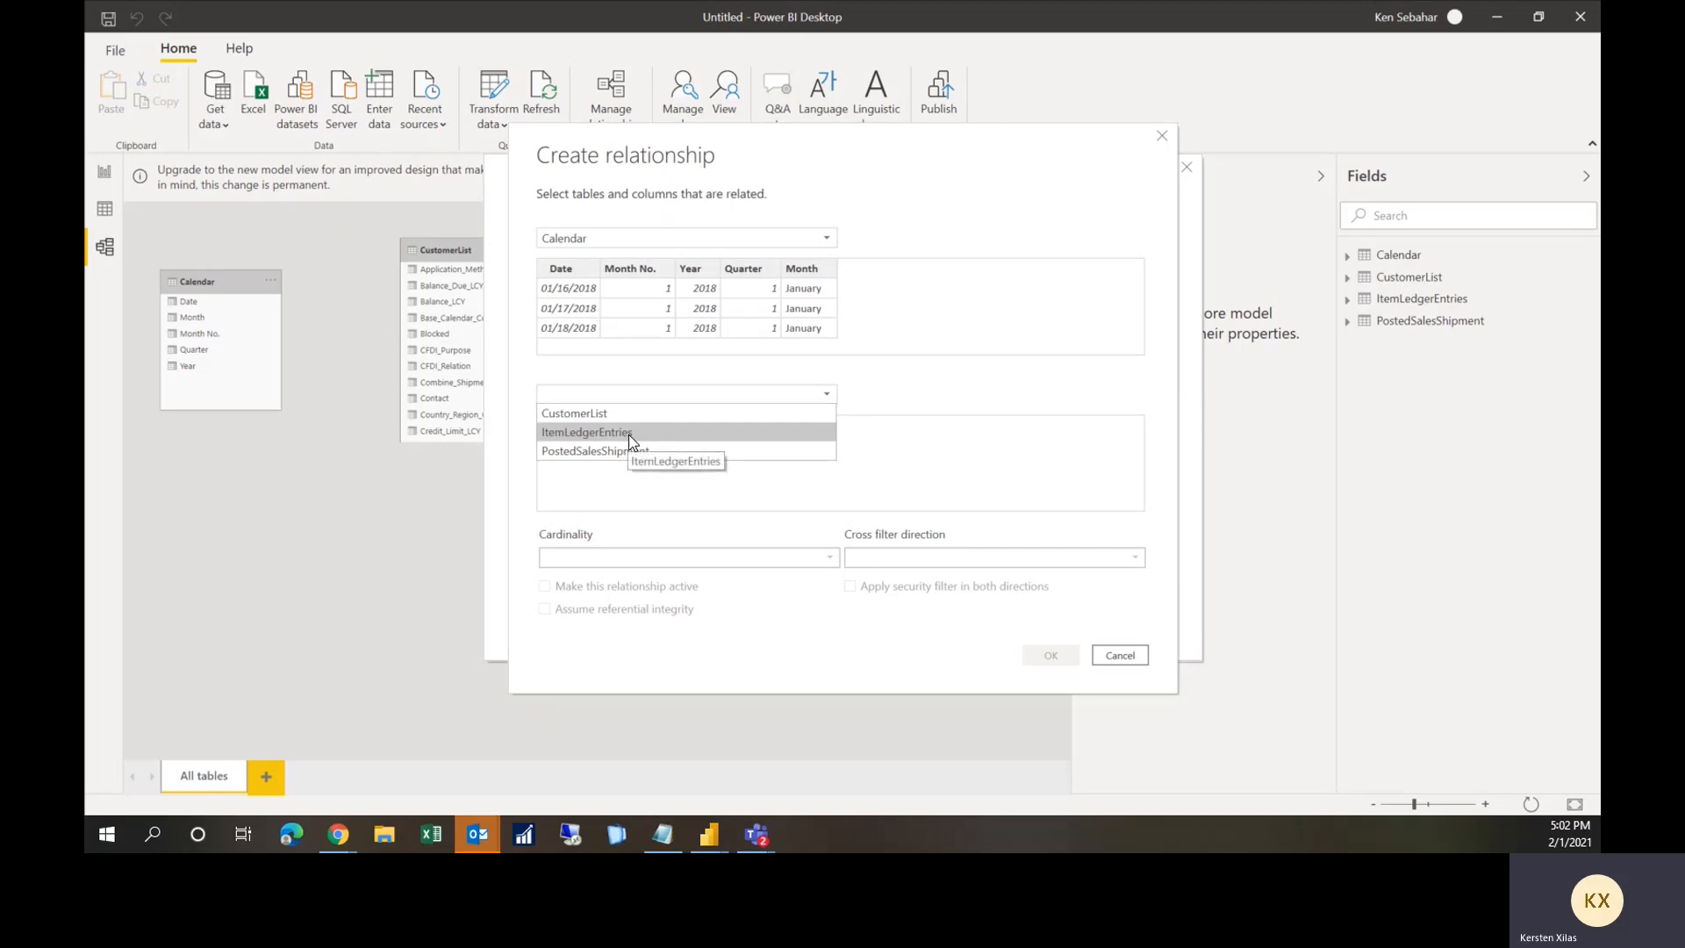
left_click(629, 434)
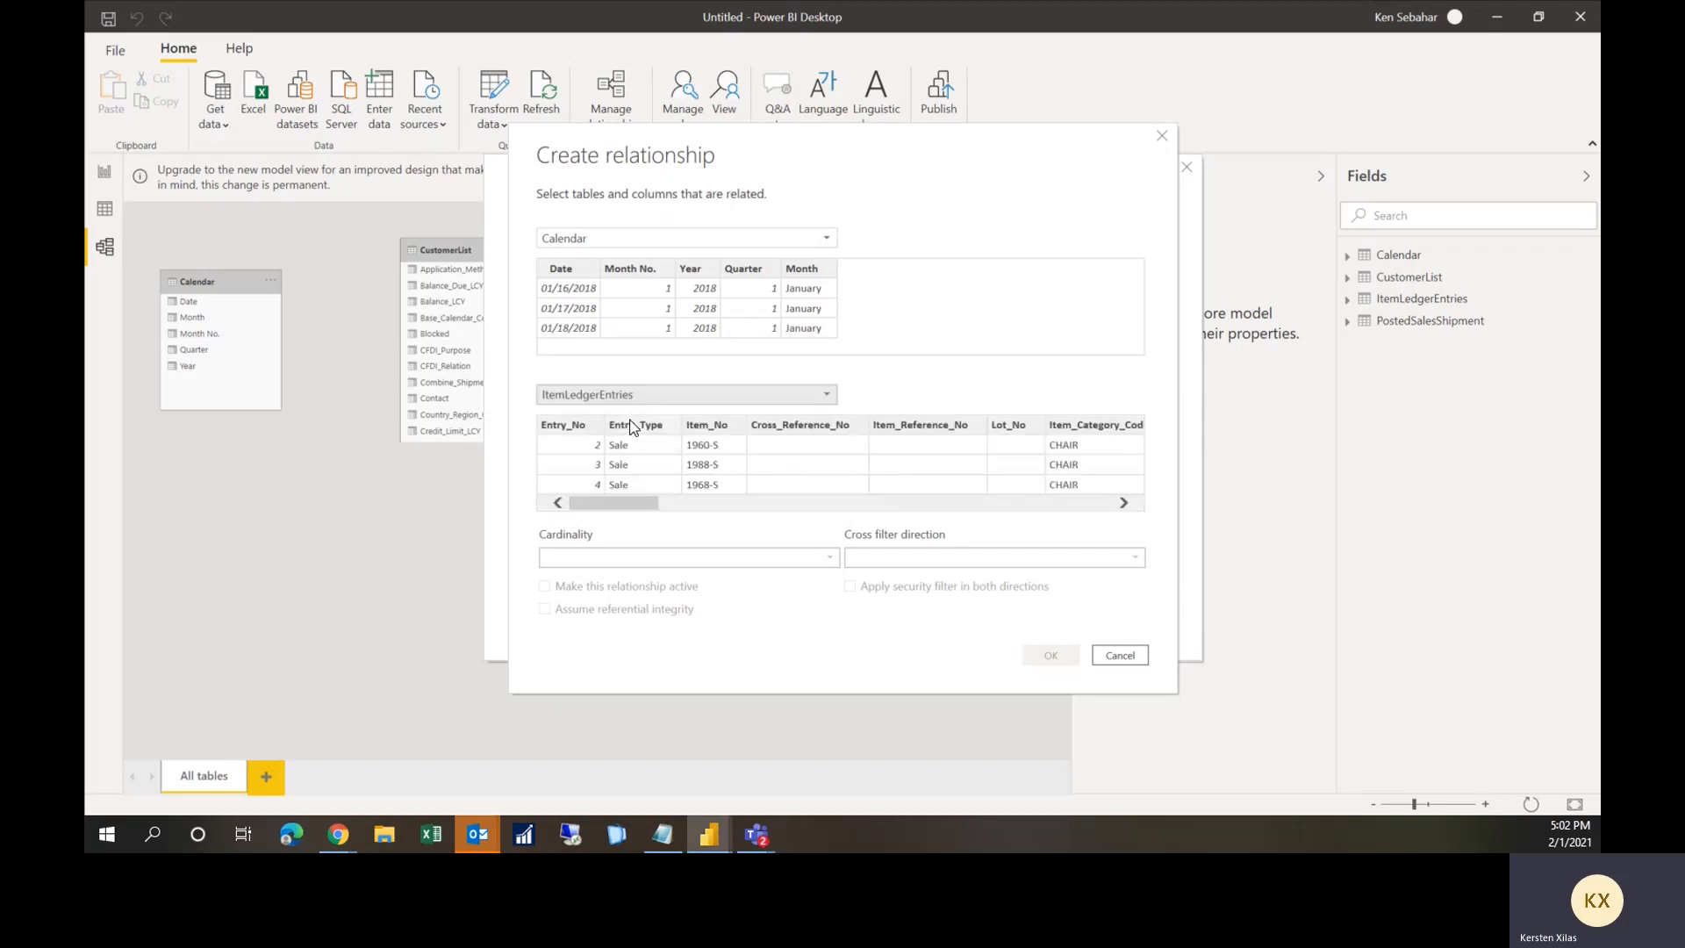
left_click_drag(613, 509, 660, 500)
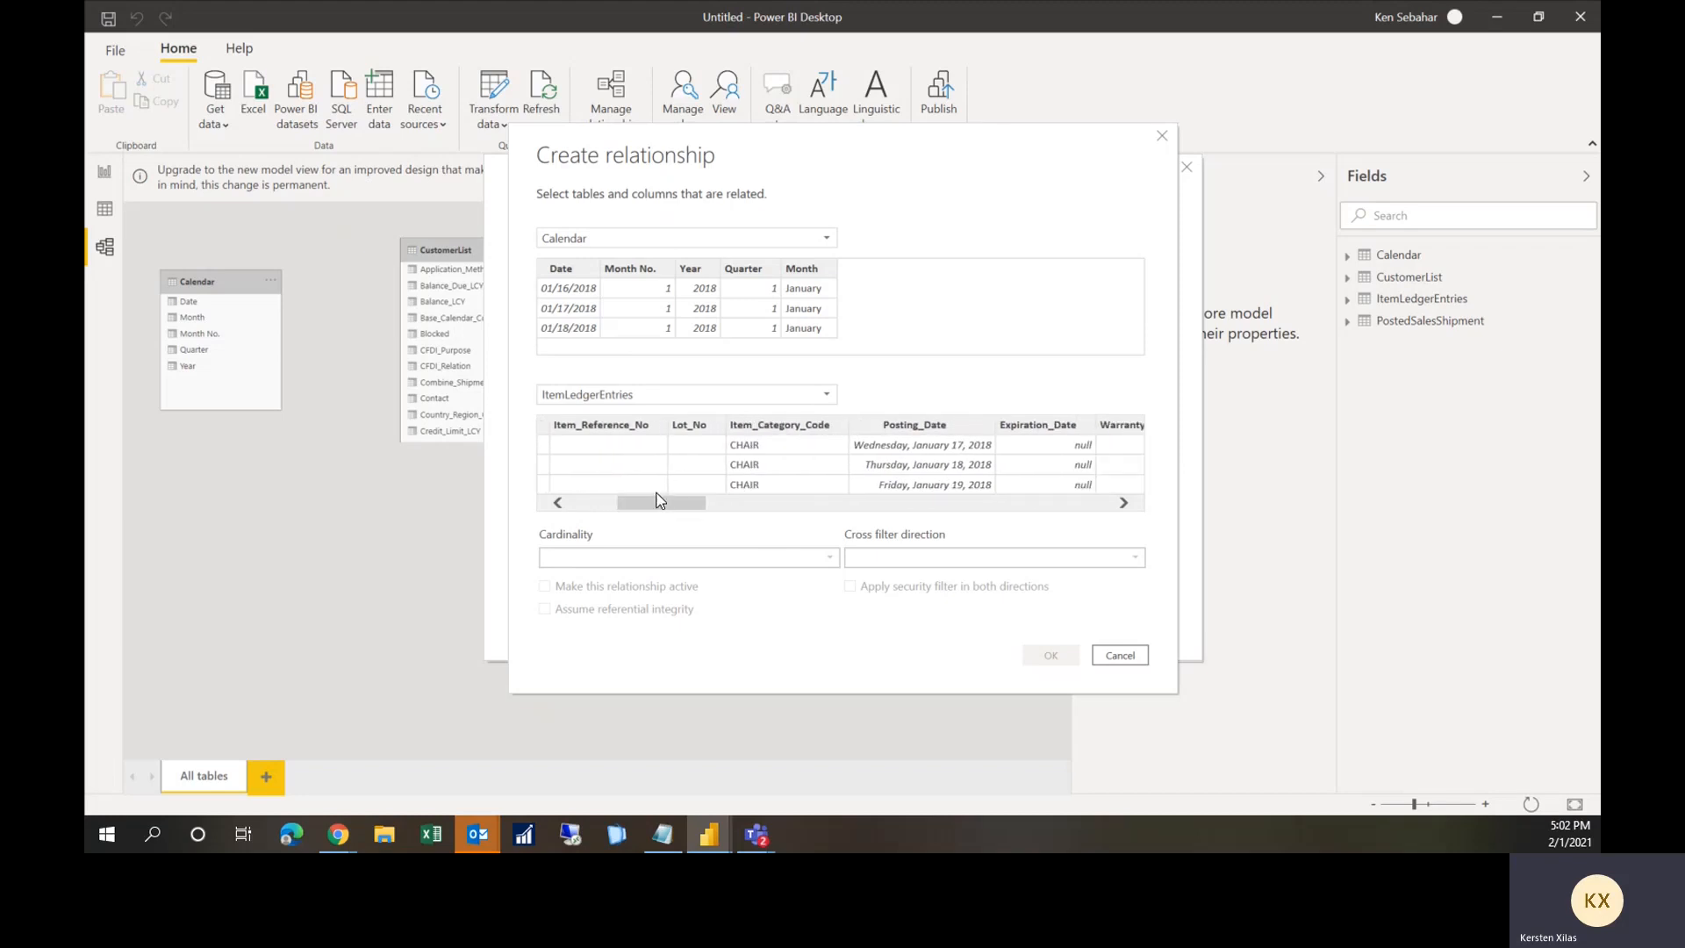
left_click(572, 270)
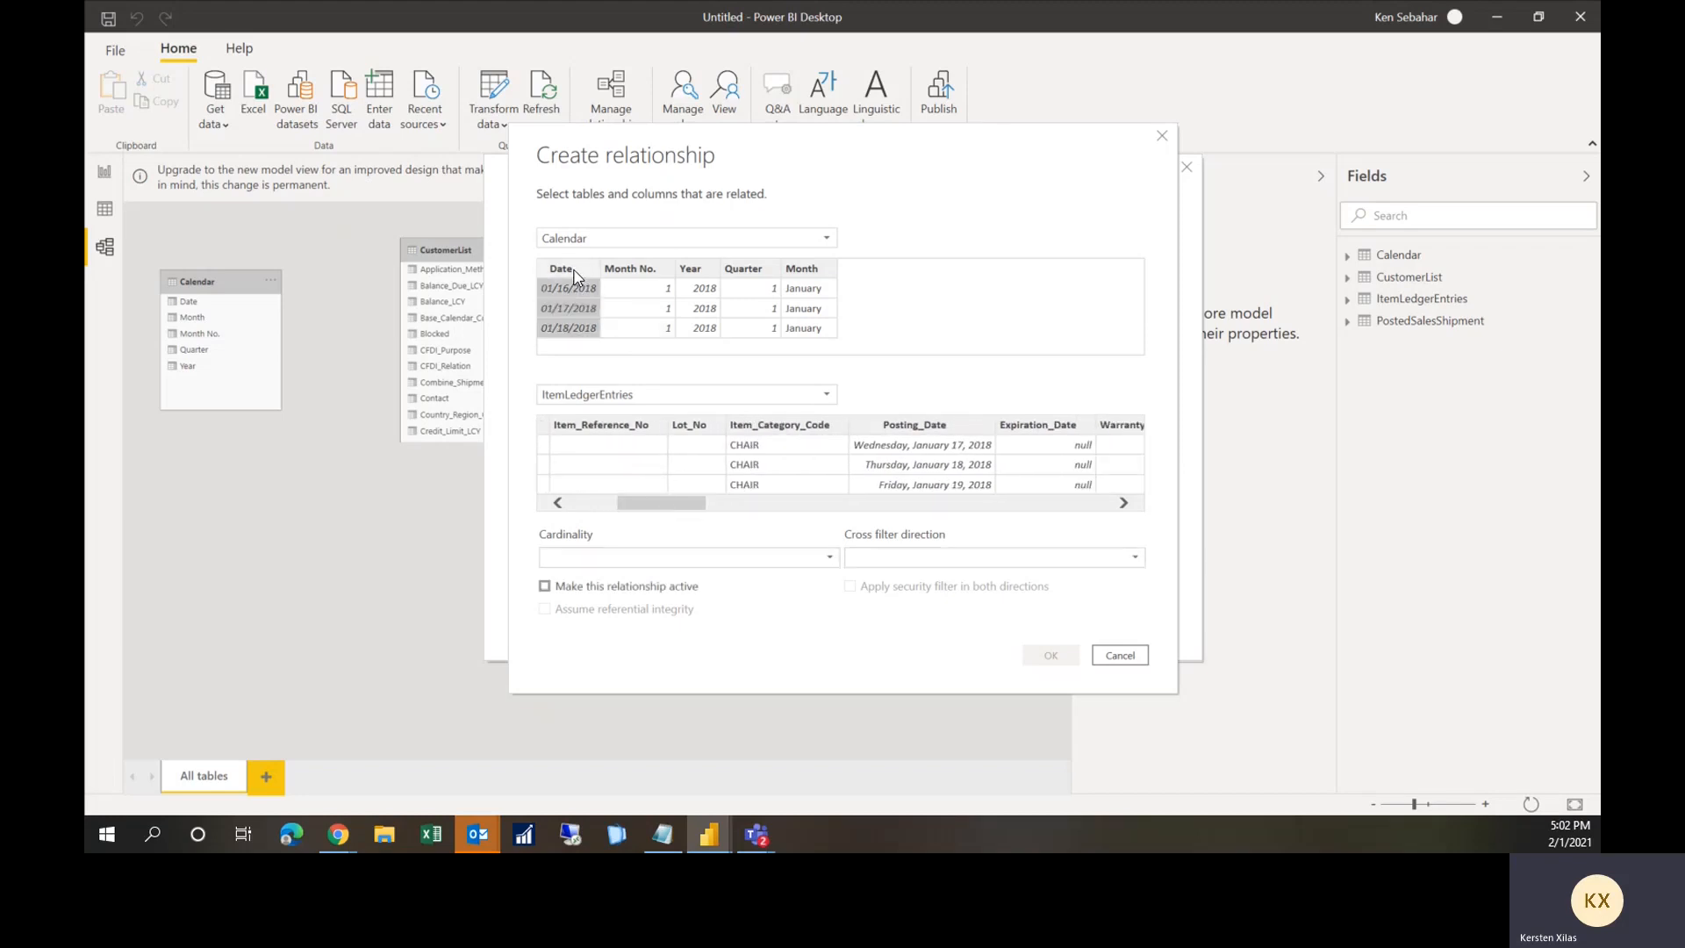
left_click(890, 426)
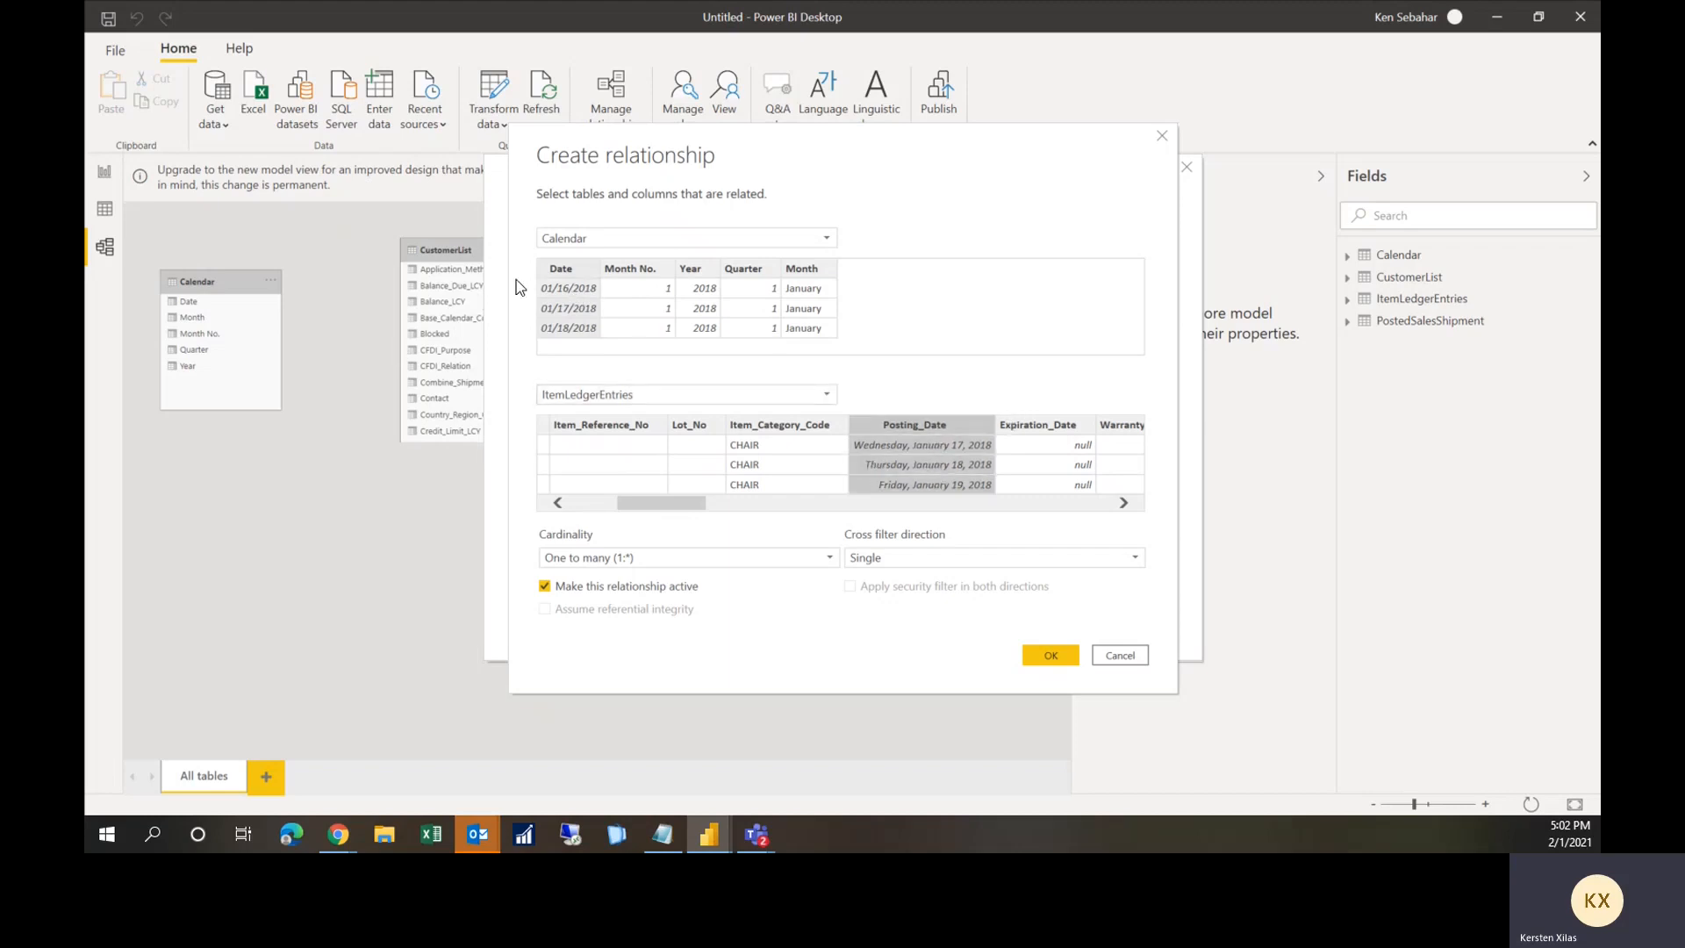
left_click(1064, 653)
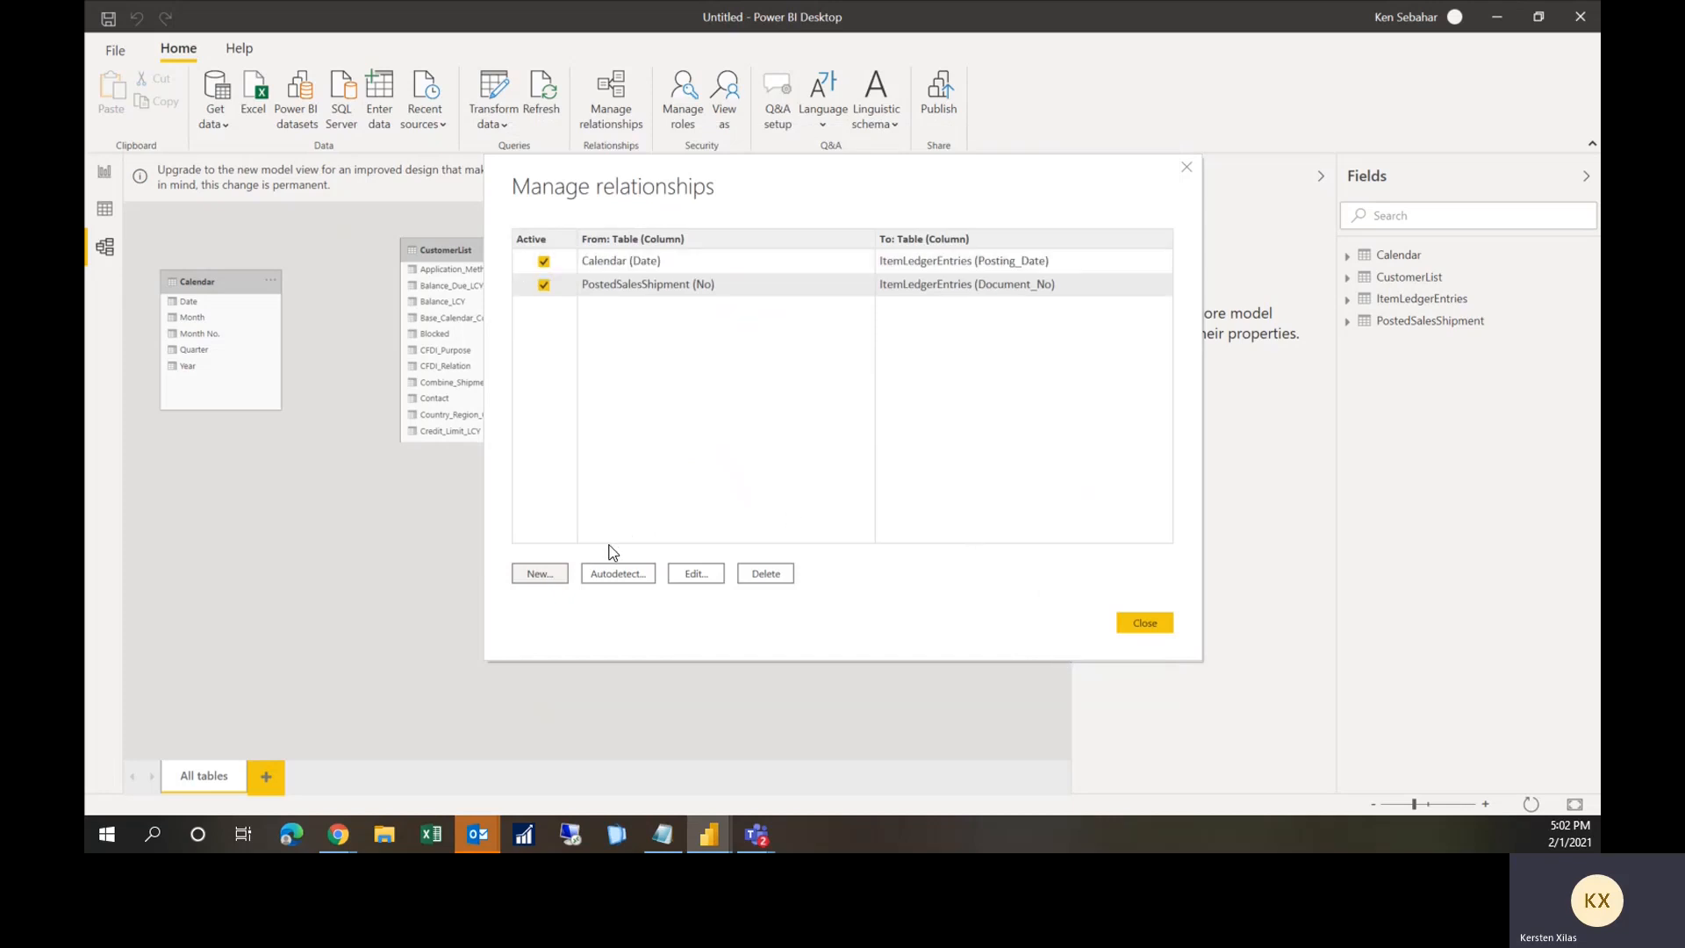
Step: Create a one-to-many relationship from No in CustomerList to Bill_to_Customer_No in PostedSalesShipment
left_click(560, 575)
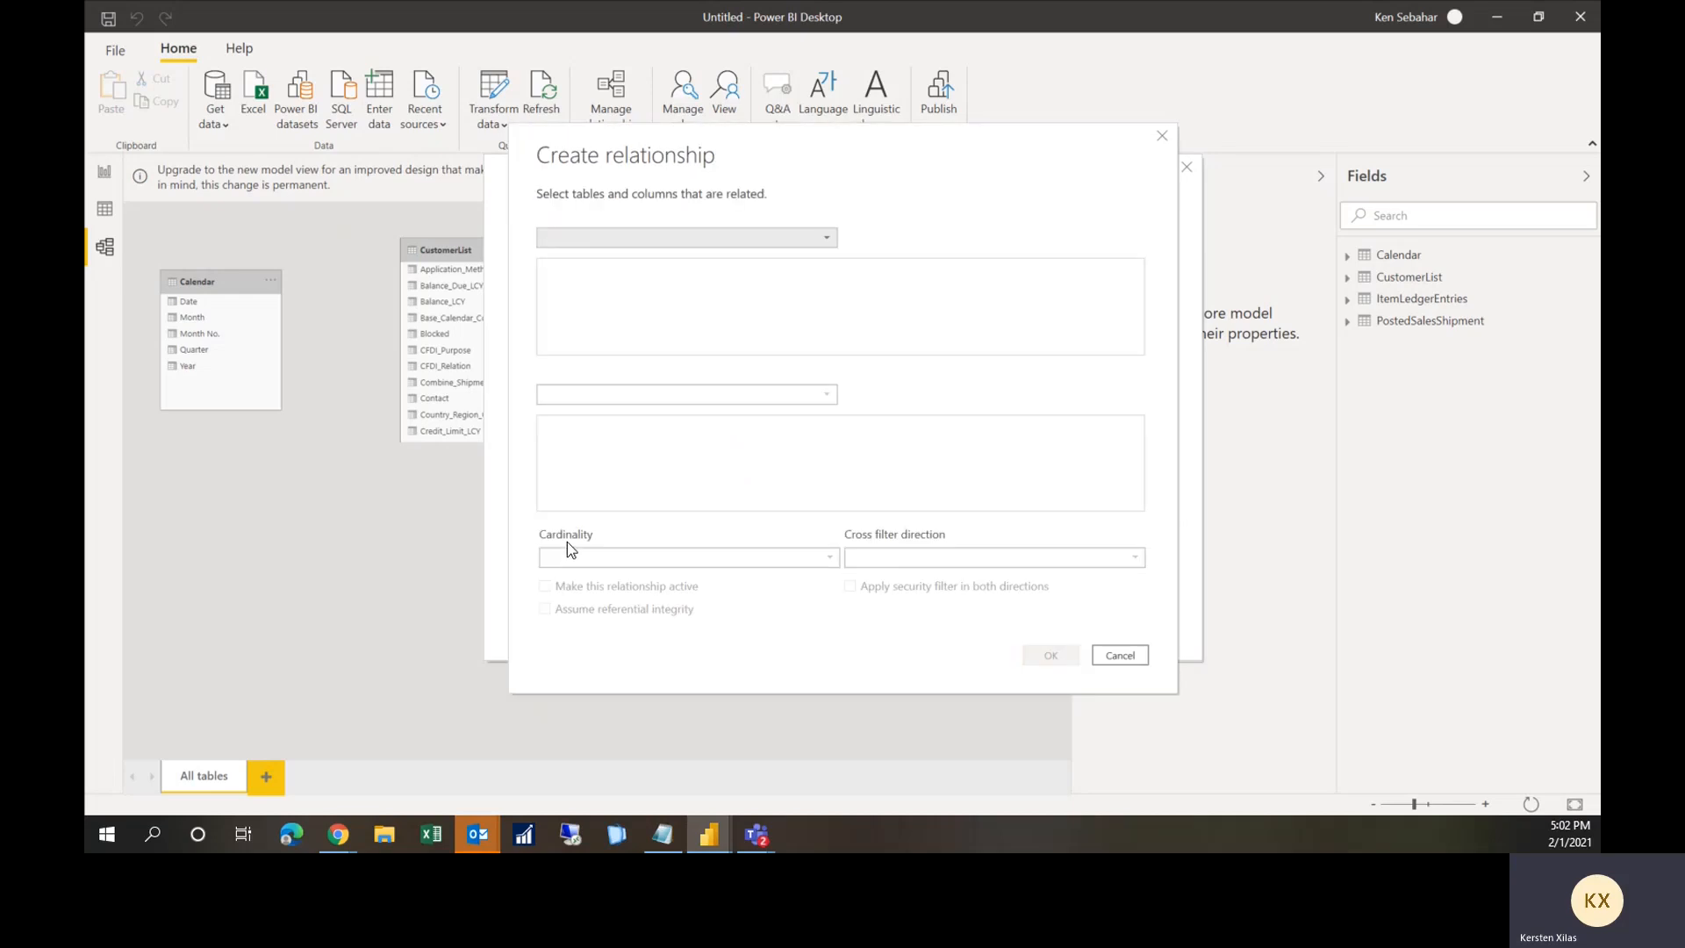
left_click(595, 239)
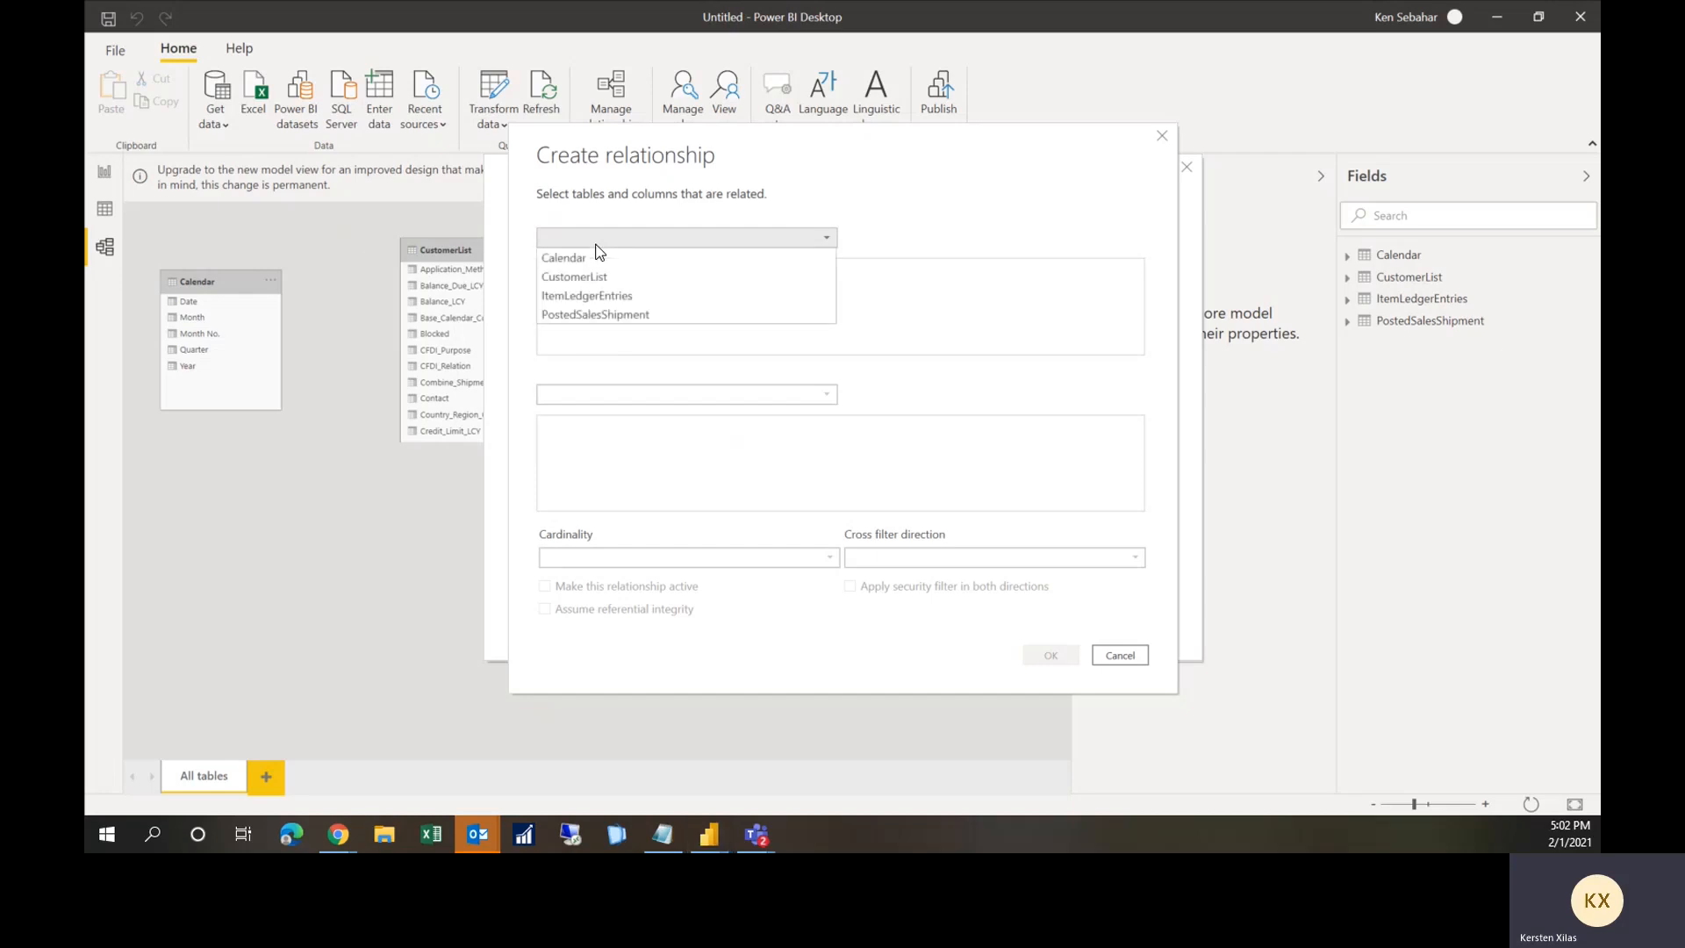
left_click(594, 279)
left_click(621, 394)
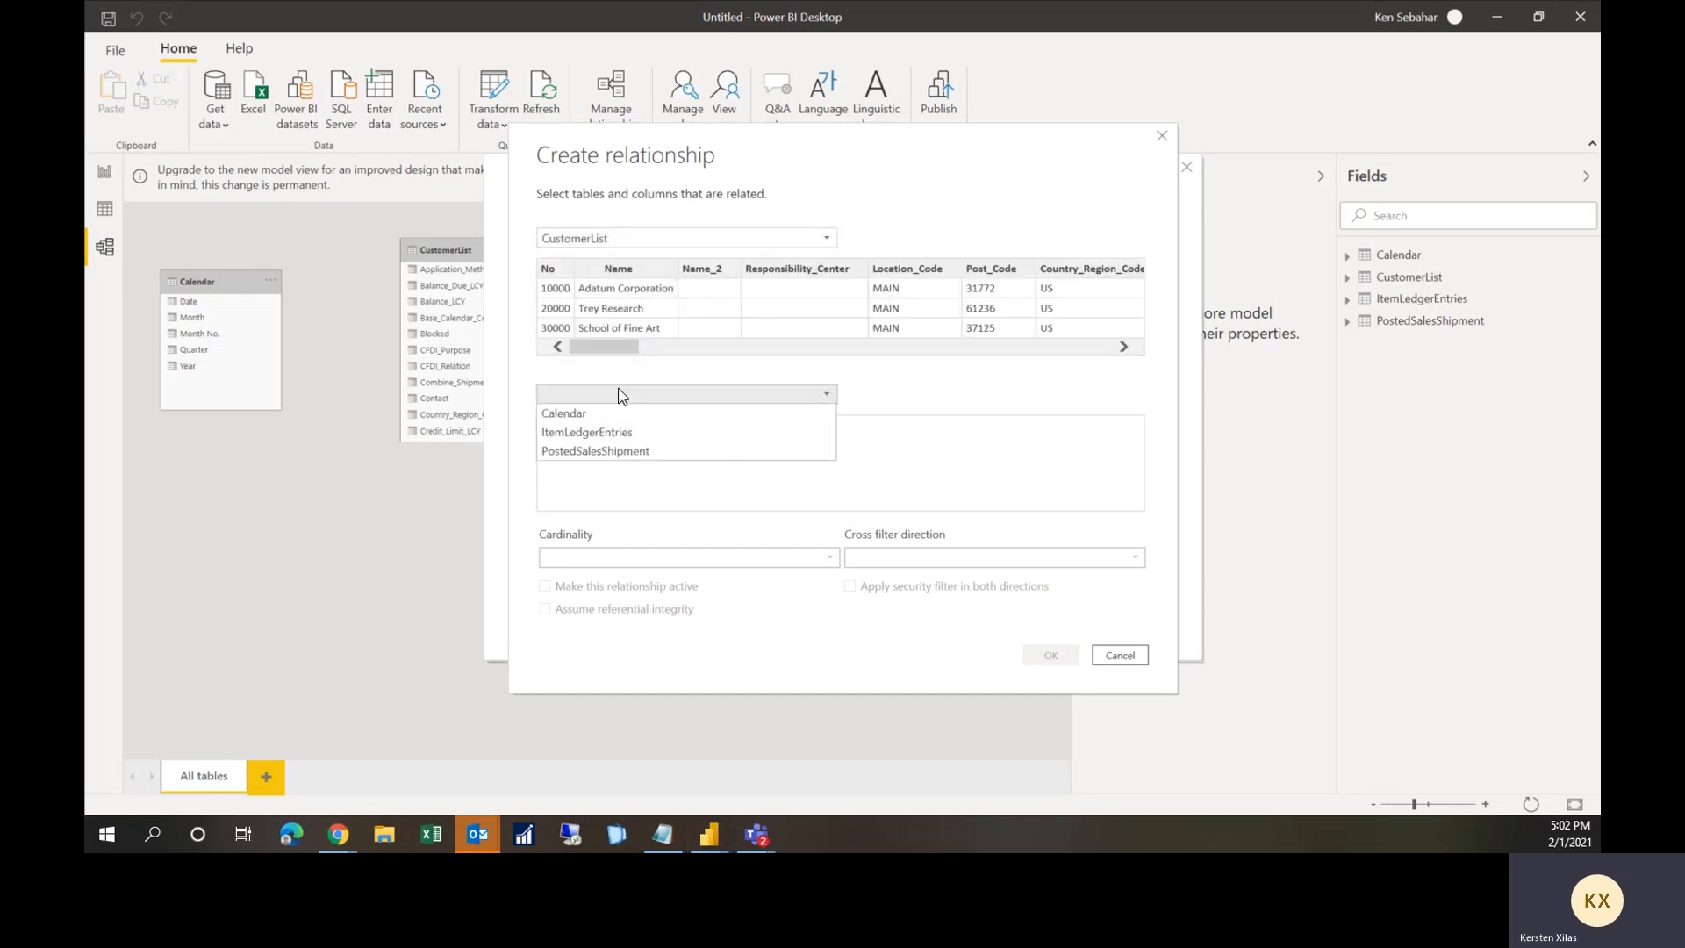
left_click(623, 453)
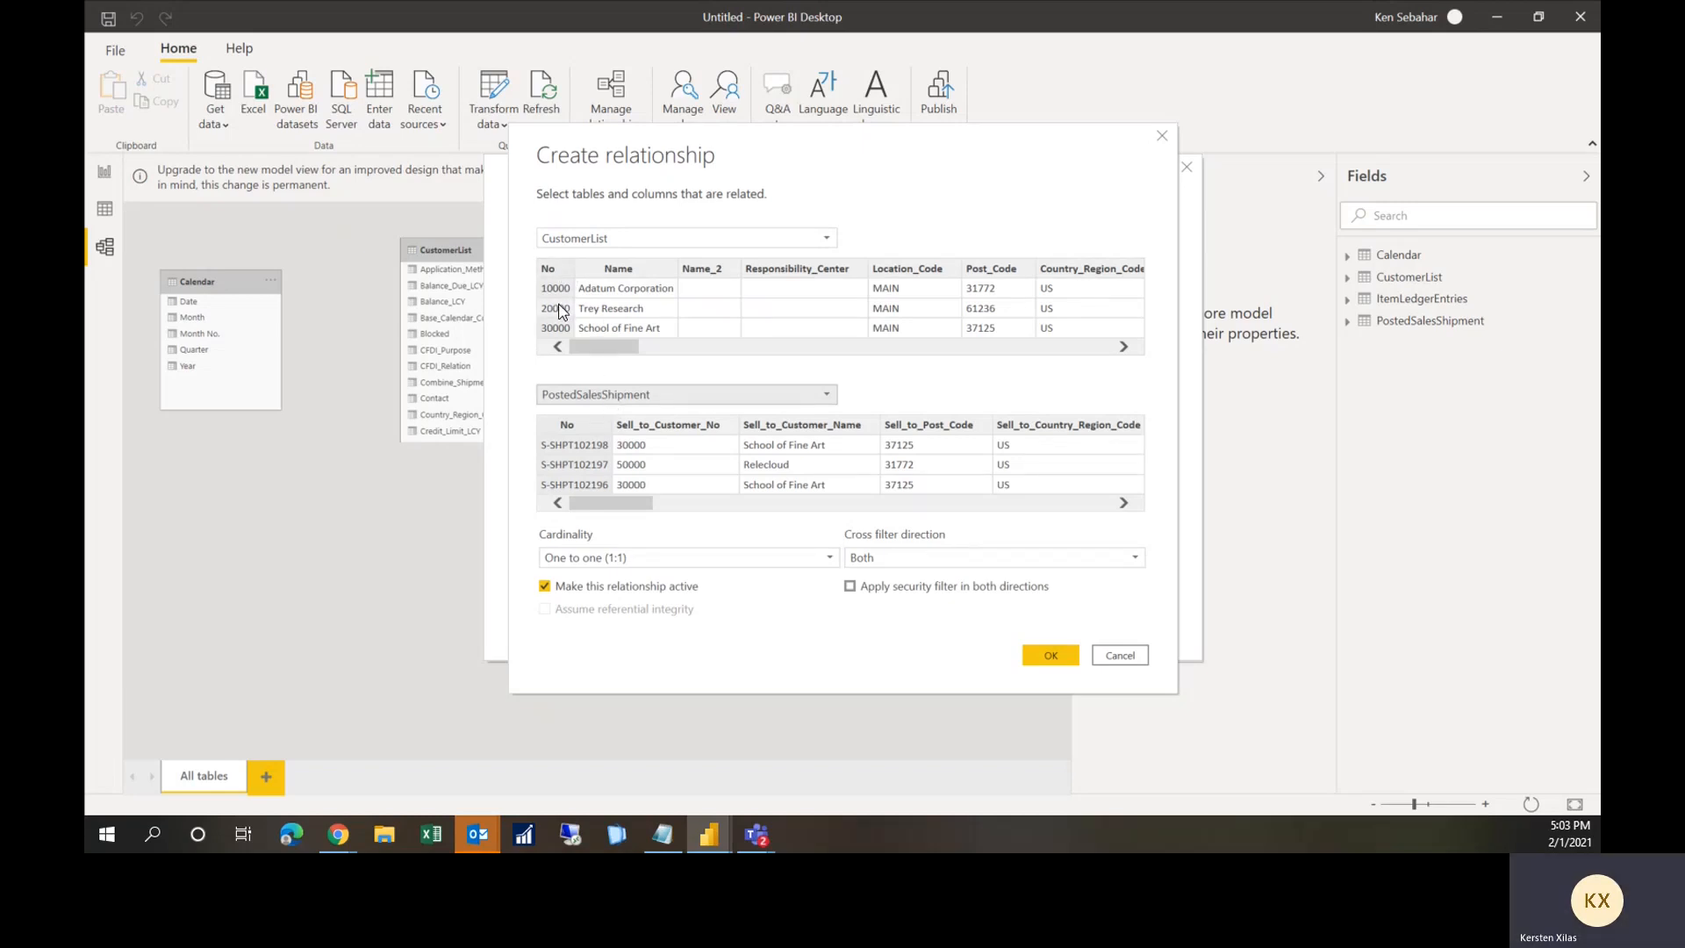
left_click_drag(637, 511, 684, 515)
left_click(951, 433)
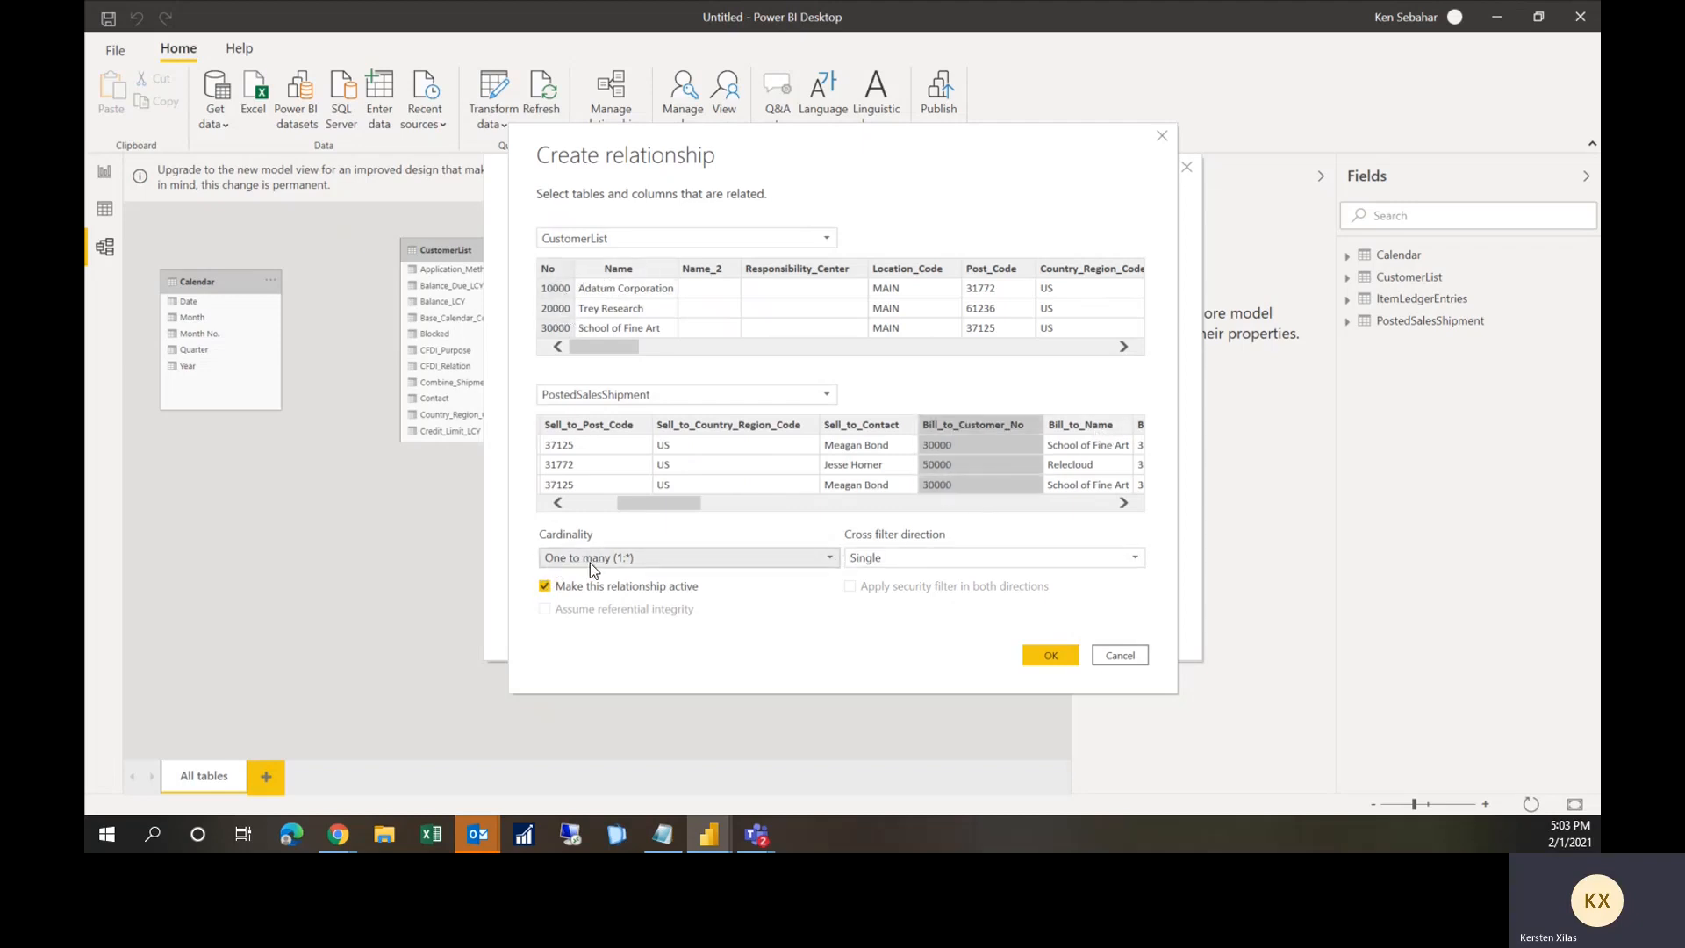
left_click(1044, 654)
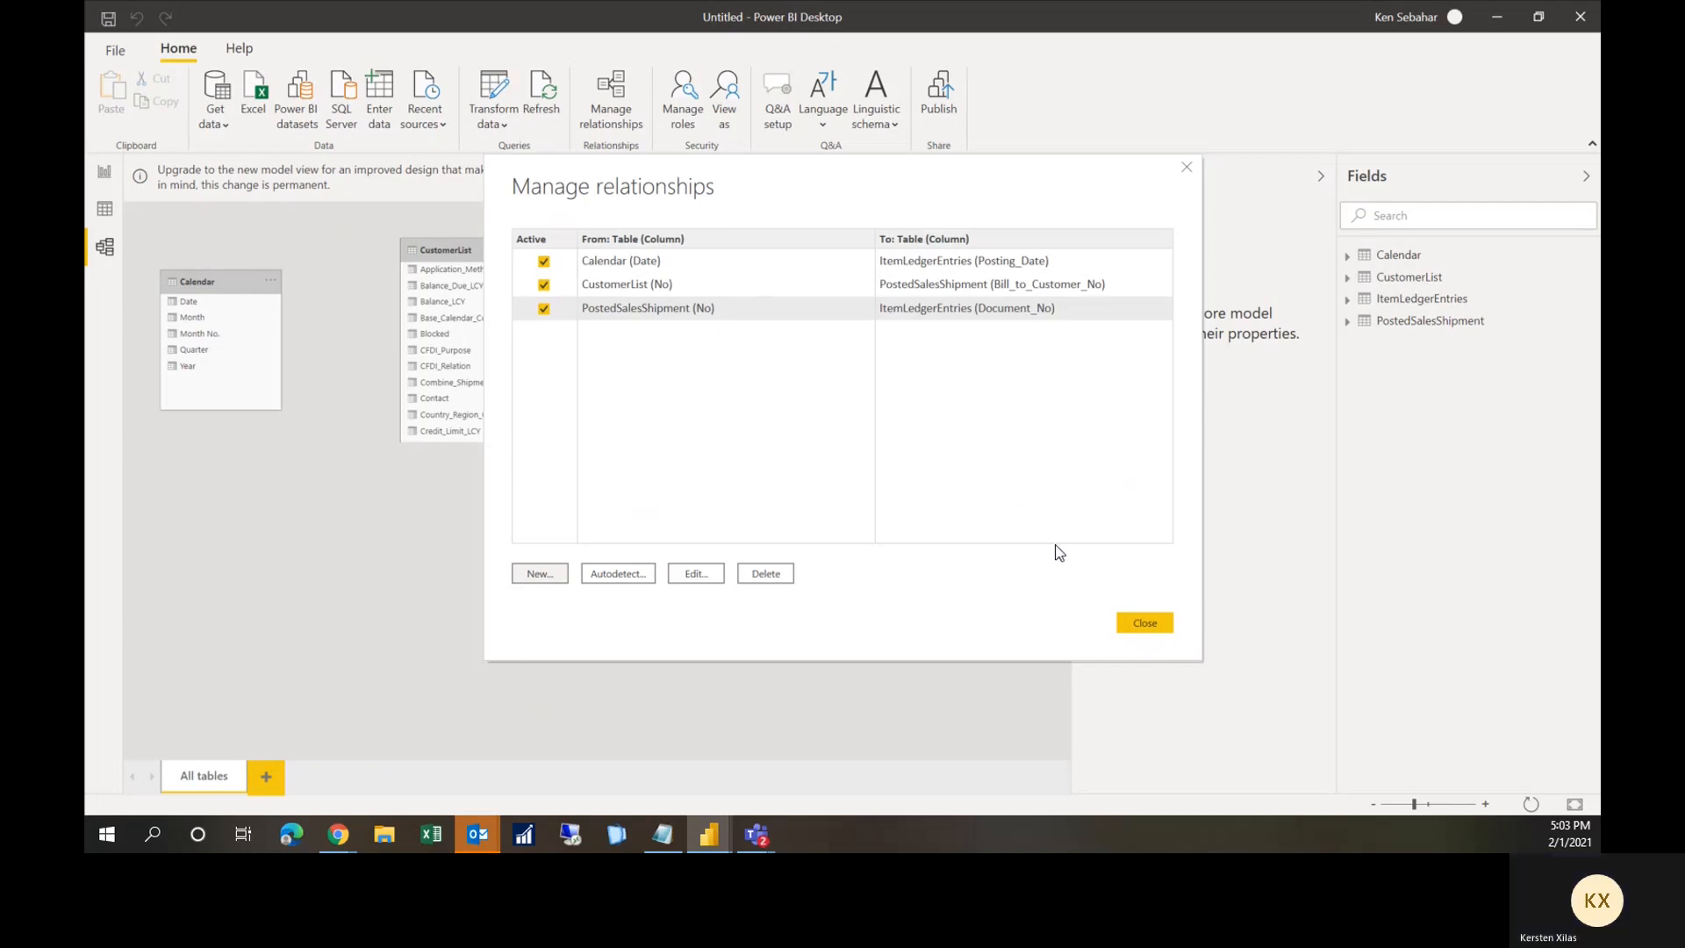
Step: Finish managing relationships and move the CustomerList table below the Calendar table in the model diagram
left_click(1127, 627)
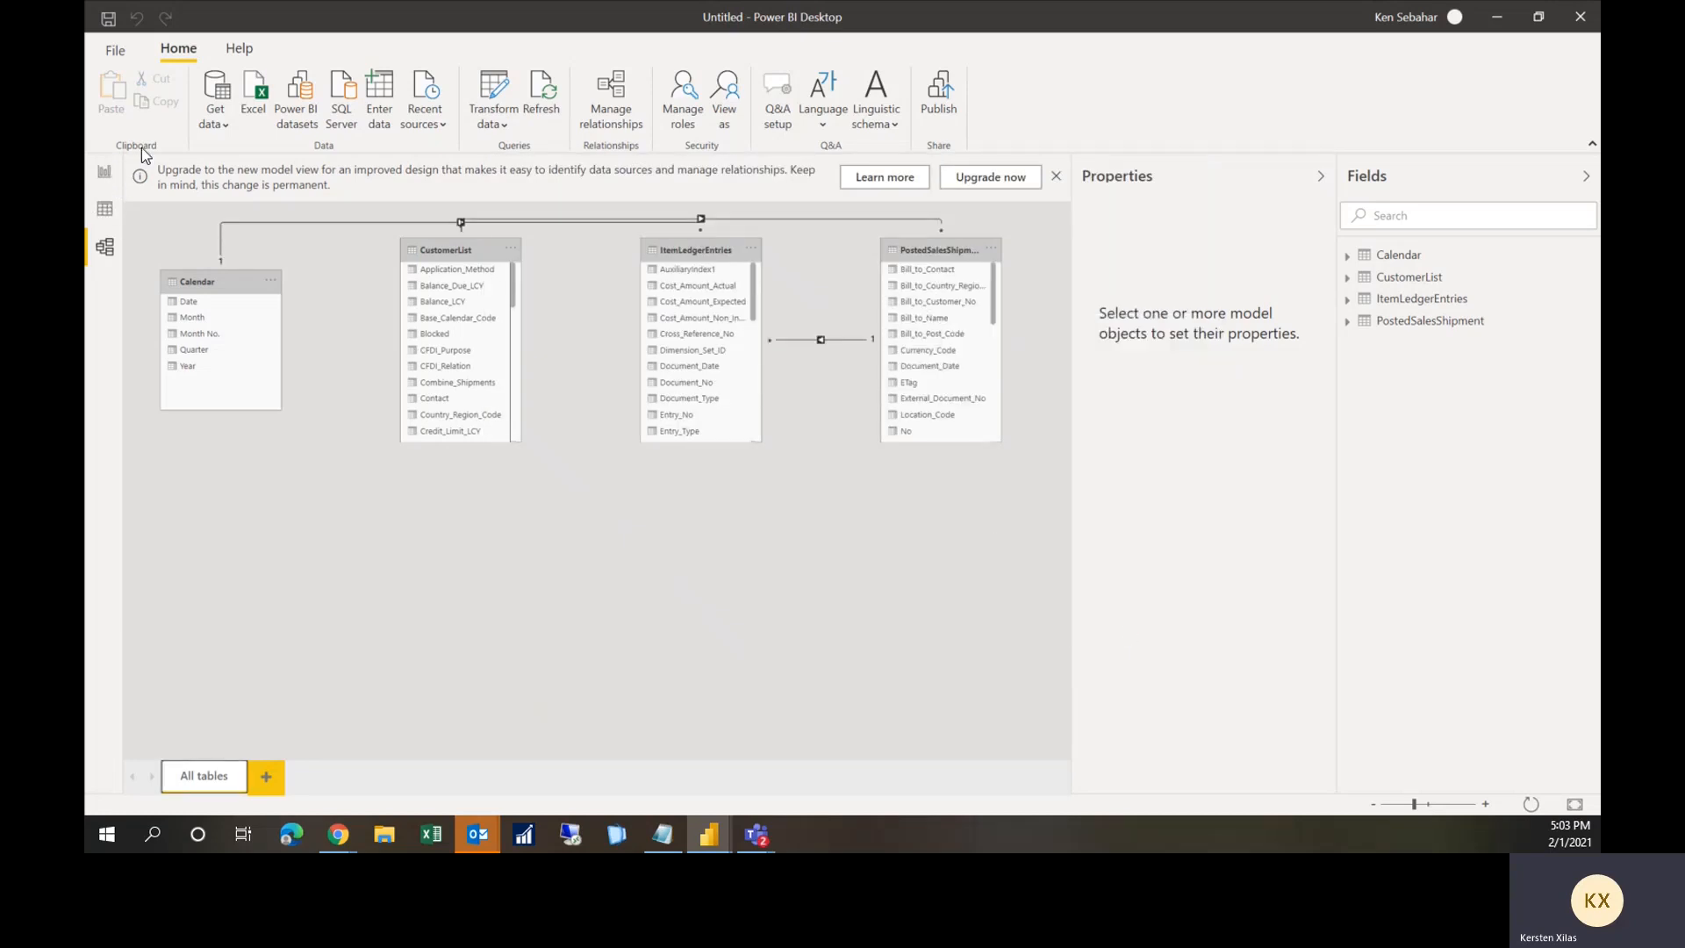
left_click_drag(451, 251, 334, 456)
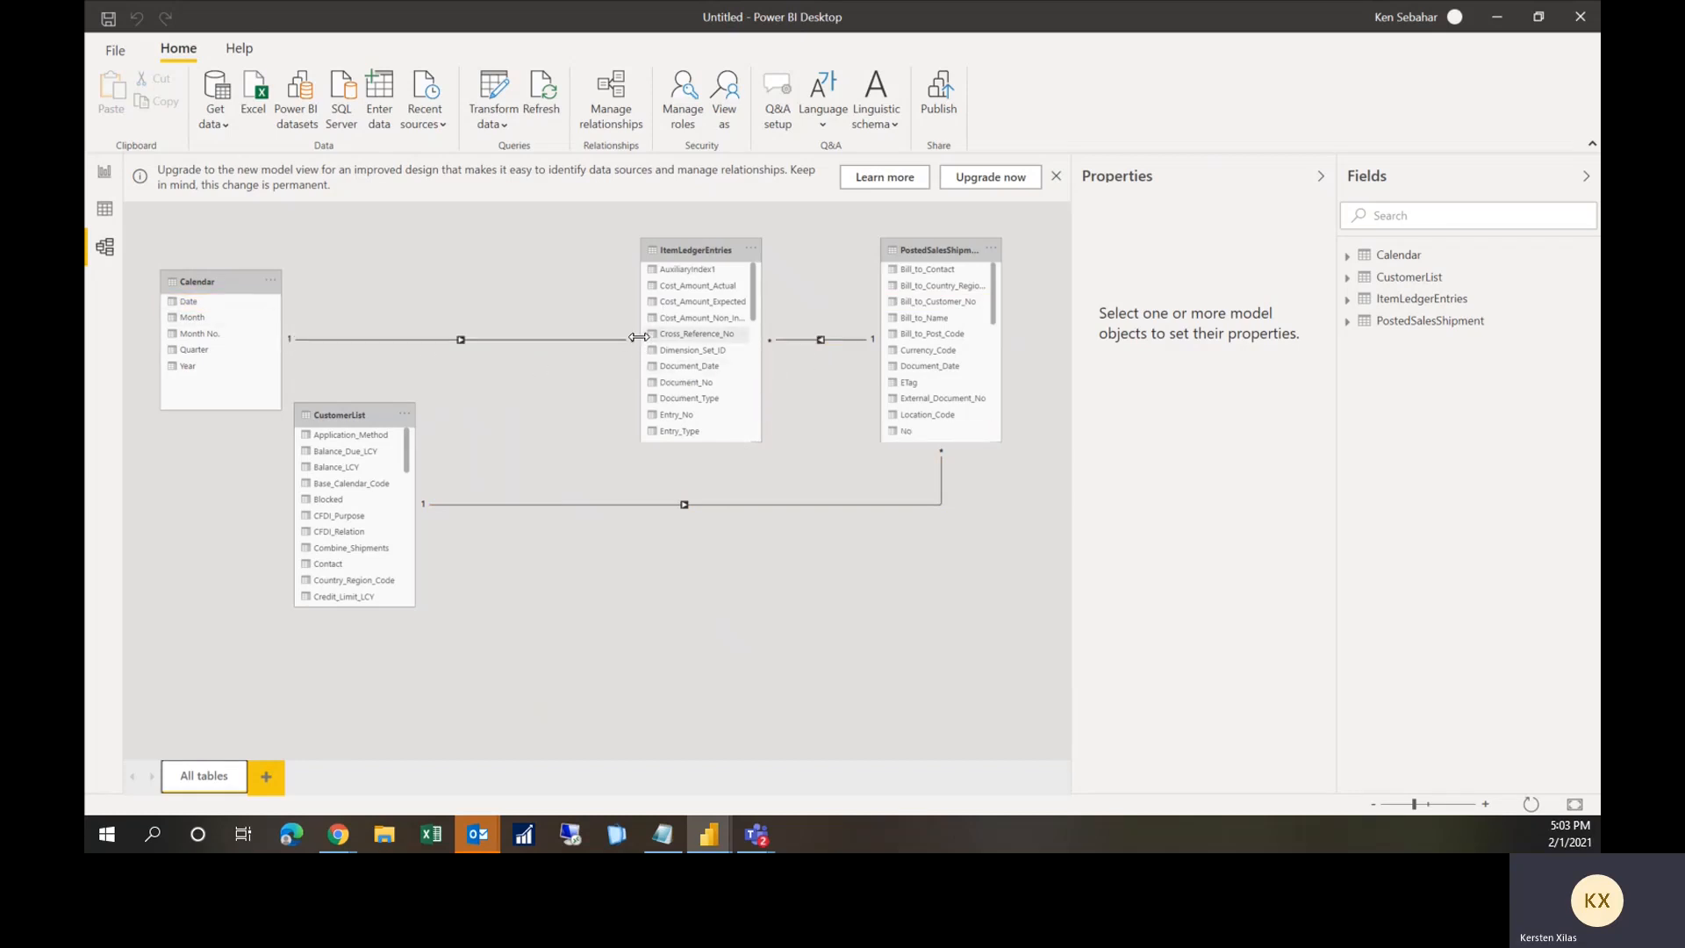
Step: Switch to the report view, collapse the Calendar table's fields and select ItemLedgerEntries with its fields expanded
left_click(105, 178)
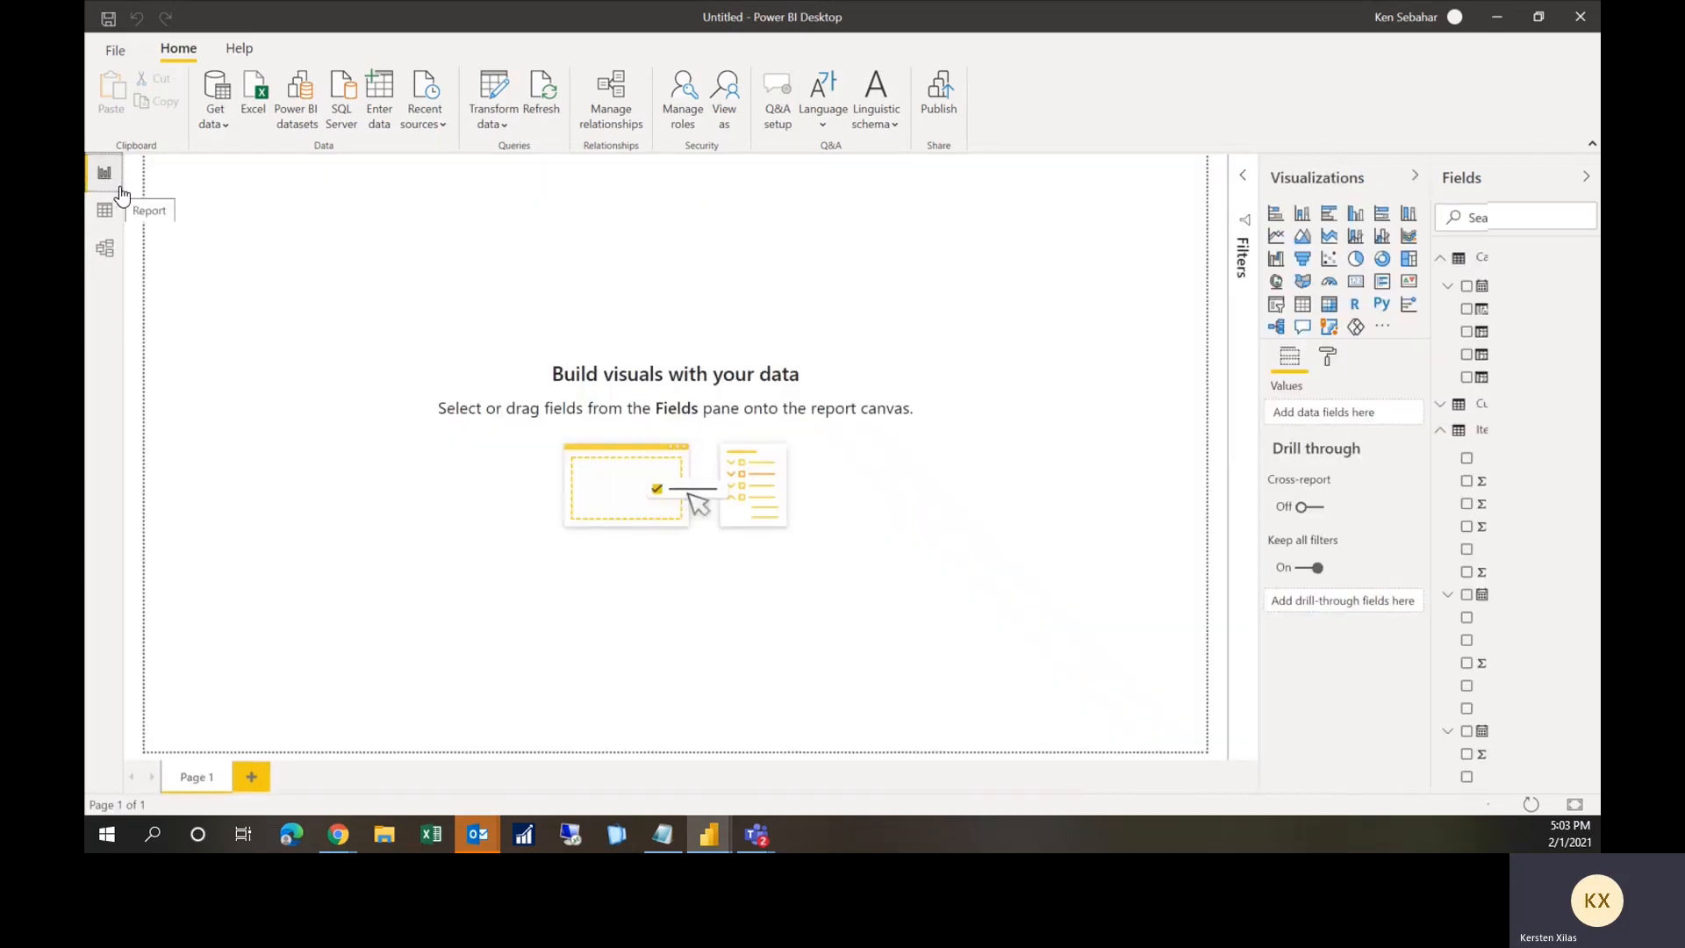
left_click(1444, 260)
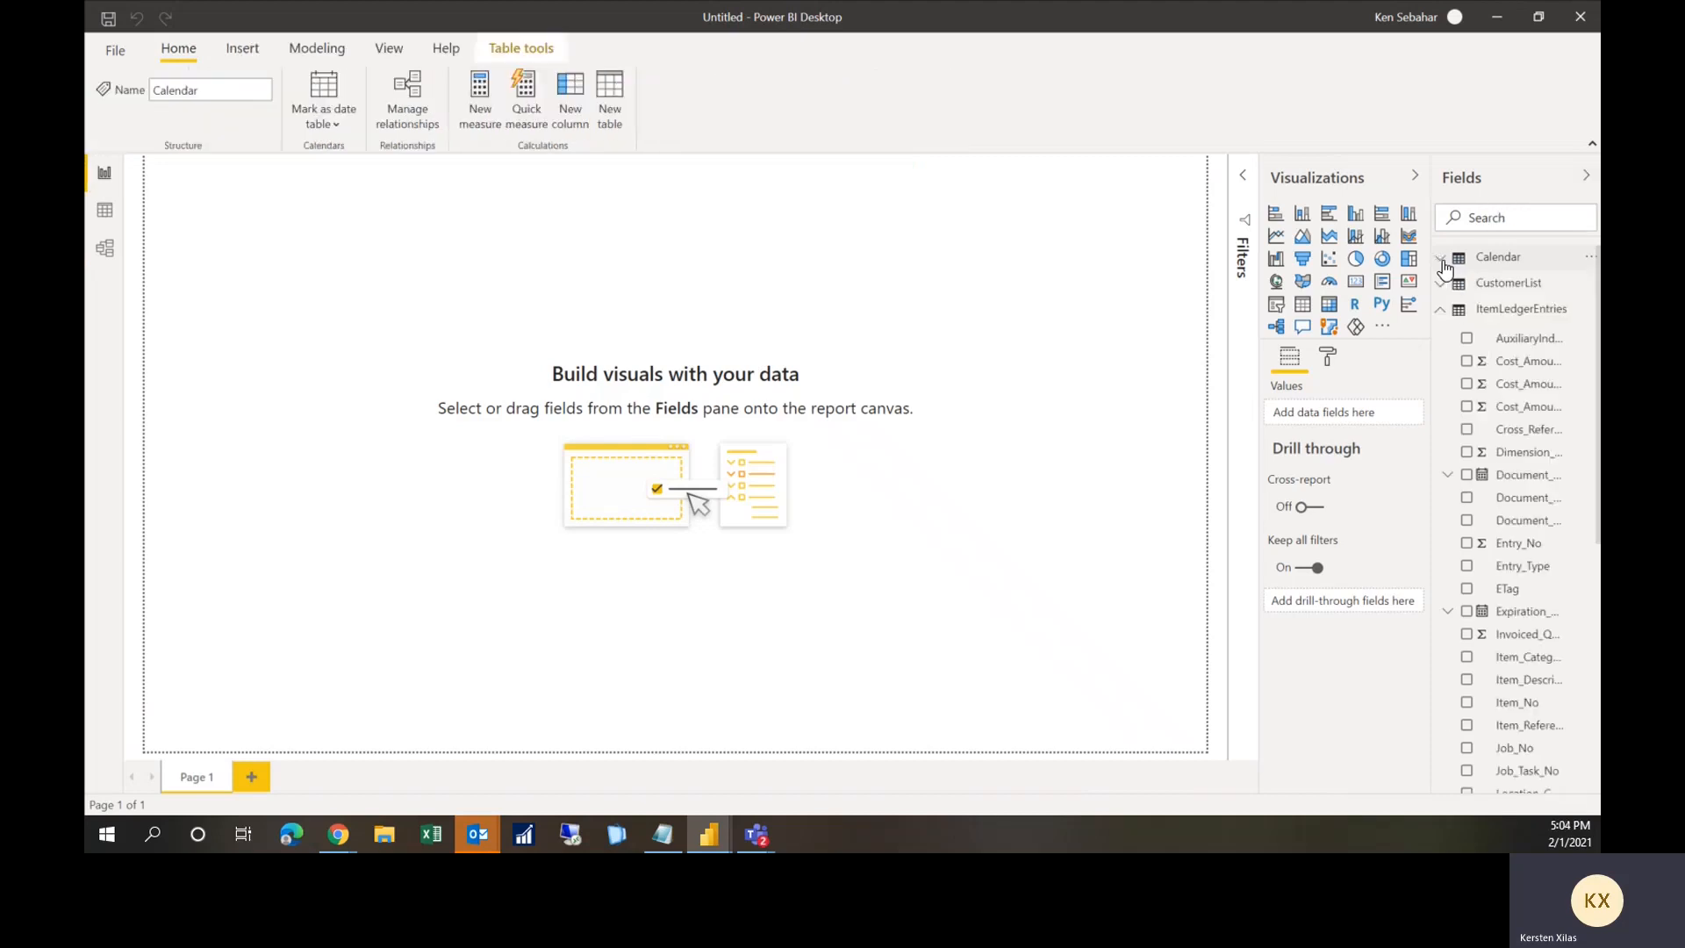
left_click(1491, 314)
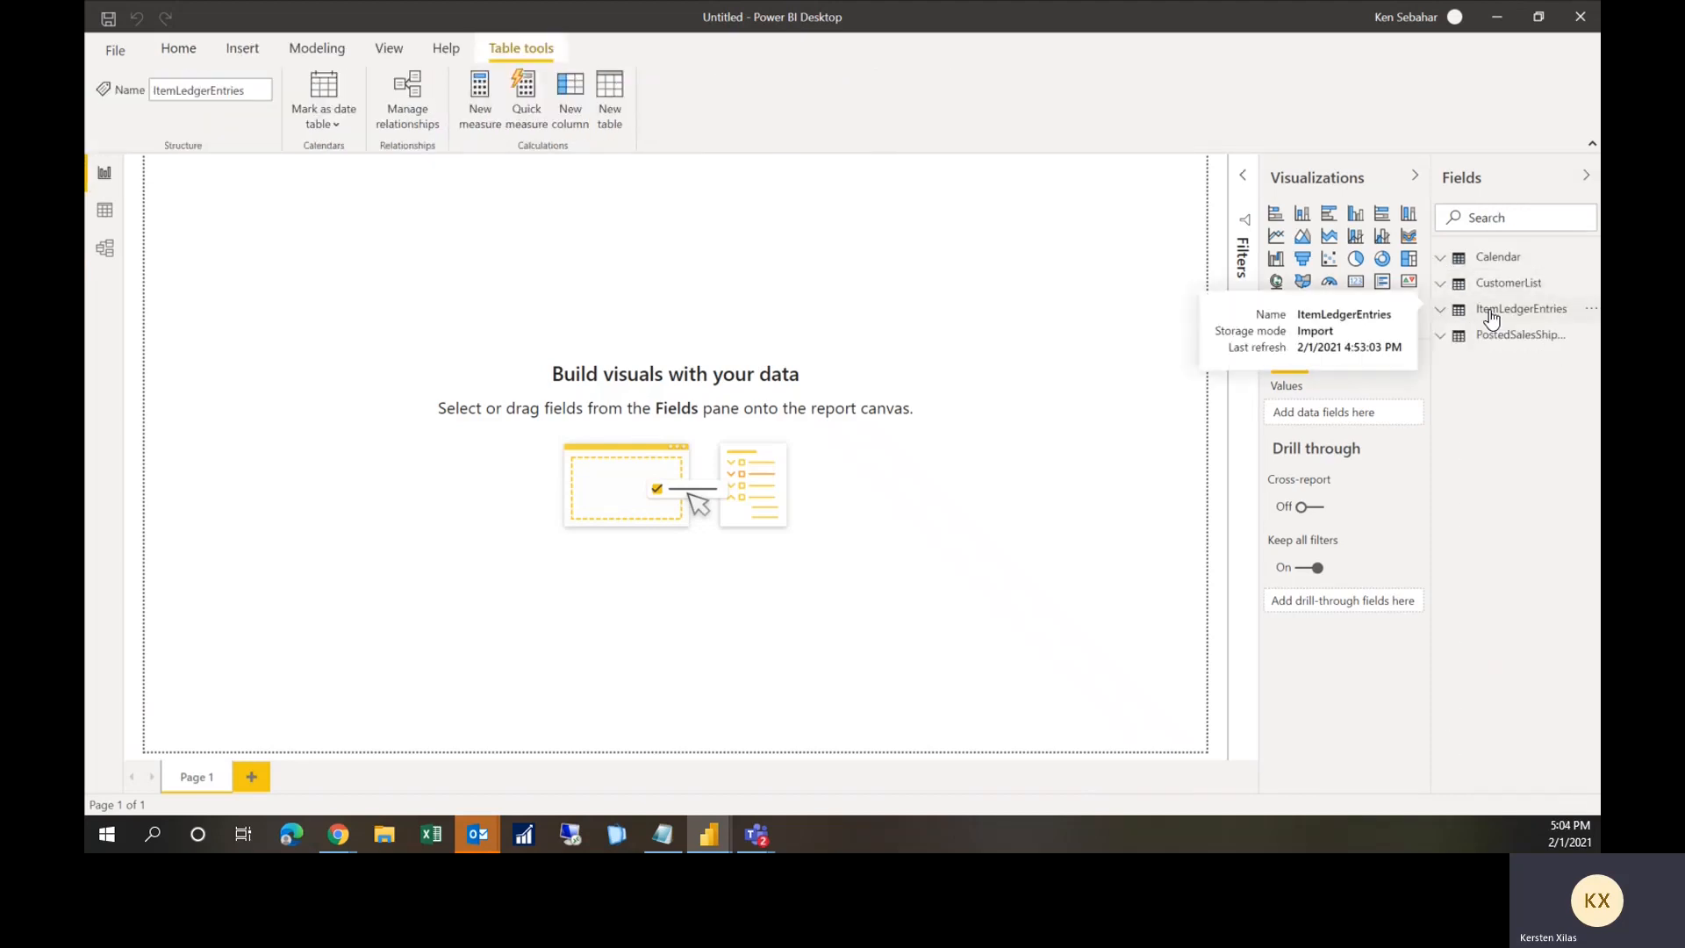
left_click(1493, 319)
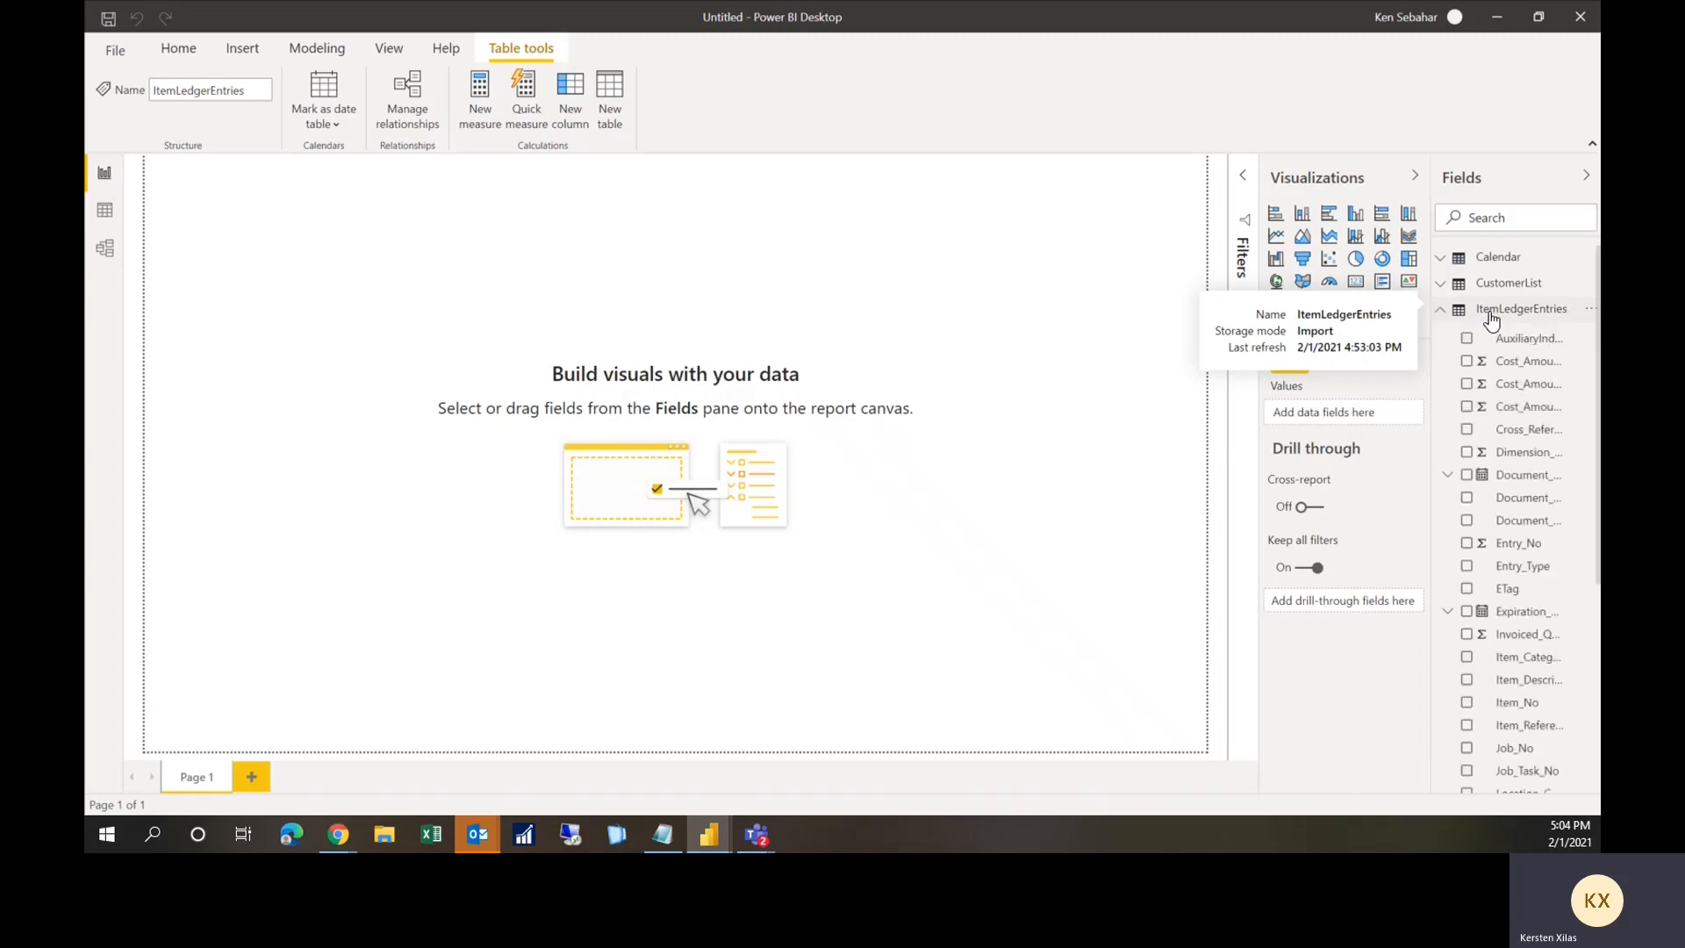
Step: Create a measure named YTD $ in ItemLedgerEntries and start its formula with the TOTALYTD function
left_click(473, 113)
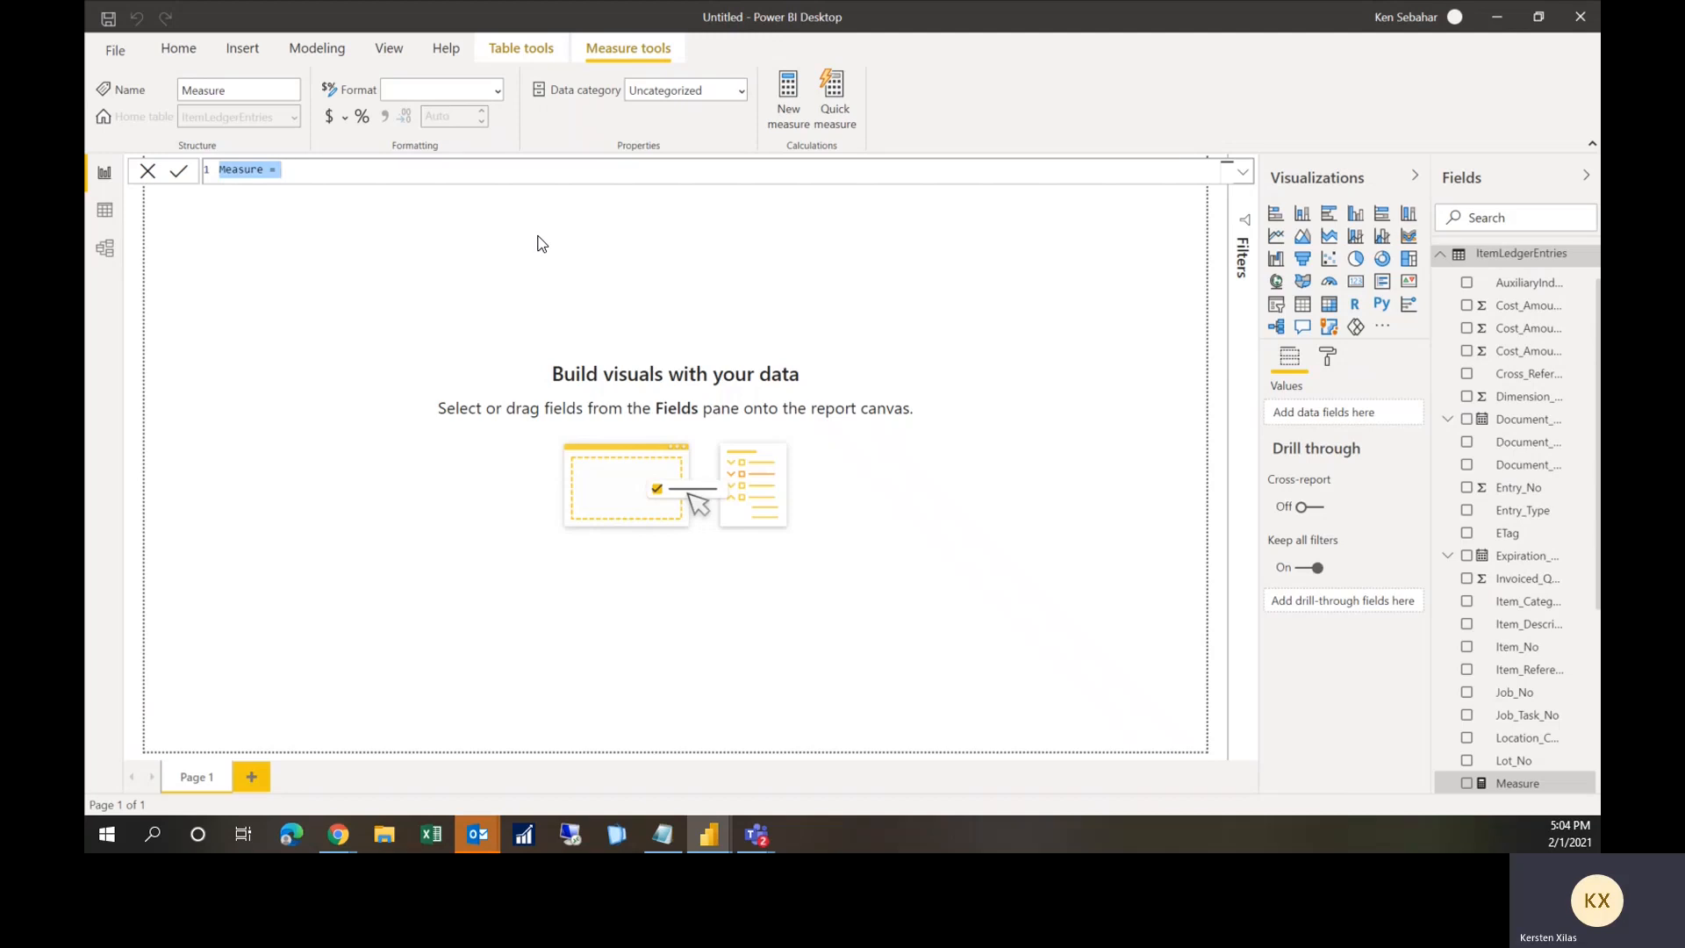
type("YTD $ =")
type("total")
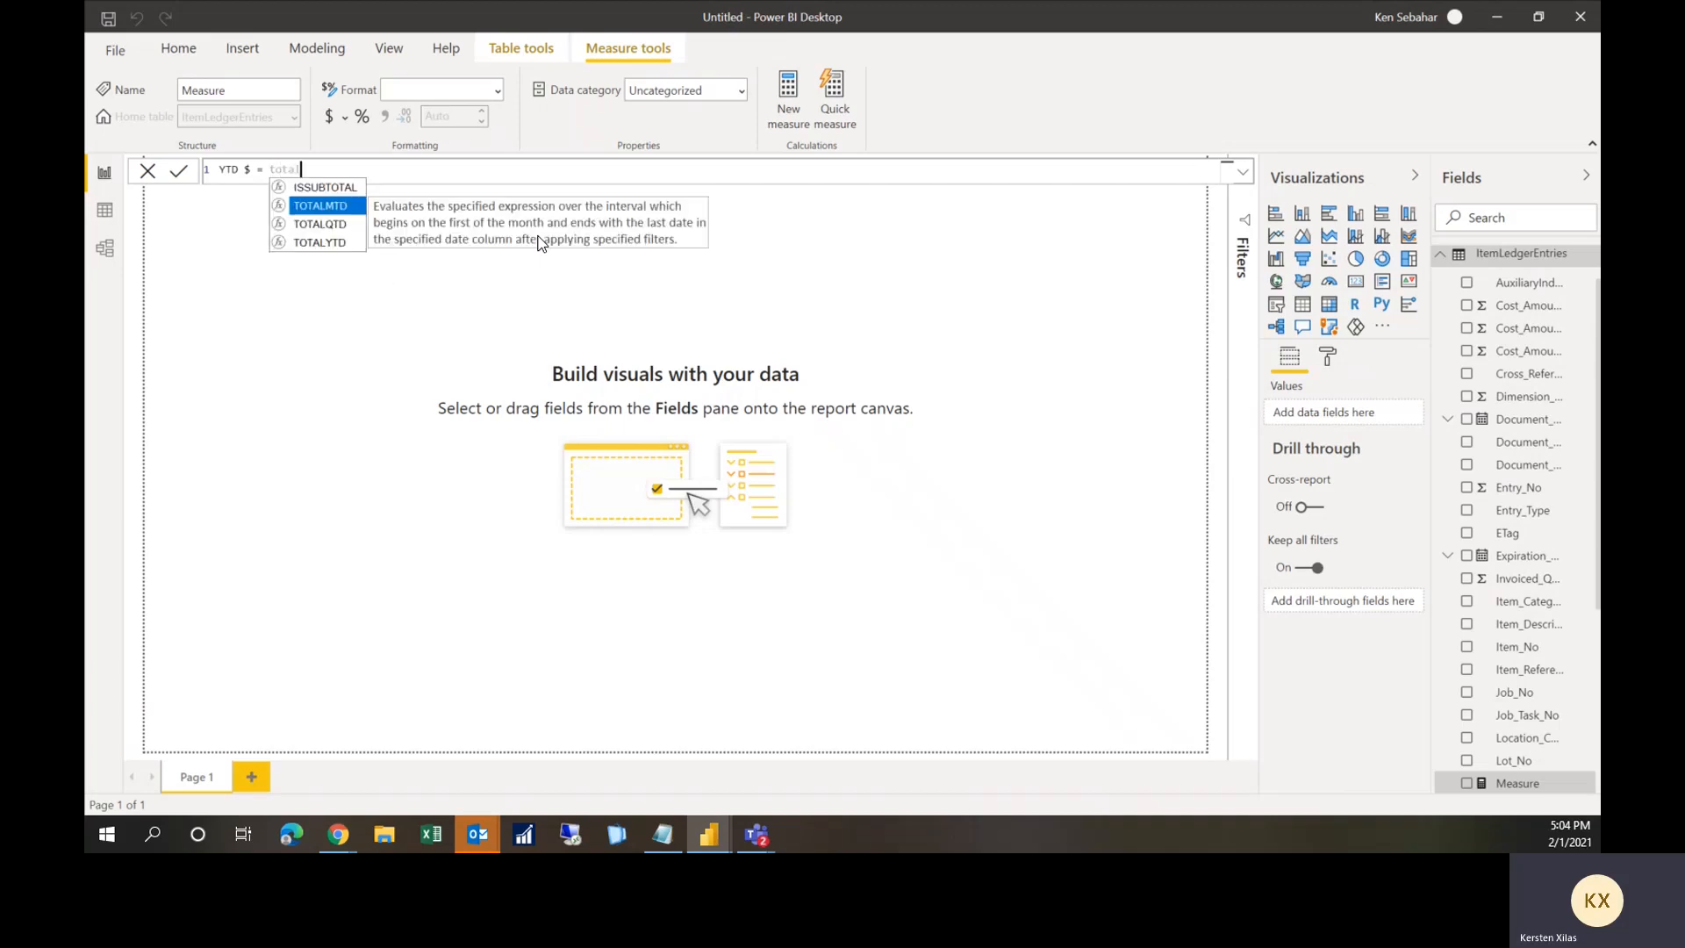
double_click(303, 244)
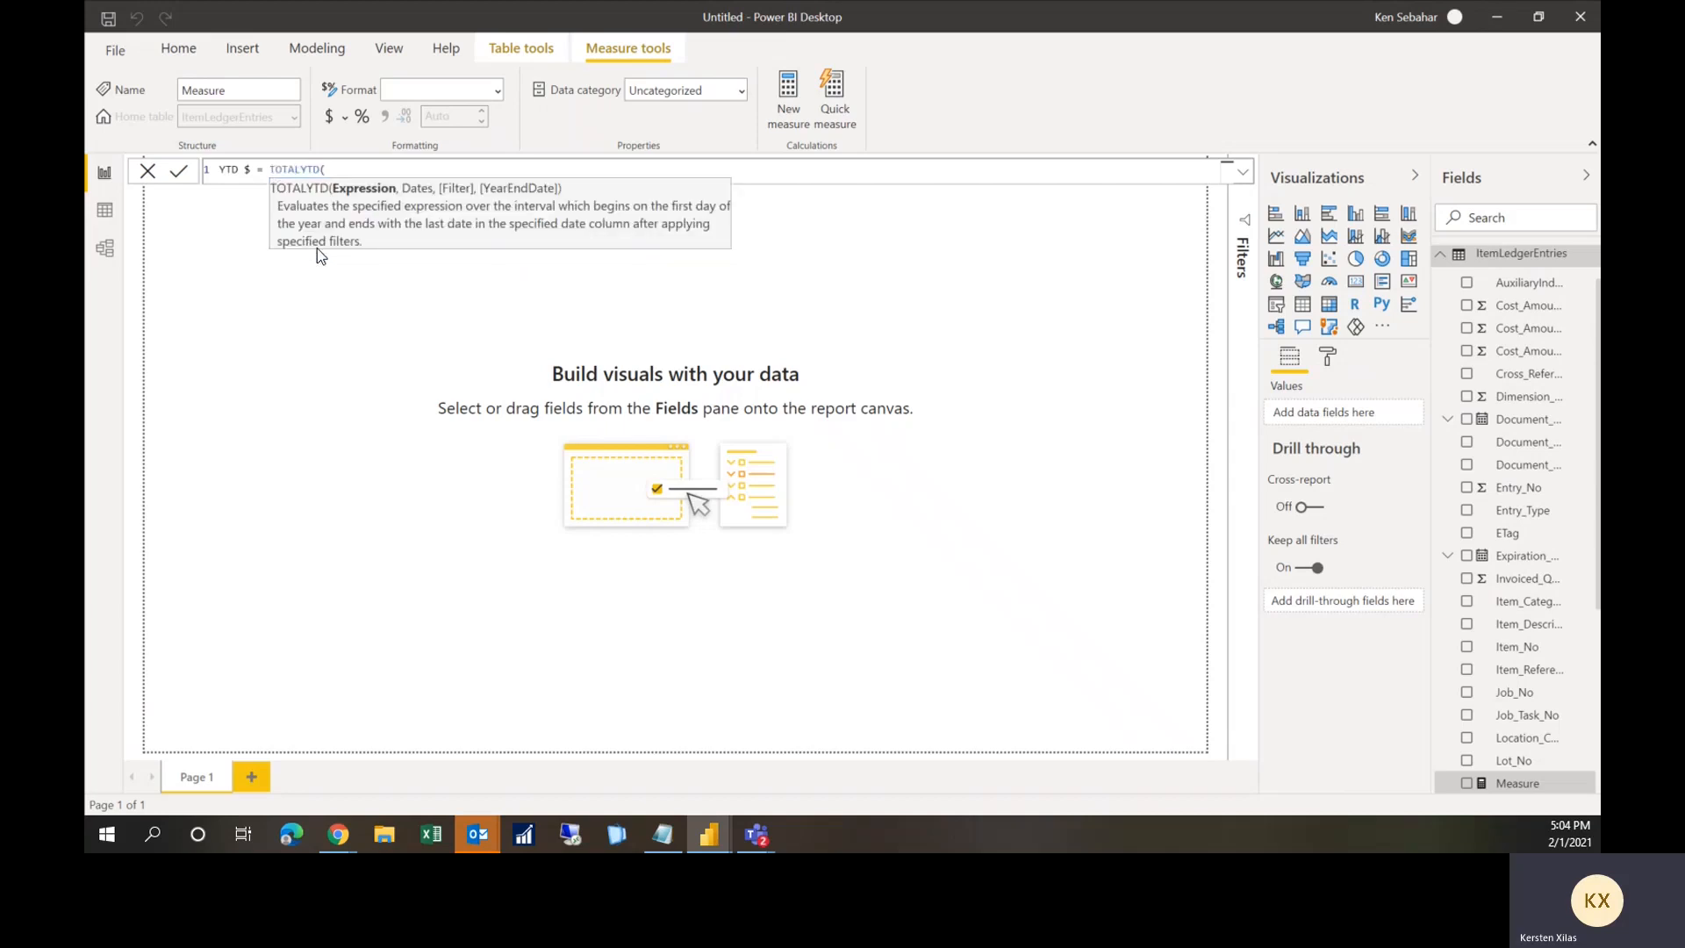
Step: Enter SUM(ItemLedgerEntries[Sales_Amount_Actual]) as the expression of the YTD $ measure
type("sum")
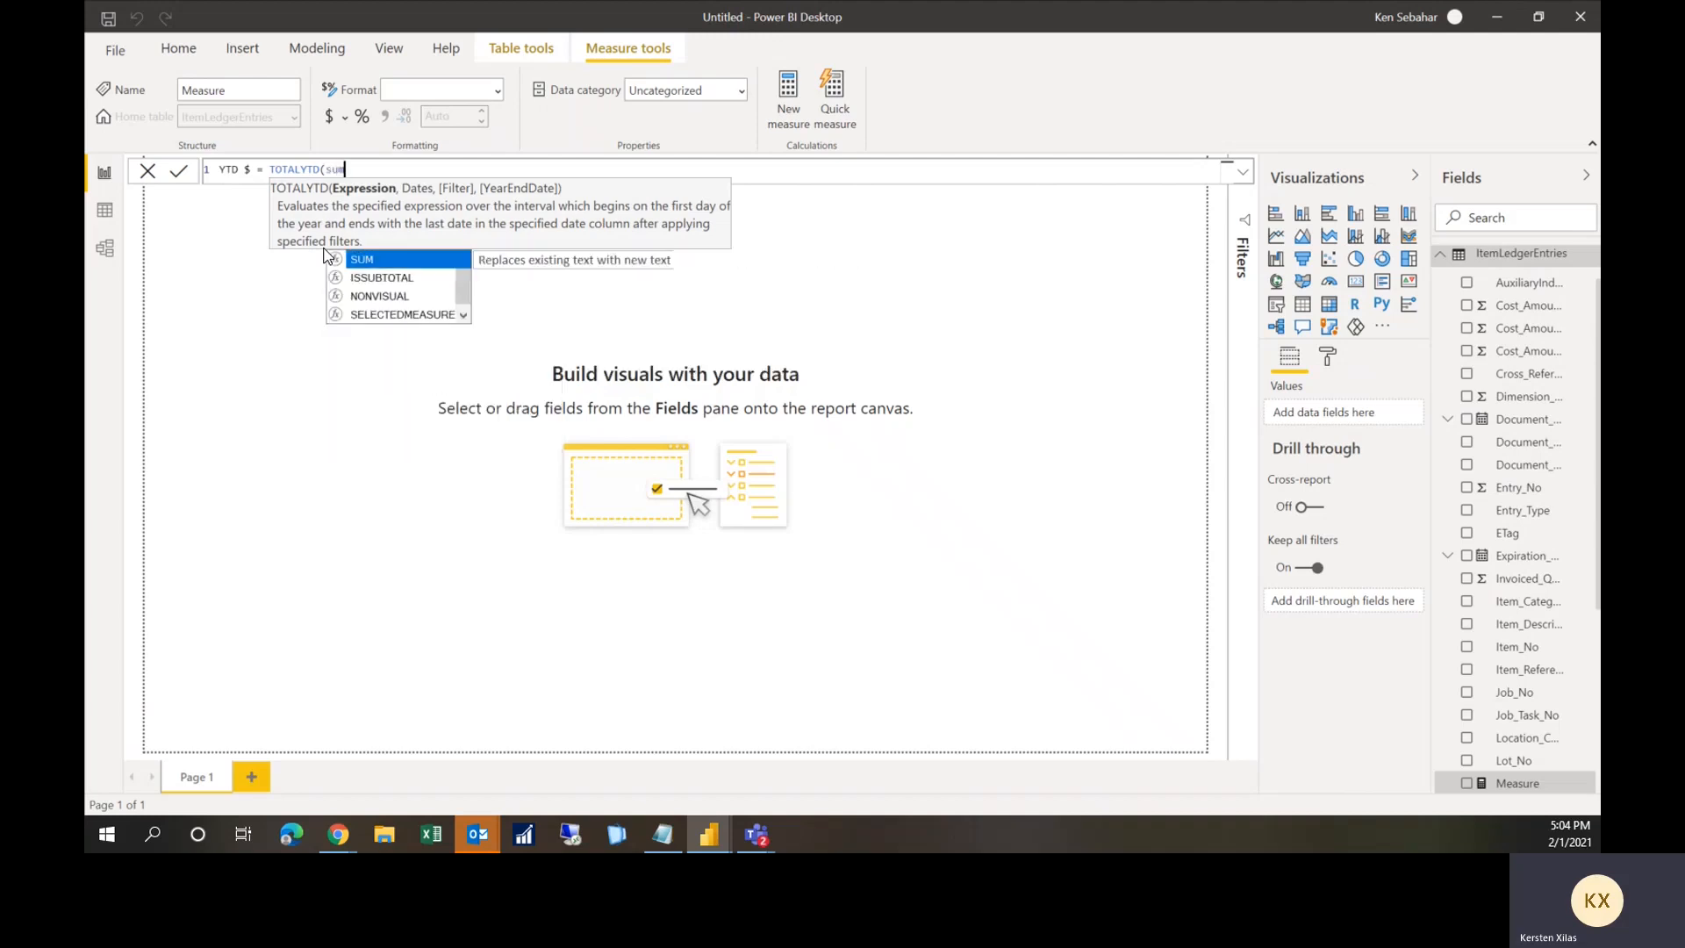
double_click(393, 262)
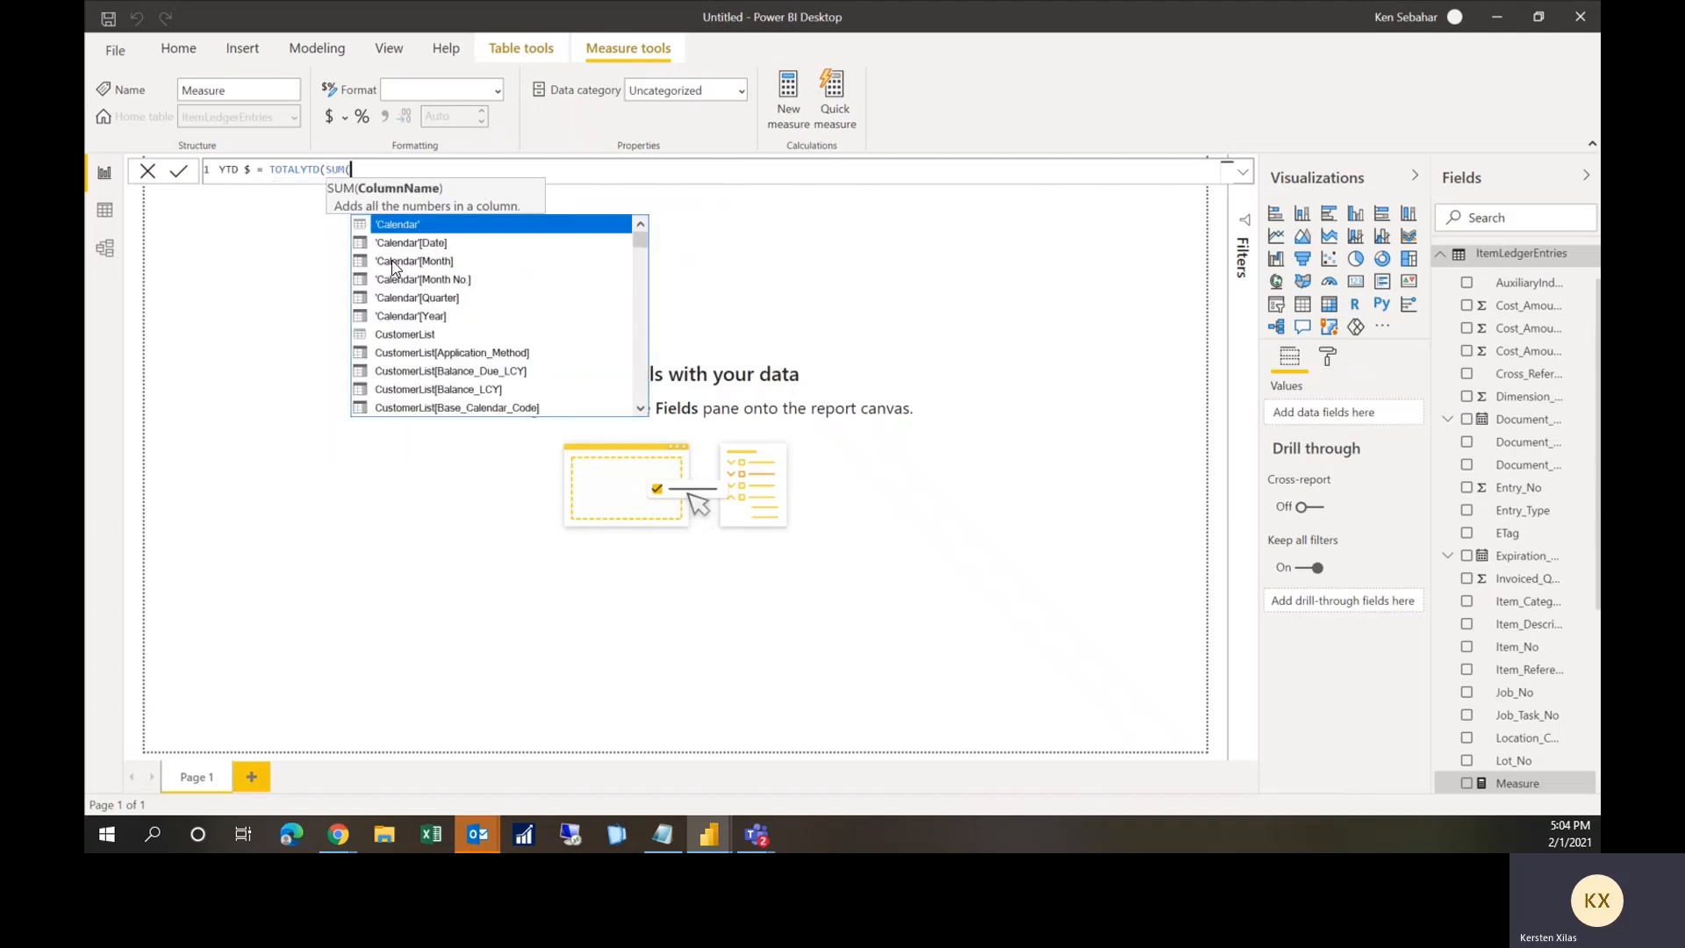
type("item")
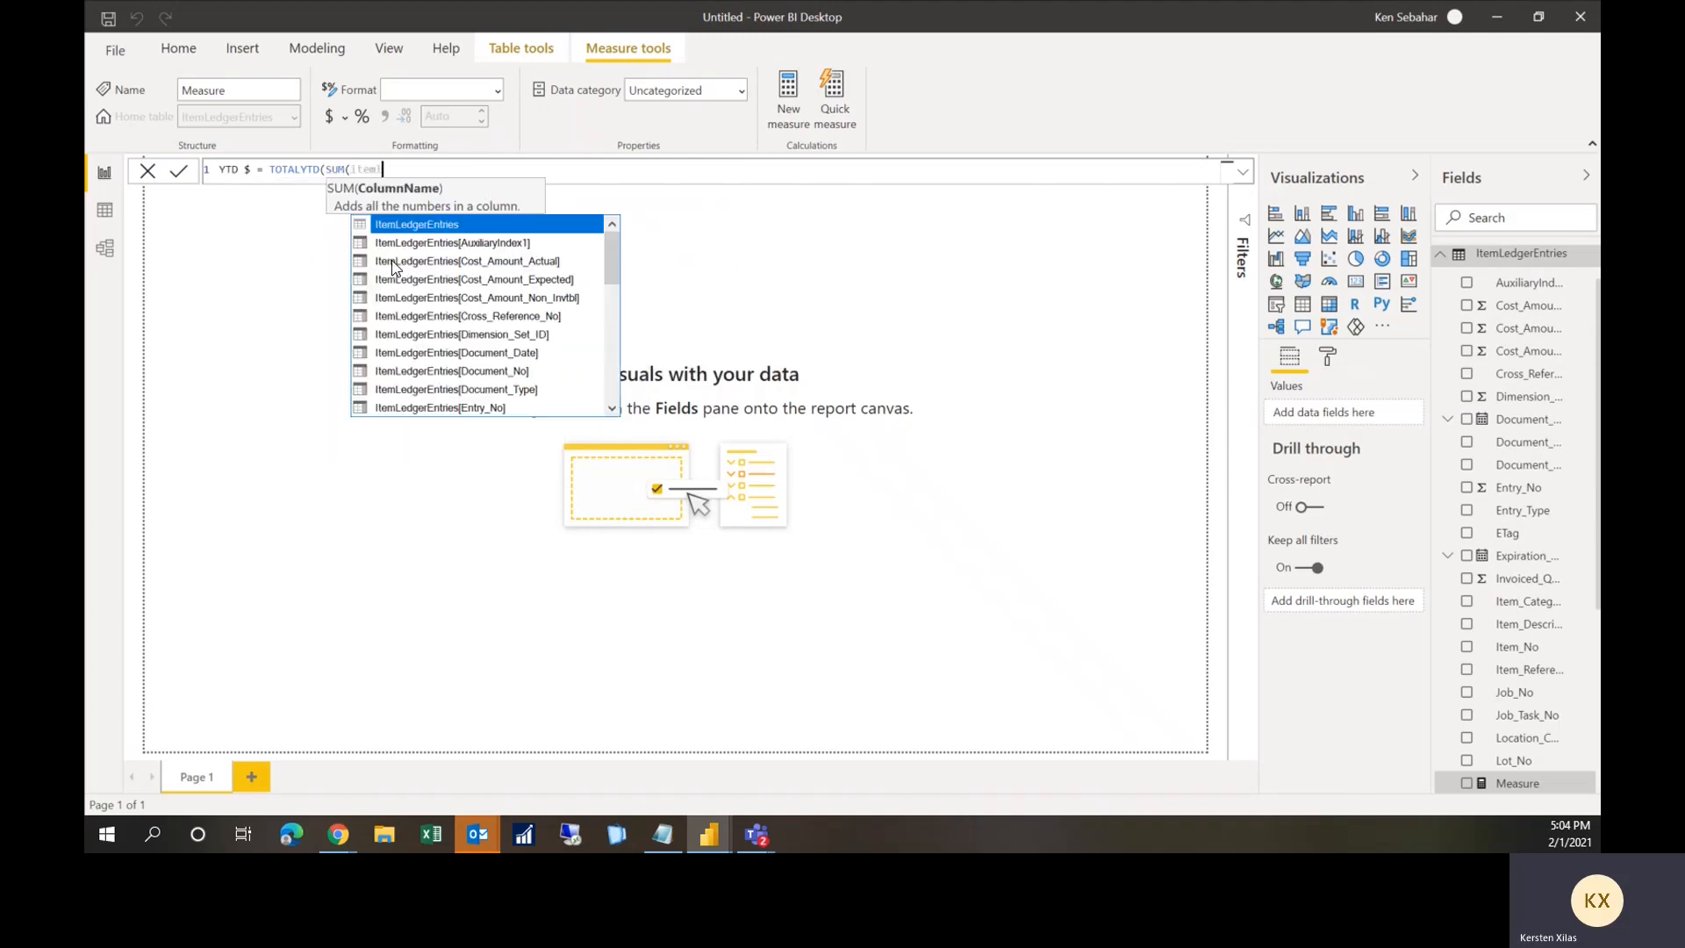
type("ledger")
scroll(395, 268, "down", 4)
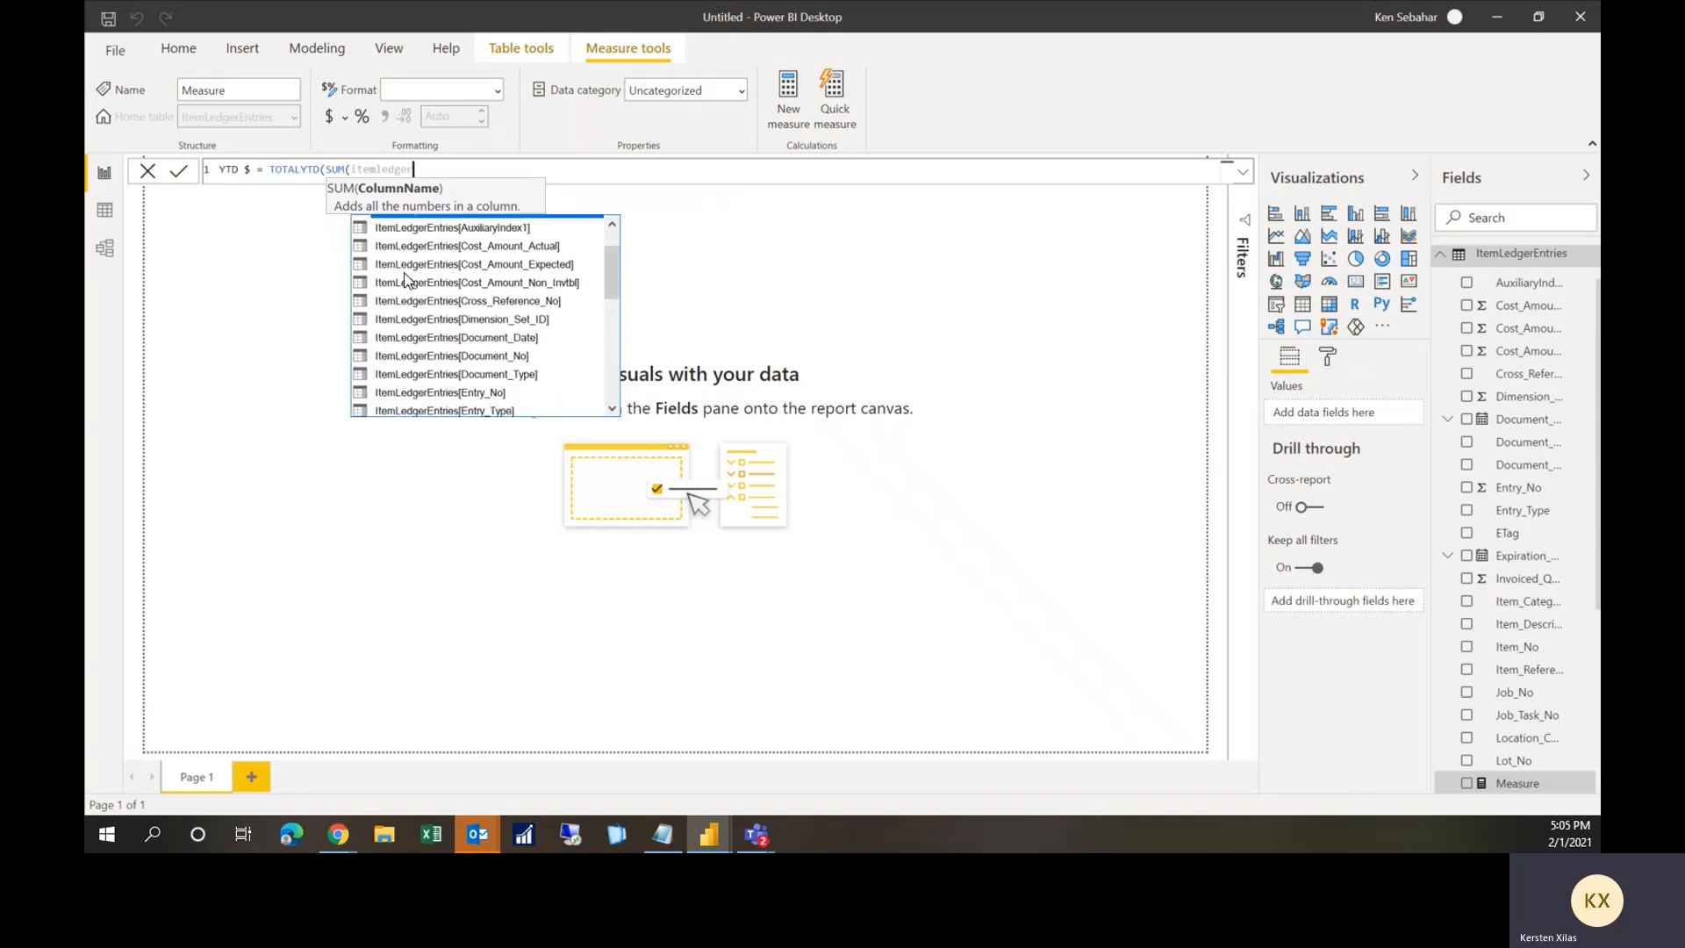
scroll(406, 279, "down", 5)
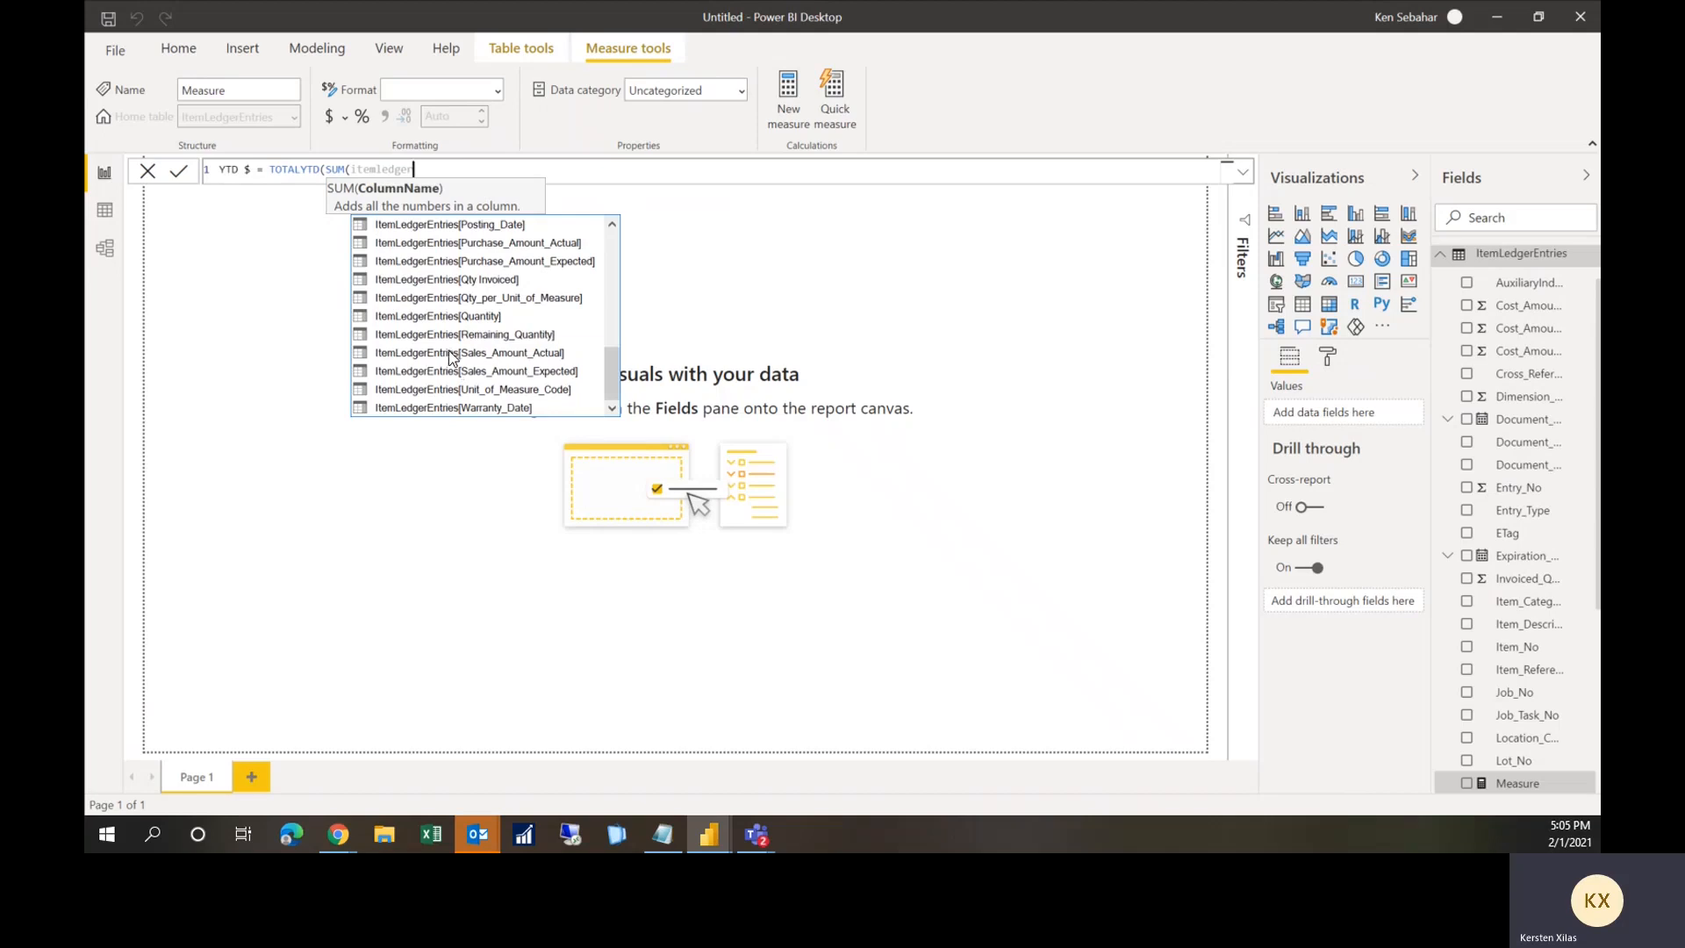
left_click(450, 352)
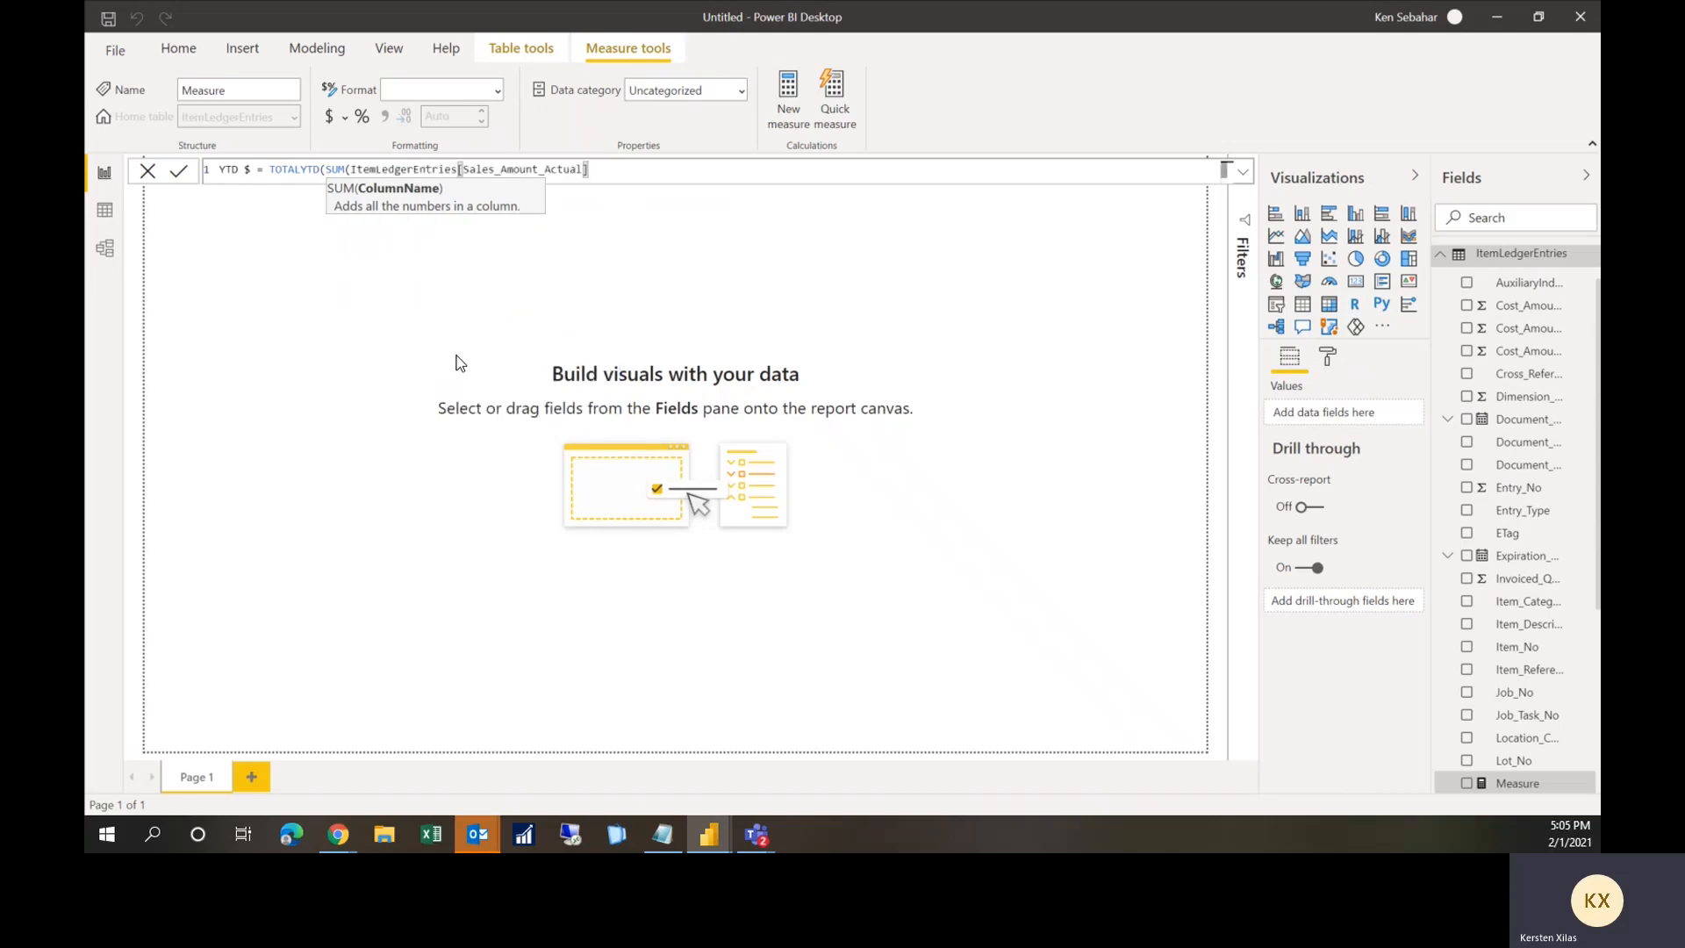
type(")")
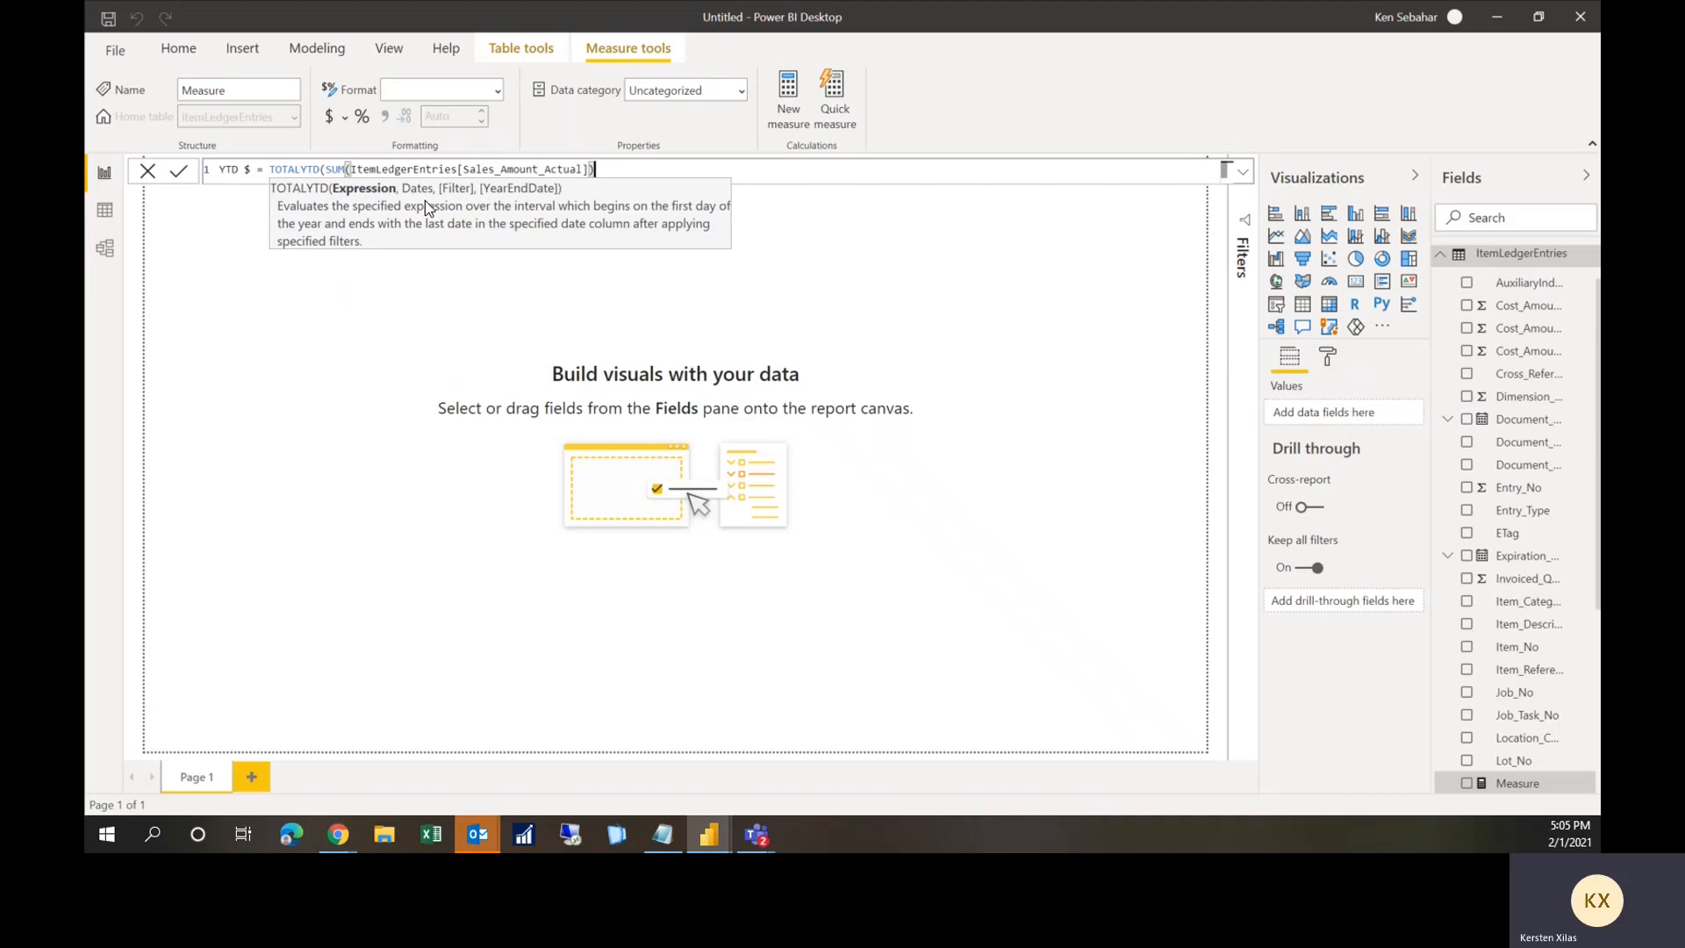
Step: Complete the YTD $ formula with 'Calendar'[Date] as the dates argument, save it and locate the measure in the ItemLedgerEntries fields
type(",")
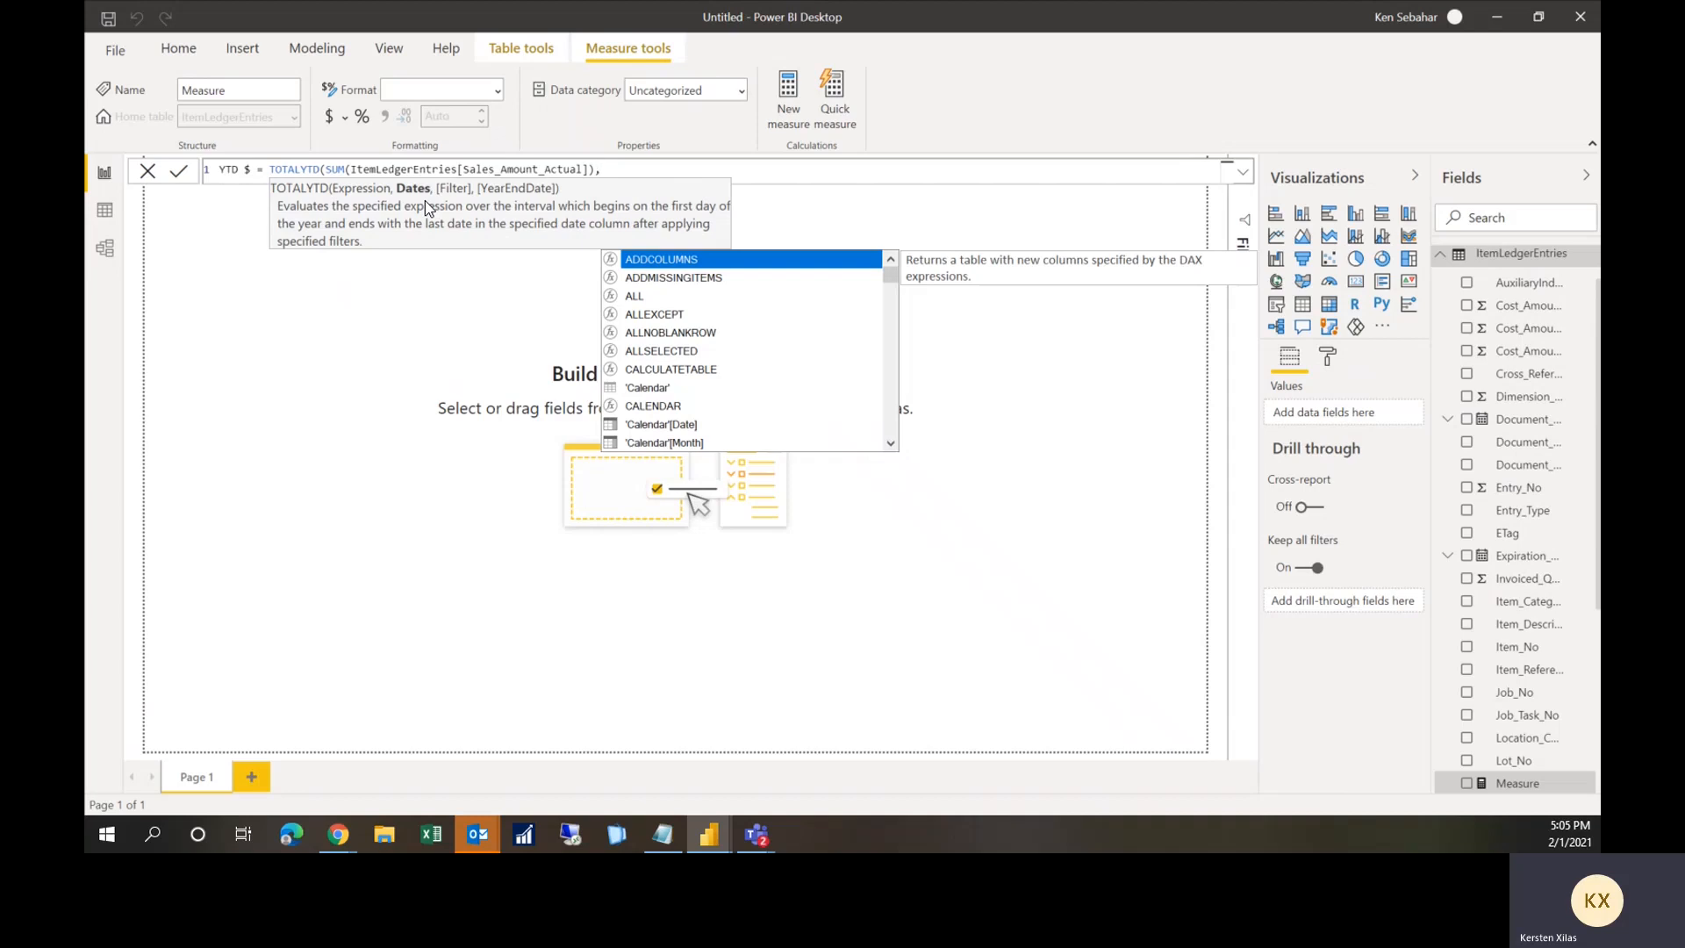
type("ce")
key("BackSpace")
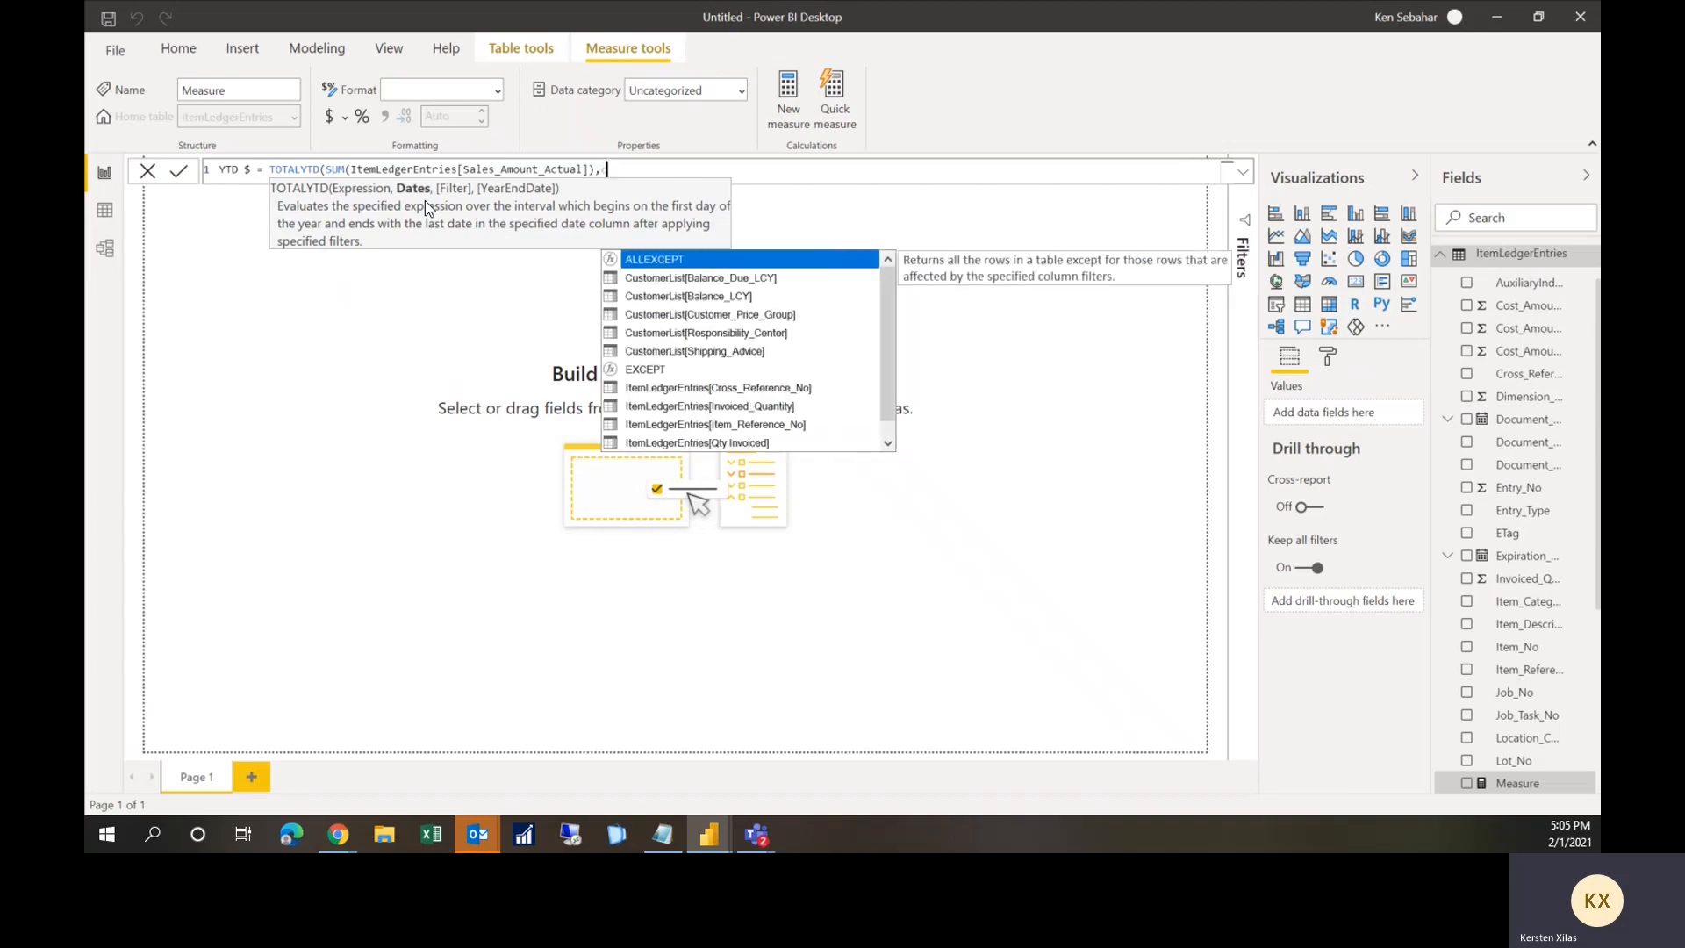
type("alendar")
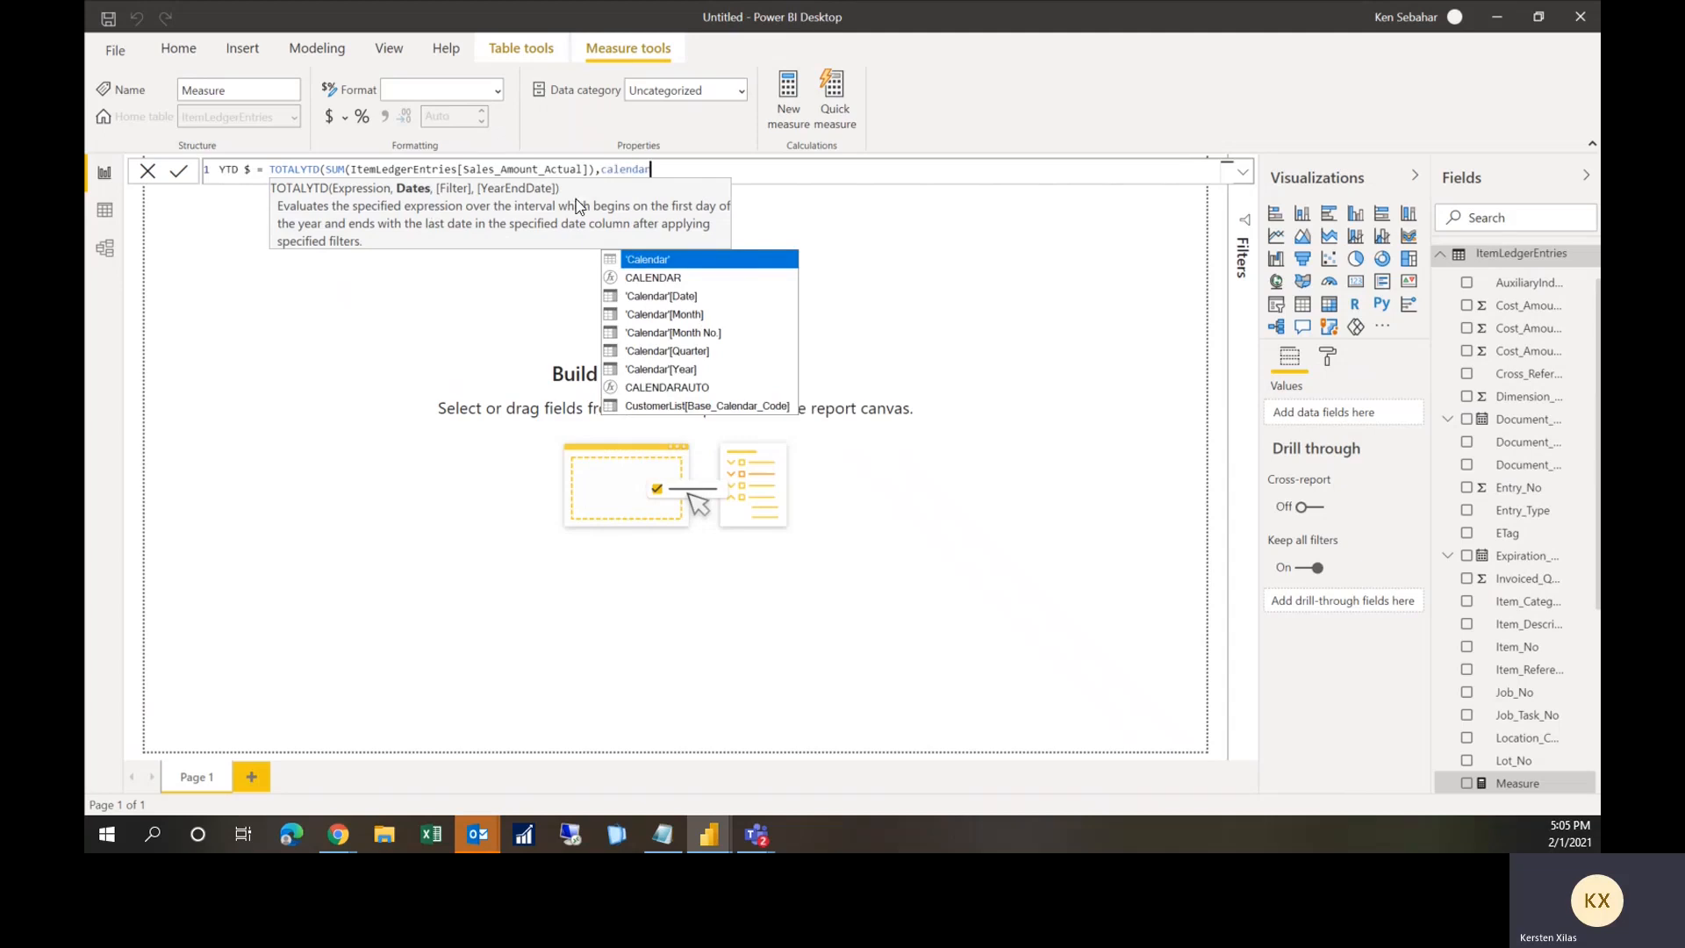
left_click(639, 296)
type("])")
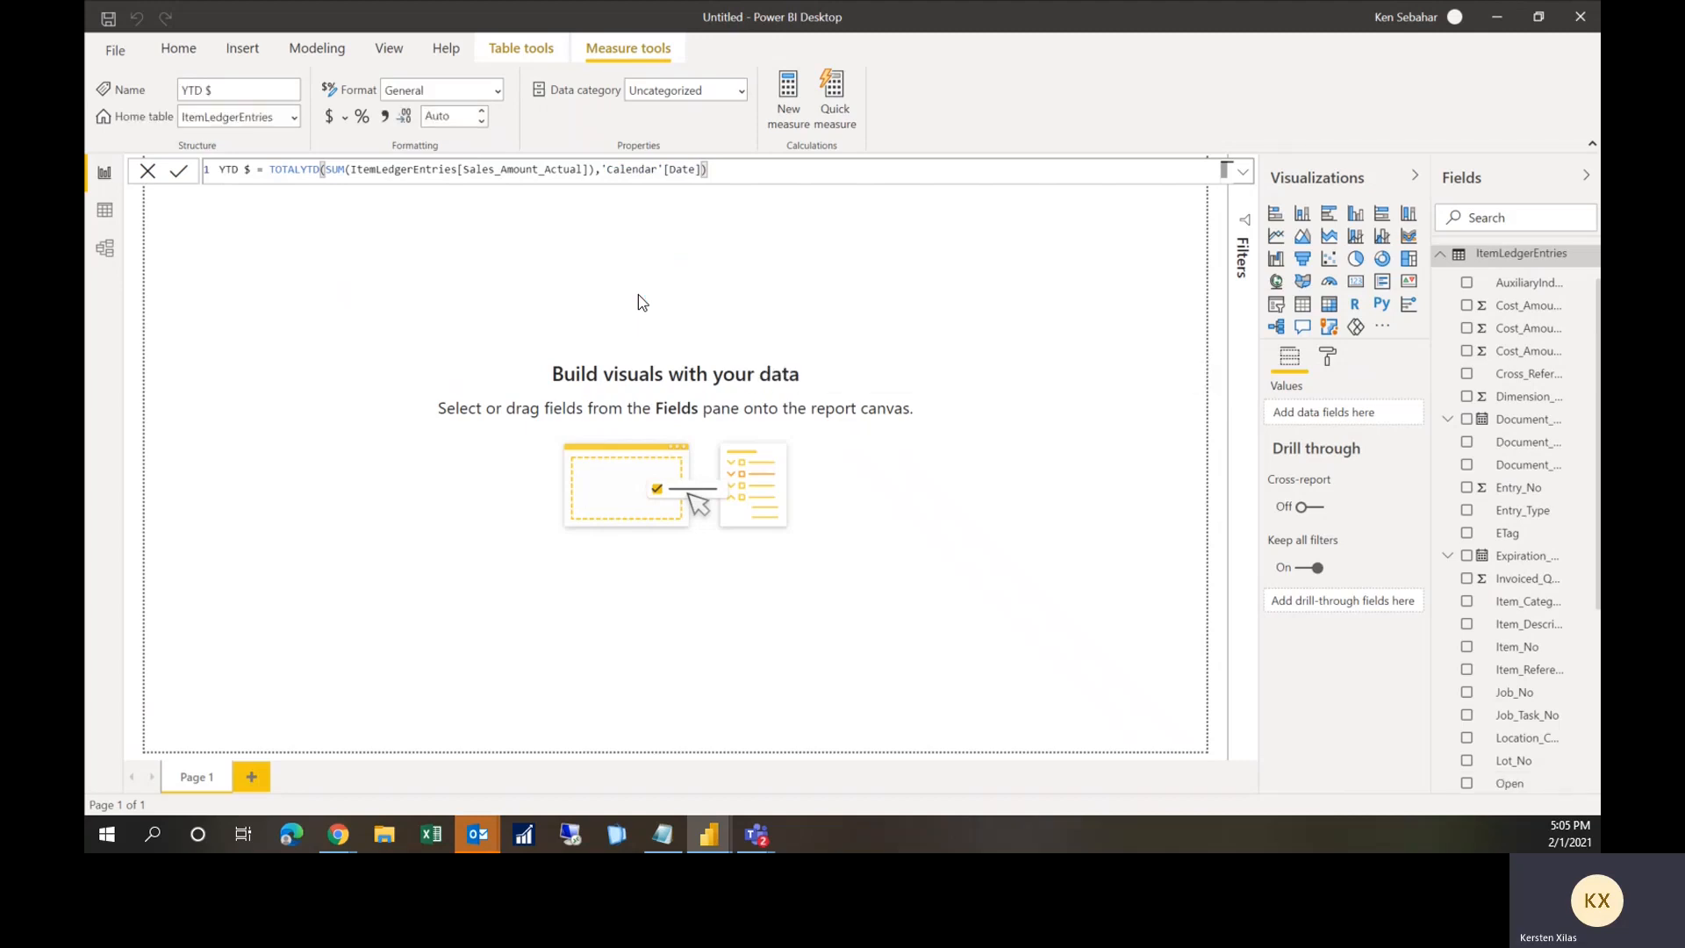
scroll(1506, 346, "down", 3)
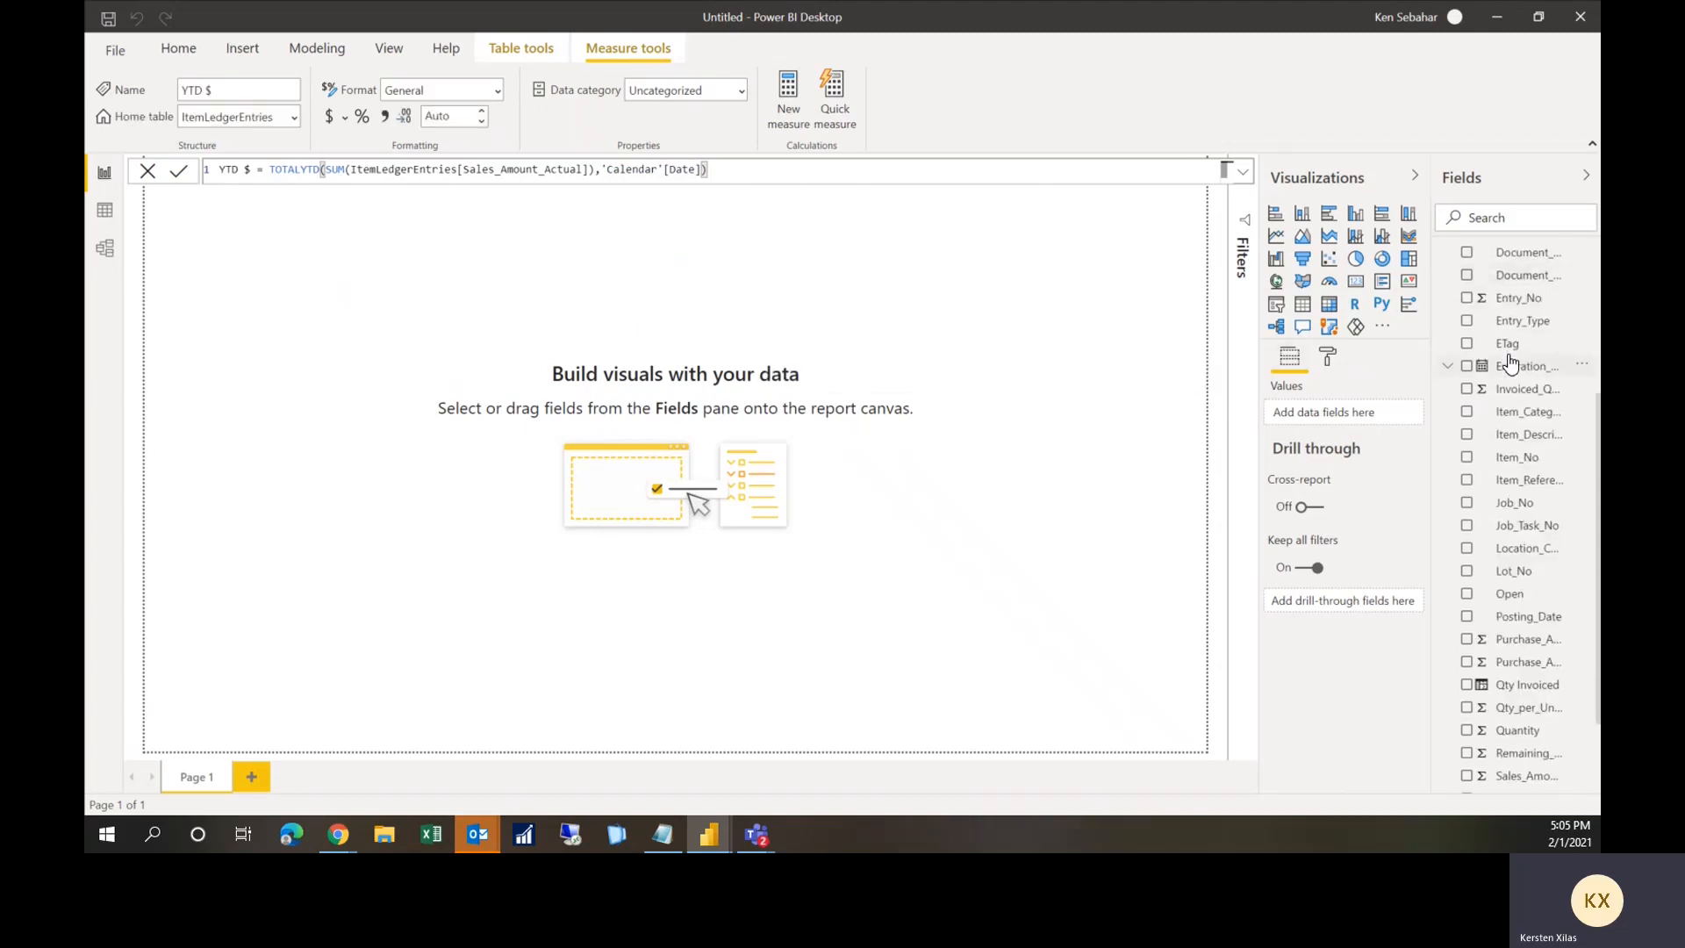
scroll(1510, 361, "down", 2)
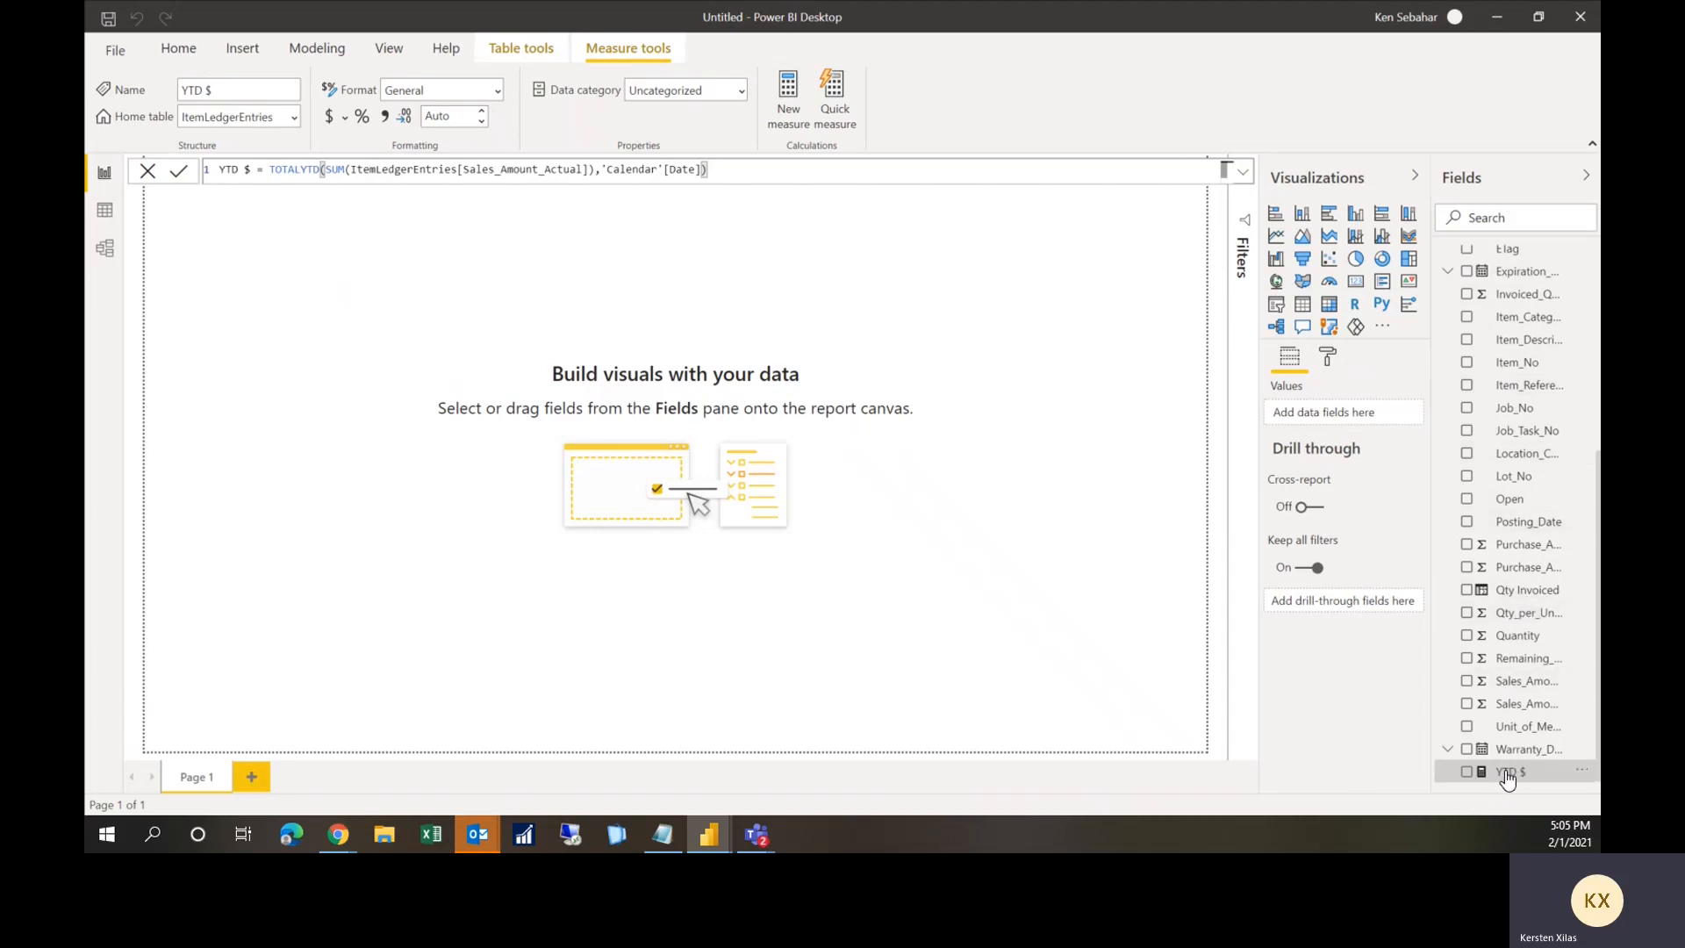
Step: Create another ItemLedgerEntries measure named LYTD $ and start its formula with TOTALYTD
scroll(1517, 755, "up", 3)
scroll(1522, 726, "up", 1)
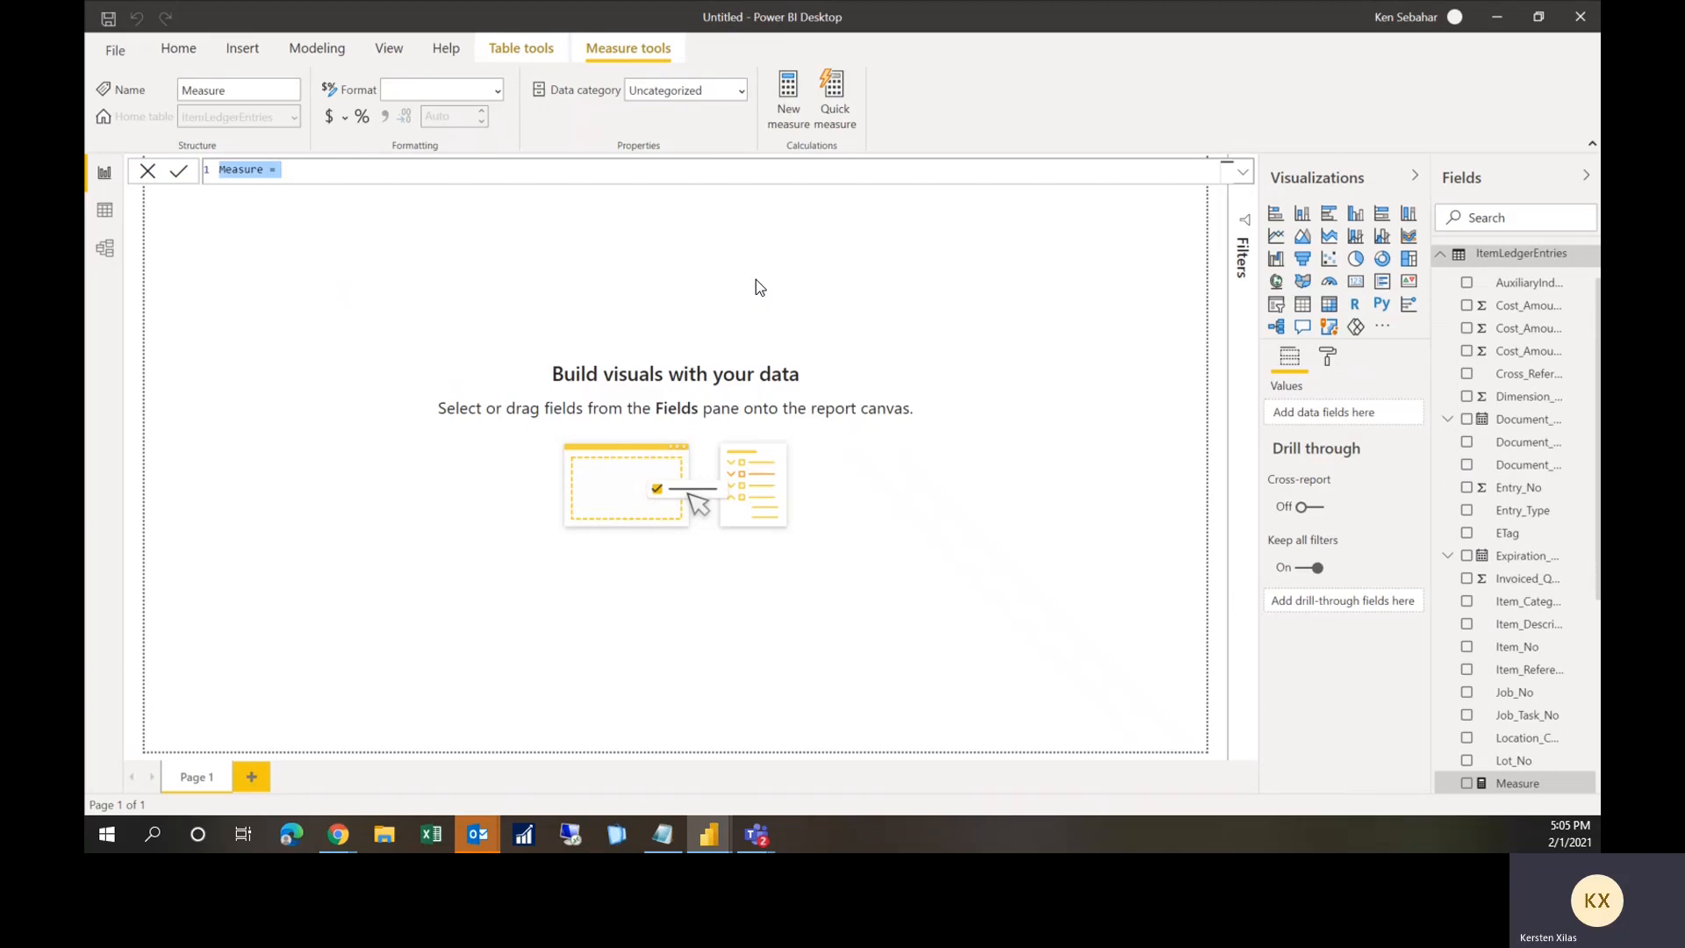
type("LYTD")
type(" =")
type("=")
type("total")
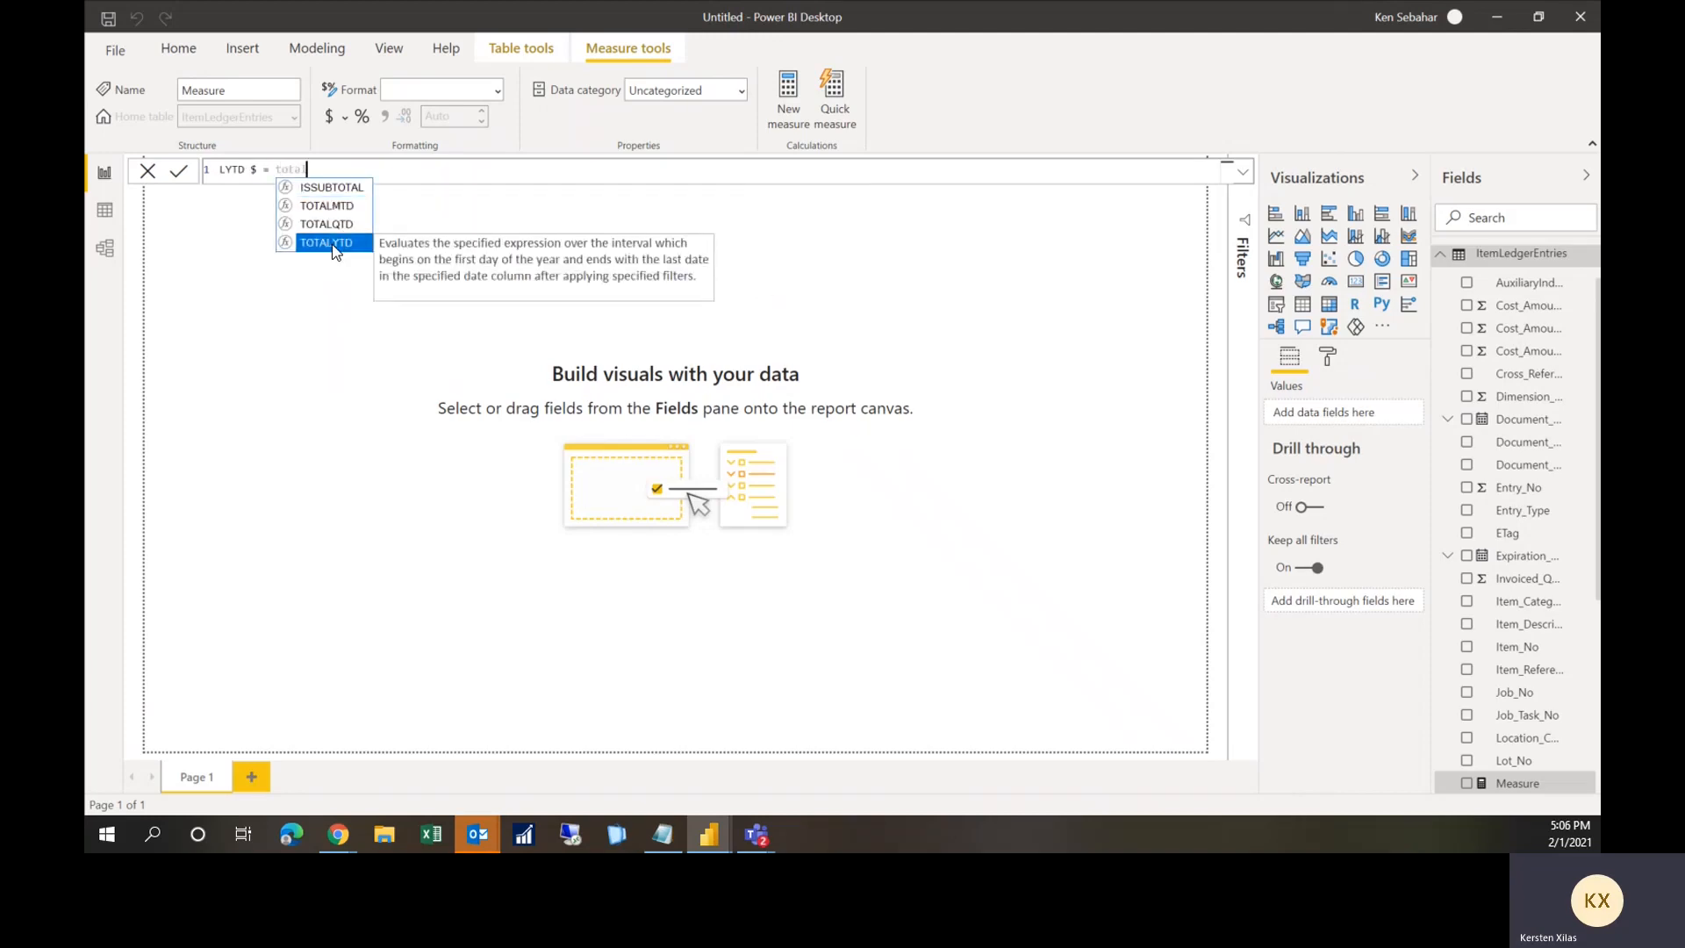
left_click(333, 246)
Step: Enter SUM(ItemLedgerEntries[Sales_Amount_Actual]) as the expression of the LYTD $ measure
type("sum")
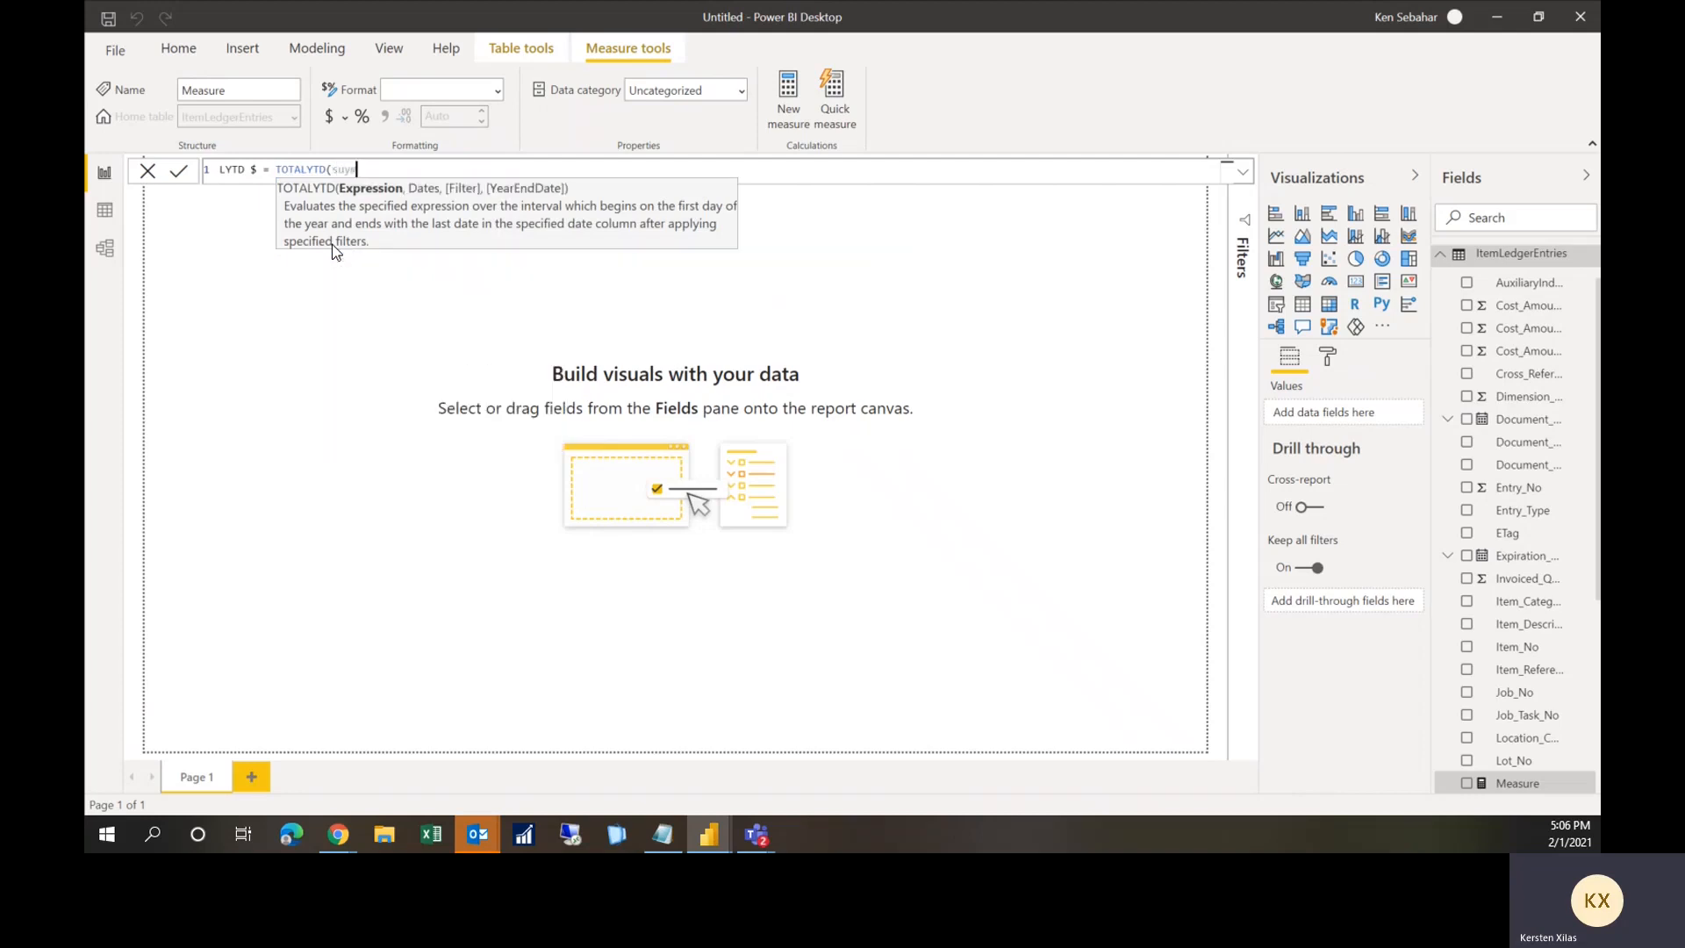
left_click(405, 263)
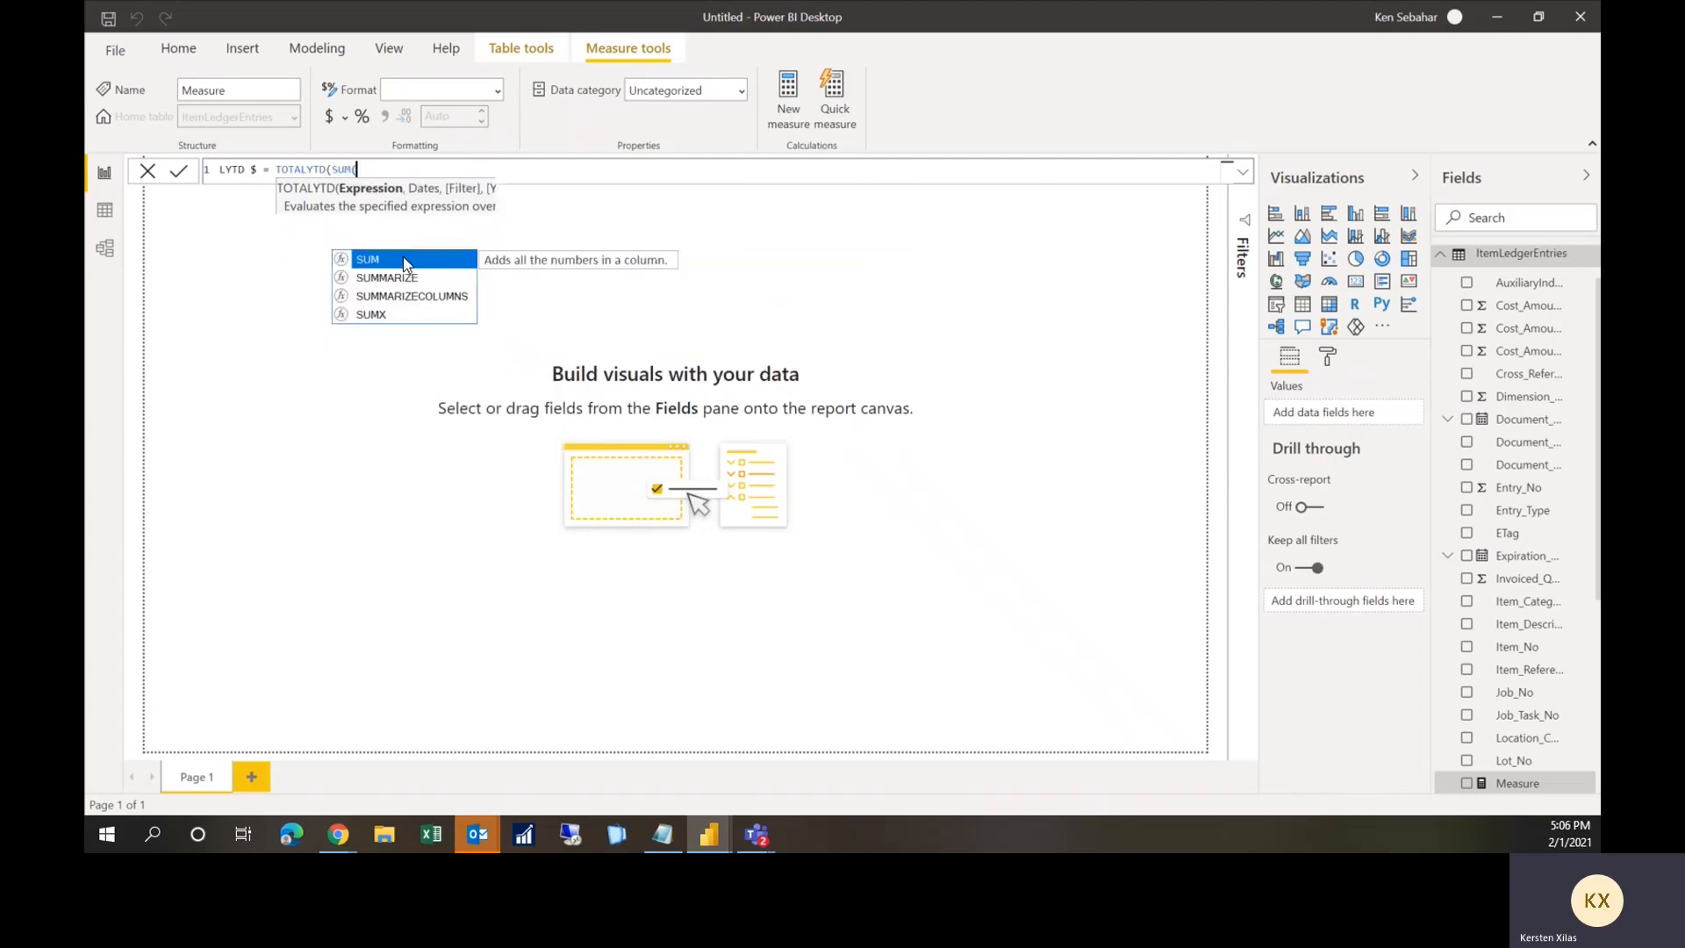
type("itemle")
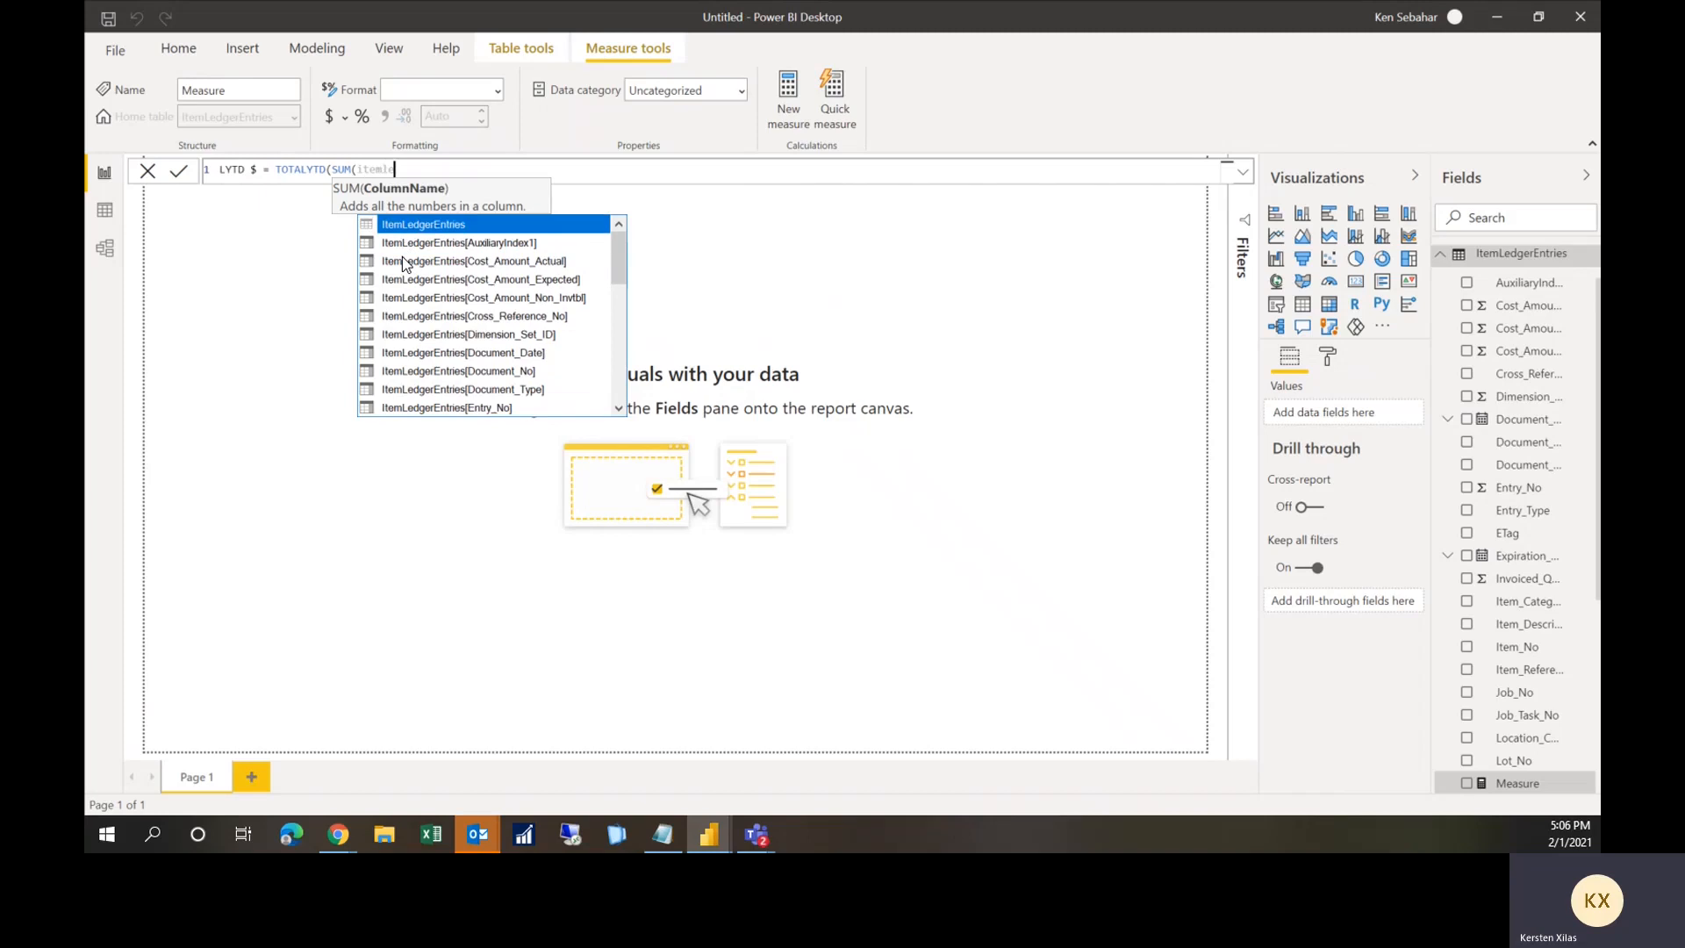
type("dgerent")
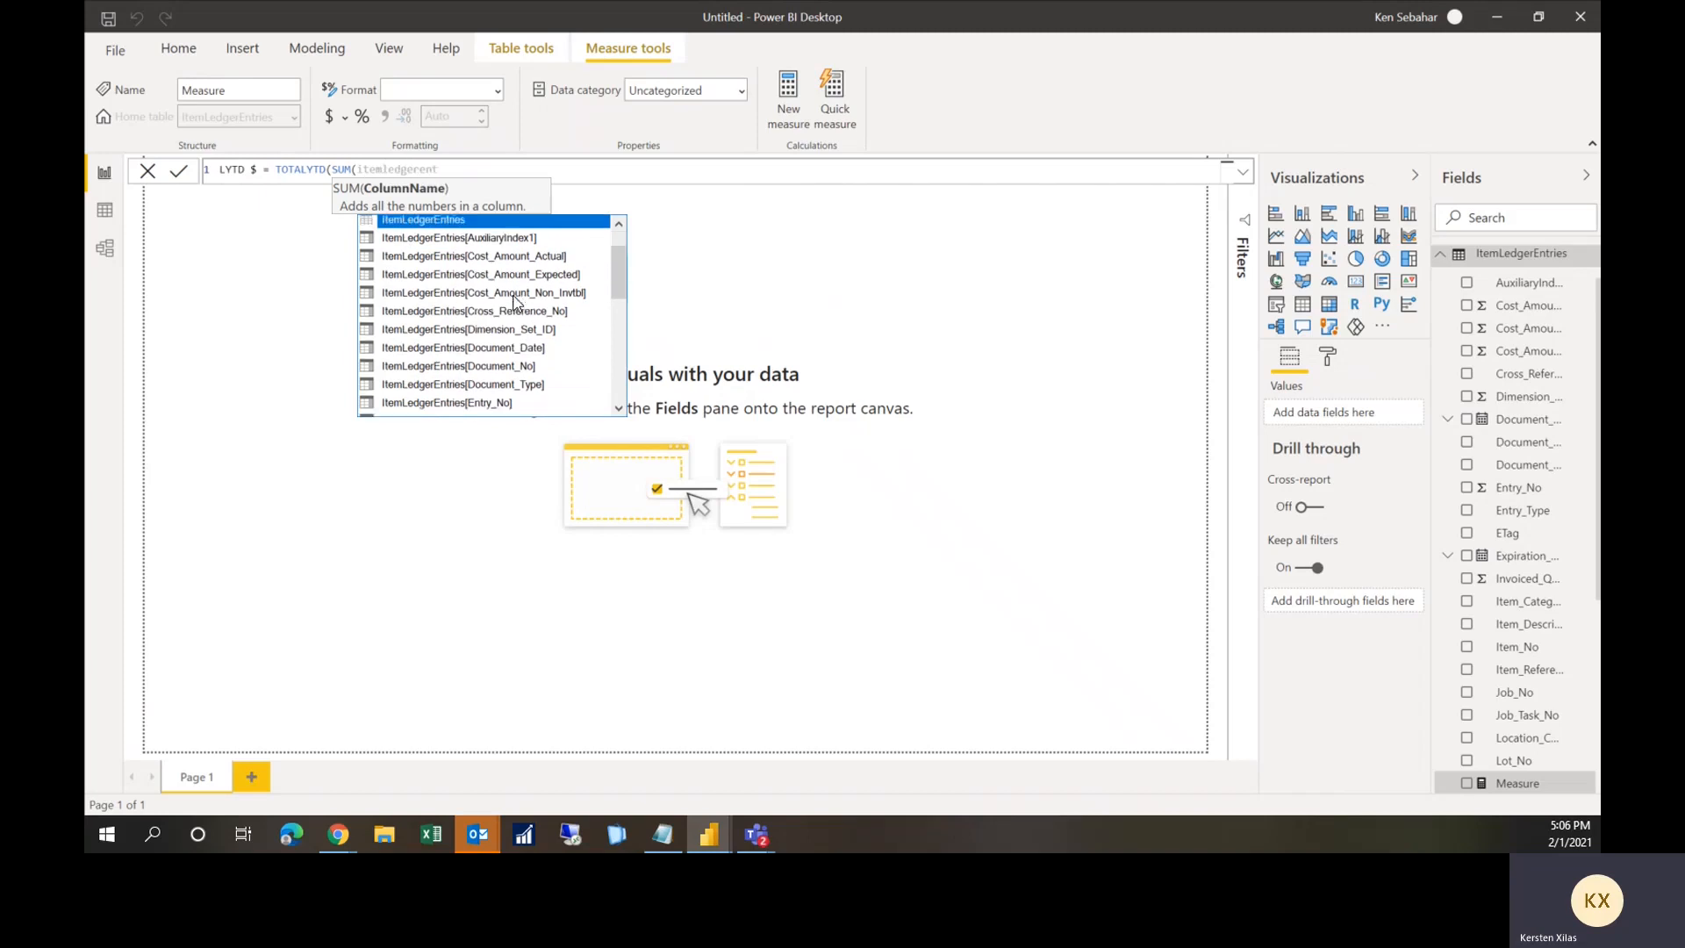
scroll(516, 303, "down", 6)
scroll(518, 312, "down", 3)
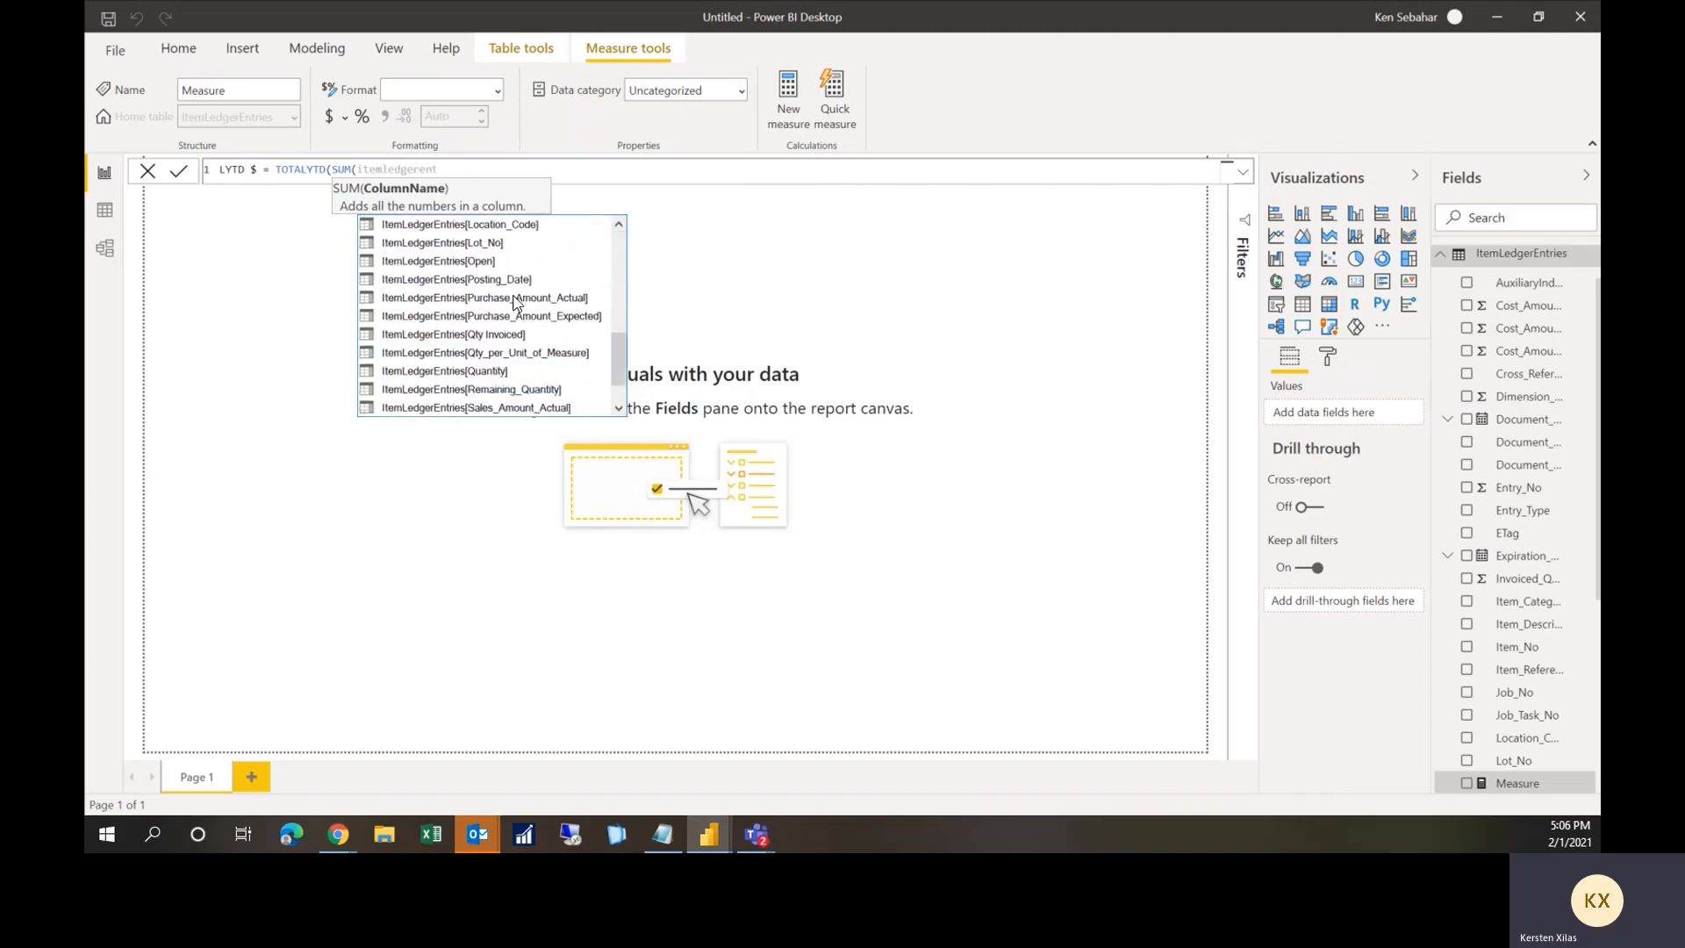
left_click(530, 354)
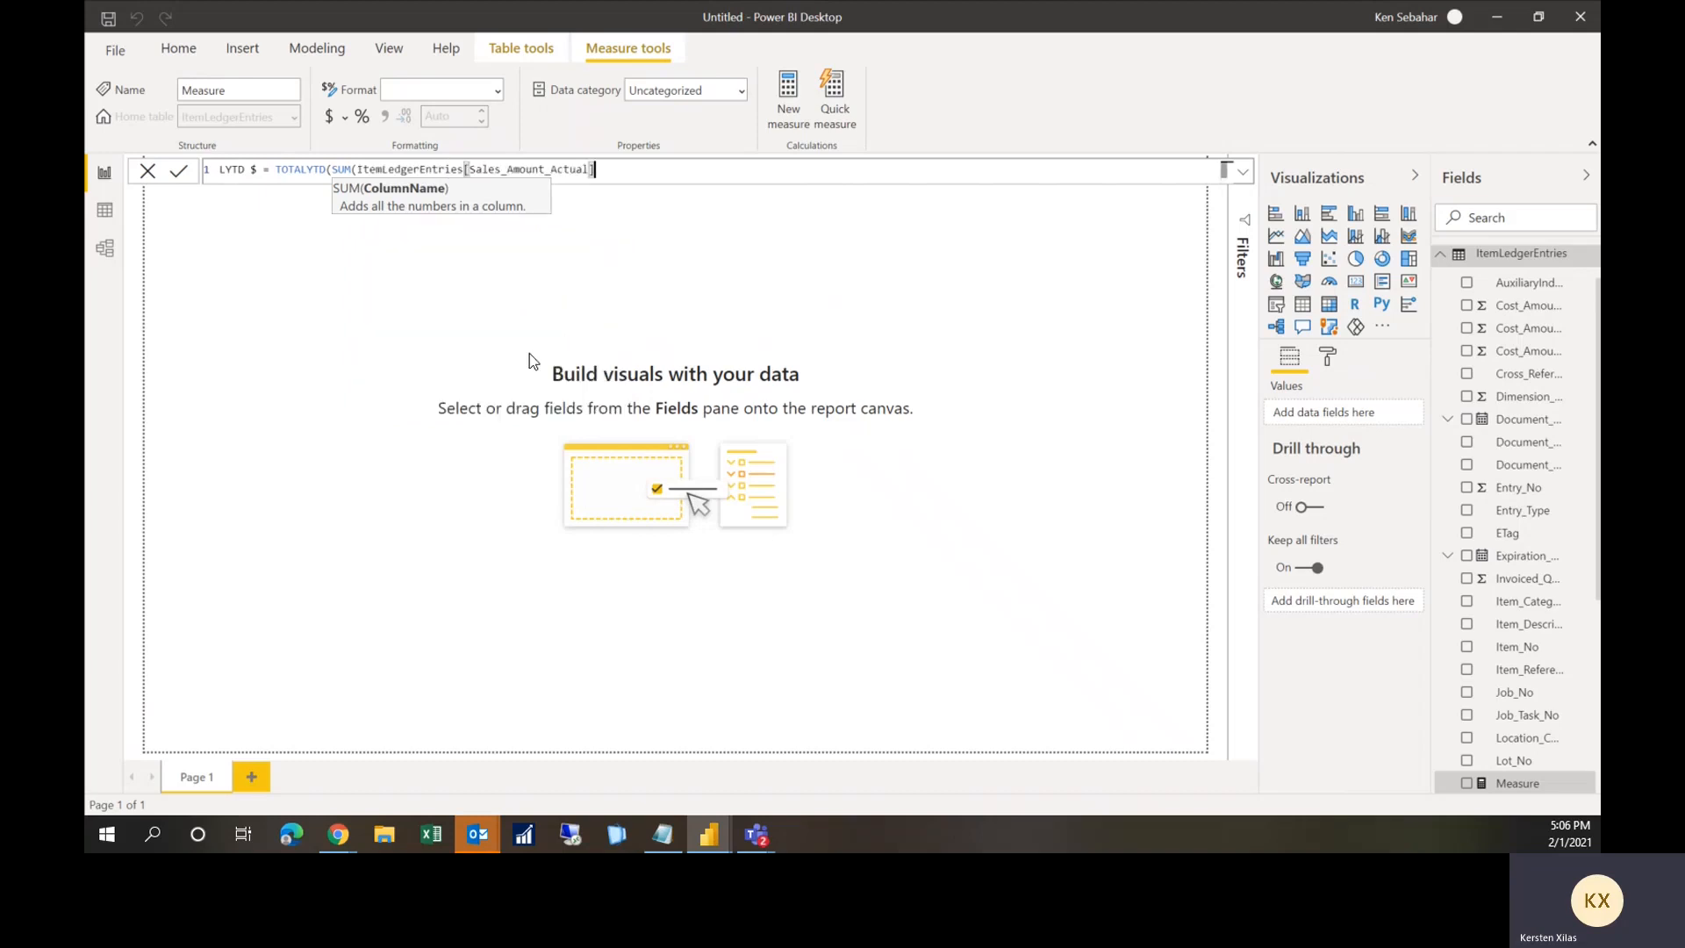
type("),")
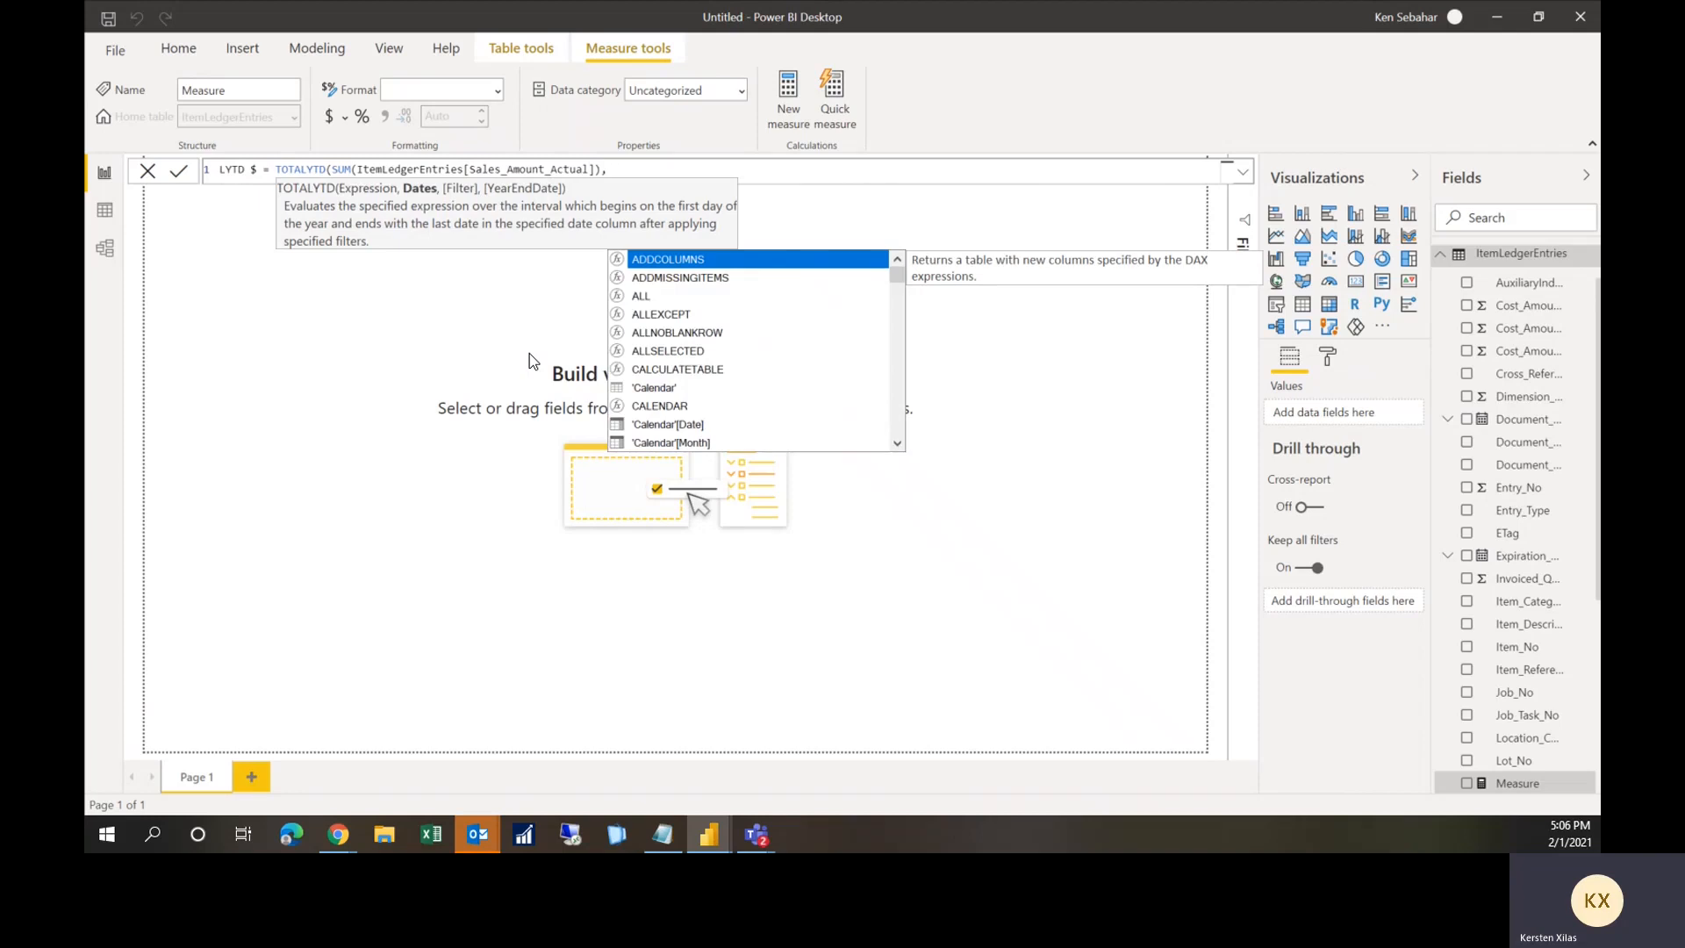
Step: Complete the LYTD $ formula with SAMEPERIODLASTYEAR('Calendar'[Date]) as the dates argument and save the measure
type("same")
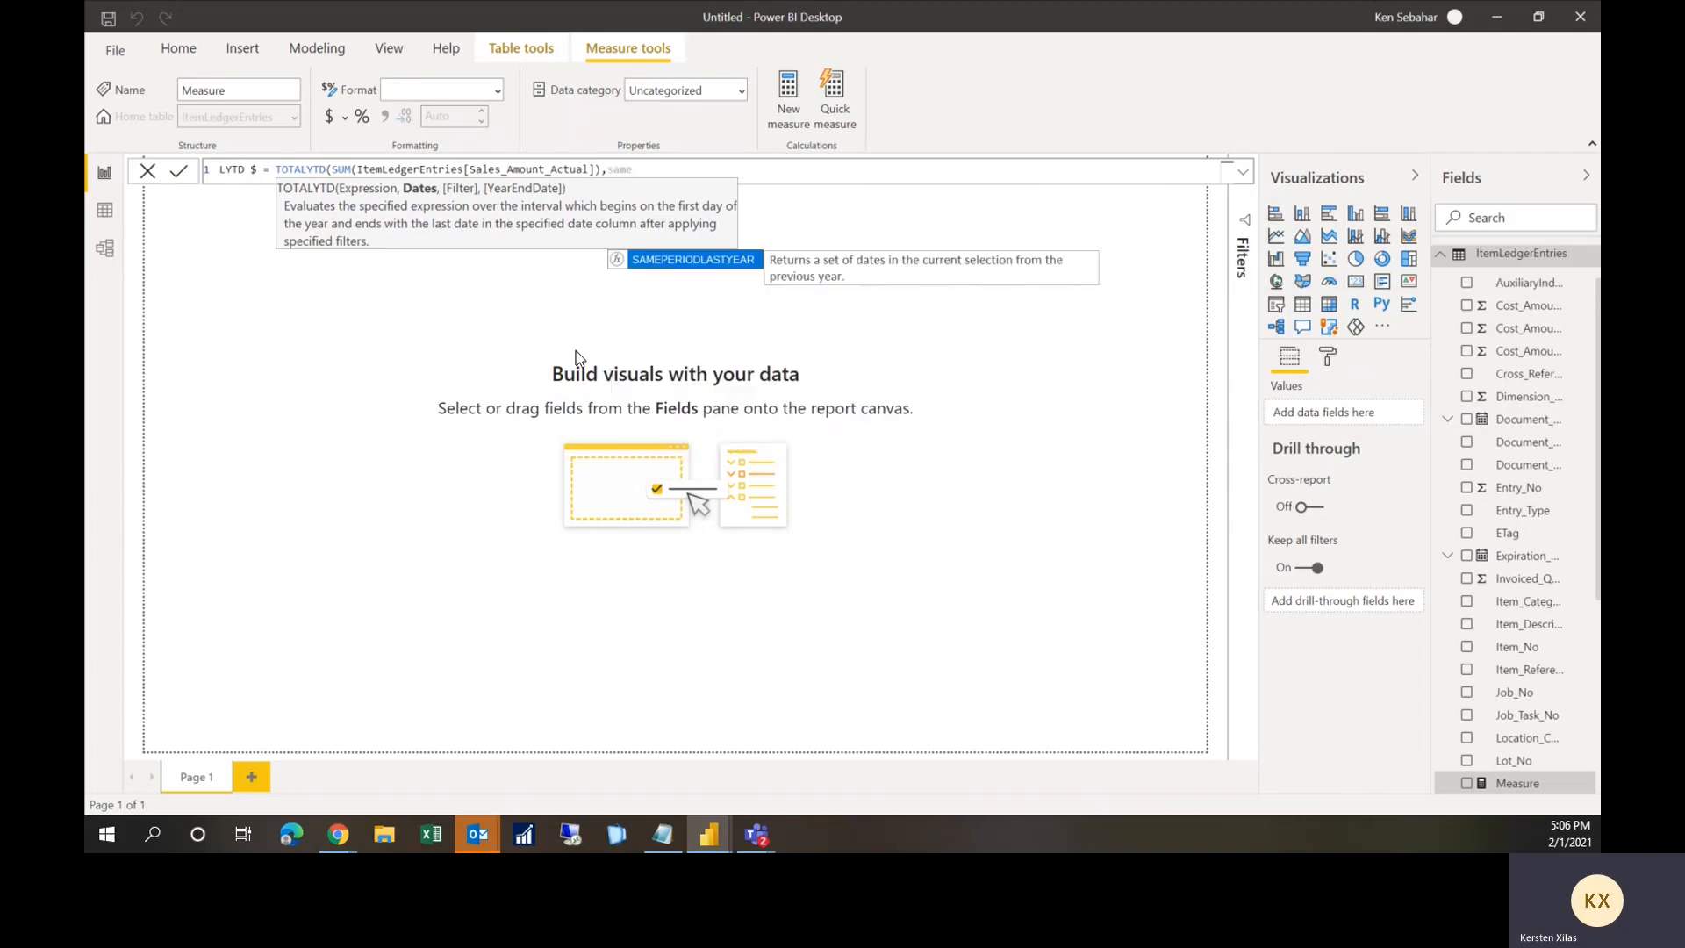
left_click(693, 260)
type("calendar")
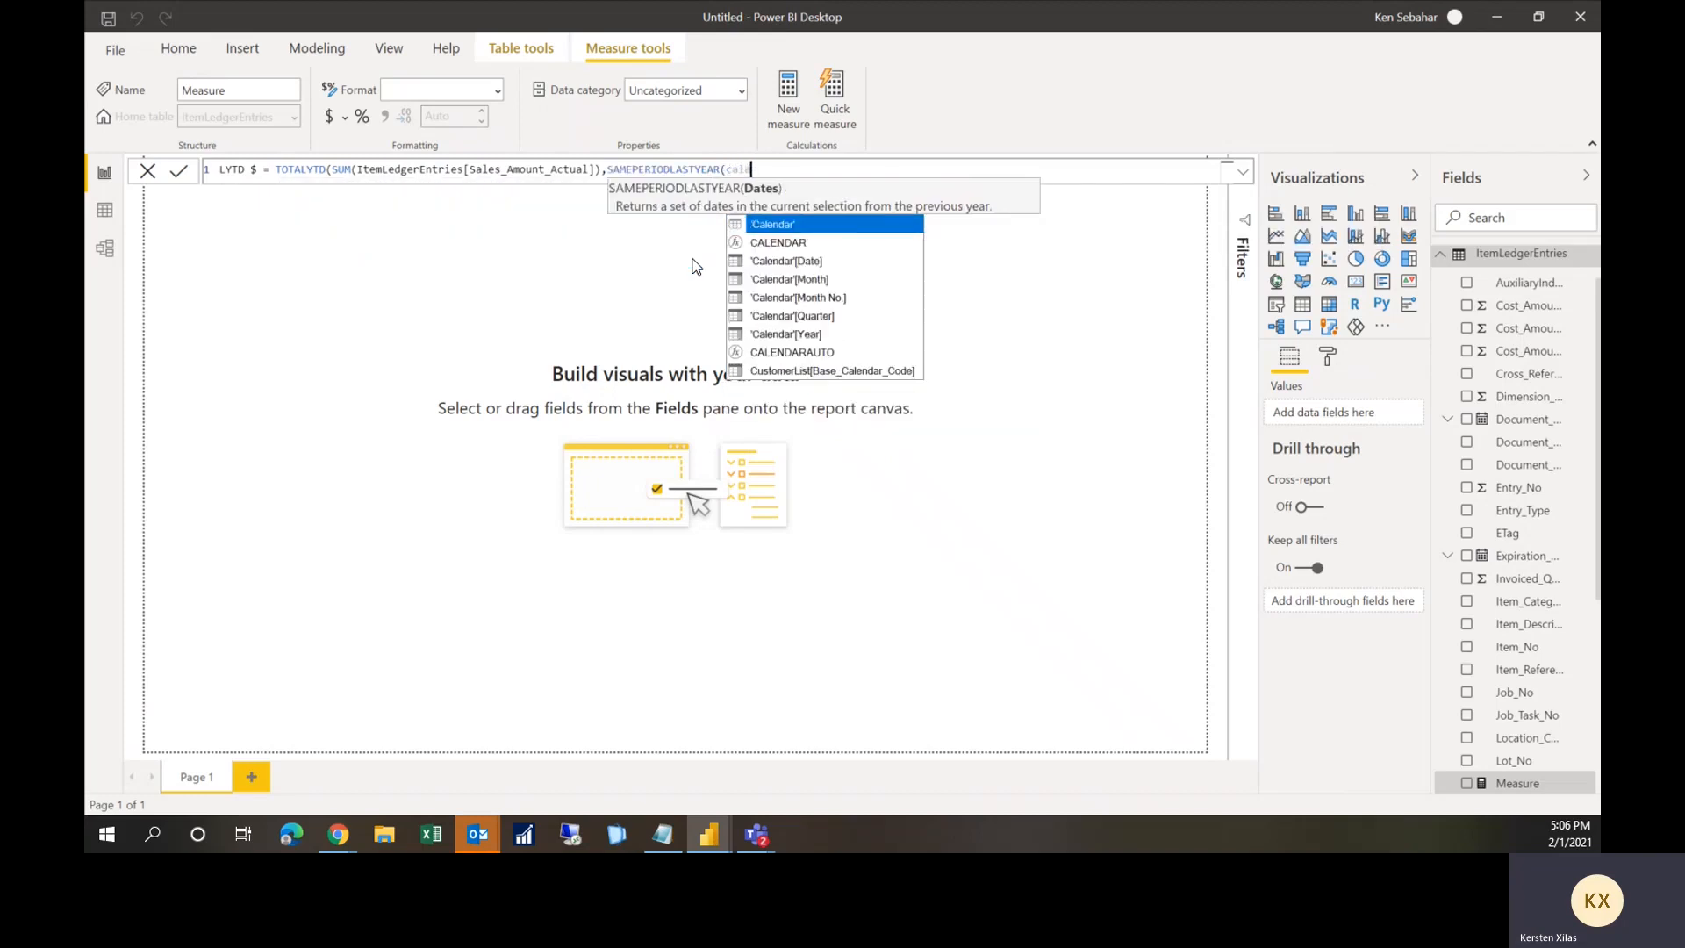
left_click(798, 261)
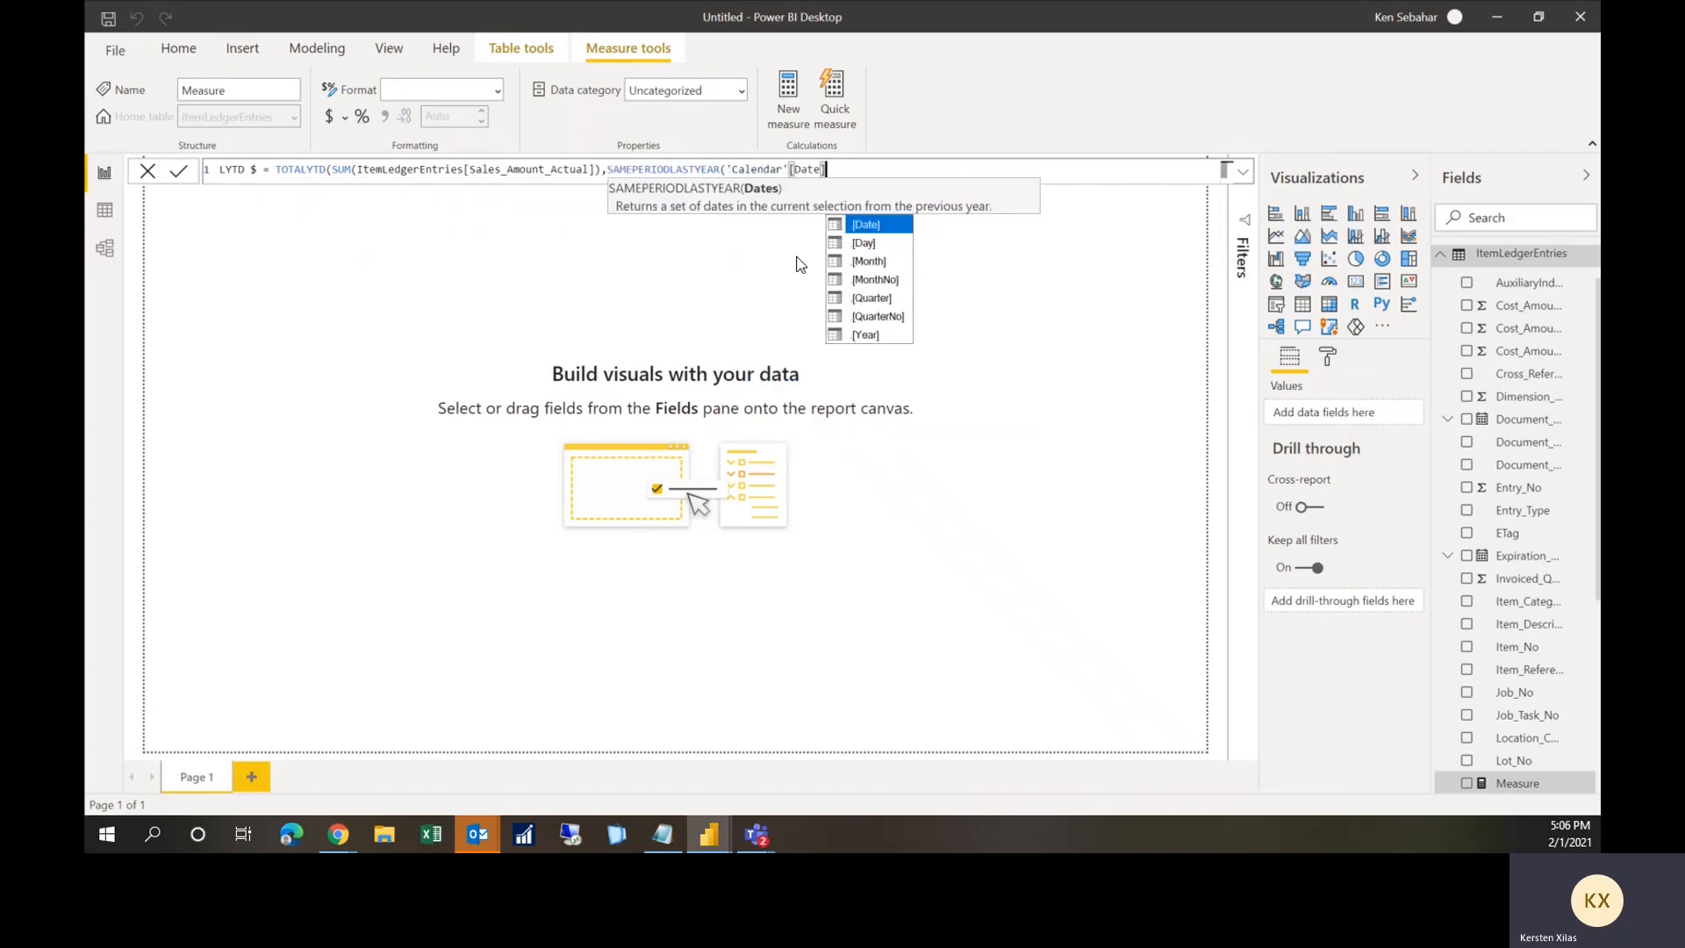
type(")")
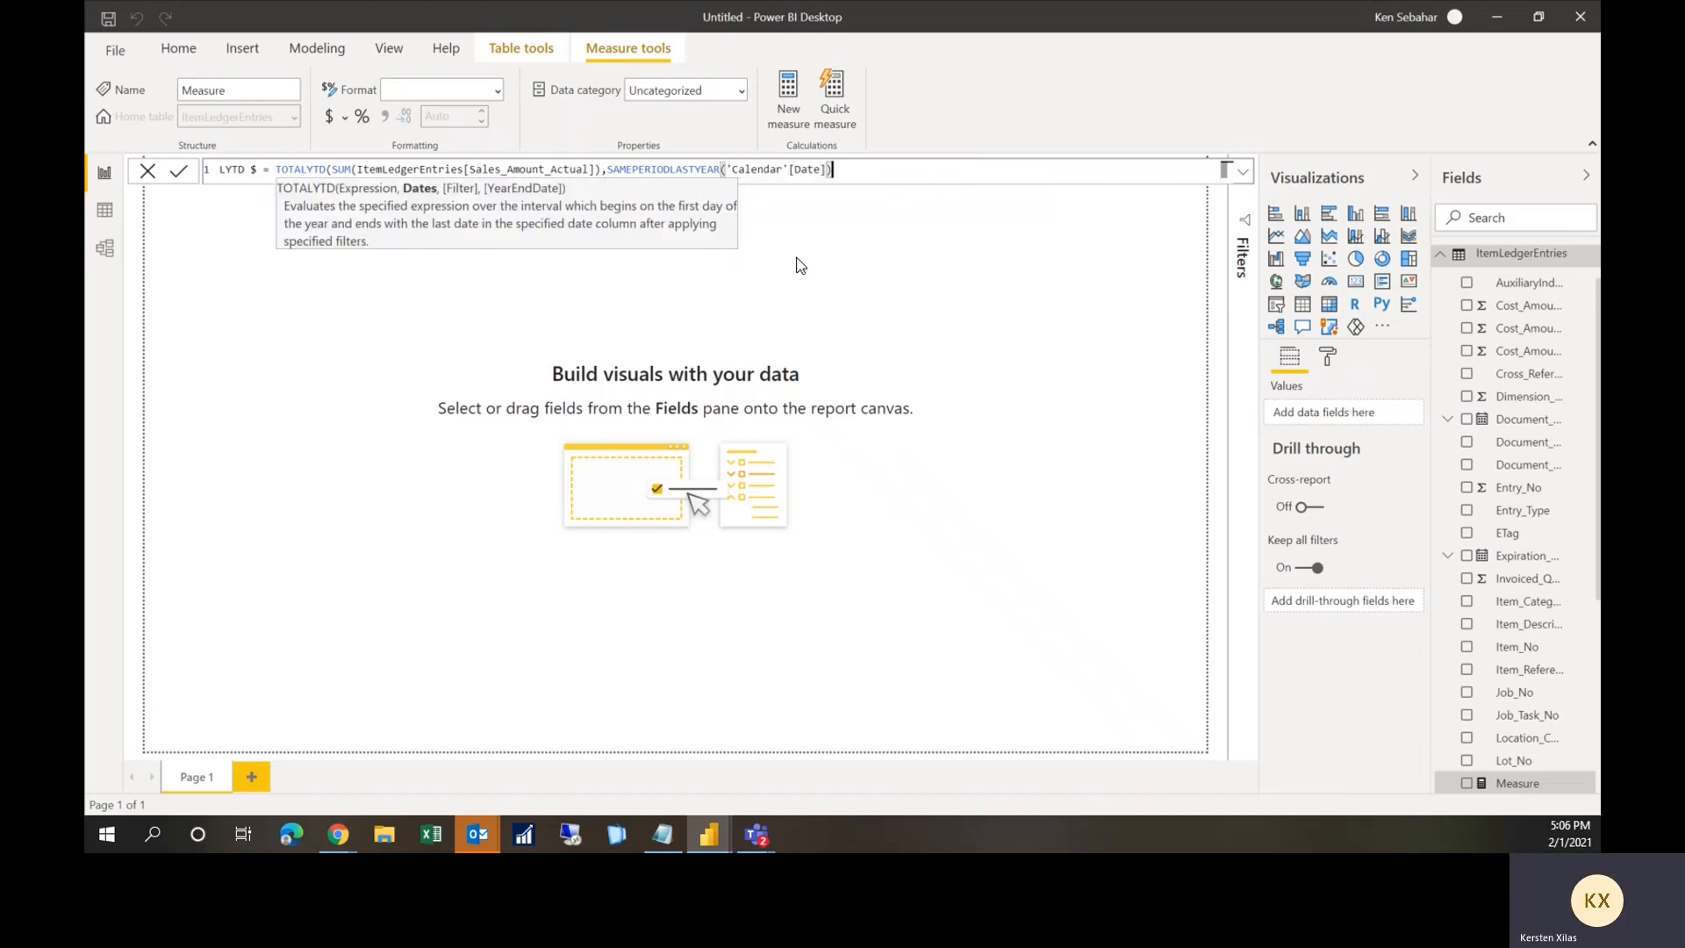
type(")")
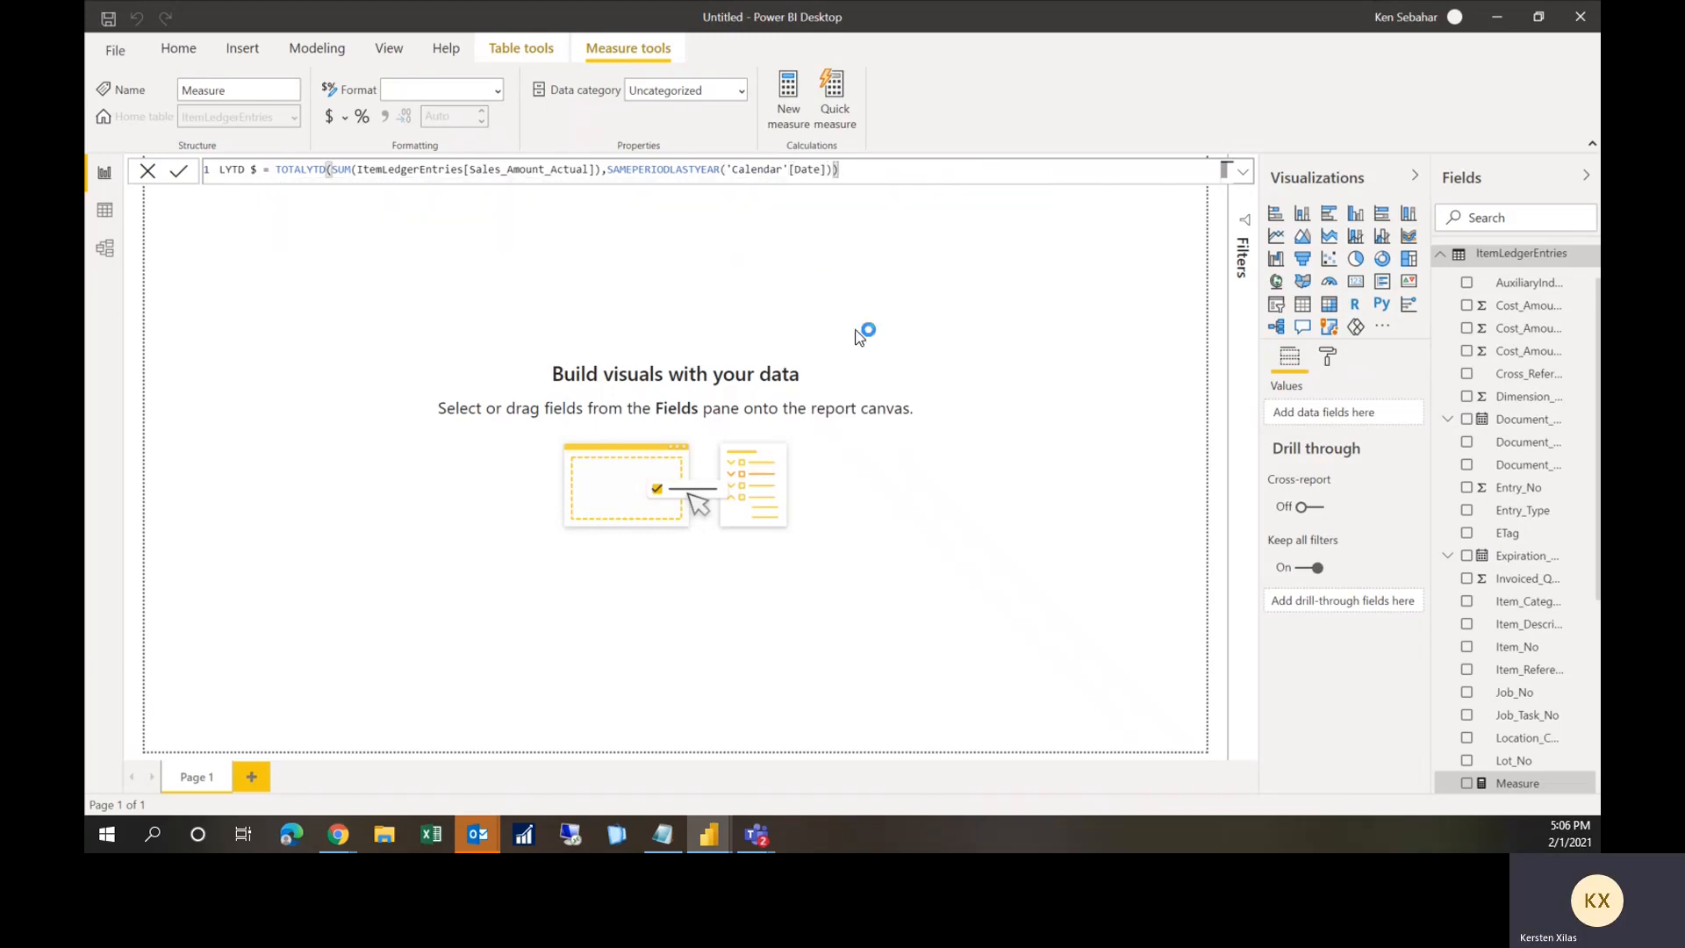
key("Return")
scroll(1522, 667, "down", 1)
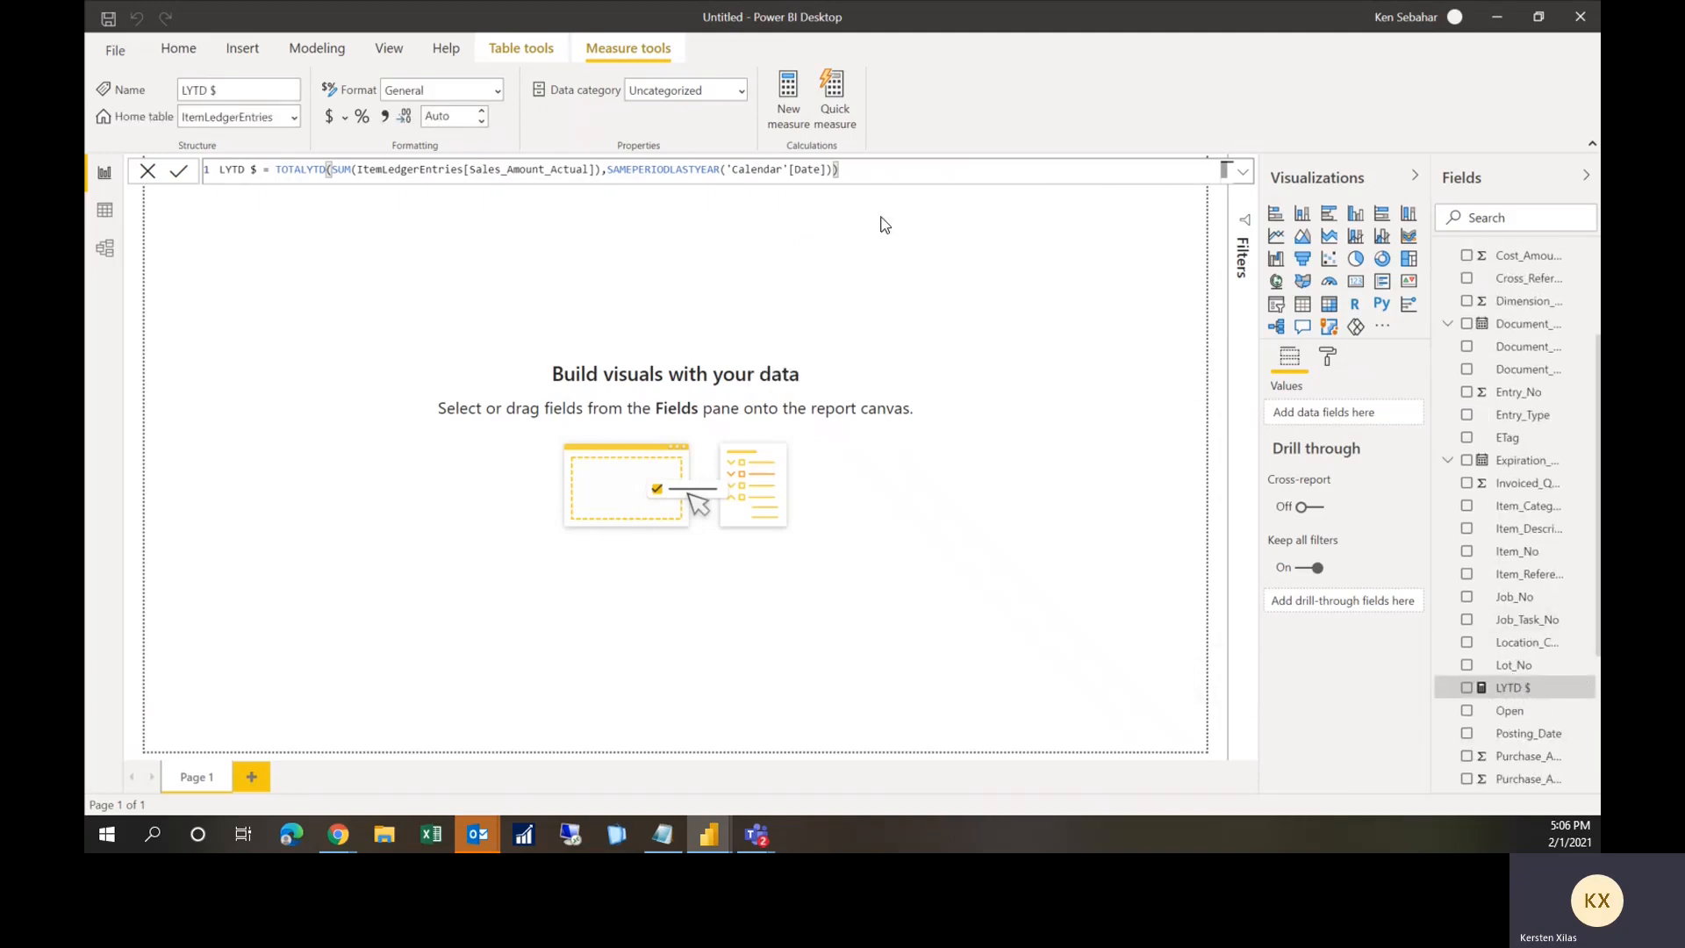
Step: Create another ItemLedgerEntries measure named Variance % and start its formula with IFERROR
left_click(802, 111)
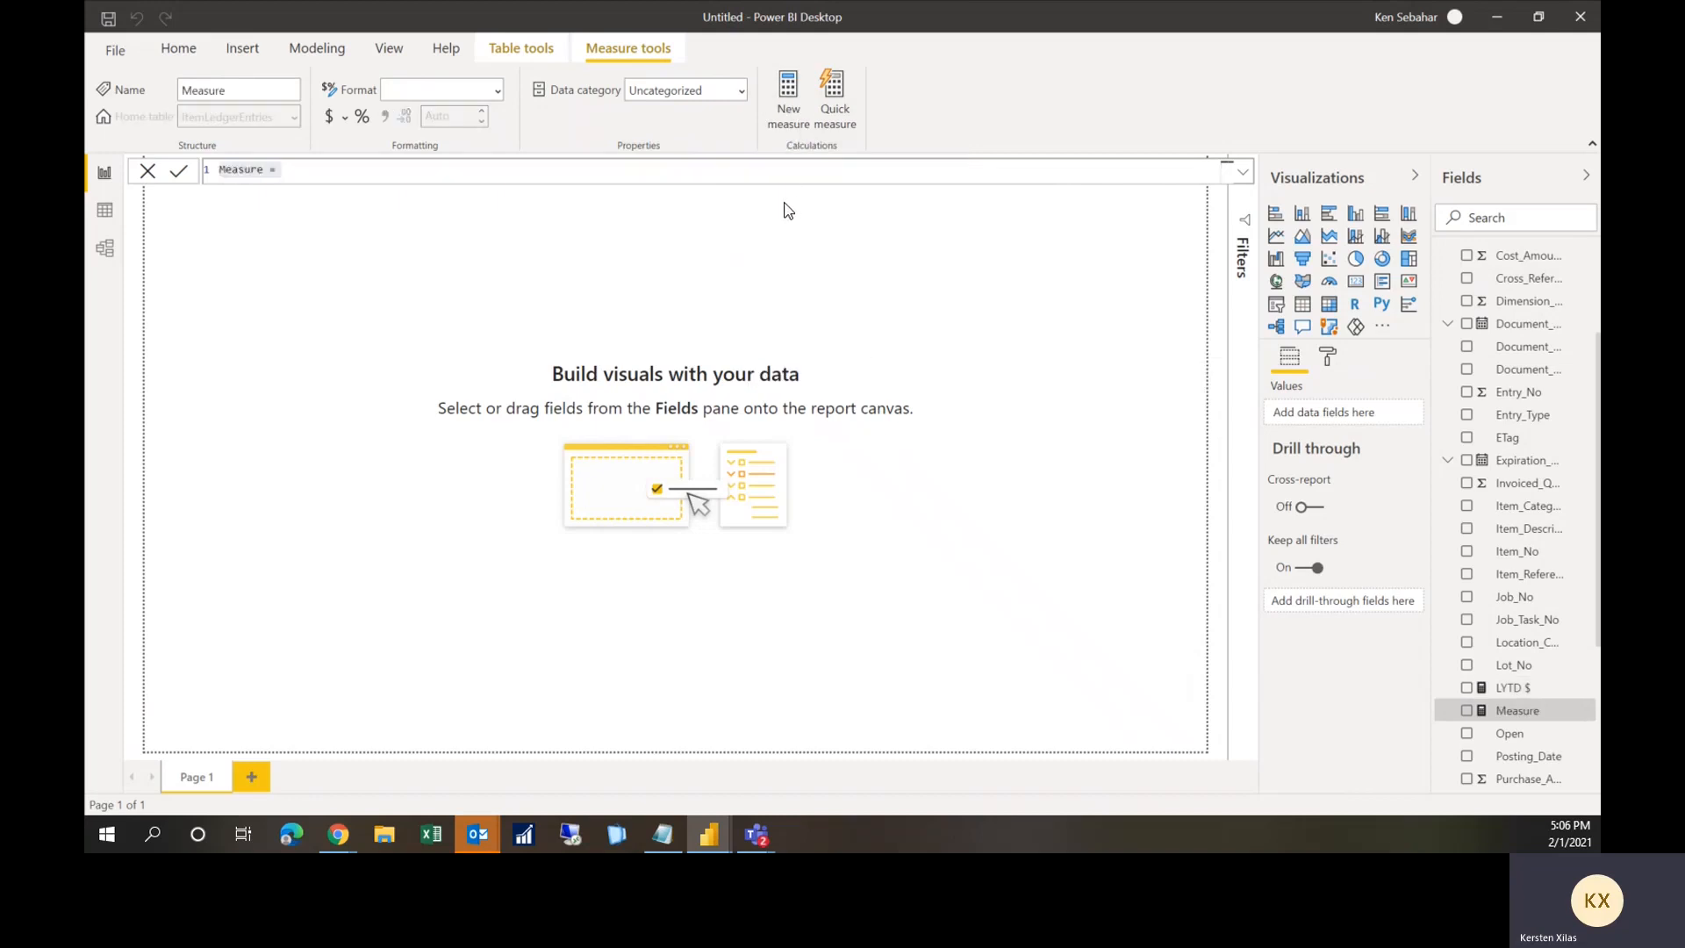
type("Variance % =")
type("if")
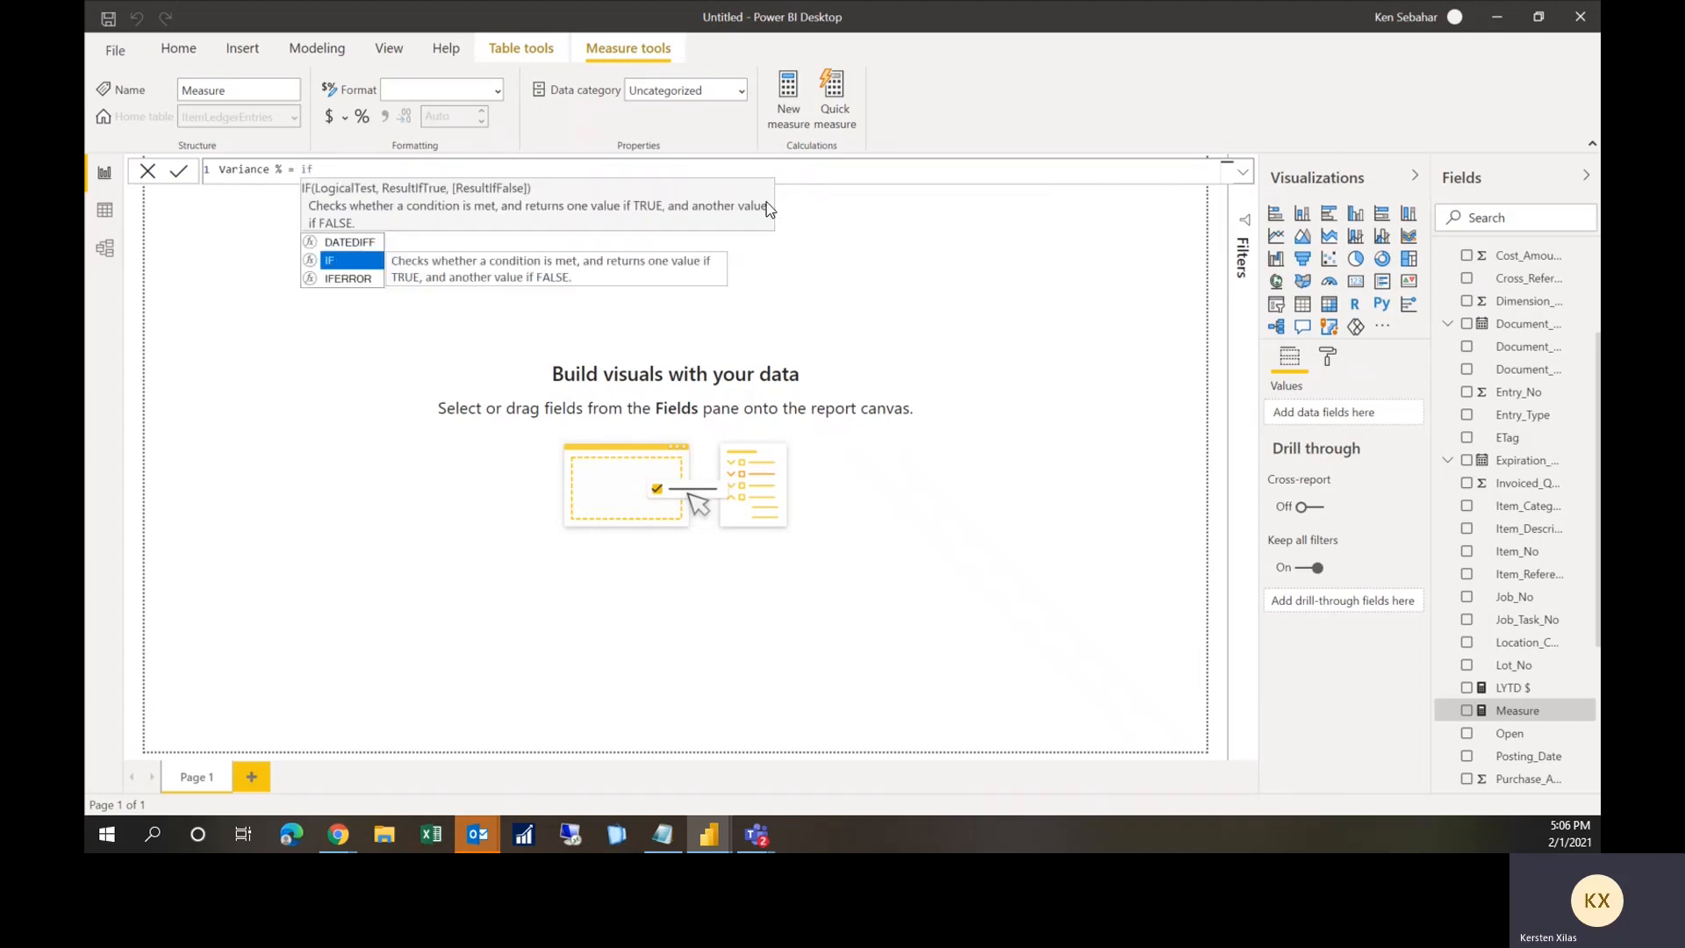
double_click(342, 279)
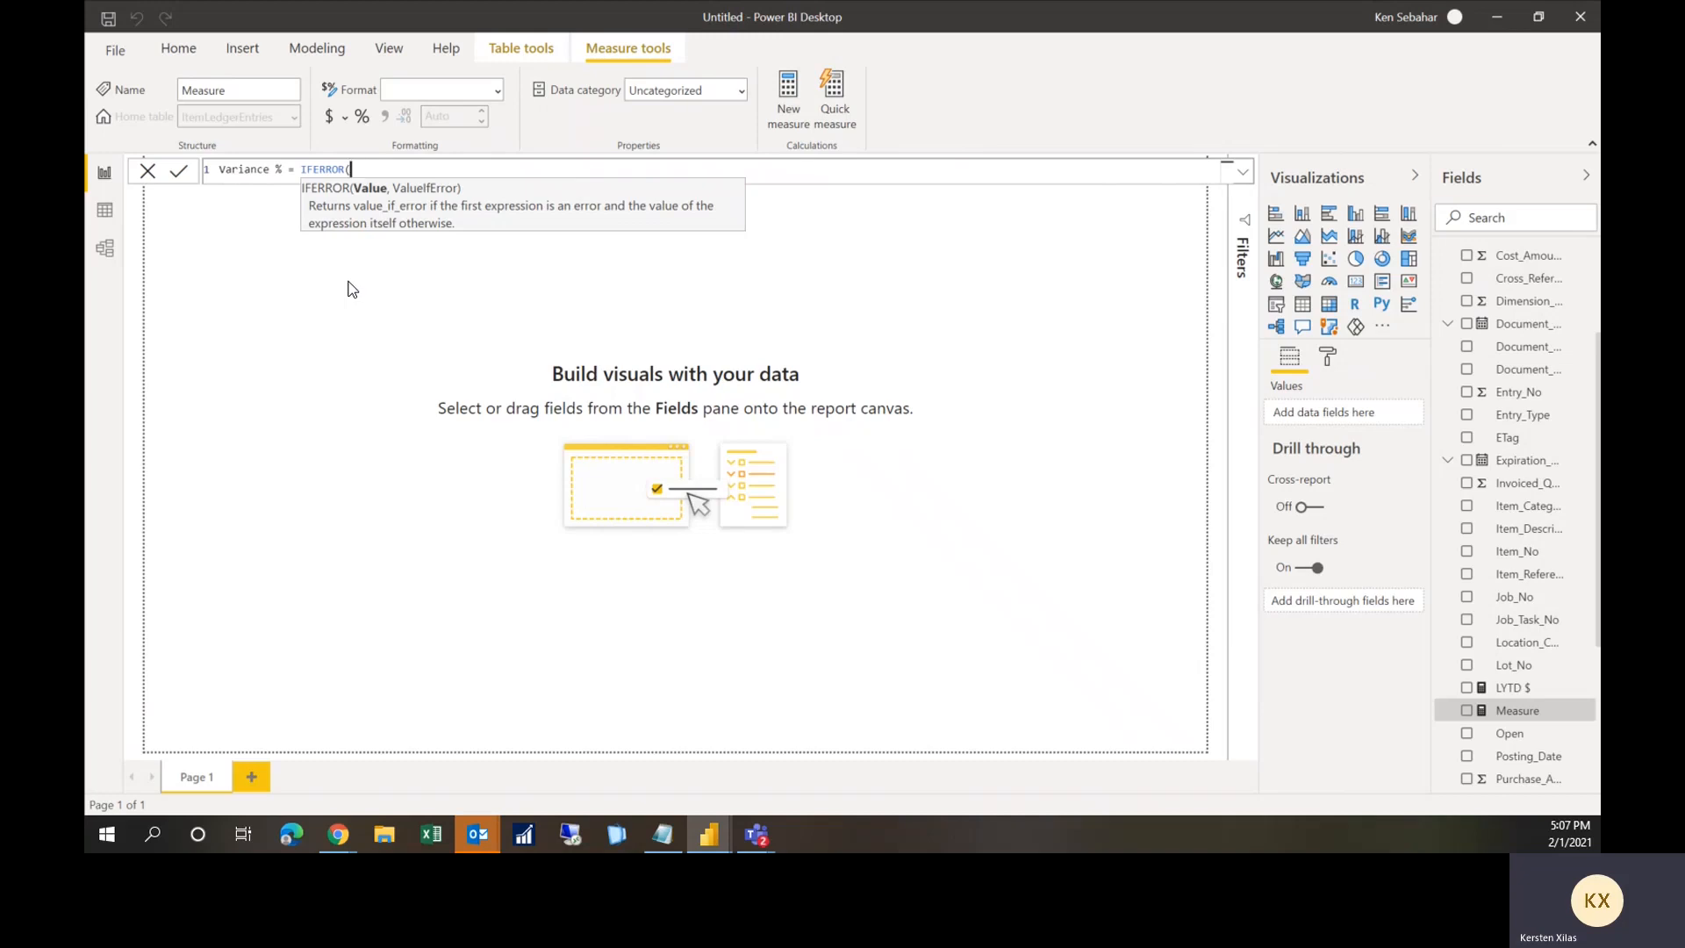
Step: Complete the Variance % formula with ([YTD $]-[LYTD $])/[LYTD $] as the value and 0 as the error result, and save the measure
type("(ytd")
left_click(400, 296)
type("-ly")
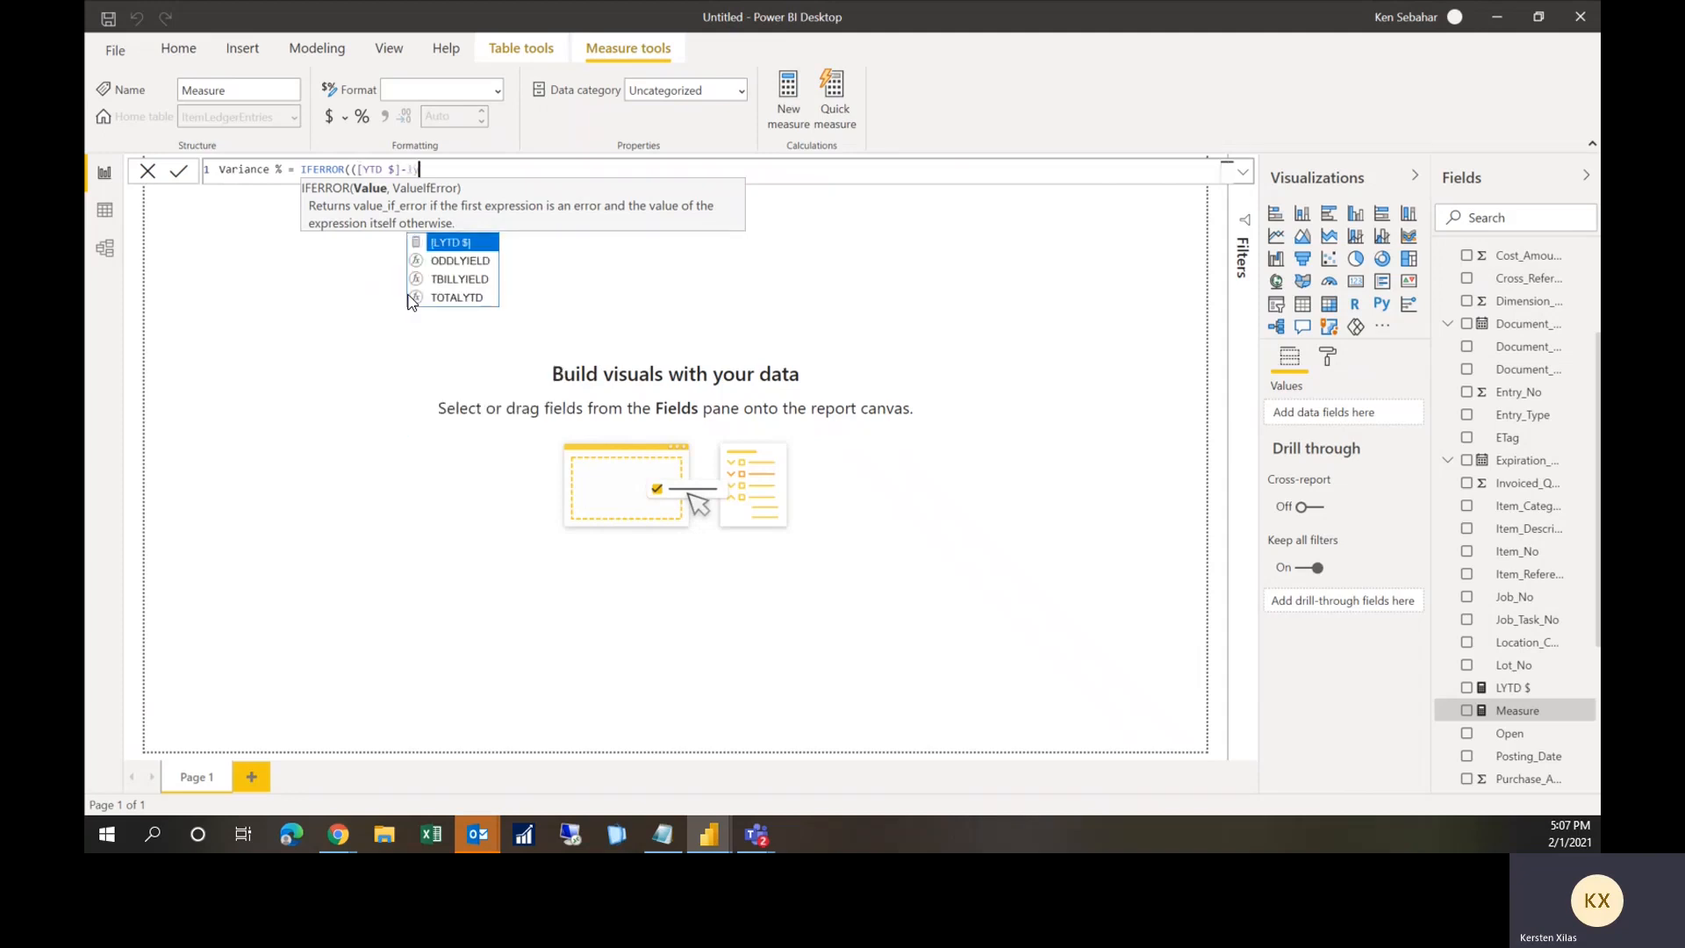
left_click(468, 243)
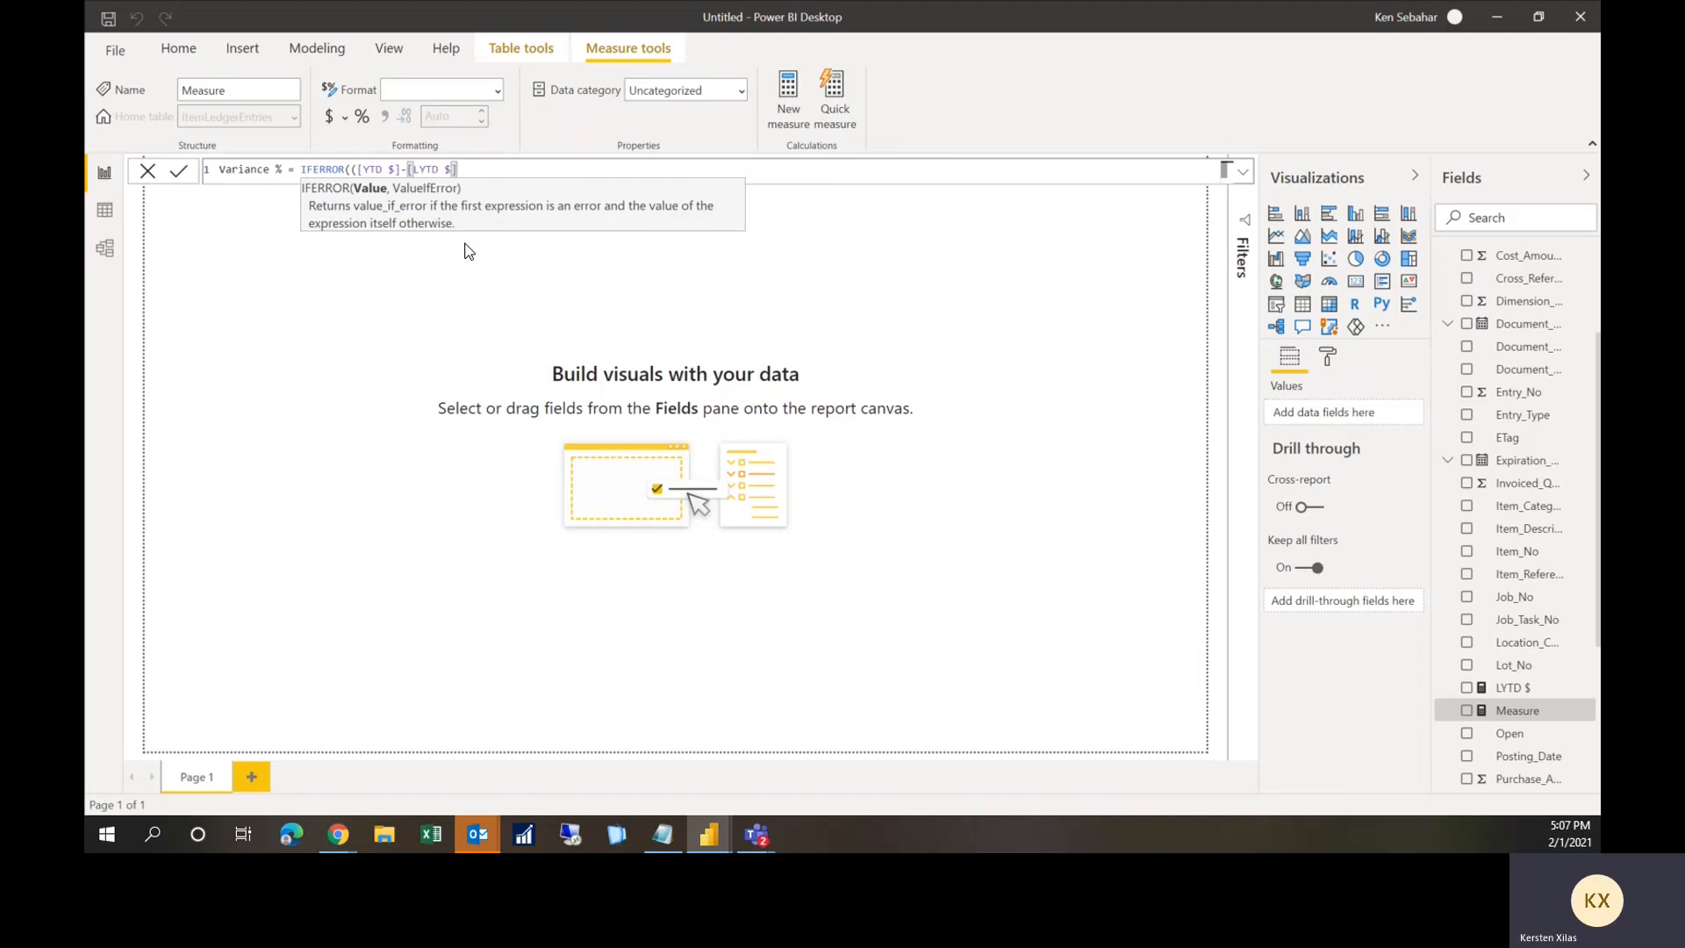
type(")/lytd")
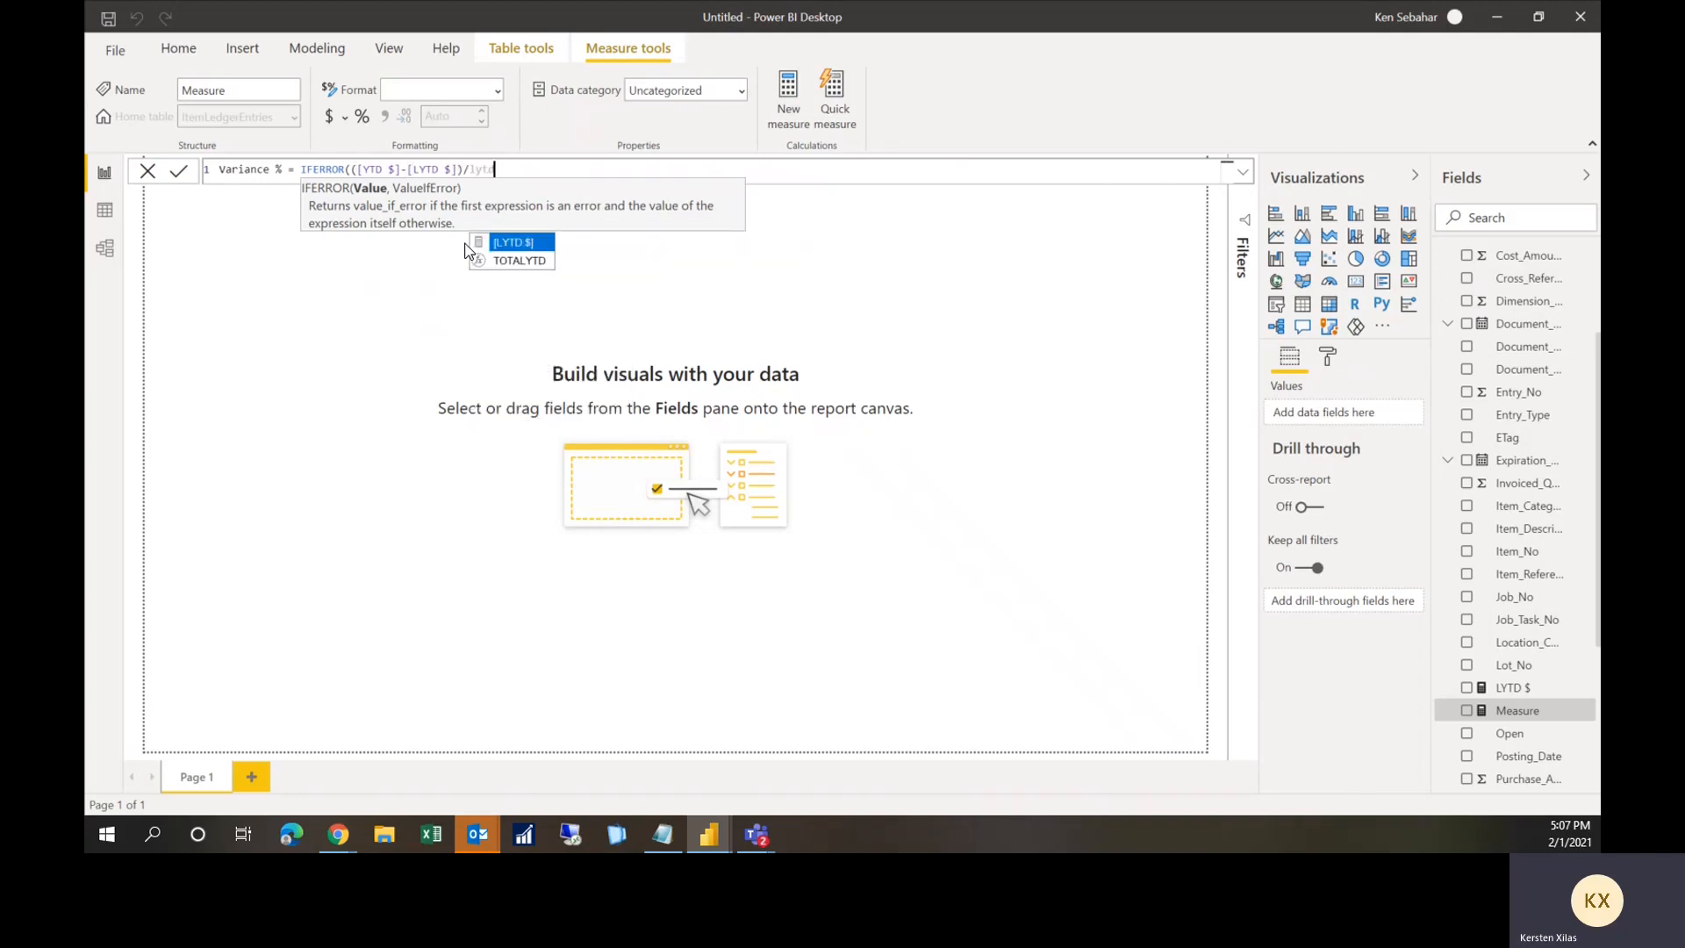
left_click(530, 242)
type(",0")
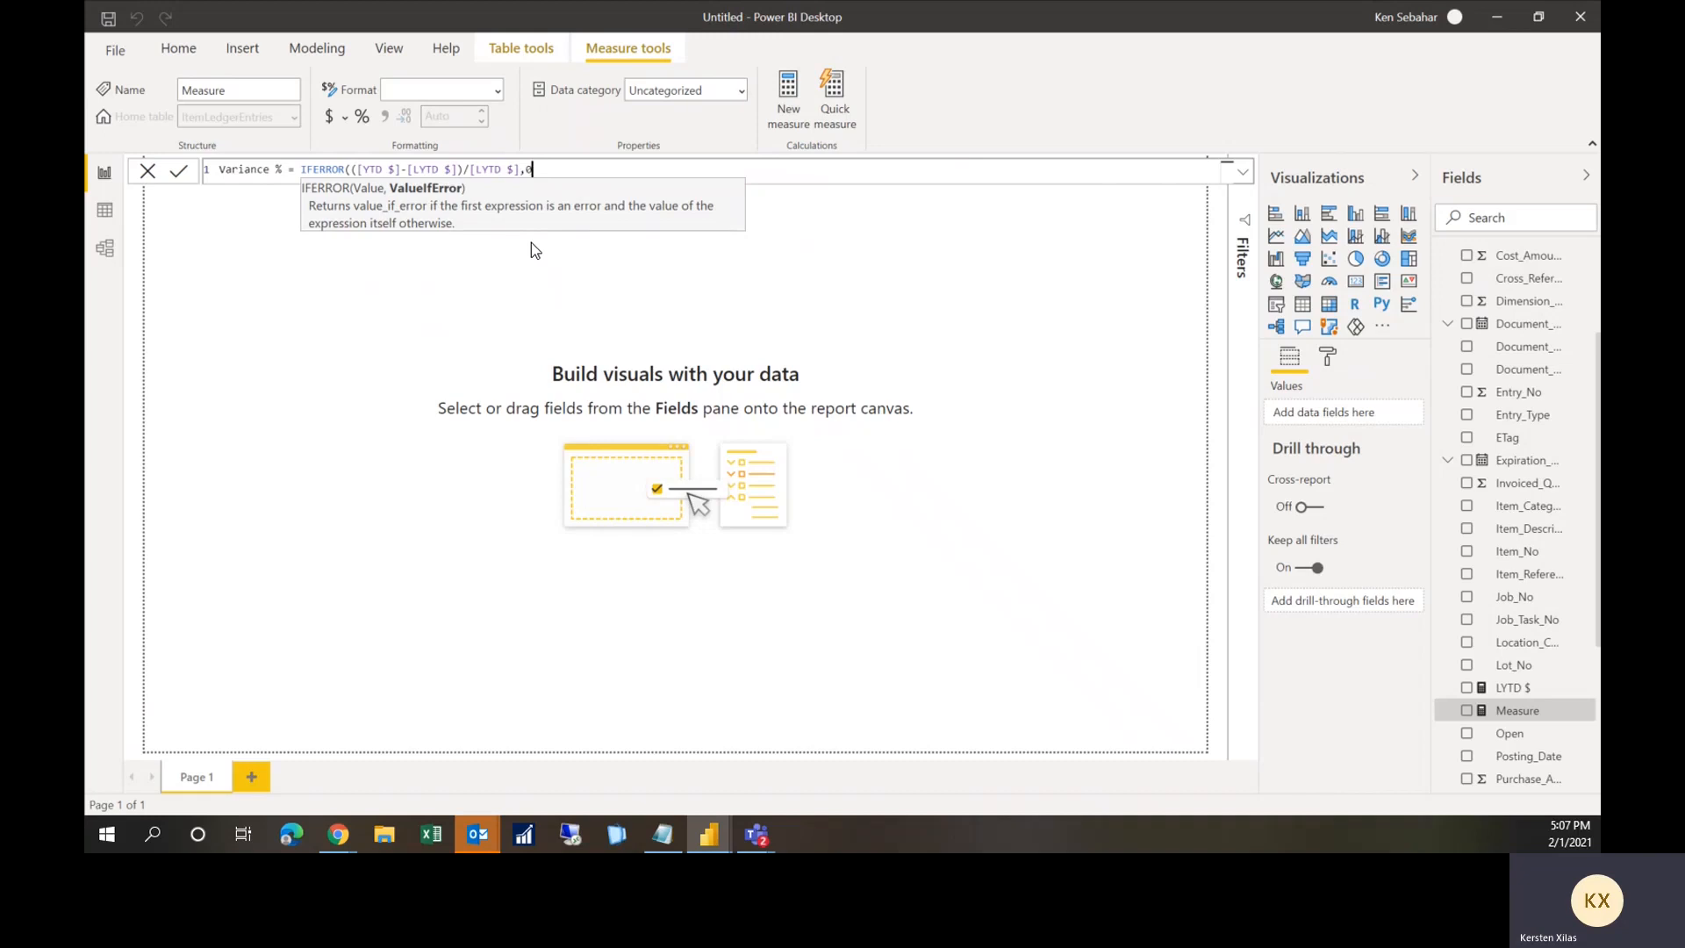
type(")")
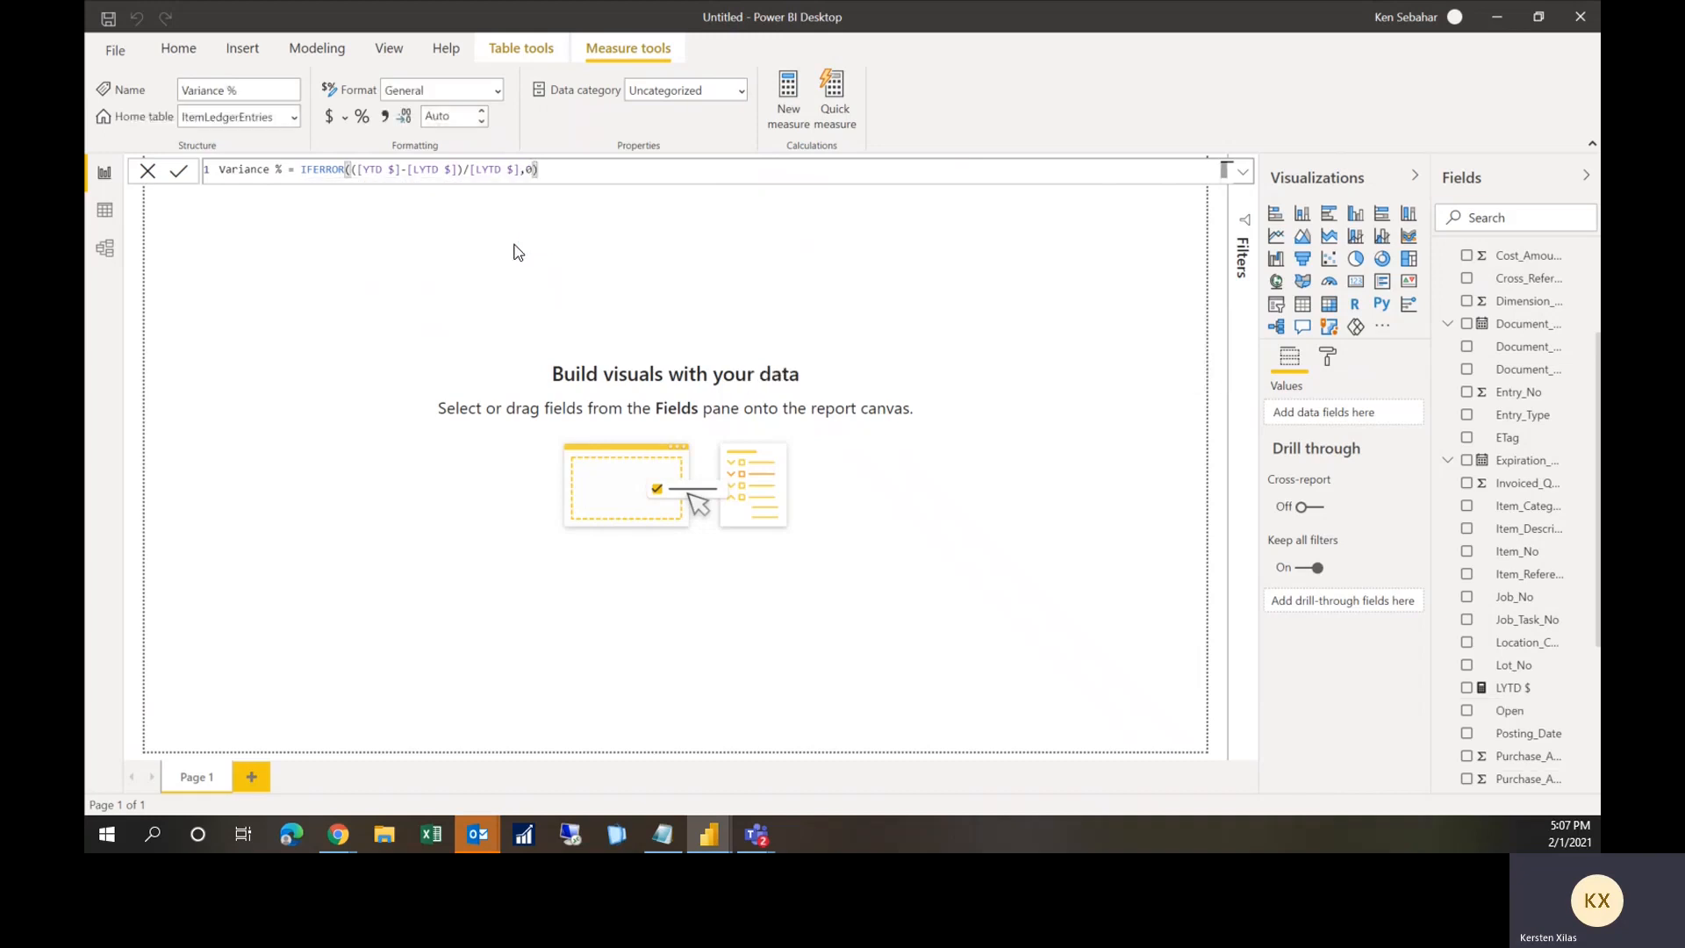
Step: Create and save a Variance $ measure in ItemLedgerEntries that calculates [YTD $]-[LYTD $]
left_click(788, 98)
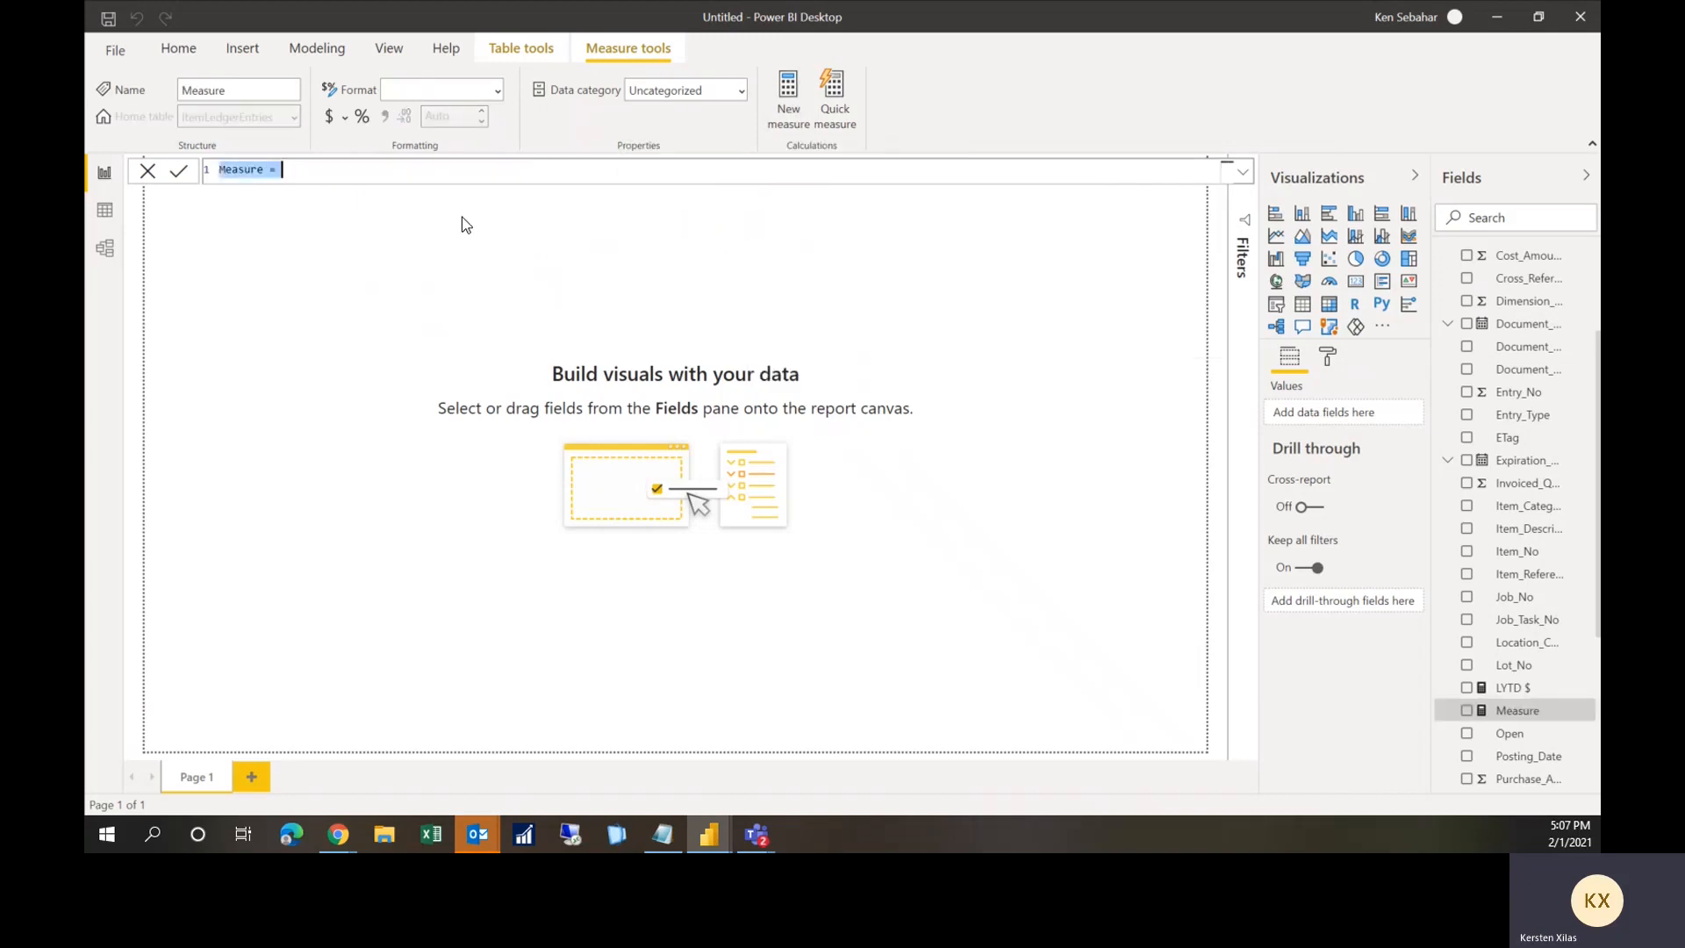
type("Variance $ = Y")
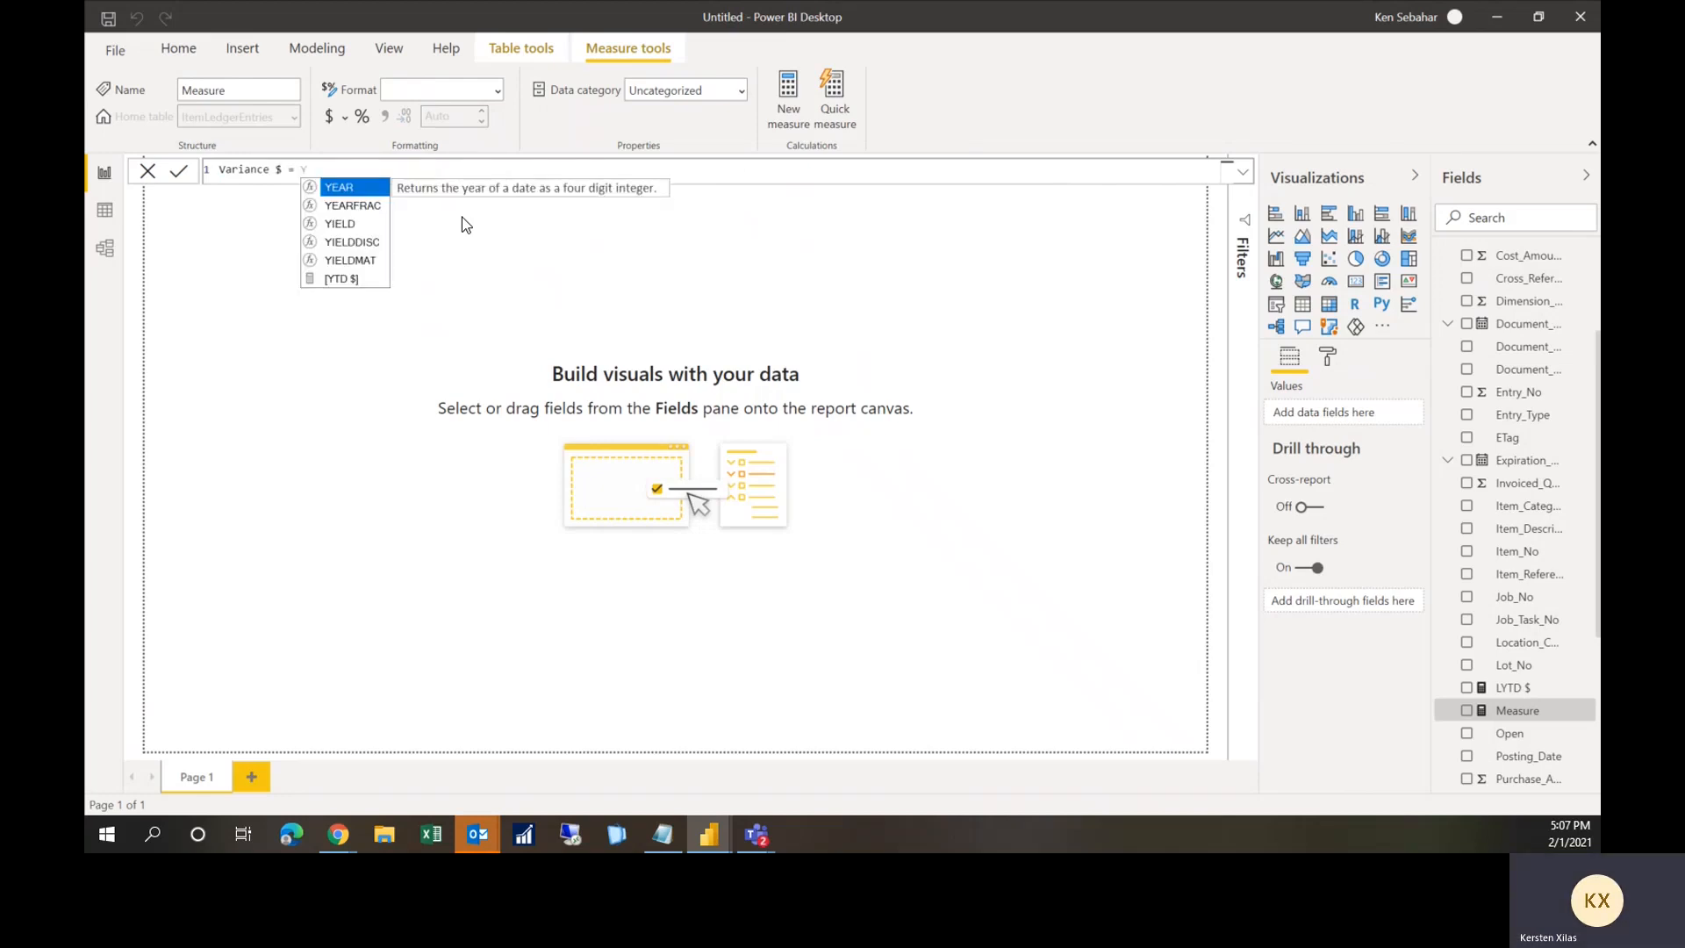
type("TD")
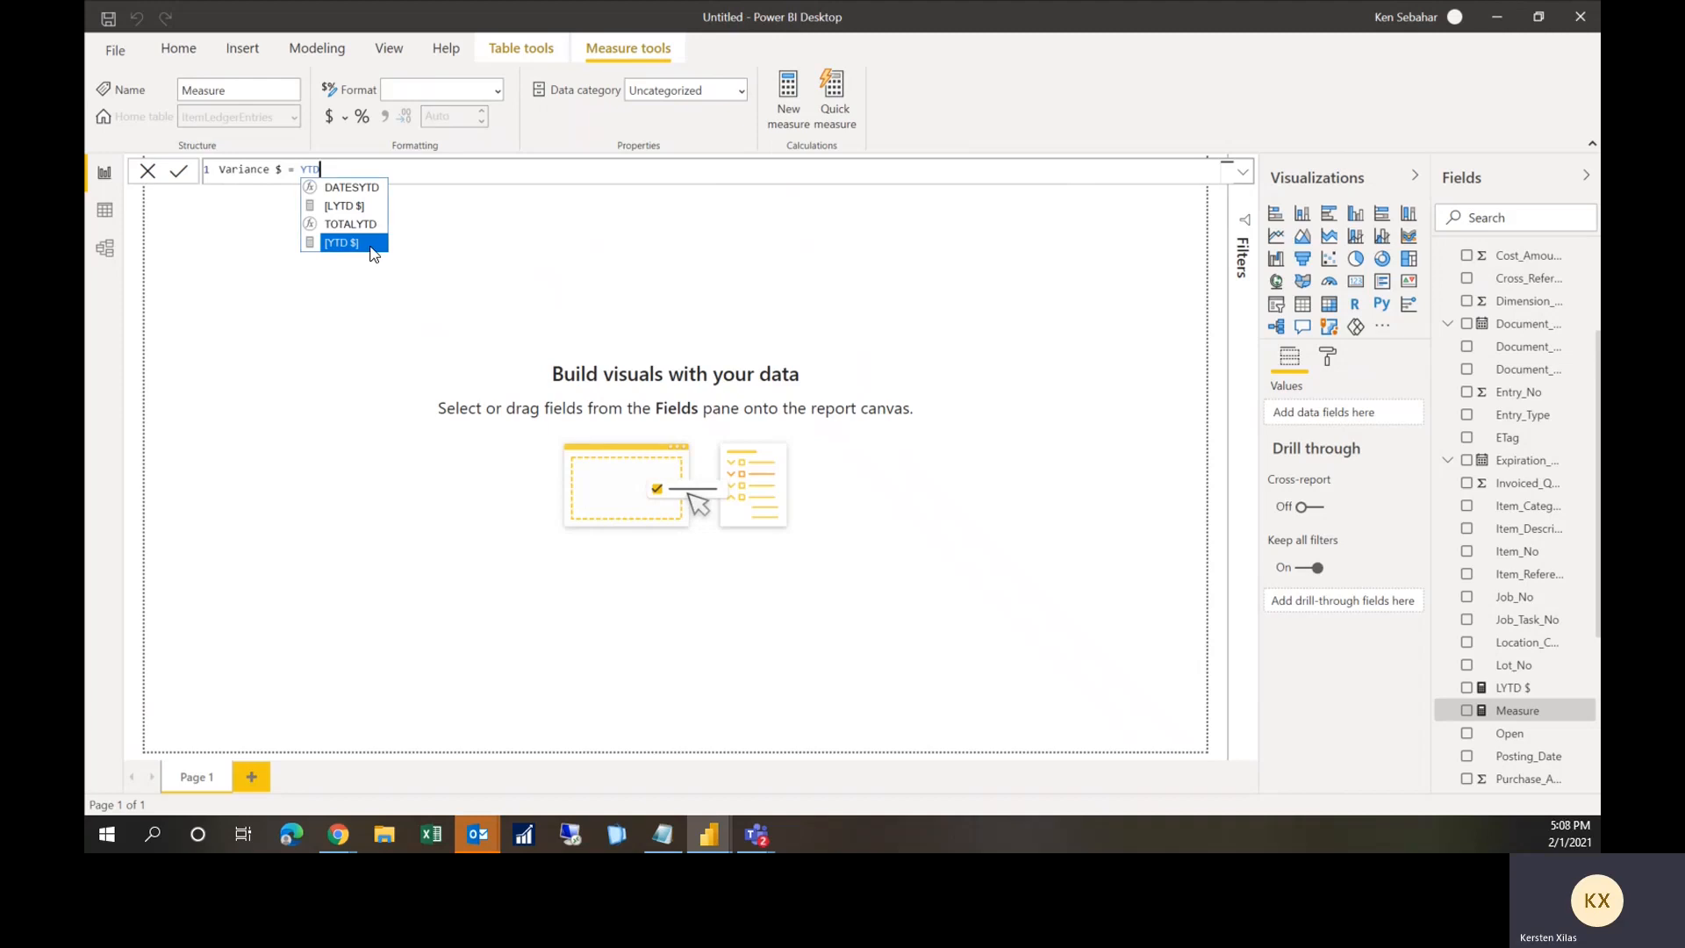
left_click(371, 248)
type("-")
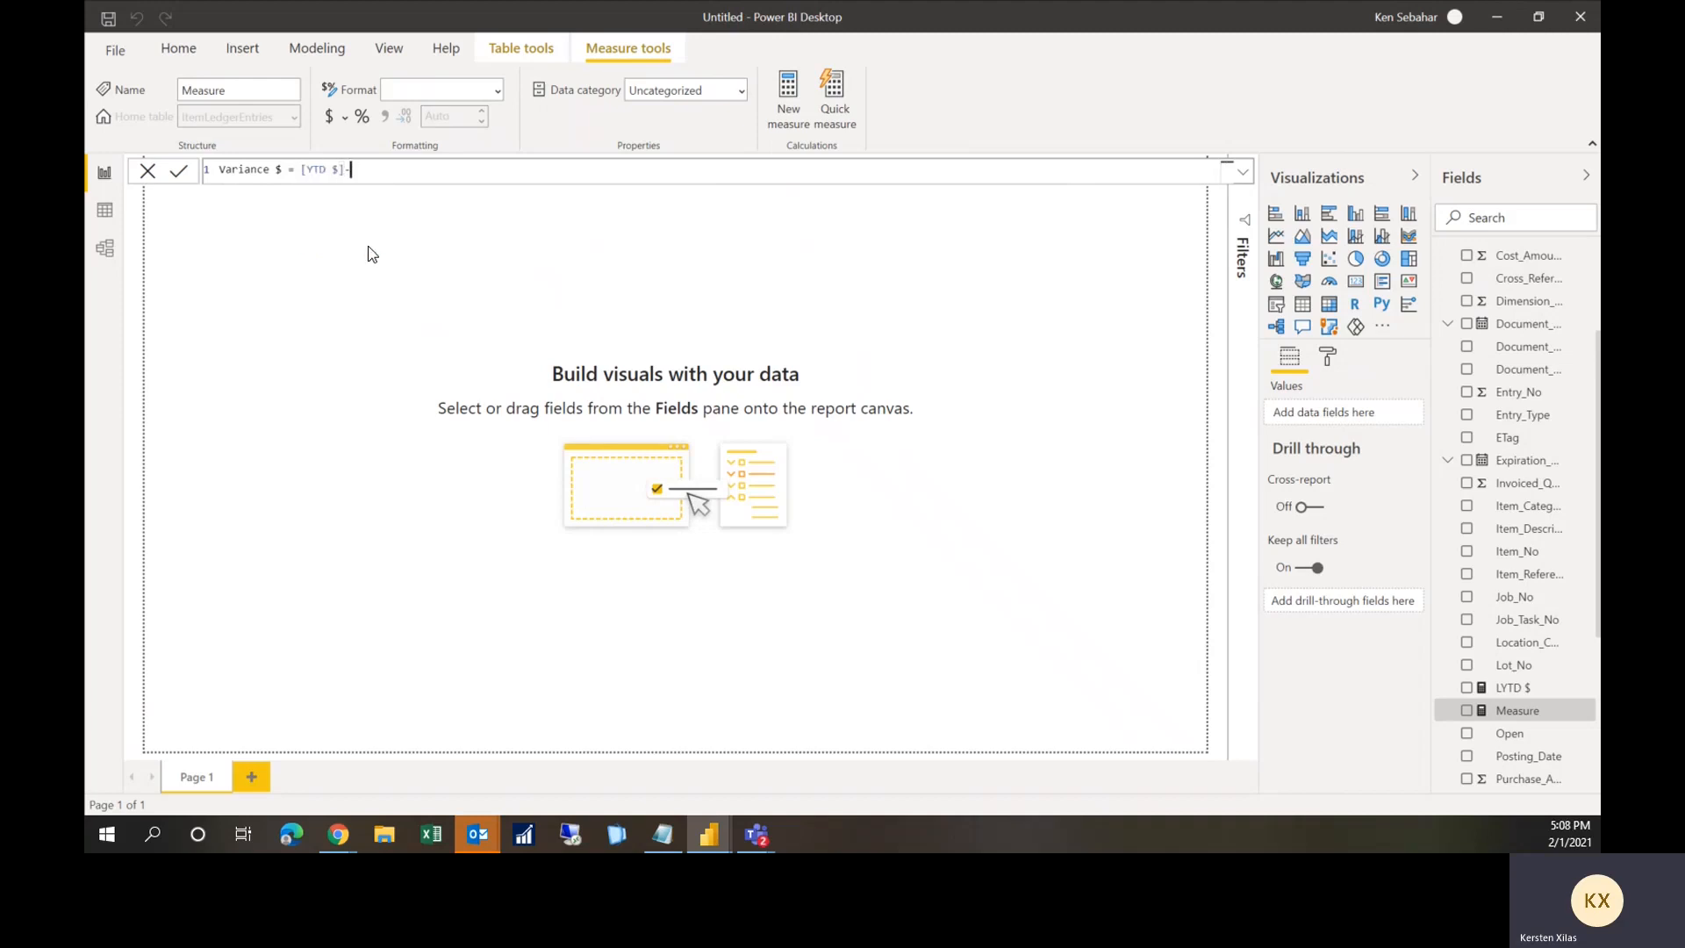
type("lytd")
left_click(381, 188)
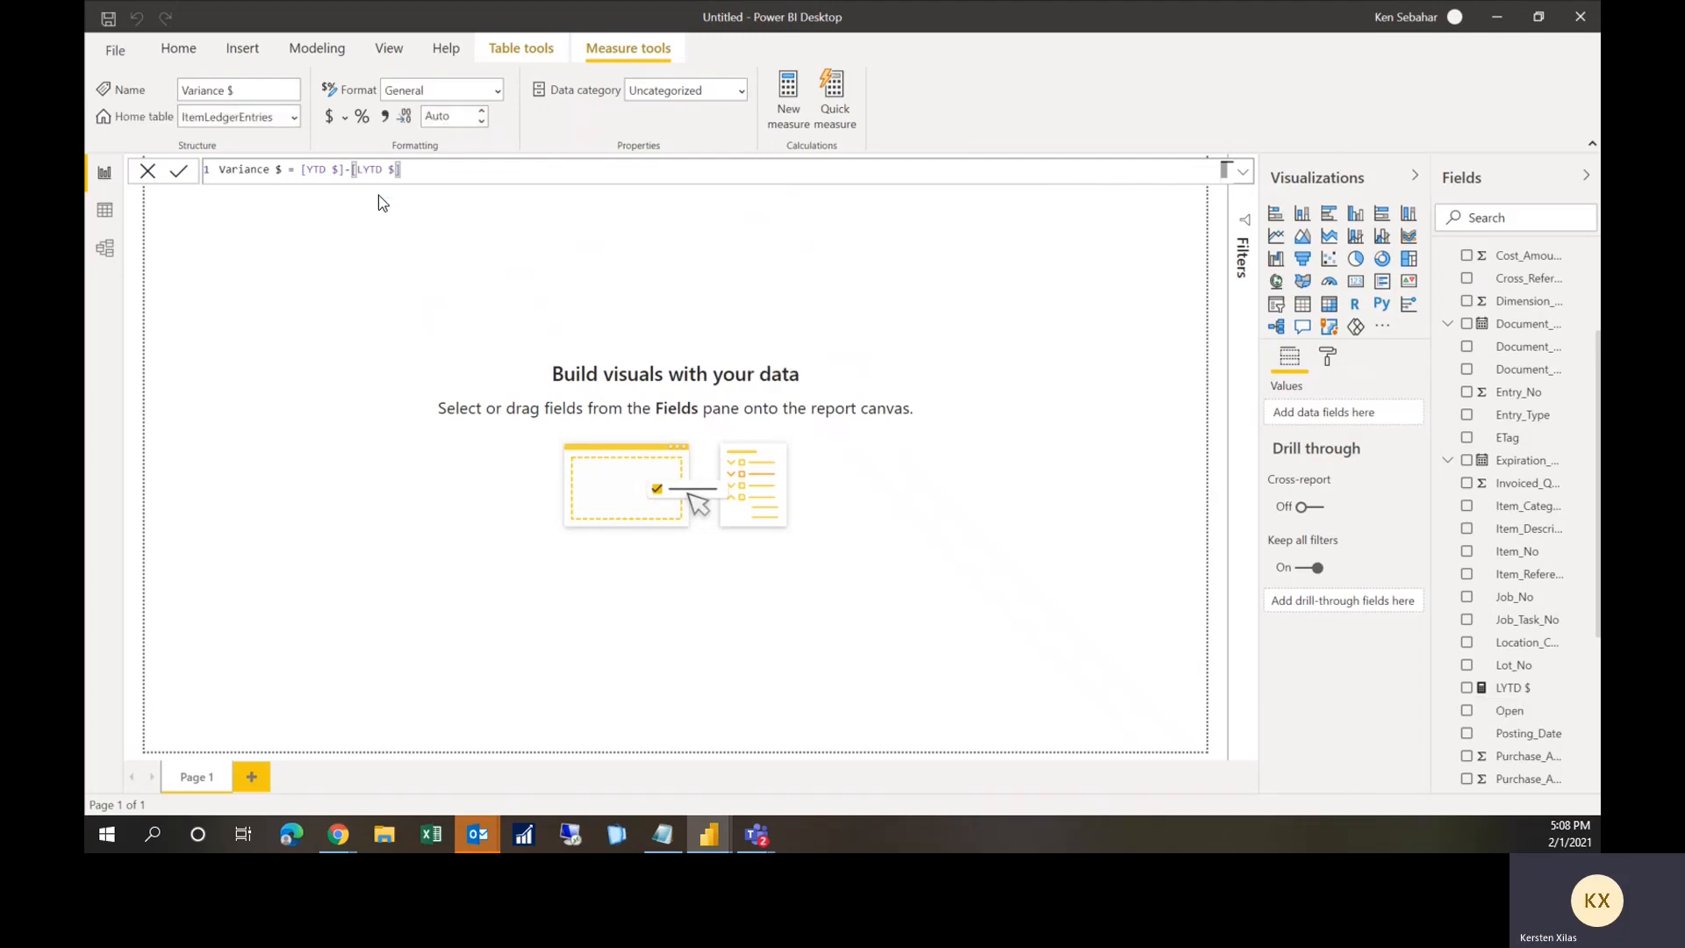
Step: Create another ItemLedgerEntries measure named Today's Sales and start its formula with CALCULATE
left_click(800, 102)
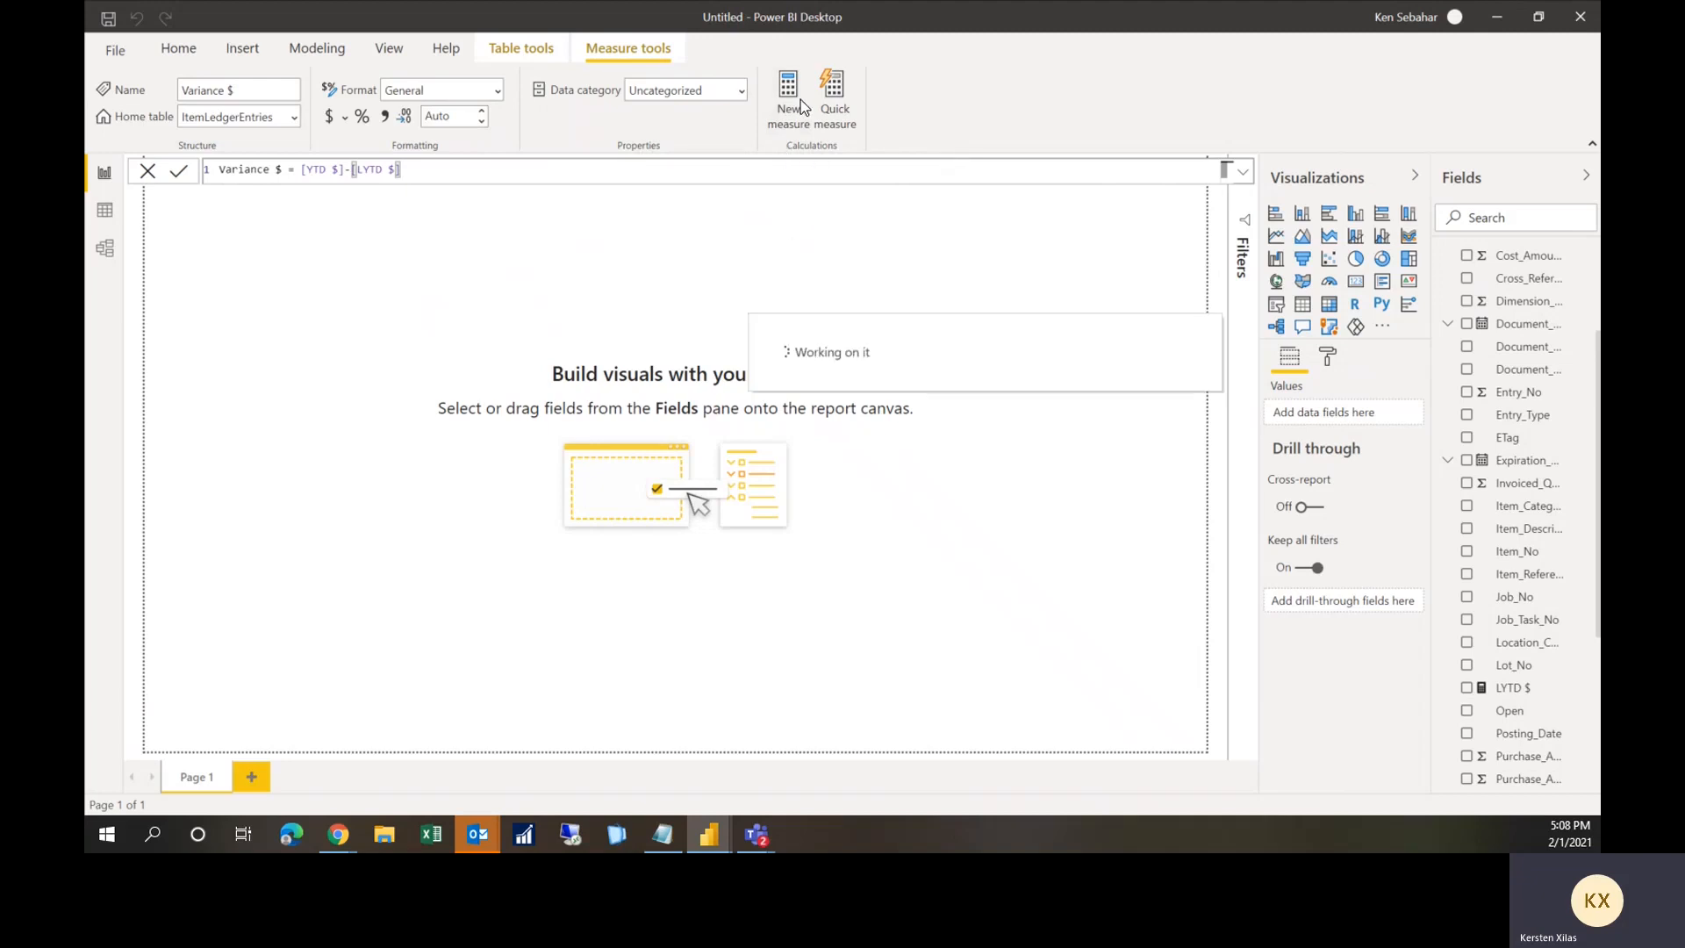
type("T")
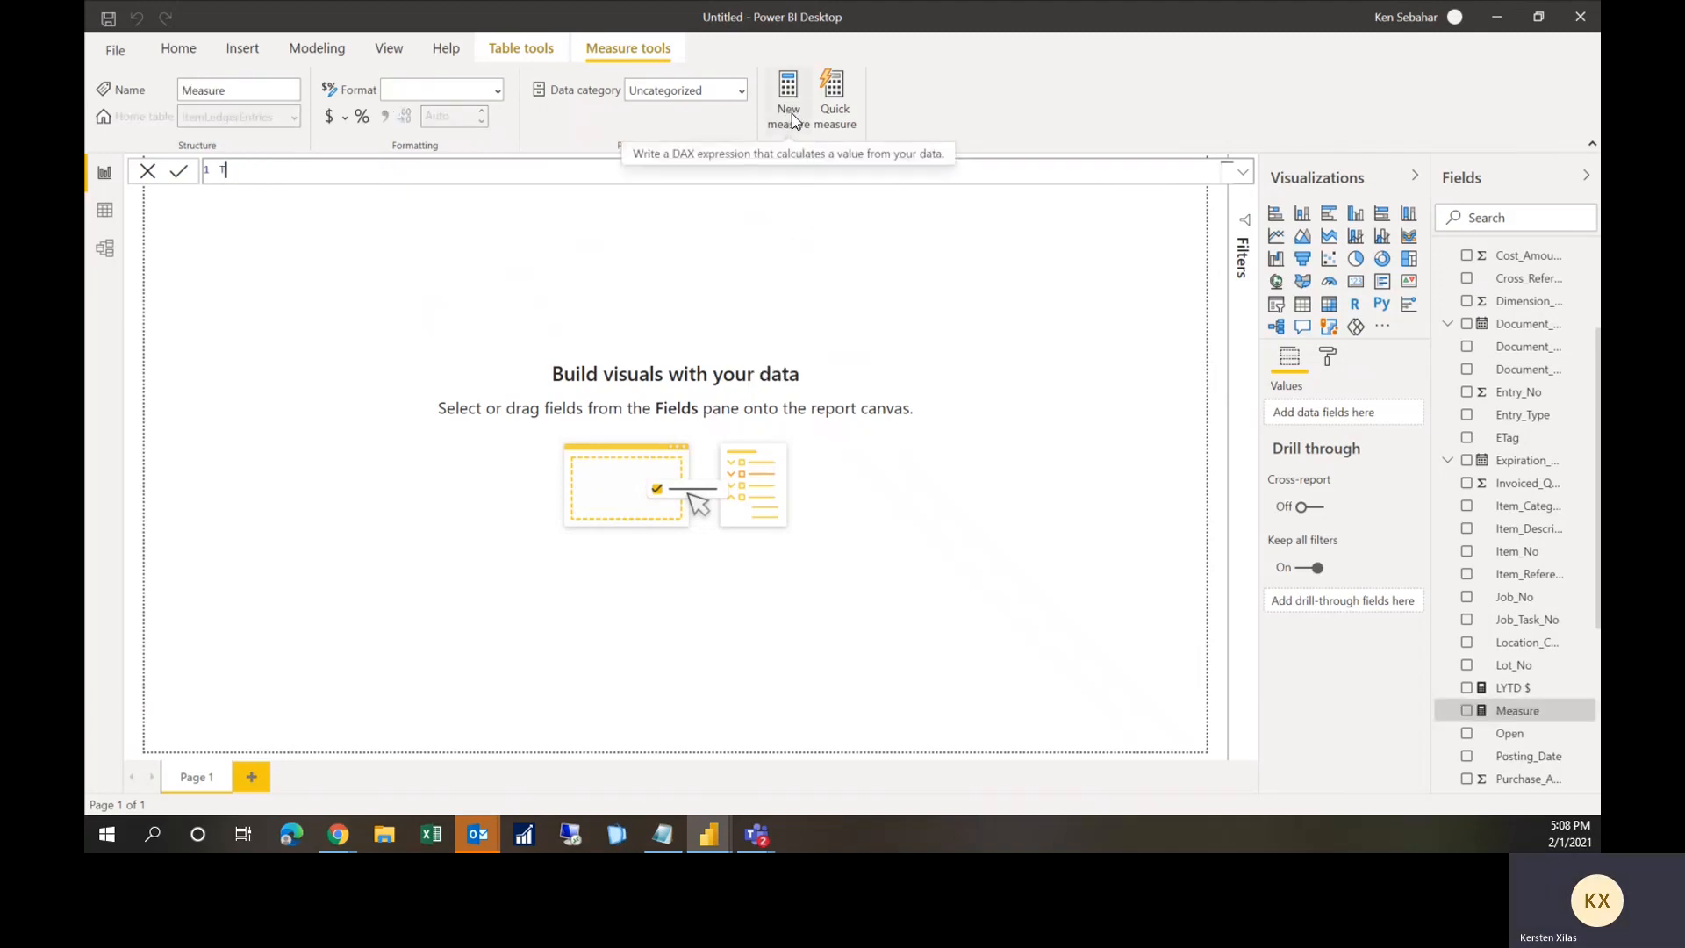
type("oday's Sales = Ca")
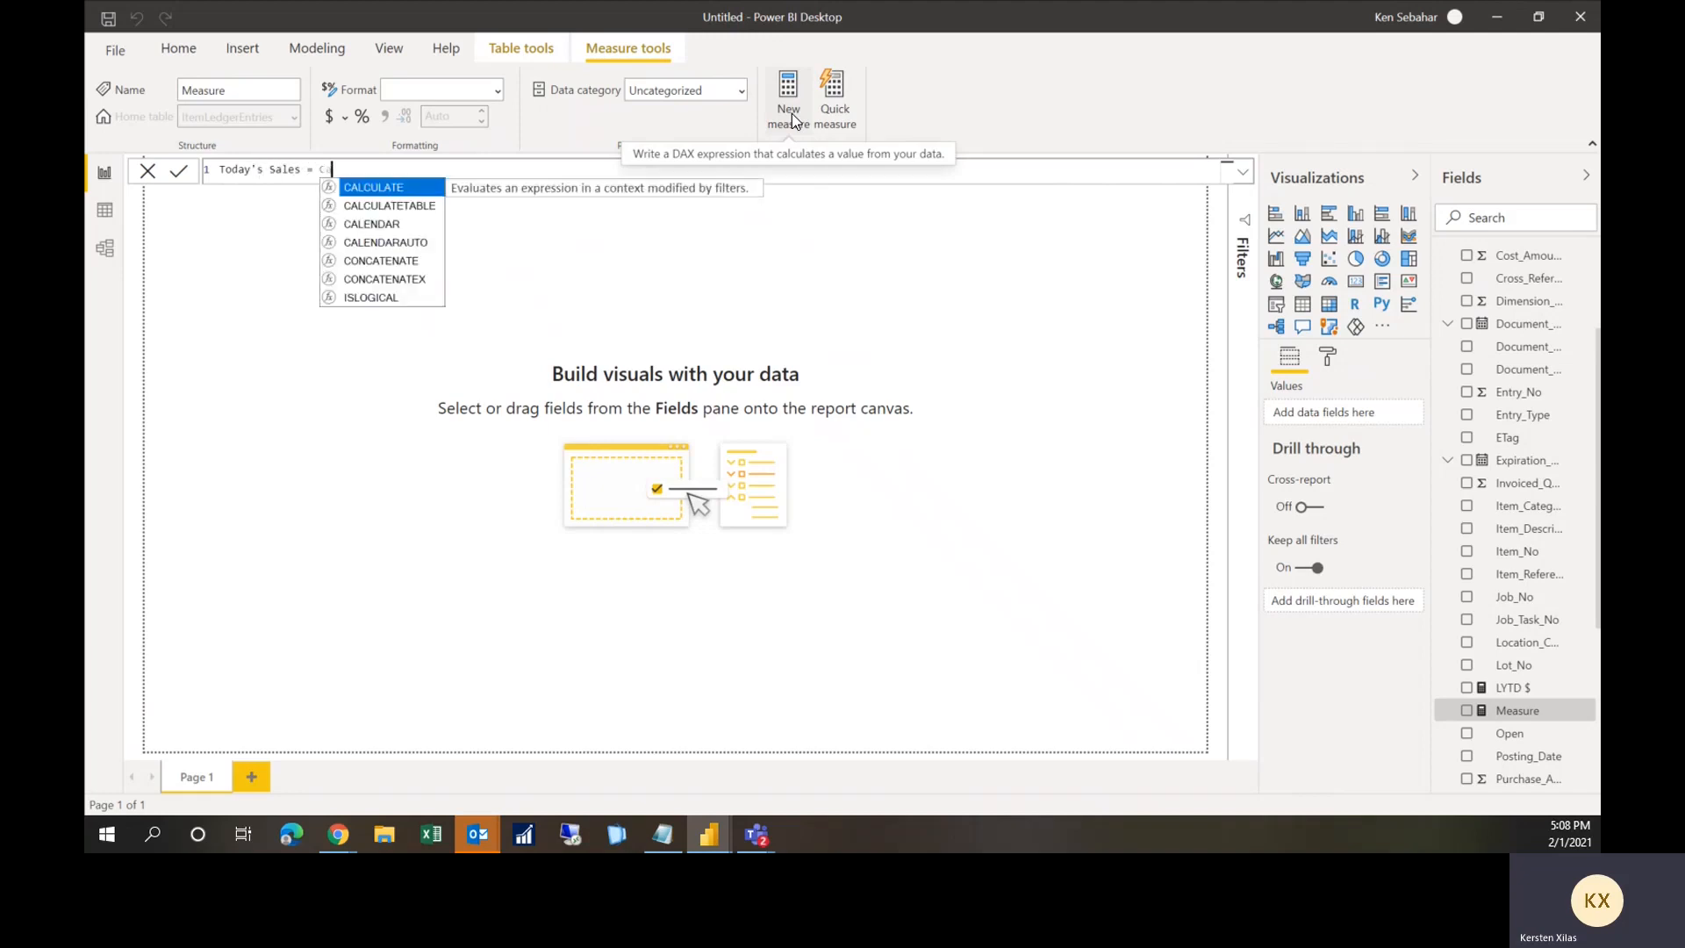
type("k")
key("BackSpace")
type("LCULATE(")
key("Tab")
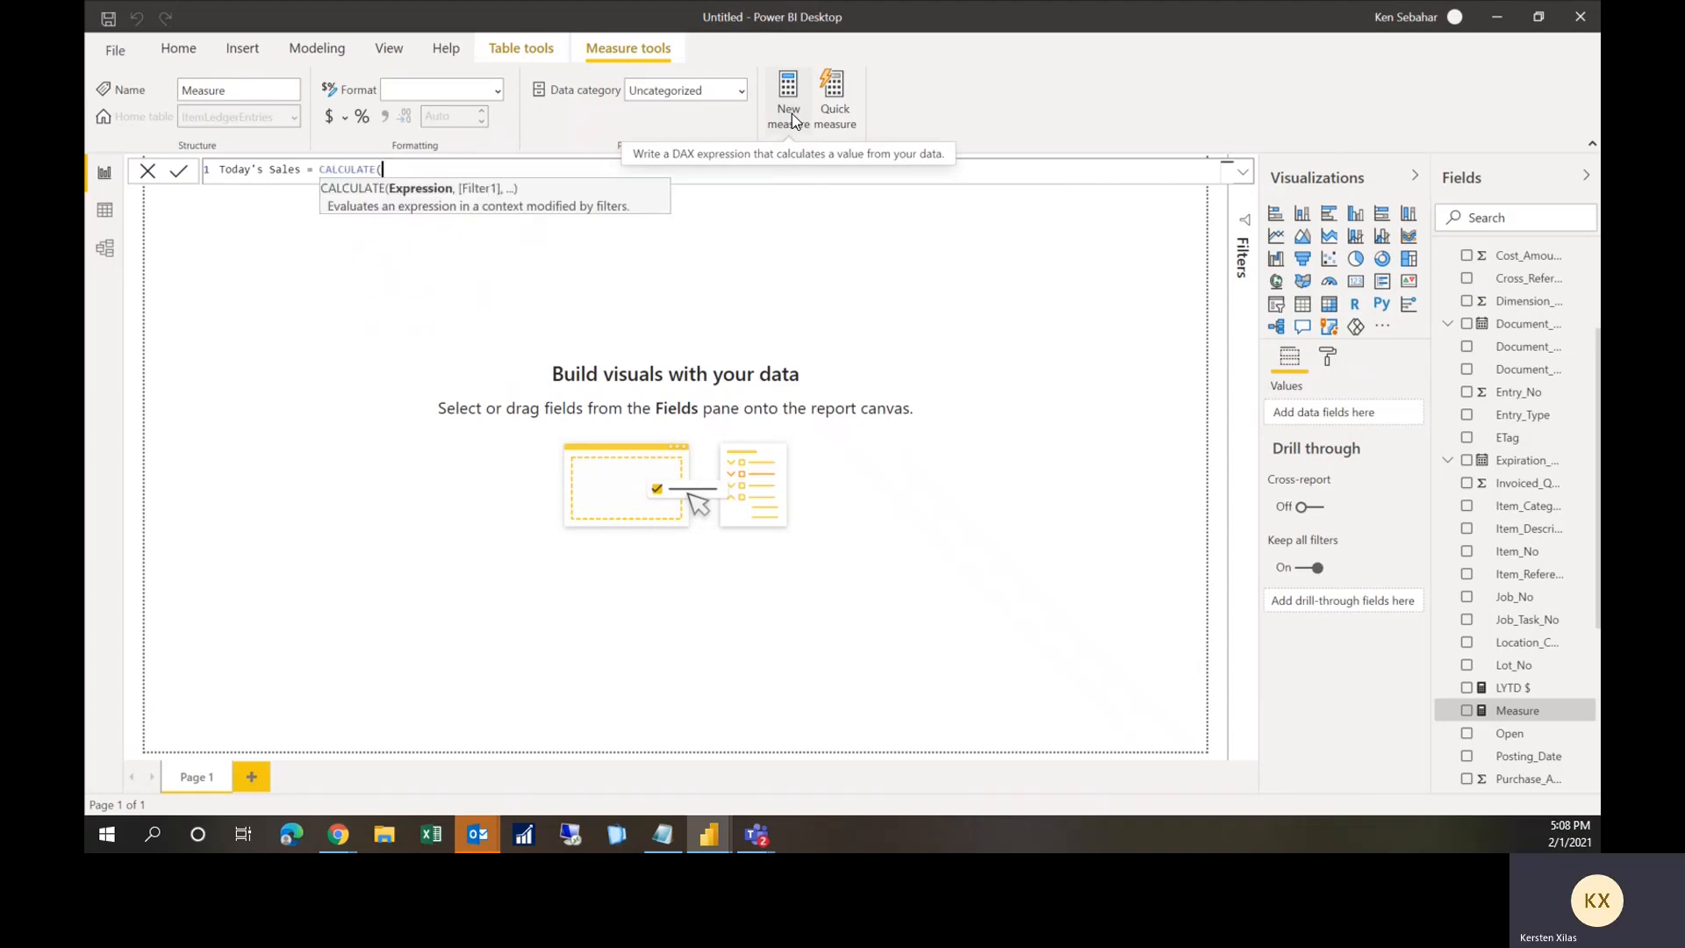
Step: Enter SUM(ItemLedgerEntries[Sales_Amount_Actual]) as the expression of the Today's Sales measure
type("SUM(Ite")
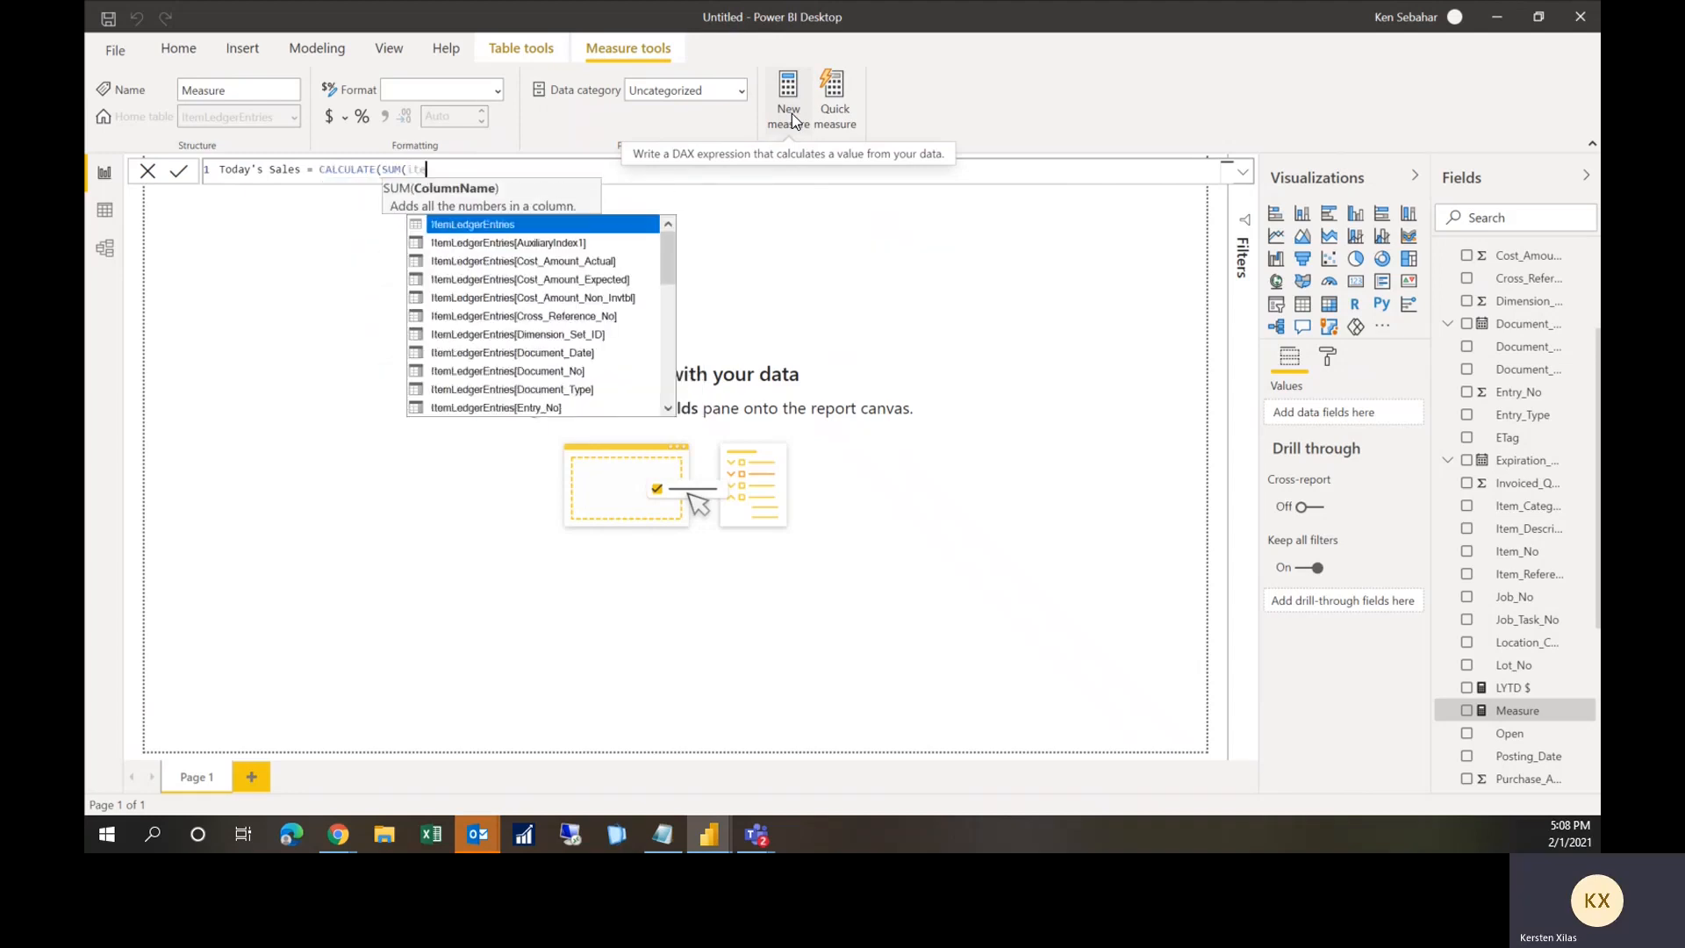
type("m")
scroll(610, 257, "down", 3)
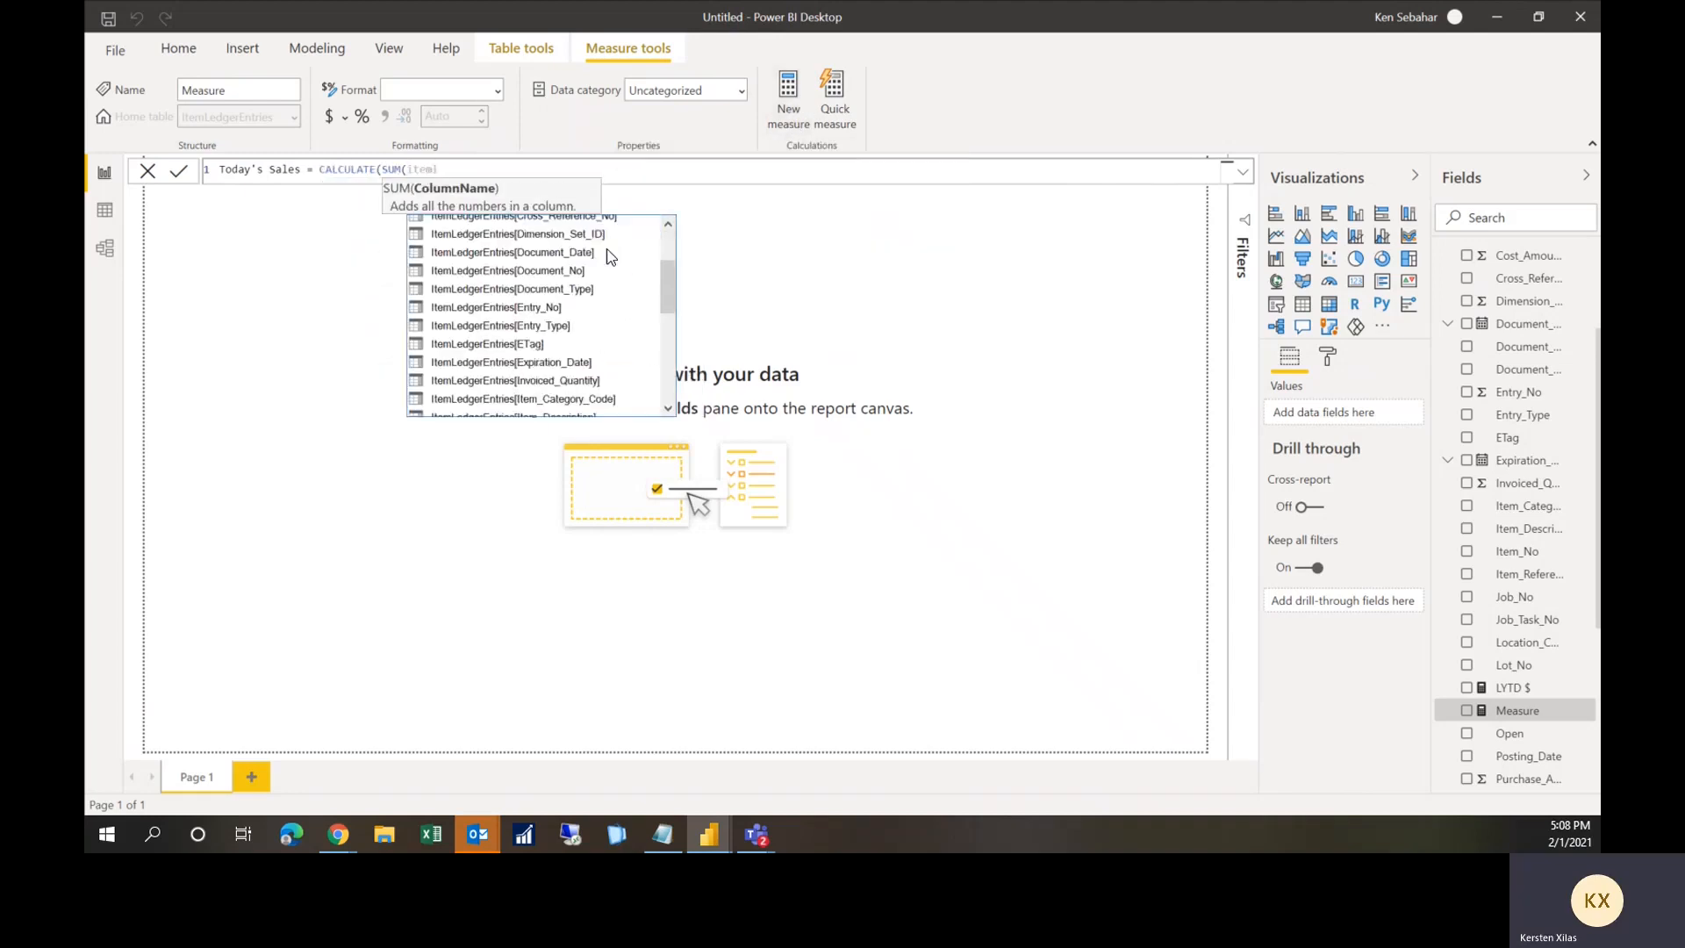
scroll(610, 256, "down", 8)
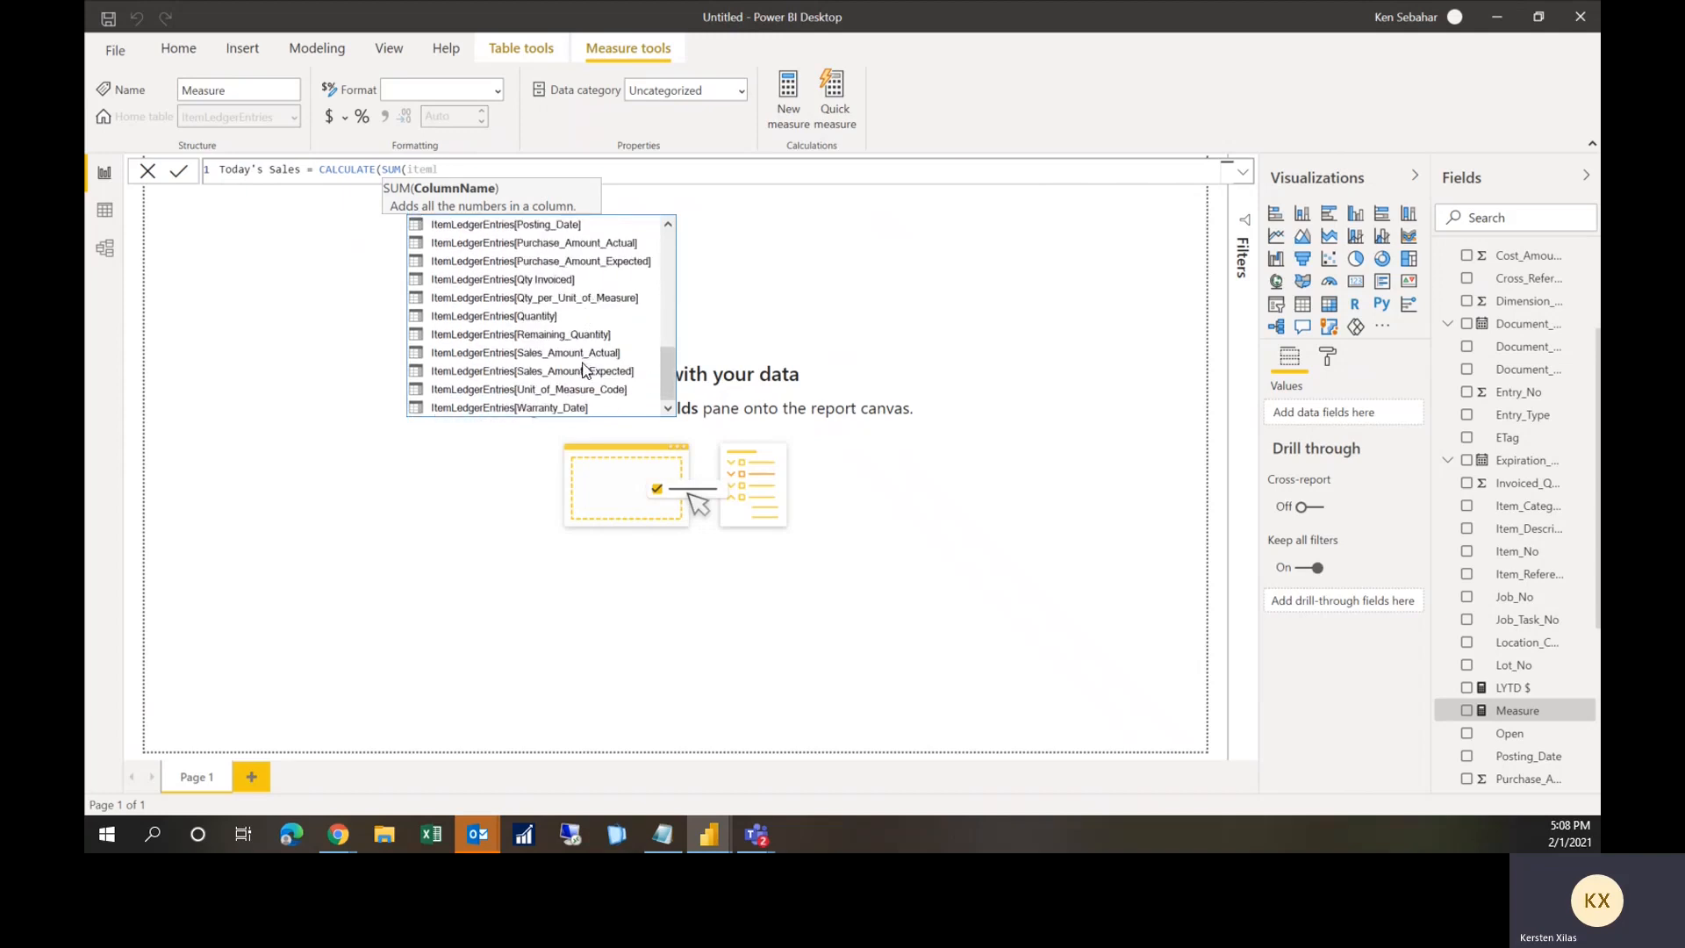
left_click(580, 355)
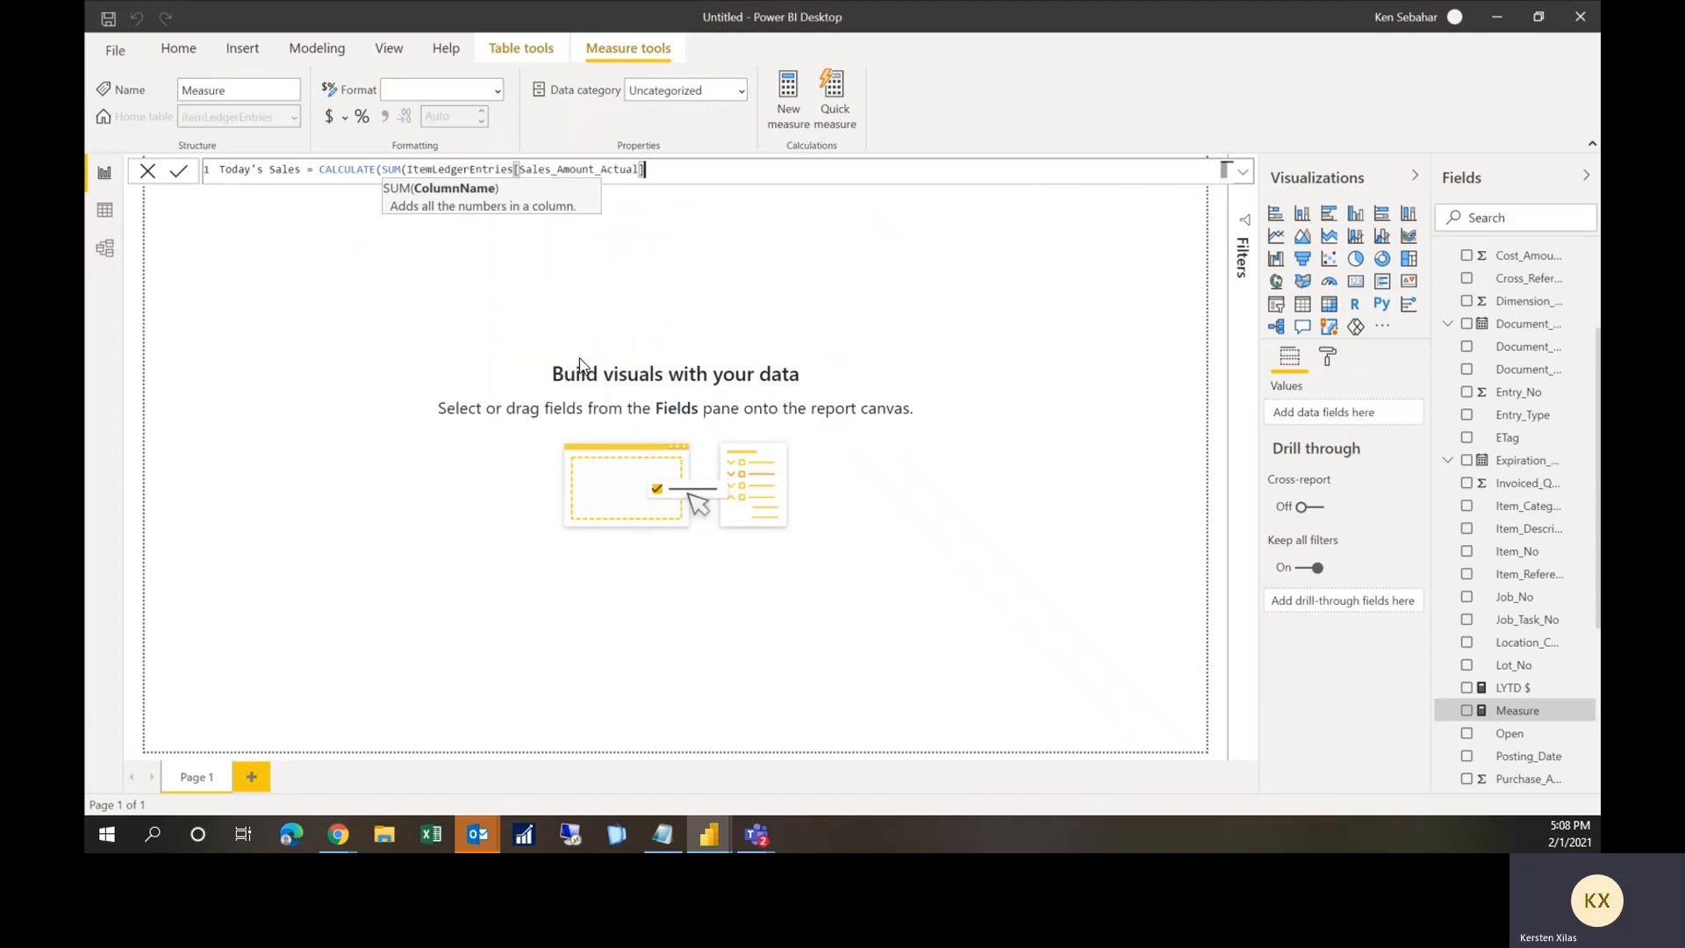
type("),")
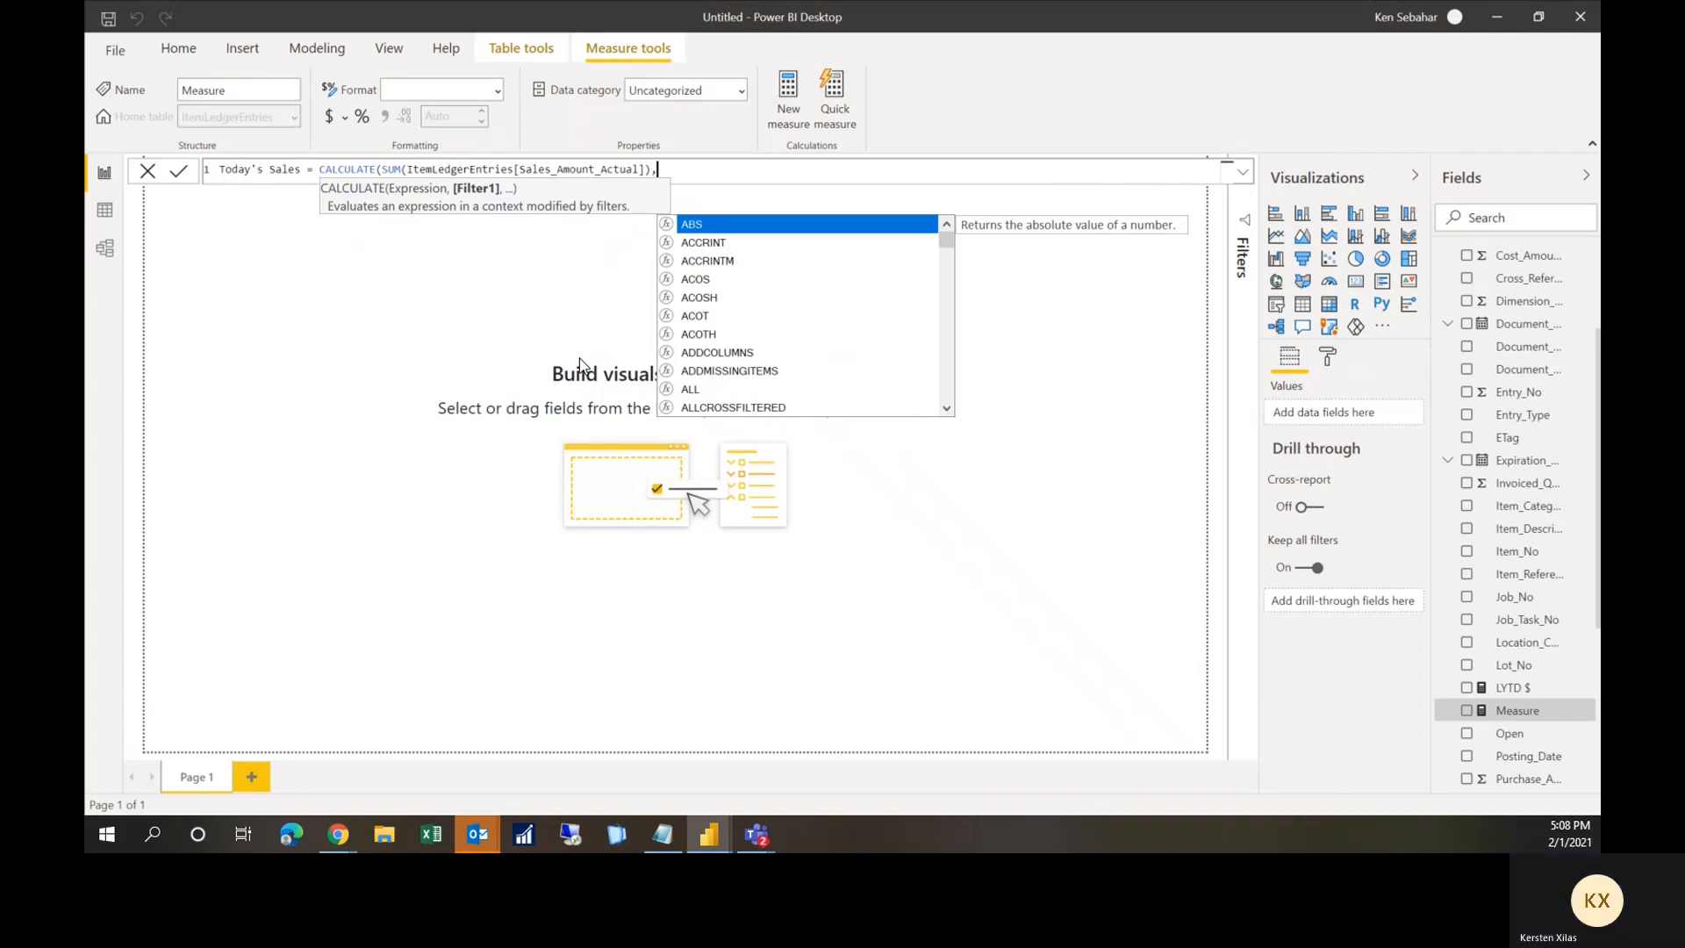
type("today")
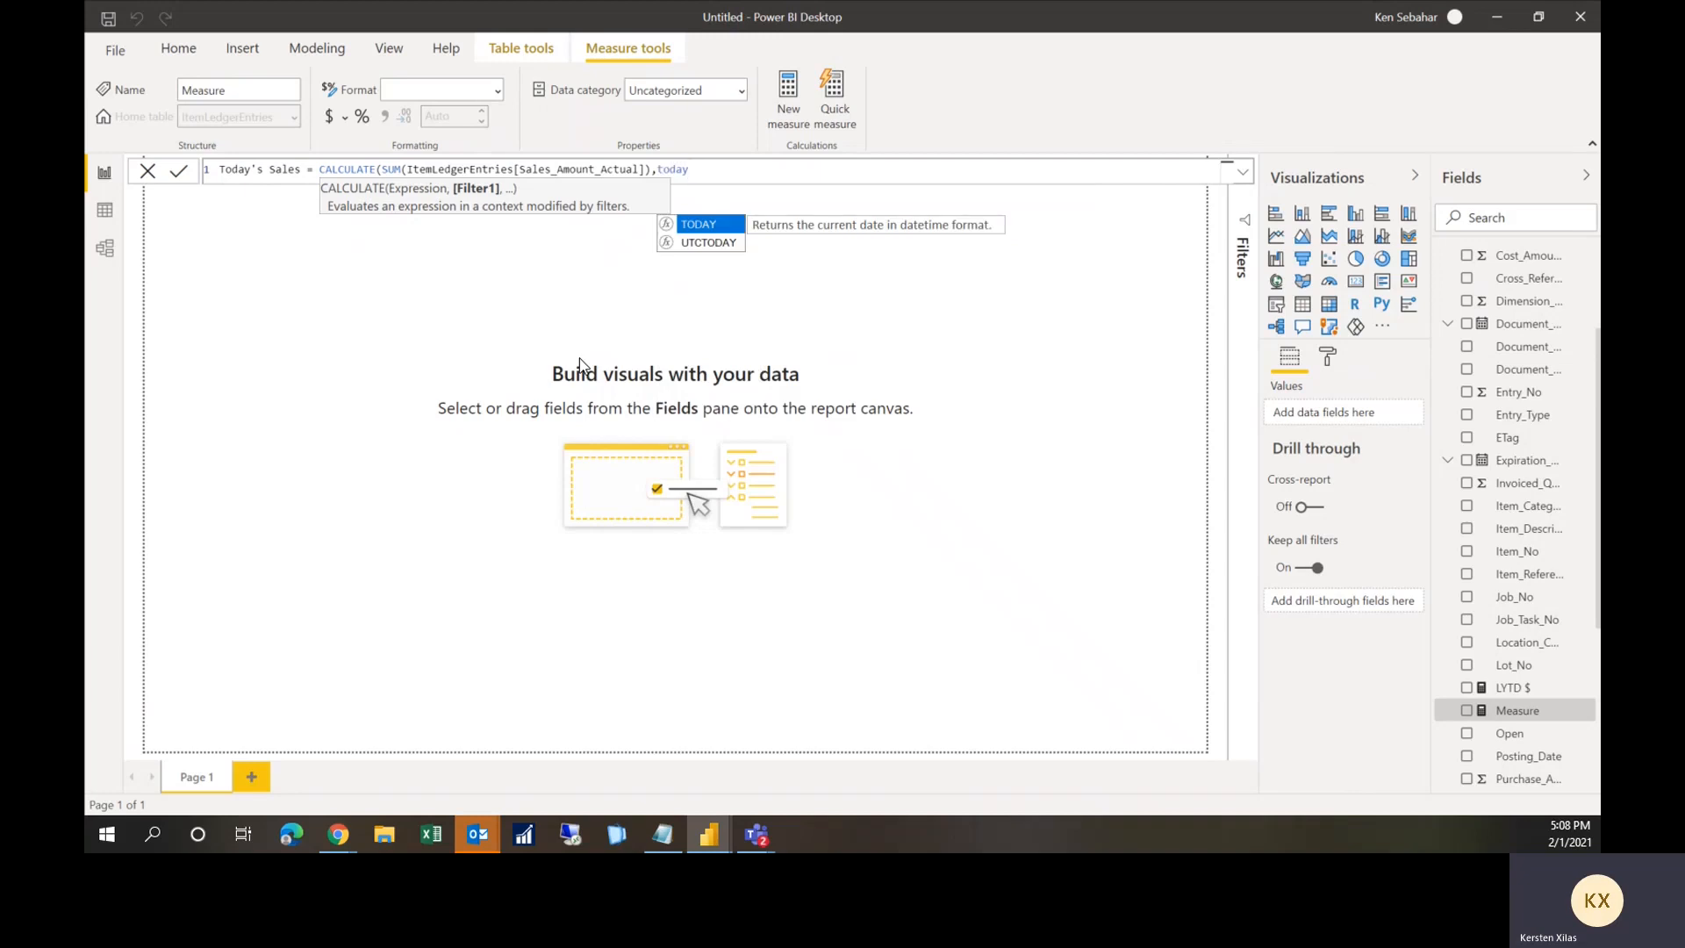
key("BackSpace")
key("BackSpace")
key("BackSpace")
key("BackSpace")
key("BackSpace")
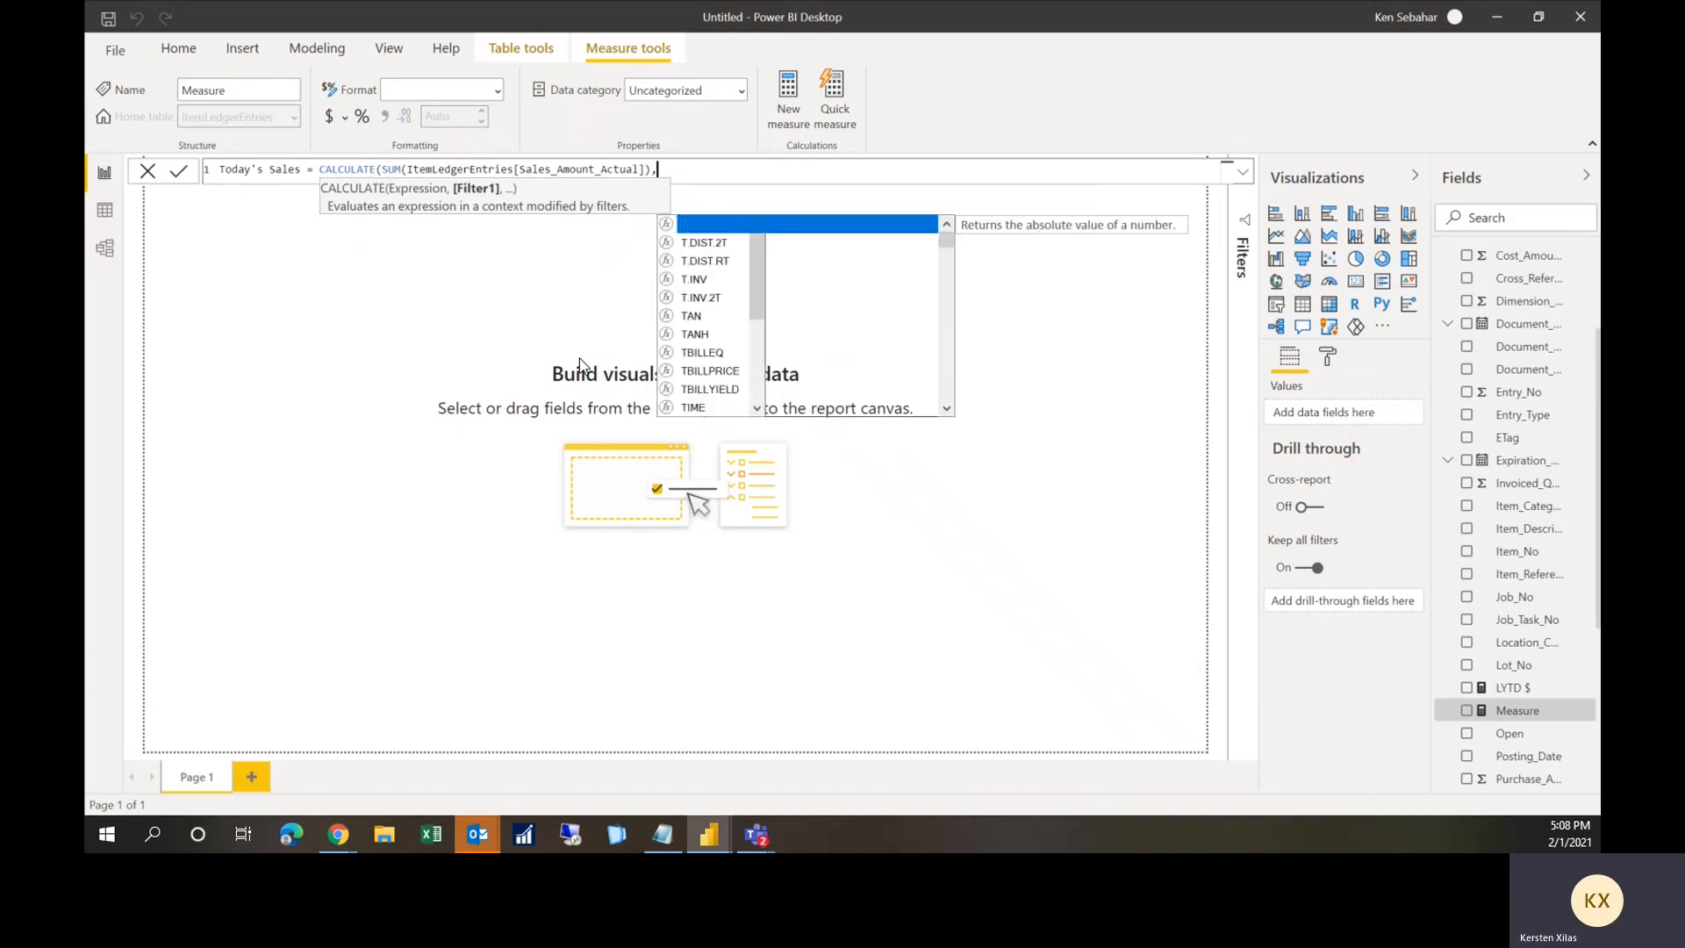
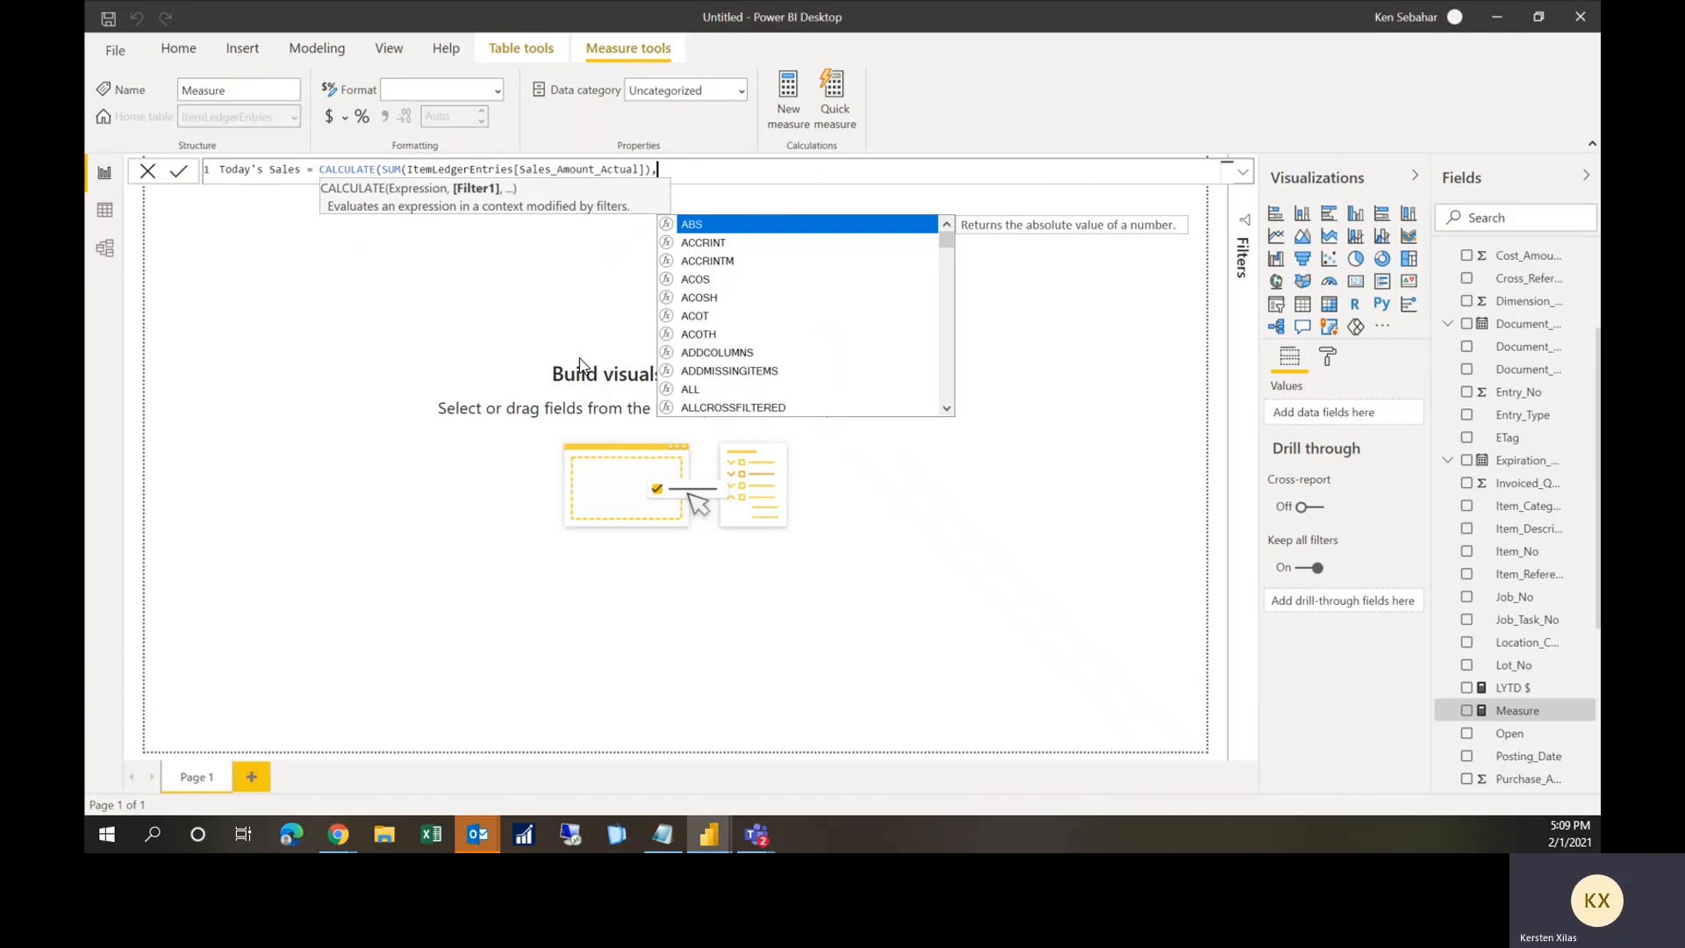
Step: Complete the Today's Sales formula with LASTDATE(ItemLedgerEntries[Posting_Date]) as the filter and save the measure
type("last")
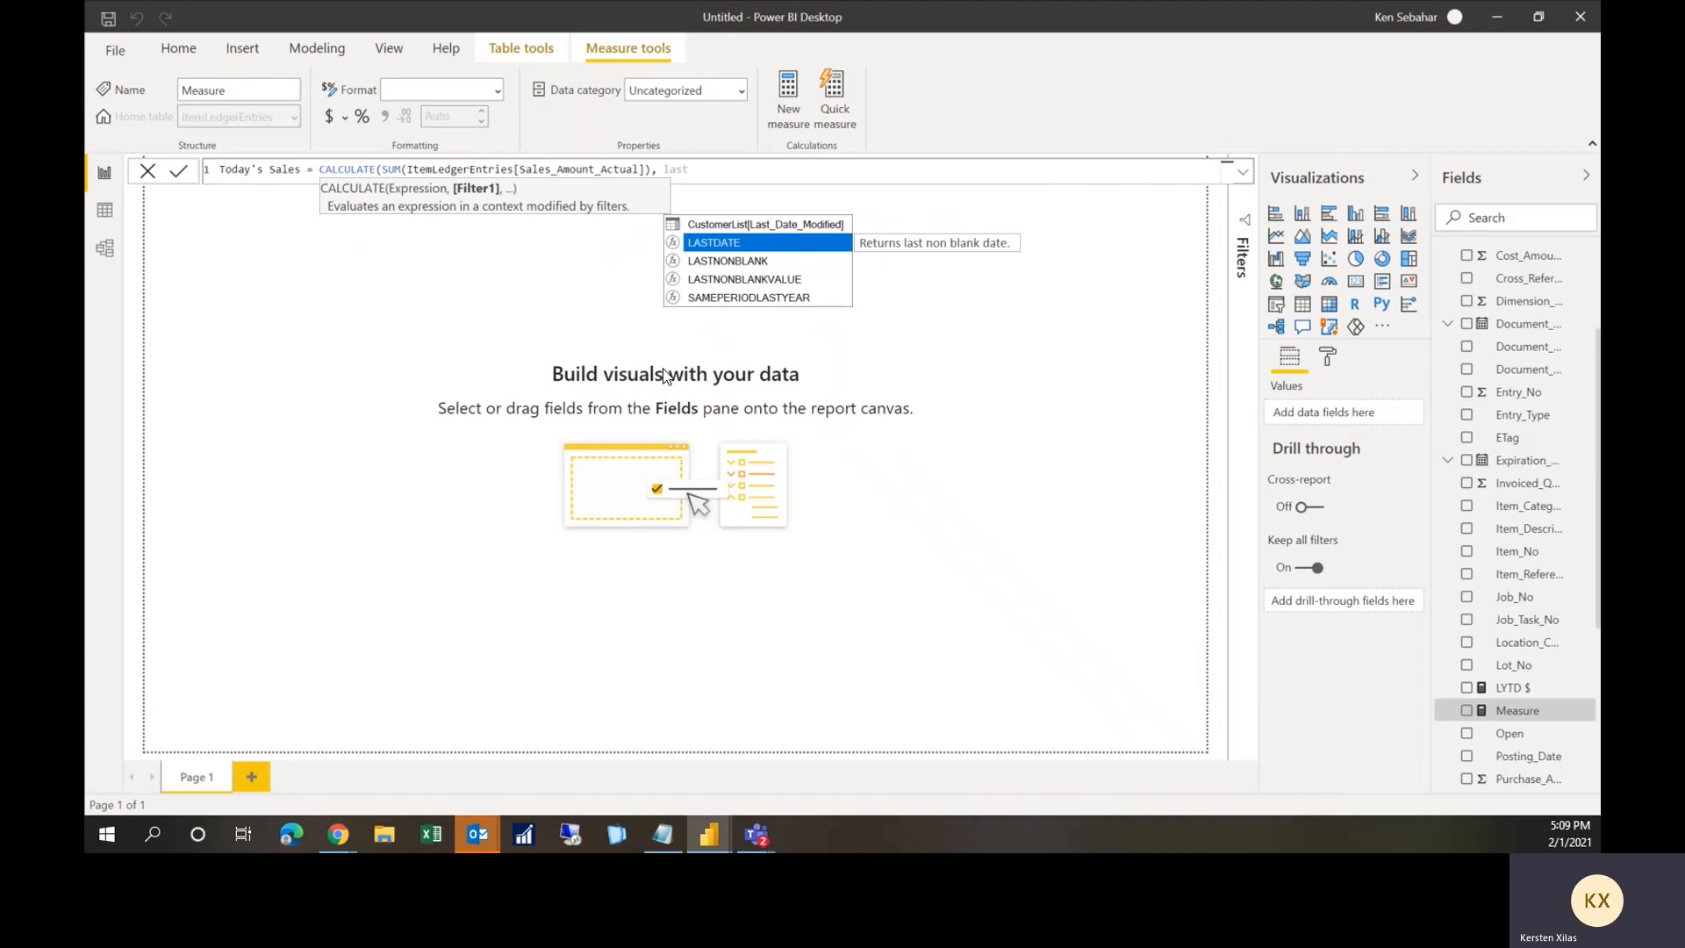
key("Tab")
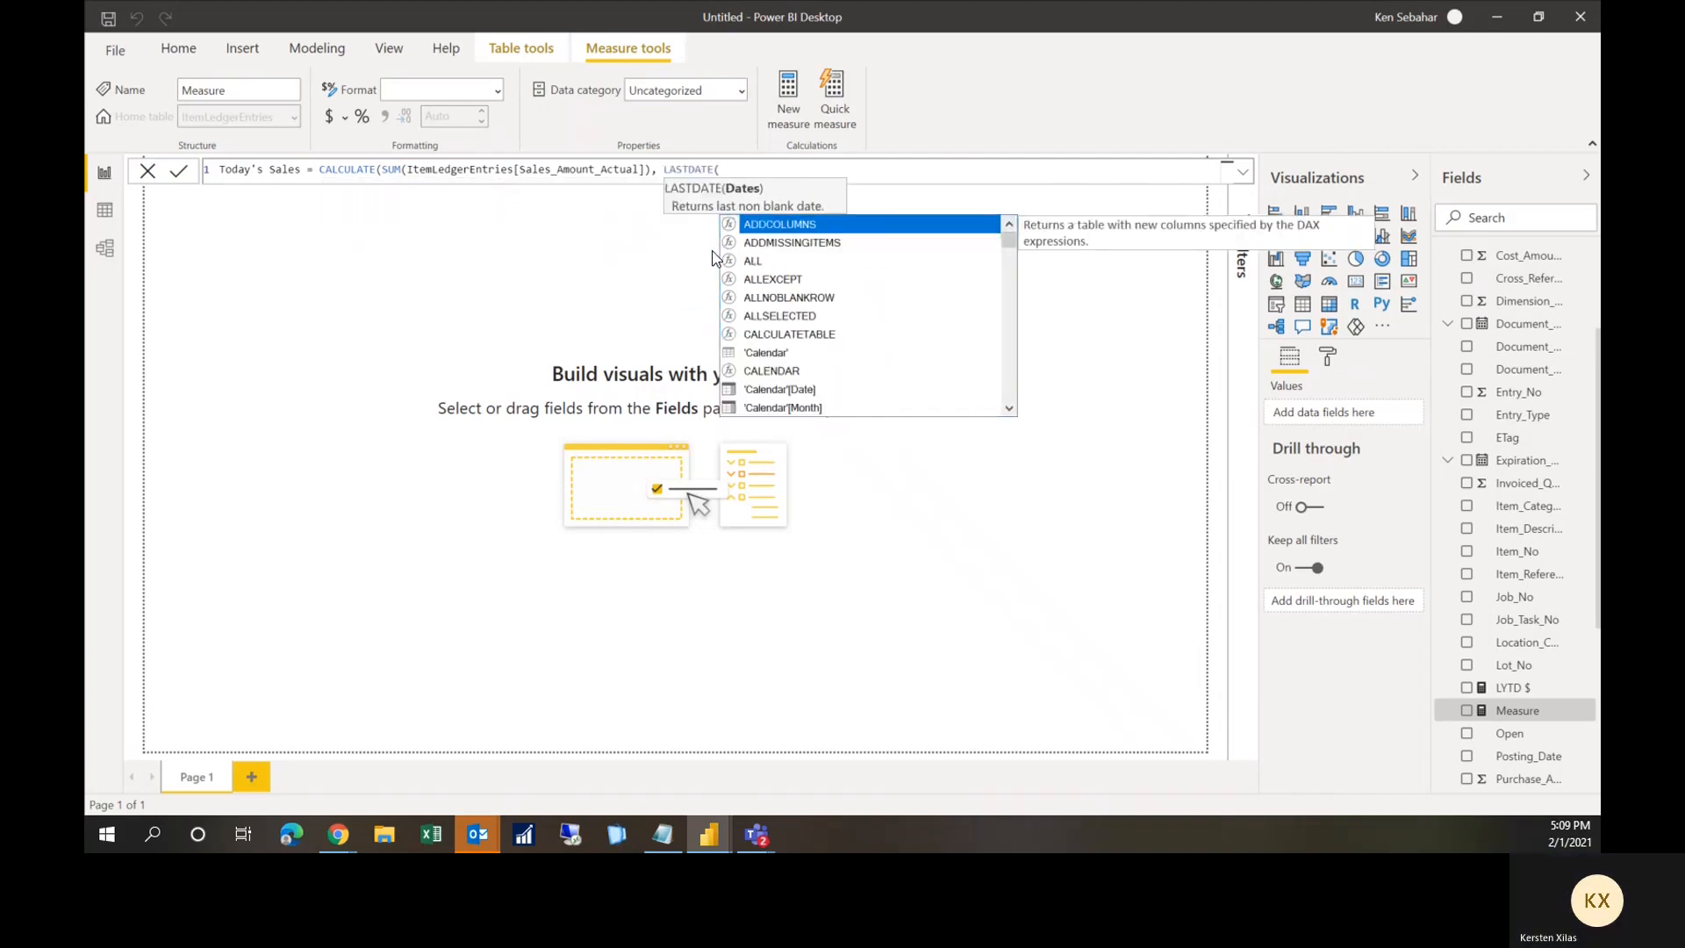
type("item")
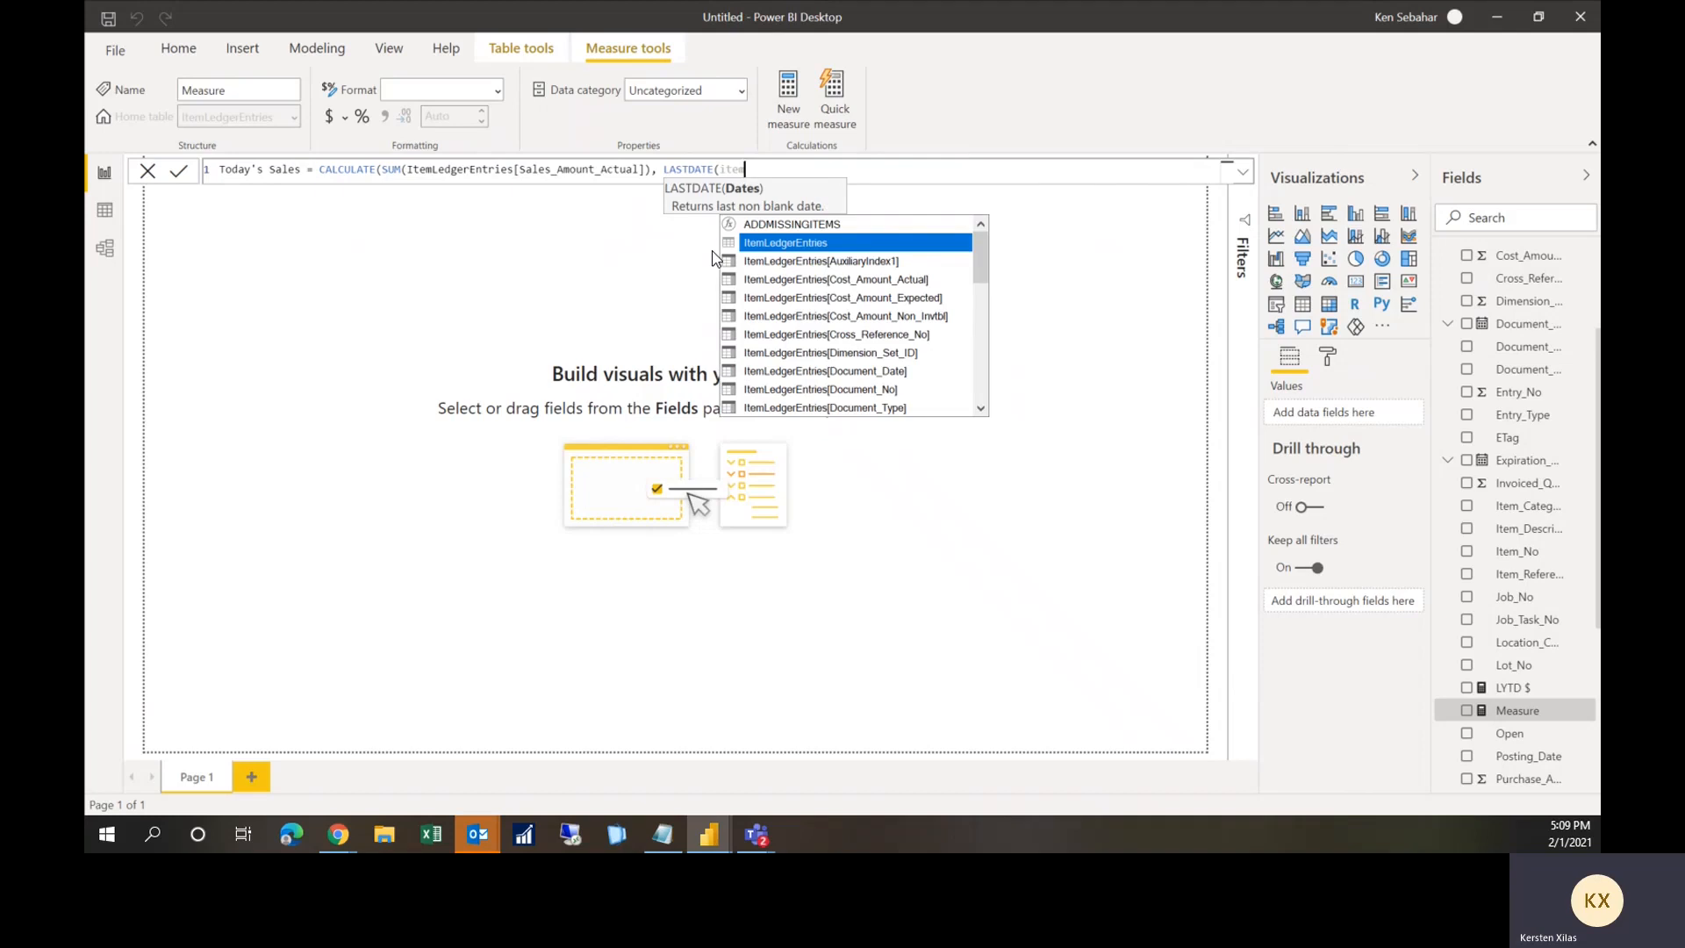
type("ledg")
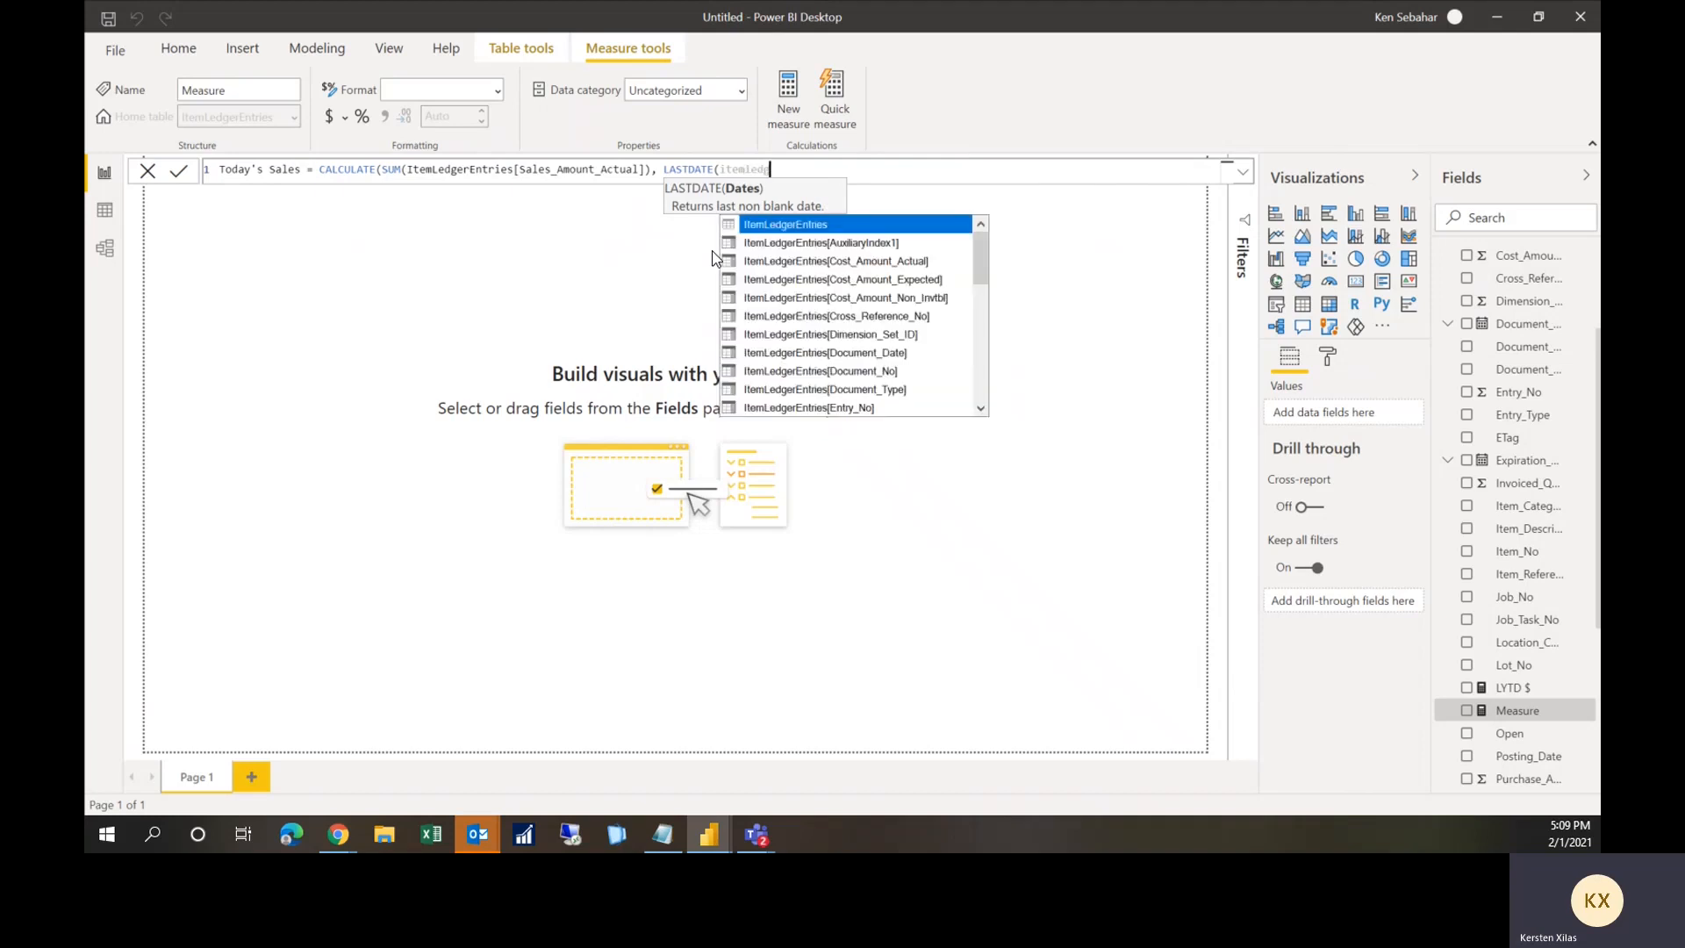
scroll(795, 266, "down", 5)
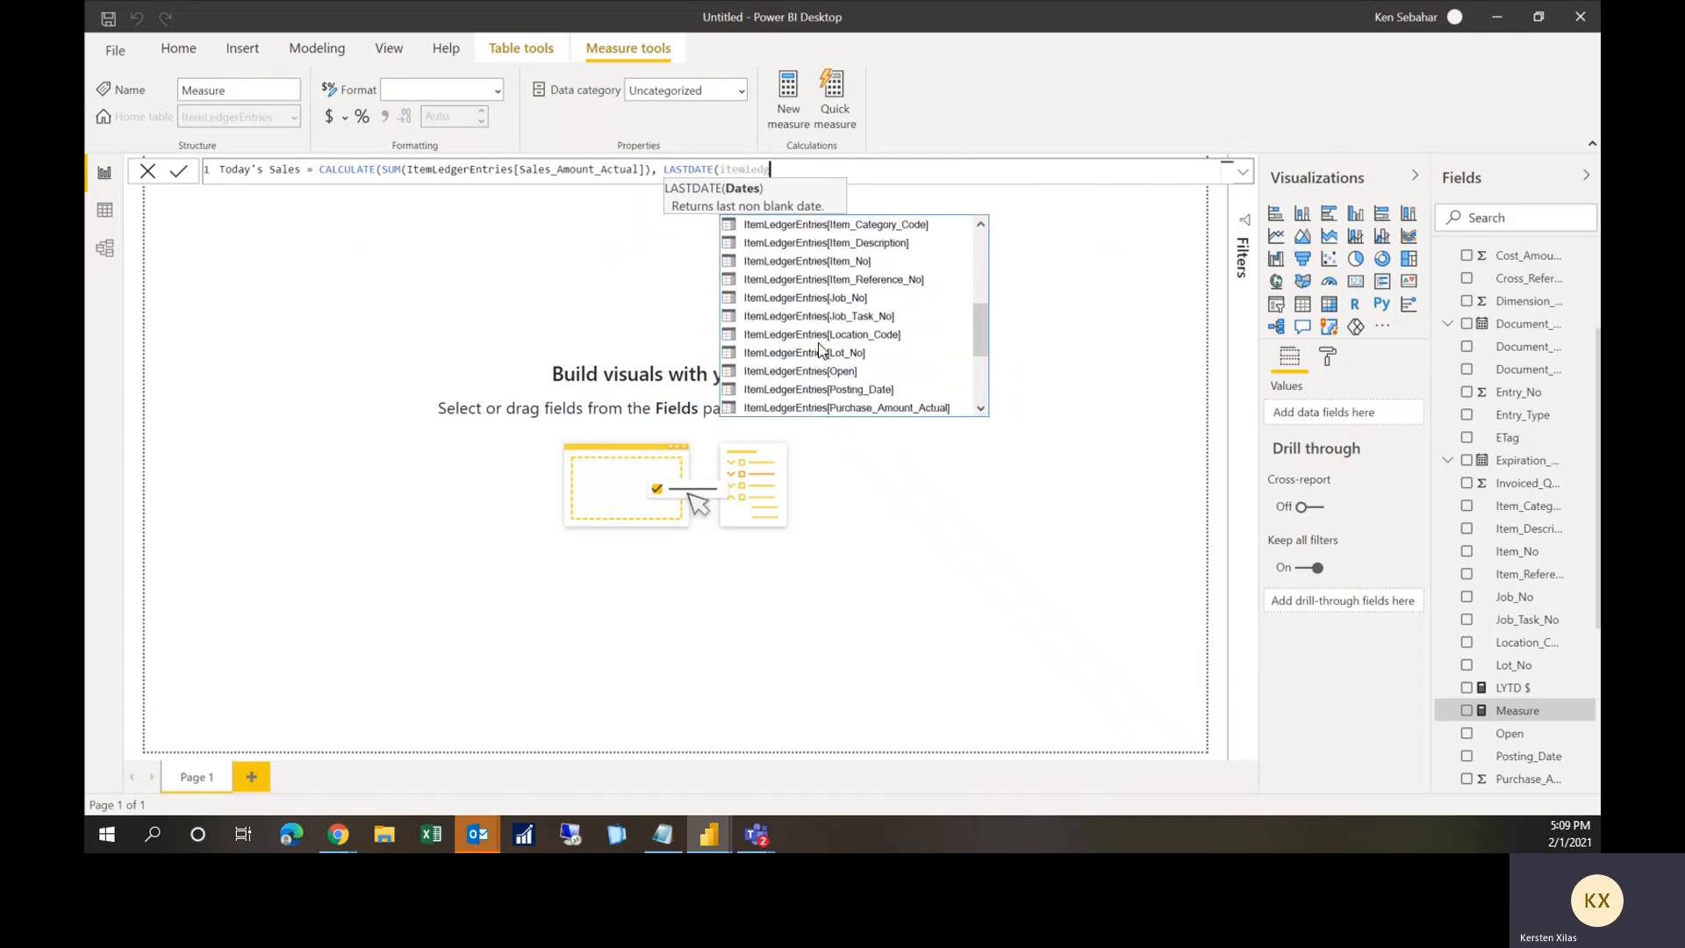
left_click(832, 390)
type(")")
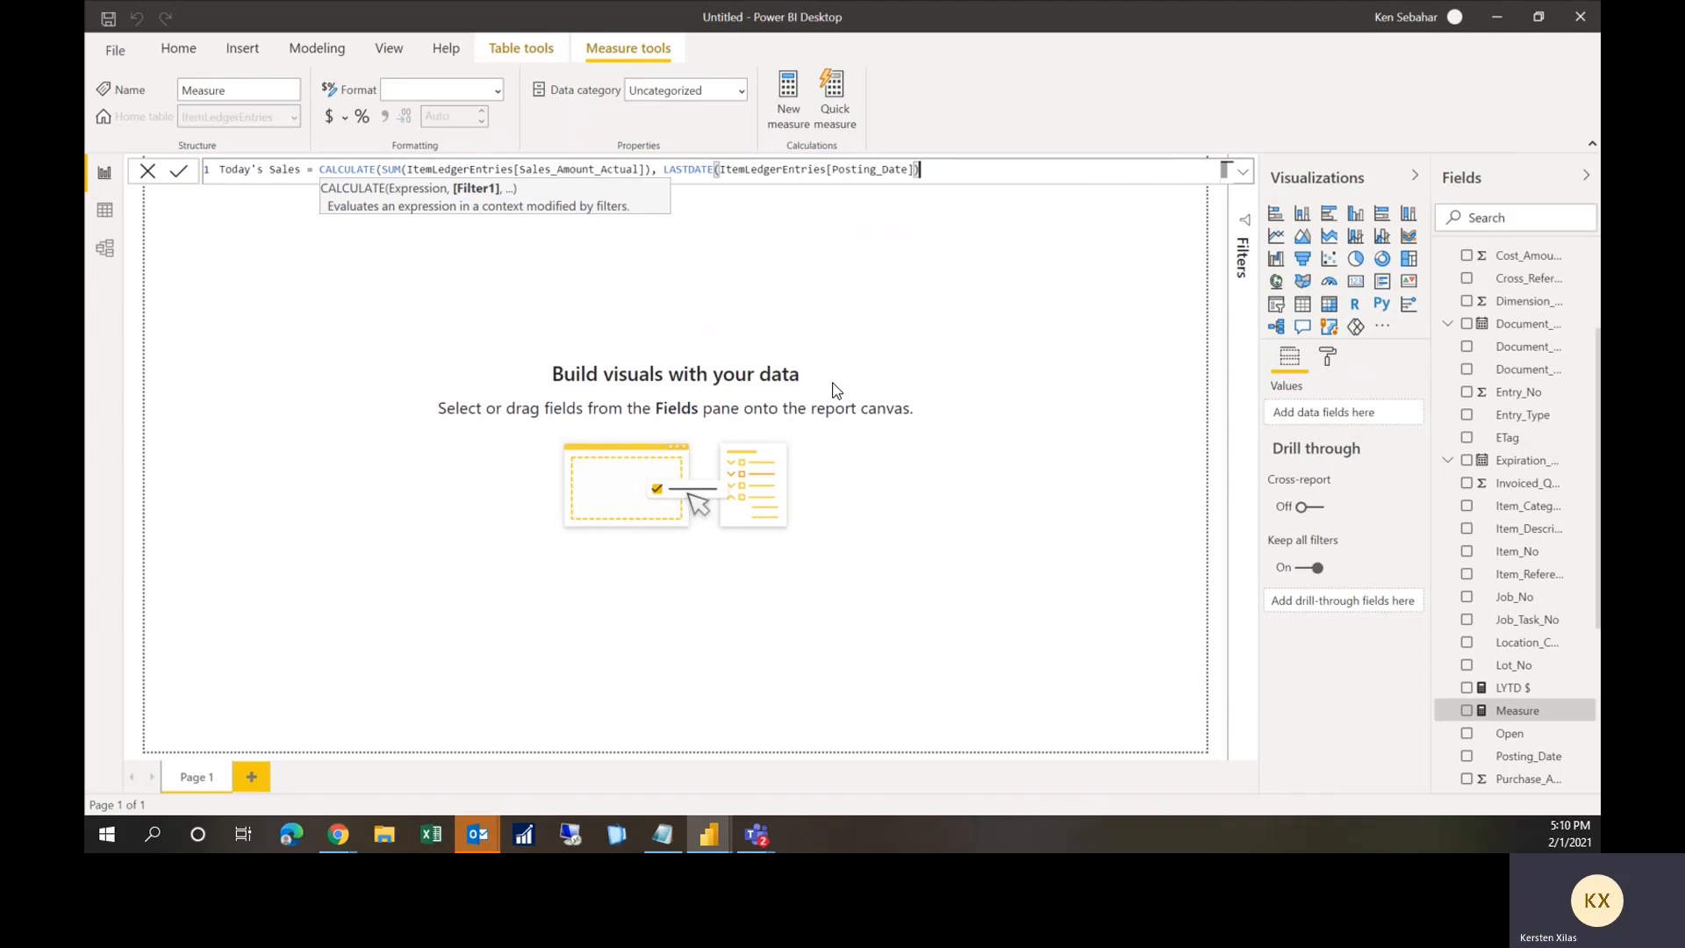
key("Return")
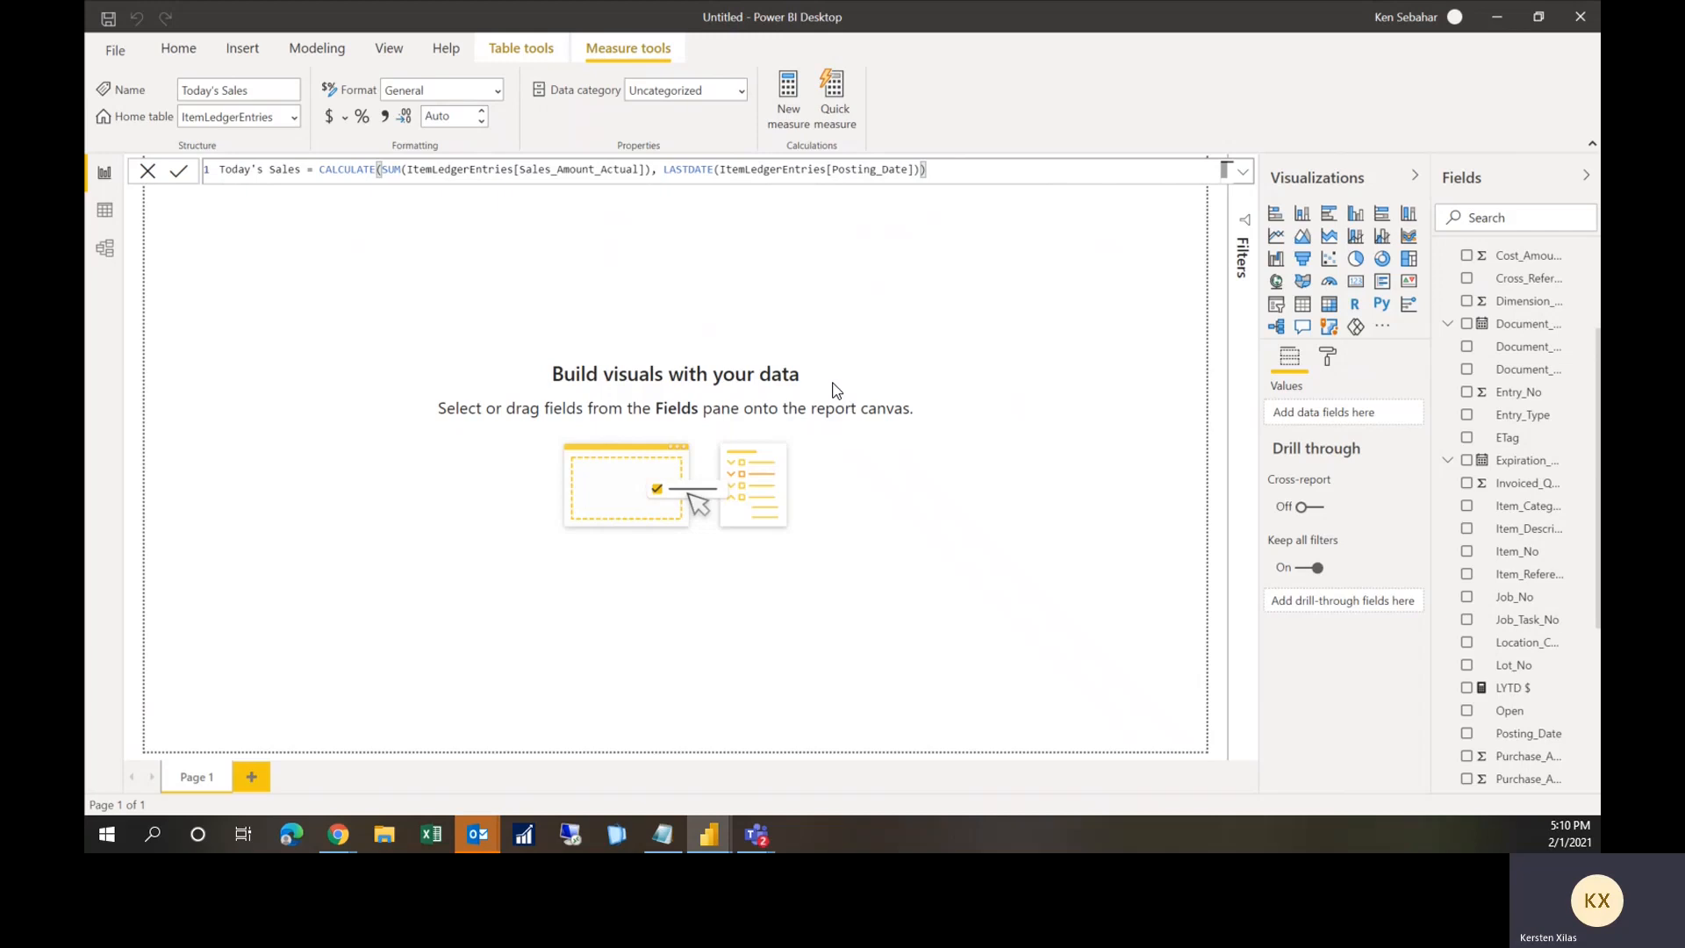
Step: Select the LYTD $ measure in the ItemLedgerEntries fields and set its format to Currency
scroll(1579, 408, "up", 3)
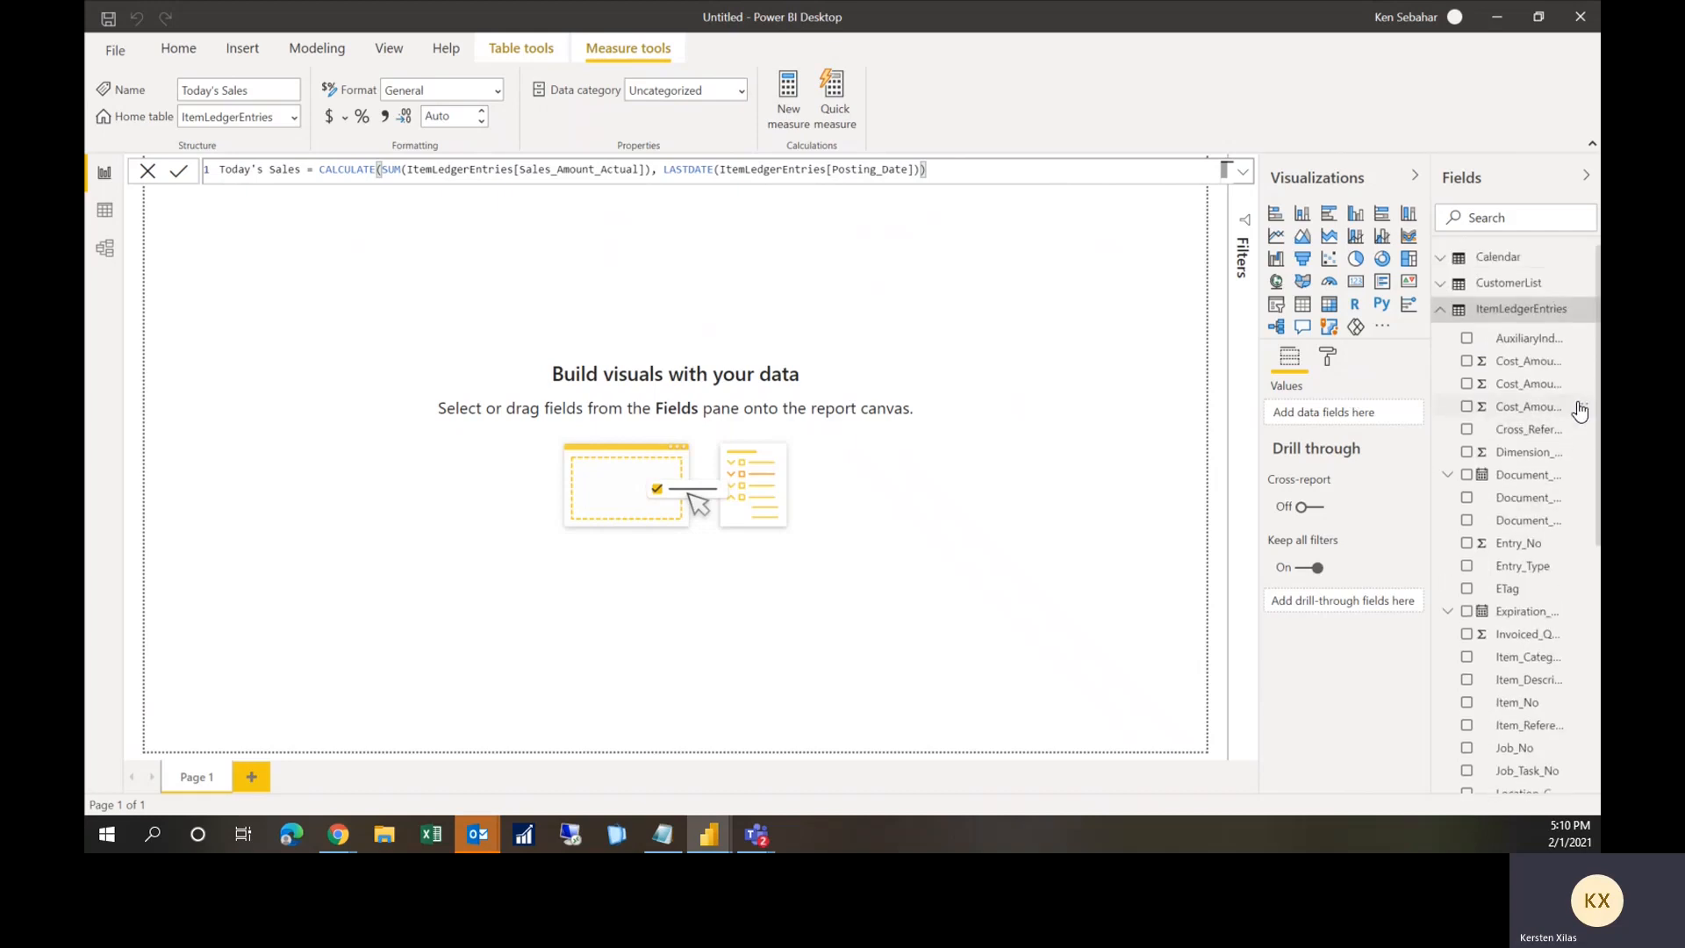
scroll(1543, 452, "down", 3)
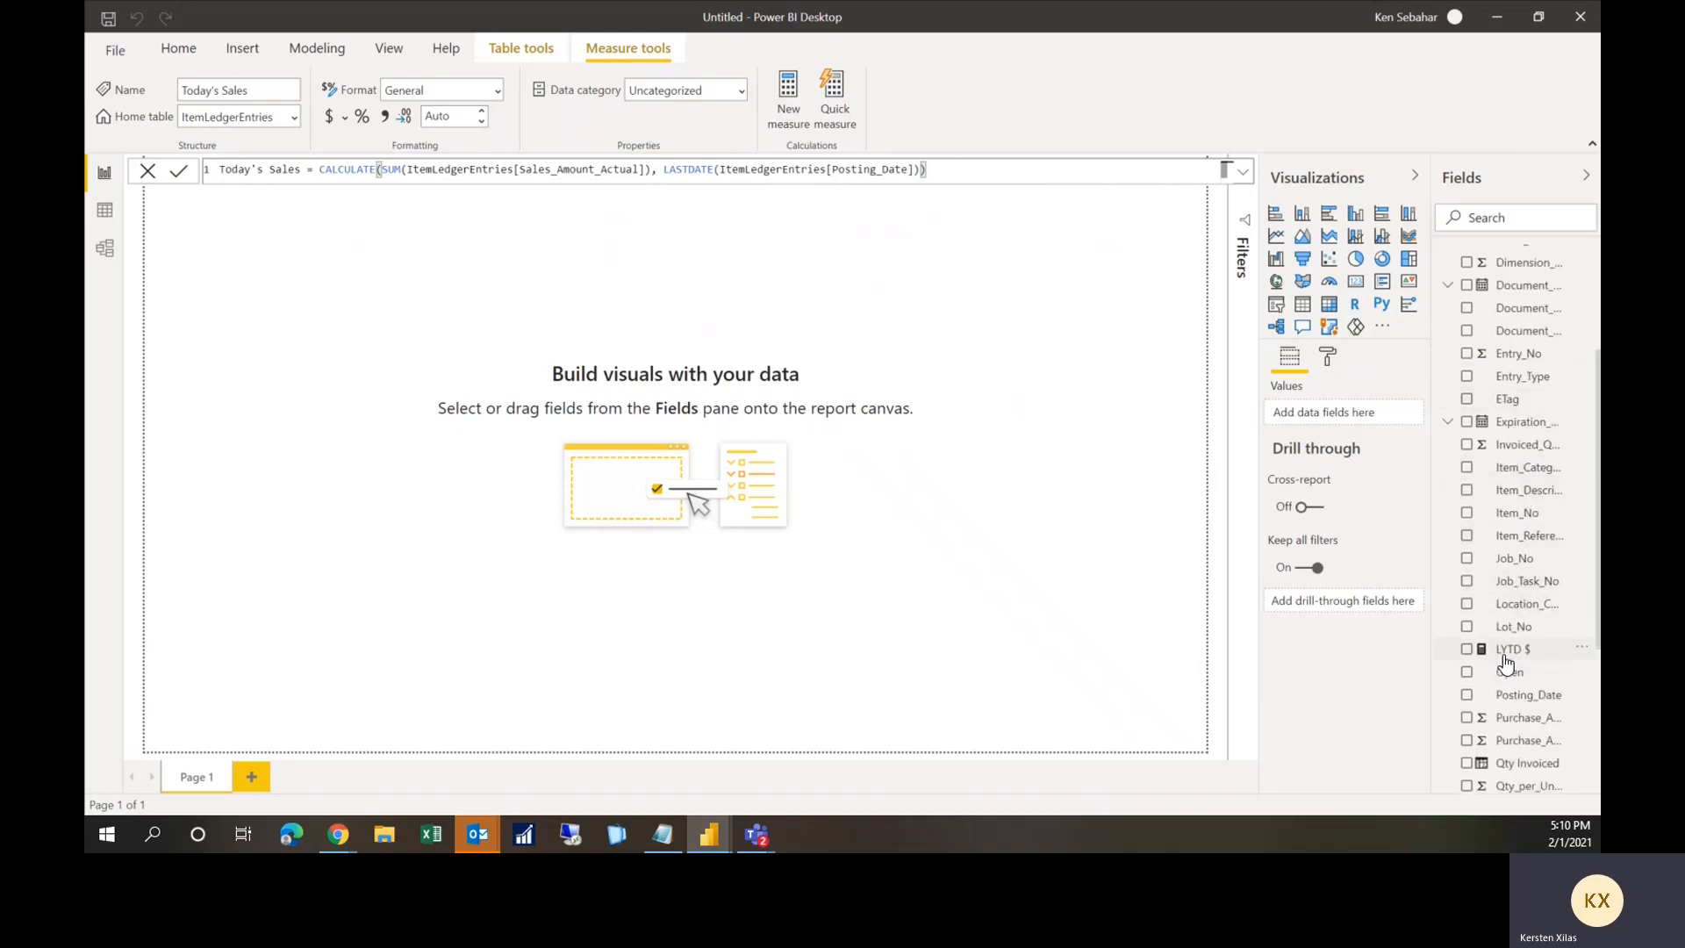
left_click(1505, 656)
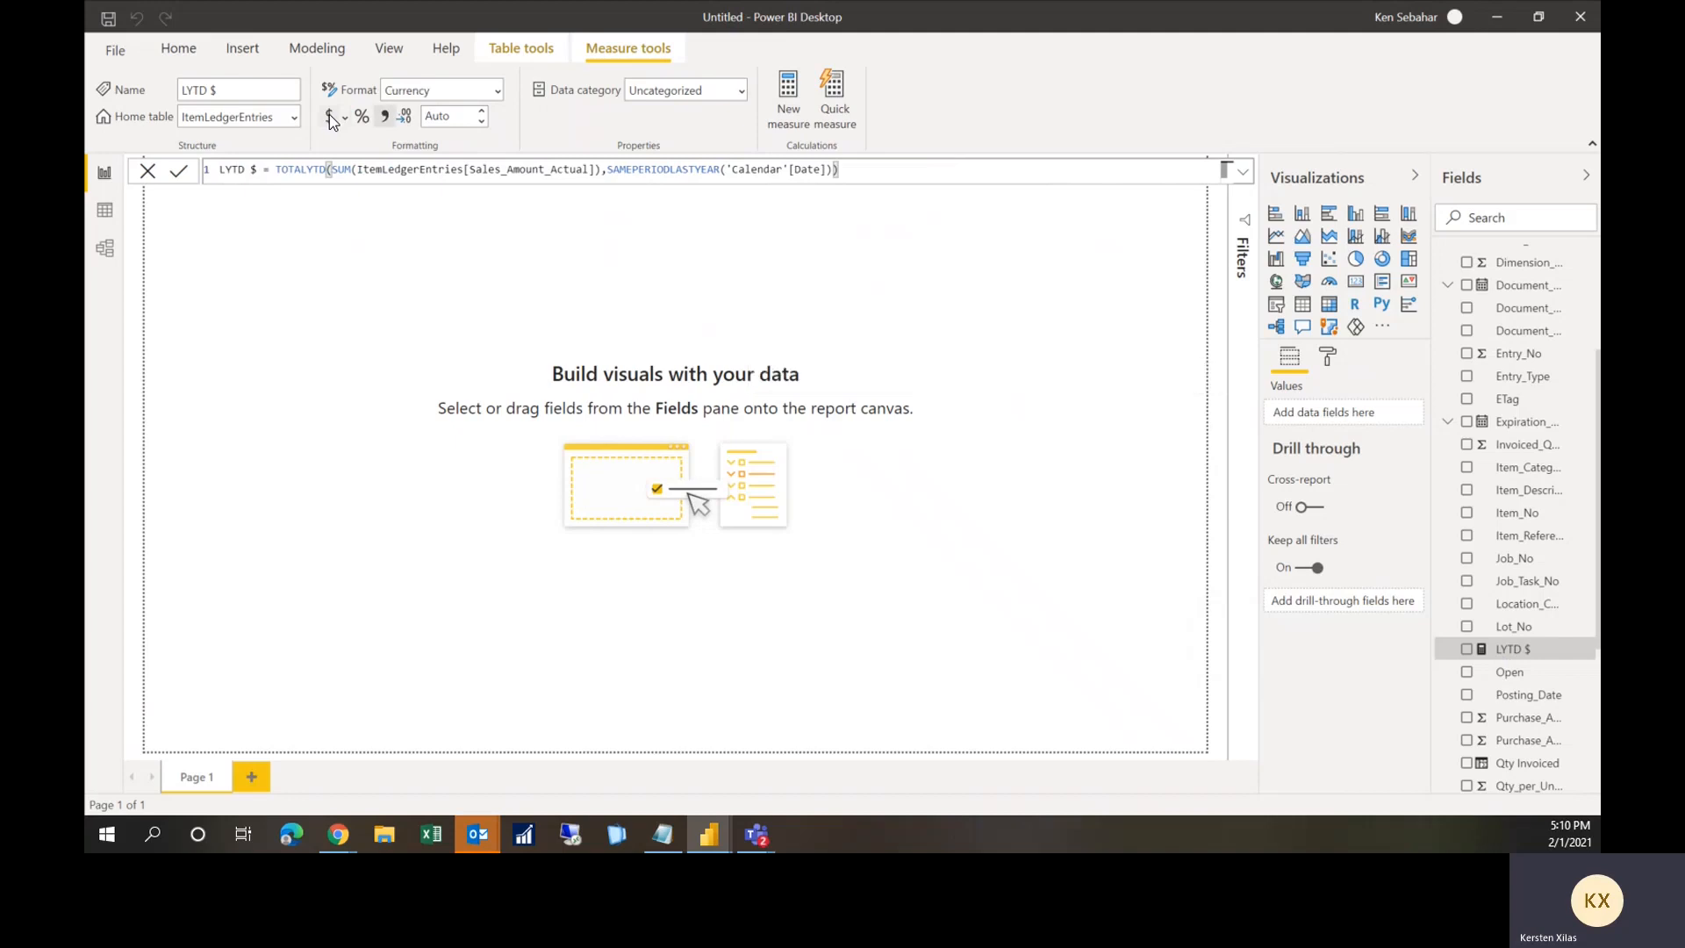
Step: Set the LYTD $ measure to show 2 decimal places
left_click(449, 117)
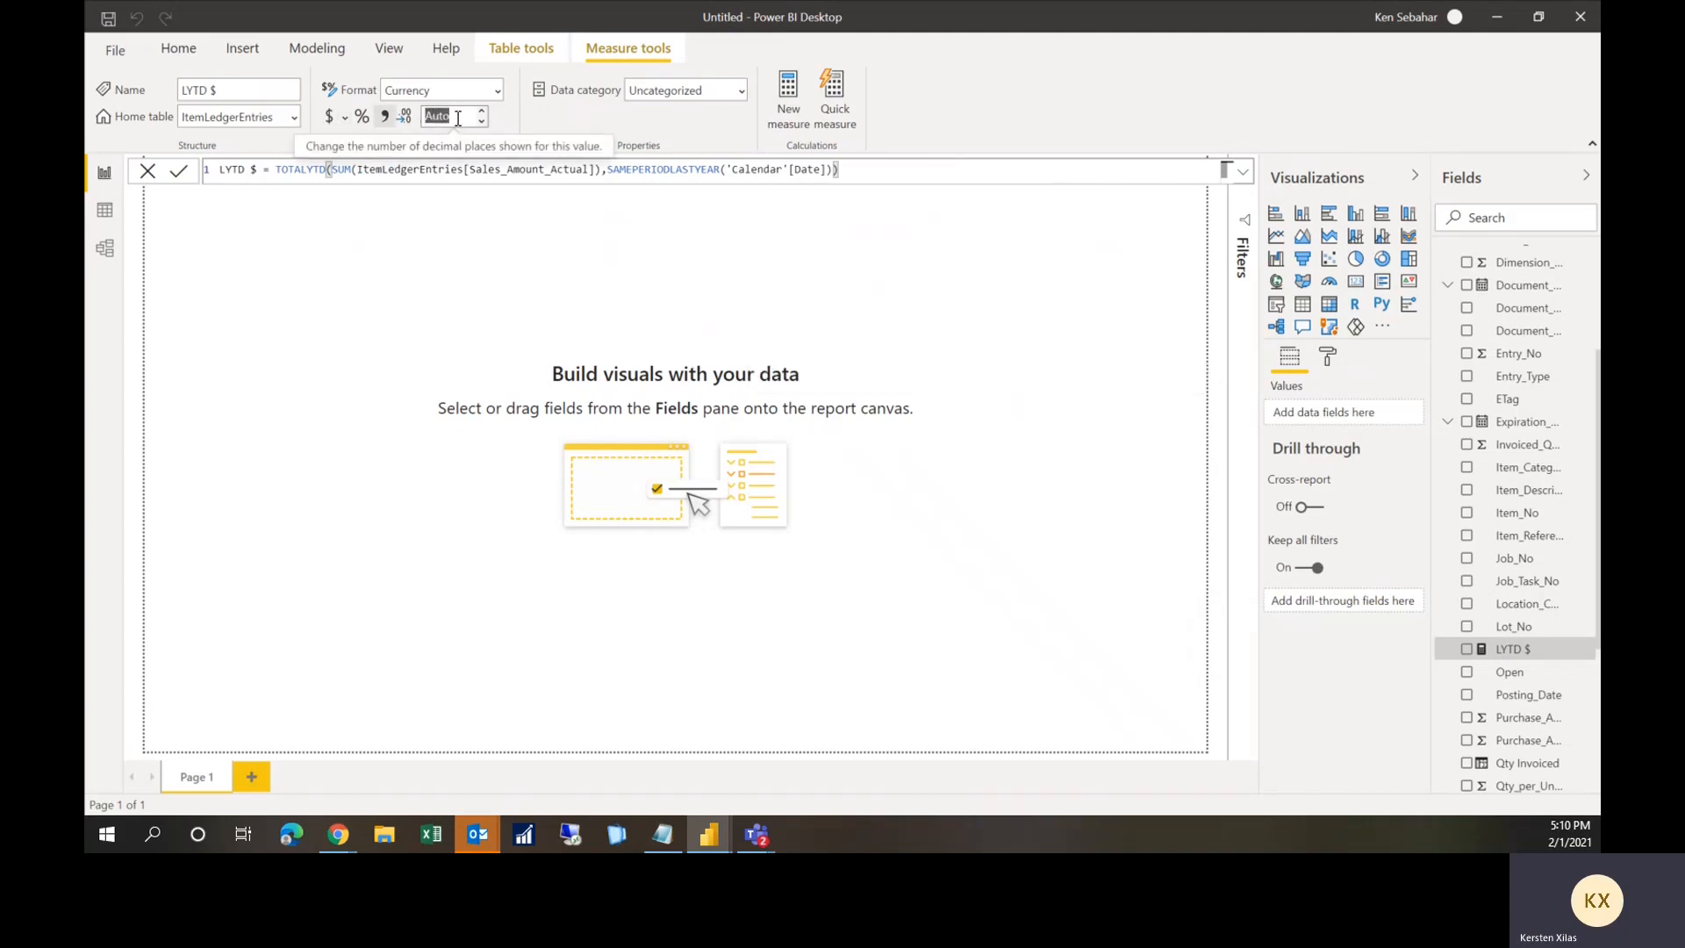
key("BackSpace")
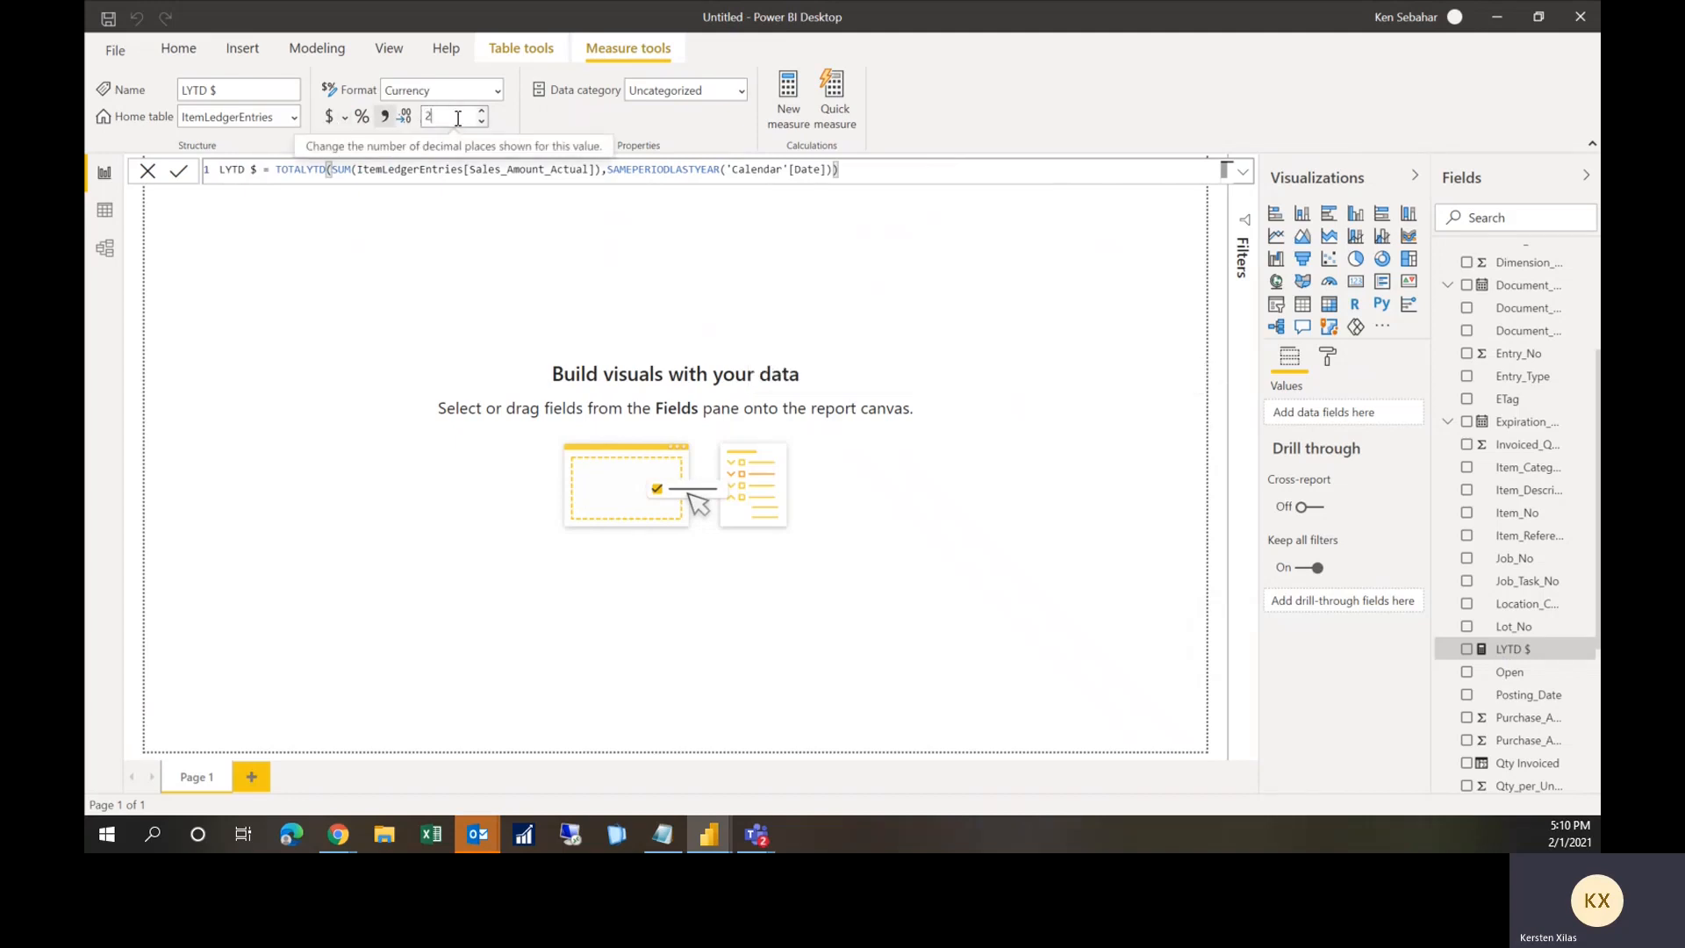
left_click(546, 122)
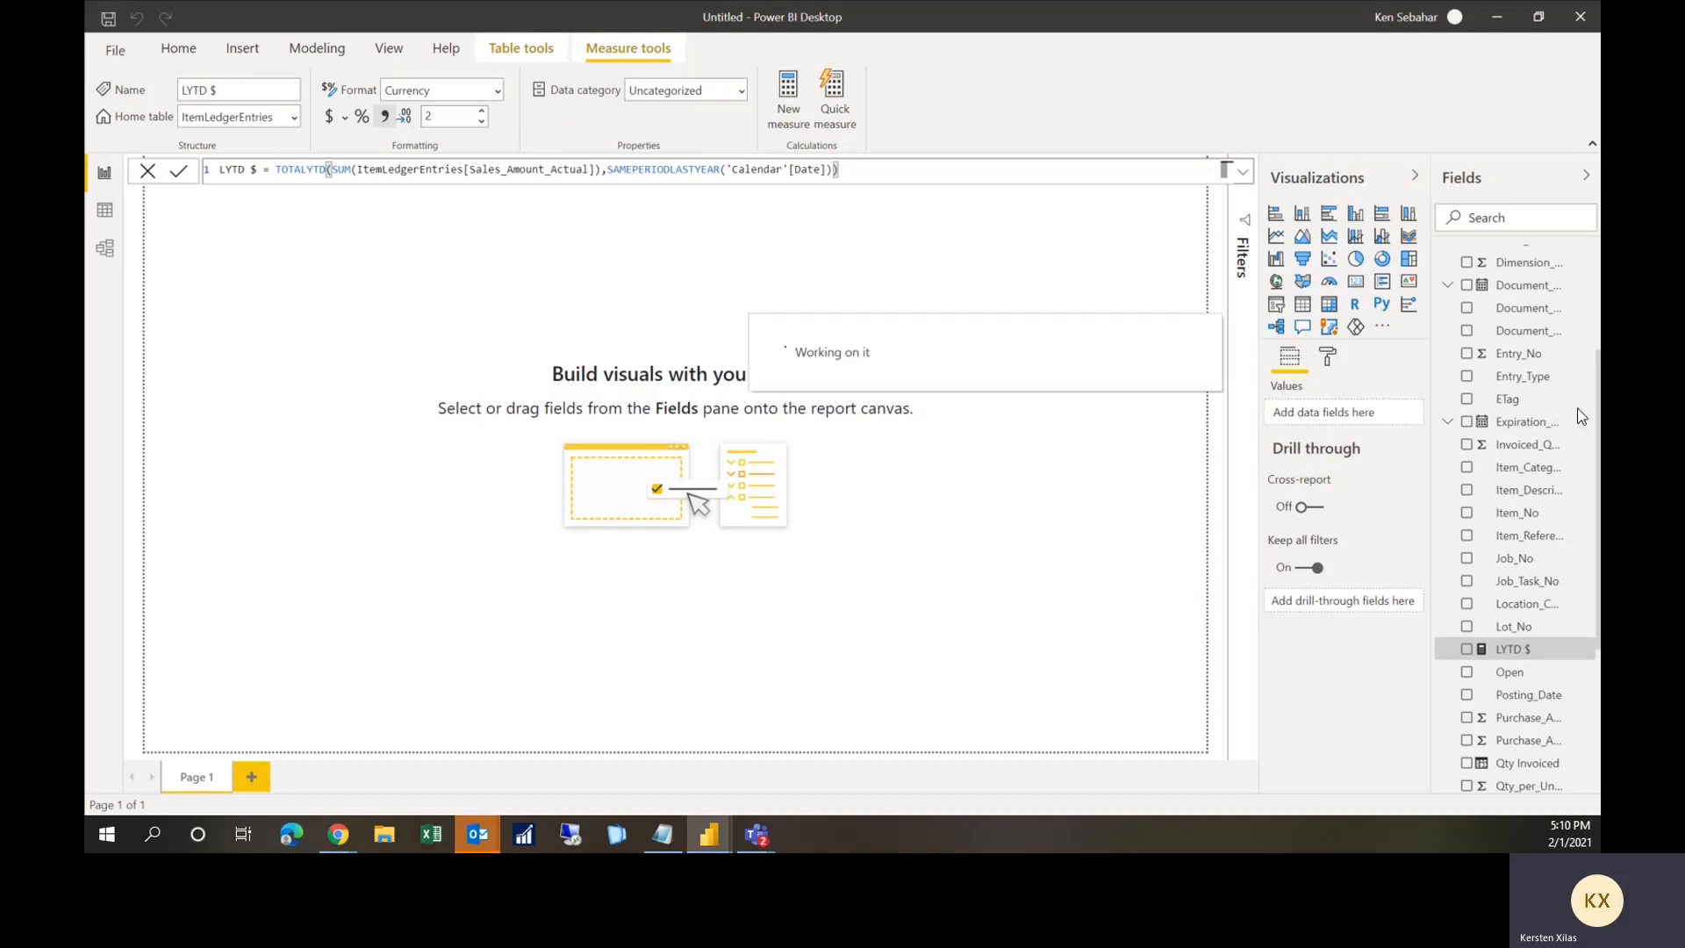
Step: Format the Today's Sales measure in ItemLedgerEntries as Currency with 2 decimal places
scroll(1522, 676, "down", 2)
scroll(1521, 676, "down", 3)
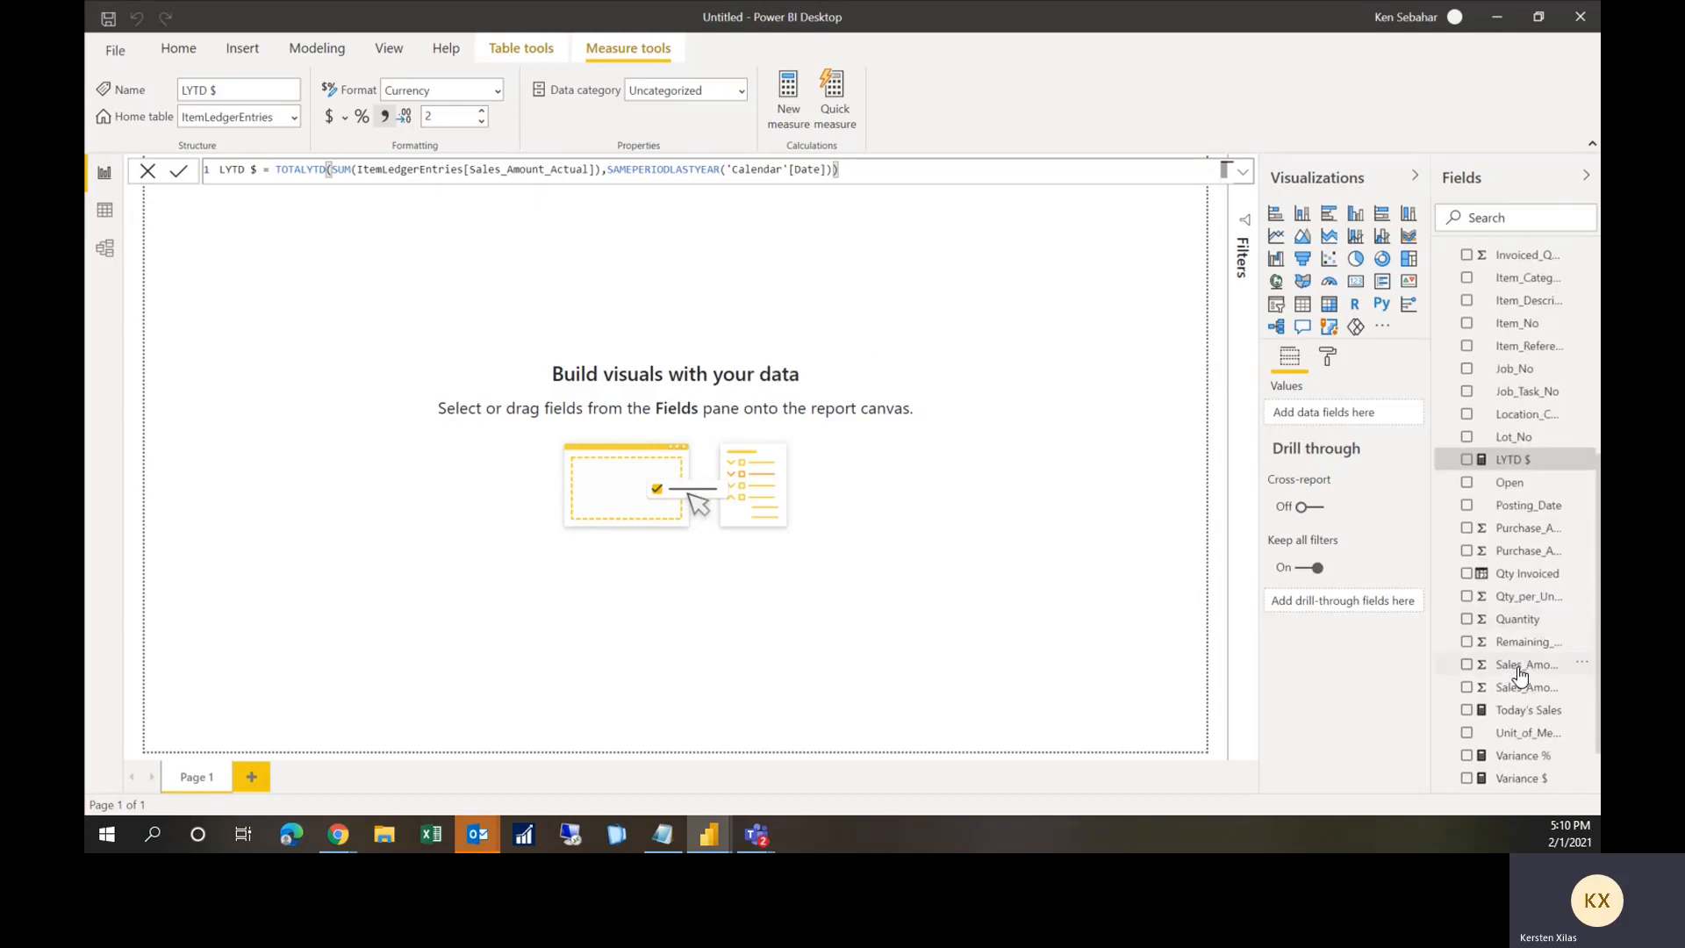
left_click(1521, 654)
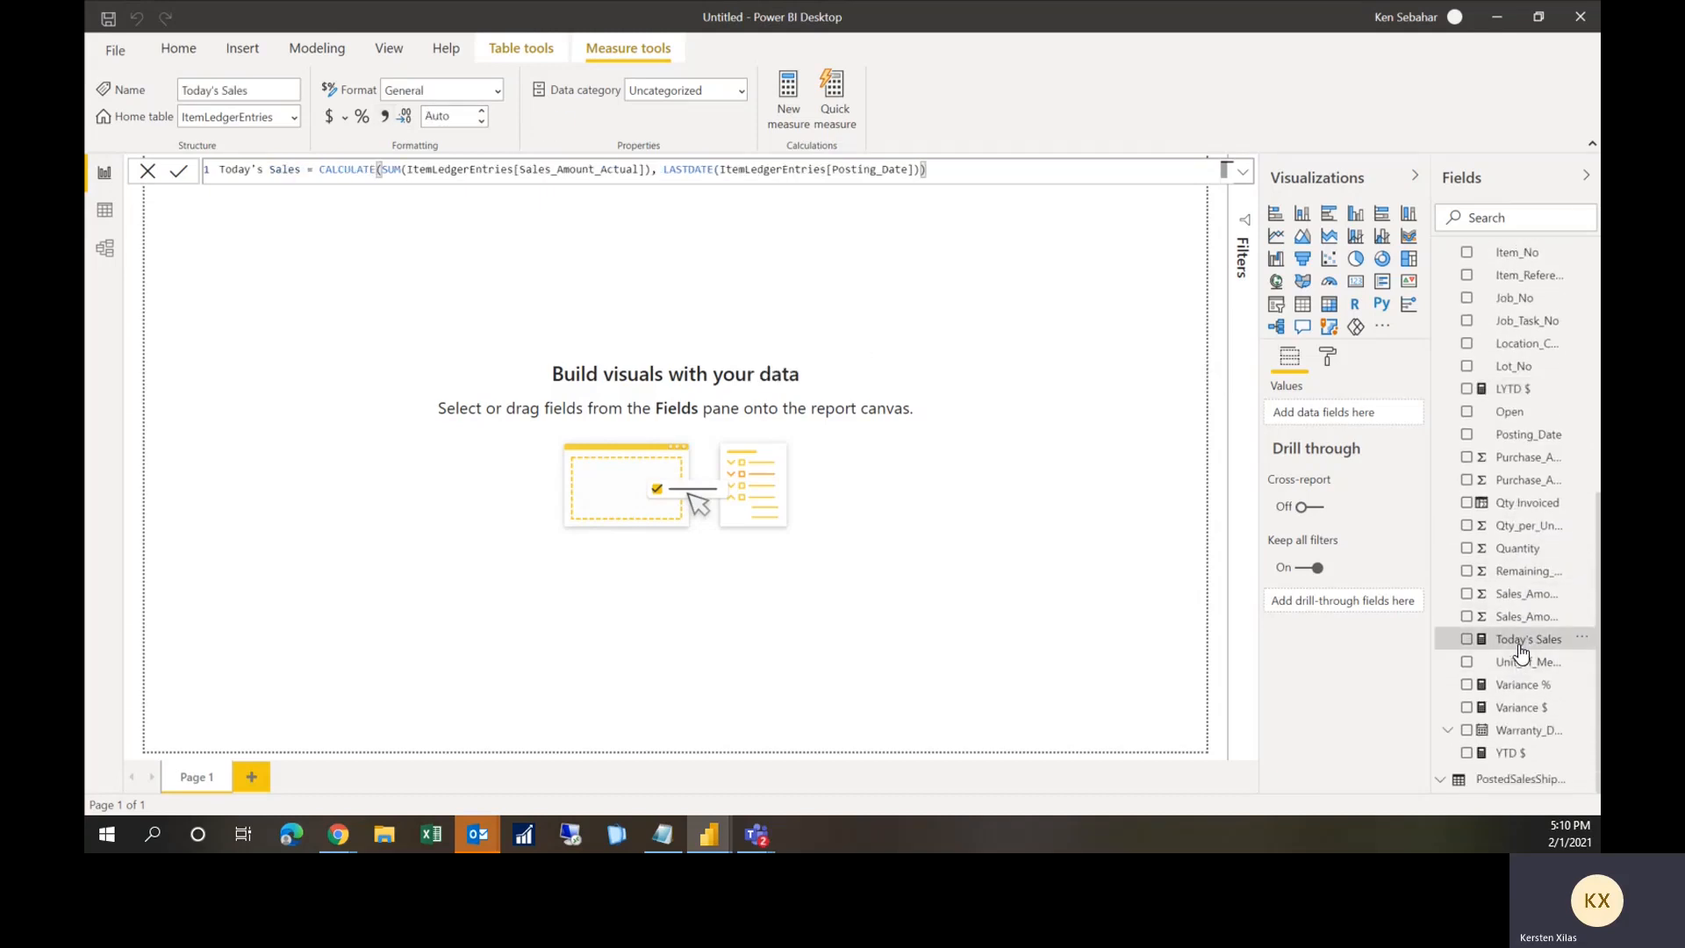
left_click(329, 115)
left_click(461, 117)
type("2")
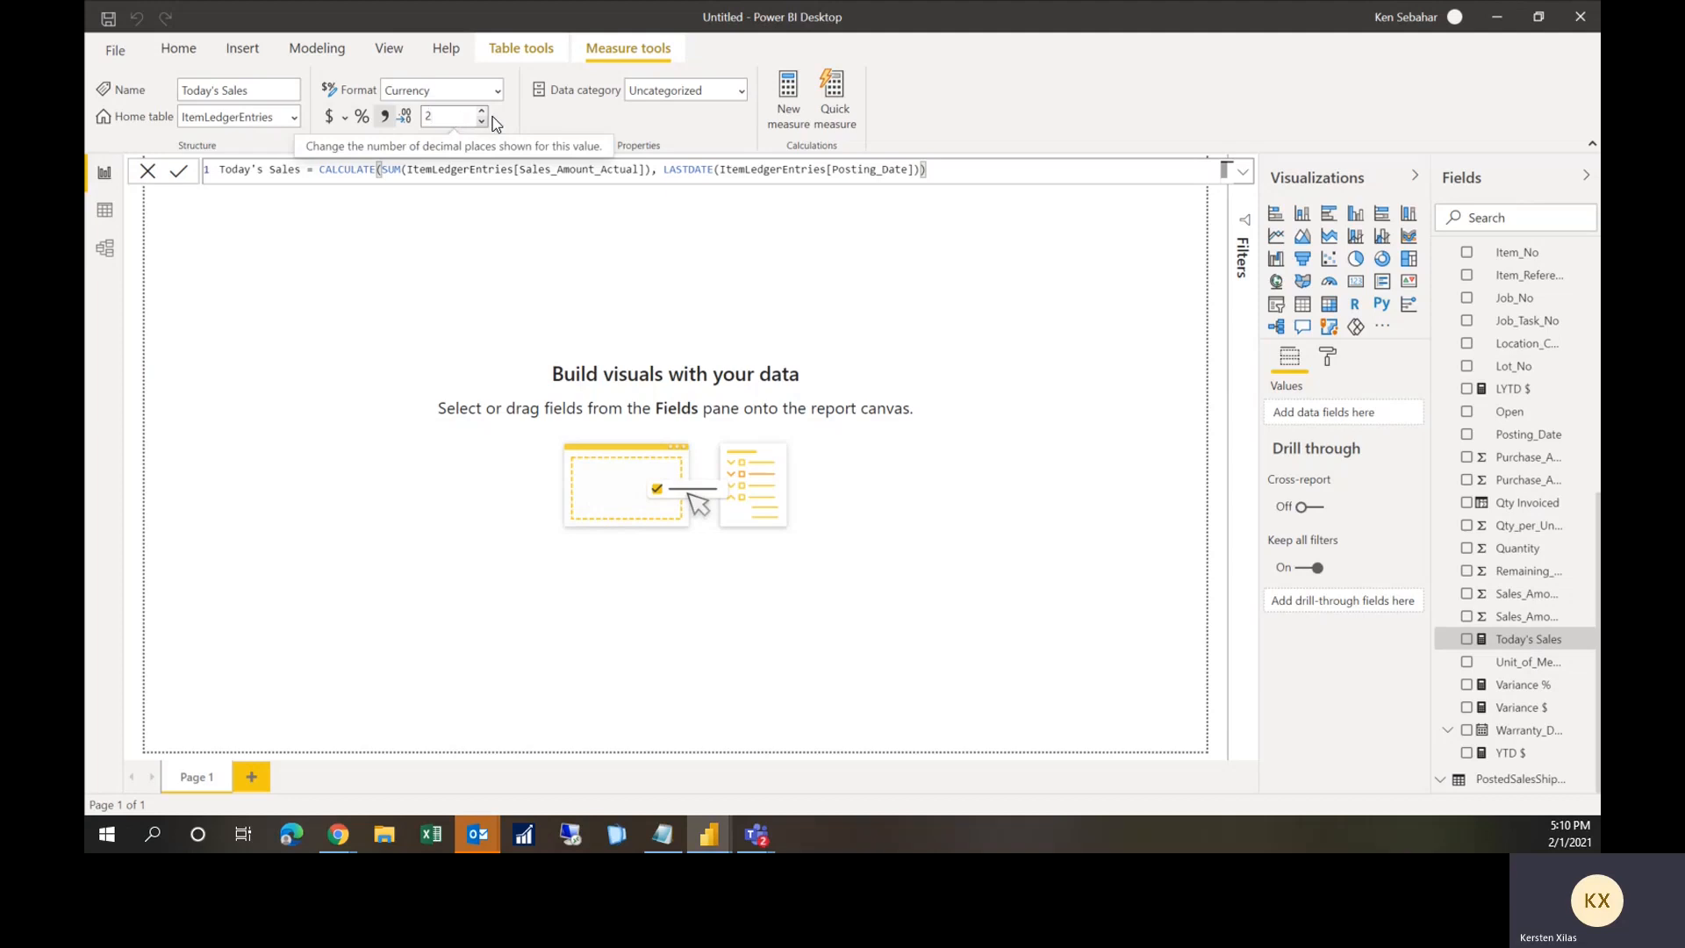
key("Return")
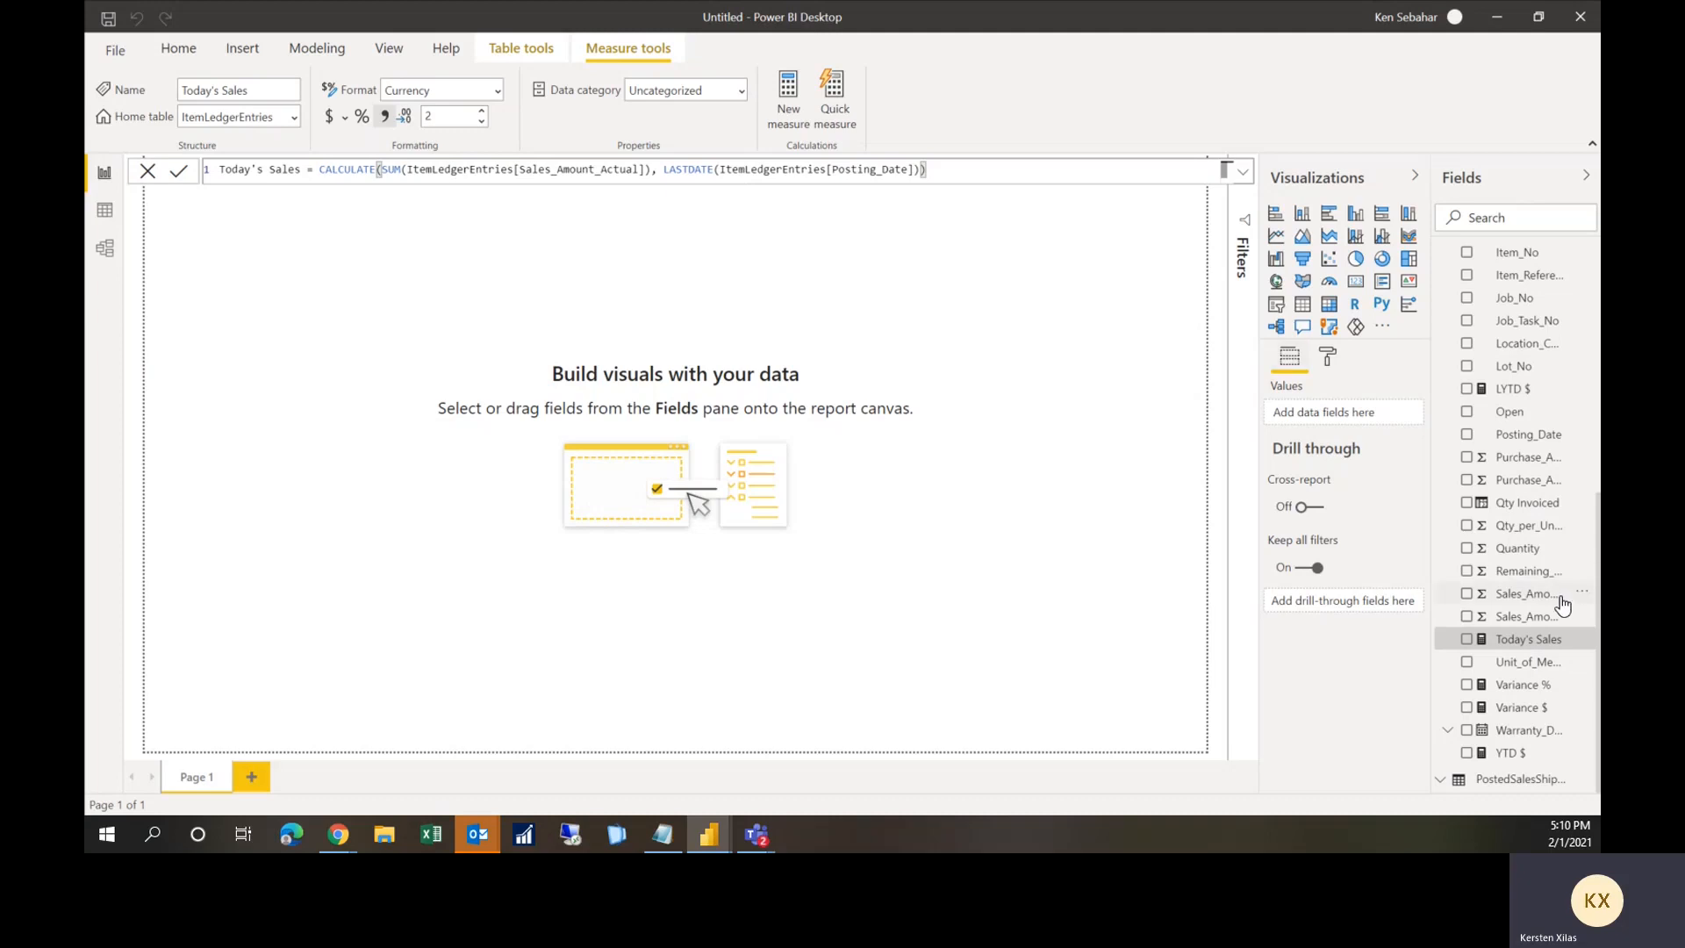
Step: Format the Variance % measure as Percentage and the Variance $ measure as Currency with 2 decimal places
left_click(1514, 691)
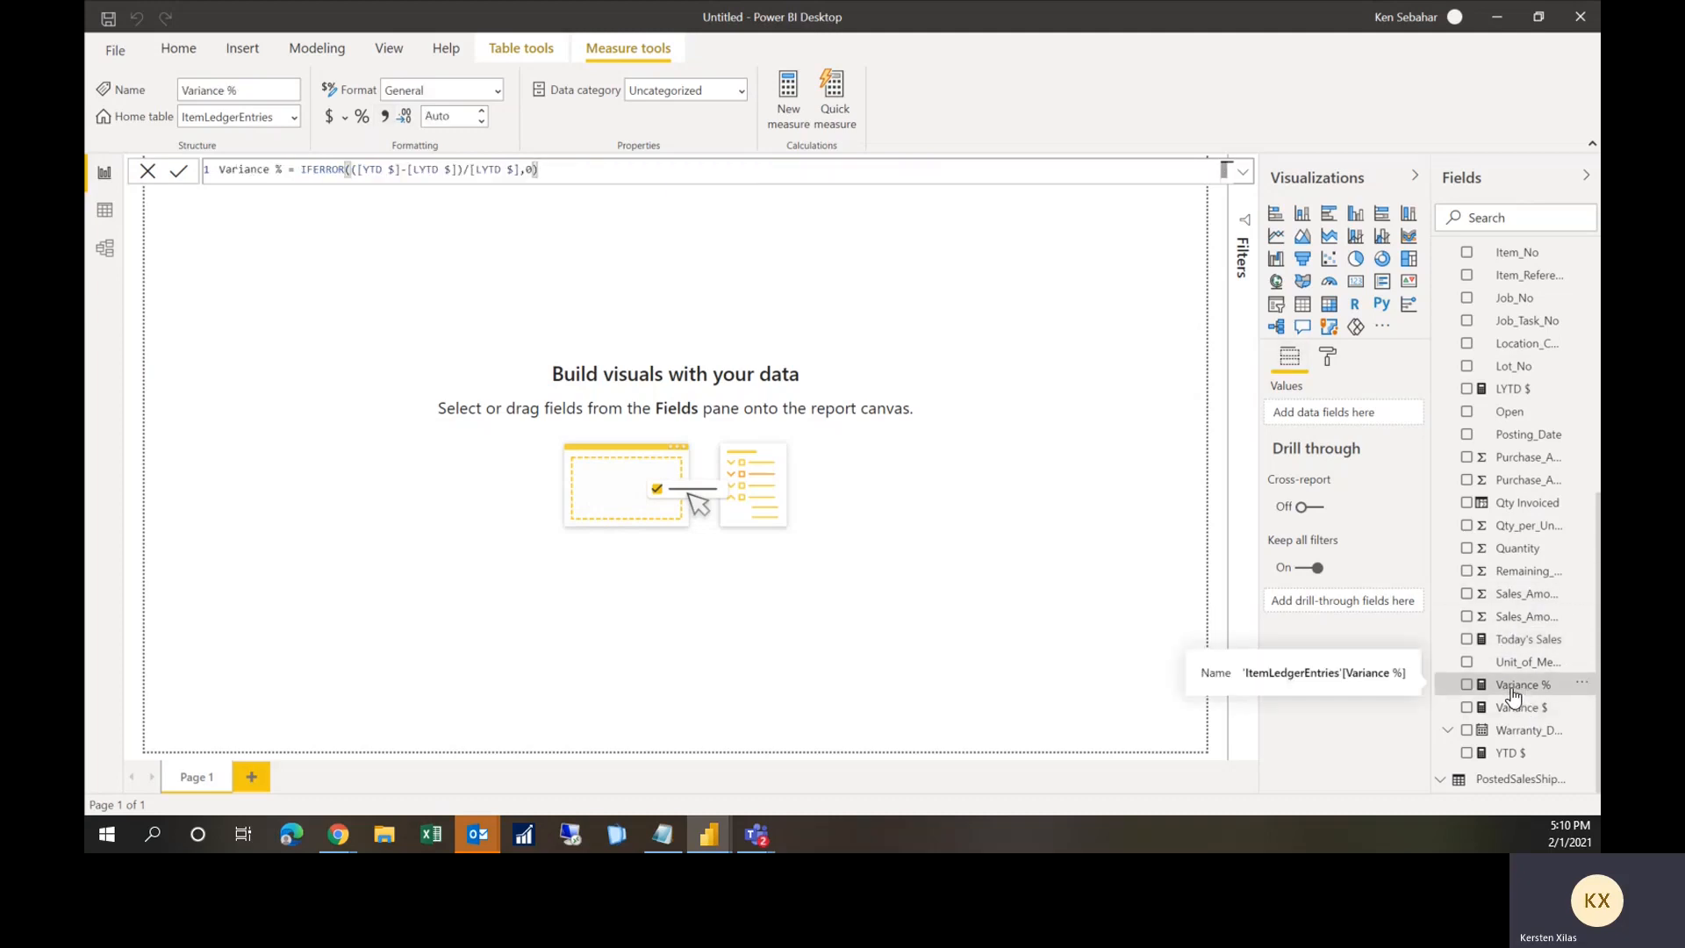
left_click(361, 116)
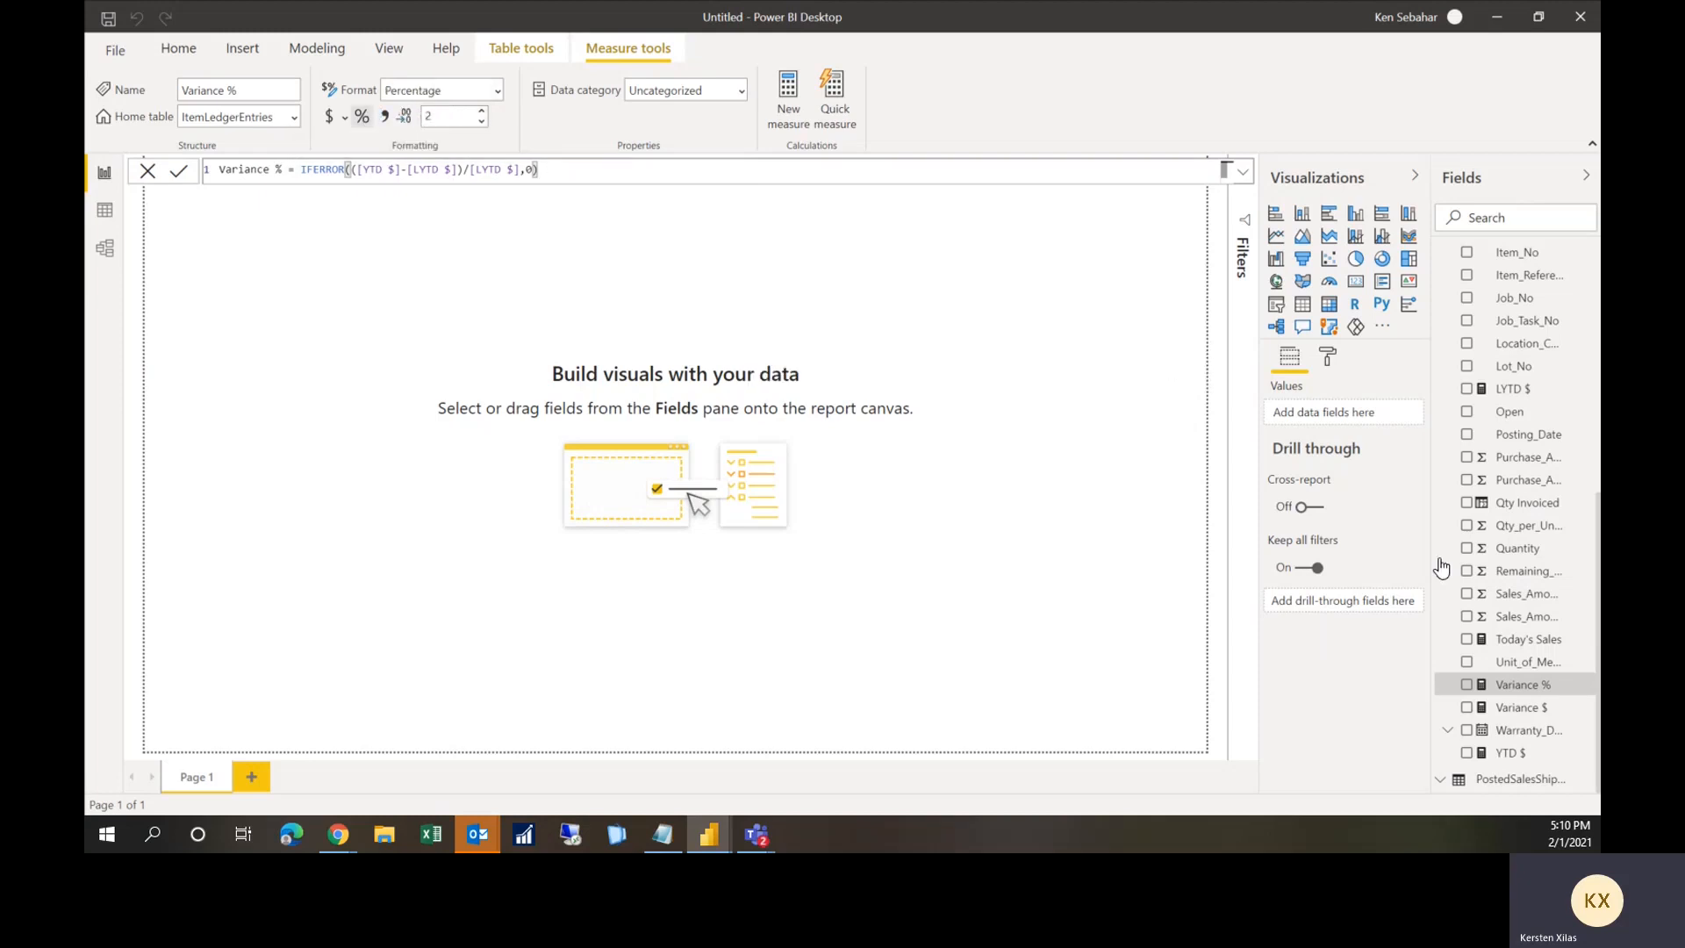
left_click(1532, 708)
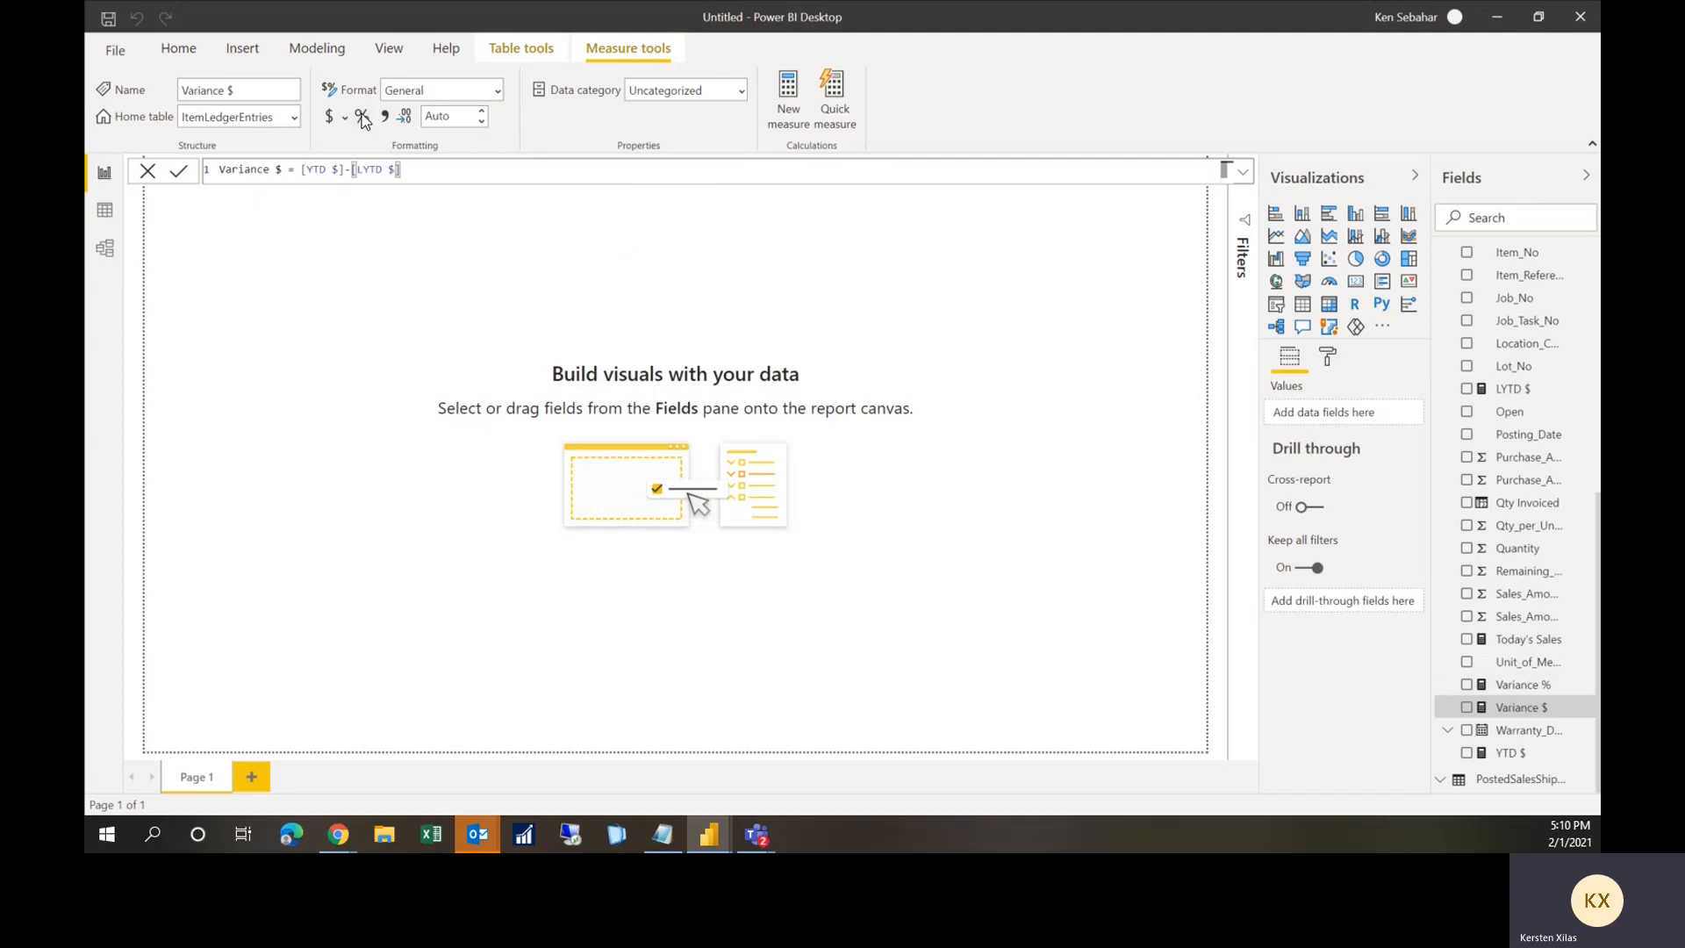
left_click(331, 116)
left_click(517, 120)
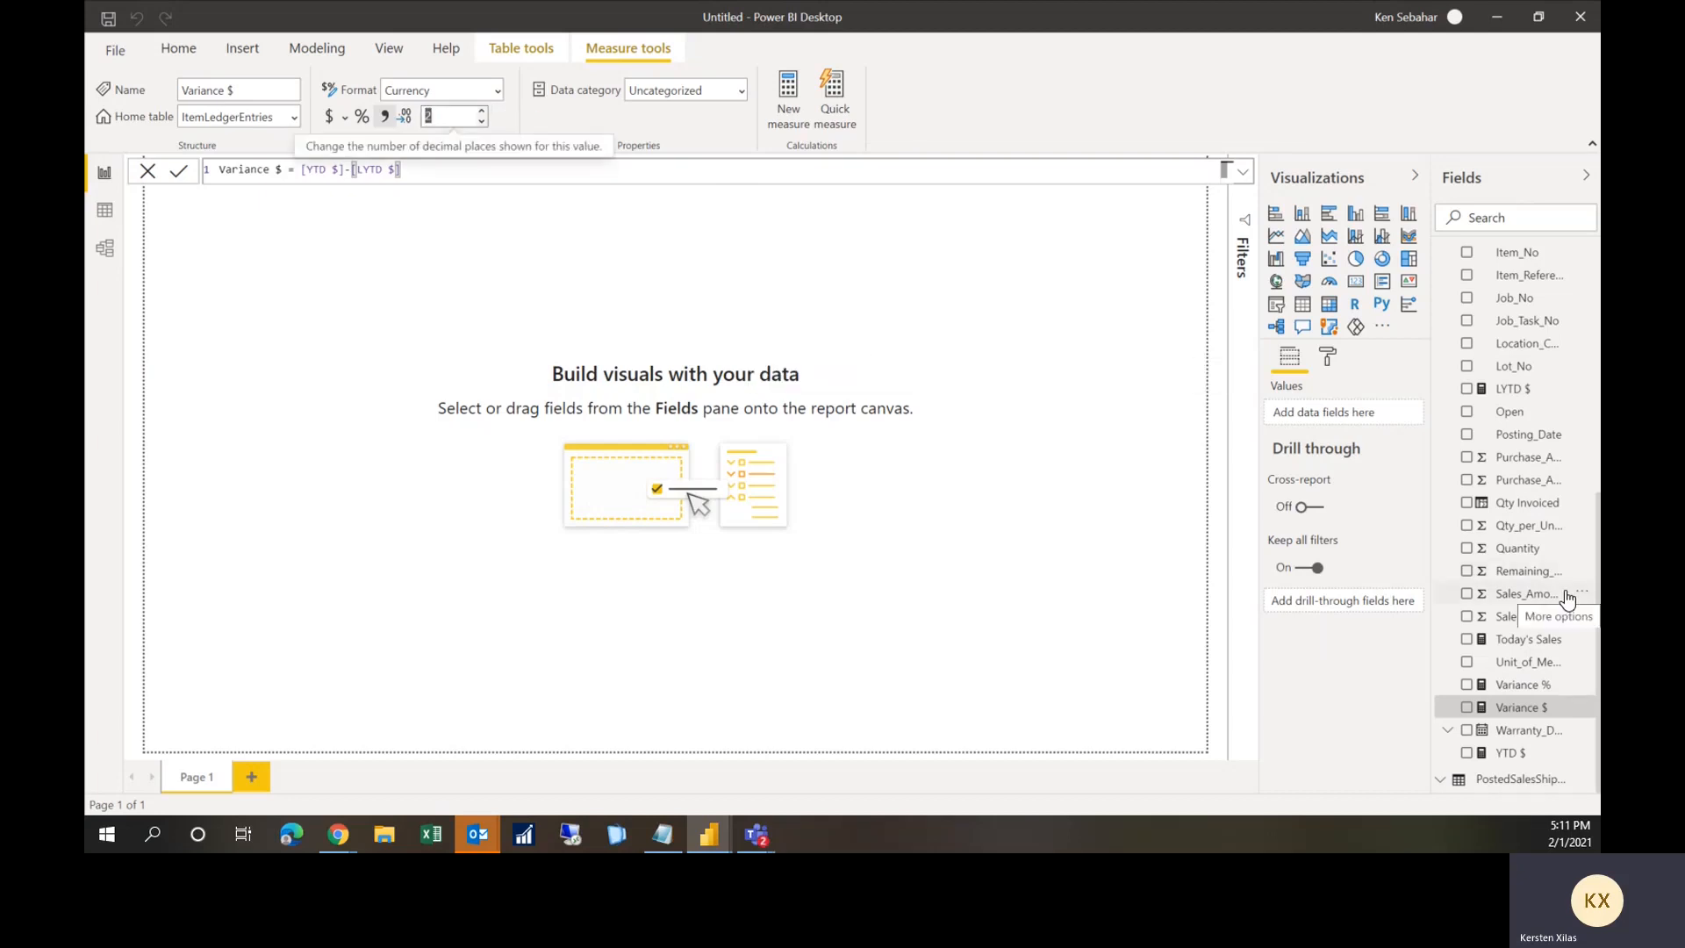
Step: Set the date format of the Posting_Date column in ItemLedgerEntries to 03/14/01 (mm/dd/yy)
scroll(1527, 649, "up", 4)
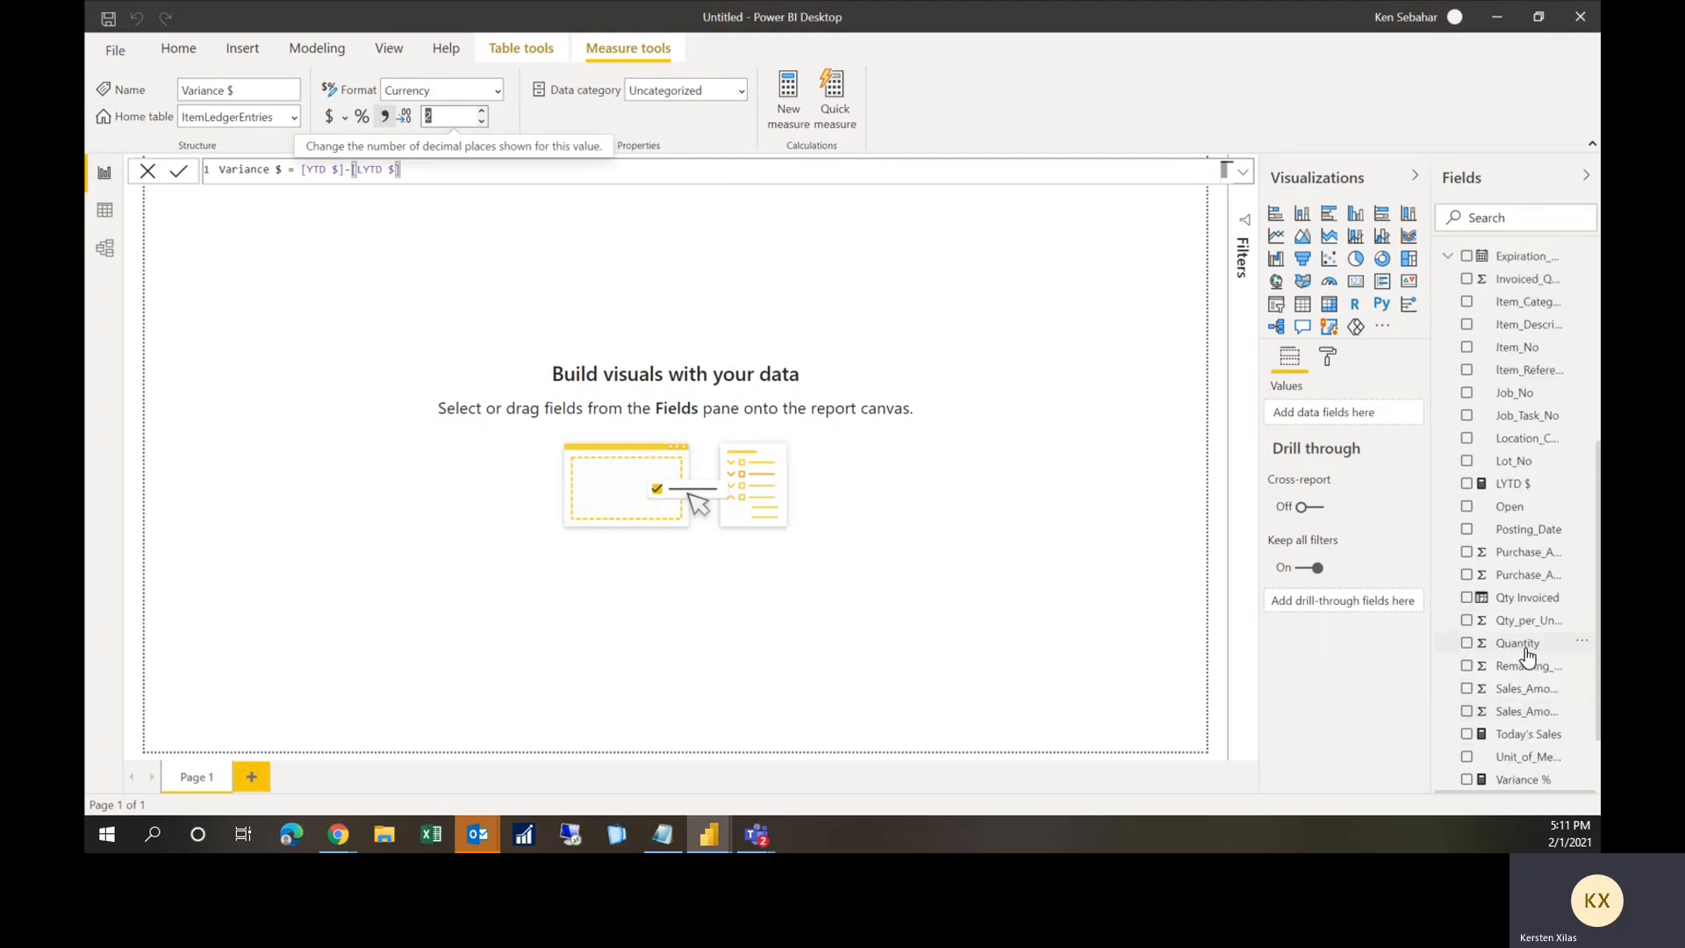
scroll(1527, 657, "up", 2)
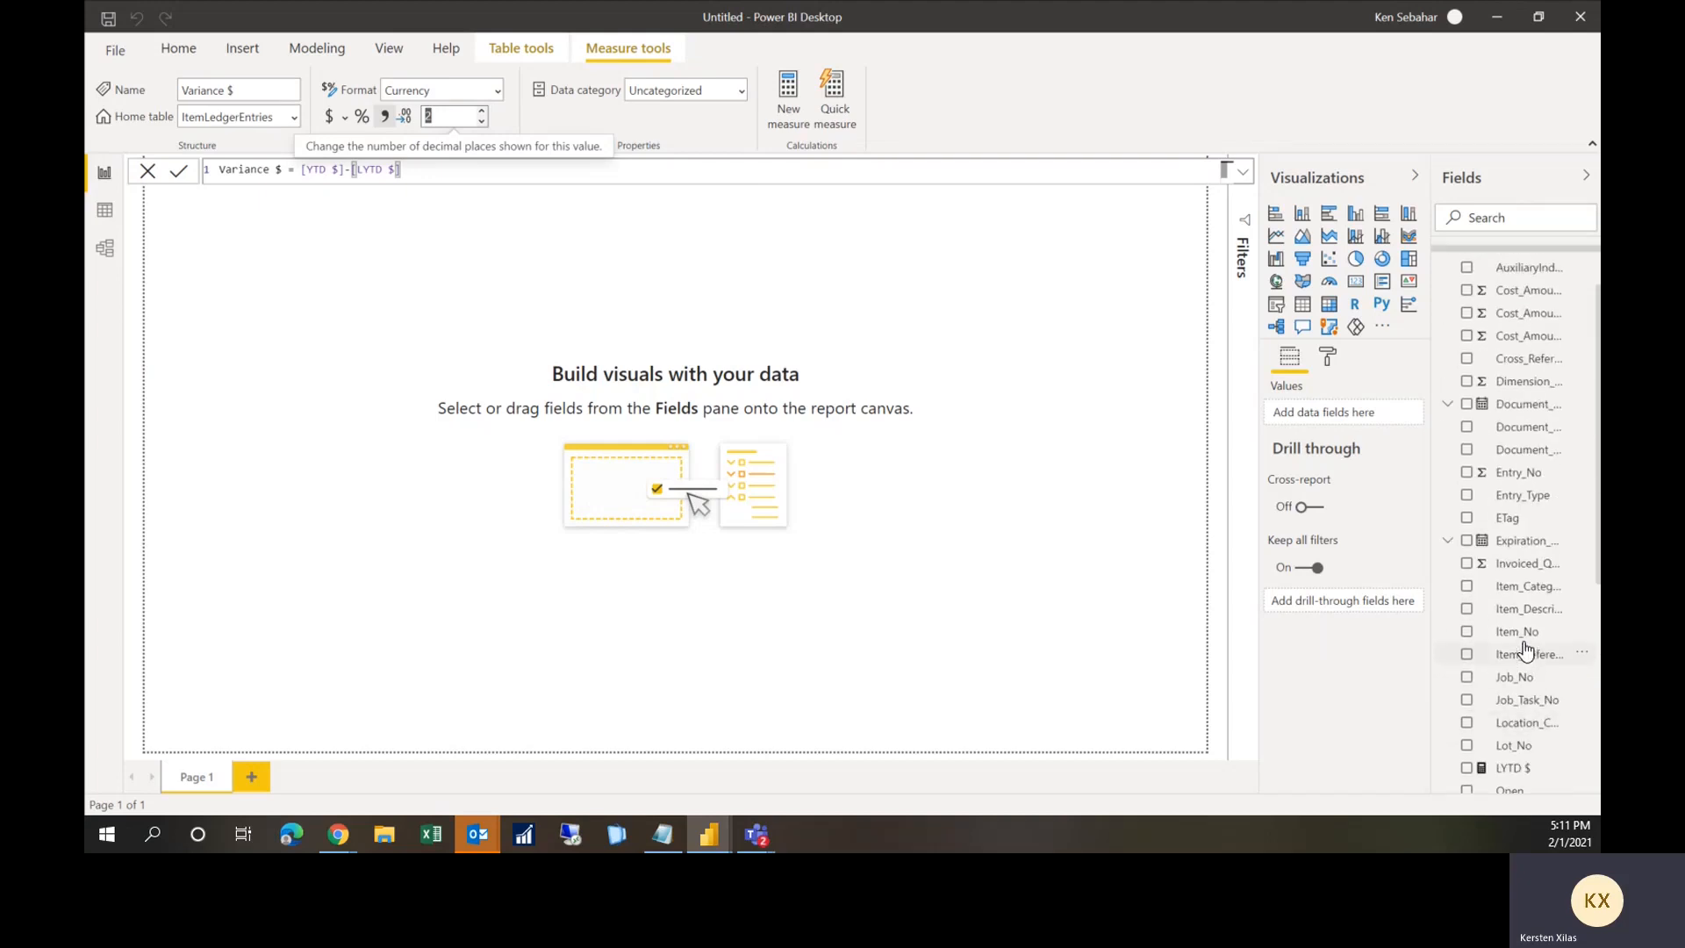
scroll(1525, 637, "up", 1)
scroll(1523, 620, "down", 4)
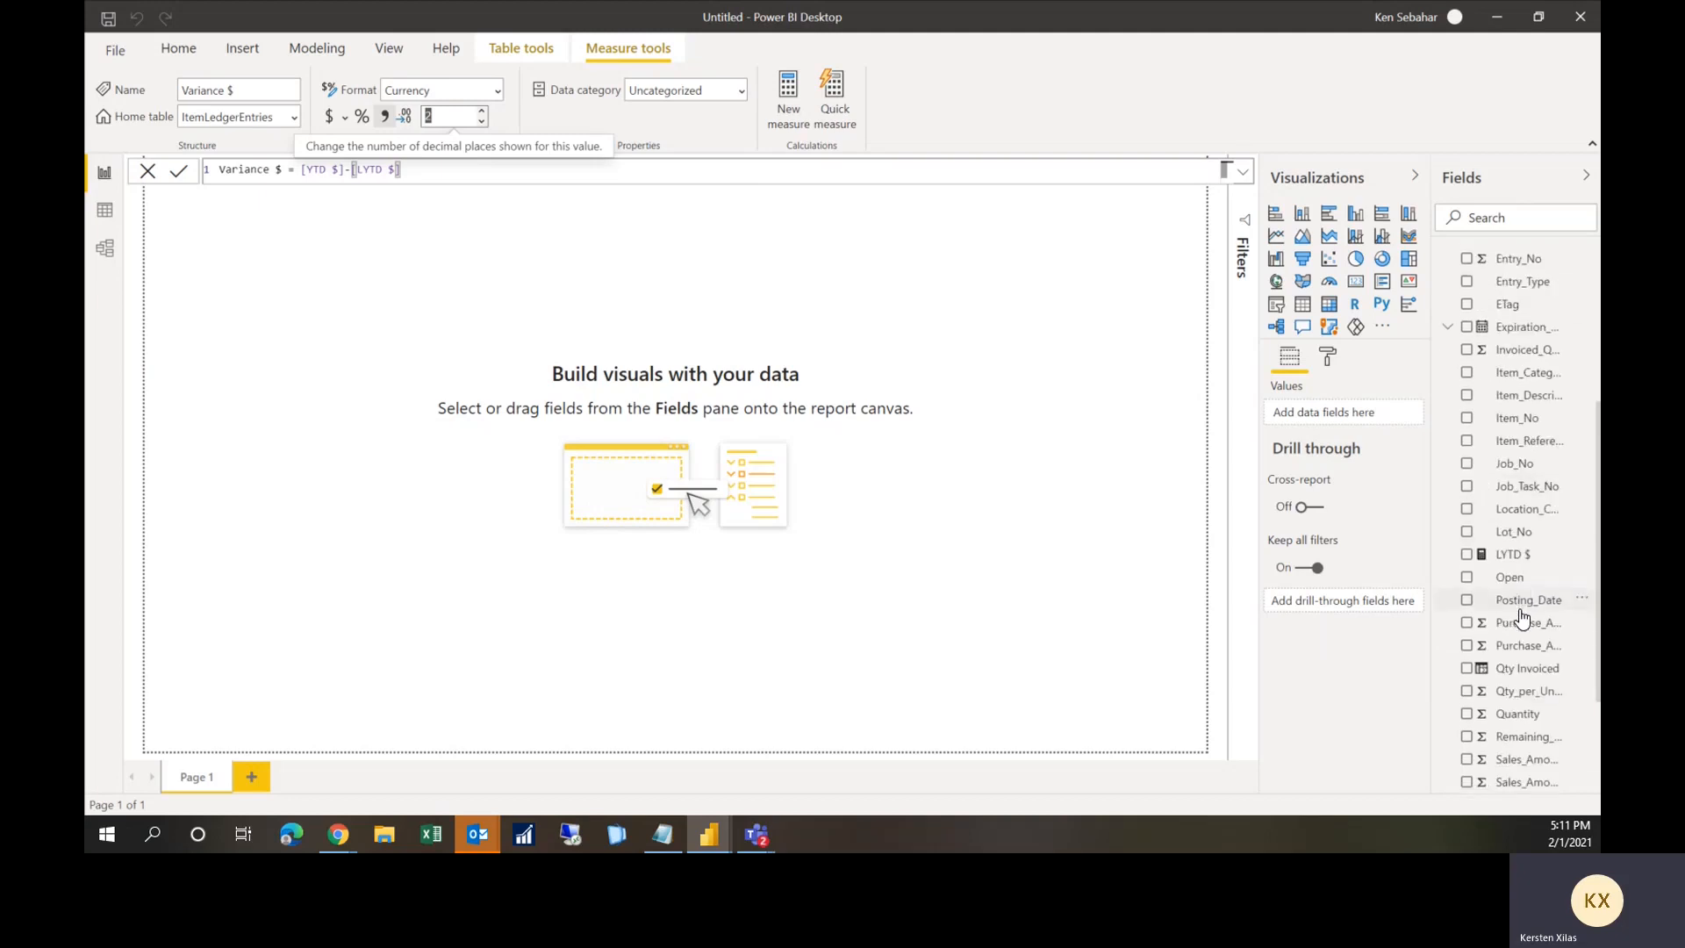
left_click(1523, 609)
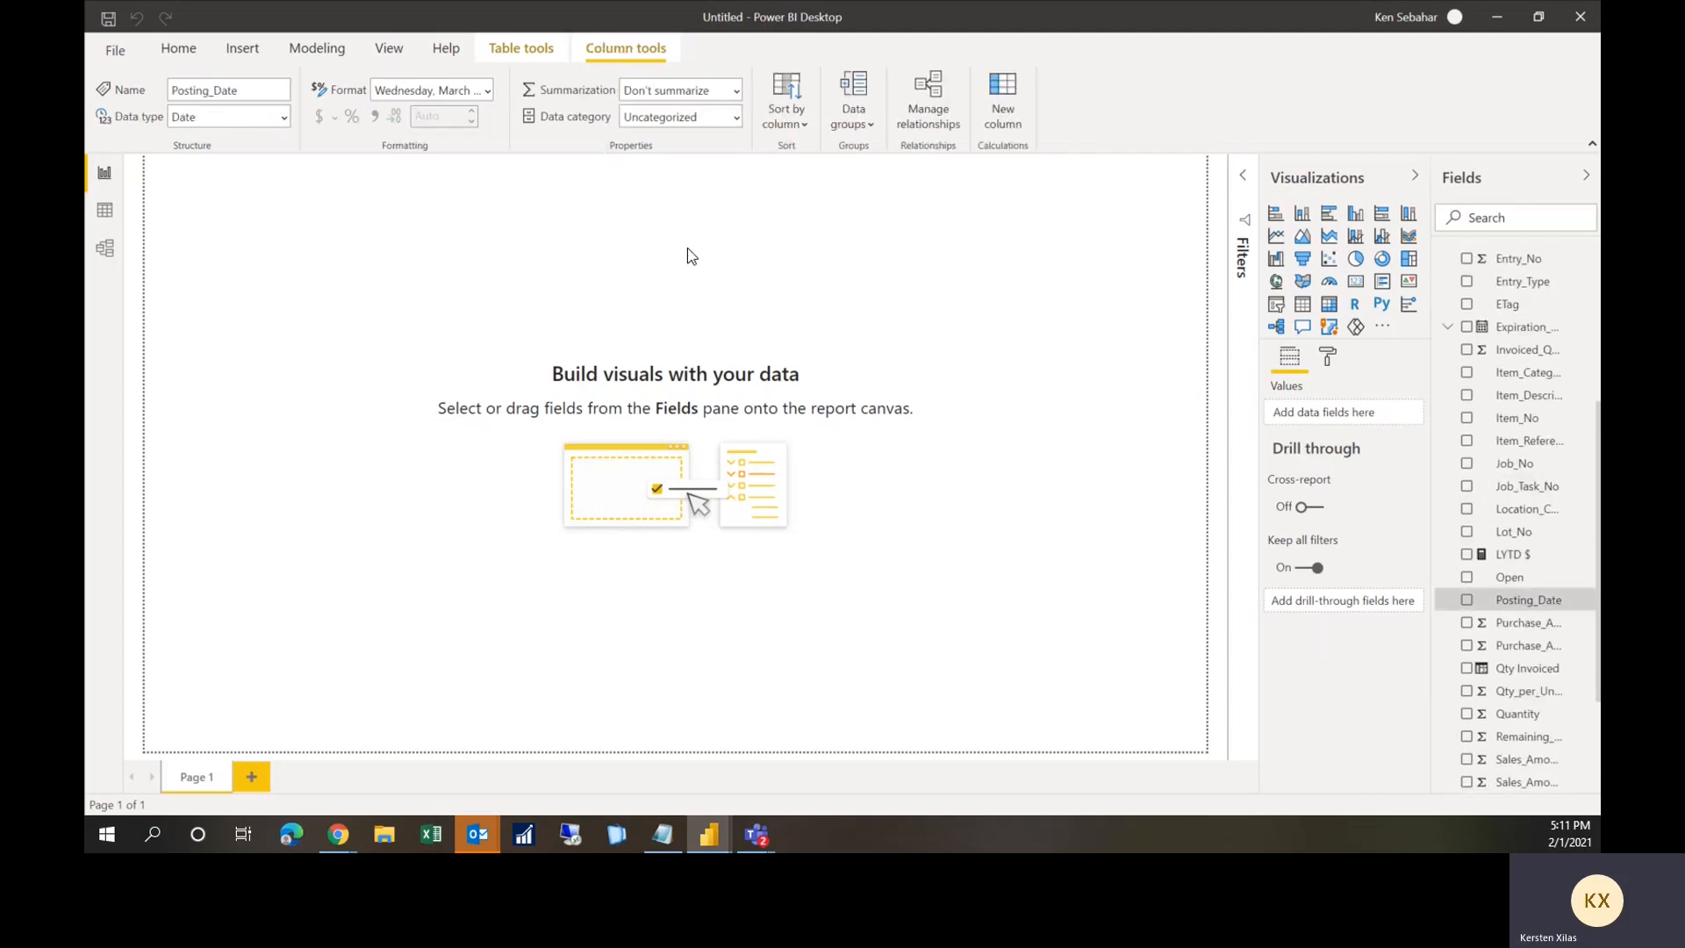
left_click(488, 91)
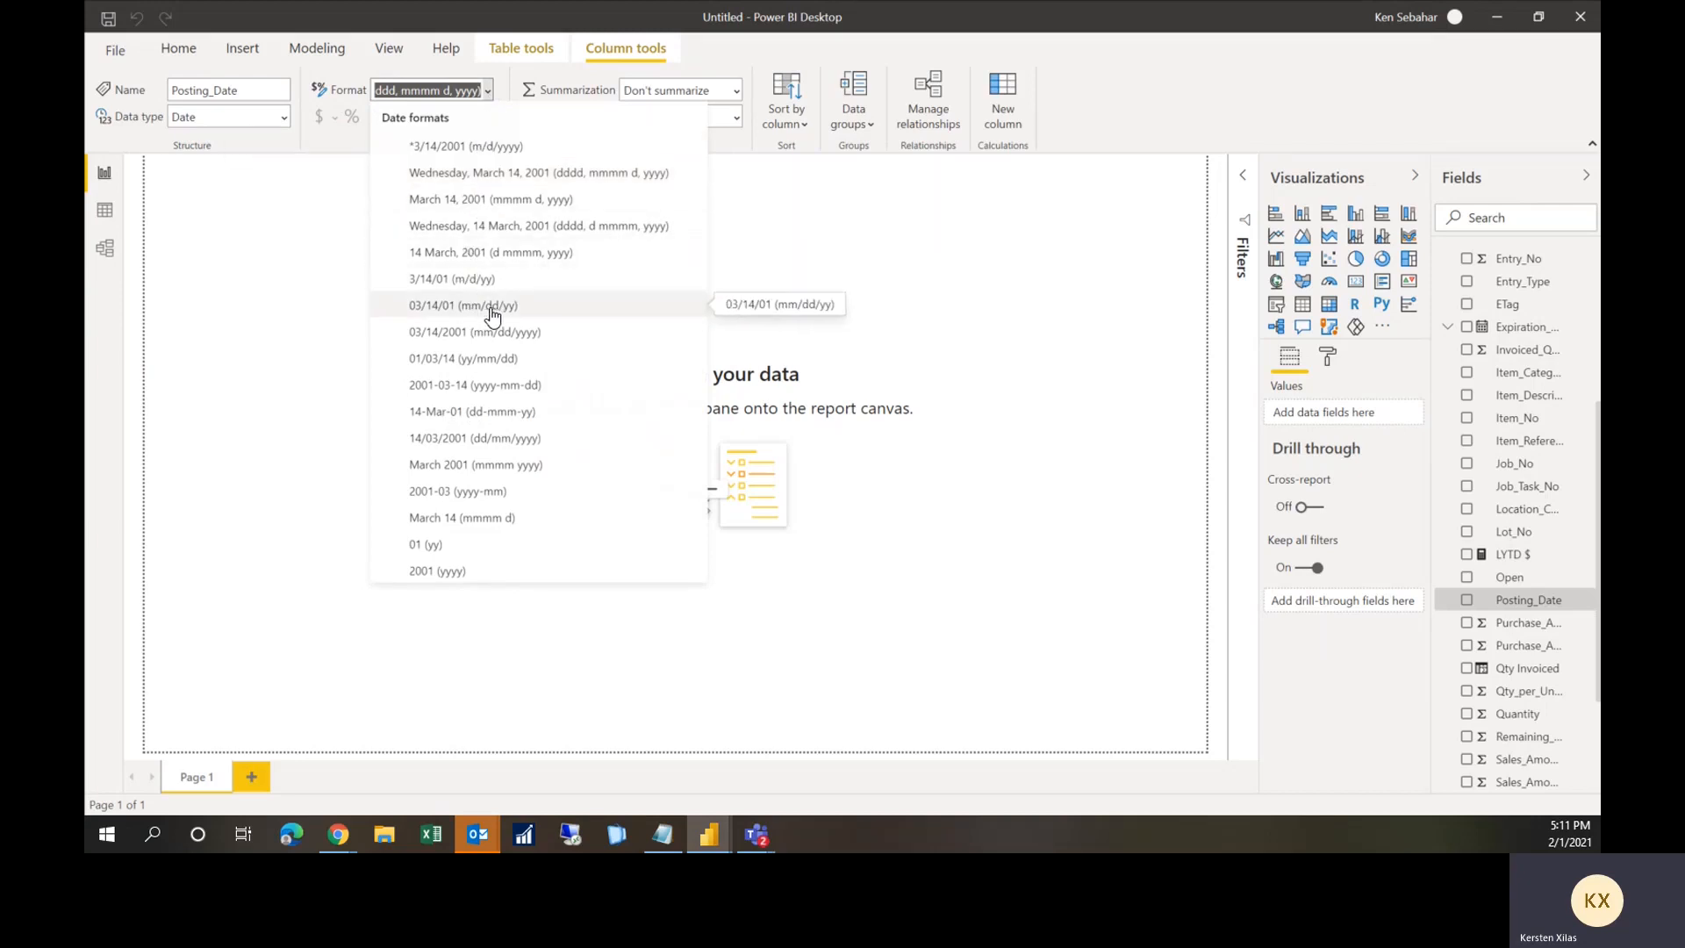
left_click(530, 311)
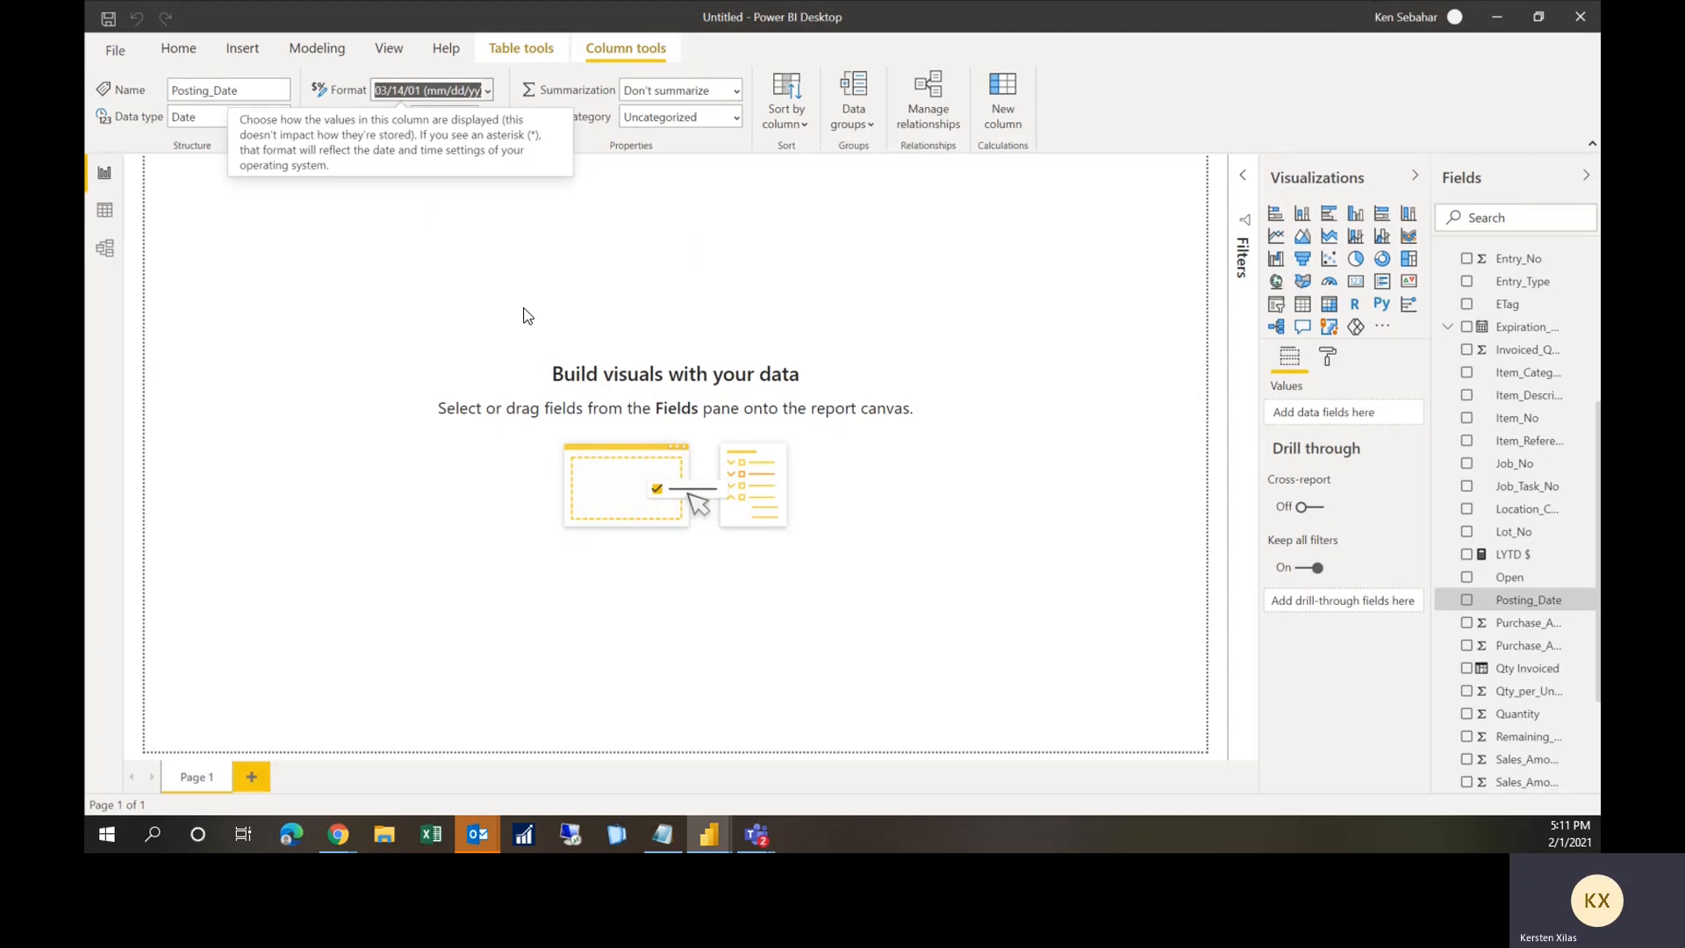
left_click(465, 331)
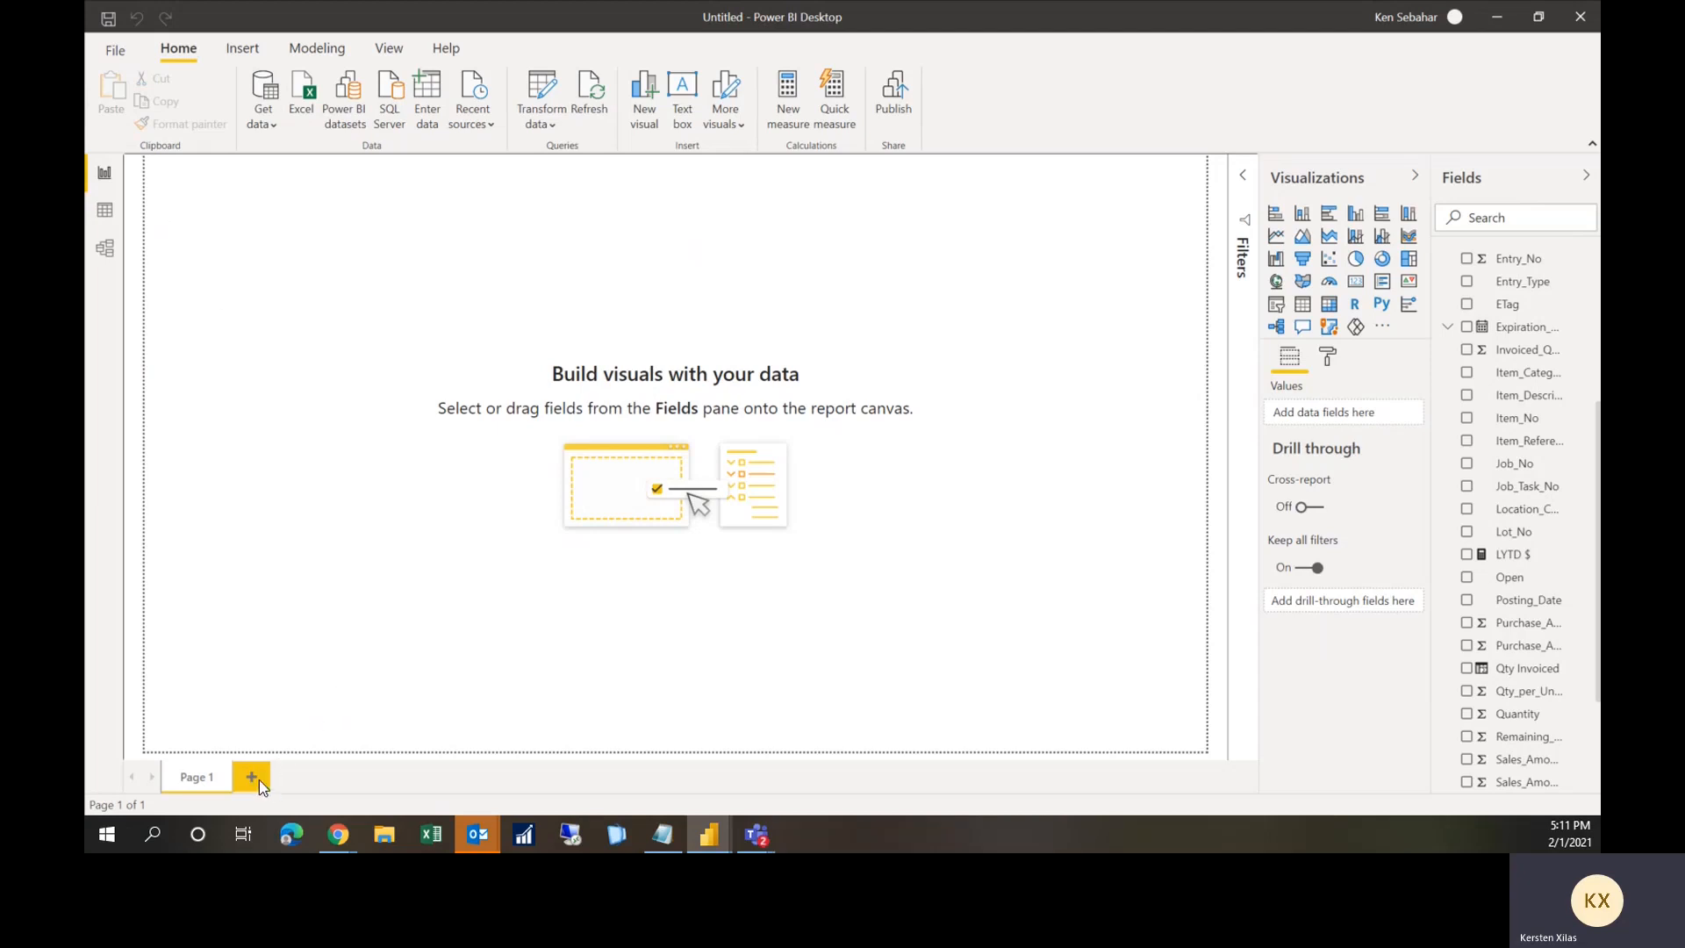
Step: Rename the first report page as Report and add a second page named Details
double_click(188, 781)
type("R")
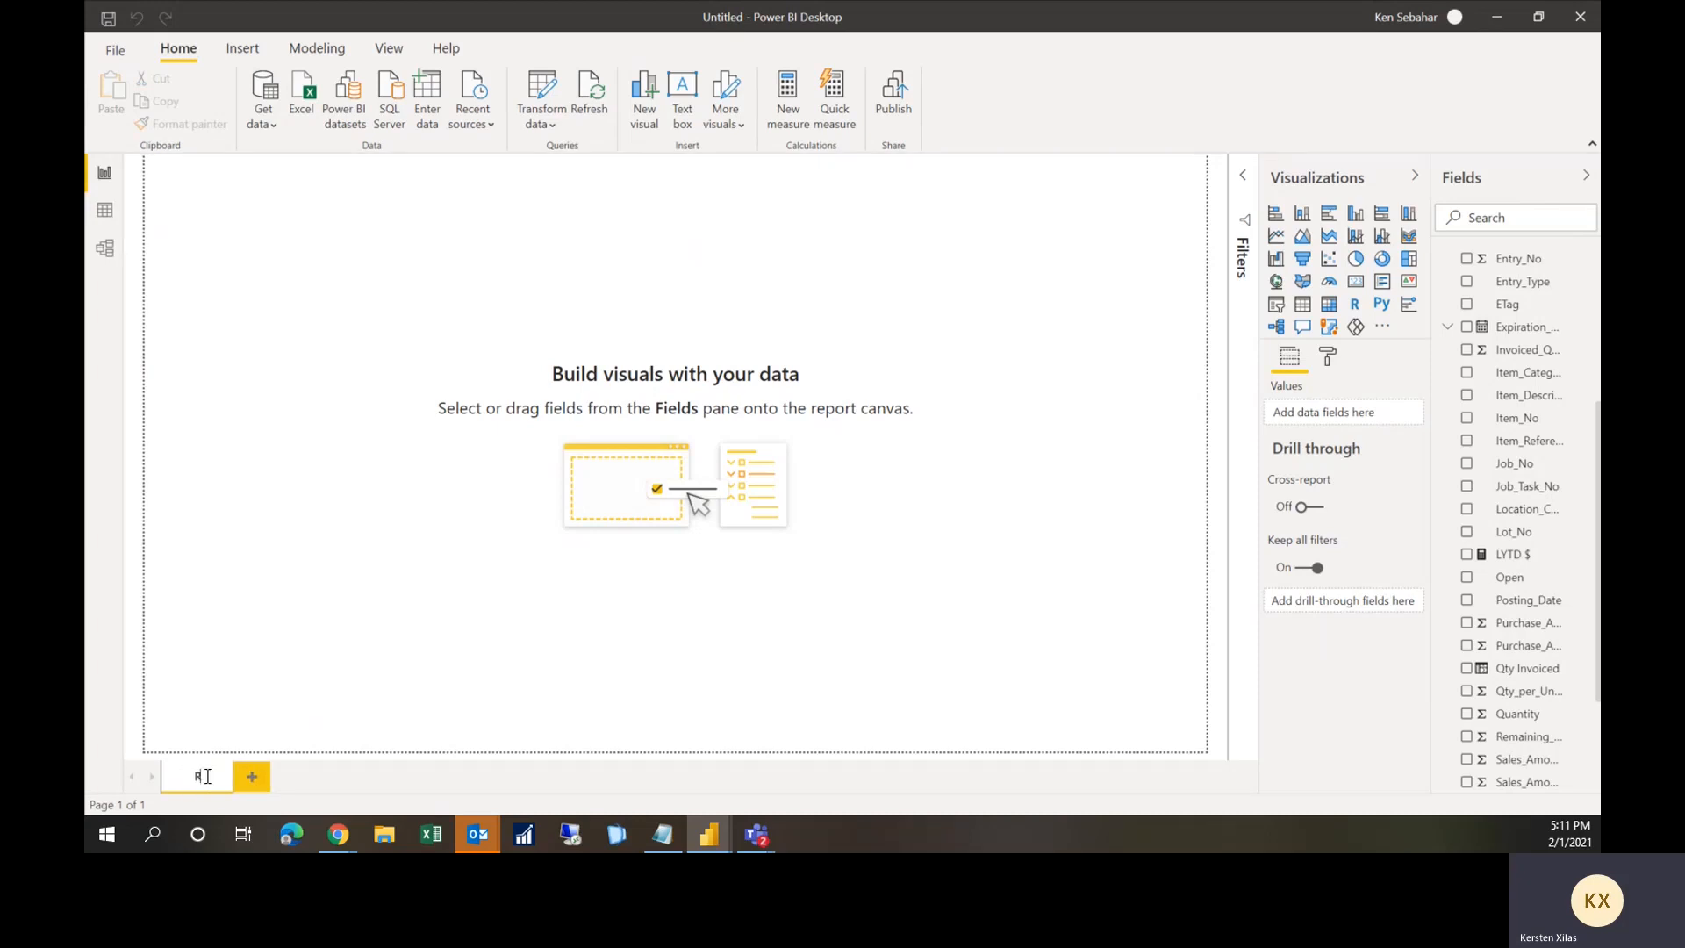
type("eport")
left_click(248, 777)
double_click(265, 784)
type("Details")
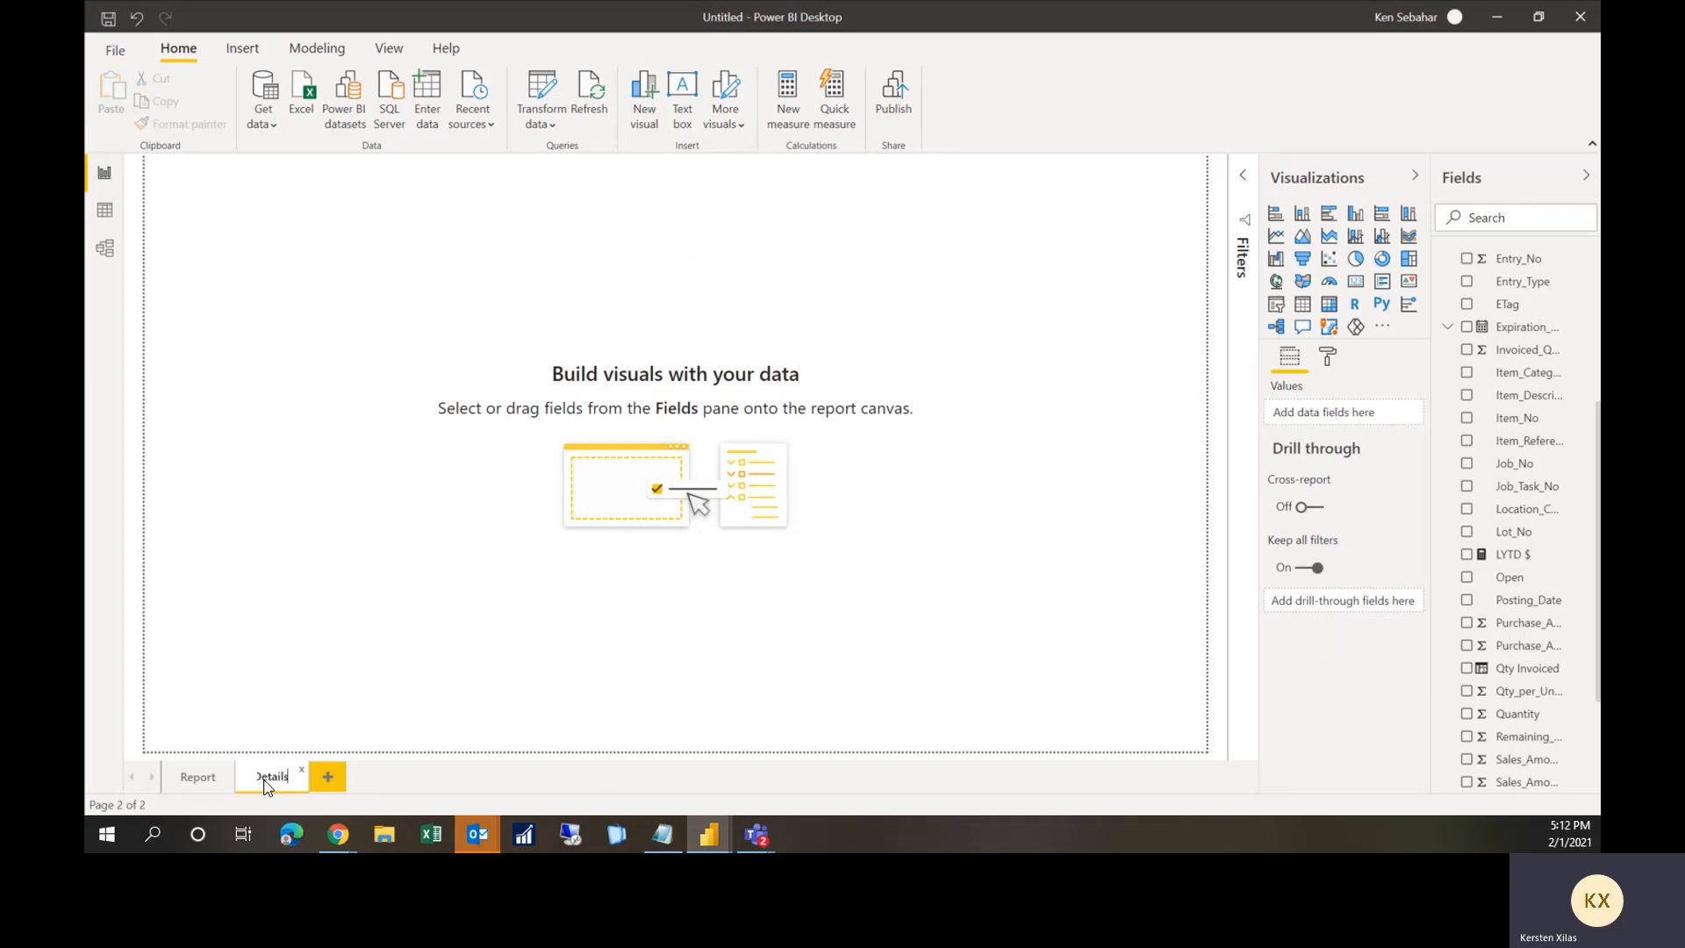
key("Return")
Step: Insert a table visual on the Report page, move it slightly down and enlarge it to over half the page width
left_click(208, 784)
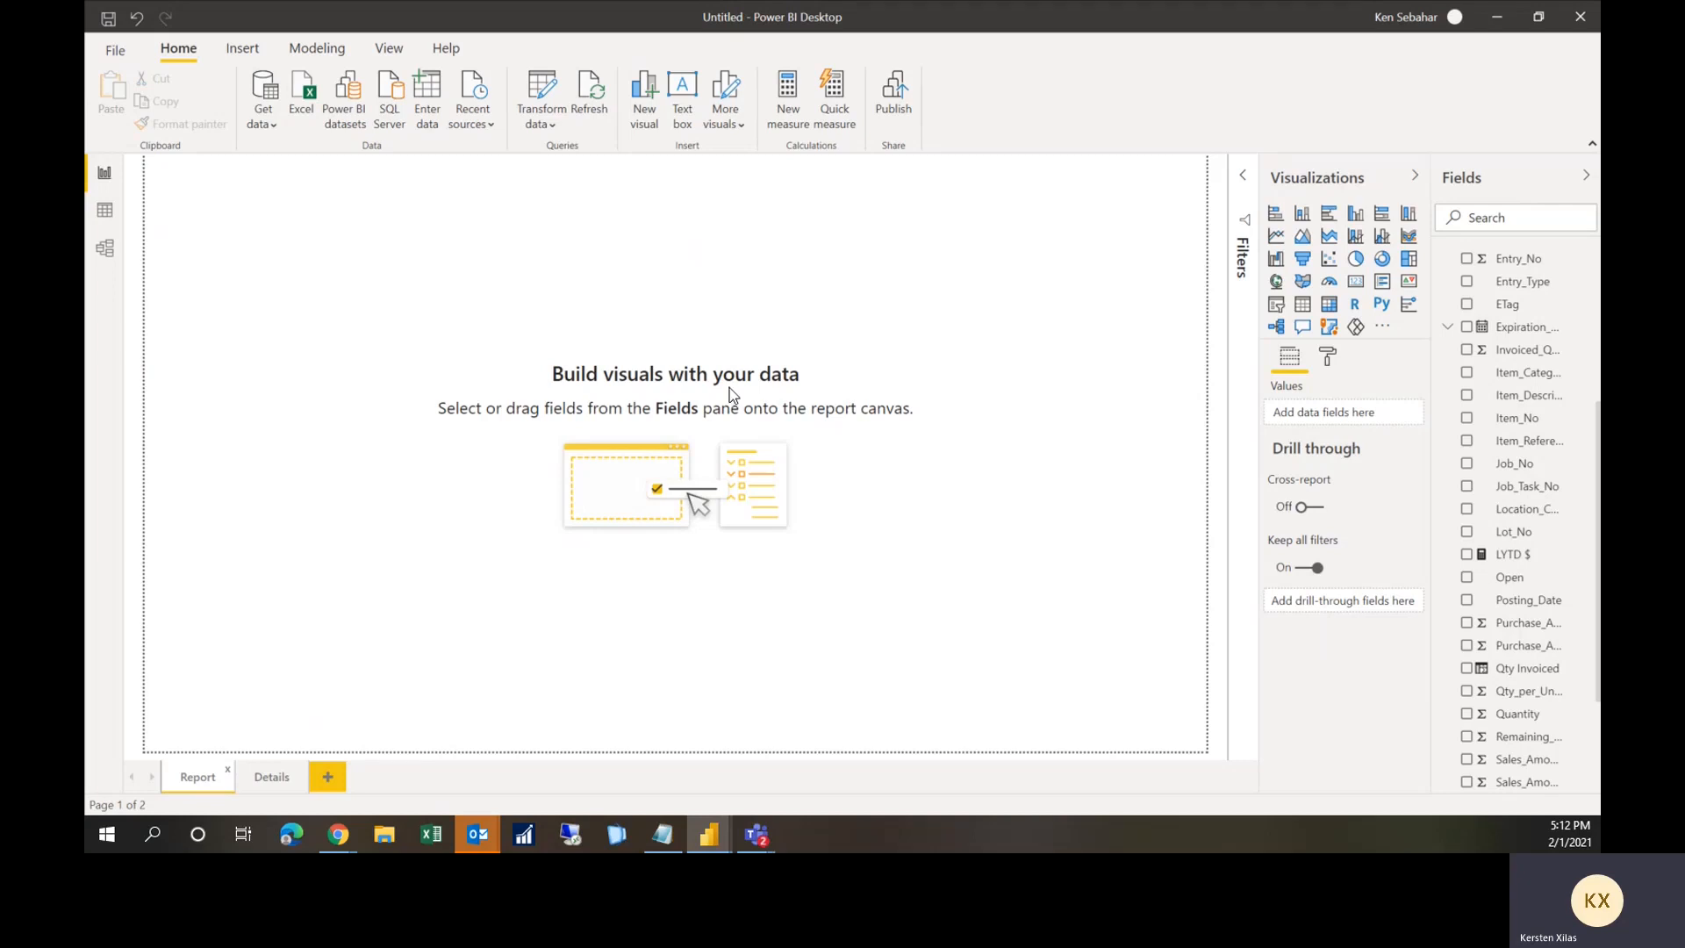
left_click(1307, 307)
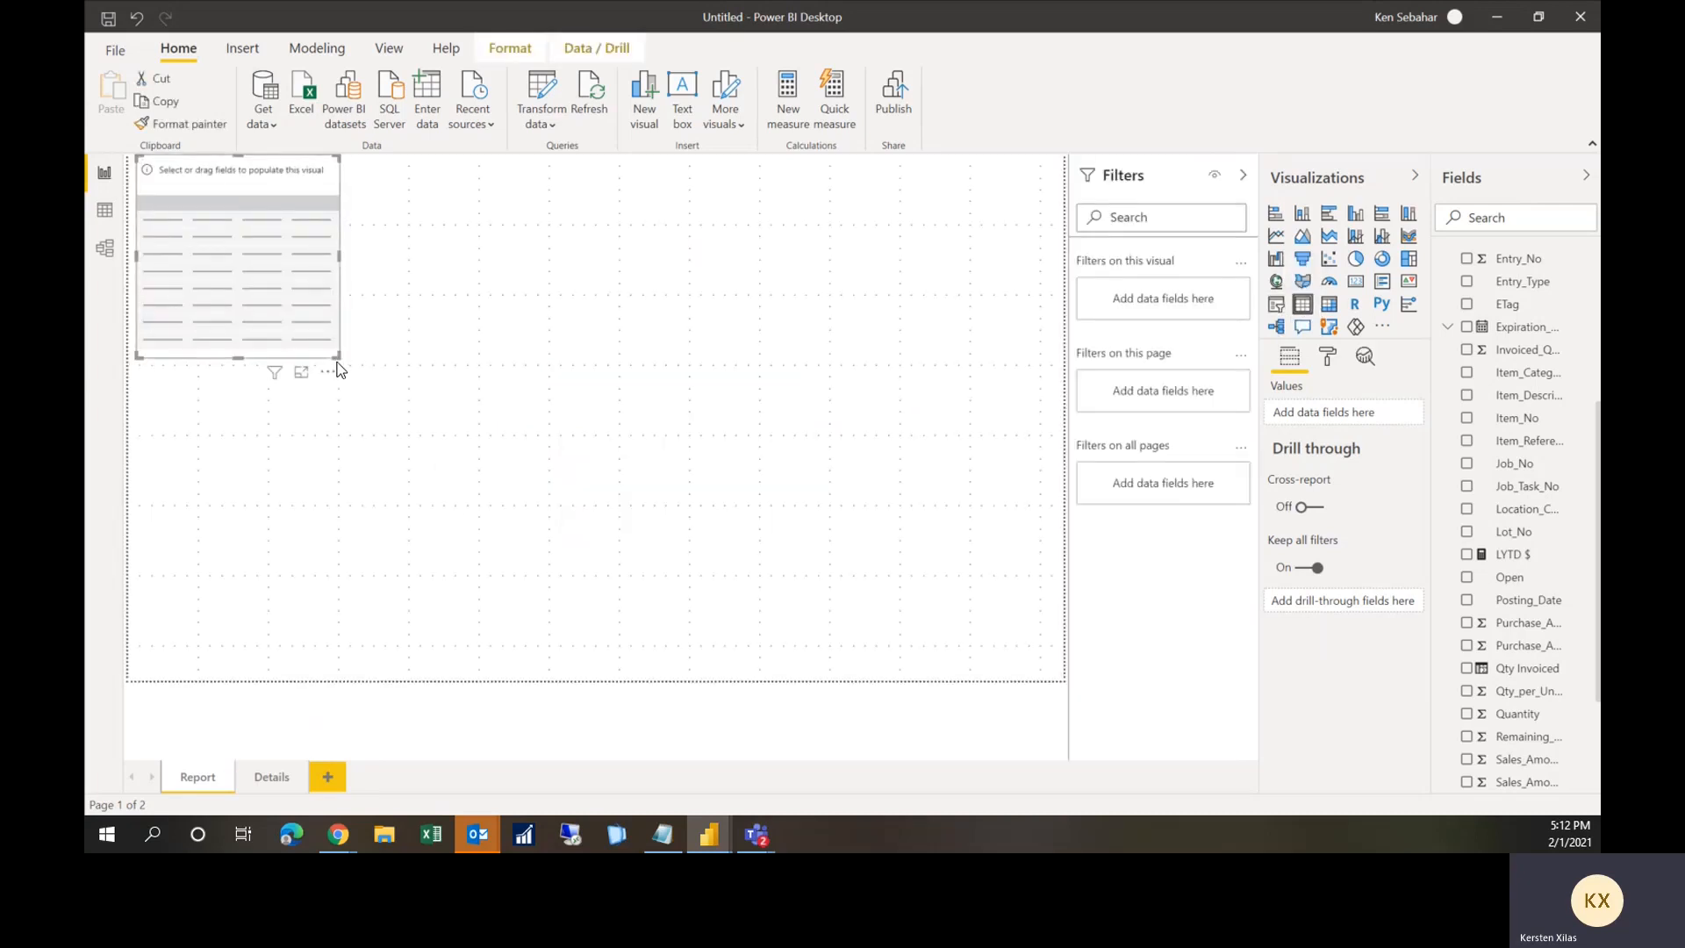
mouse_move(262, 164)
left_mouse_down()
mouse_move(271, 202)
mouse_move(265, 185)
left_mouse_up()
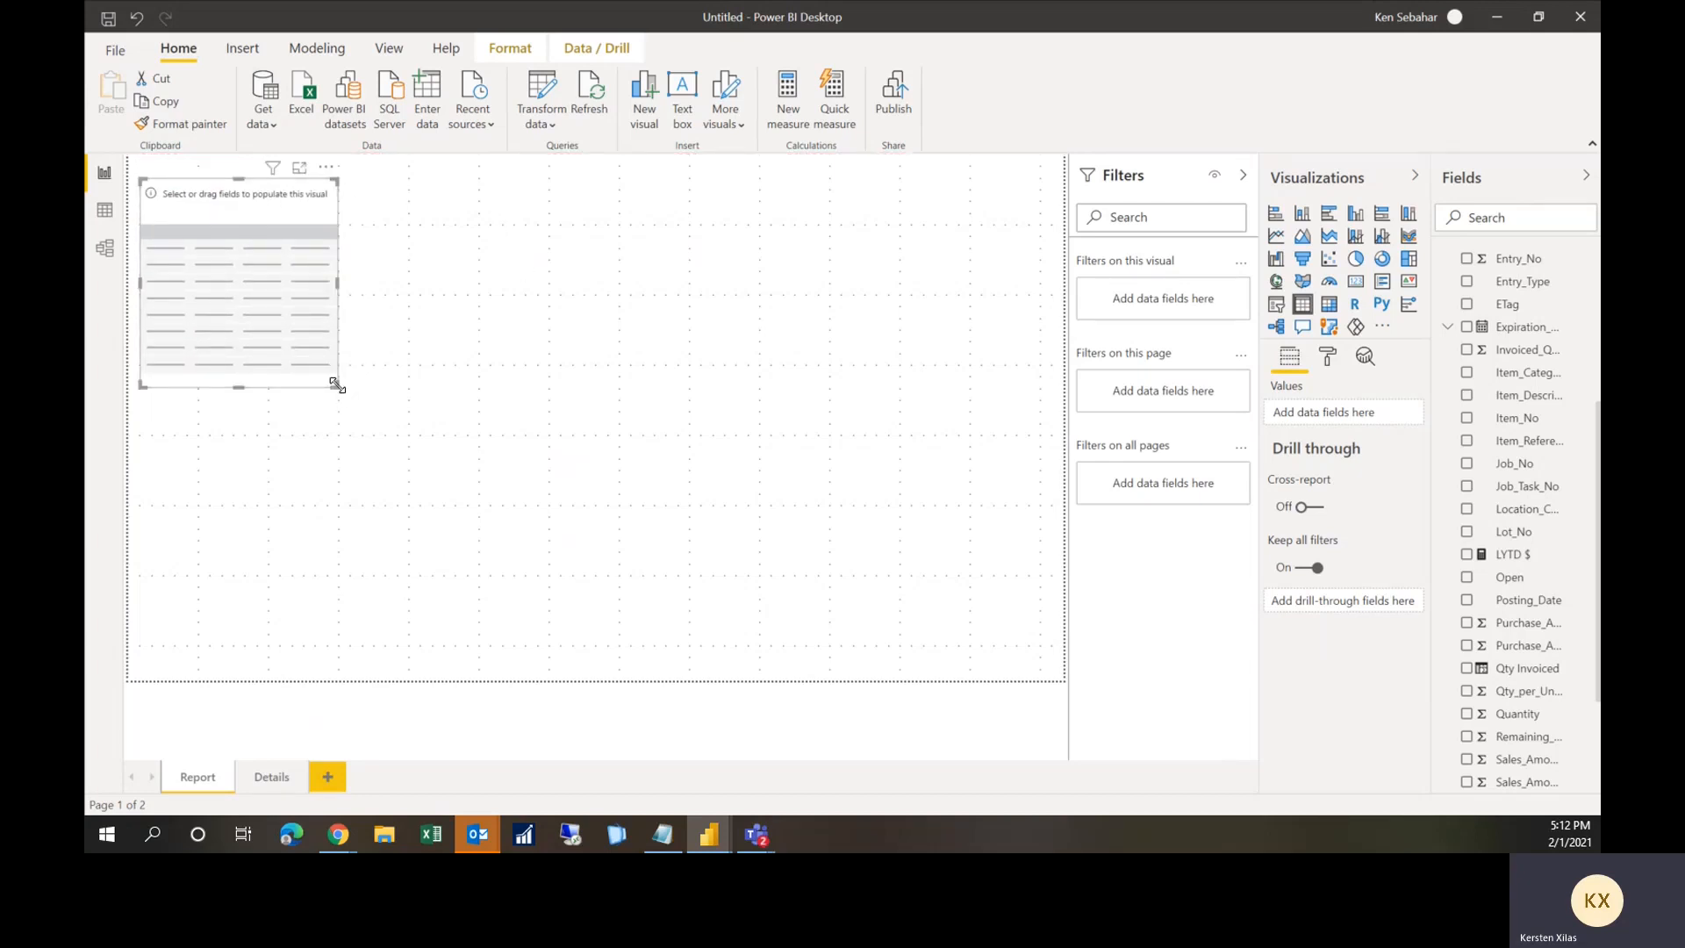
left_click_drag(337, 386, 689, 439)
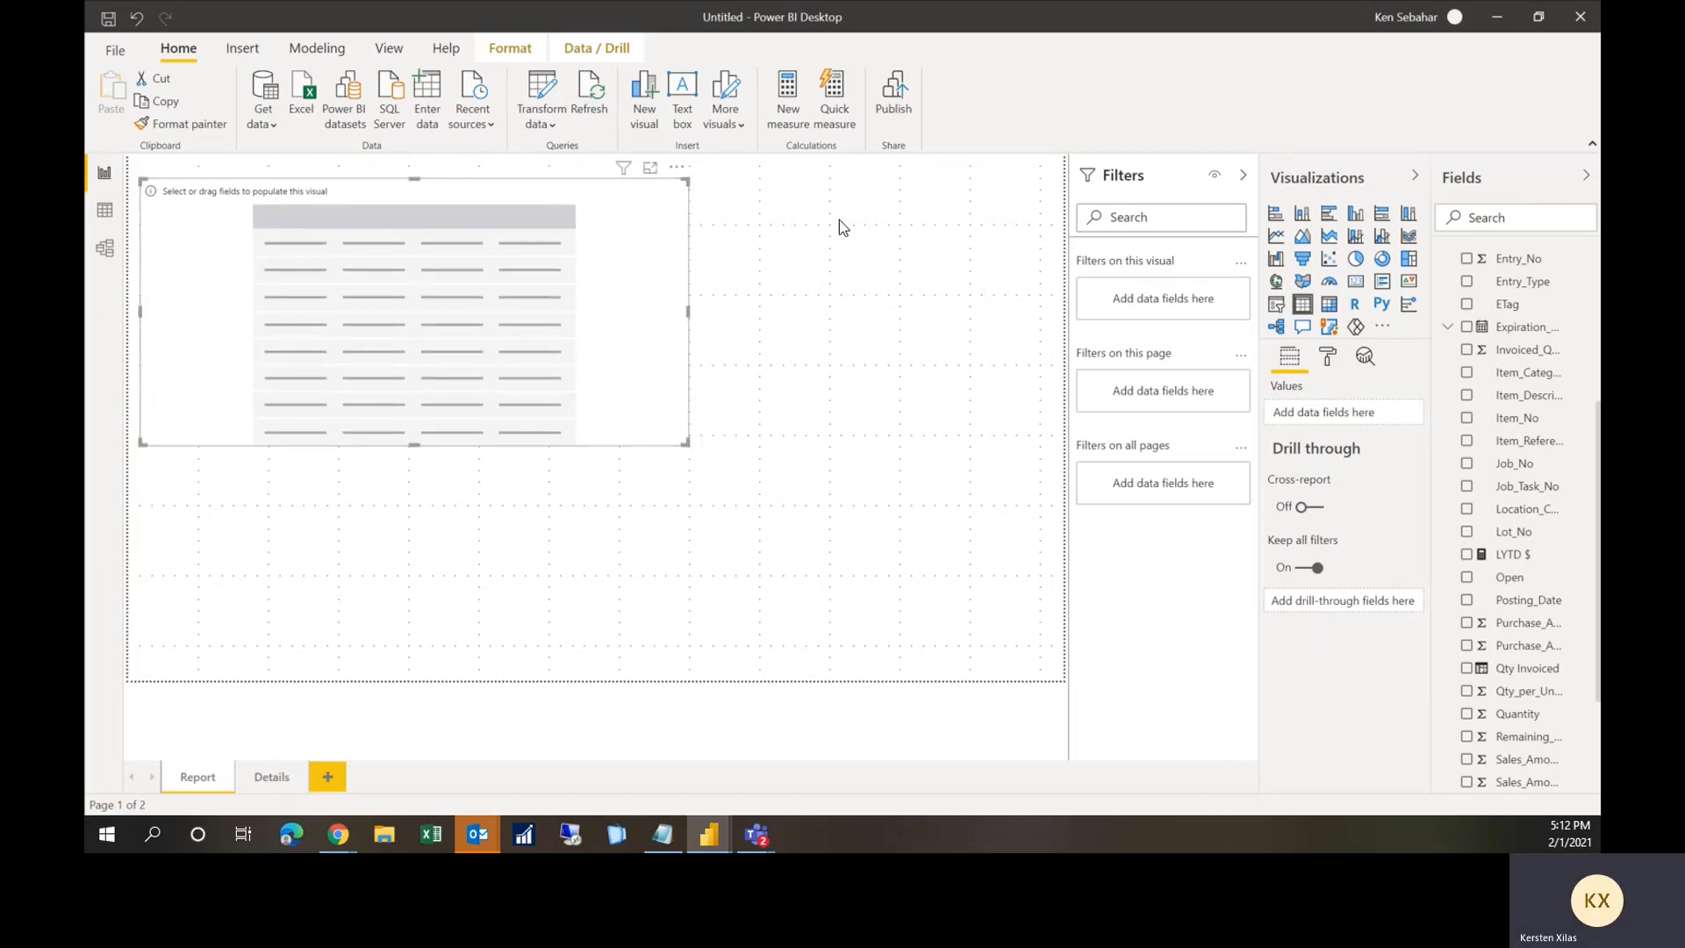
Step: Turn the report page's gridlines off and back on
left_click(496, 49)
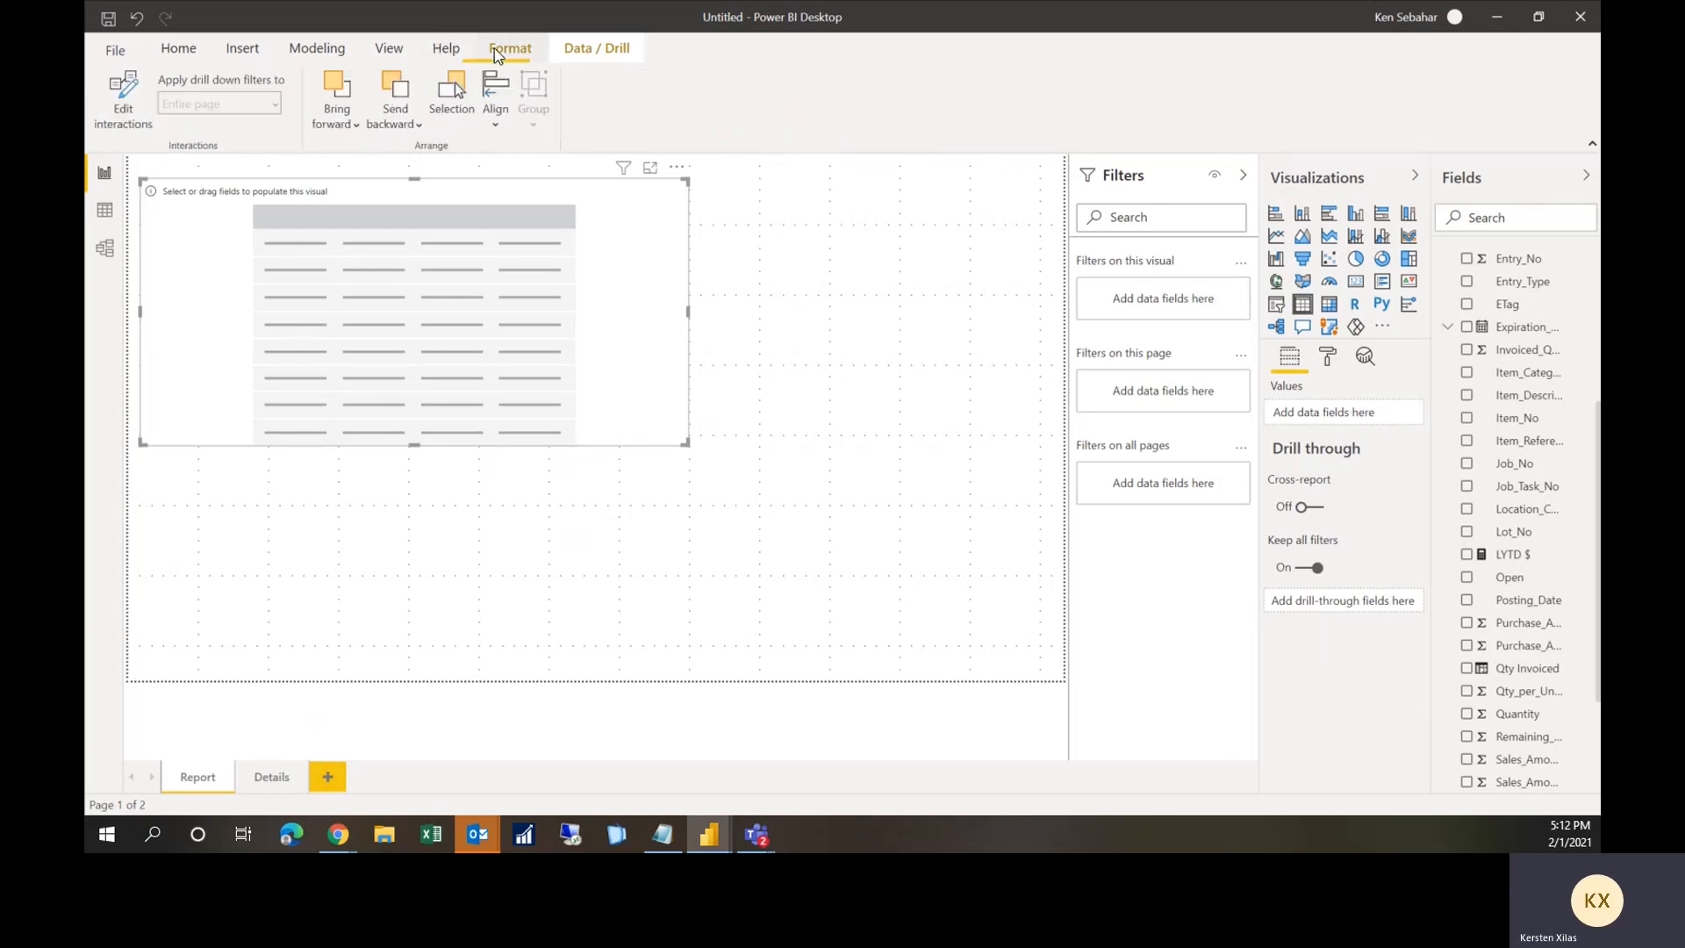
left_click(318, 50)
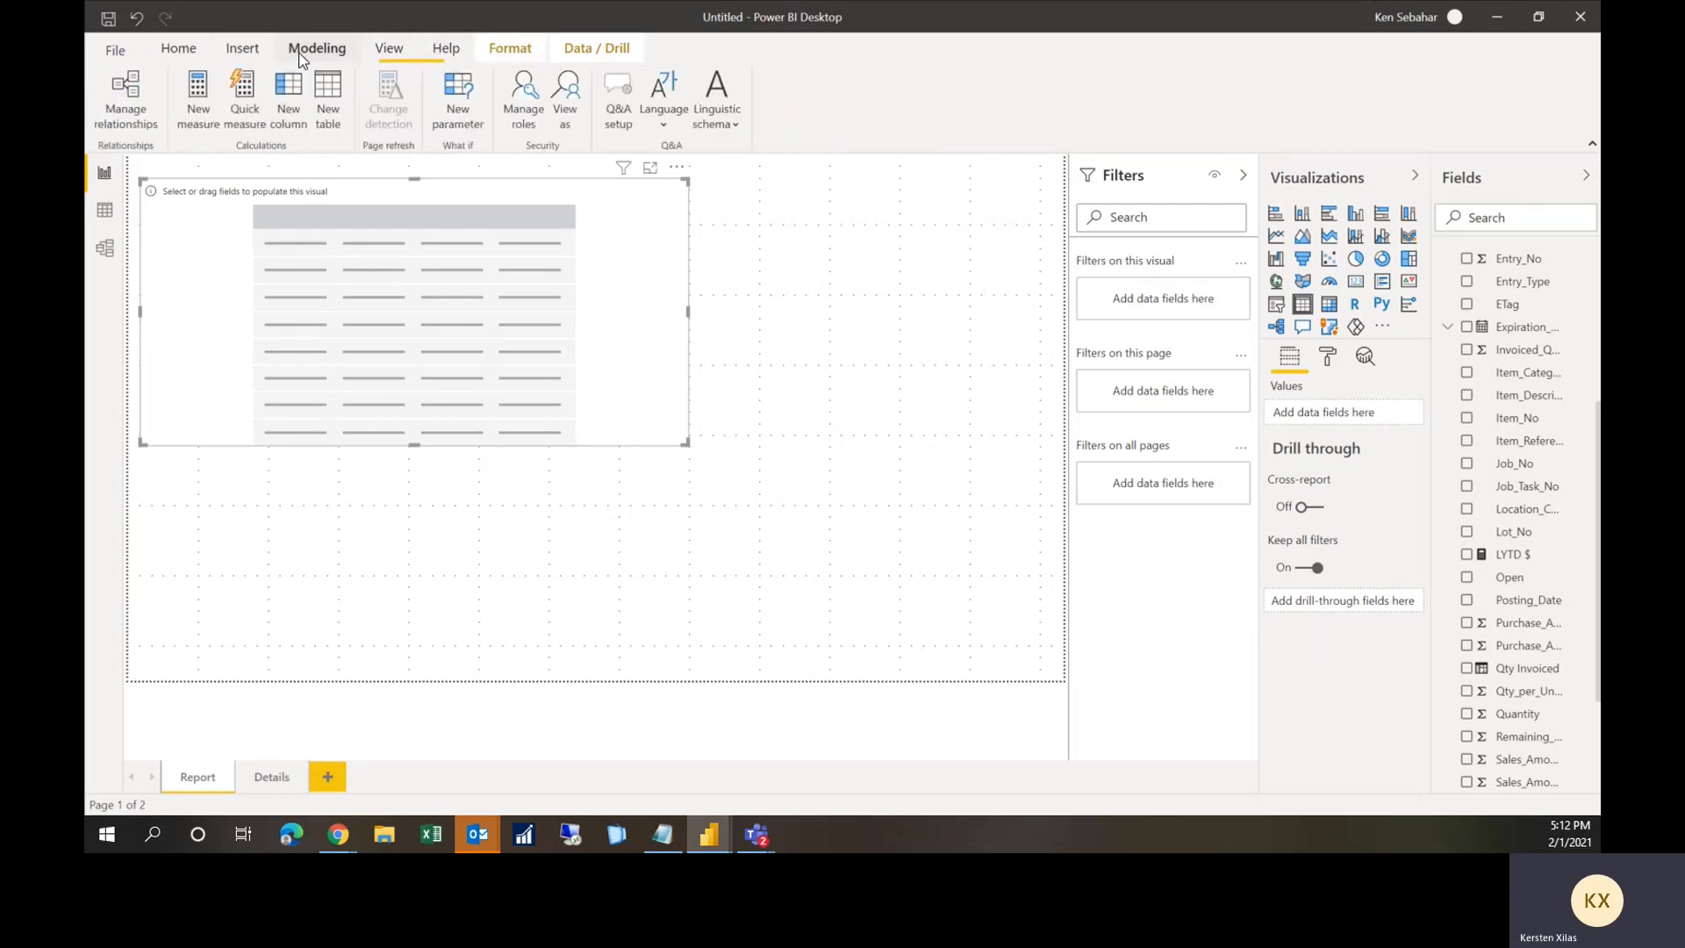
left_click(395, 51)
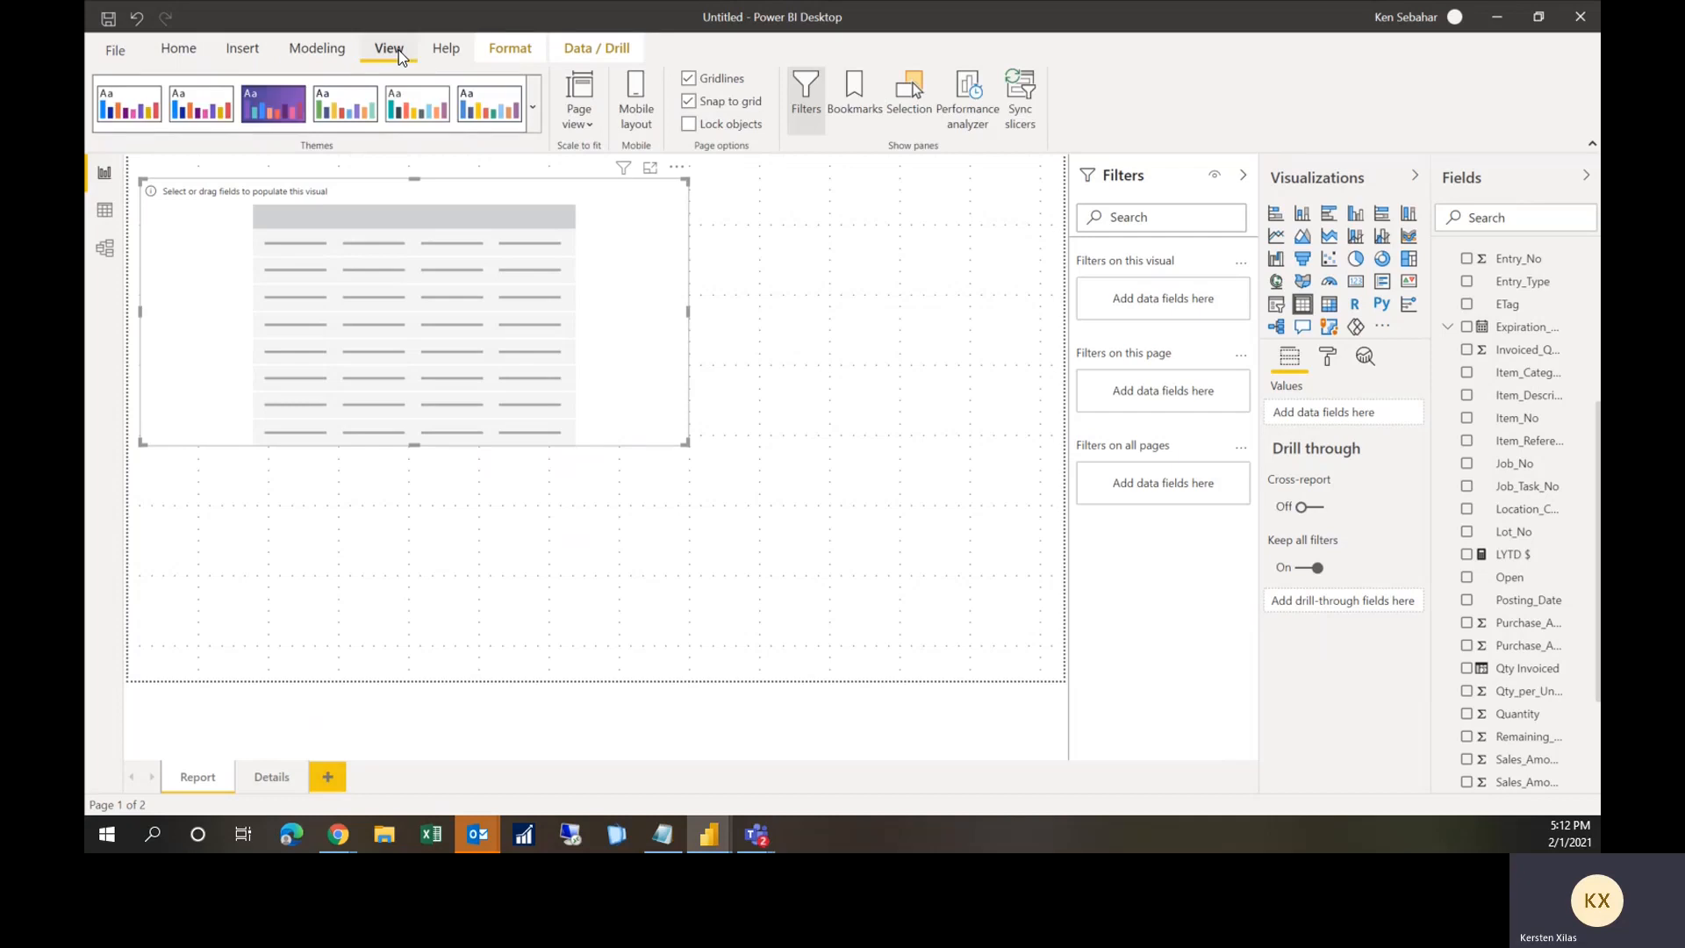
left_click(704, 81)
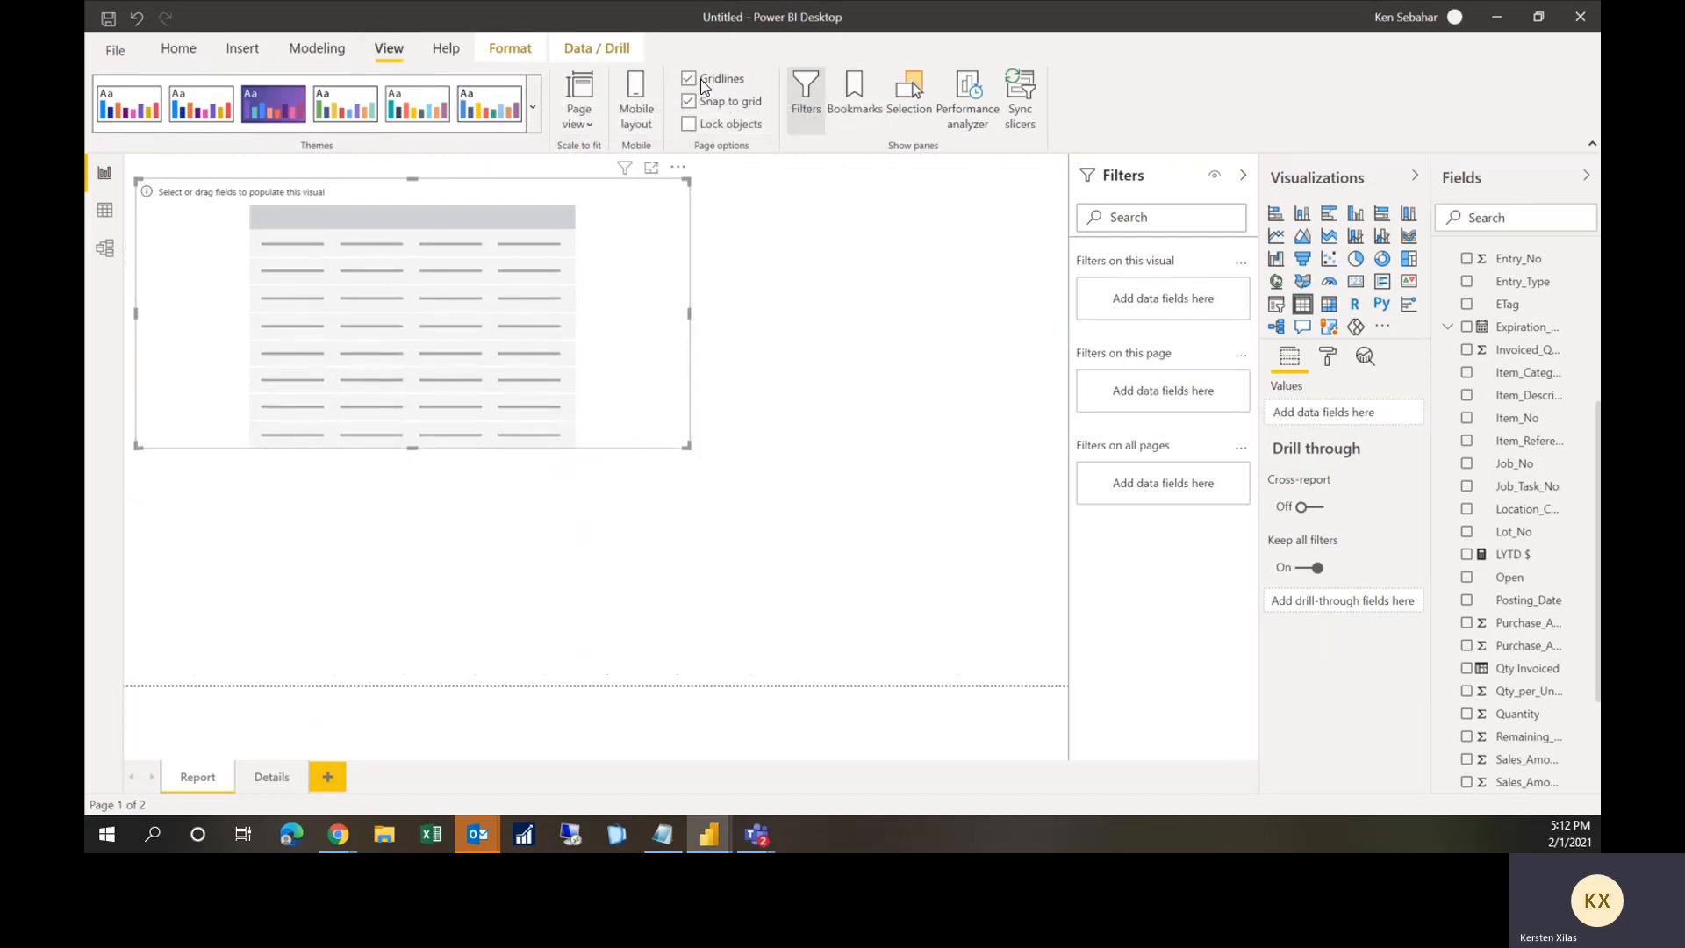
left_click(704, 81)
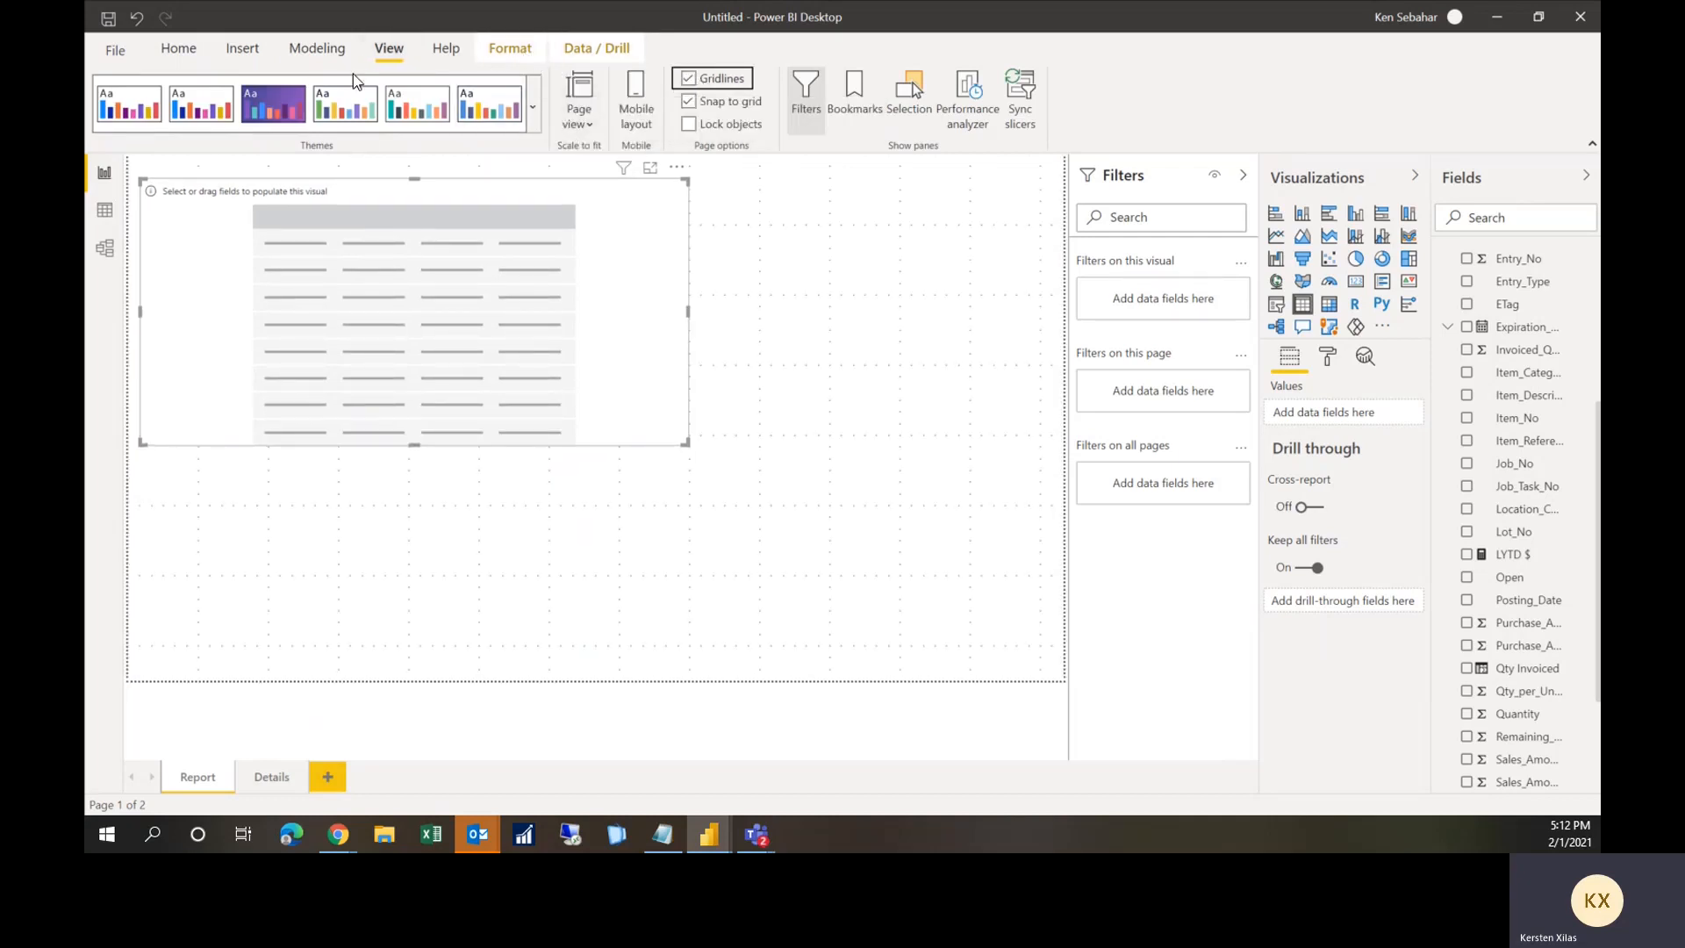
left_click(641, 386)
left_click(162, 46)
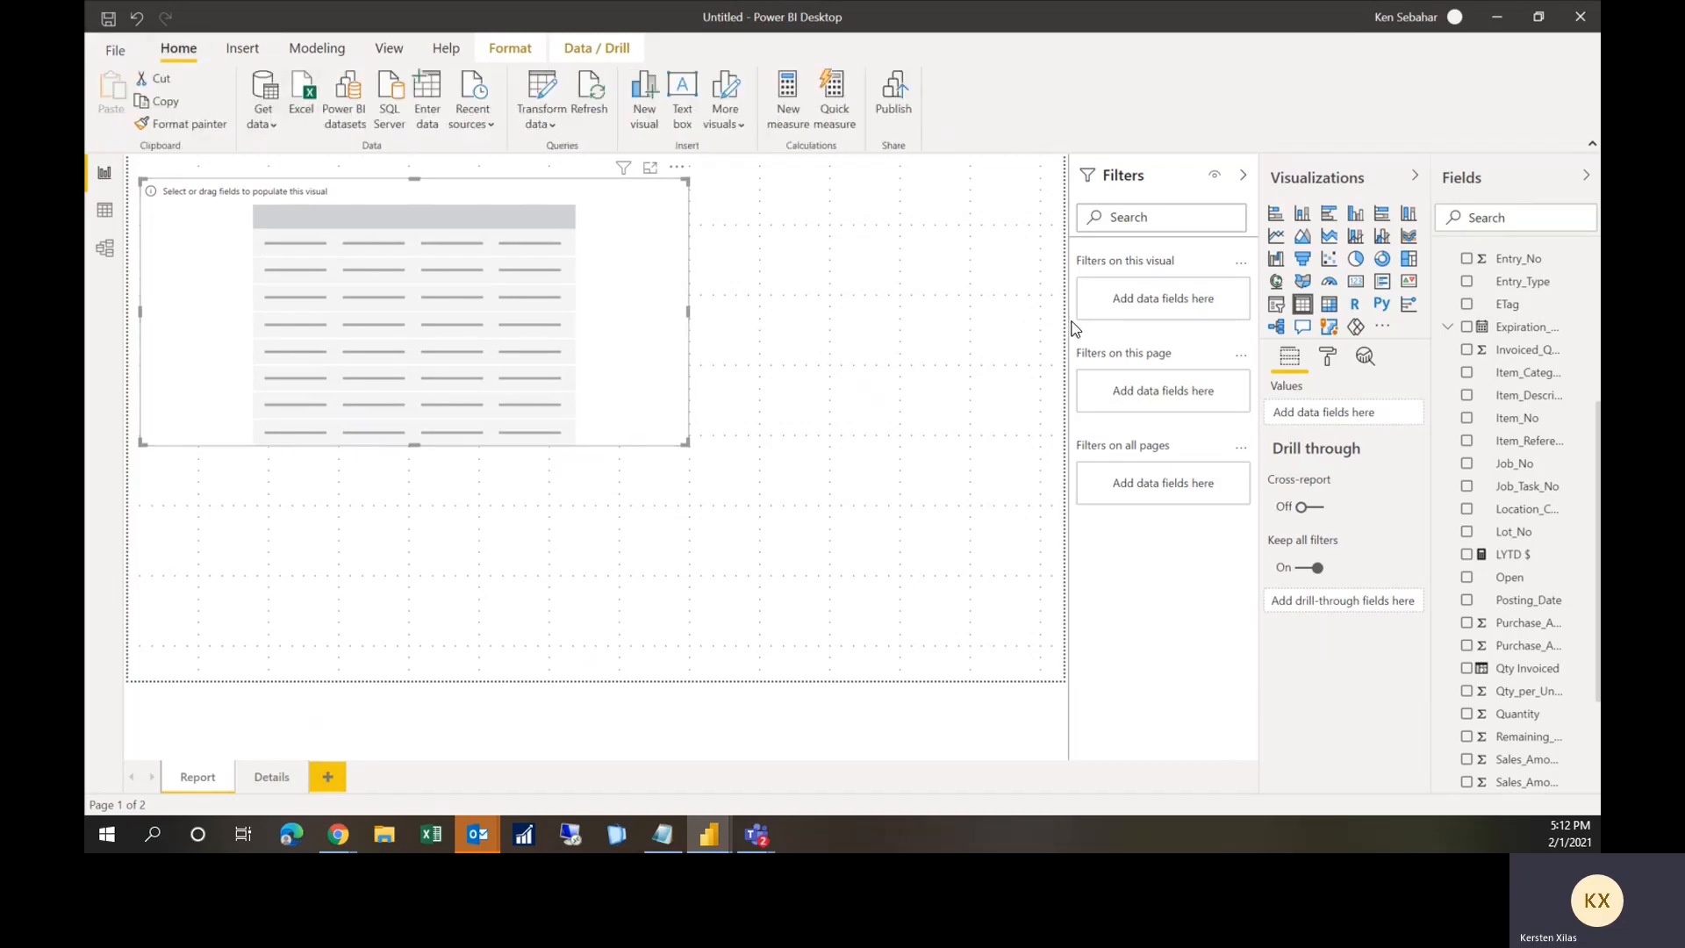
Step: Expand PostedSalesShipment in a widened field list and add its Bill_to_Customer_No field to the table visual
scroll(1507, 524, "down", 2)
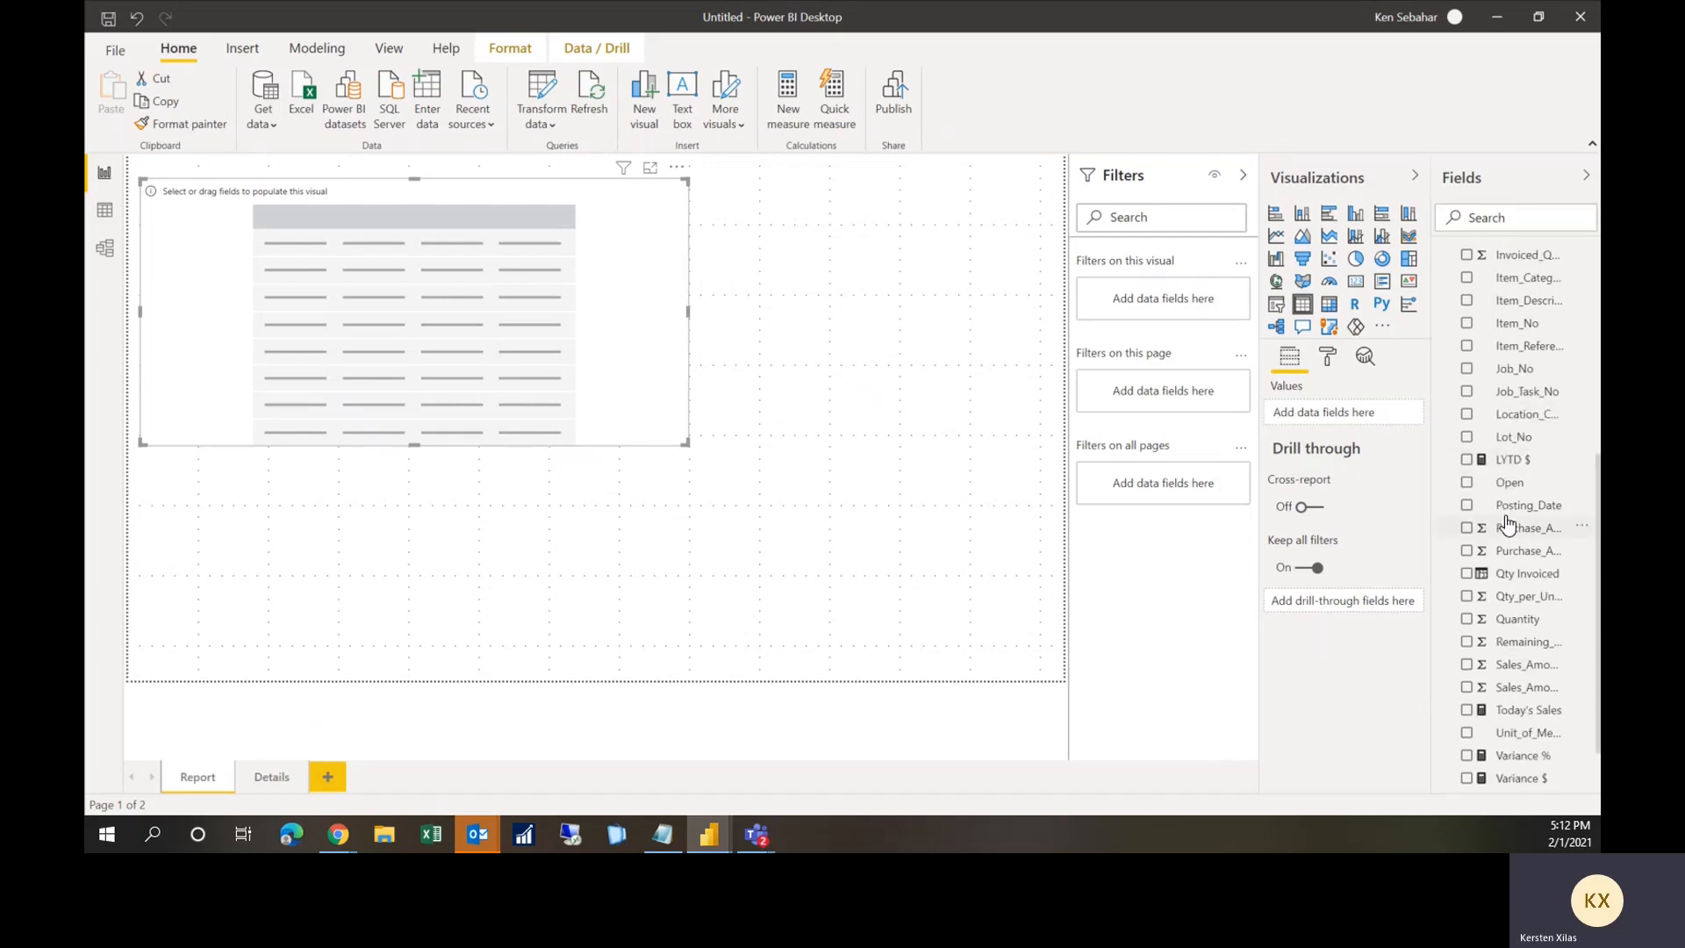
scroll(1506, 524, "up", 8)
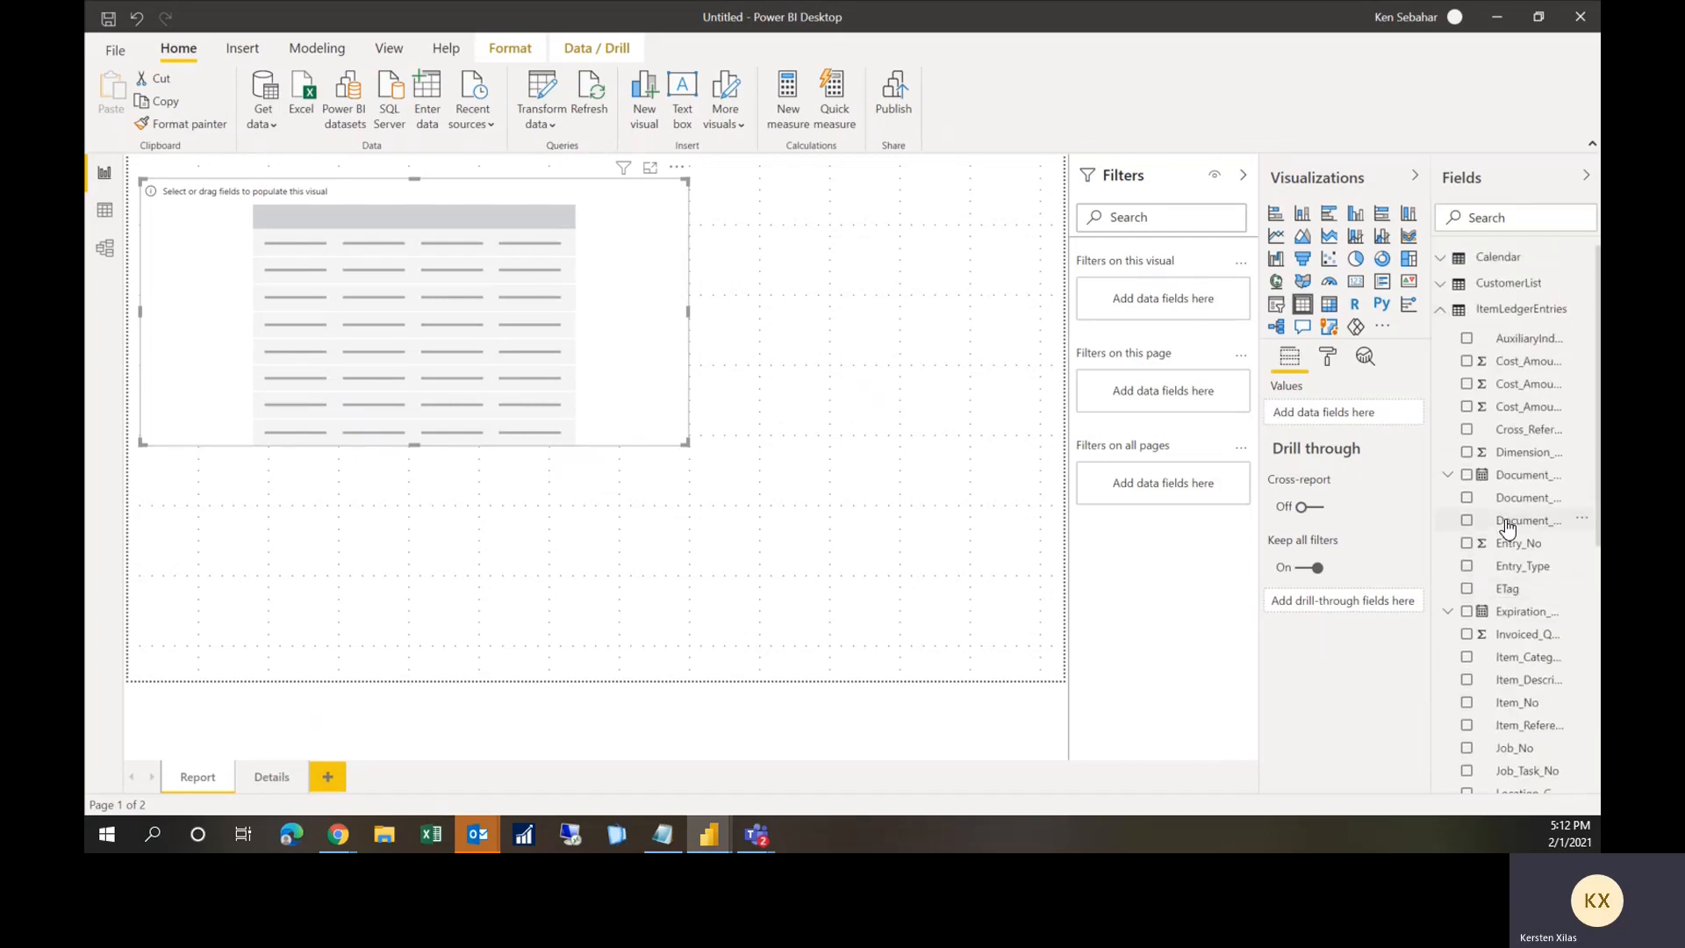
left_click(1442, 312)
left_click(1441, 337)
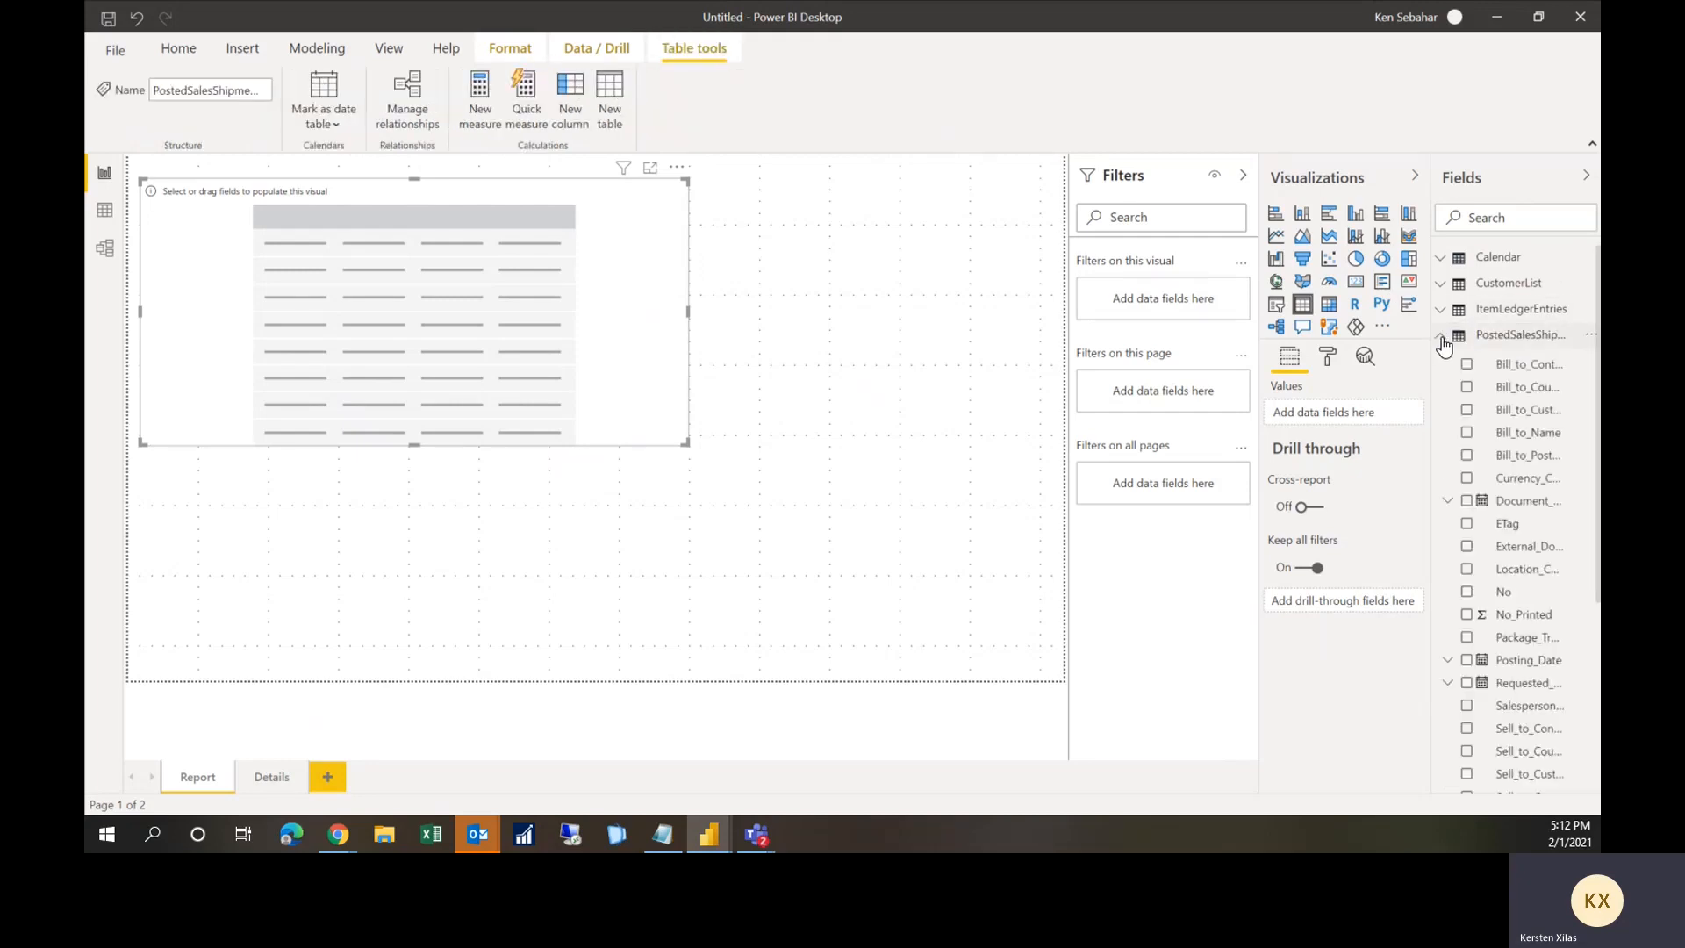
left_click_drag(1434, 369, 1383, 372)
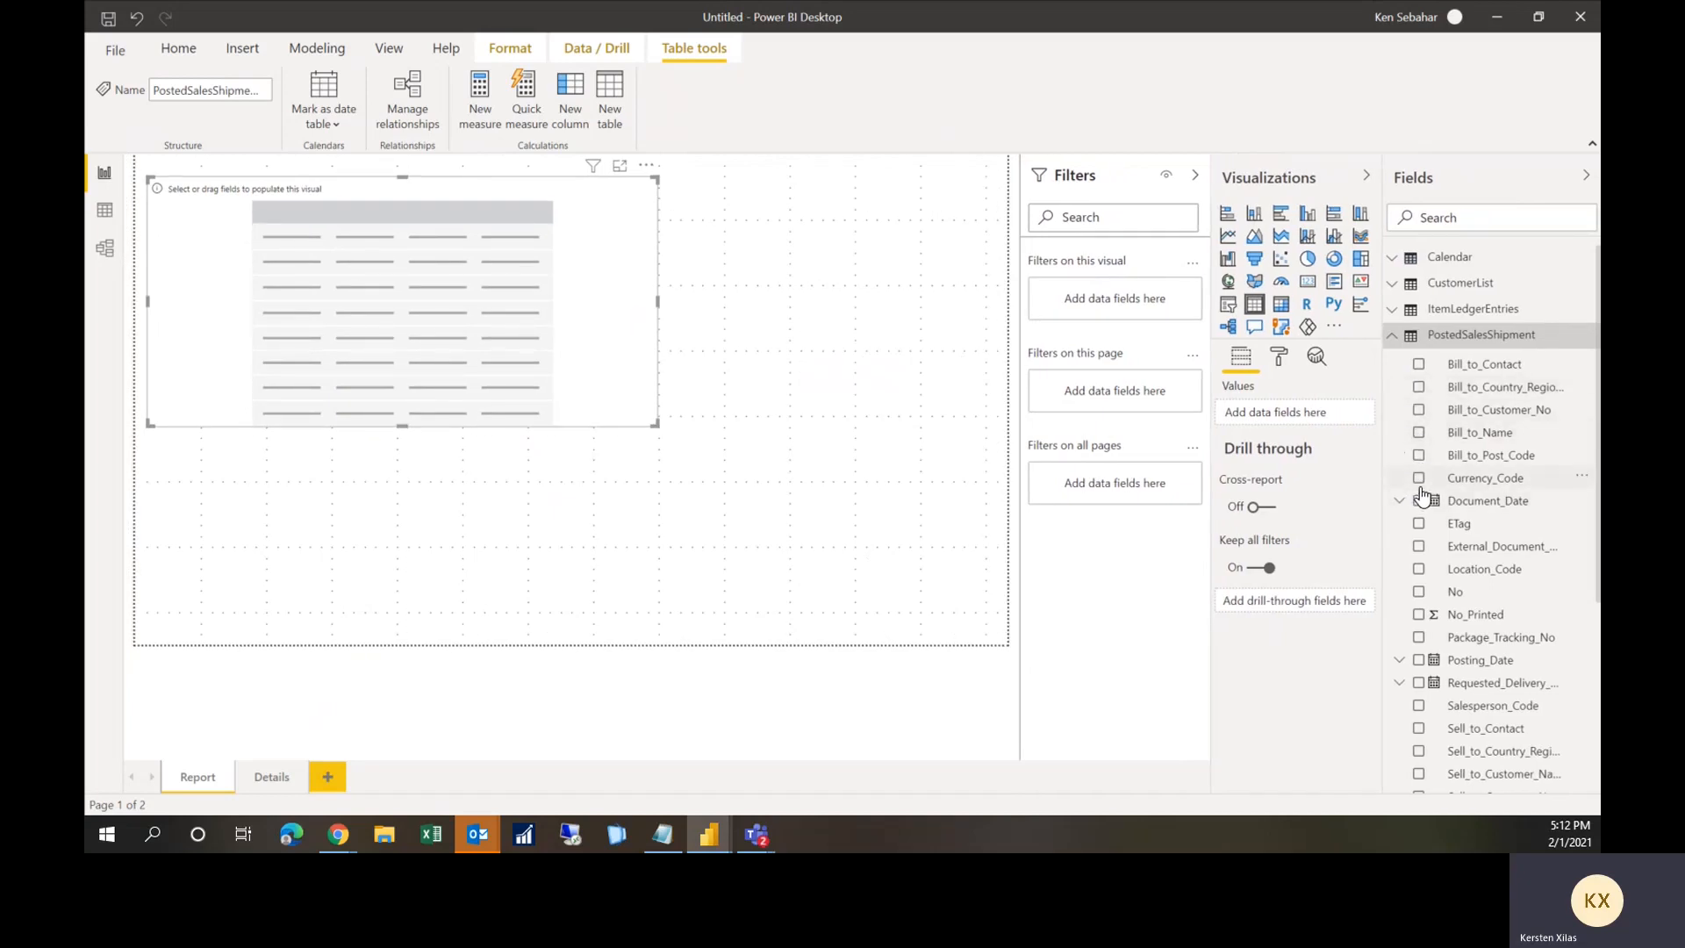
left_click(1418, 411)
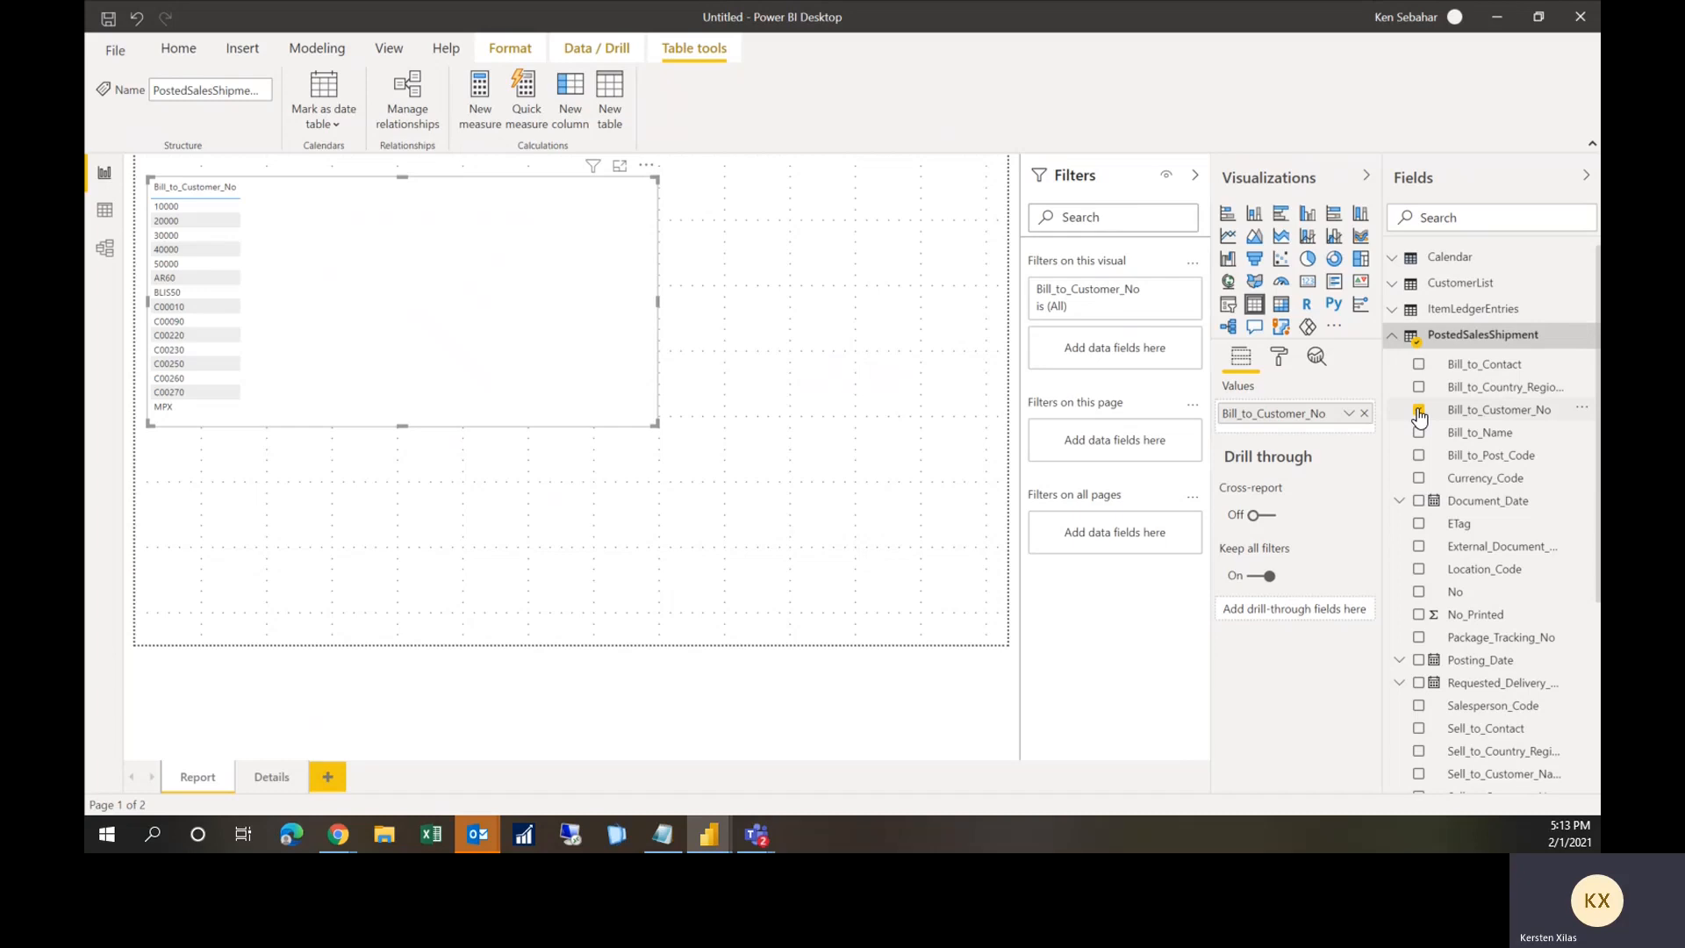
Step: Add Bill_to_Name from PostedSalesShipment and the YTD $ measure from ItemLedgerEntries to the table visual
left_click(1418, 434)
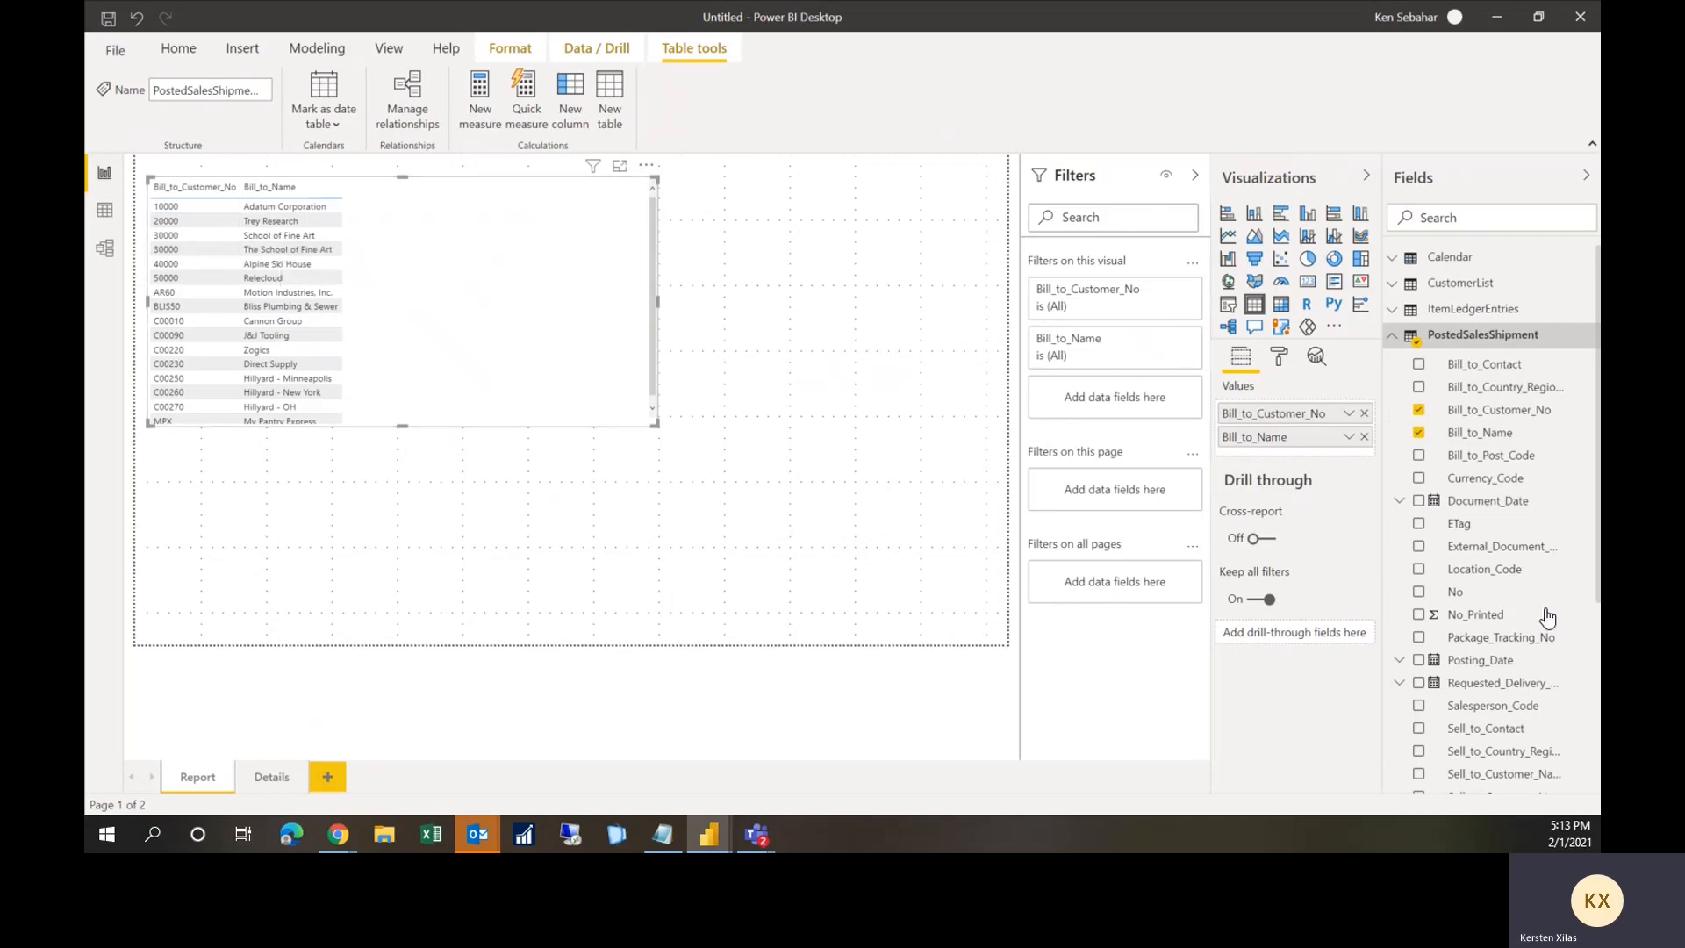
scroll(1538, 615, "down", 2)
scroll(1536, 619, "down", 4)
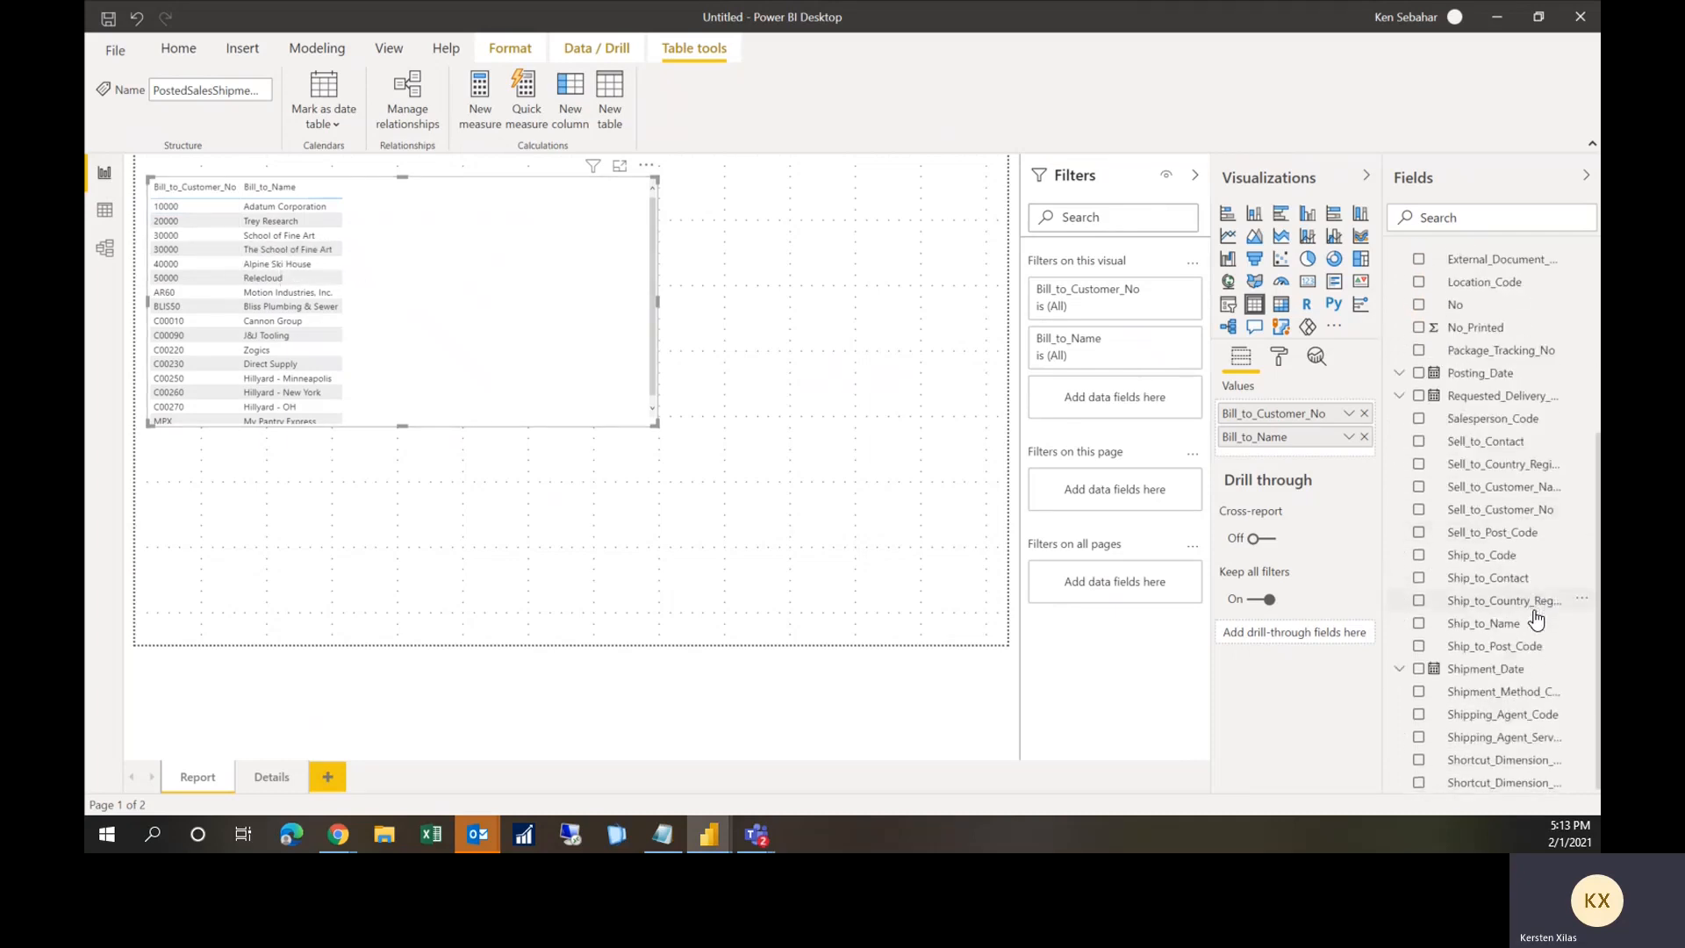
scroll(1501, 562, "up", 6)
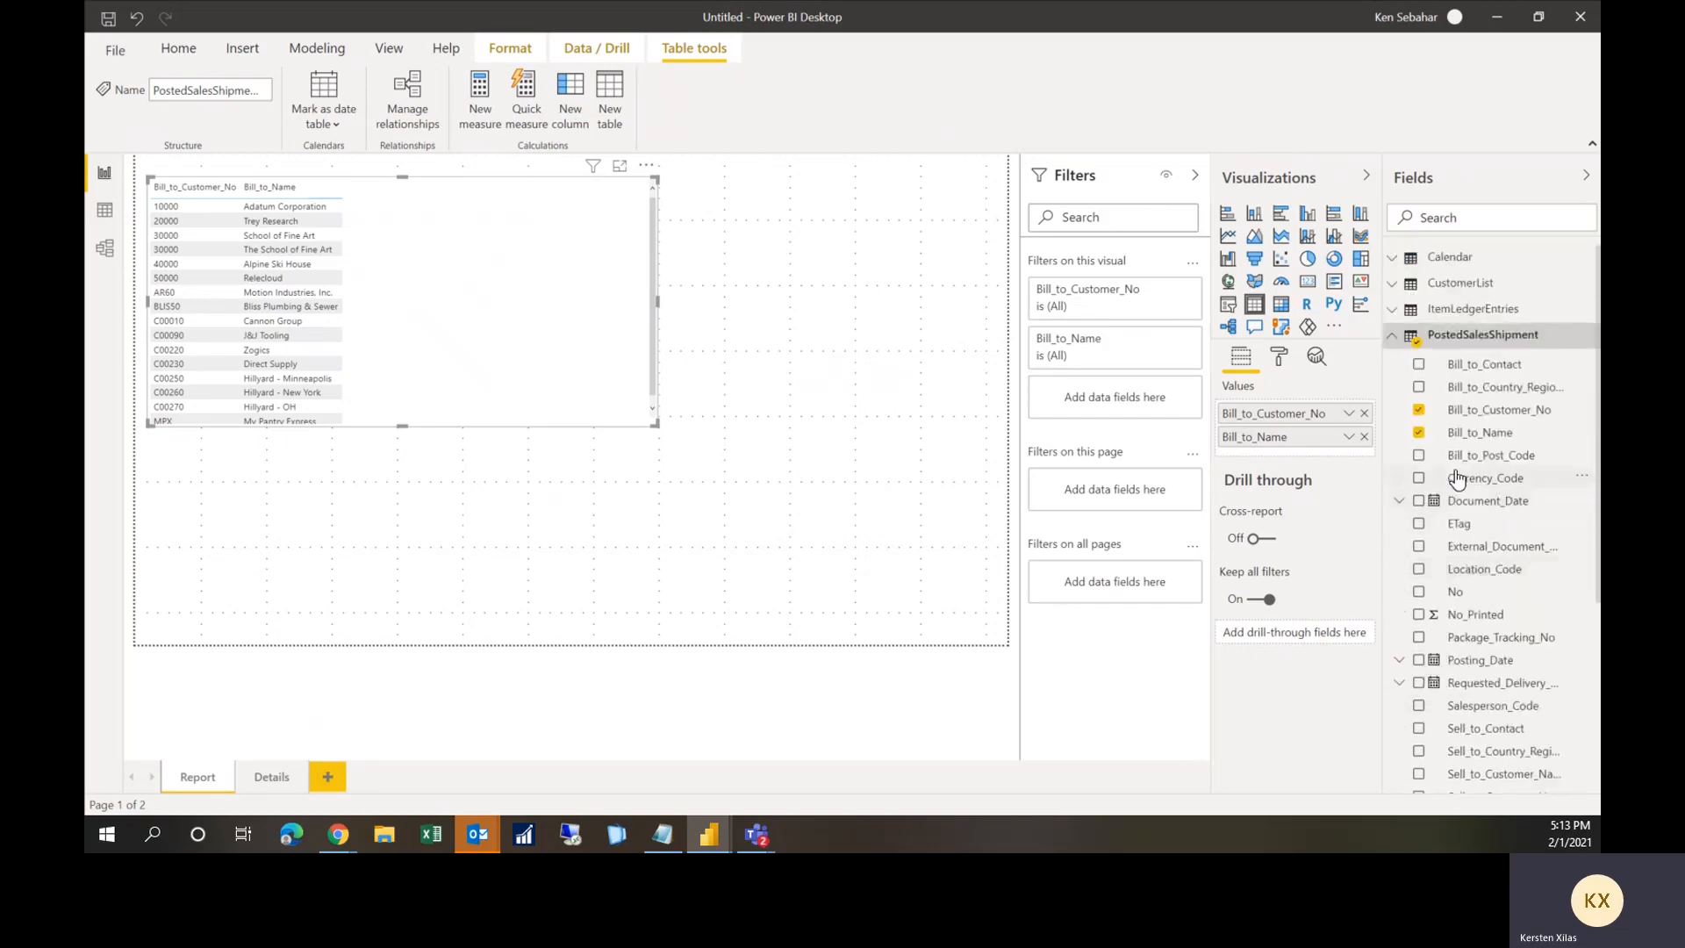
left_click(1391, 338)
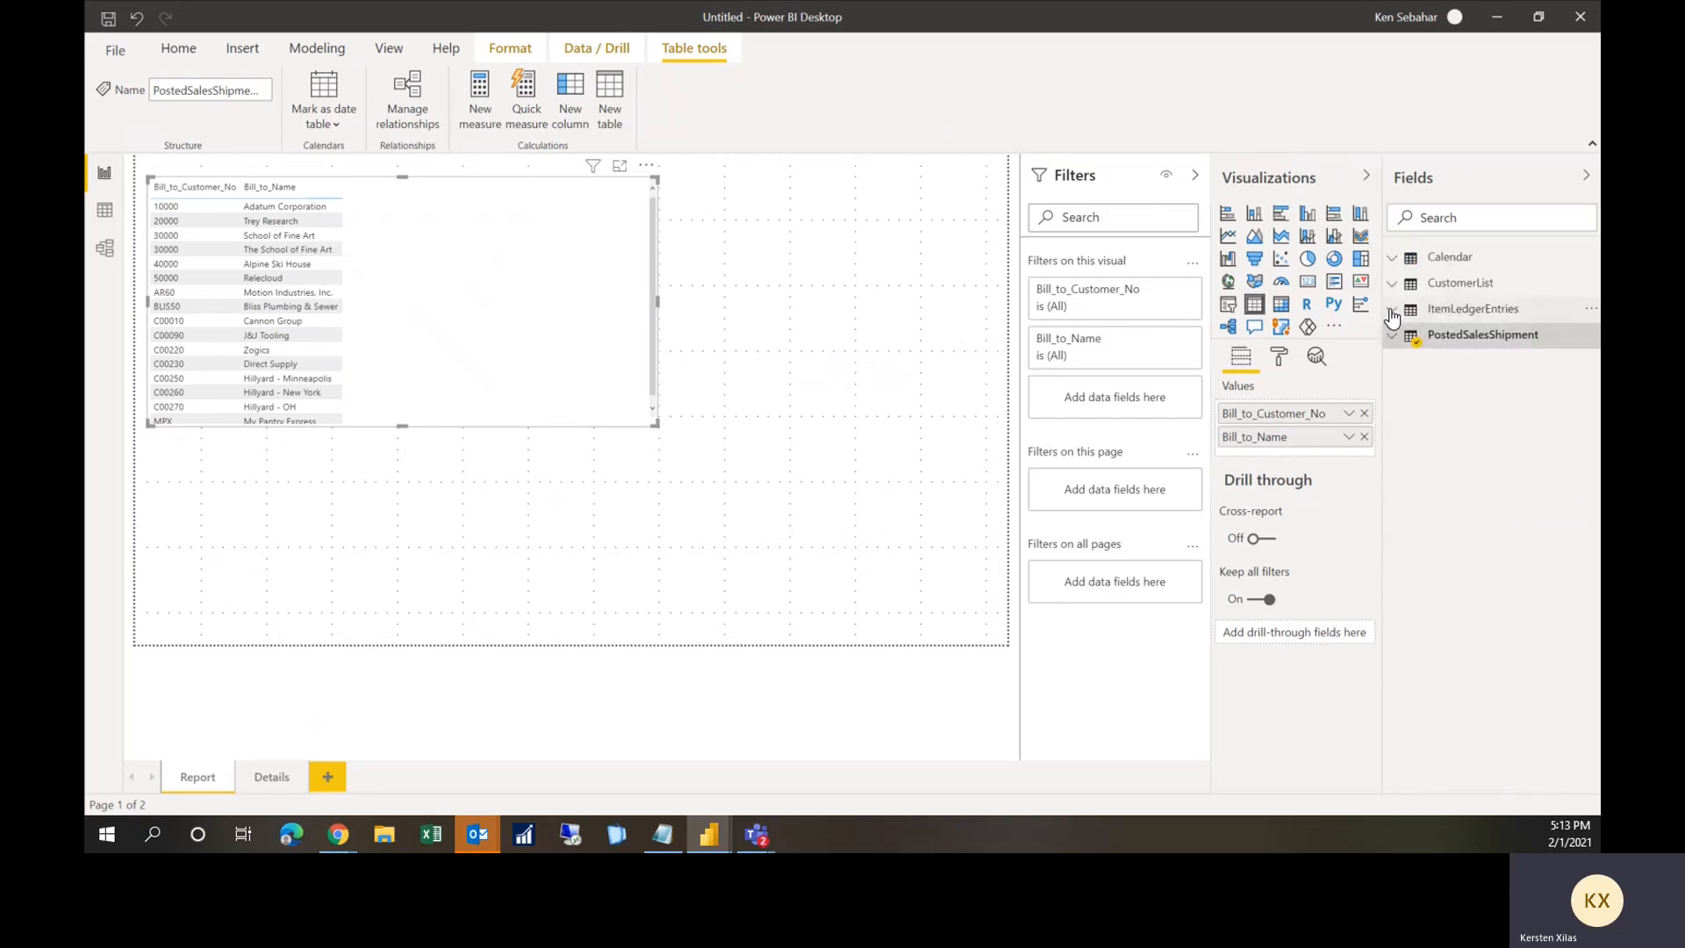
left_click(1392, 311)
scroll(1433, 527, "down", 9)
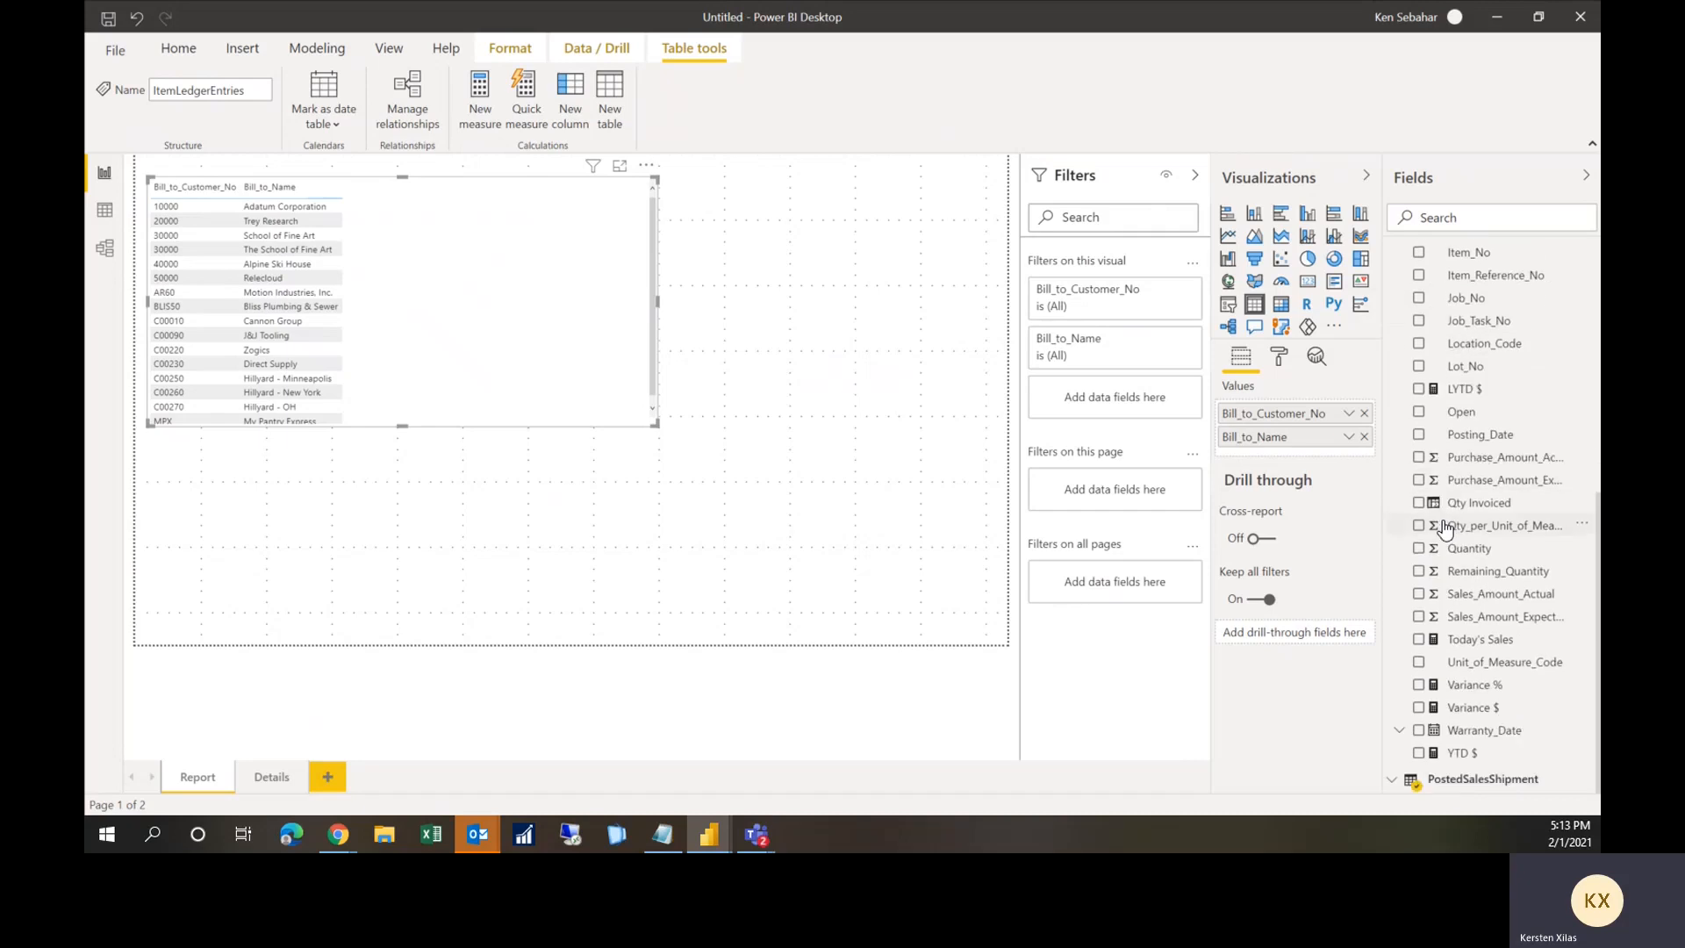
left_click(1419, 754)
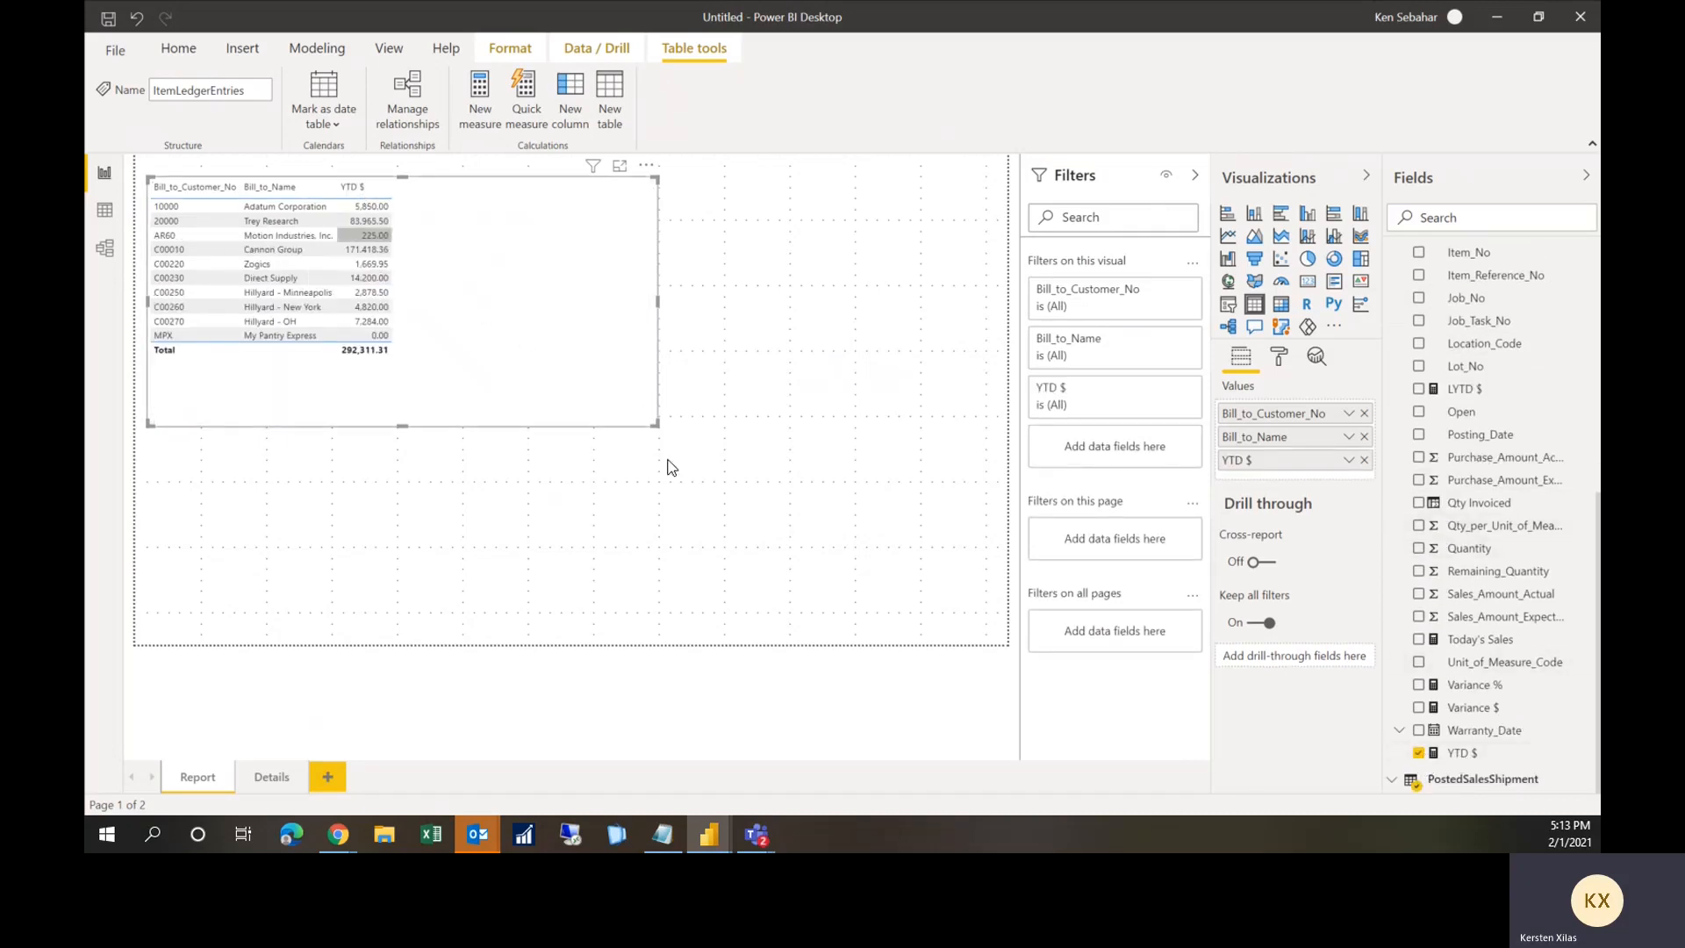
Step: Format the YTD $ measure as currency with 2 decimal places
left_click(1463, 754)
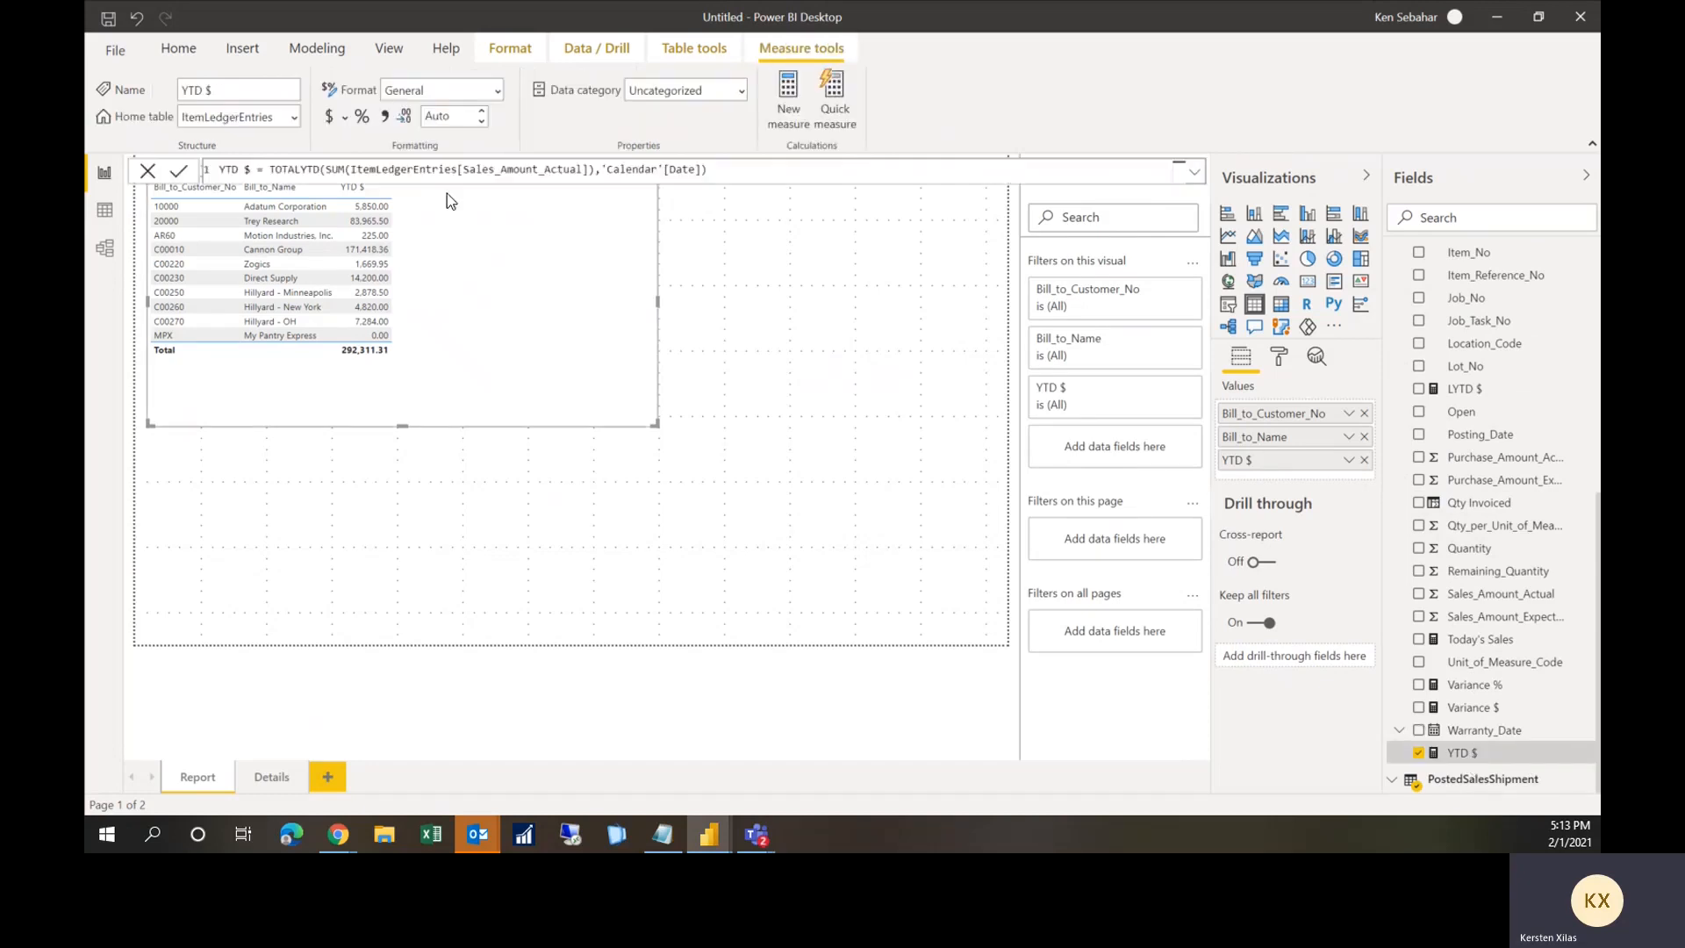
left_click(330, 118)
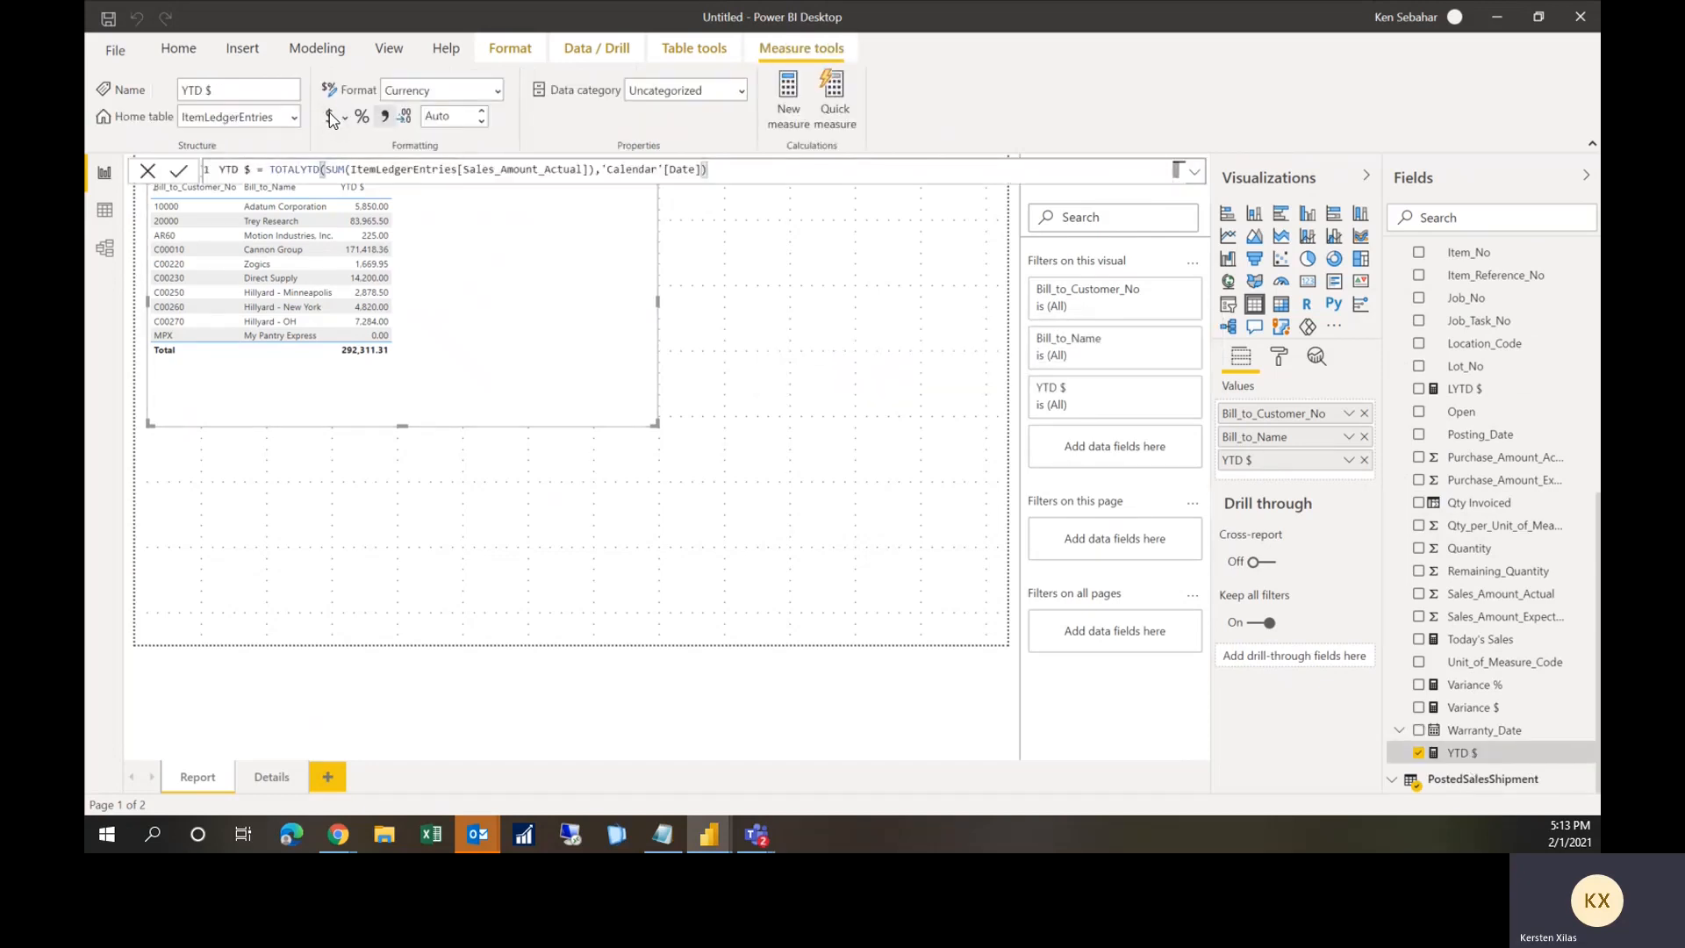
left_click(462, 116)
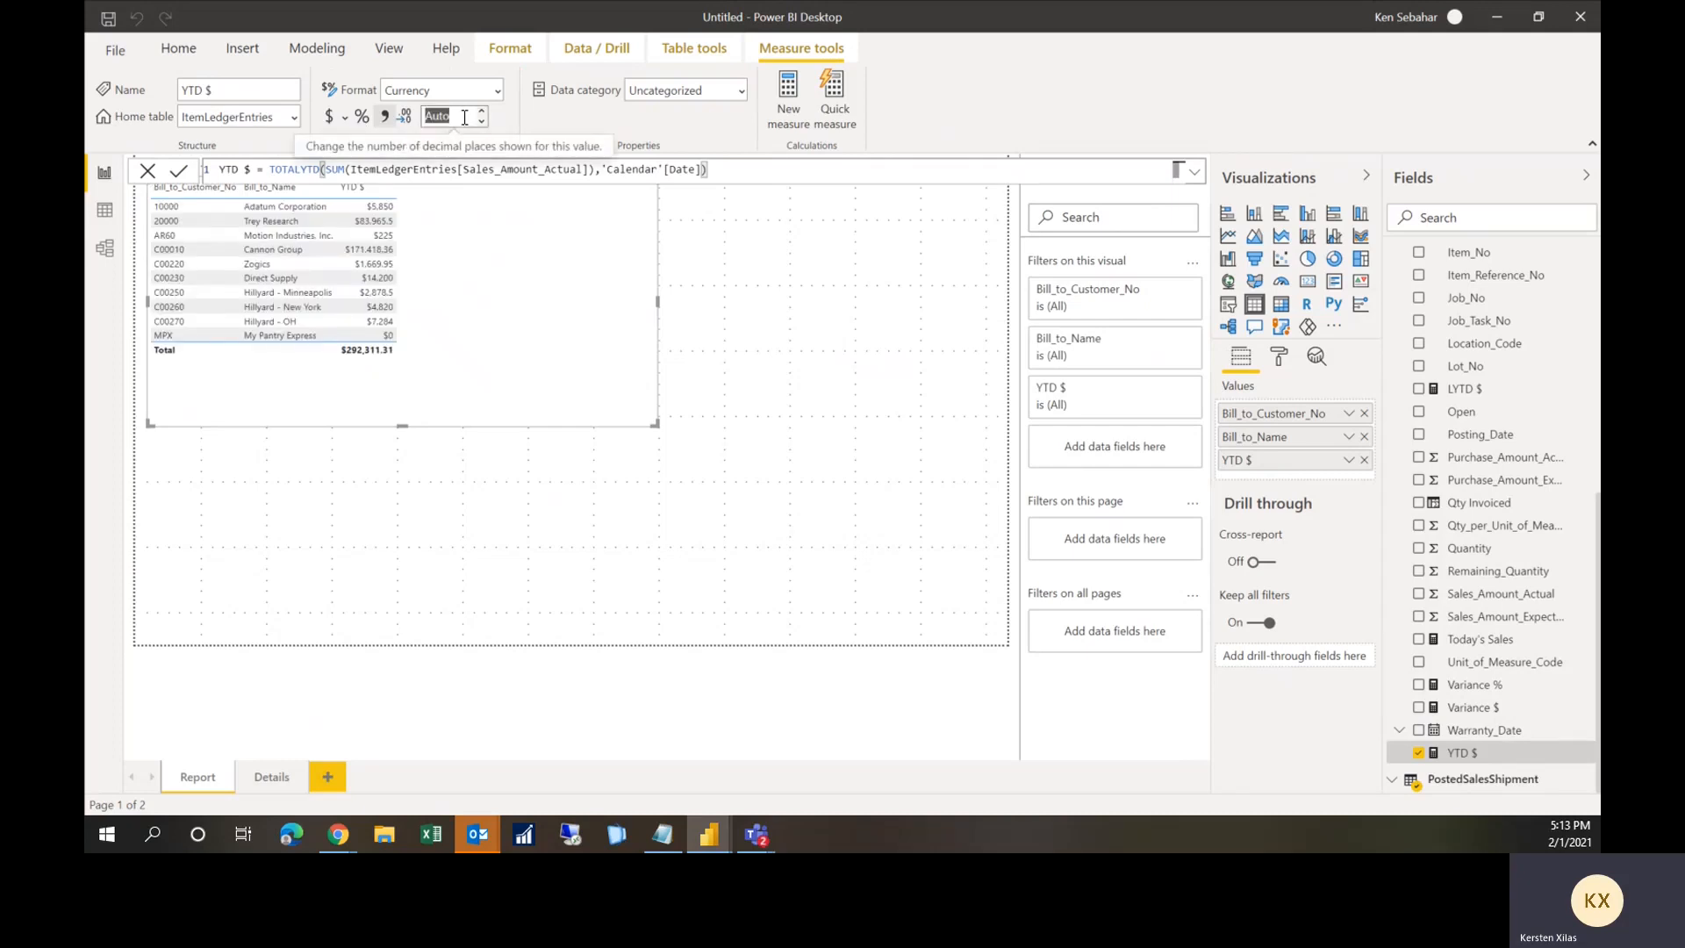
type("2")
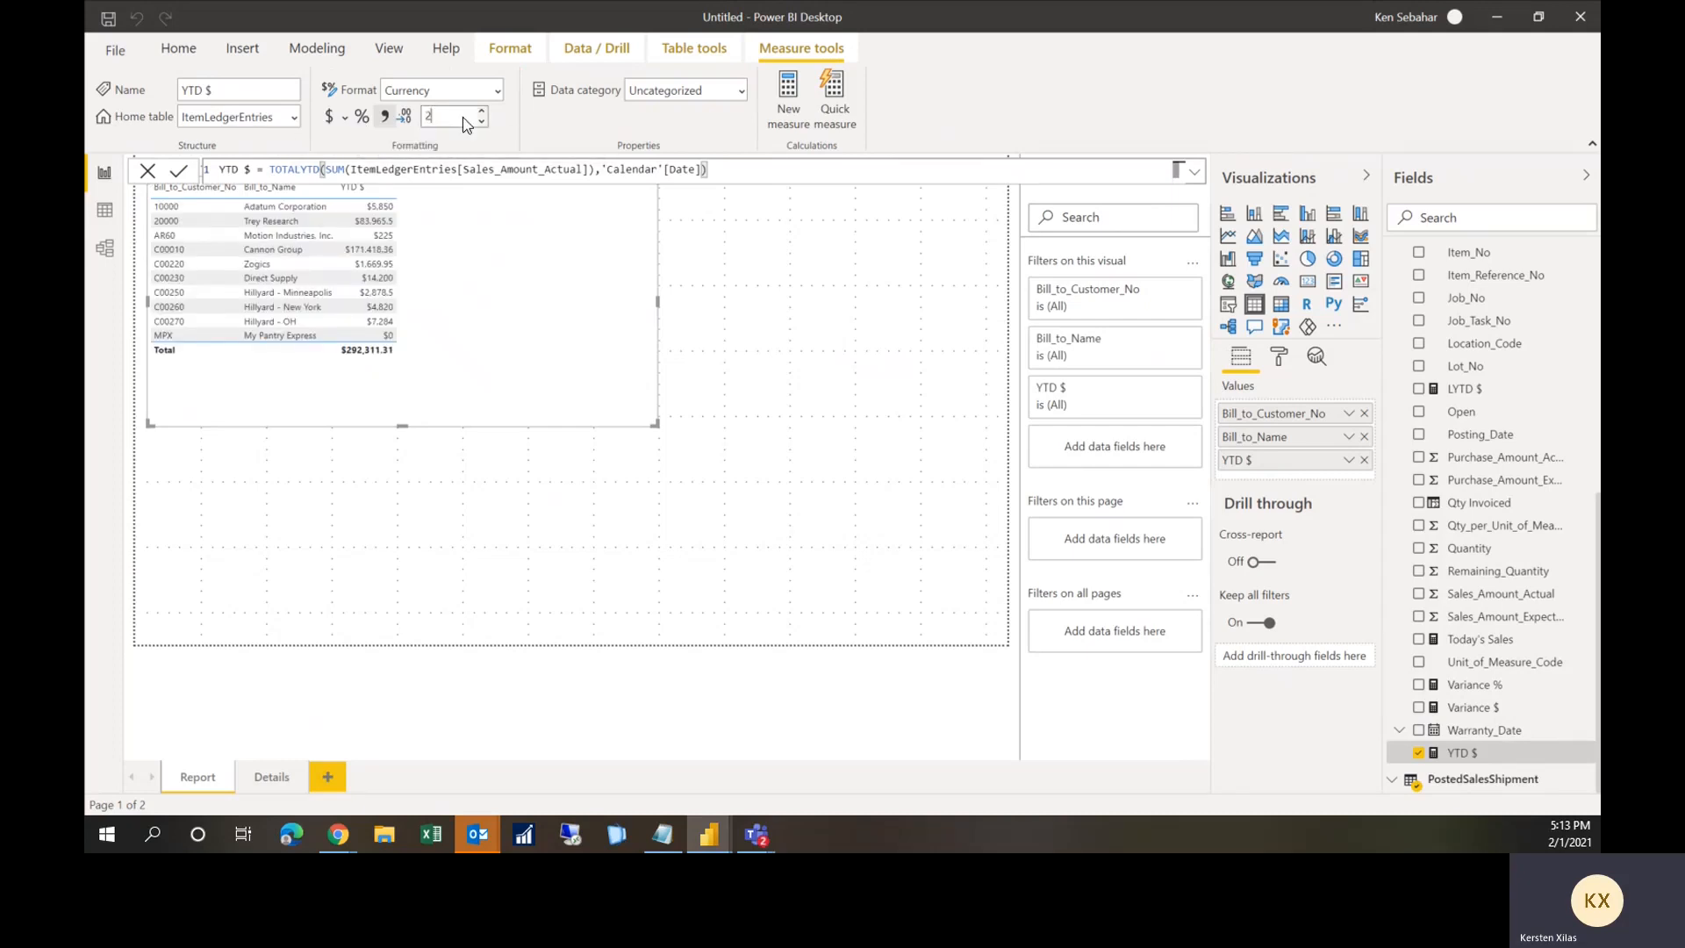
key("Return")
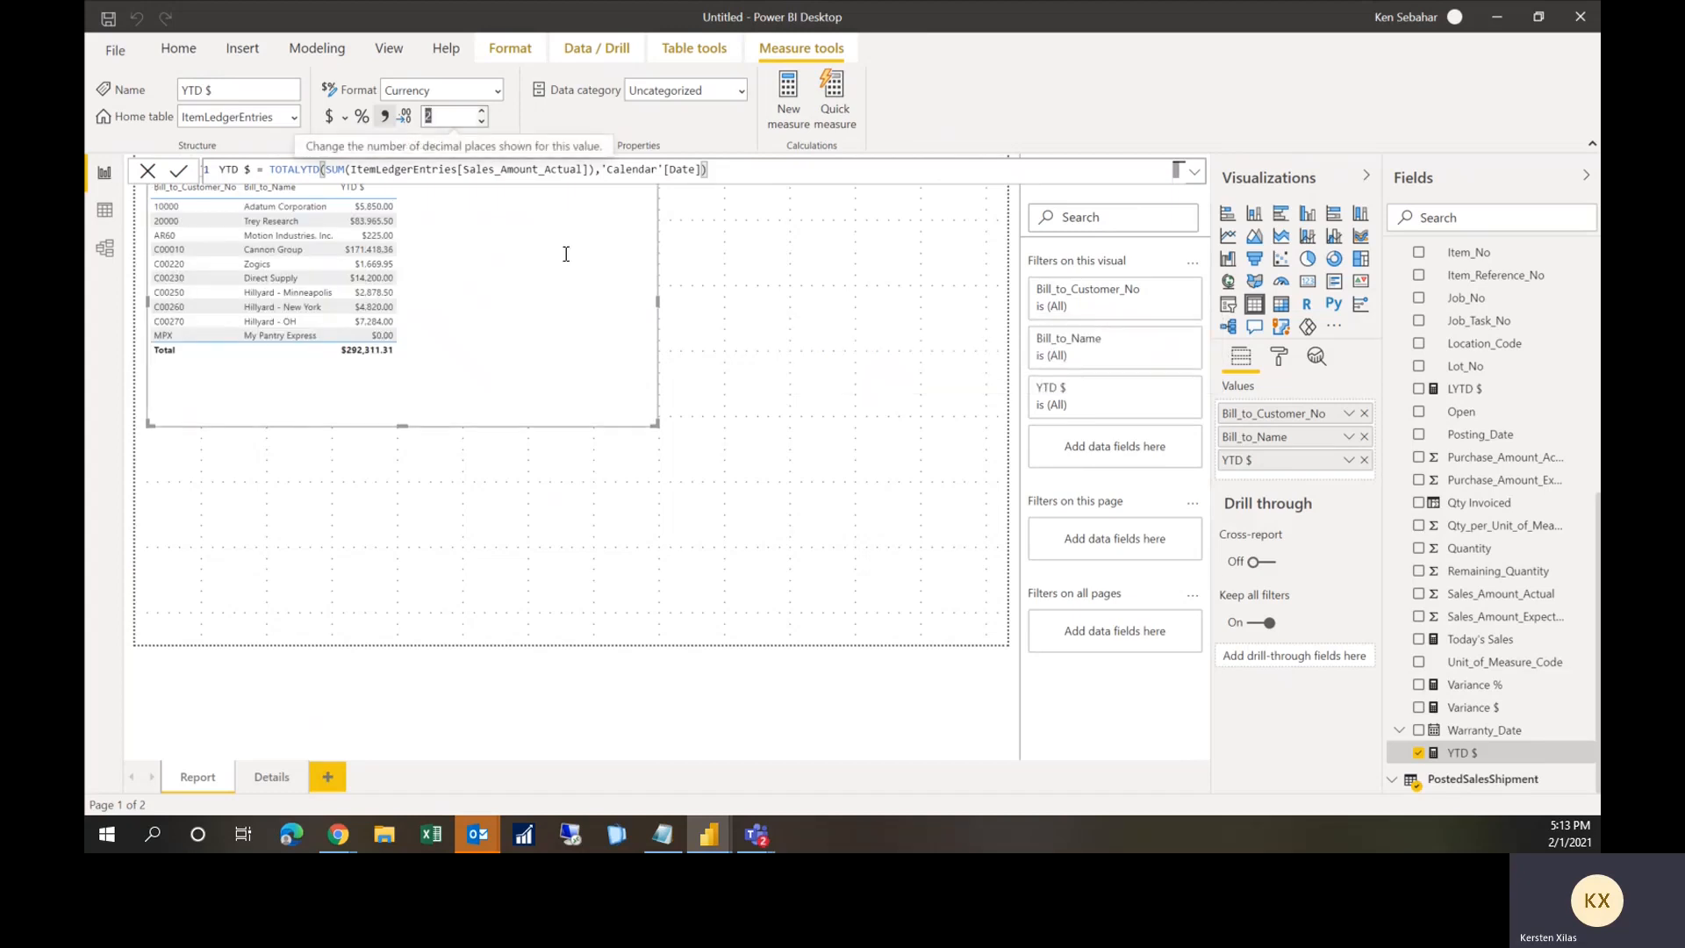
left_click(840, 317)
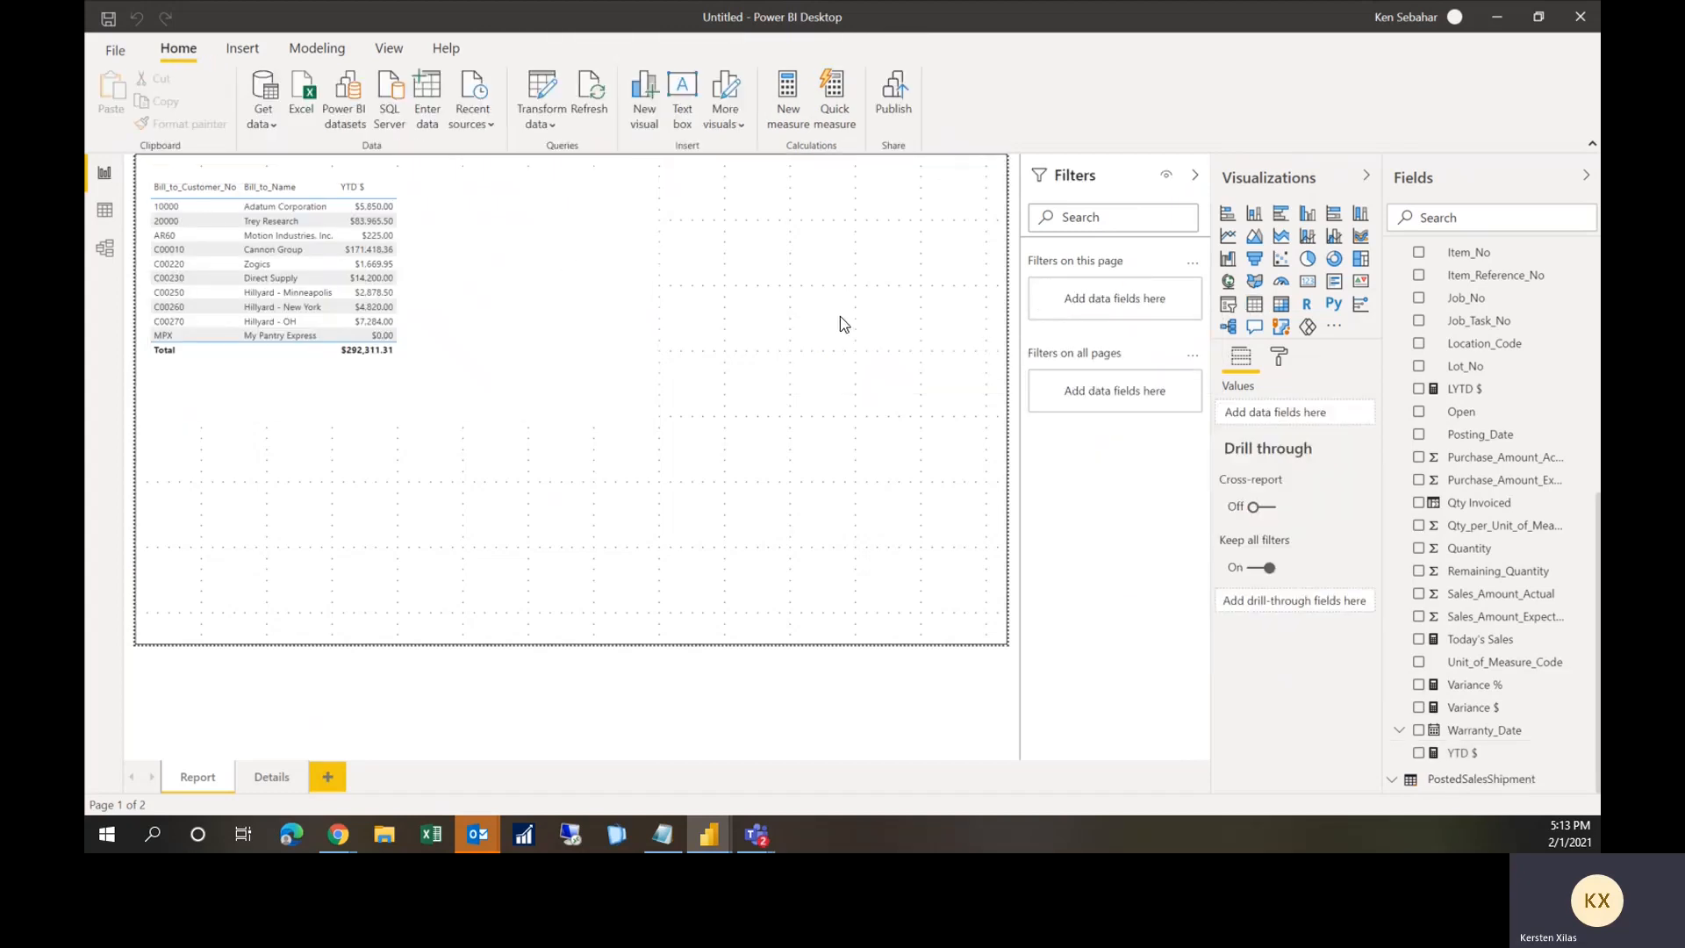
left_click(1419, 390)
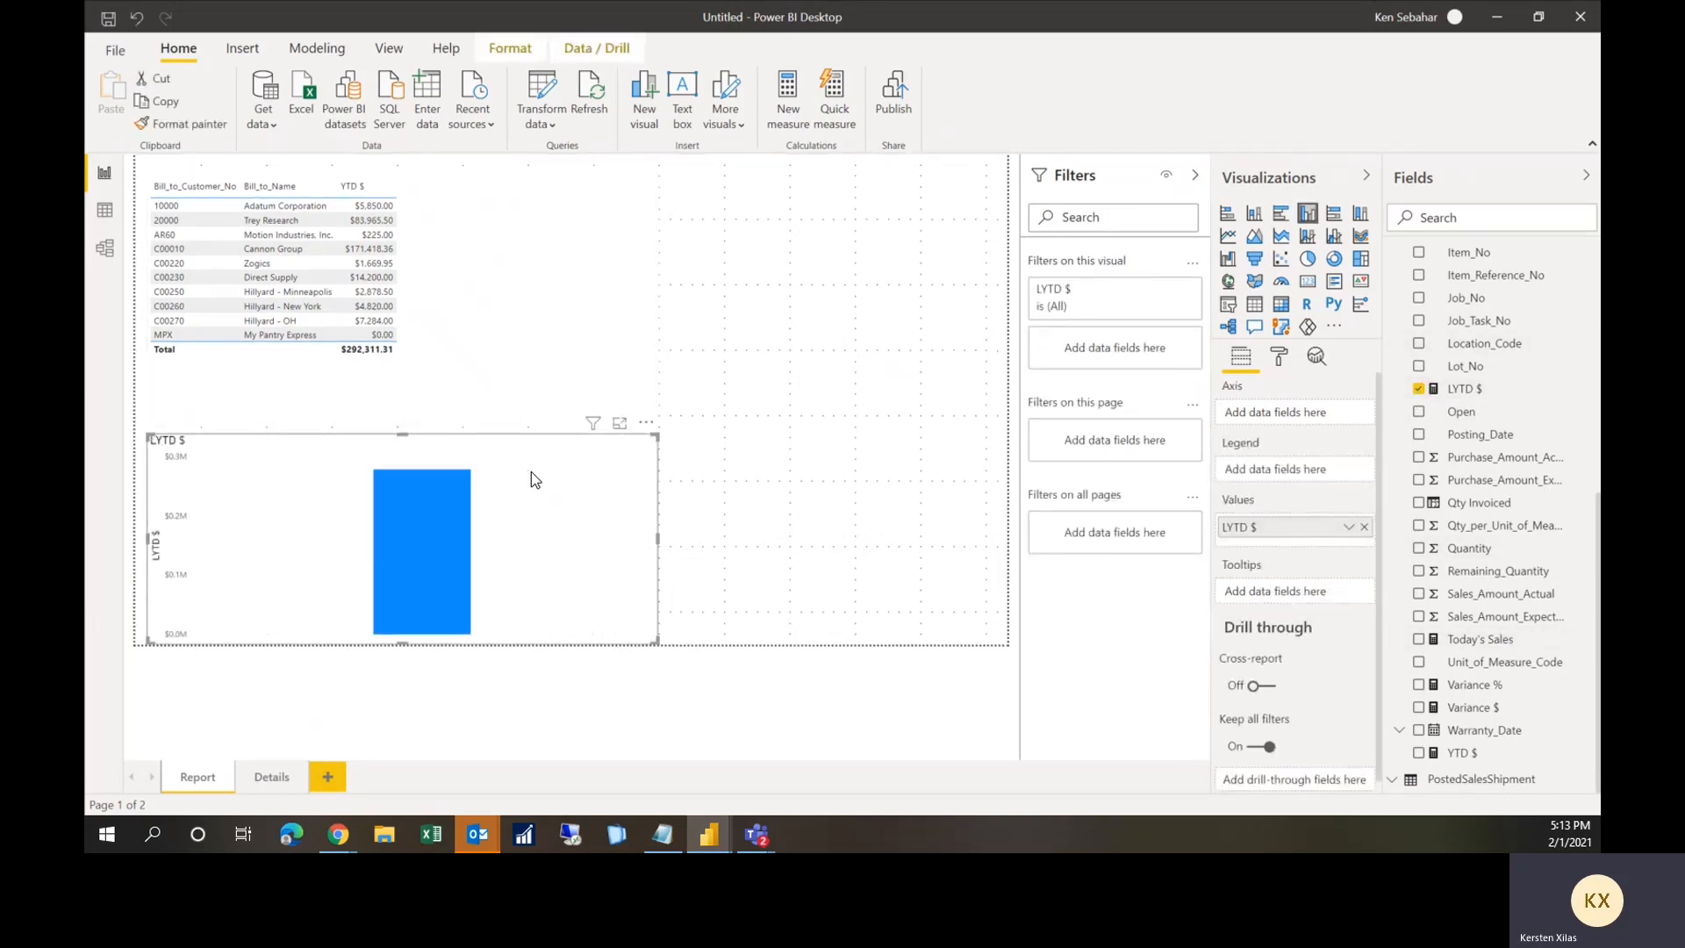
left_click(646, 422)
left_click(682, 490)
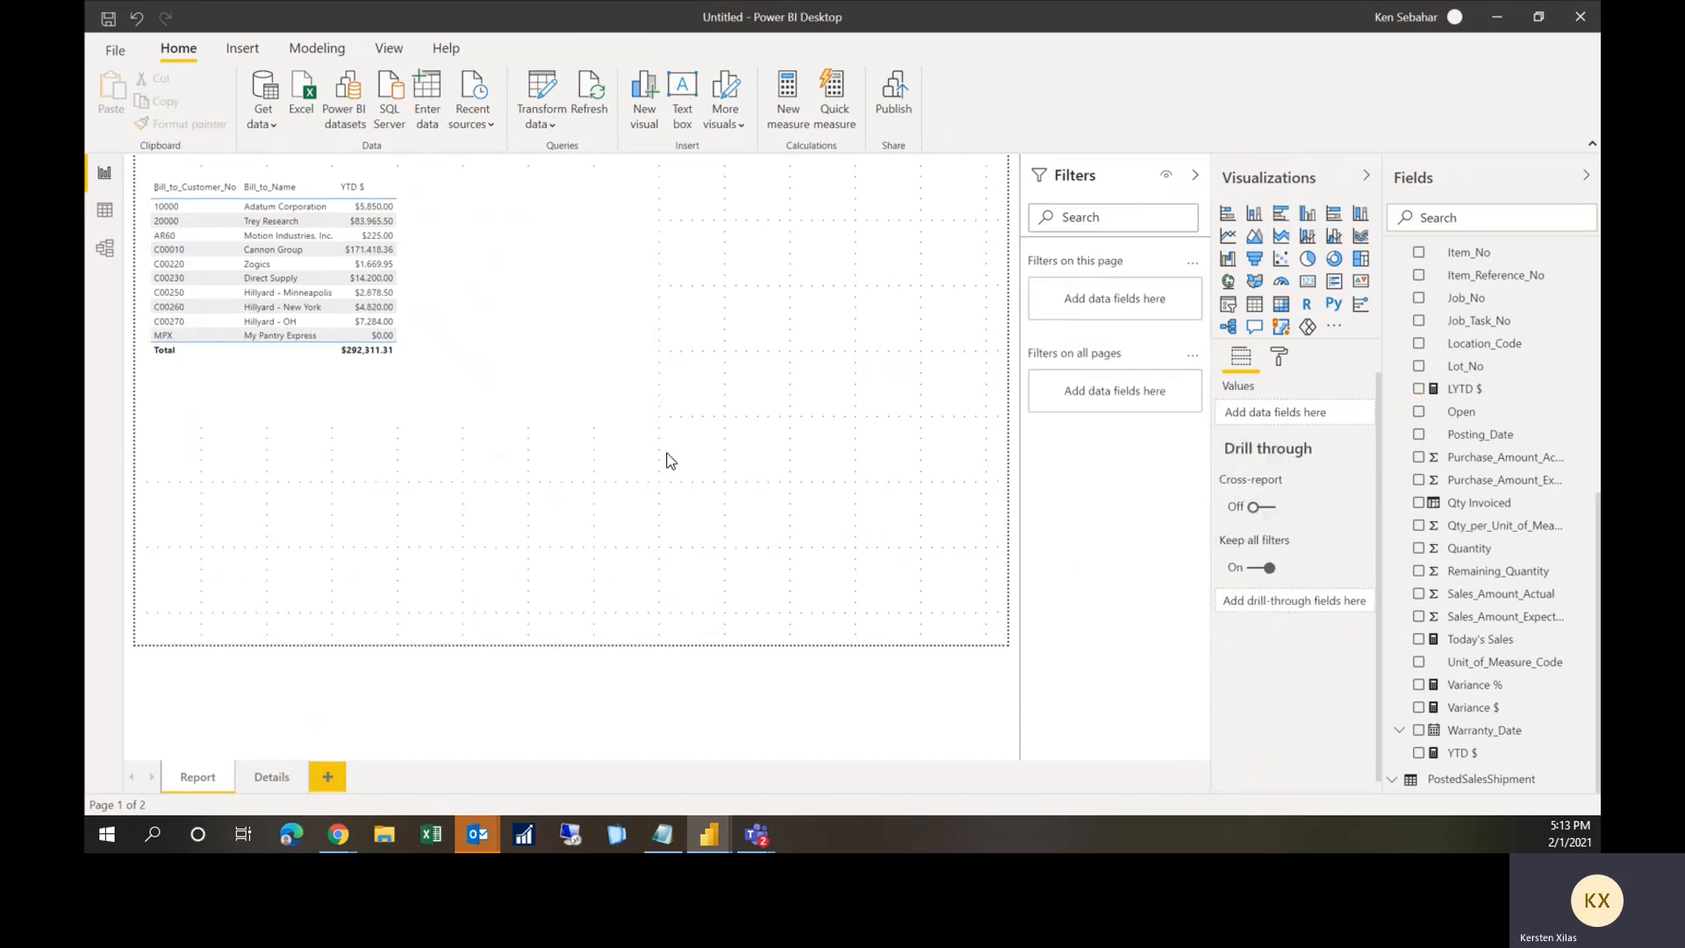
Step: Add the LYTD $, Variance $ and Variance % measures to the customer table visual, checking LYTD $'s currency format
left_click(481, 227)
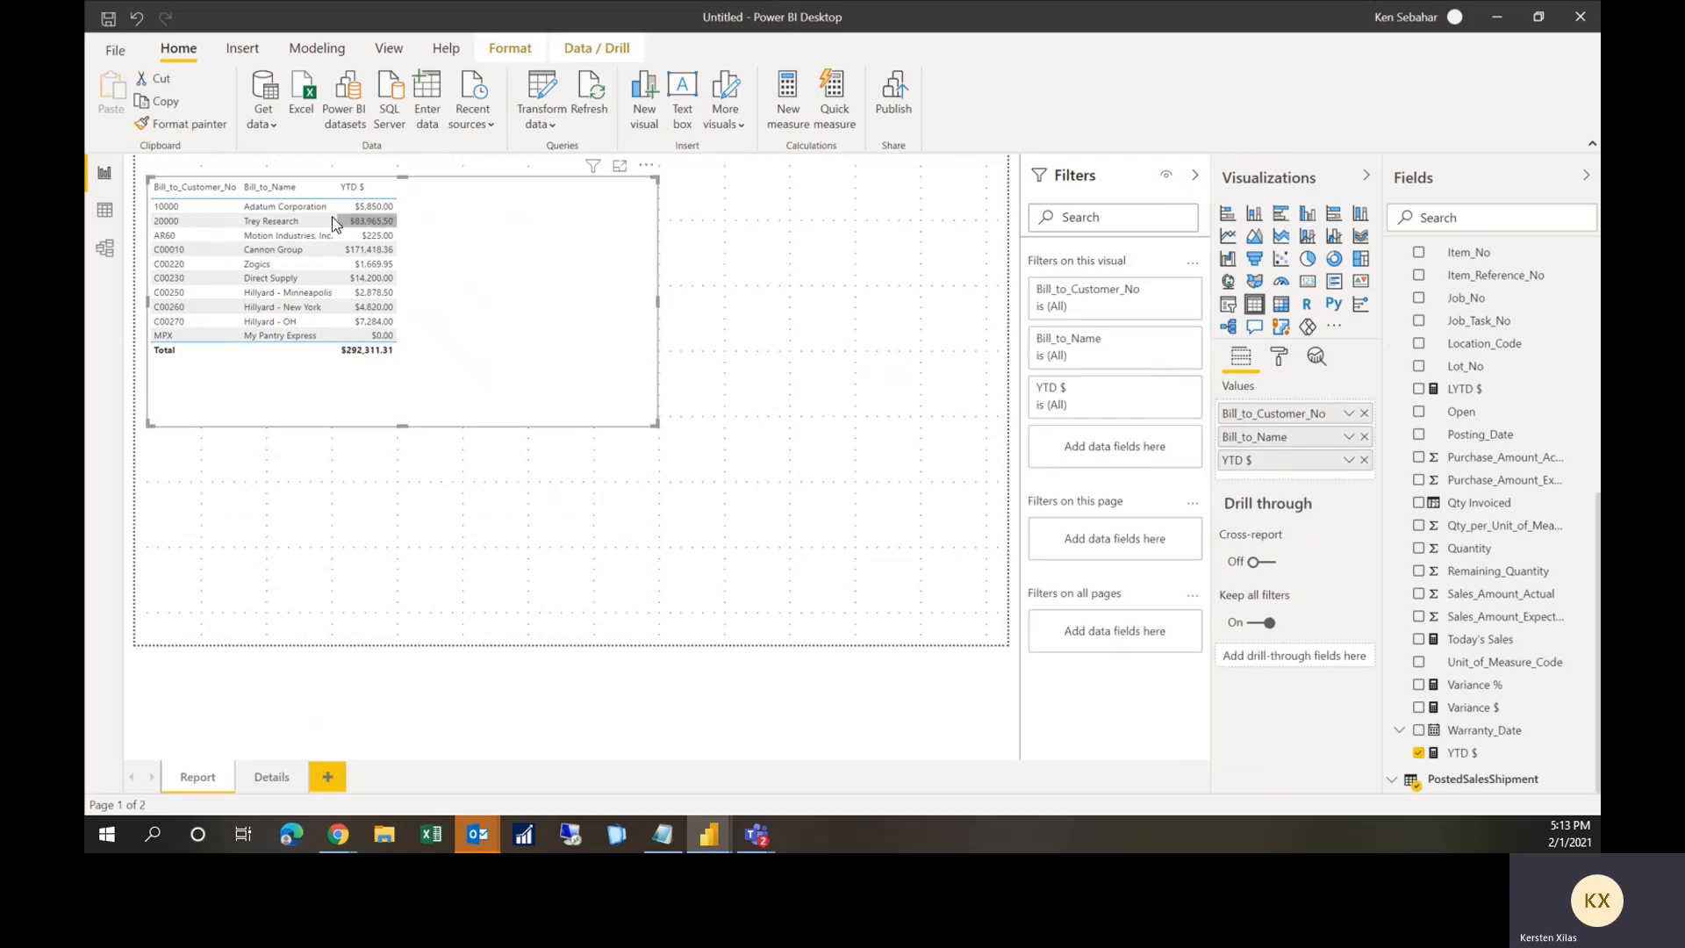
left_click(1419, 389)
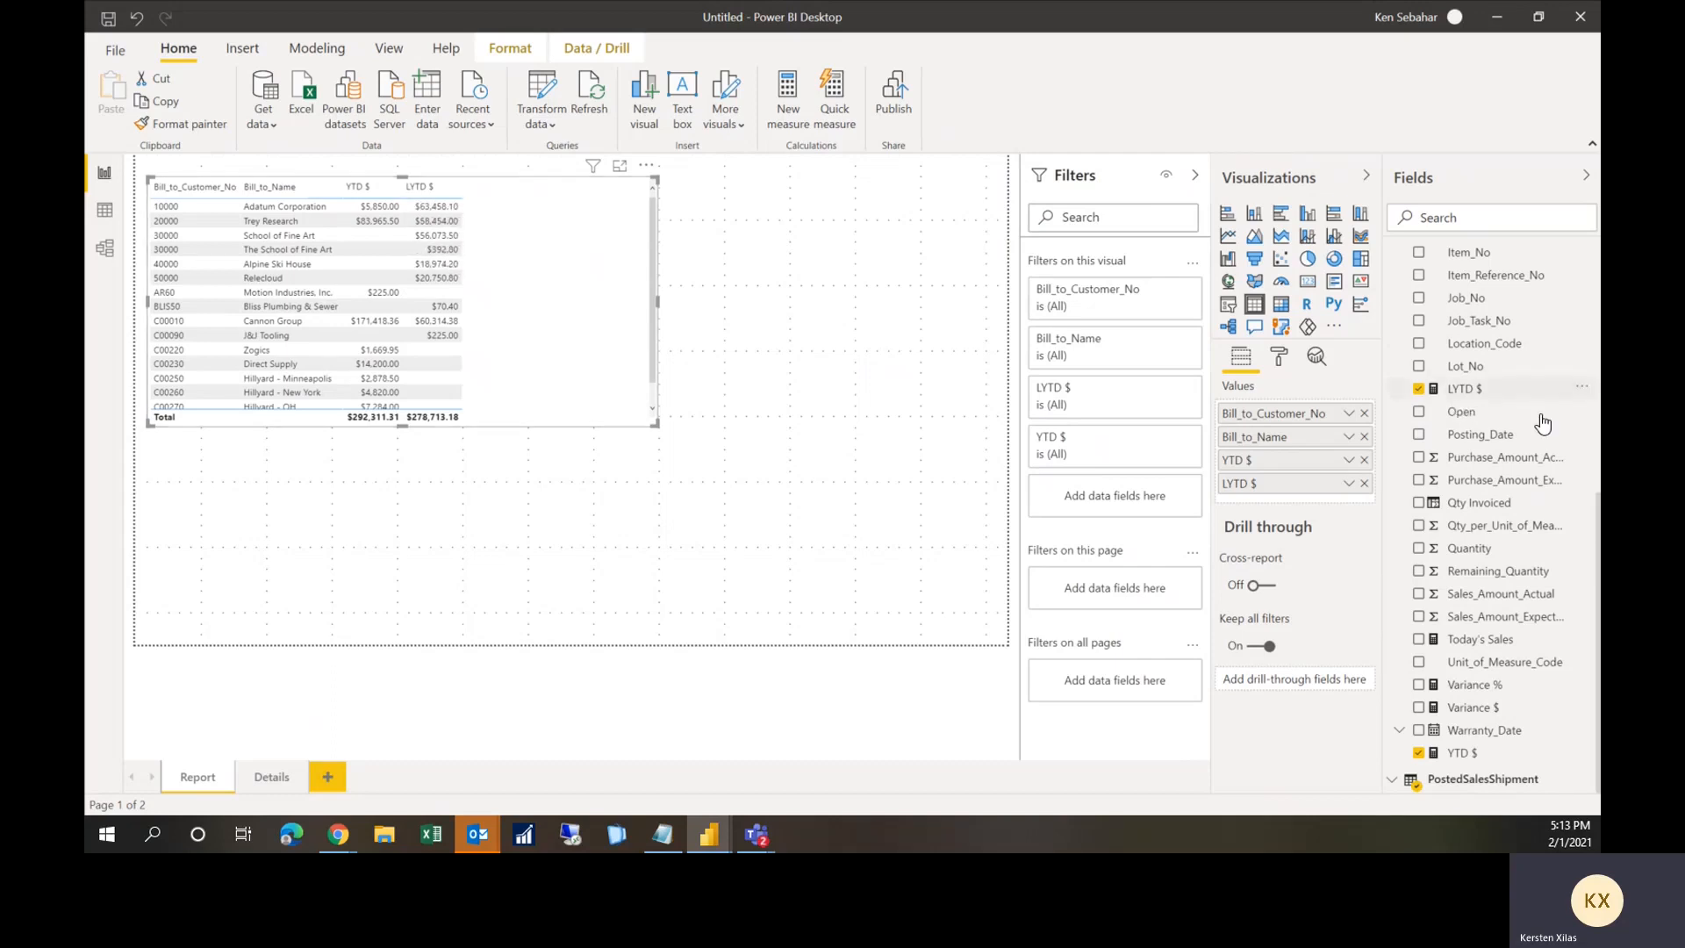
left_click(1484, 389)
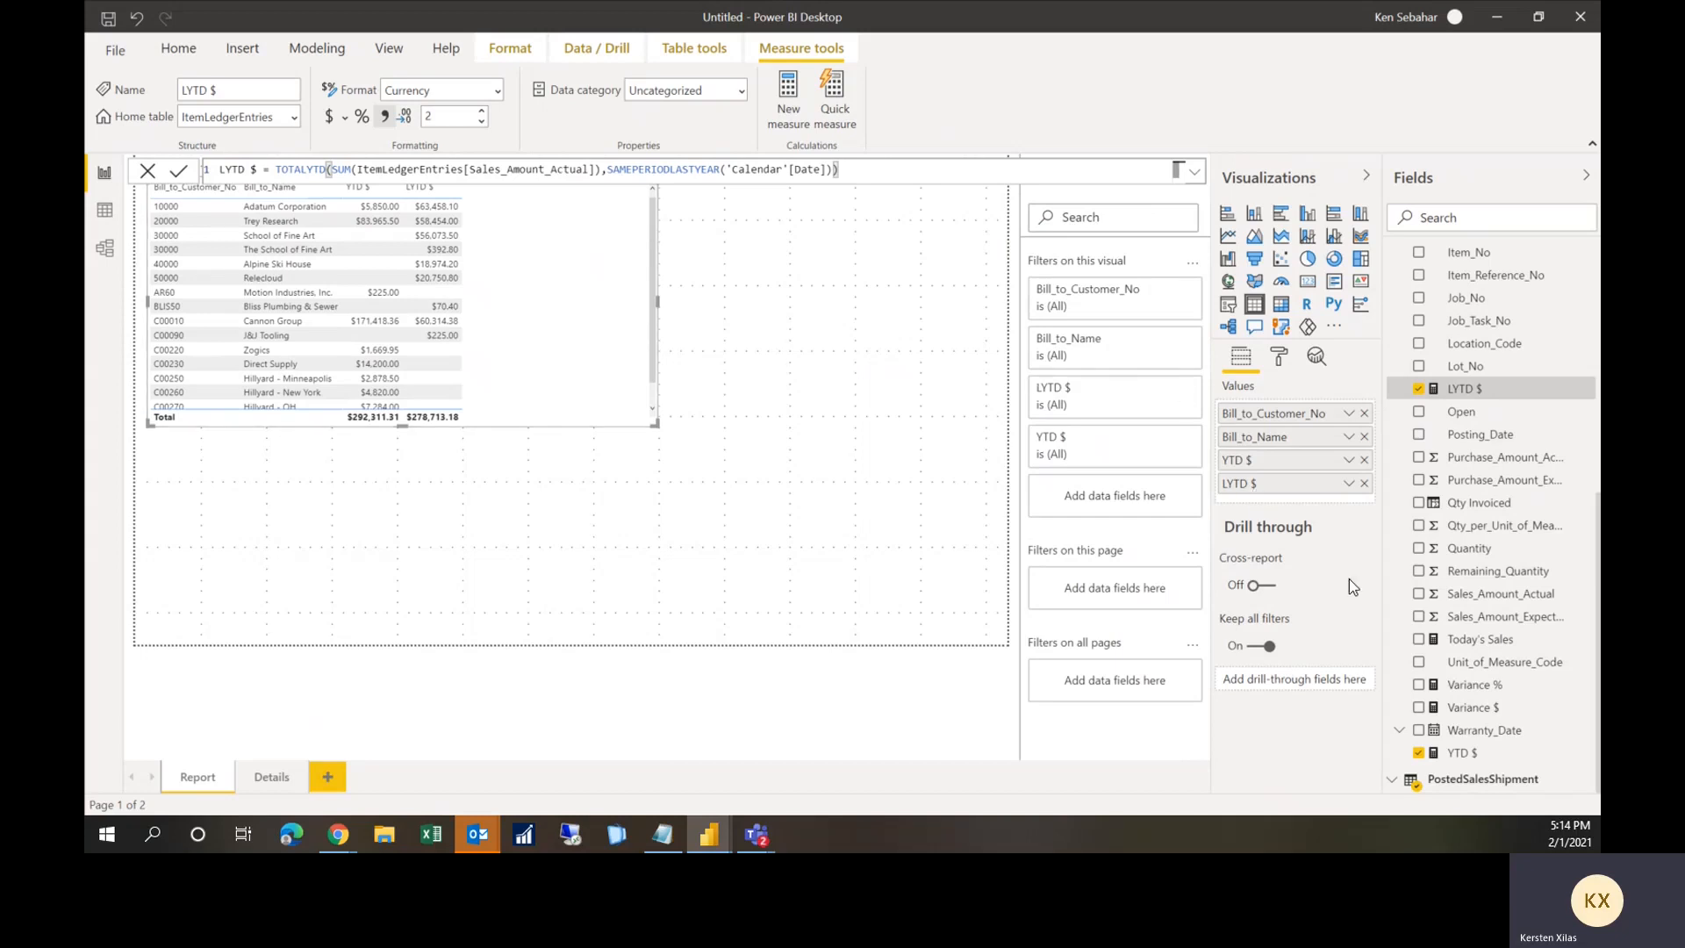
left_click(1419, 708)
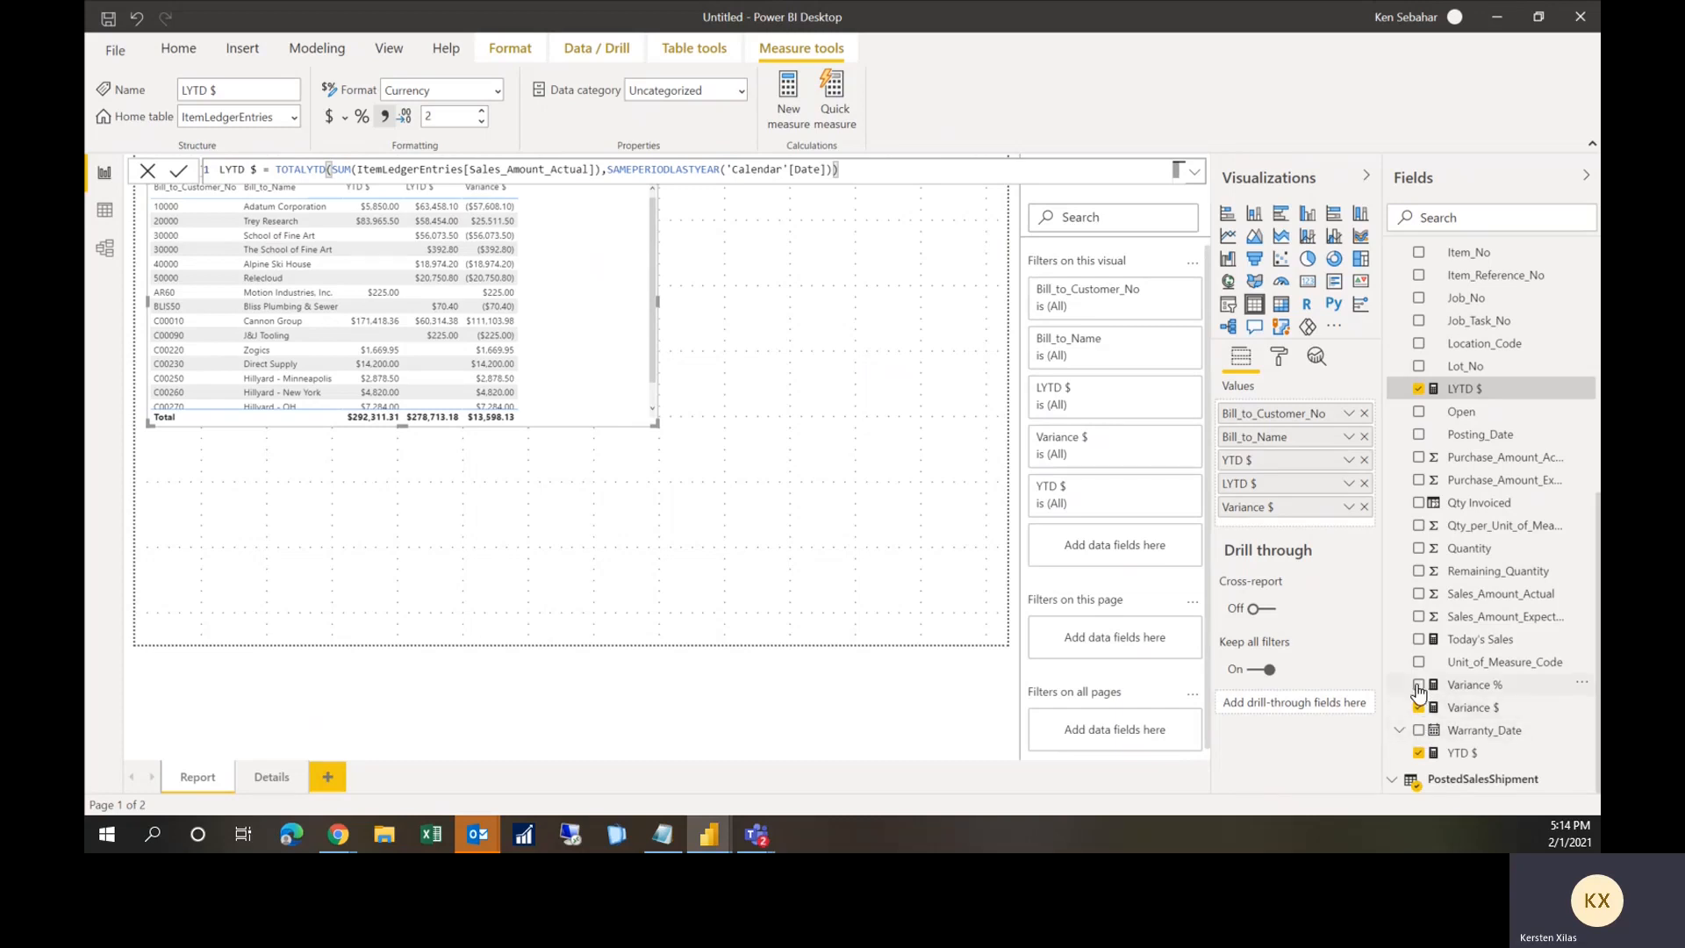
left_click(1419, 685)
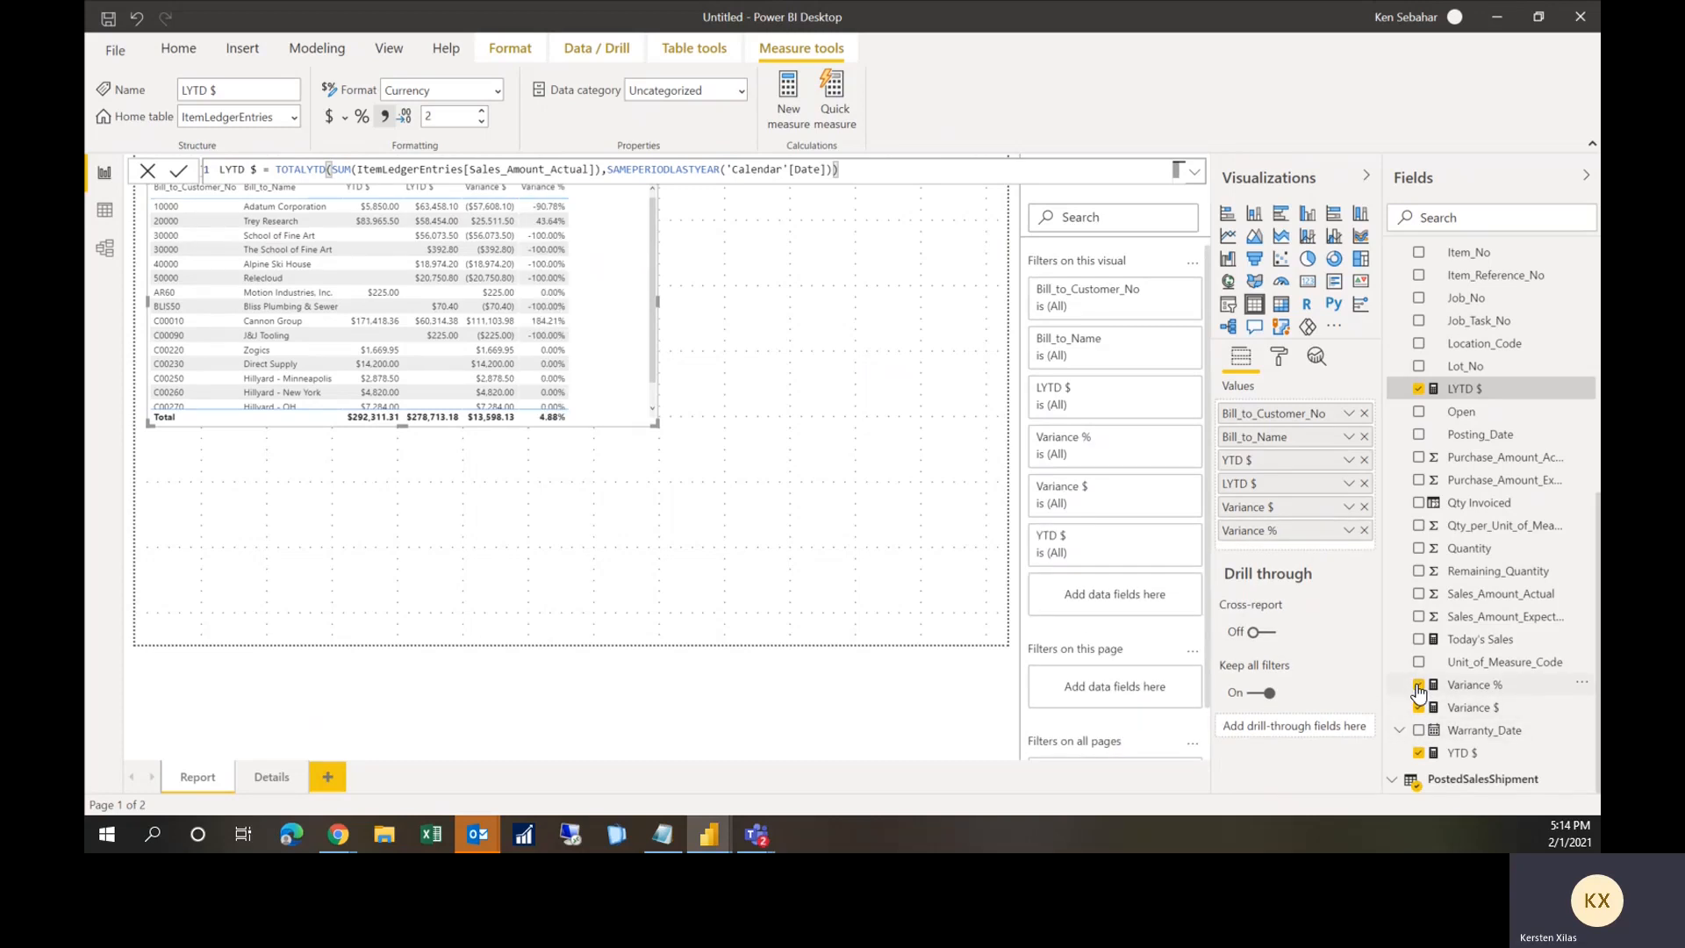
Step: Move the customer table visual down the page to leave free space above it
left_click(765, 498)
left_click(614, 215)
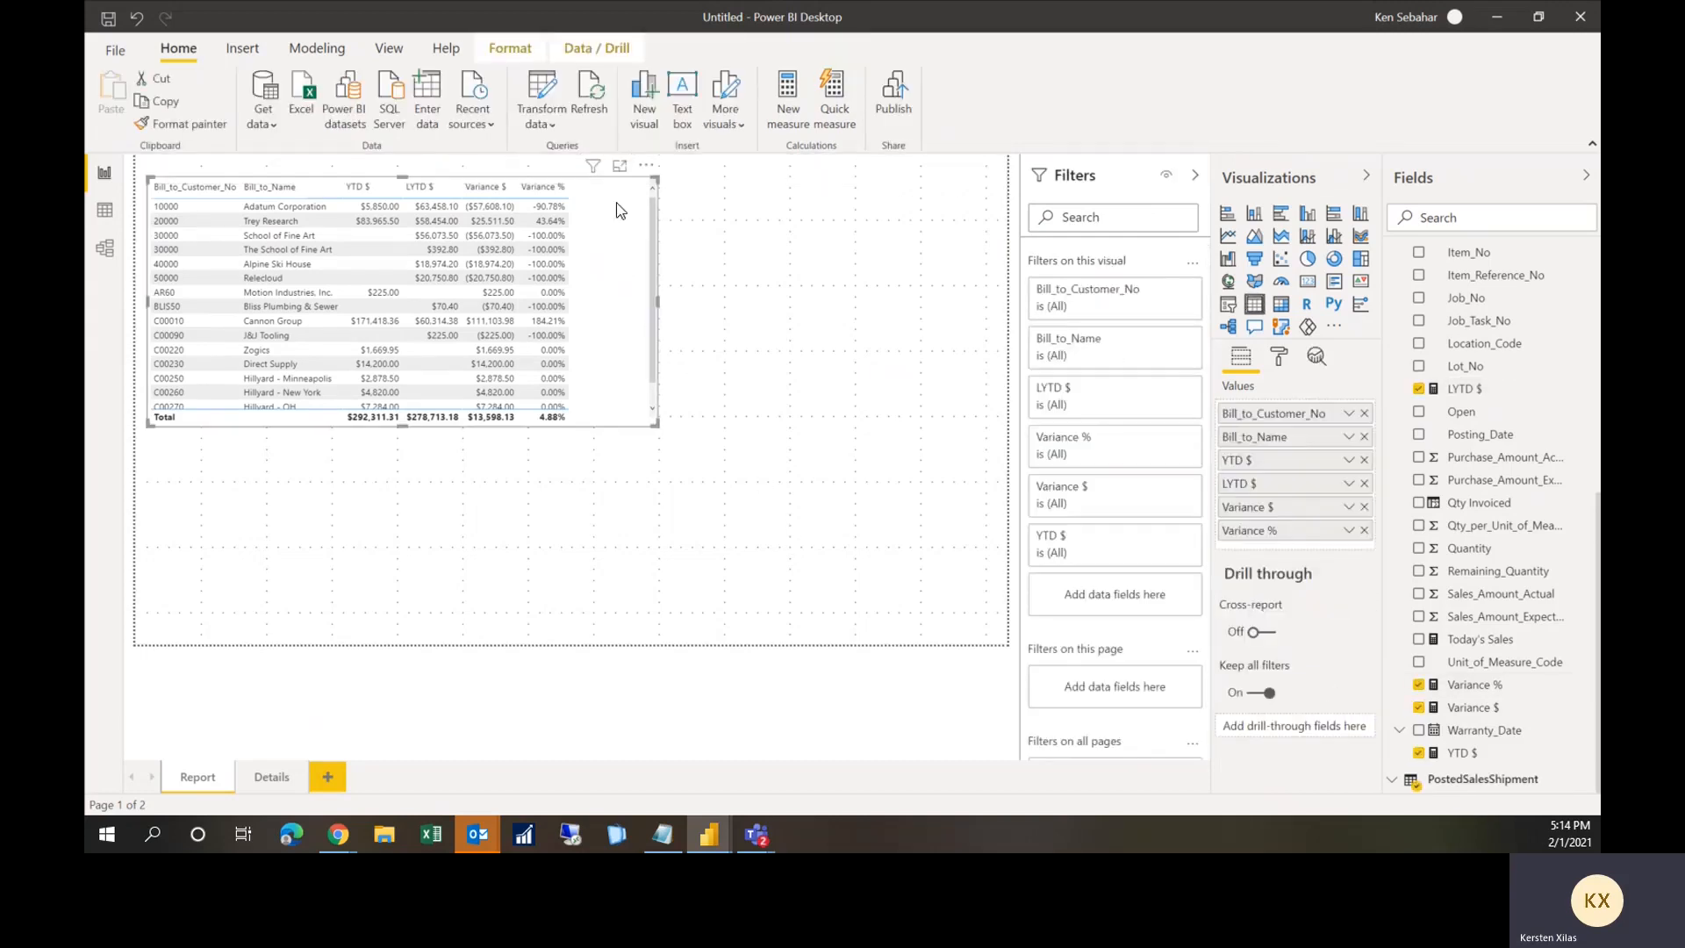
left_click_drag(614, 218, 597, 254)
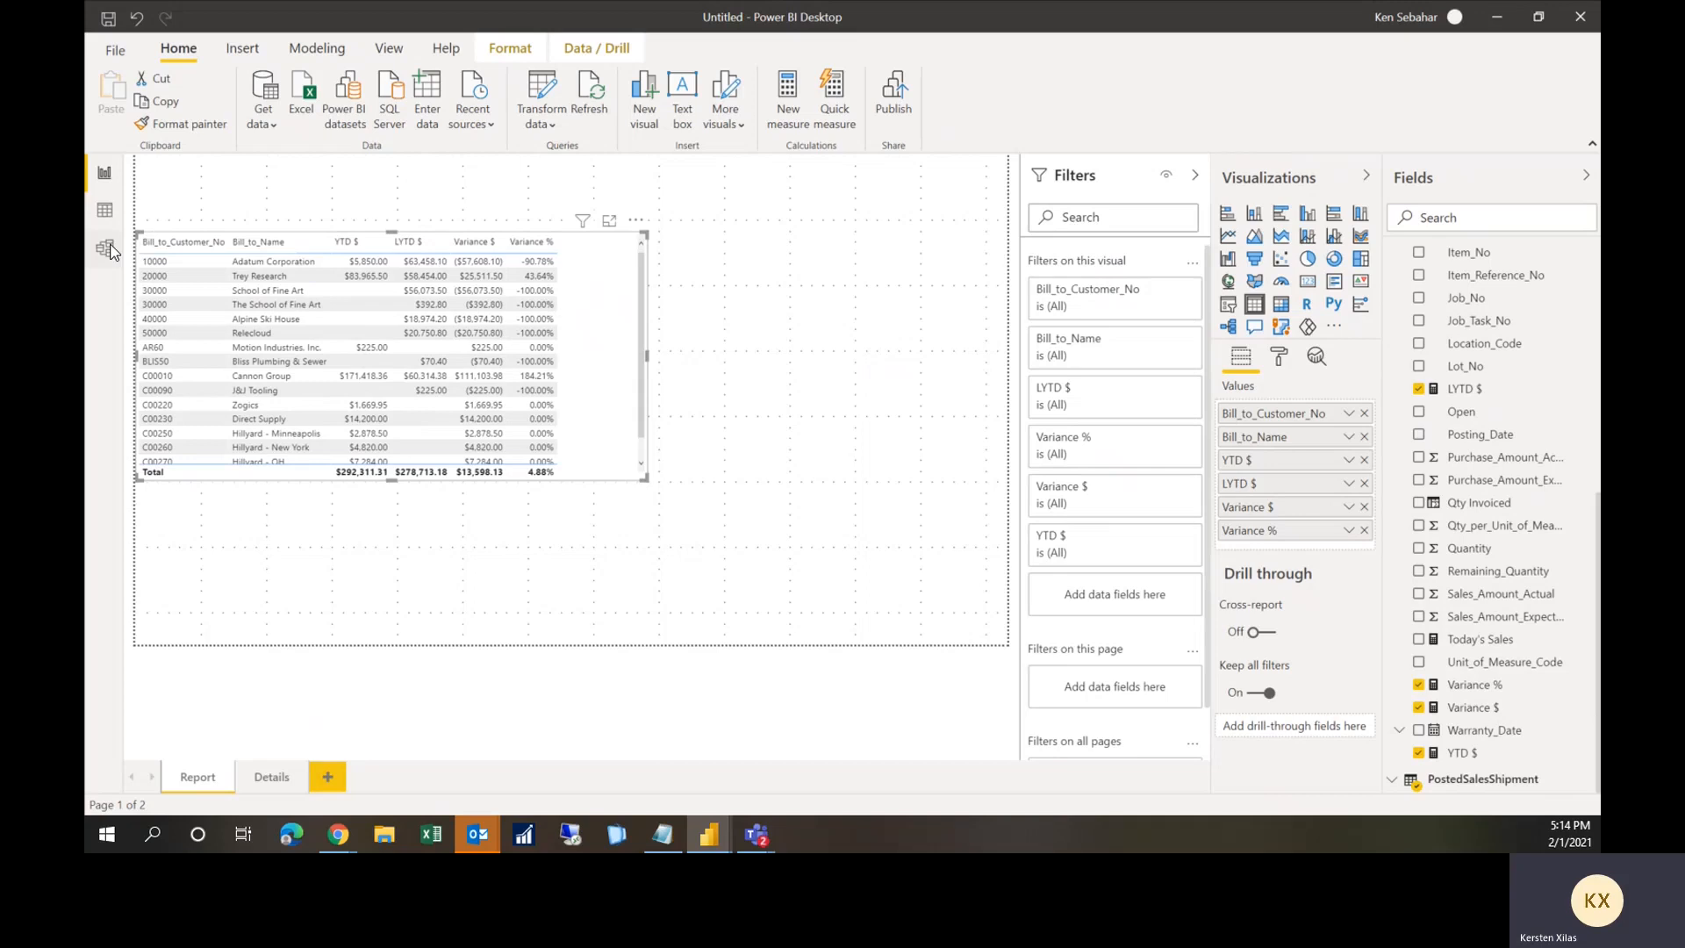
Step: Insert a line chart below the customer table and expand the Calendar table's fields
left_click(411, 558)
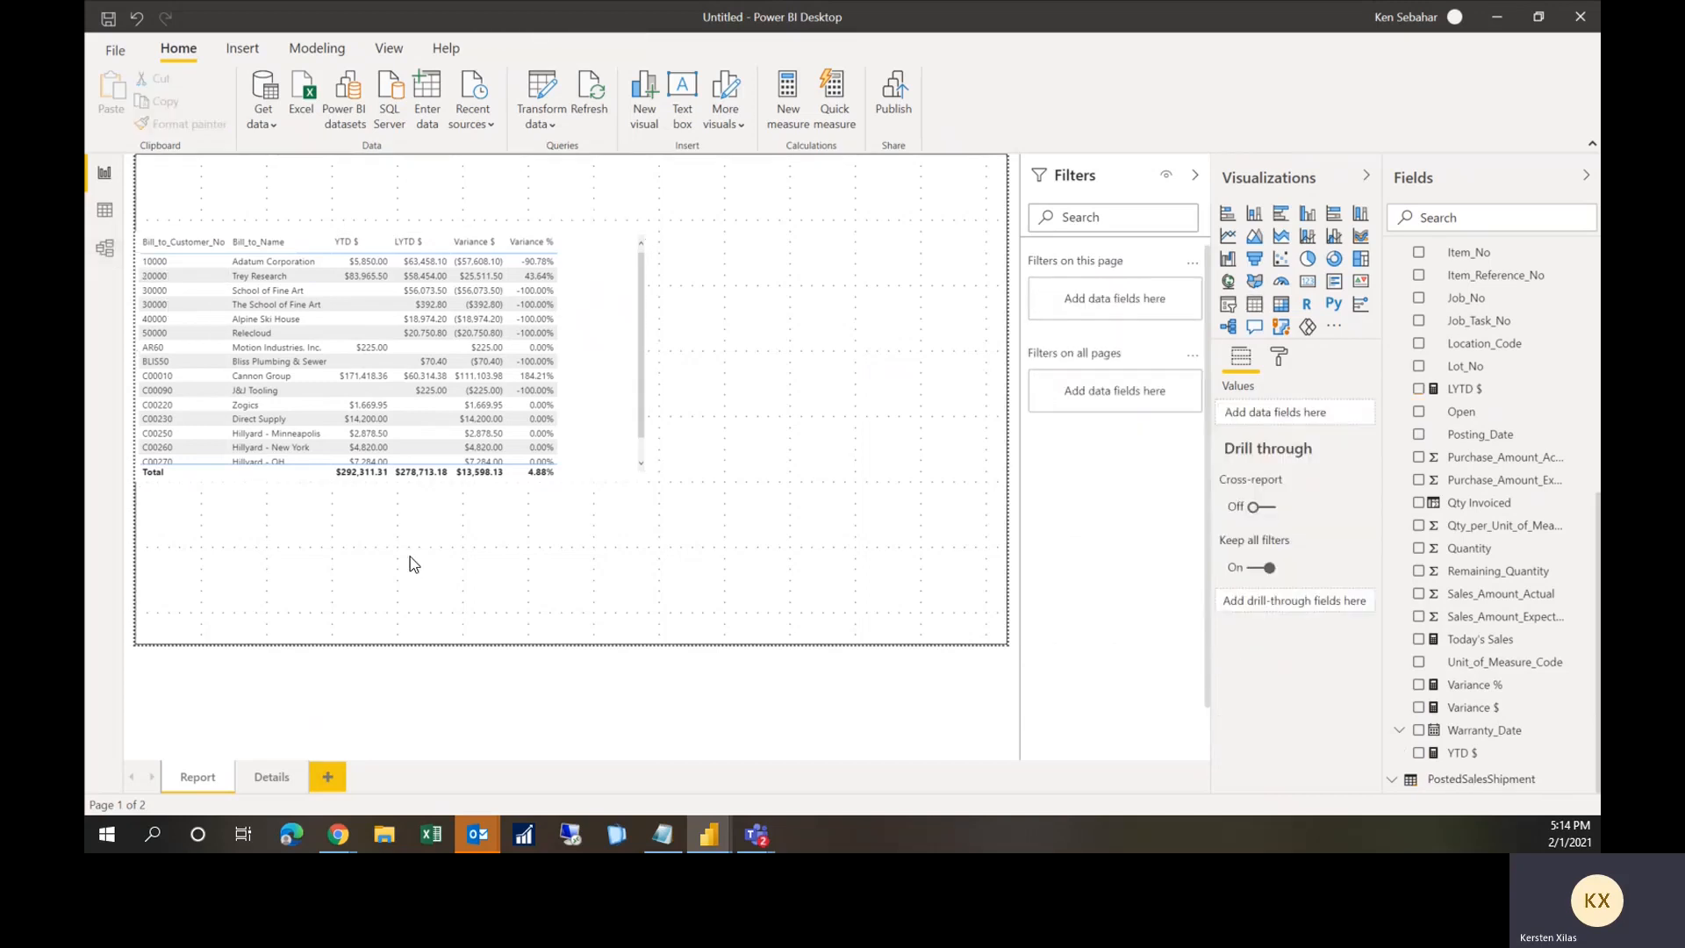
left_click(1228, 235)
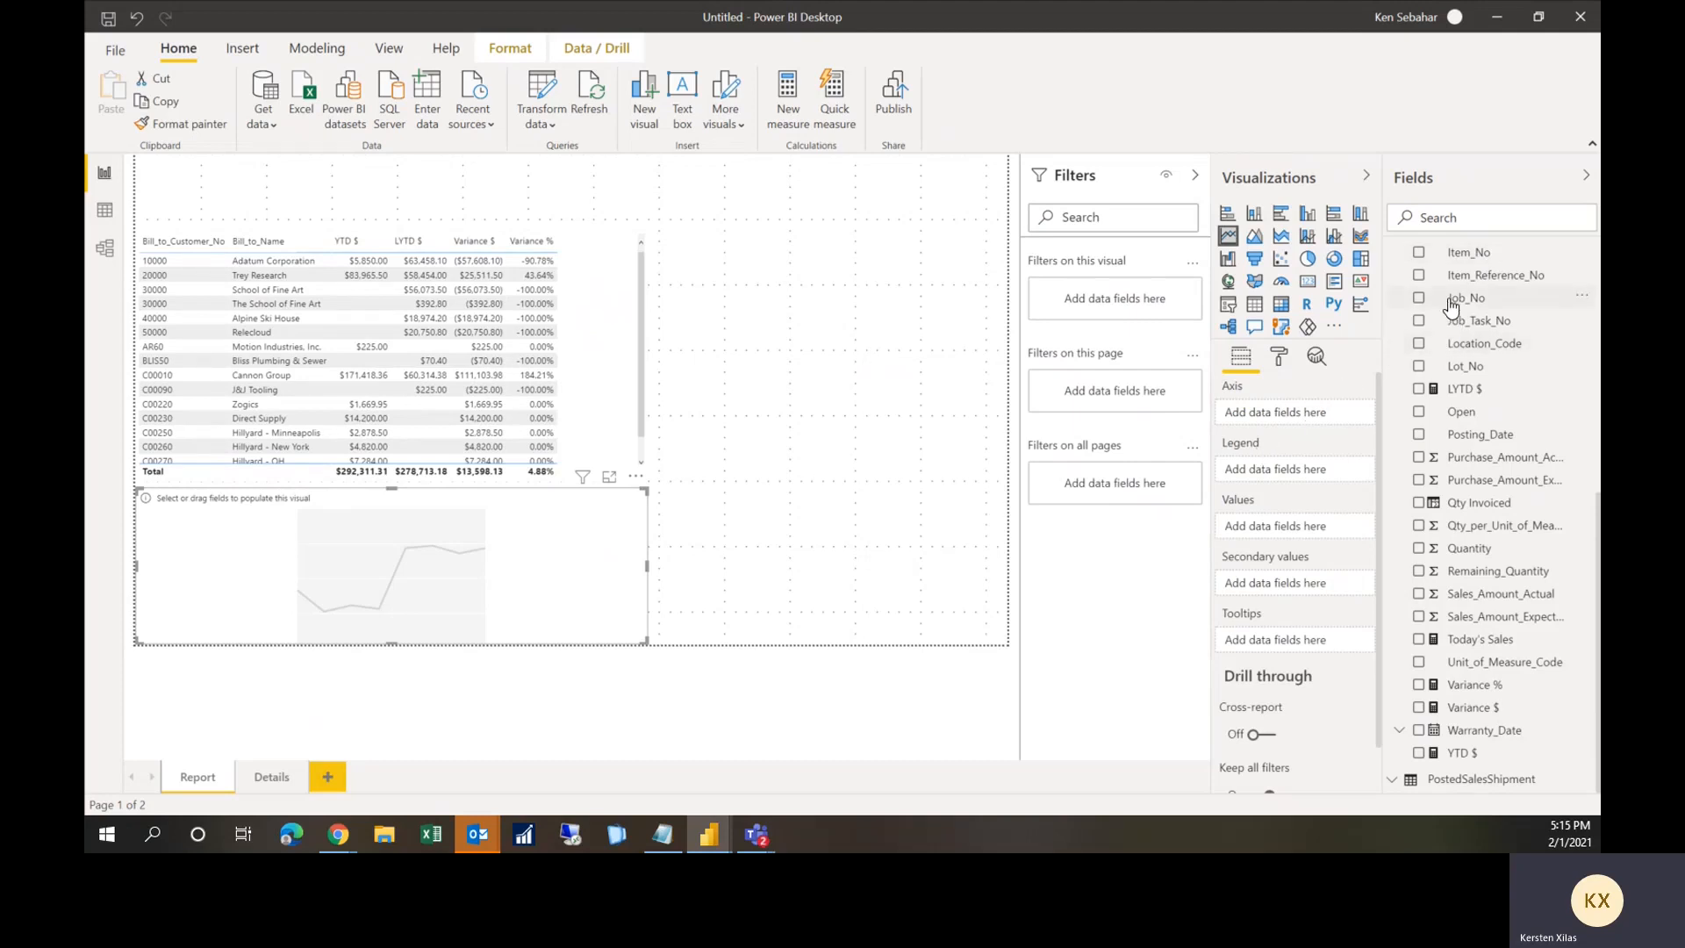
scroll(1451, 305, "up", 10)
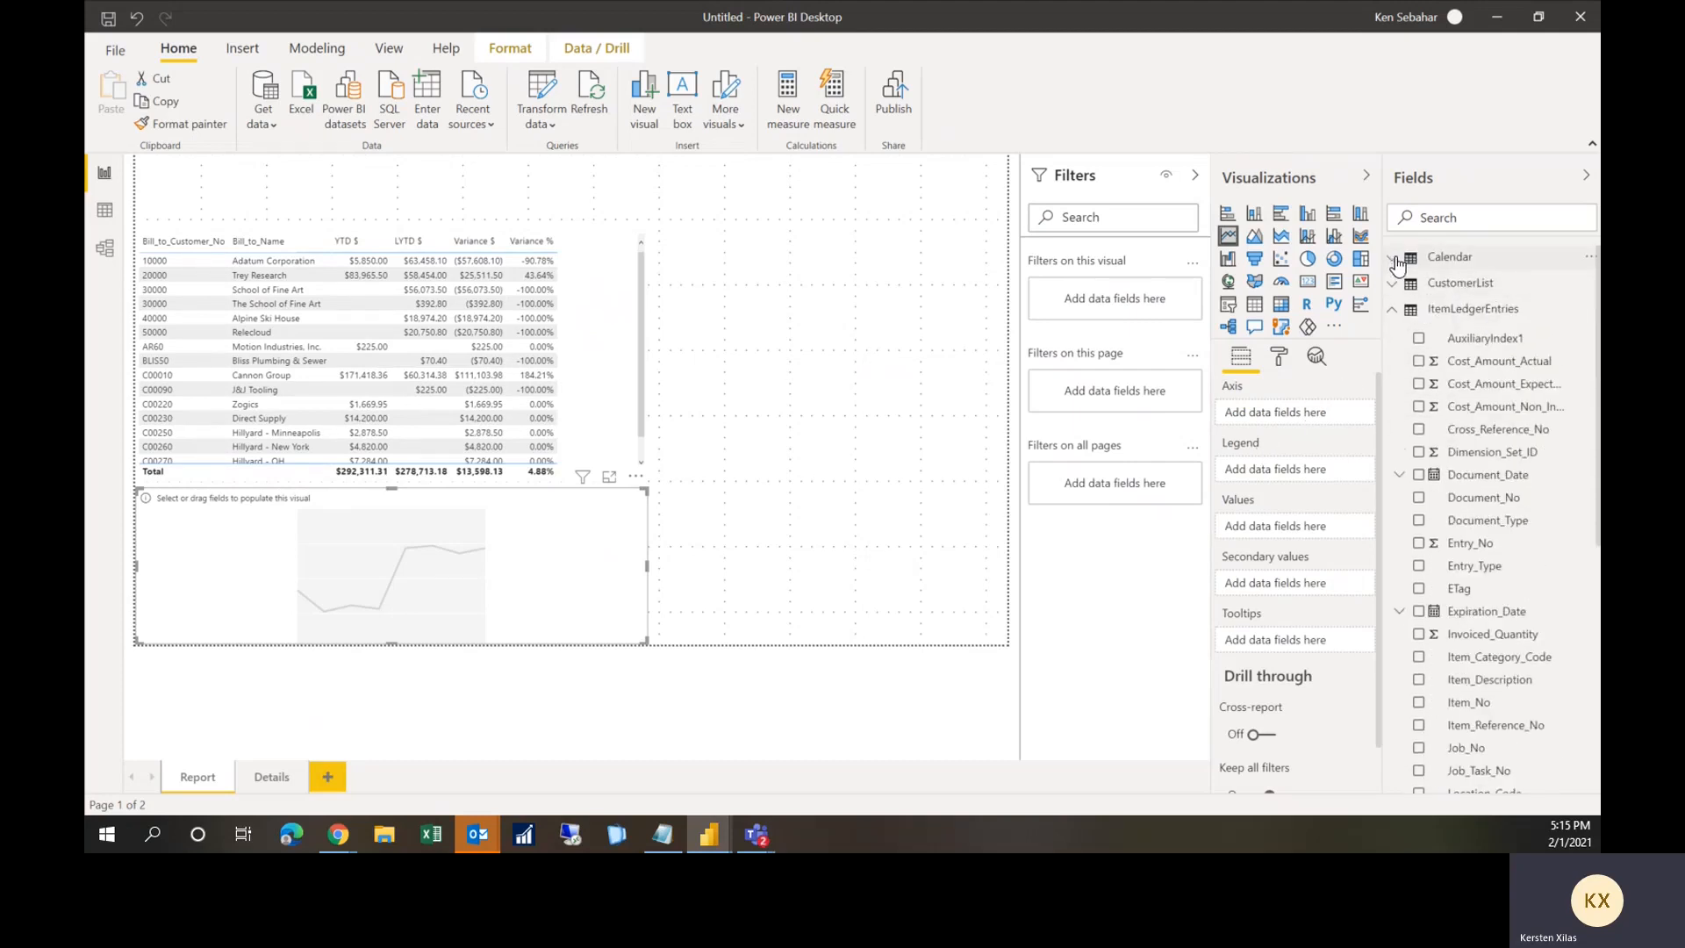
left_click(1397, 263)
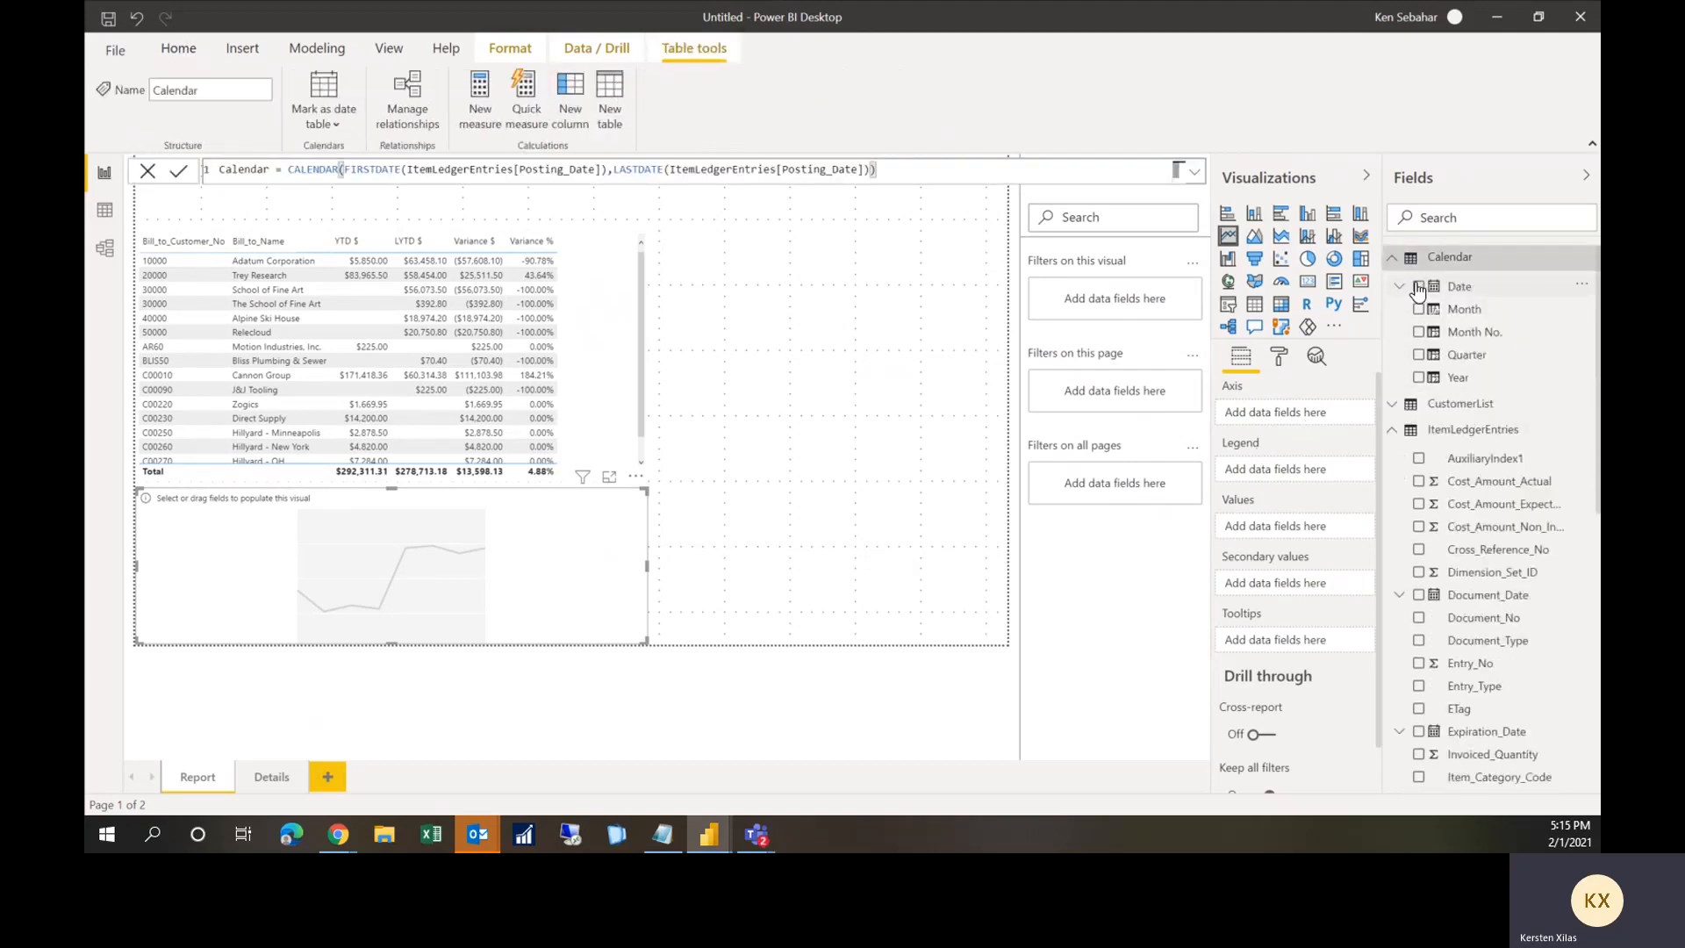
Step: Add the Calendar table's Date field to the line chart's axis as plain Date instead of Date Hierarchy
left_click(1419, 288)
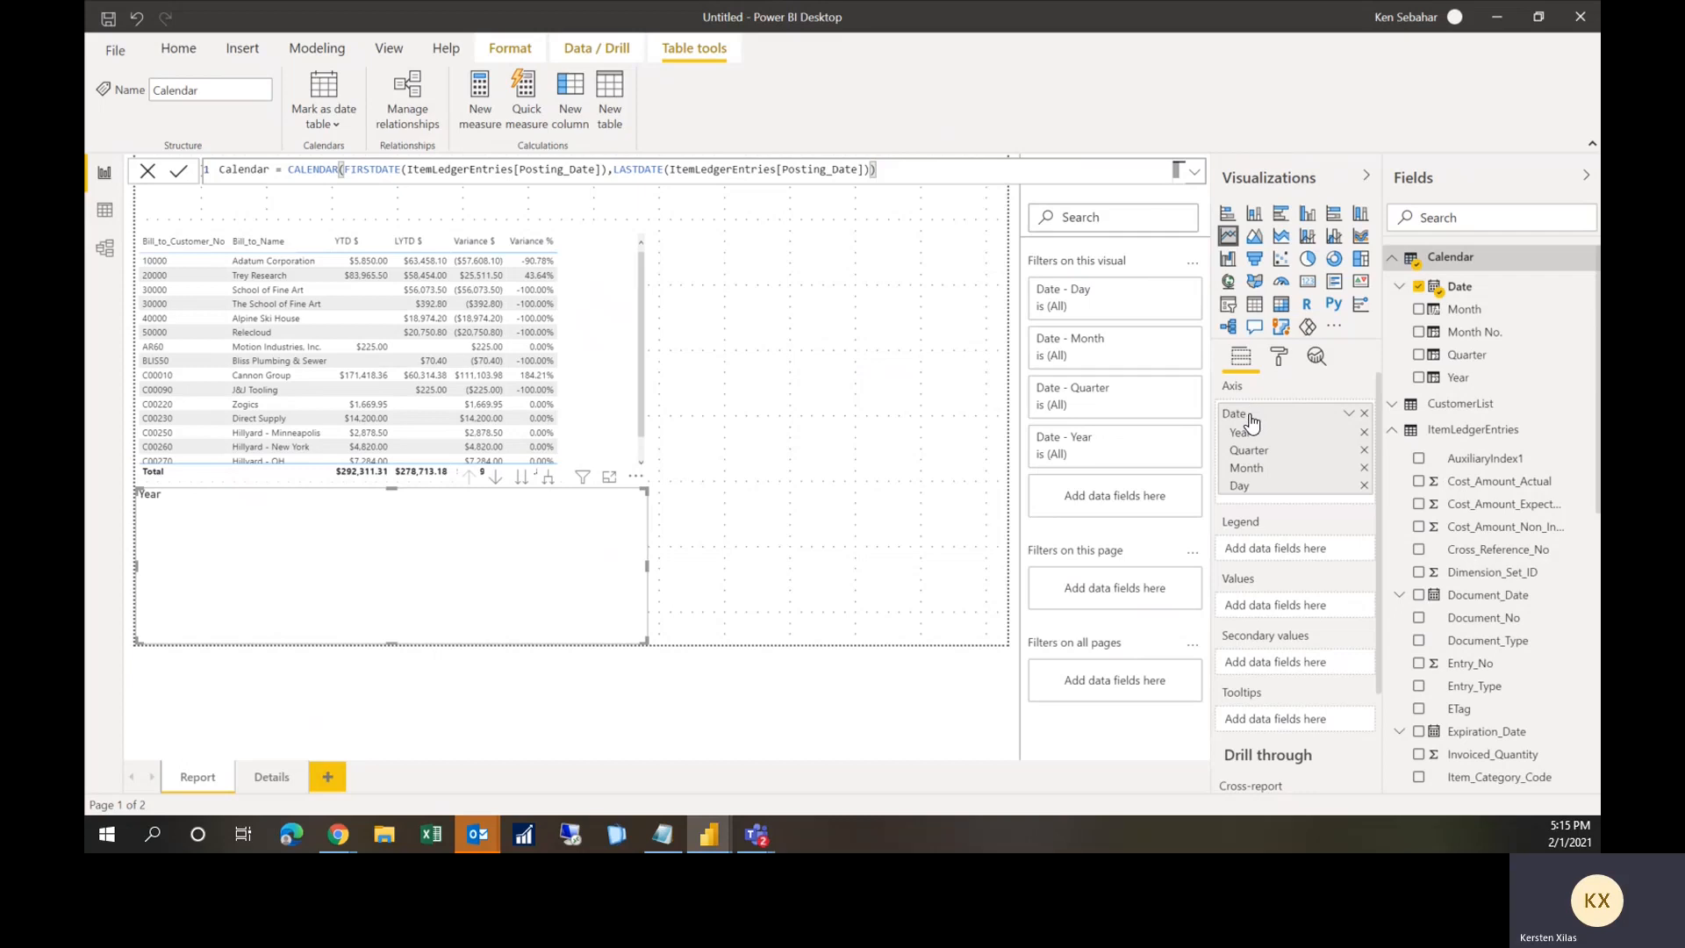
left_click(1349, 414)
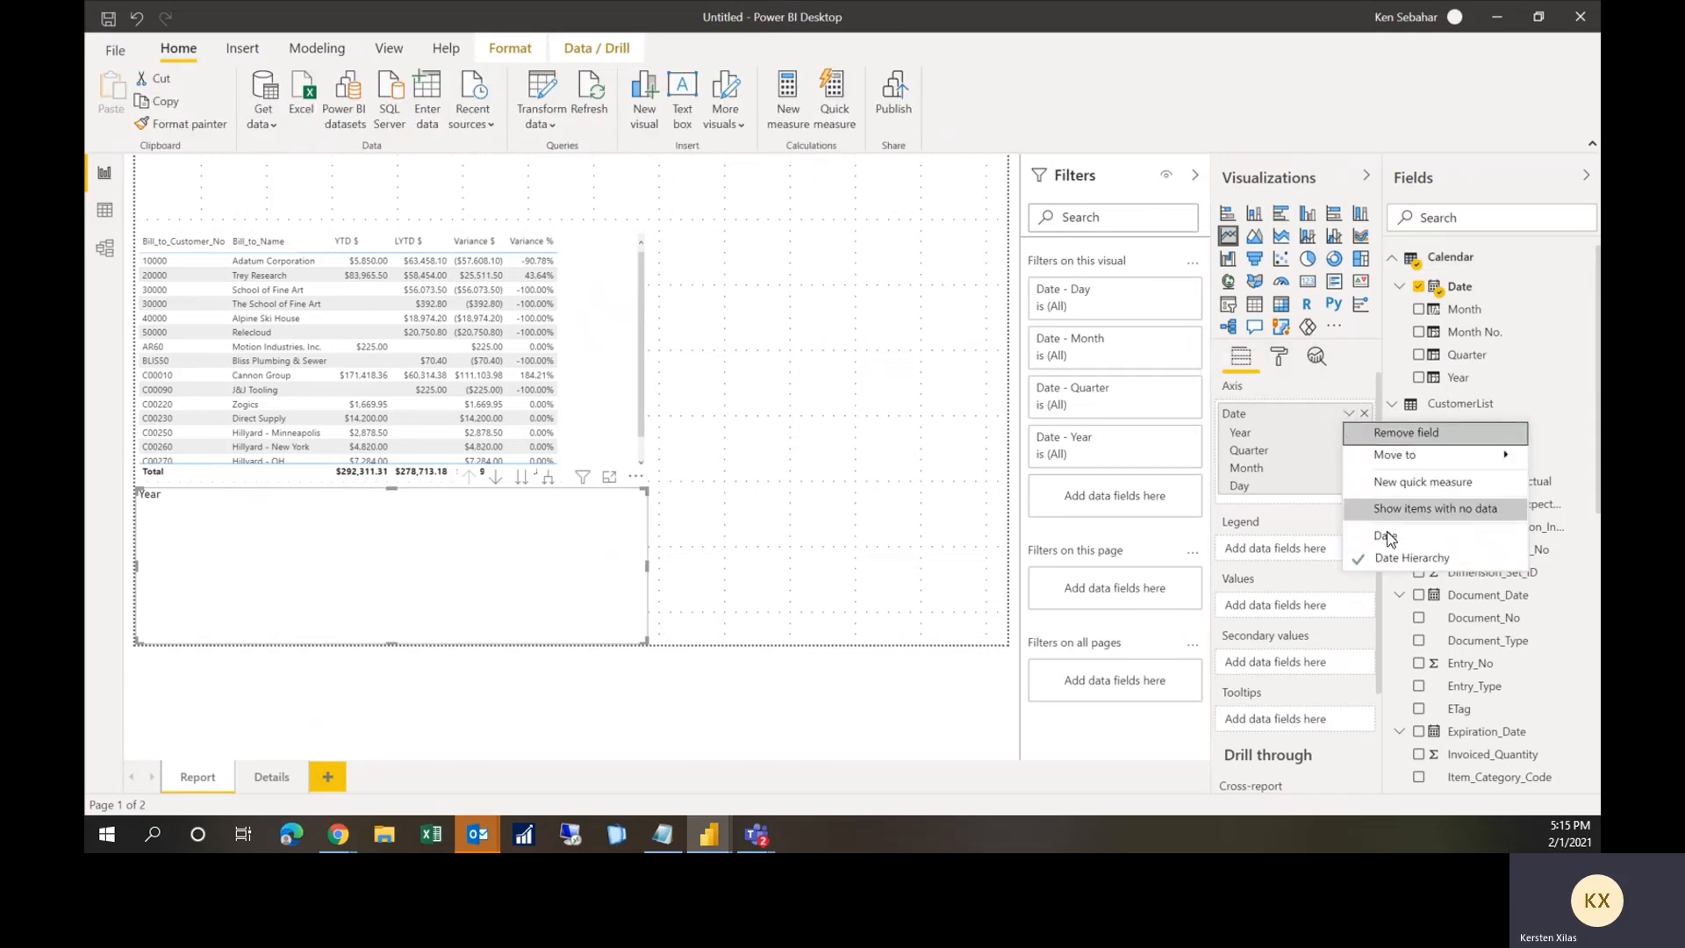
left_click(1388, 542)
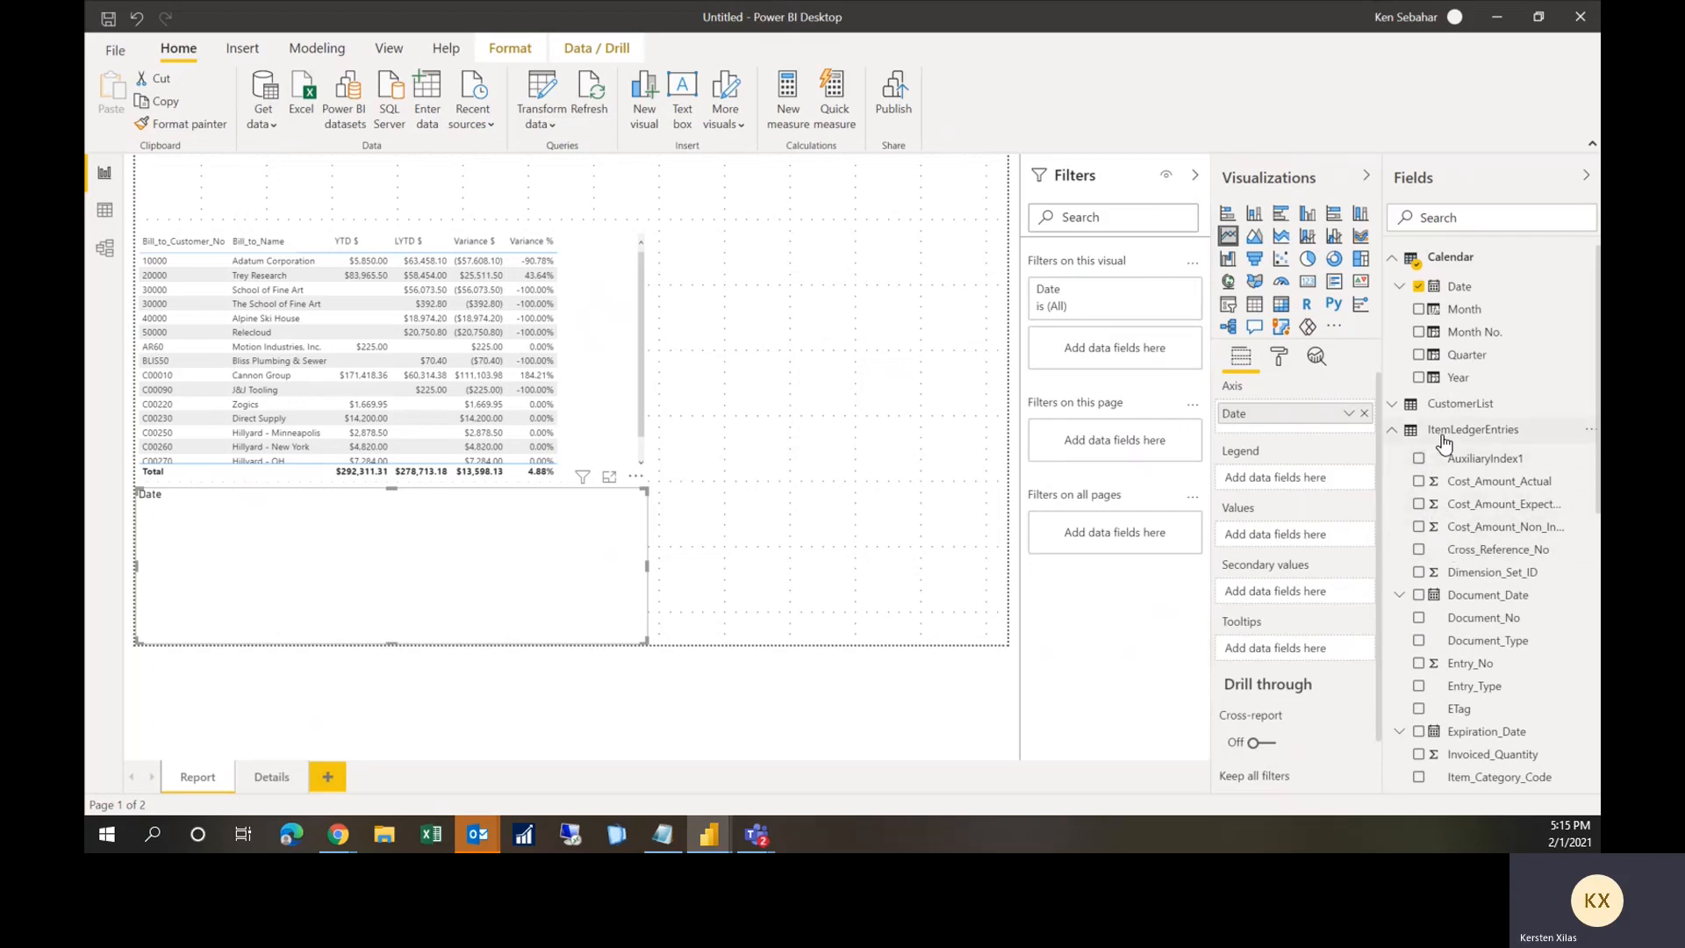
Step: Add the YTD $ and LYTD $ measures as the line chart's values and narrow the chart to about half its width
scroll(1444, 443, "down", 8)
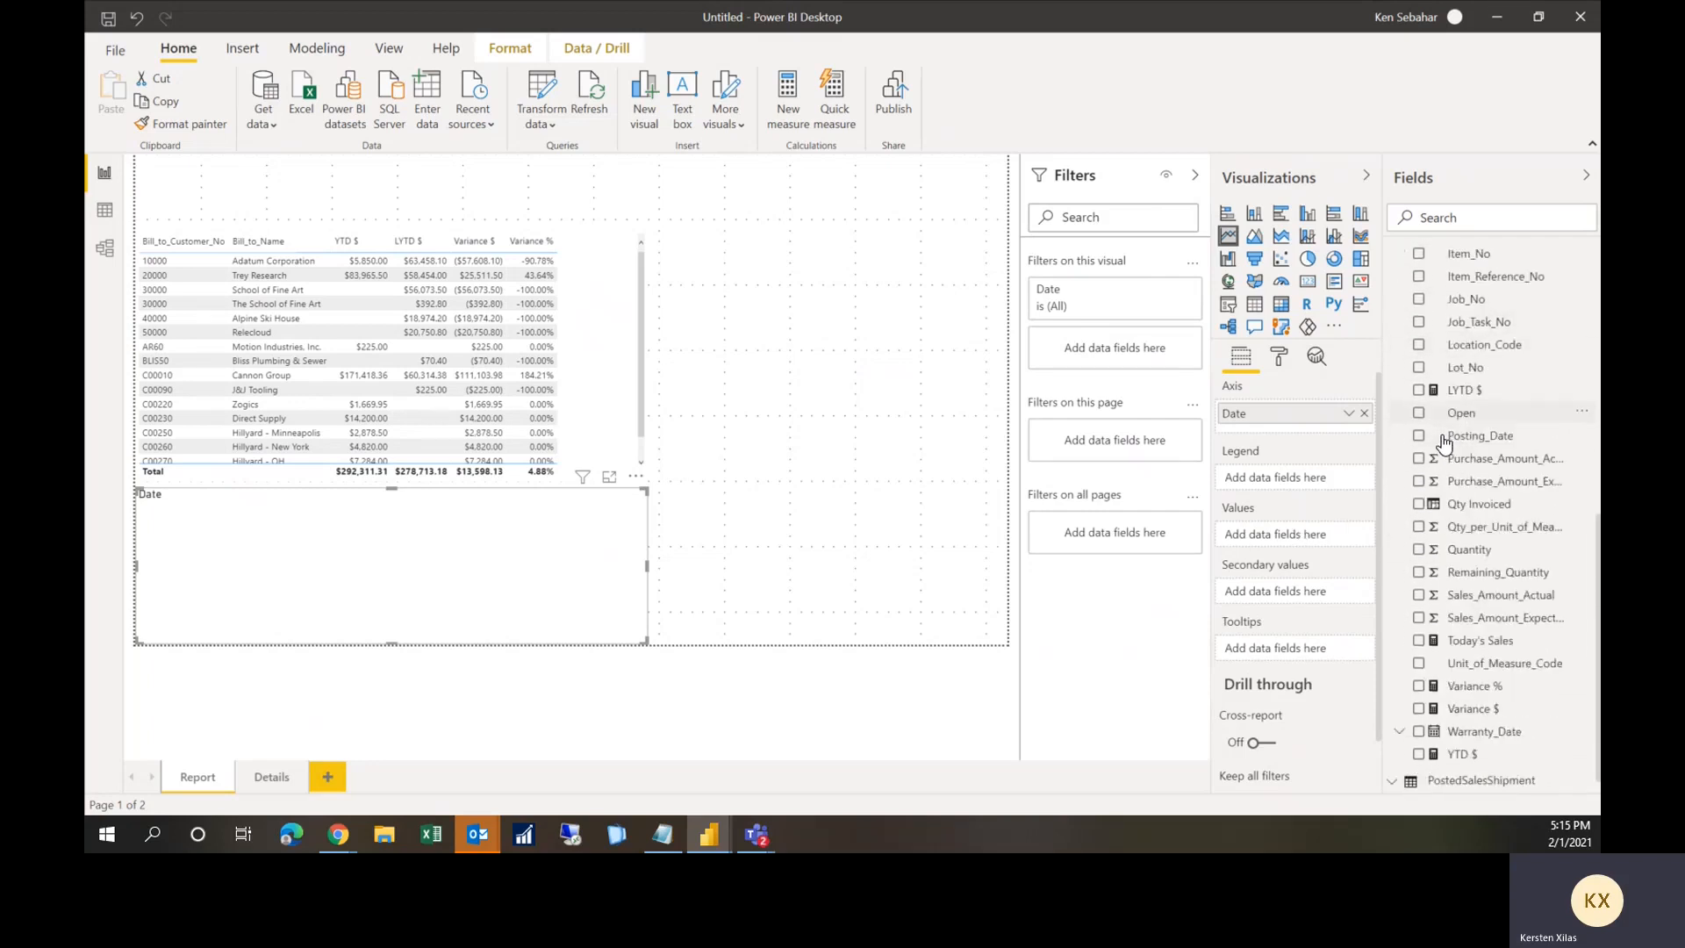
left_click(1418, 753)
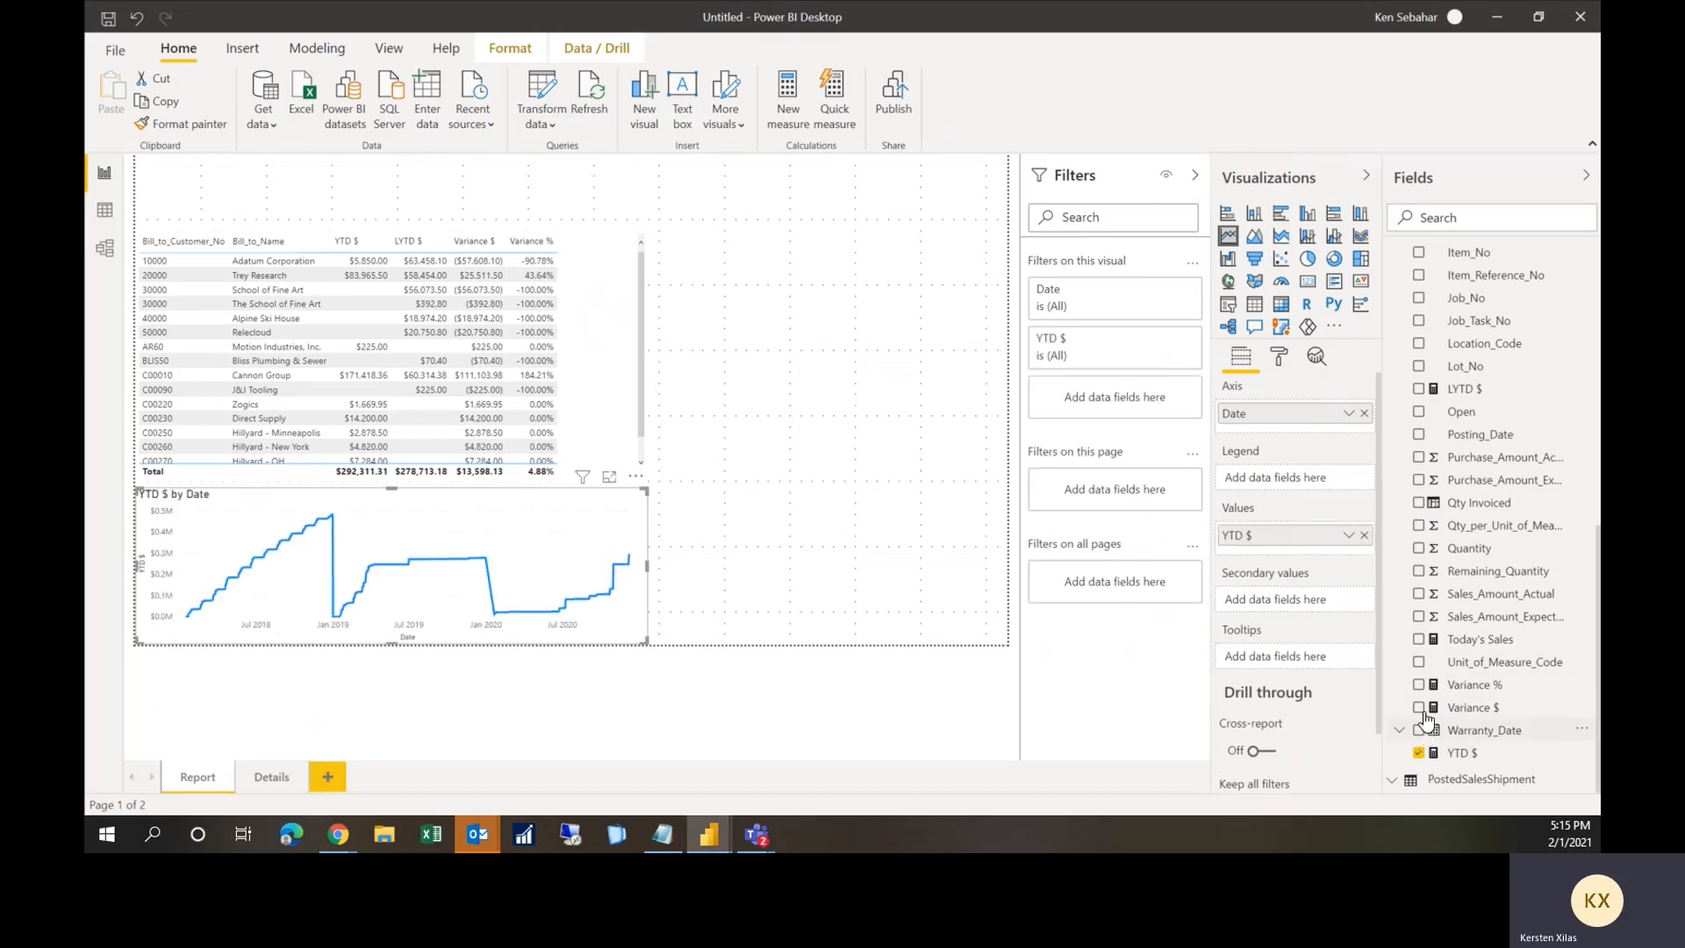
left_click(1419, 389)
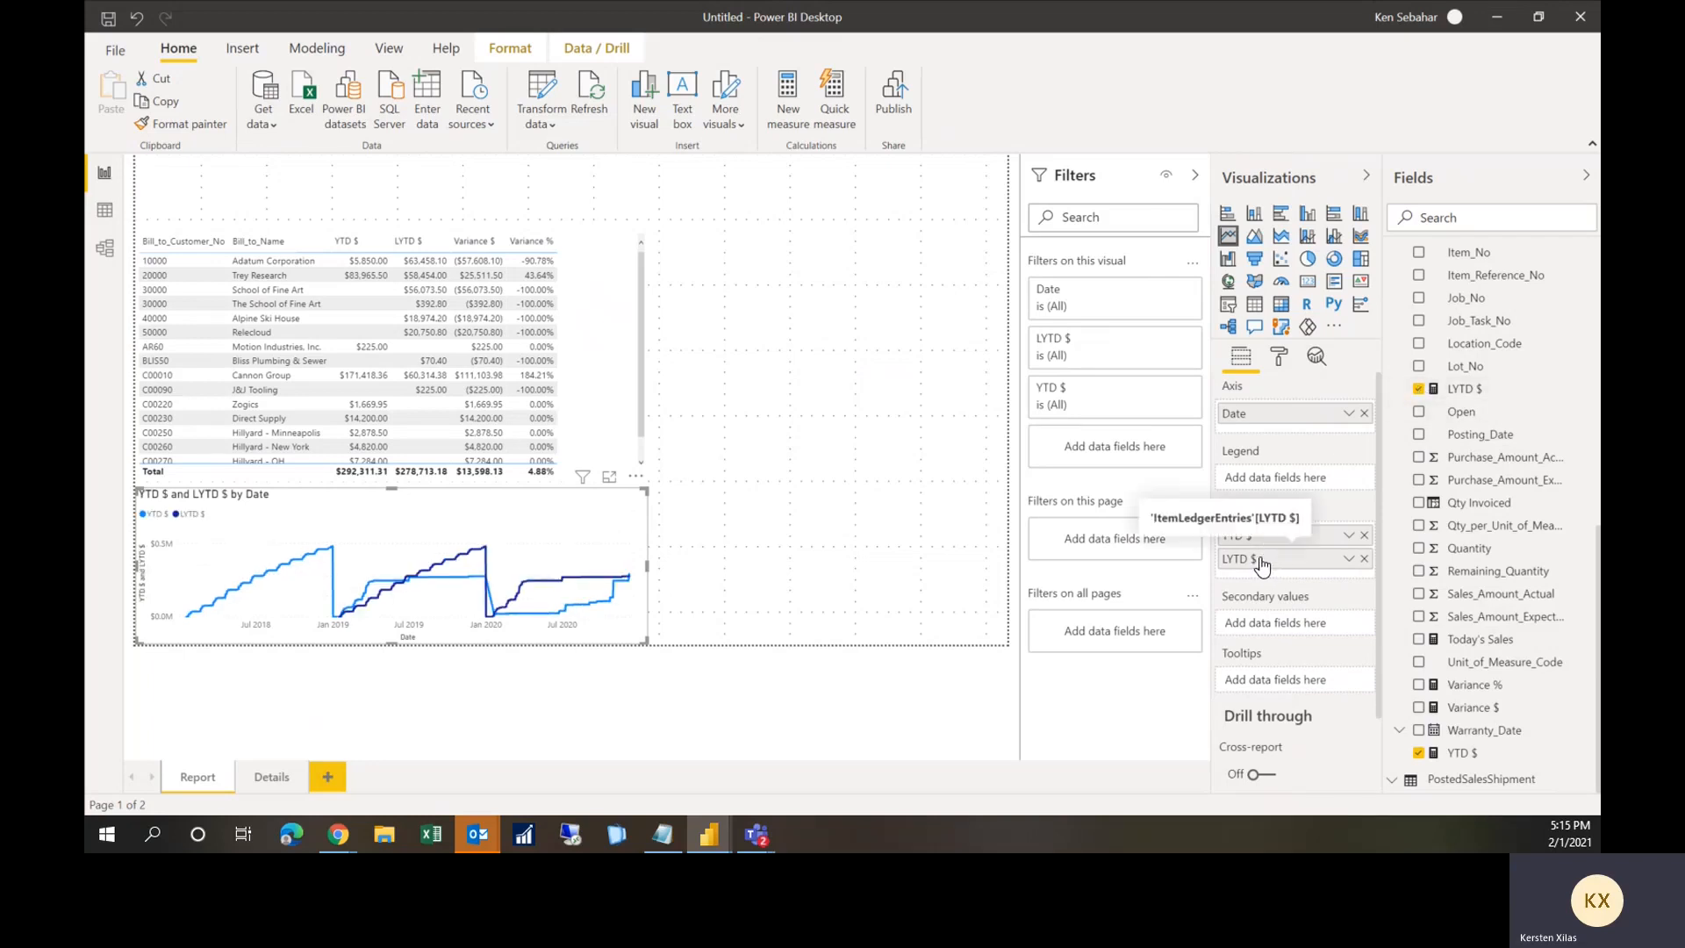
left_click_drag(1267, 623, 1266, 559)
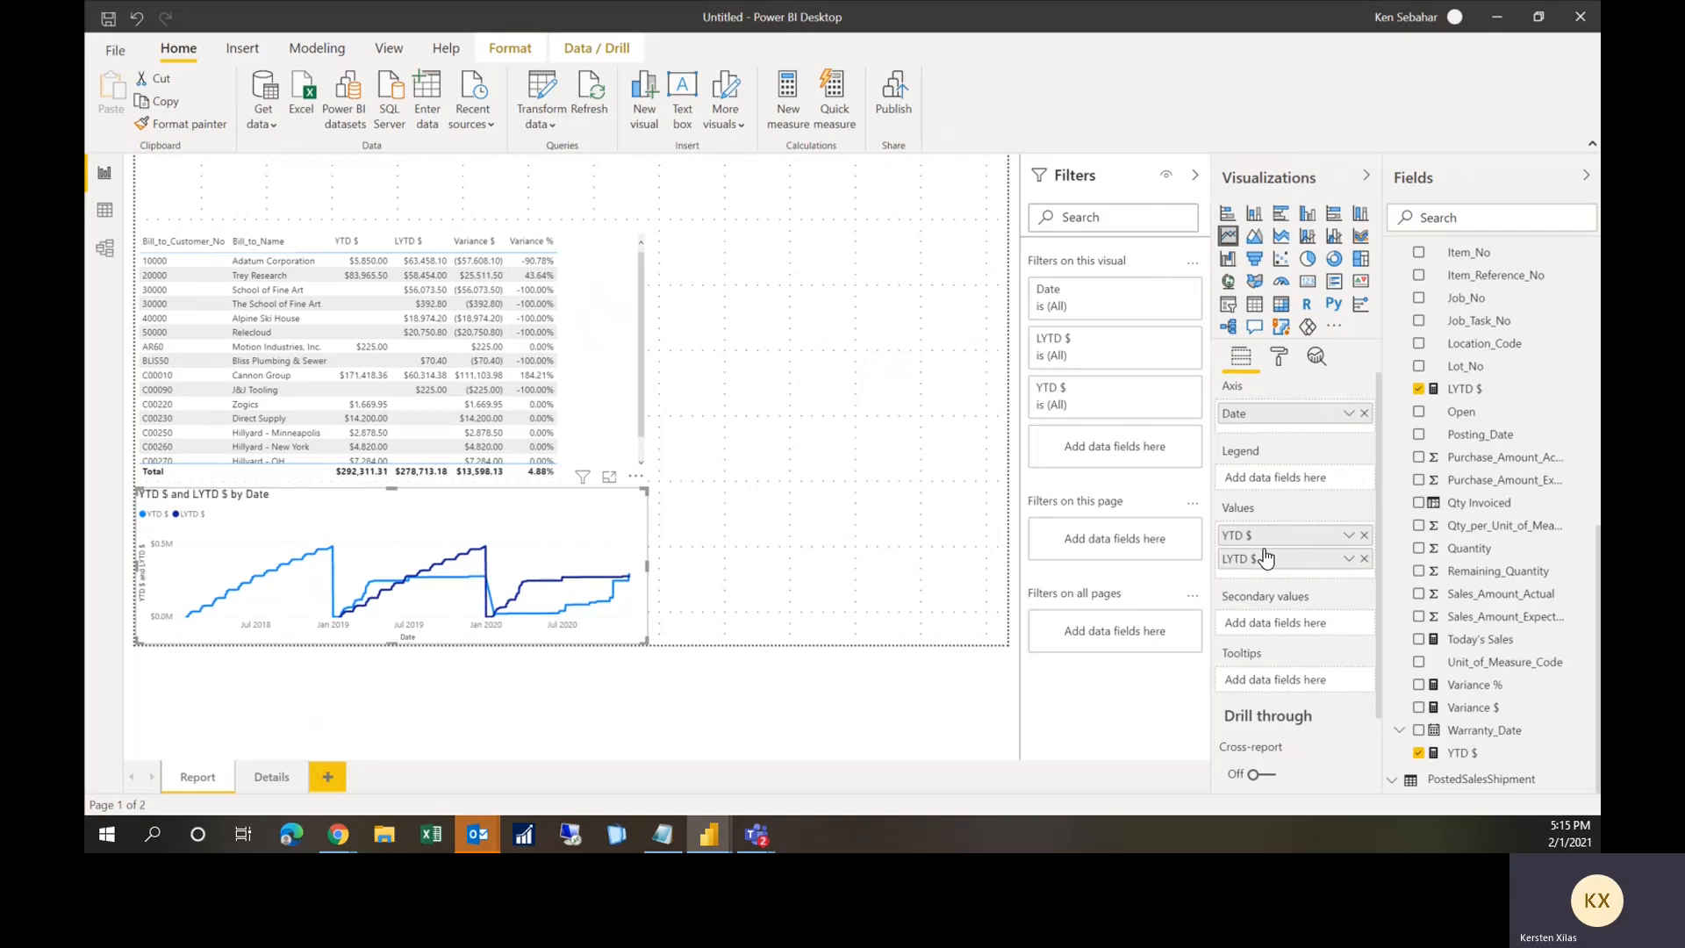
left_click_drag(646, 566, 390, 548)
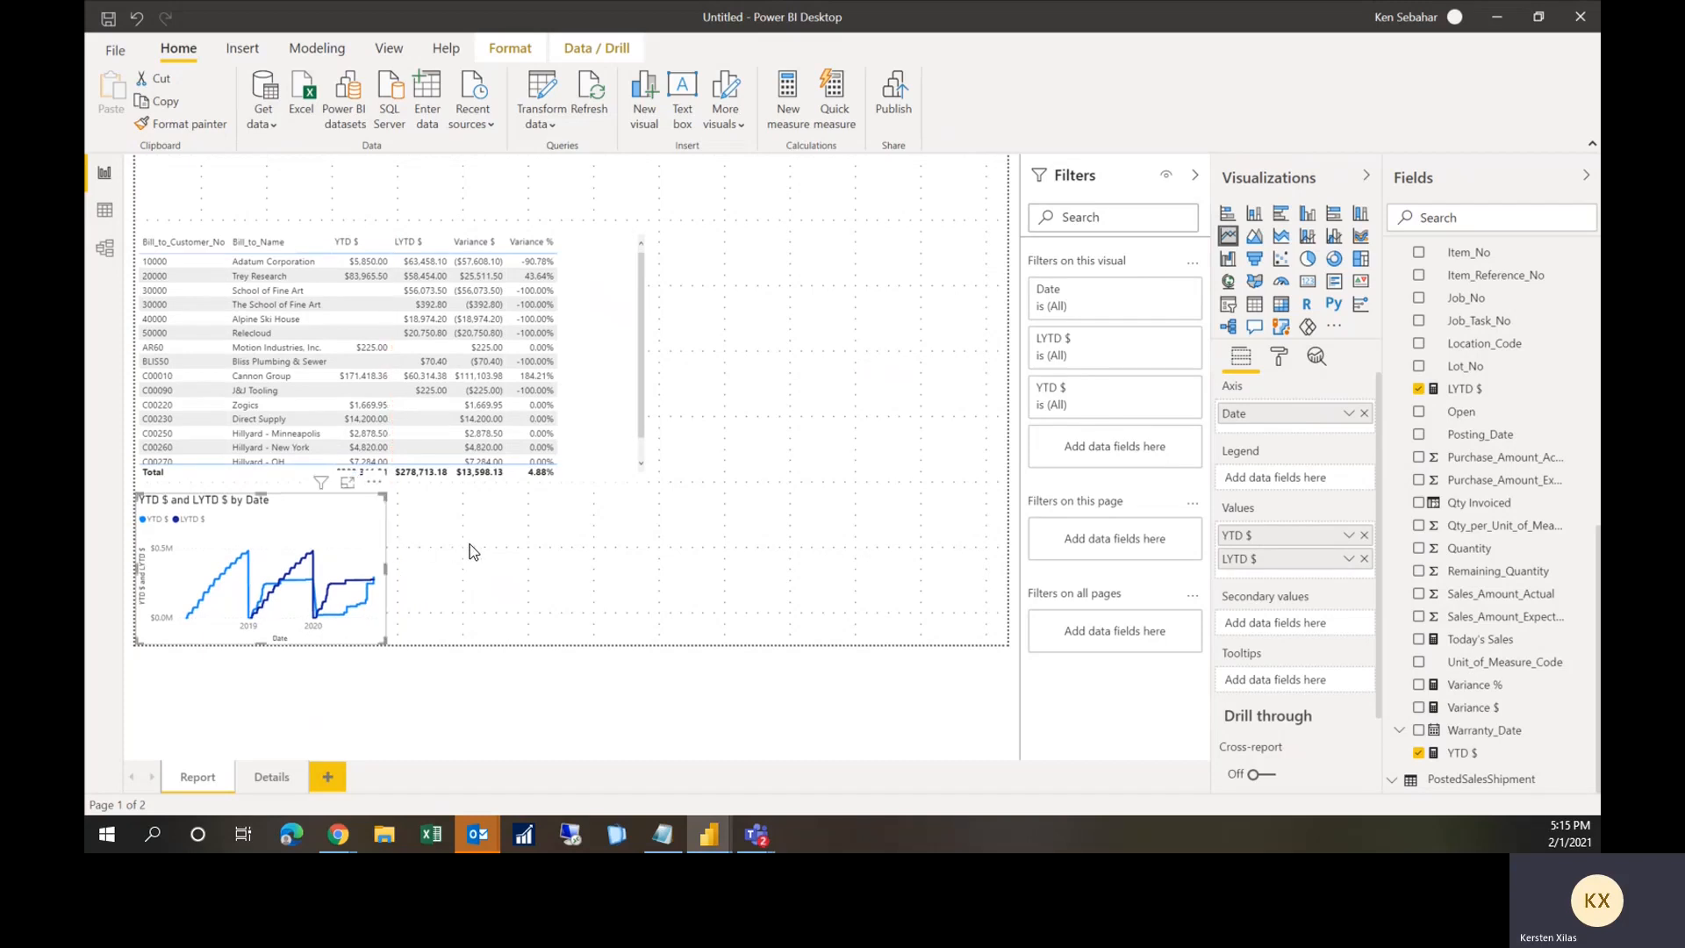
Step: Insert a pie chart beside the line chart with Bill_to_Name from PostedSalesShipment as its legend
left_click(470, 552)
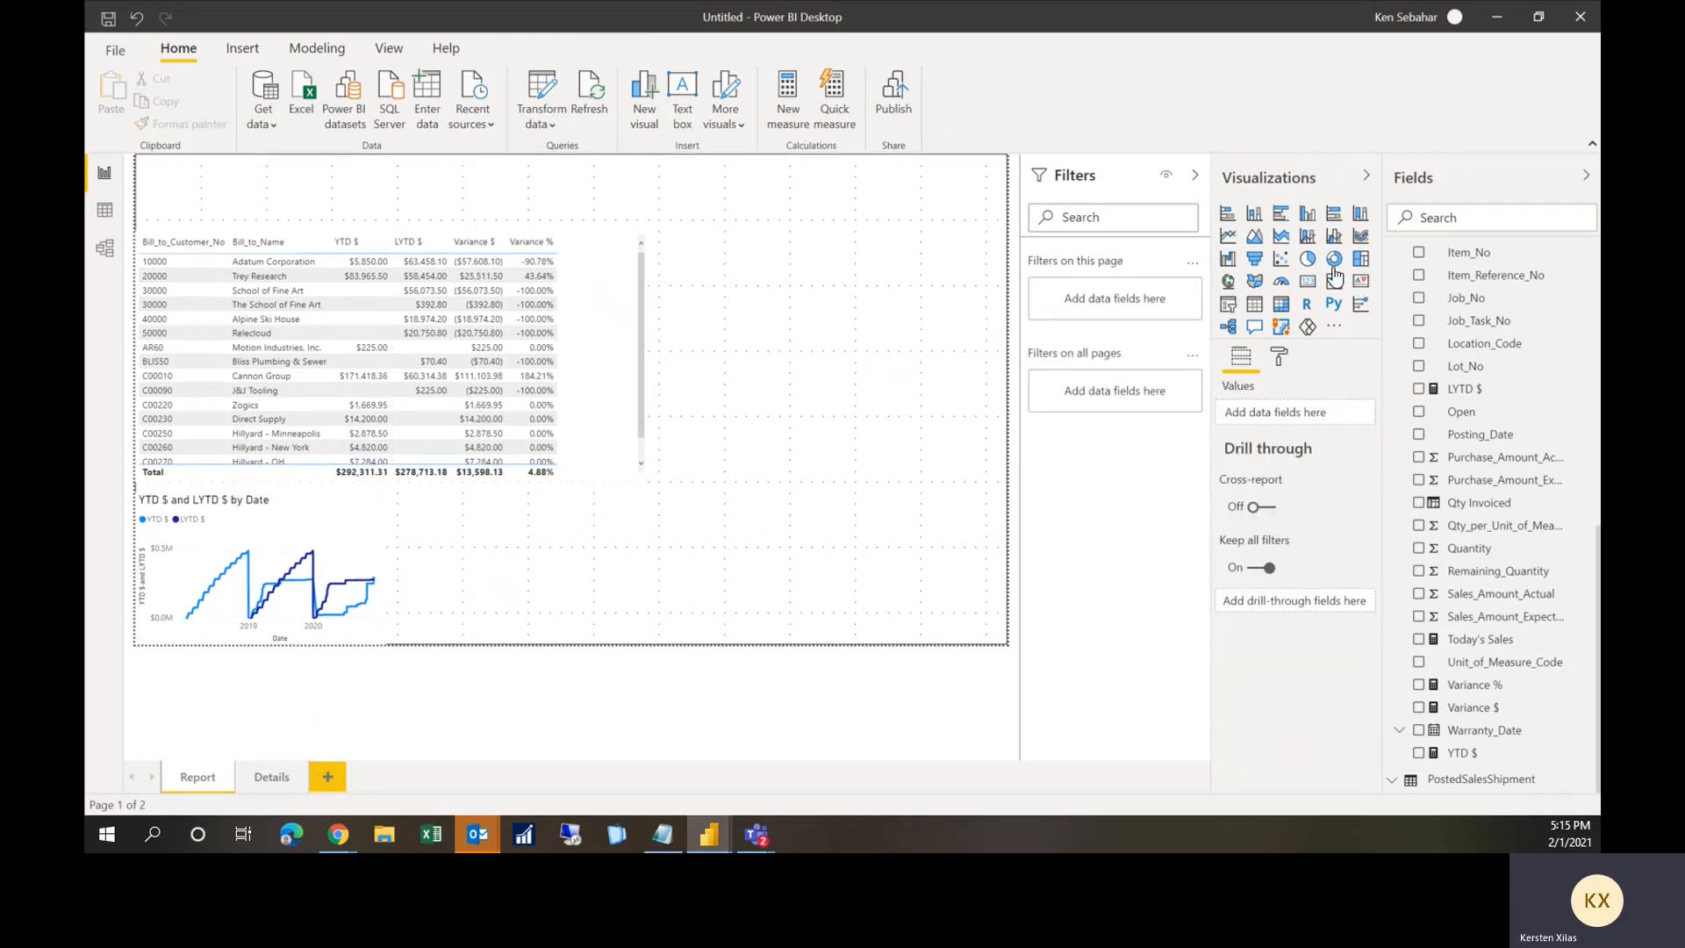
left_click(1308, 259)
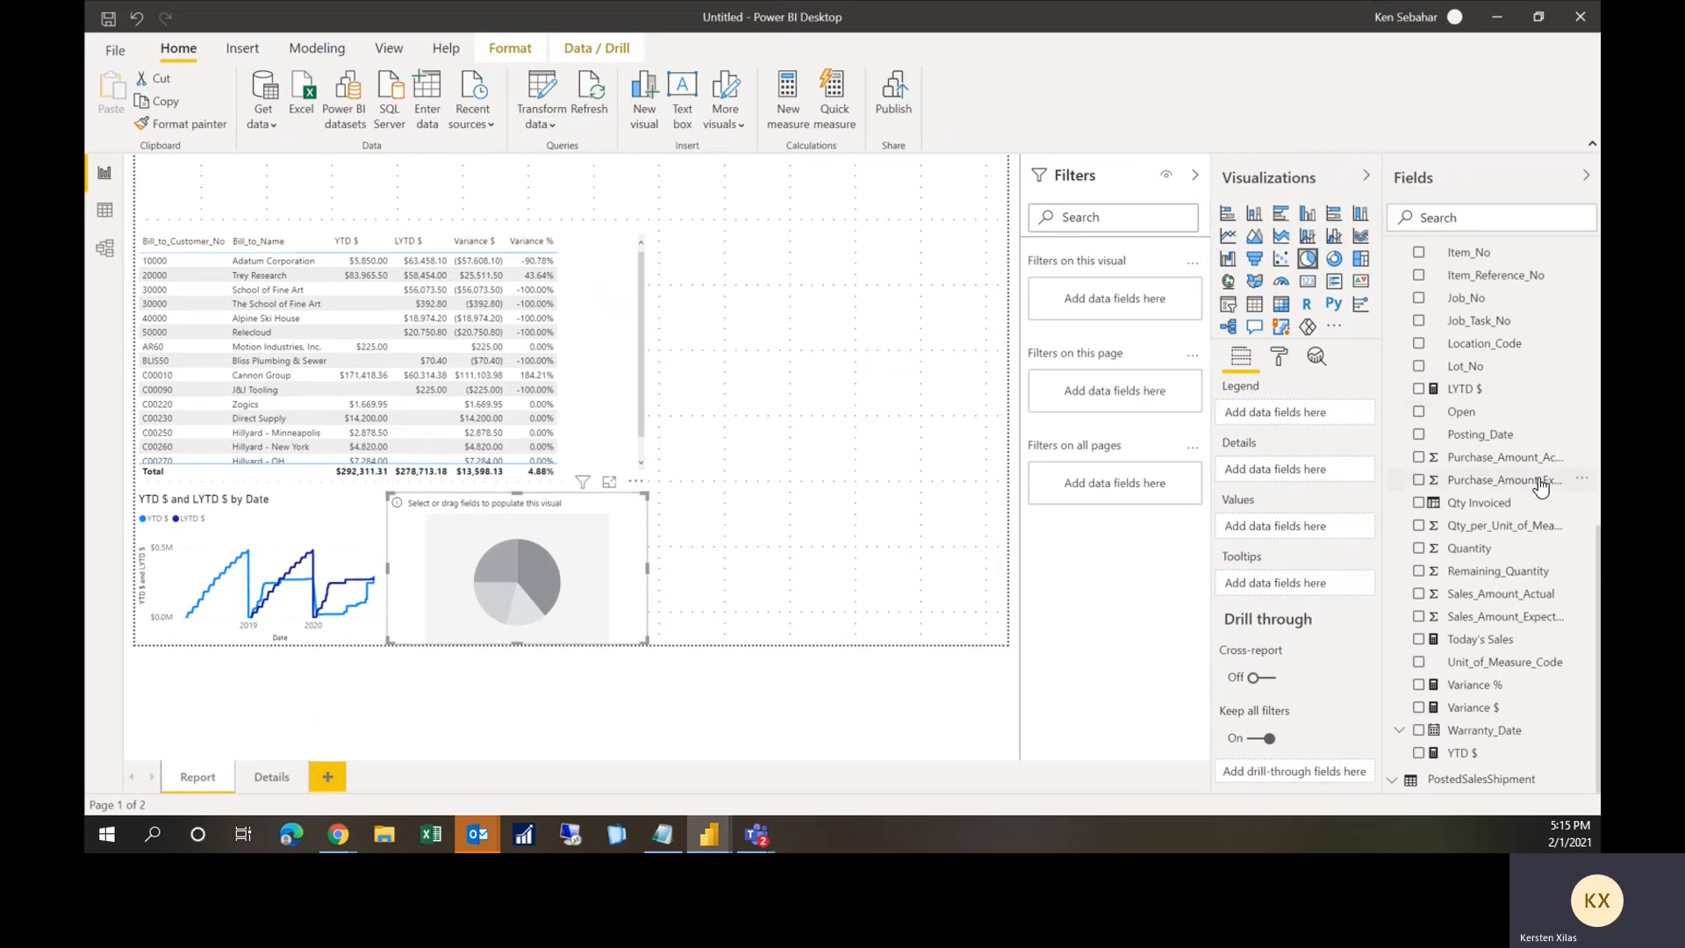
scroll(1538, 488, "up", 3)
scroll(1537, 488, "up", 5)
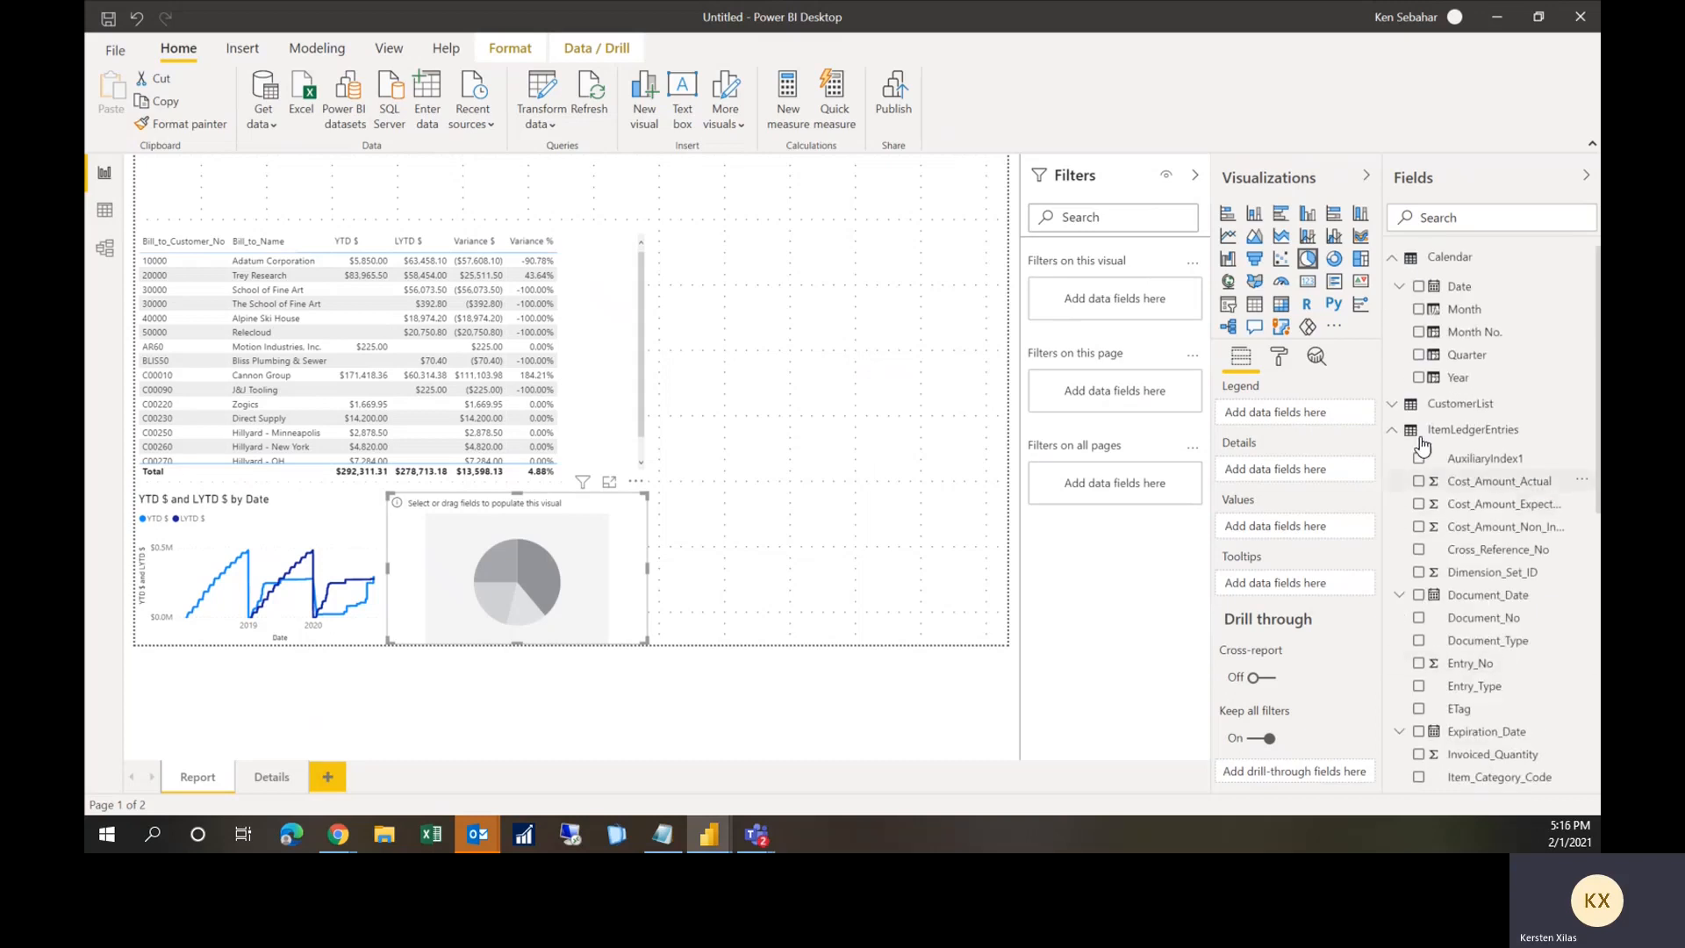
left_click(1397, 436)
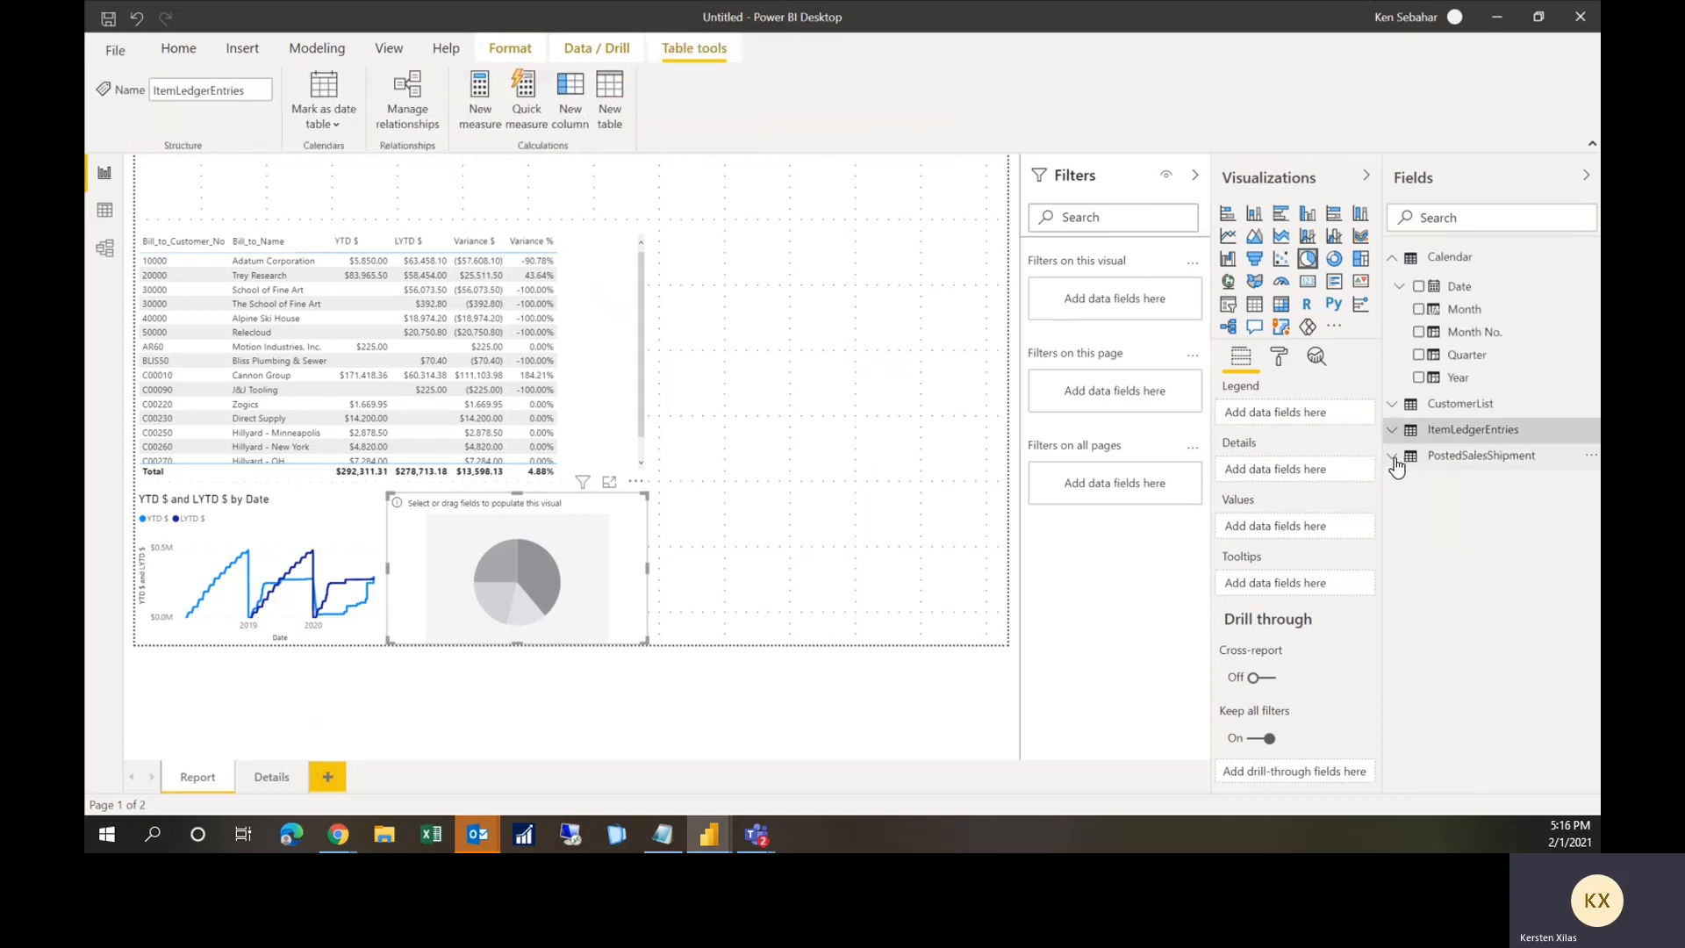
left_click(1444, 458)
scroll(1453, 457, "down", 1)
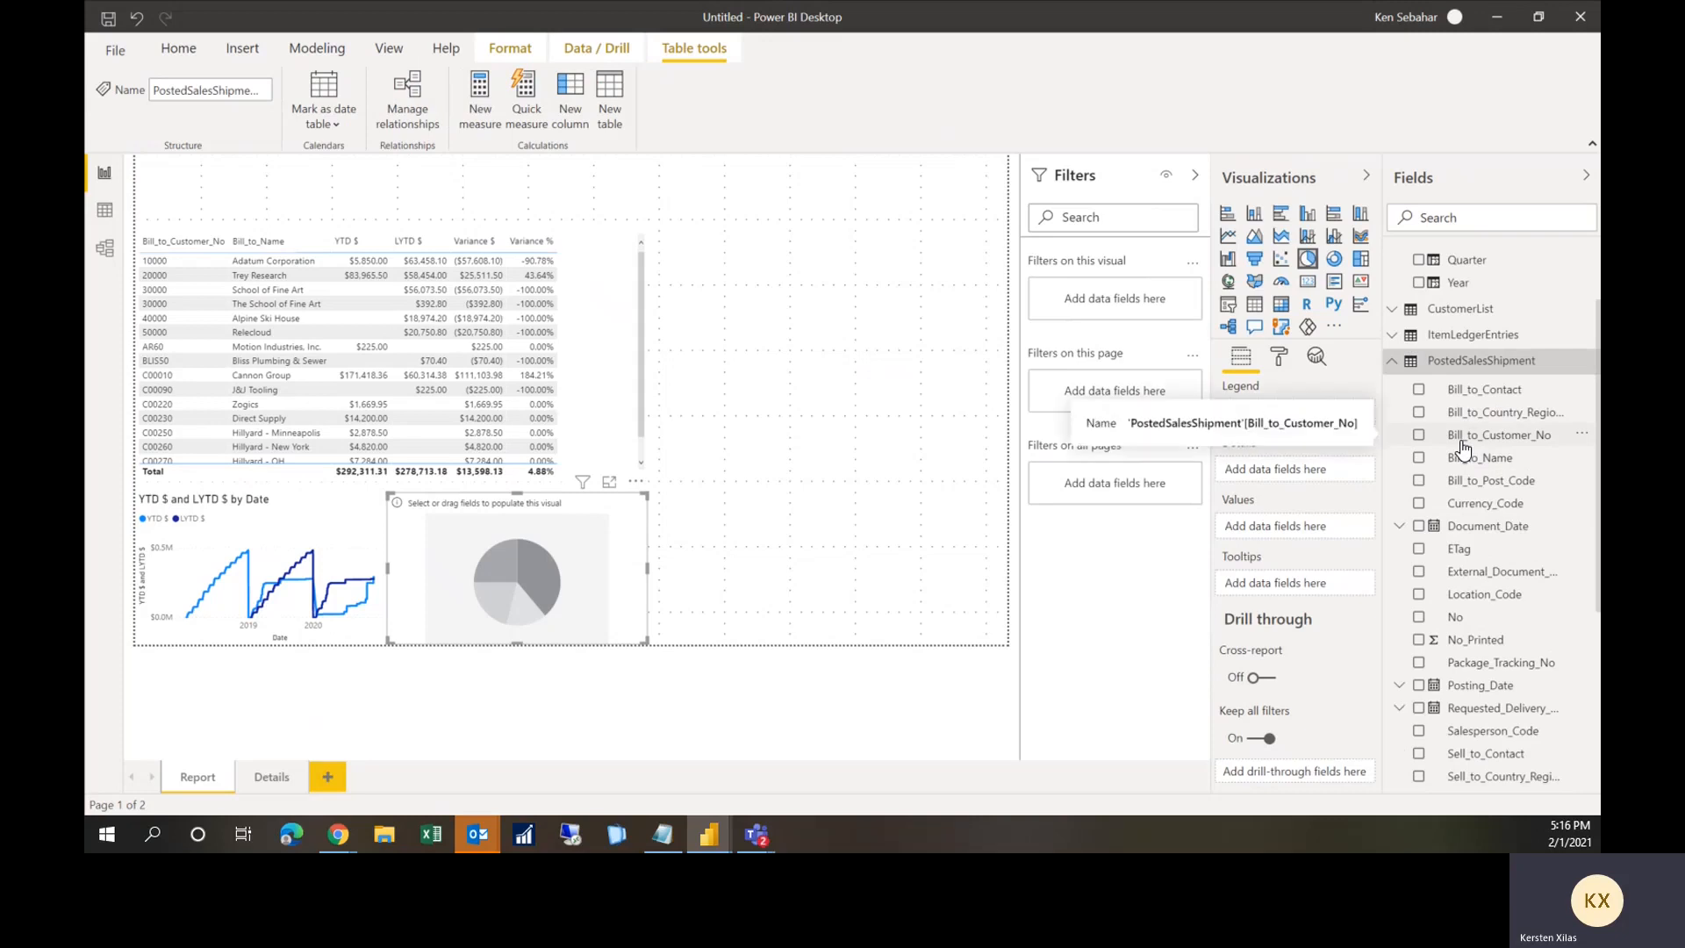
left_click(1419, 459)
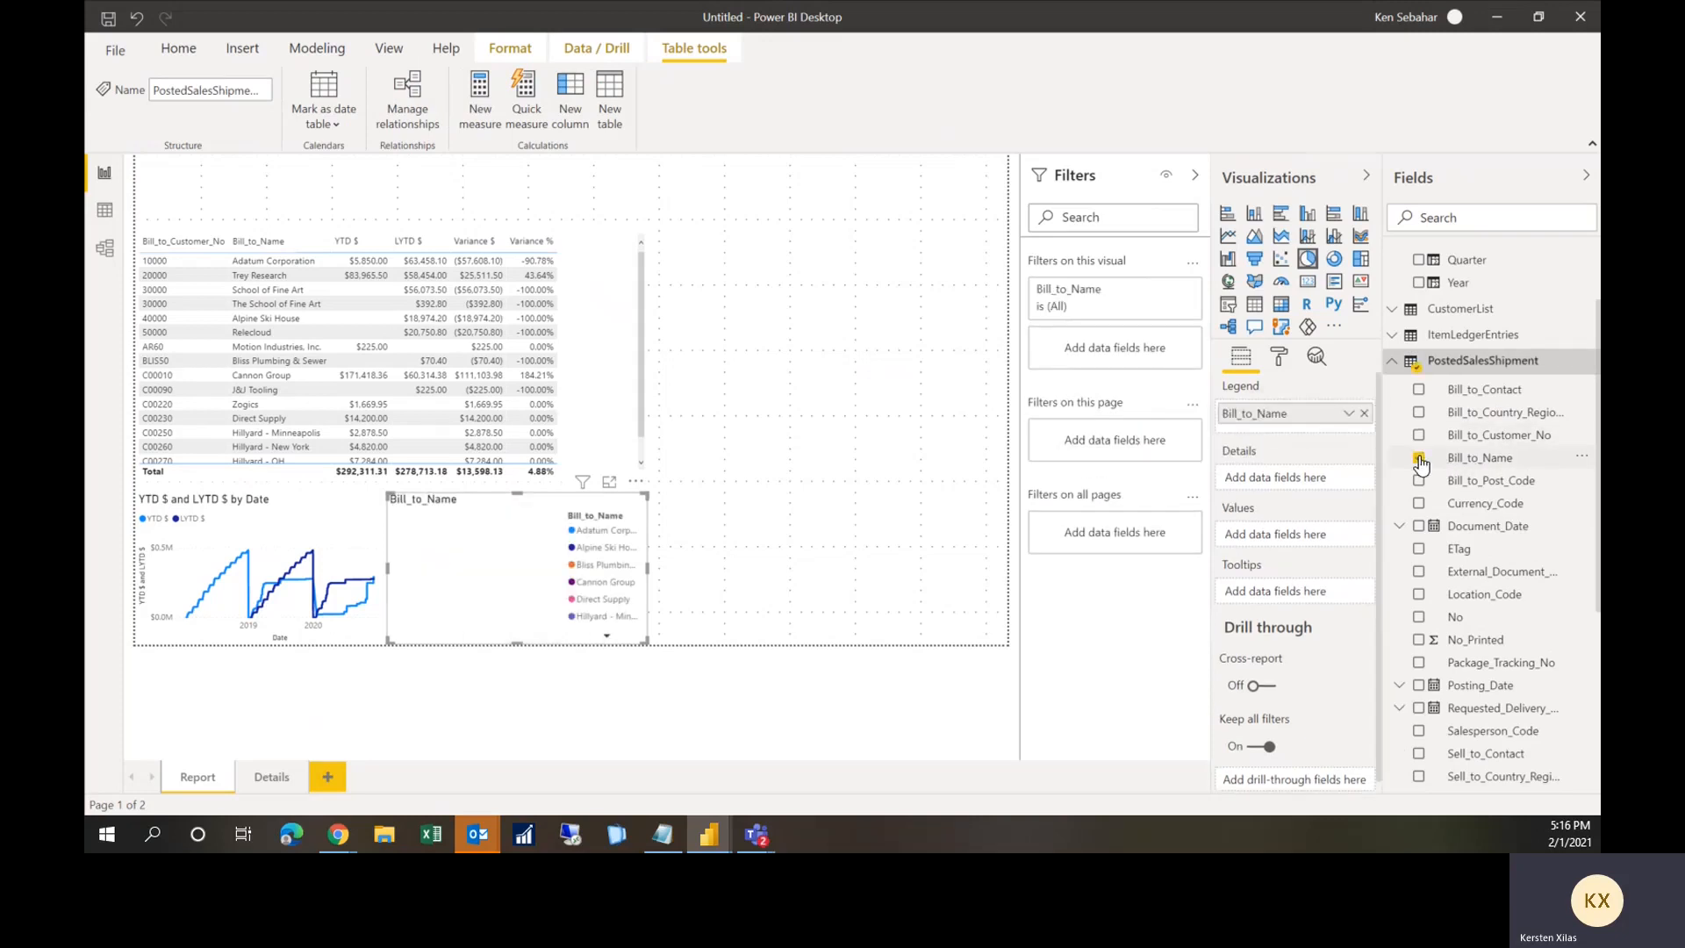
Step: Add the YTD $ measure from ItemLedgerEntries as the pie chart's values
scroll(1464, 471, "up", 2)
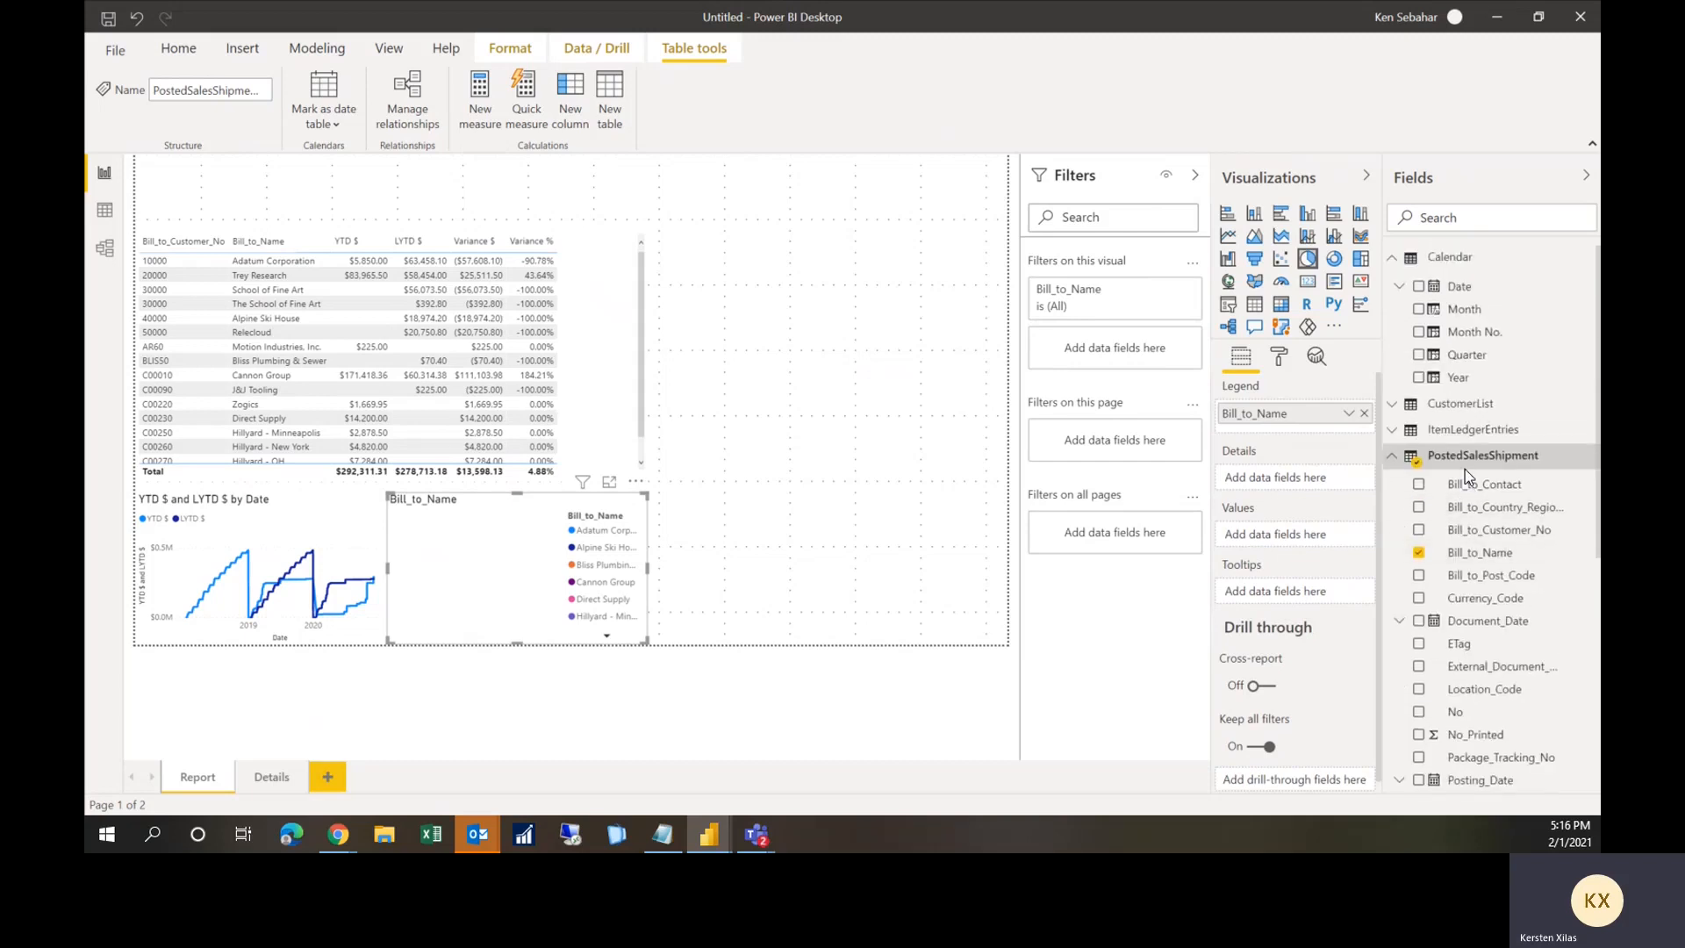
left_click(1398, 436)
scroll(1413, 499, "down", 10)
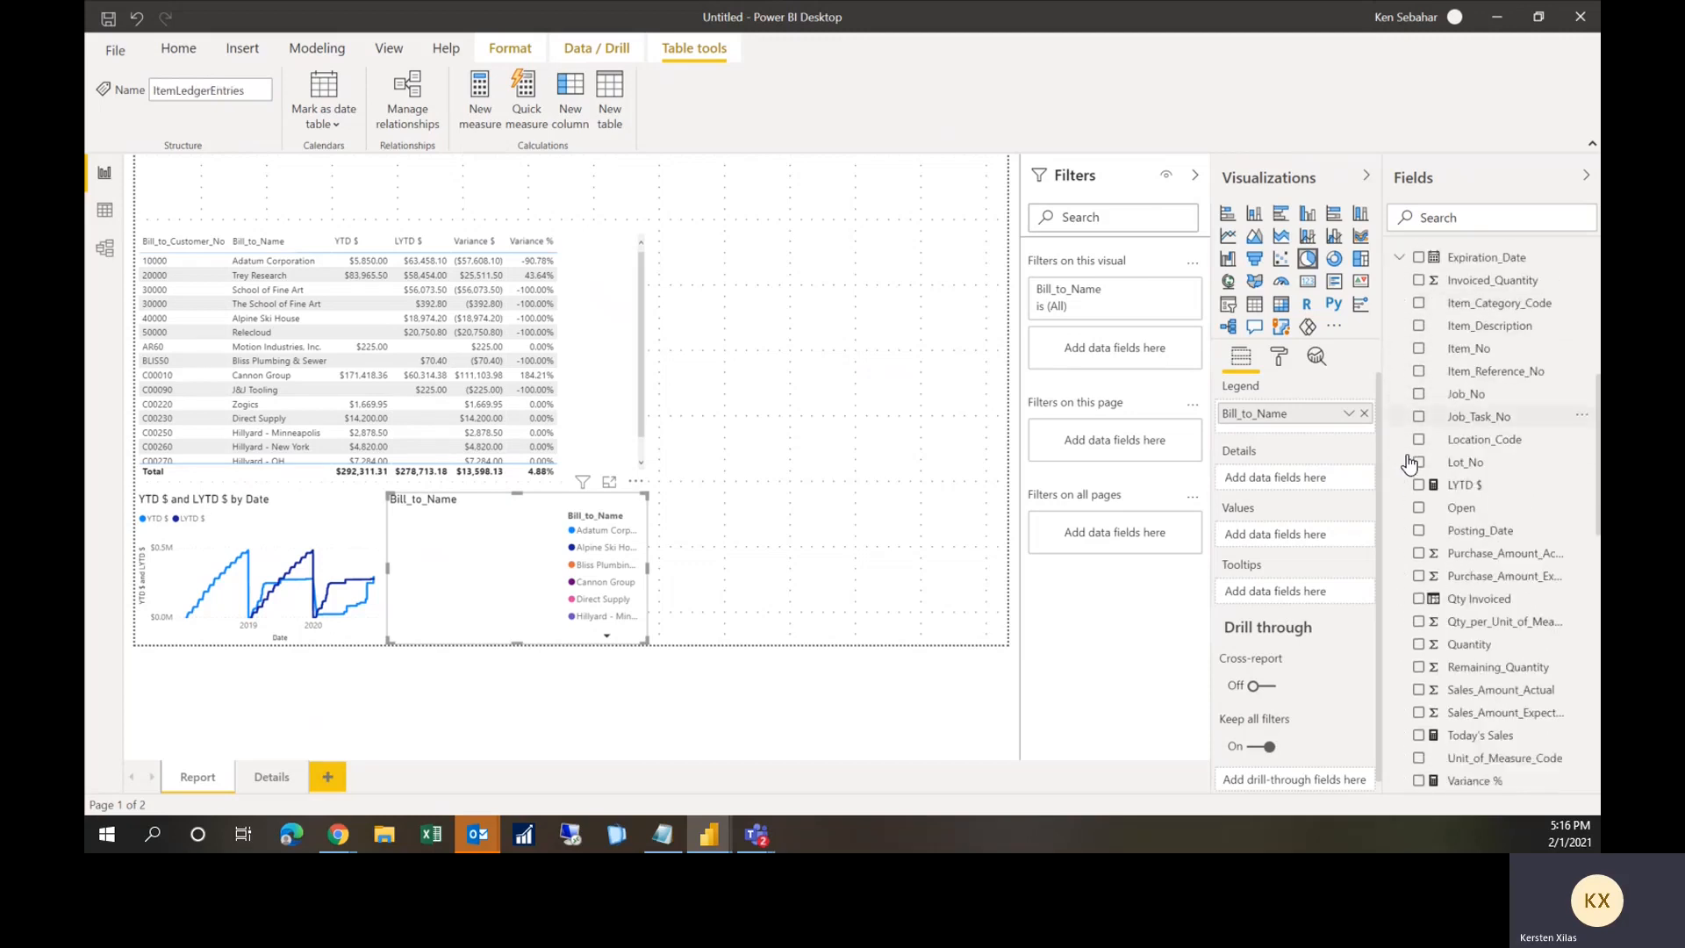
scroll(1413, 499, "down", 2)
left_click(1418, 660)
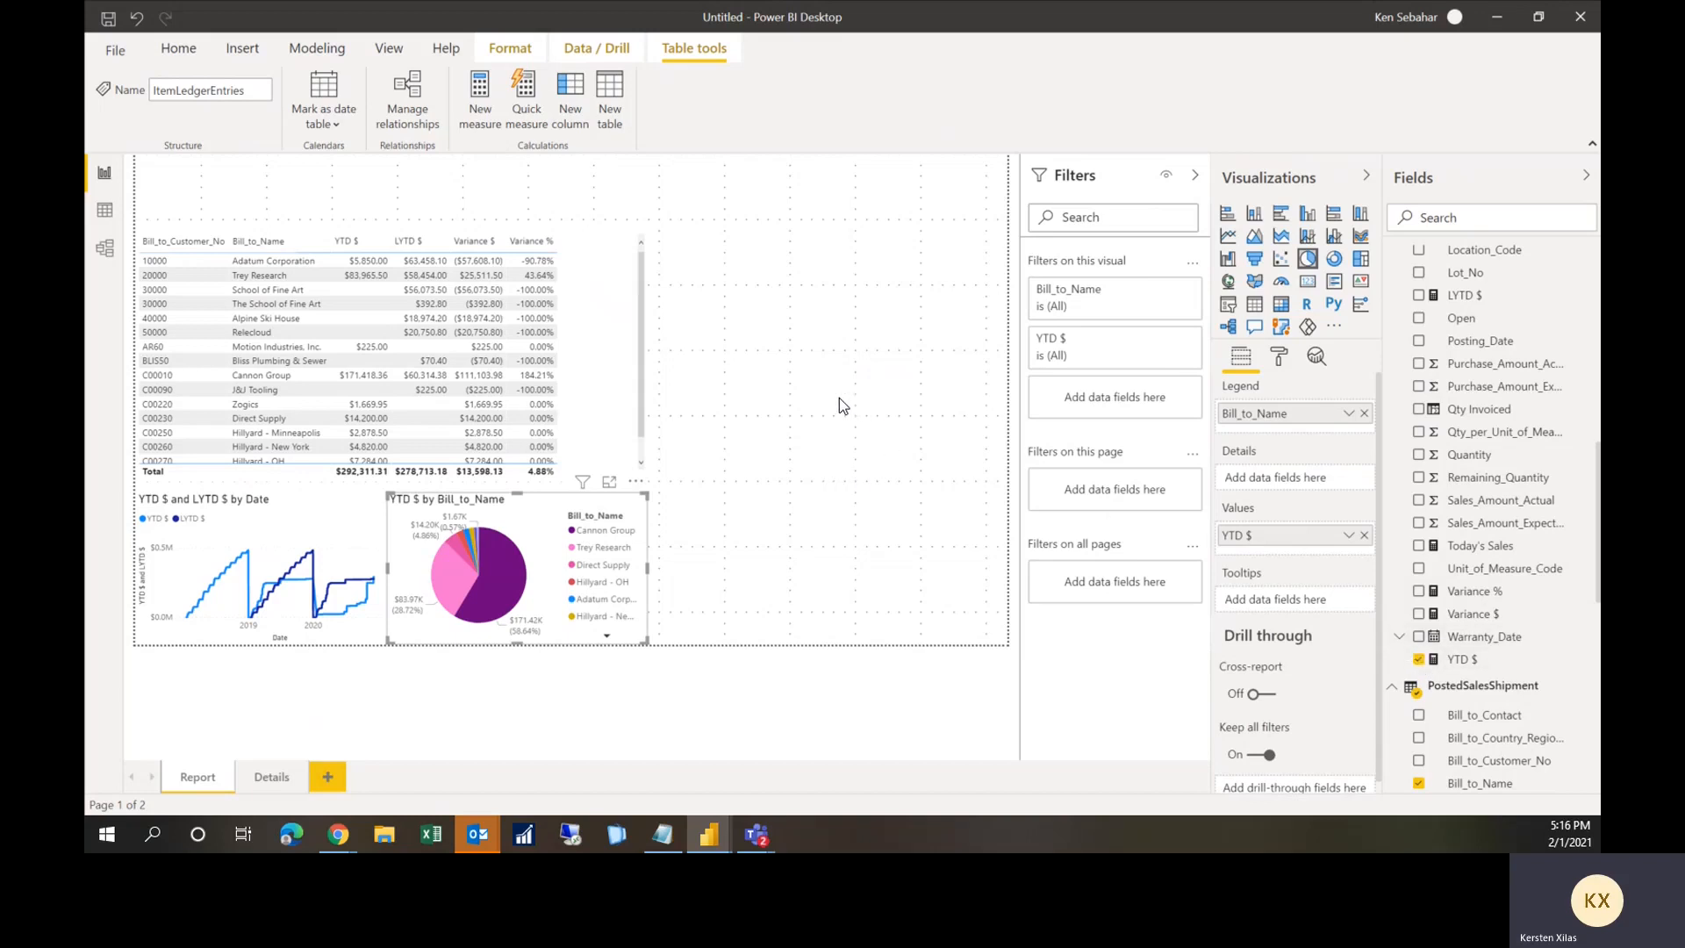
Step: Sort the pie chart by YTD $ and page through its legend entries and back
left_click(636, 482)
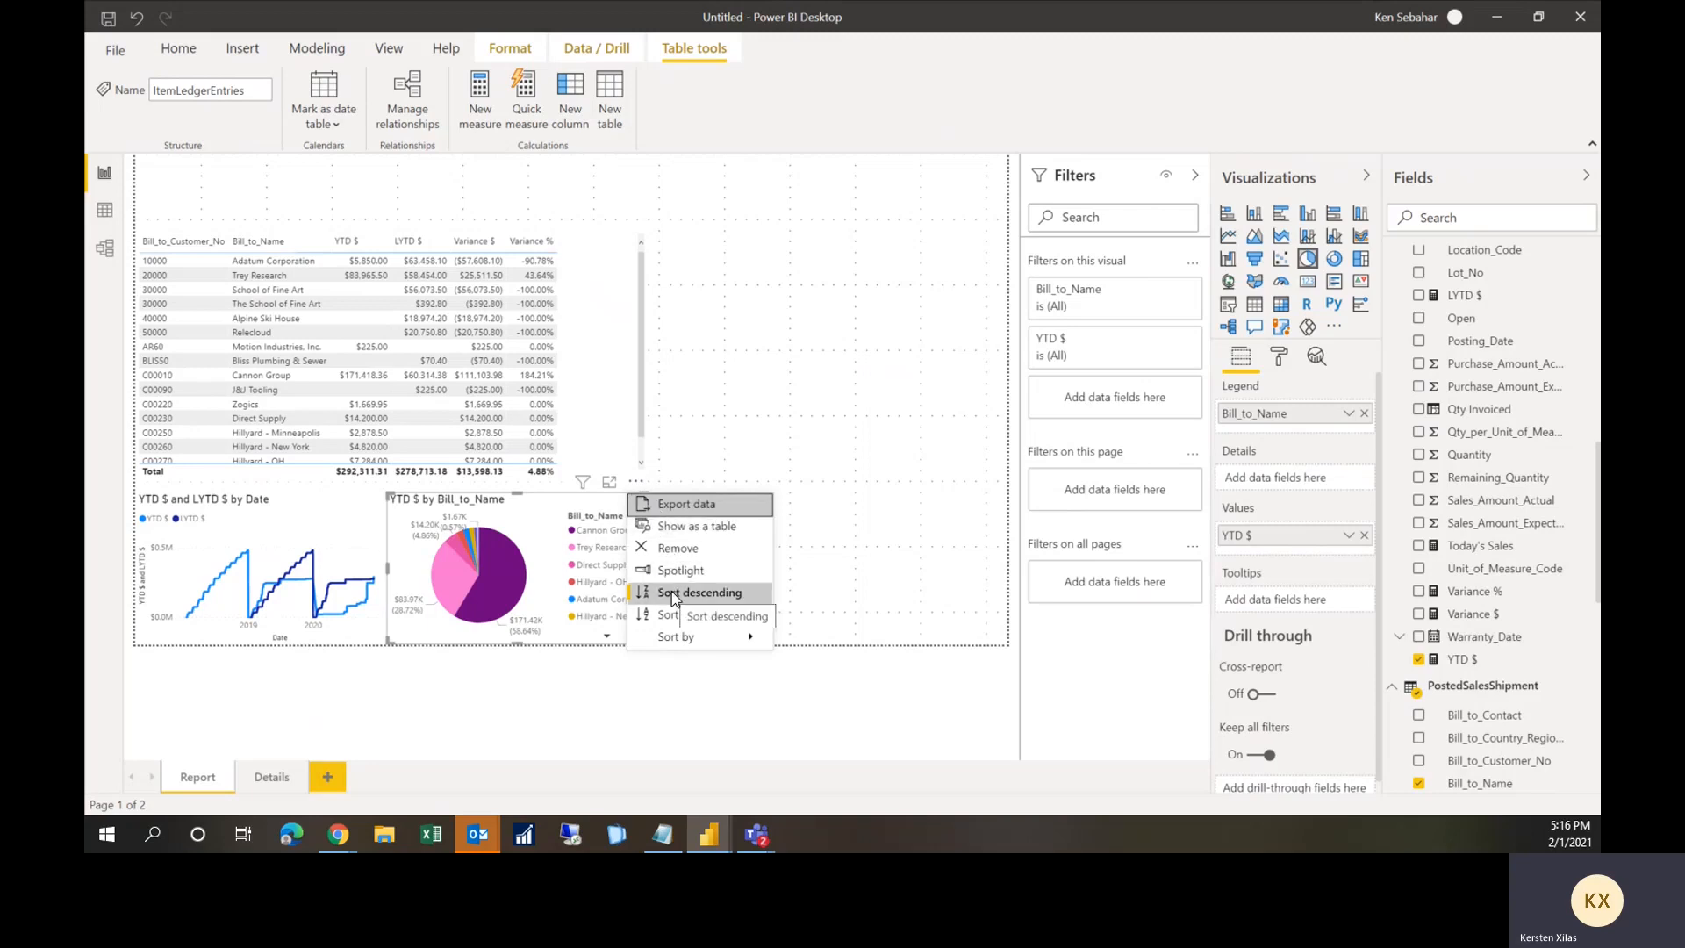
mouse_move(671, 630)
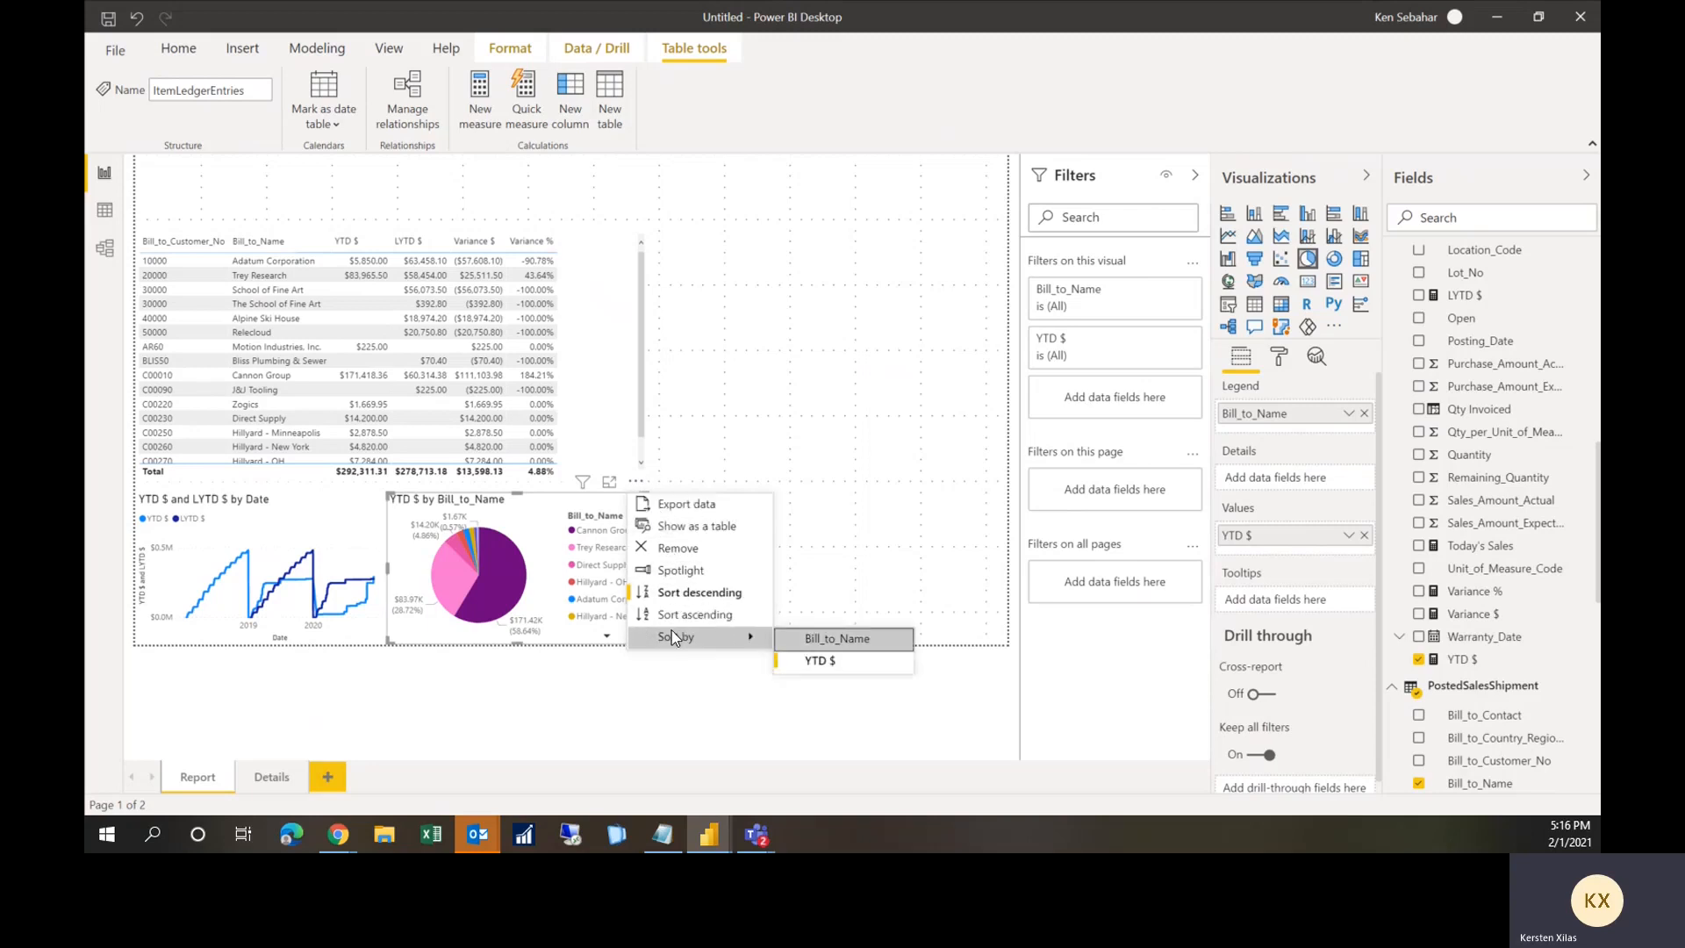
left_click(821, 665)
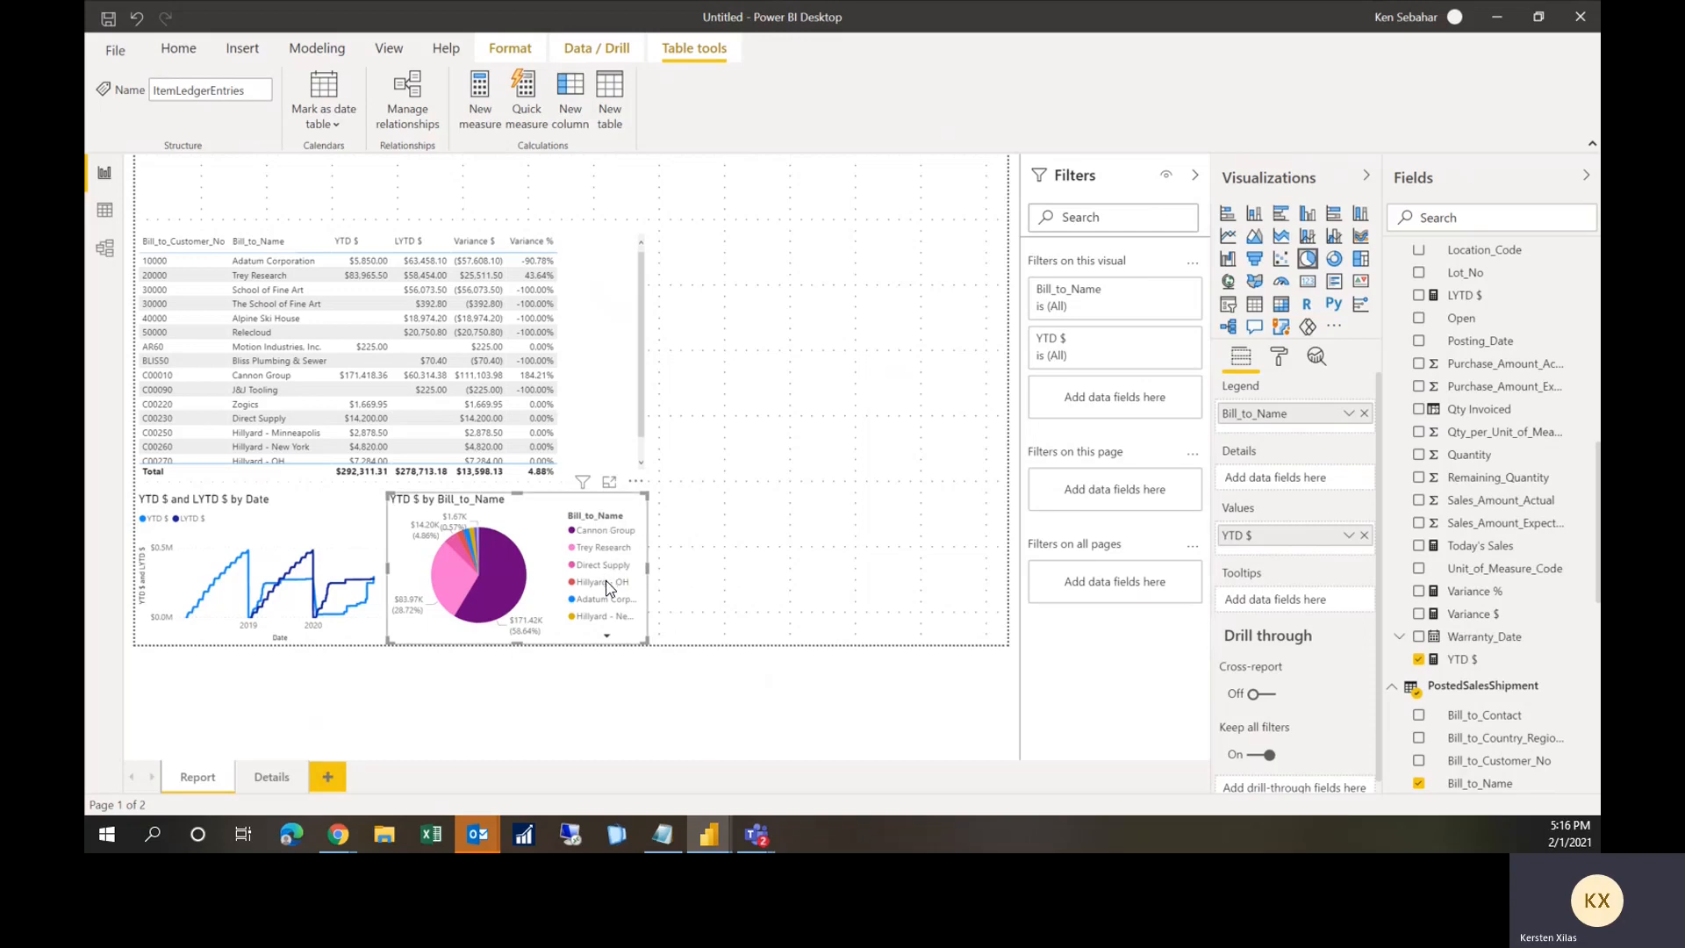
left_click(606, 636)
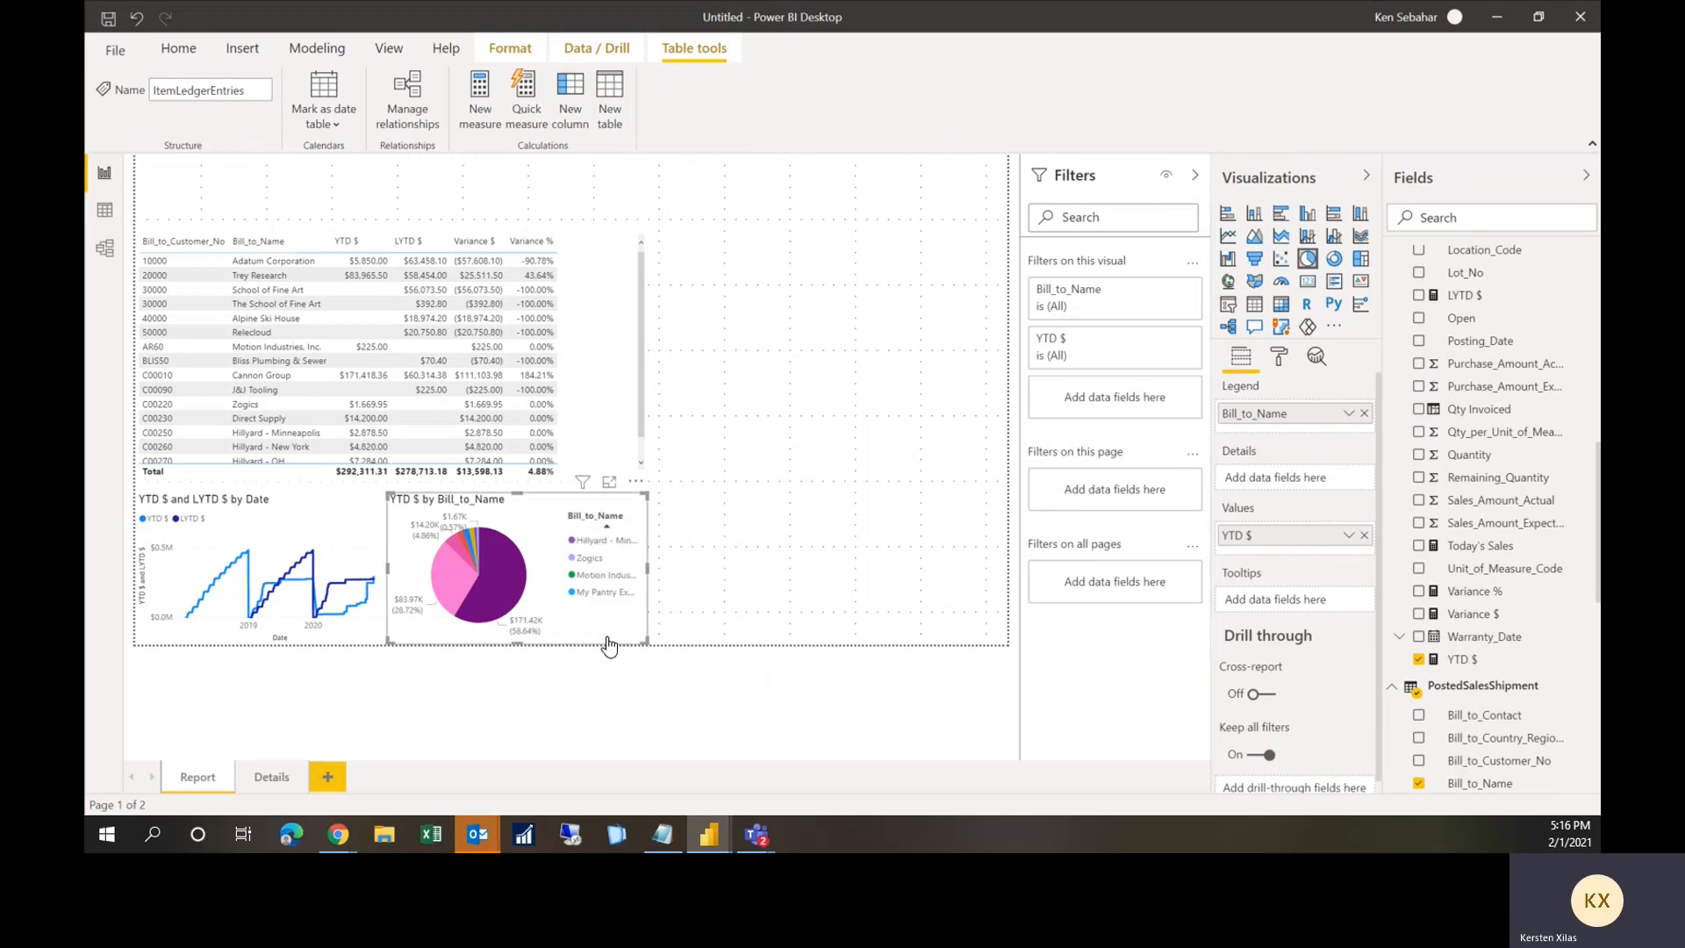
left_click(606, 525)
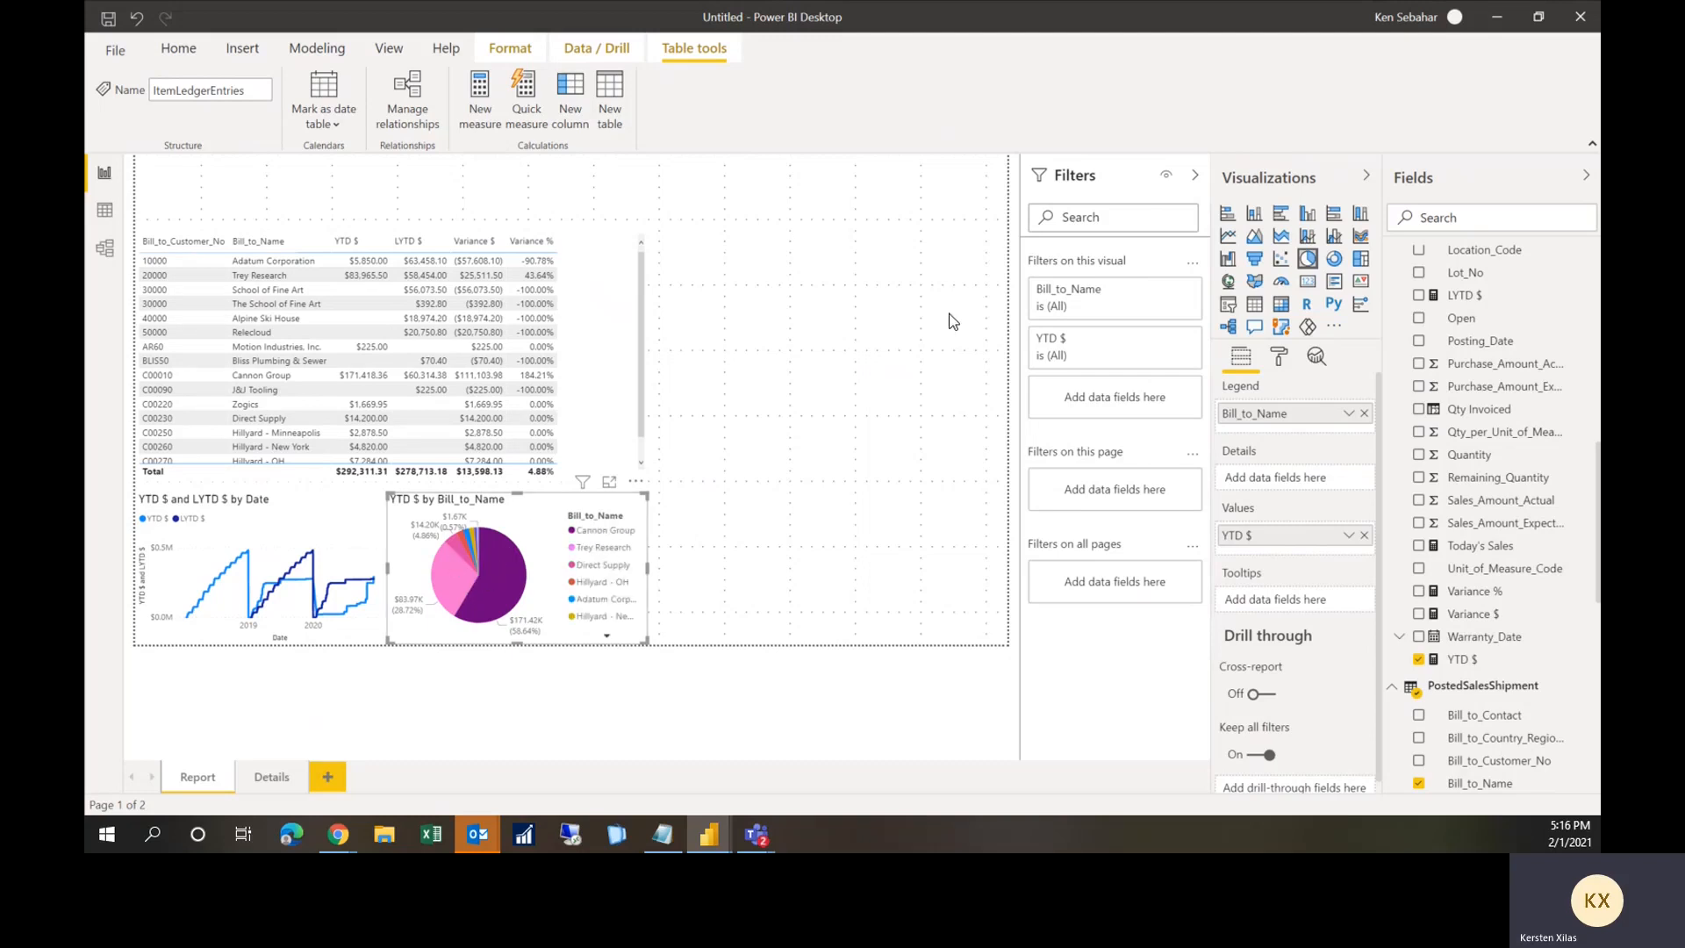
Step: Insert a card showing Today's Sales, then move it beside the pie chart and reduce its height to match
left_click(897, 319)
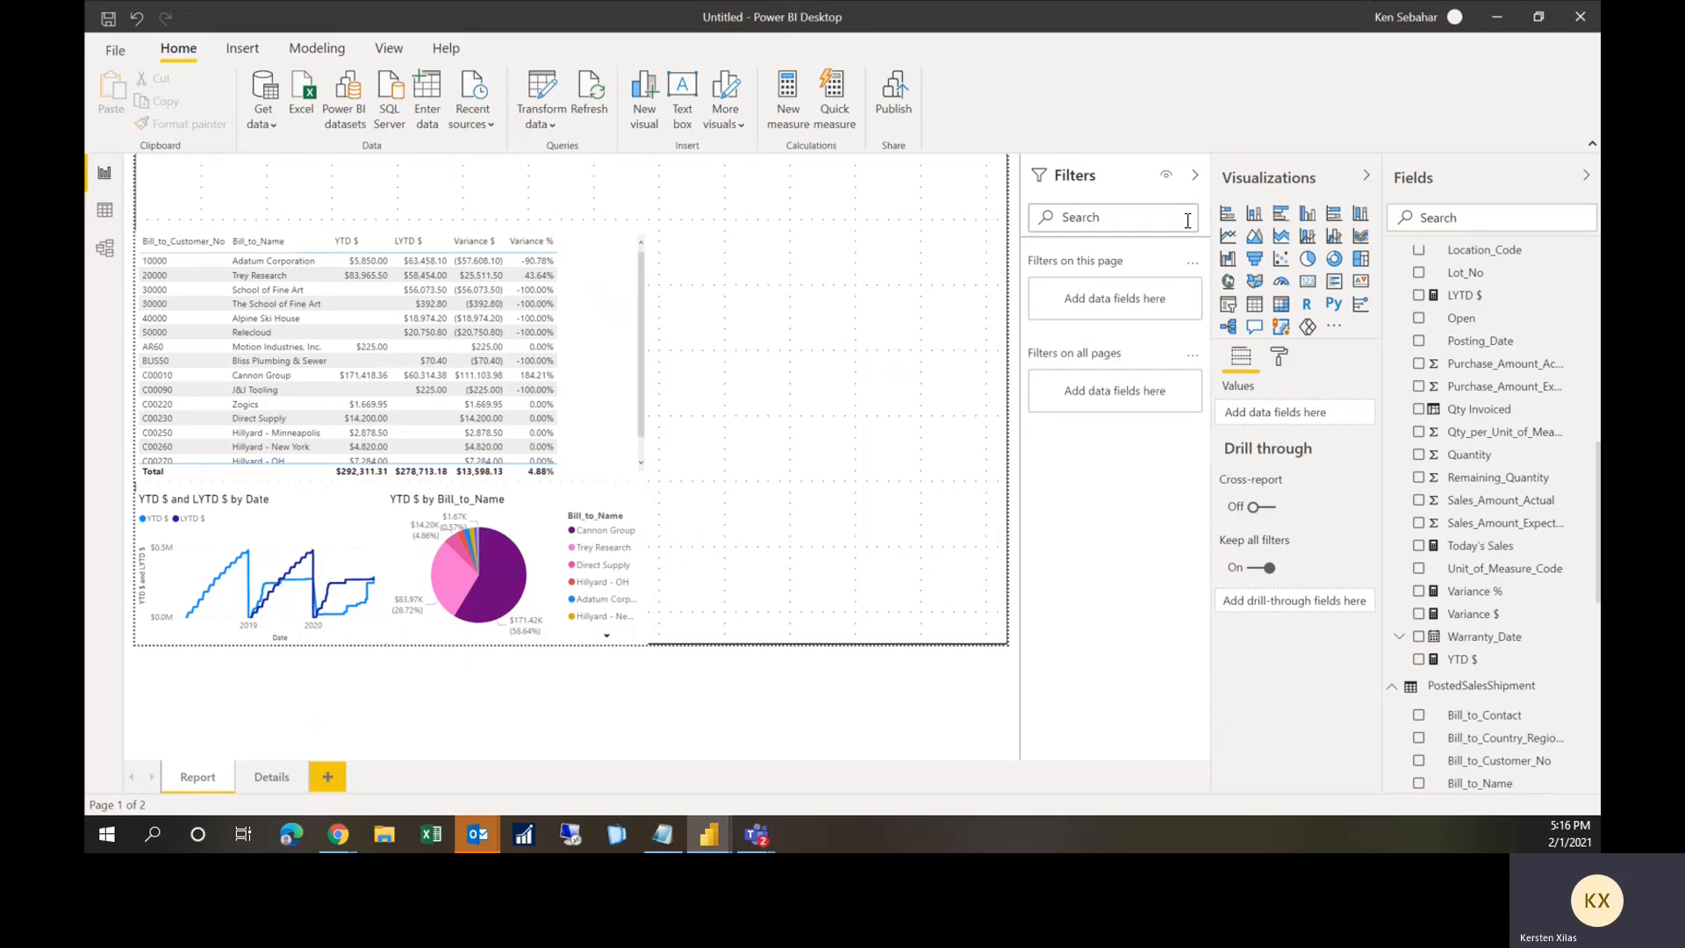
left_click(1307, 283)
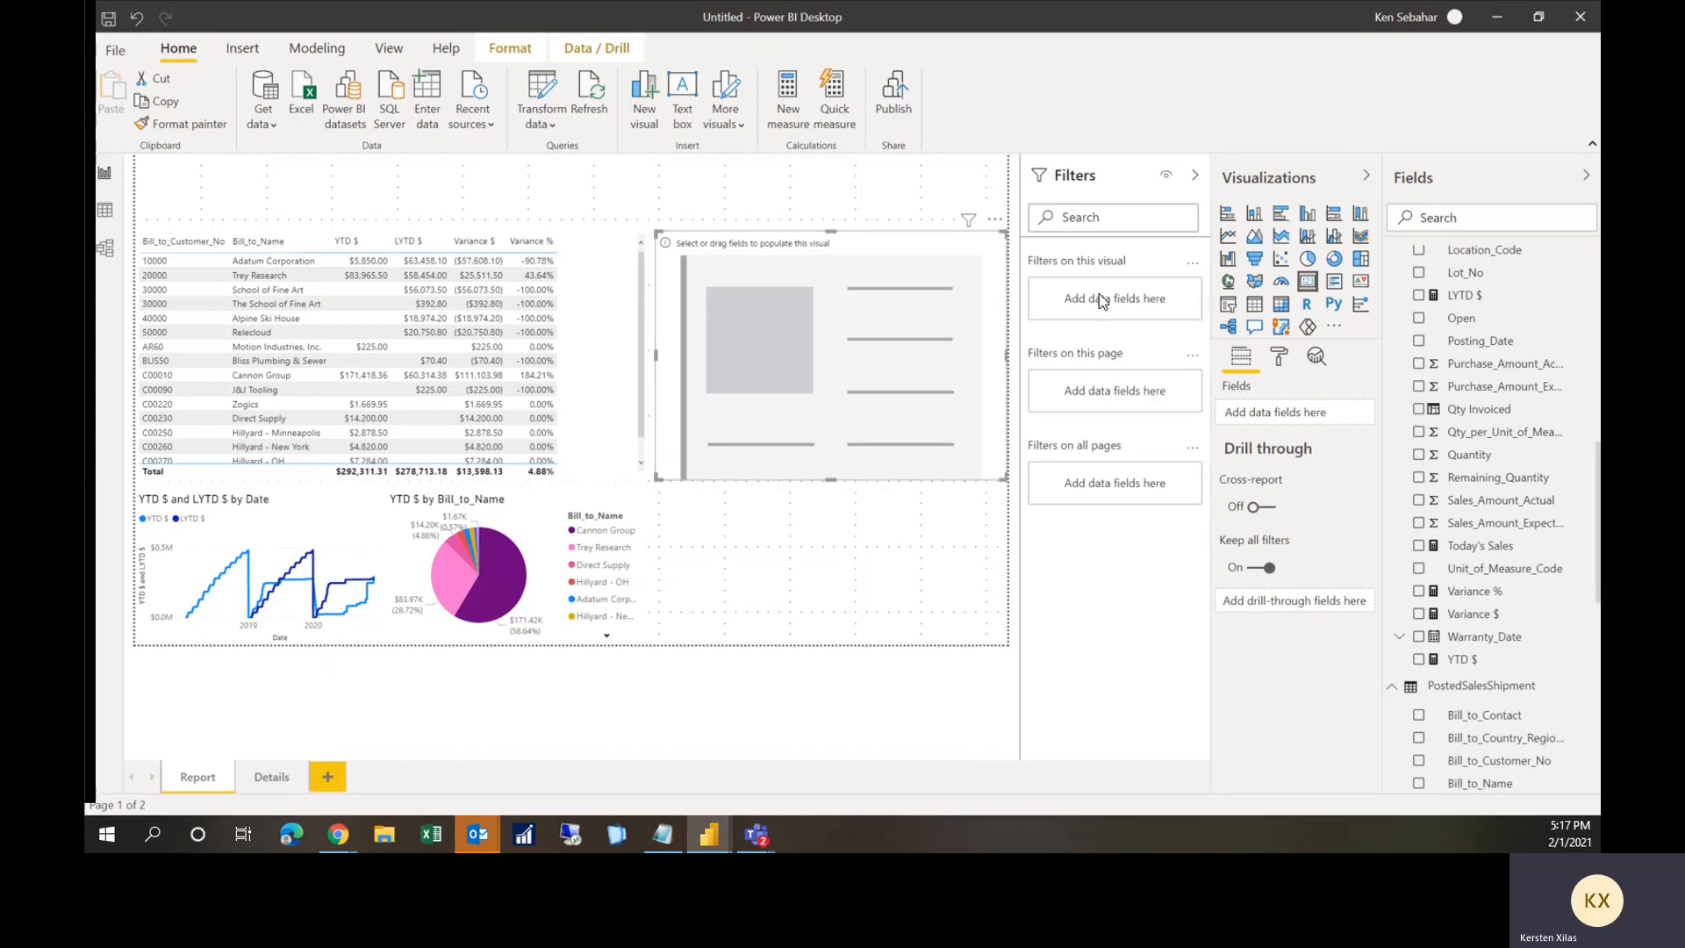
left_click(1419, 545)
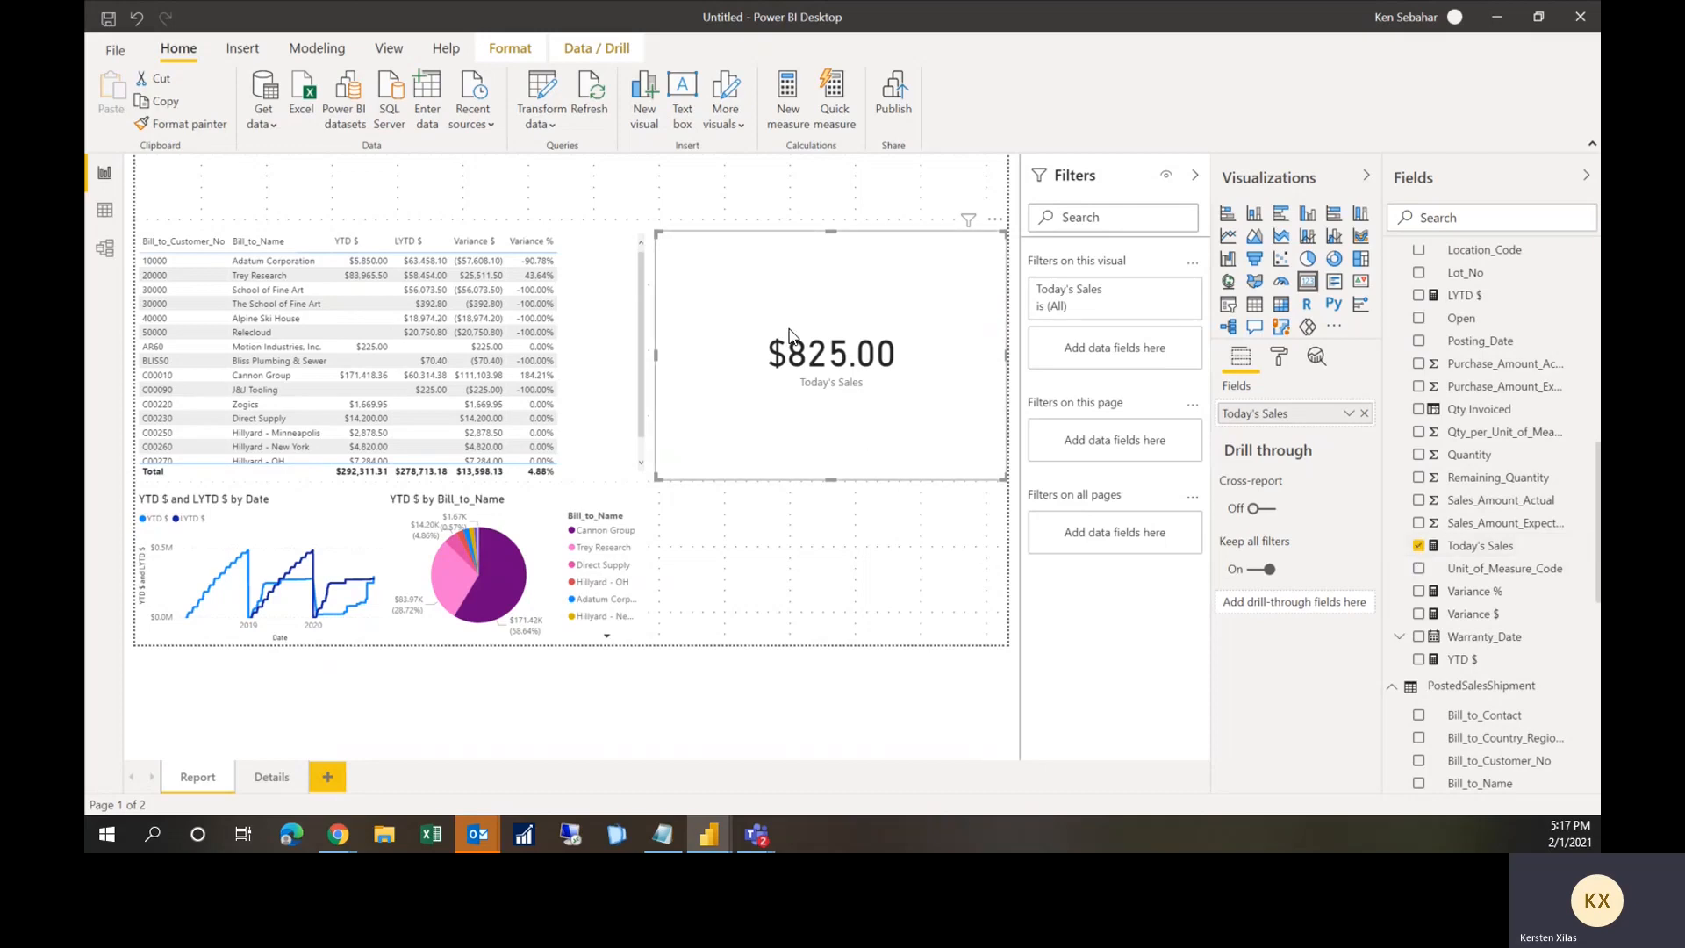
left_click_drag(813, 276, 822, 502)
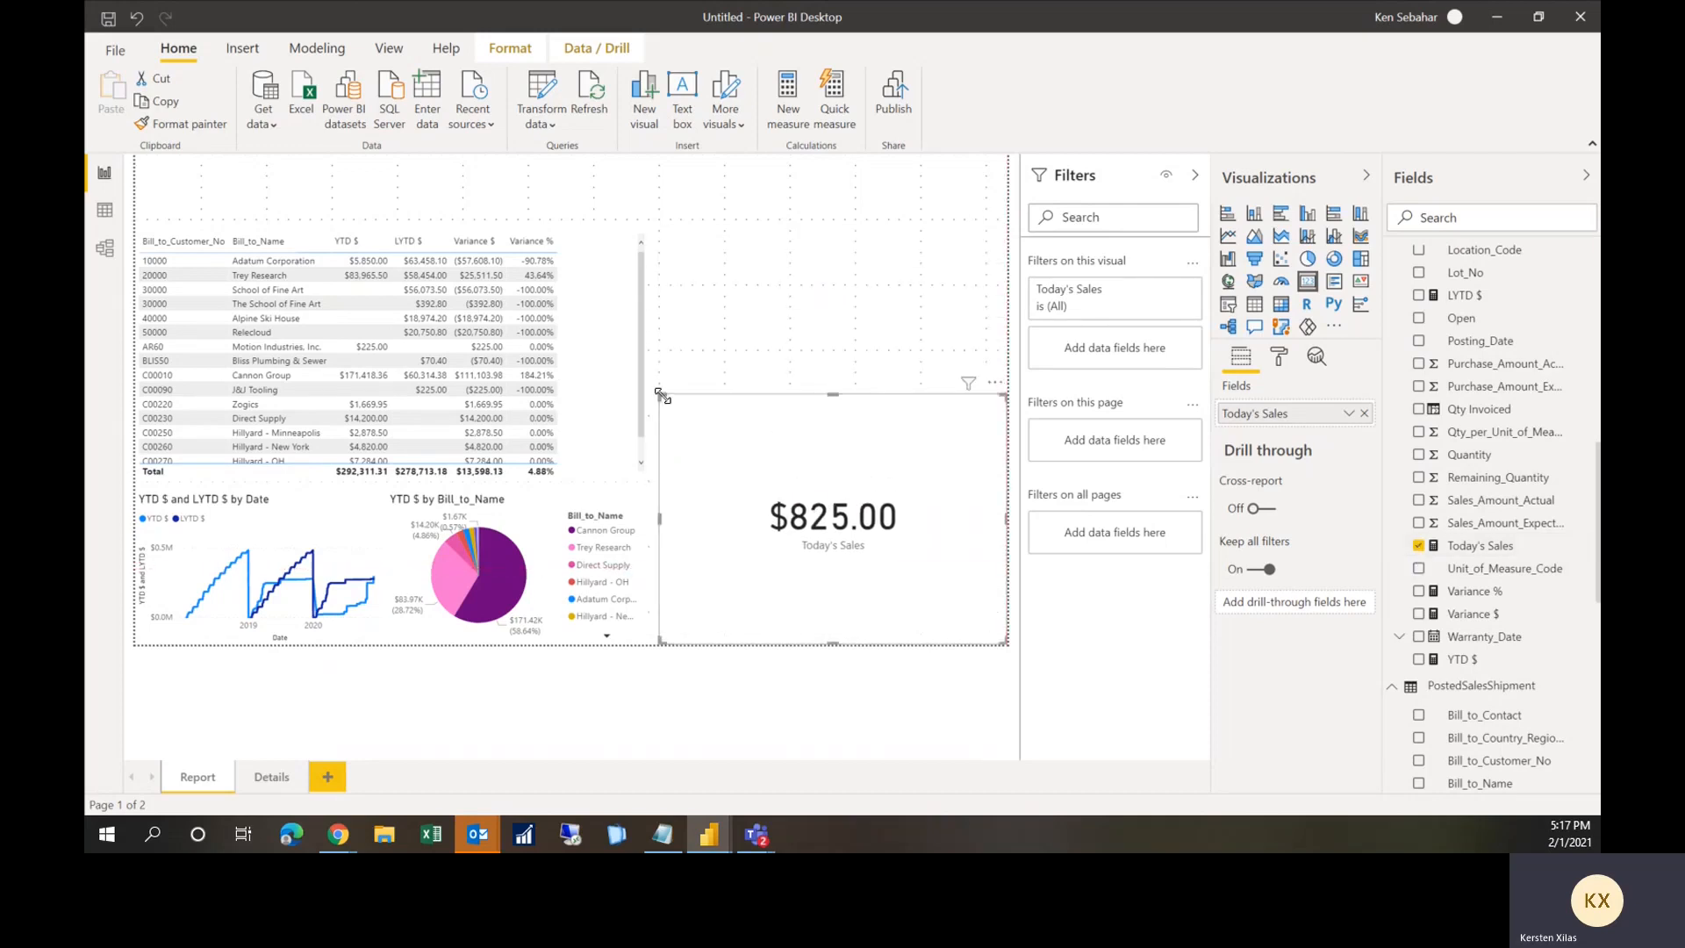
left_click_drag(659, 394, 660, 481)
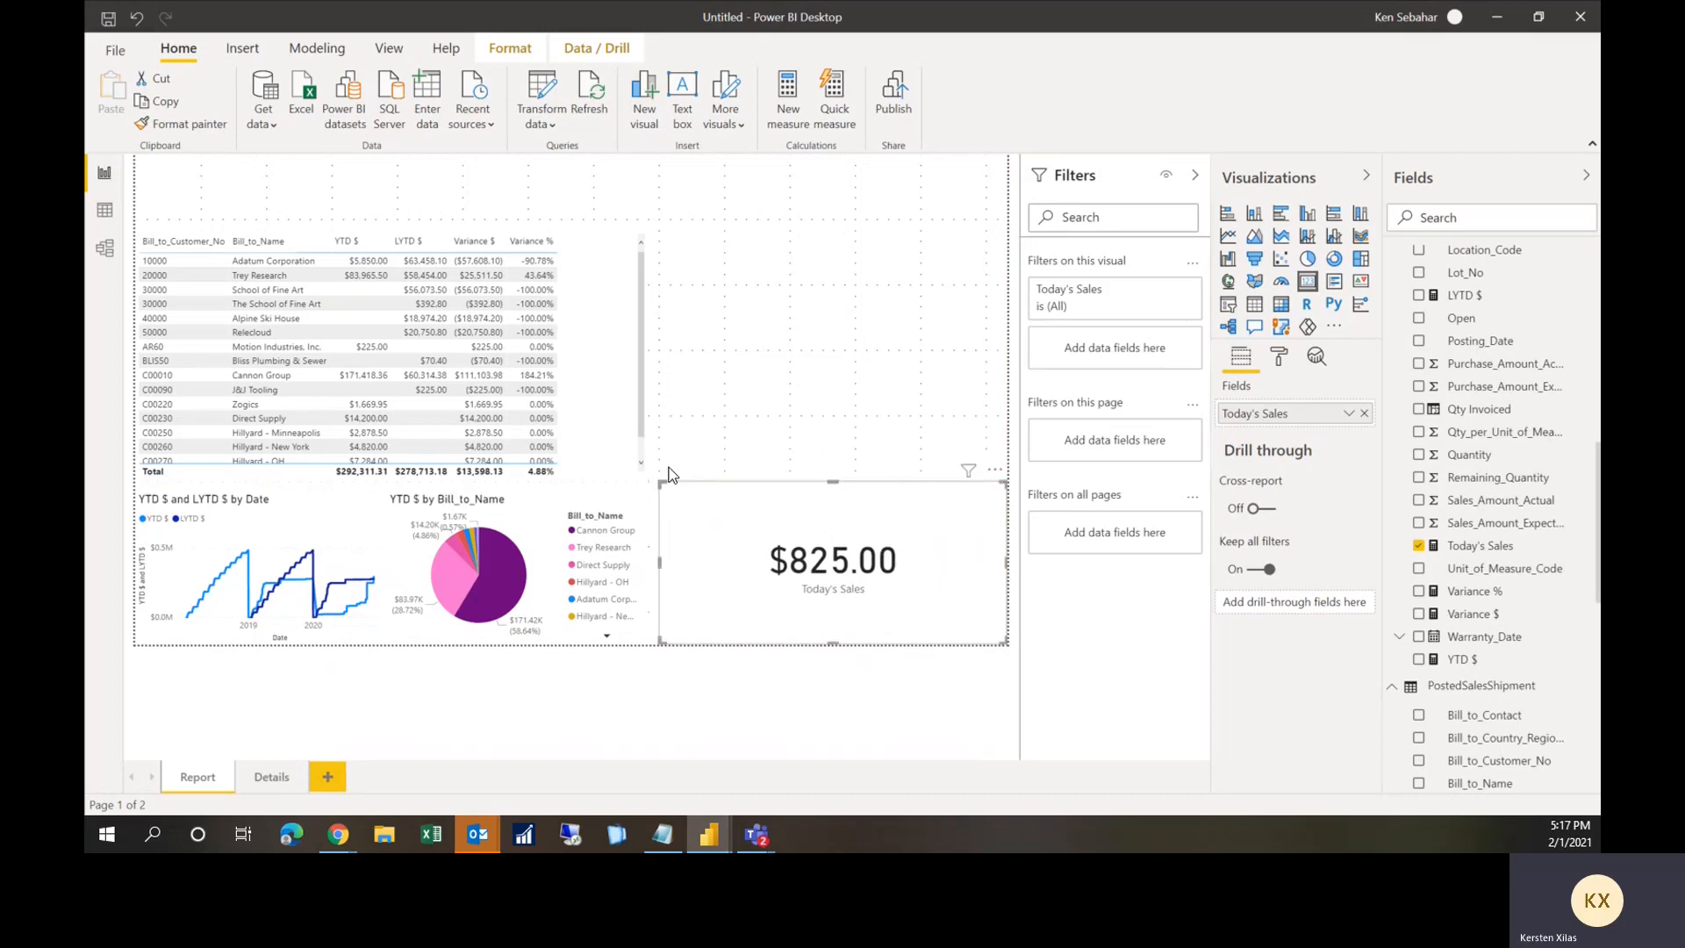
Step: Insert a slicer on the Calendar table's Date field using the Between style
left_click(733, 272)
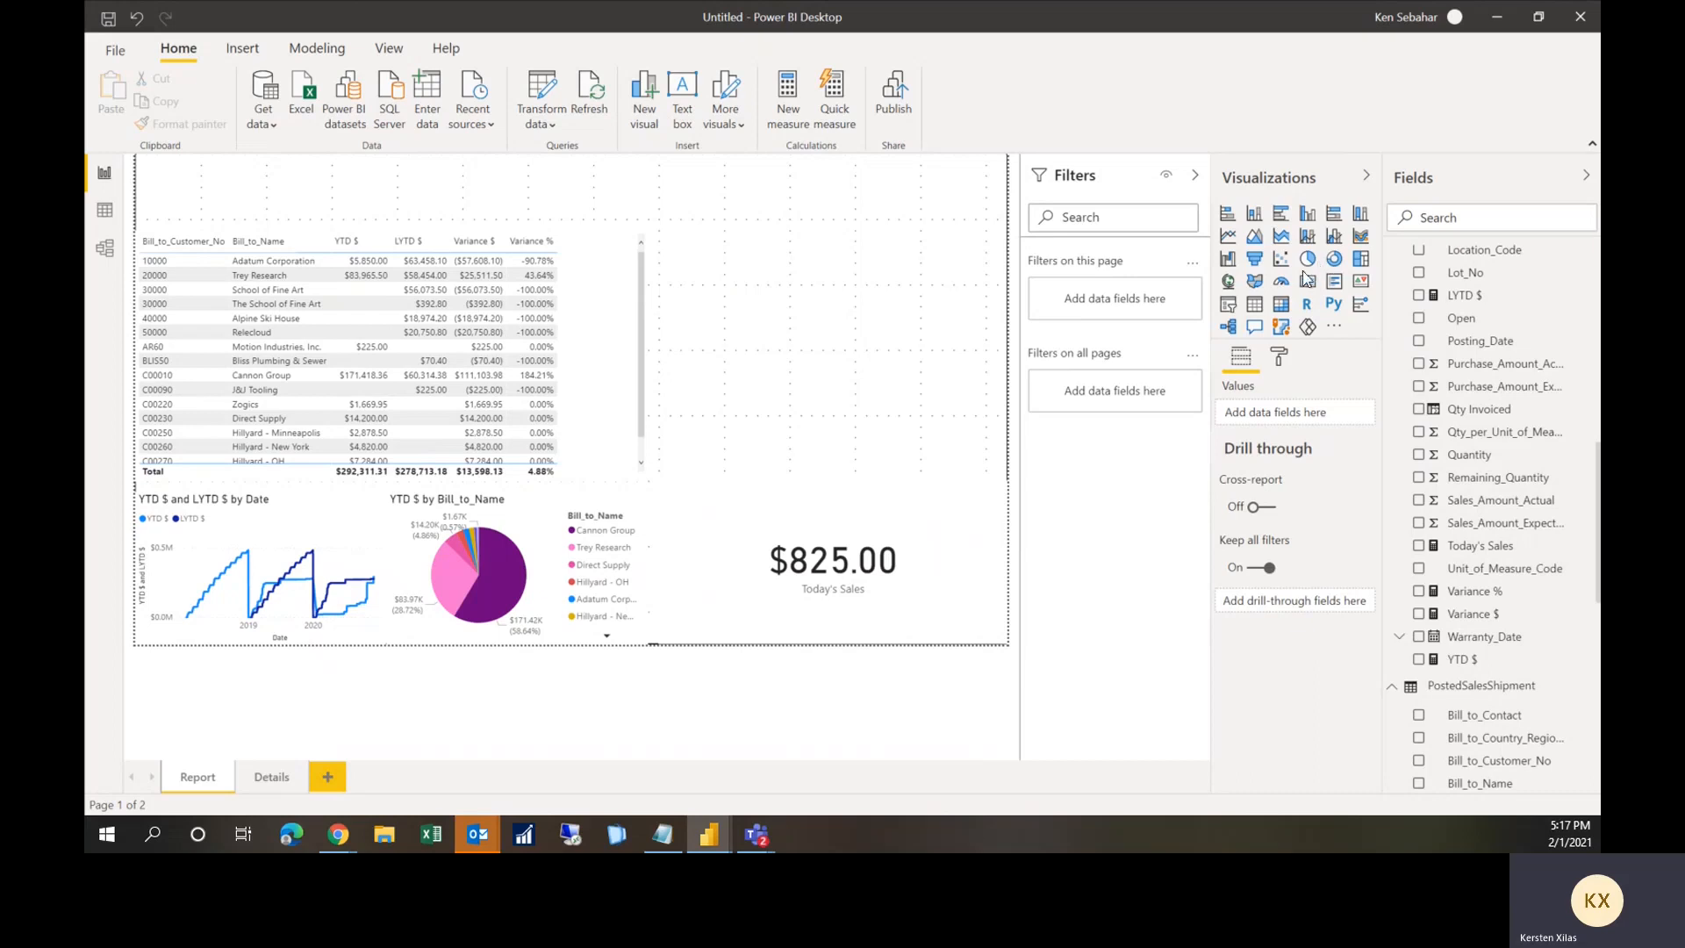
left_click(1228, 305)
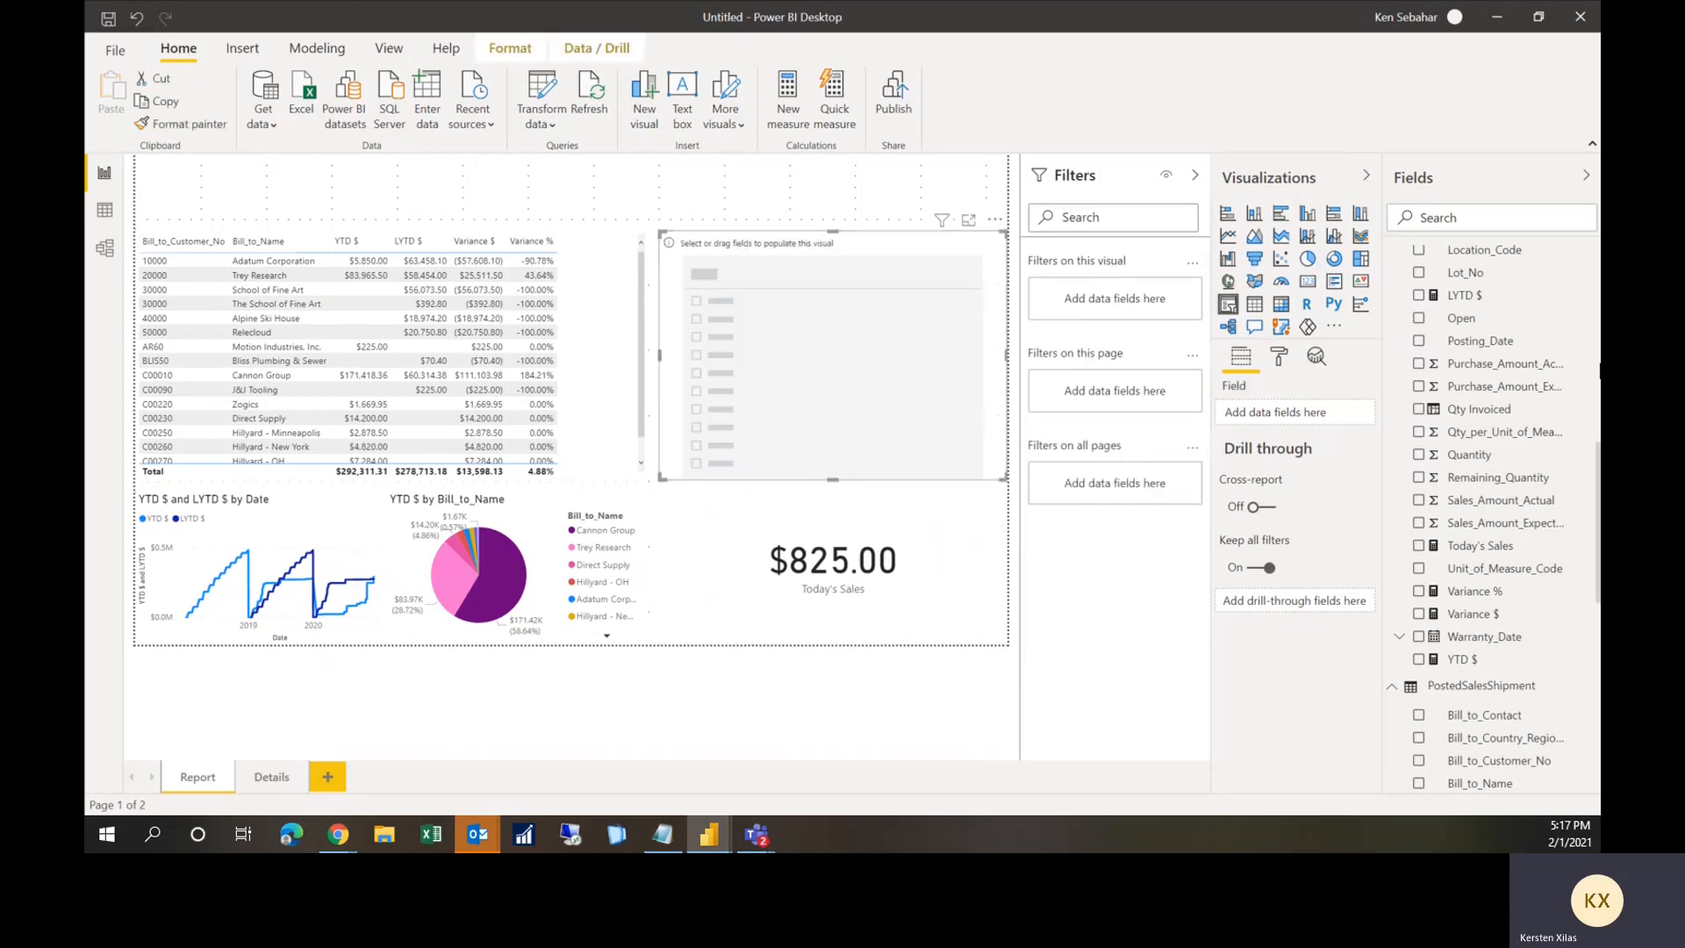
scroll(1431, 369, "up", 10)
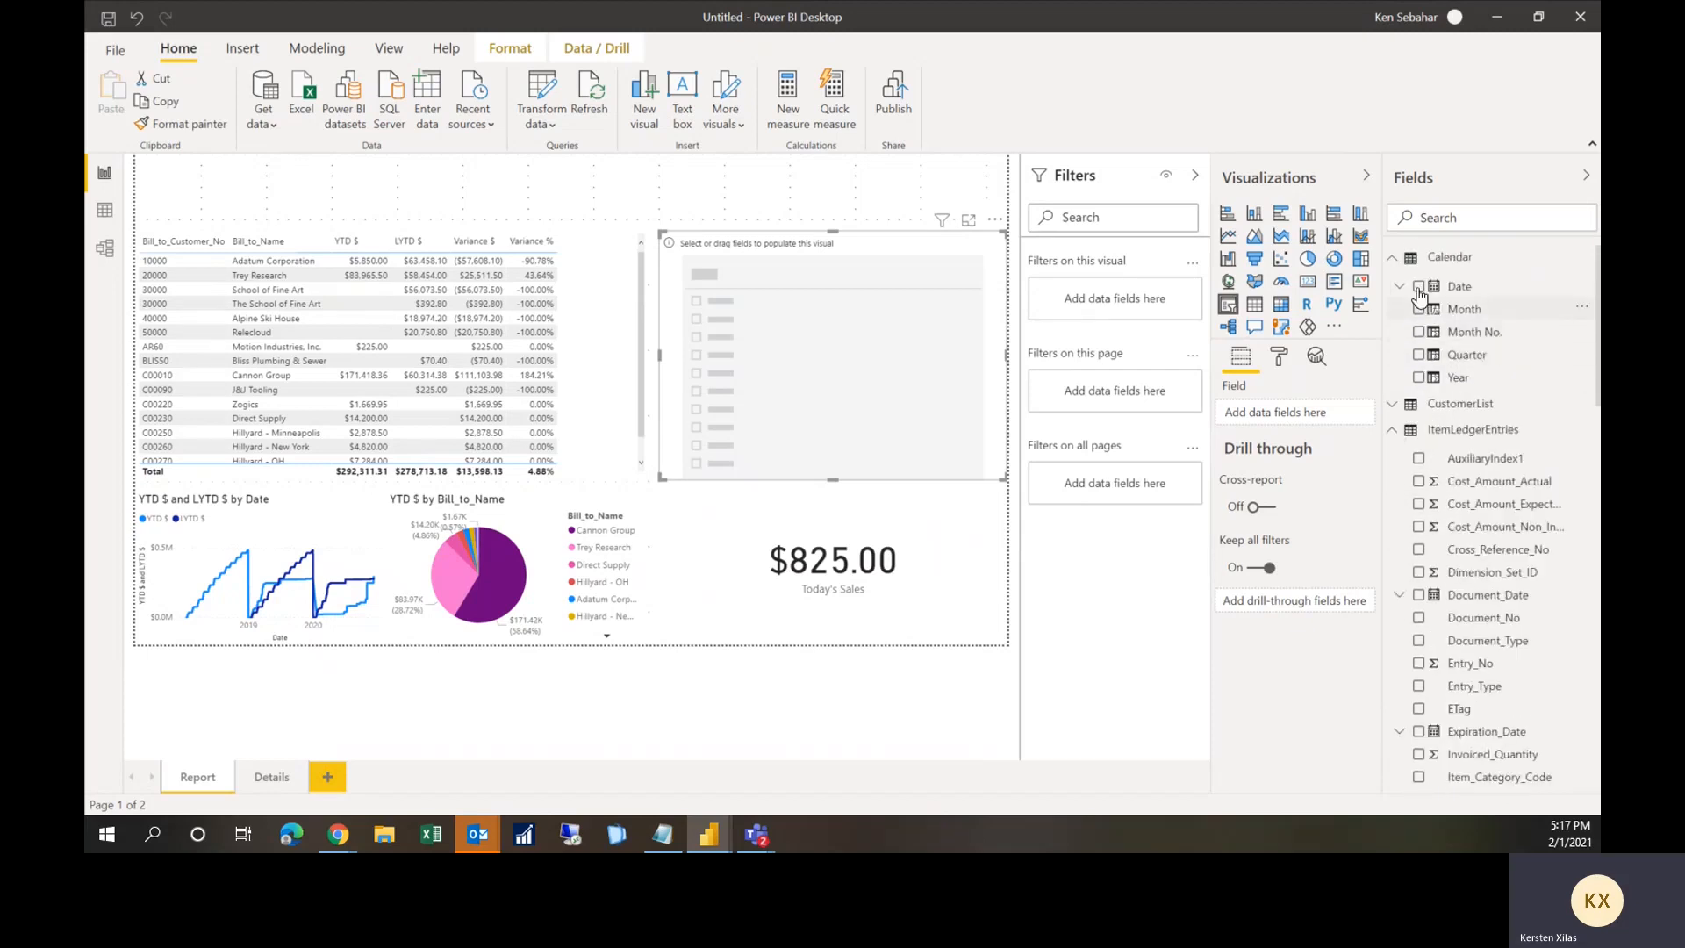
left_click(1420, 287)
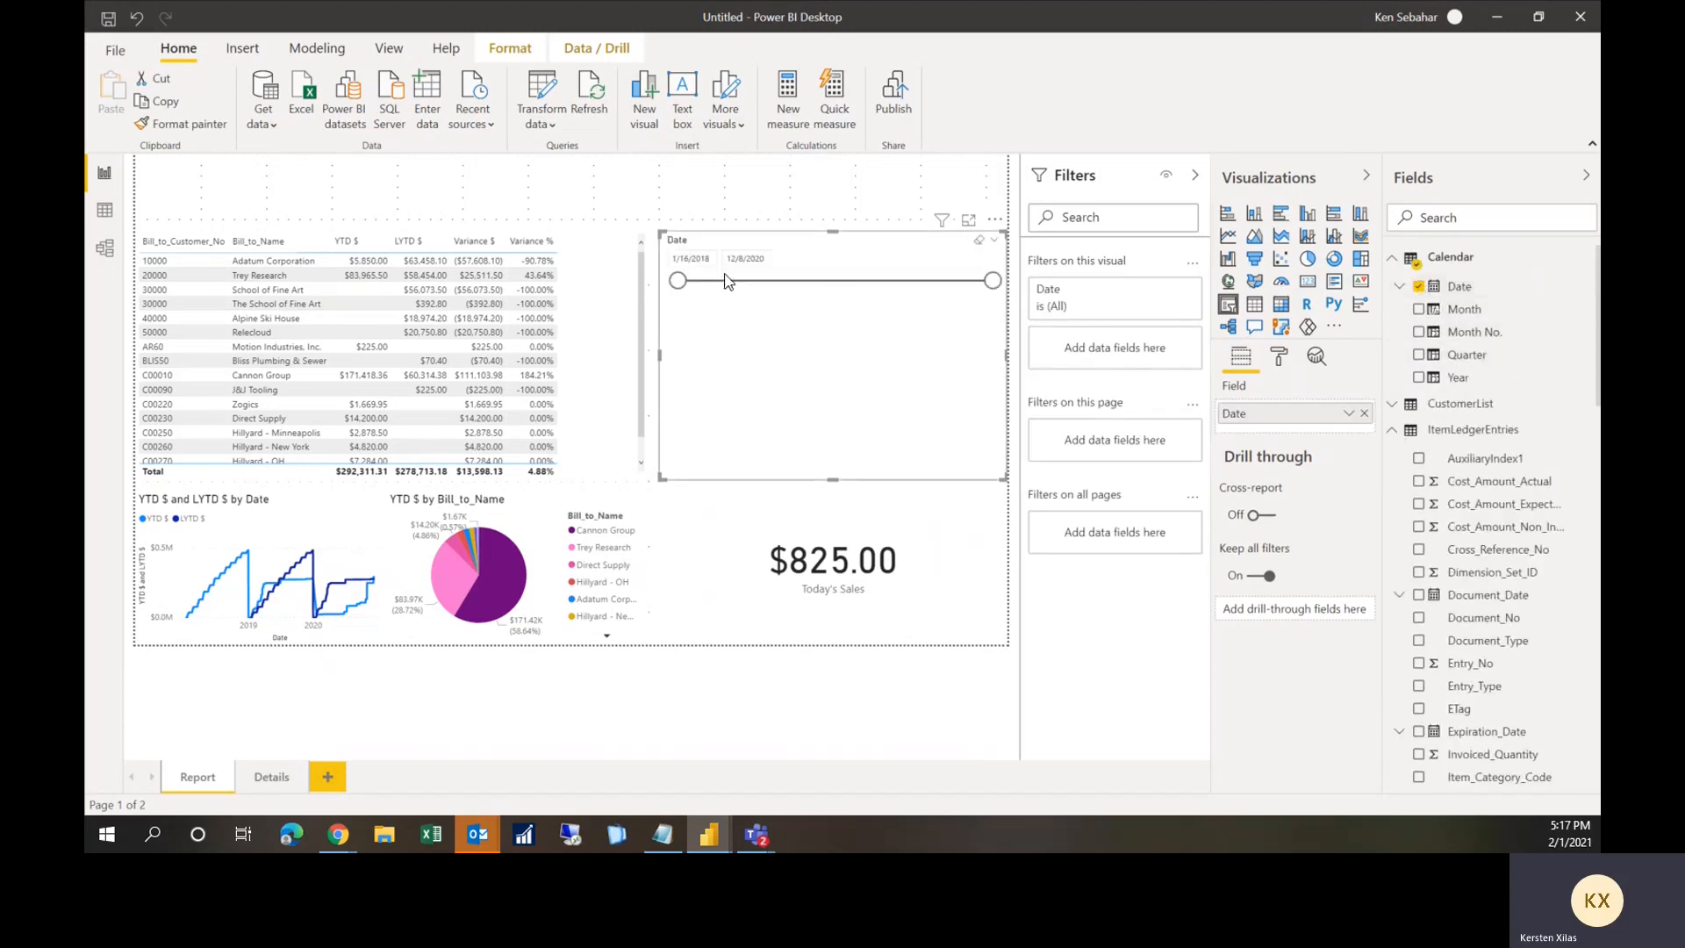
left_click(994, 242)
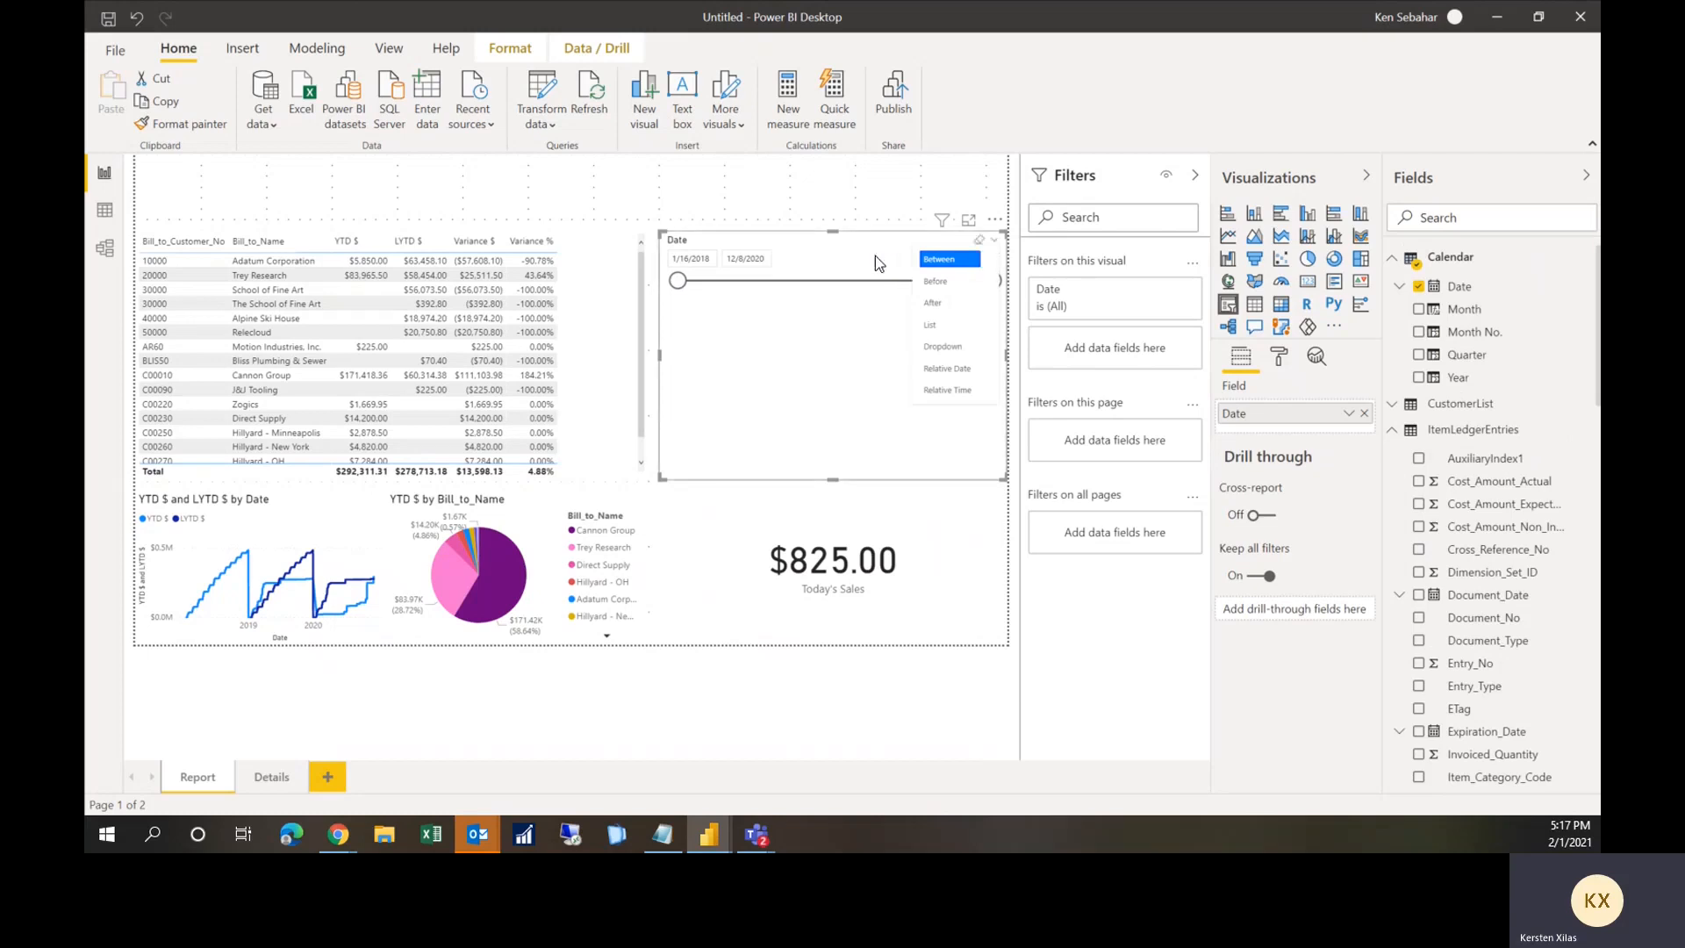
left_click(938, 259)
Step: Shrink the date slicer to a narrow strip and move it up above the table's header row
left_click_drag(661, 479, 660, 306)
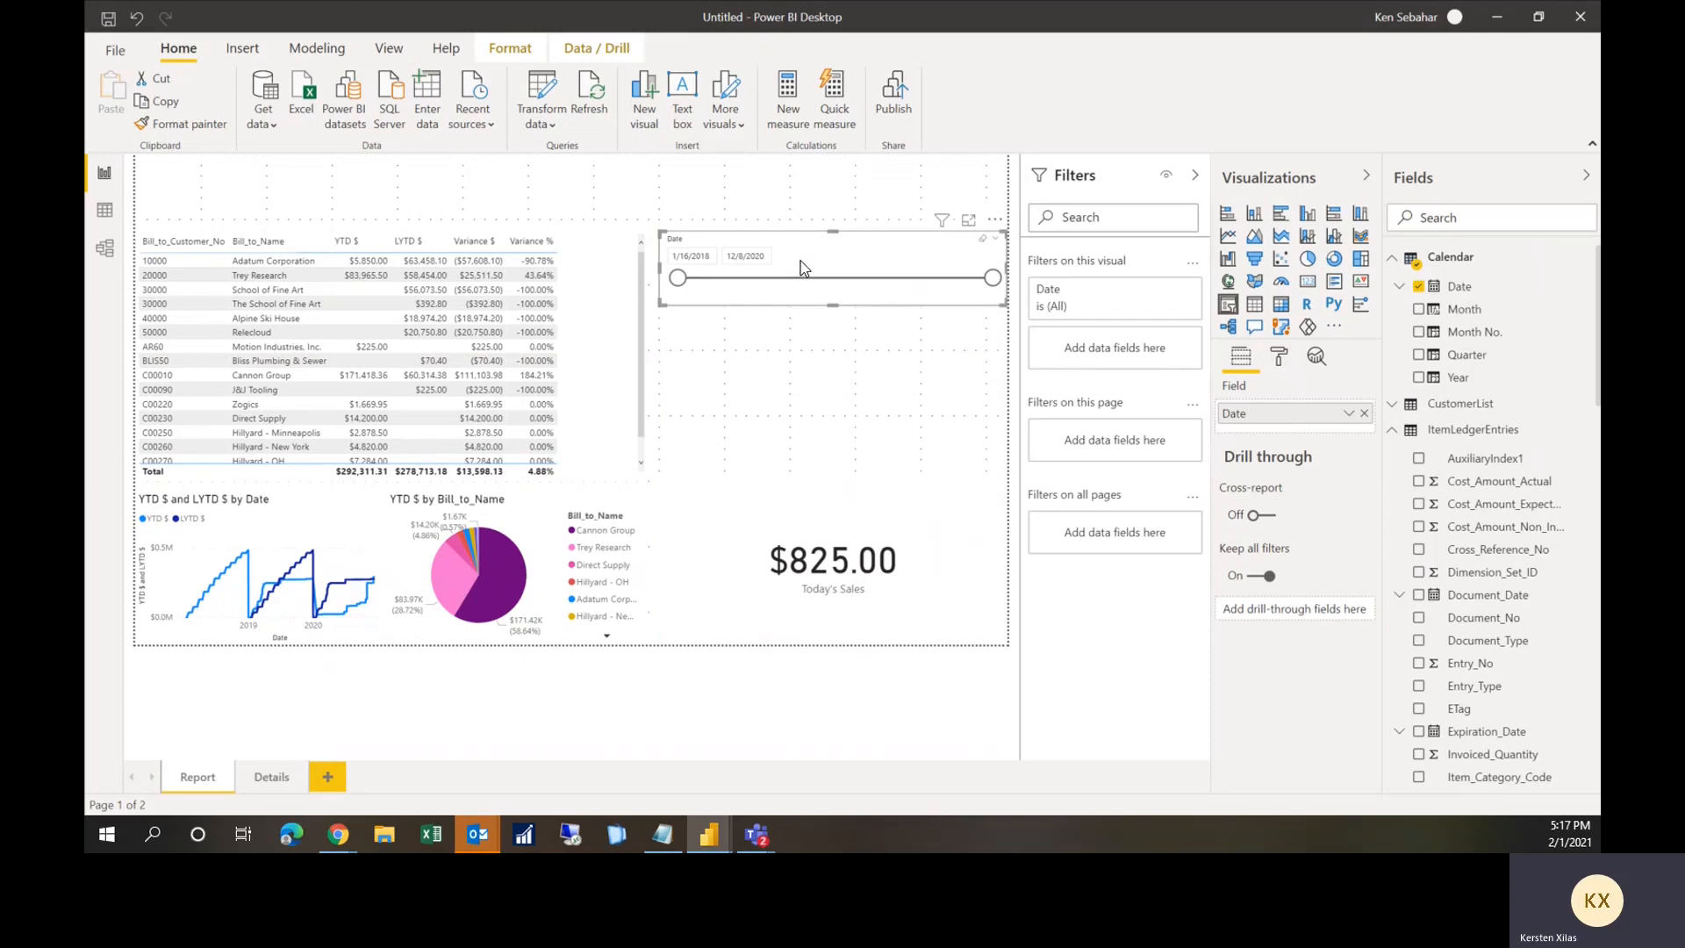
left_click_drag(801, 261, 815, 197)
left_click(778, 290)
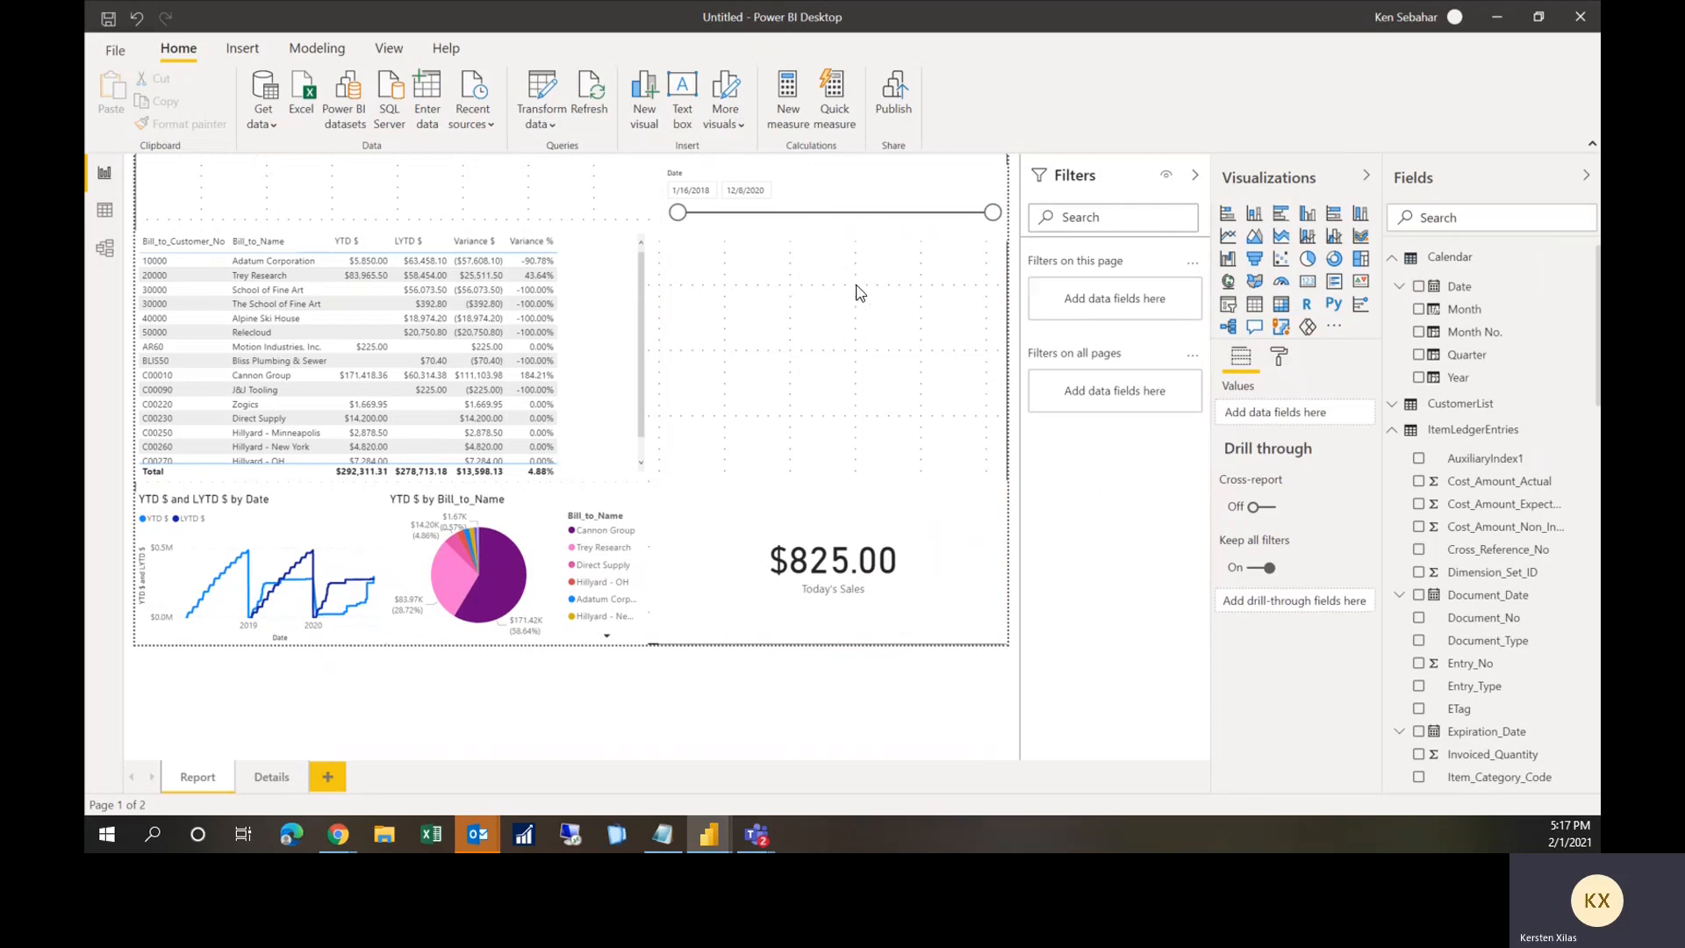
scroll(1461, 429, "down", 1)
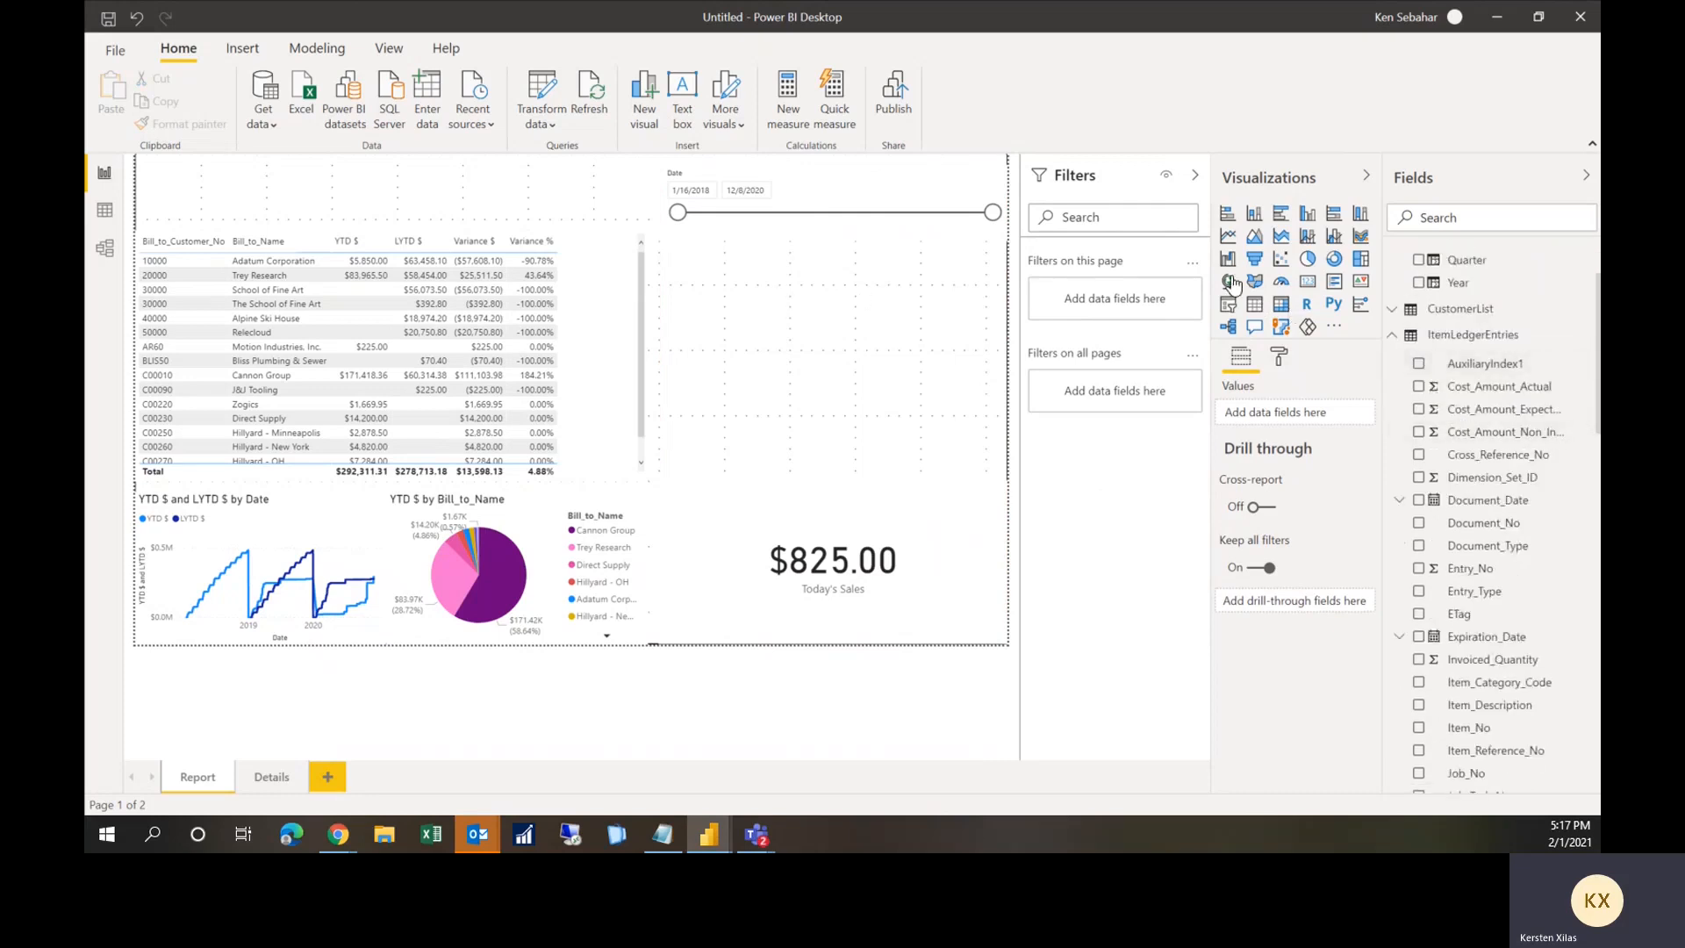
Step: Insert a slicer on the PostedSalesShipment table's Salesperson_Code field
left_click(1229, 305)
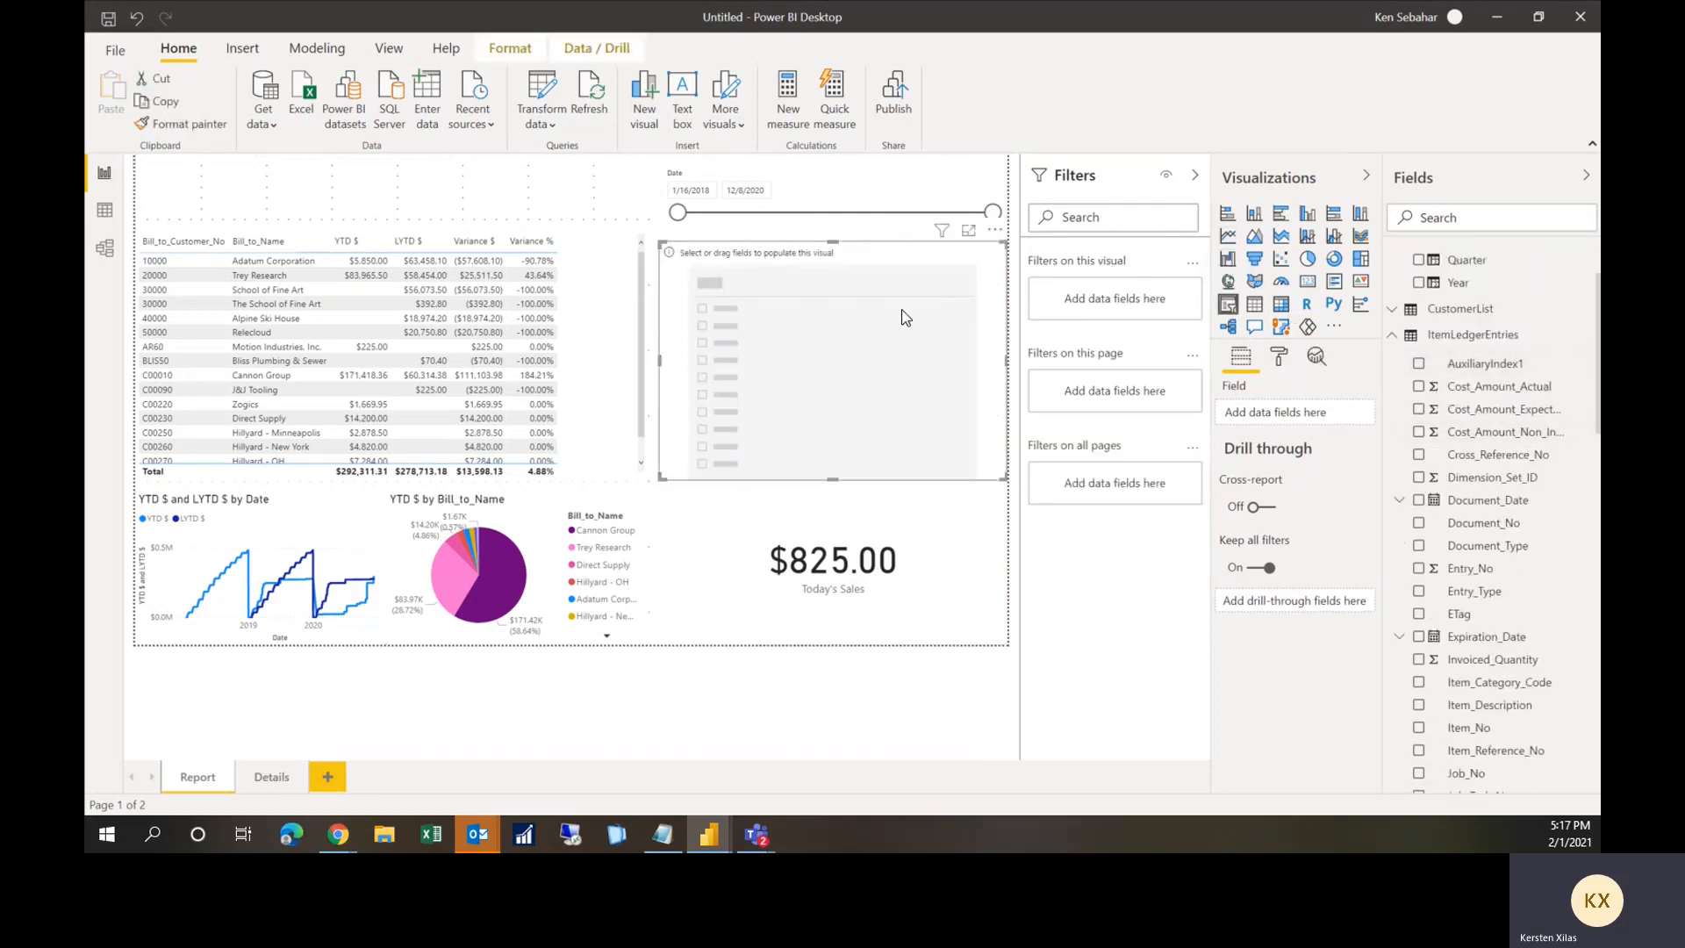
scroll(1446, 546, "down", 2)
scroll(1447, 546, "down", 3)
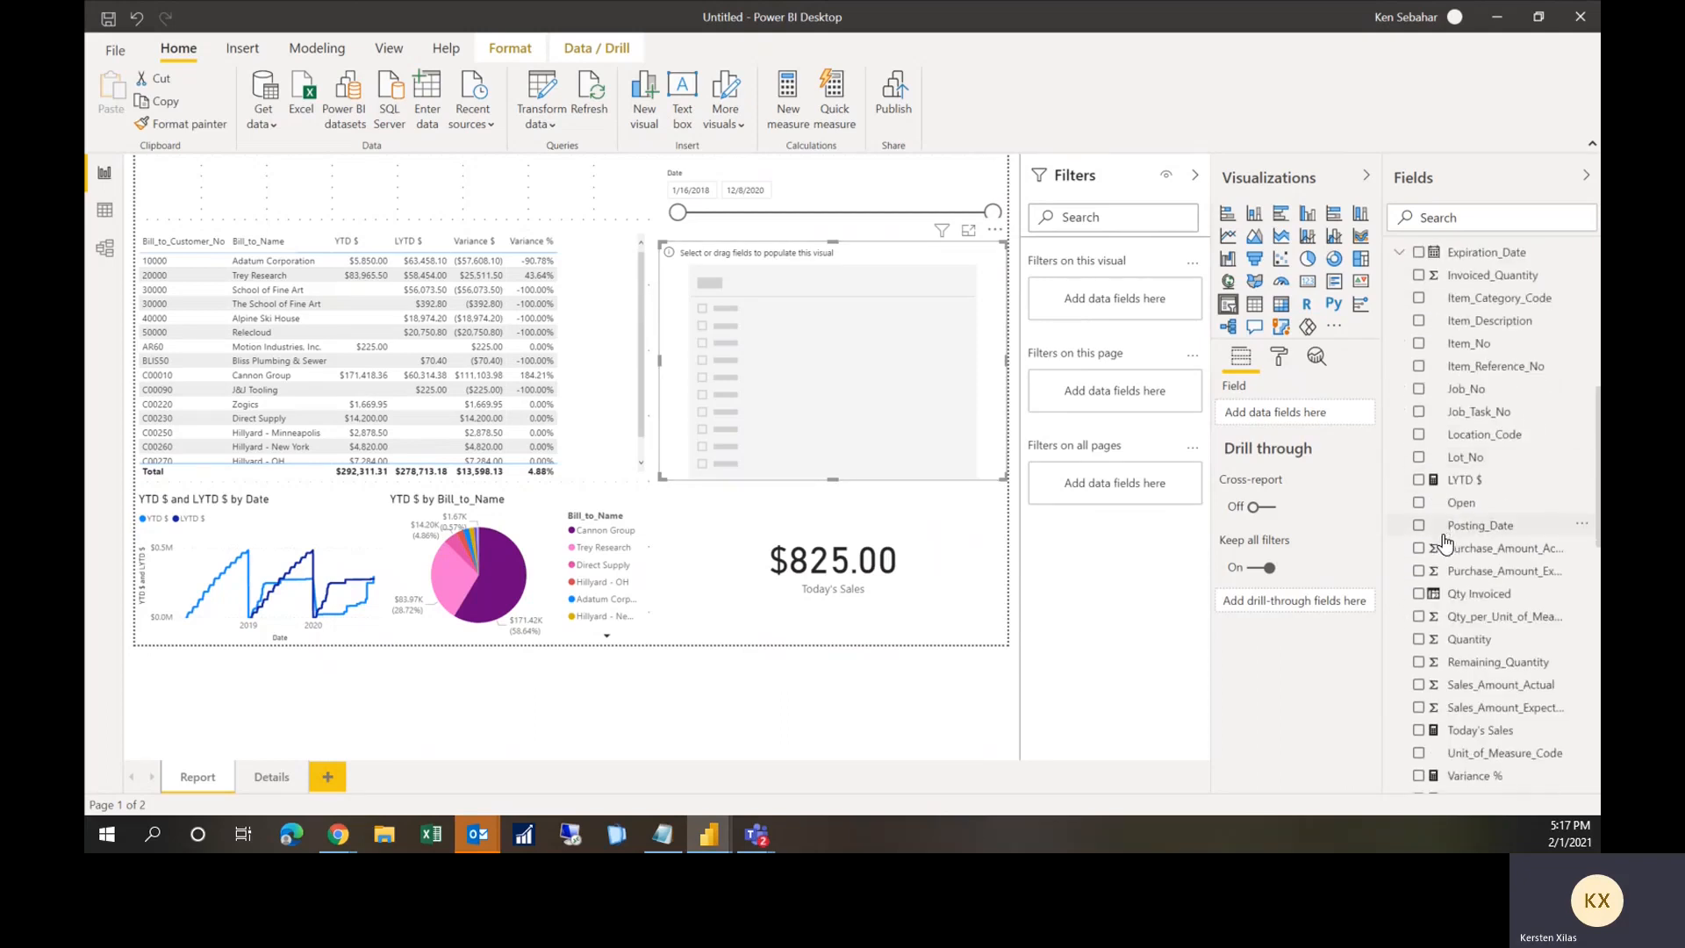
scroll(1439, 553, "down", 4)
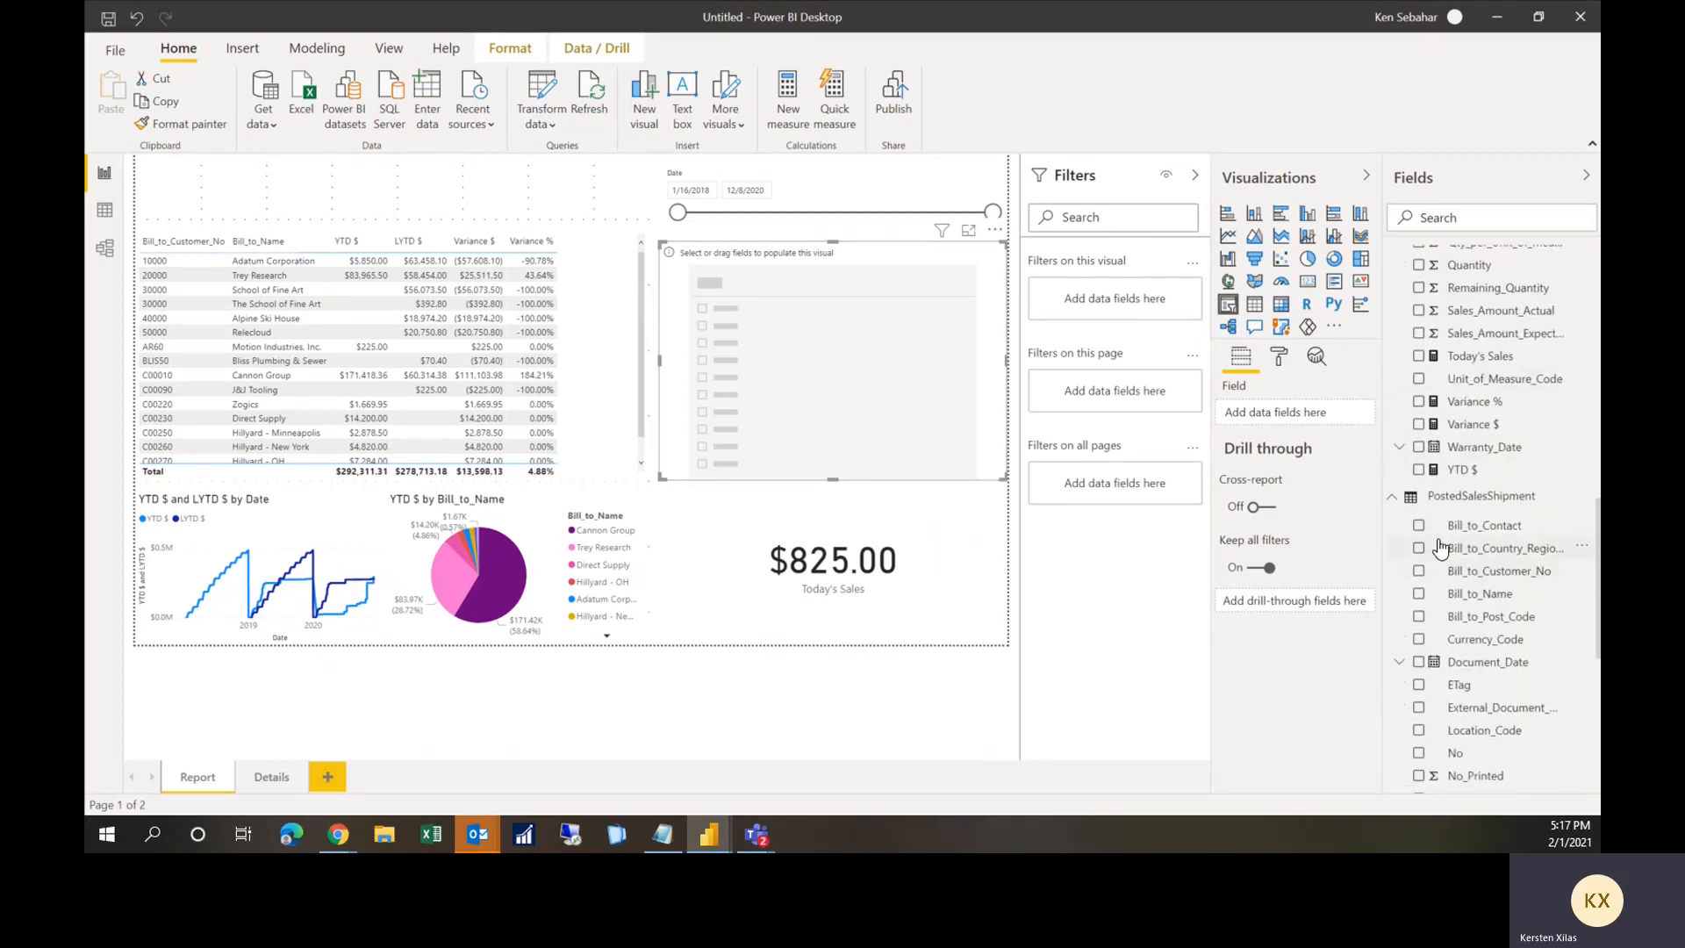
scroll(1457, 523, "down", 2)
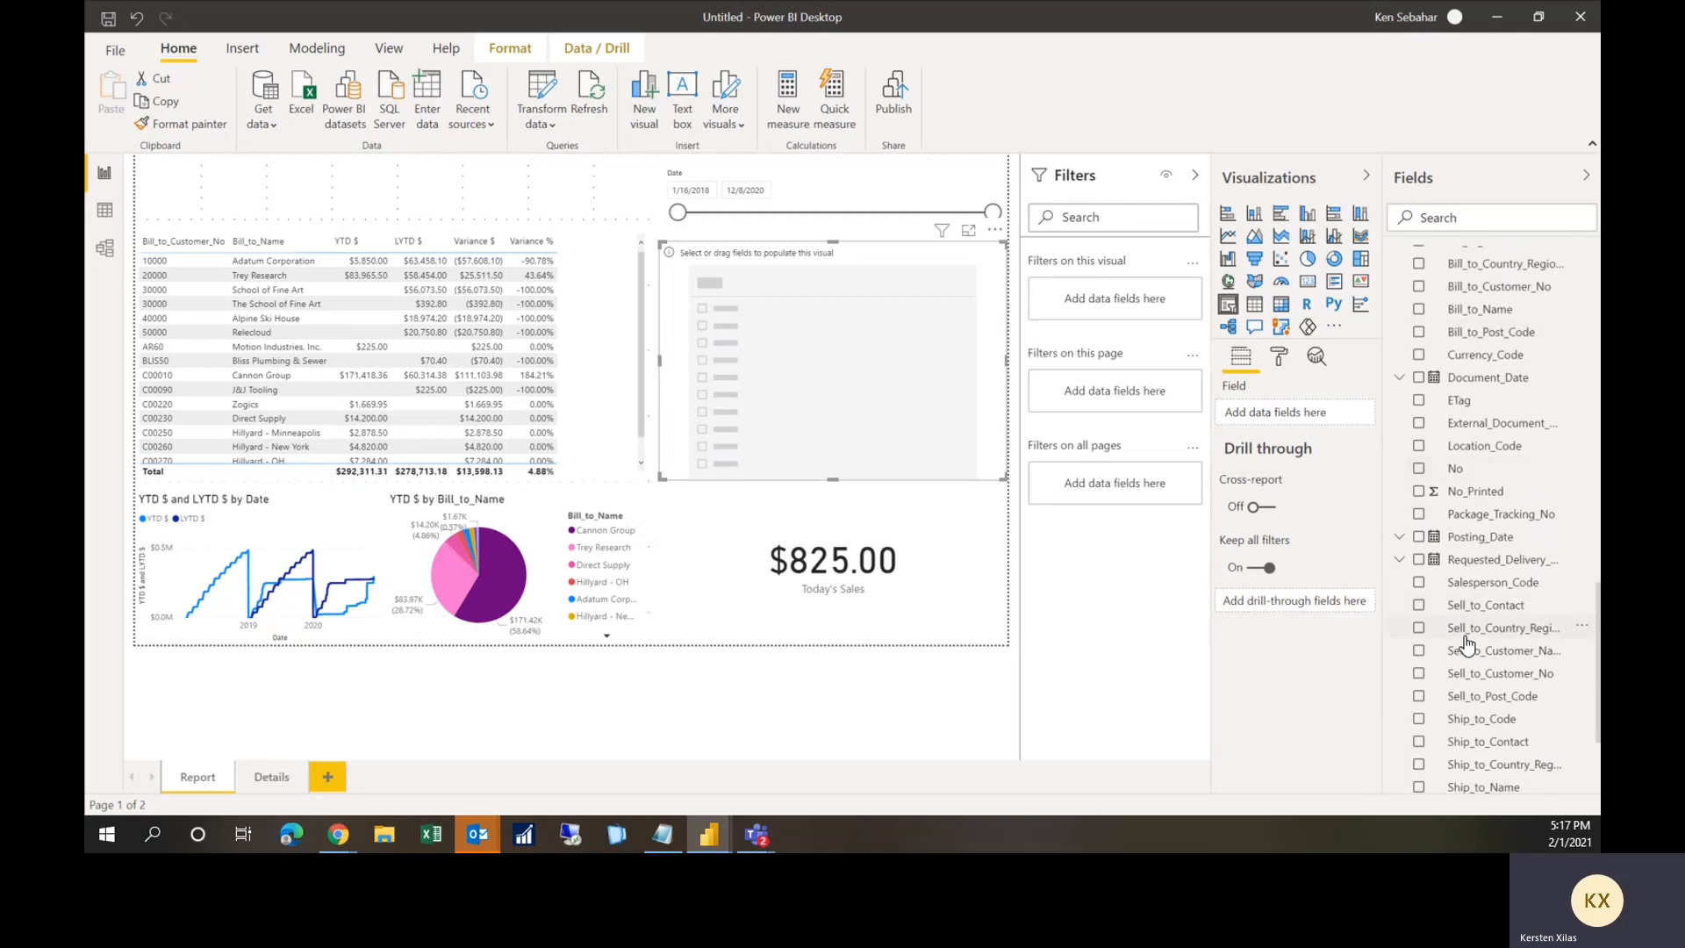
left_click(1418, 583)
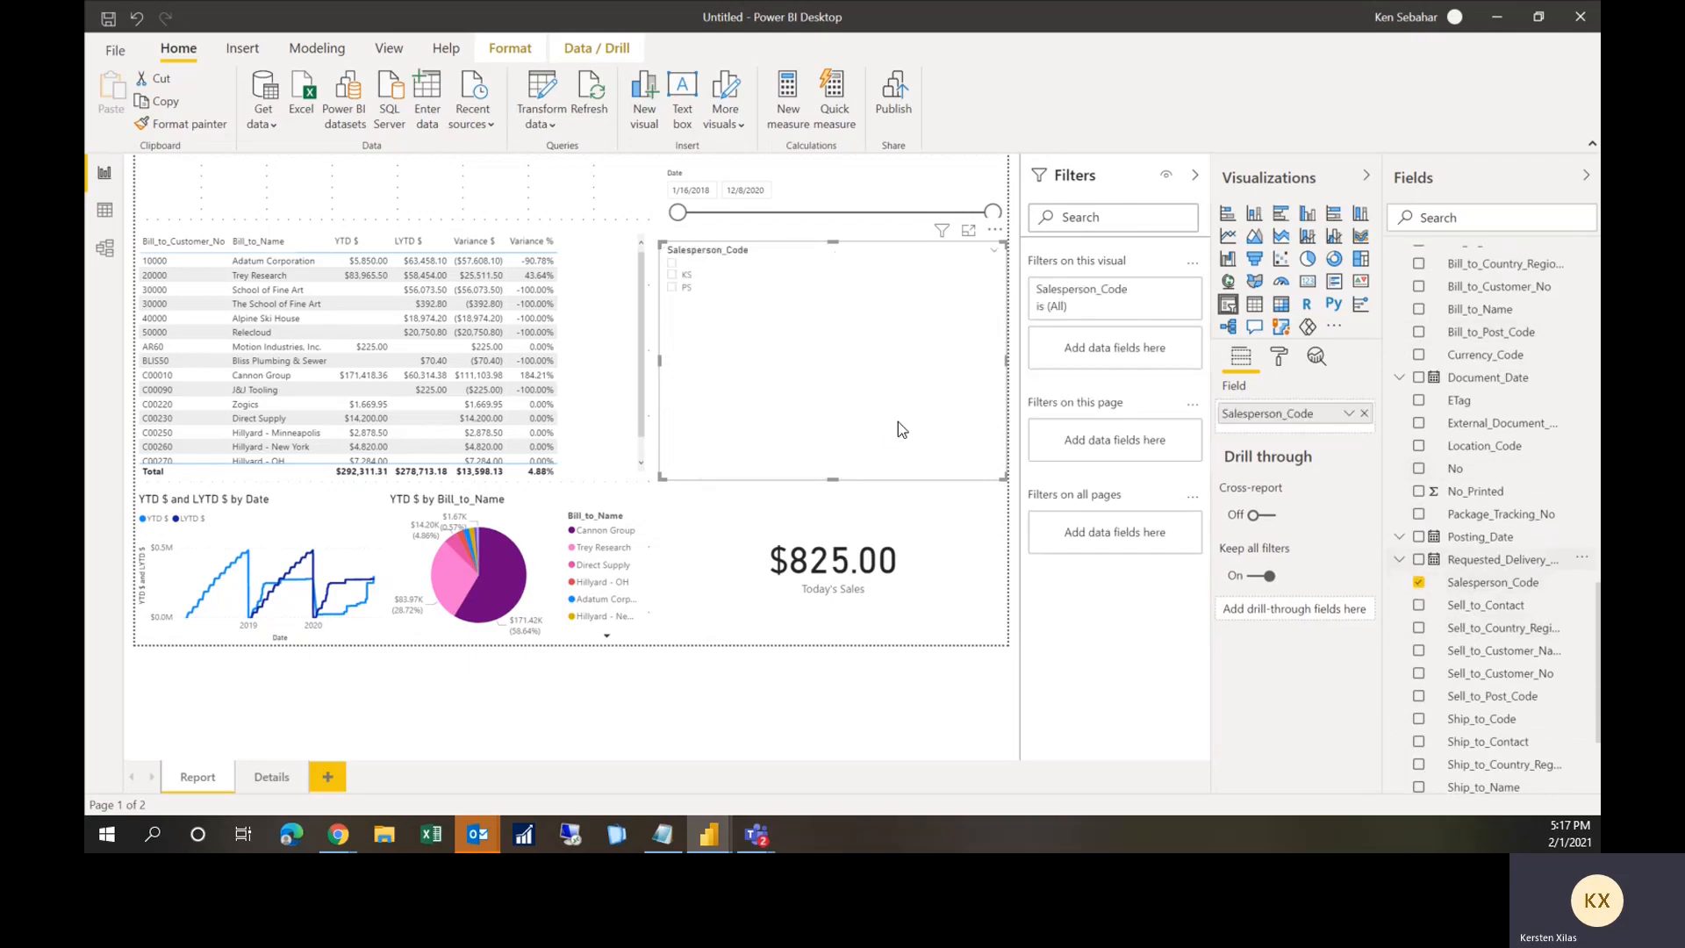
Step: Change the Salesperson_Code slicer to the Dropdown style and shrink it to a short strip just below the date slicer
left_click(994, 250)
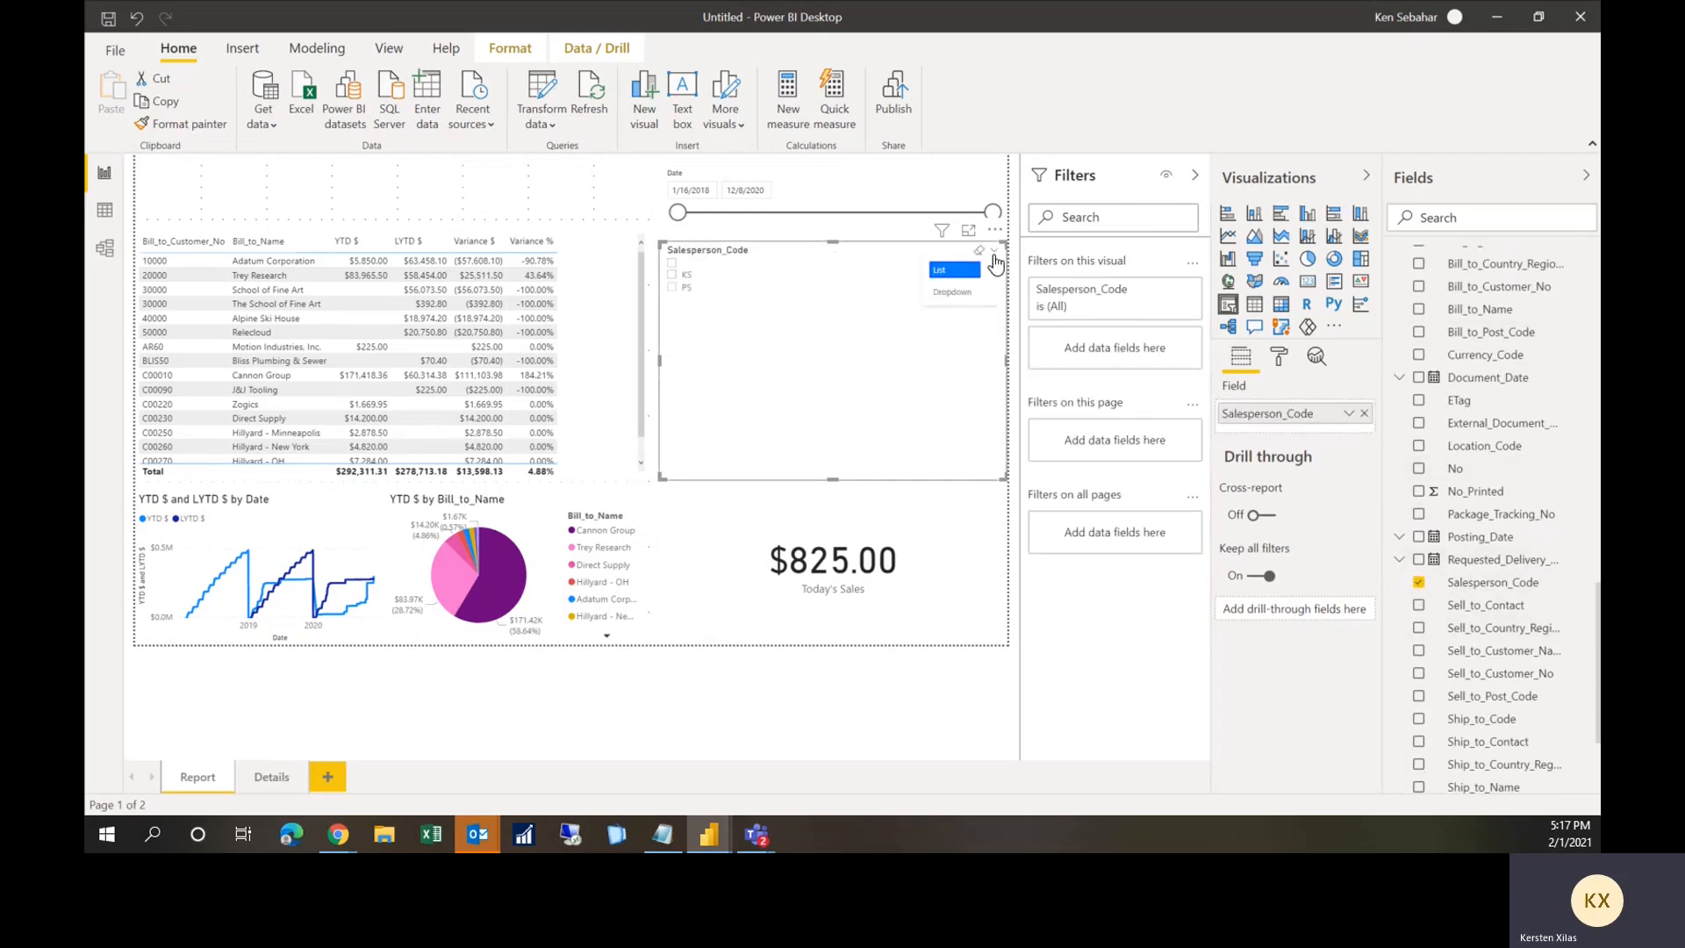
left_click(957, 293)
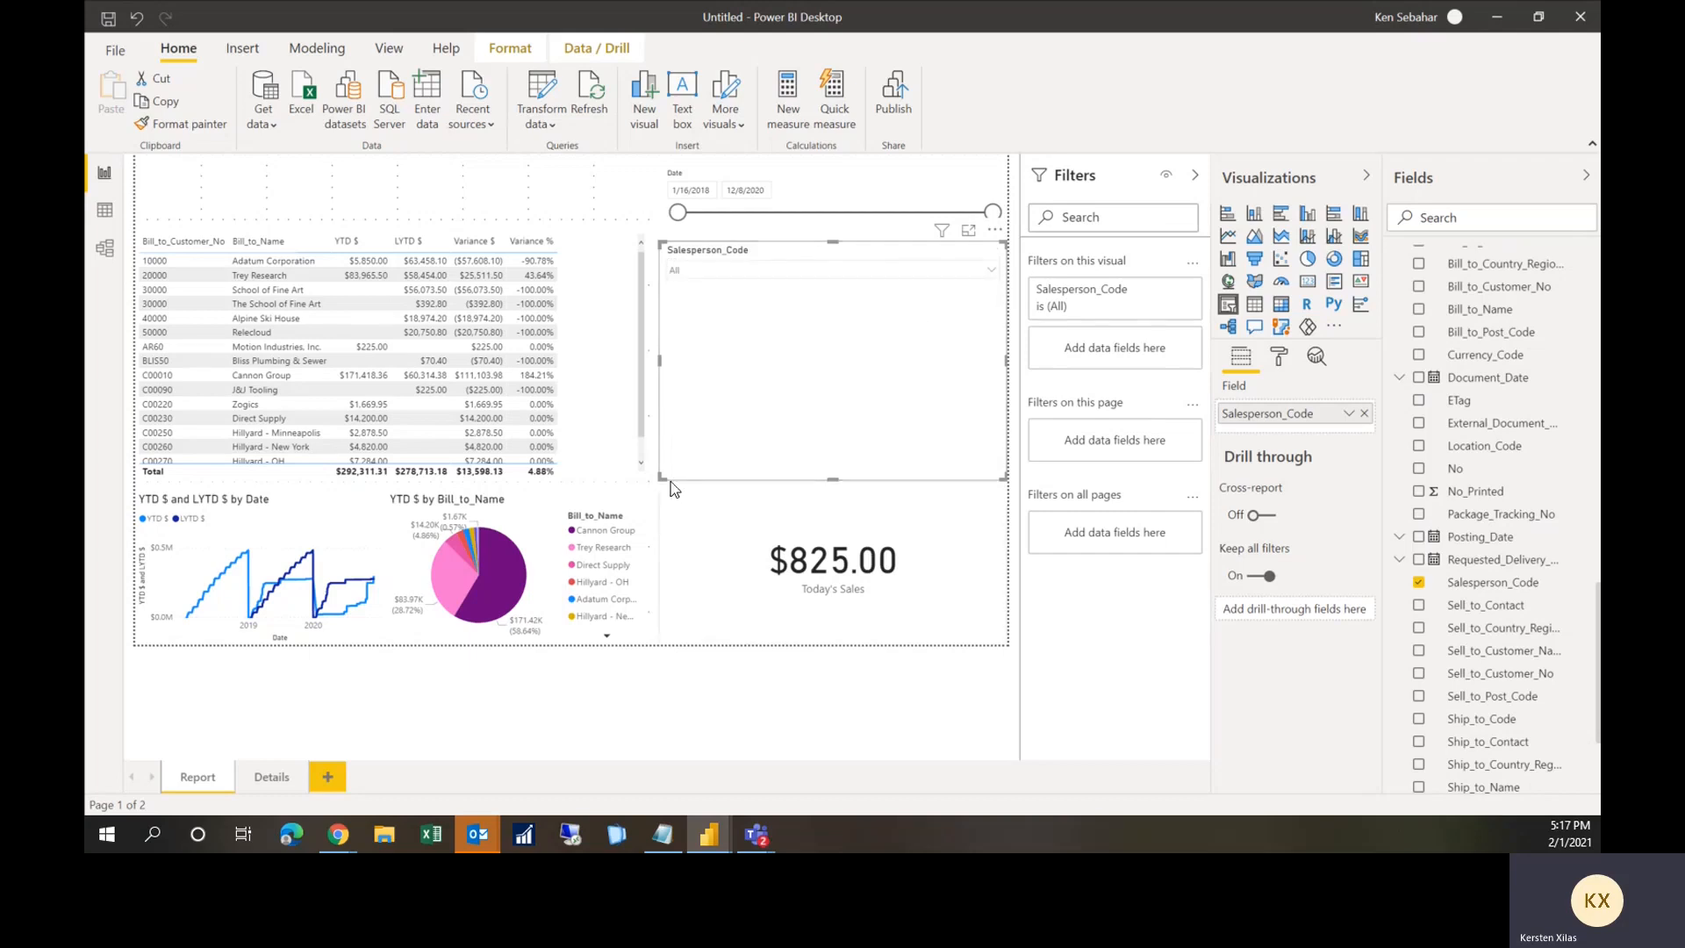
left_click_drag(681, 438, 673, 306)
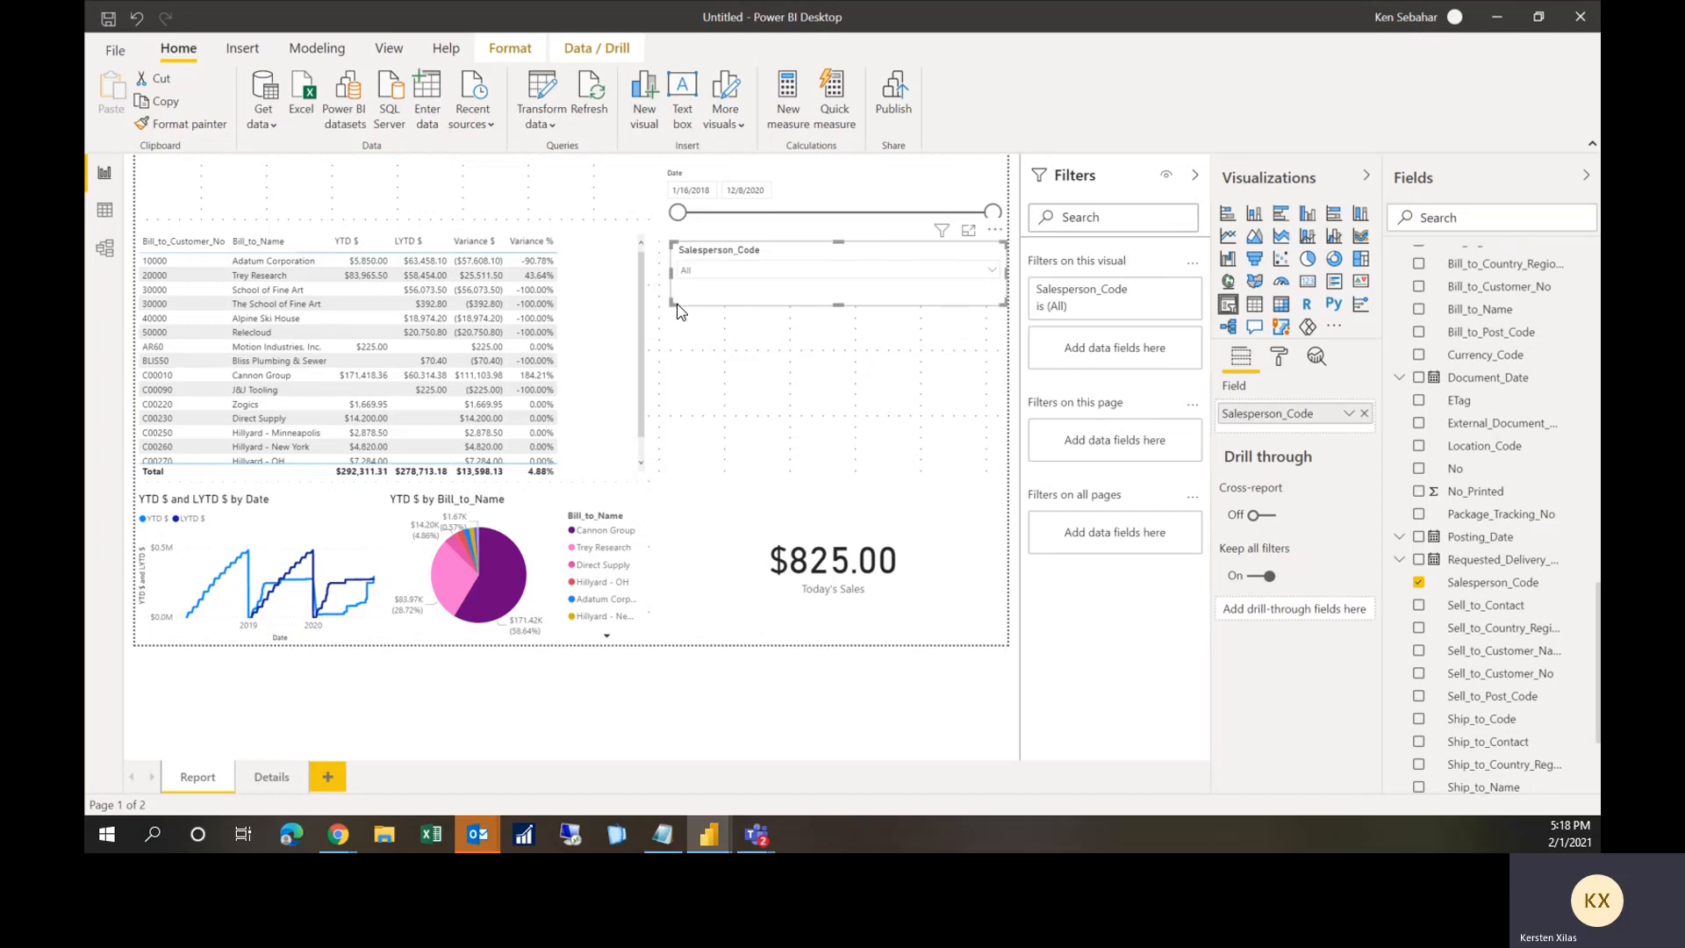
left_click(709, 369)
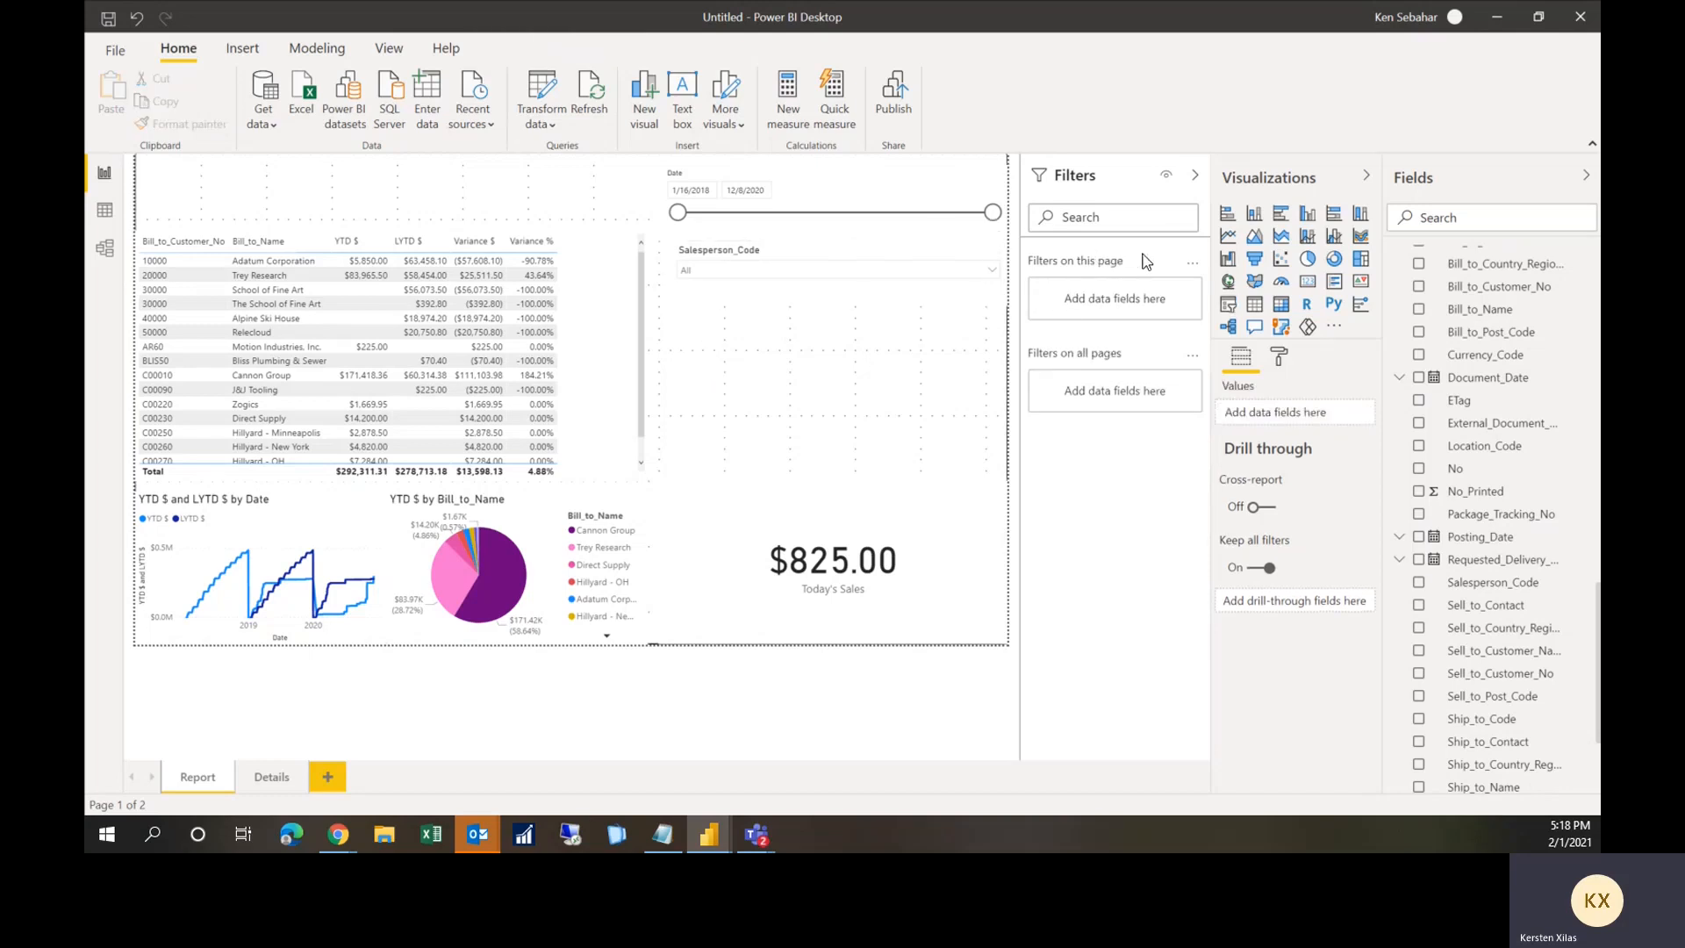
Step: Insert a slicer on the PostedSalesShipment table's Location_Code field below the Salesperson_Code slicer
left_click(1227, 306)
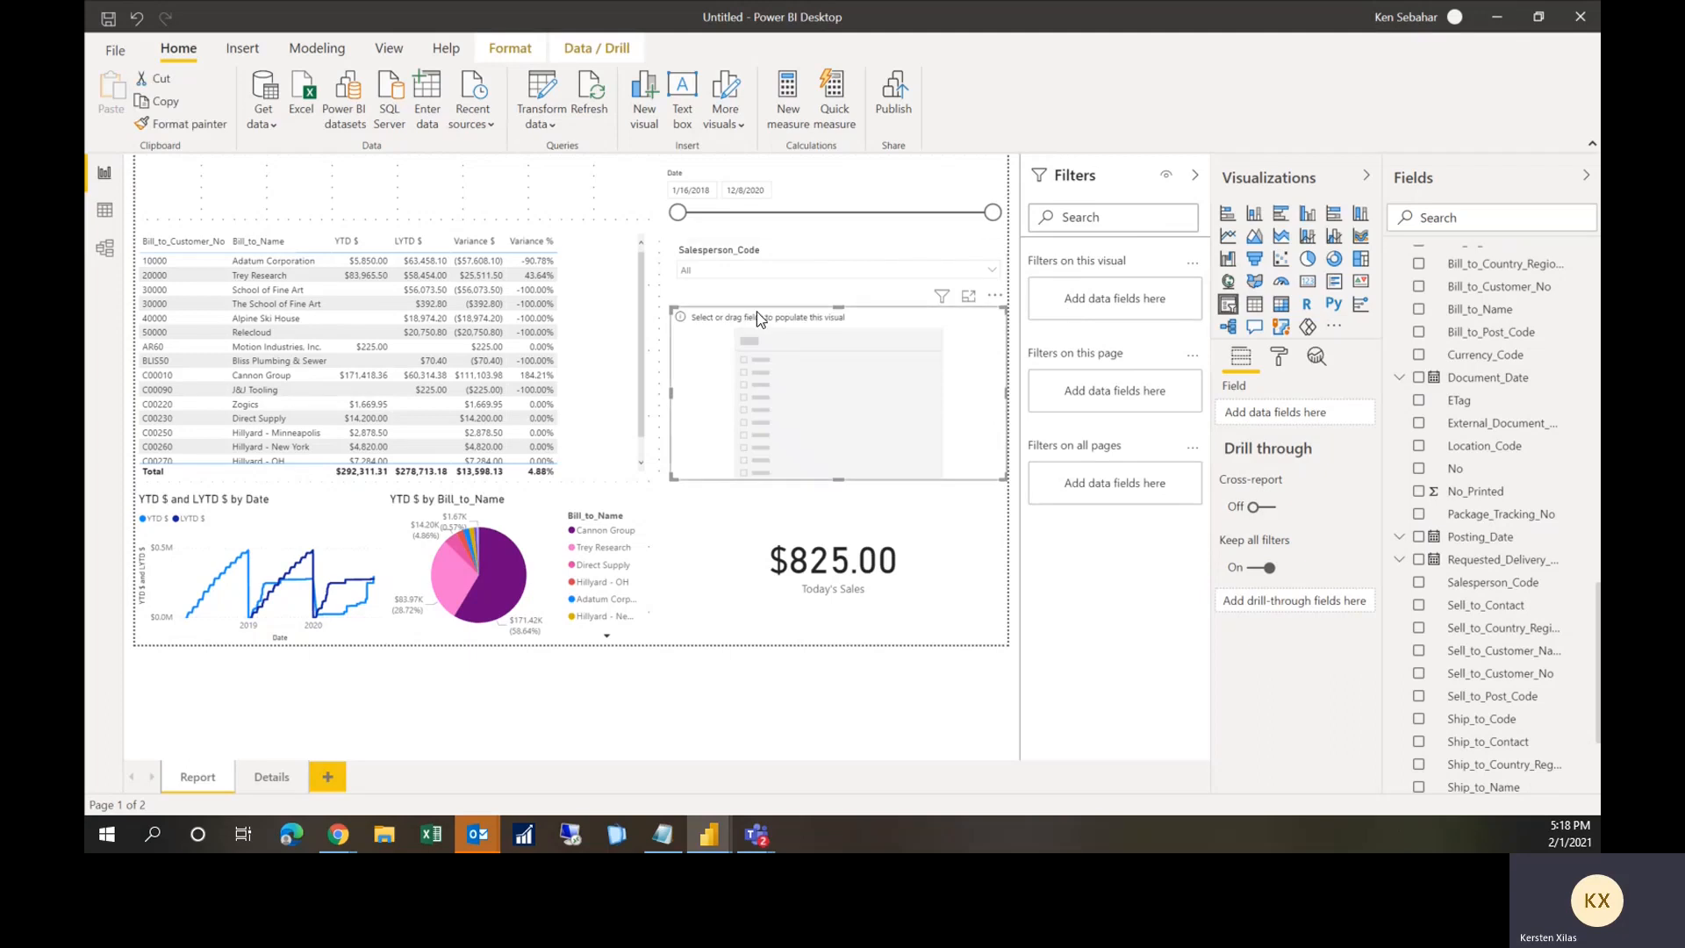
mouse_move(746, 310)
left_mouse_down()
mouse_move(745, 340)
mouse_move(744, 307)
left_mouse_up()
scroll(1530, 481, "down", 2)
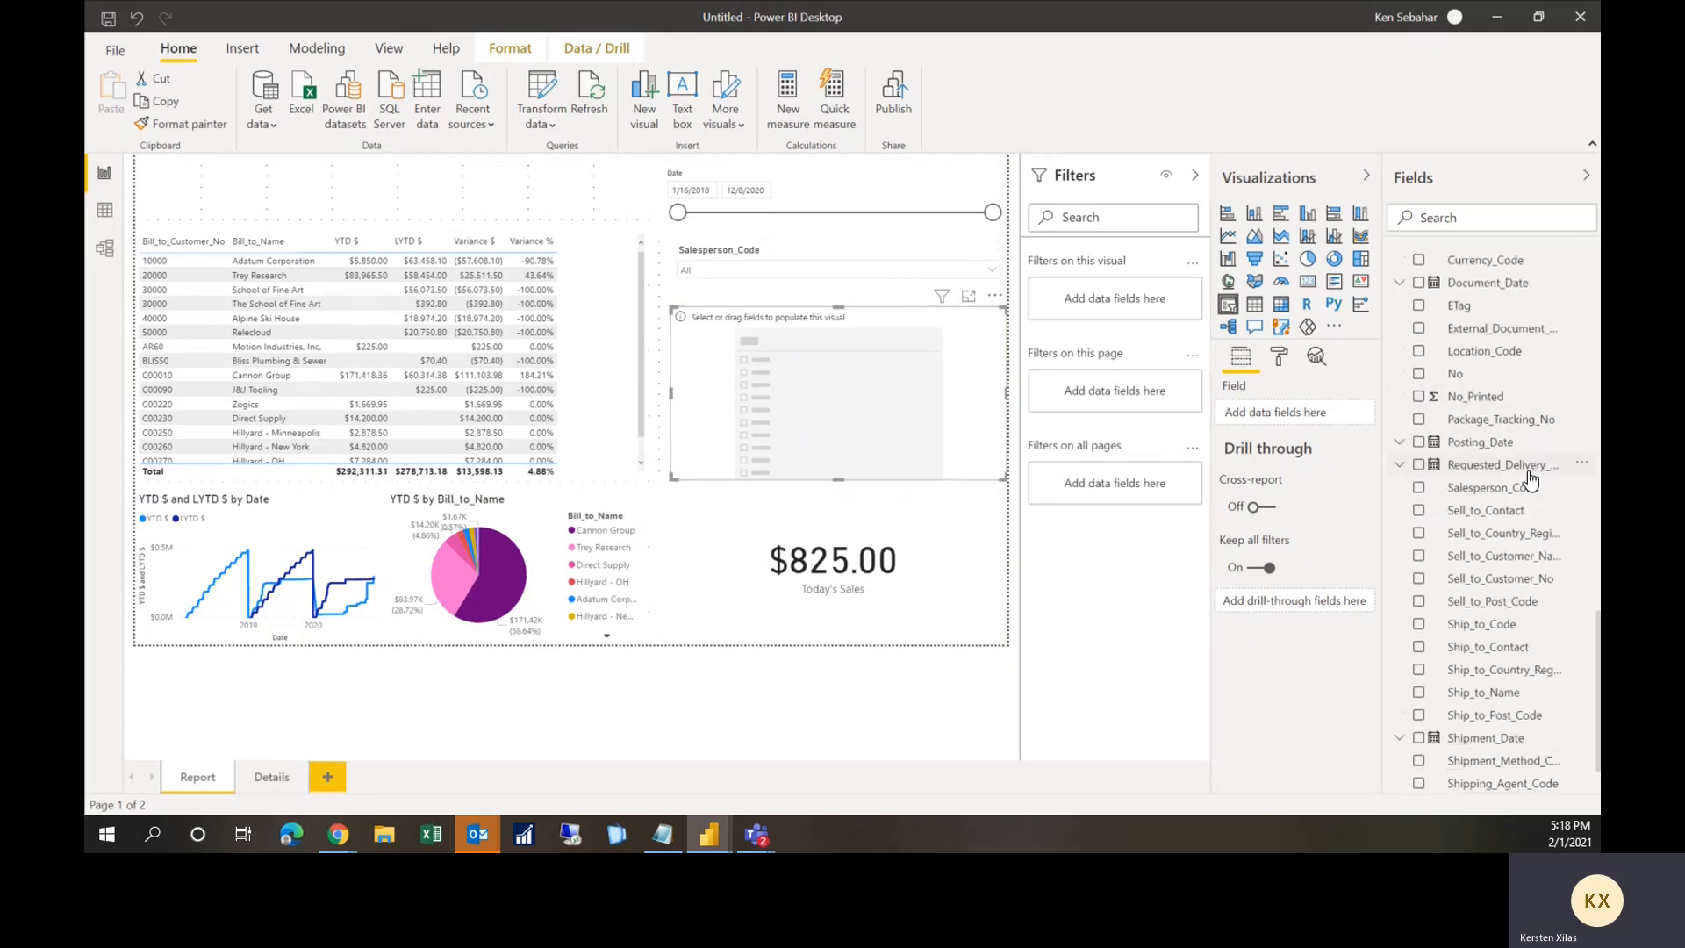
scroll(1530, 481, "down", 1)
scroll(1523, 474, "up", 2)
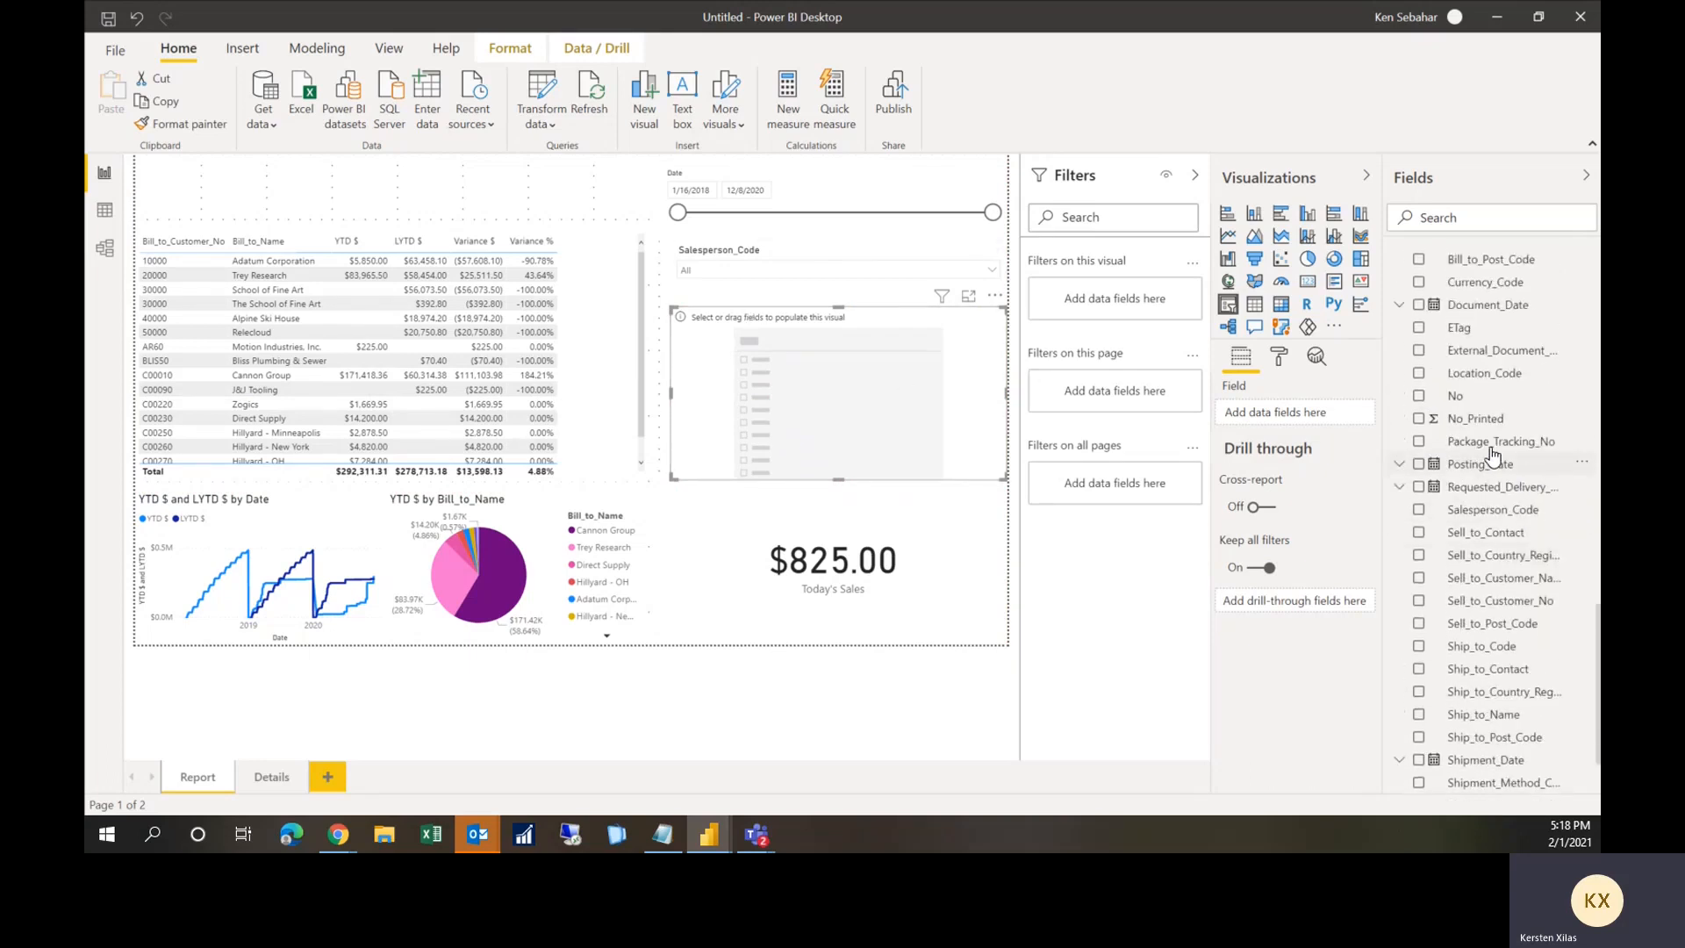
left_click(1419, 376)
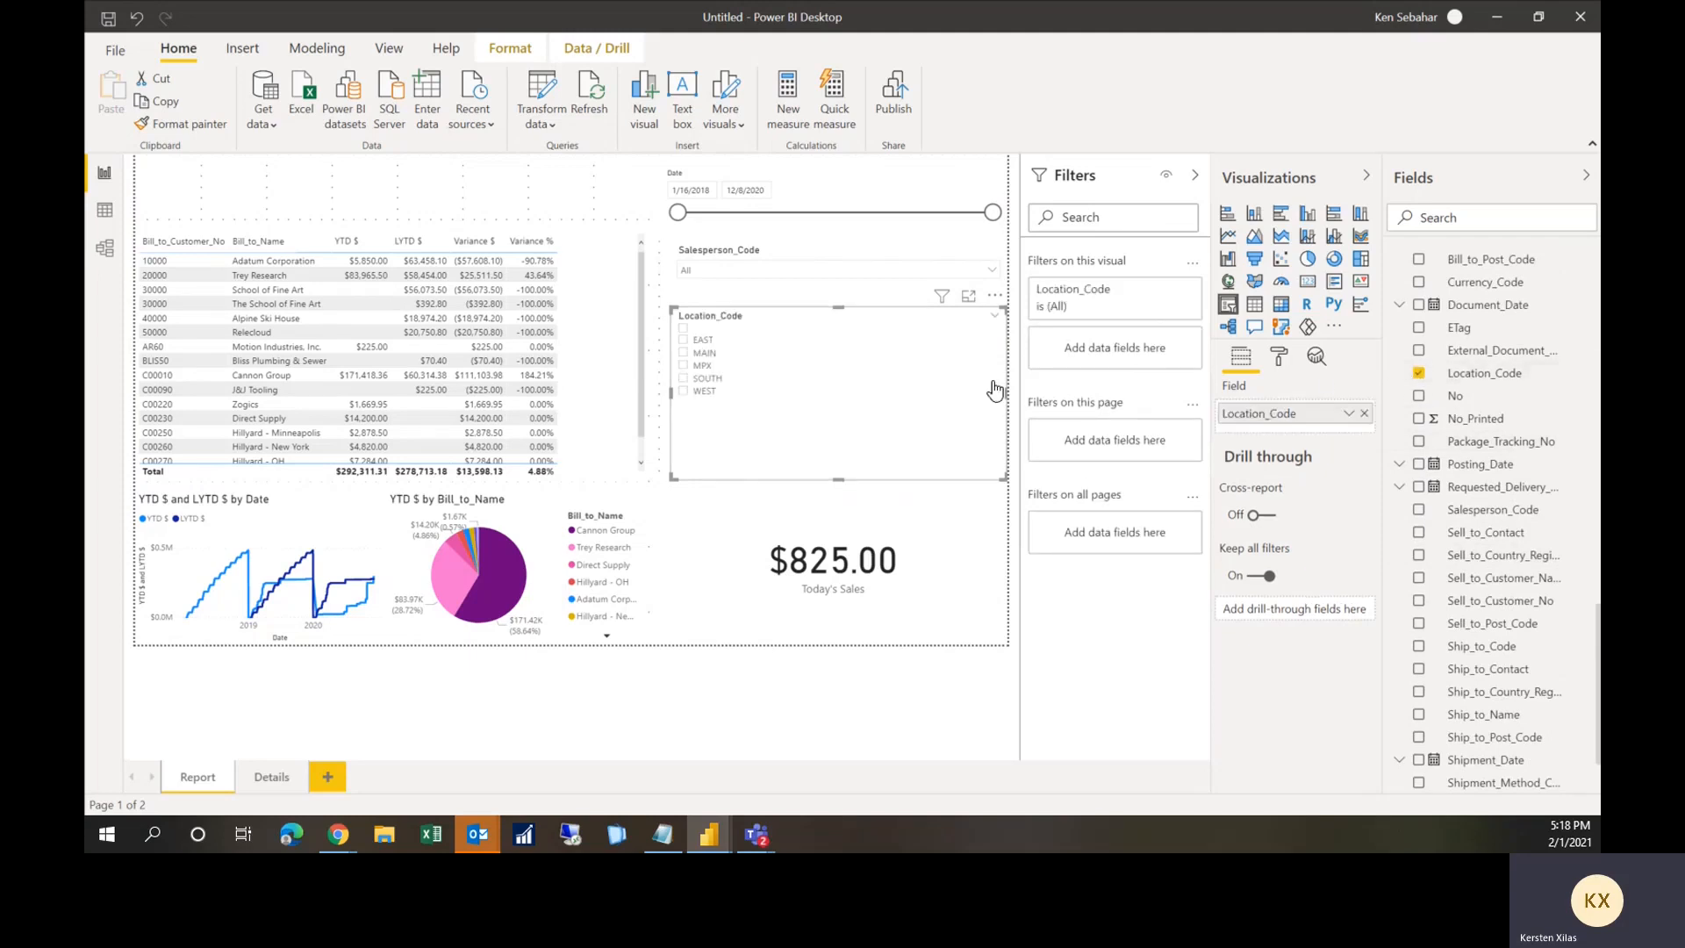
Step: Change the Location_Code slicer to the Dropdown style and reduce its height to match the Salesperson_Code slicer
left_click(995, 318)
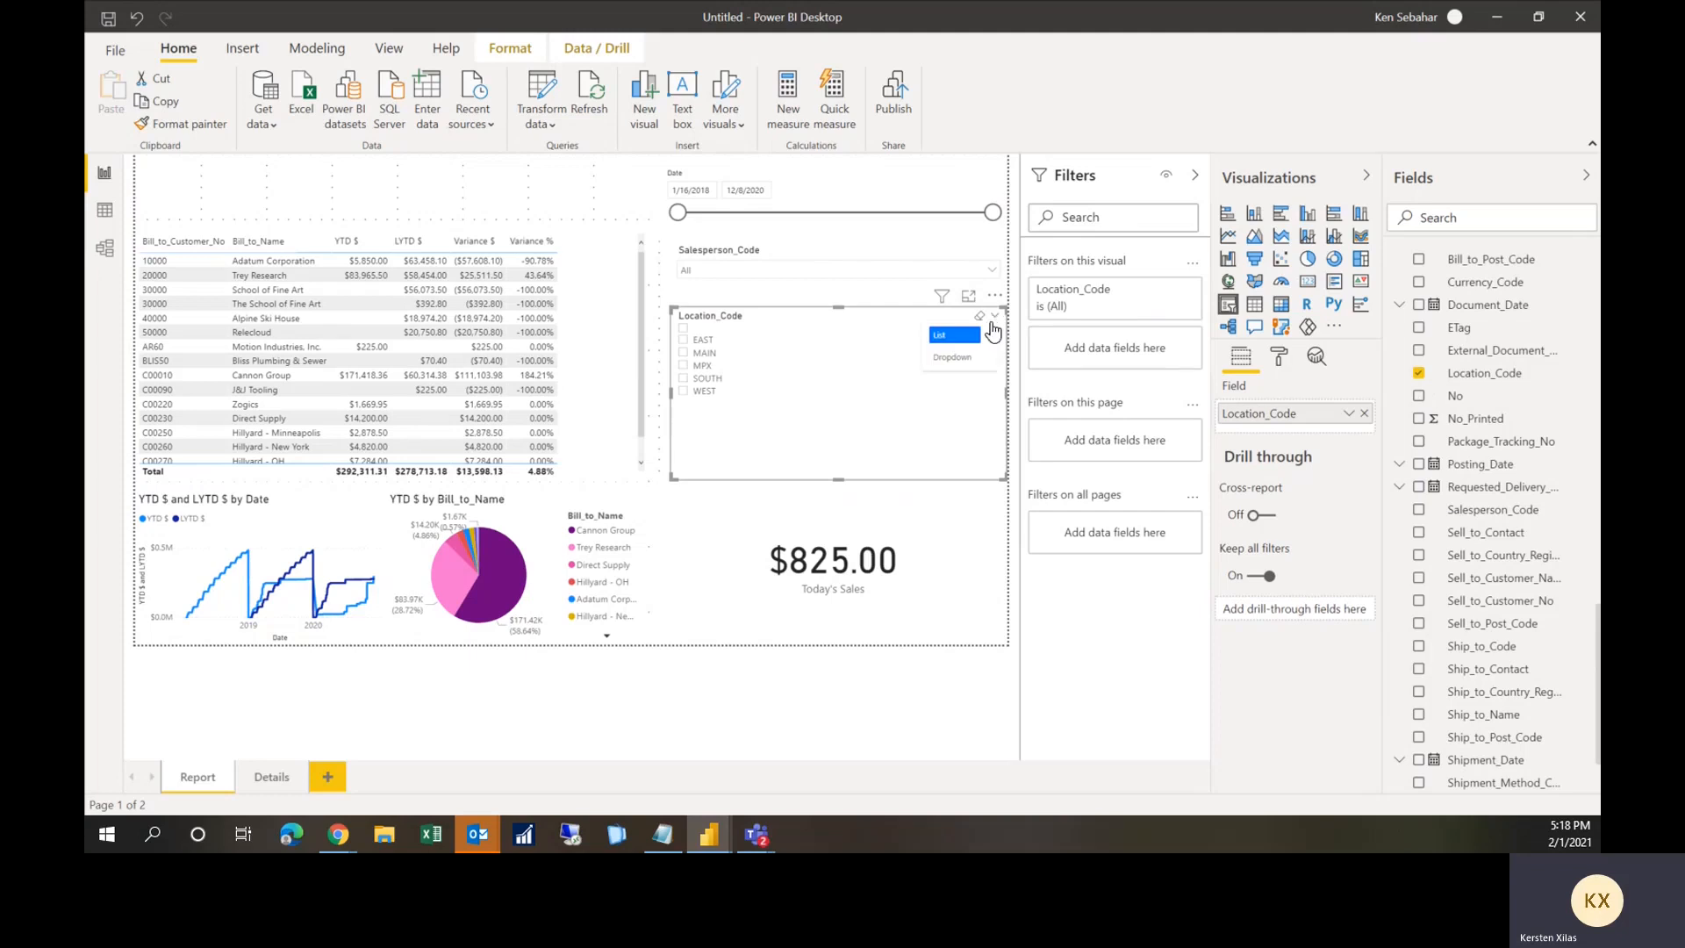
left_click(958, 358)
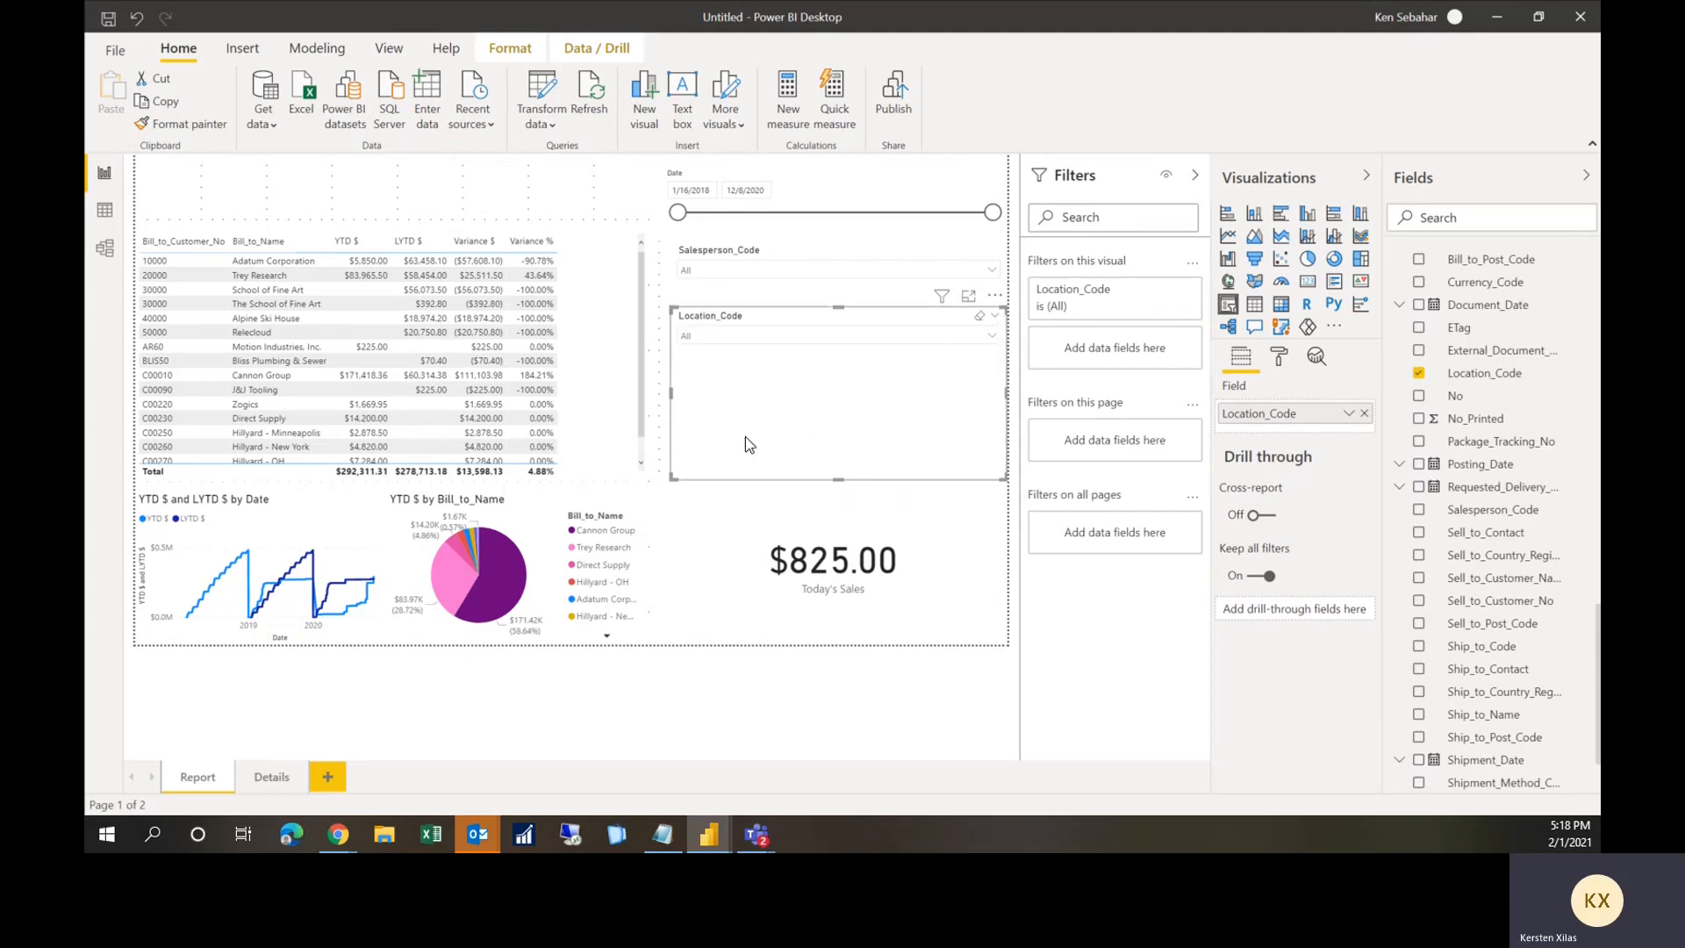
left_click_drag(673, 474, 672, 370)
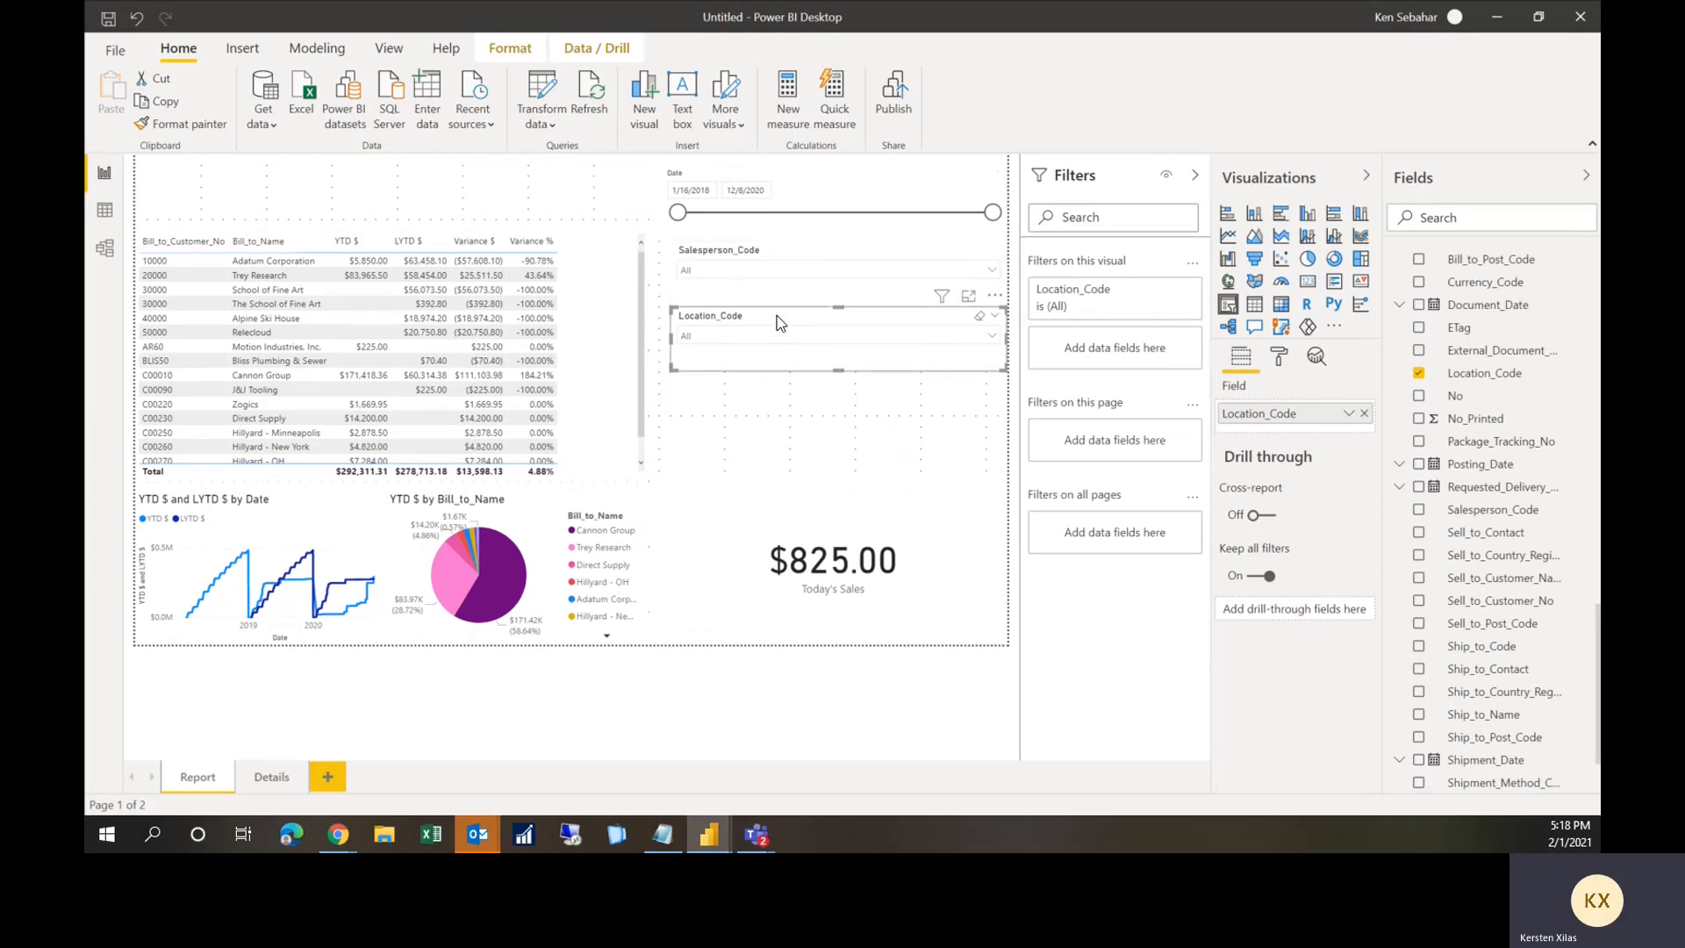
Step: Swap the Today's Sales card and the pie chart so the card sits between the line chart and the pie chart
left_click_drag(781, 503, 484, 325)
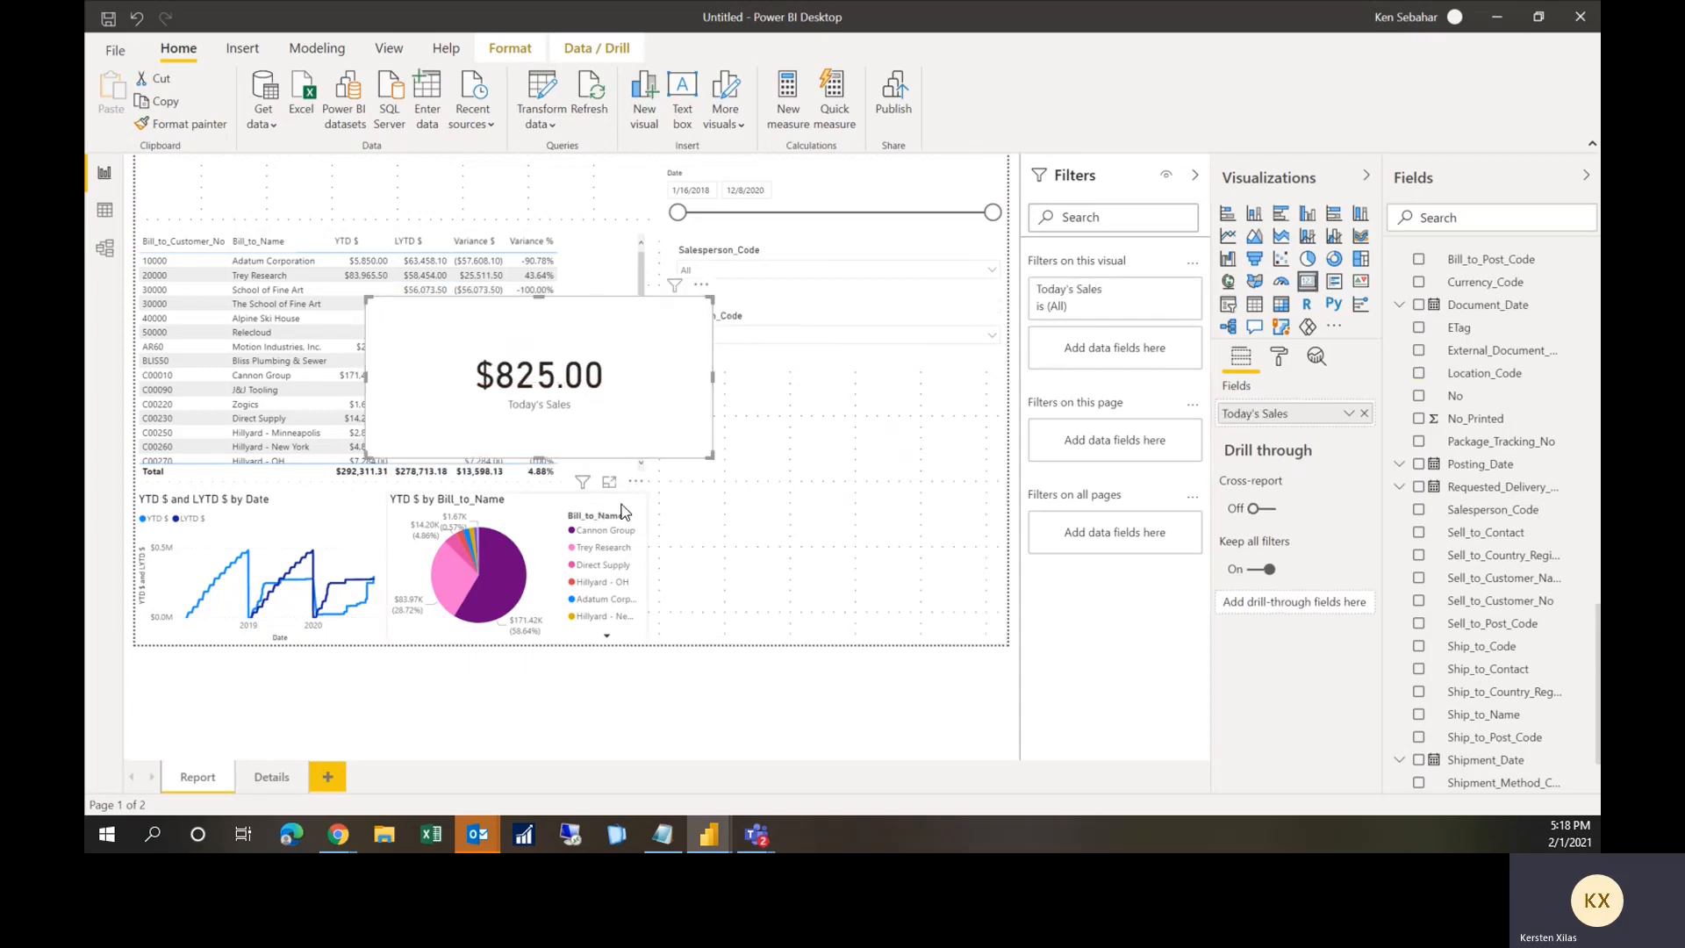
left_click_drag(387, 496, 713, 458)
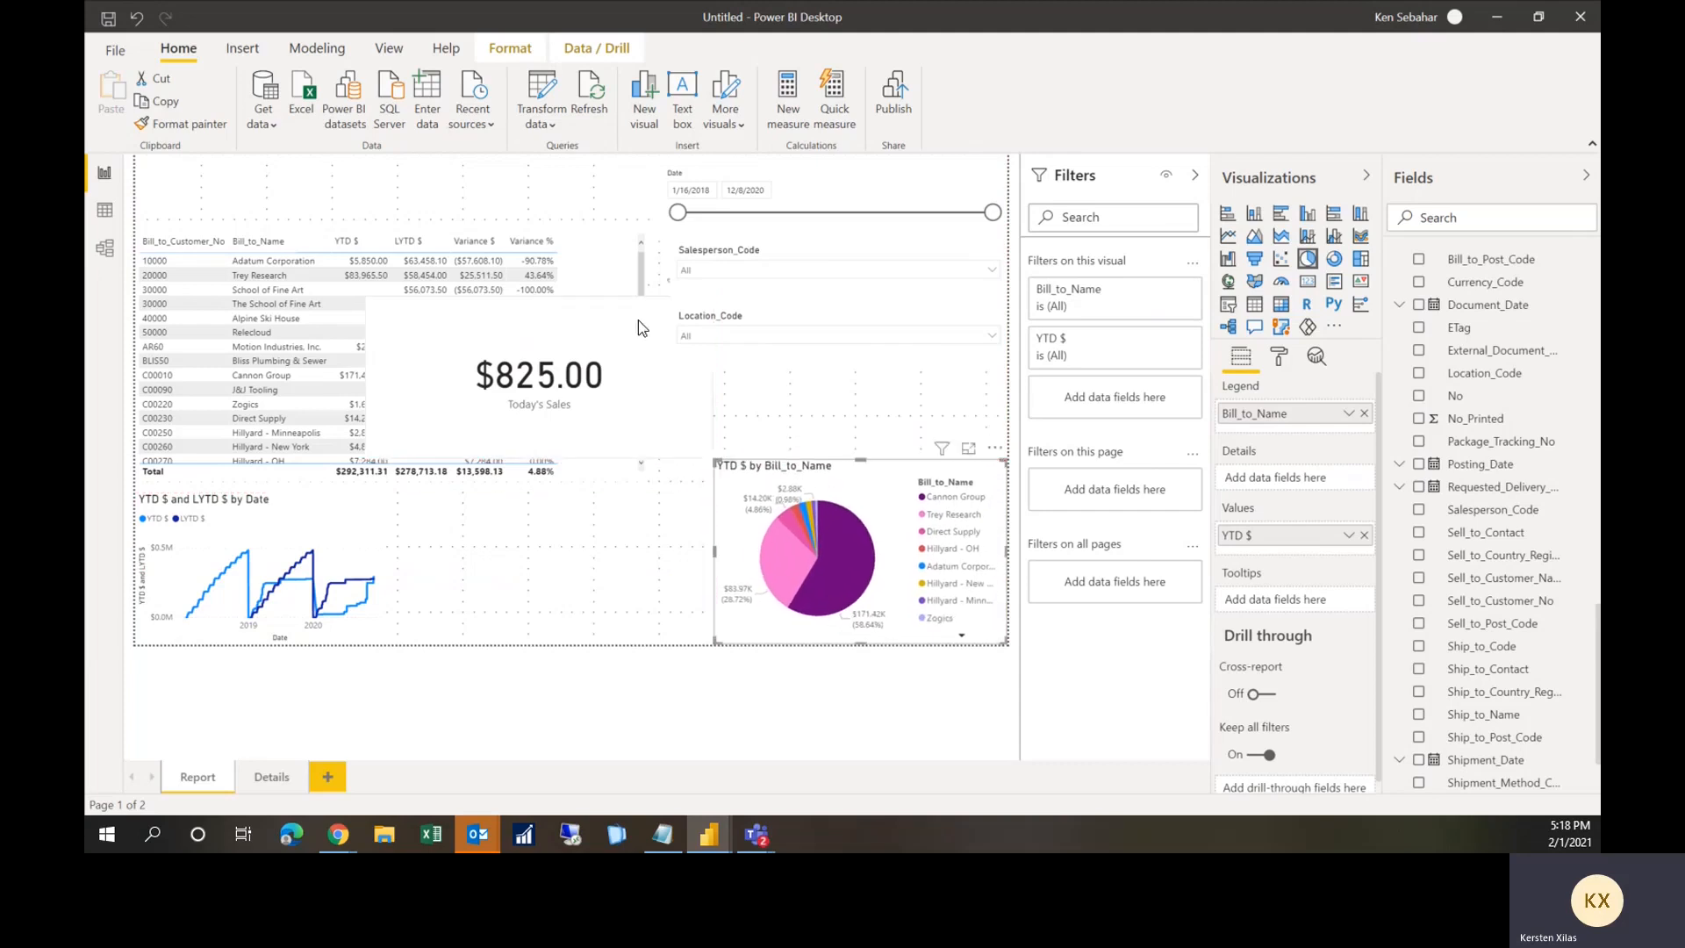
left_click_drag(639, 320, 641, 518)
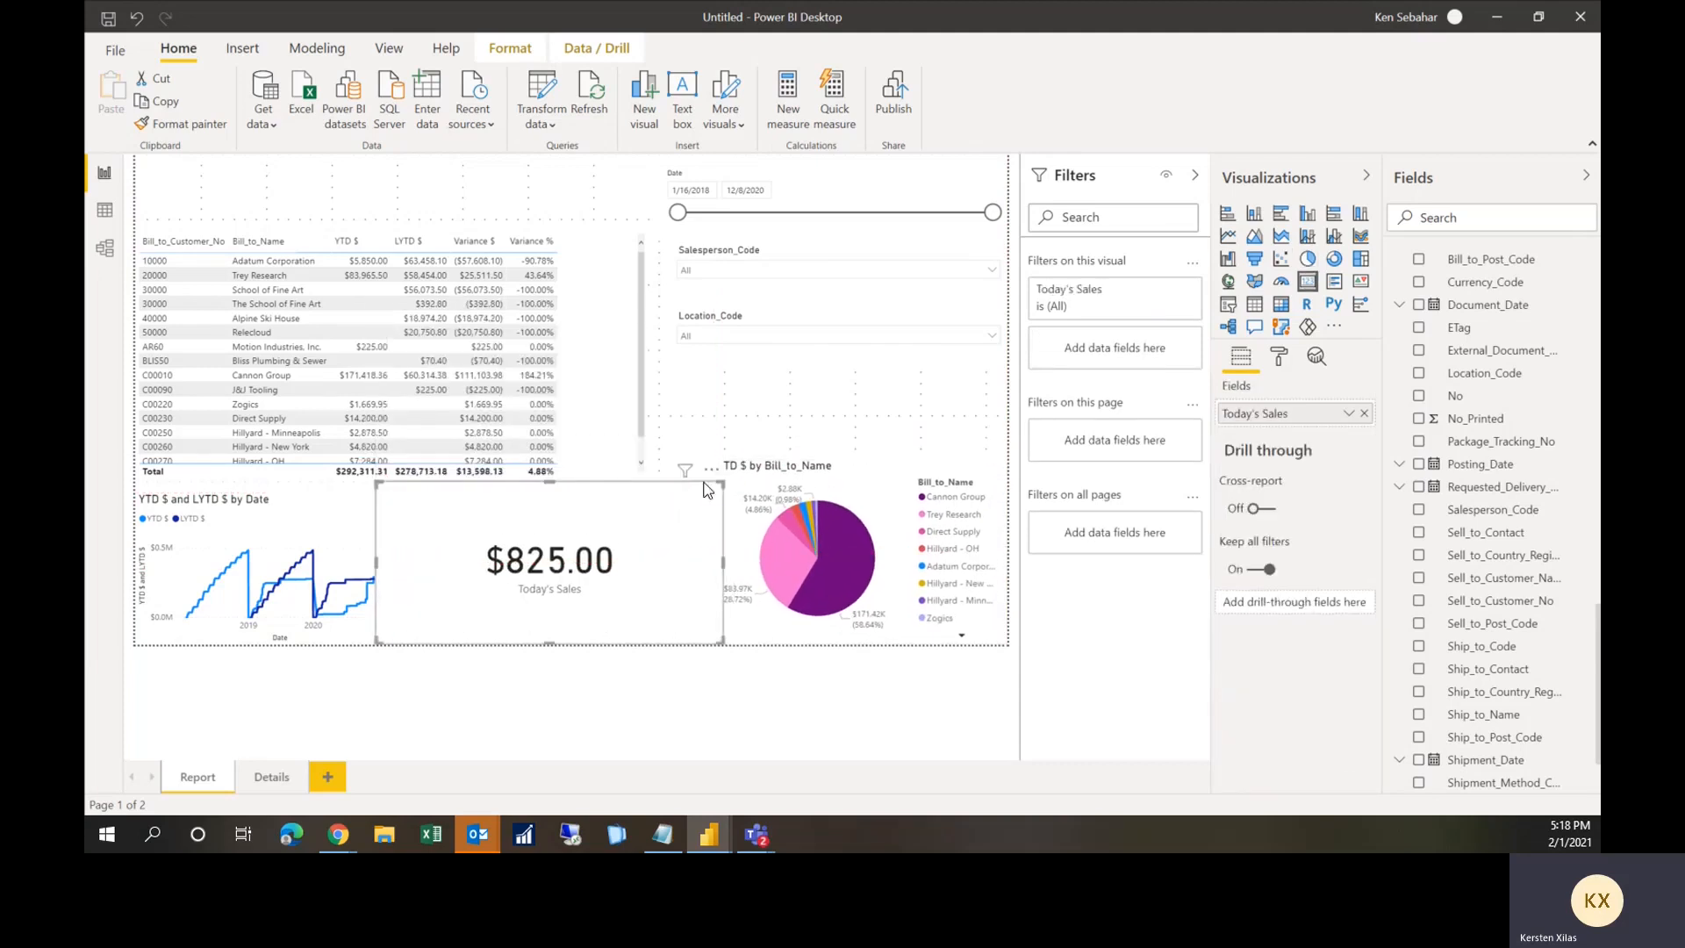
Step: Narrow the Today's Sales card to the pie chart's edge and widen the customer table to reach the slicers
left_click_drag(723, 482, 709, 486)
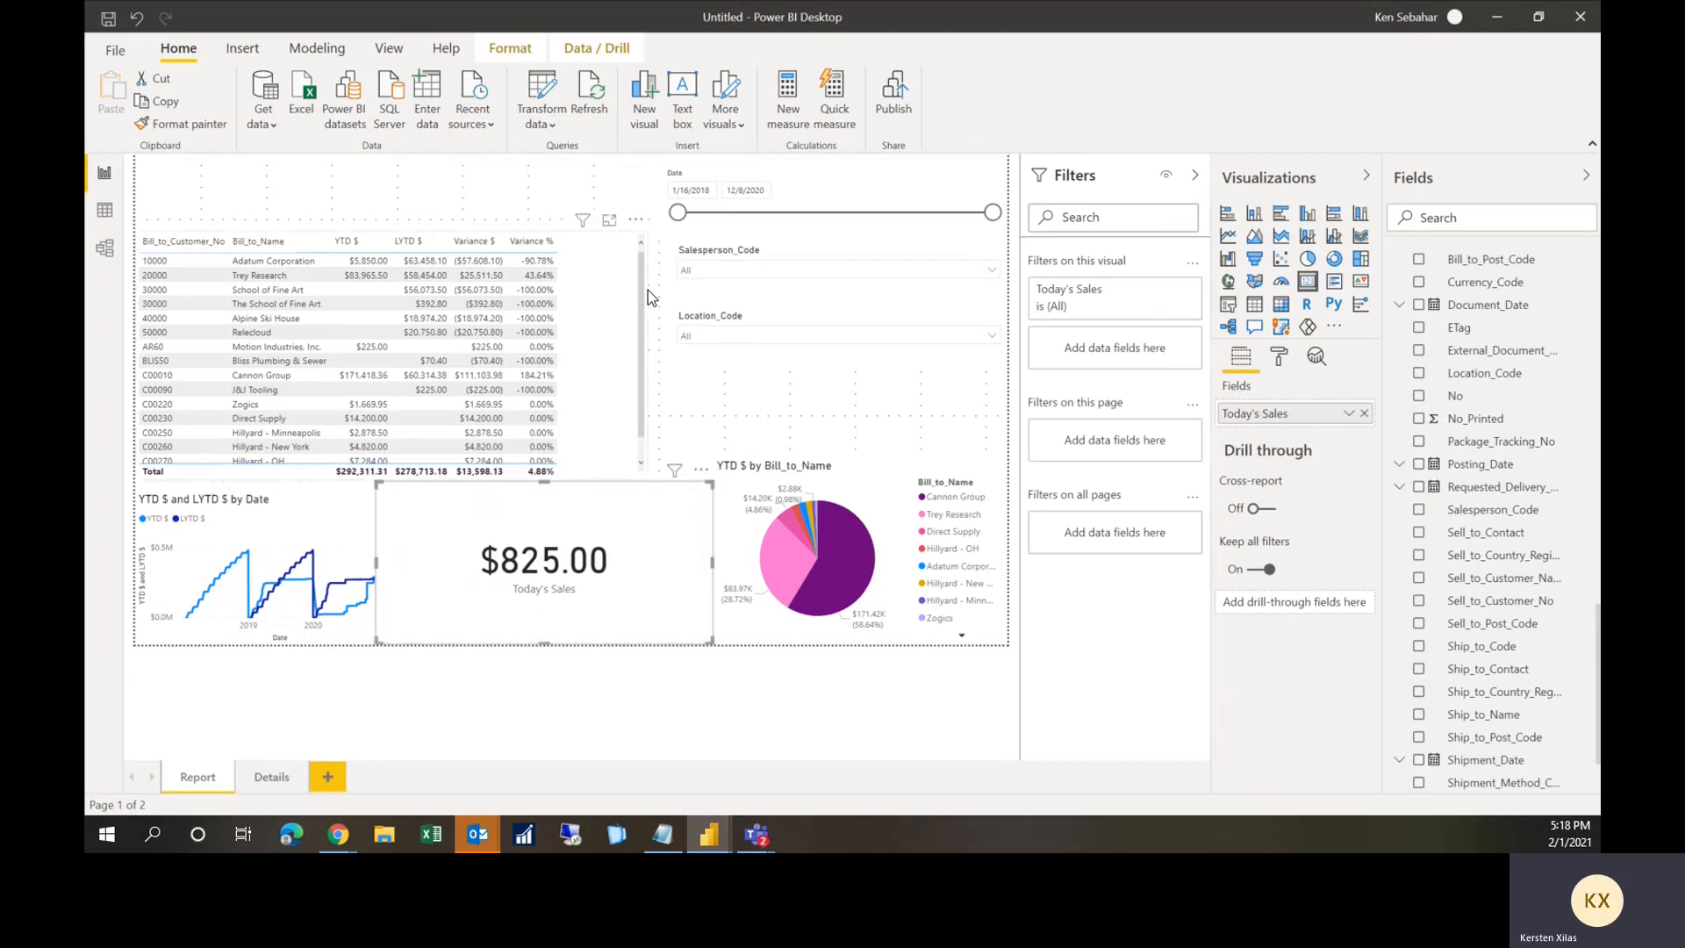
left_click(647, 315)
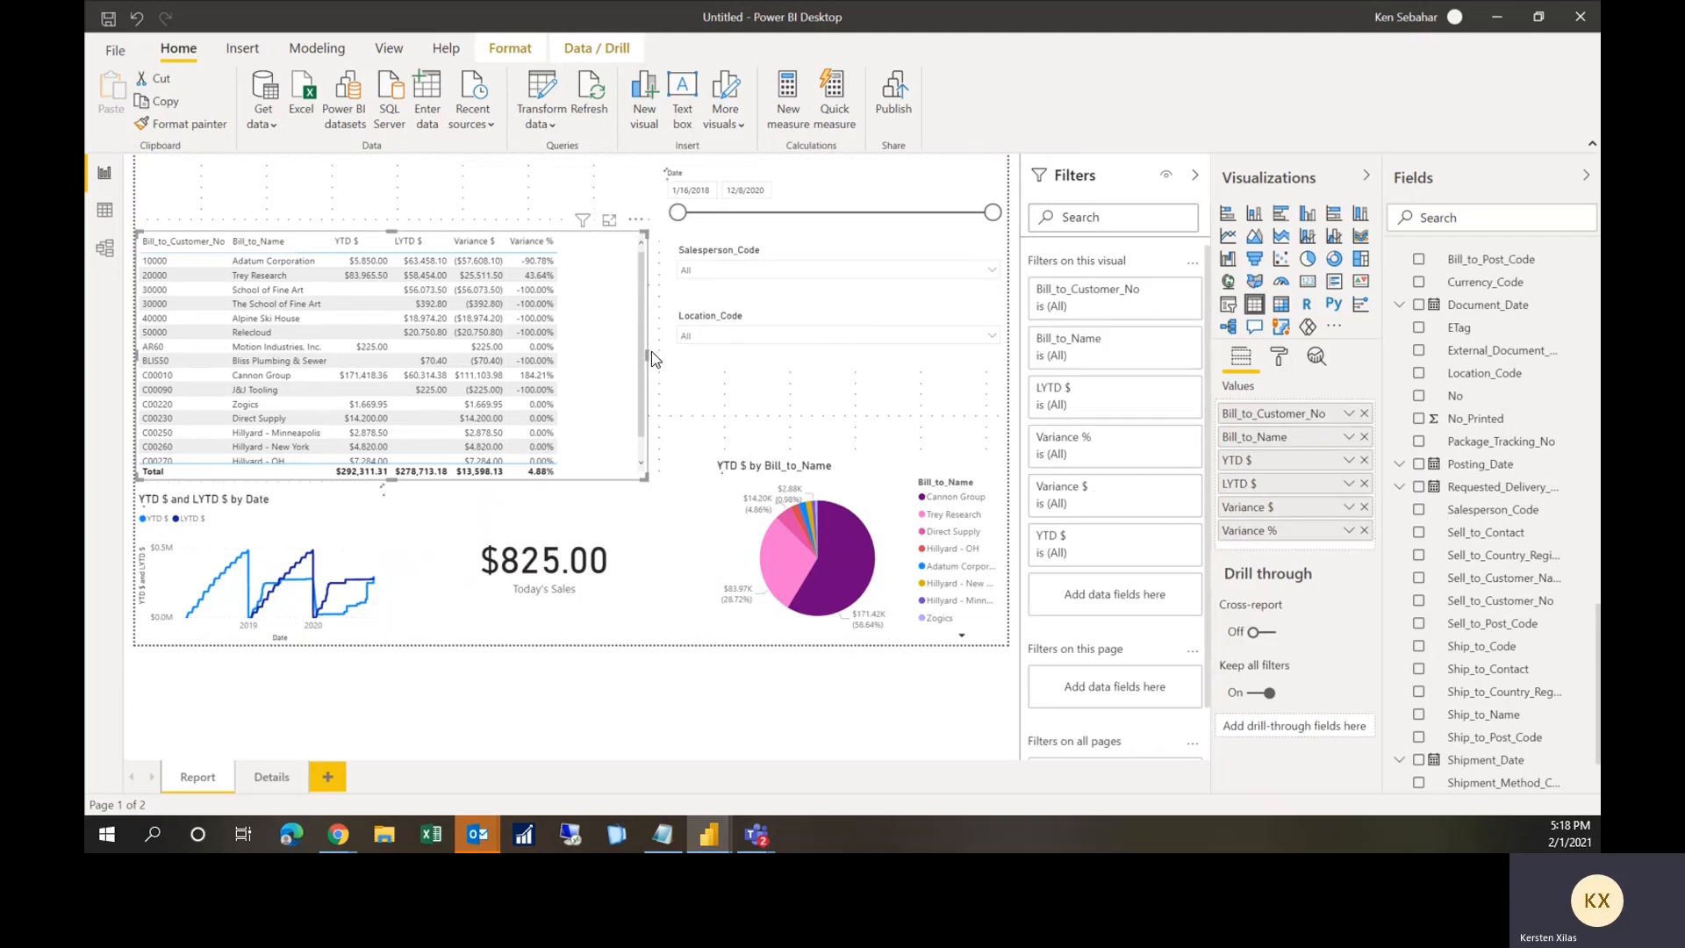
left_click_drag(645, 479, 668, 480)
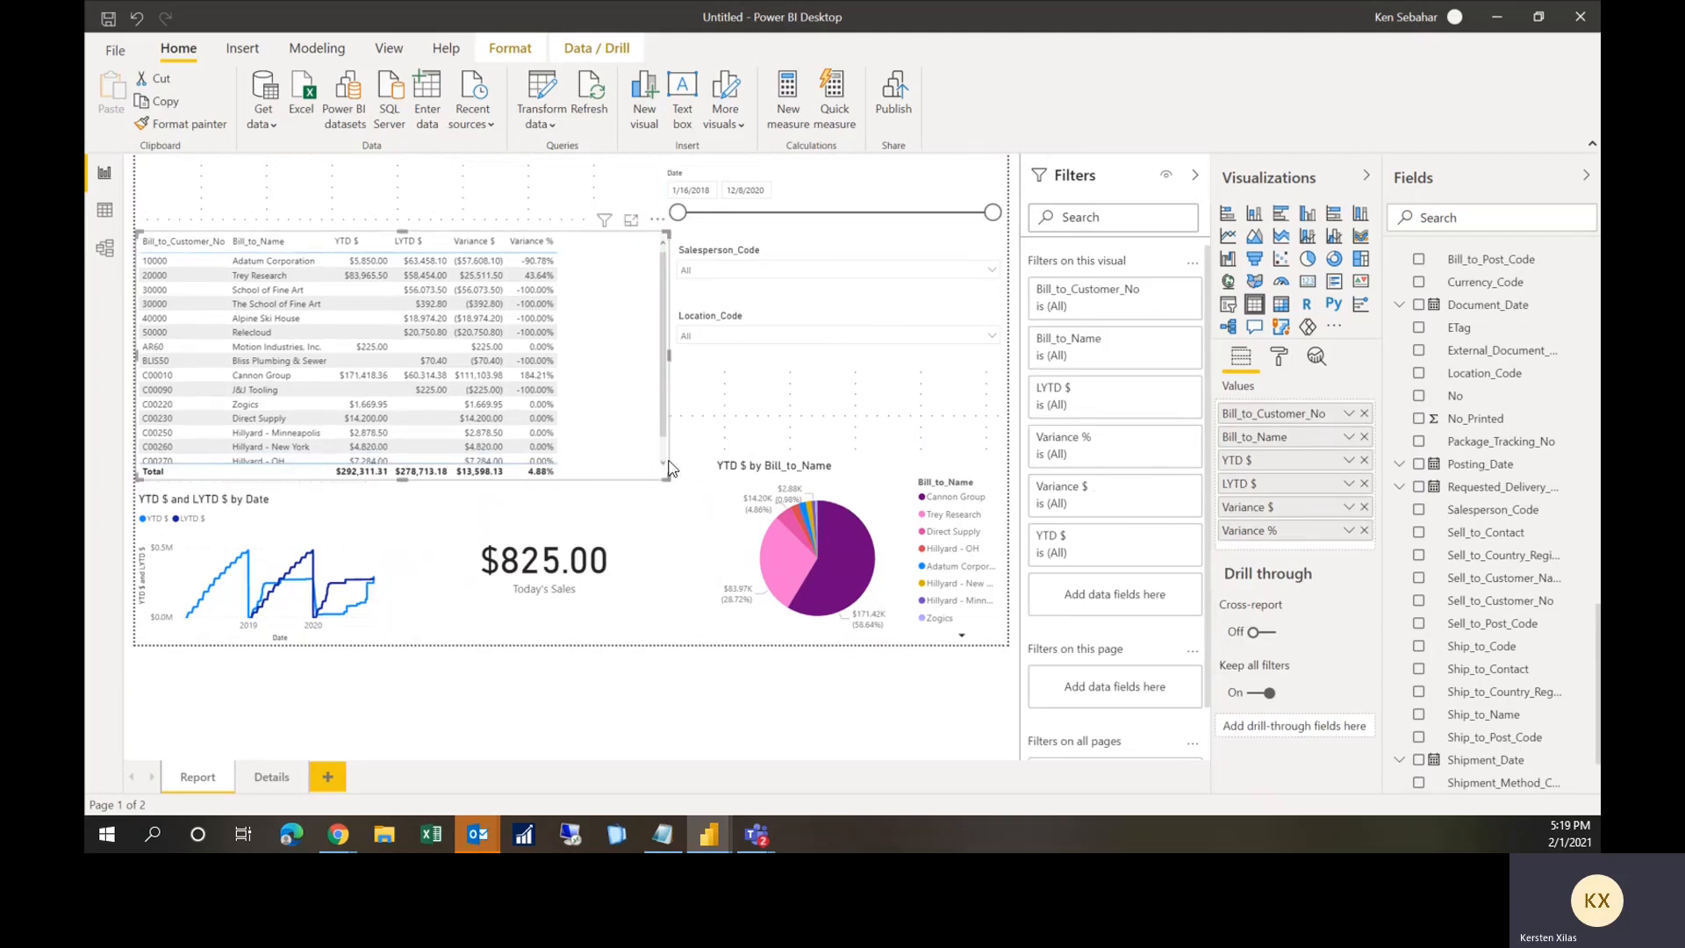
Step: Move the Location_Code slicer down to just above the pie chart and lower the Salesperson_Code slicer slightly
left_click(767, 360)
left_click_drag(791, 320, 794, 404)
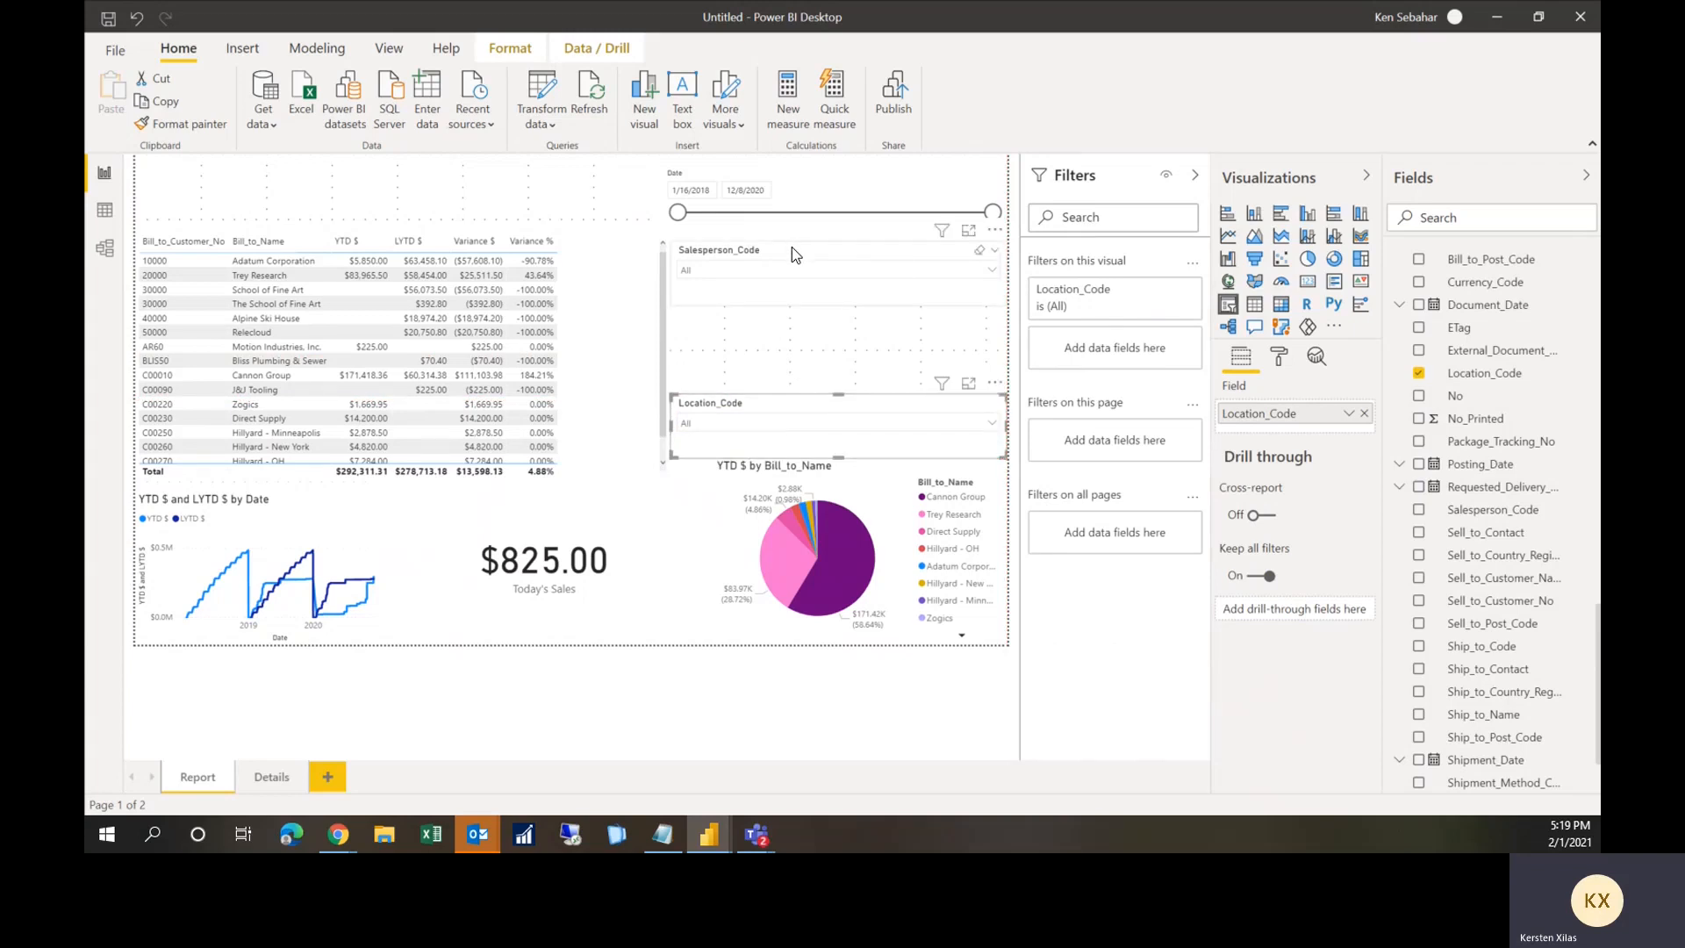
left_click_drag(791, 248, 792, 282)
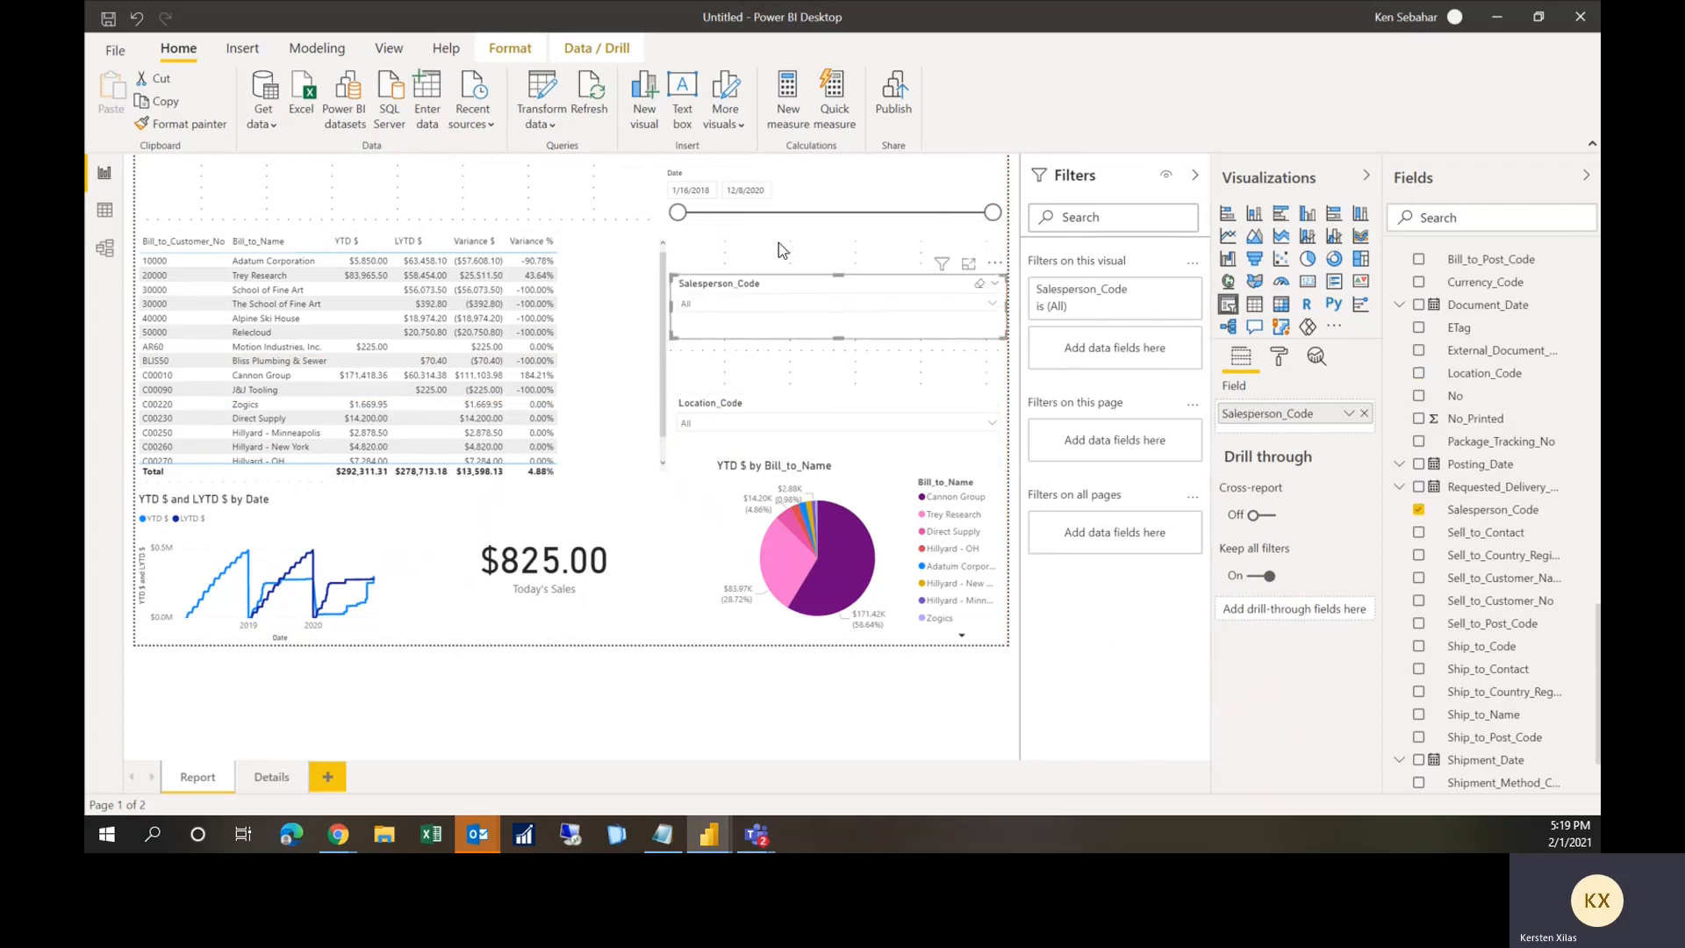
Step: Move the date slicer up slightly and narrow it to align with the edge of the Salesperson_Code slicer
left_click(764, 185)
left_click_drag(794, 172, 794, 165)
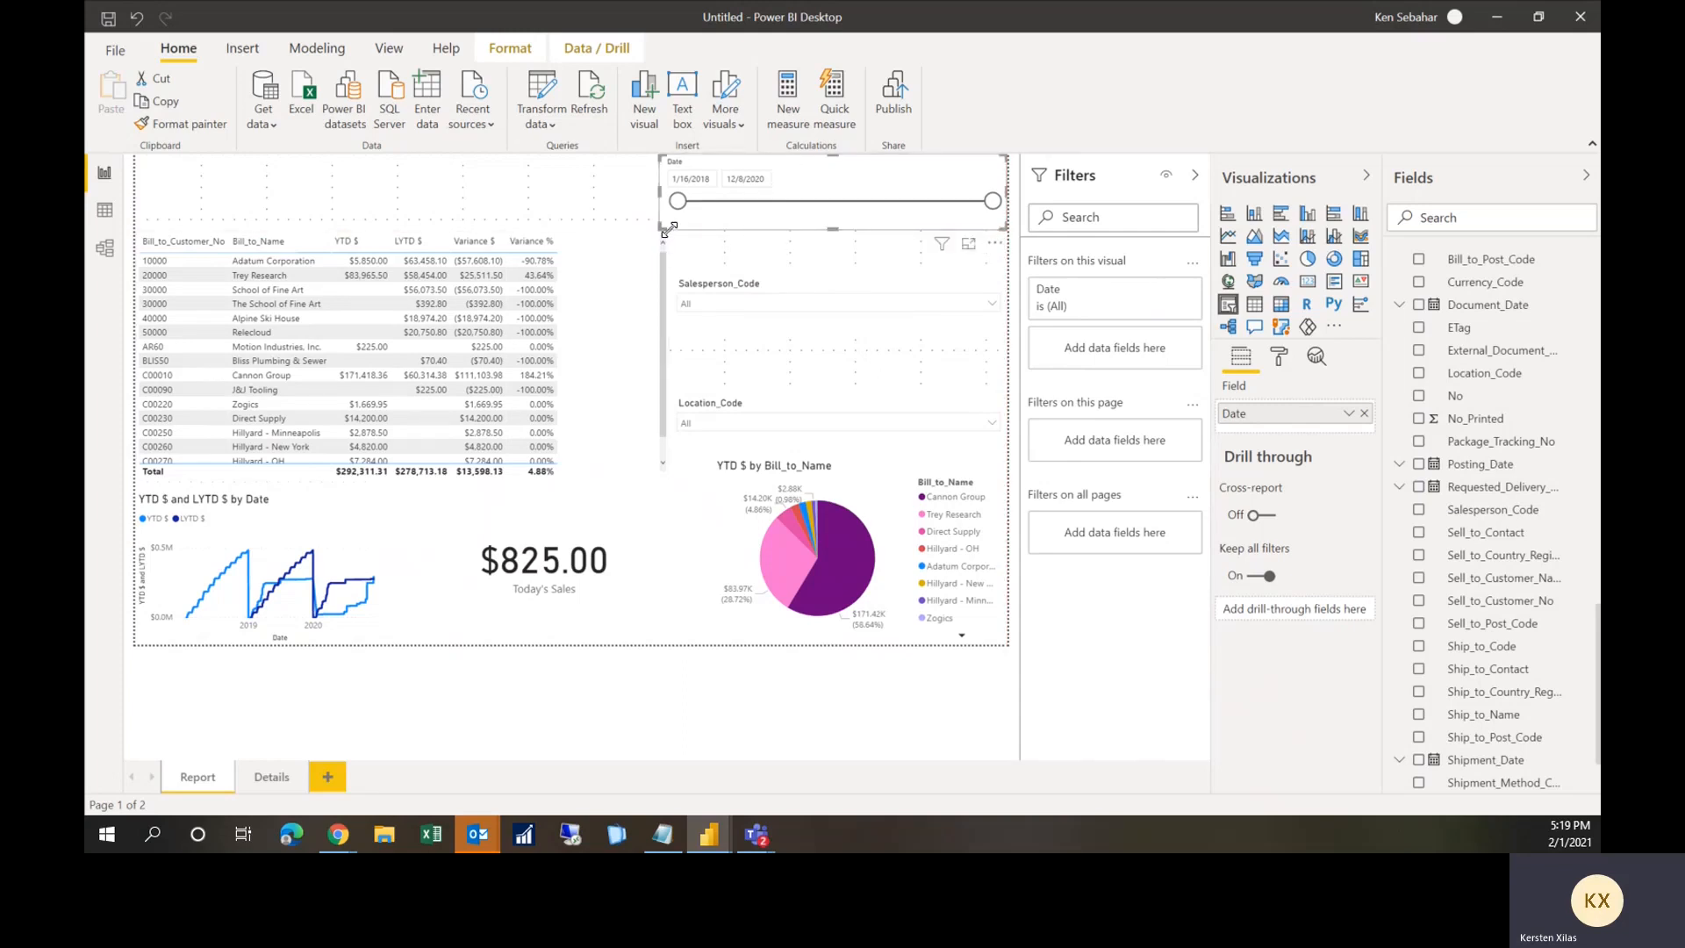
left_click_drag(665, 231, 730, 230)
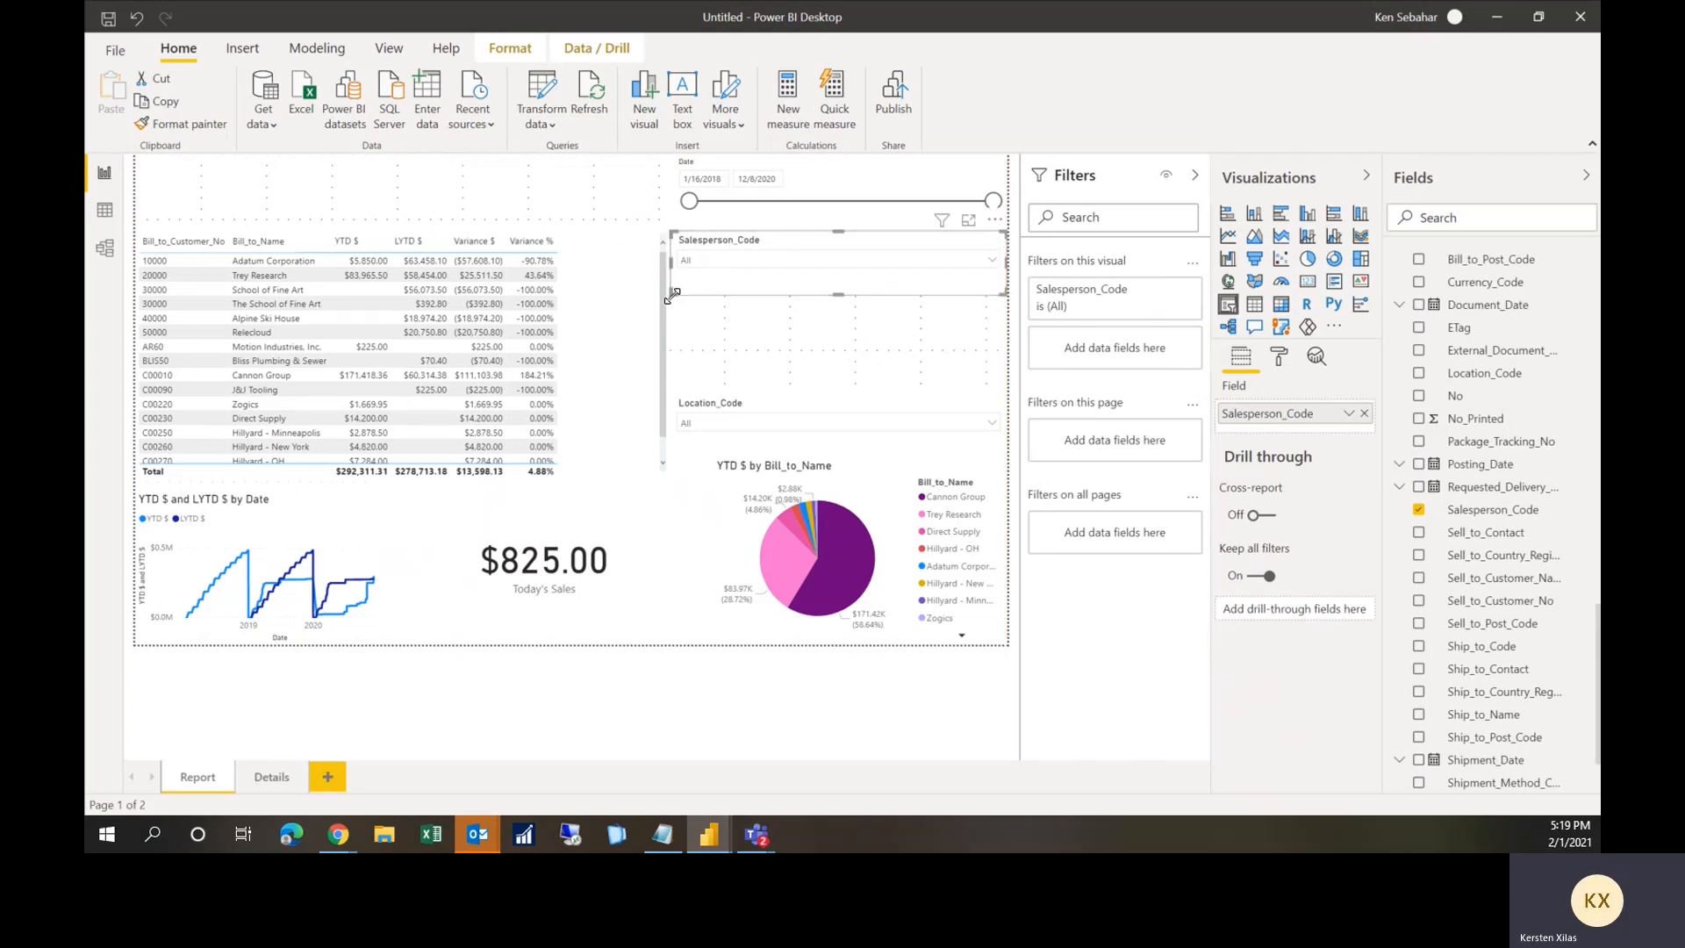
Step: Stack the Salesperson_Code and Location_Code slicers directly beneath the date slicer and make the Location_Code slicer slightly taller
left_click_drag(672, 304, 673, 304)
left_click_drag(755, 409, 750, 321)
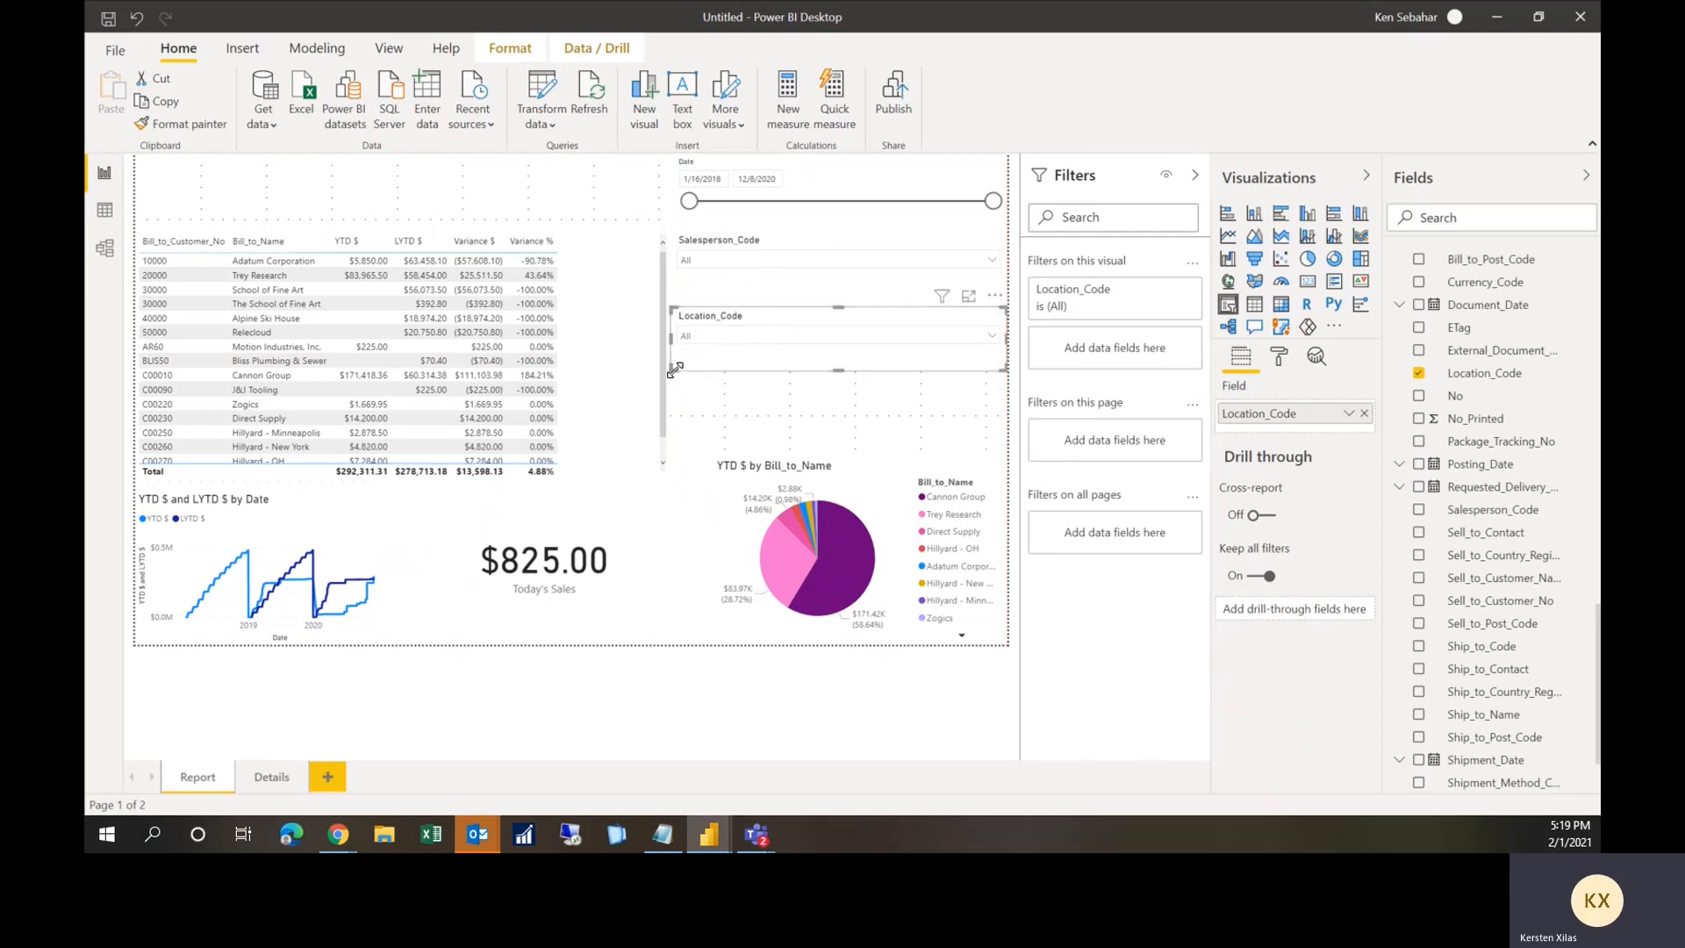
left_click_drag(674, 375, 674, 381)
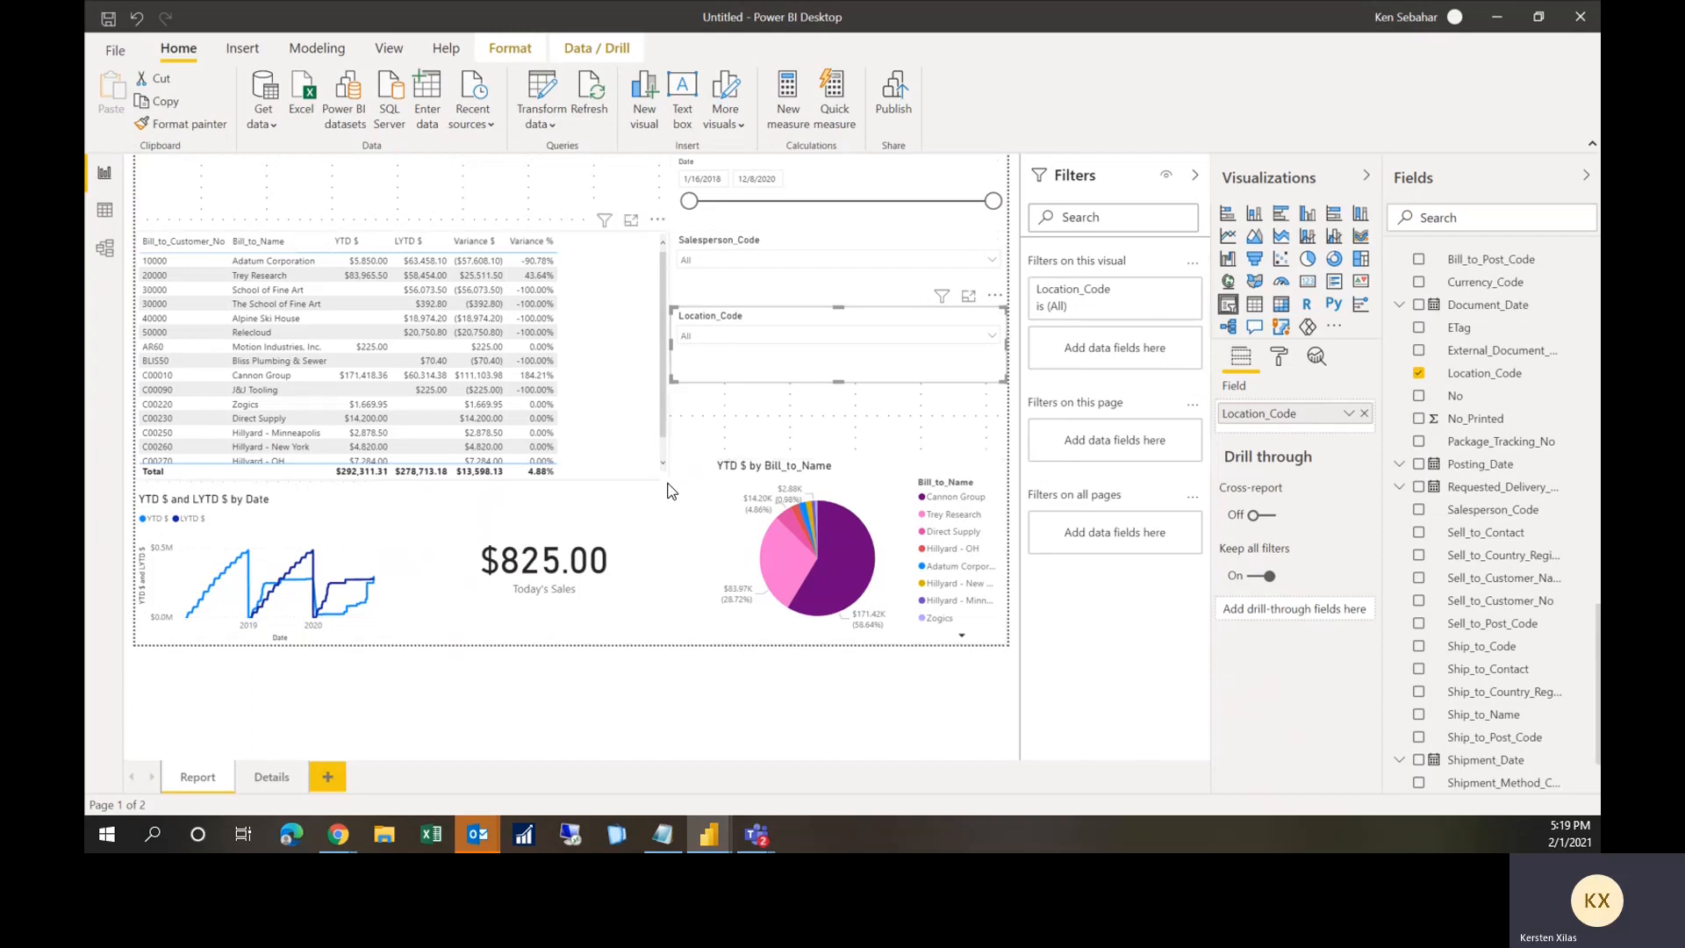
Step: Shorten the customer table to free space above the charts and shrink the Today's Sales card in width and height
left_click(665, 475)
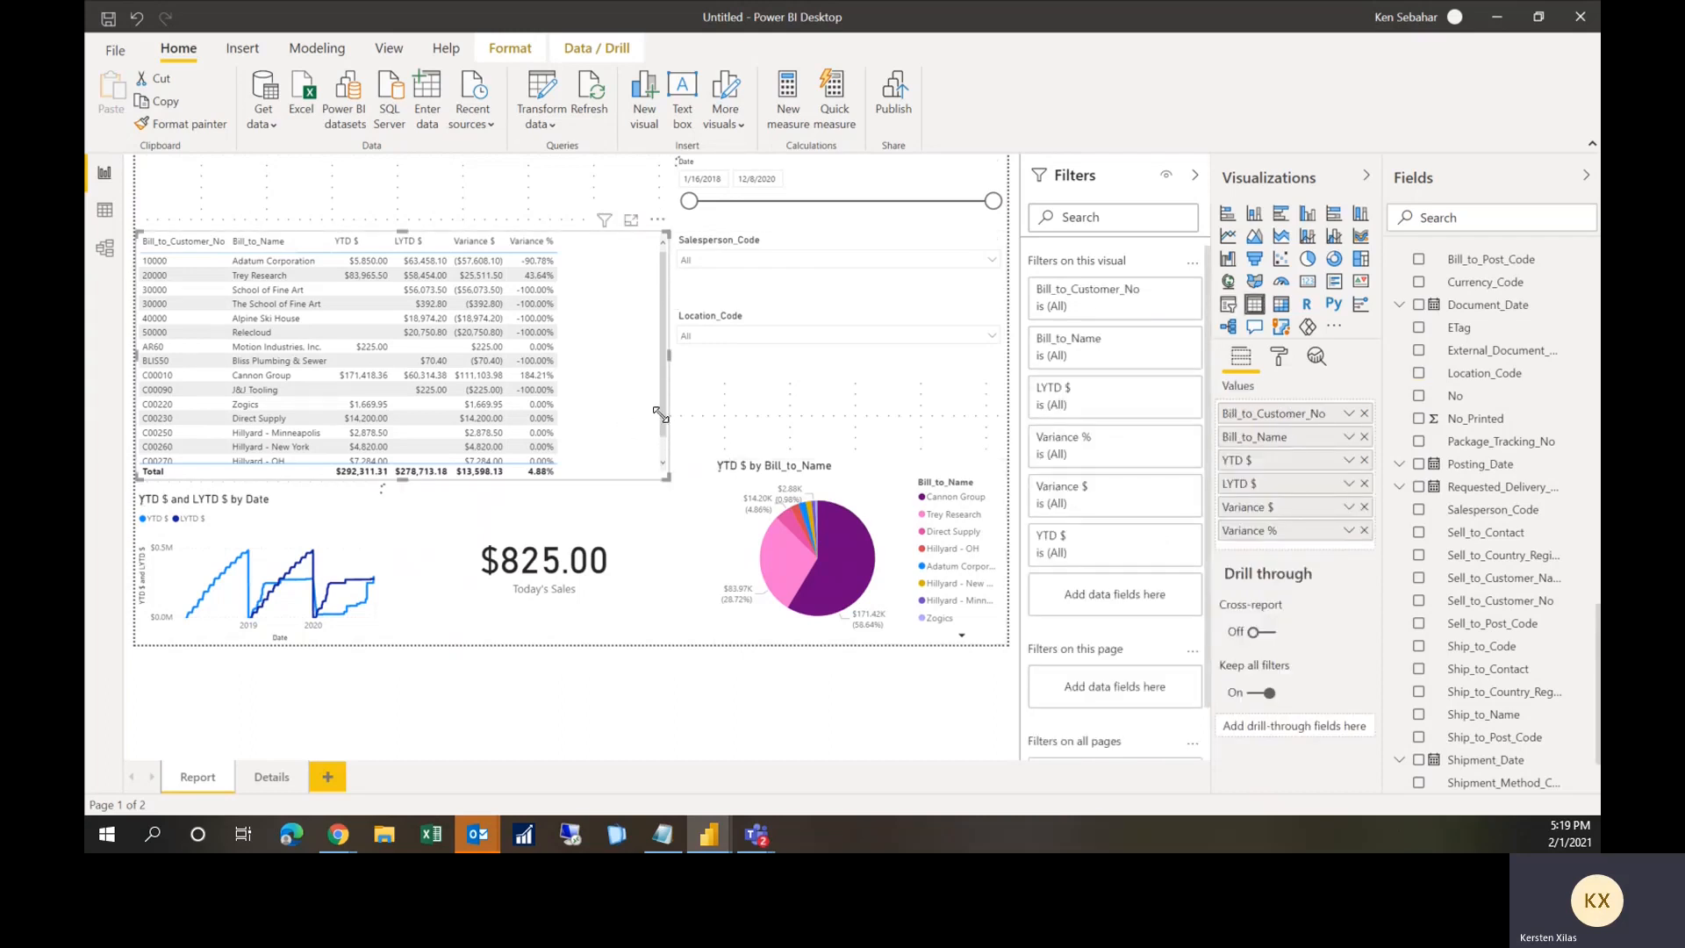
left_click_drag(660, 414, 663, 414)
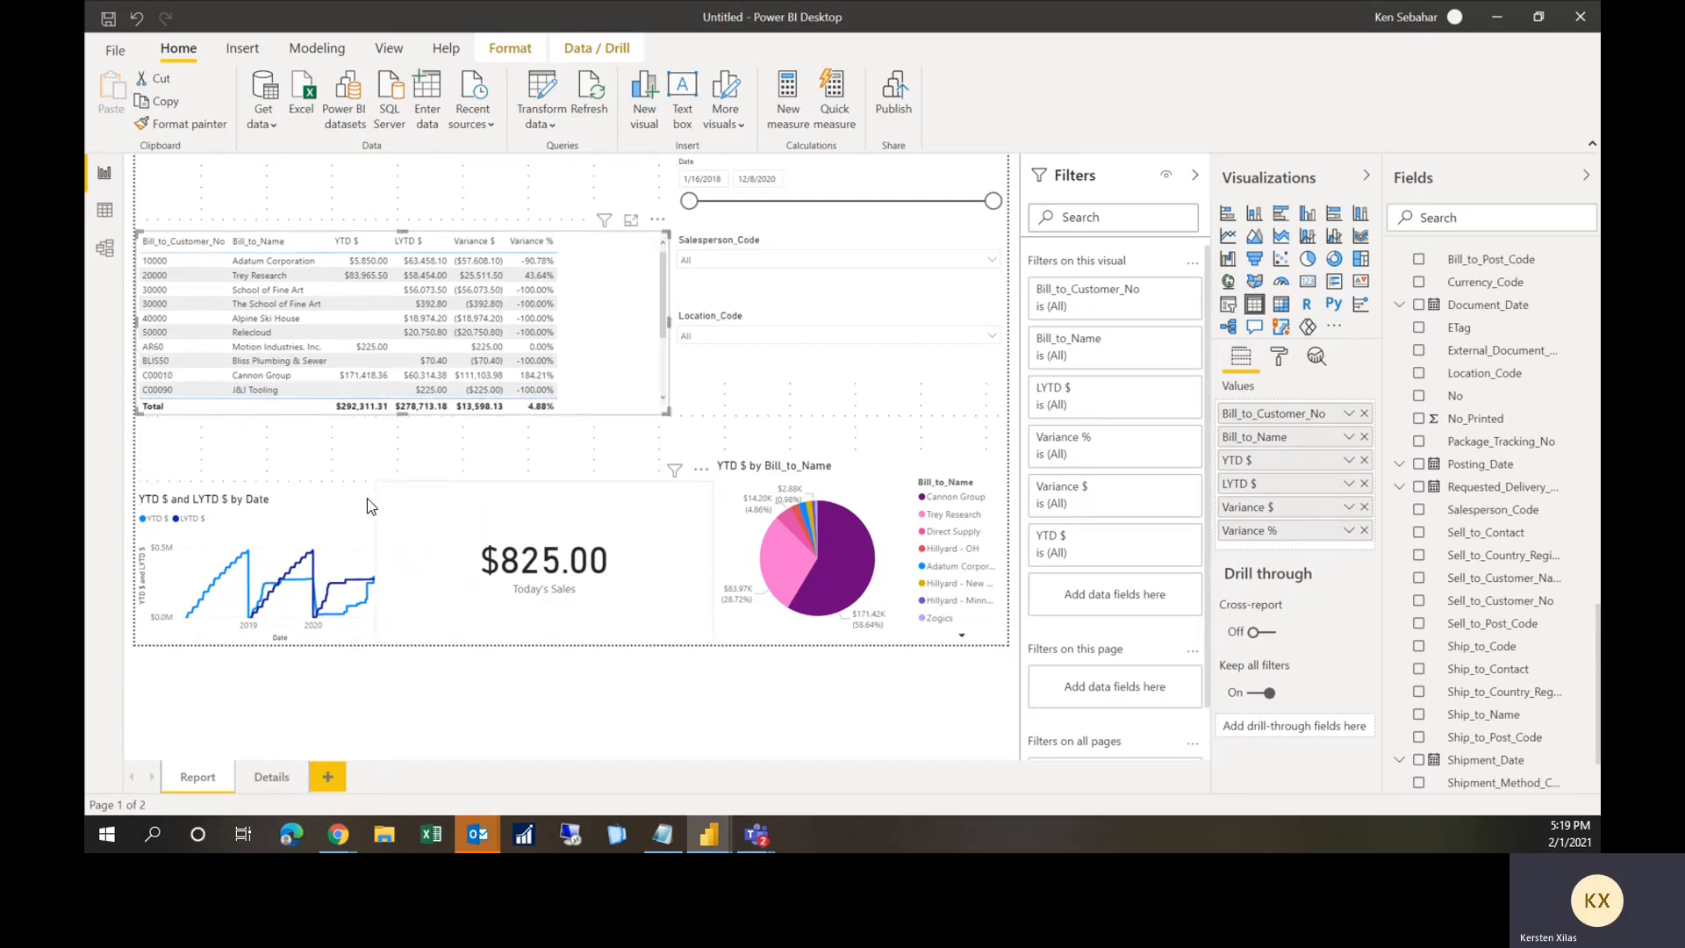
left_click(435, 490)
left_click_drag(383, 485, 456, 505)
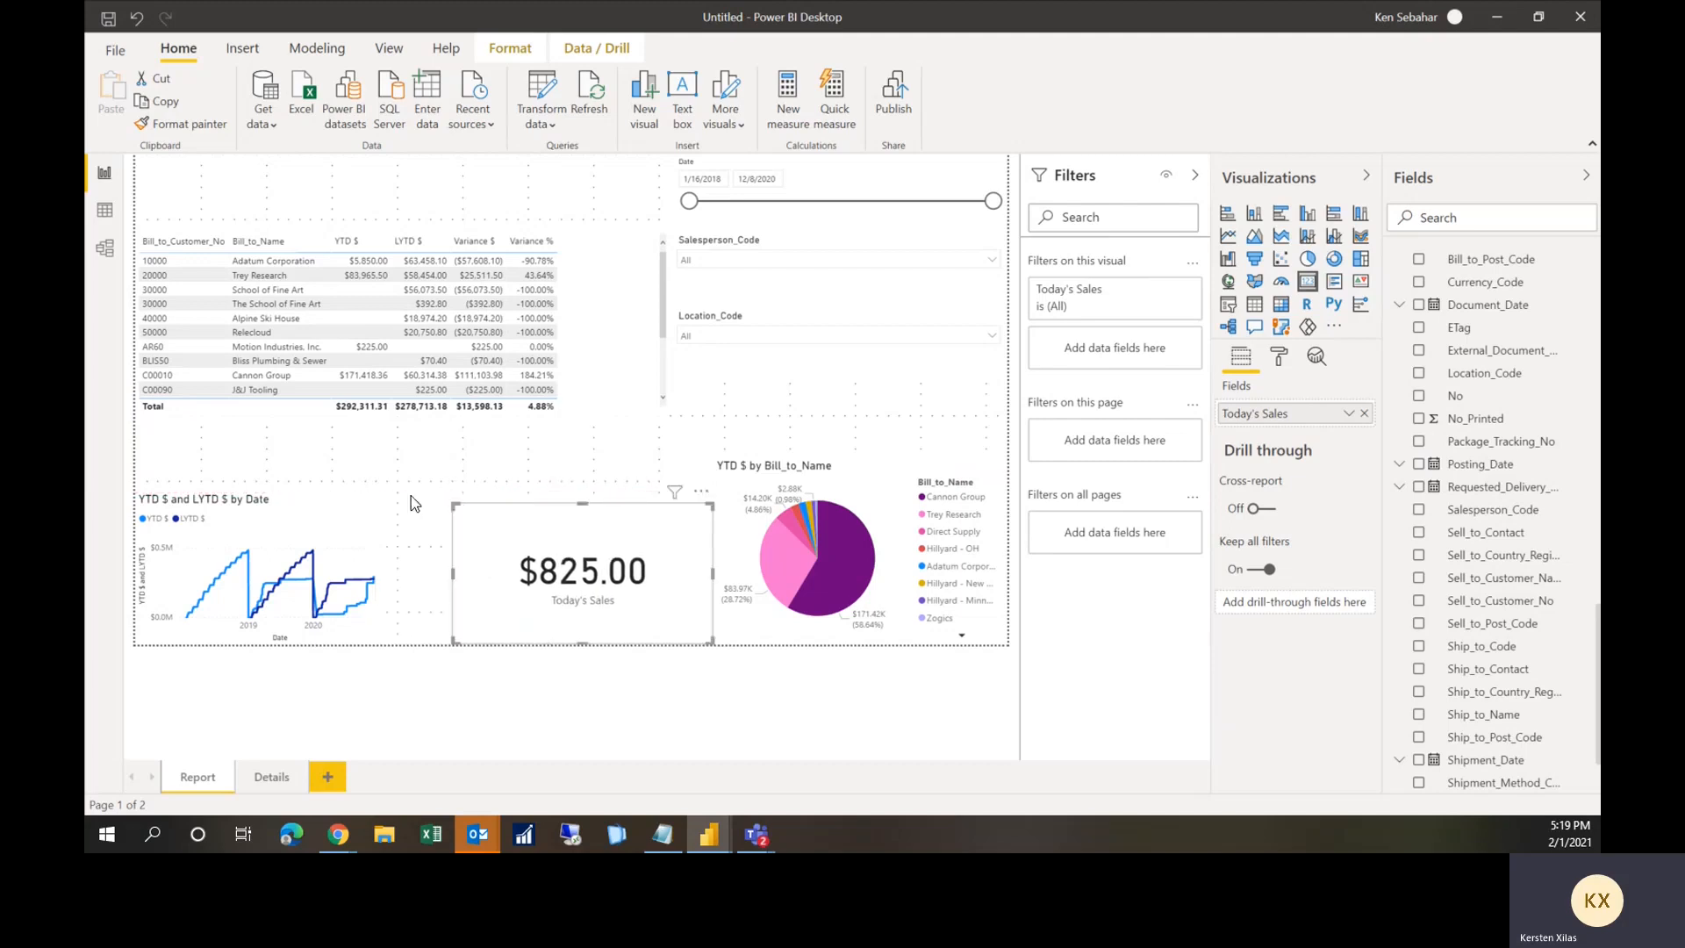
Step: Enlarge the line chart up to the table's lower edge and extend the pie chart to the same height
left_click(386, 503)
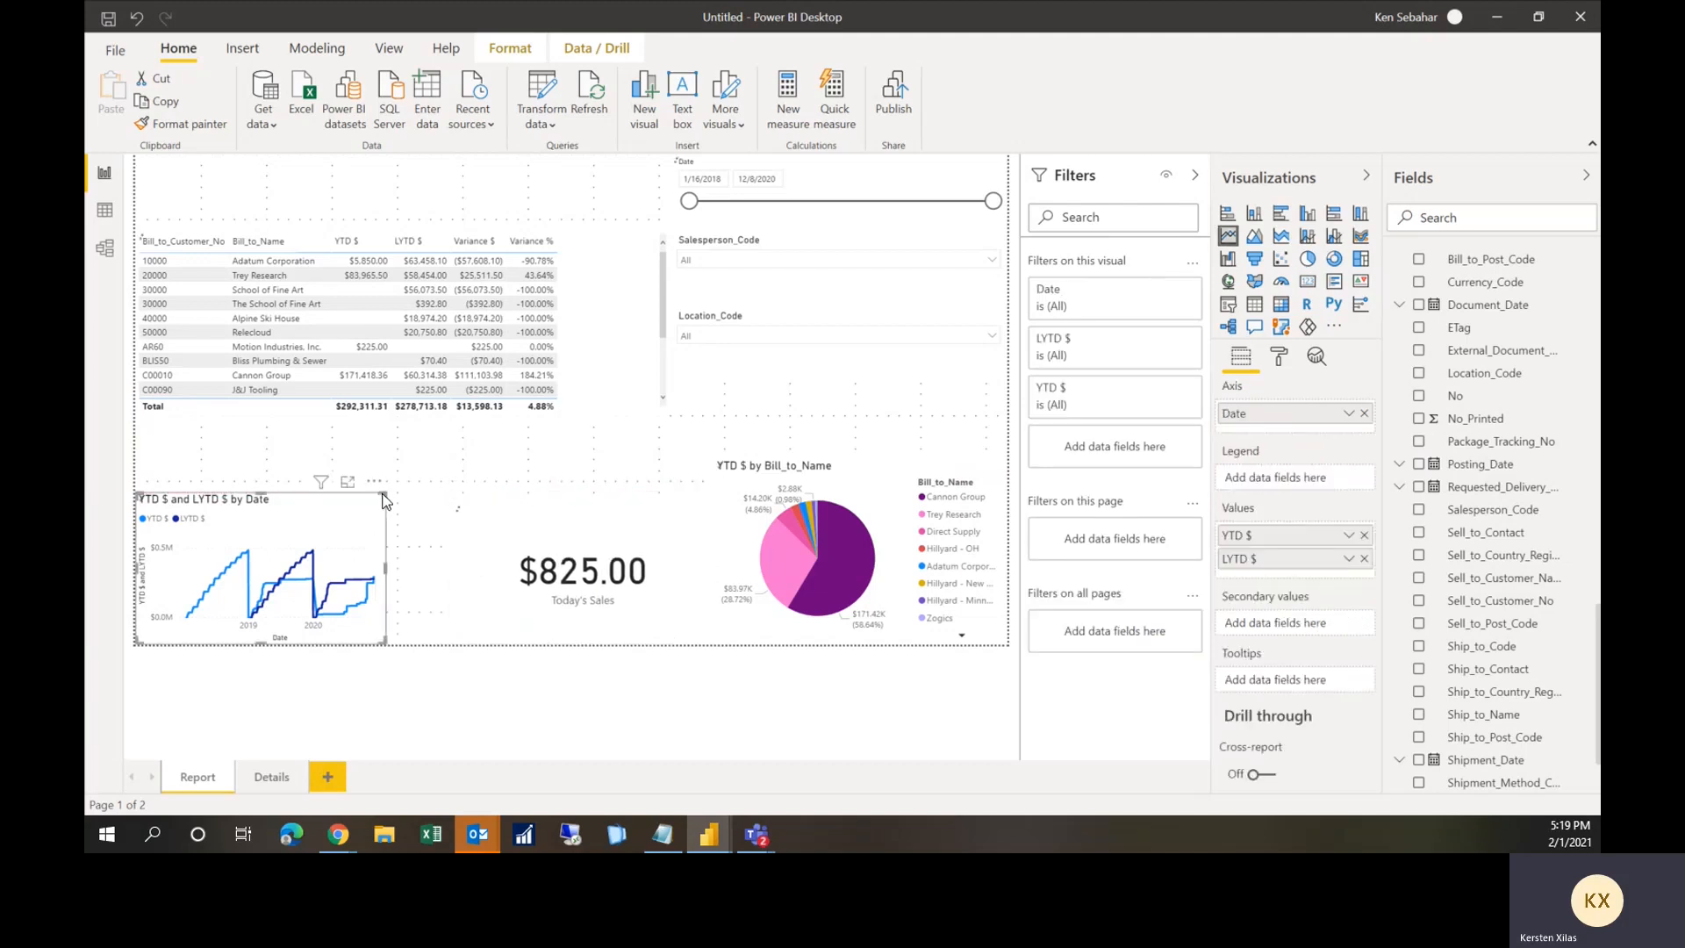
left_click_drag(384, 501, 425, 418)
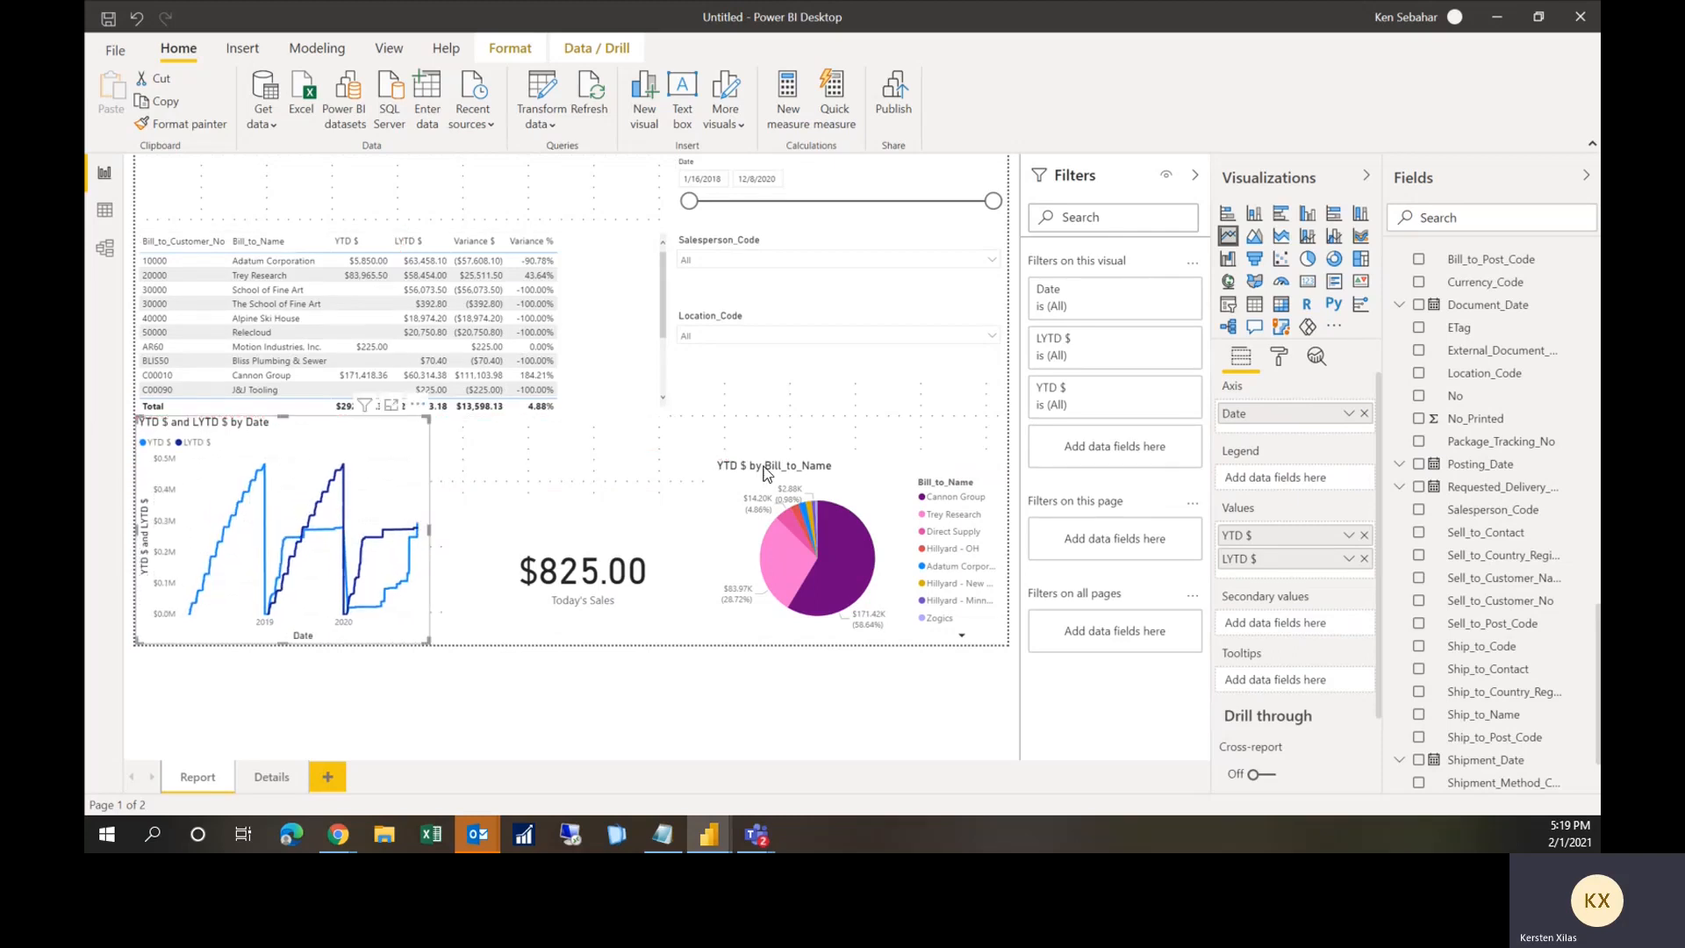
left_click(729, 476)
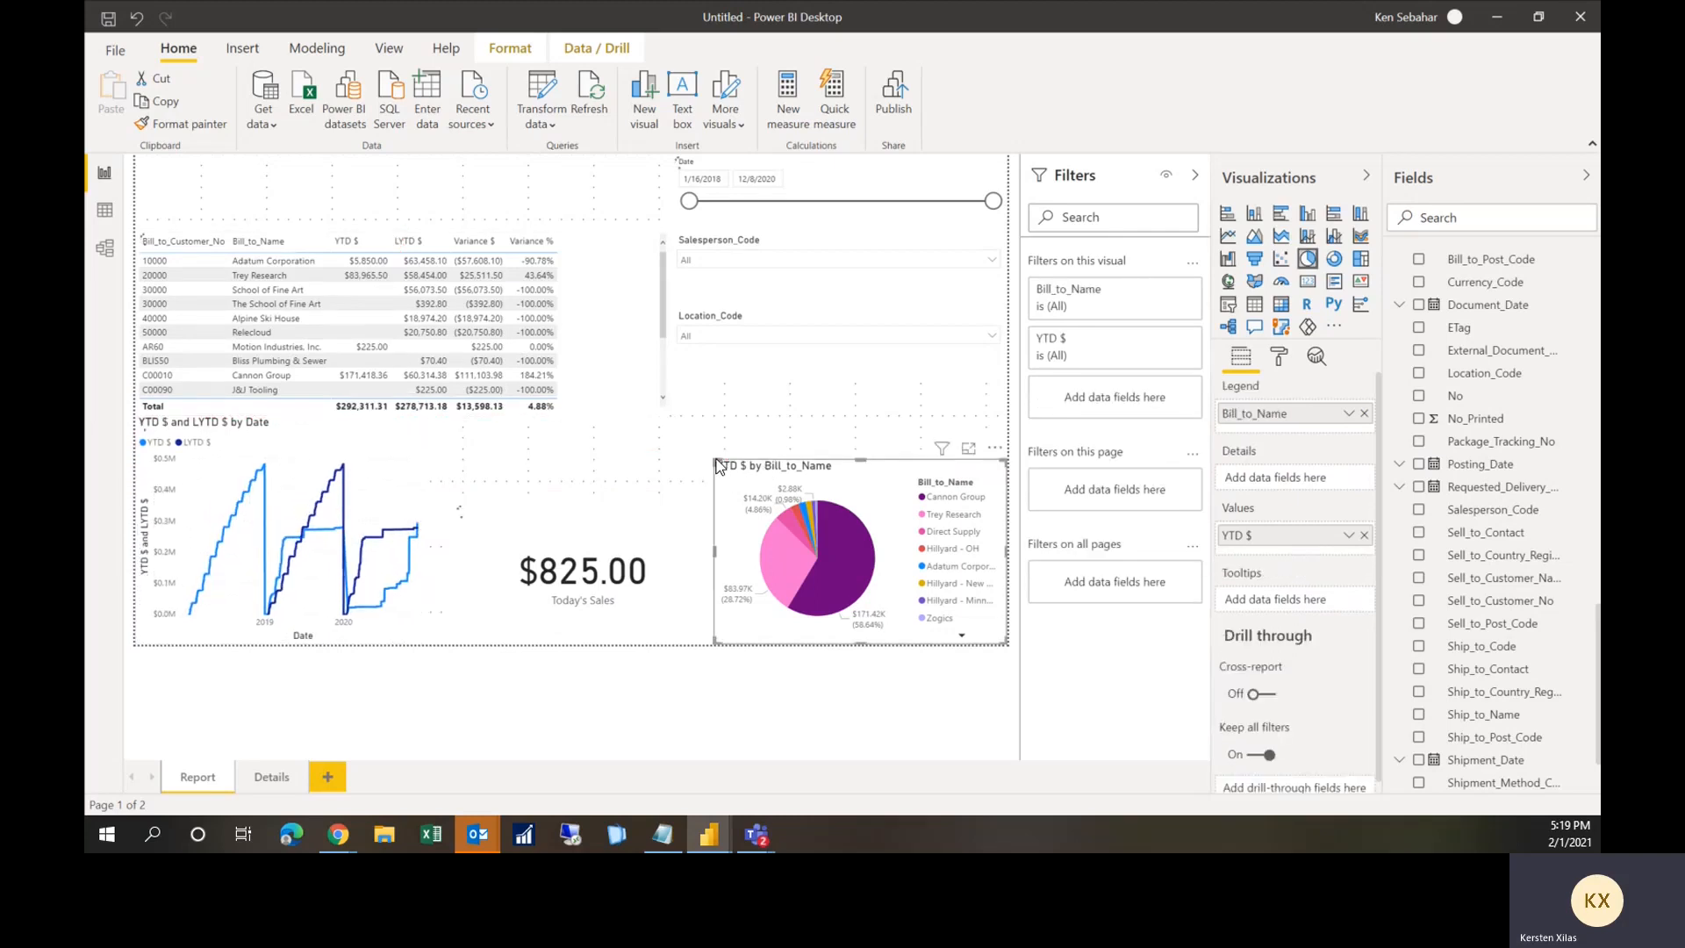
left_click_drag(717, 465, 691, 418)
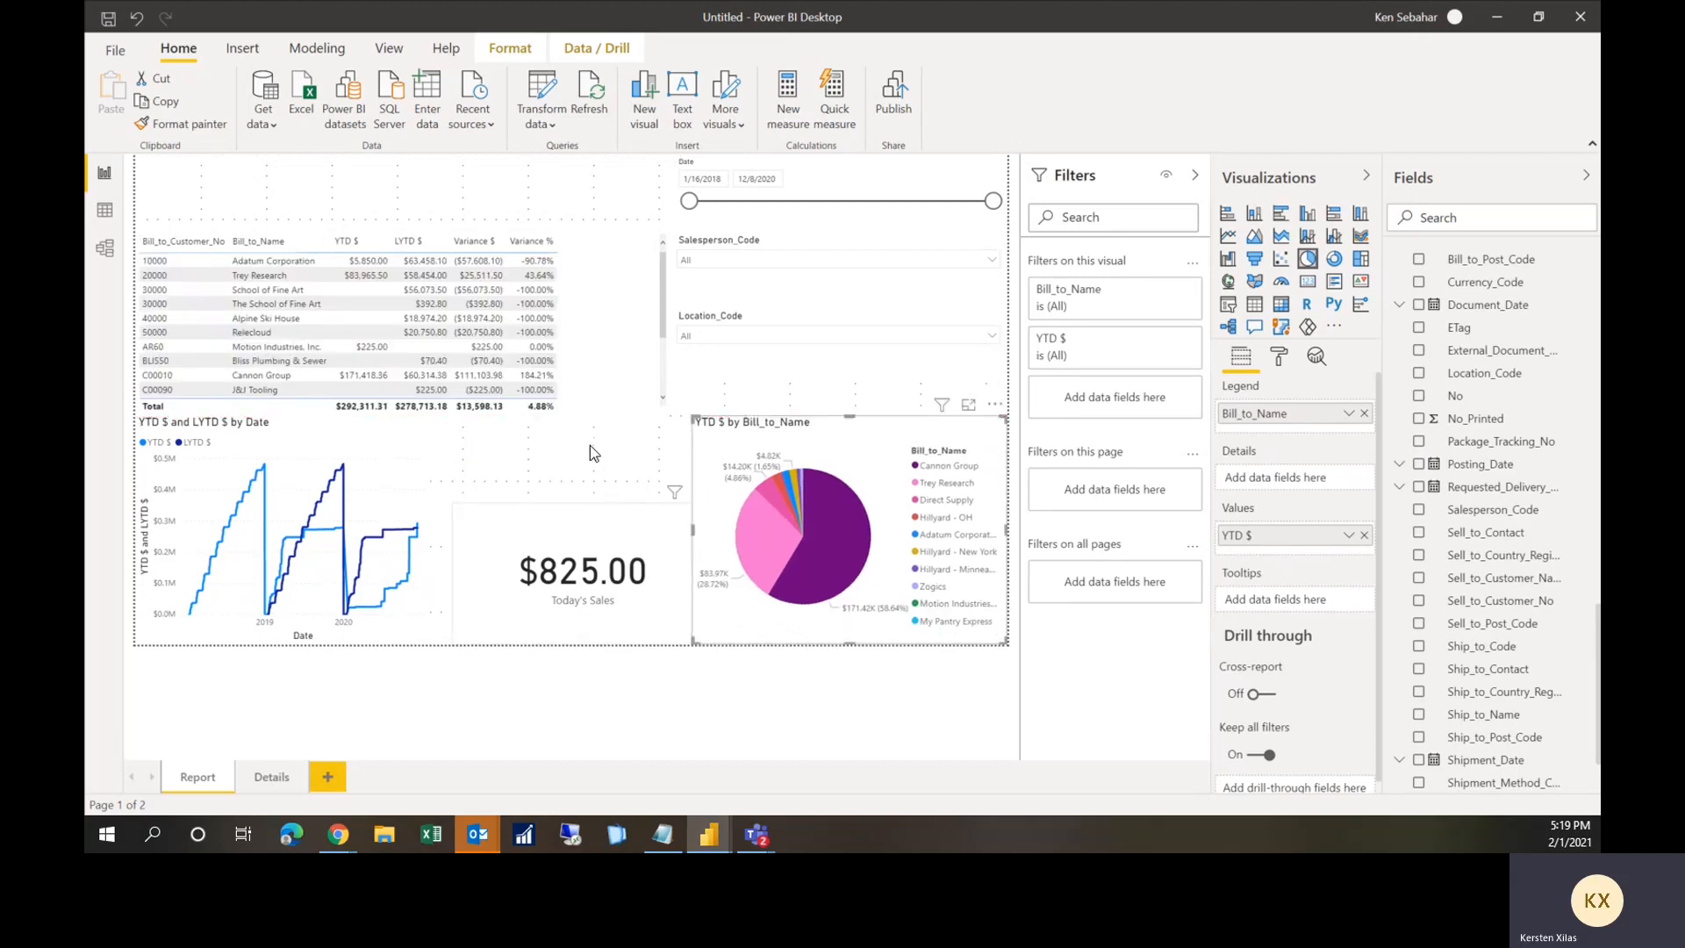
Step: Move the Today's Sales card up into the gap between the line and pie charts and extend it to the page's lower edge
left_click_drag(607, 511, 585, 422)
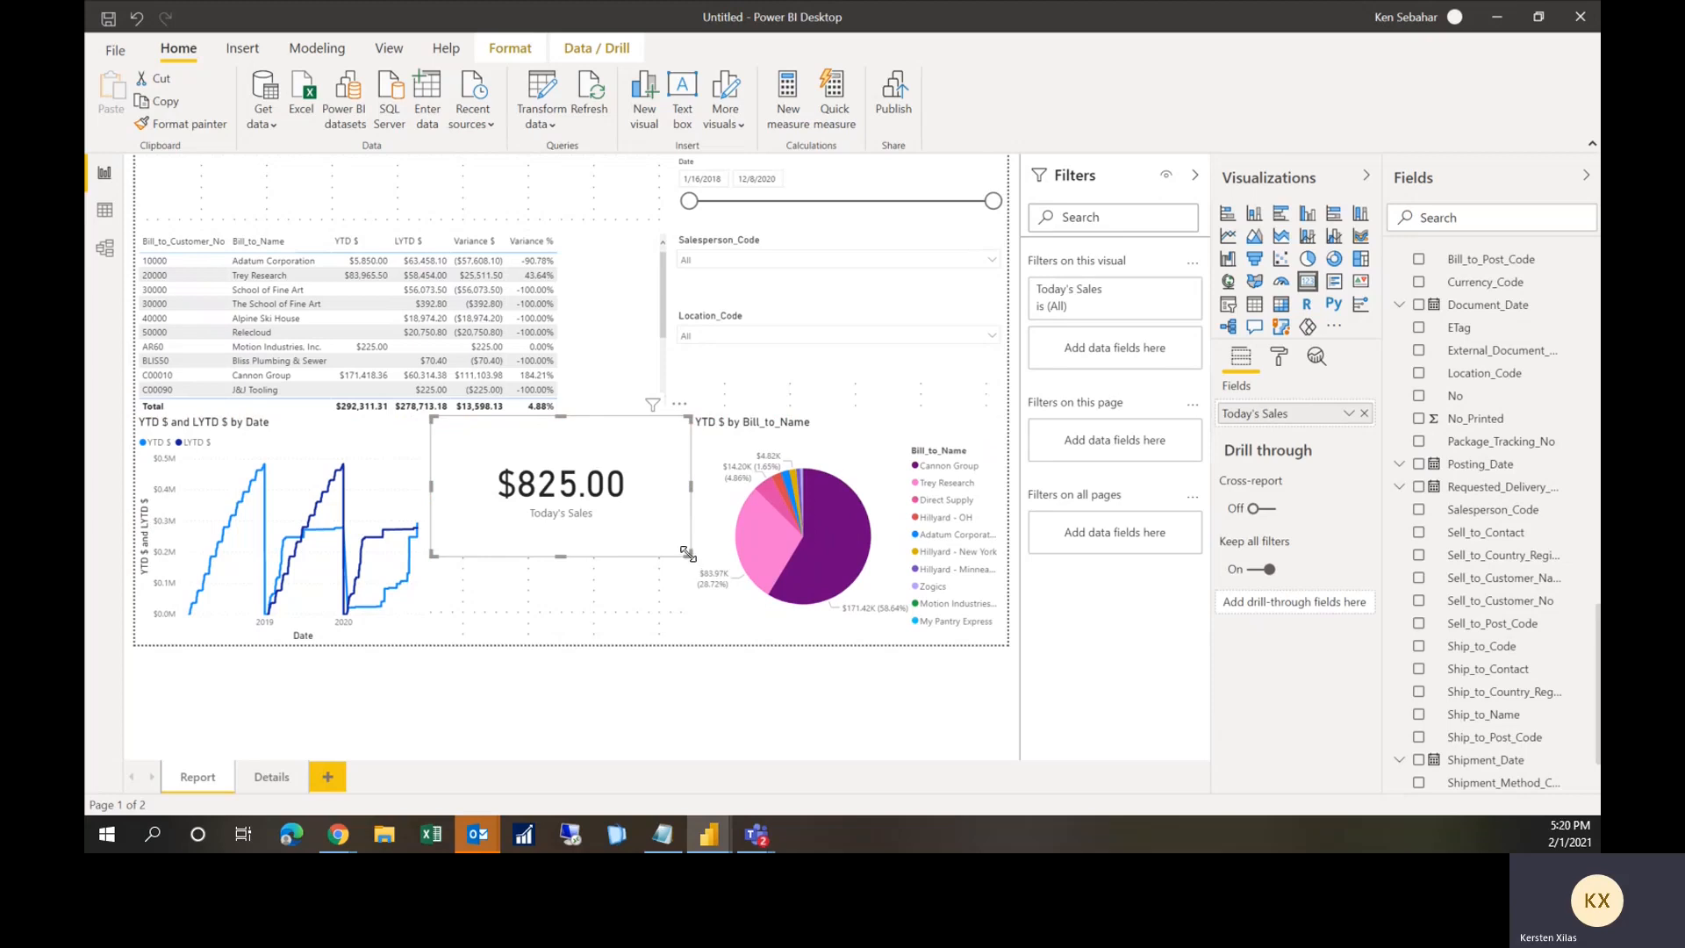
left_click_drag(688, 553, 692, 646)
left_click_drag(433, 641, 439, 647)
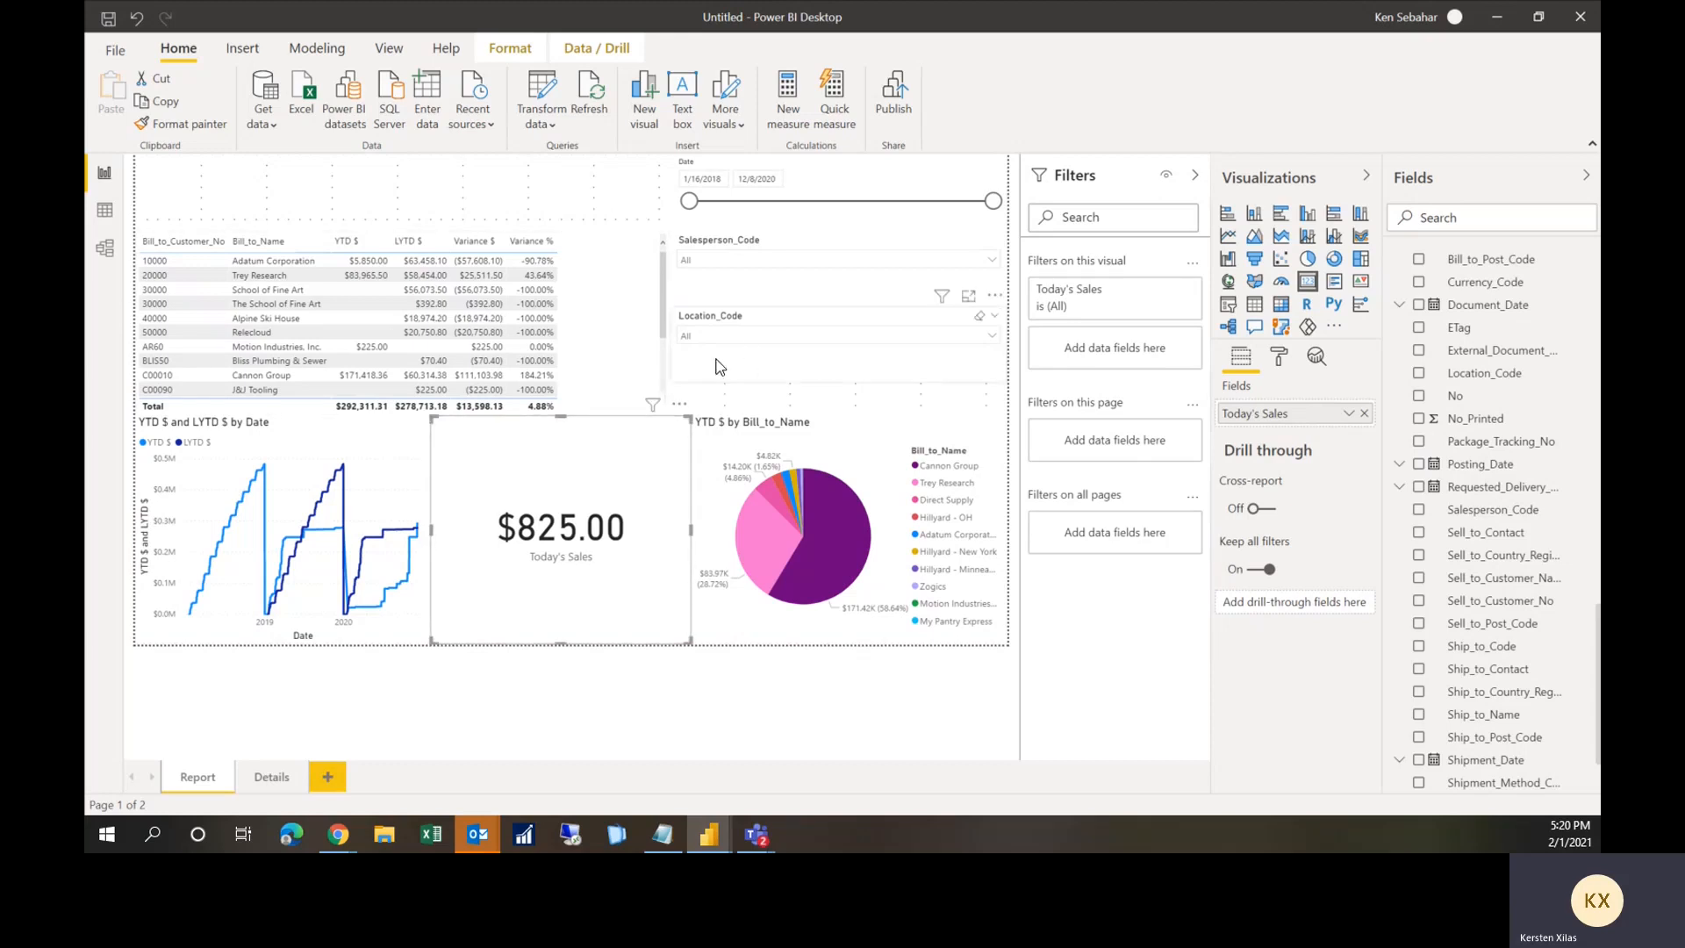
Step: Shift the Salesperson_Code and Location_Code slicers slightly down to space them out beneath the date slicer
left_click_drag(719, 371, 727, 392)
left_click(636, 393)
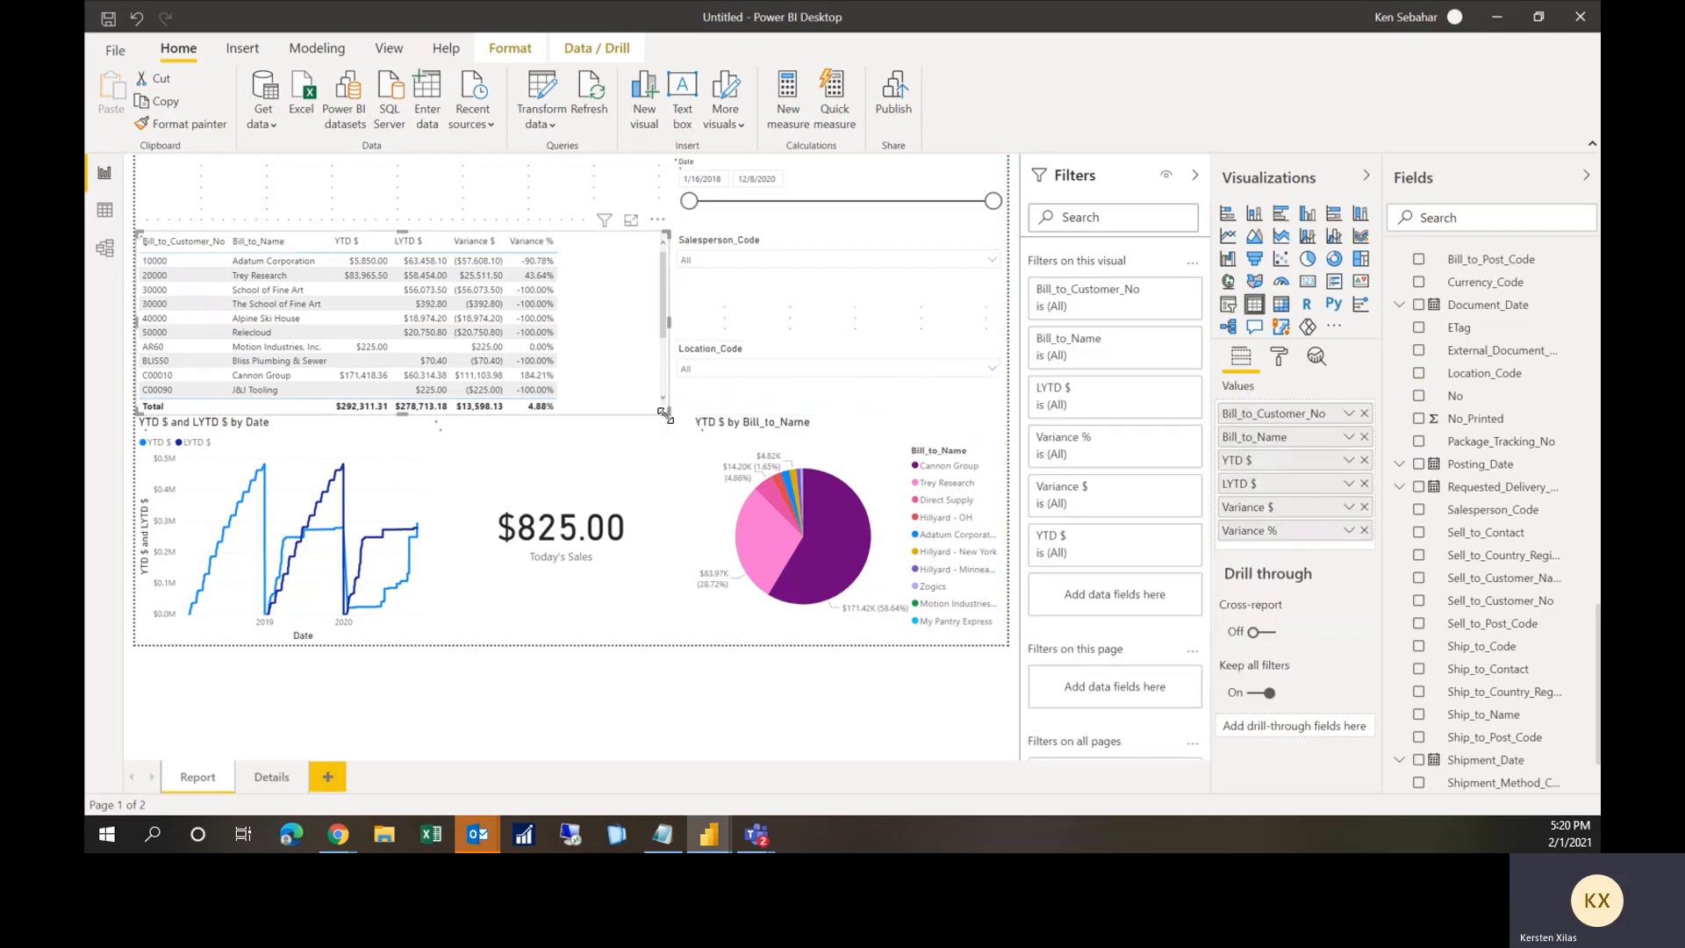
left_click(768, 289)
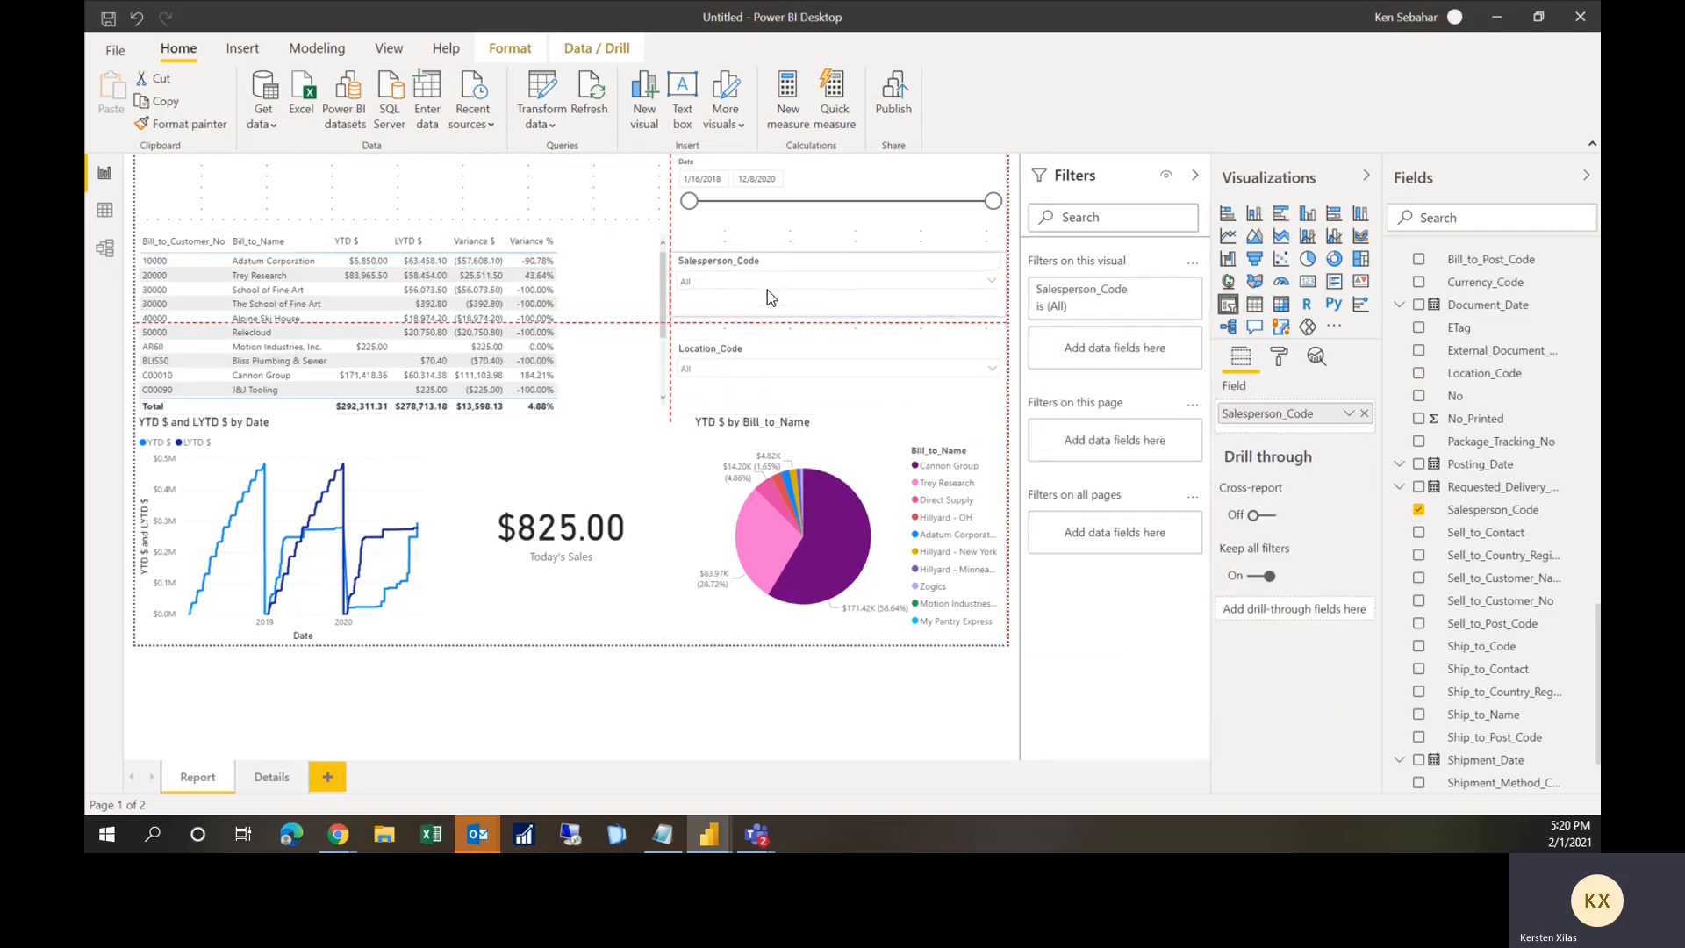
mouse_move(672, 254)
left_mouse_down()
mouse_move(667, 241)
mouse_move(669, 261)
left_mouse_up()
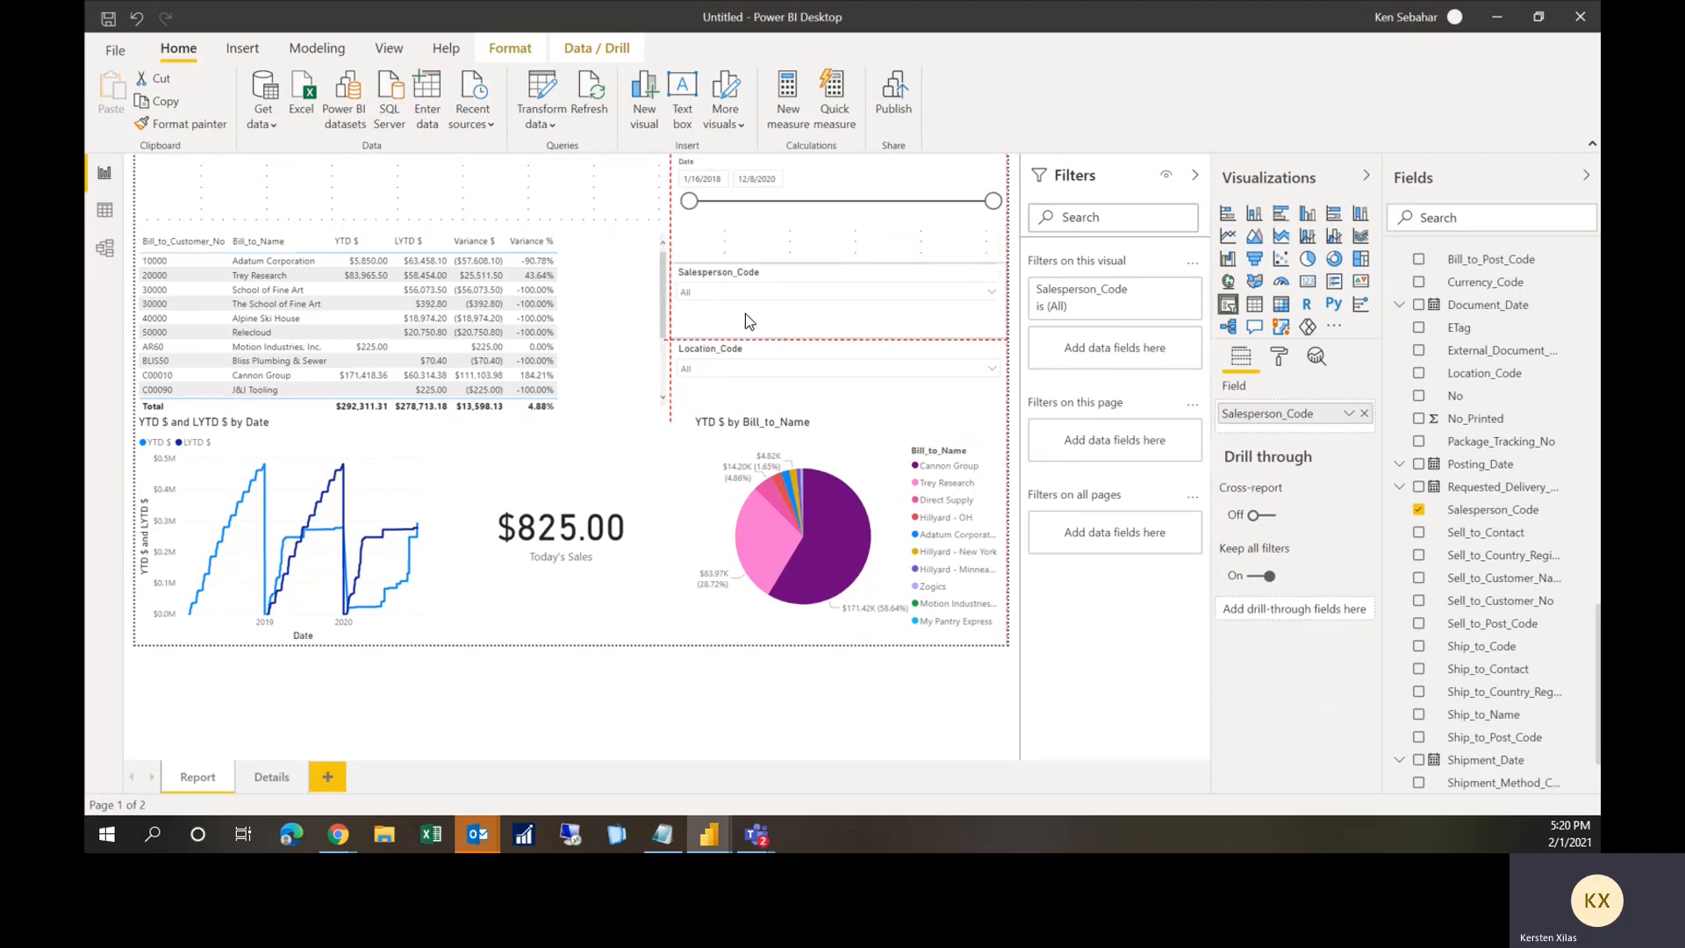
left_click(741, 219)
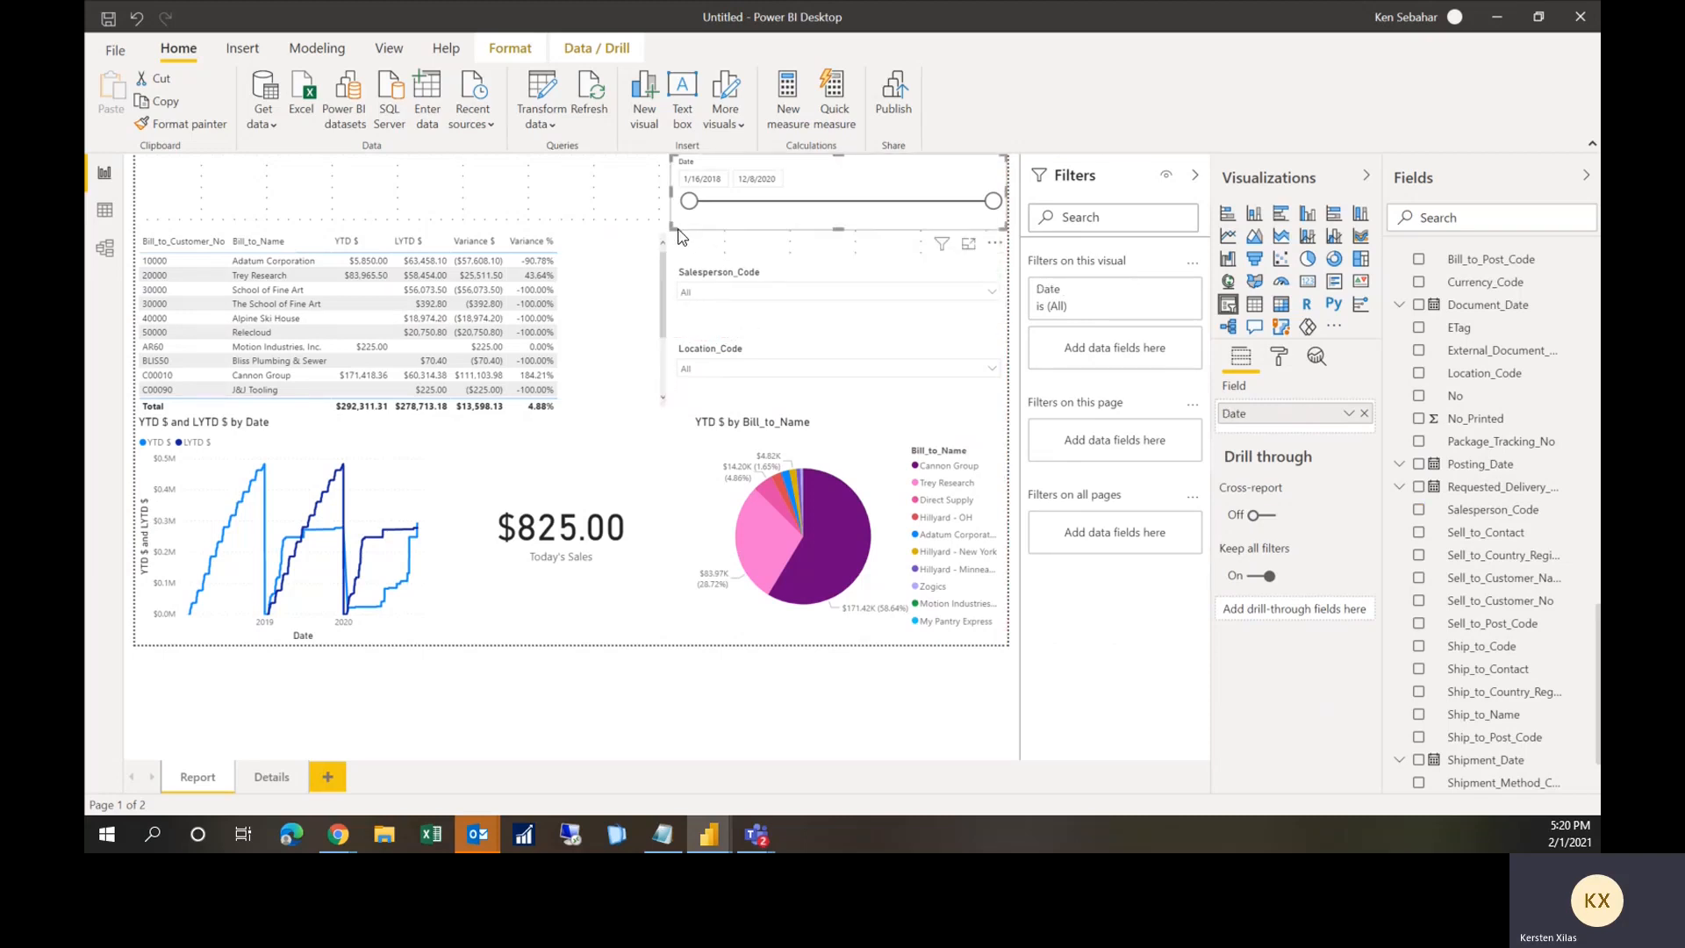
left_click_drag(677, 237, 727, 258)
left_click(734, 343)
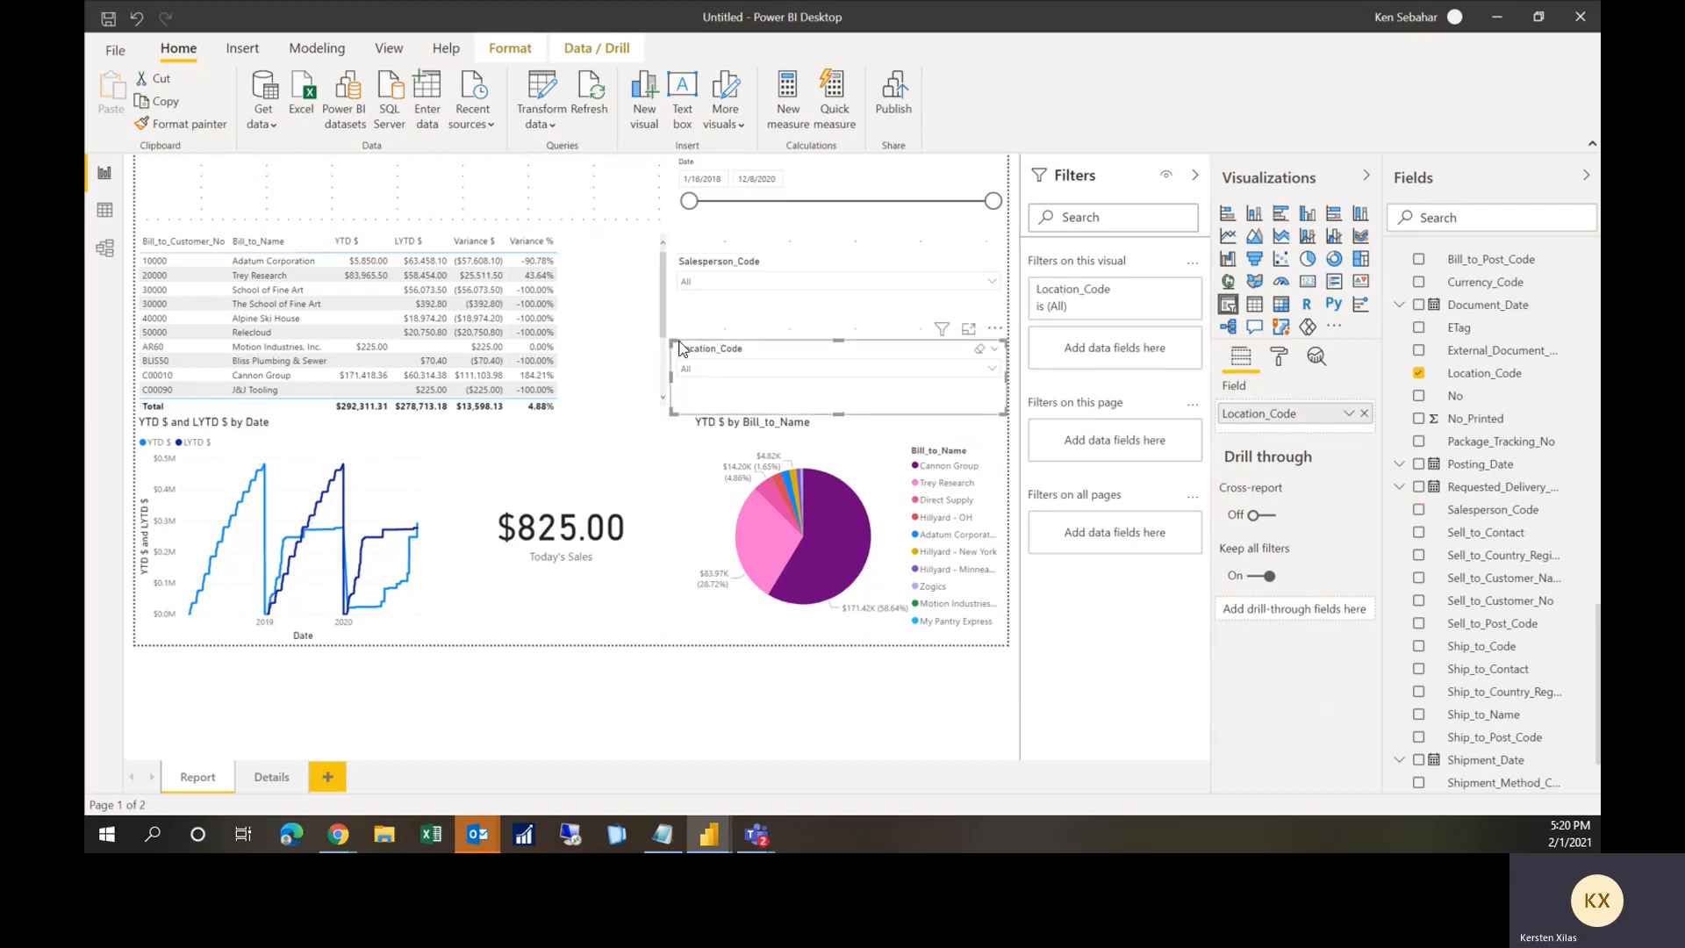
left_click_drag(671, 339, 677, 332)
left_click_drag(689, 411, 692, 405)
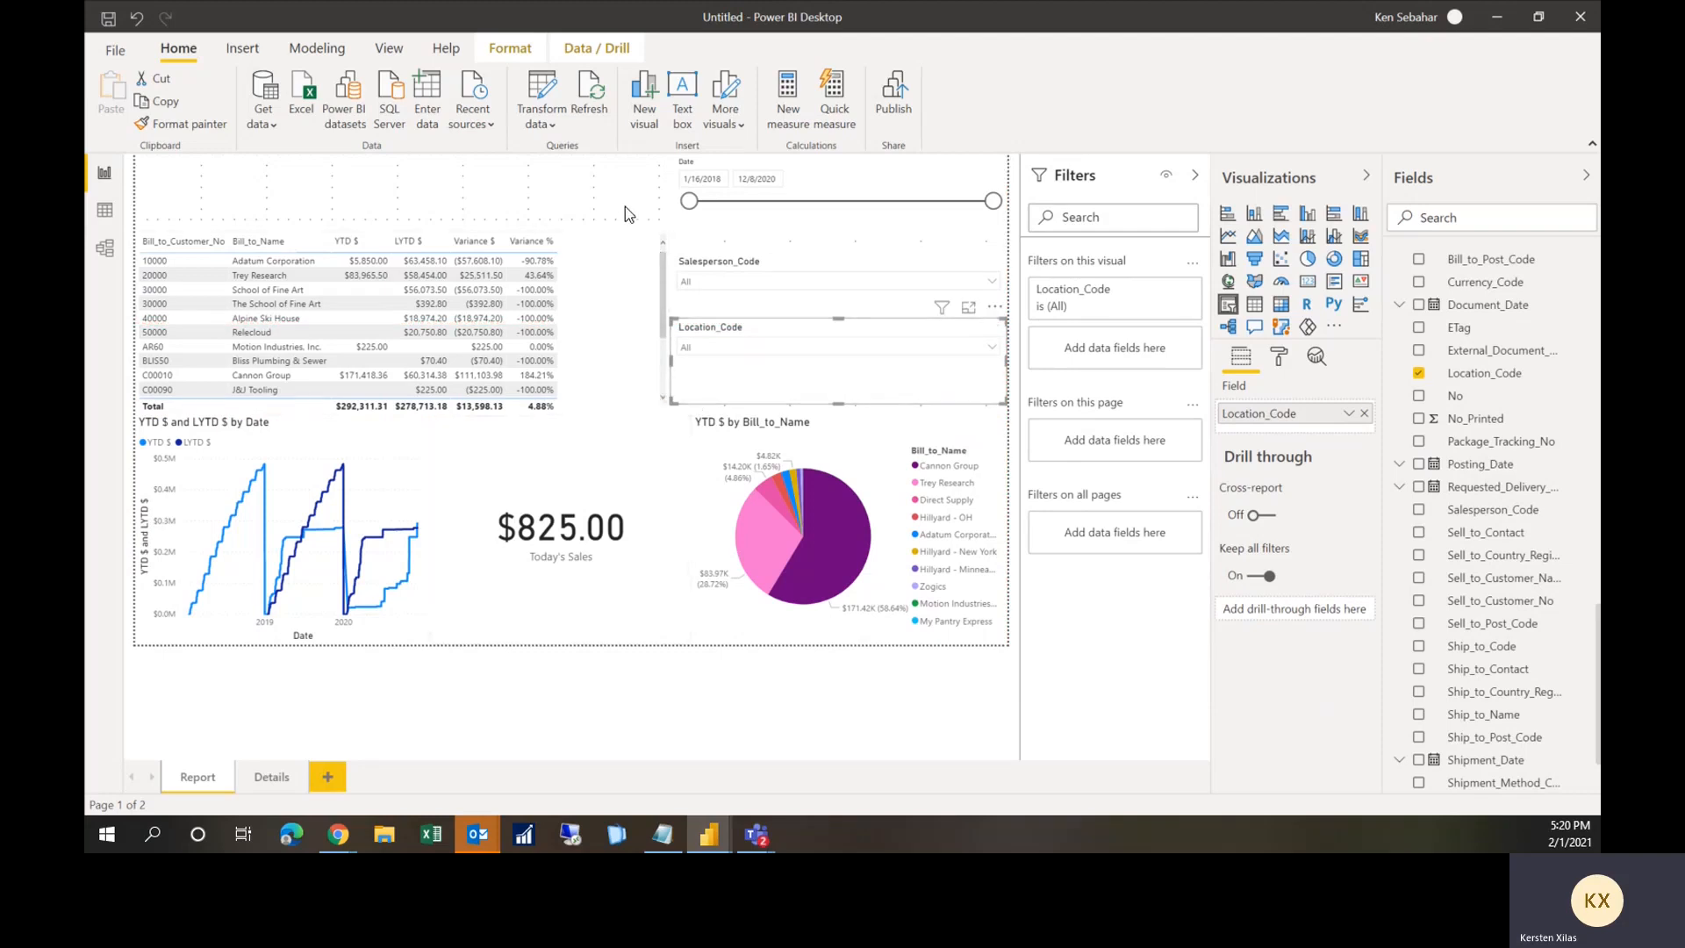
left_click(650, 221)
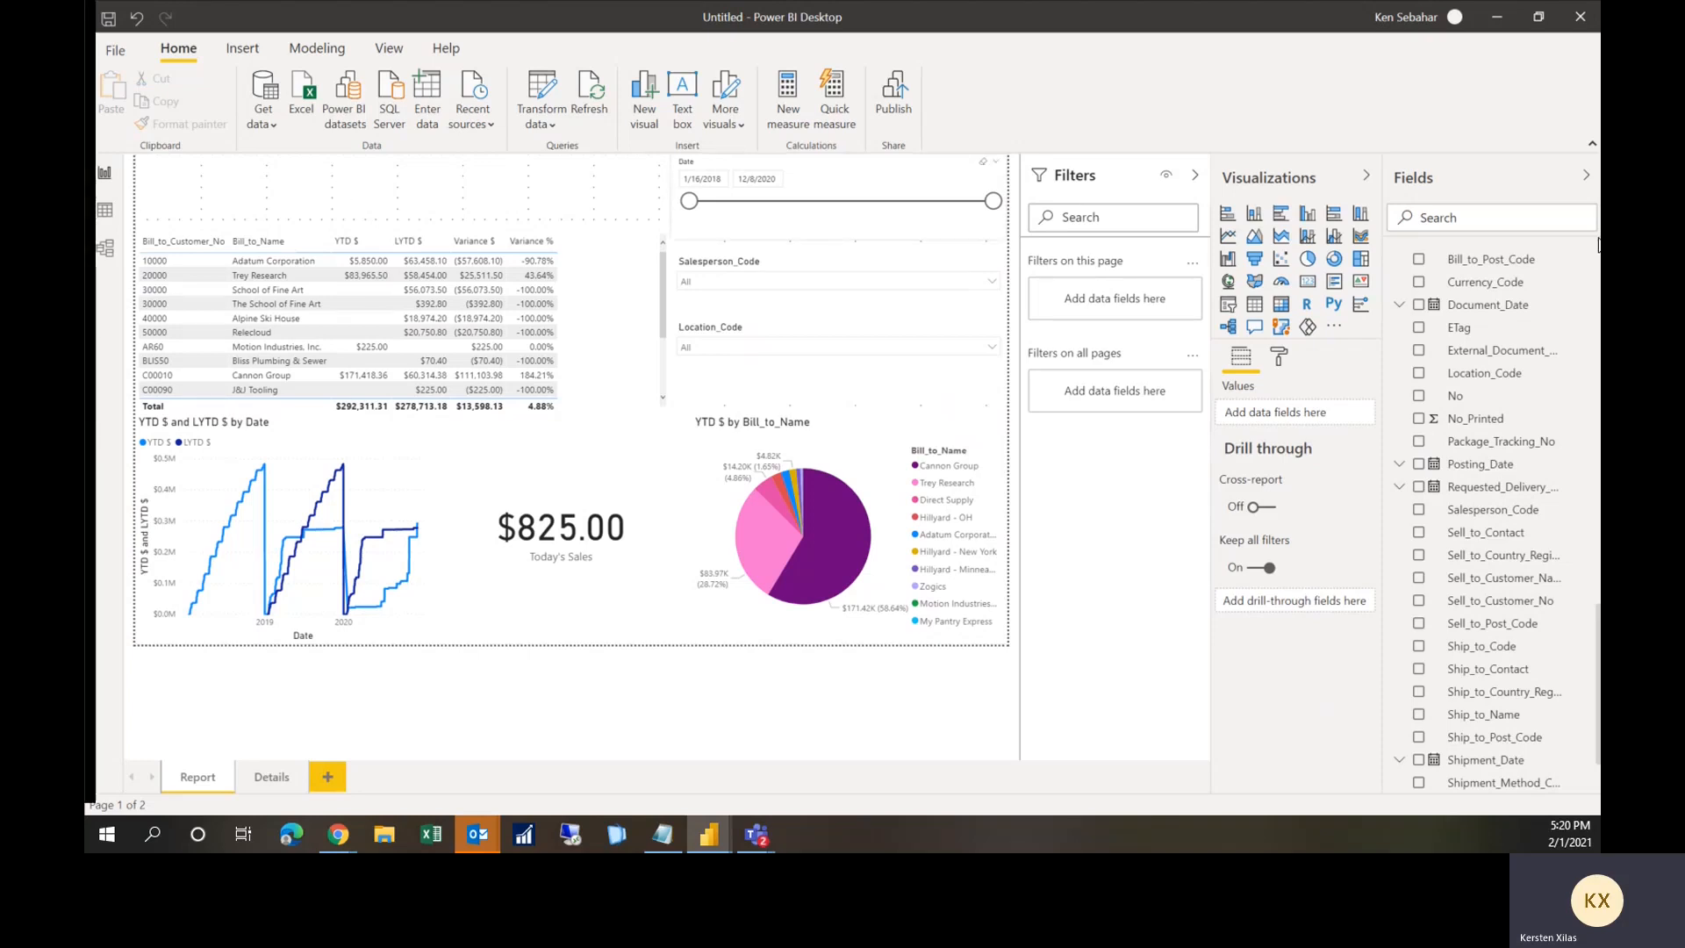
Step: Add a new measure to the Calendar table
scroll(1481, 294, "down", 10)
scroll(1481, 294, "up", 10)
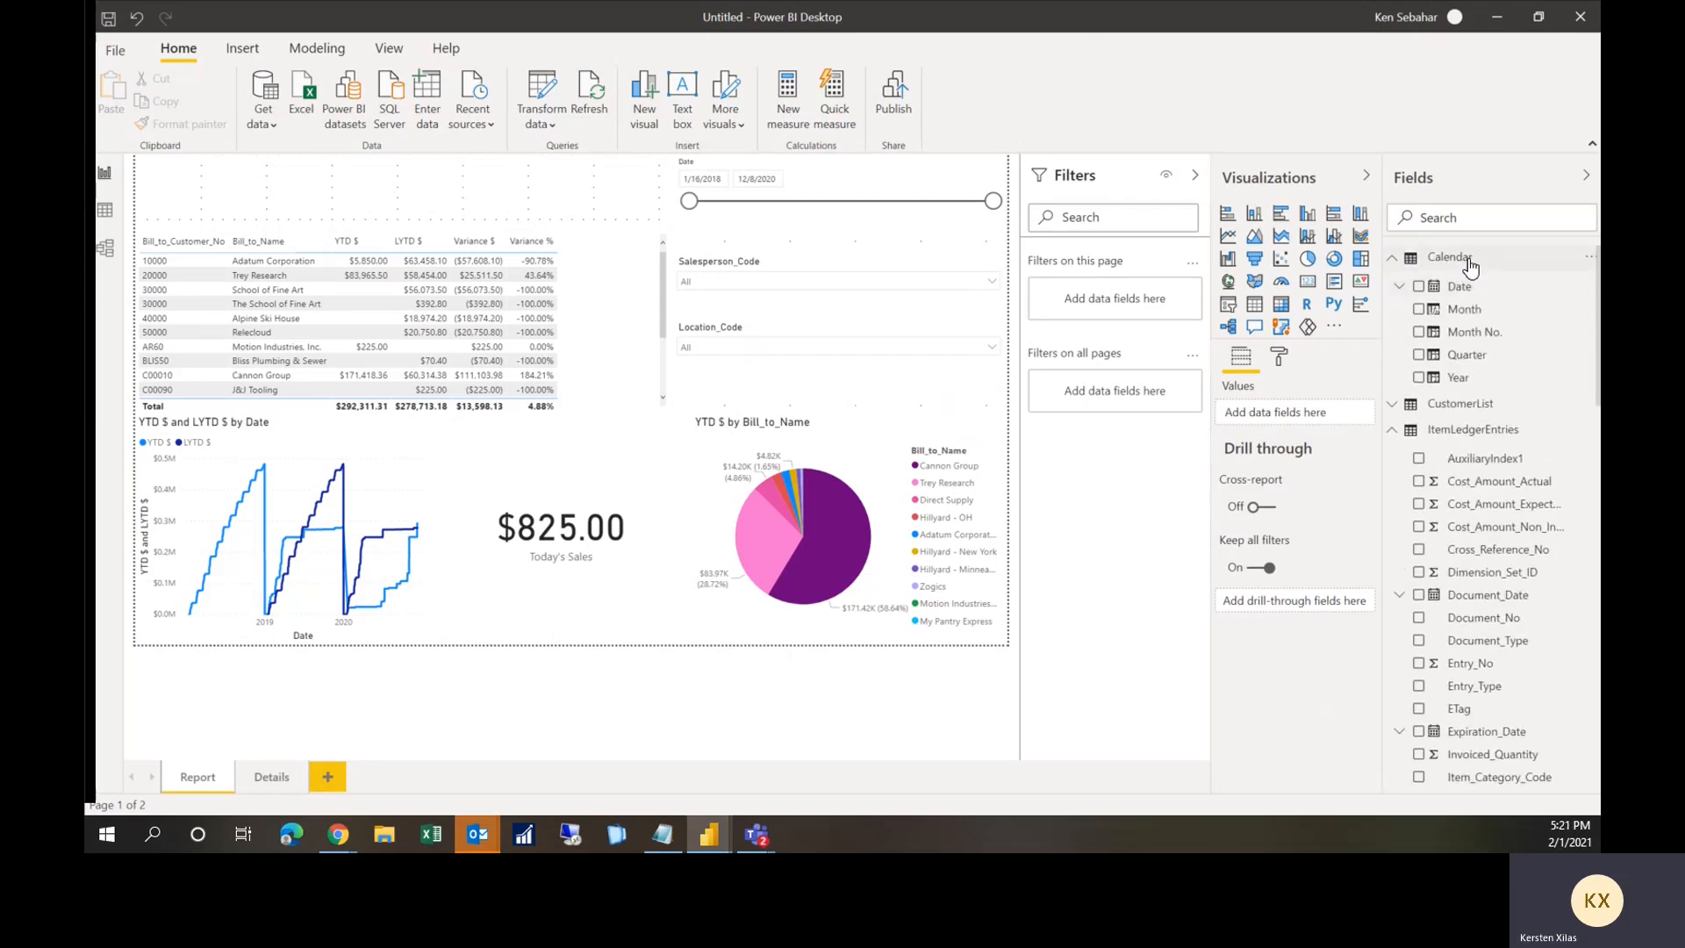
left_click(1471, 264)
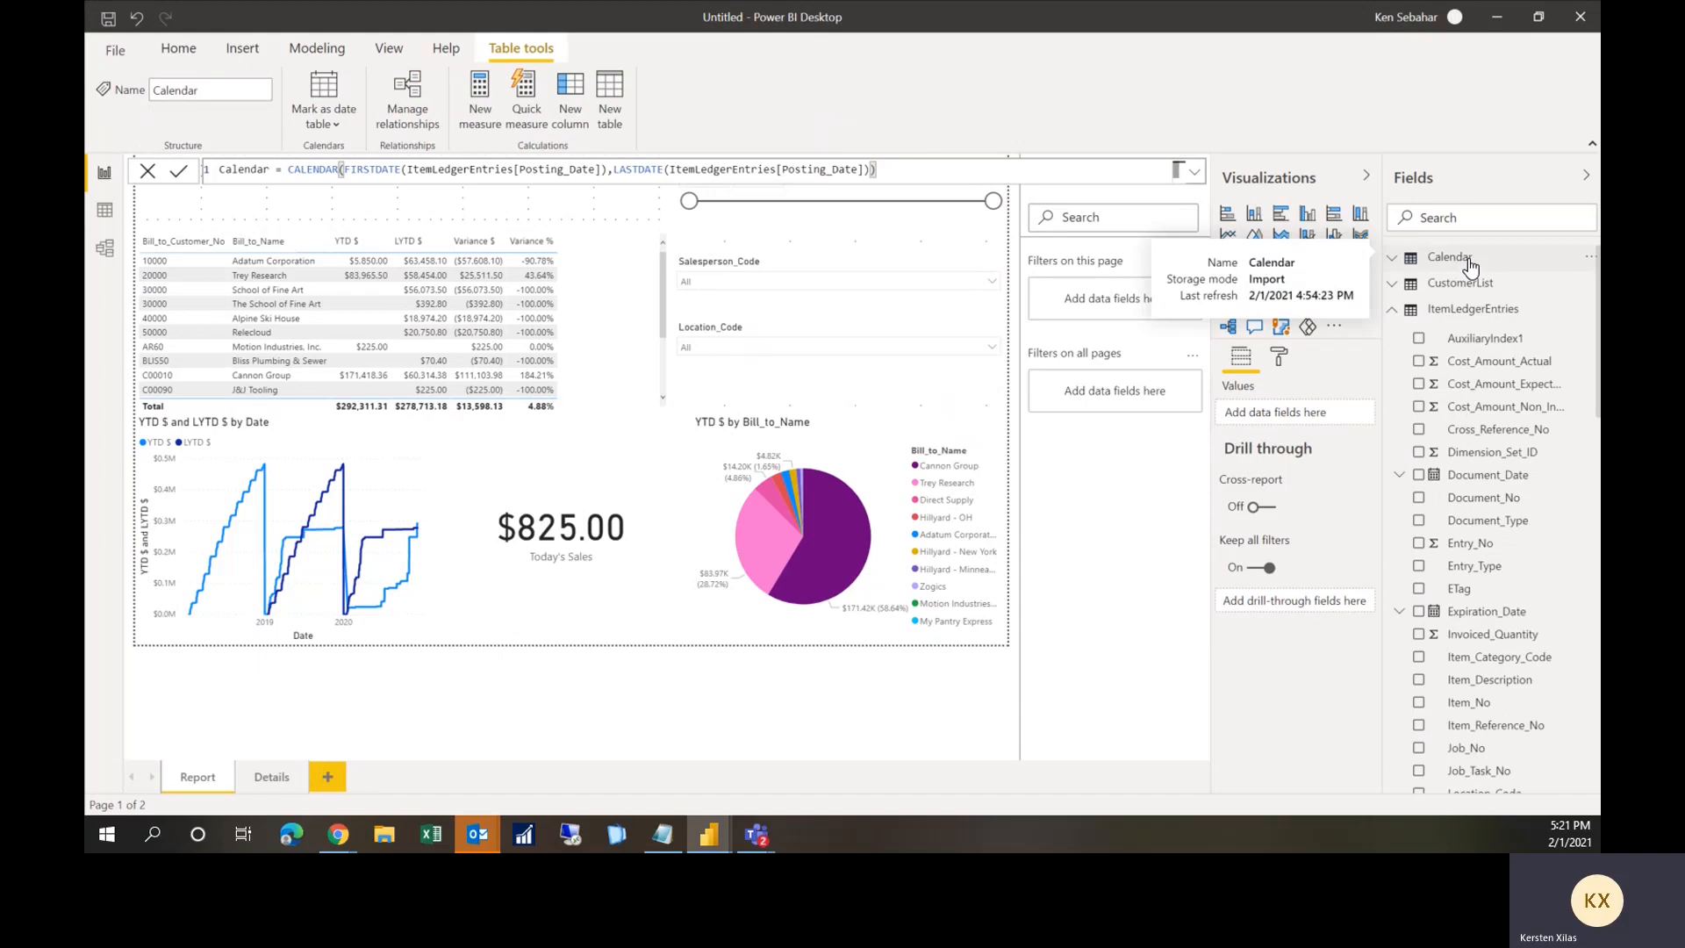
left_click(1471, 264)
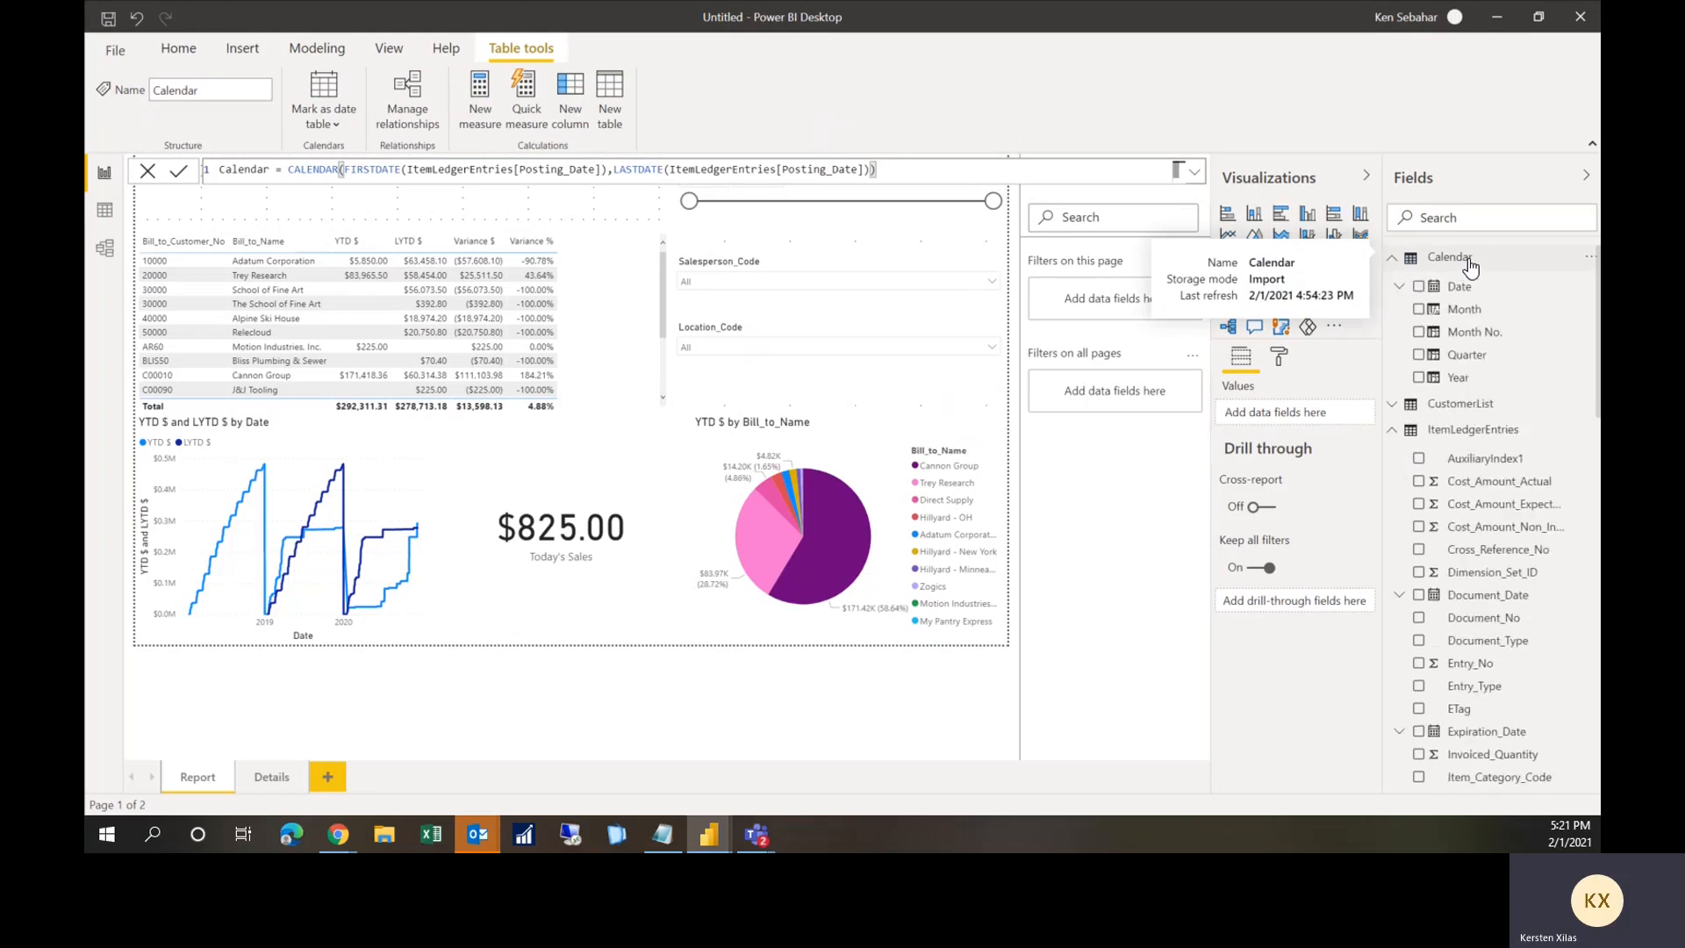
left_click(479, 112)
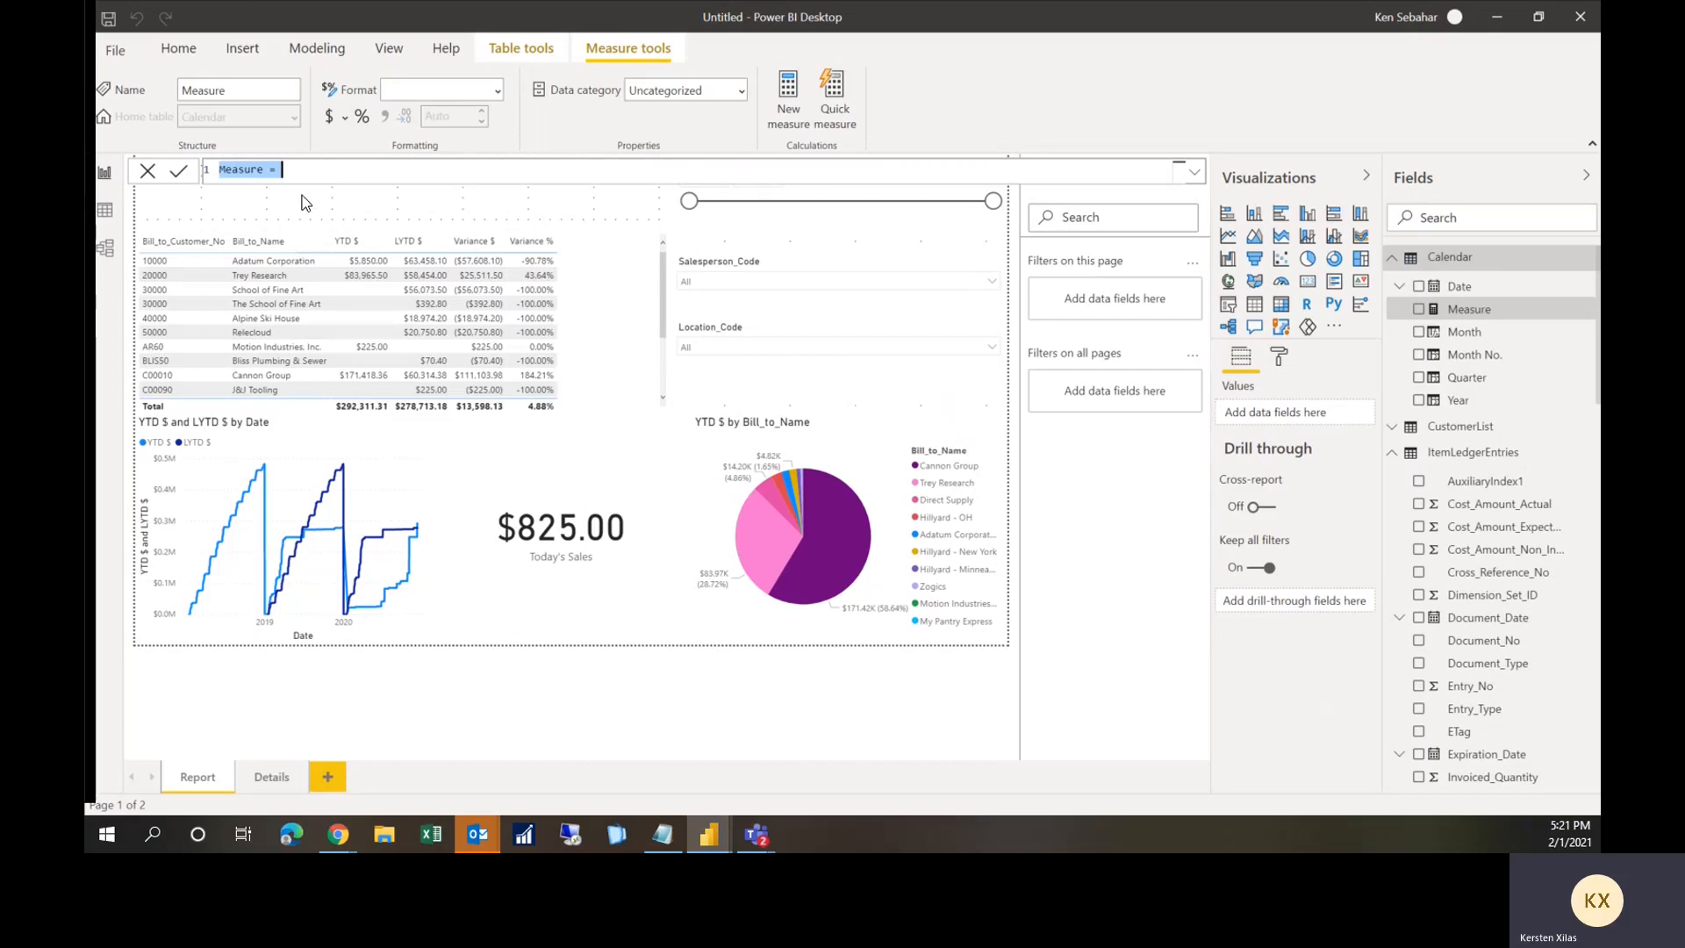
Step: Define the new measure as Today's Date = LASTDATE(ItemLedgerEntries[Posting_Date])
left_click(339, 170)
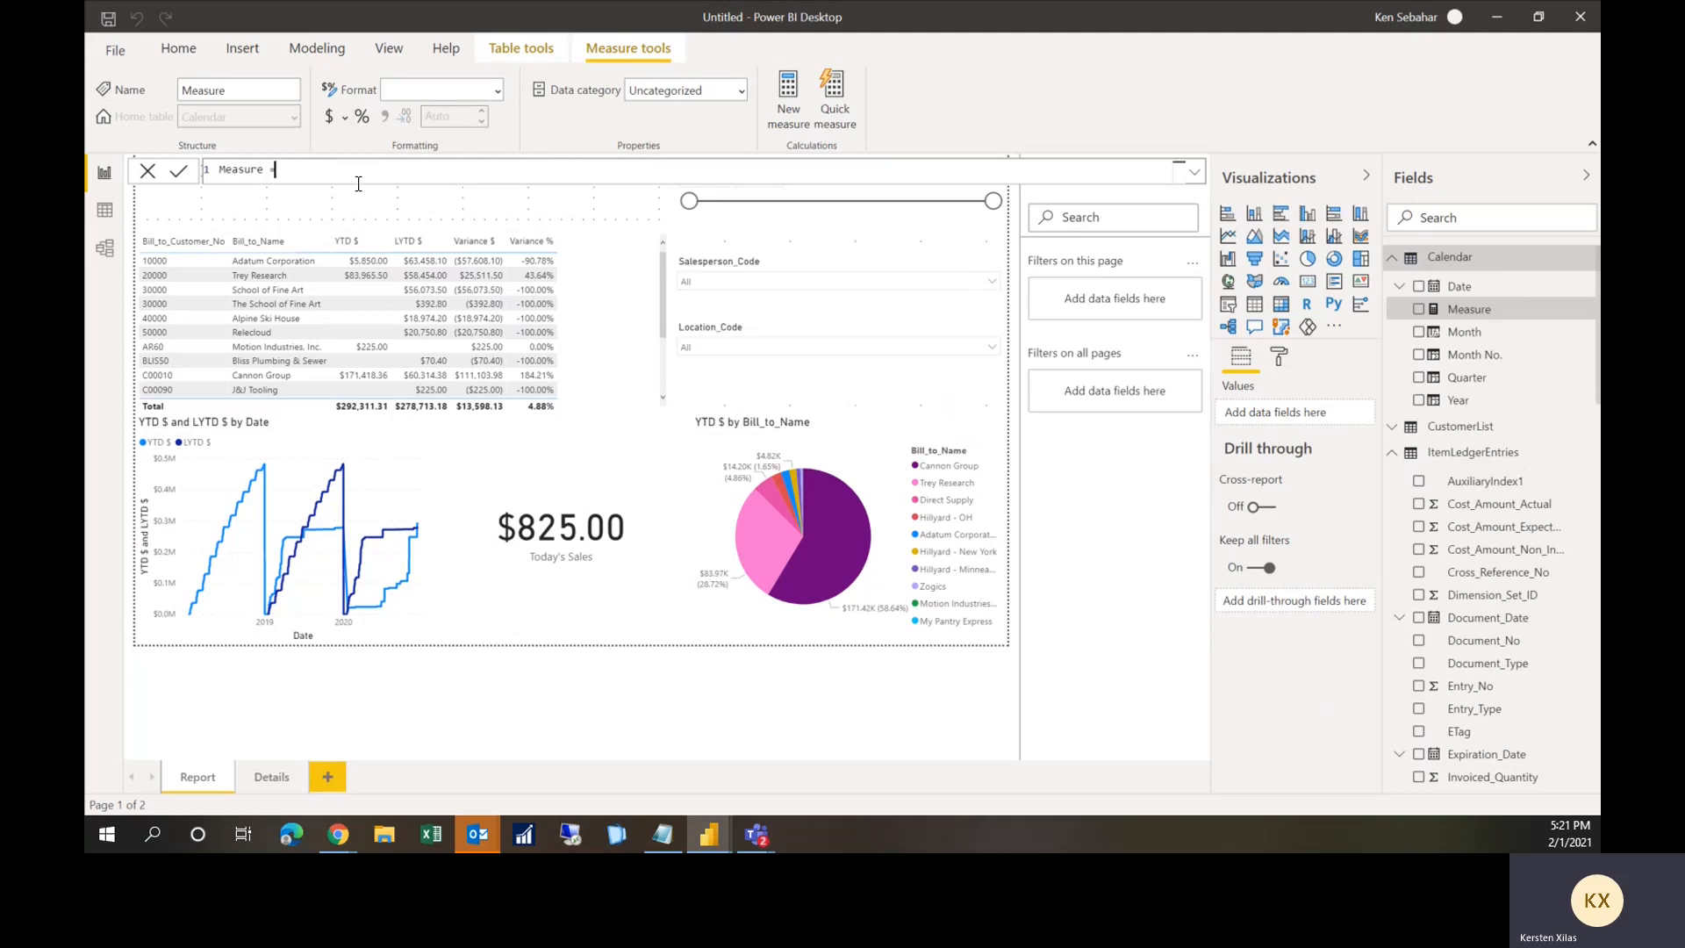
key("BackSpace")
key("BackSpace")
key("BackSpace")
key("BackSpace")
key("BackSpace")
key("BackSpace")
key("BackSpace")
key("BackSpace")
key("BackSpace")
key("BackSpace")
type("Today's Date = LASTDATE(")
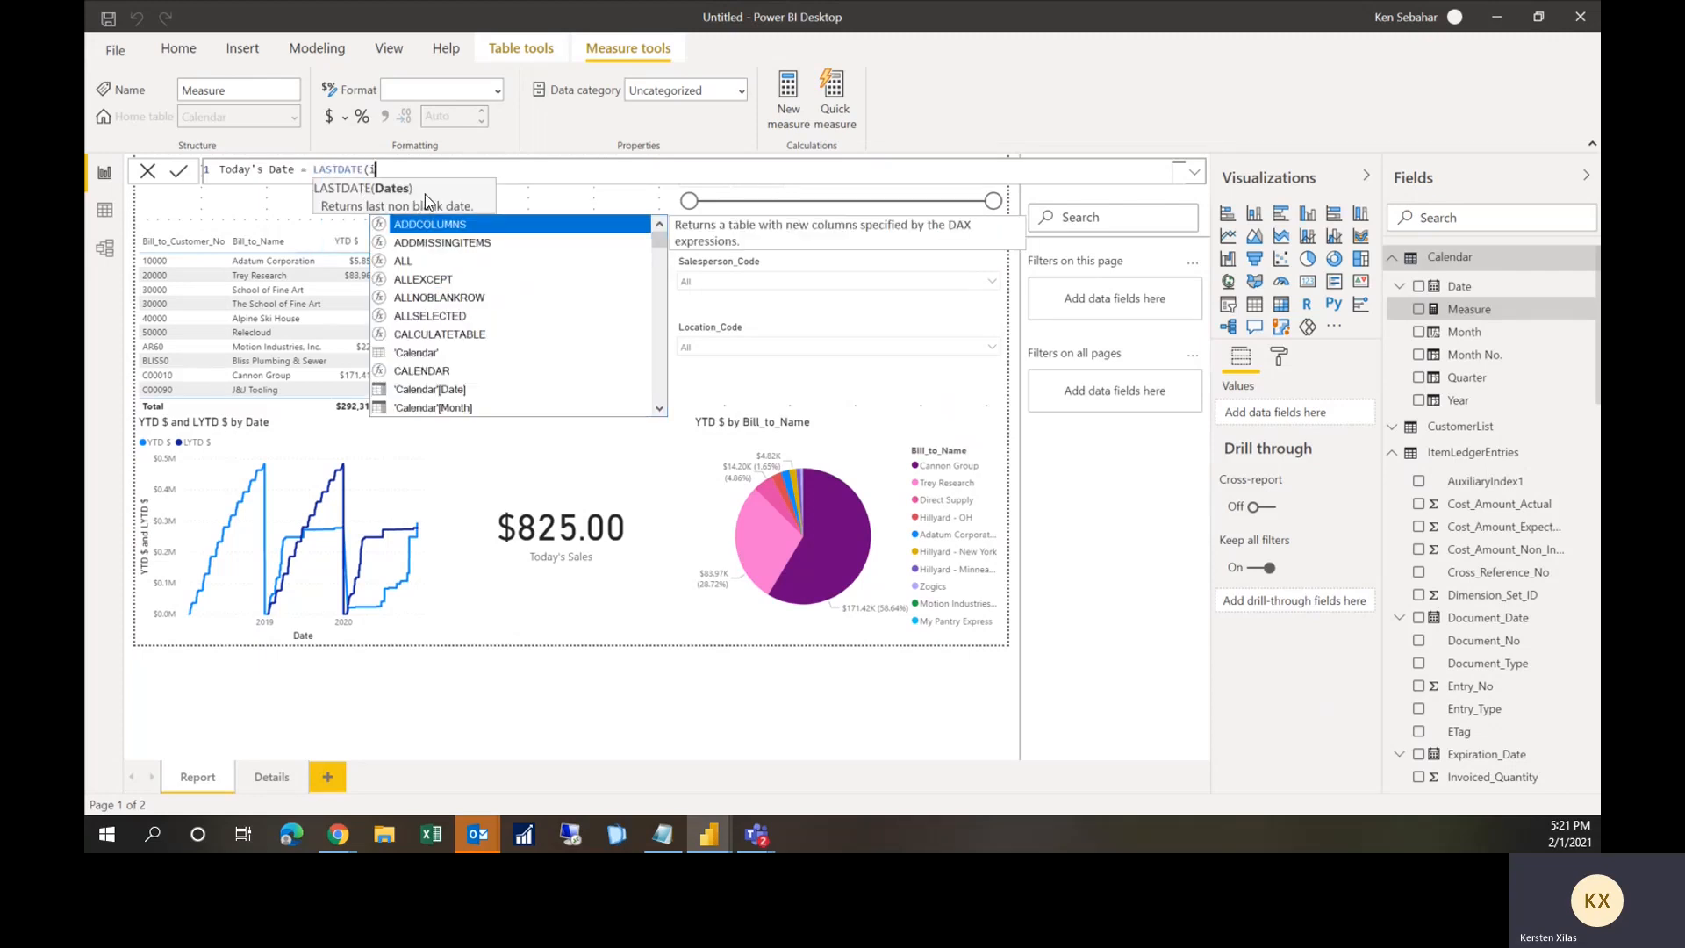
type("item")
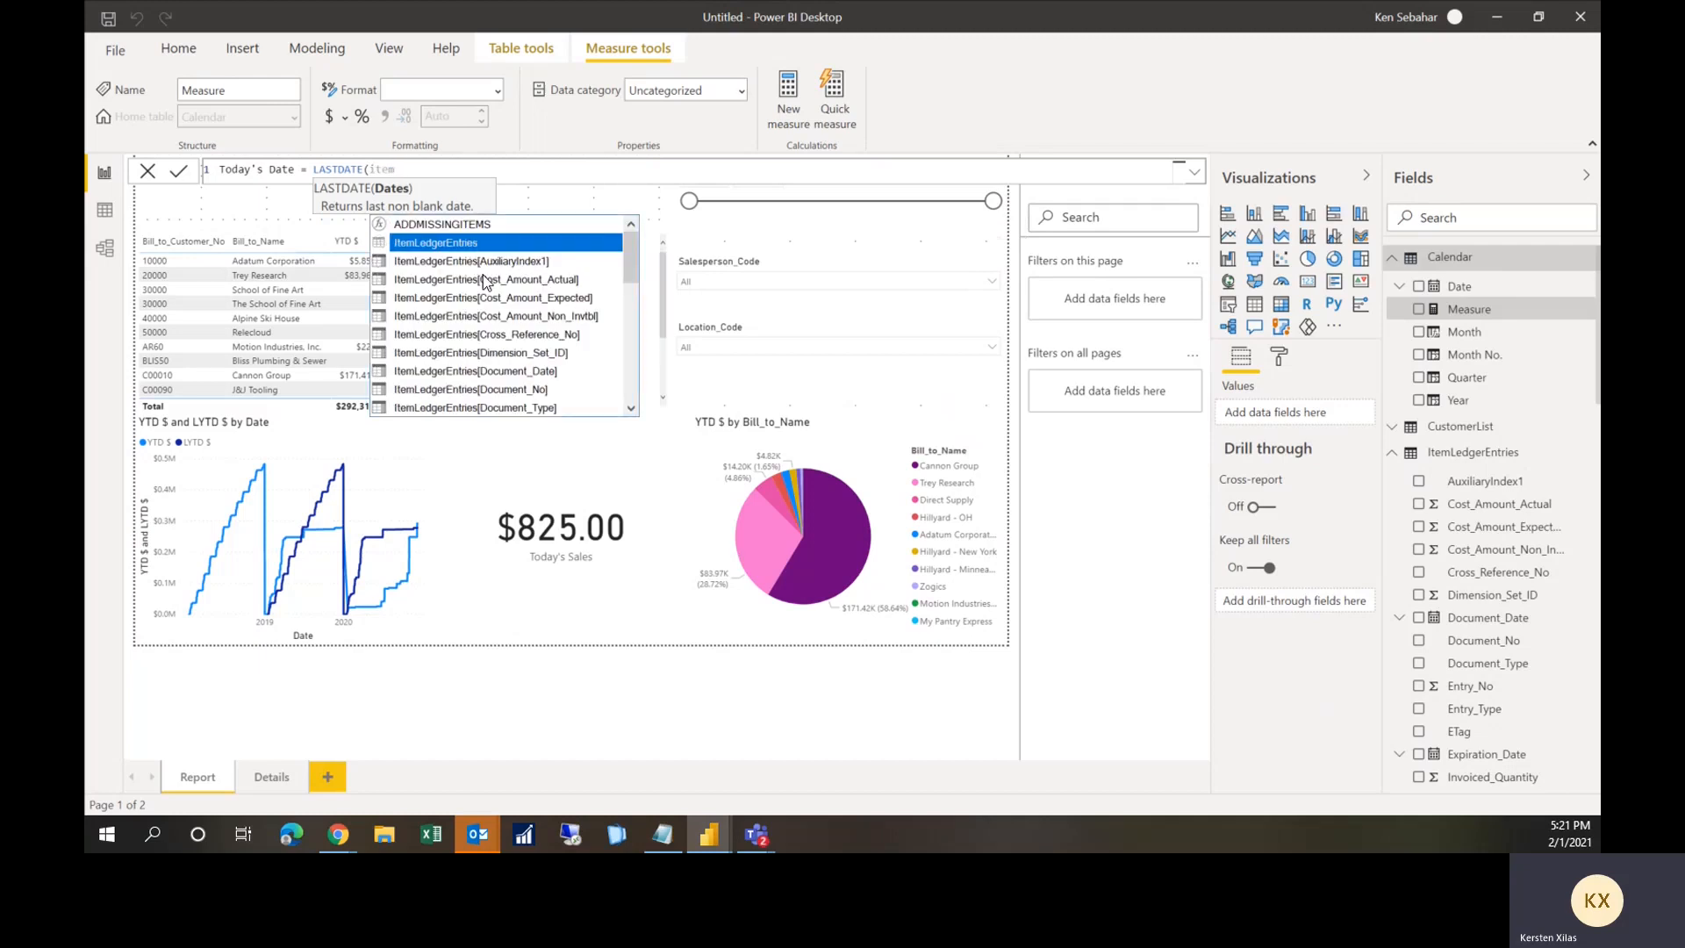
scroll(483, 277, "down", 3)
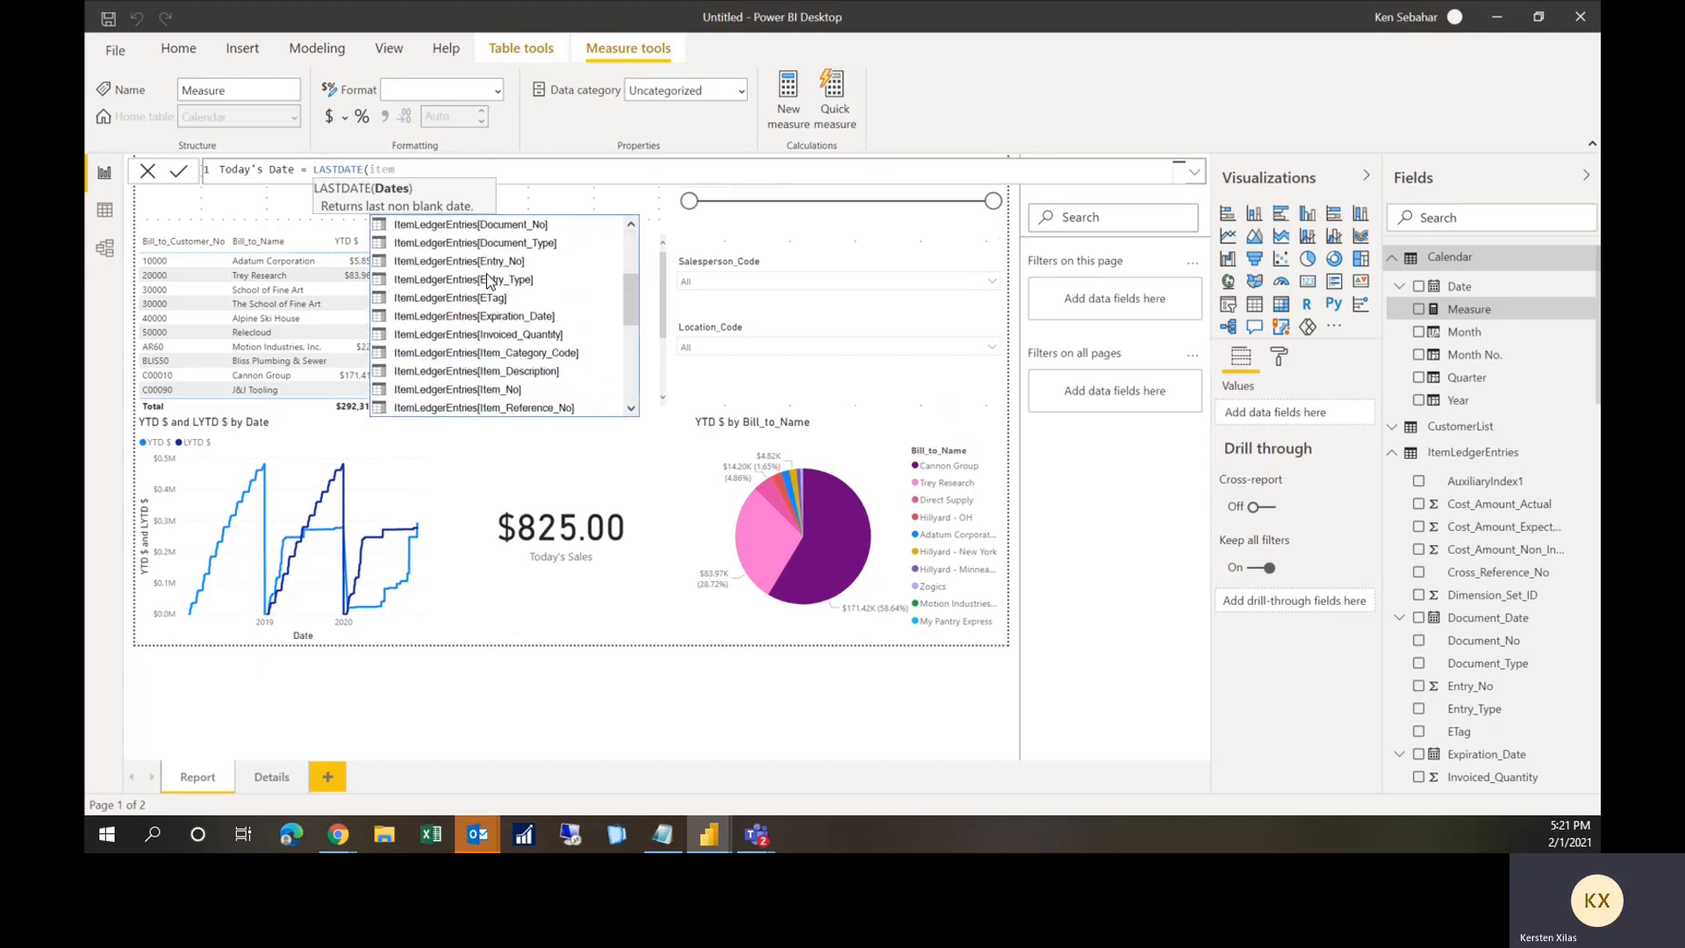
key("BackSpace")
key("BackSpace")
type("posting")
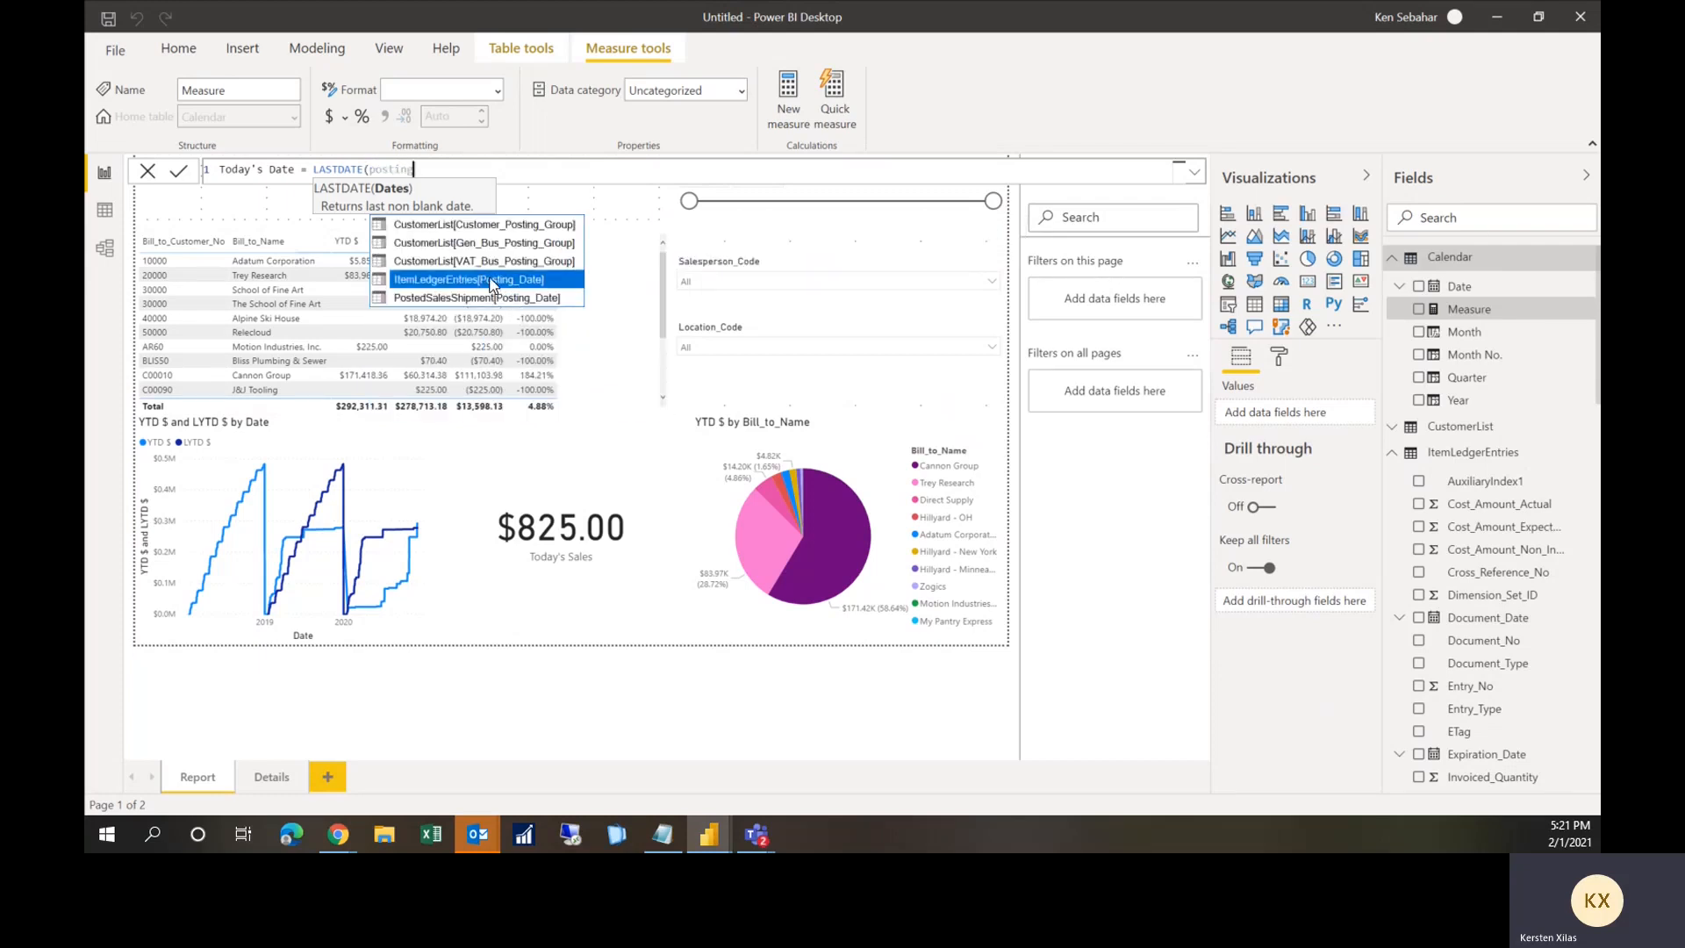
left_click(492, 281)
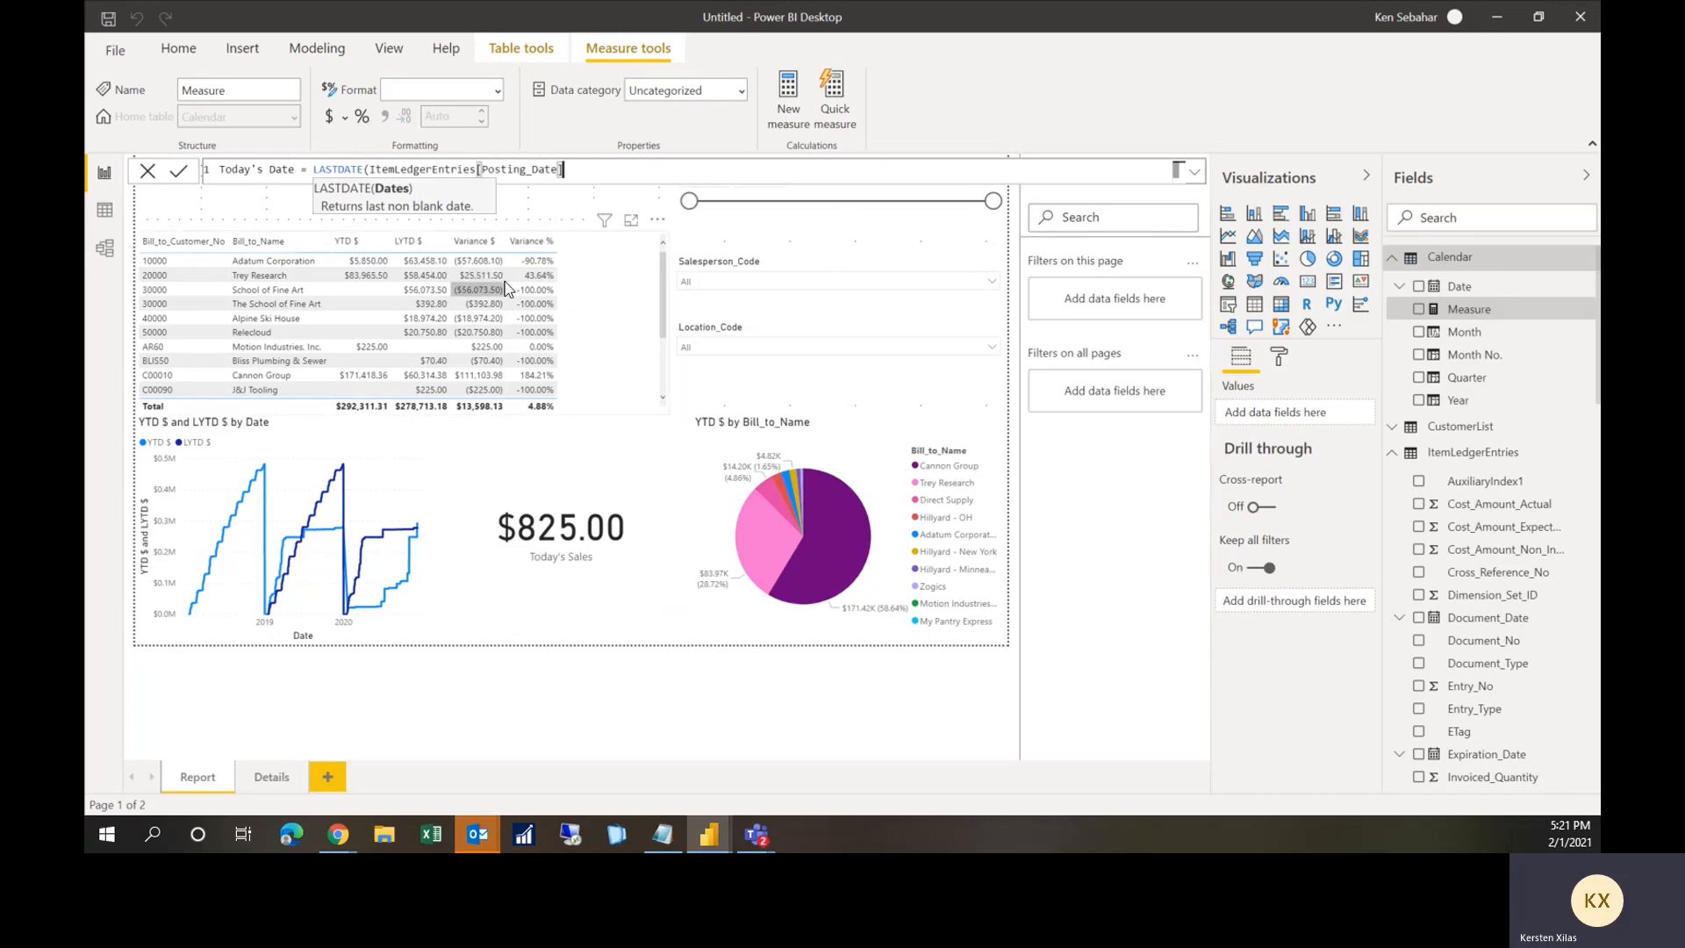
type(")")
key("Return")
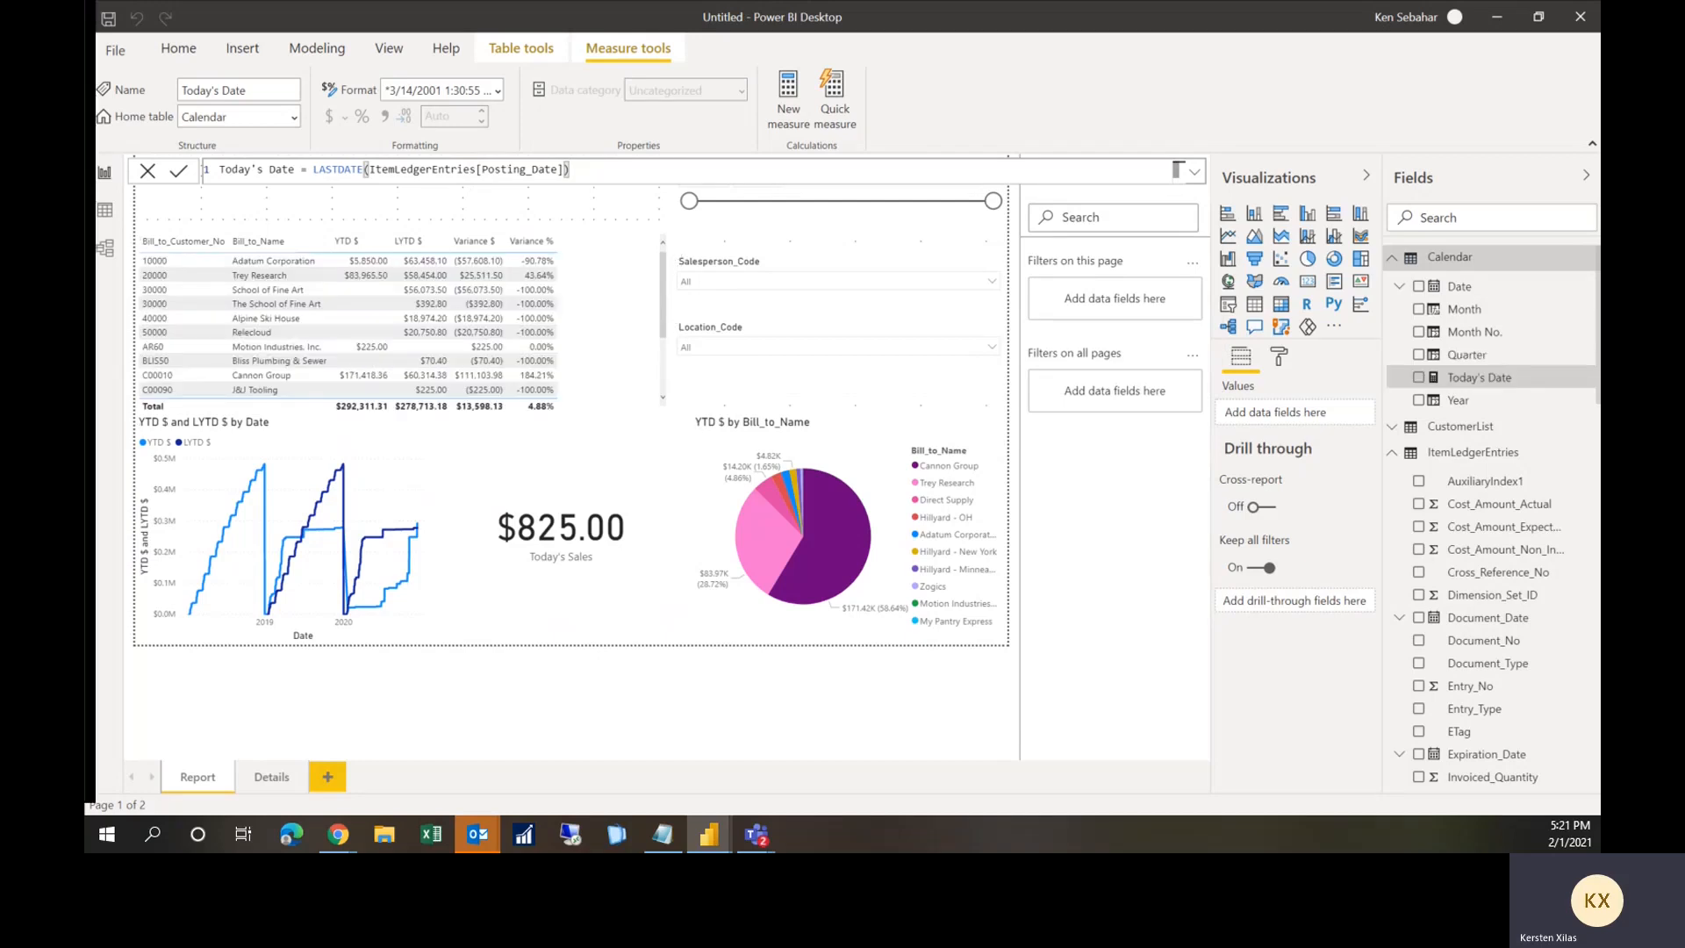
Step: Insert a new card visual, widen it across the page and fill it with the Today's Date measure
left_click(447, 204)
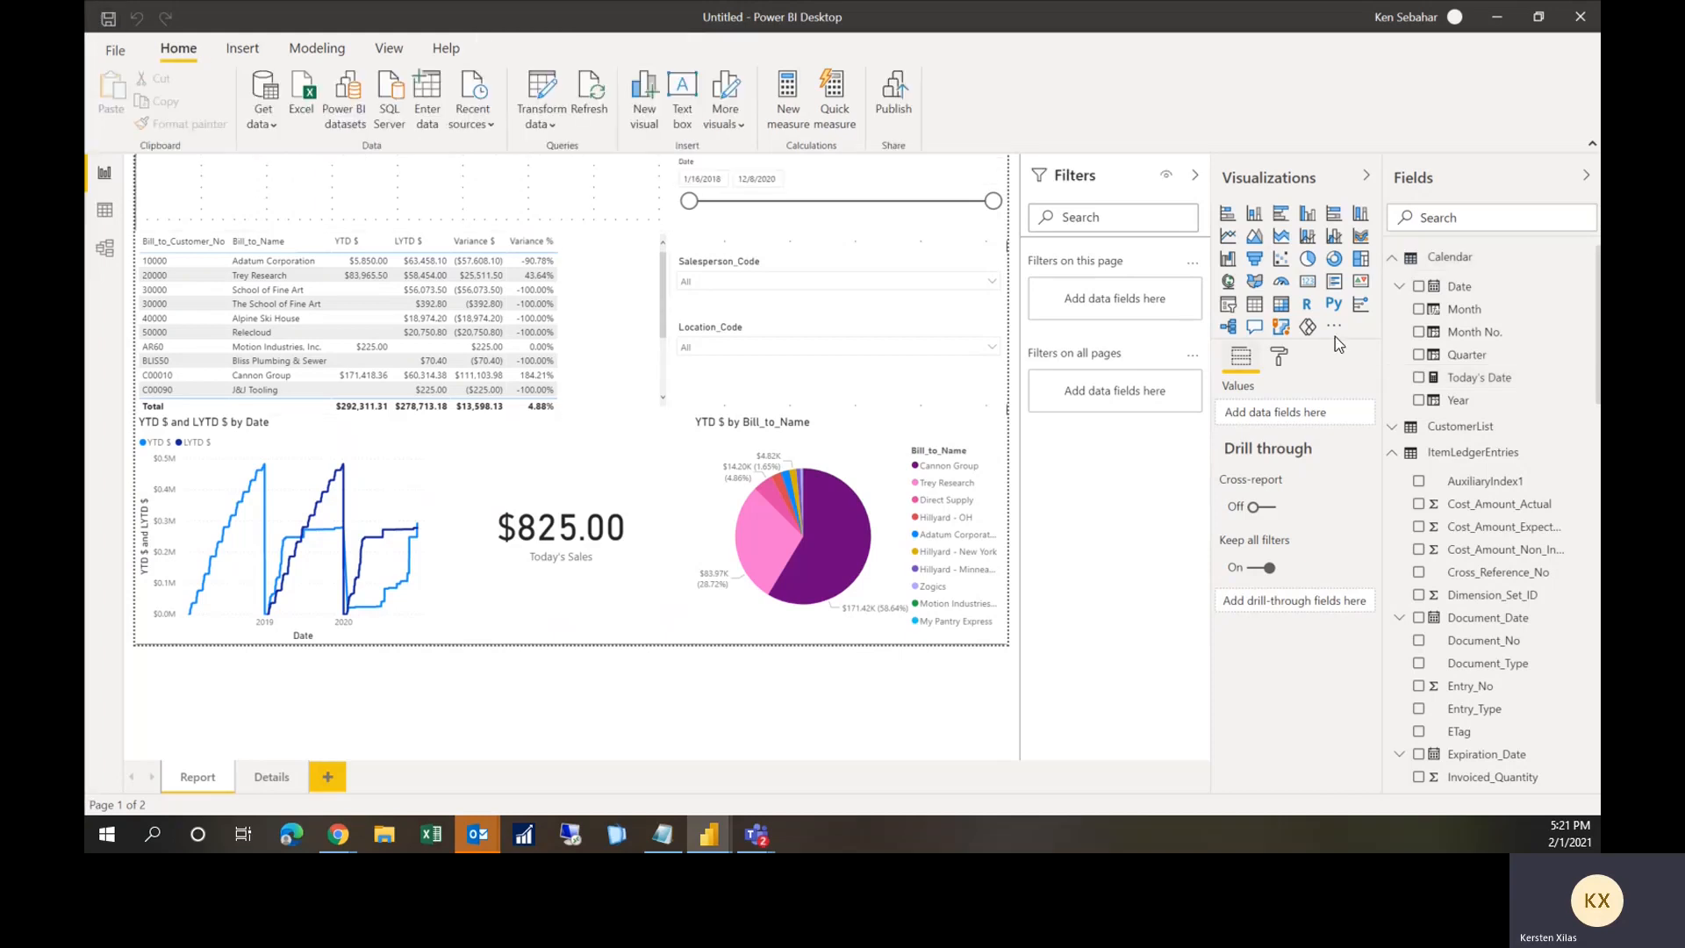
left_click(1308, 281)
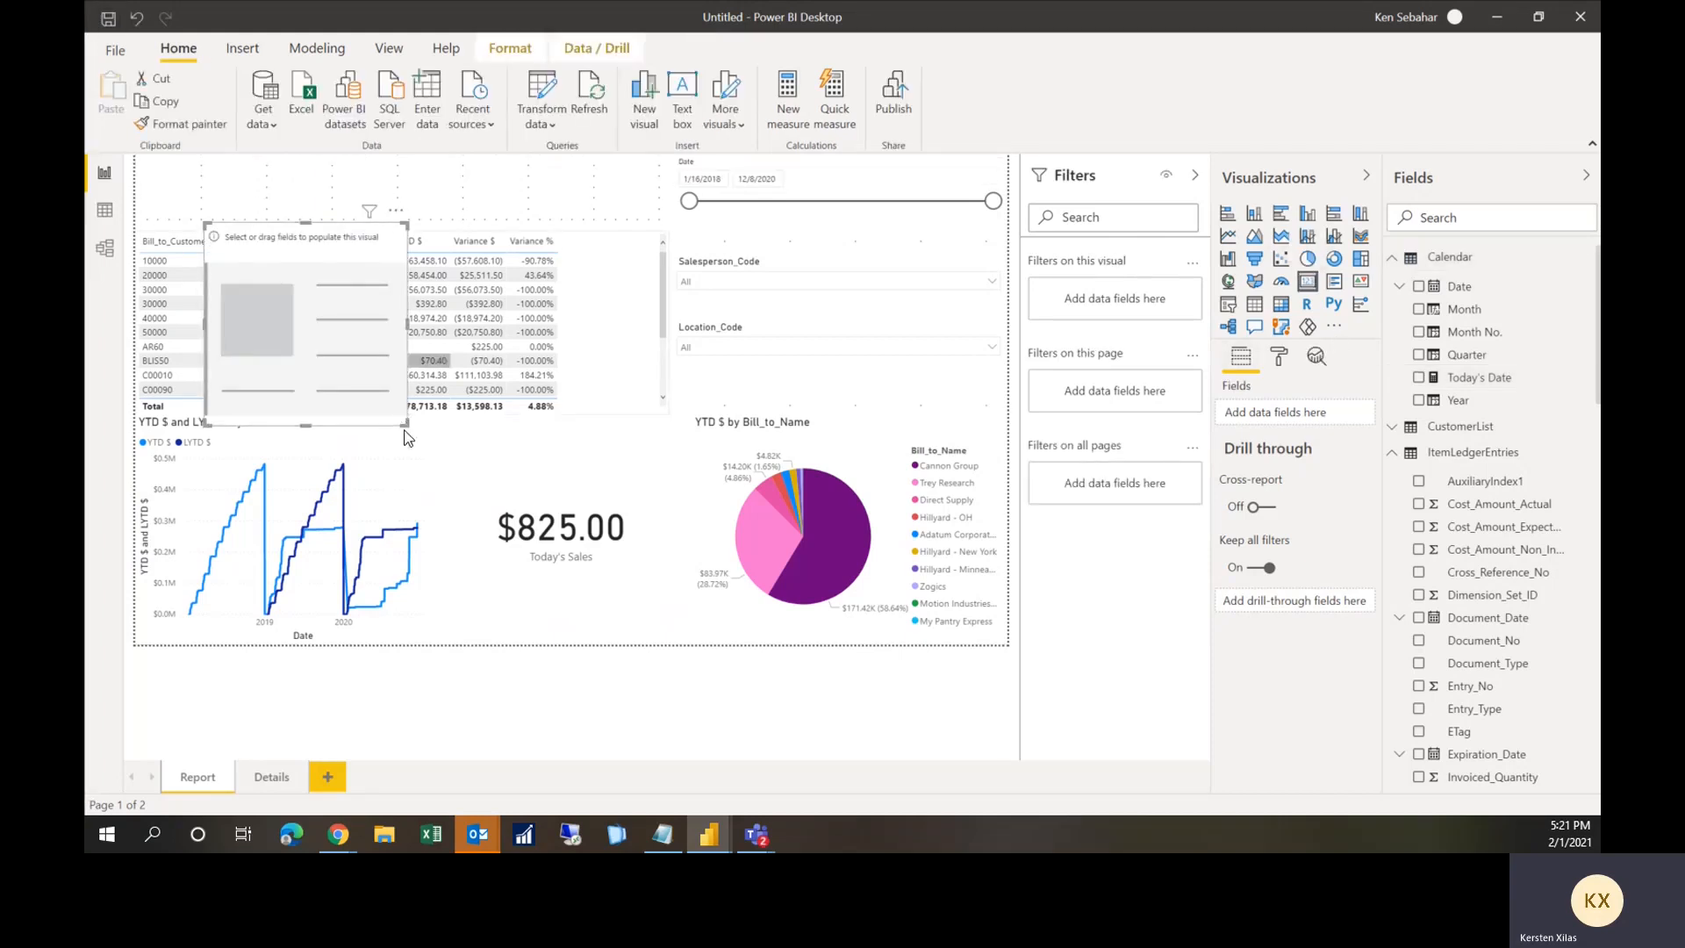
left_click_drag(406, 424, 820, 402)
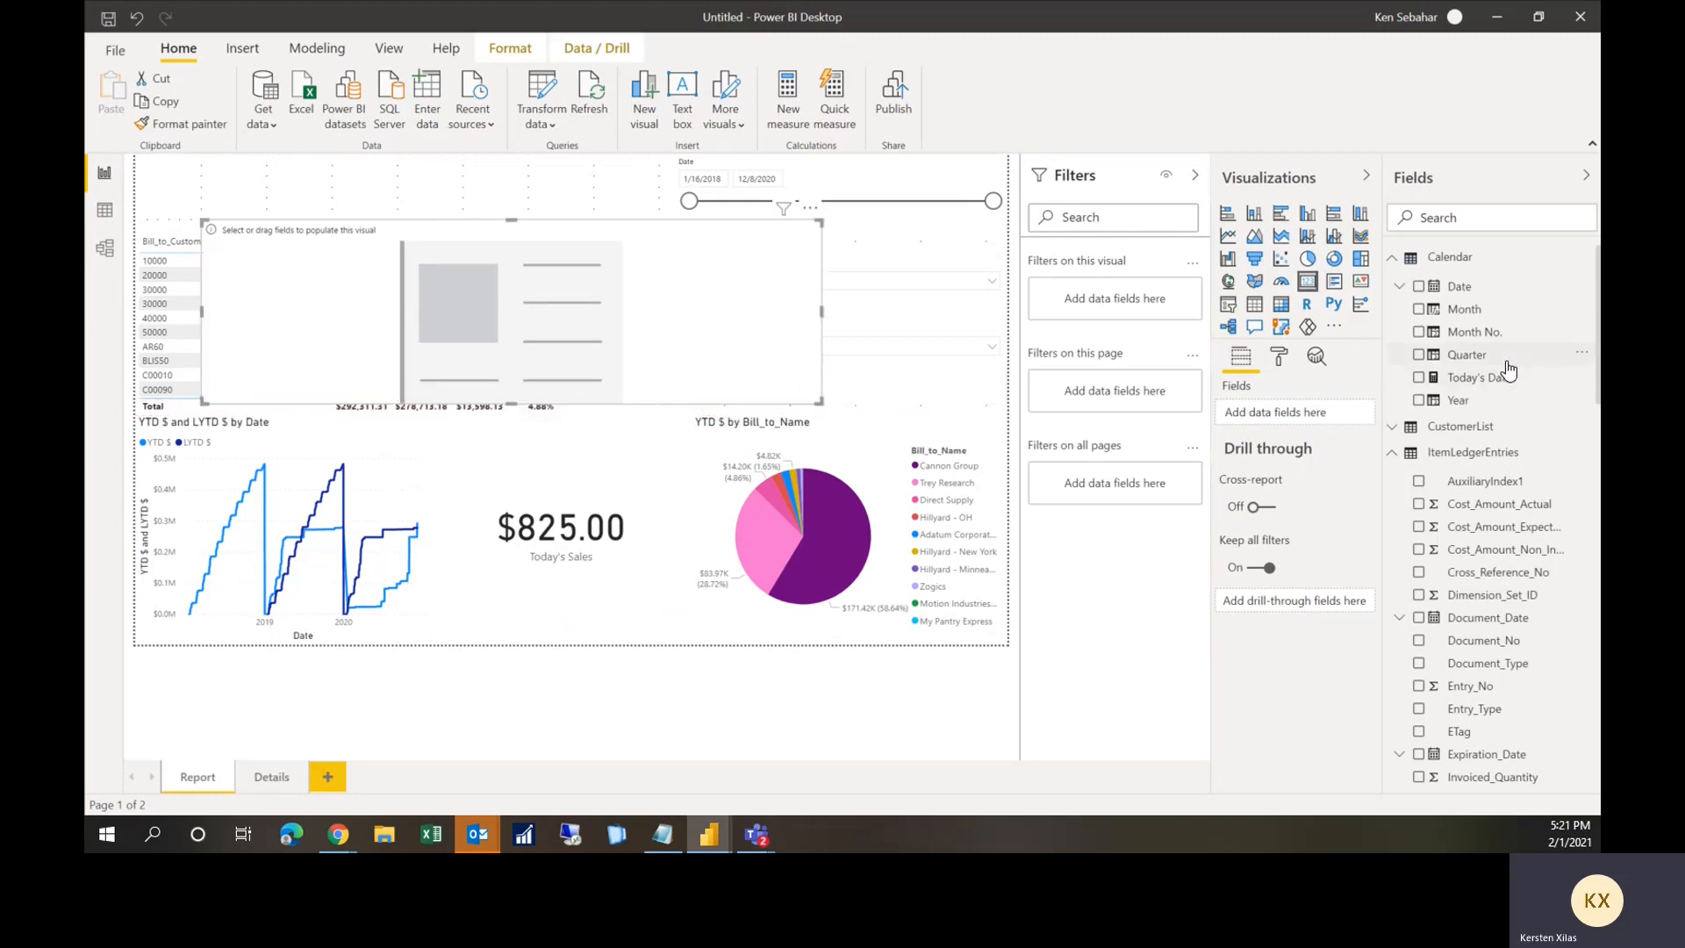
left_click(1416, 387)
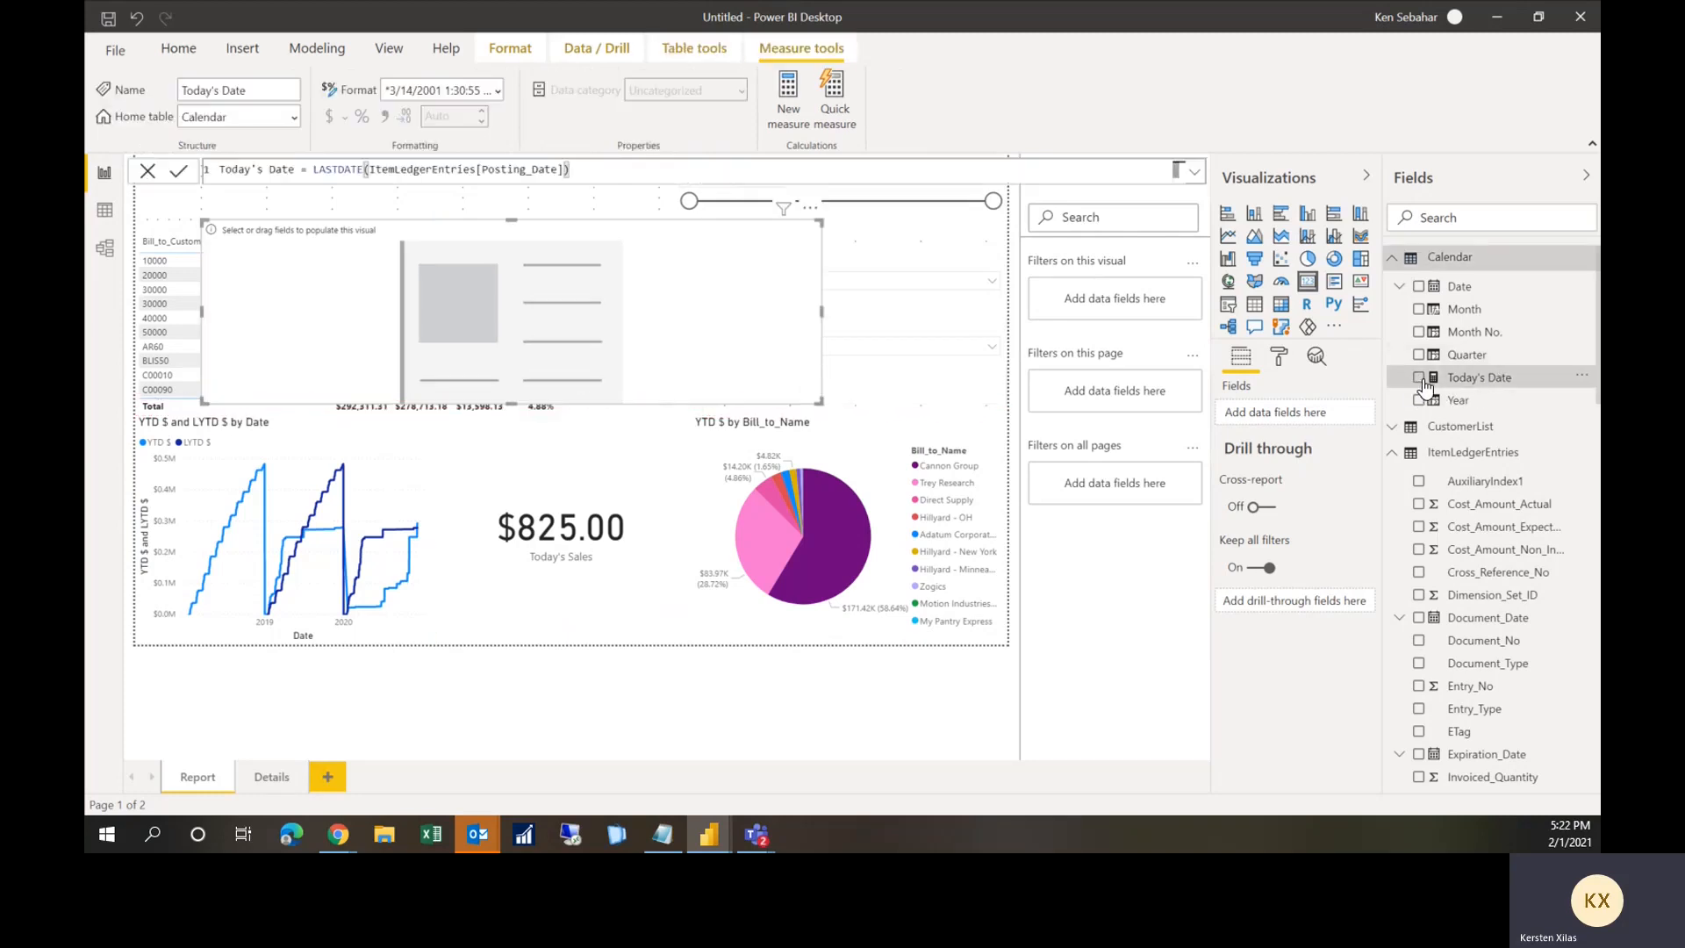
left_click(1420, 380)
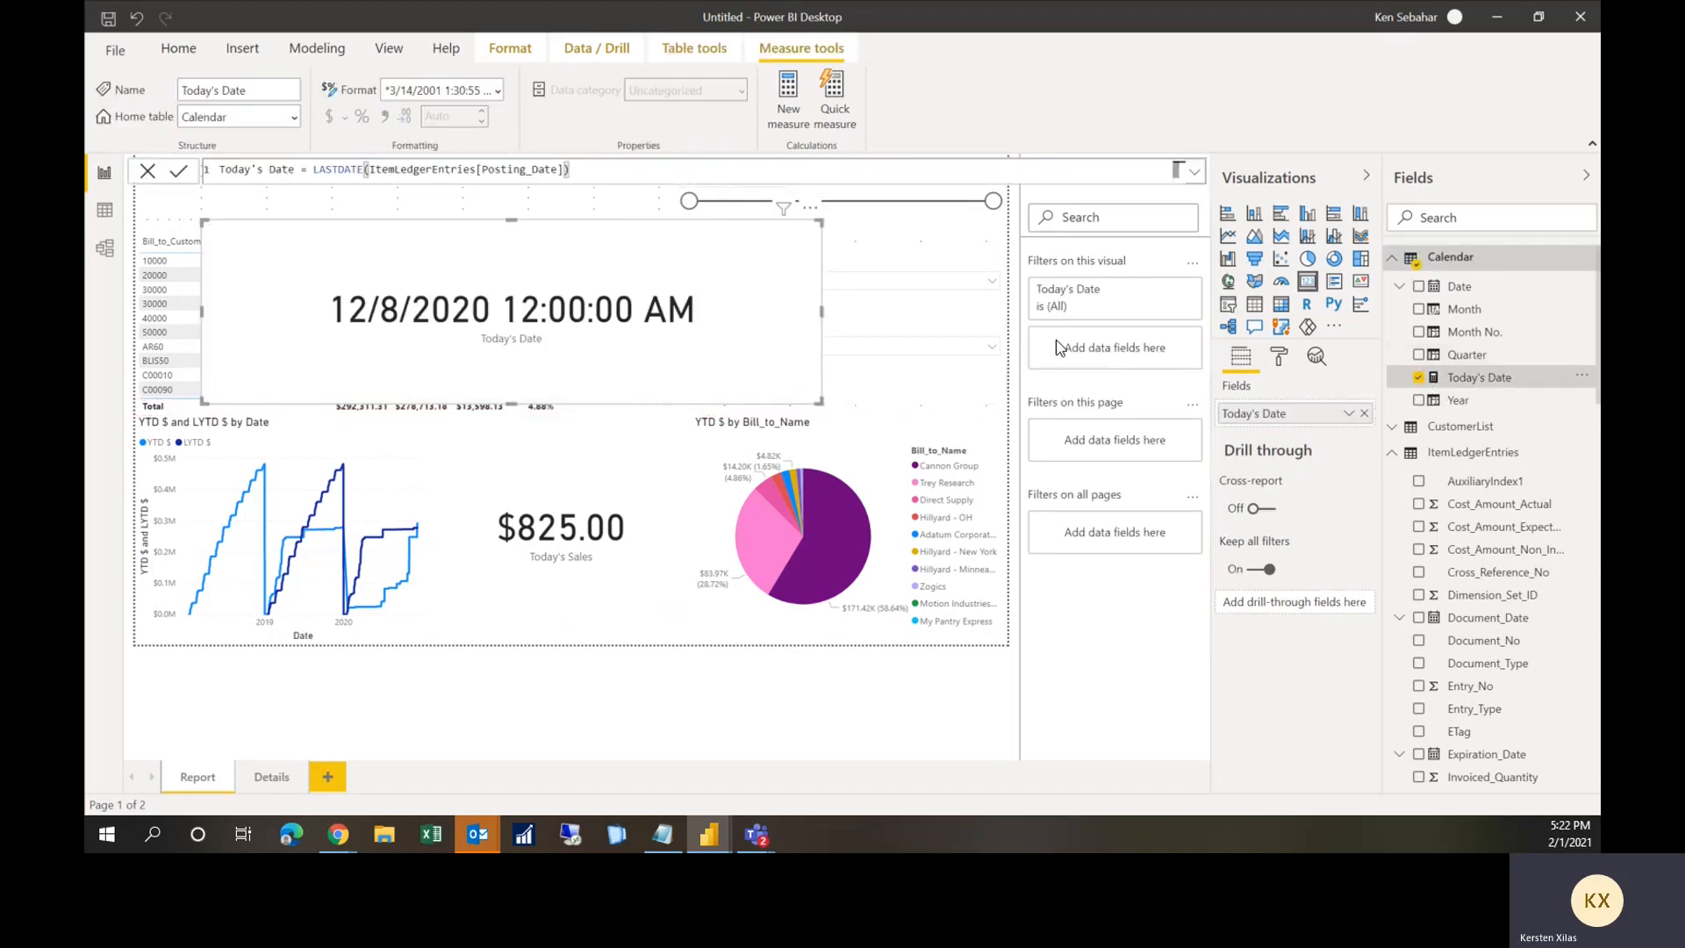
Step: Format the Today's Date measure as dddd, mmmm d, yyyy and turn off the card's category label
left_click(499, 91)
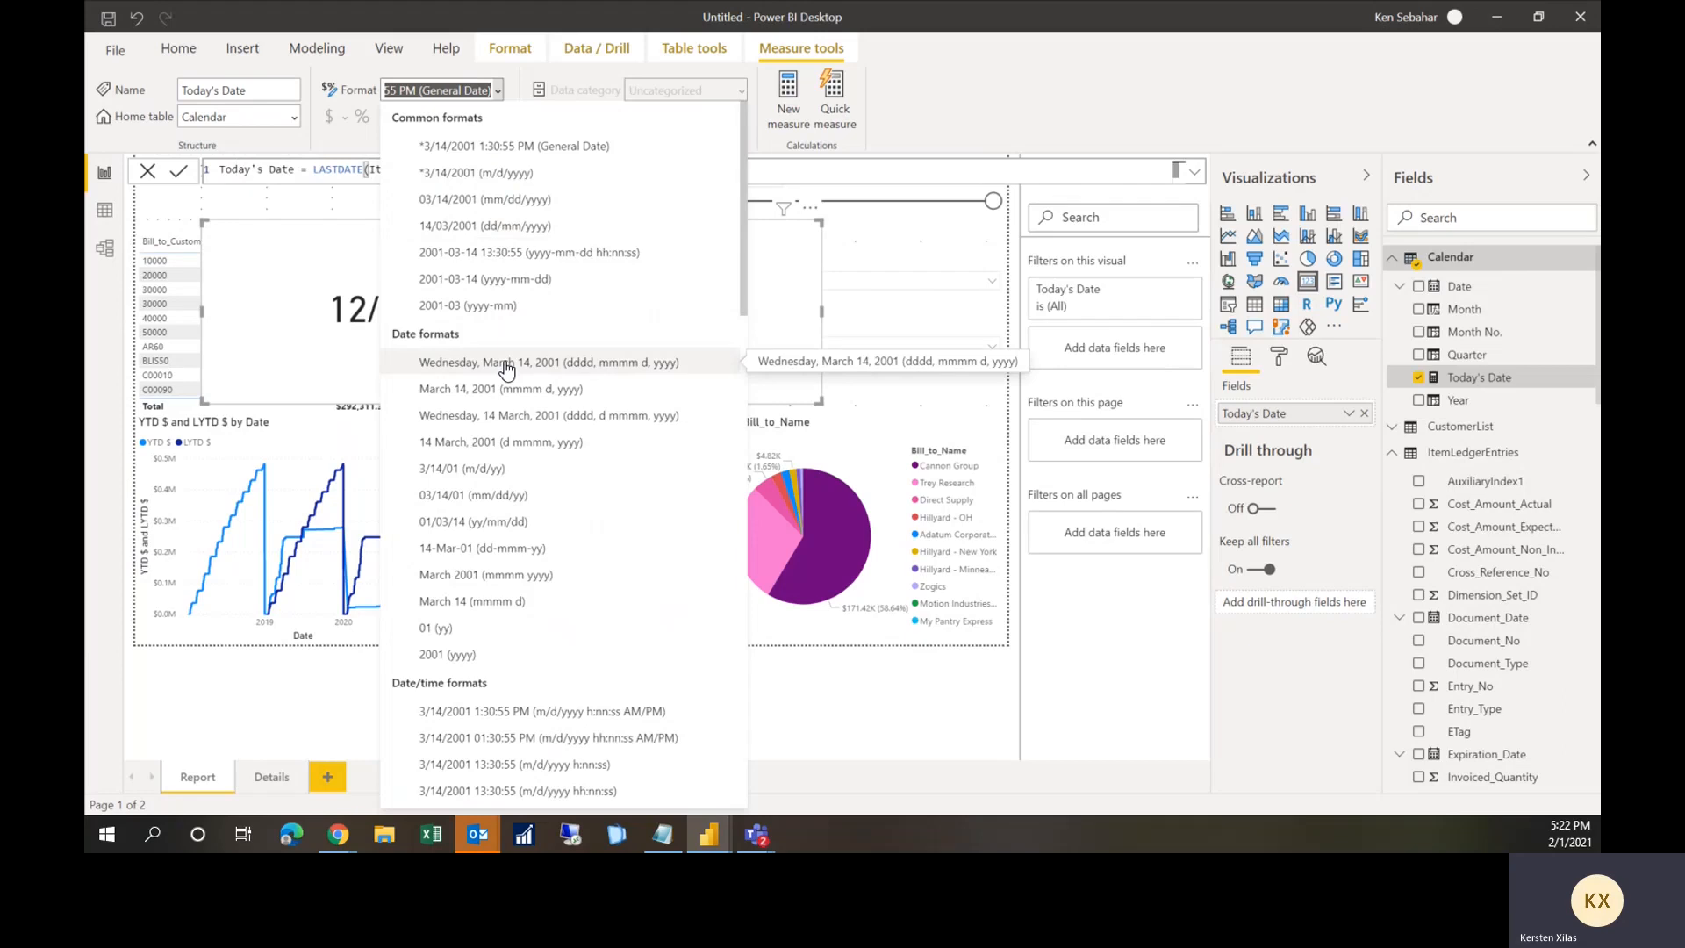
left_click(507, 365)
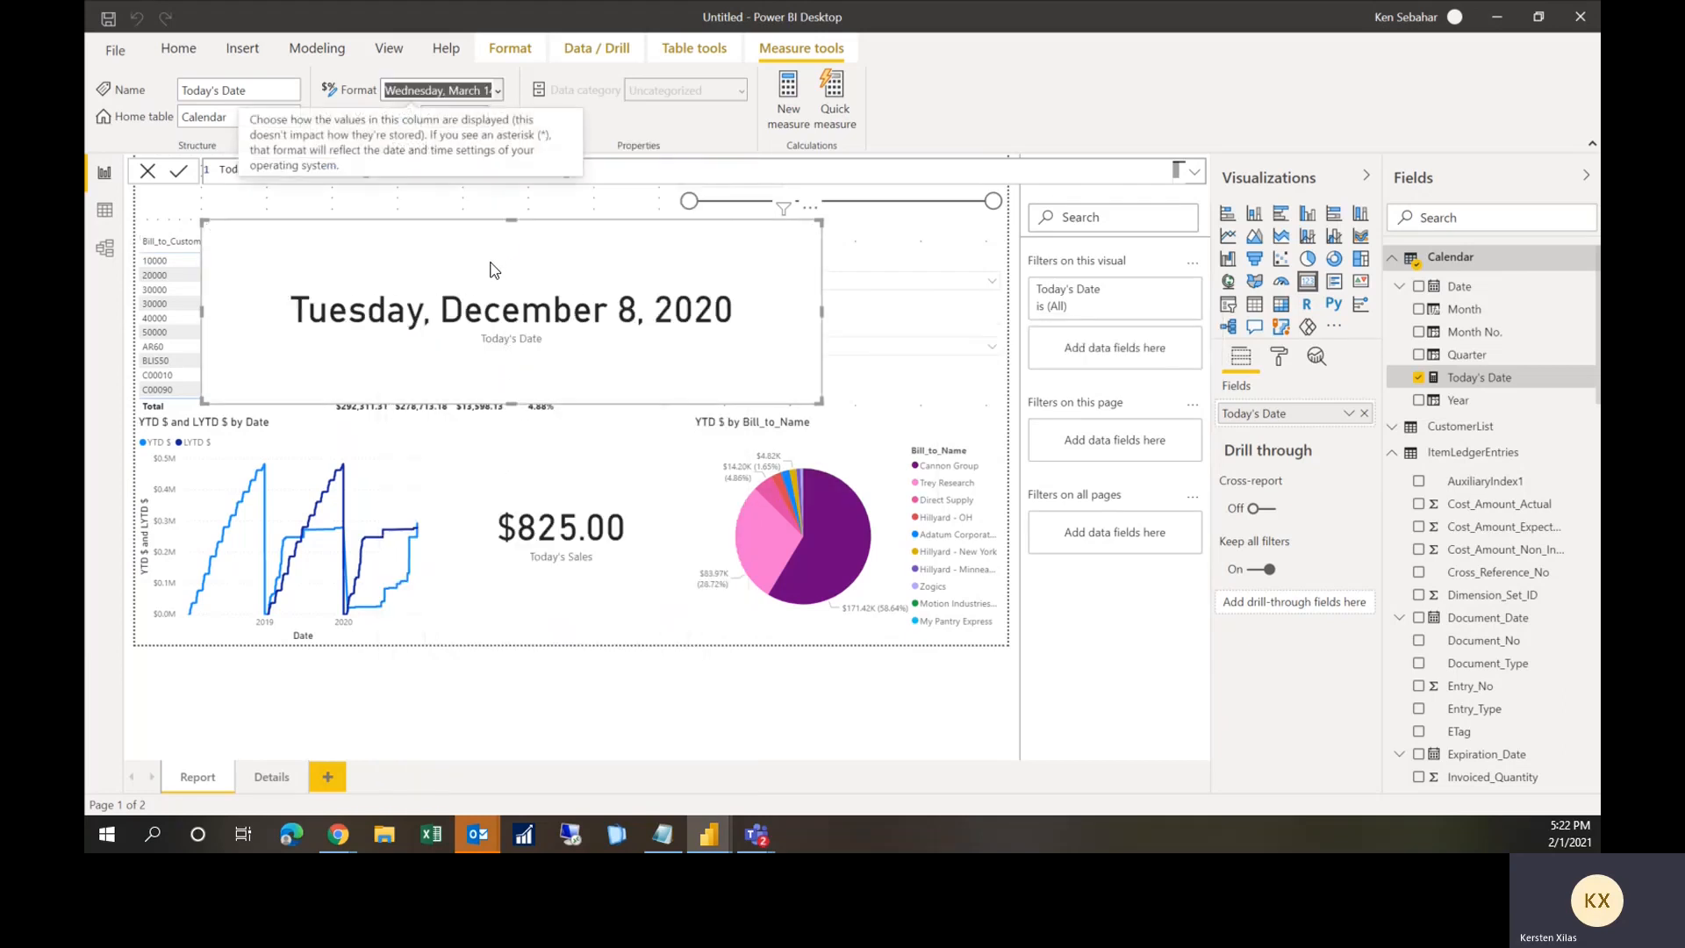
left_click(1279, 357)
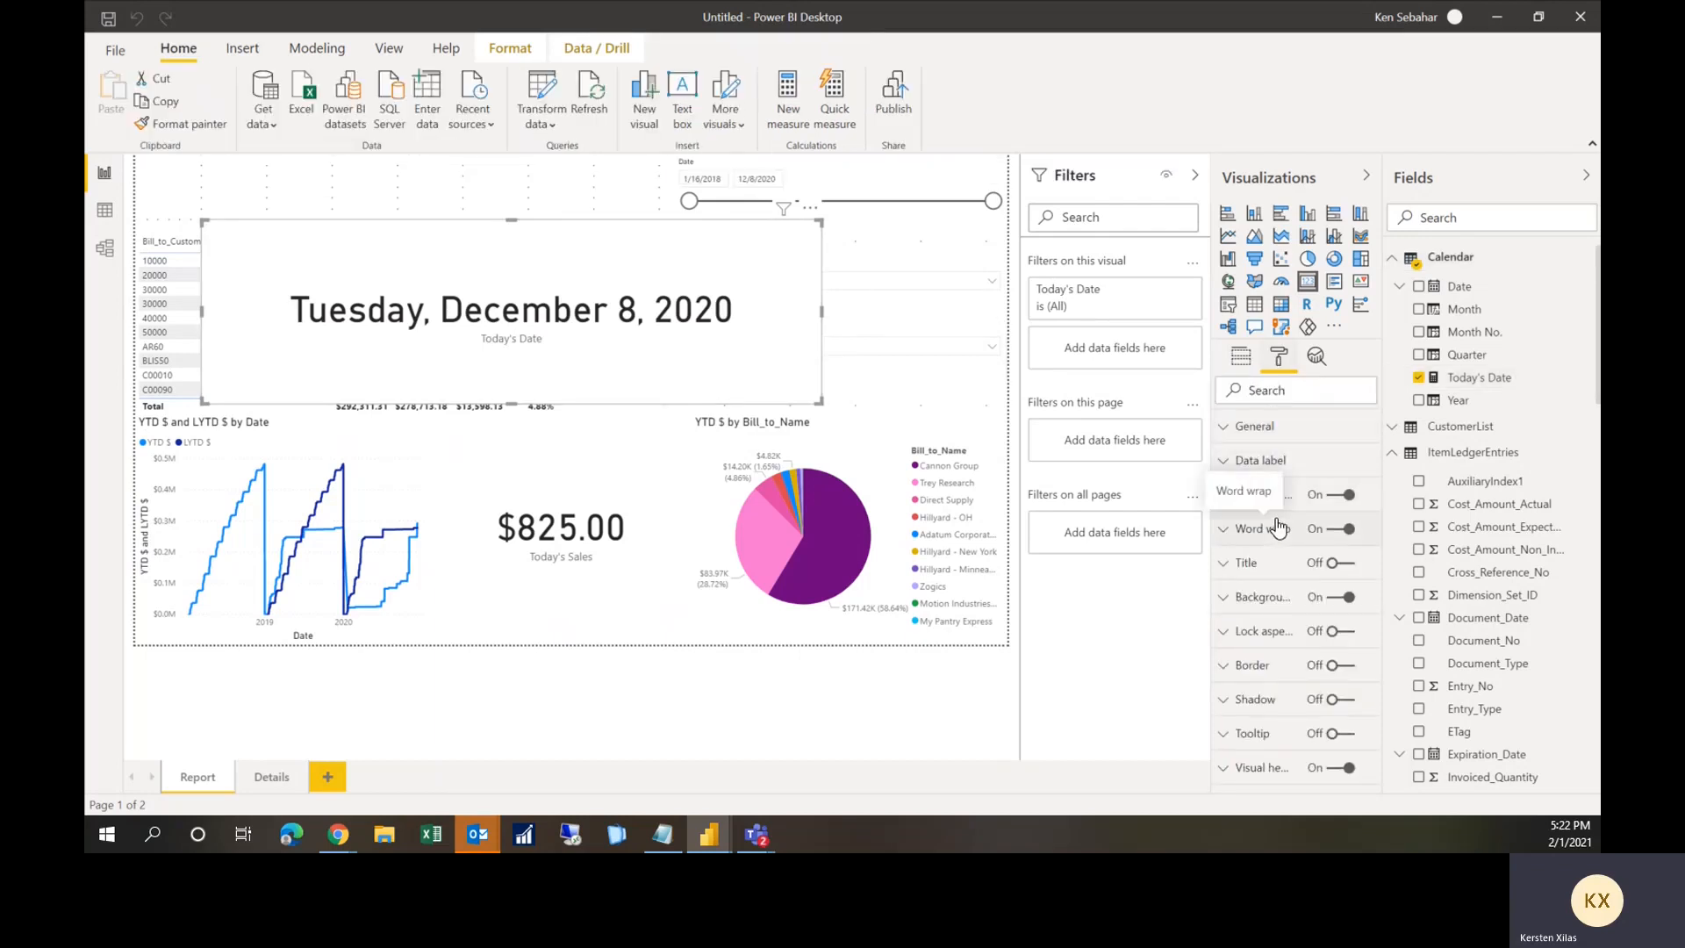
left_click(1340, 495)
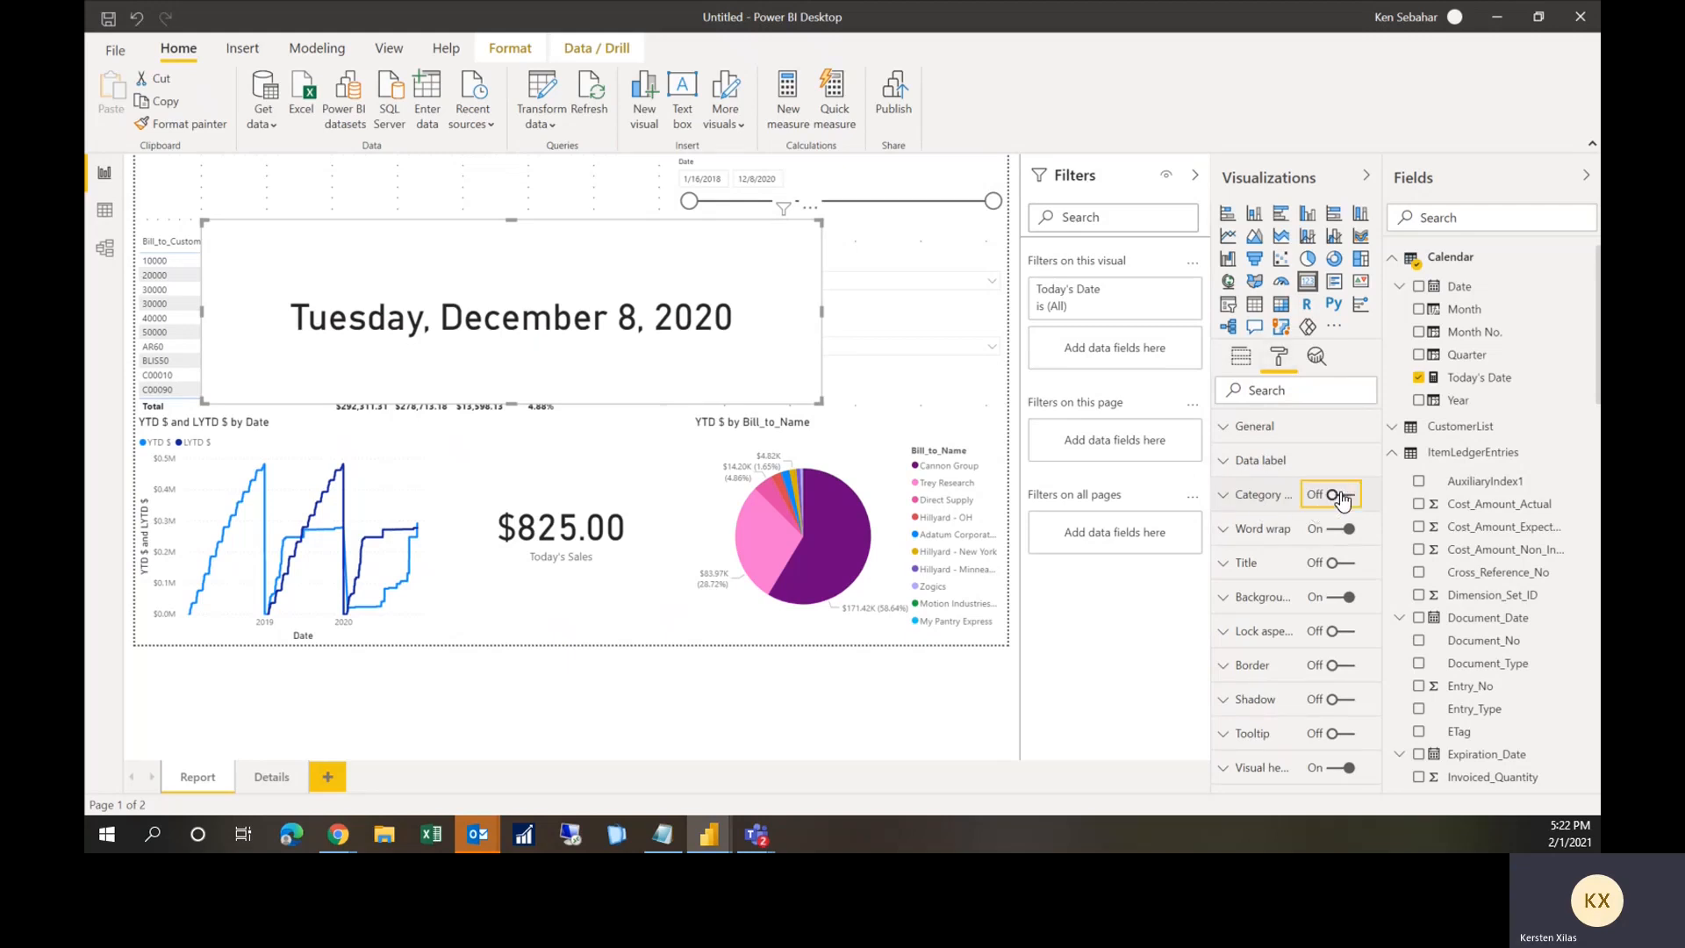
Step: Turn on the date card's title and set its text to "Cronus USA, Inc. Sales Analysis"
left_click(1335, 566)
left_click(1246, 569)
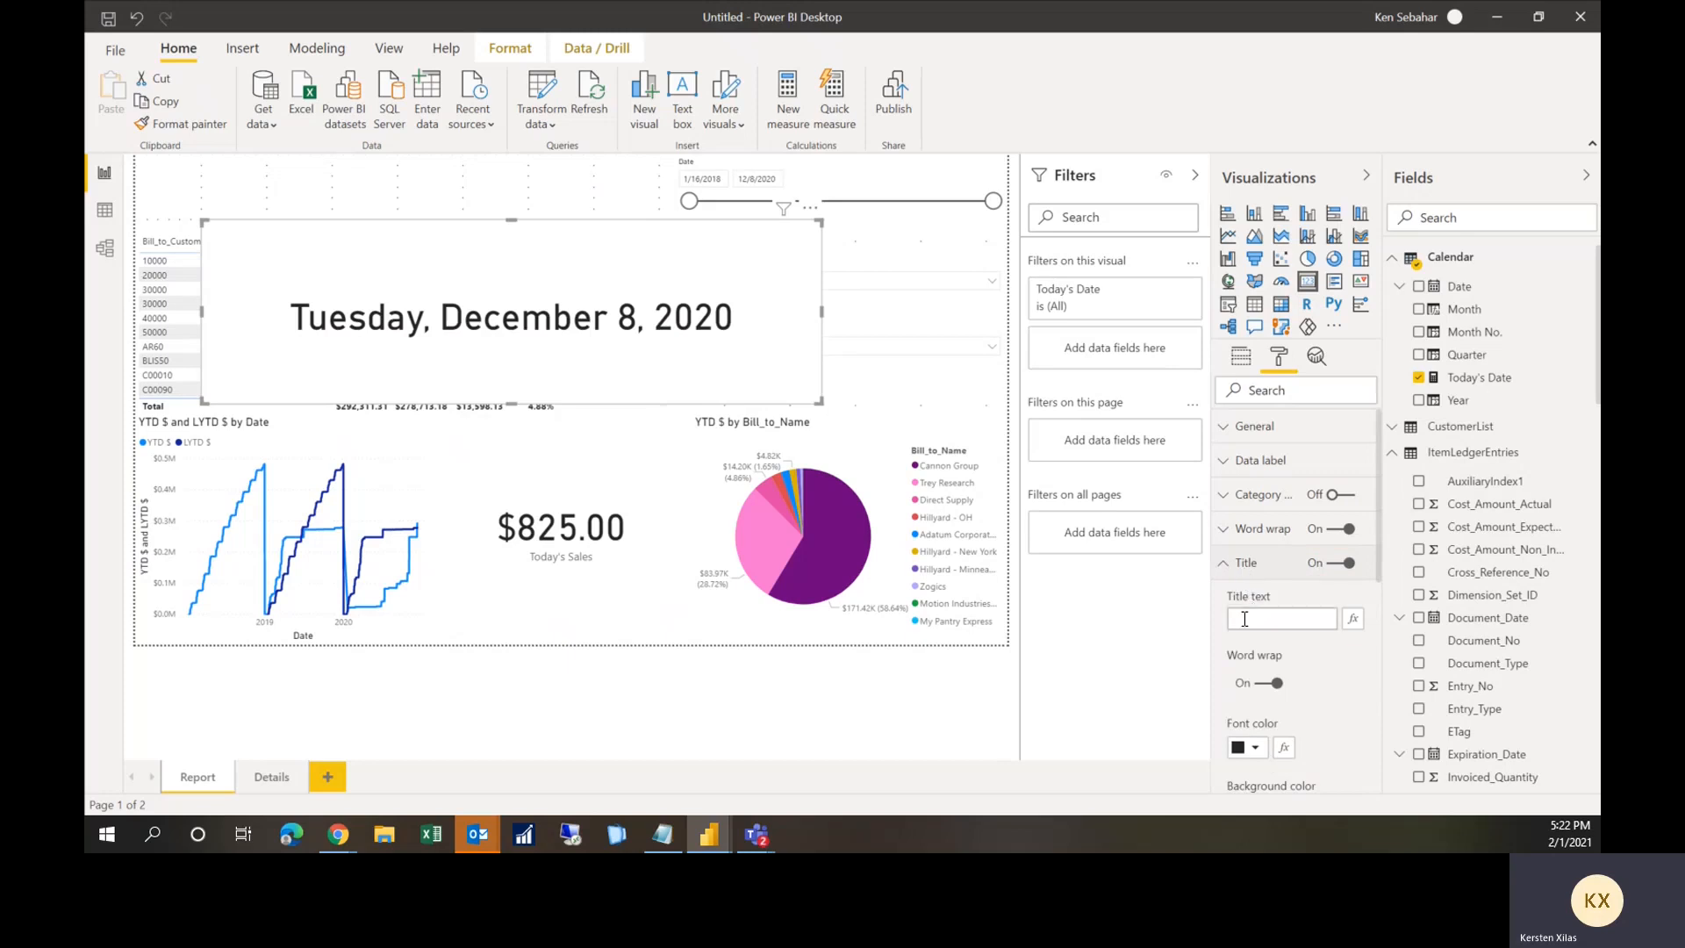
left_click(1247, 619)
type("Cronu")
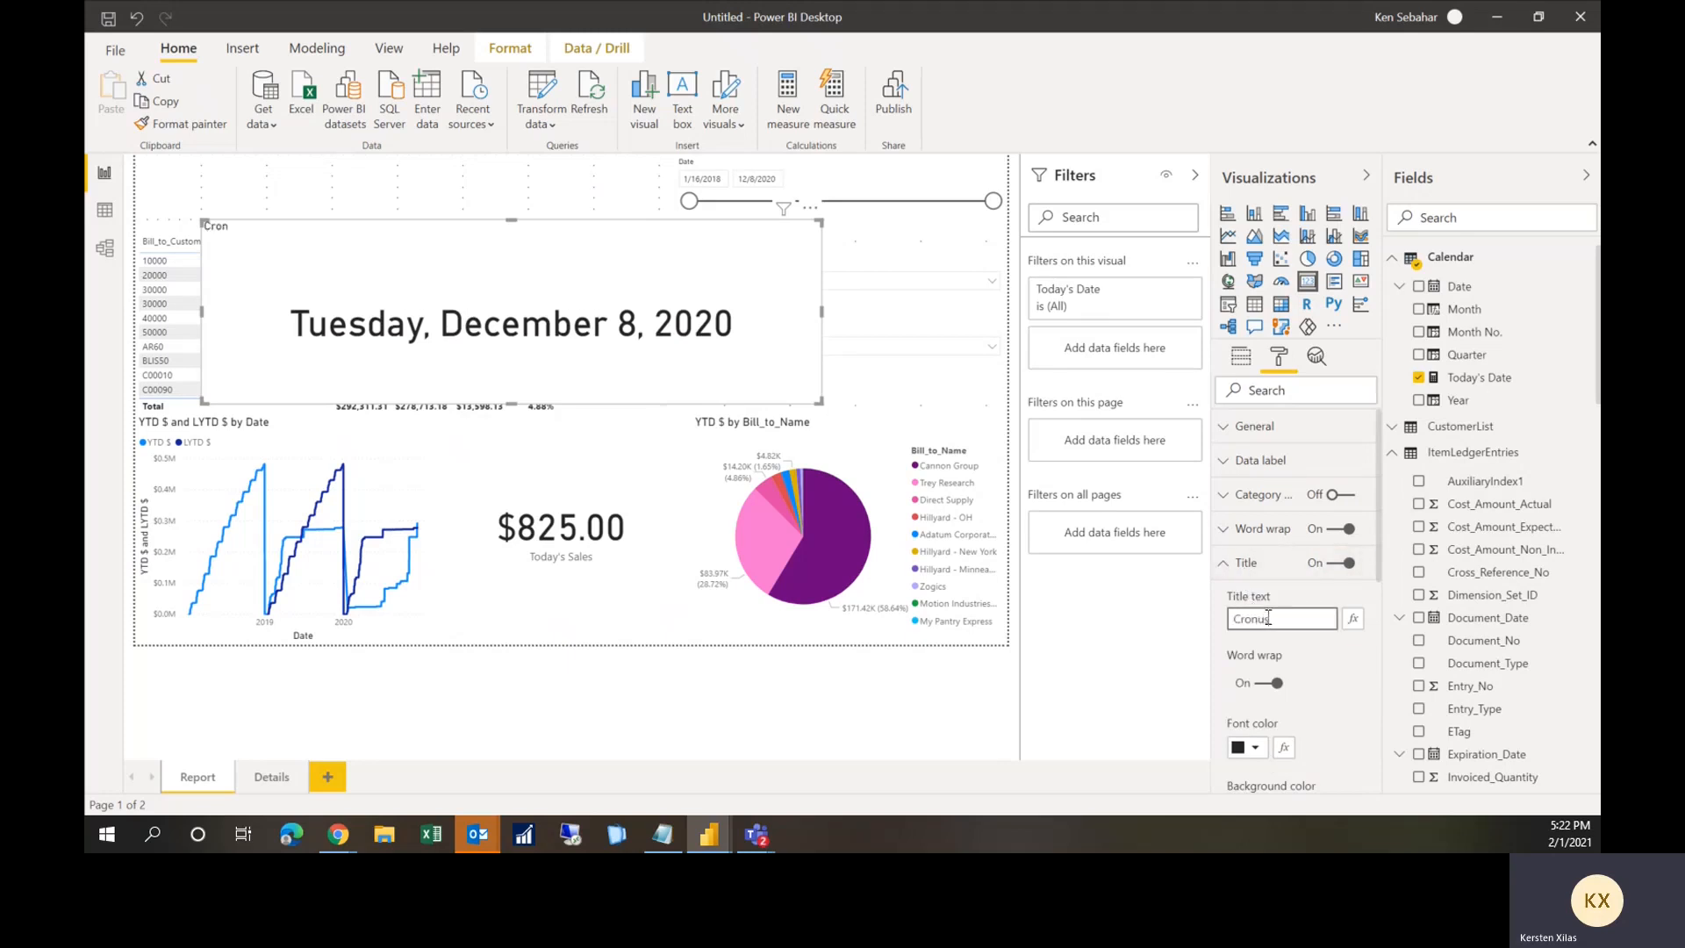
type("s USA, Inc. Sales Analysis")
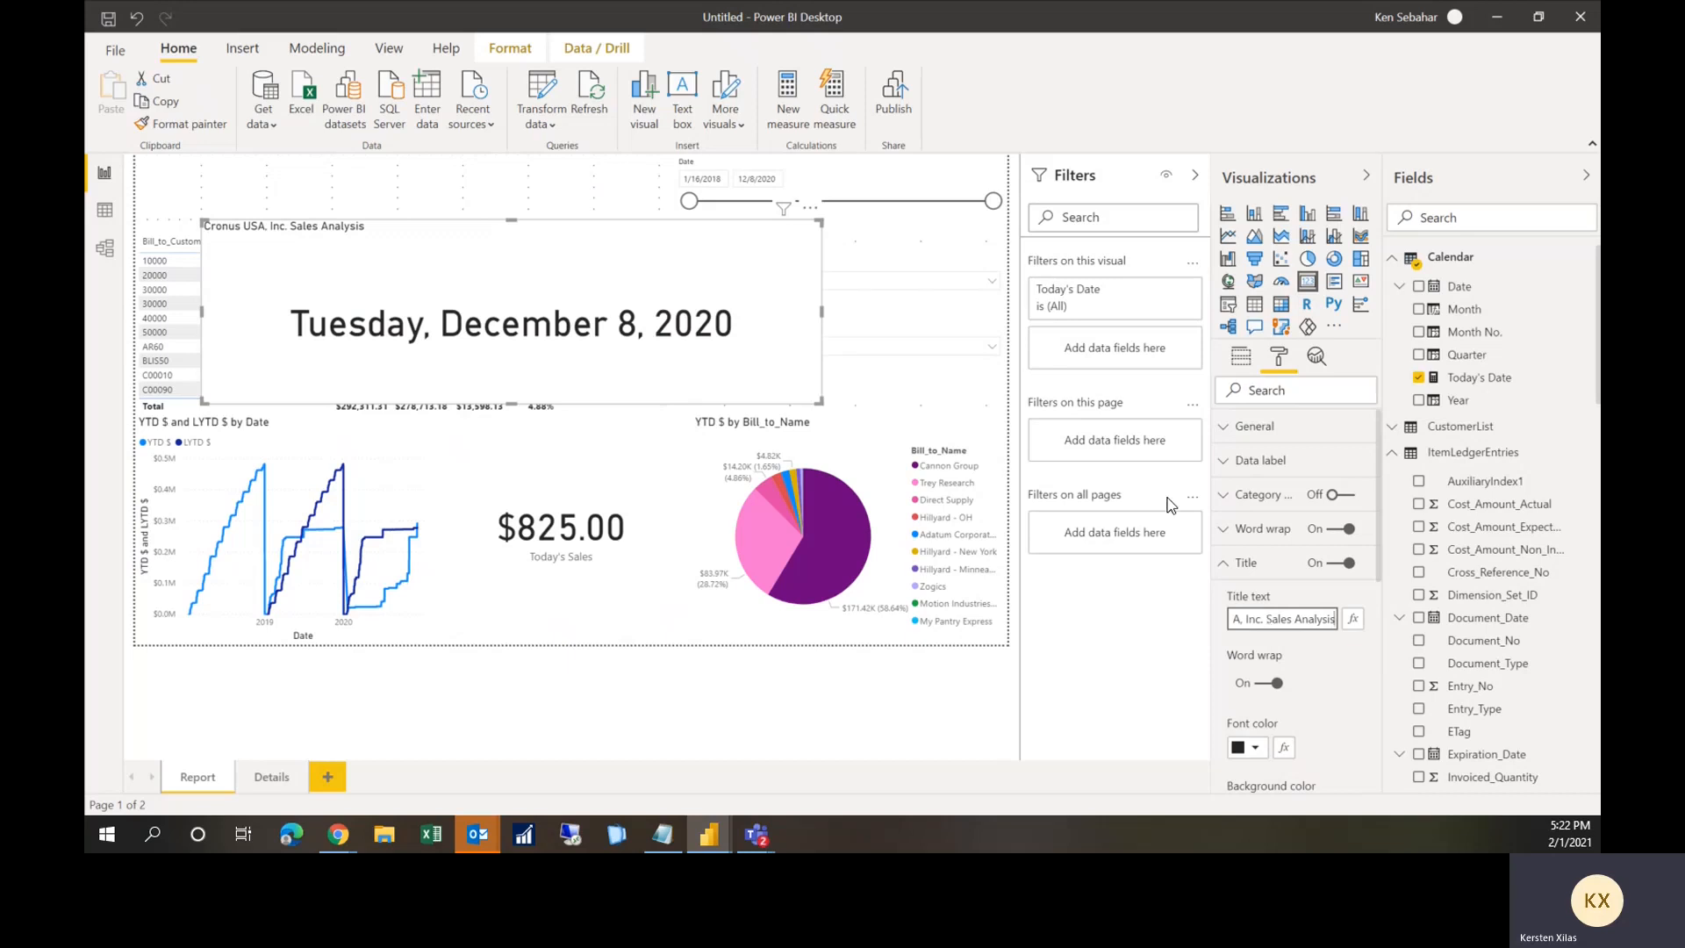
Step: Center the date card's title and set its text size to 35 pt
scroll(1347, 695, "down", 3)
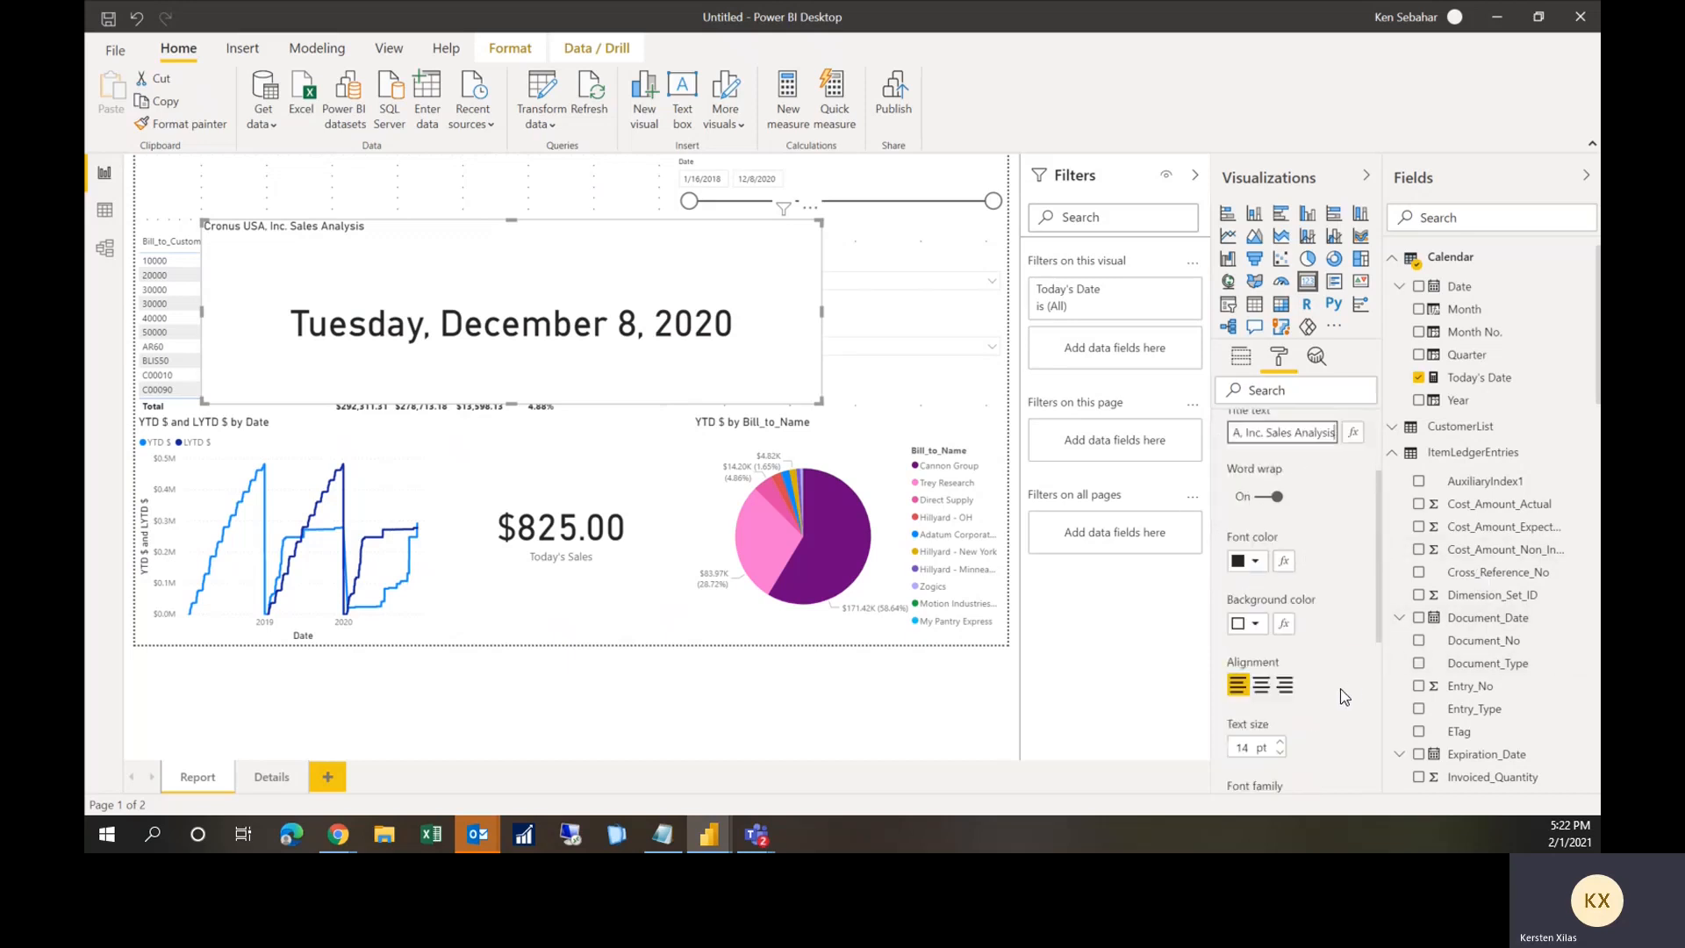
left_click(1261, 683)
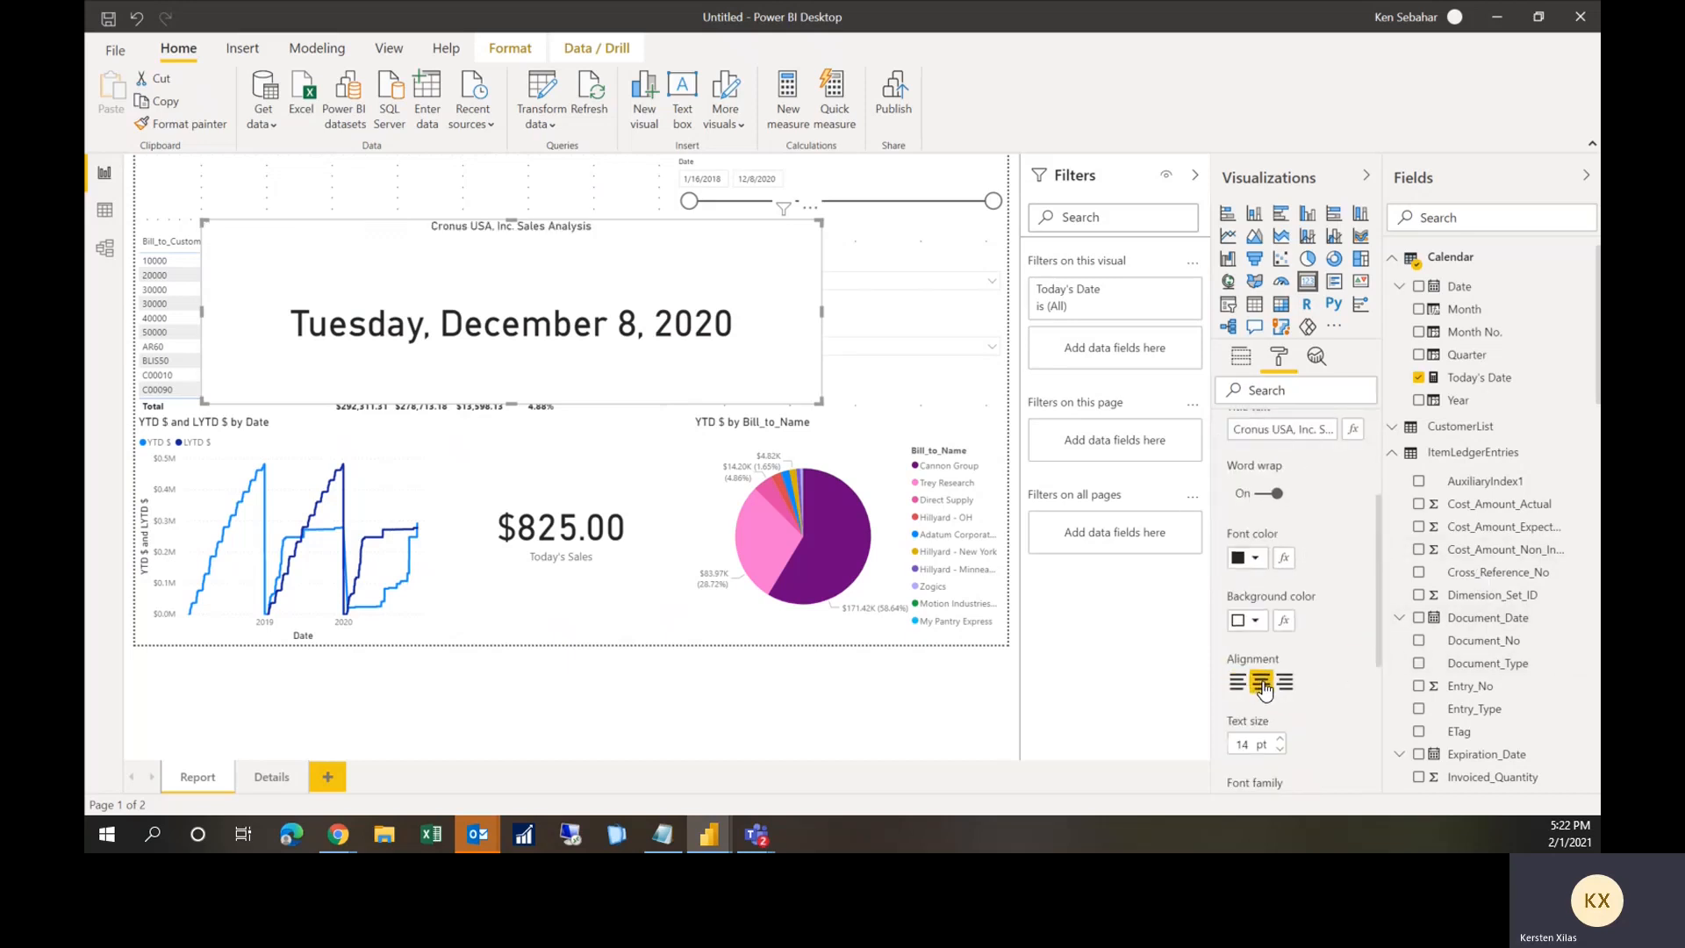
double_click(1233, 746)
type("35")
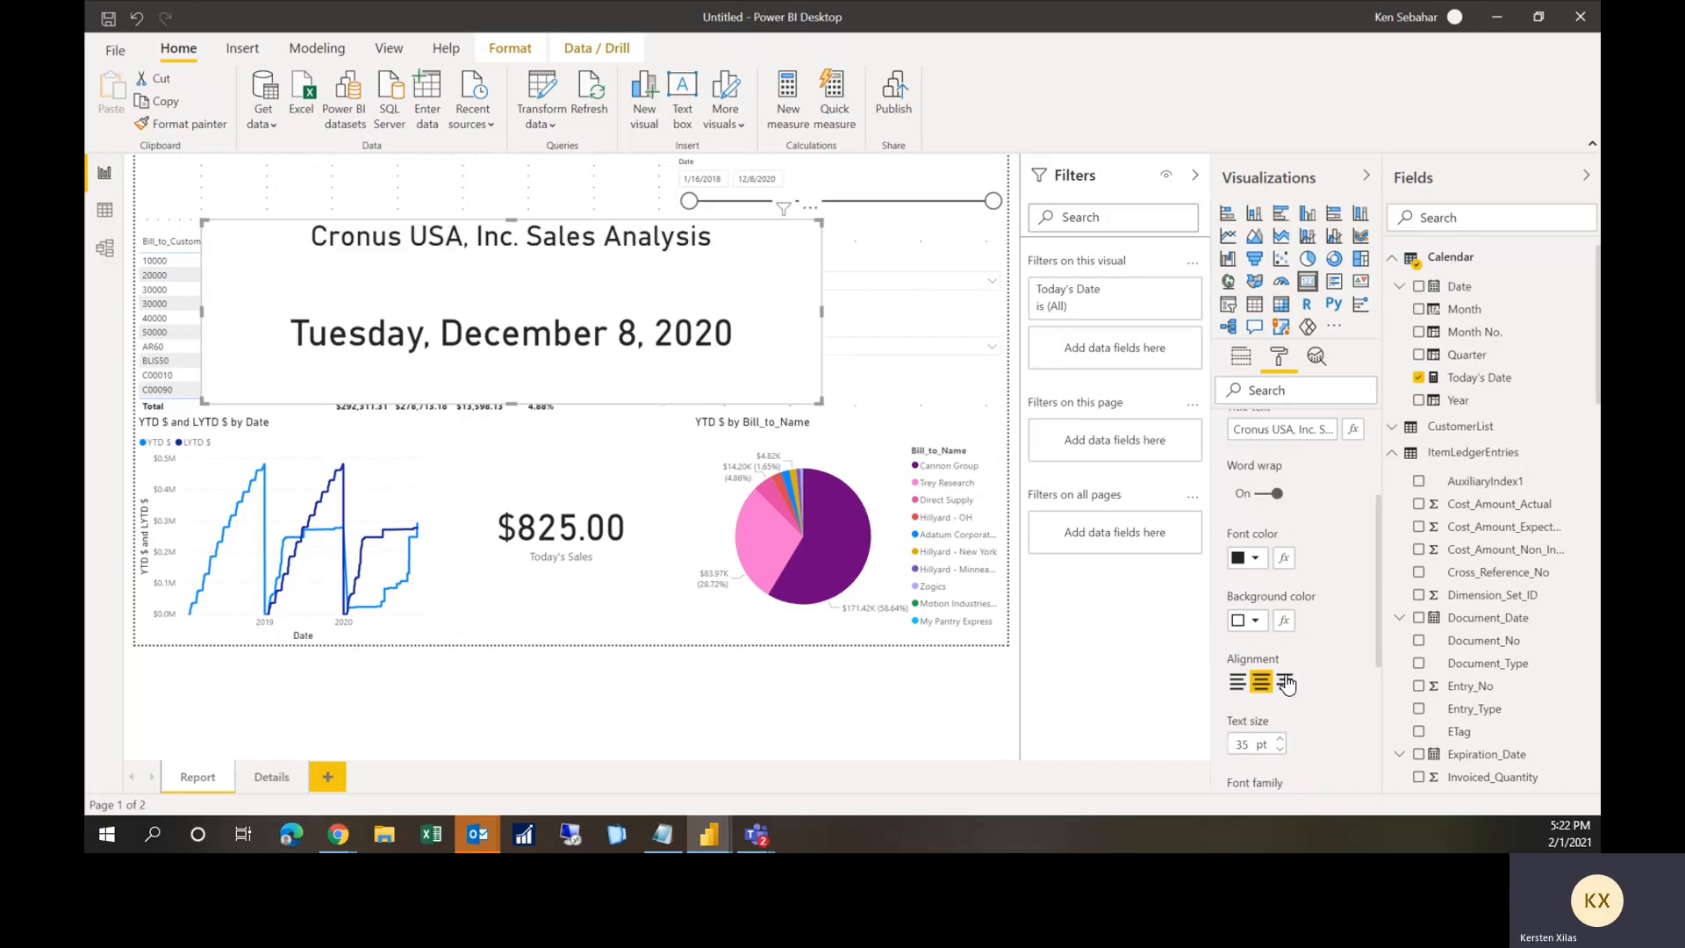
Step: Set the date card's data label text size to 25 pt
scroll(1286, 685, "up", 1)
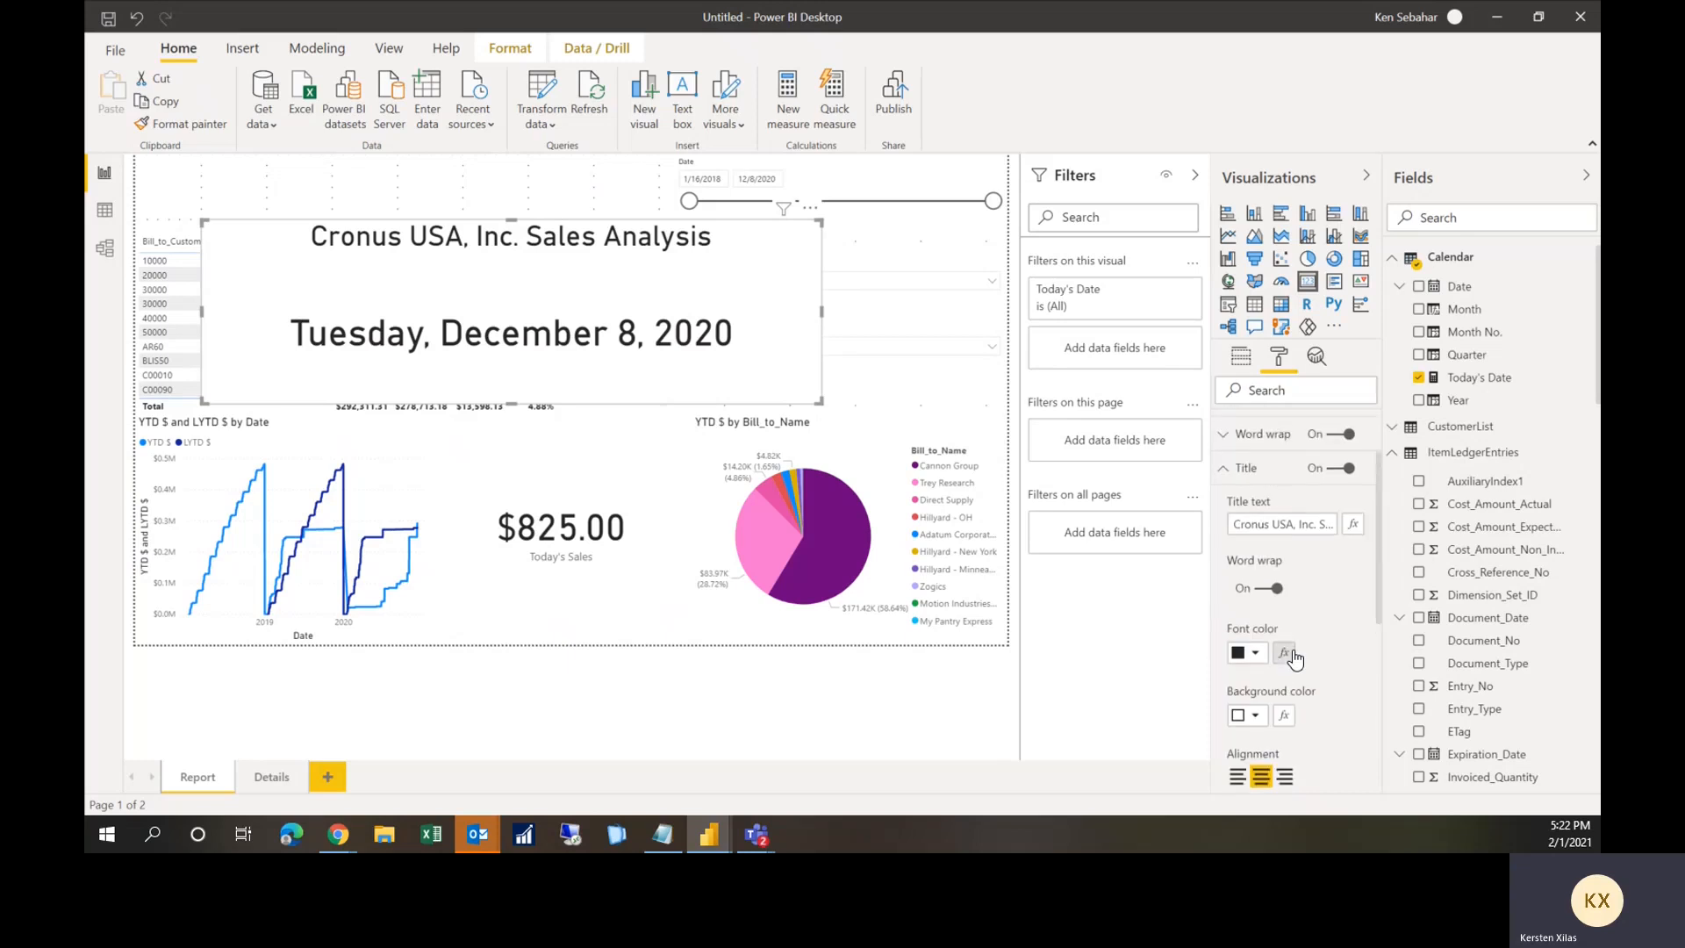
left_click(1225, 475)
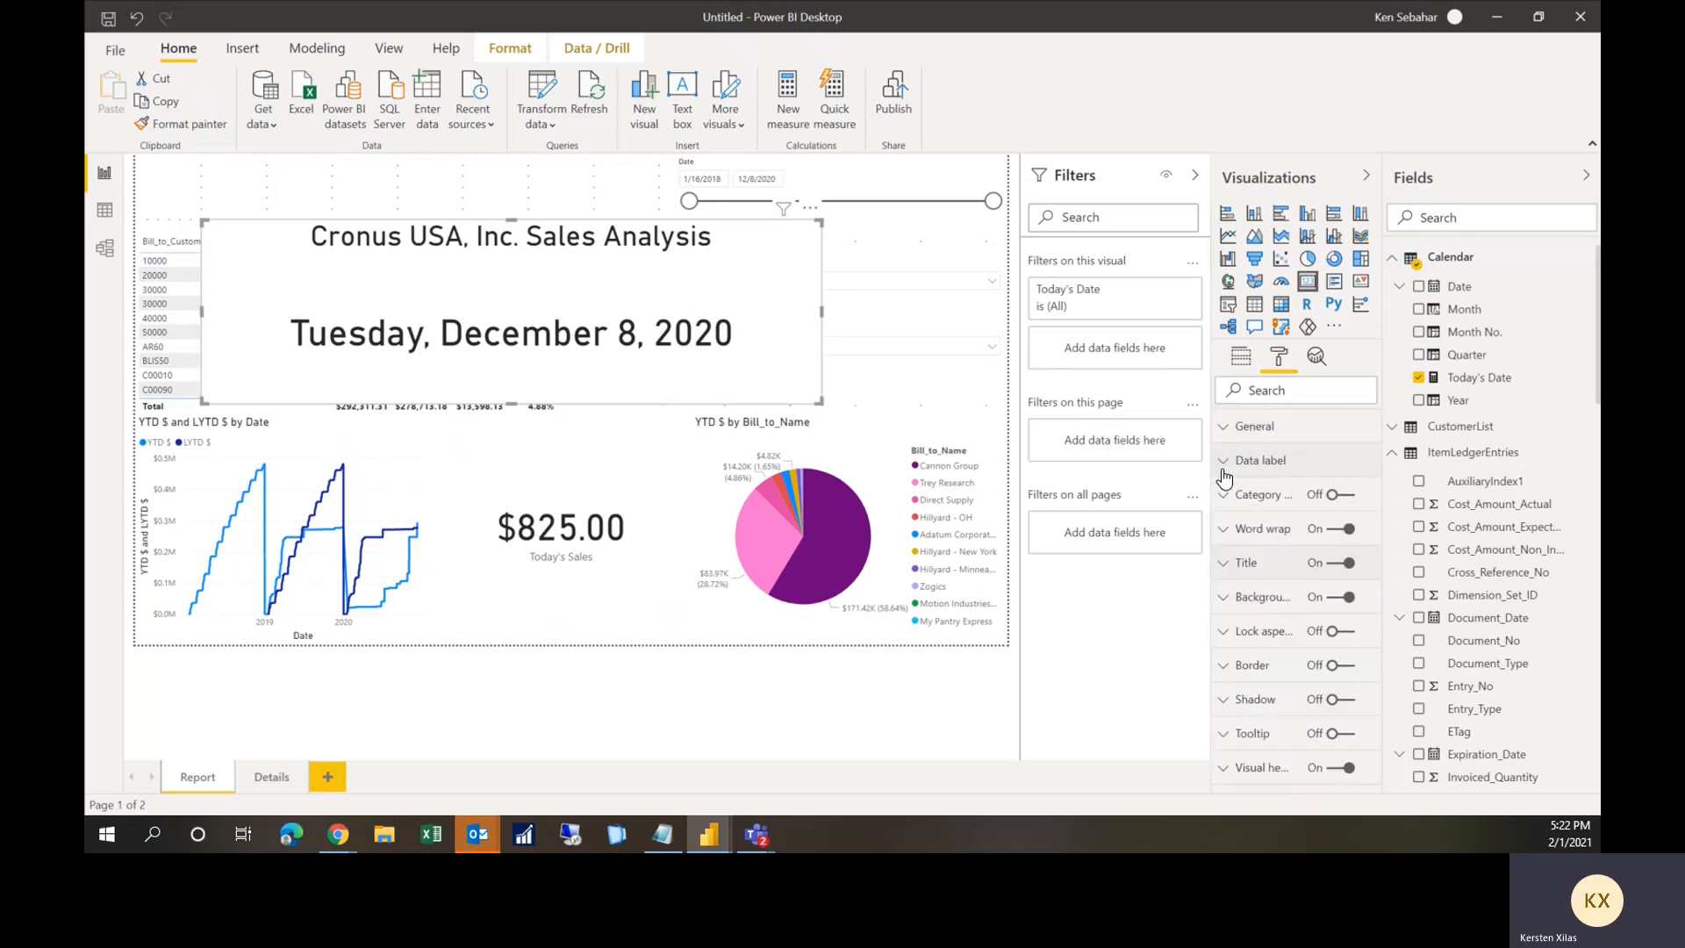
left_click(1230, 461)
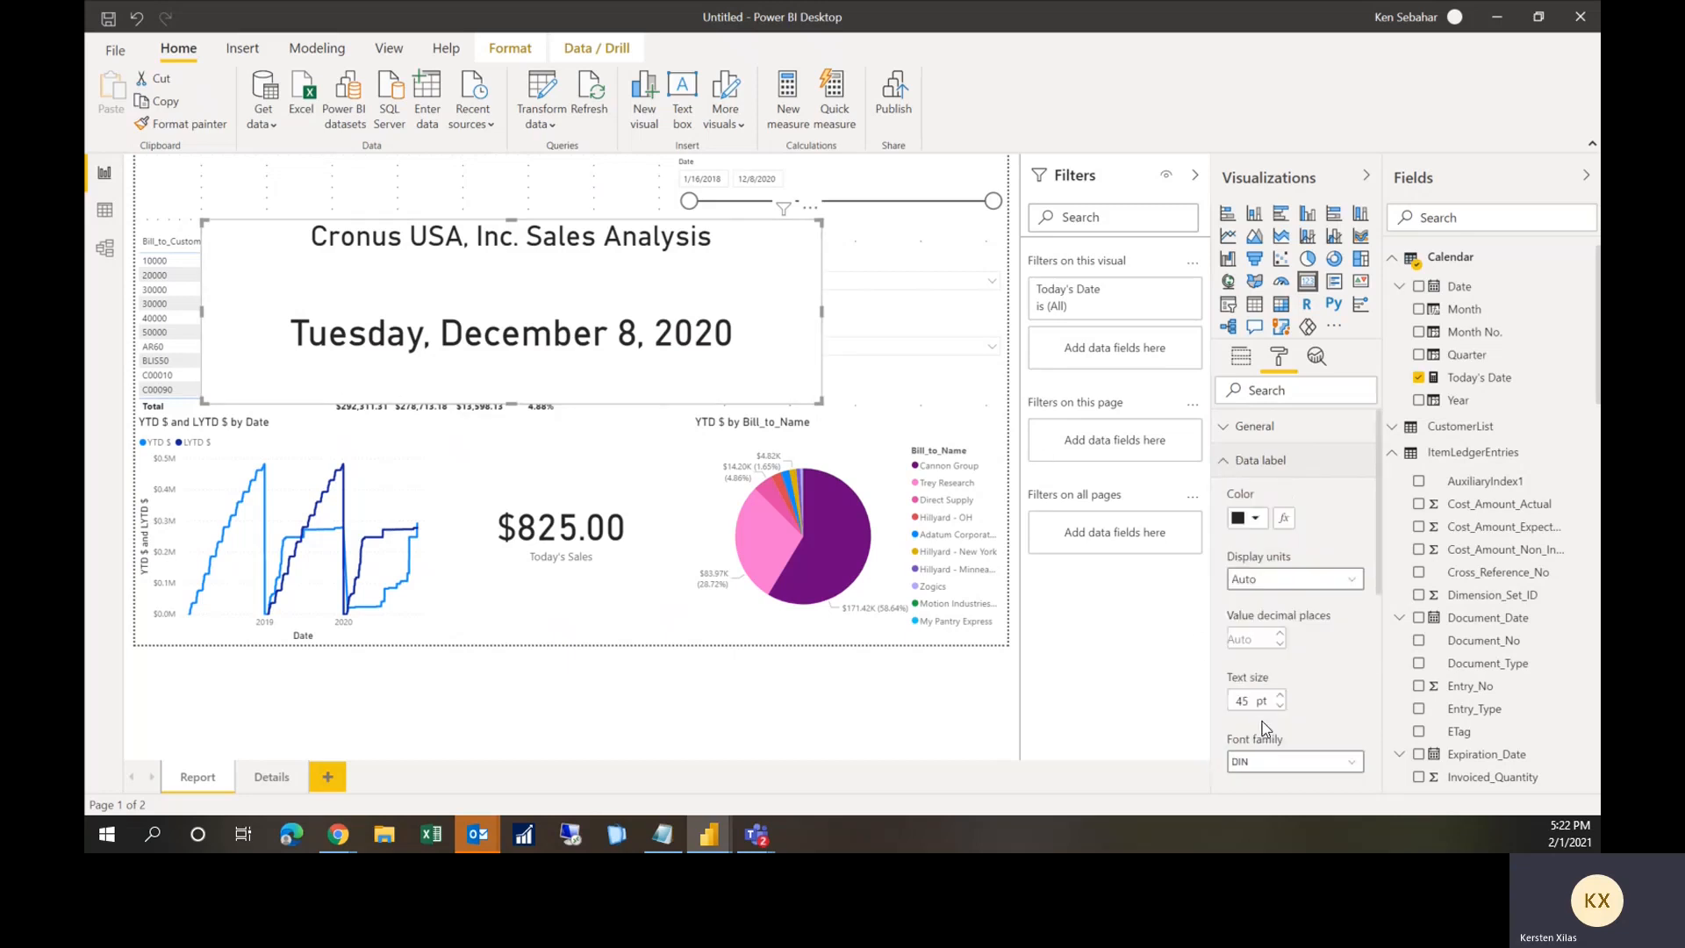
left_click(1245, 701)
type("25")
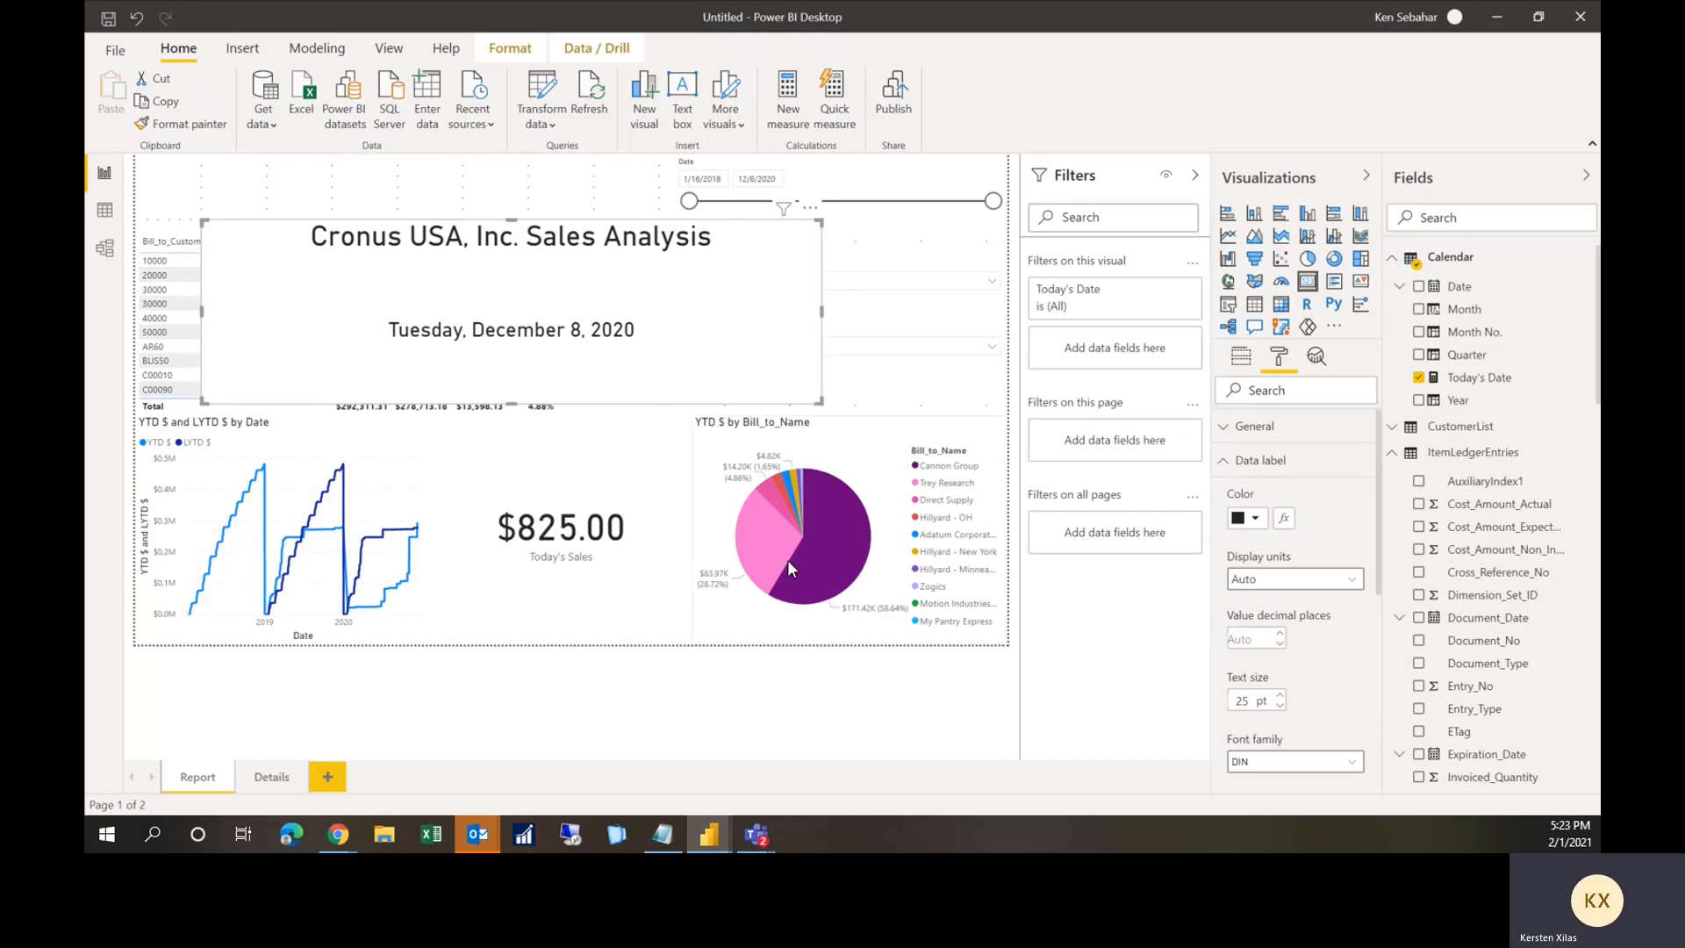
Step: Shrink the titled date card, place it at the top of the page above the table, and narrow the Date slicer beside it
left_click_drag(819, 402, 622, 229)
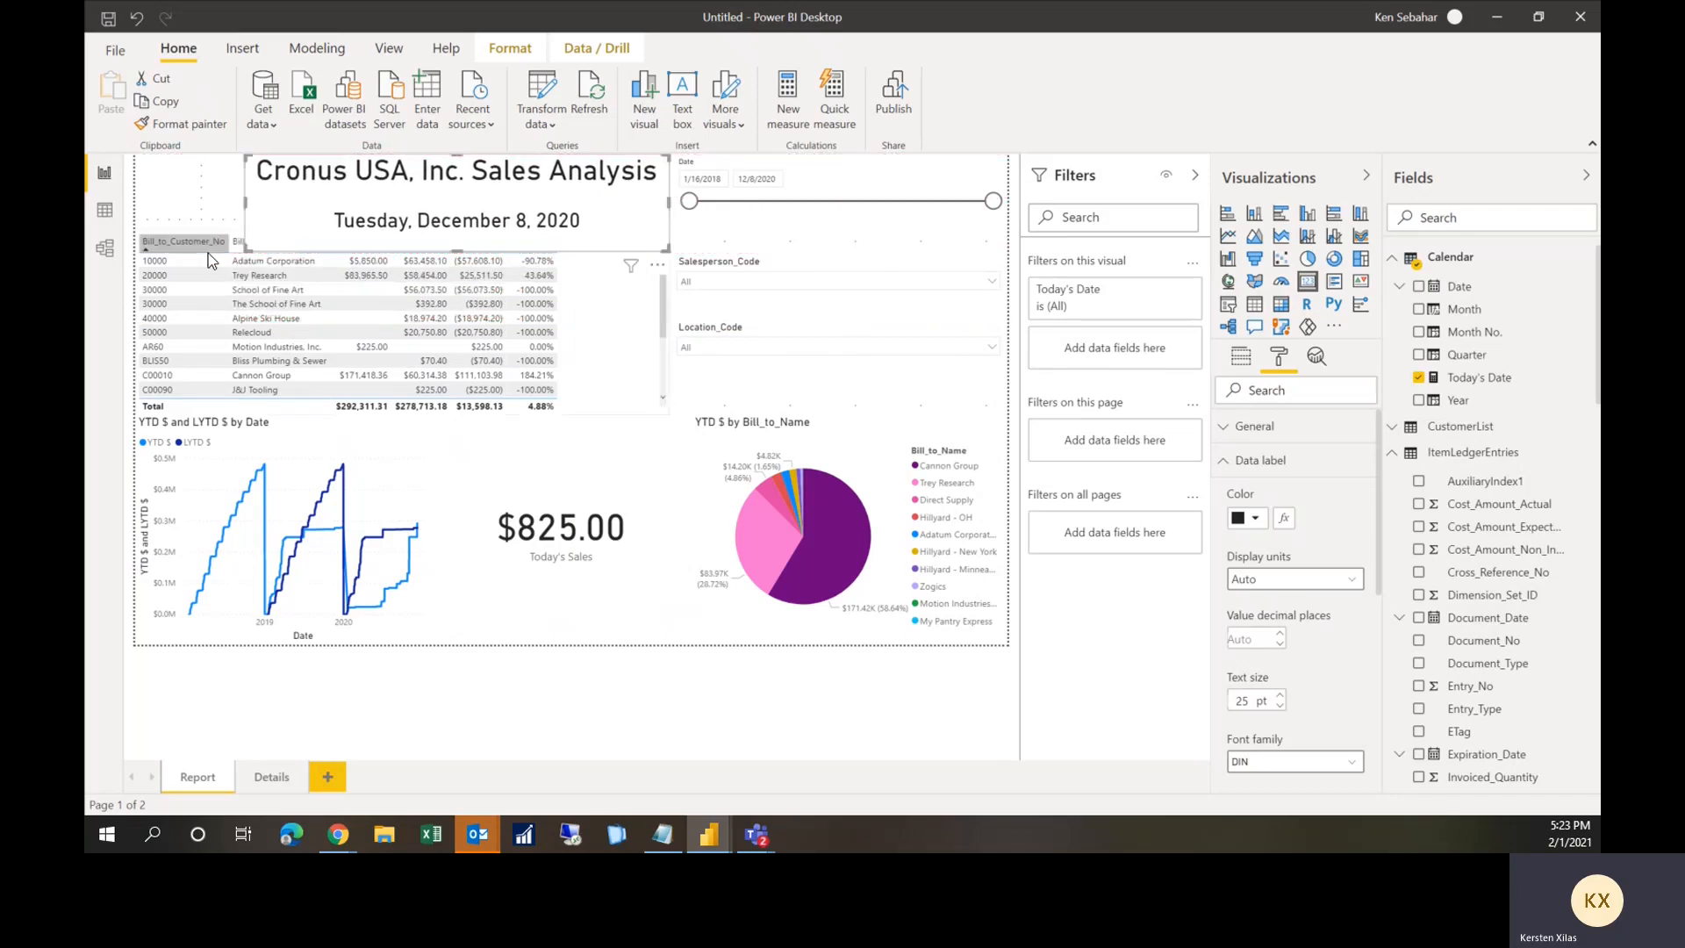
left_click_drag(246, 250, 246, 226)
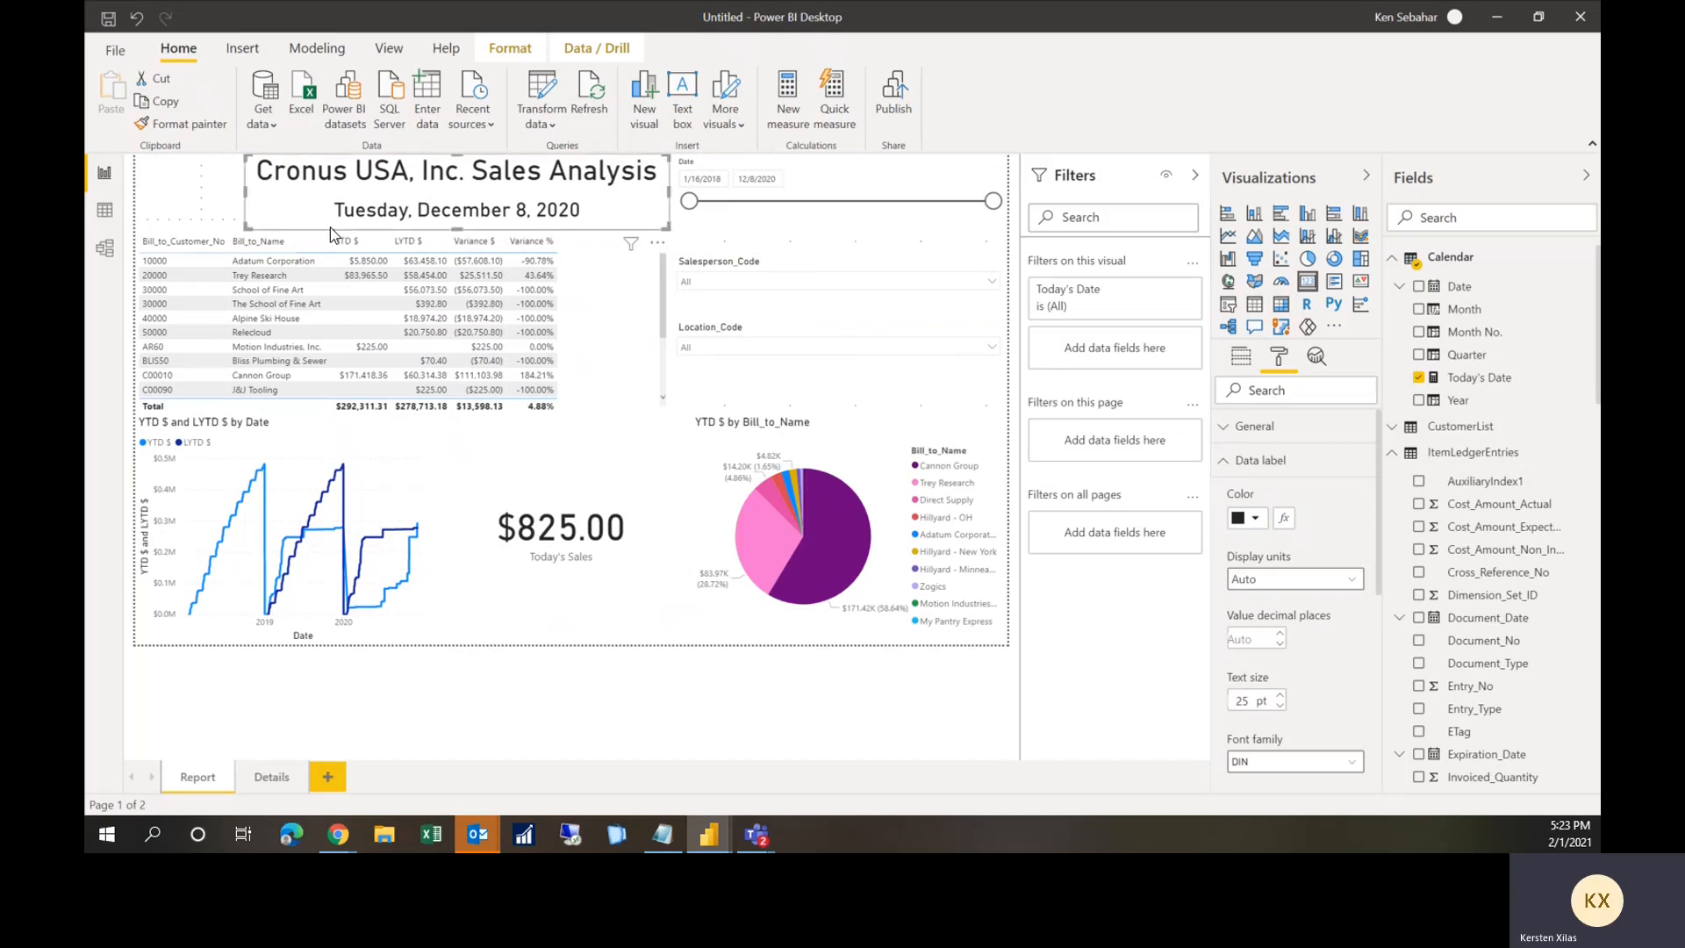
left_click(687, 232)
left_click_drag(674, 233, 764, 225)
left_click_drag(693, 226, 787, 228)
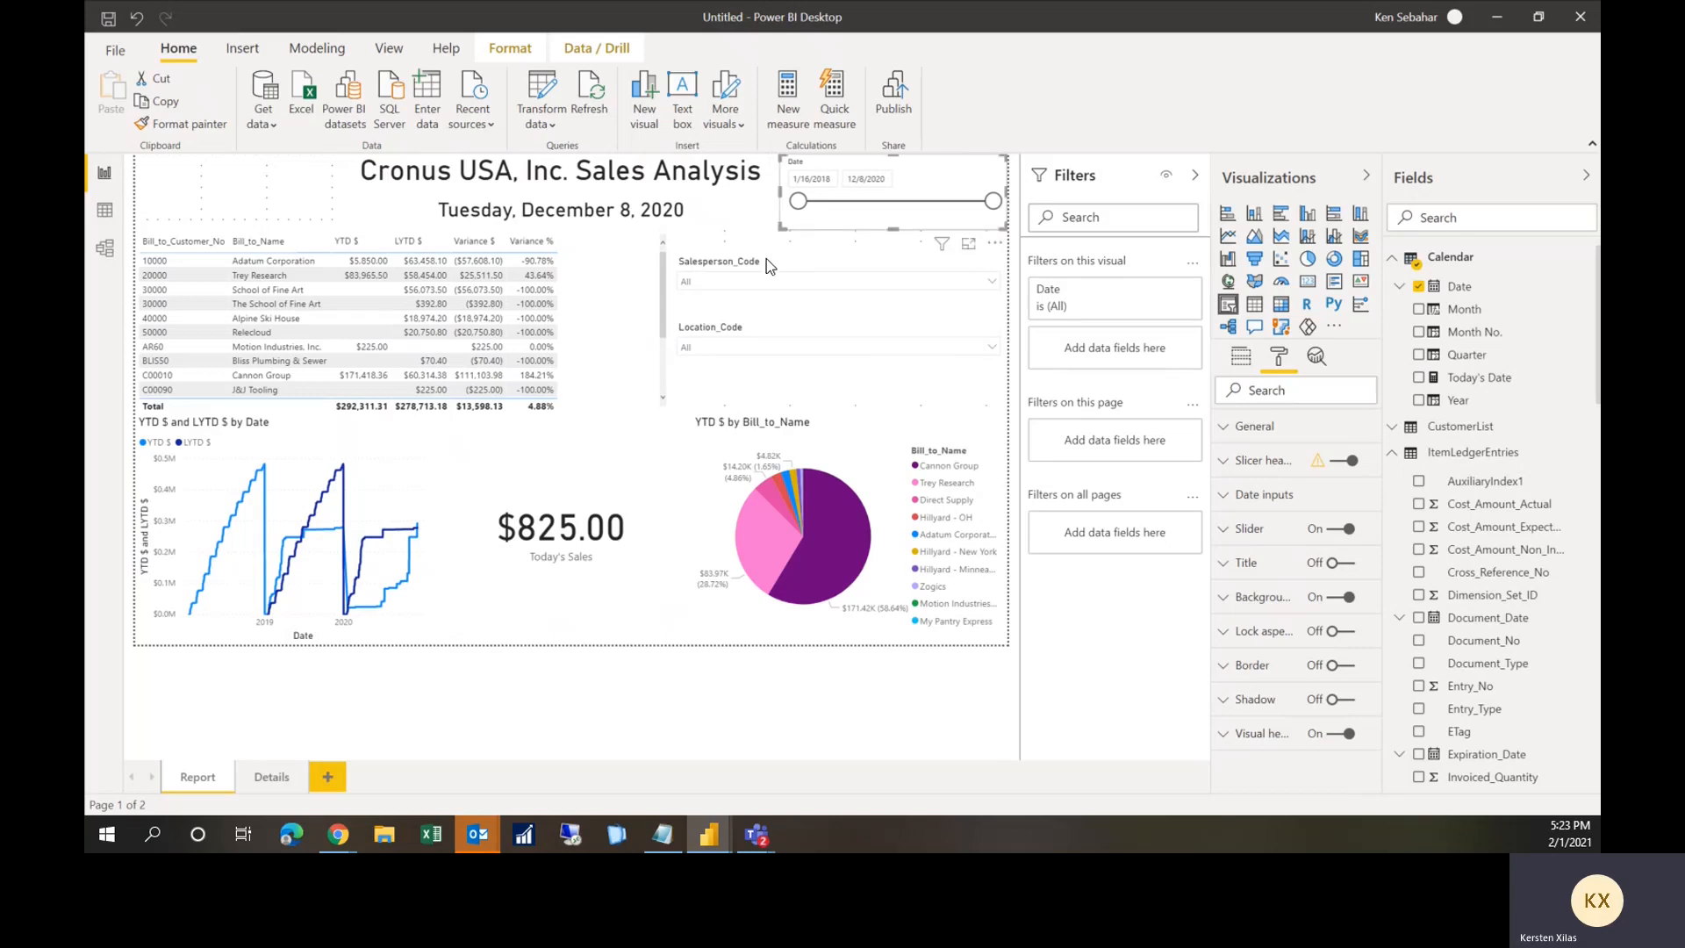
Step: Narrow the Salesperson_Code and Location_Code slicers to the Date slicer's width and widen the customer table up to them
left_click(674, 315)
left_click_drag(674, 314, 839, 234)
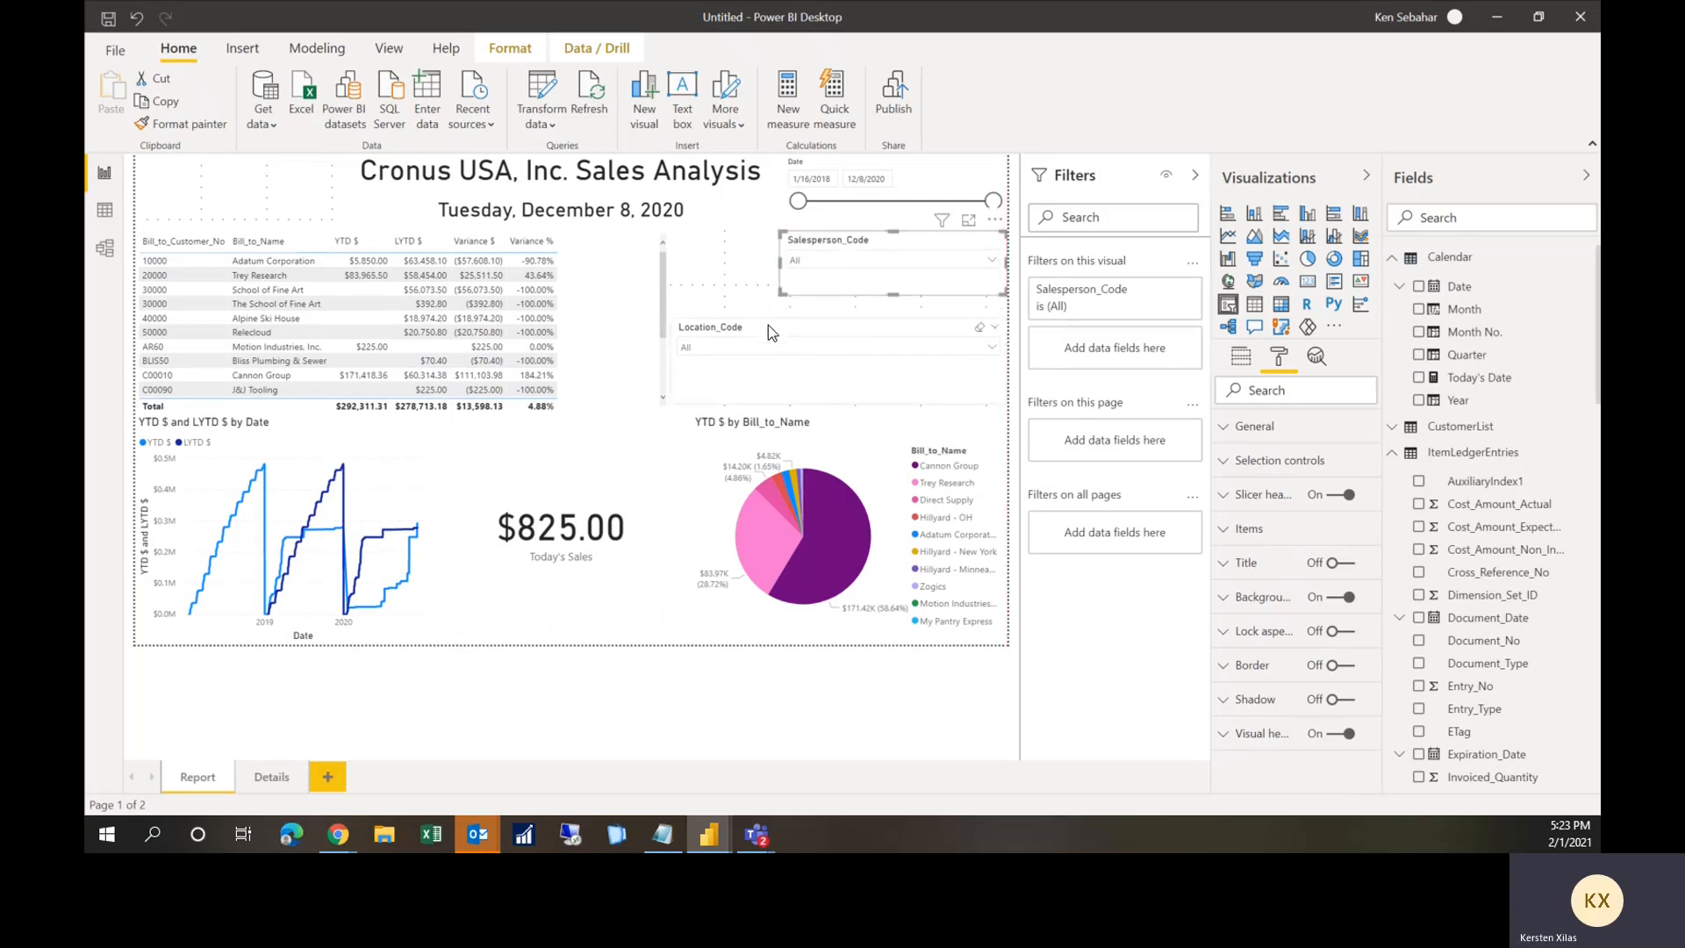
left_click(697, 325)
left_click_drag(674, 317, 838, 305)
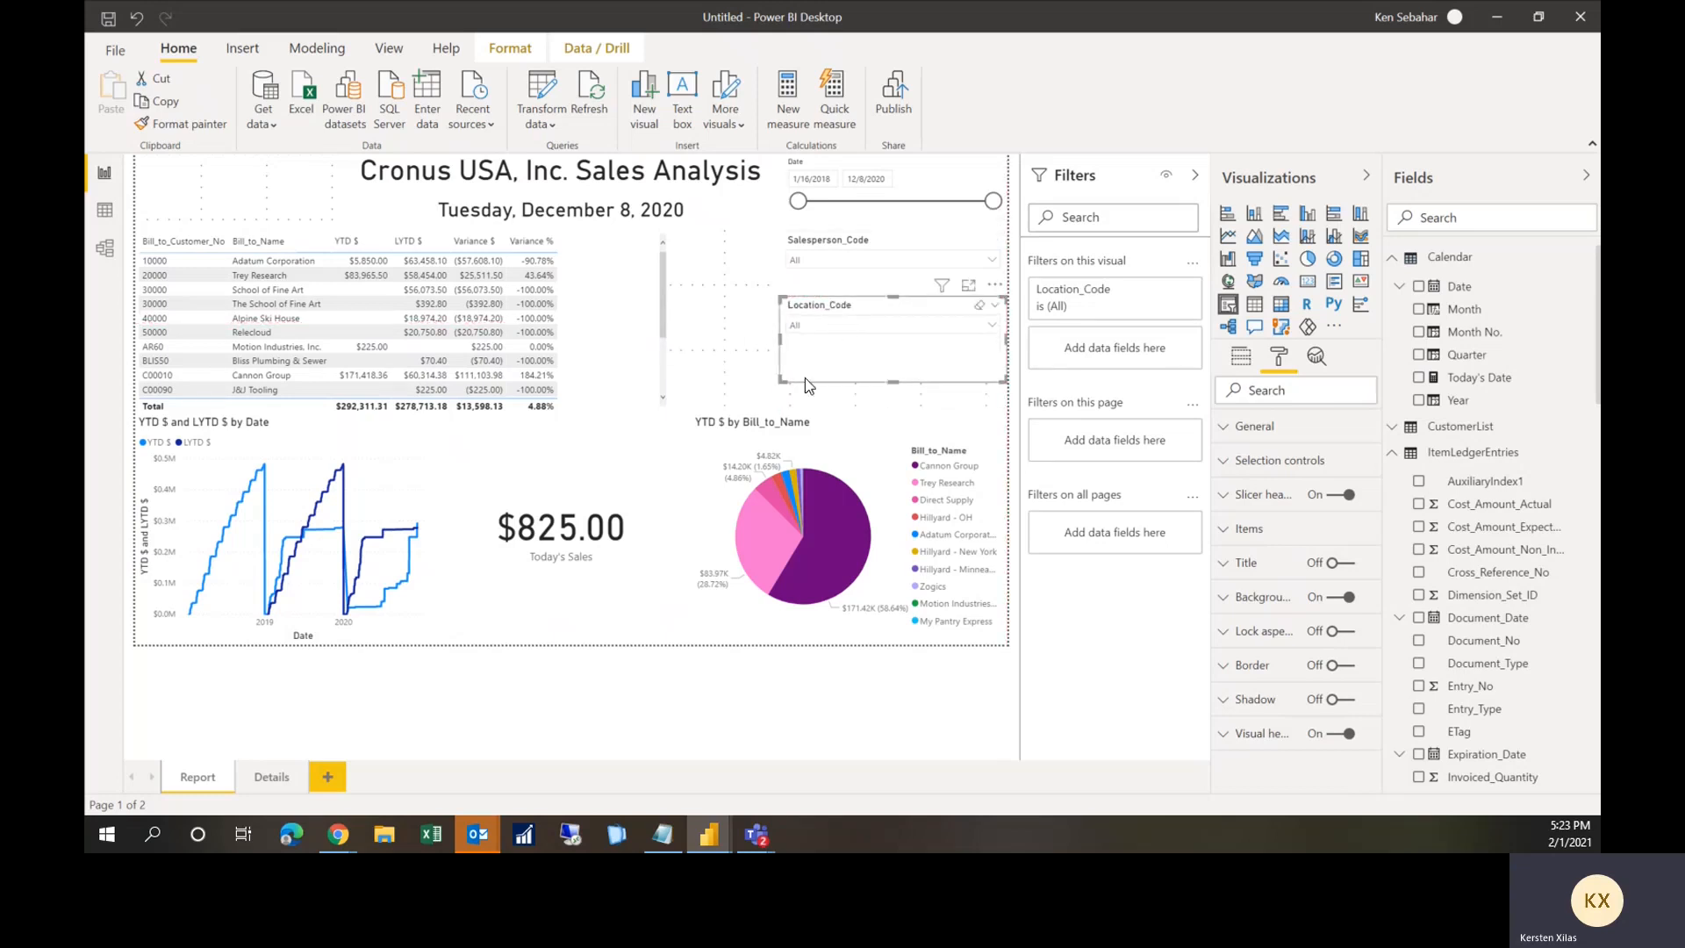
left_click(670, 400)
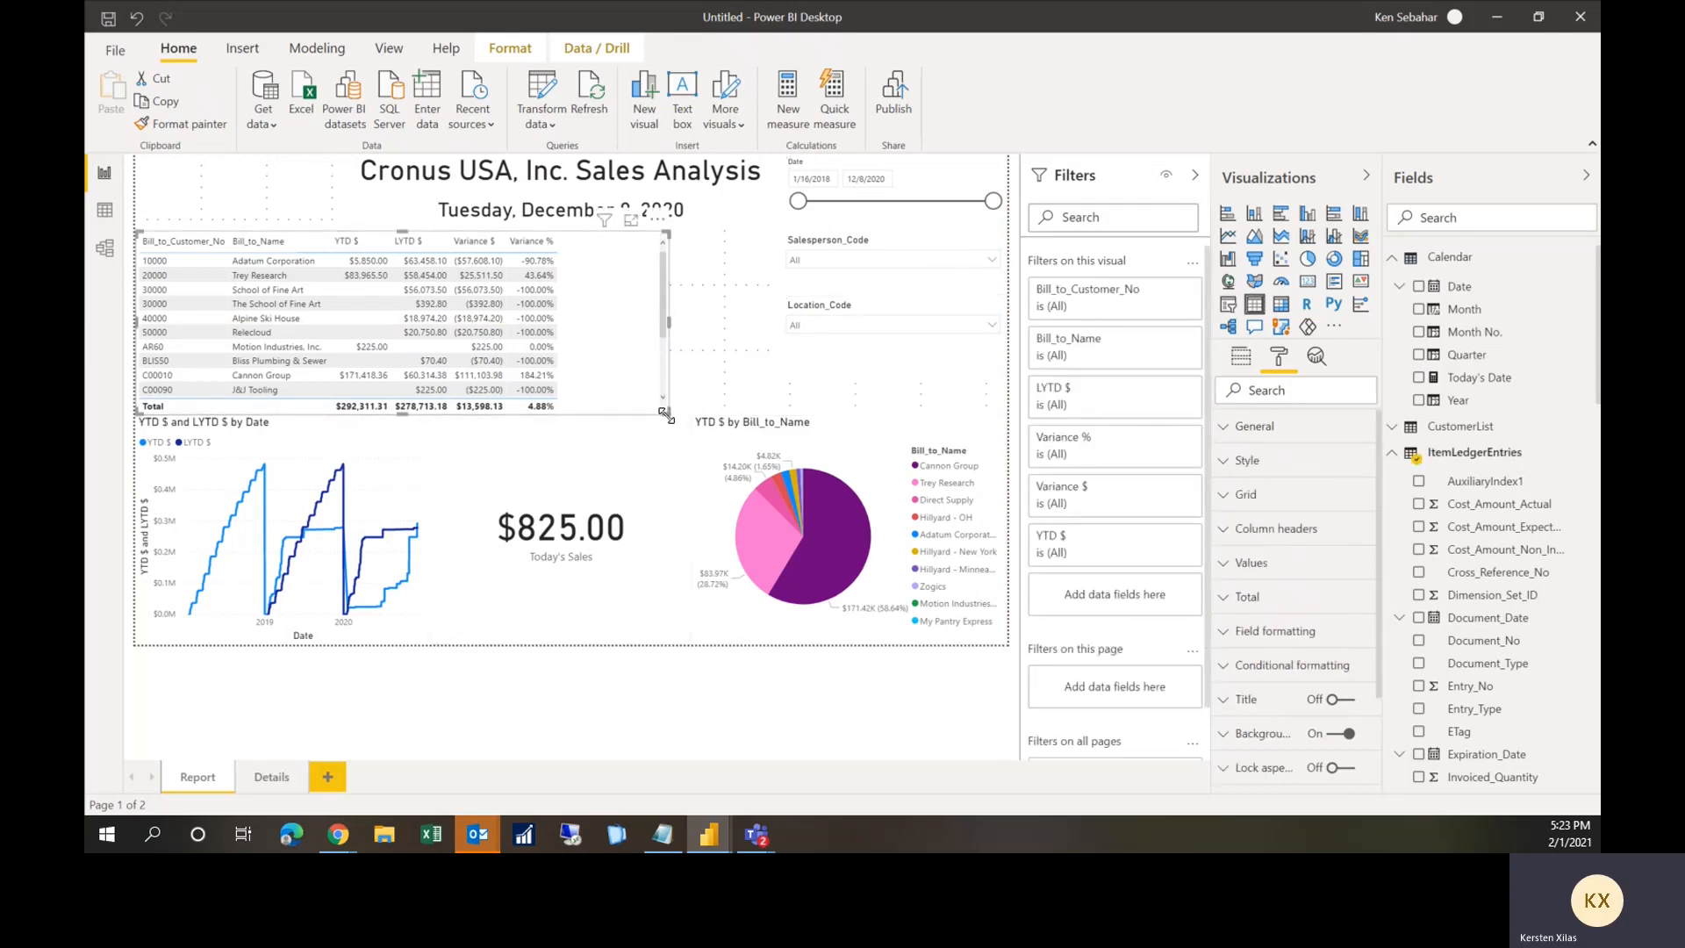
left_click_drag(667, 415, 779, 418)
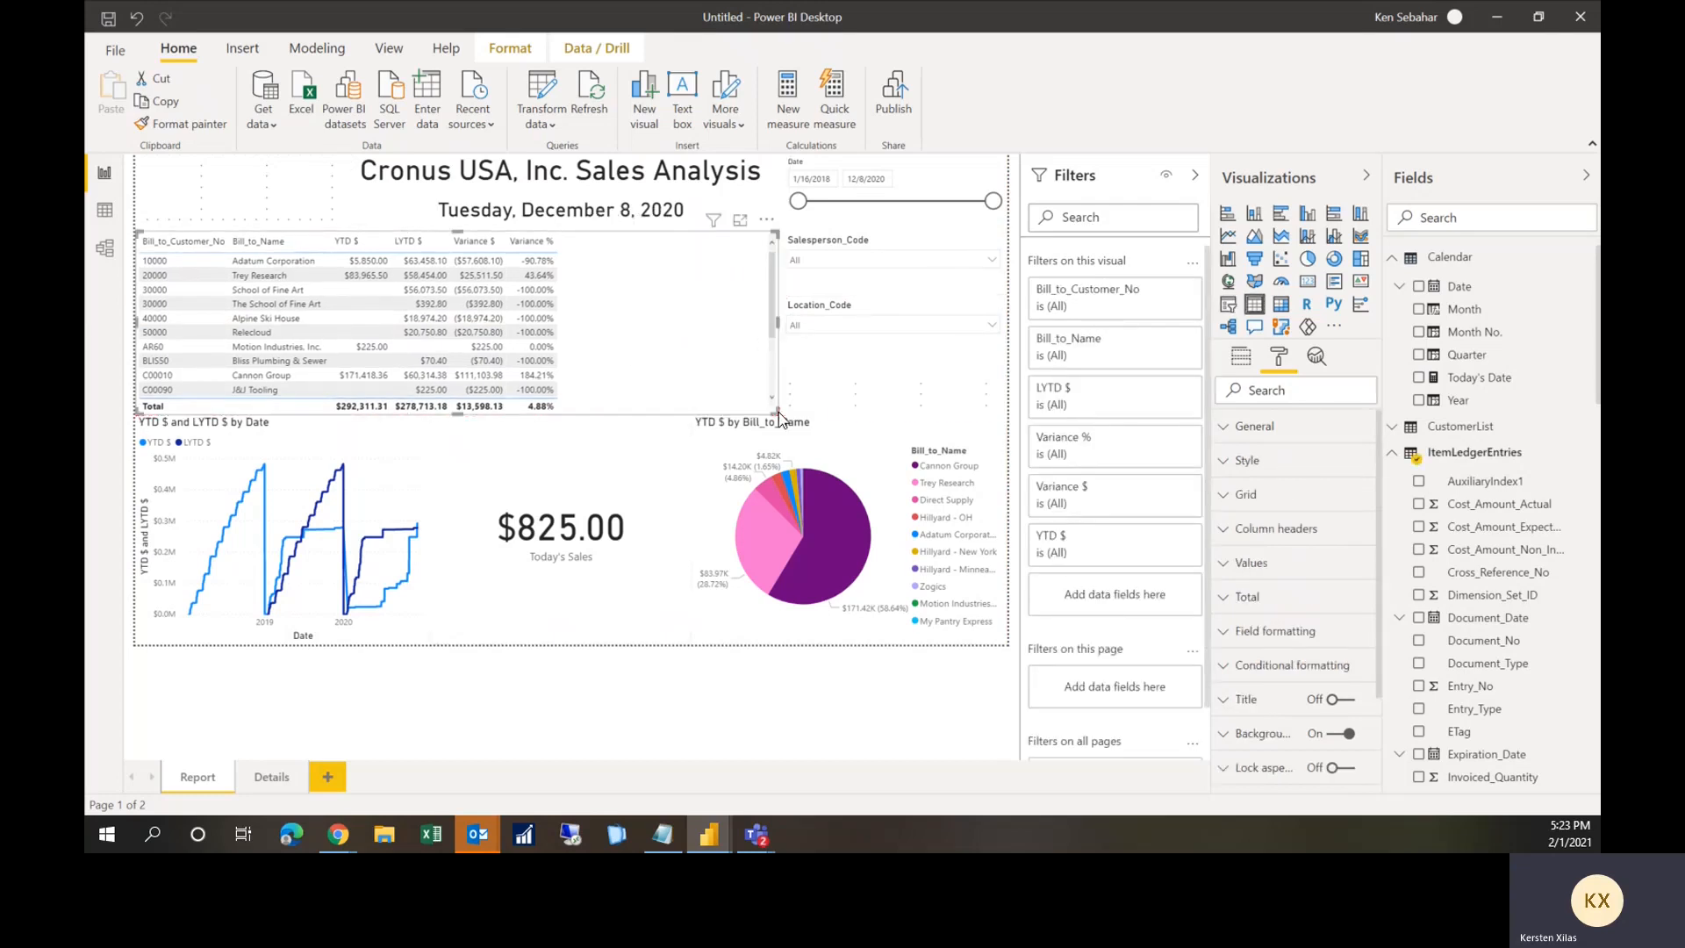
Step: Move the Location_Code and Salesperson_Code slicers down slightly and make the Date slicer taller to fill the gap above them
left_click(839, 393)
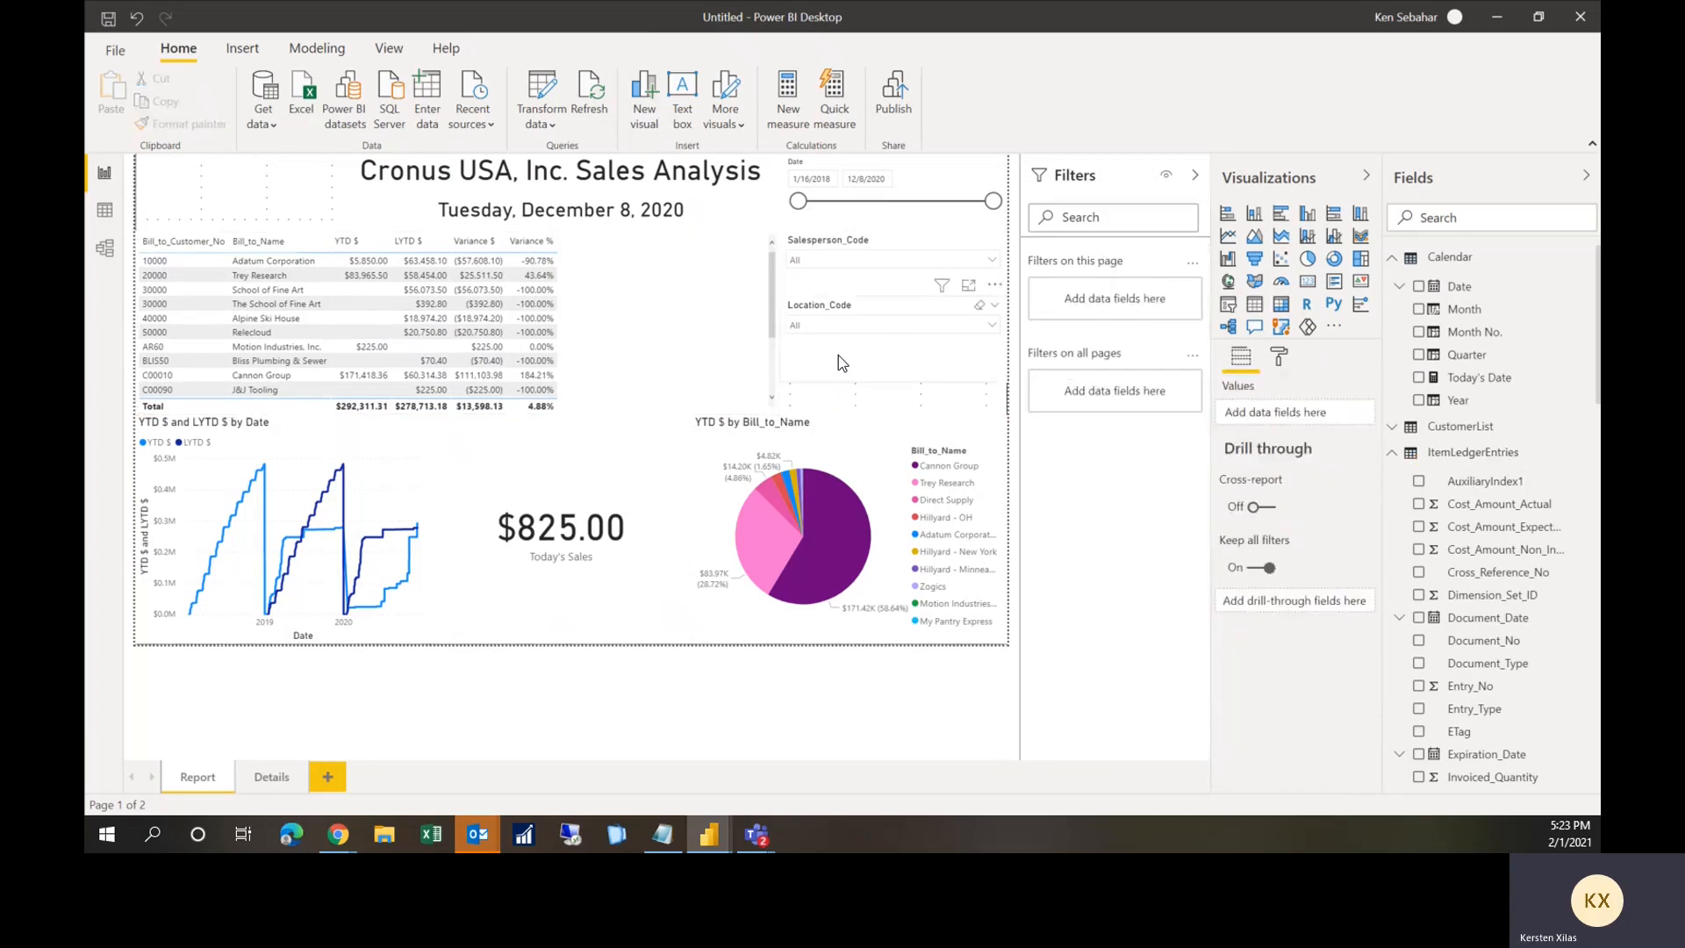
left_click_drag(836, 371, 836, 398)
left_click_drag(840, 279, 844, 301)
left_click(848, 221)
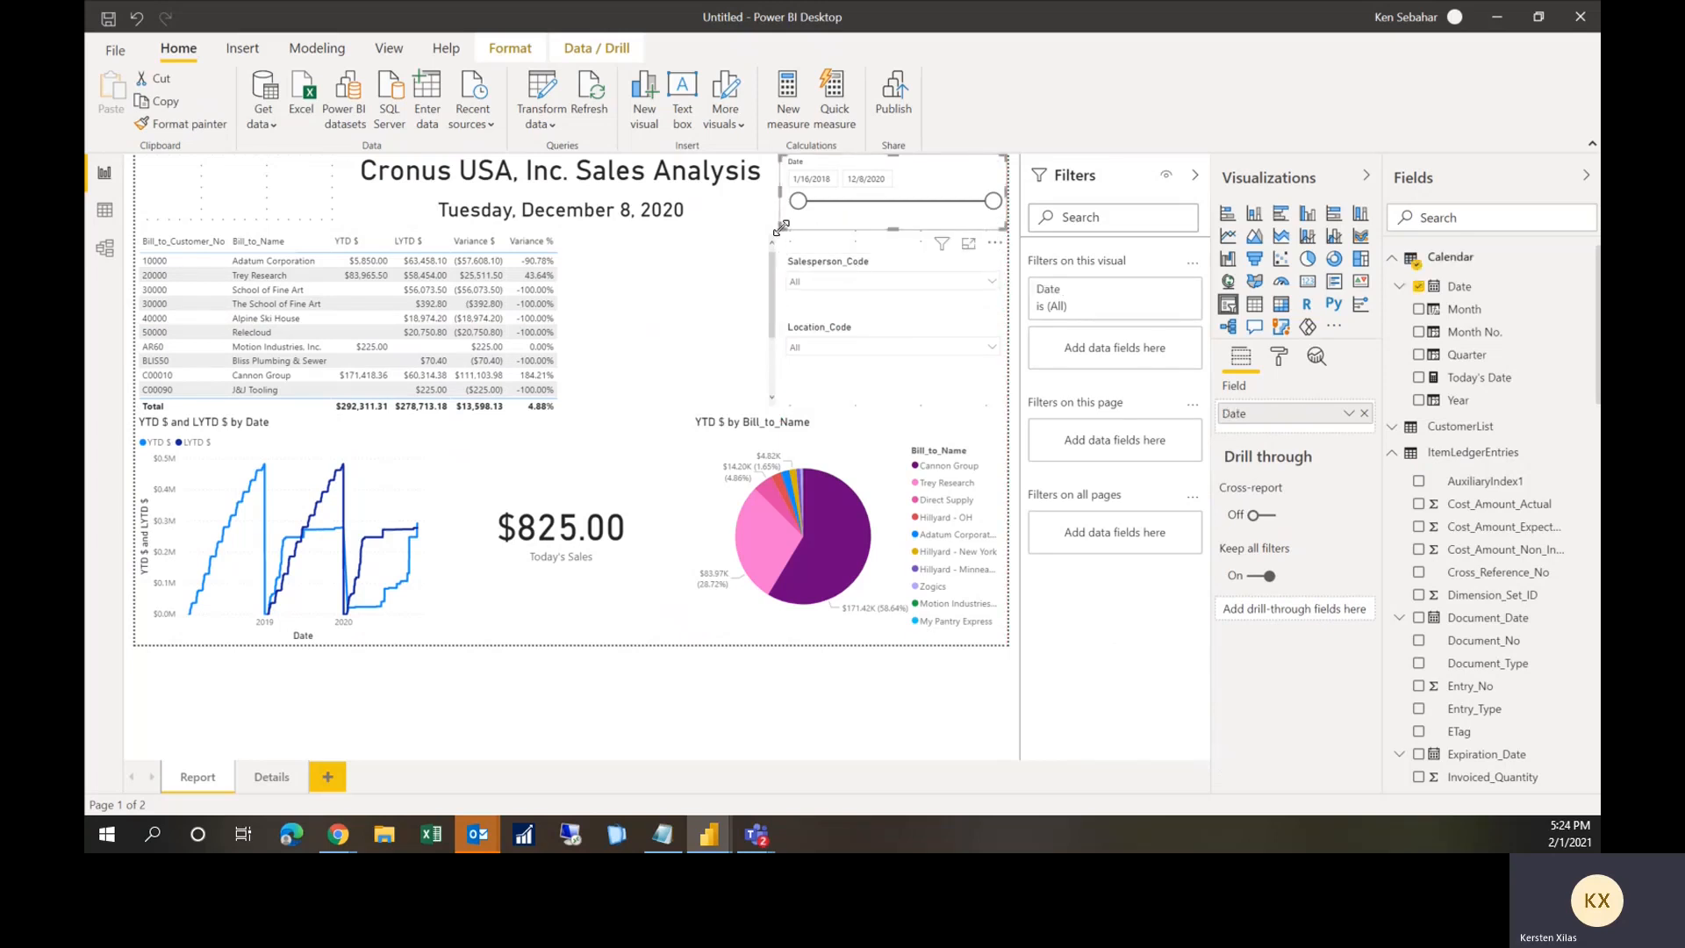
left_click_drag(780, 232, 782, 246)
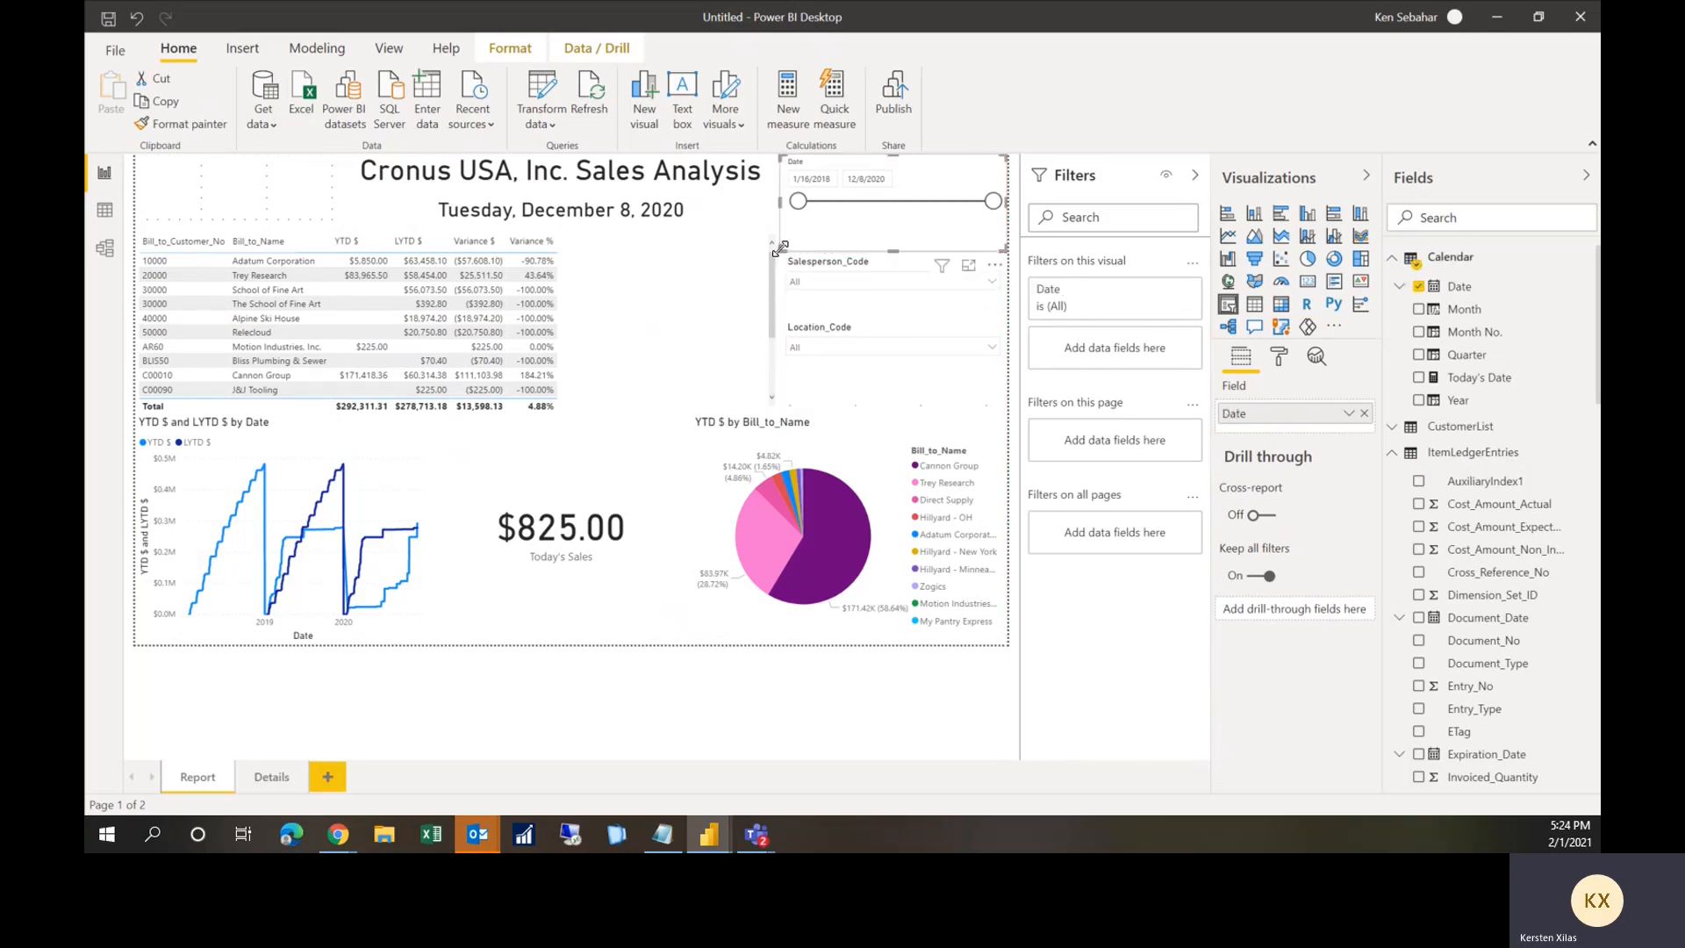
Step: Insert the image logo.png and fit it into the empty corner of the page beside the report title
left_click(281, 202)
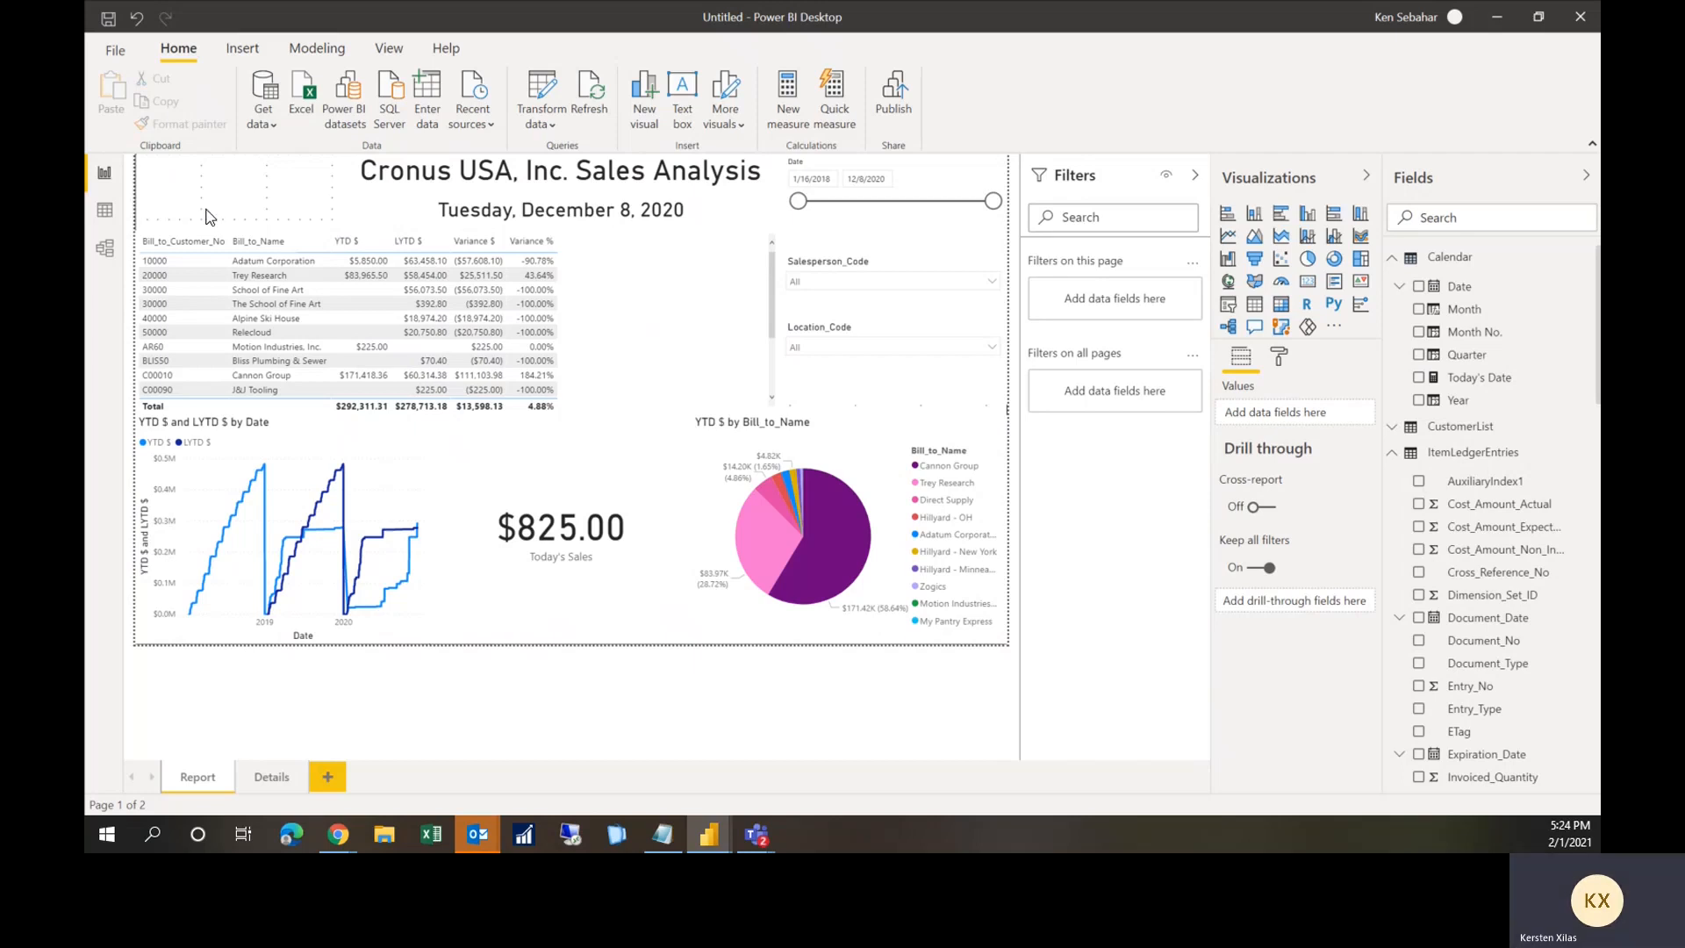
left_click(245, 50)
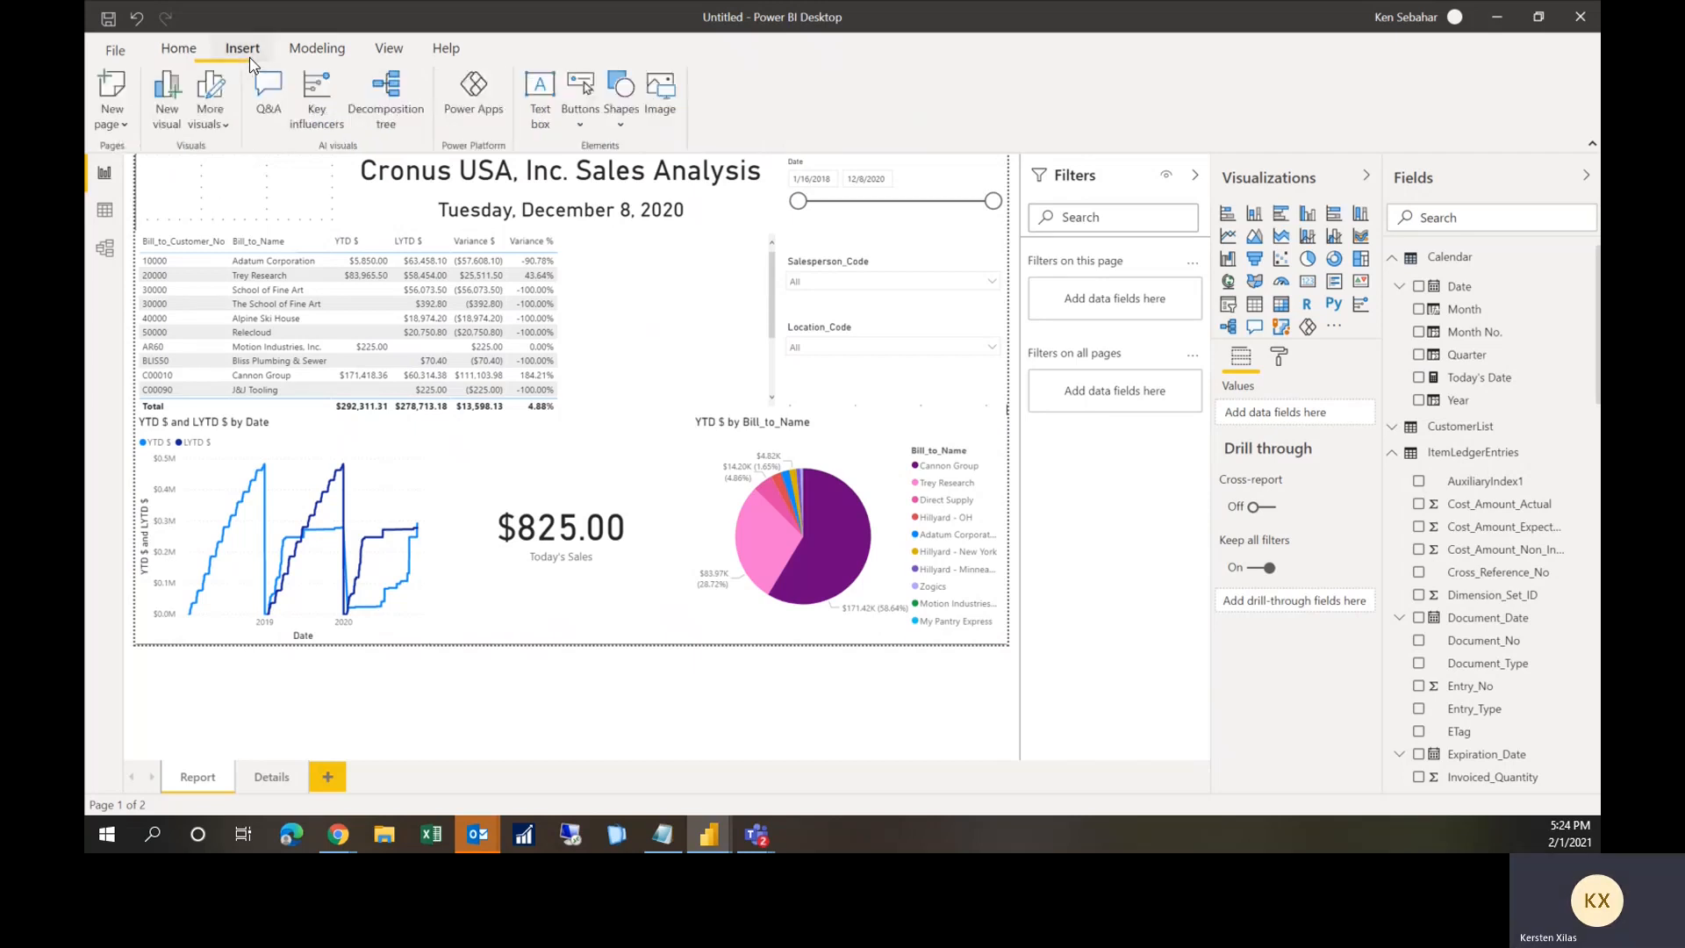
left_click(660, 96)
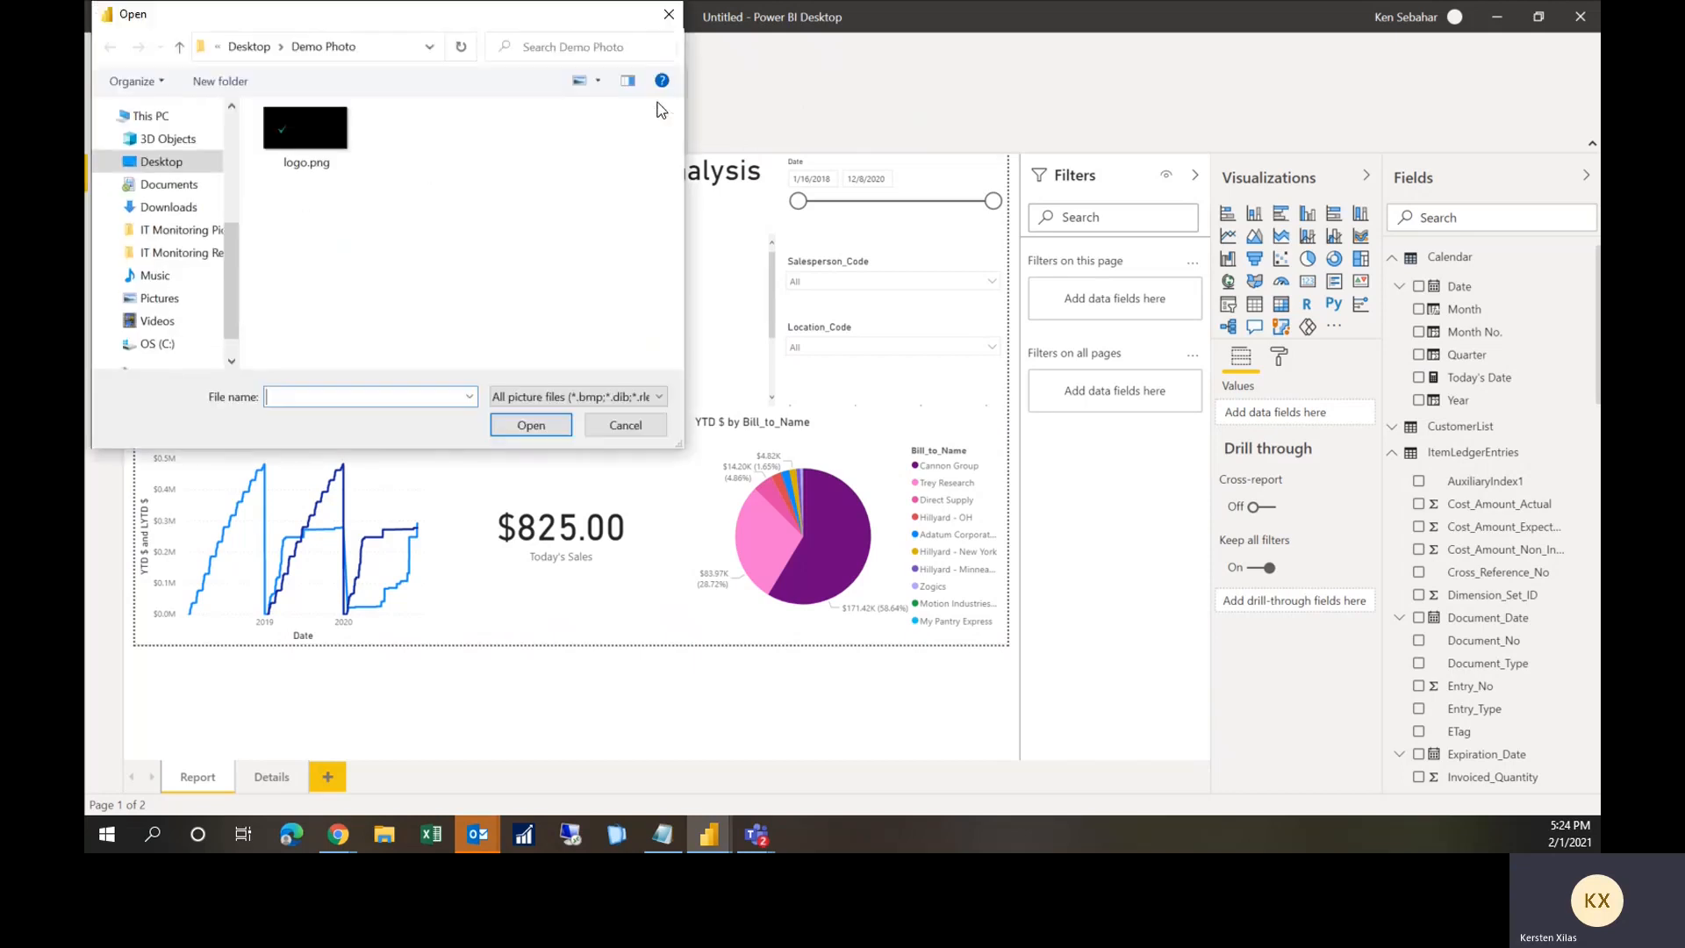
left_click(306, 134)
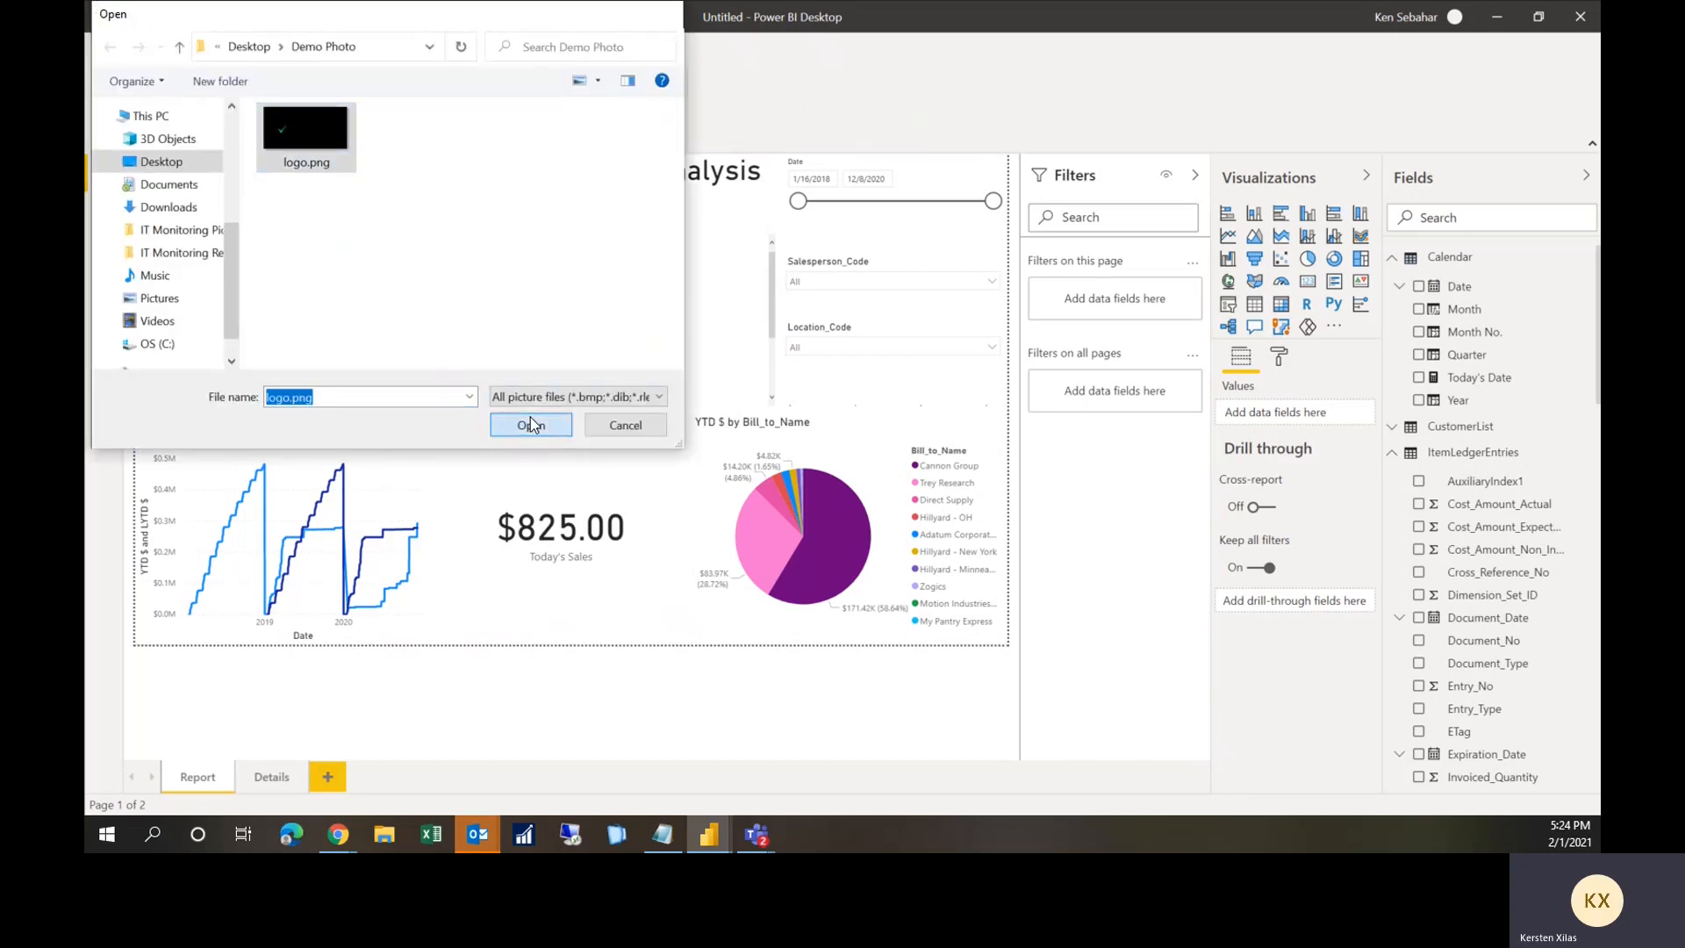
left_click(531, 423)
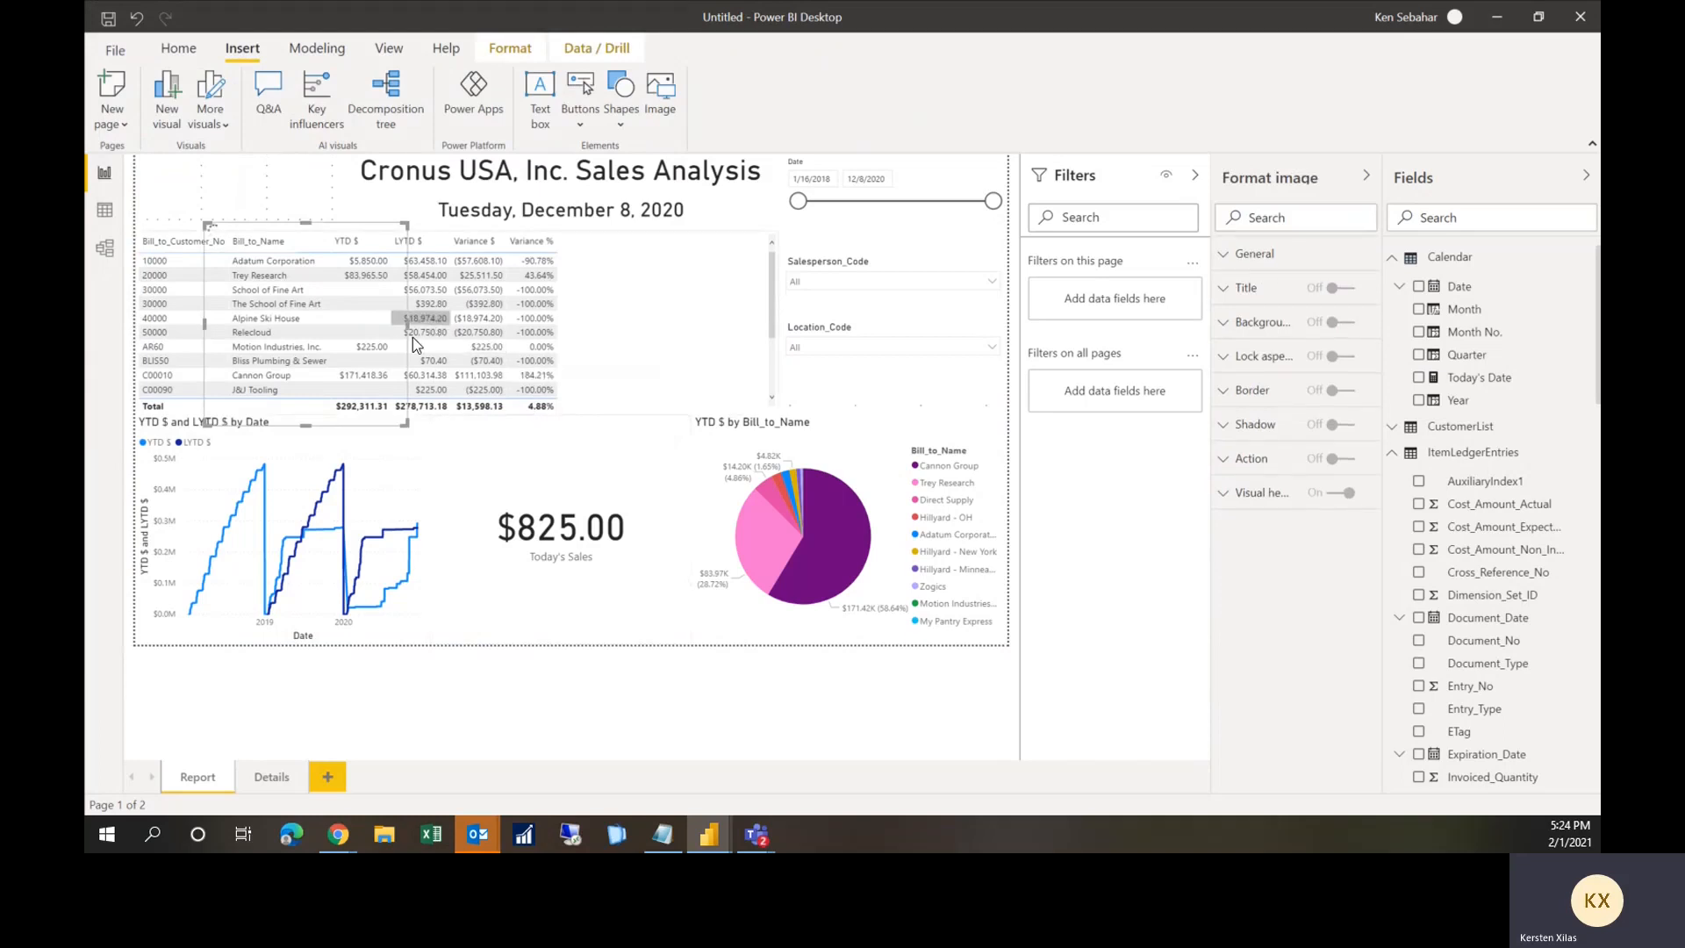
left_click_drag(406, 424, 348, 226)
left_click(729, 690)
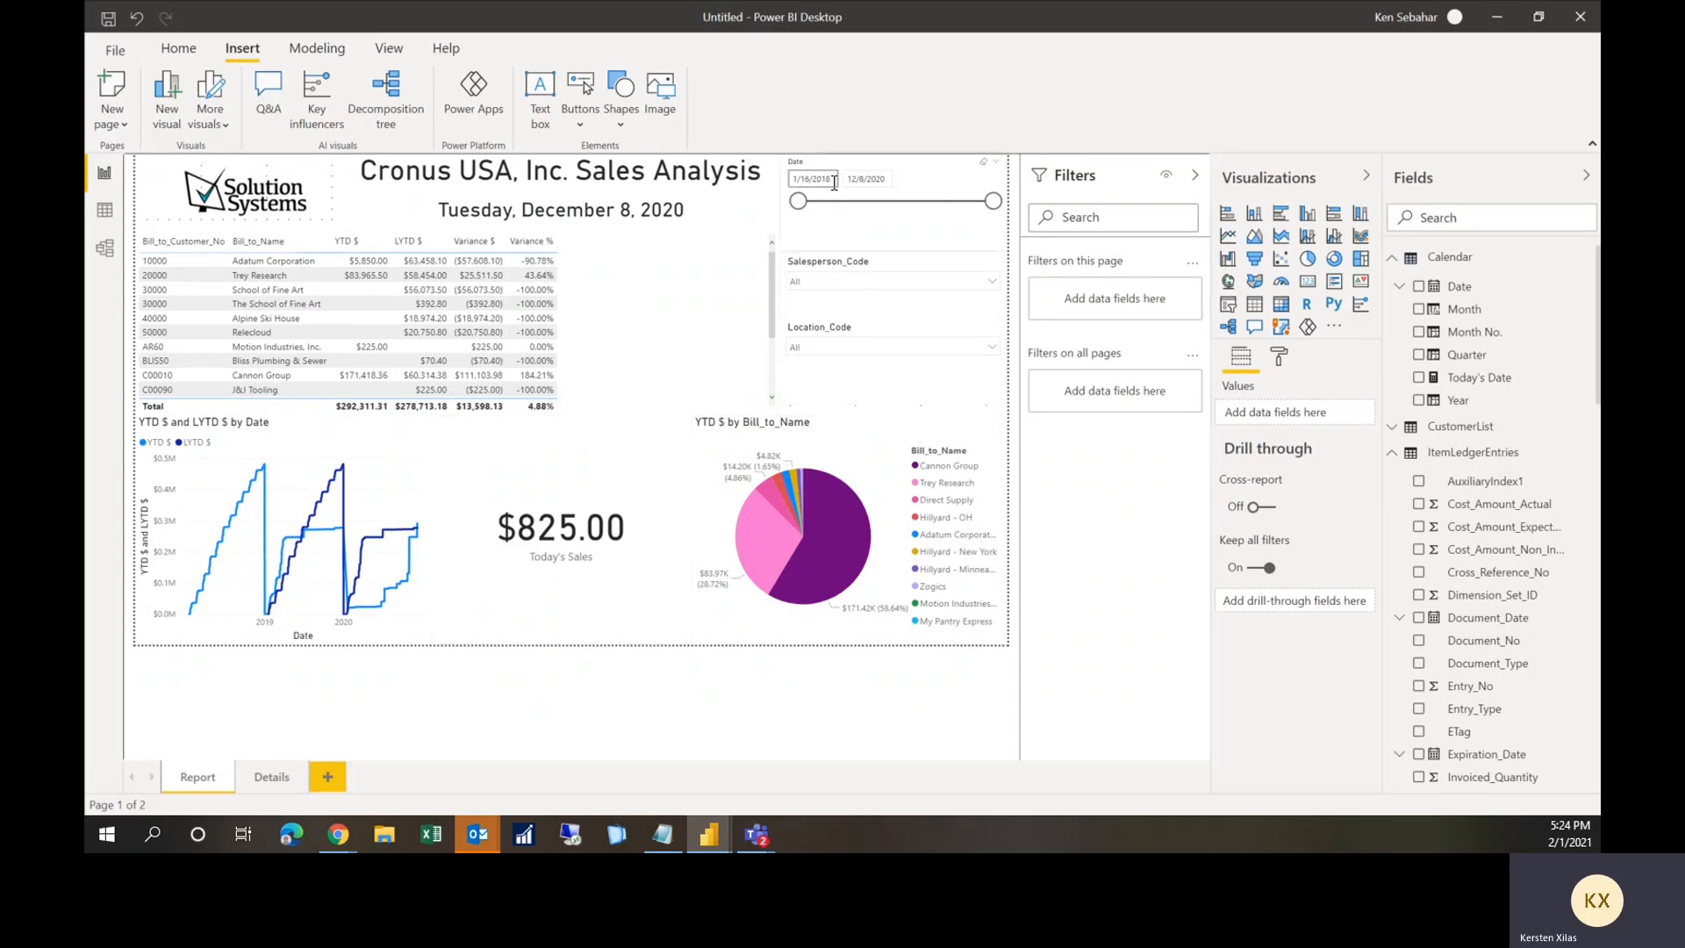
Step: Set the Date slicer's start date to 1/1/2020
left_click(834, 181)
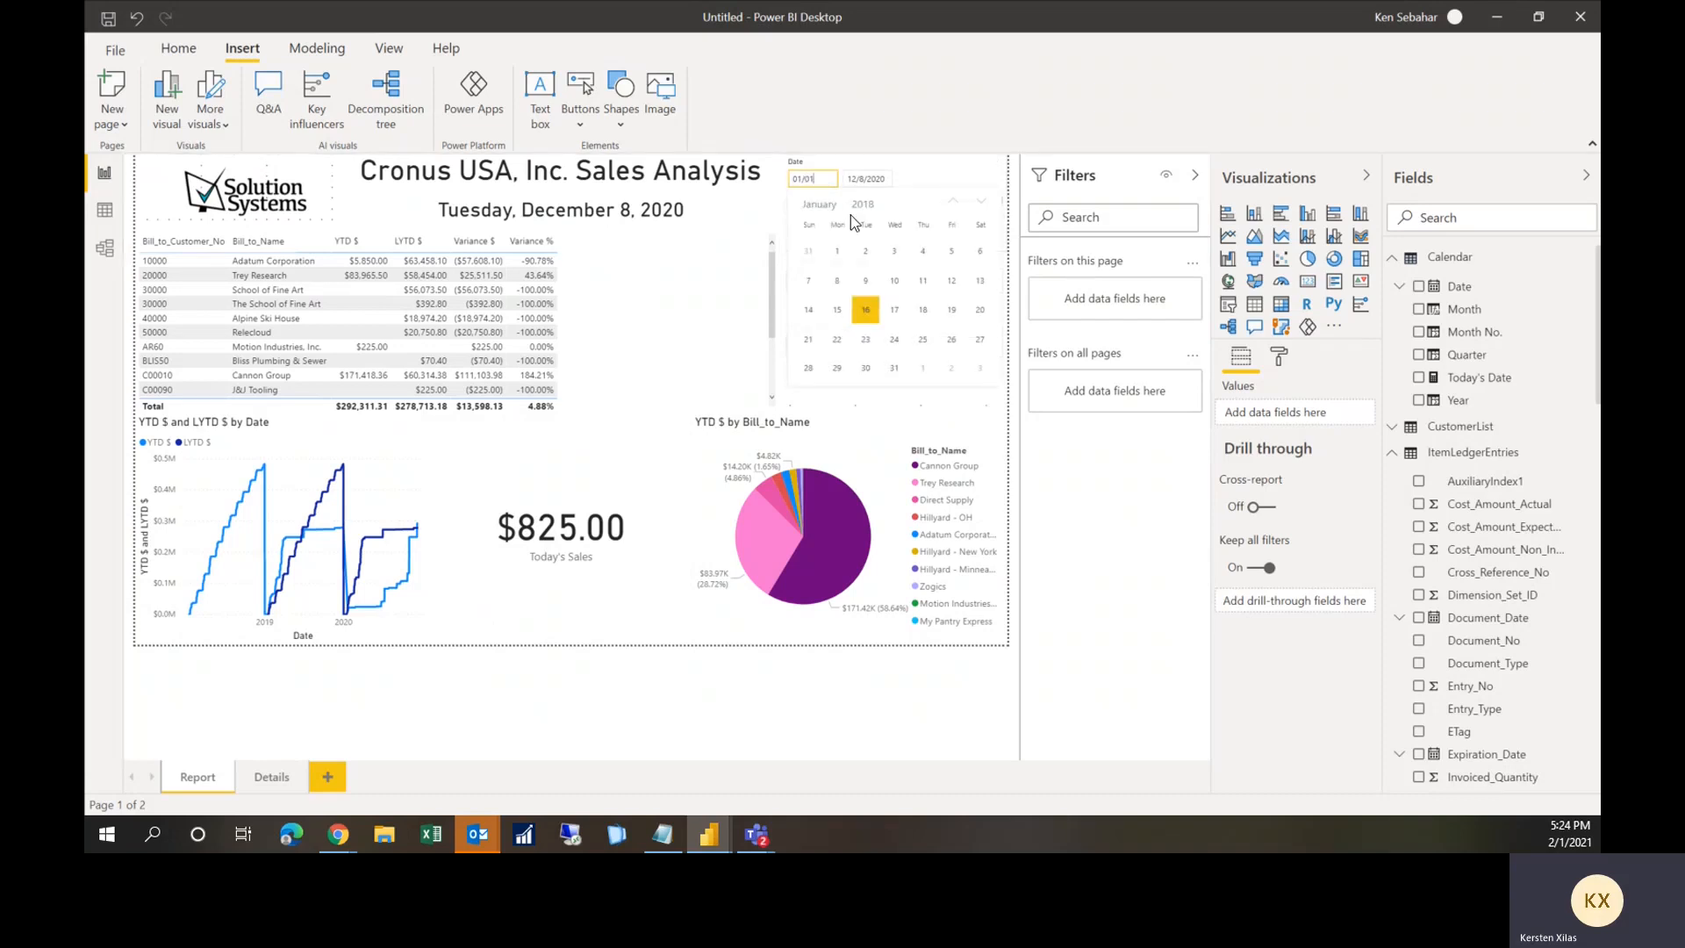
type("01/01/2020")
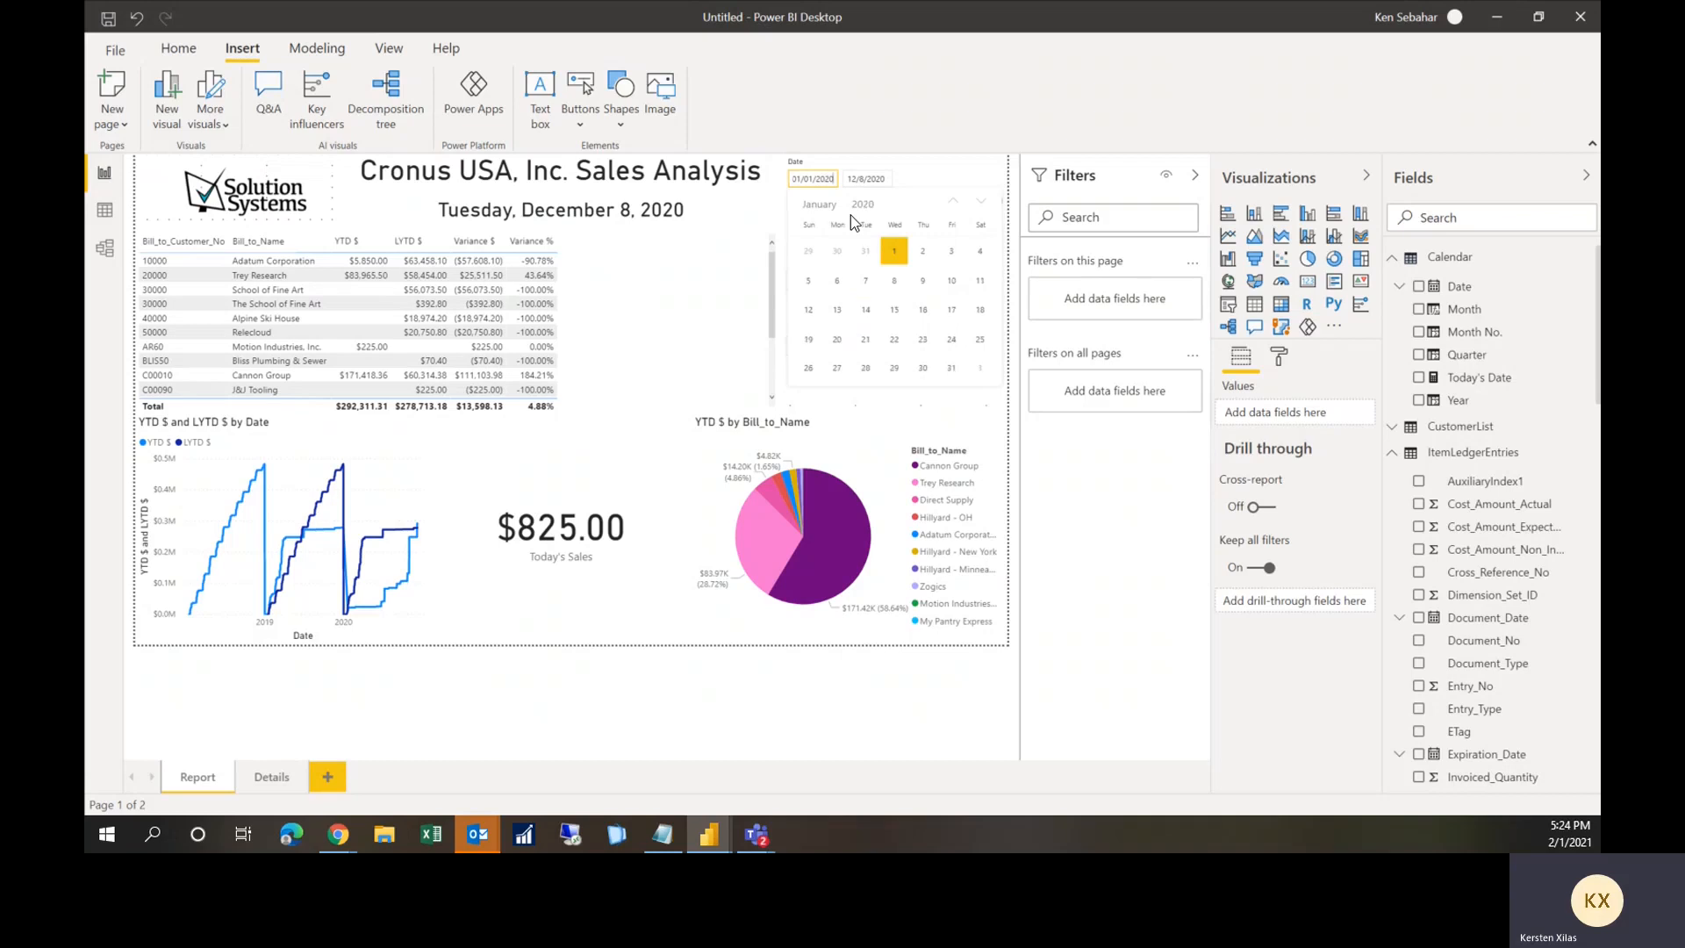
left_click(895, 255)
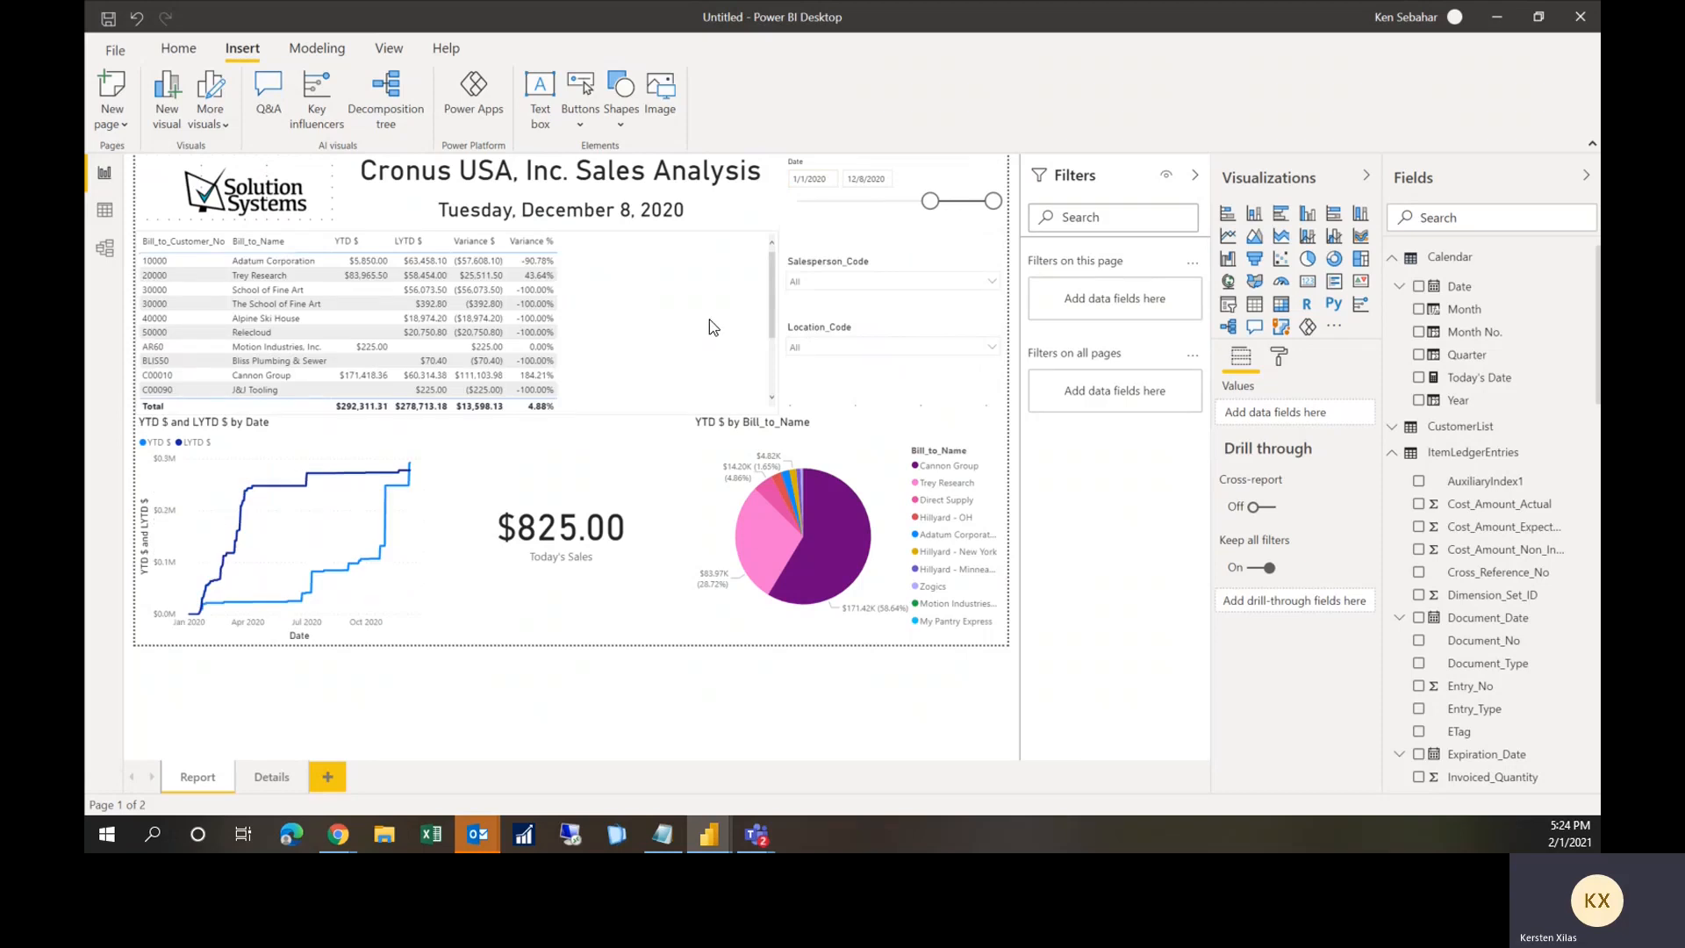
Step: Examine how the customer table interacts with the other visuals using Edit interactions, and leave that mode
left_click(414, 316)
left_click(720, 277)
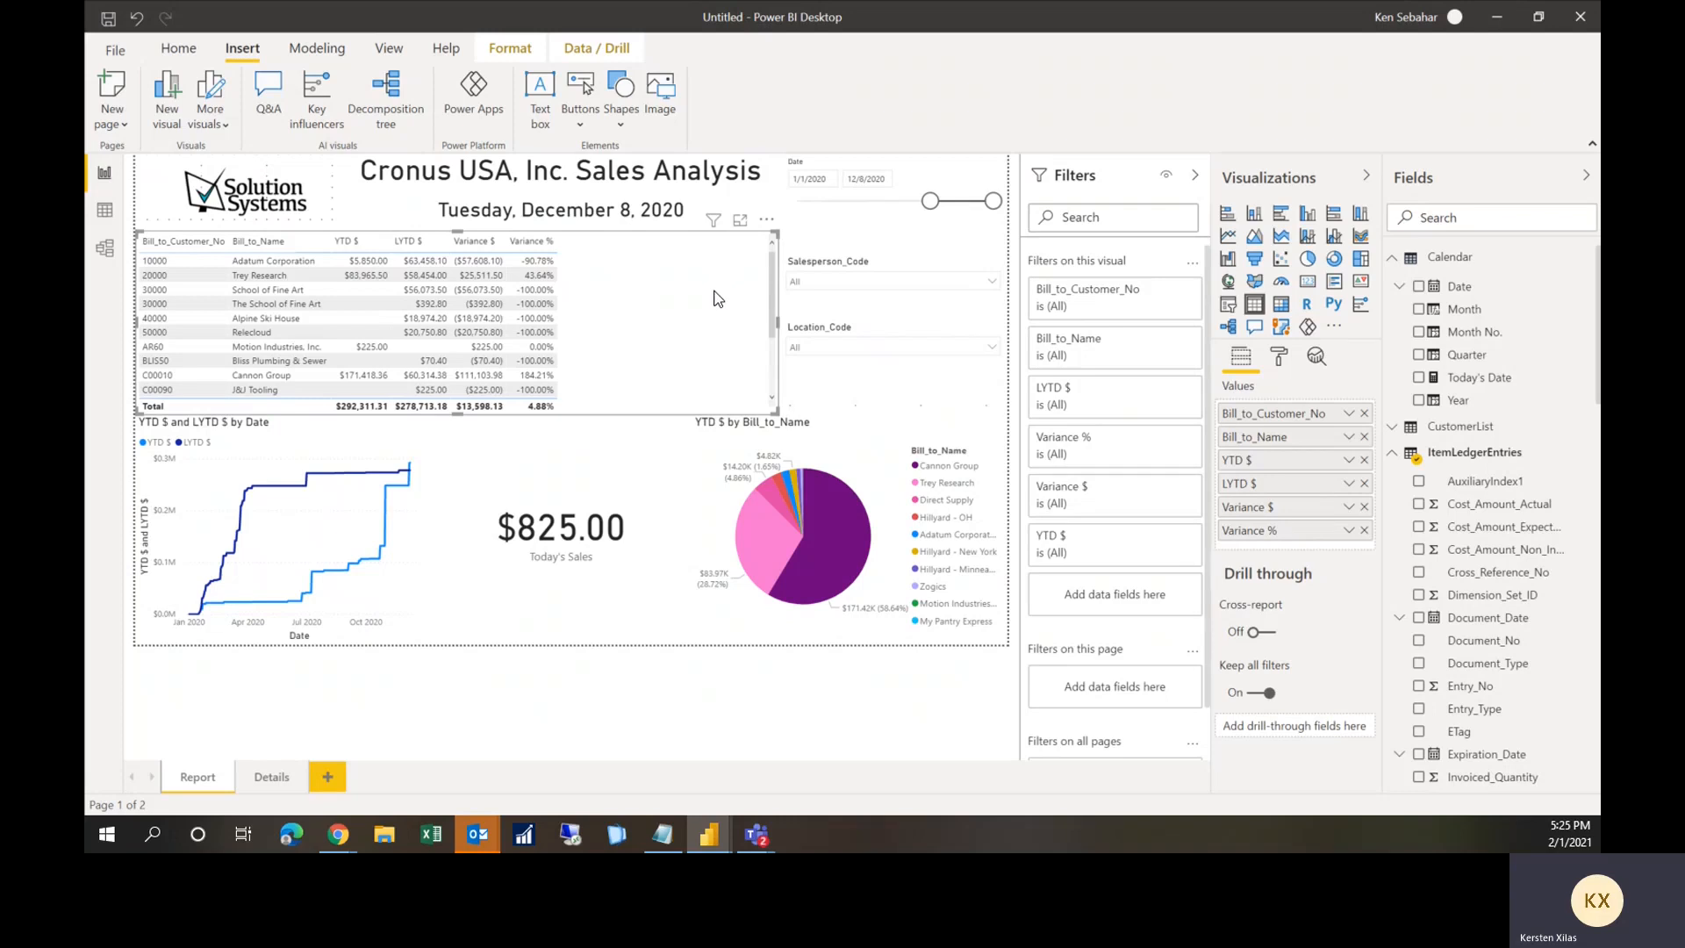
left_click(510, 48)
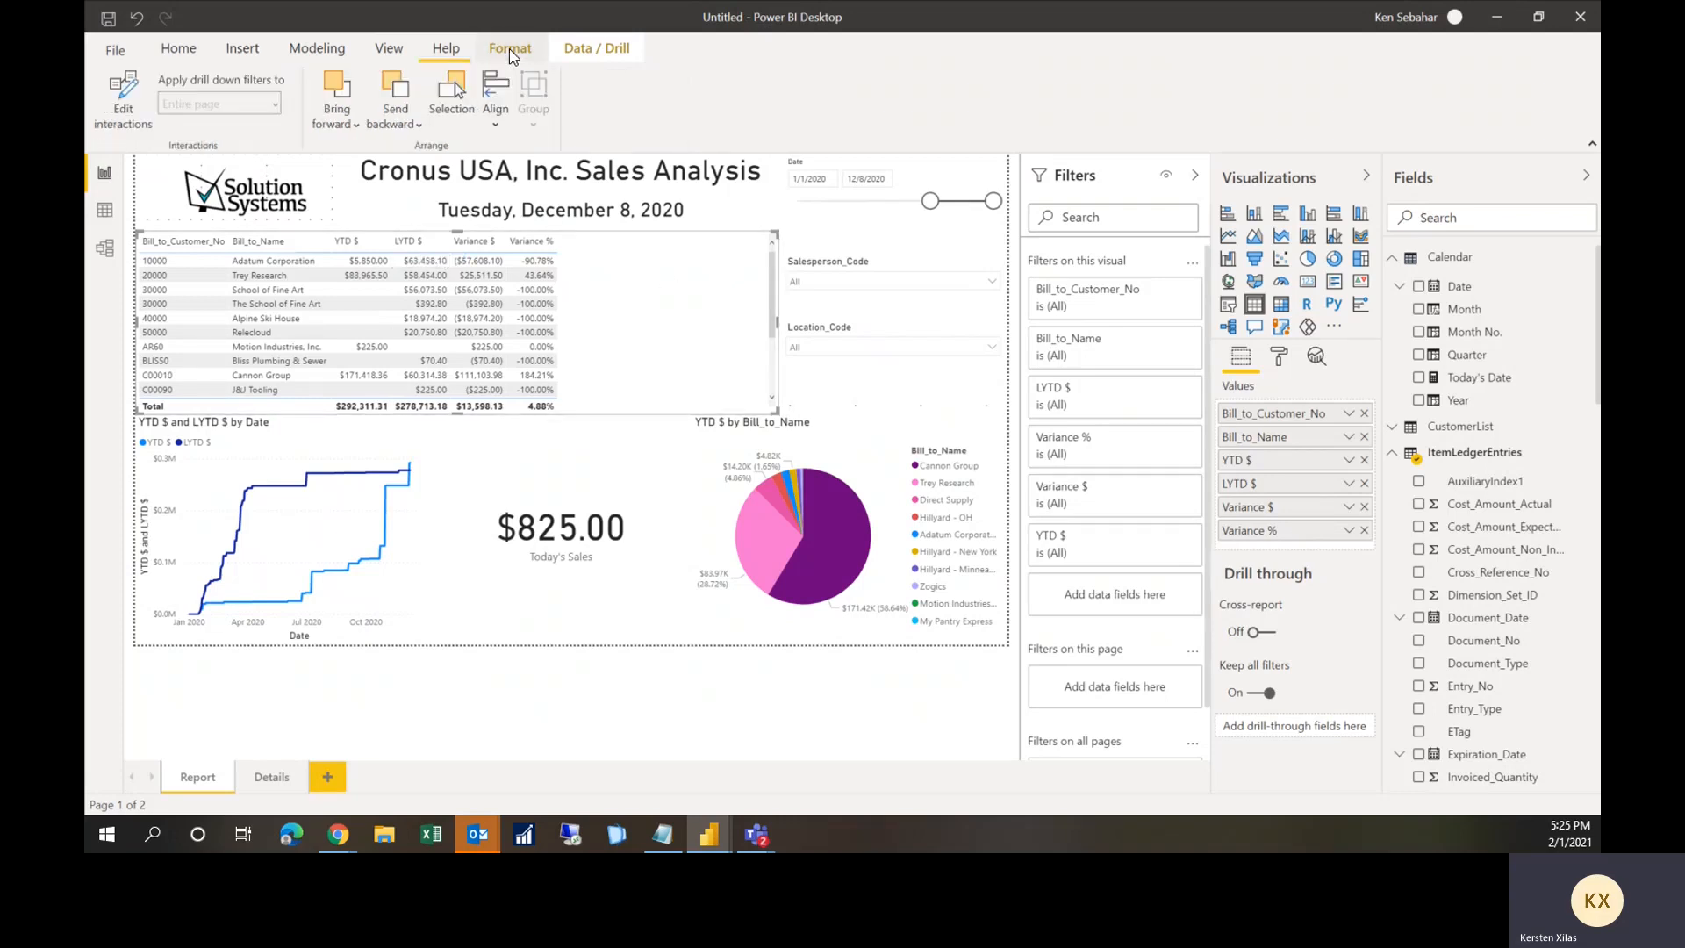
left_click(117, 122)
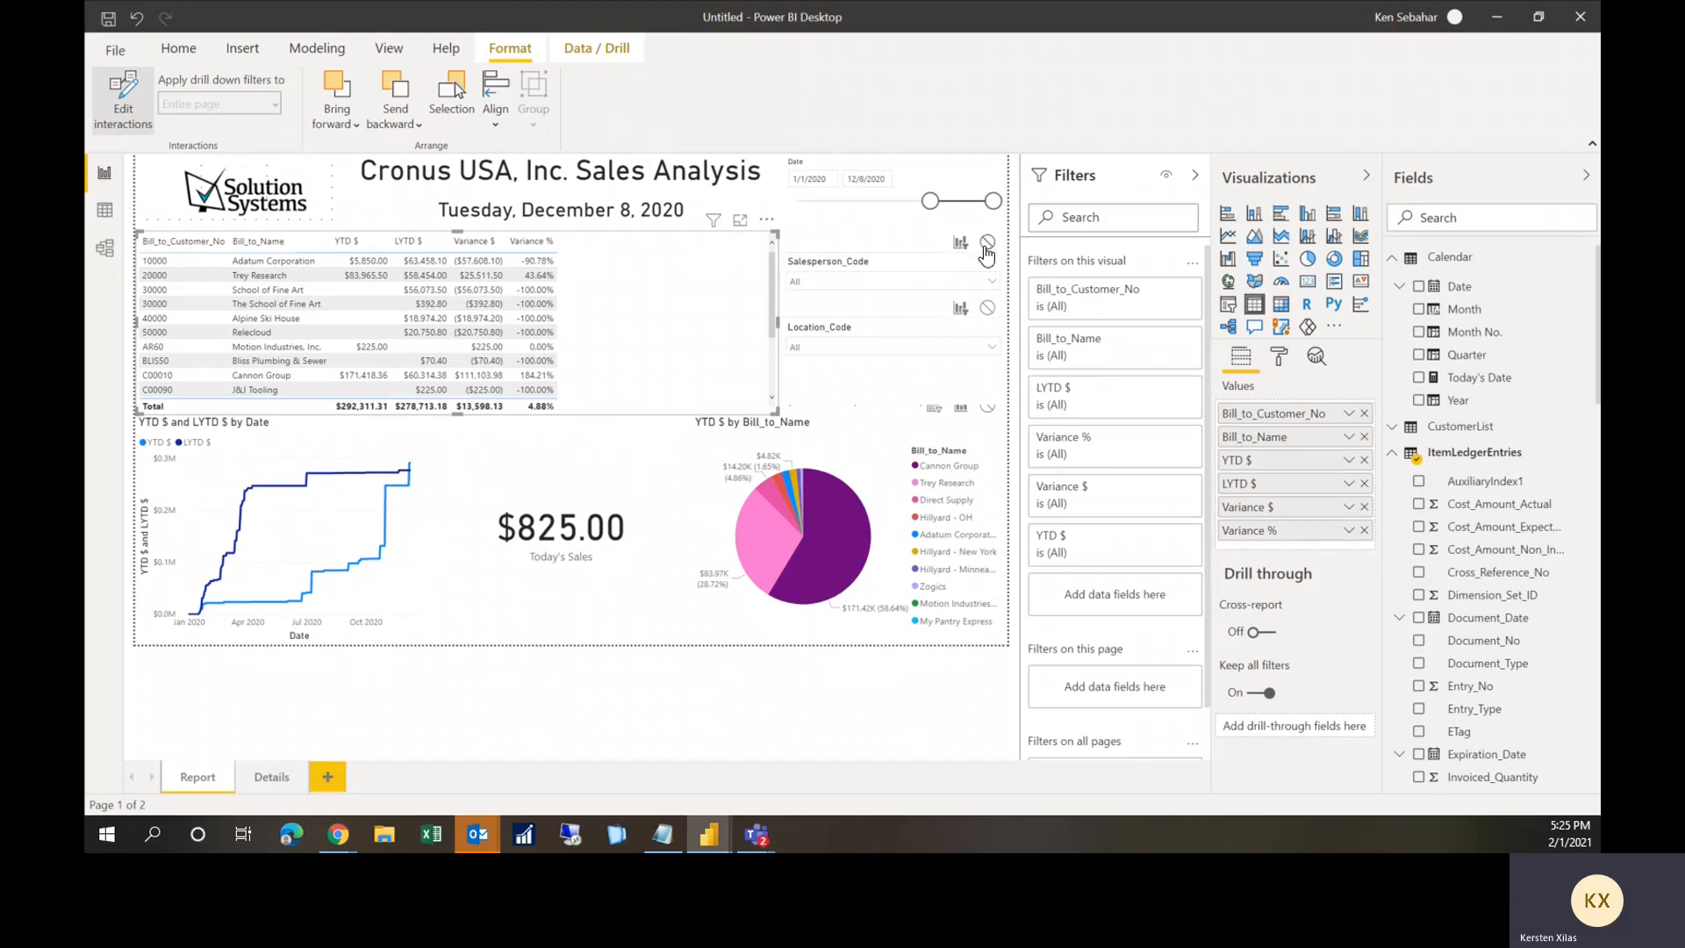
left_click(121, 114)
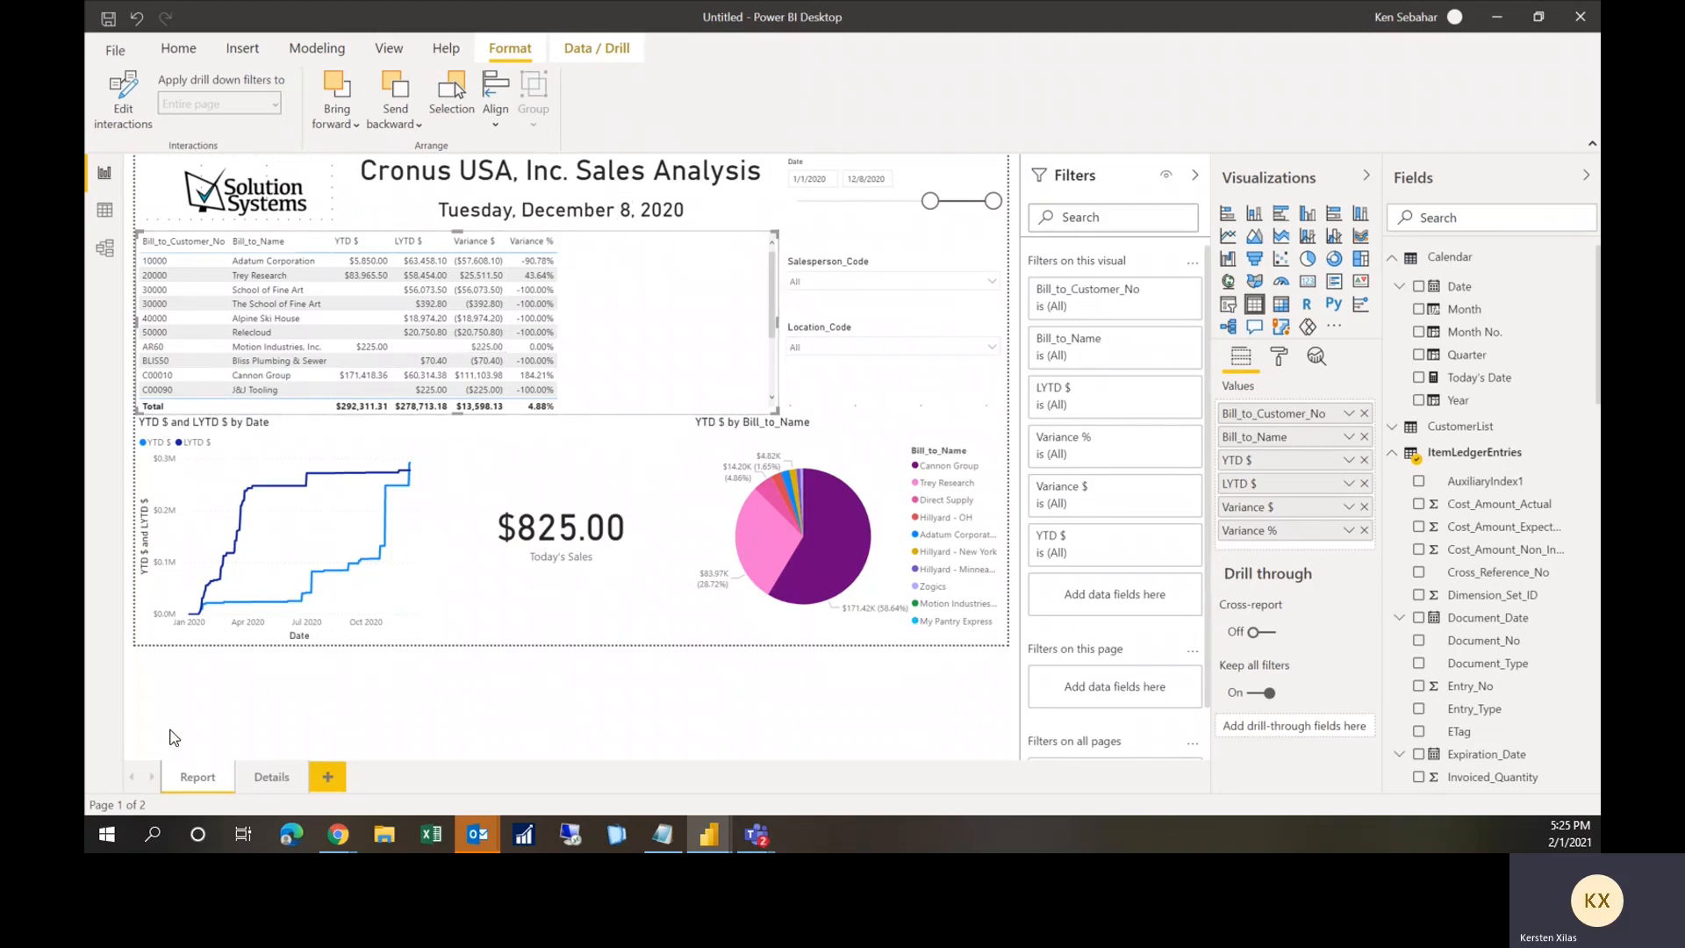
Step: Insert a table visual on the Details page and enlarge it to span the page width
left_click(260, 777)
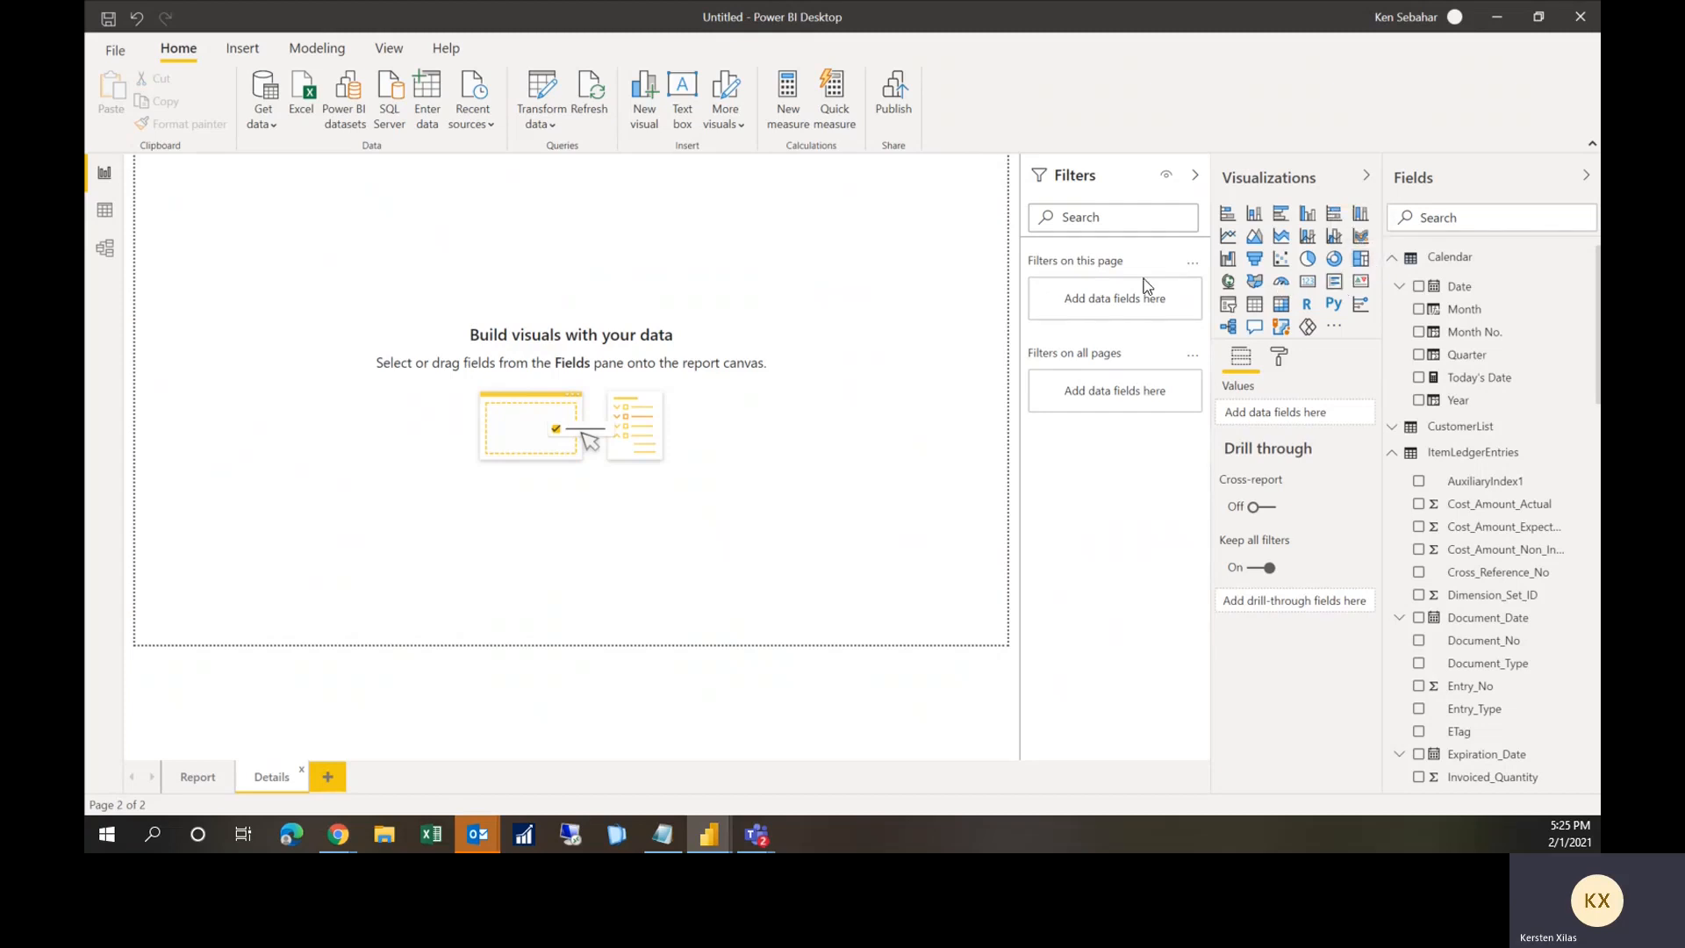
left_click(1256, 304)
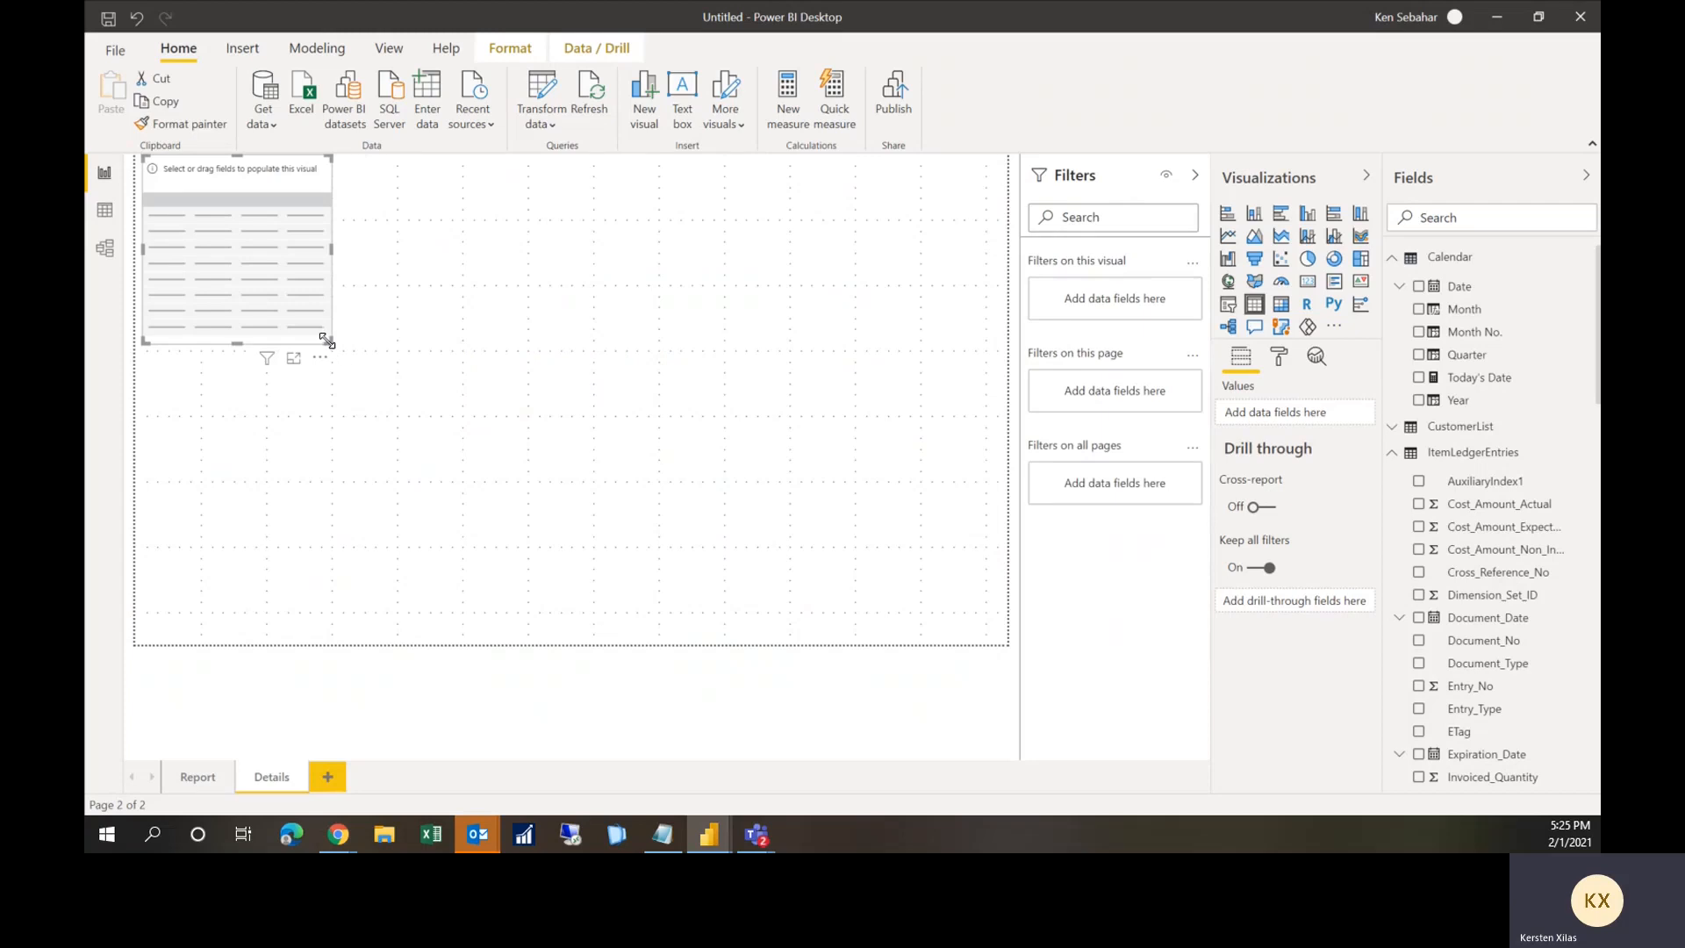
left_click_drag(330, 341, 1072, 432)
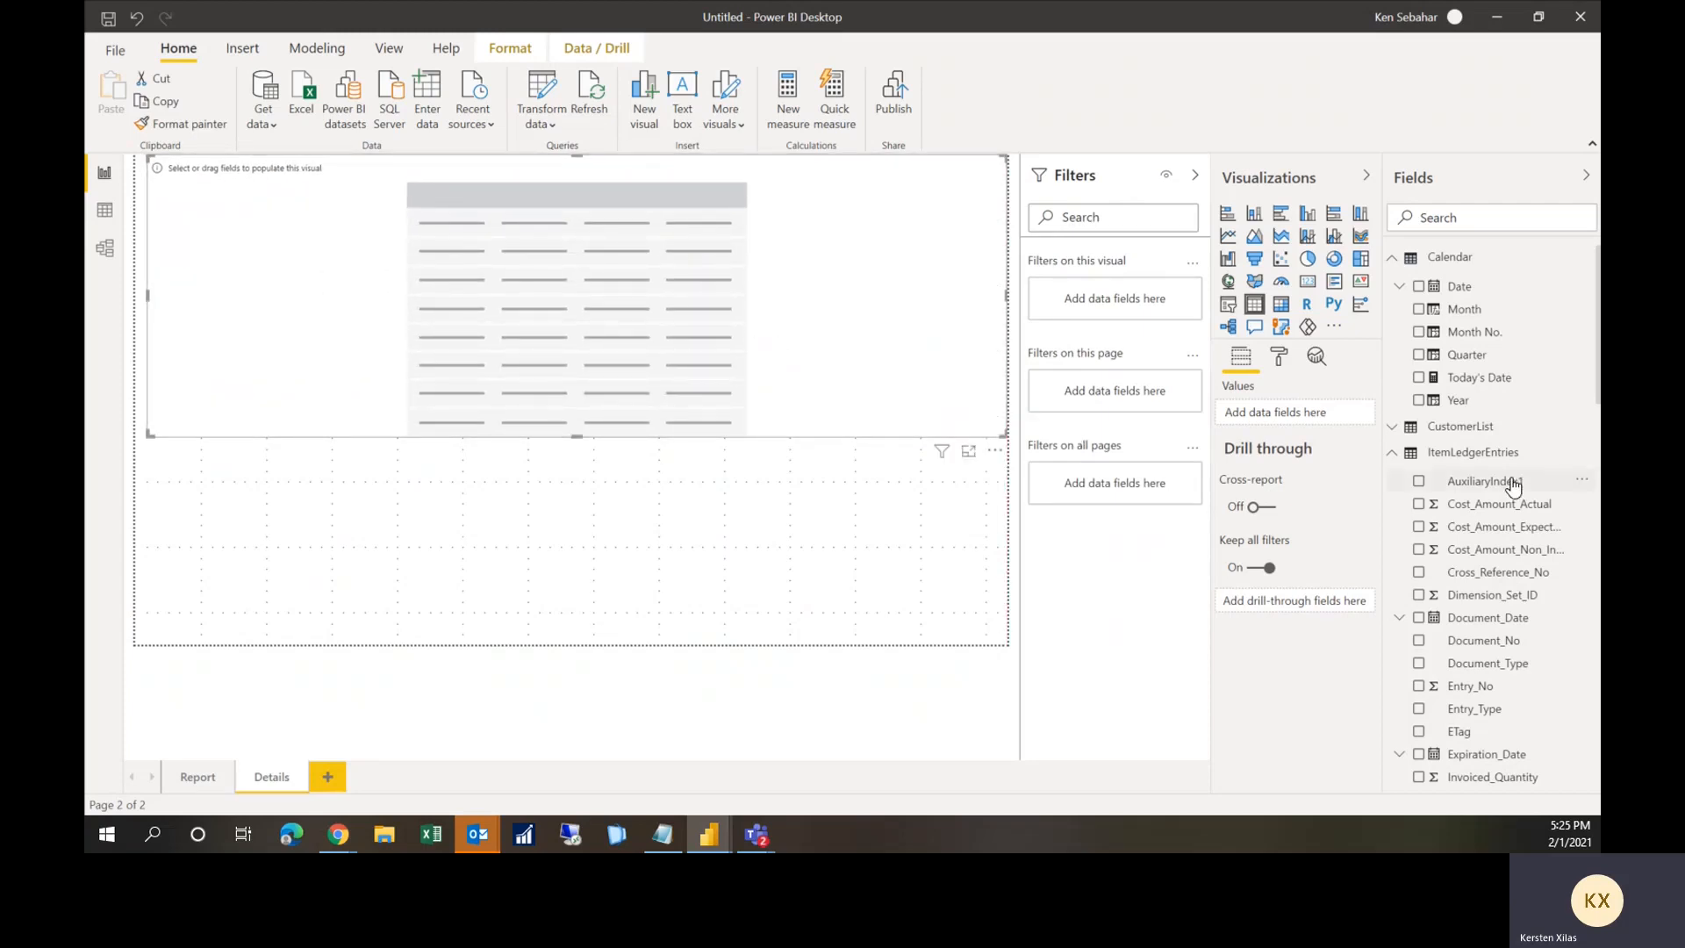
Step: Add Document_No from ItemLedgerEntries plus Bill_to_Customer_No and Bill_to_Name from PostedSalesShipment to the Details table
scroll(1513, 483, "down", 2)
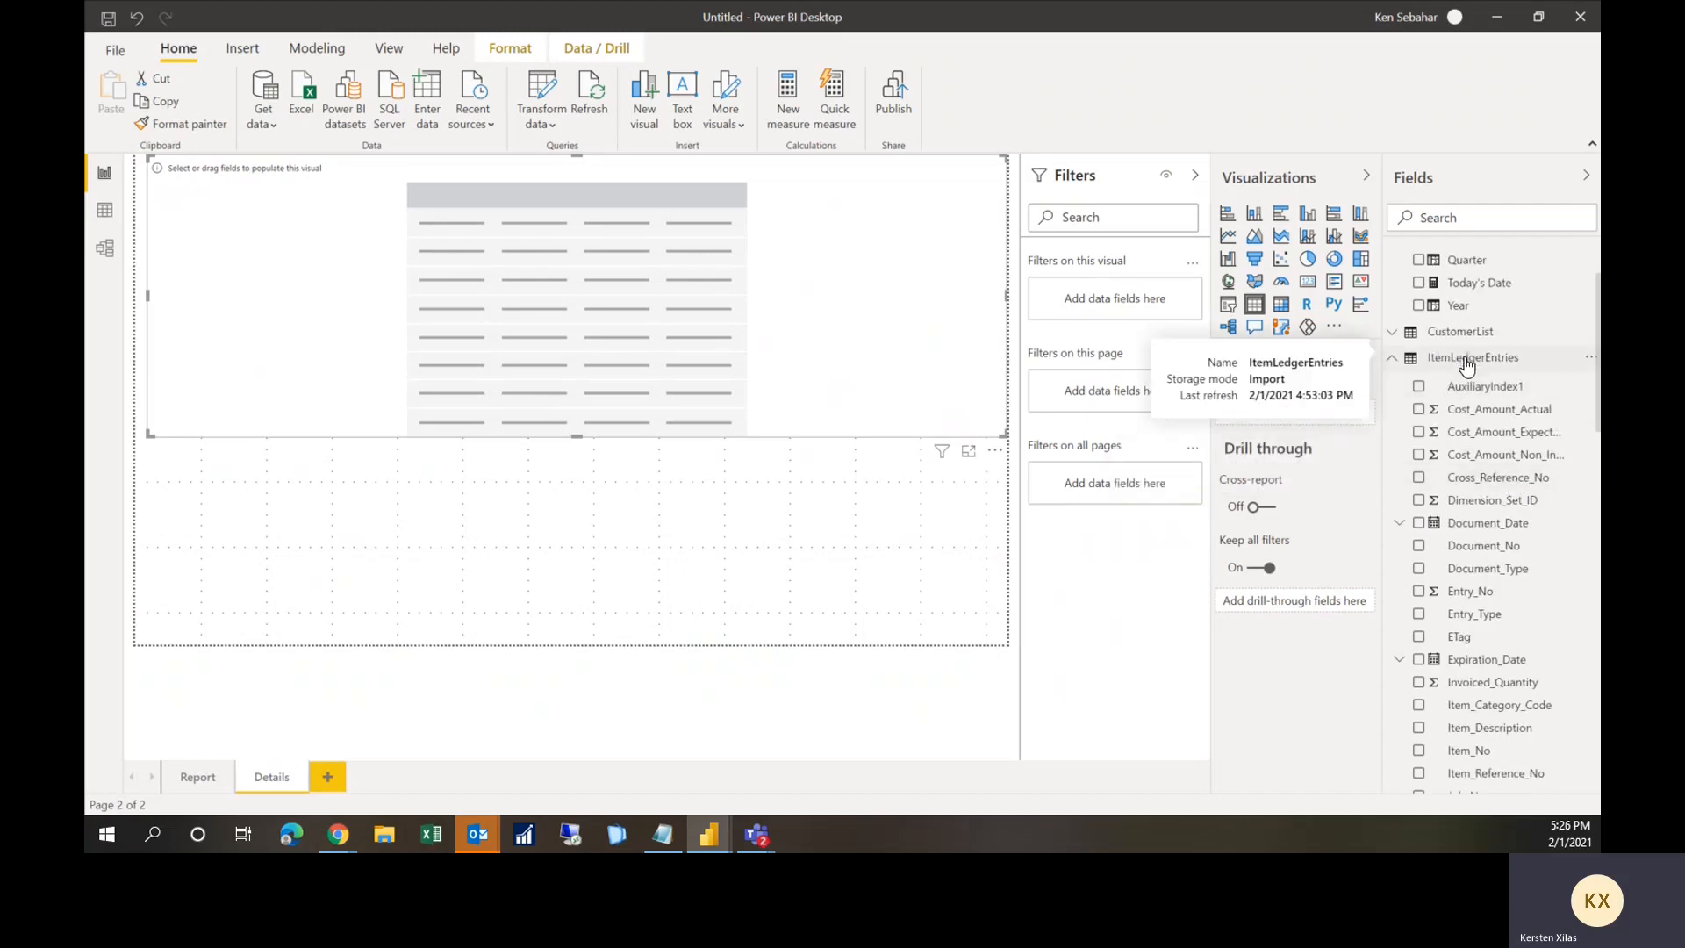
left_click(1420, 548)
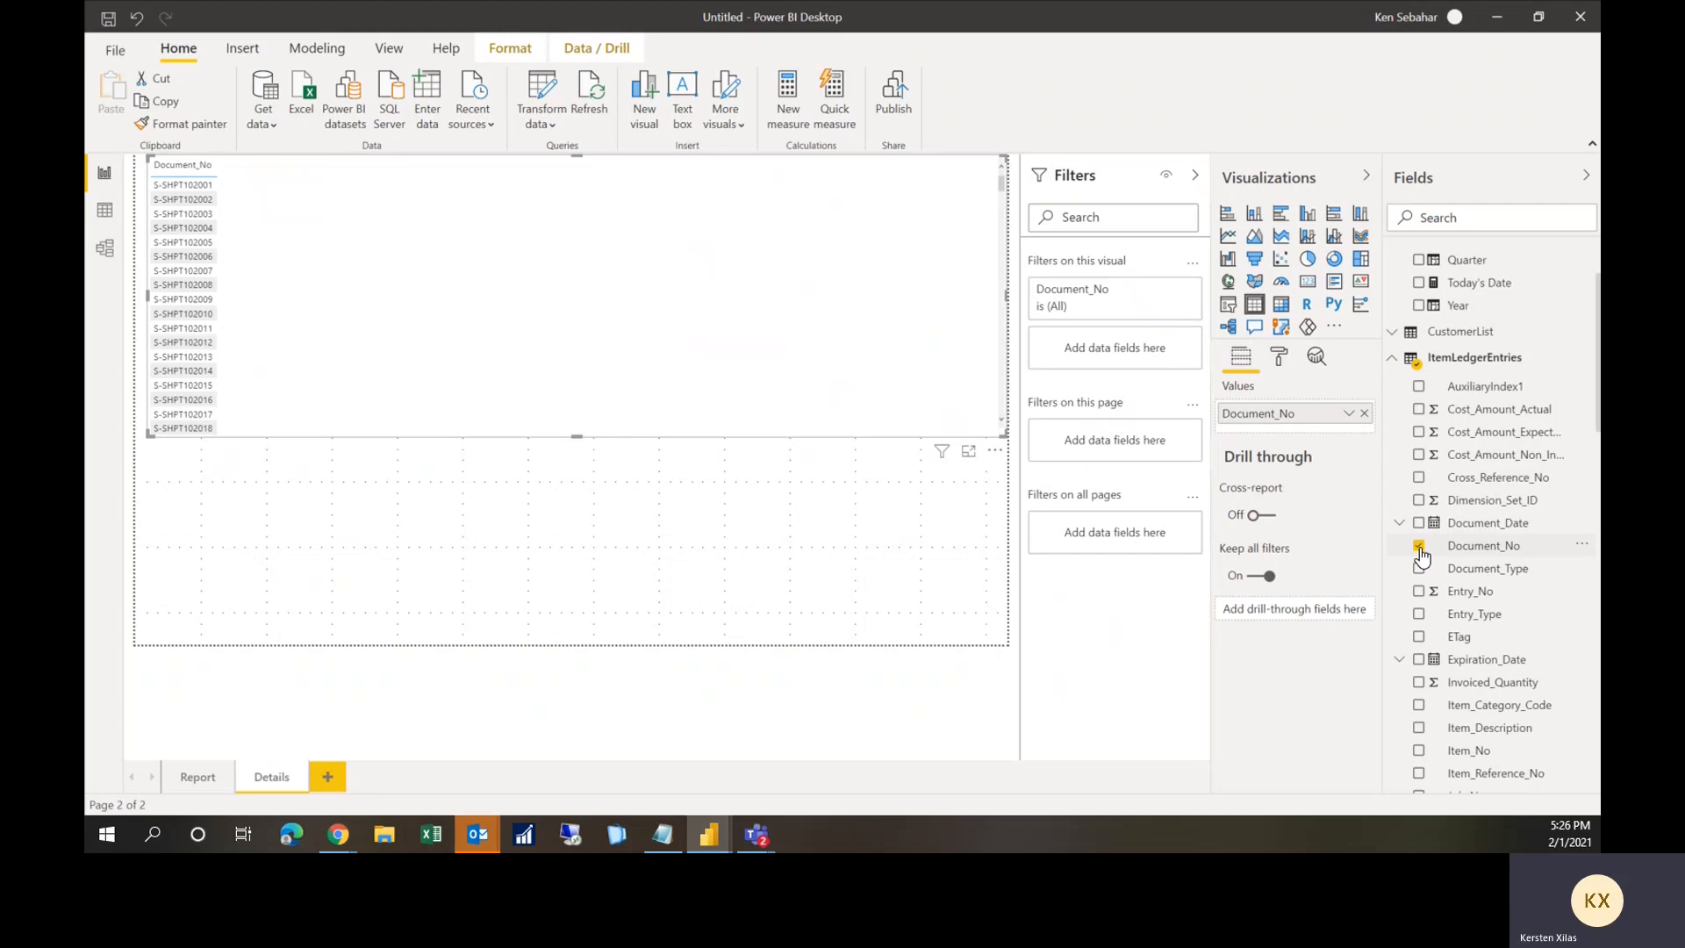
scroll(1422, 557, "down", 2)
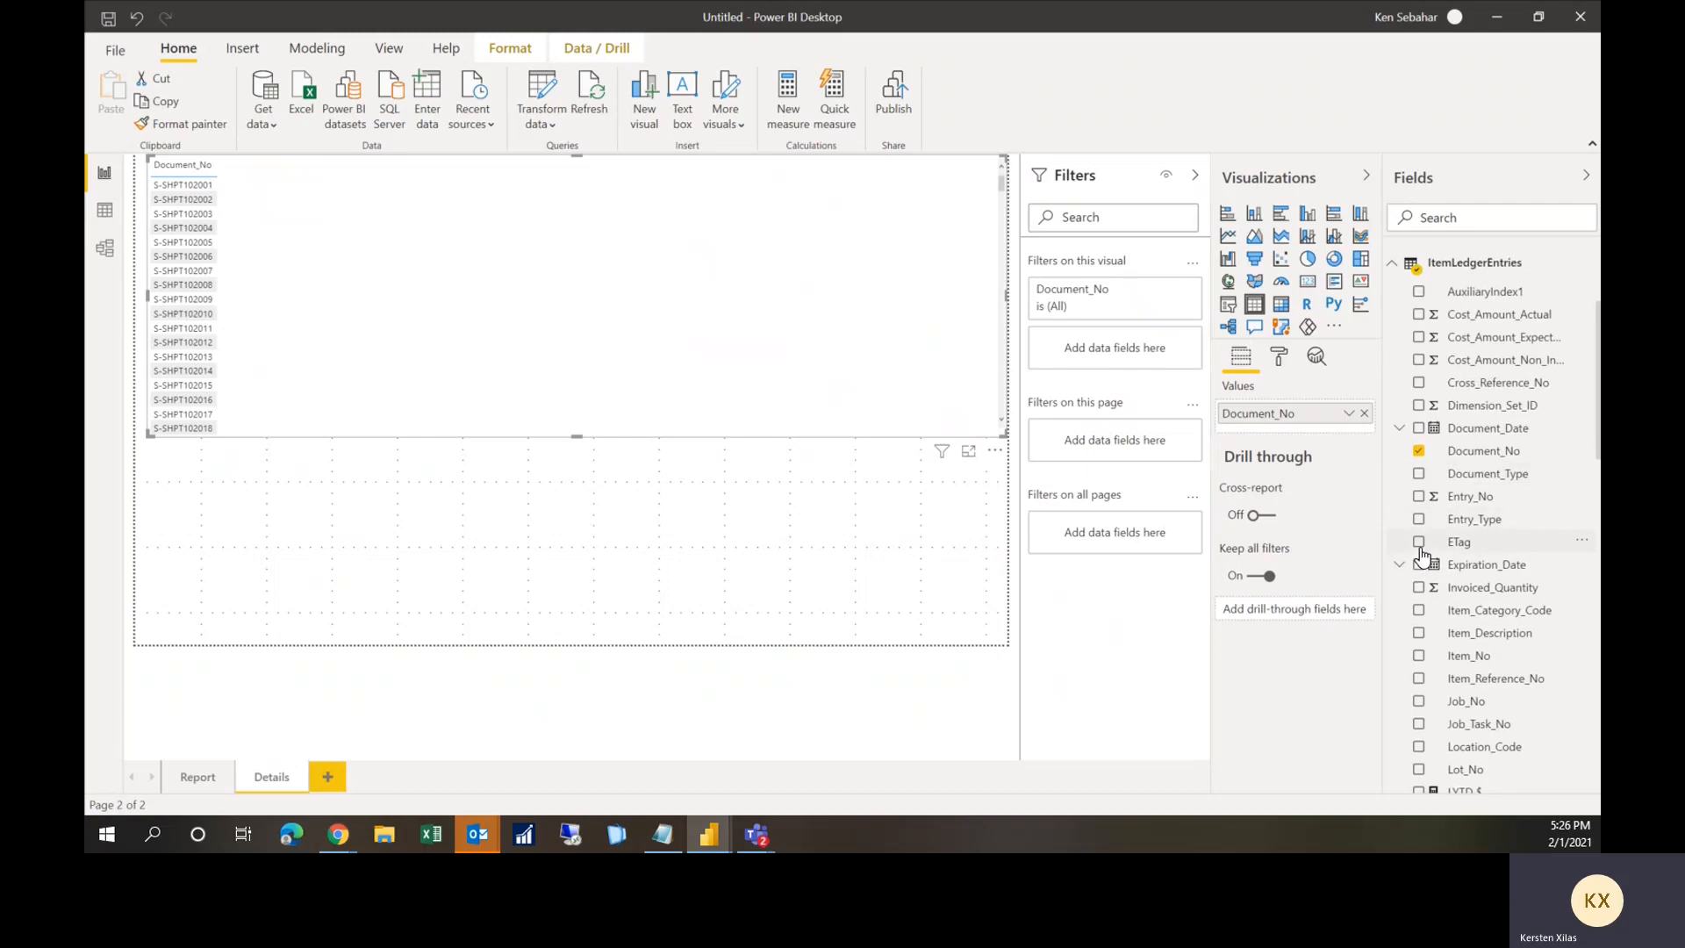
scroll(1422, 556, "down", 2)
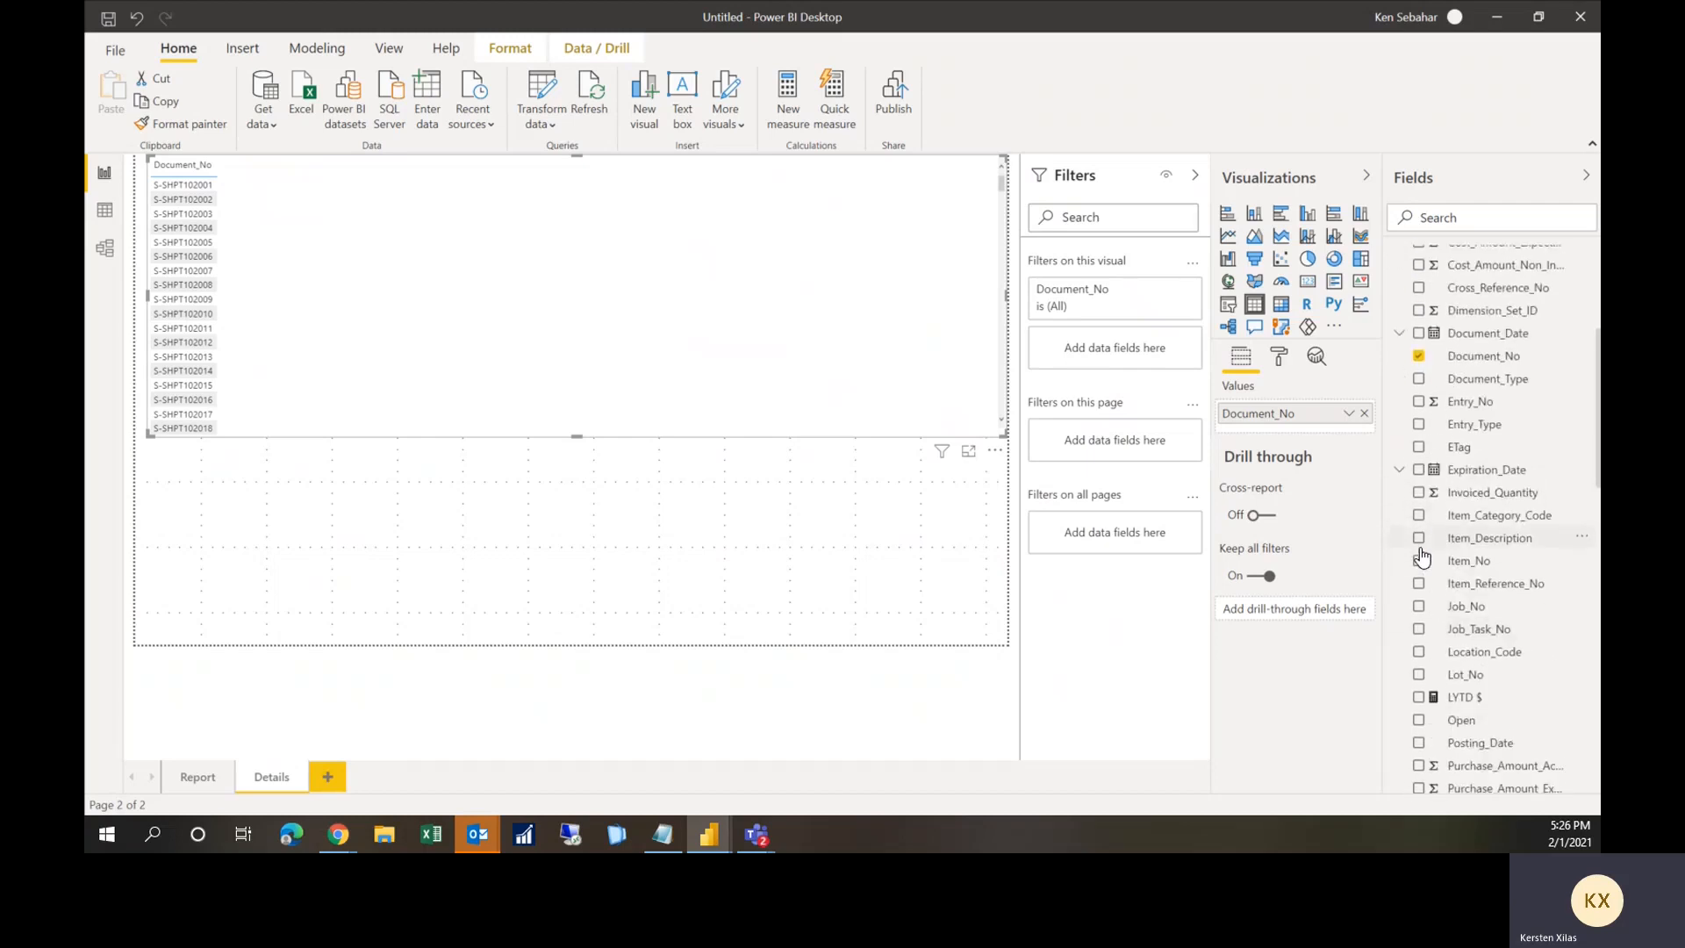
scroll(1422, 553, "up", 4)
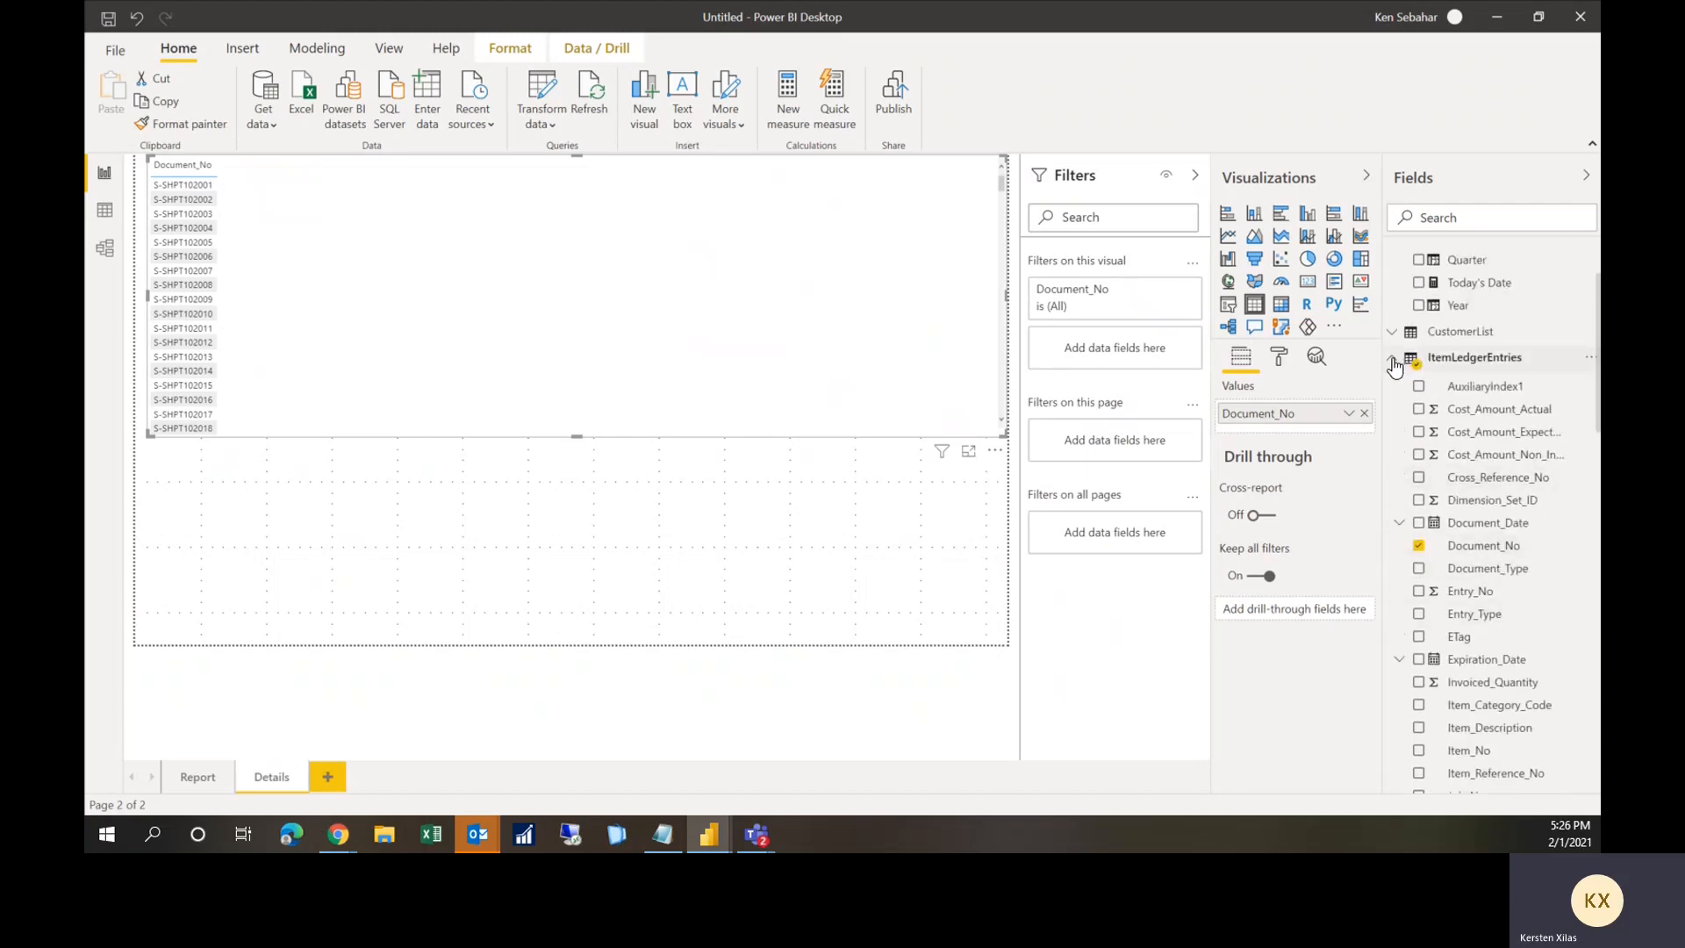
left_click(1394, 360)
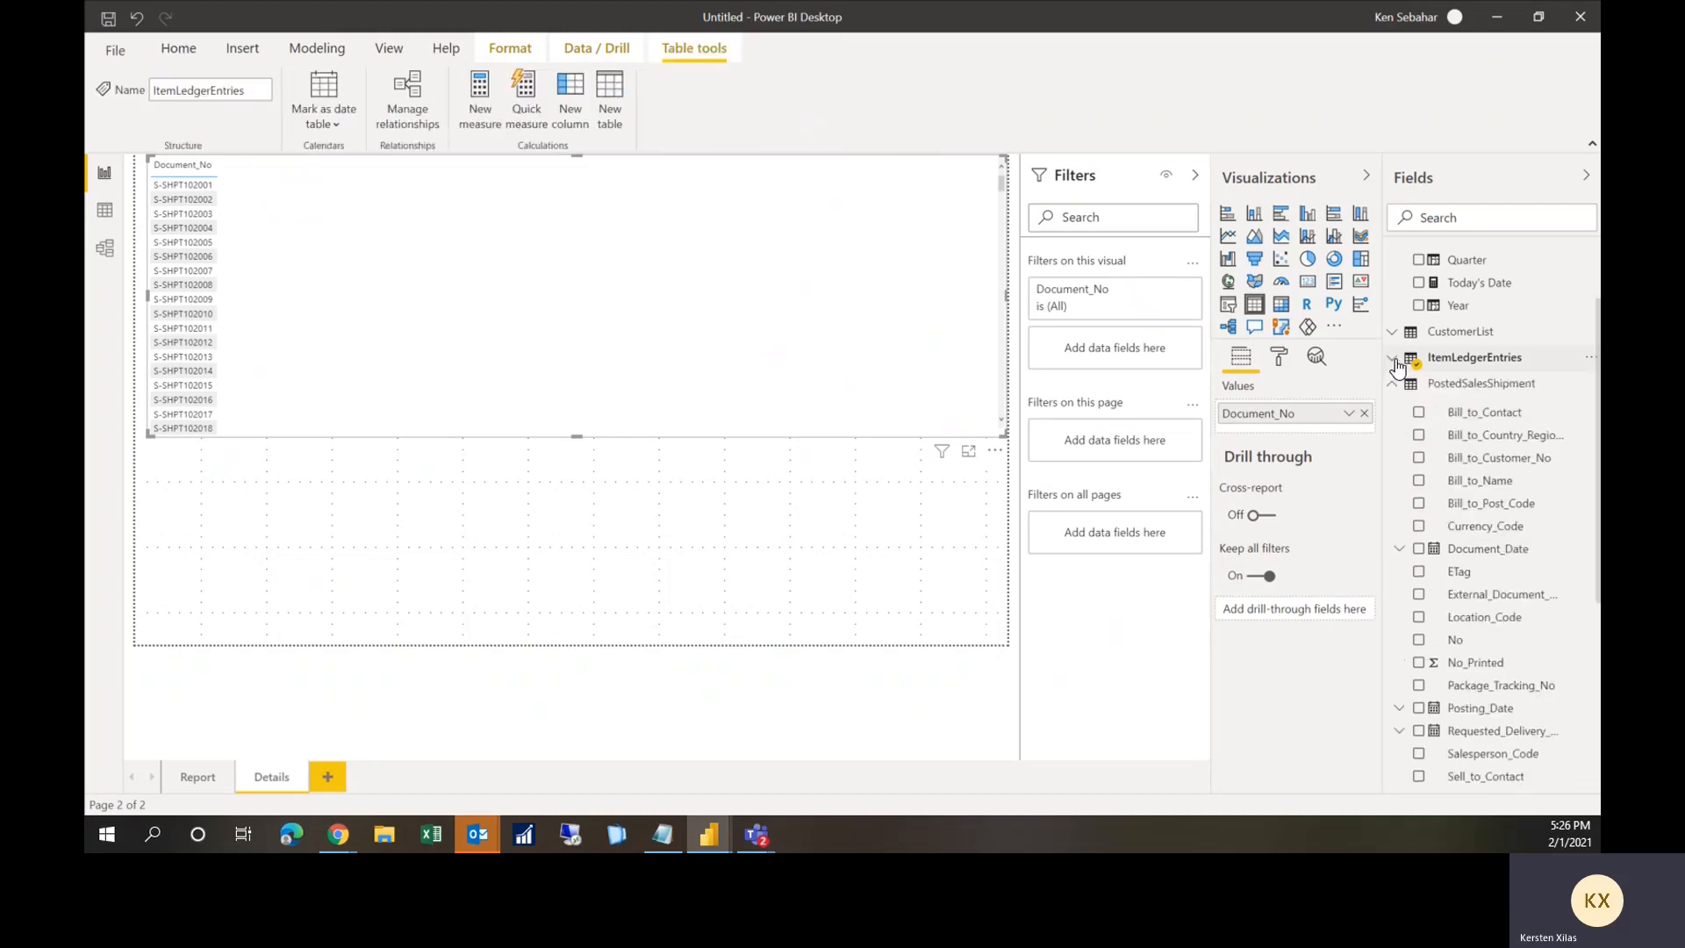
left_click(1419, 459)
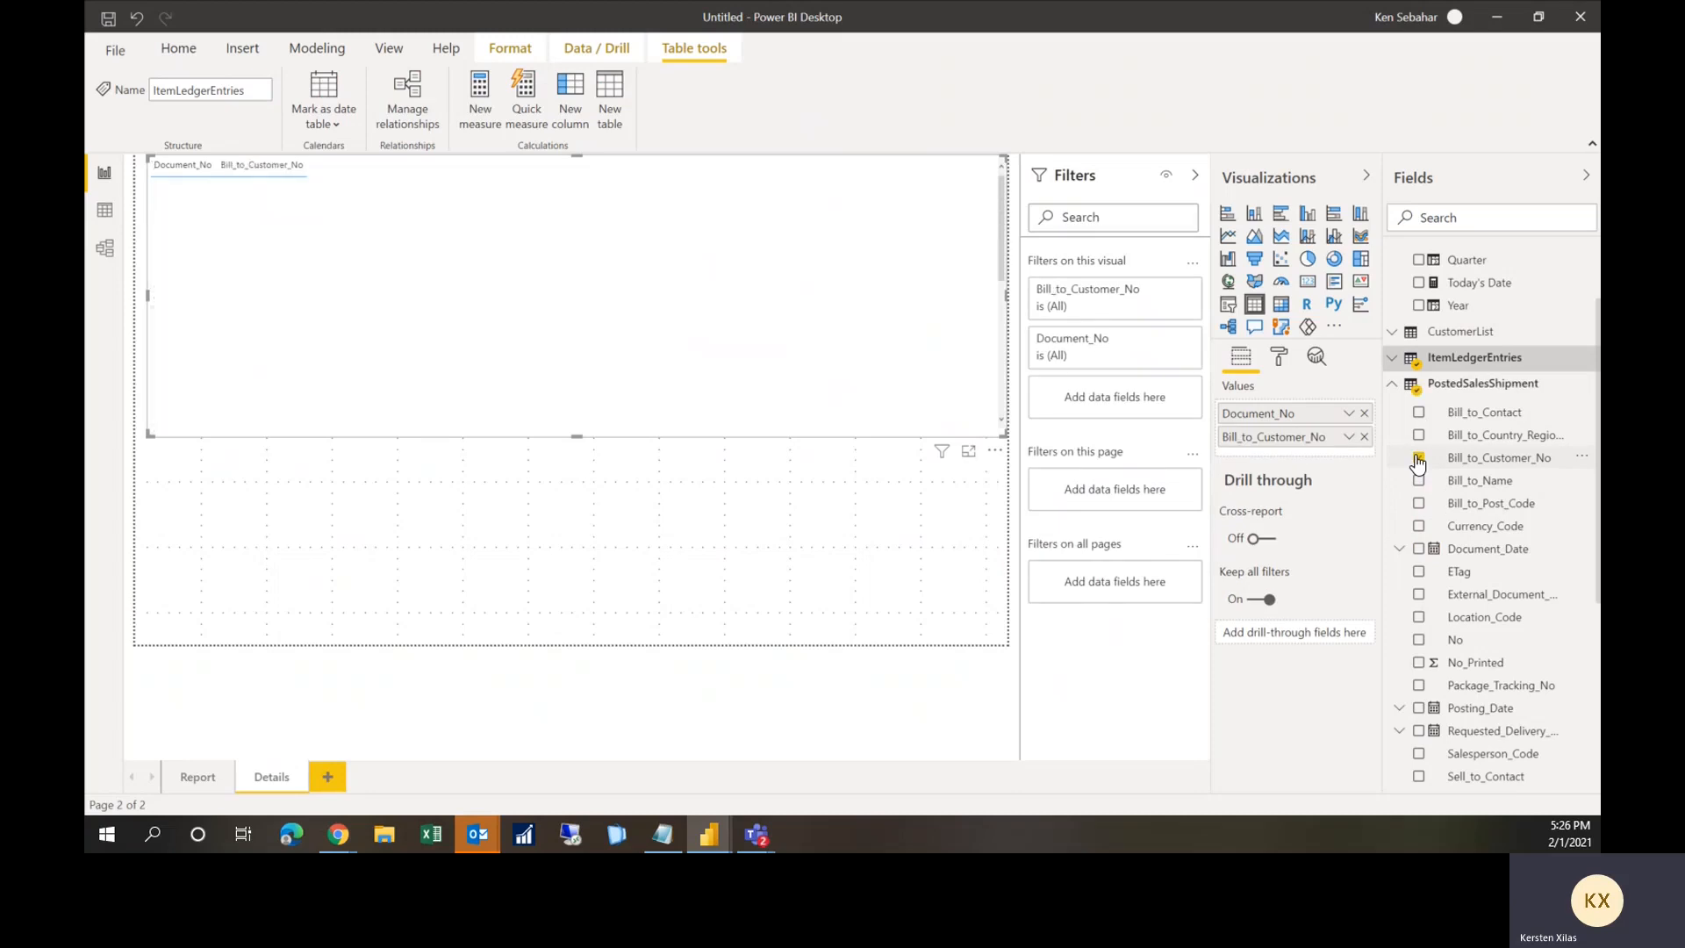
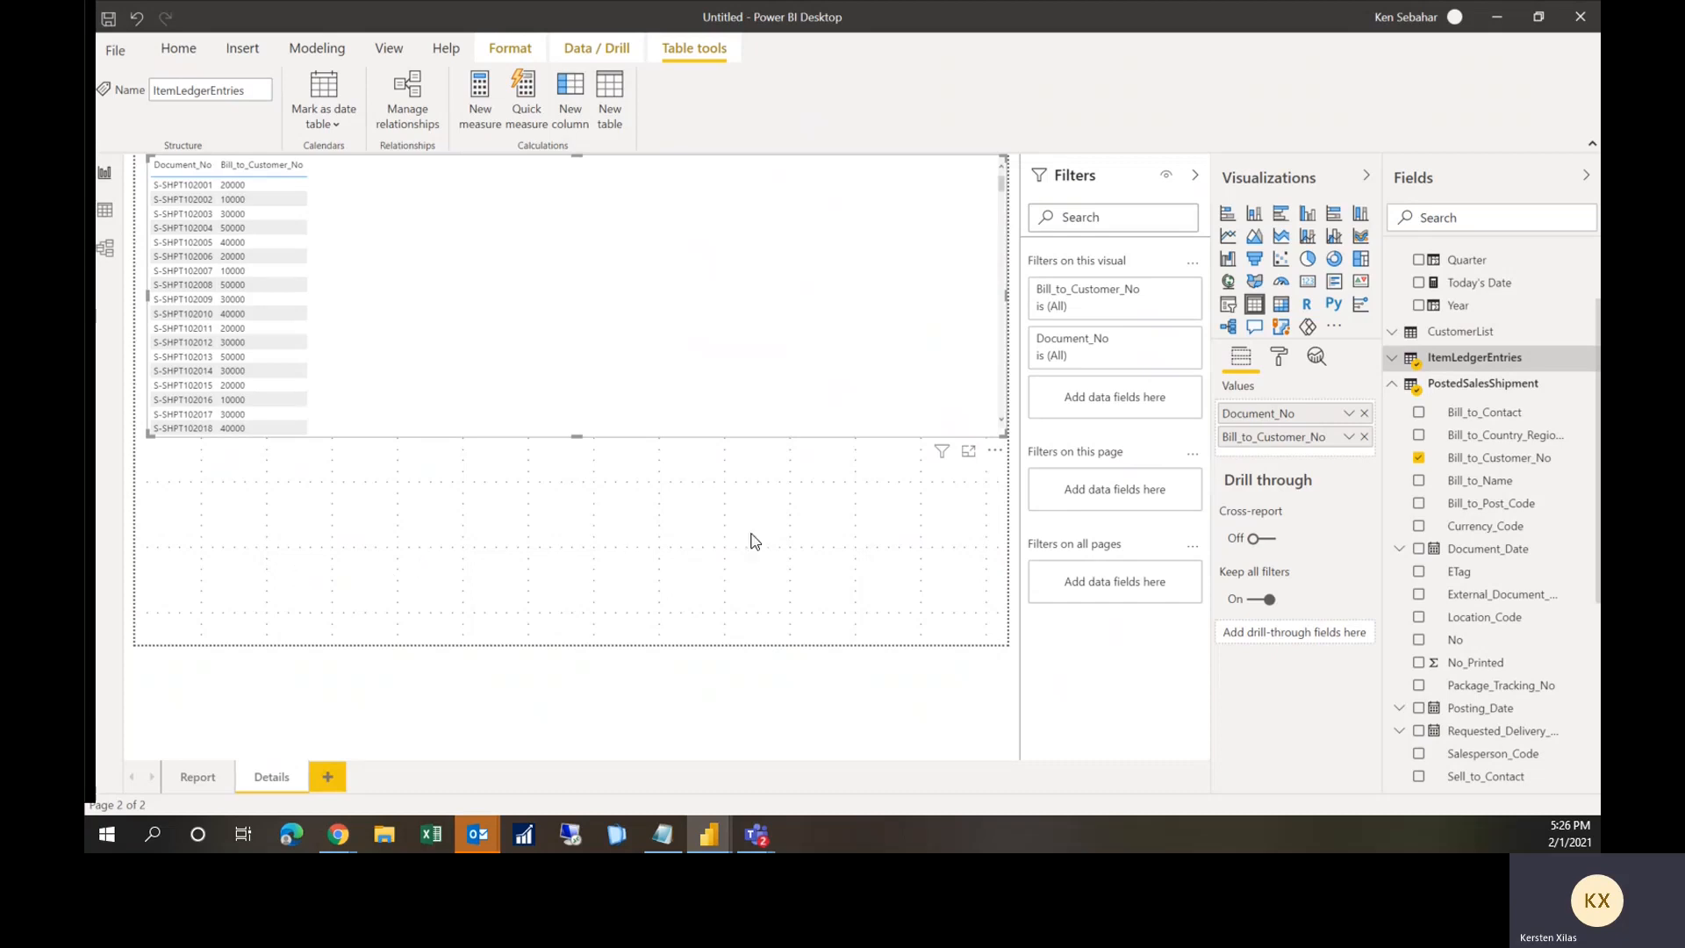
left_click(1419, 480)
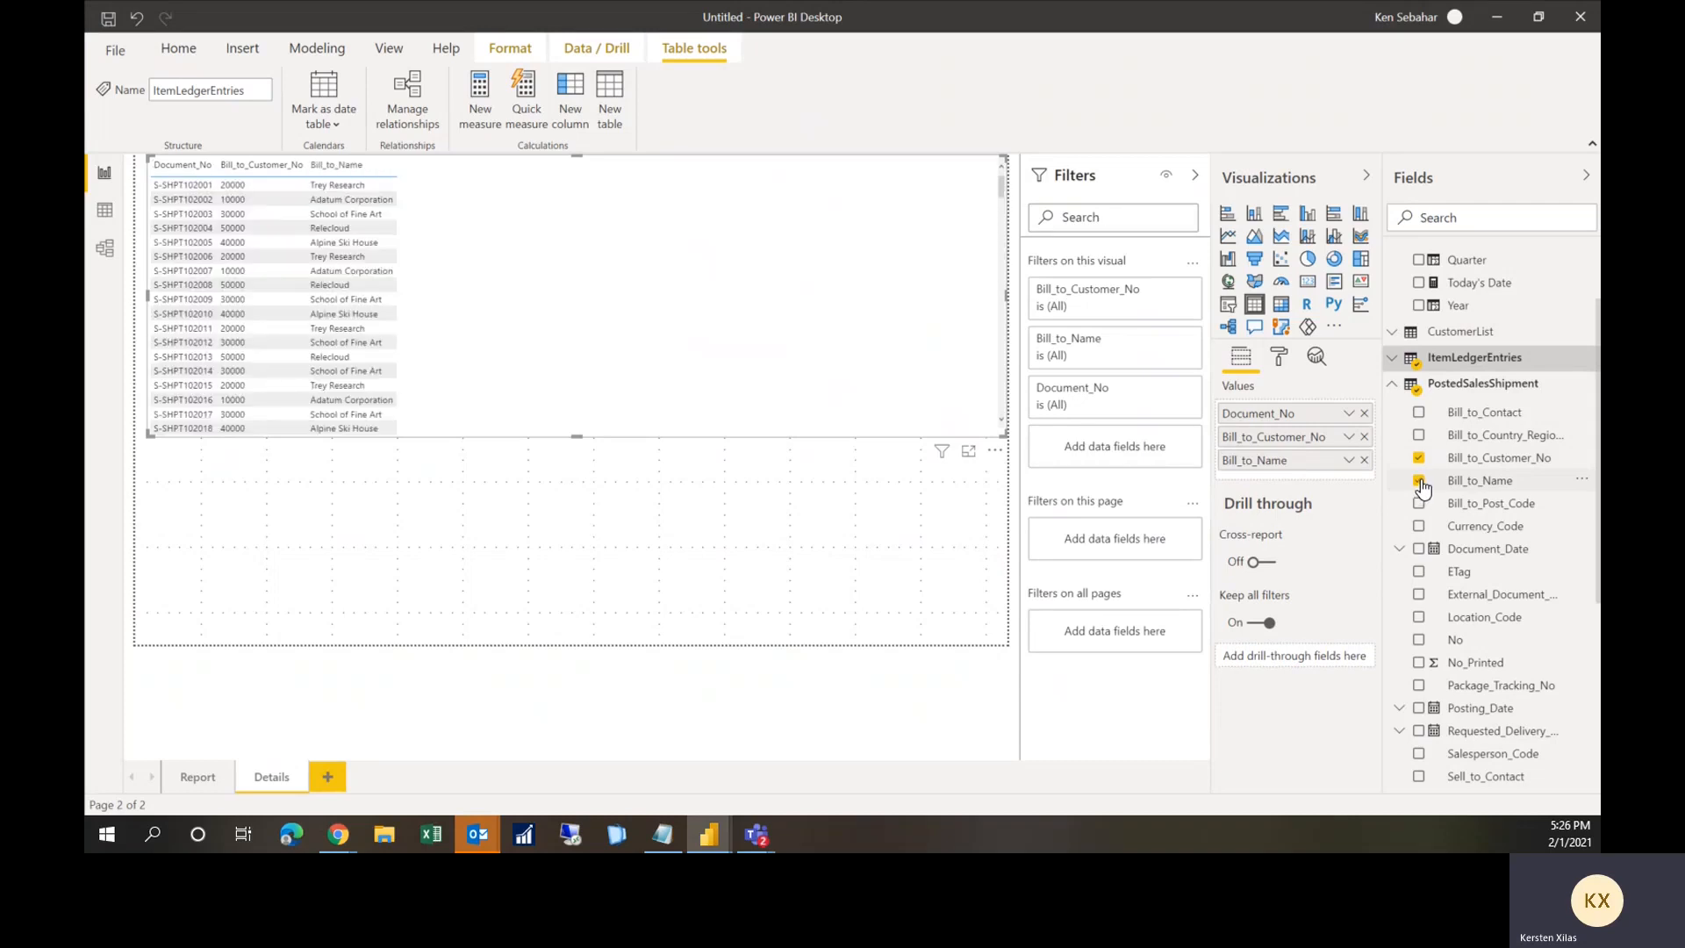
Step: Add Item_No, Item_Description, Qty Invoiced, Sales_Amount_Actual and Unit_of_Measure_Code from ItemLedgerEntries to the Details table
left_click(1394, 360)
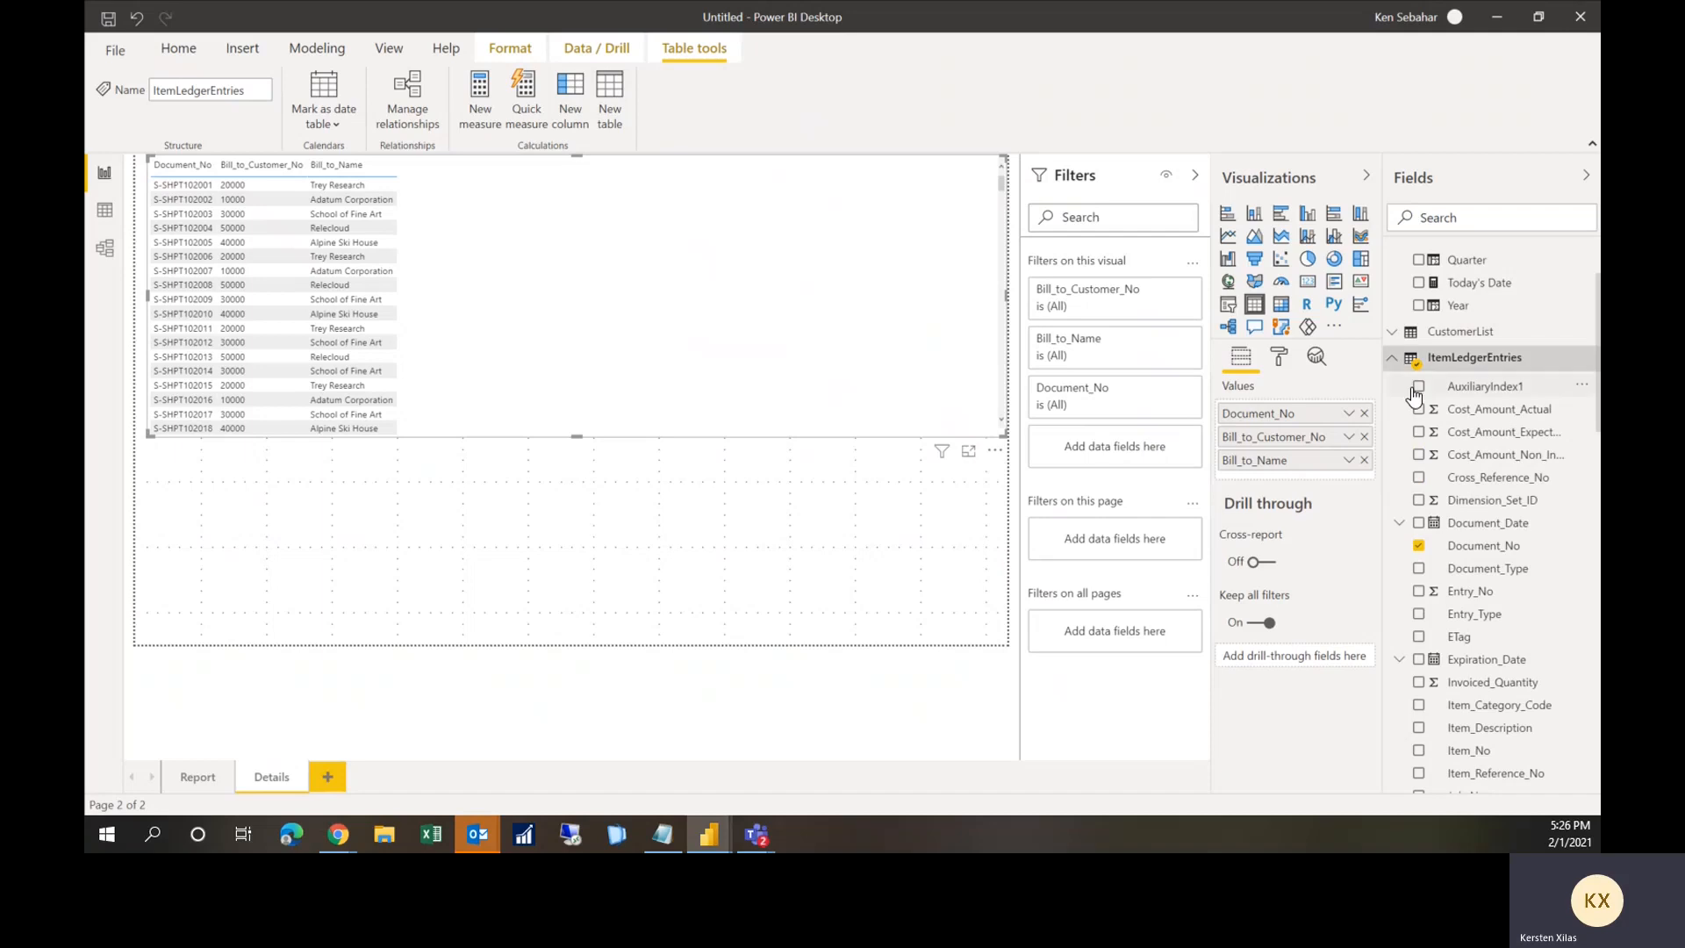
scroll(1443, 468, "down", 3)
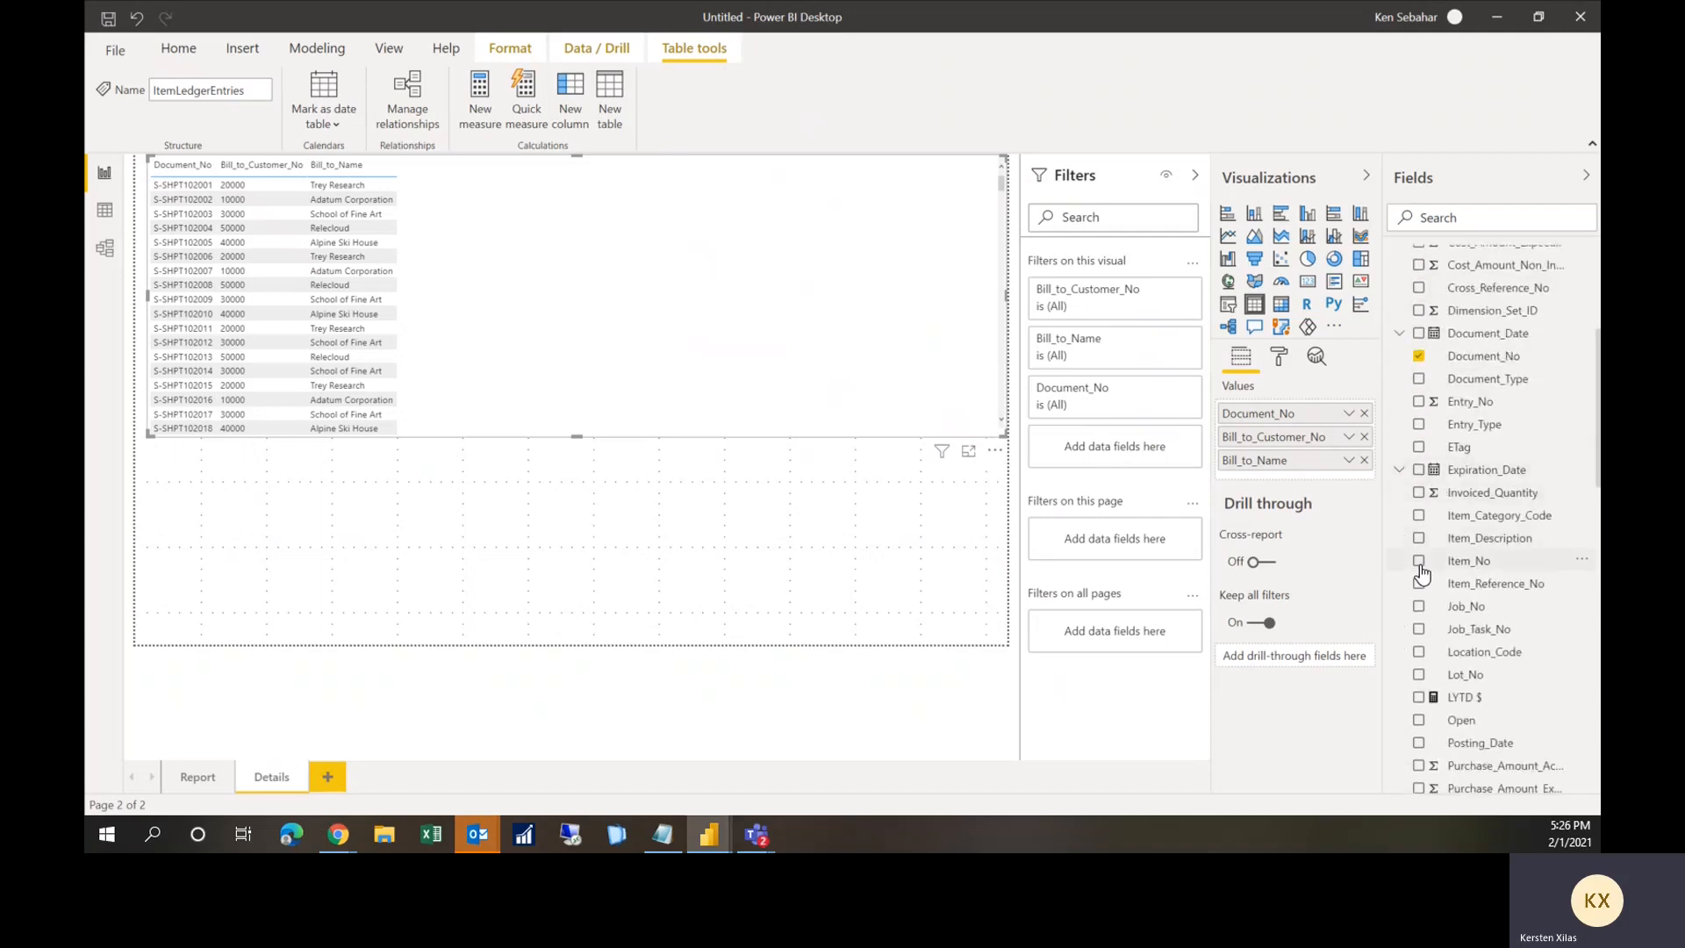
left_click(1419, 563)
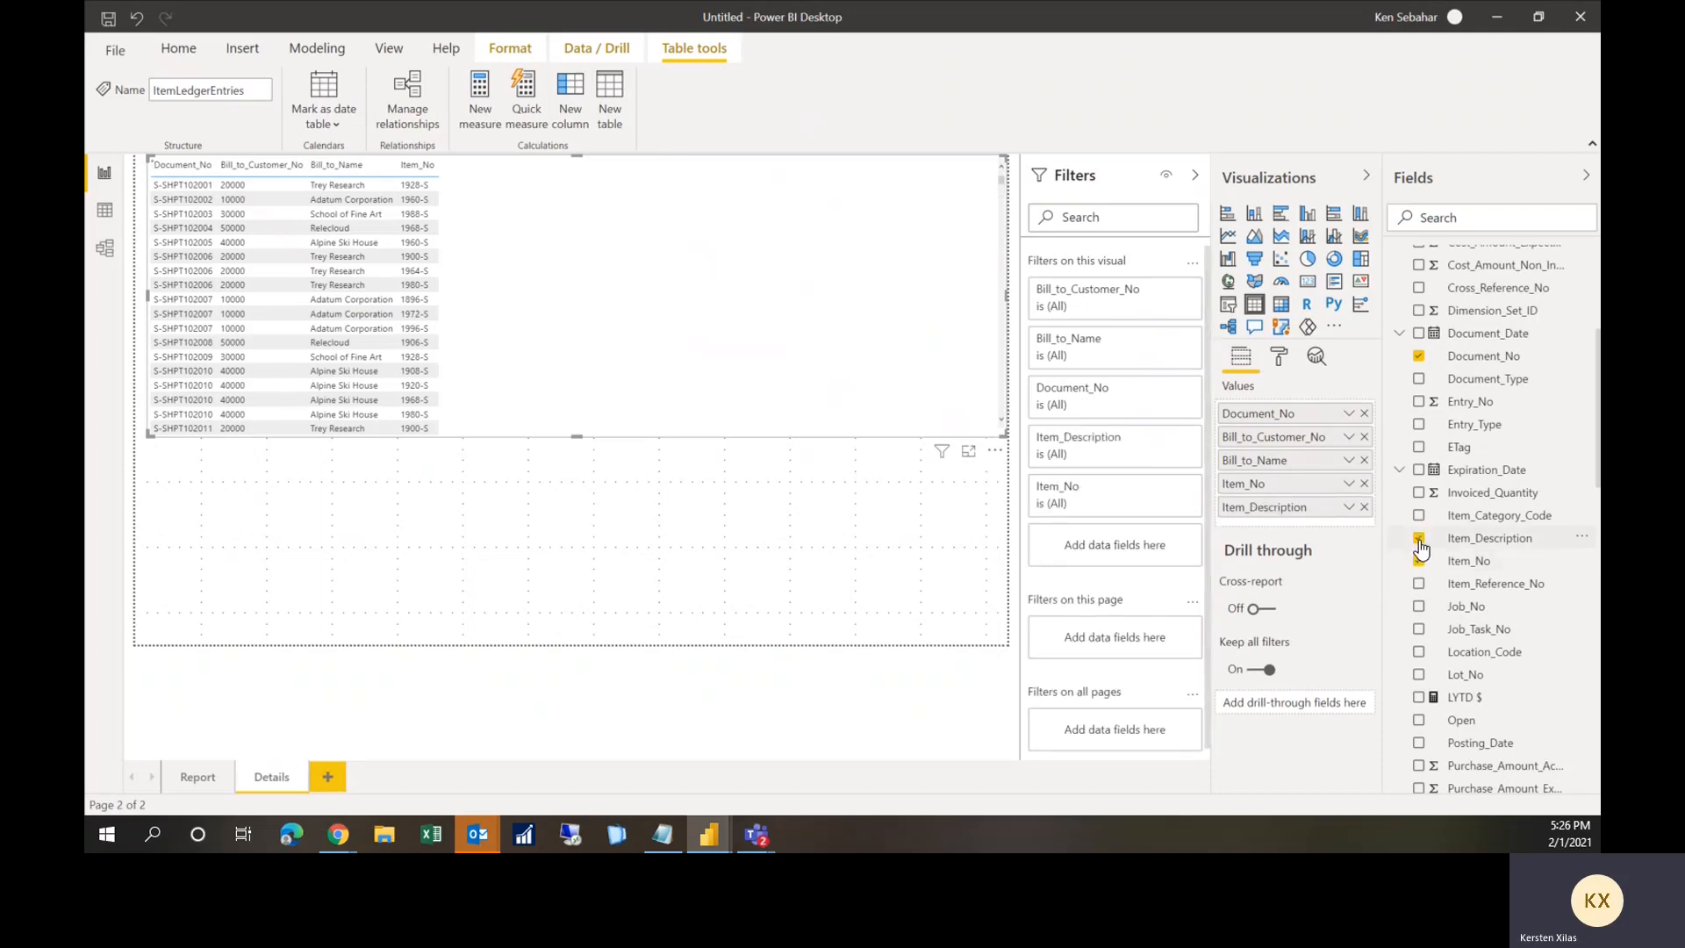
scroll(1422, 548, "down", 6)
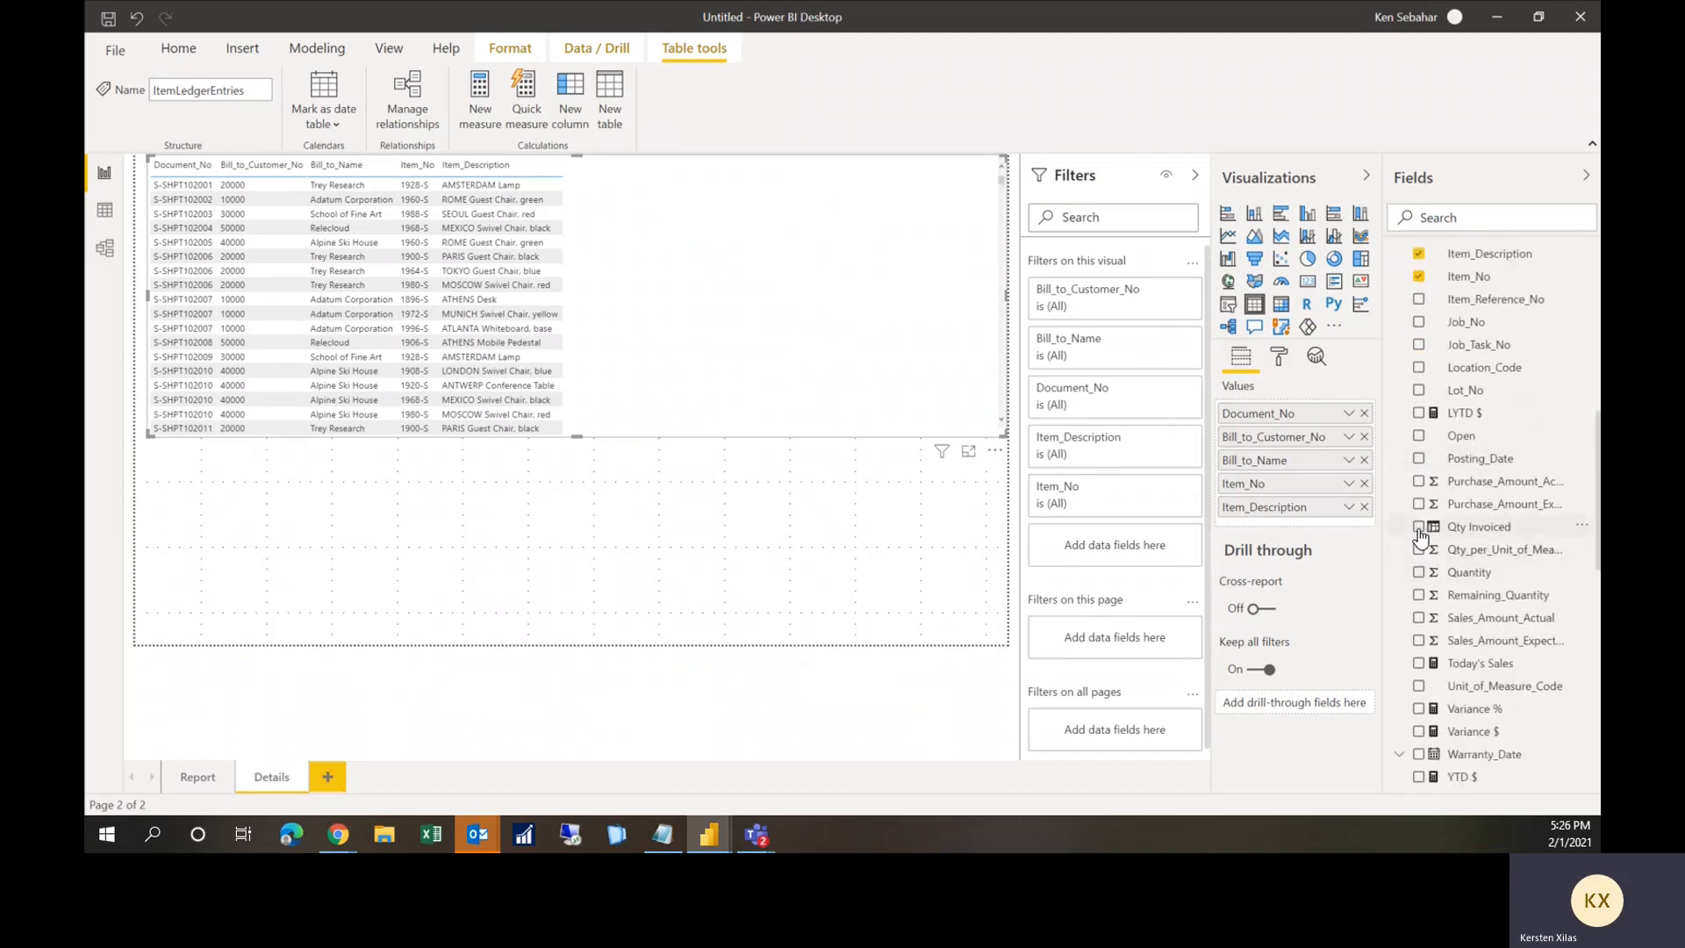
left_click(1419, 529)
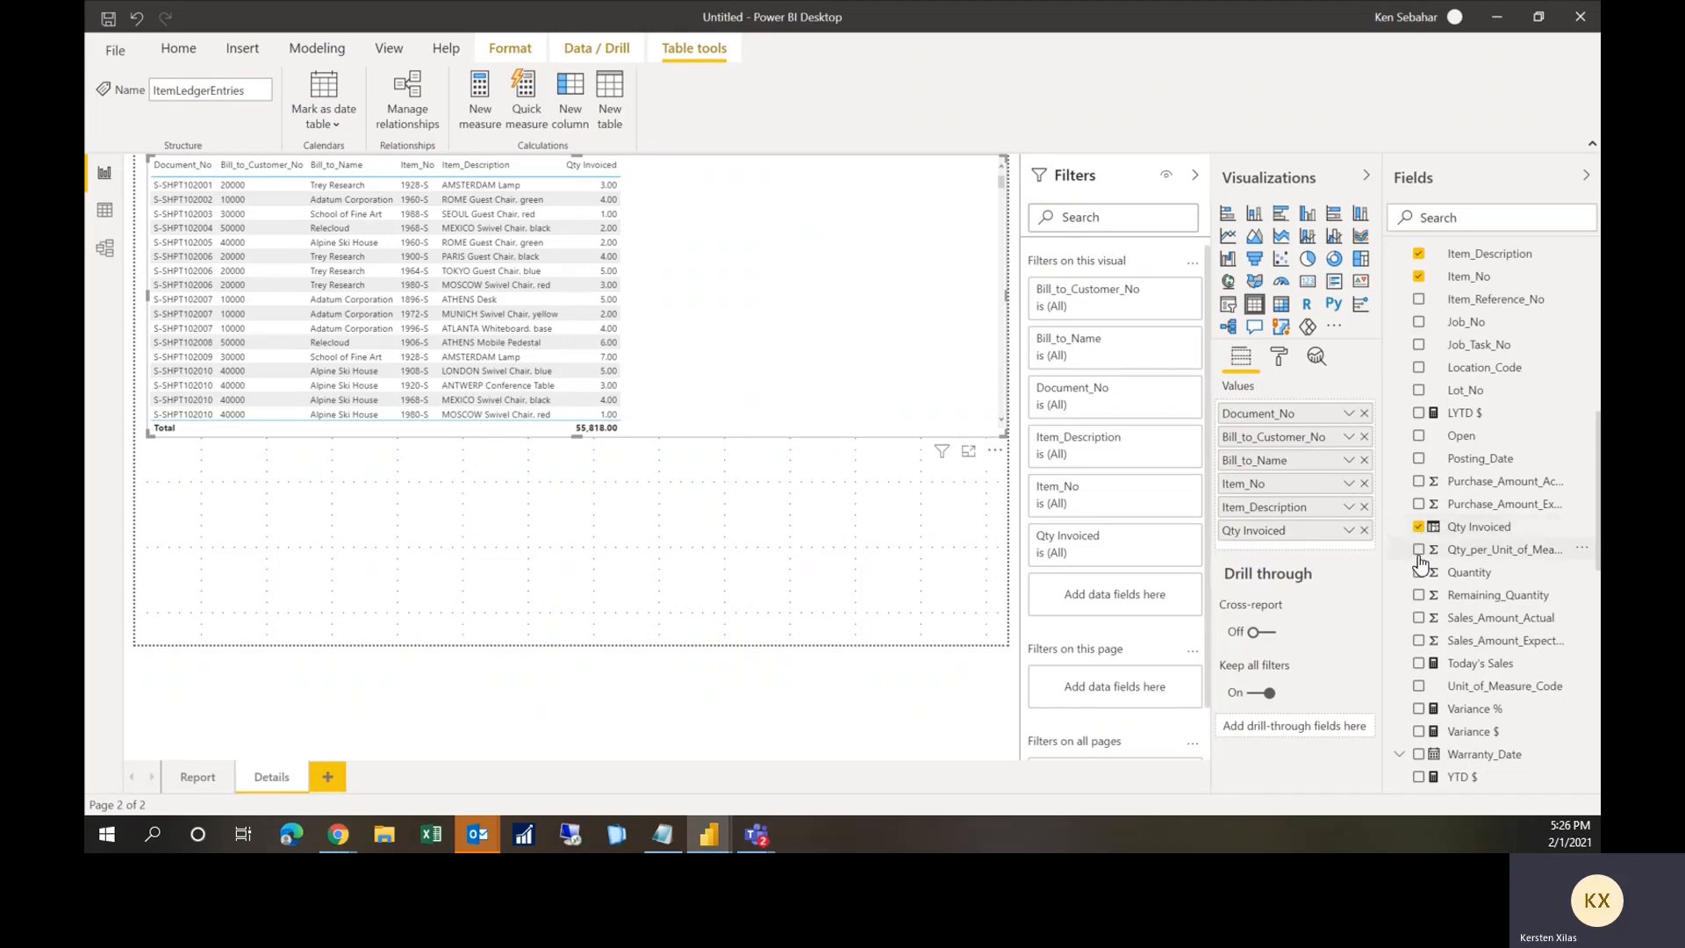
left_click(1420, 619)
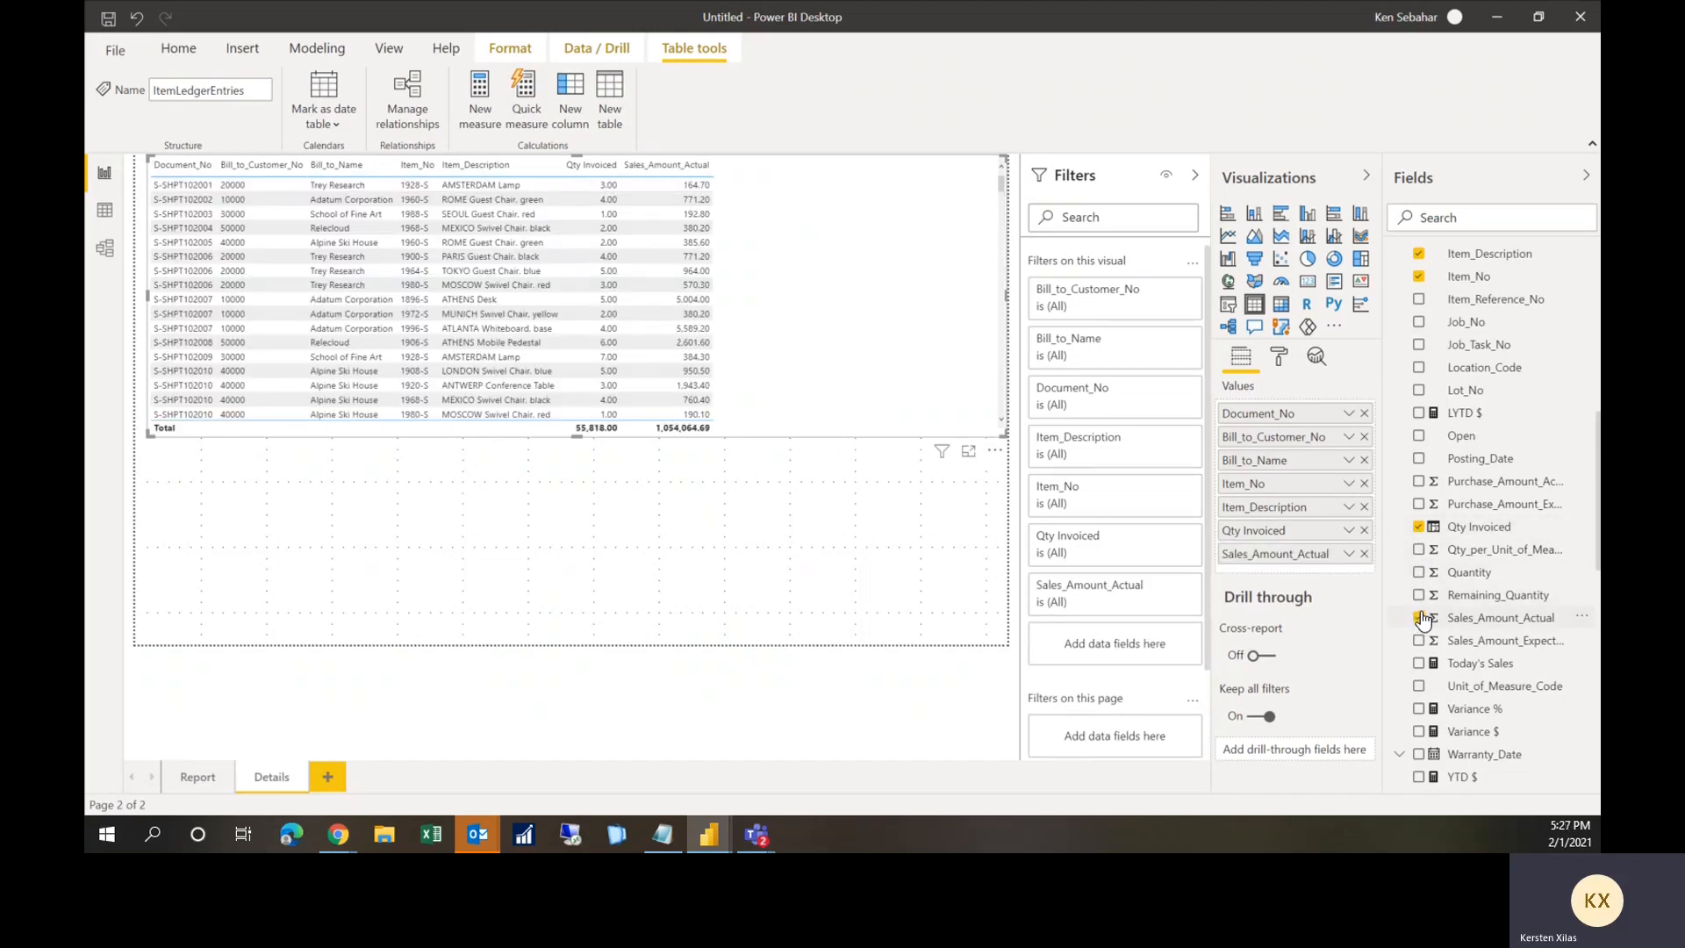
scroll(1424, 620, "down", 2)
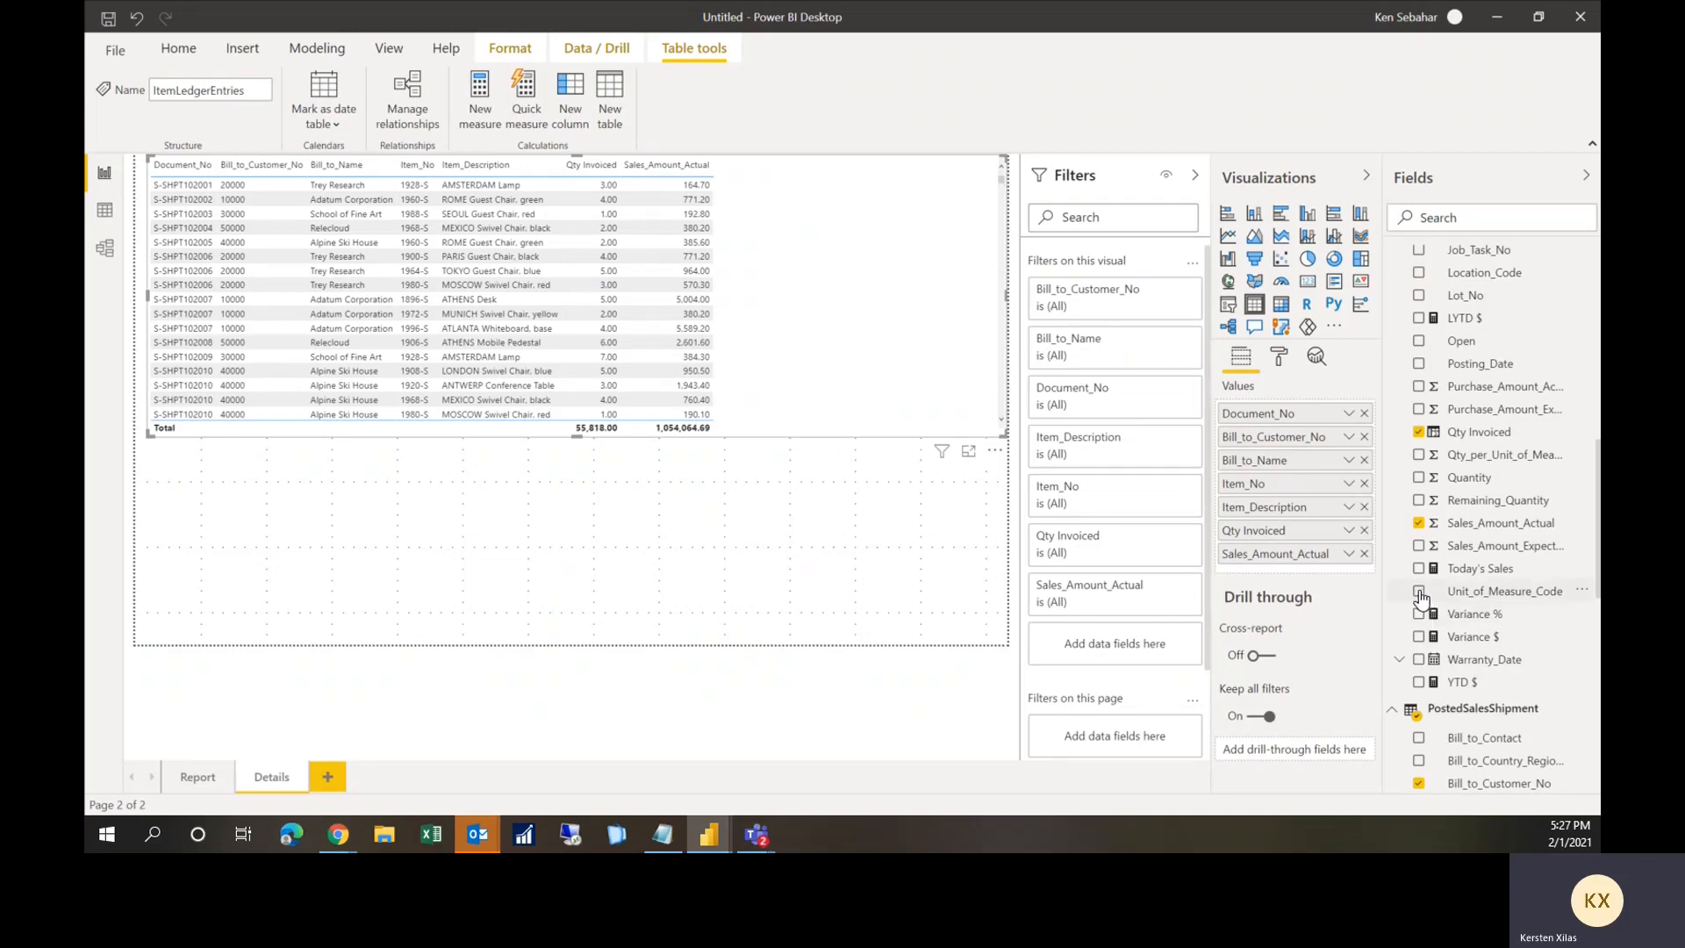
left_click(1419, 591)
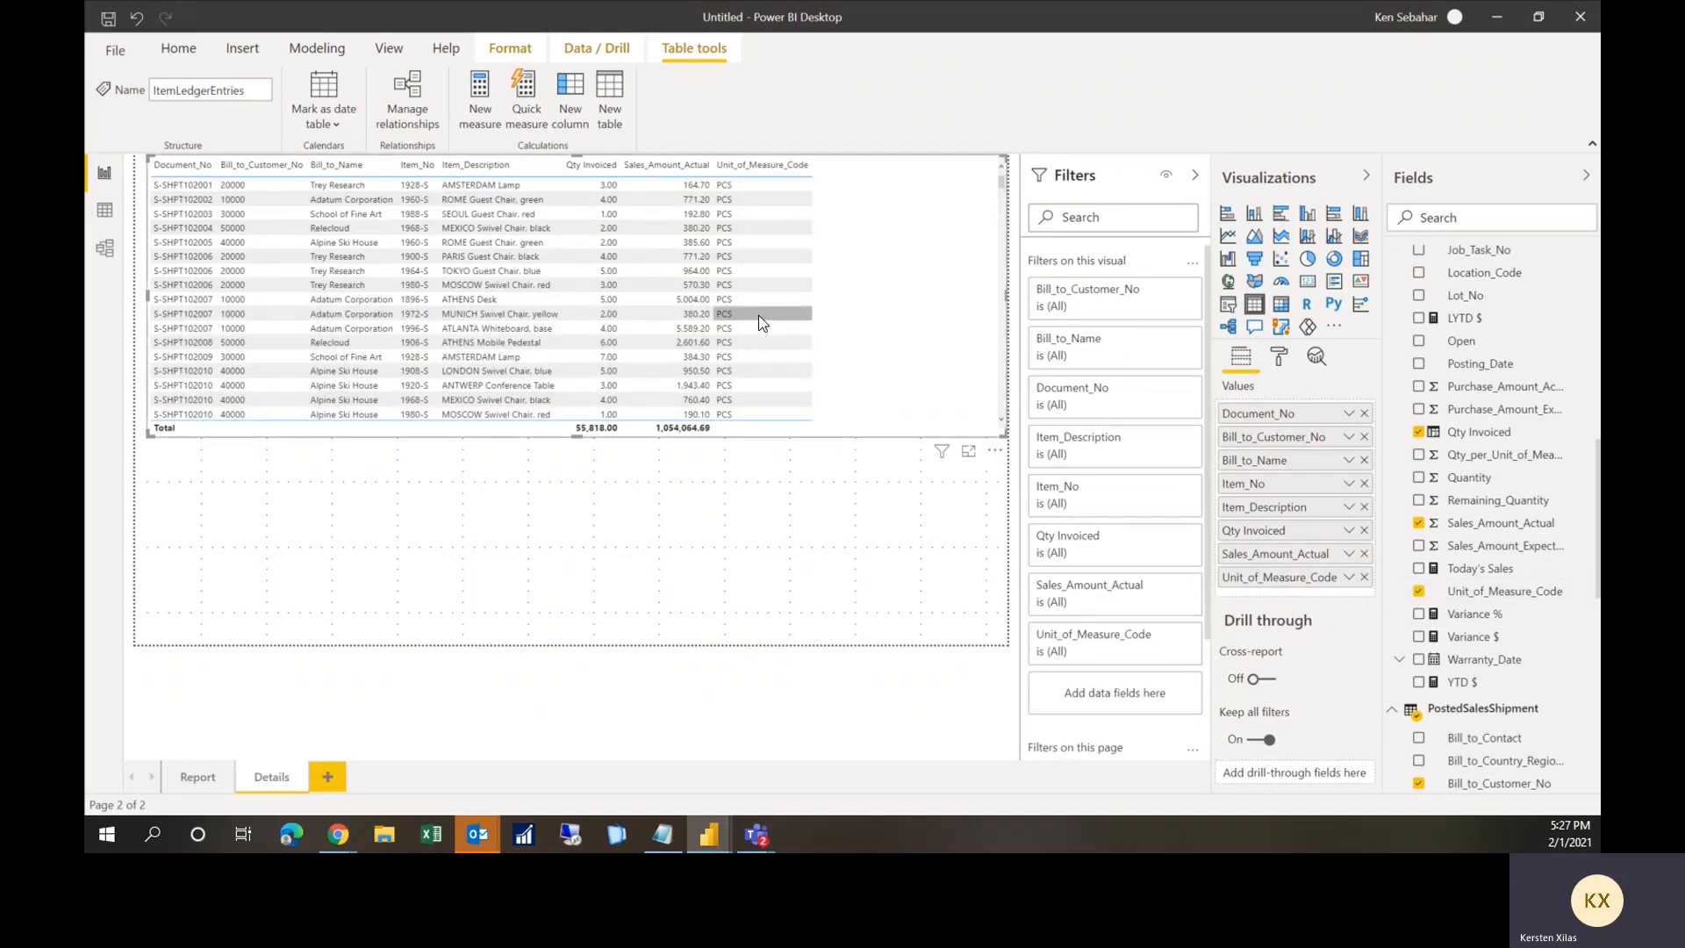
Step: Examine the rows of the Details table, including its quantity and sales amount columns
scroll(759, 317, "down", 3)
scroll(758, 323, "down", 3)
scroll(758, 323, "up", 4)
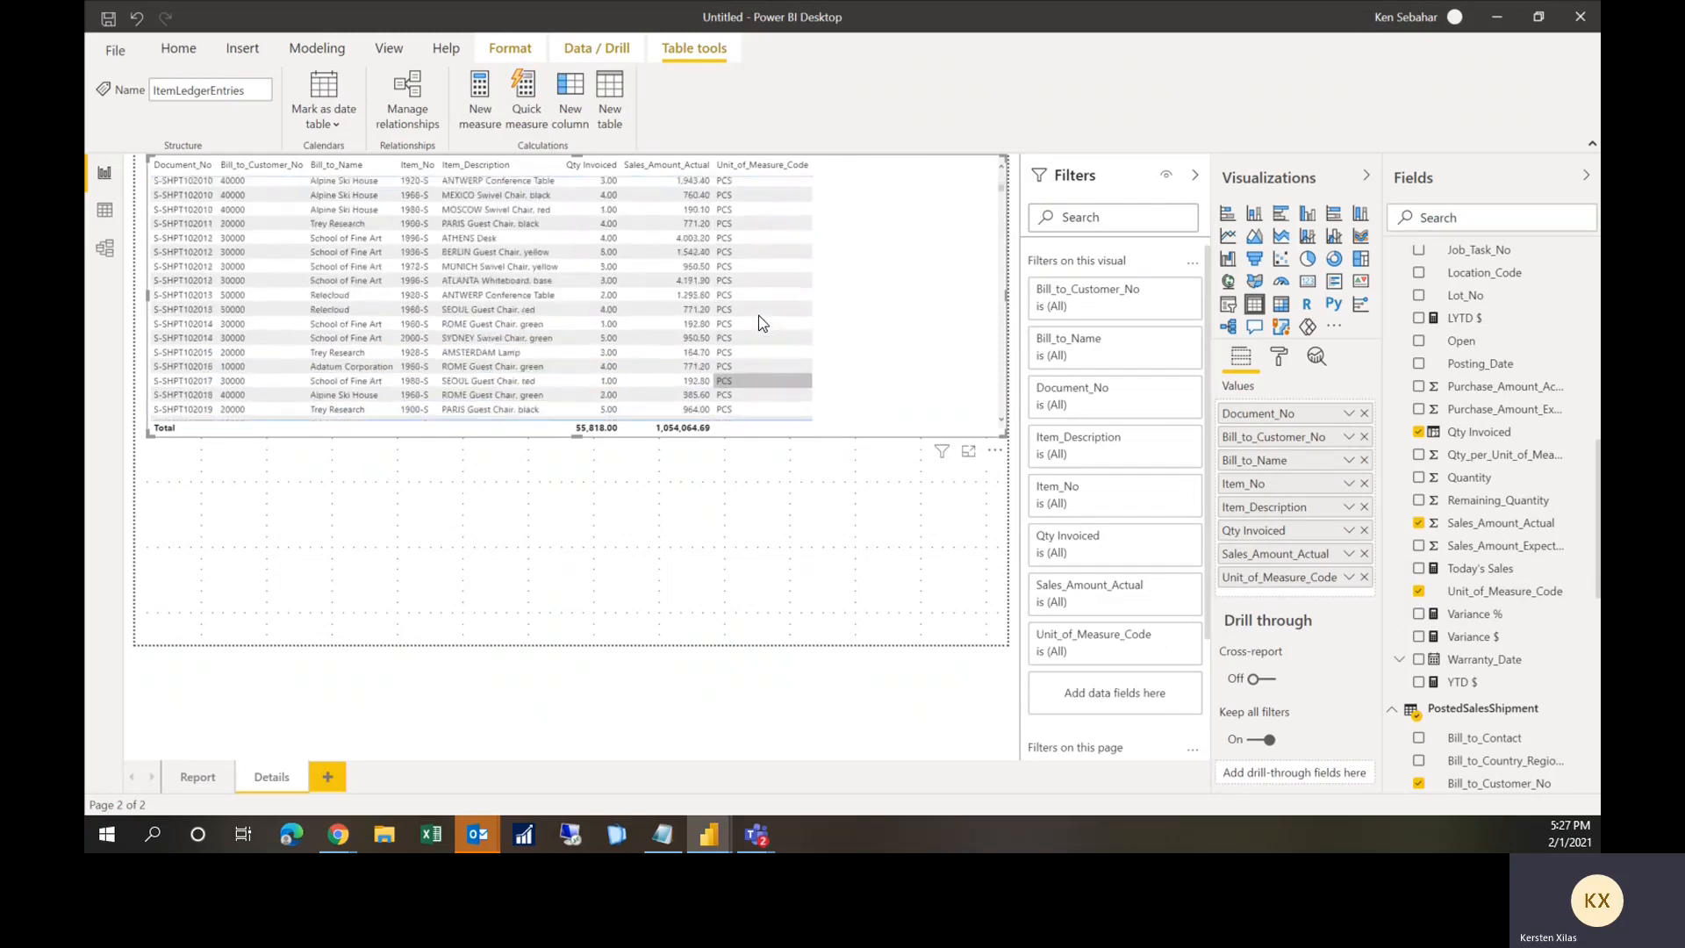
scroll(760, 323, "up", 3)
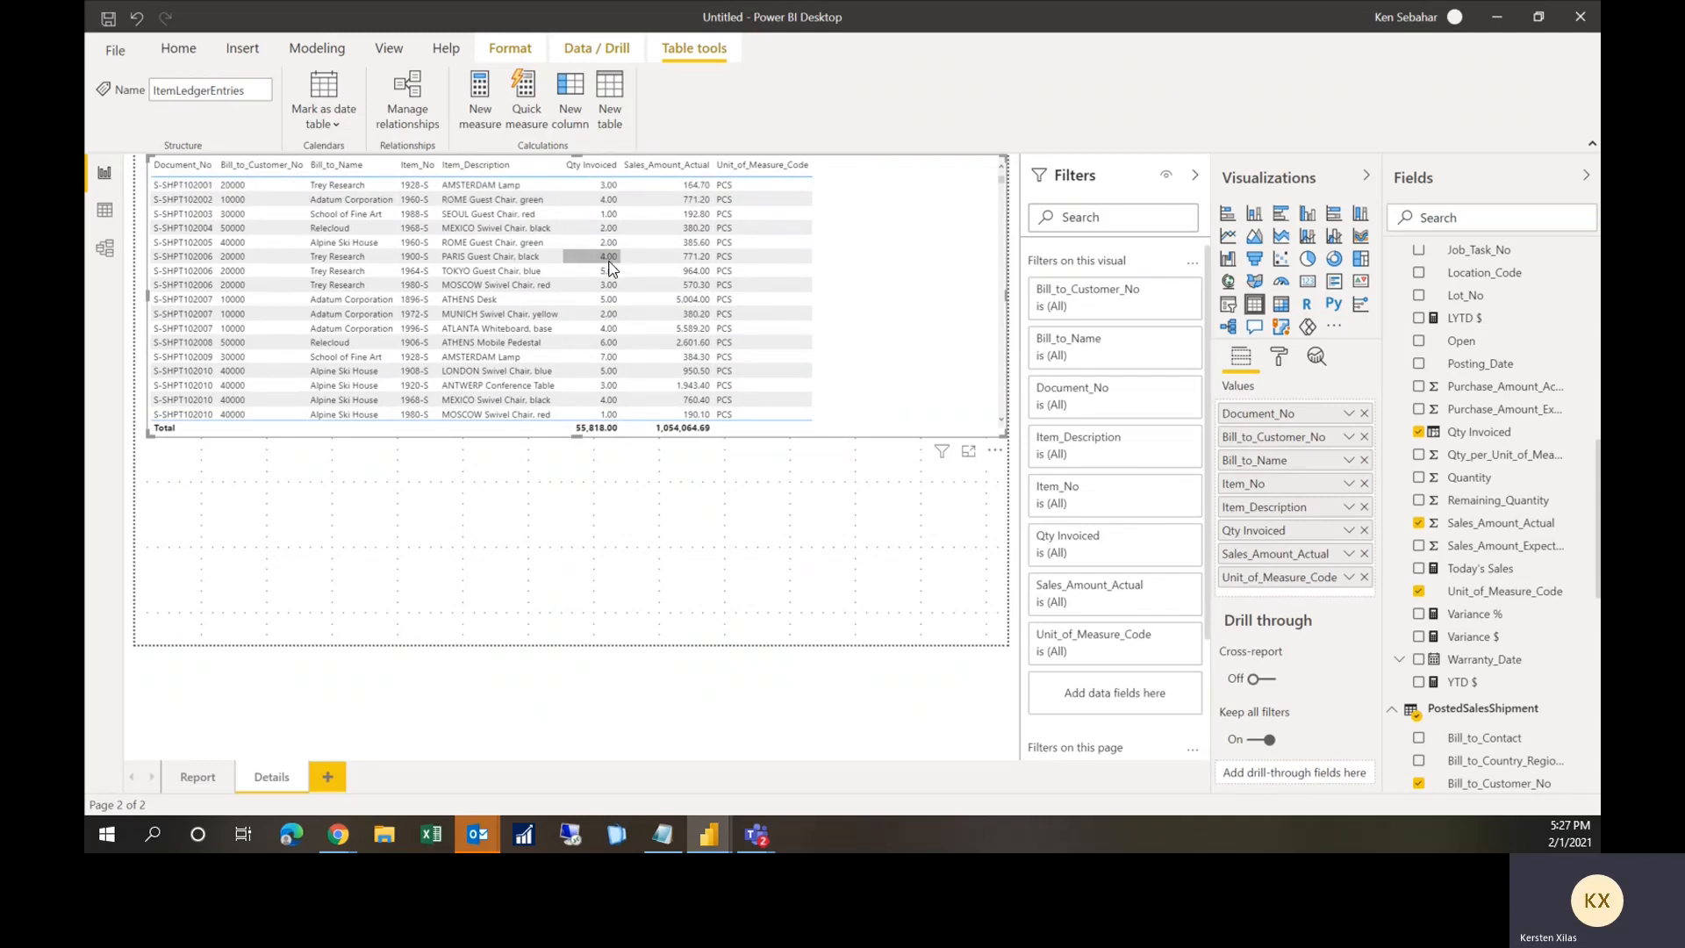
scroll(613, 255, "down", 1)
scroll(613, 266, "down", 1)
scroll(613, 270, "up", 2)
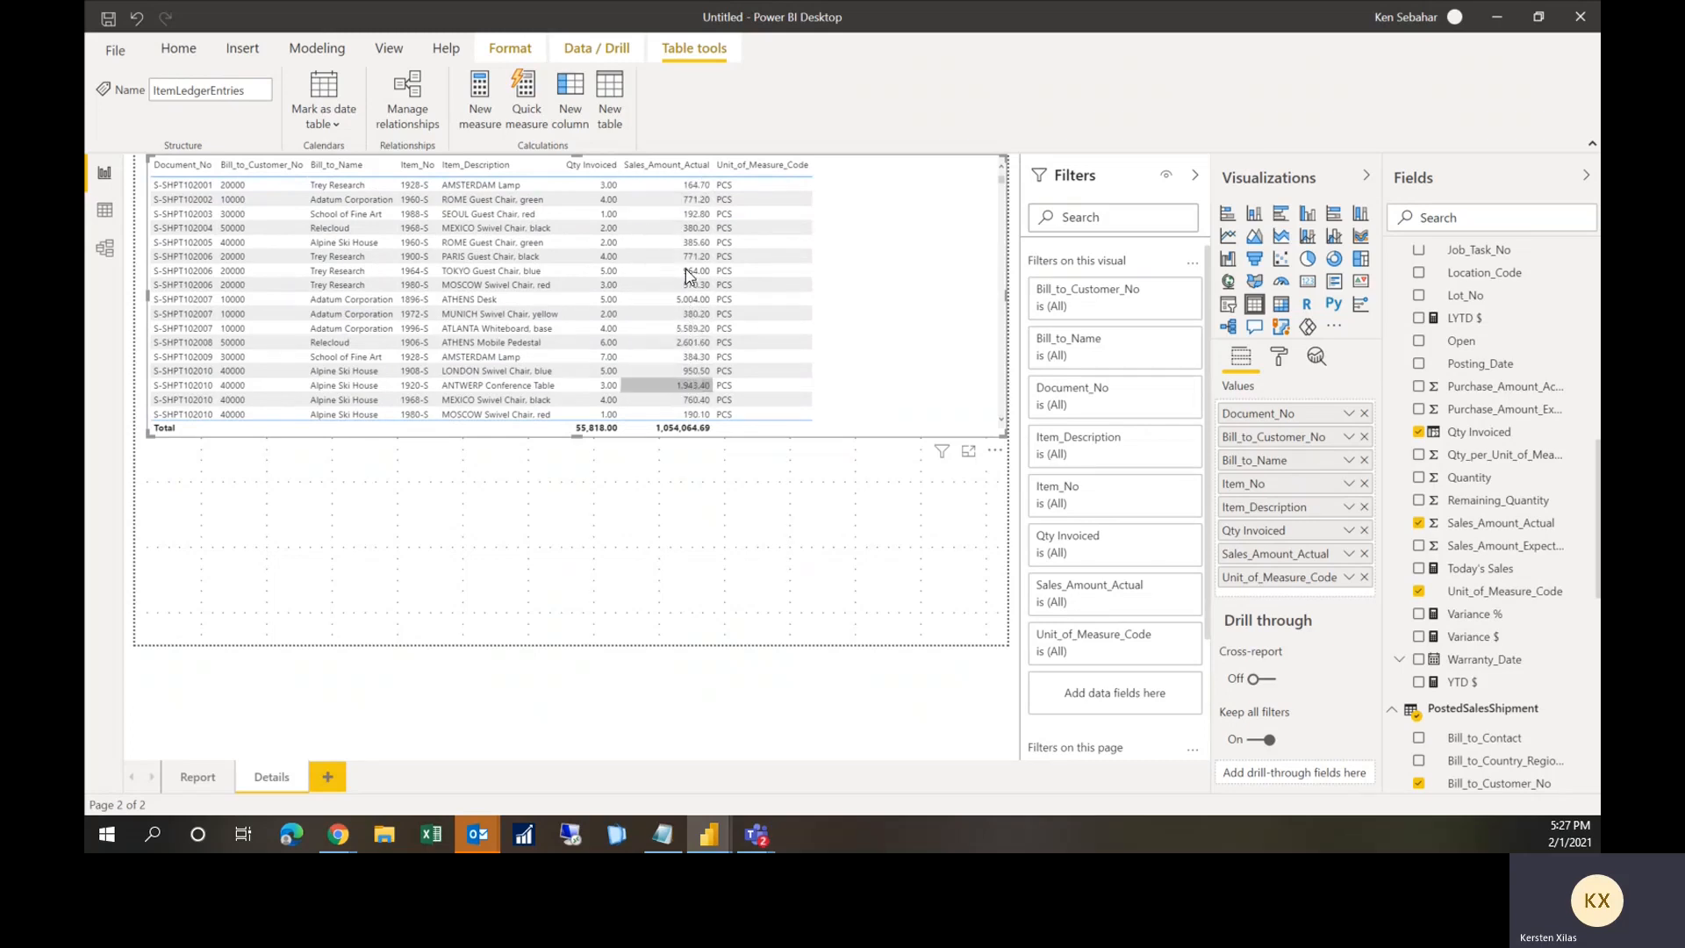
Step: Try to set the number of decimal places of the Qty Invoiced column to 0
left_click(1478, 435)
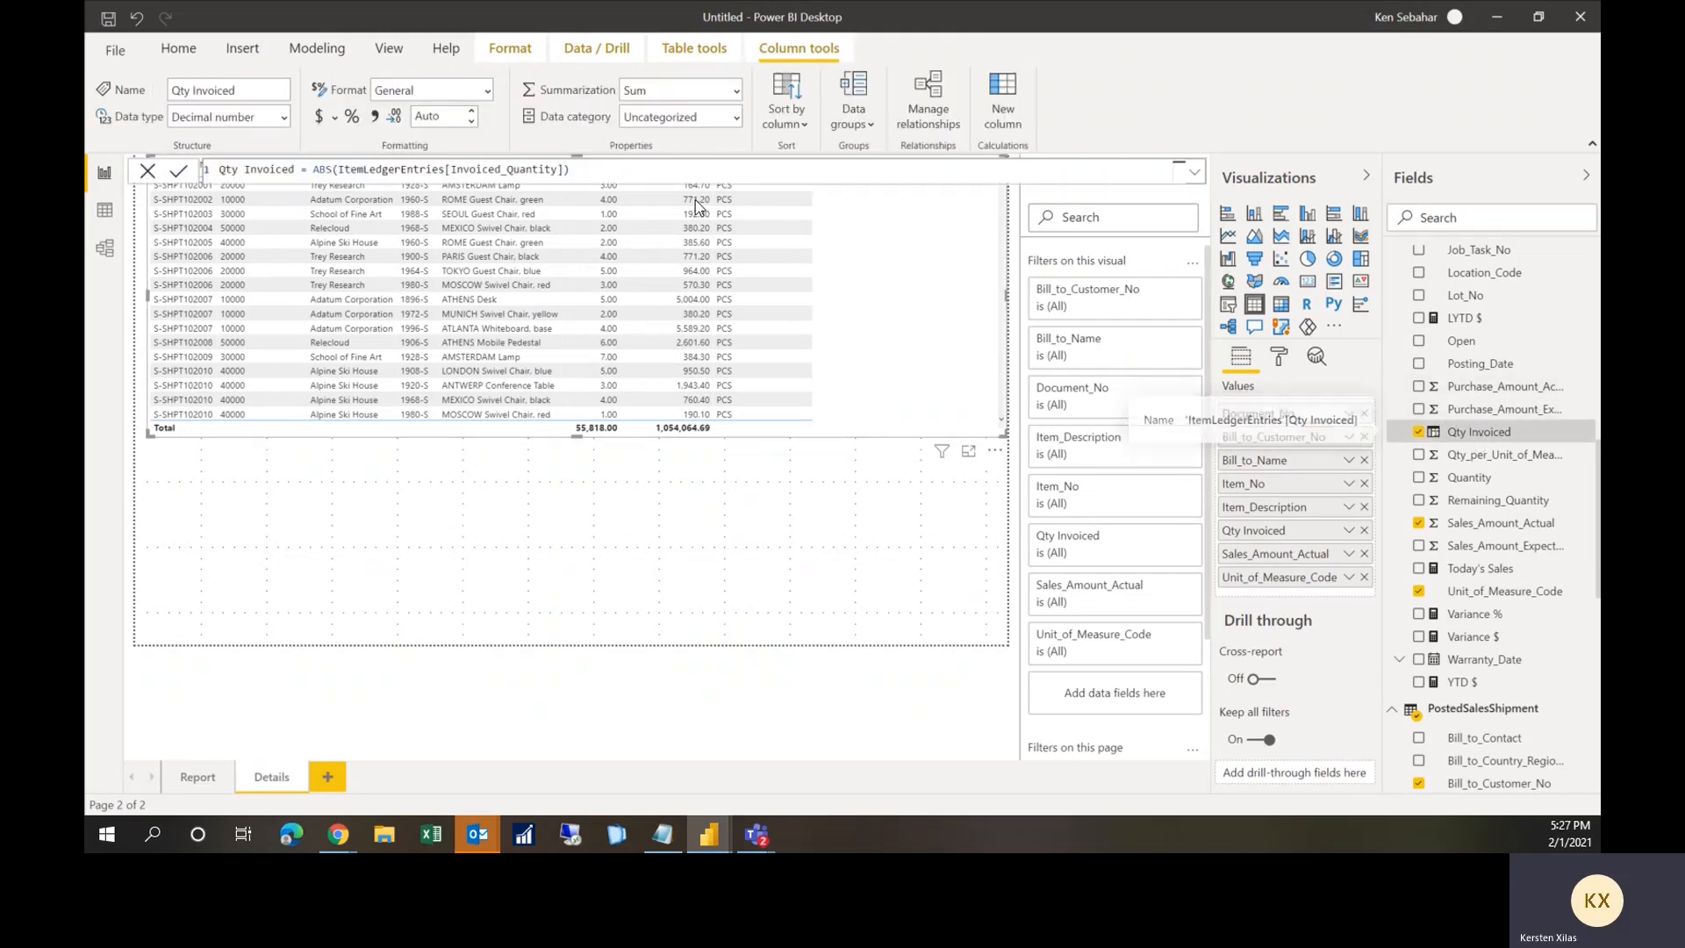
left_click(451, 115)
type("0")
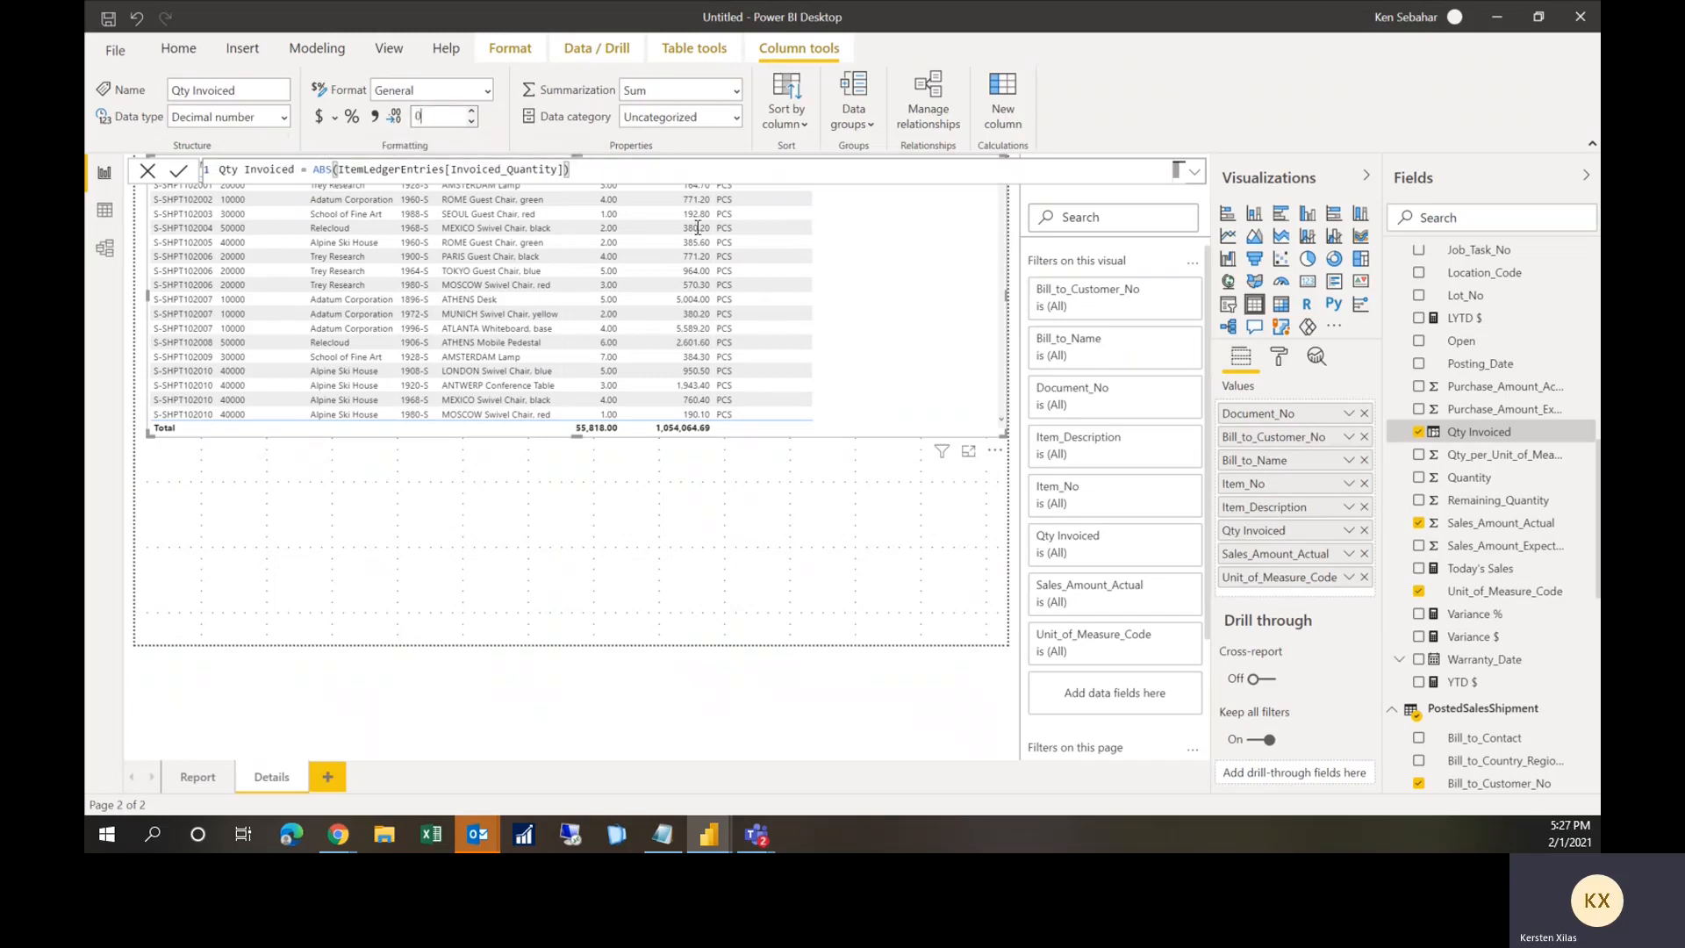
left_click(926, 538)
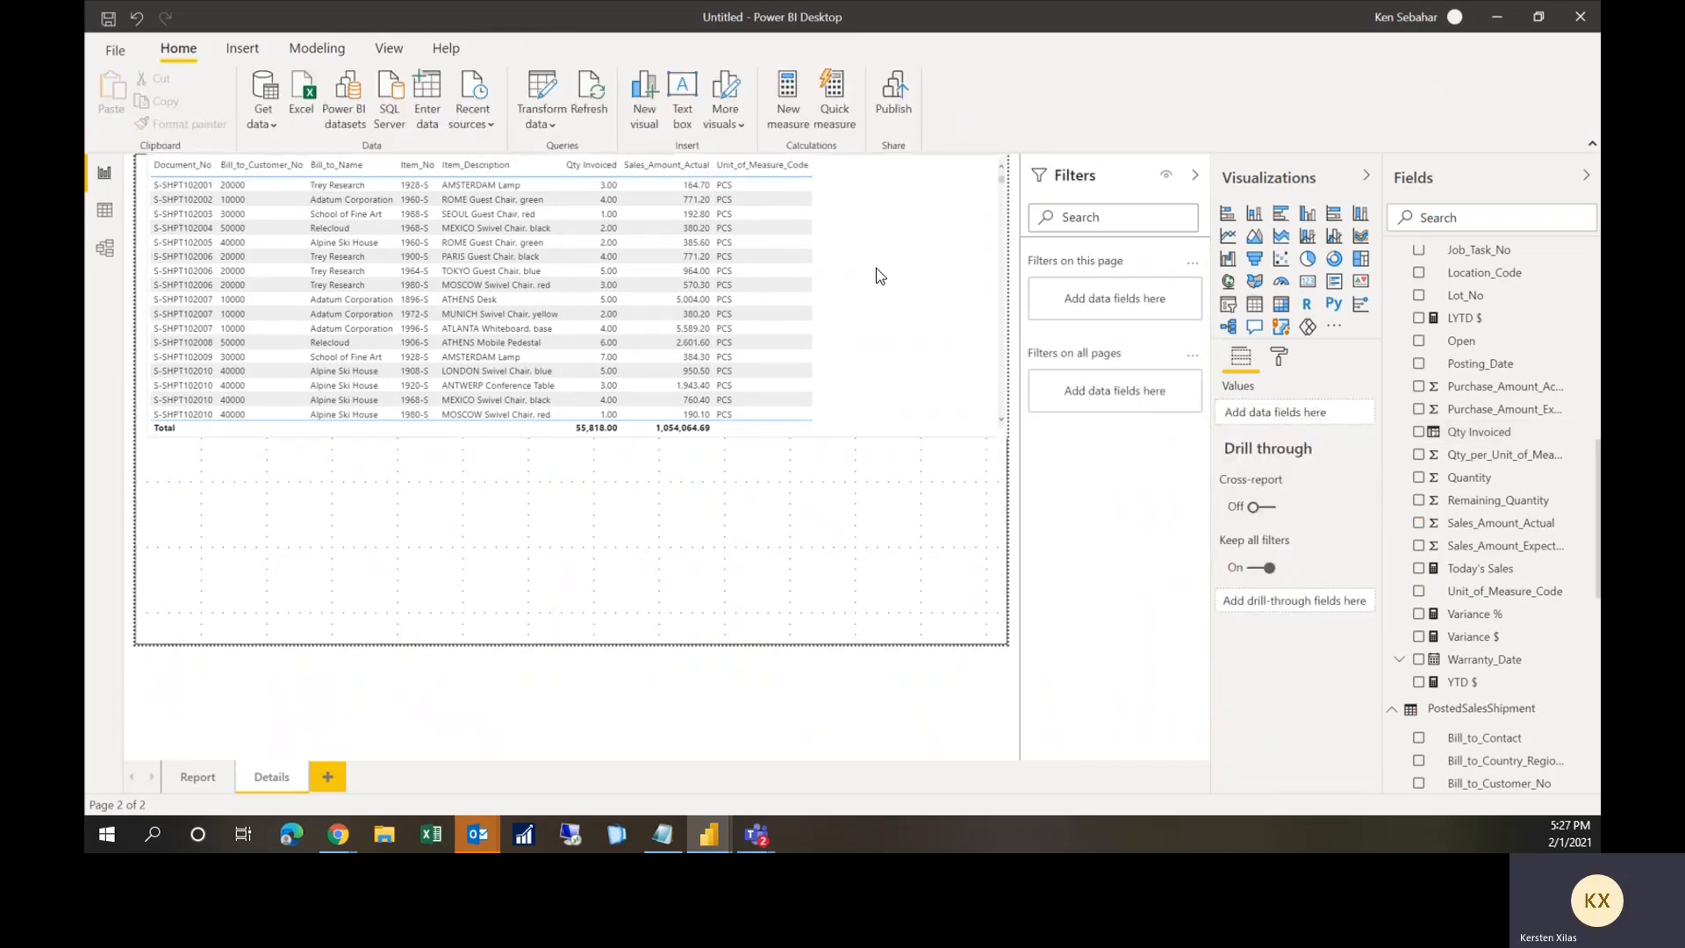
Step: Format the Qty Invoiced column of ItemLedgerEntries with 0 decimal places
scroll(1493, 579, "up", 2)
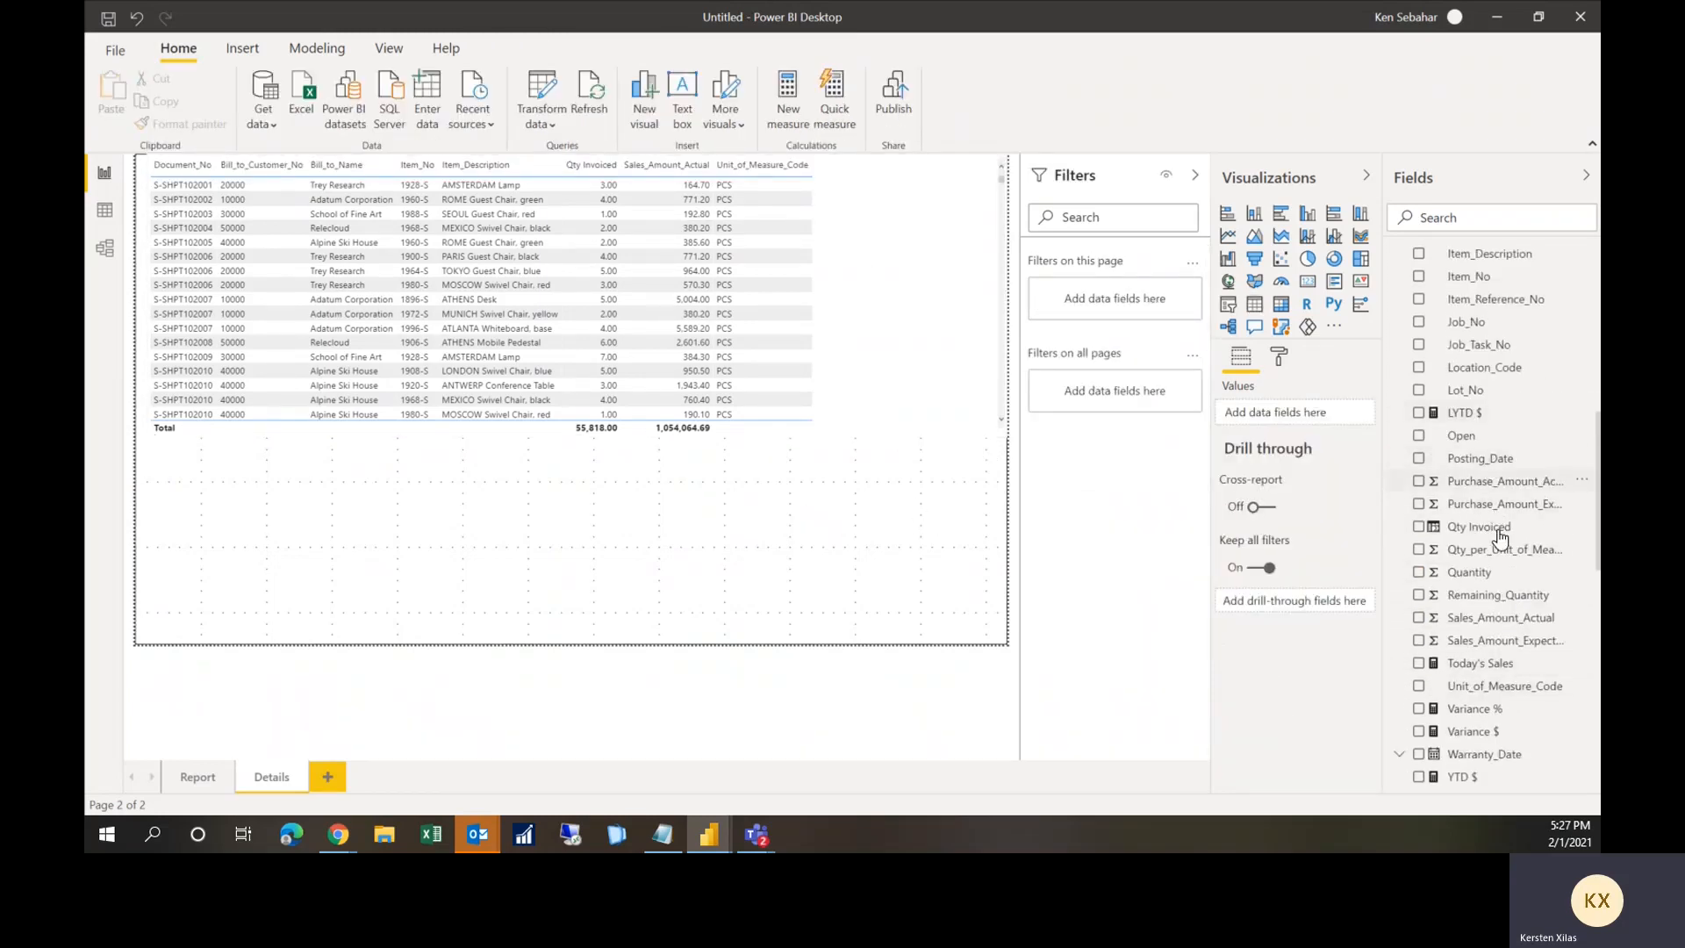
left_click(1501, 536)
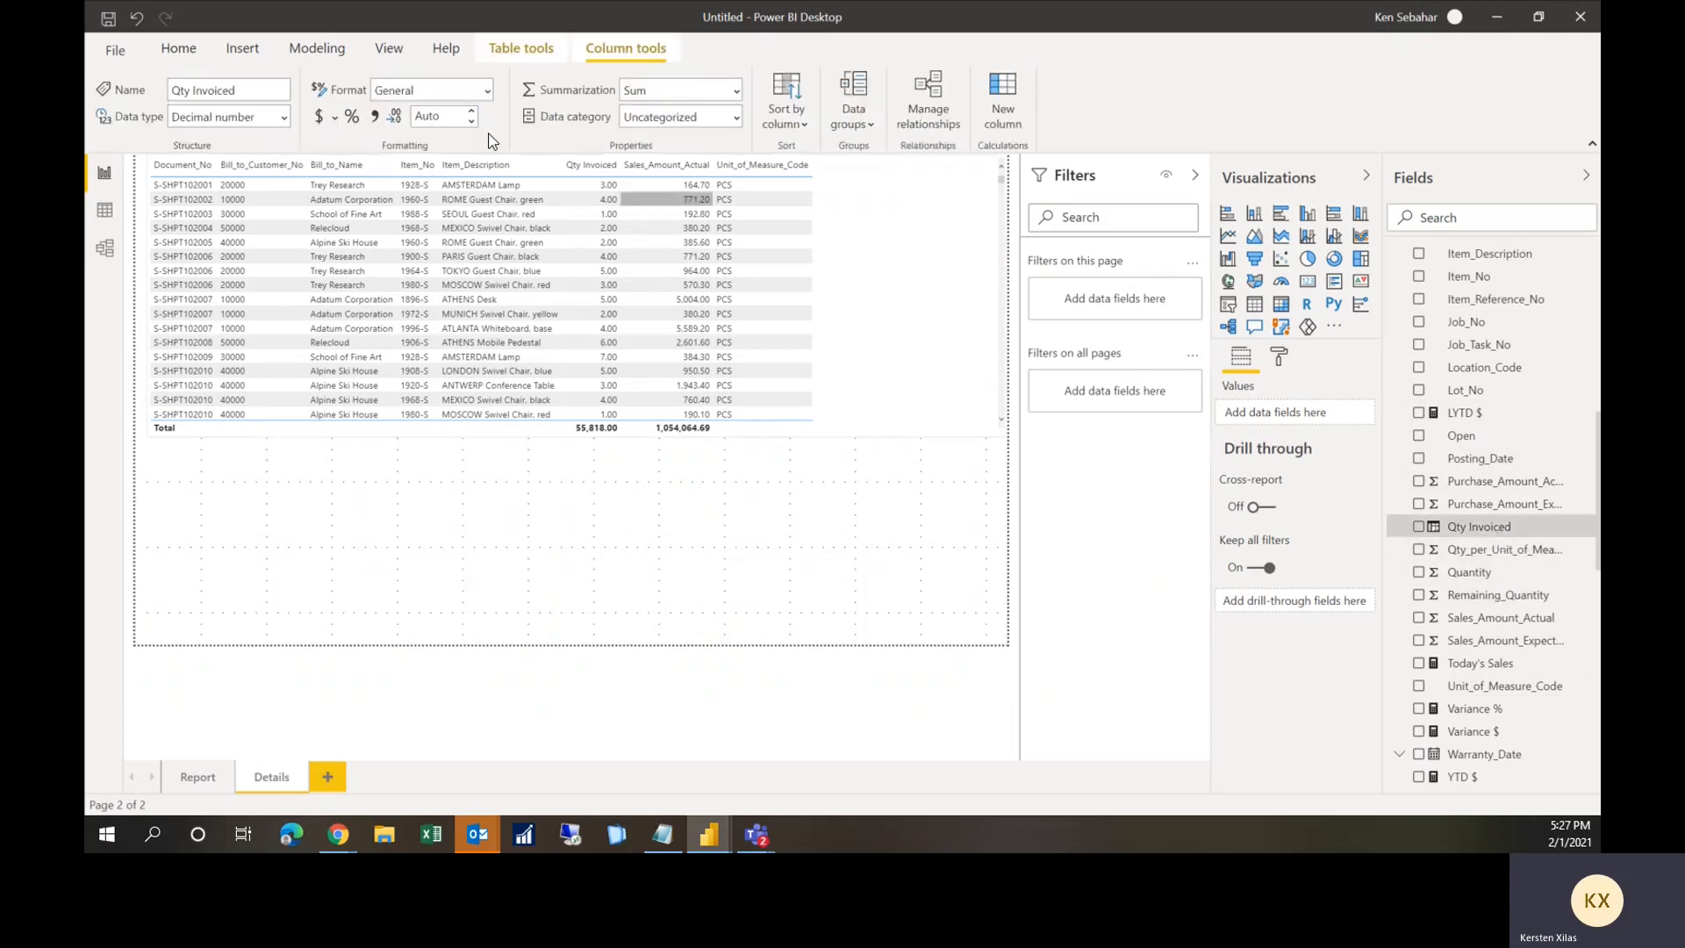
left_click(451, 119)
type("0")
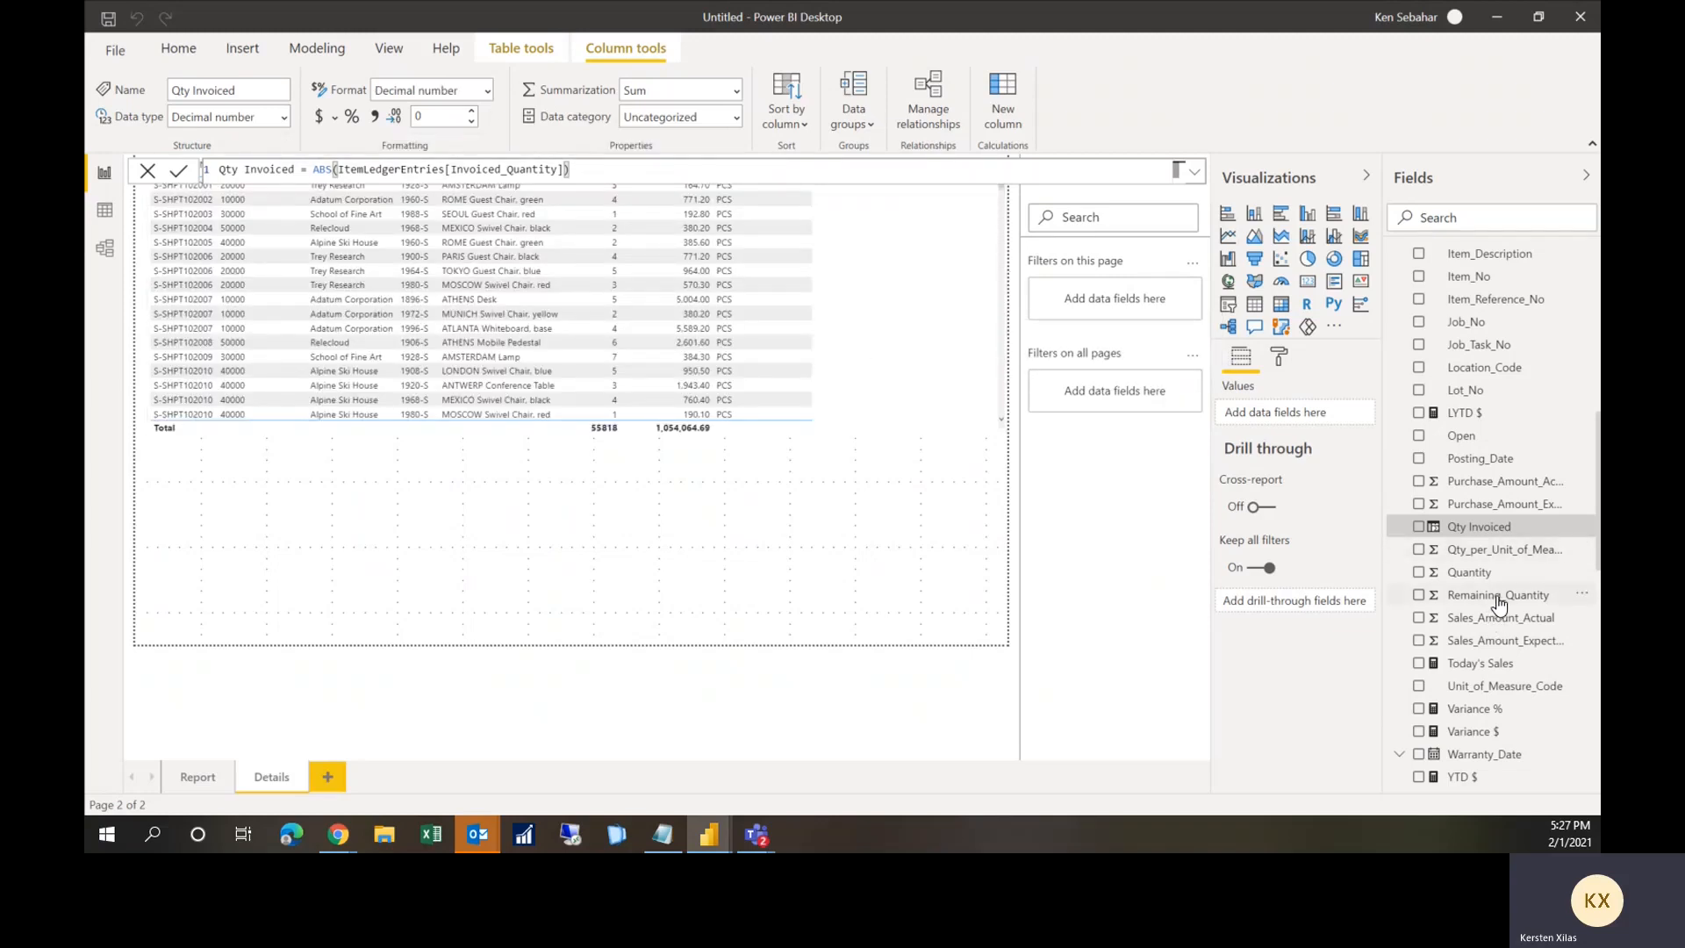
Step: Format the Sales_Amount_Actual column as Currency with 2 decimal places
scroll(1500, 604, "down", 1)
scroll(1501, 597, "up", 4)
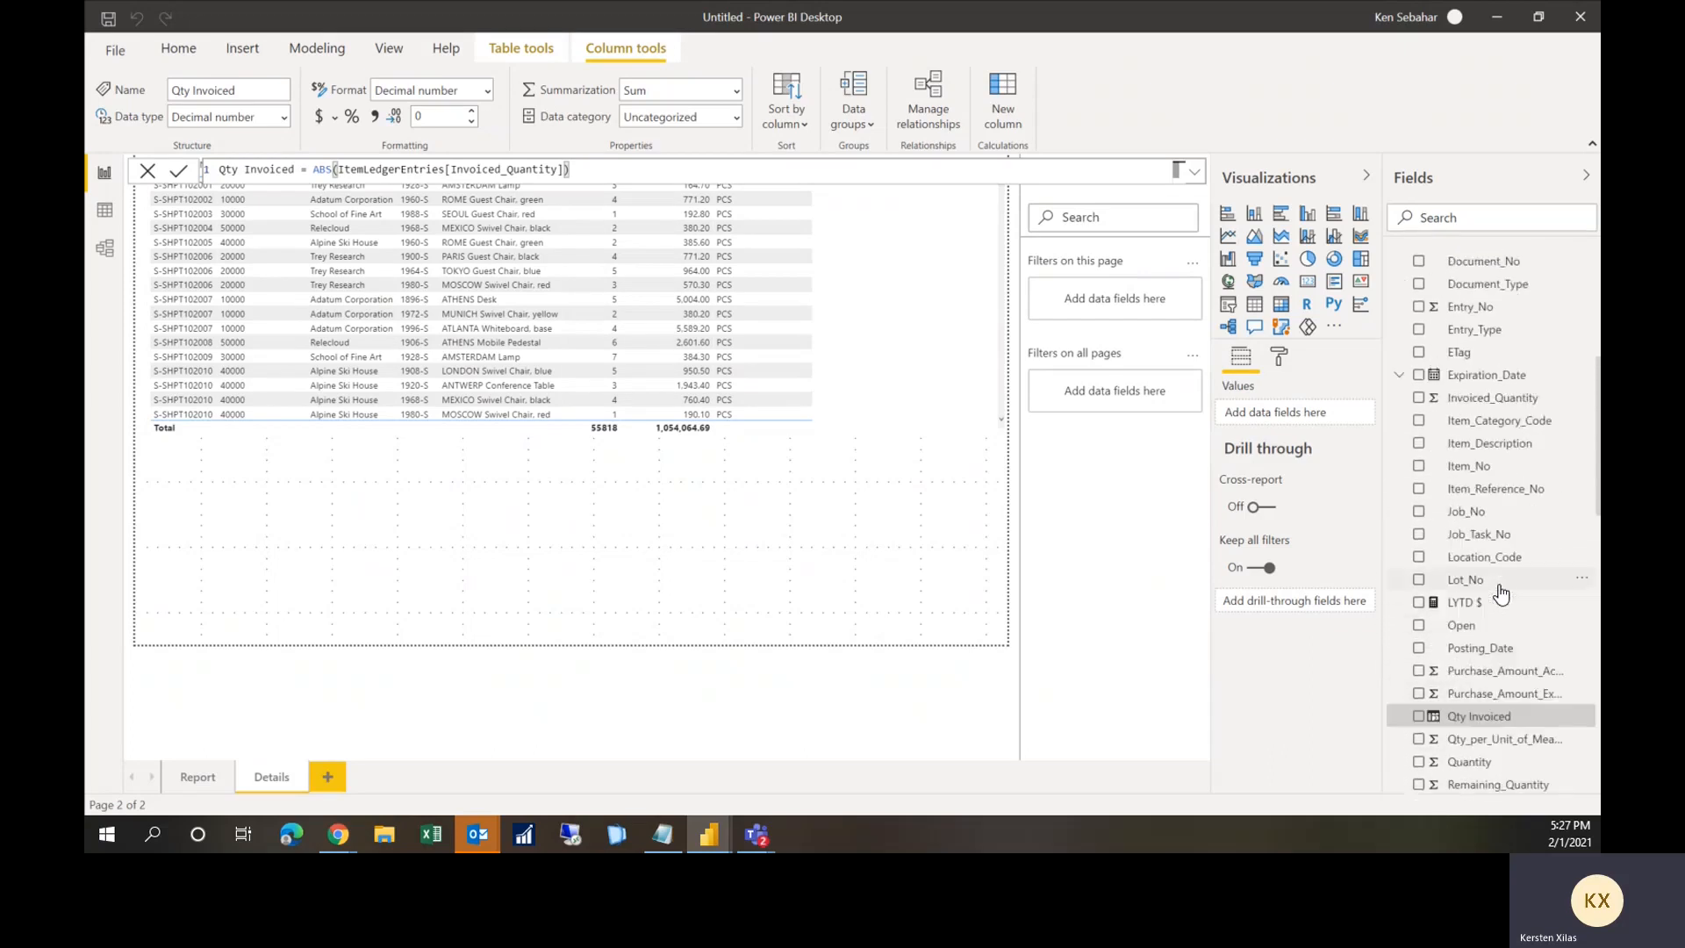
scroll(1501, 594, "down", 4)
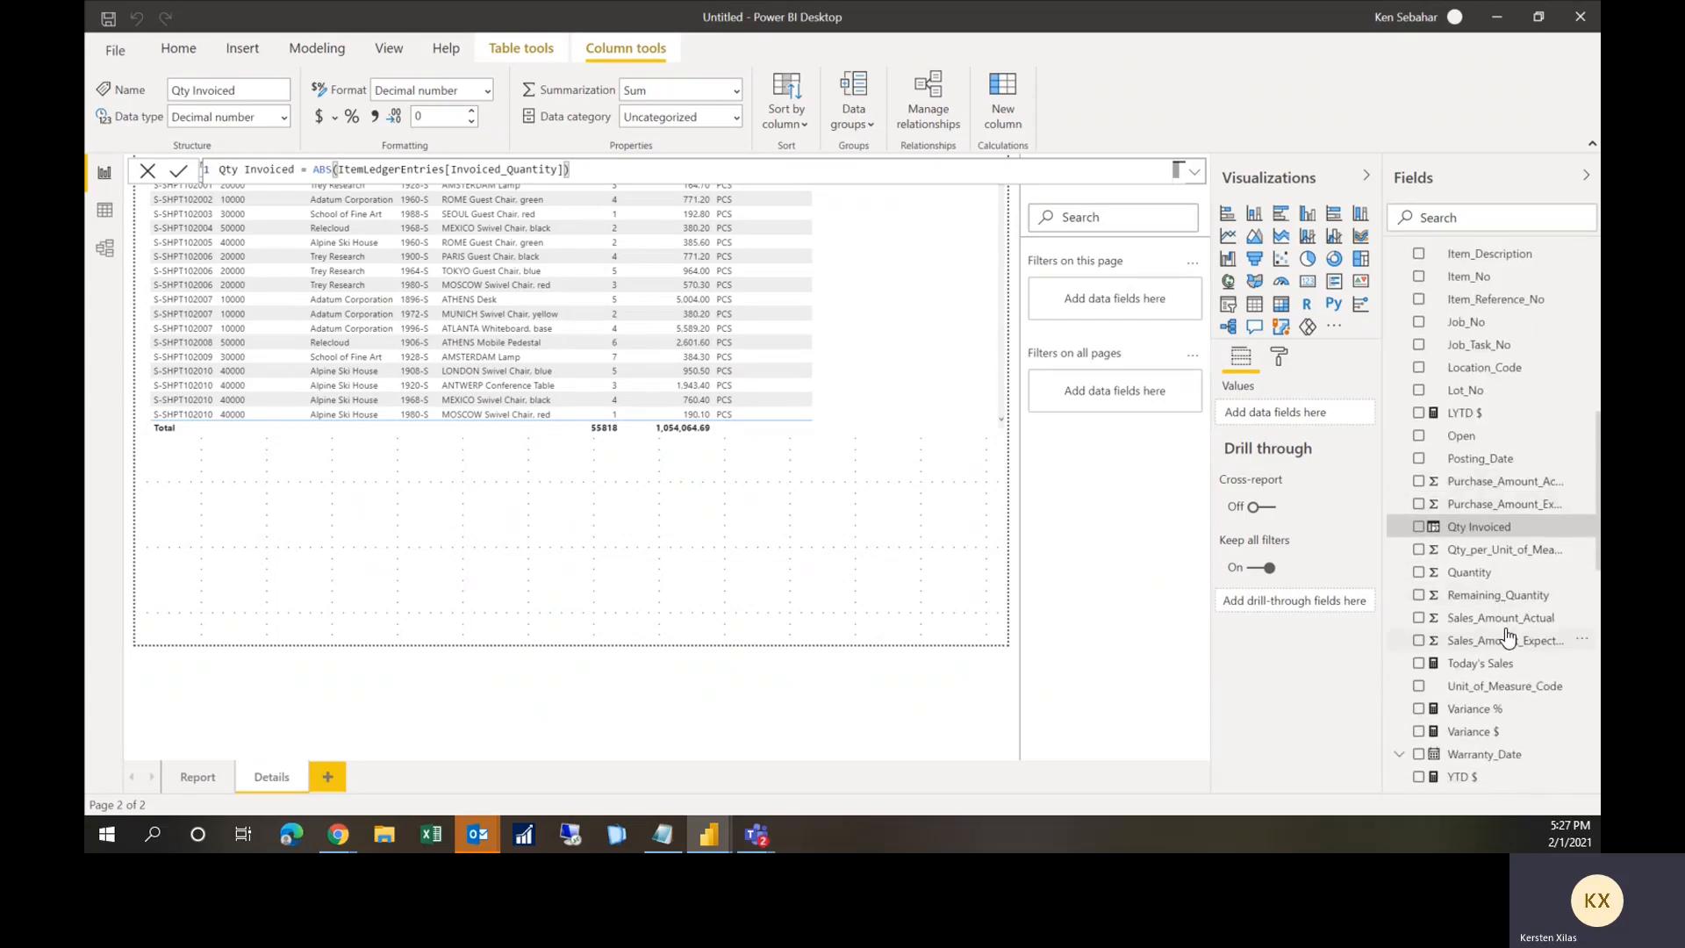
left_click(1504, 622)
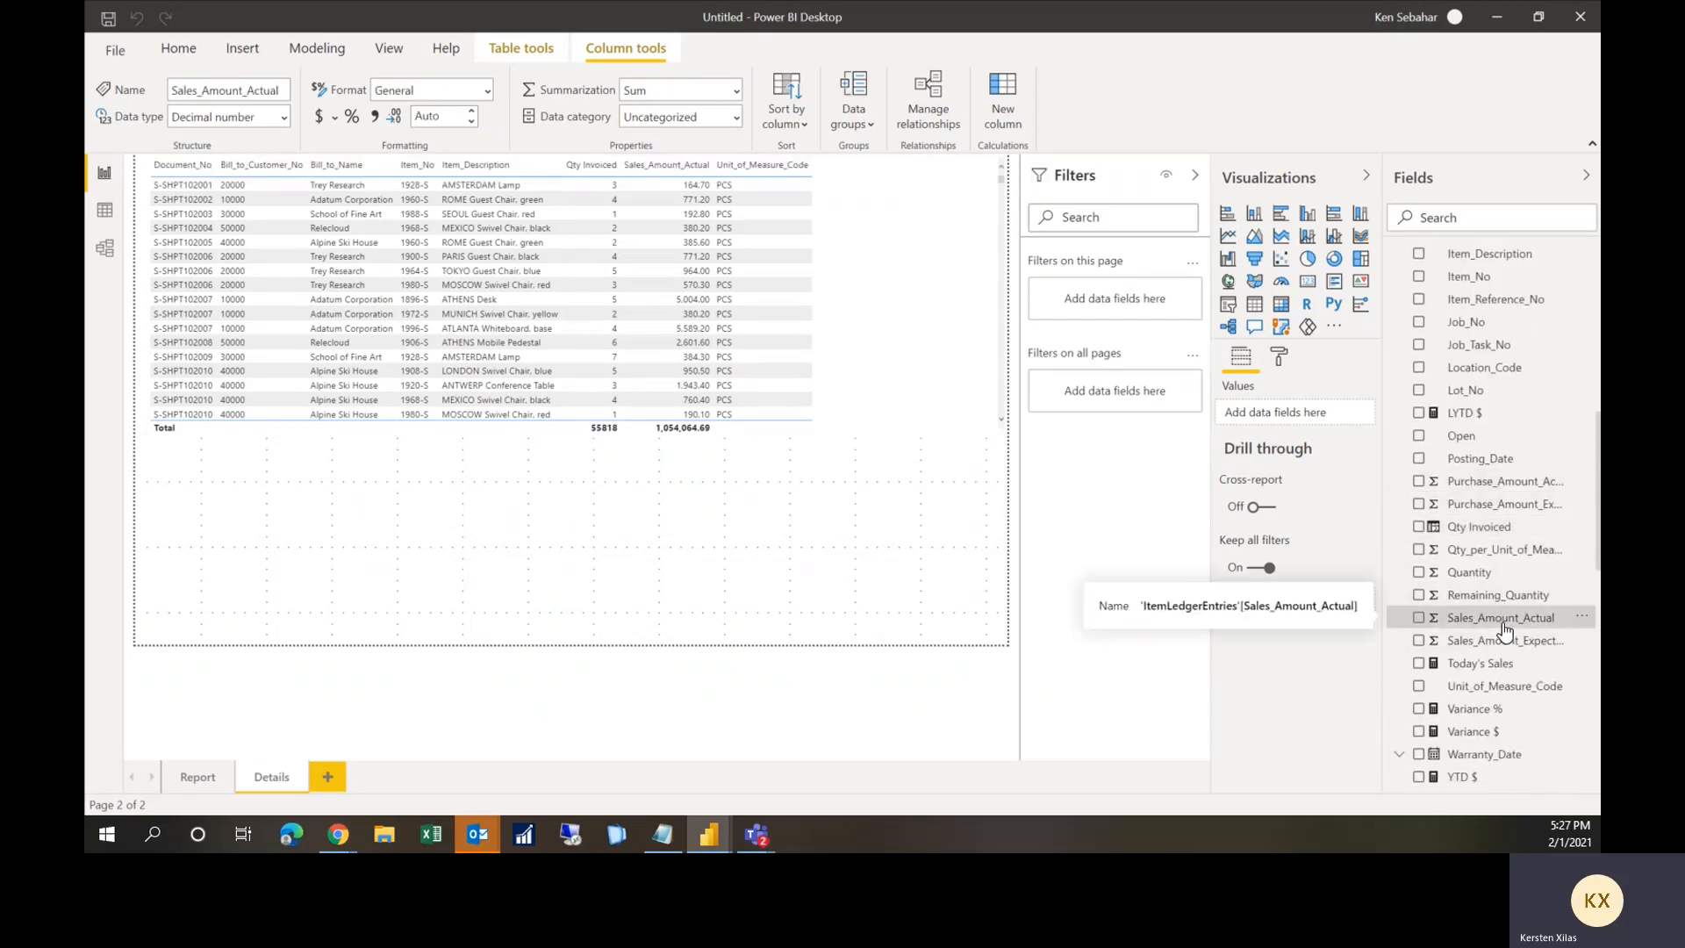
left_click(451, 117)
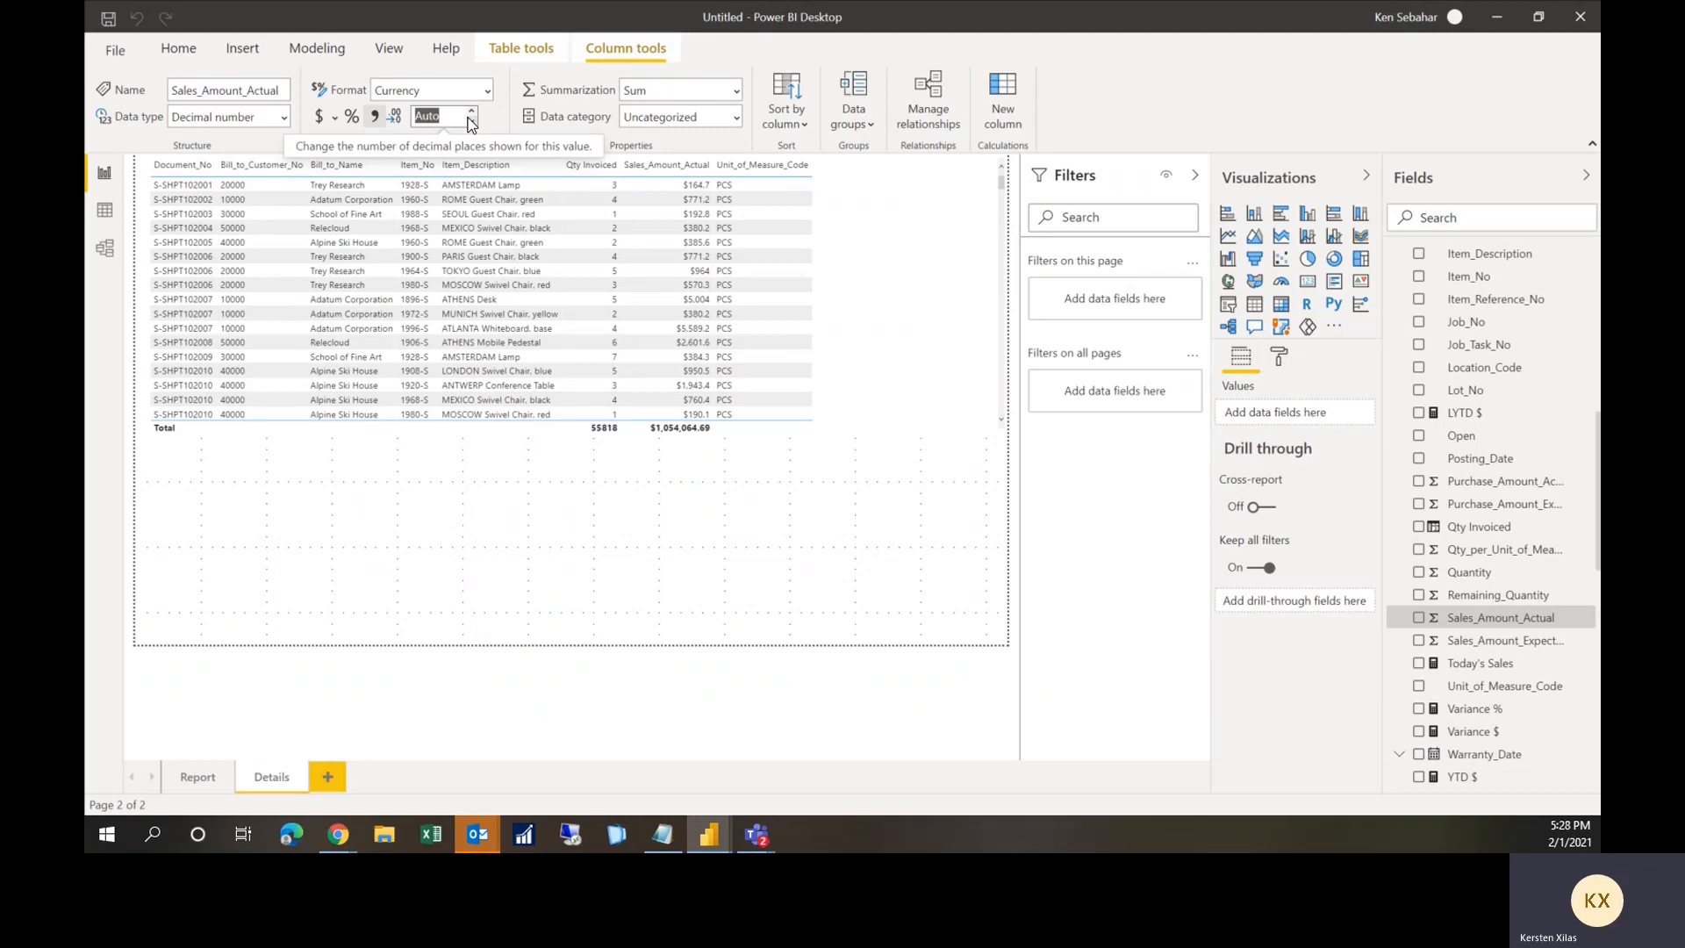
type("2")
left_click(490, 118)
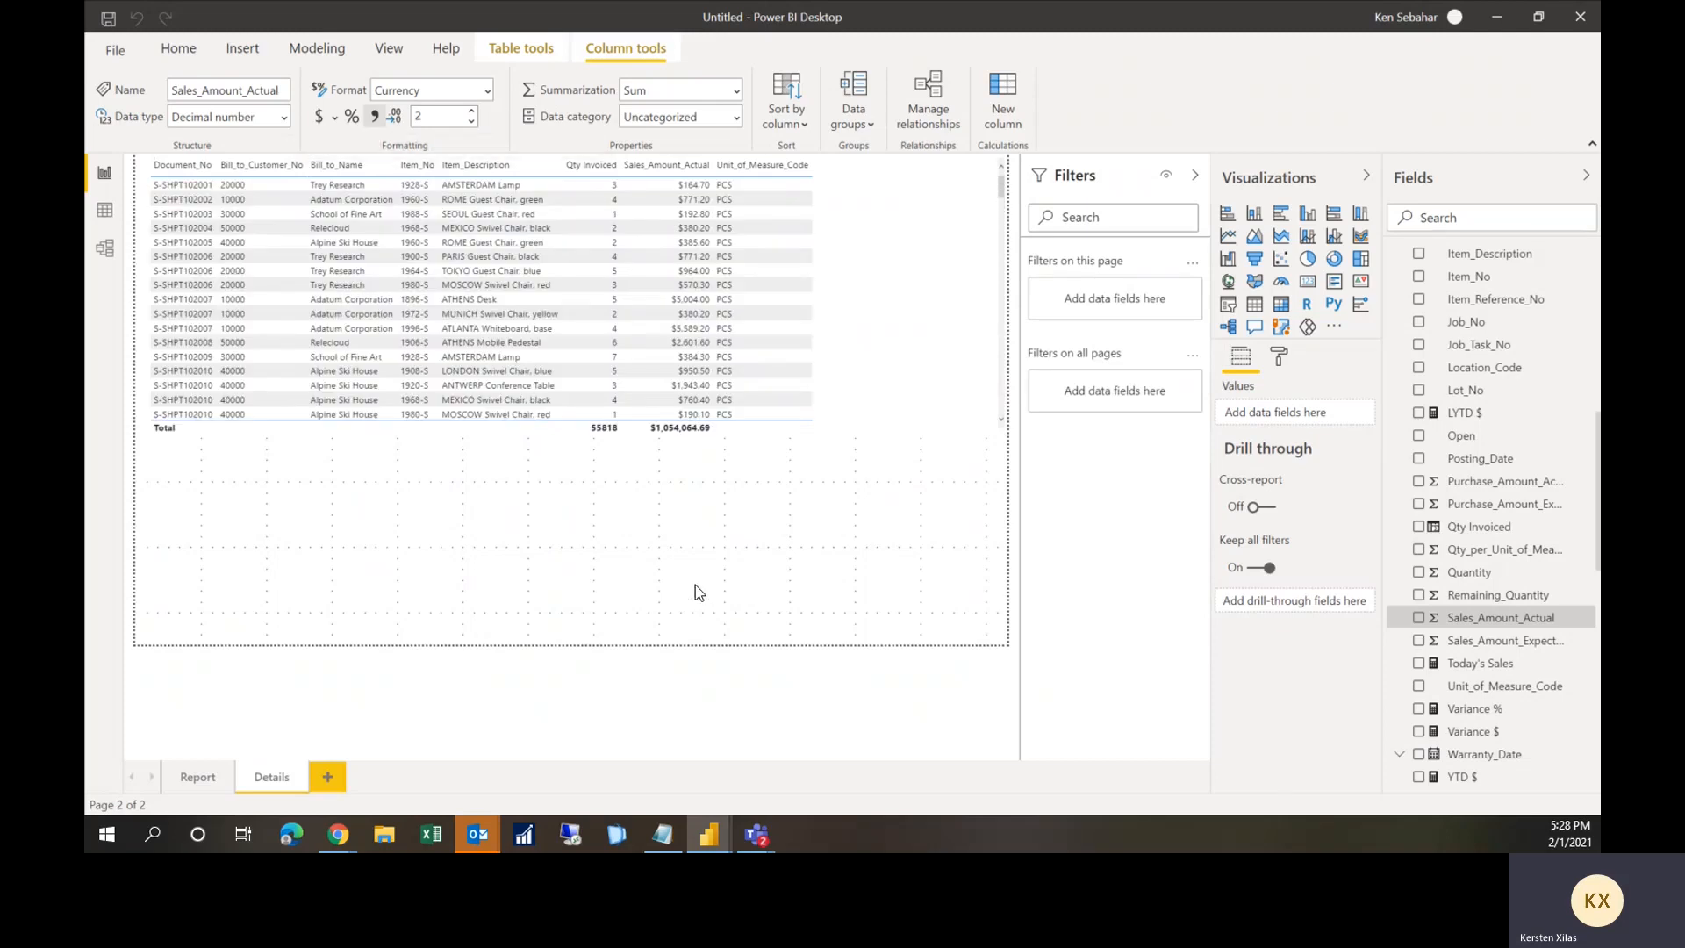
left_click(682, 529)
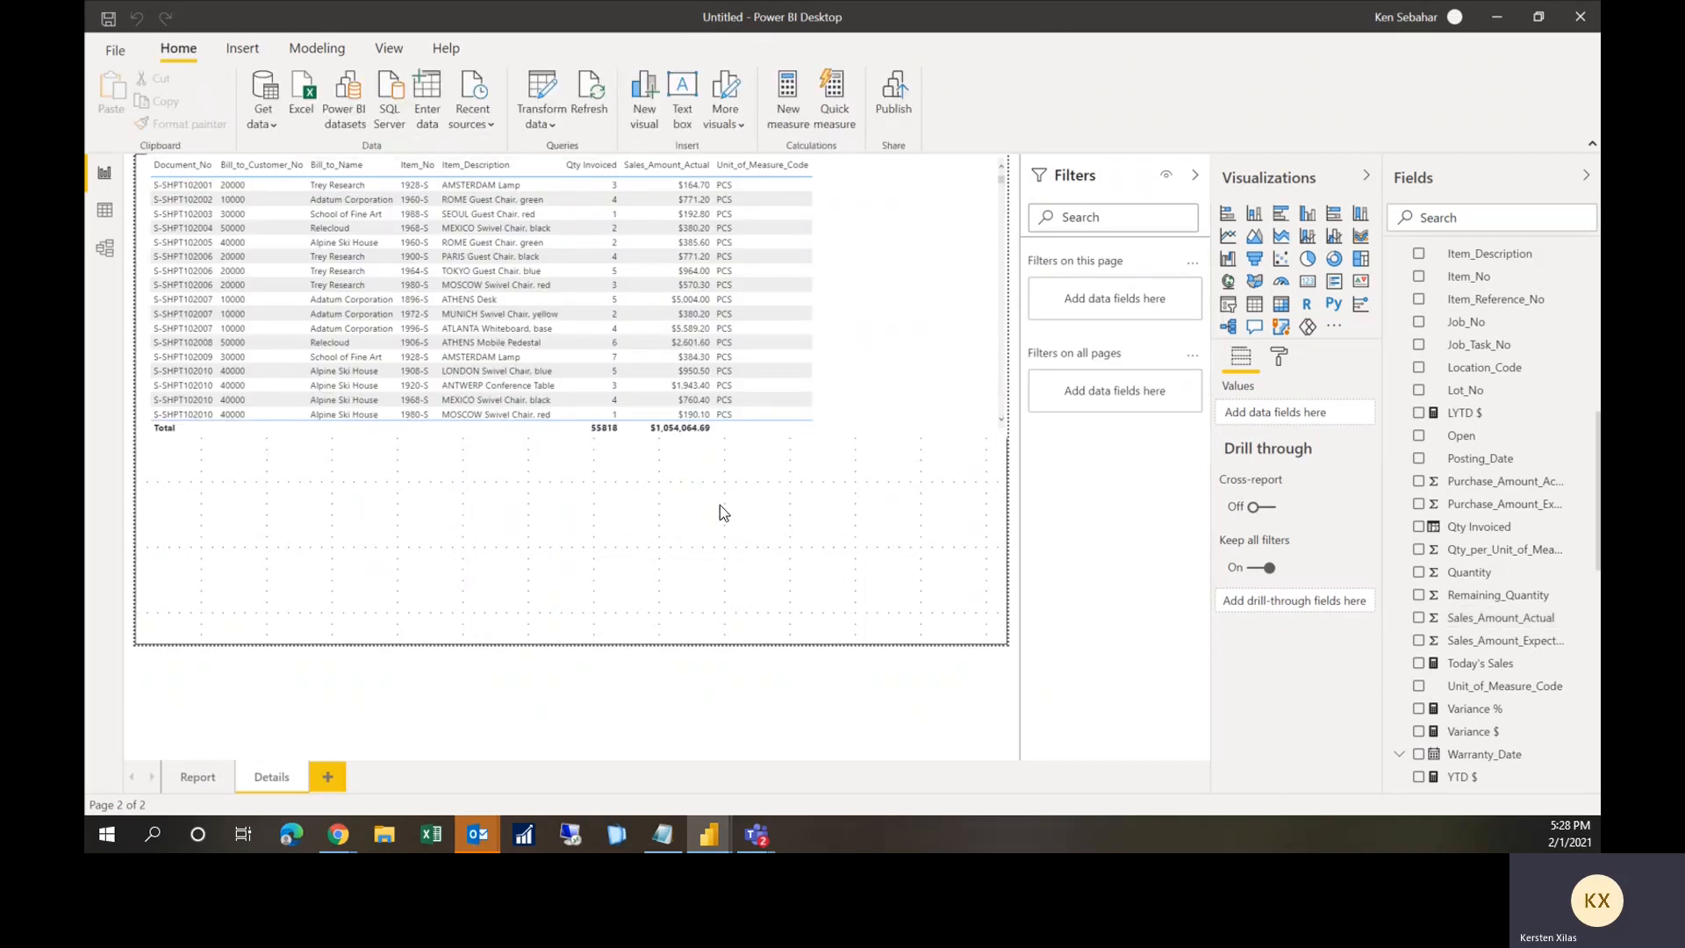
Step: Add a pie chart of Qty Invoiced by Item_No below the shipment table, narrowed to the page's lower-left area
left_click(1307, 258)
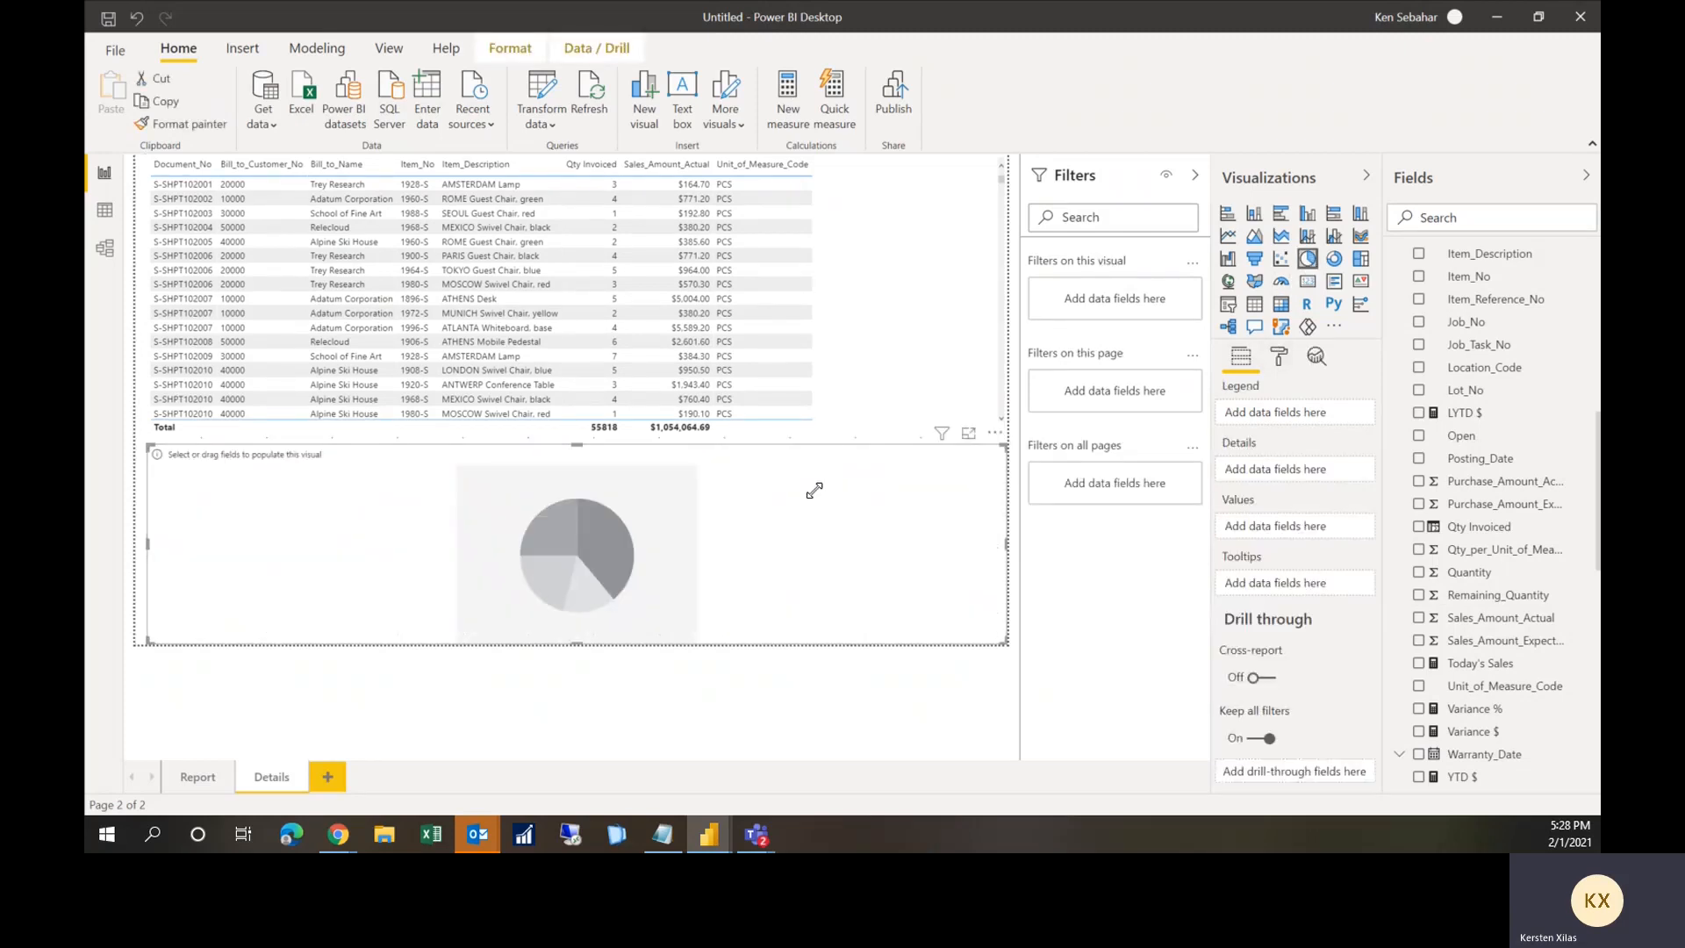
left_click_drag(814, 489, 418, 439)
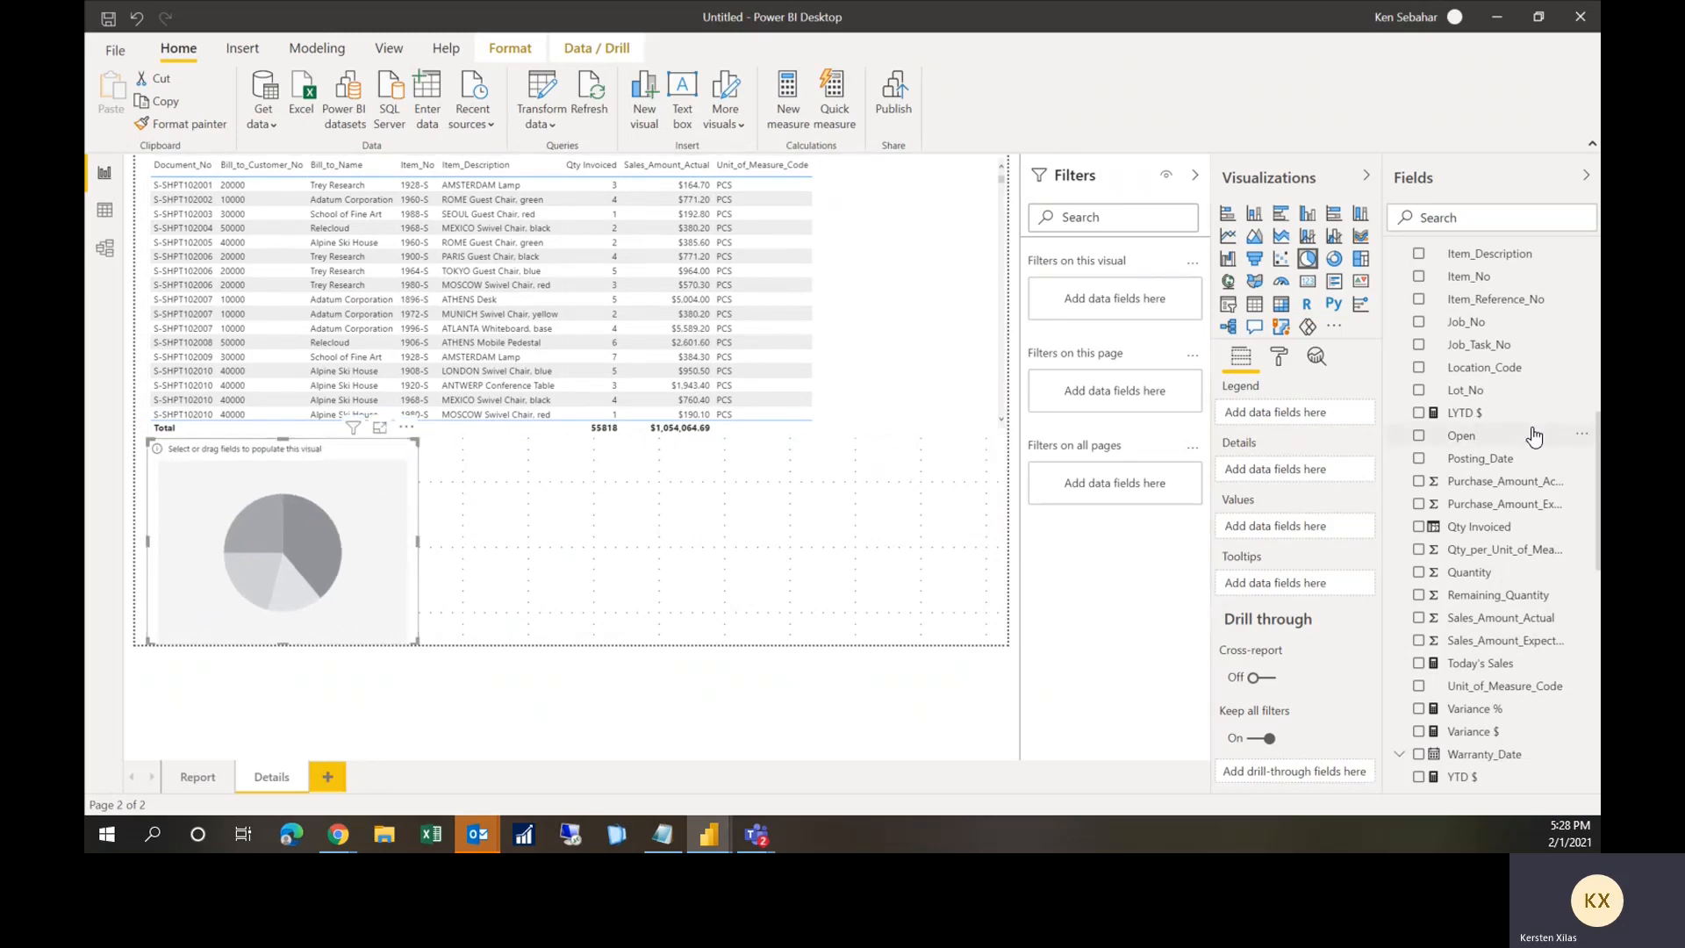
left_click(1420, 278)
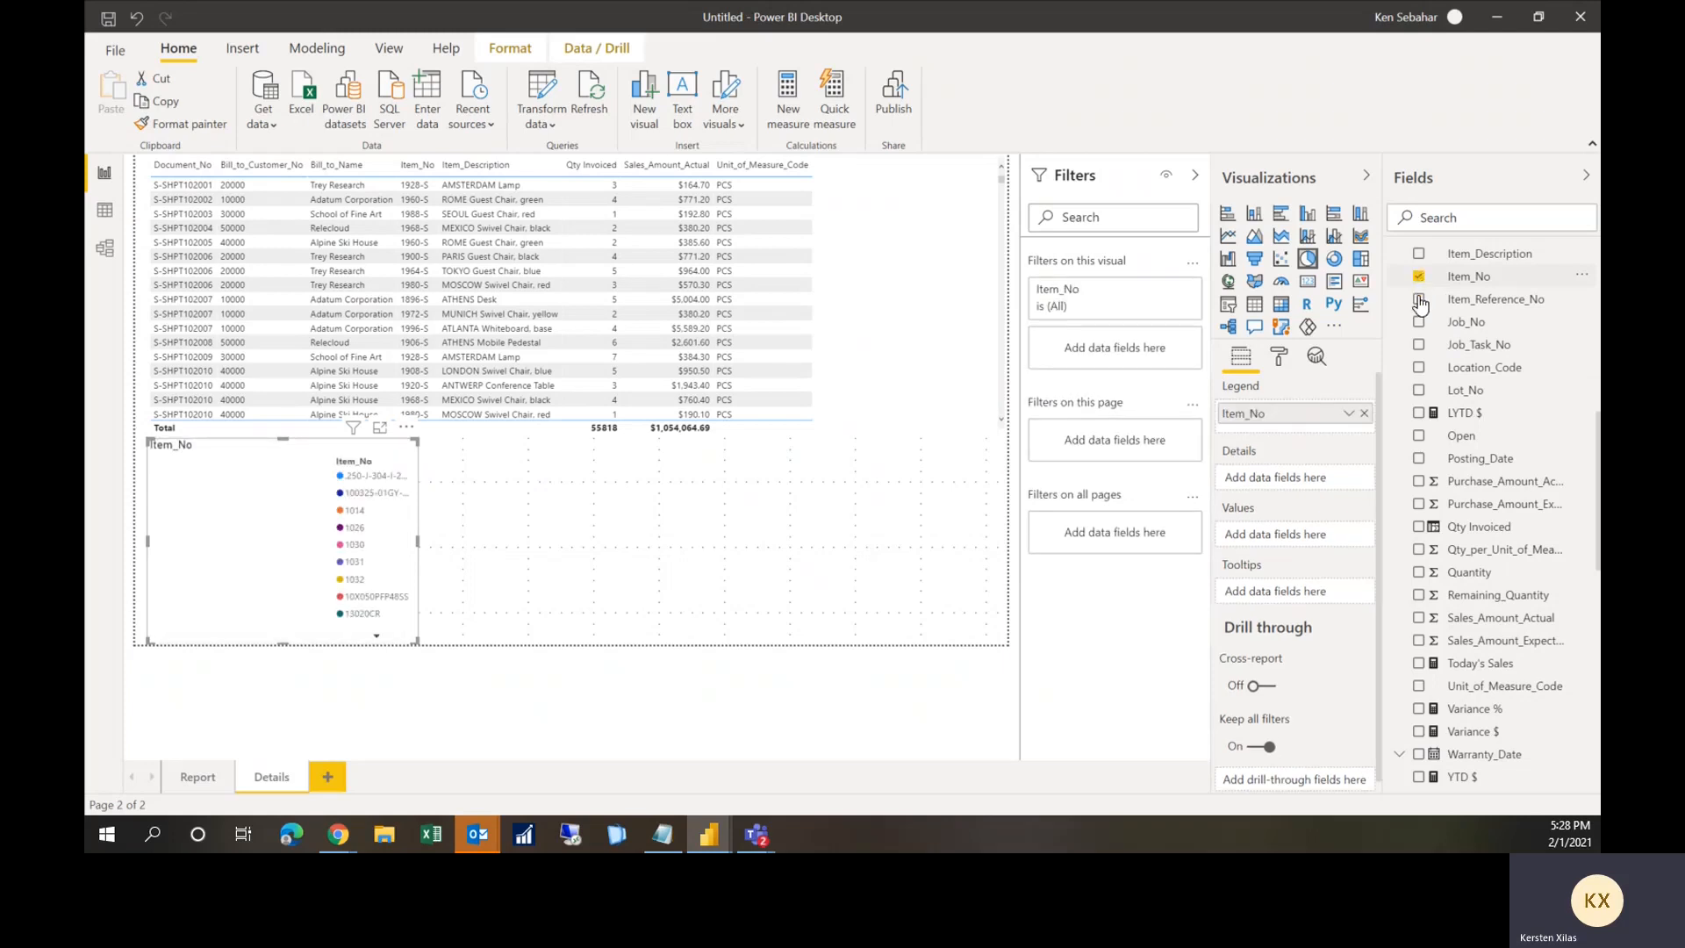
scroll(1415, 399, "down", 2)
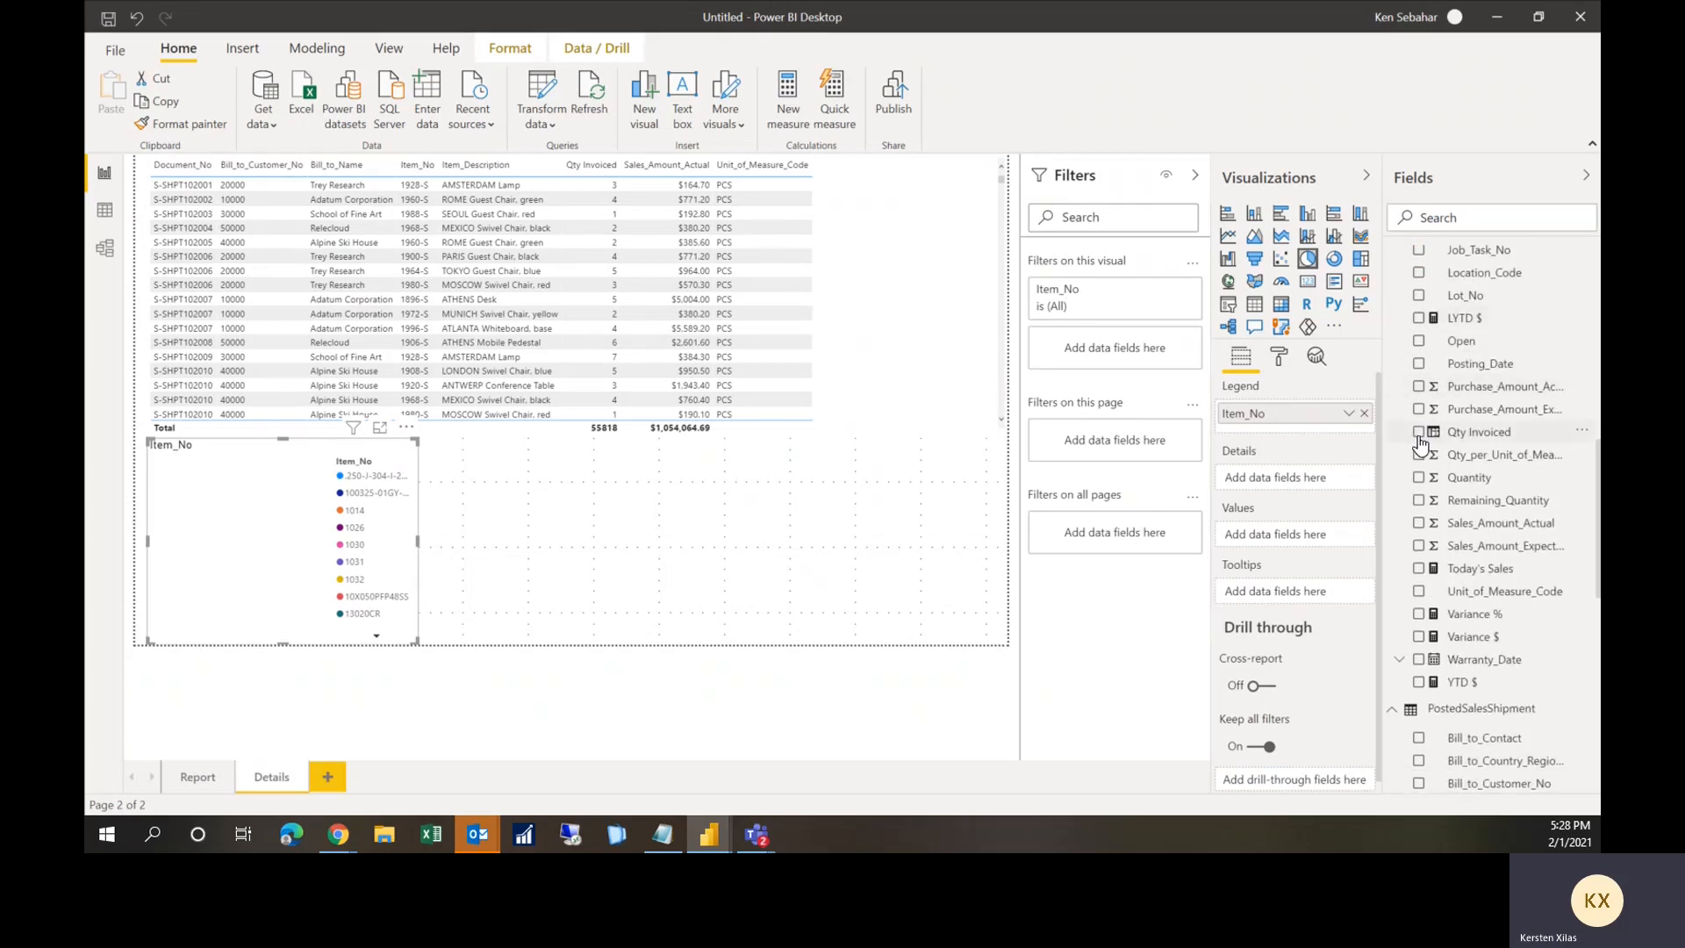
left_click(1420, 439)
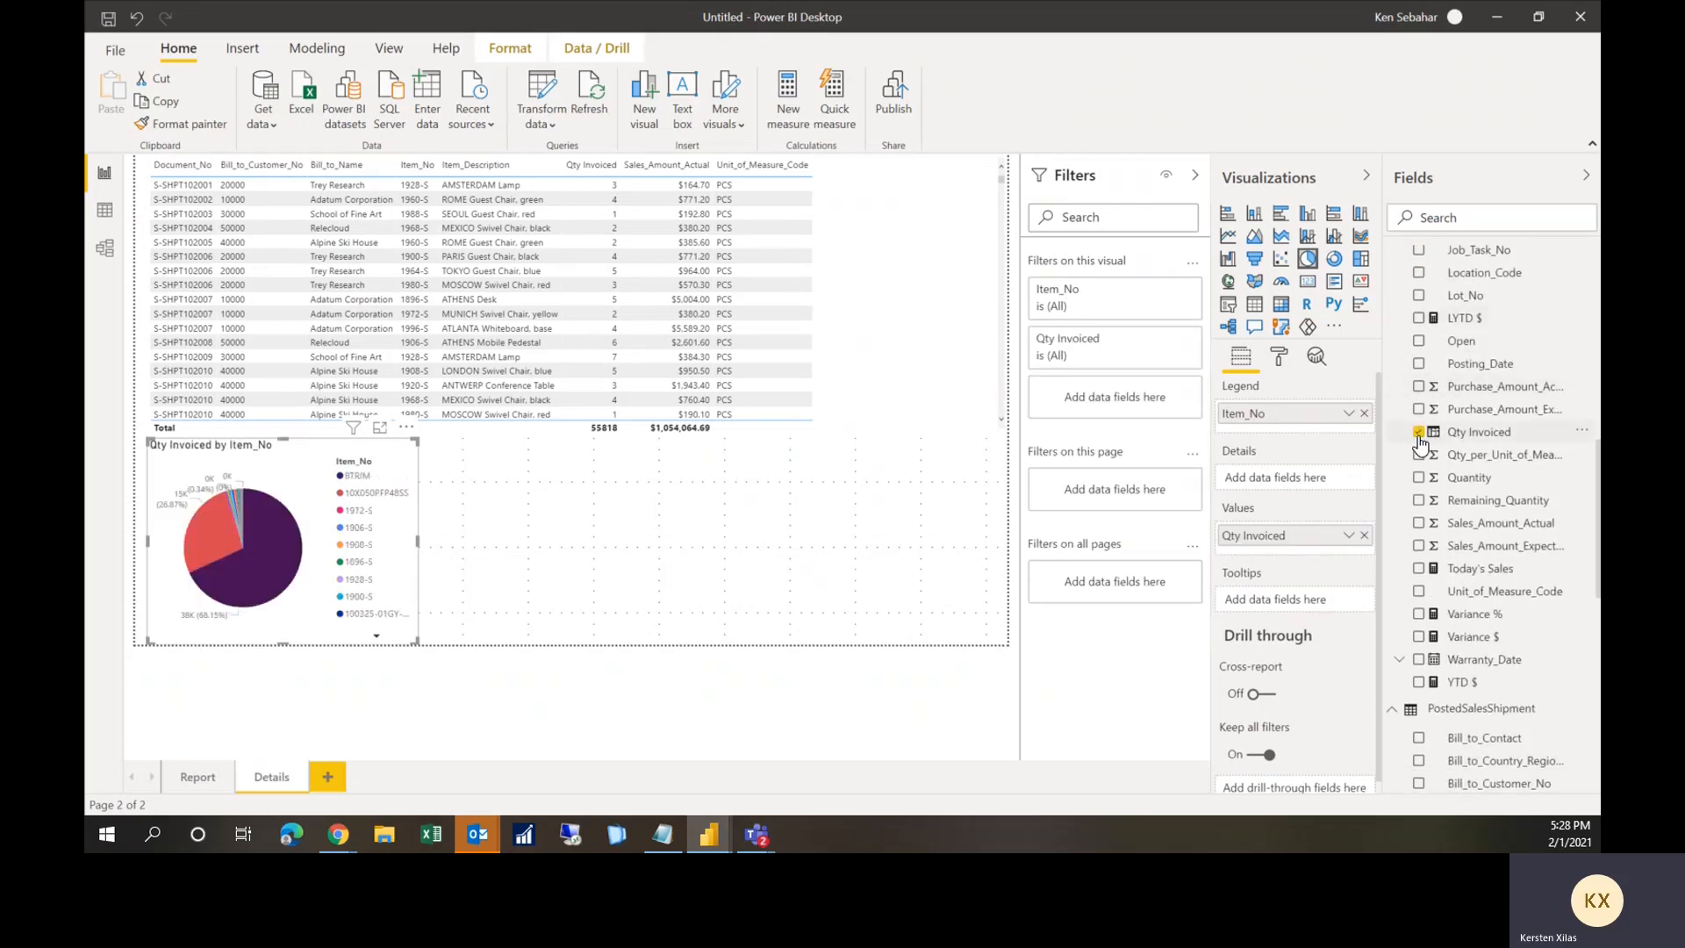
Step: Add a gauge in the page's lower-right area with YTD $ as its value and LYTD $ as its maximum value
left_click(882, 558)
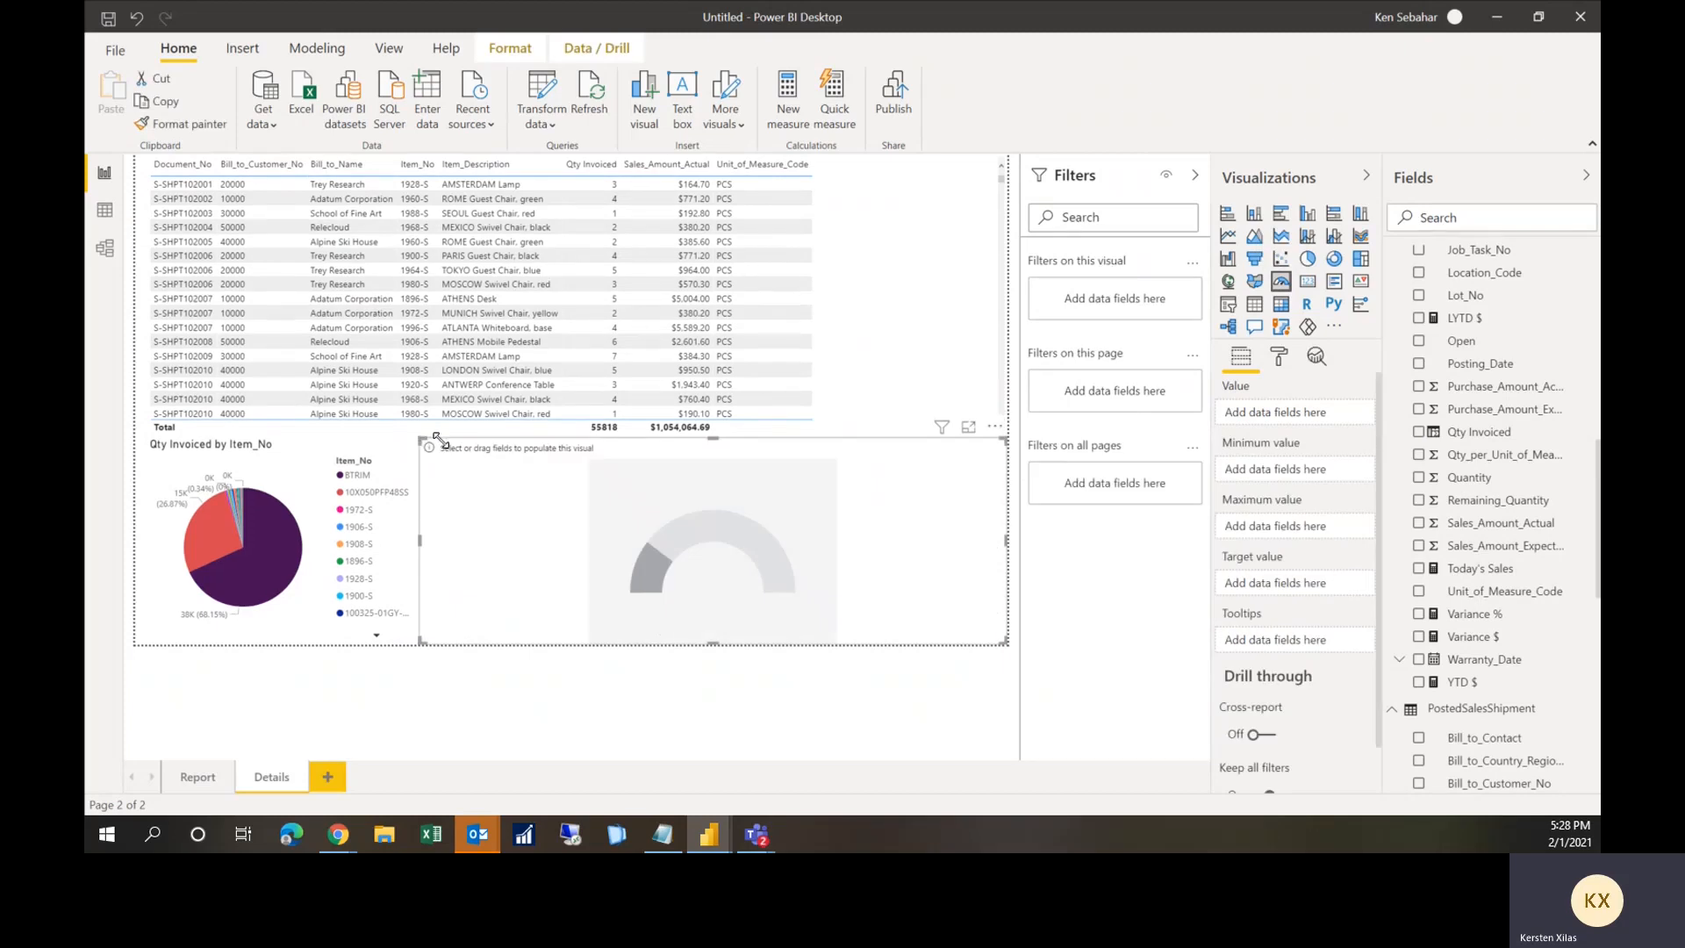
left_click_drag(632, 434, 703, 439)
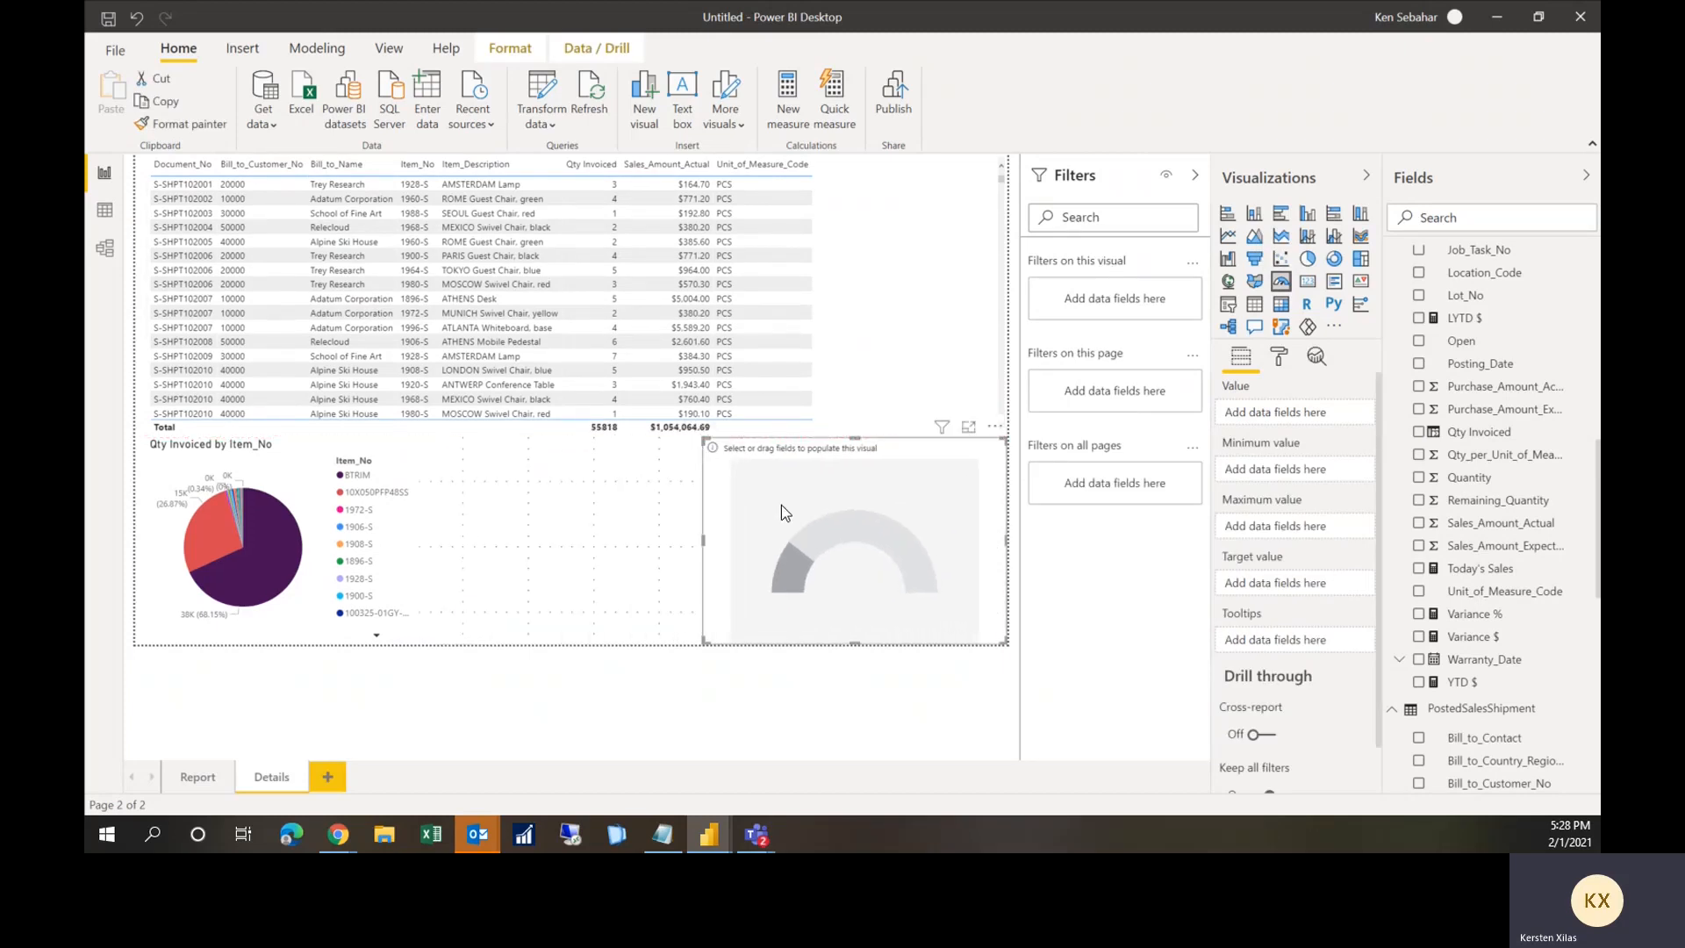
left_click(1417, 684)
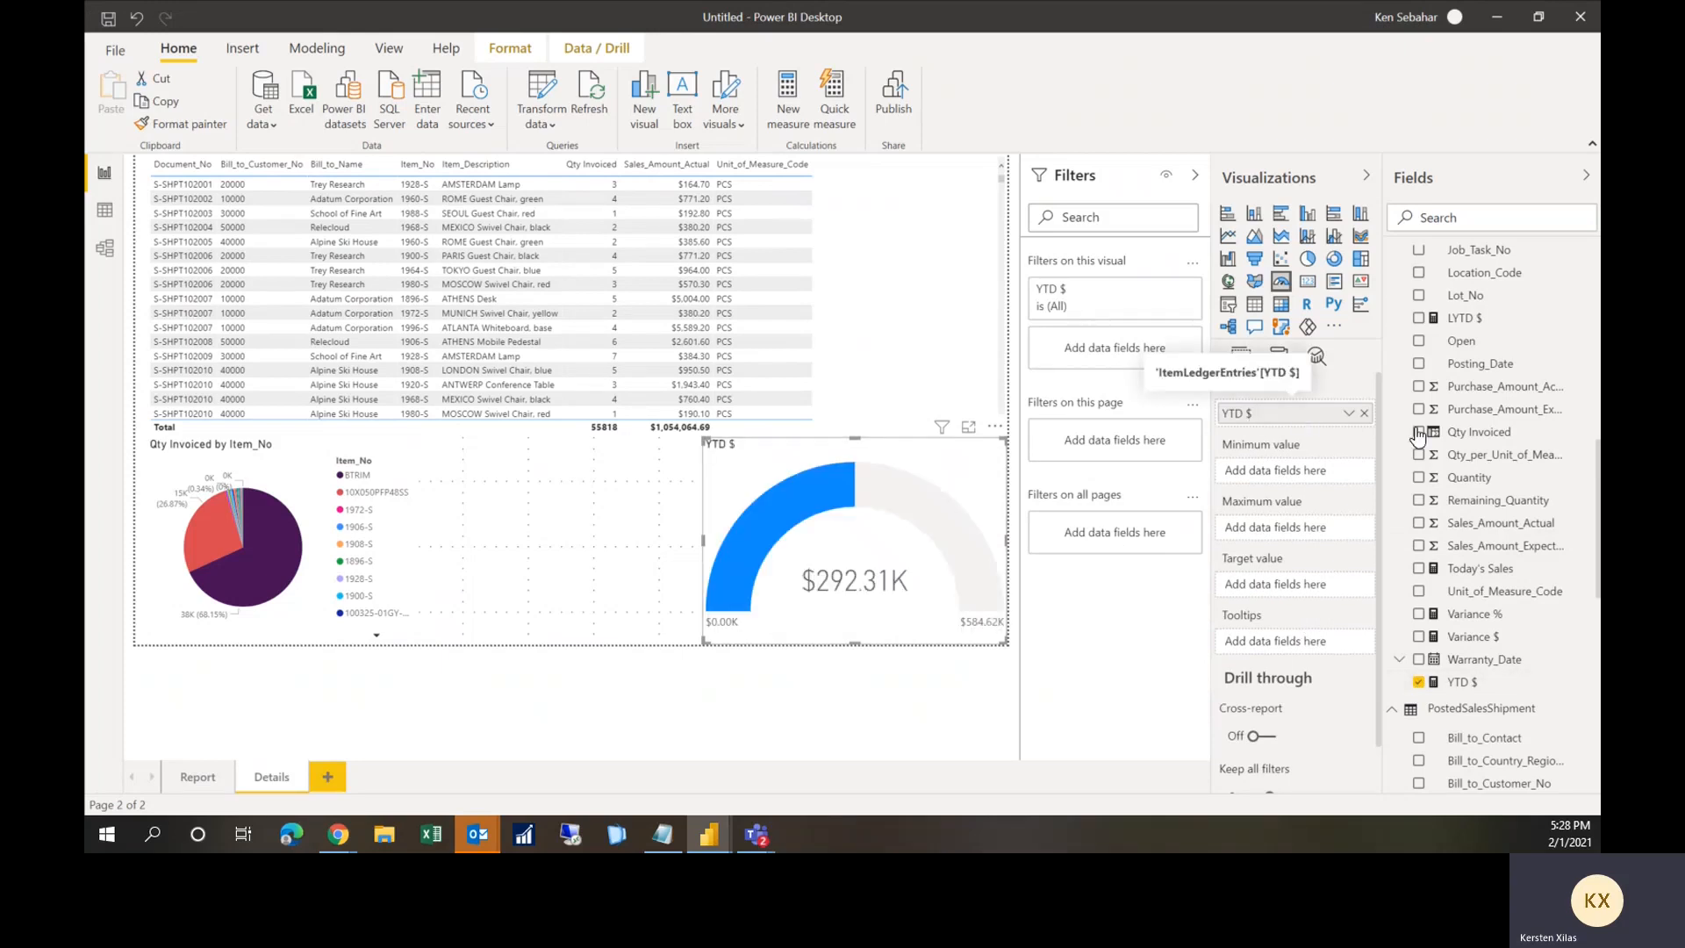
left_click(1419, 318)
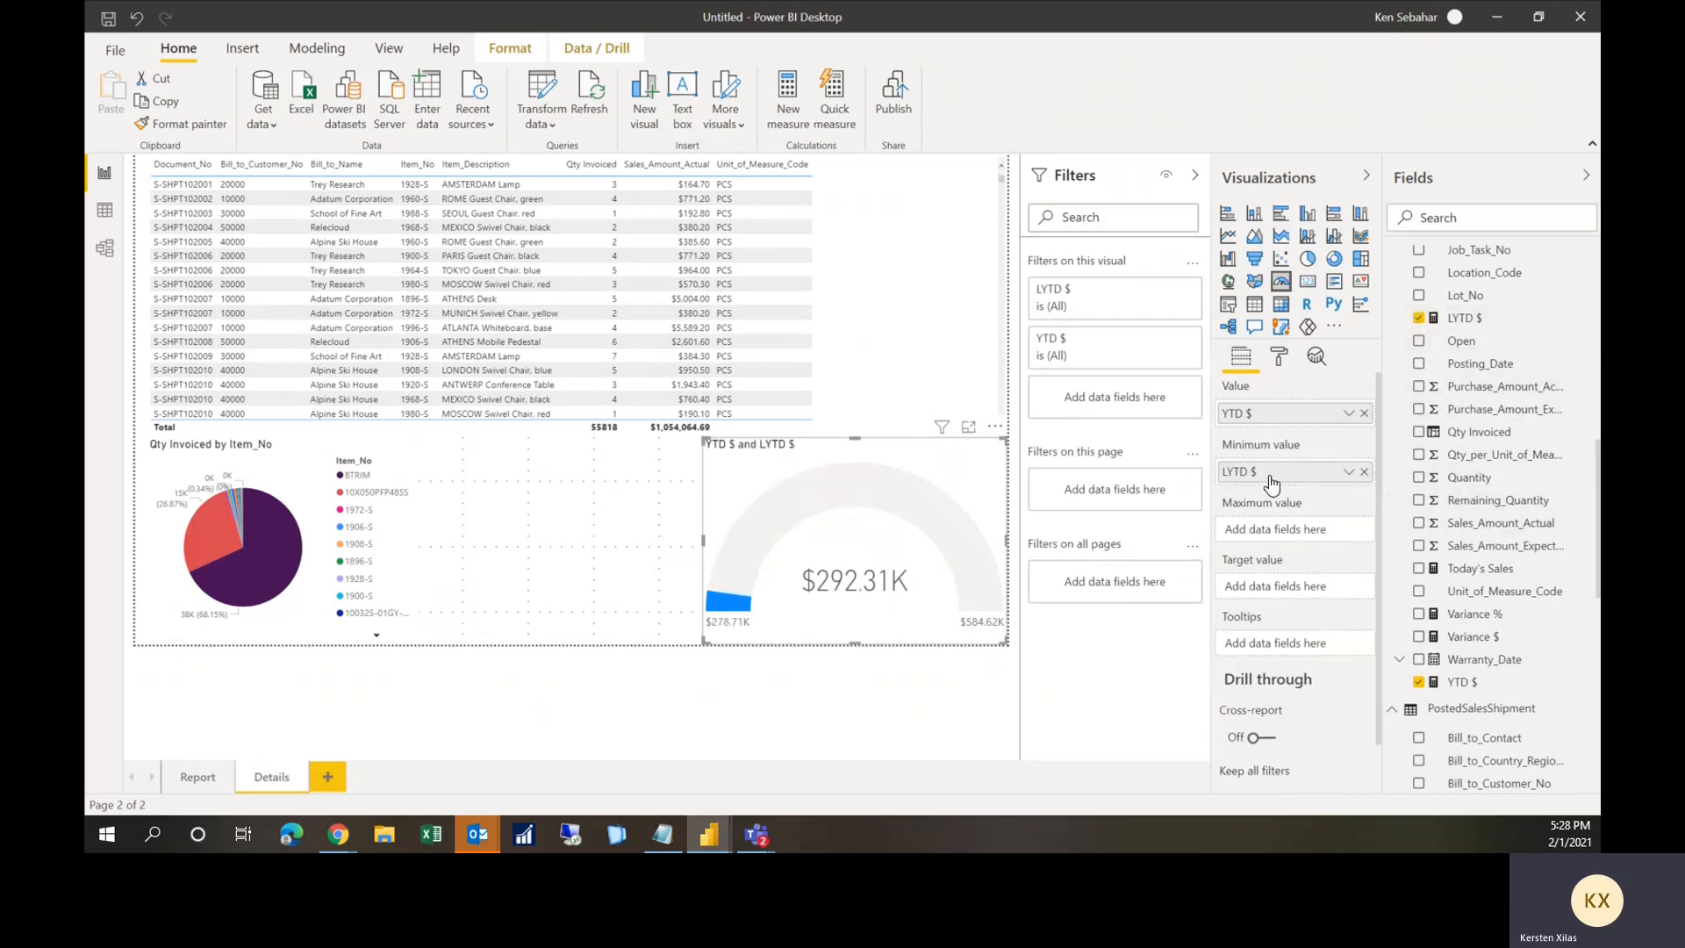
mouse_move(1272, 496)
left_mouse_down()
mouse_move(1275, 548)
mouse_move(1264, 527)
left_mouse_up()
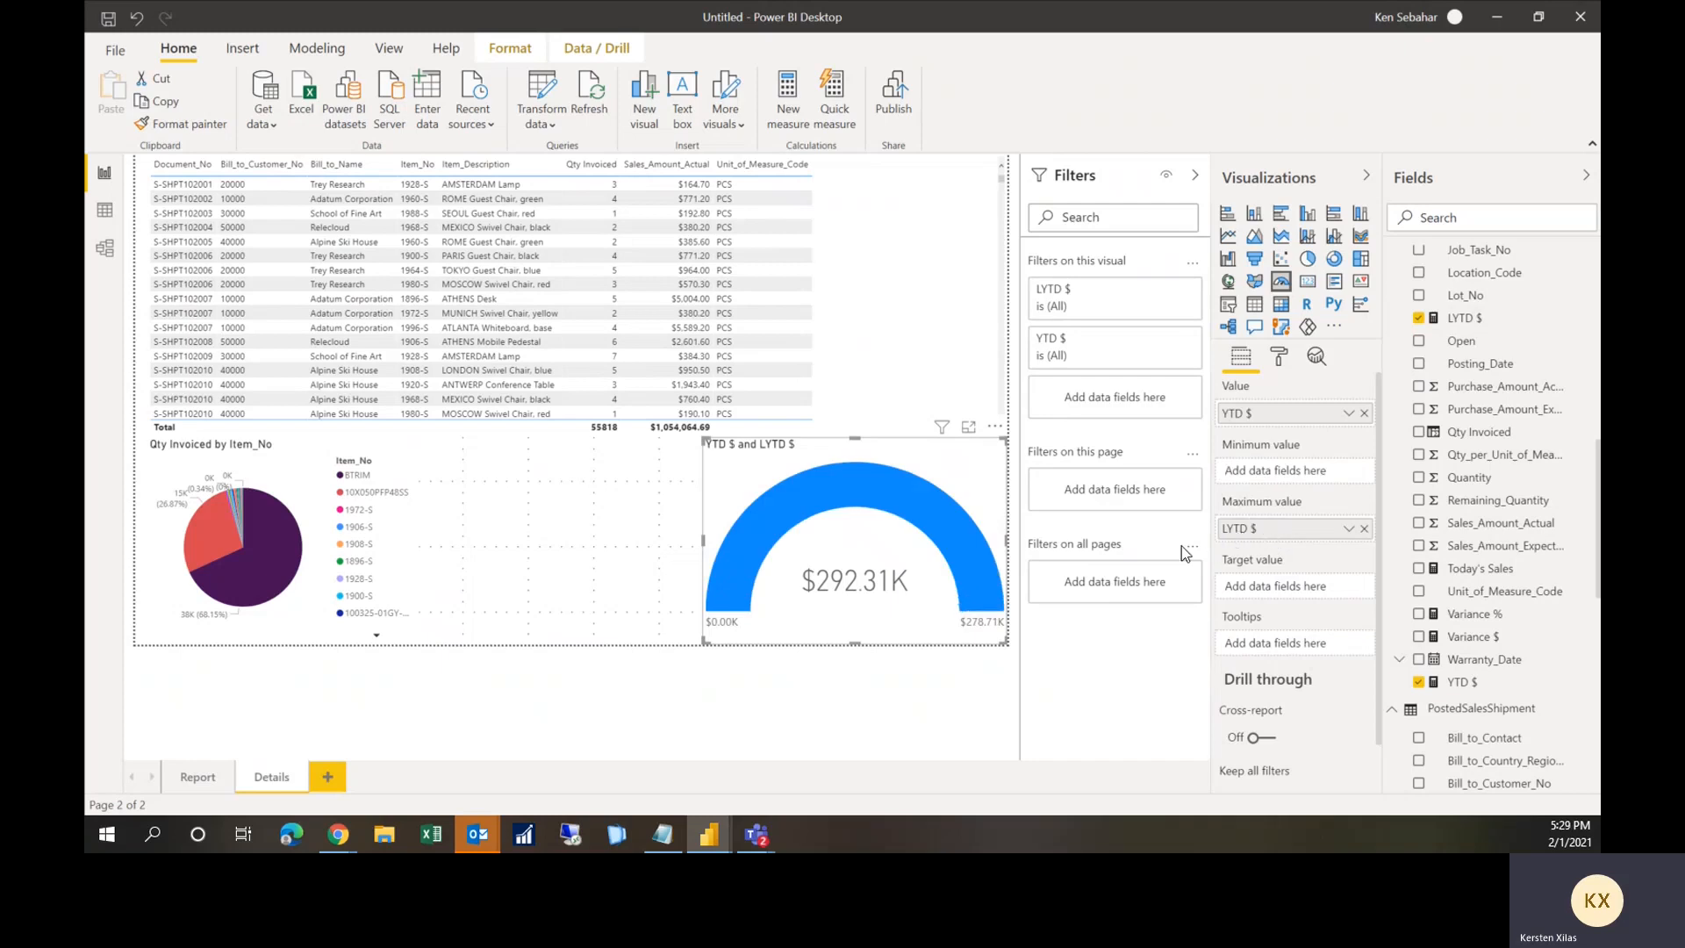
left_click(577, 530)
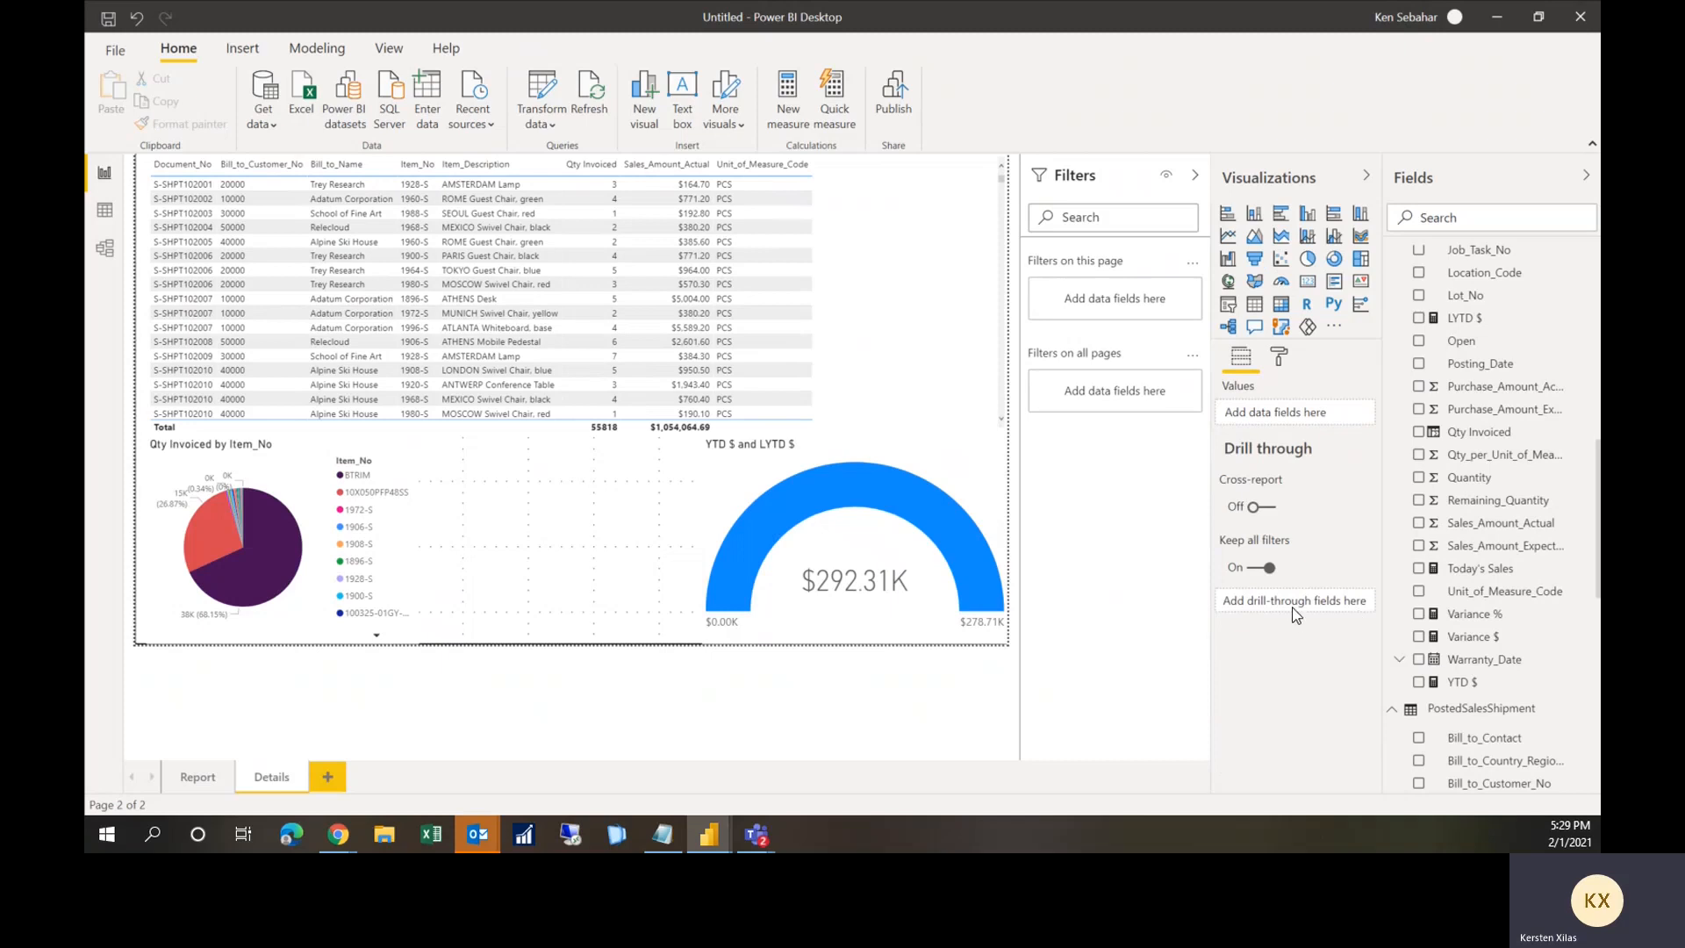
Step: Make Bill_to_Customer_No from PostedSalesShipment the drill-through field of the Details page
scroll(1468, 548, "up", 5)
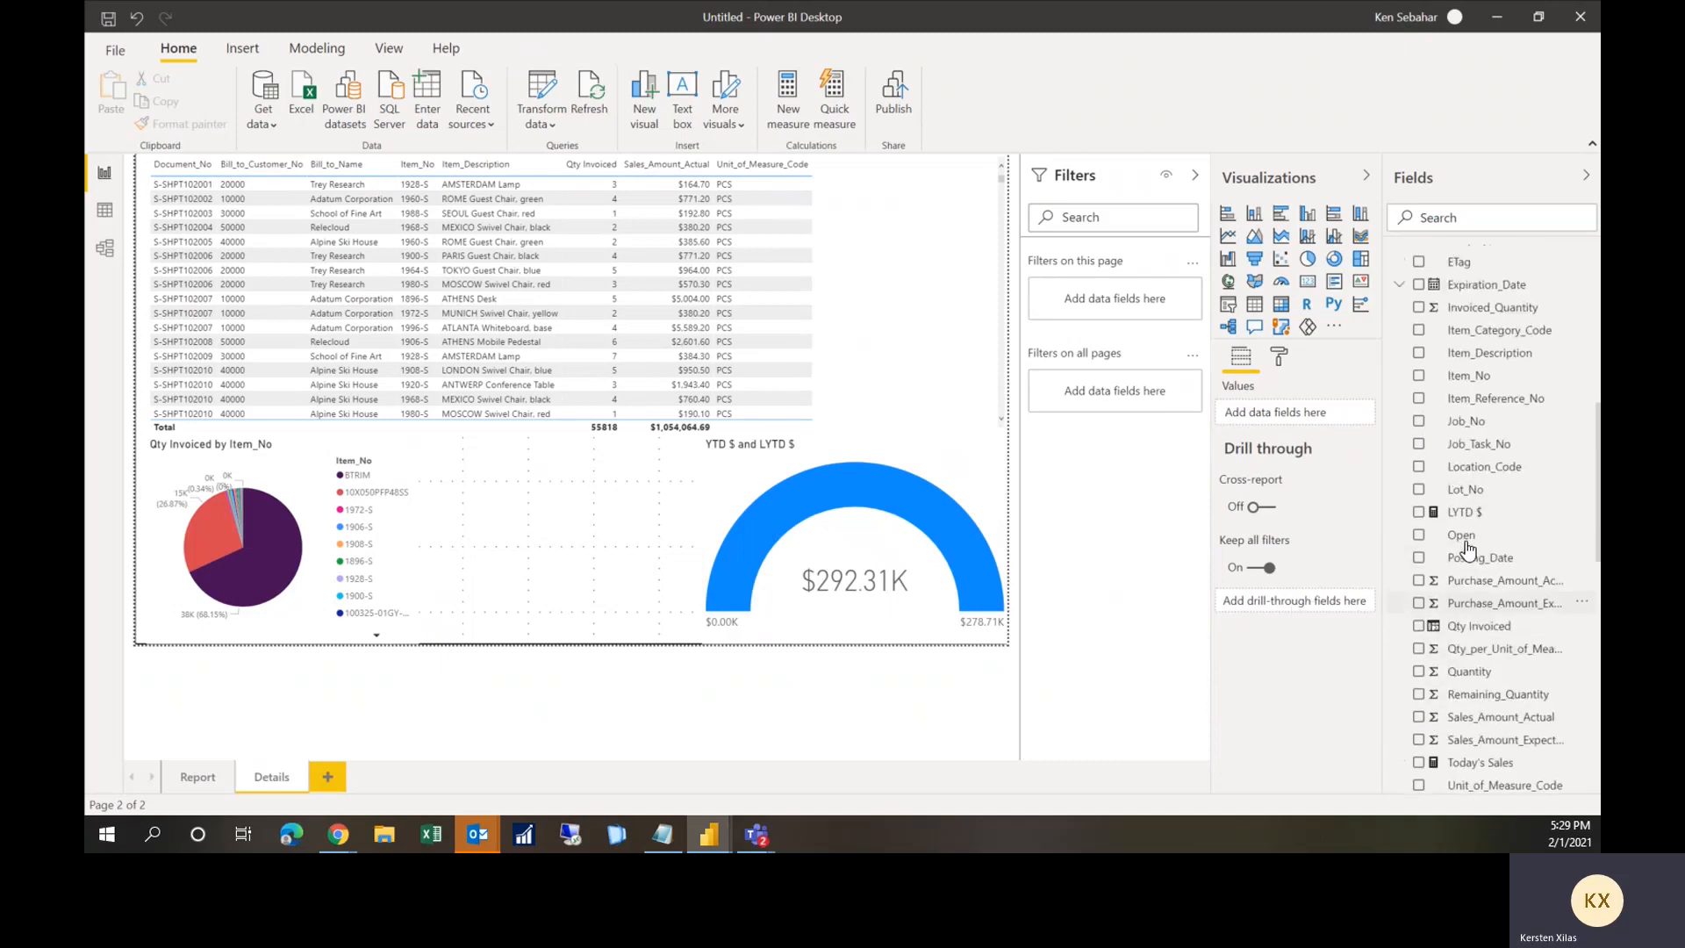
scroll(1467, 549, "up", 2)
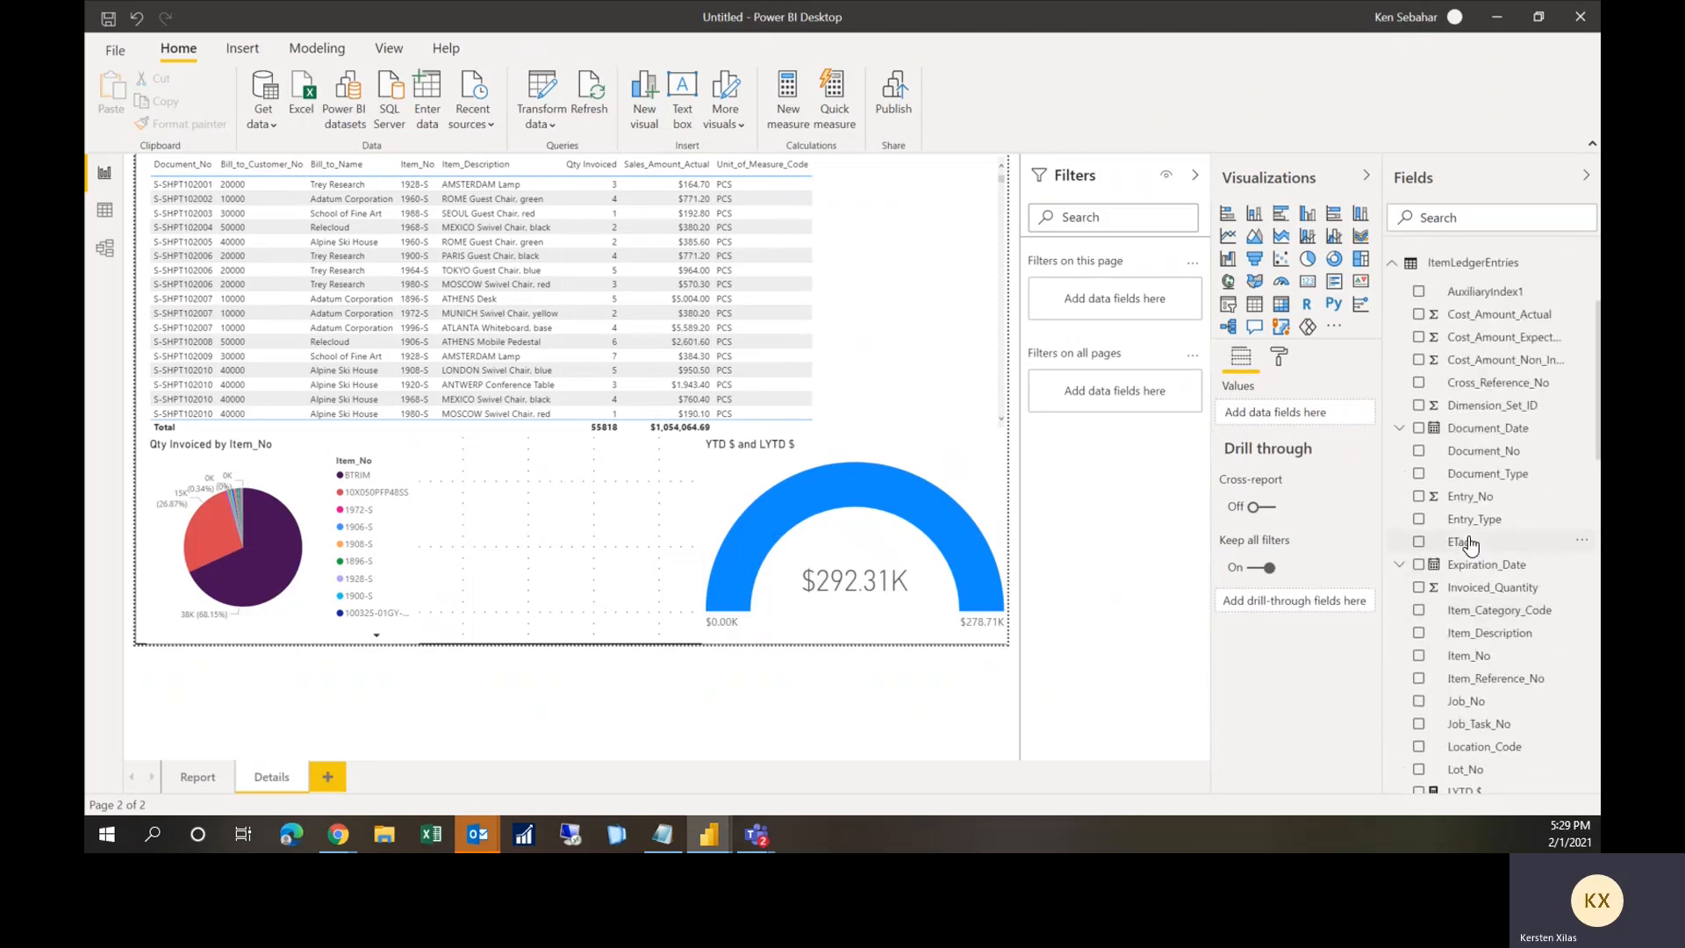
left_click(1392, 263)
scroll(1409, 379, "down", 1)
scroll(1409, 380, "up", 1)
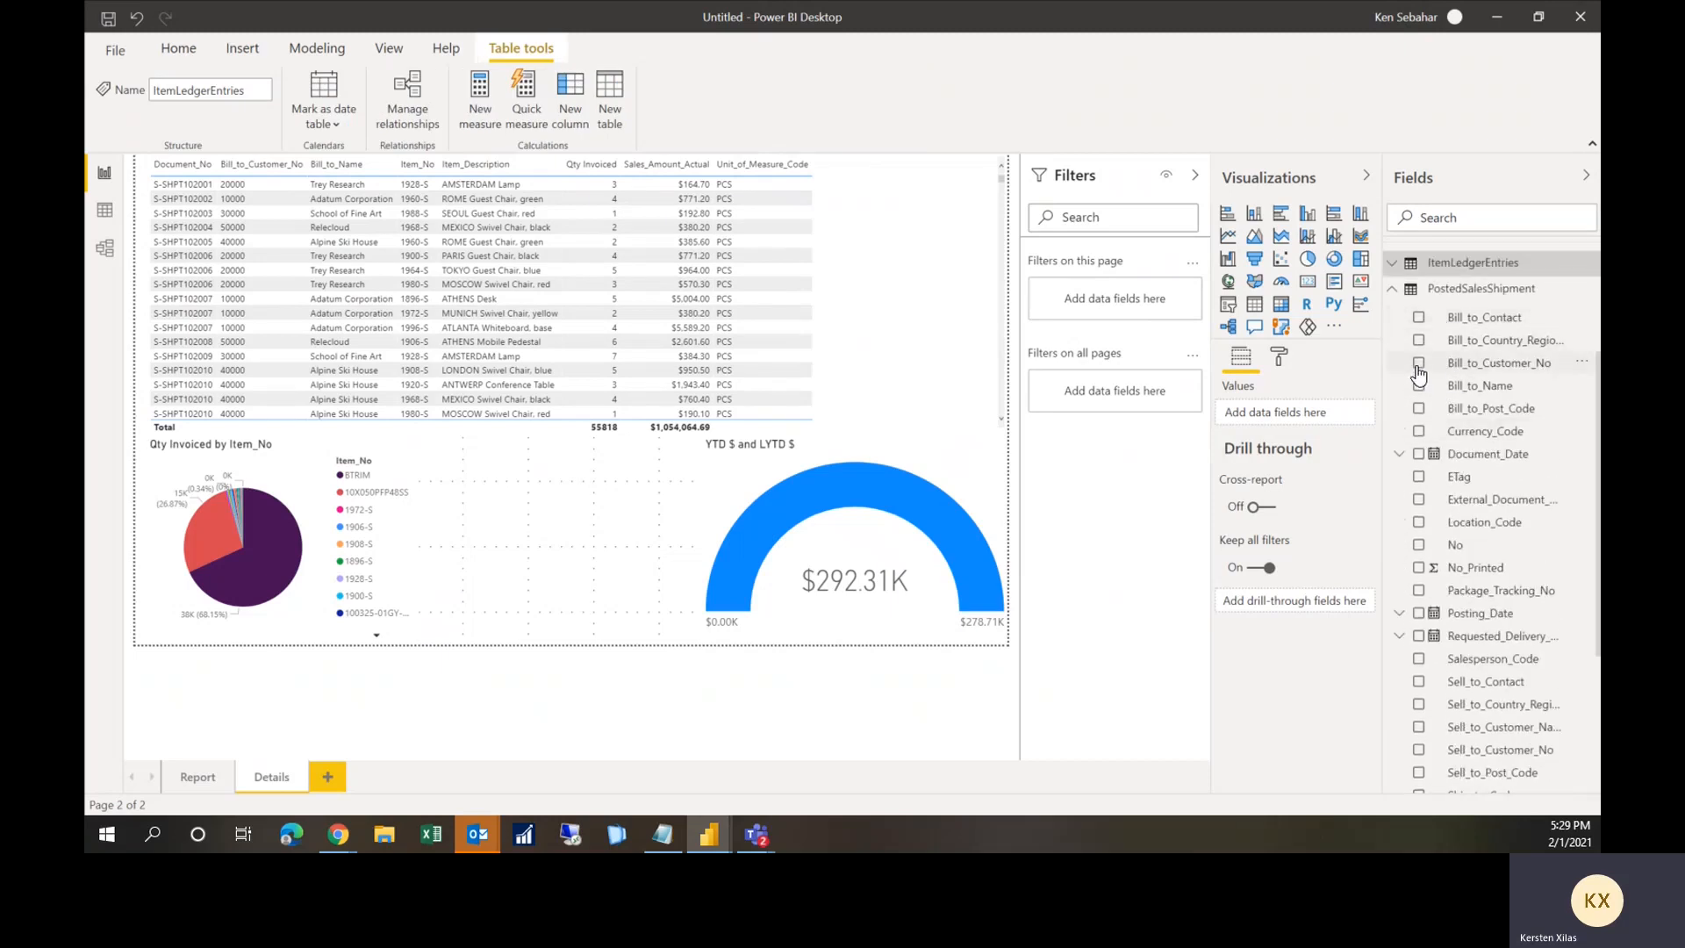
left_click(1418, 364)
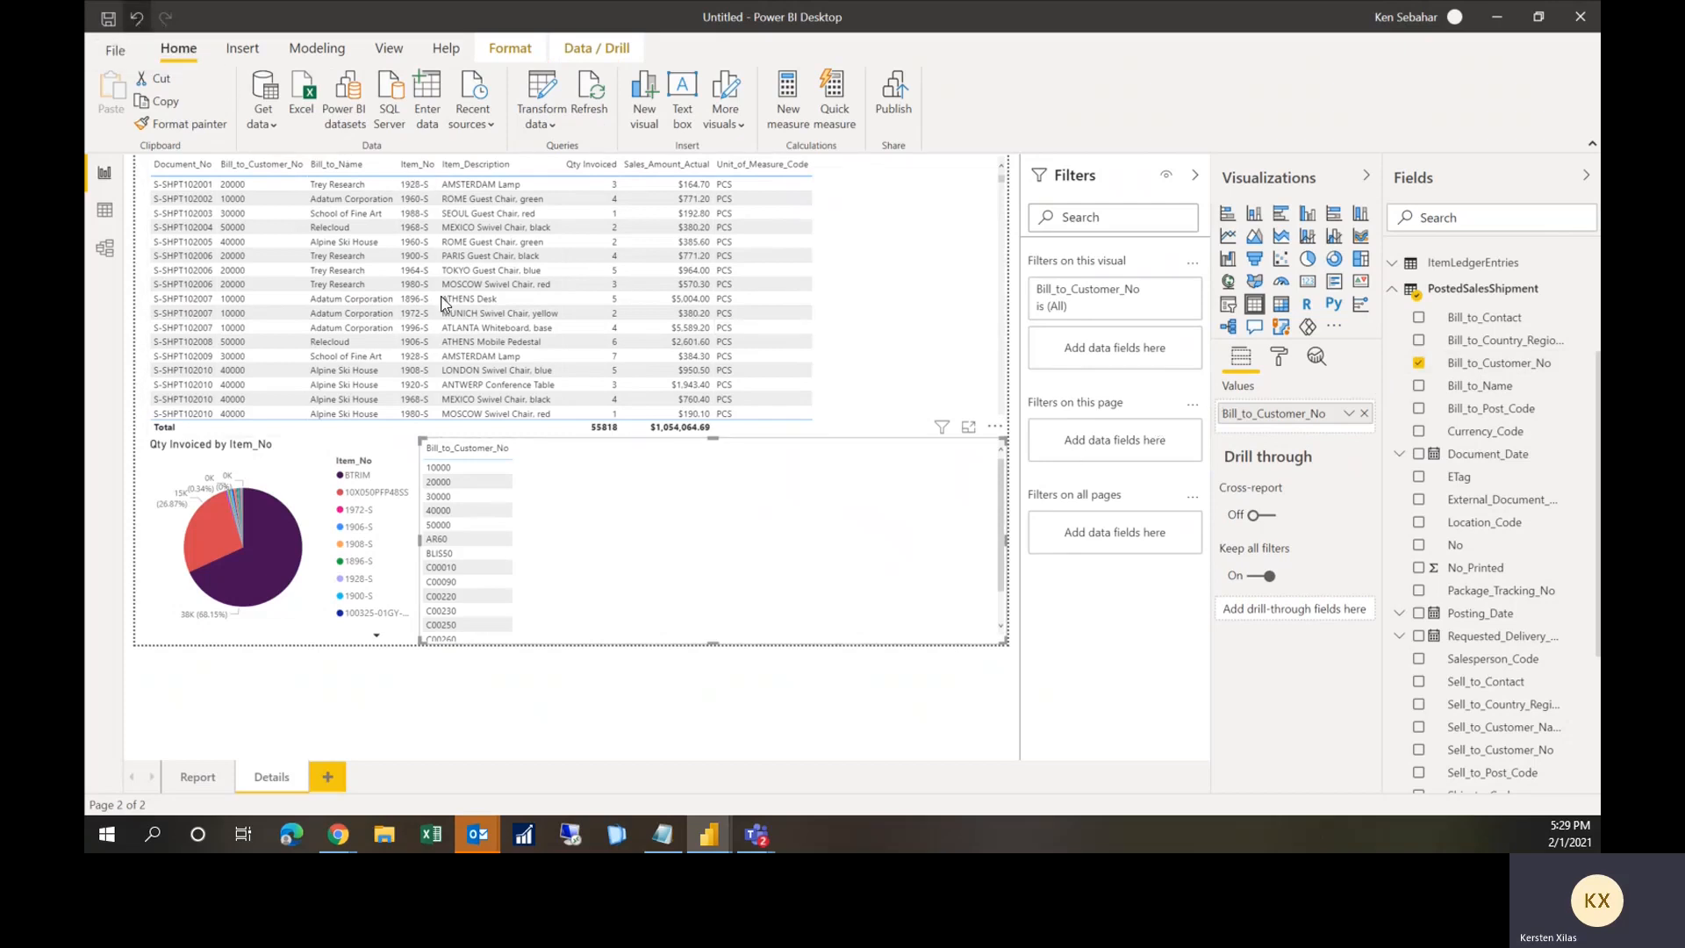
key("ctrl+z")
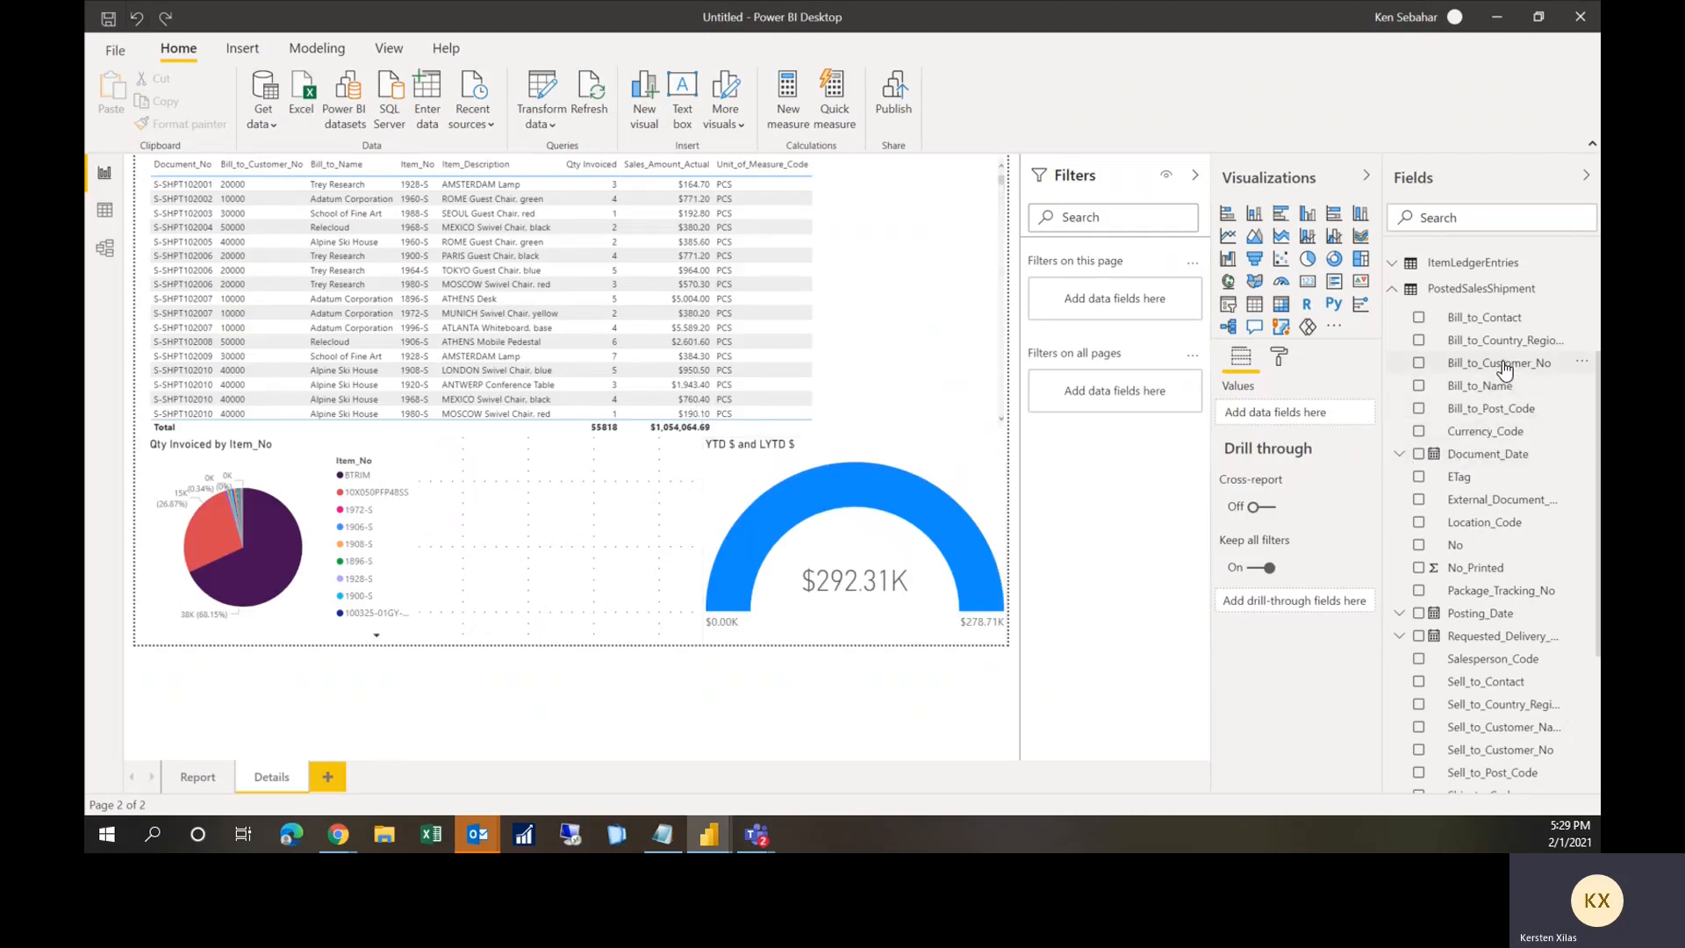
left_click_drag(1505, 368, 1313, 598)
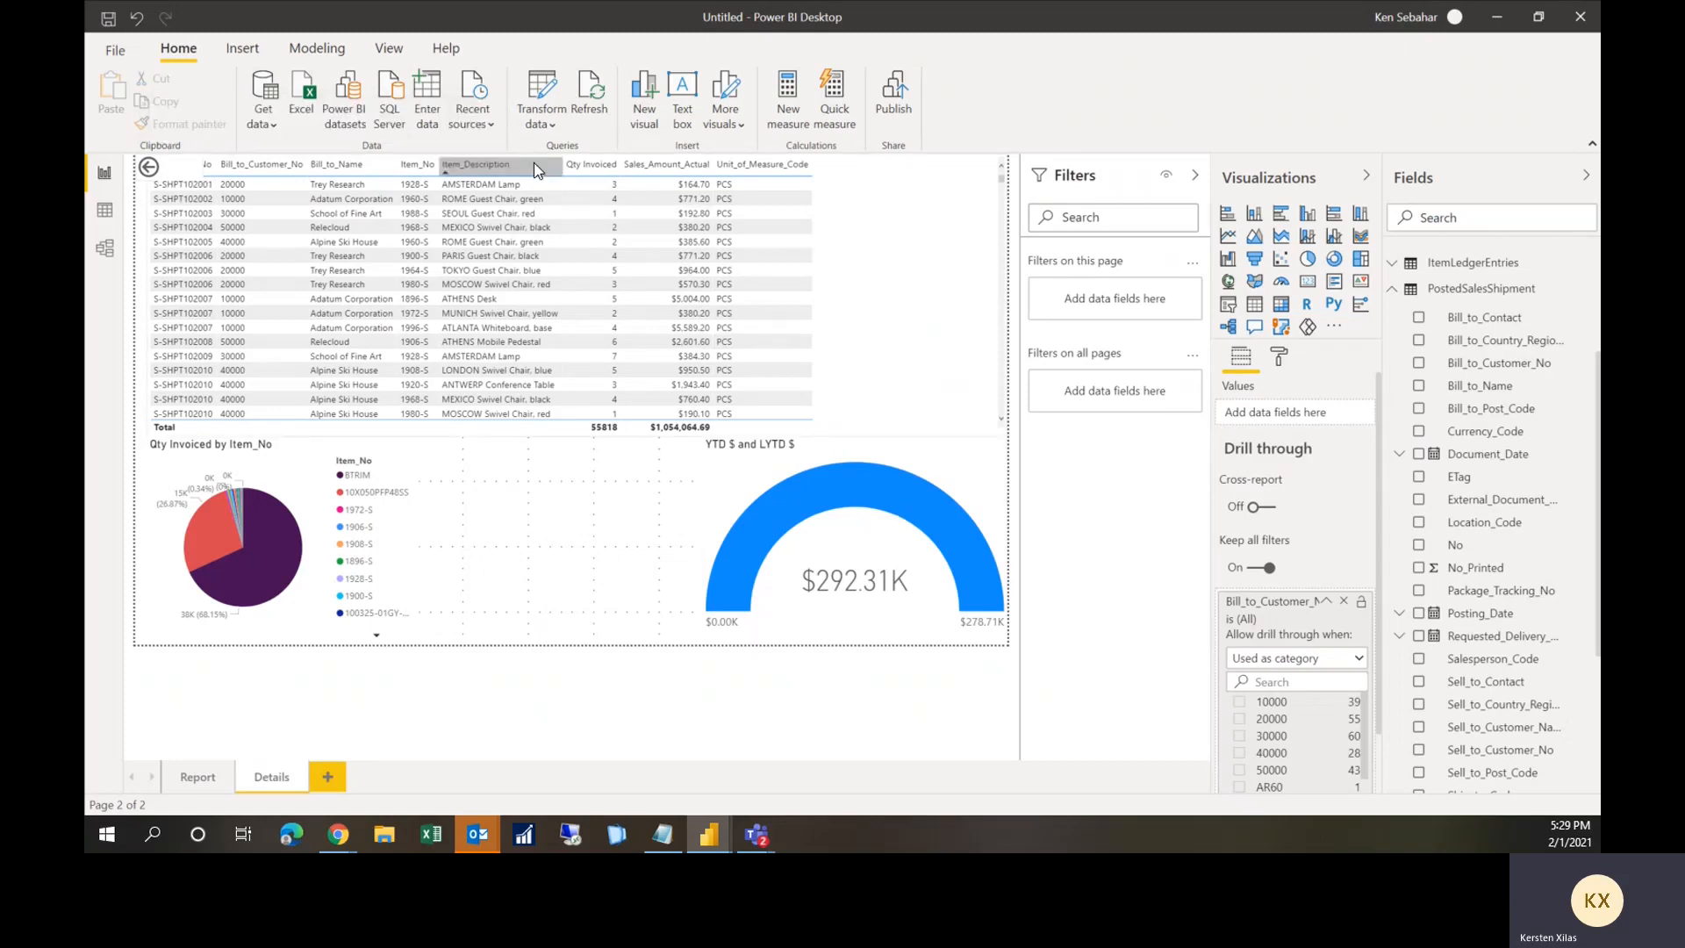
Step: Place the pie chart above the gauge, and move and resize the shipment table to fill the page's left side below the header
left_click(1003, 432)
left_click_drag(1006, 435, 819, 427)
left_click_drag(309, 455, 899, 250)
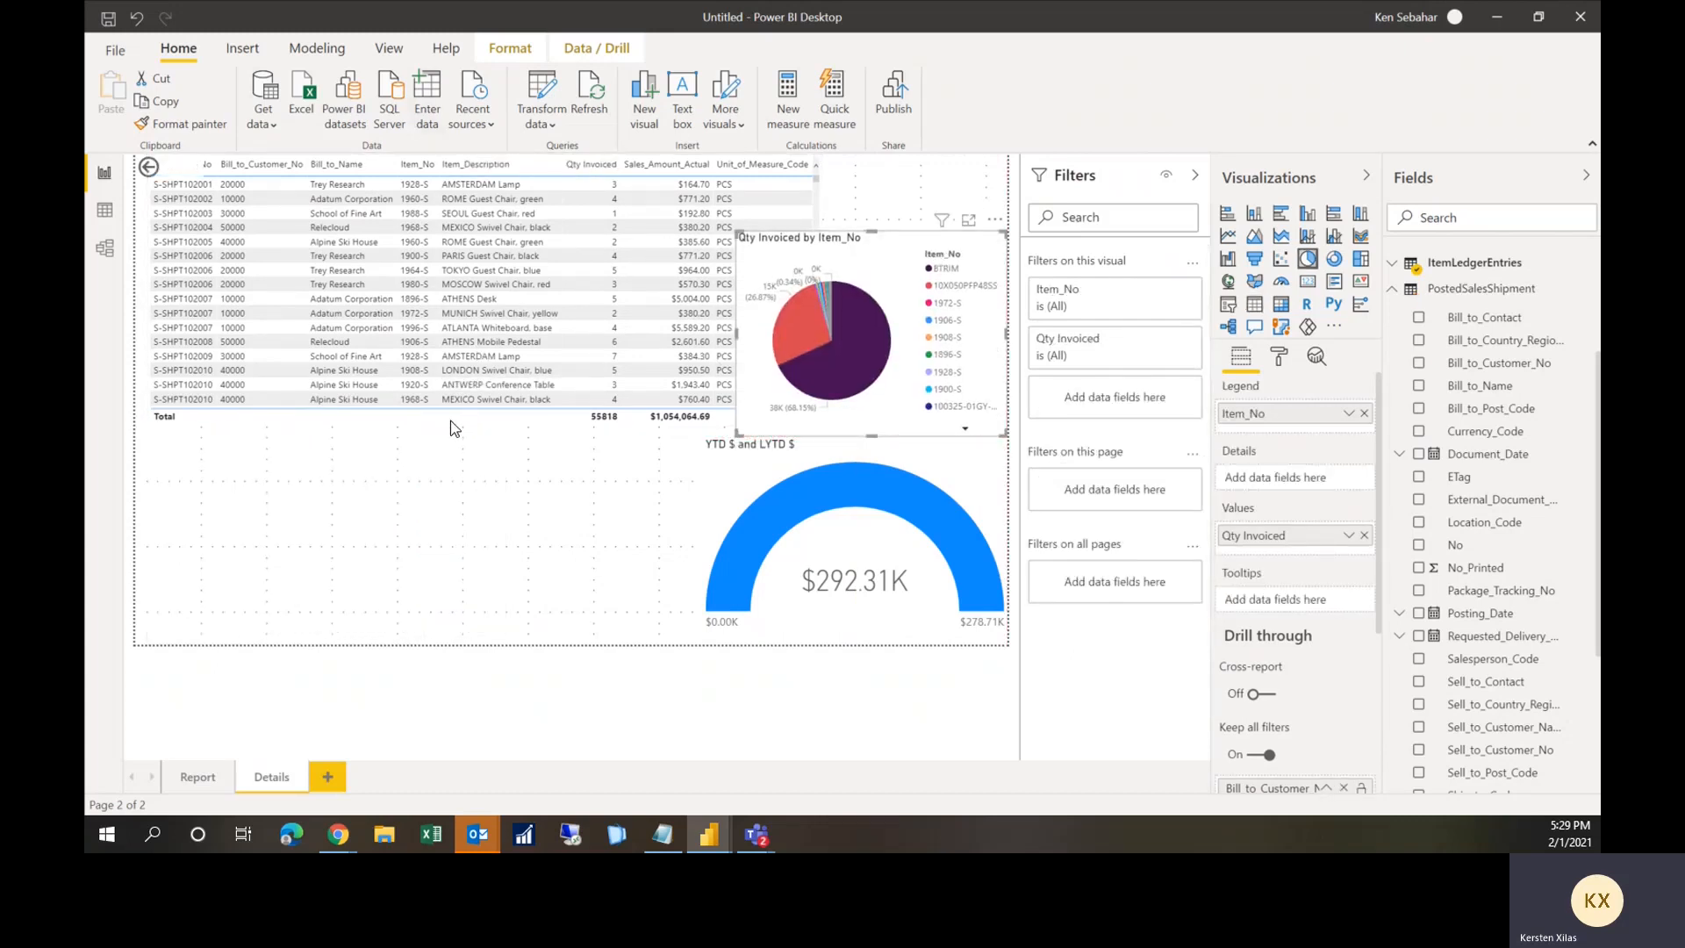
left_click_drag(377, 426, 282, 481)
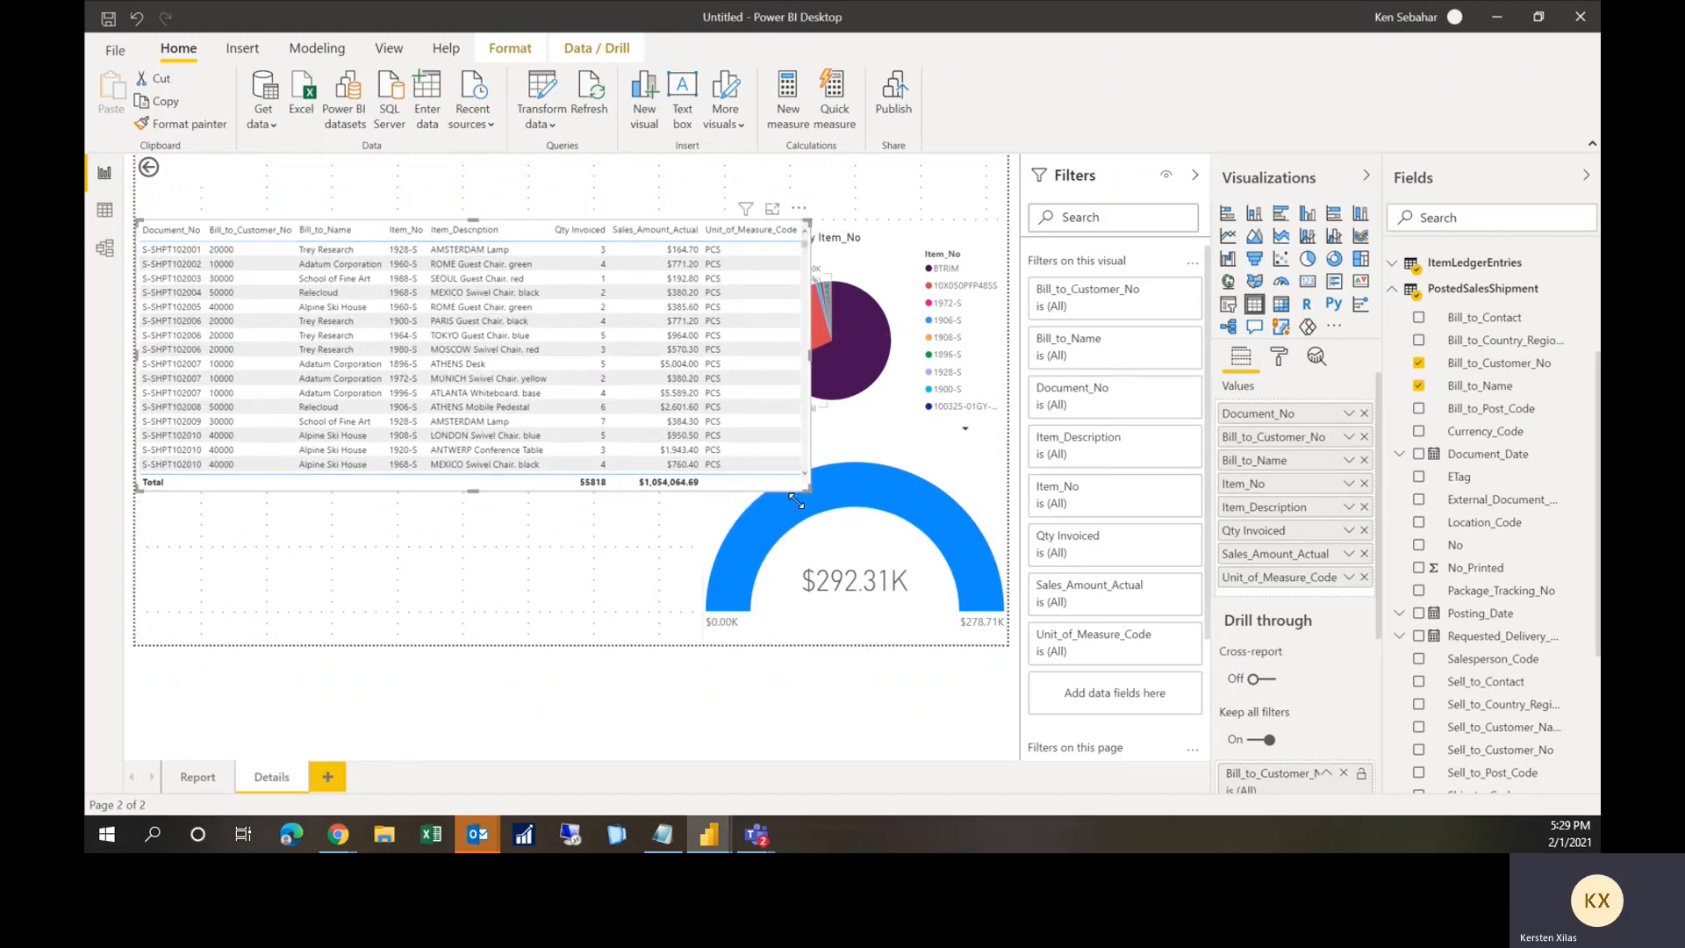
left_click_drag(796, 501, 682, 647)
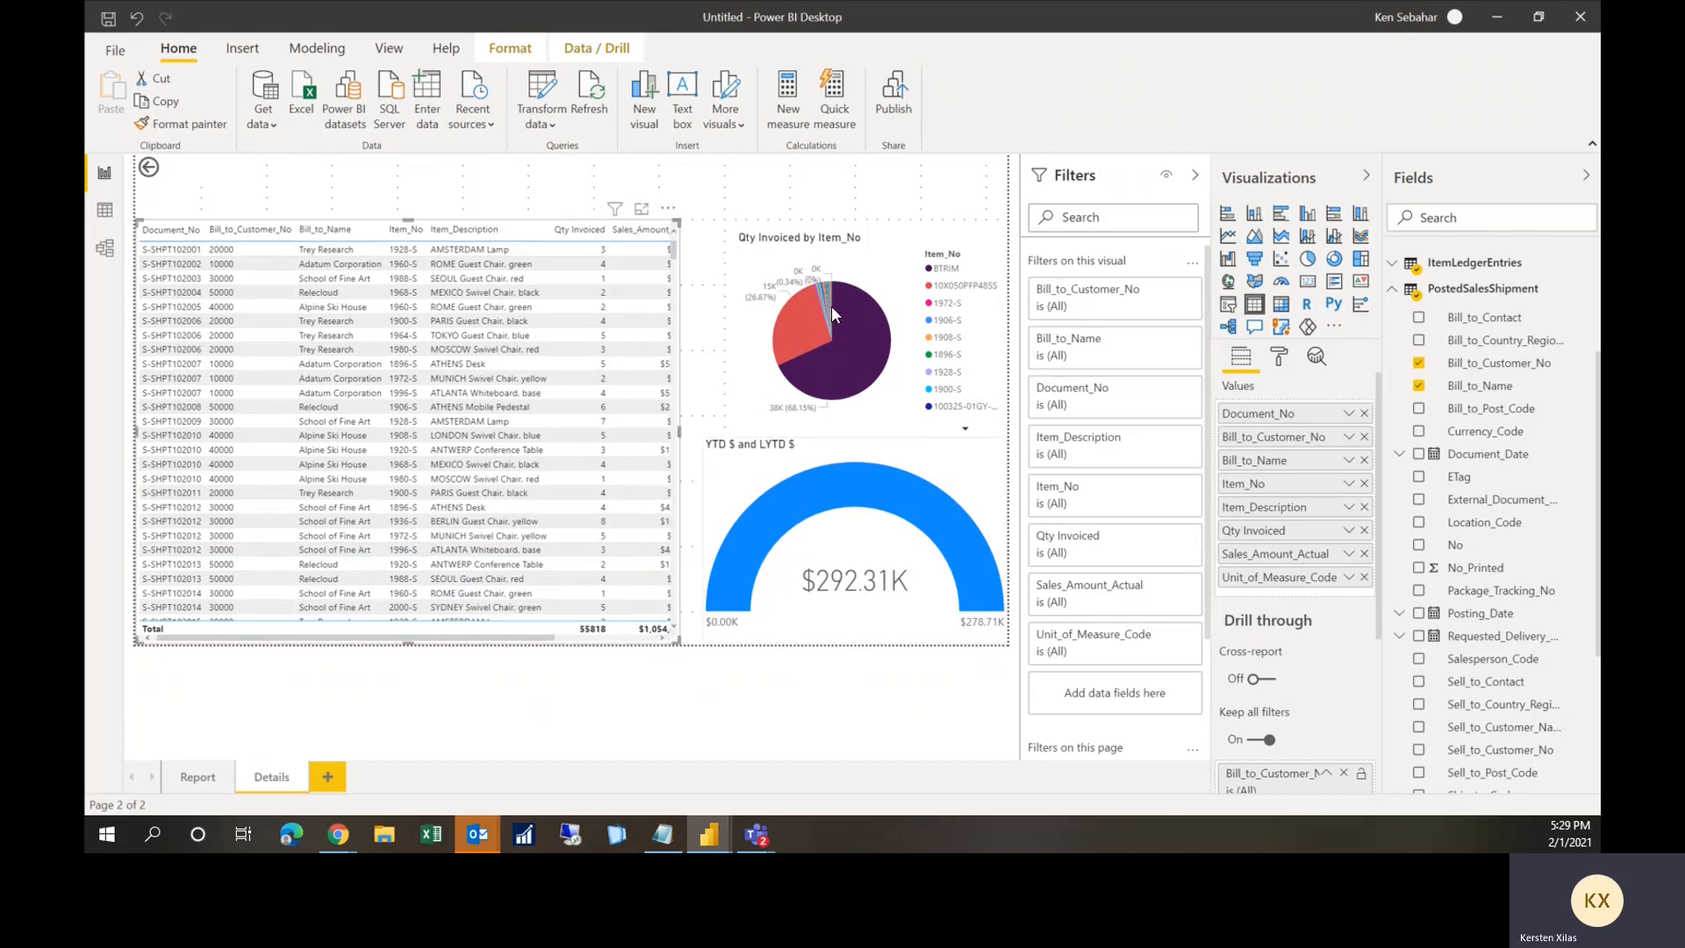
Step: Widen the pie chart and the gauge to meet the table's edge, and enlarge the page's back arrow
left_click(746, 246)
left_click_drag(741, 236, 690, 234)
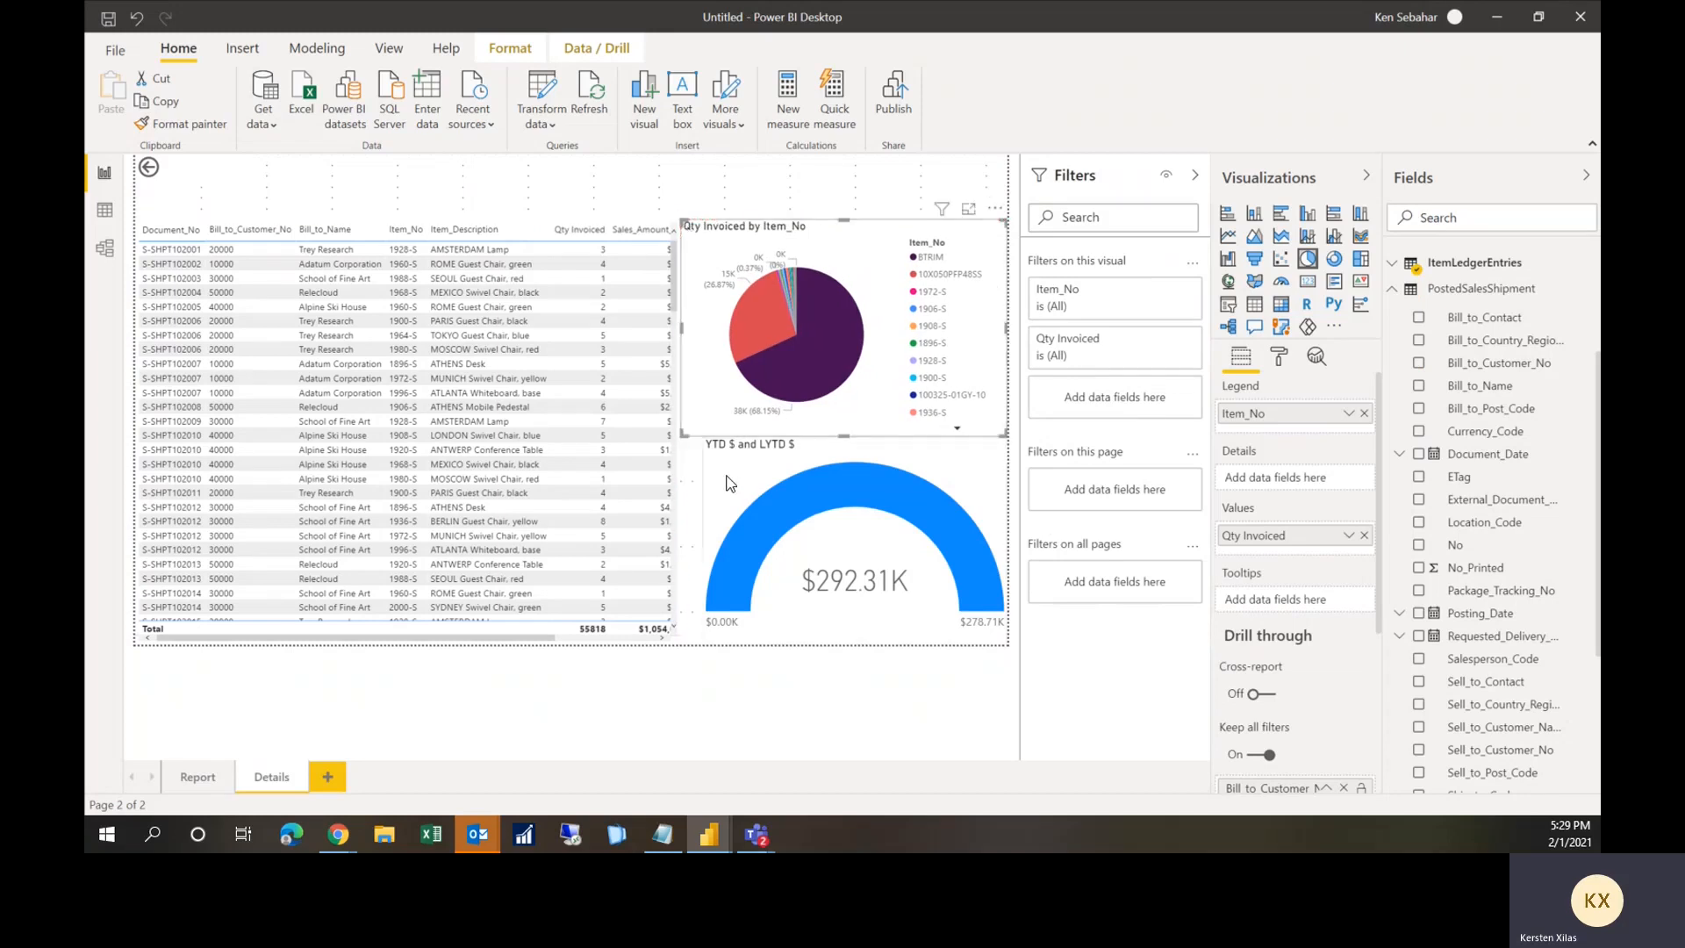
left_click(708, 451)
left_click_drag(700, 438, 682, 437)
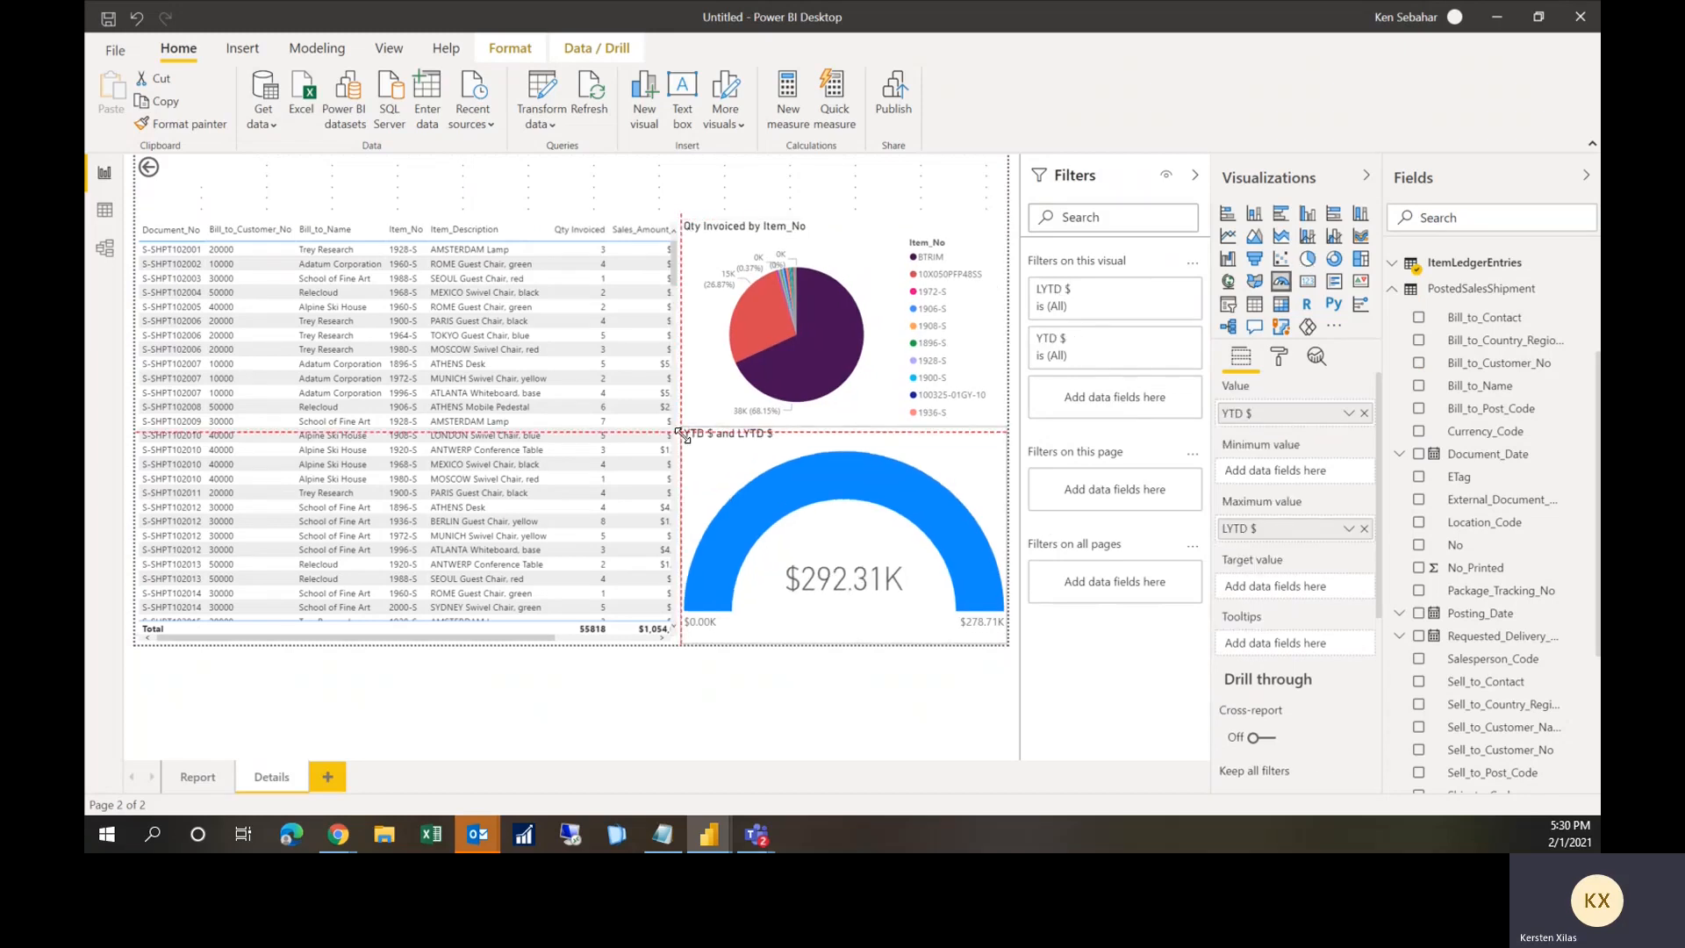
left_click_drag(201, 167, 240, 215)
left_click_drag(239, 209, 254, 218)
Step: Add a card showing Bill_to_Name and widen it beyond the table
left_click(347, 194)
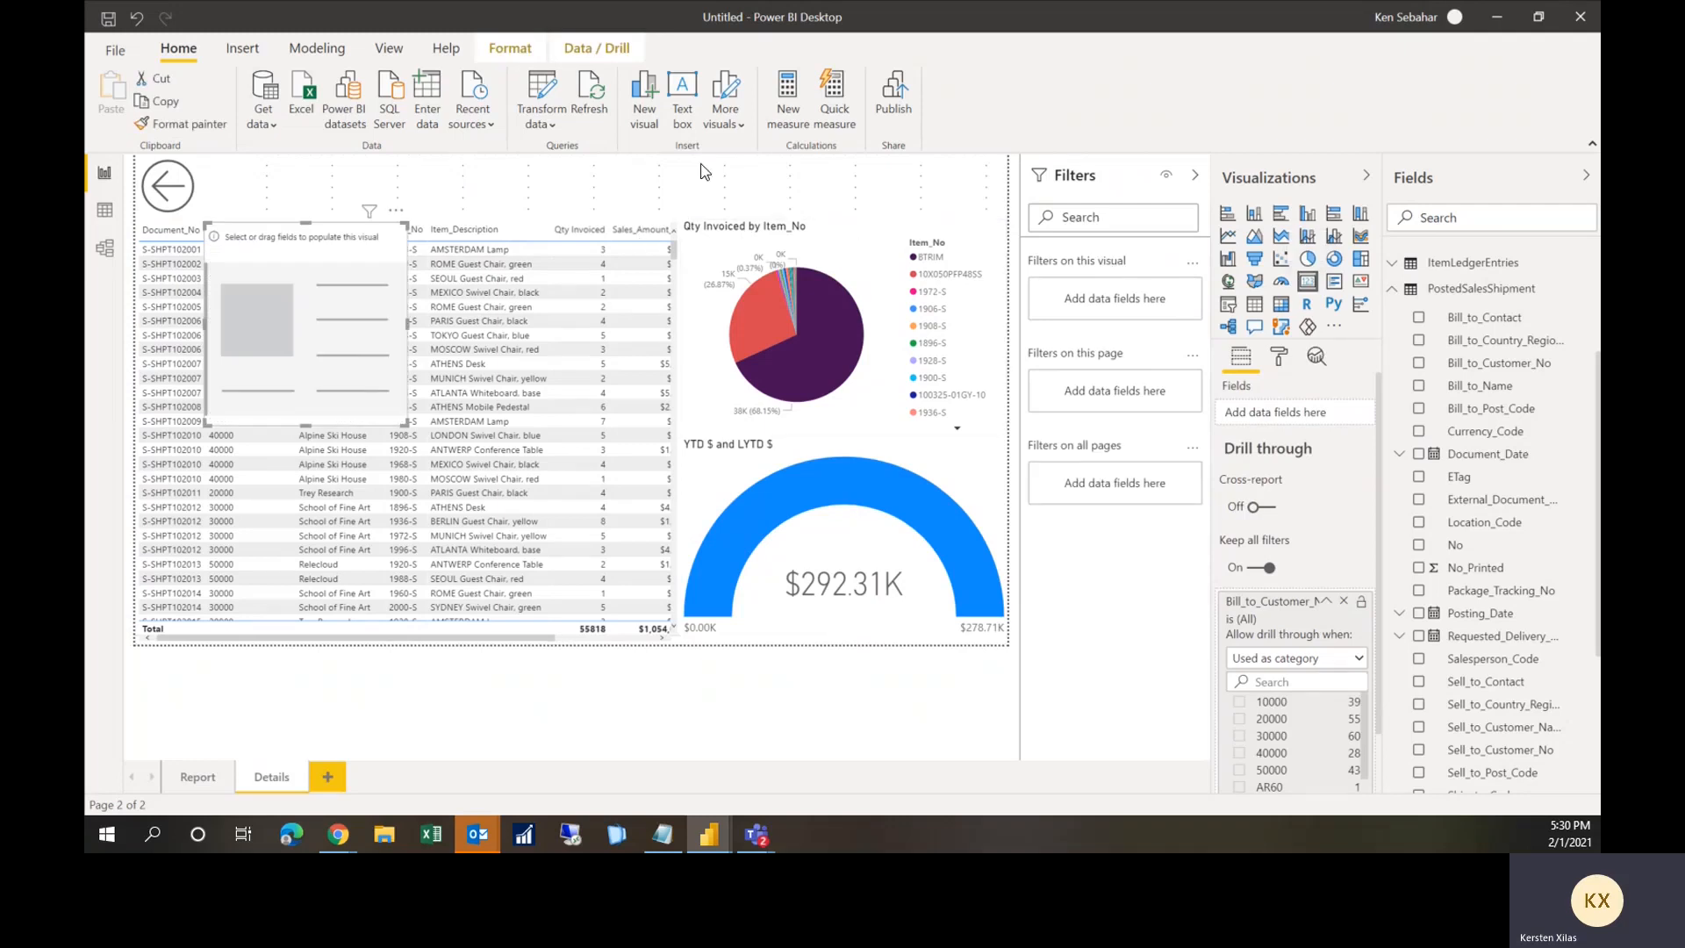
left_click_drag(402, 421, 779, 382)
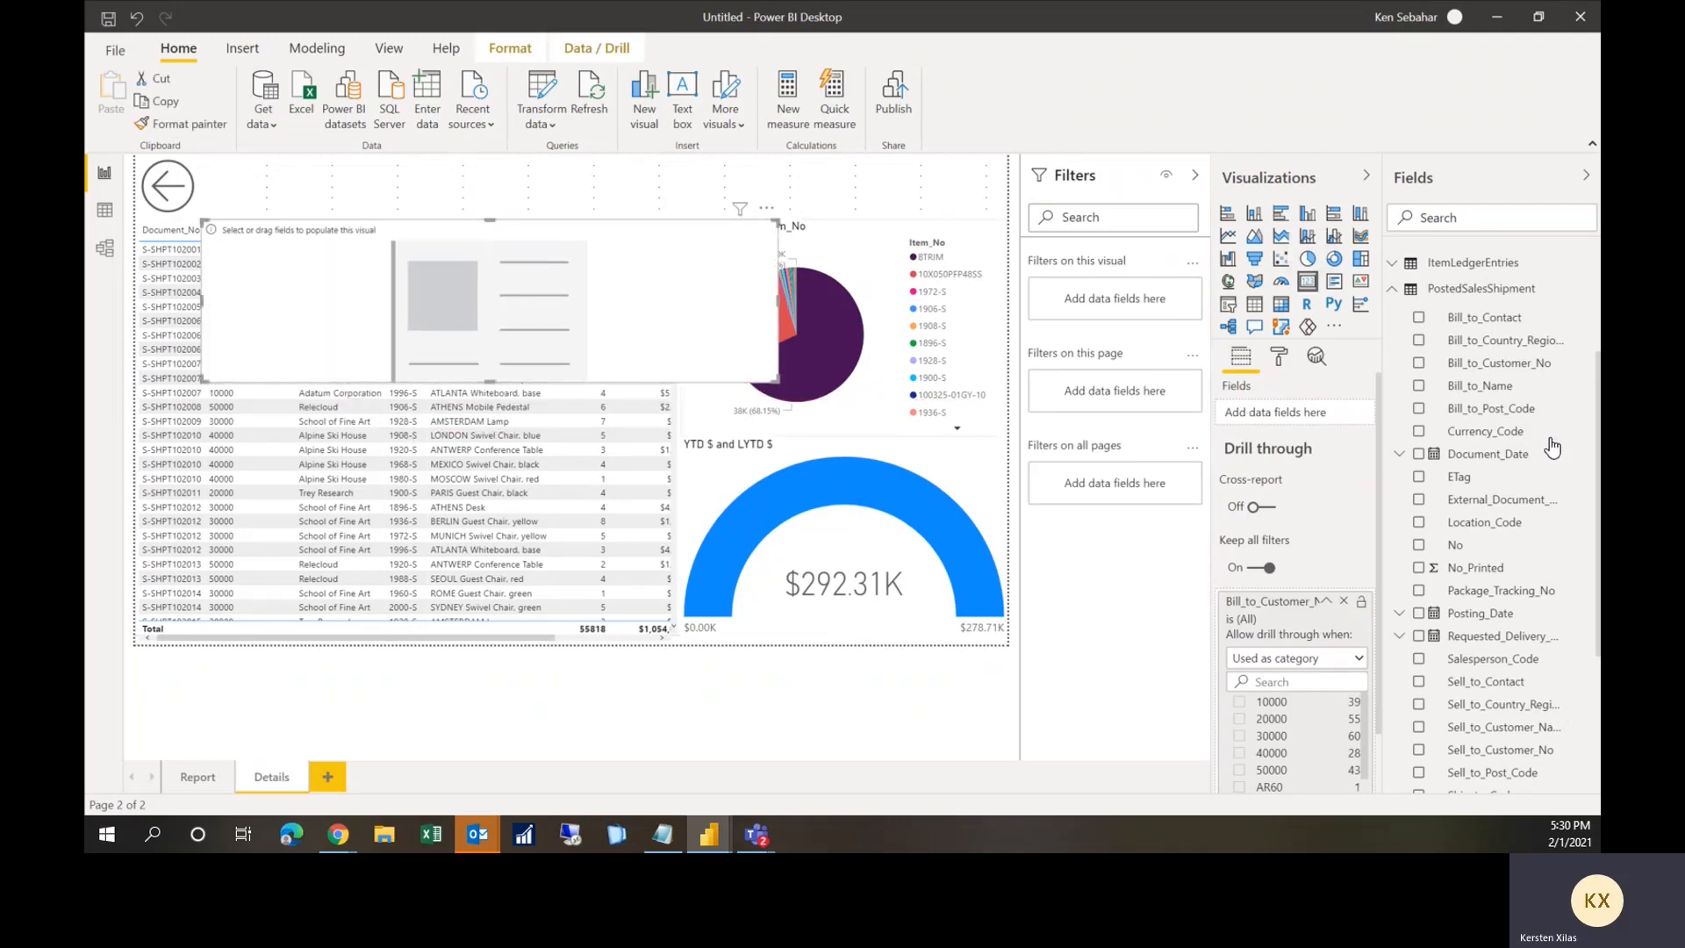
left_click(1419, 387)
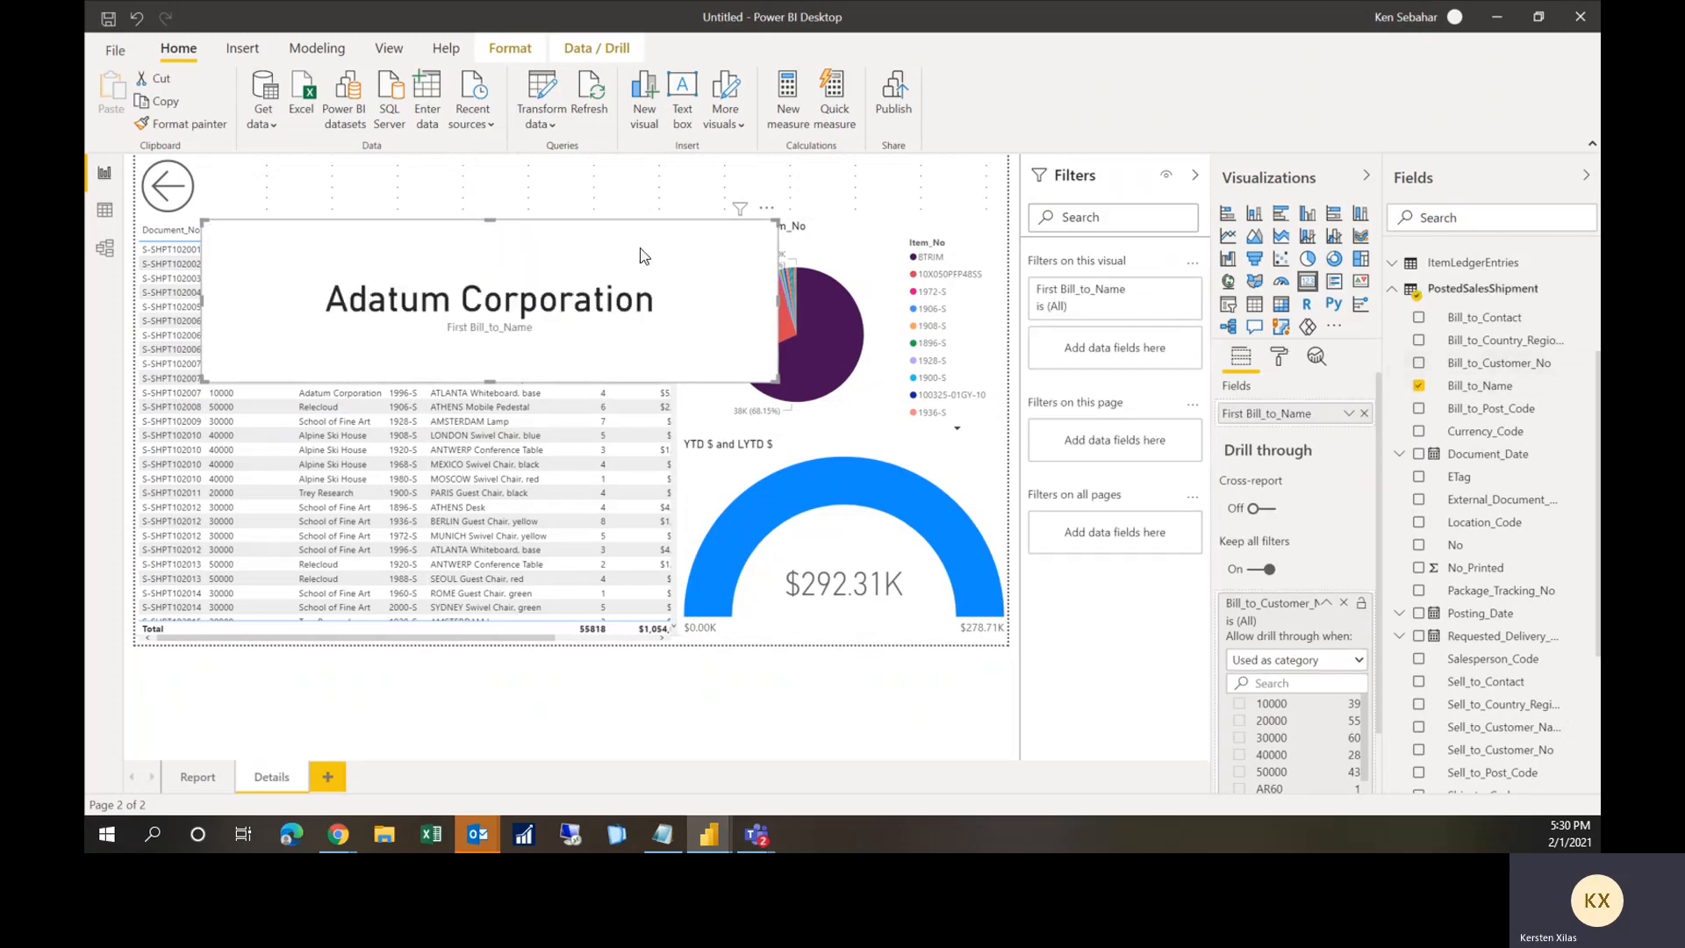
Step: Turn off the card's category label and turn on its title with the text "Details For:"
left_click(1277, 358)
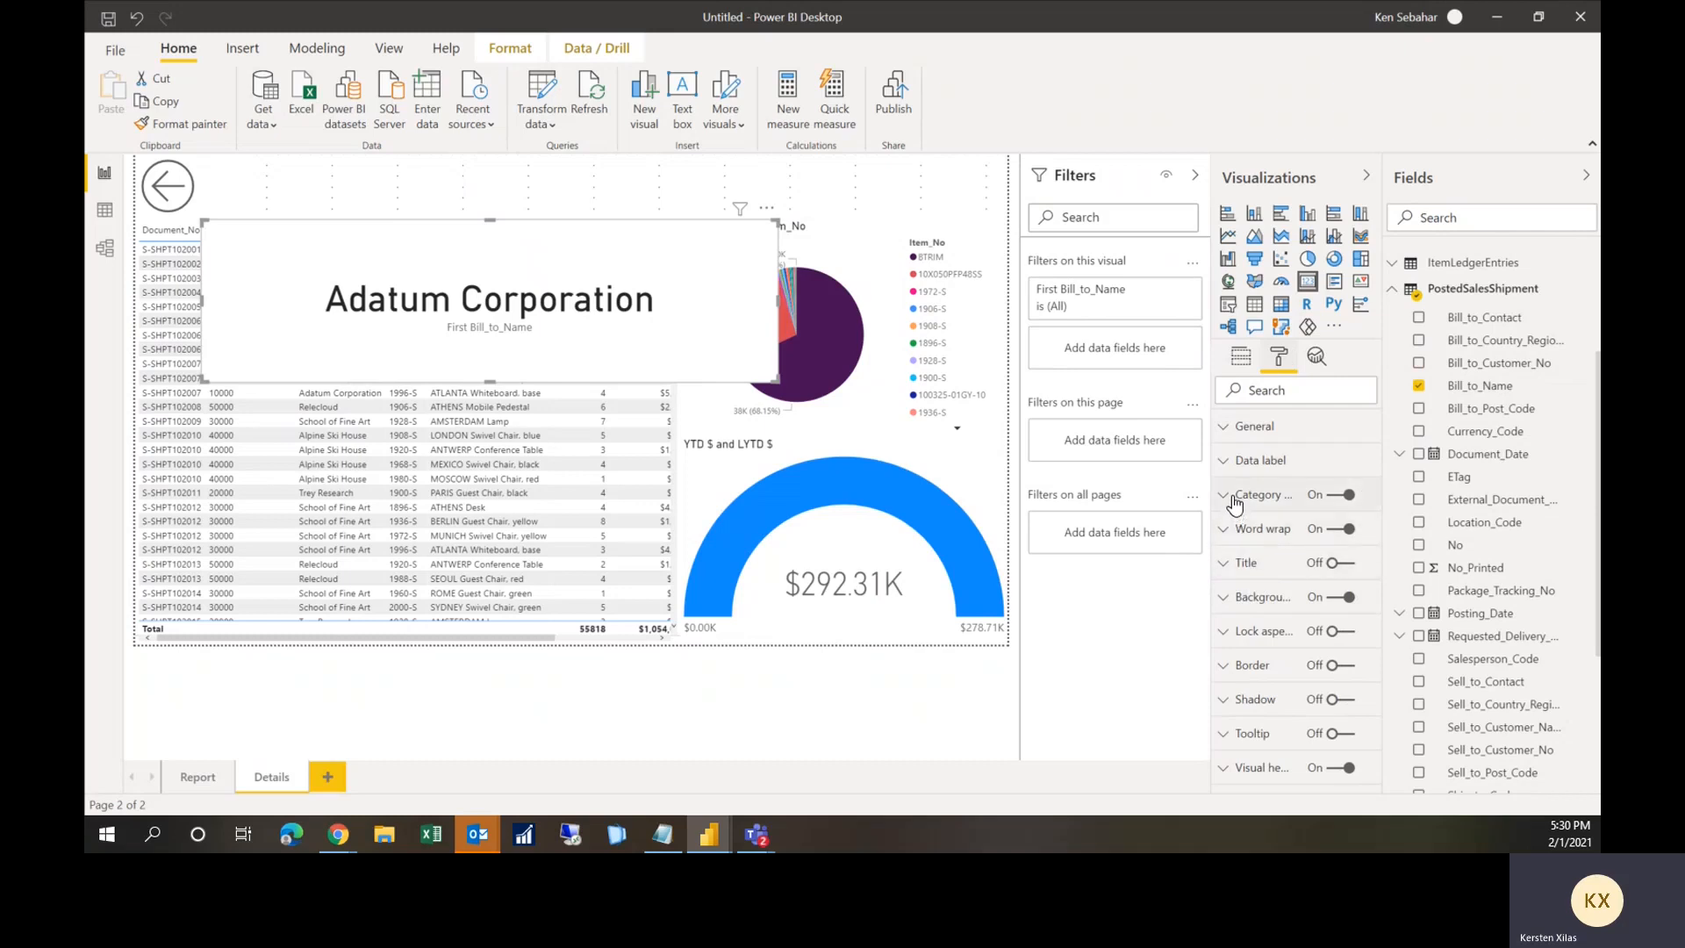
left_click(1333, 496)
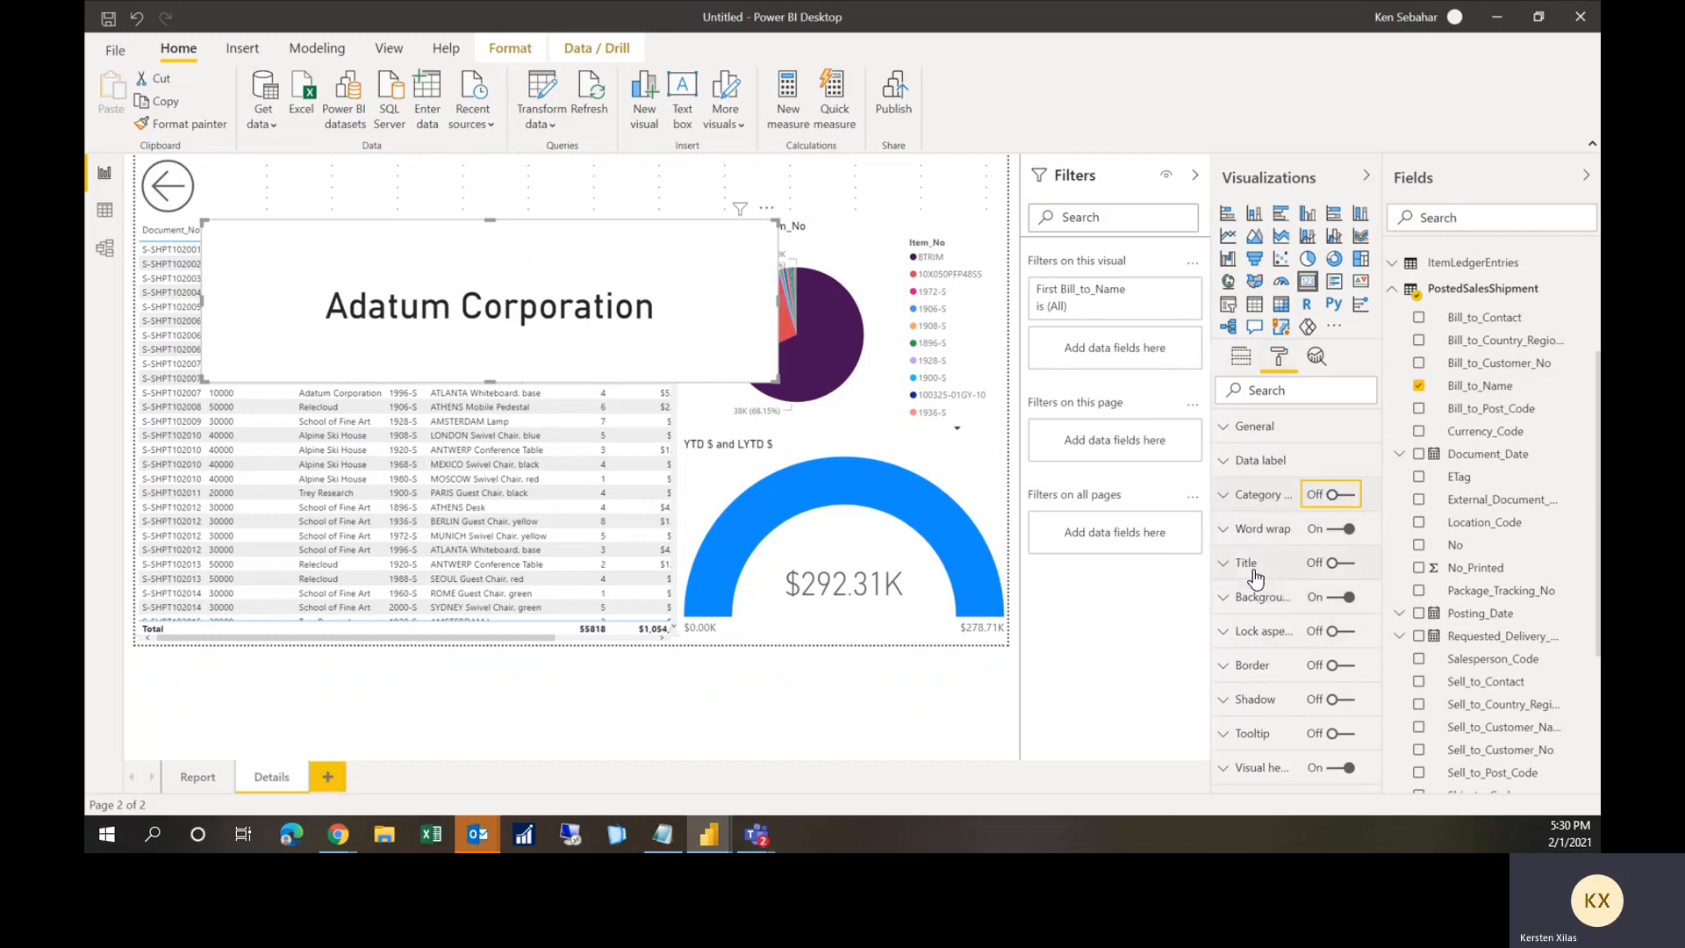
left_click(1320, 573)
left_click(1334, 563)
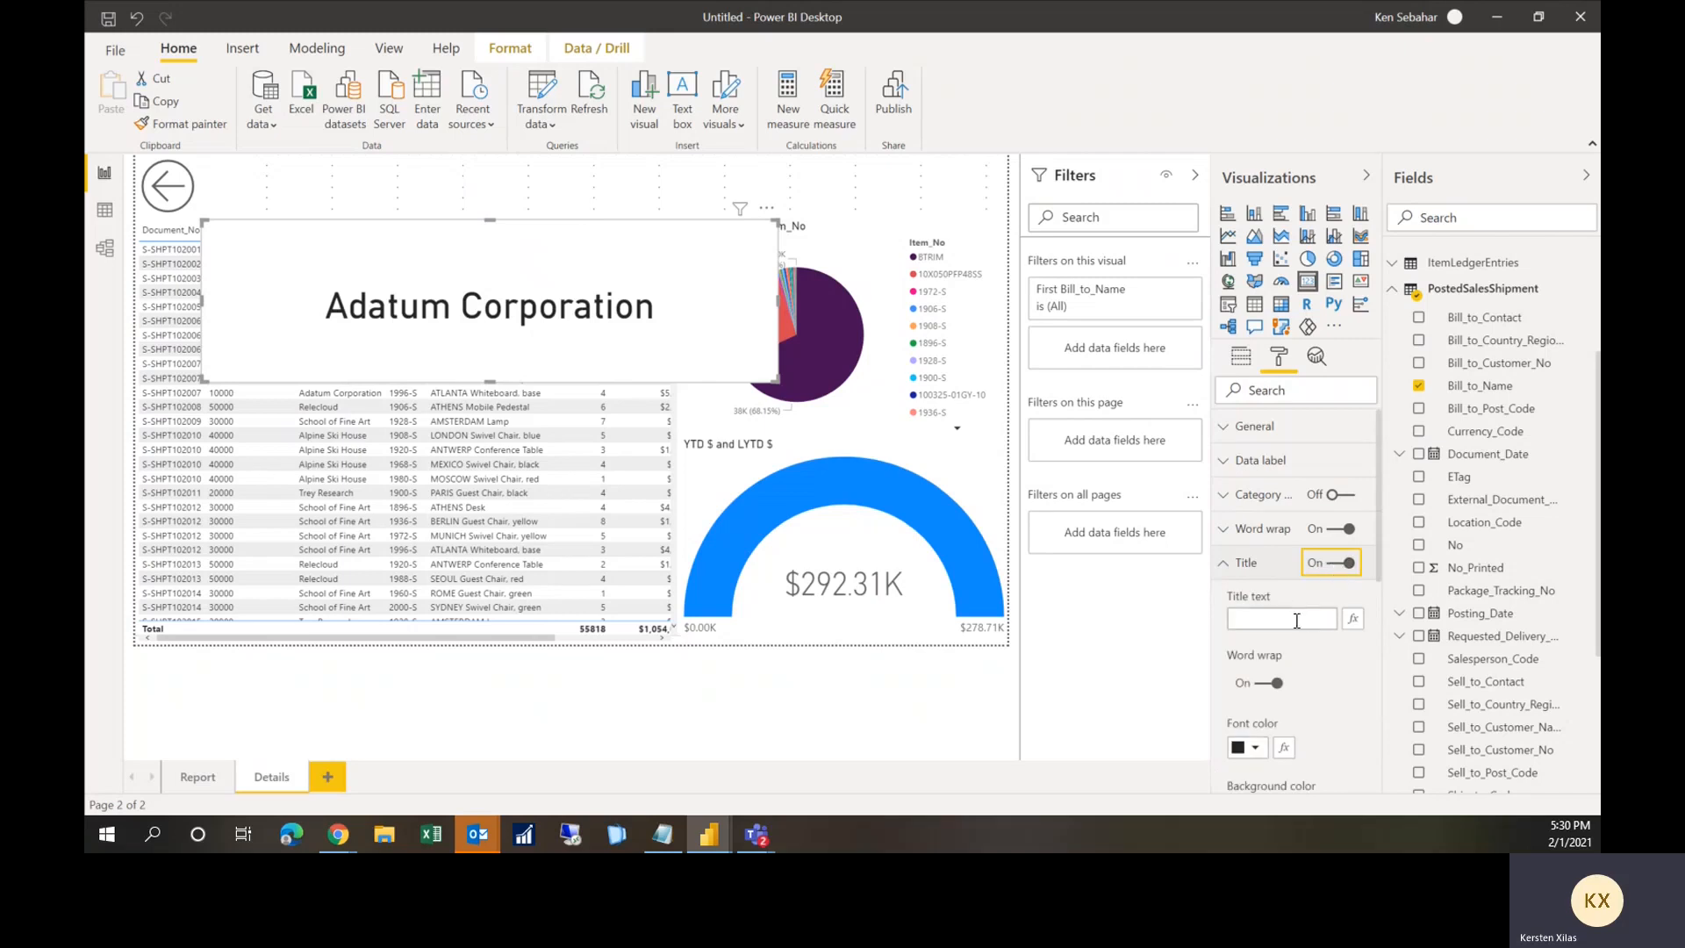
left_click(1309, 619)
type("Details For")
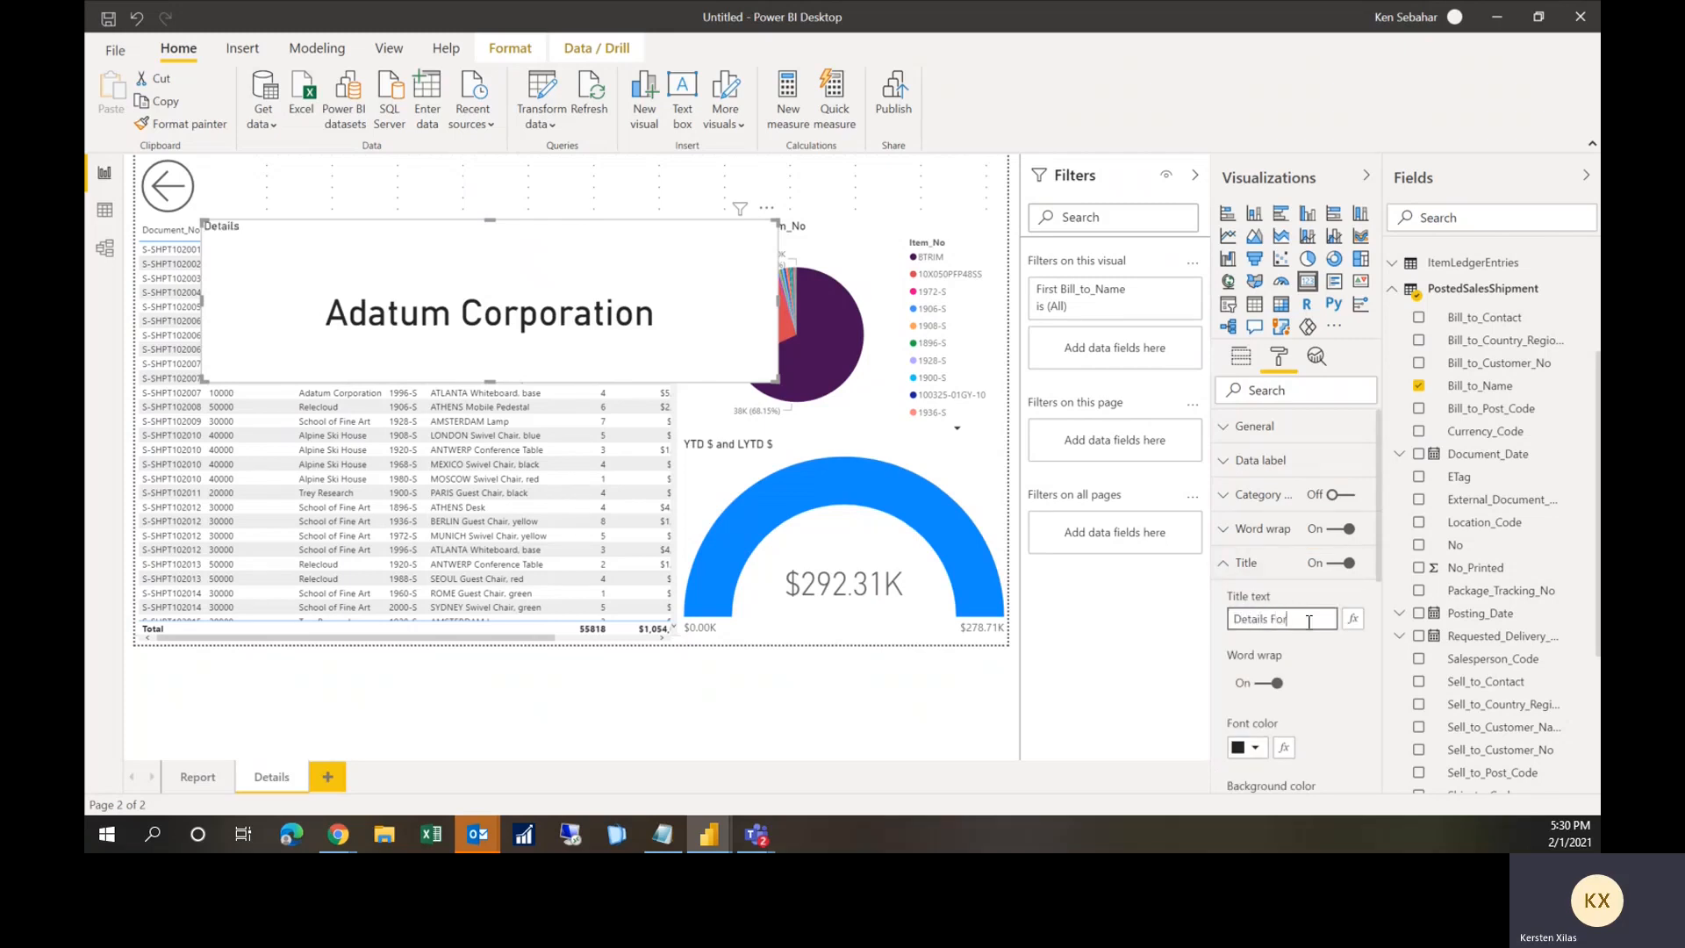
type(":")
Step: Centre the card's title and set its text size to 30 pt
scroll(1300, 694, "down", 2)
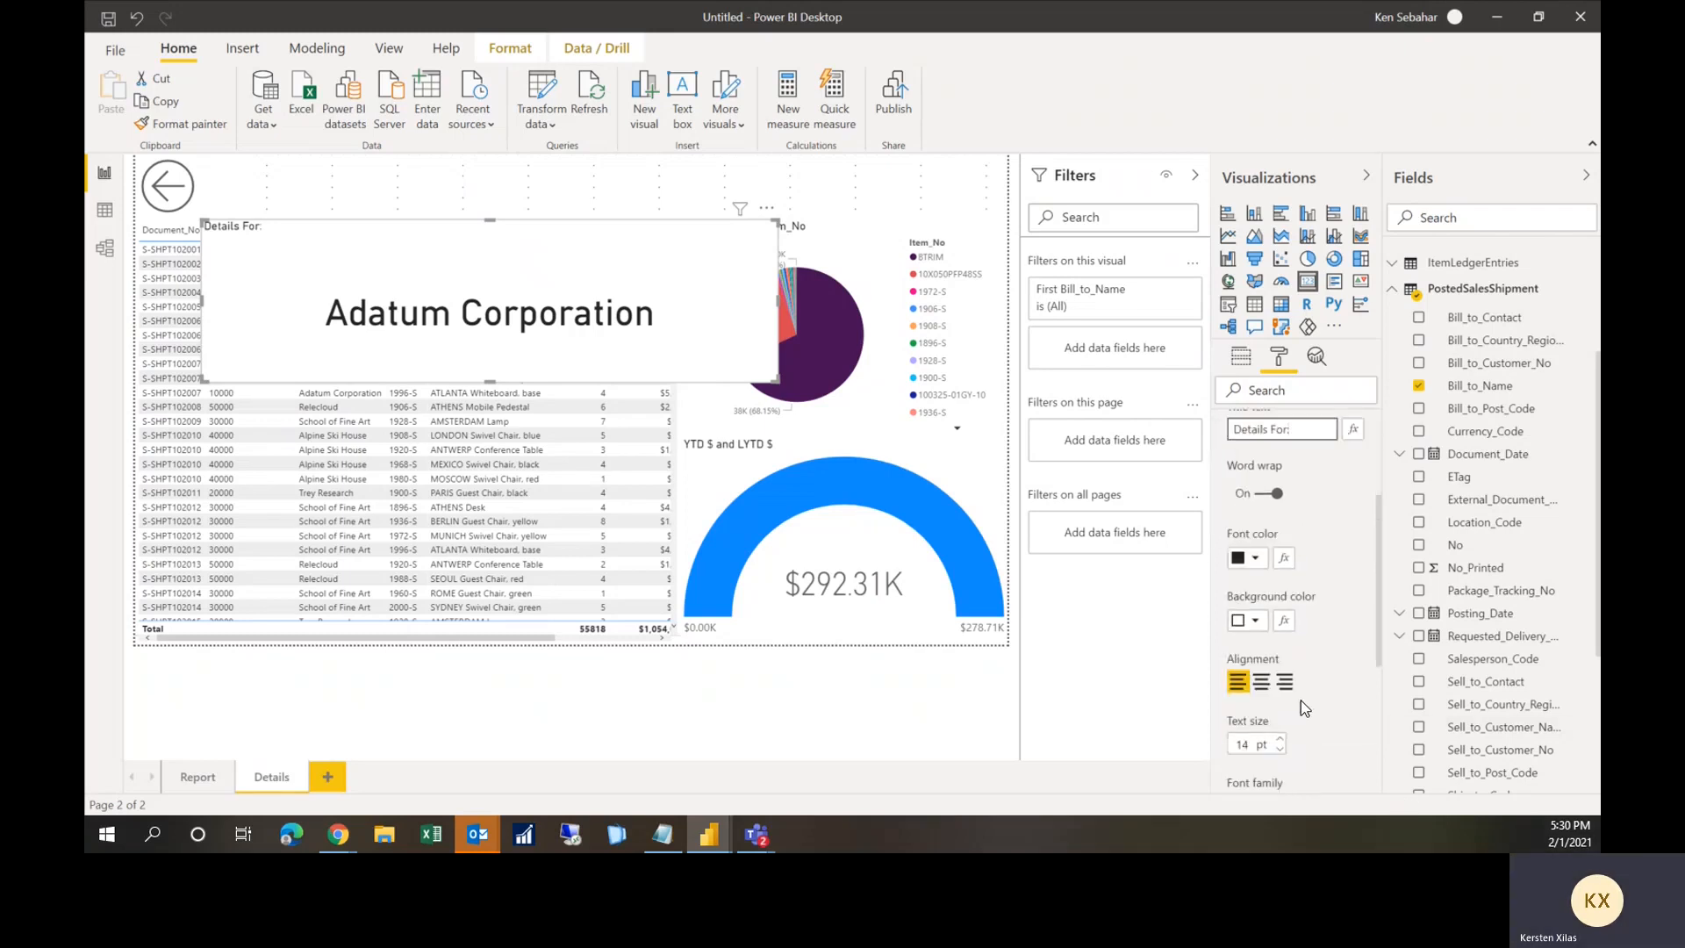
left_click(1264, 684)
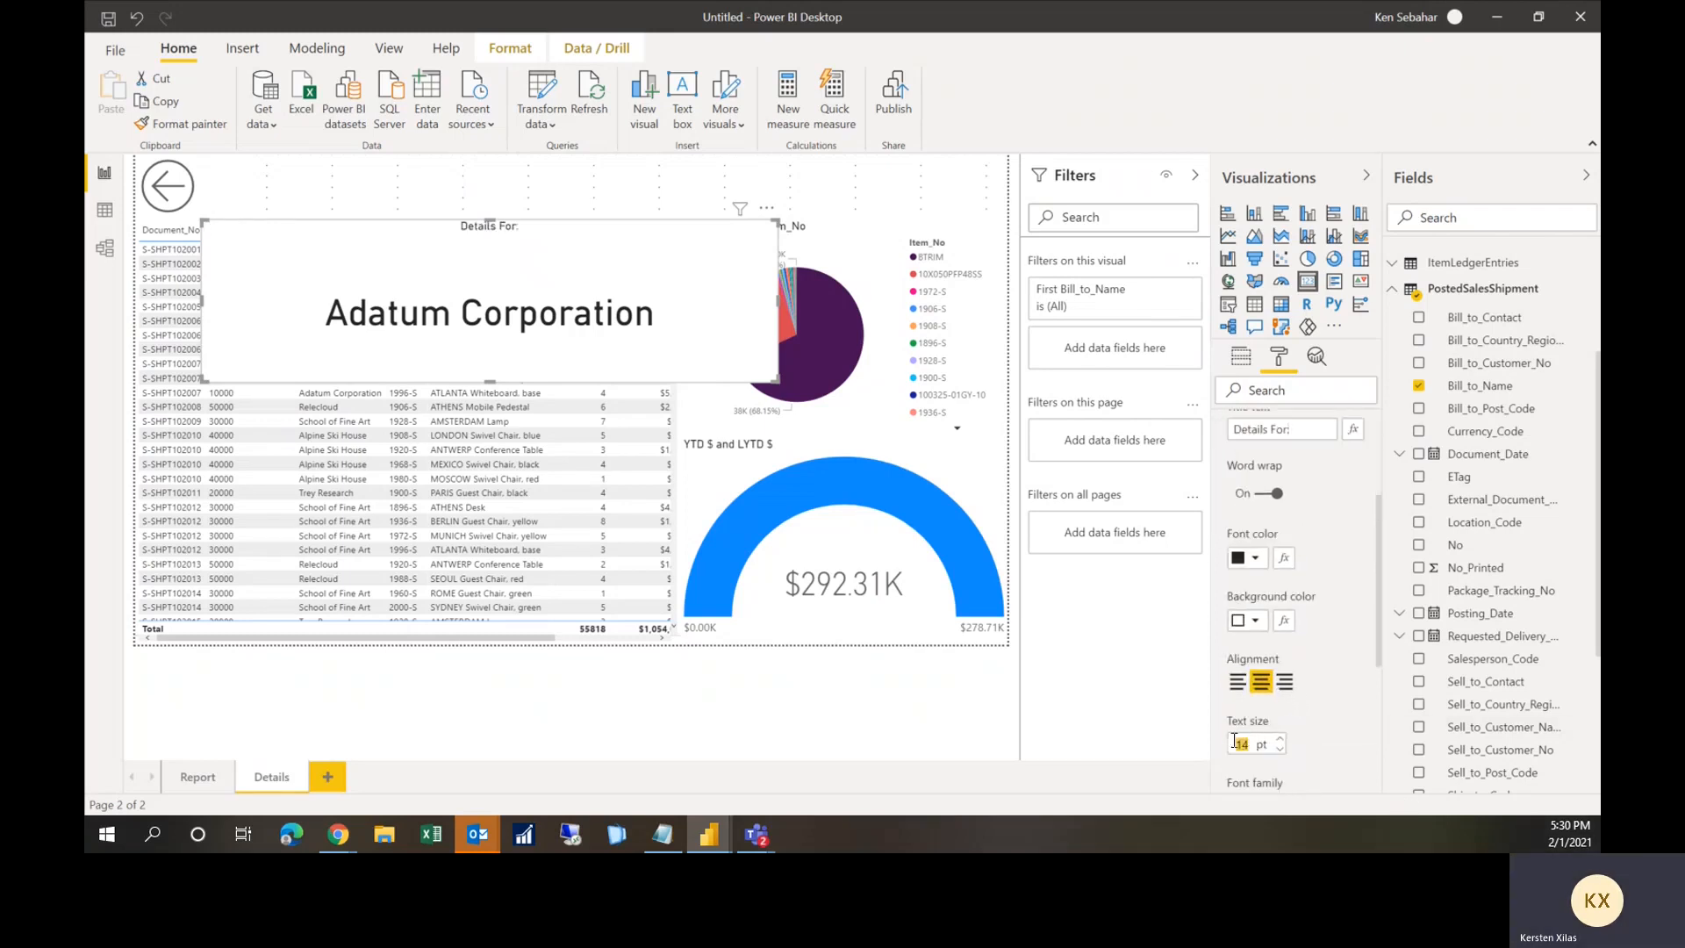
type("30")
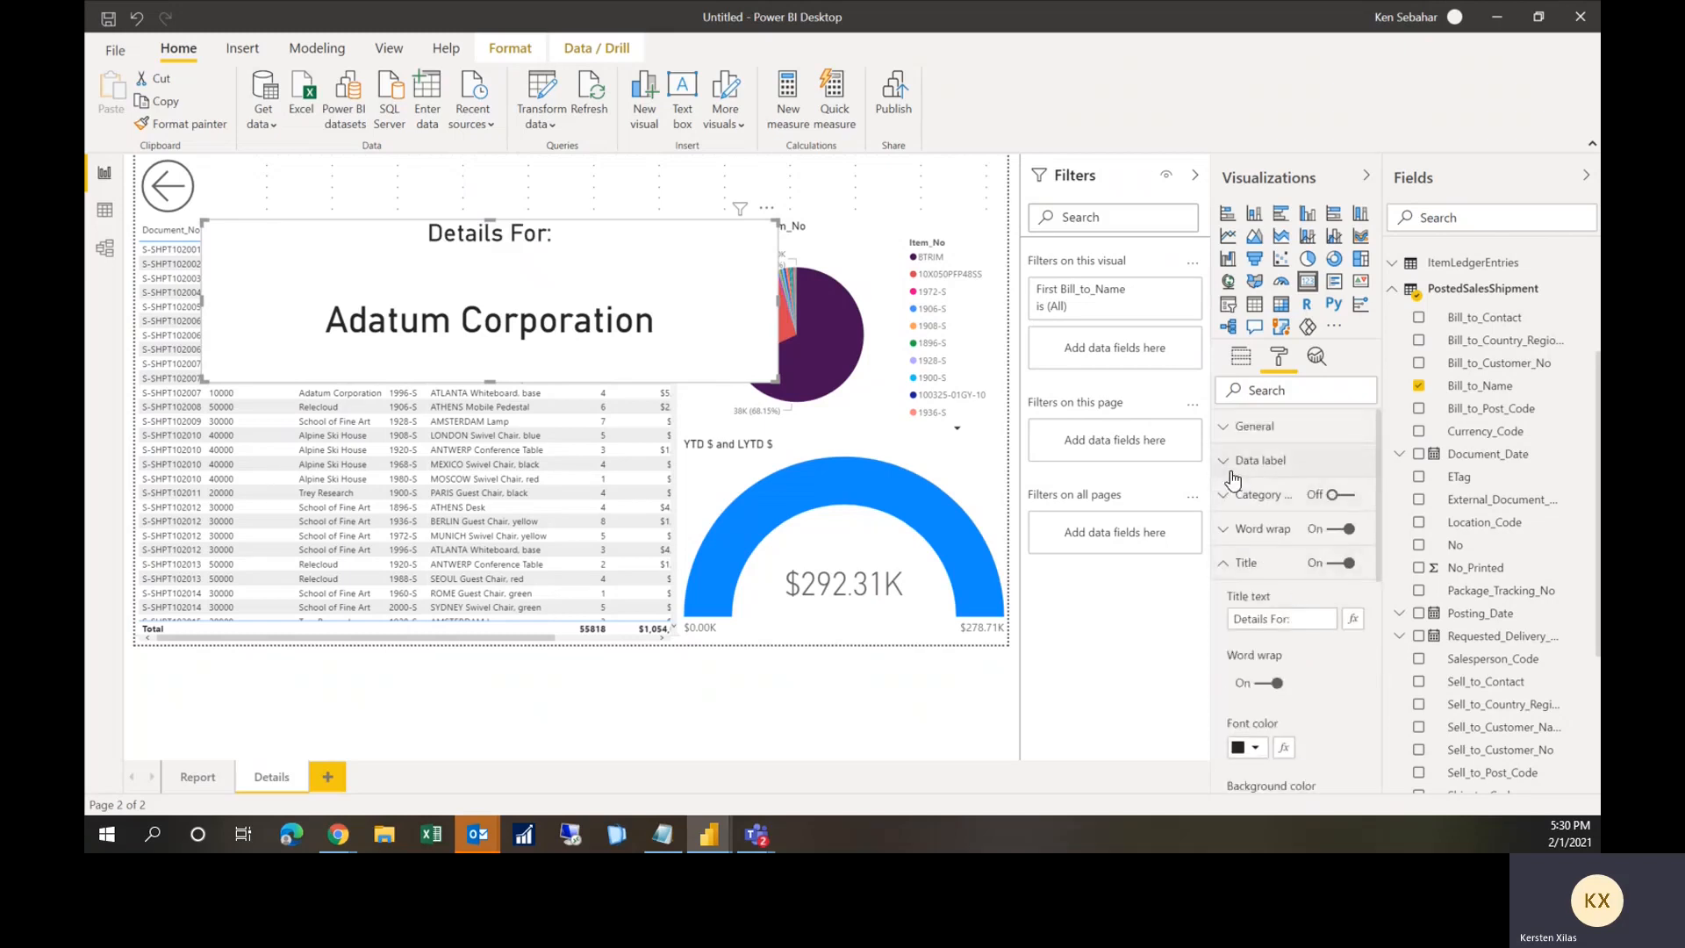
Step: Set the card's data label text size to 25 pt, and shrink and move the card into the header above the table
left_click(1241, 467)
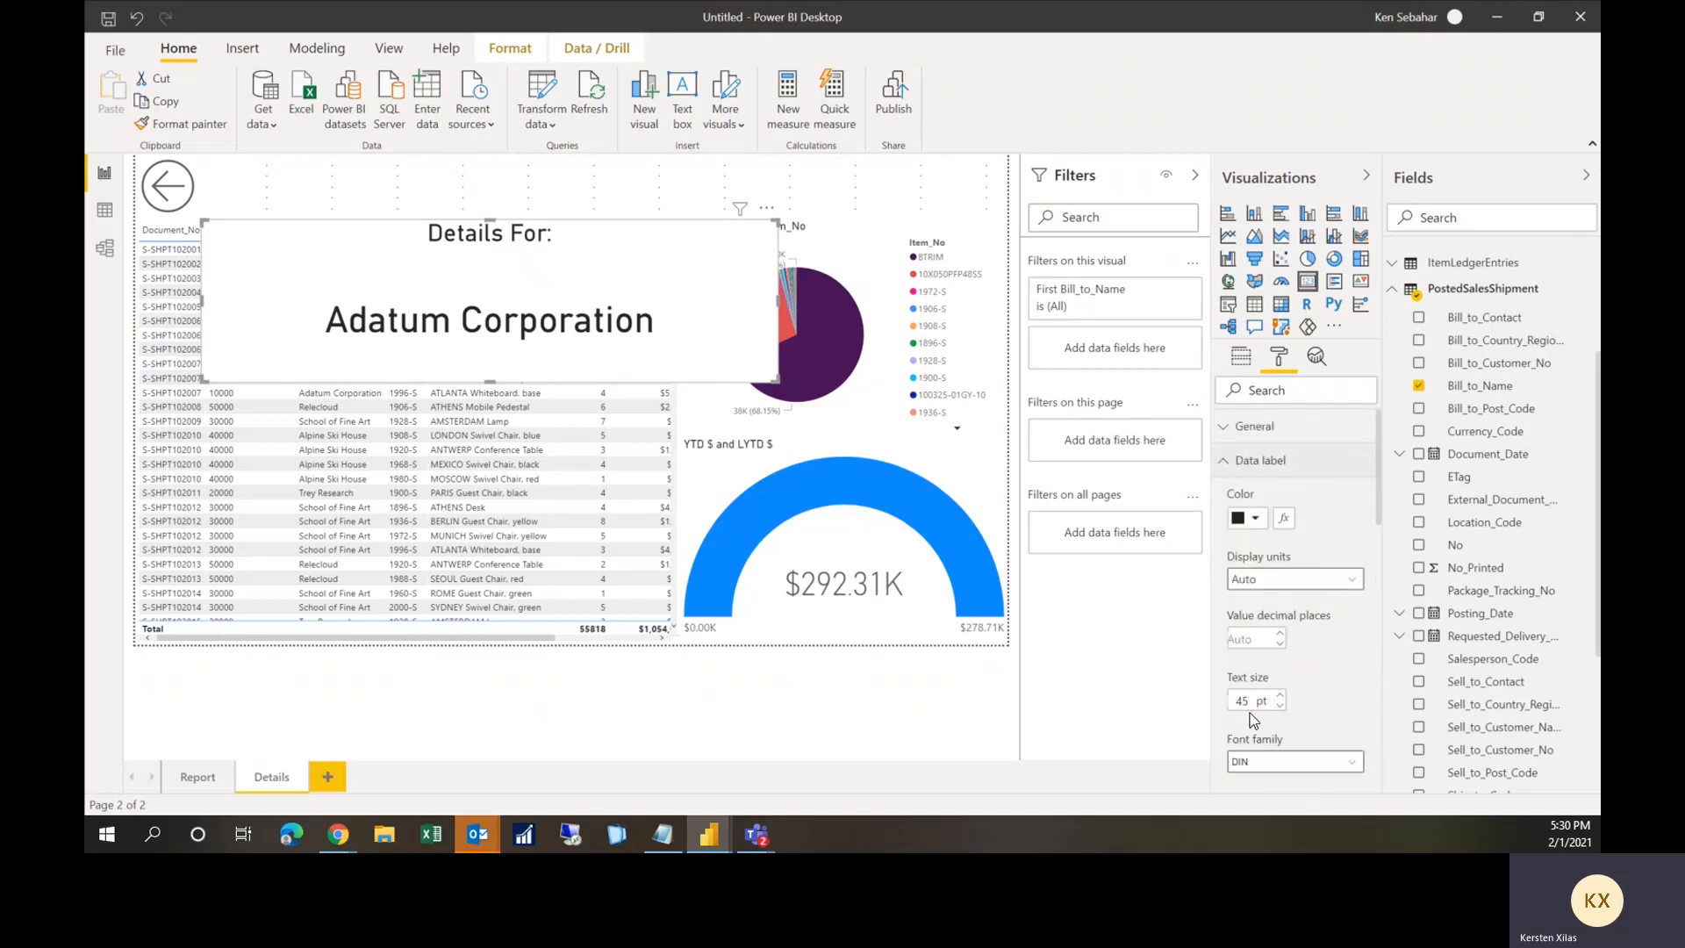
left_click_drag(1247, 705, 1237, 700)
type("25")
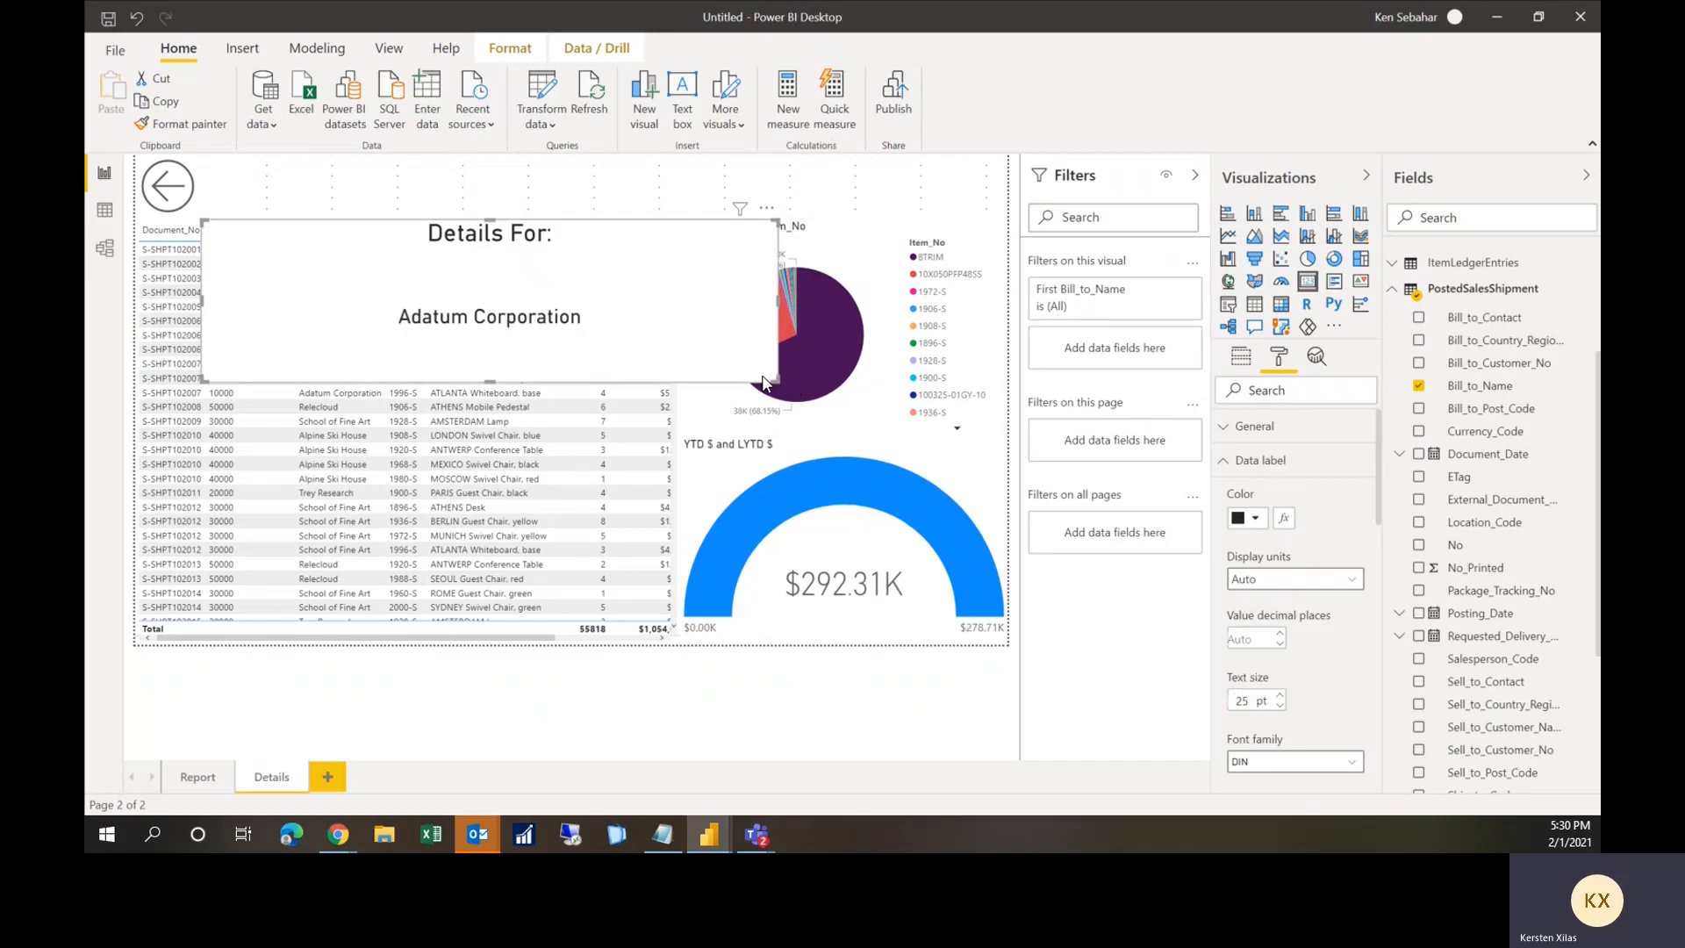
left_click_drag(768, 375, 755, 182)
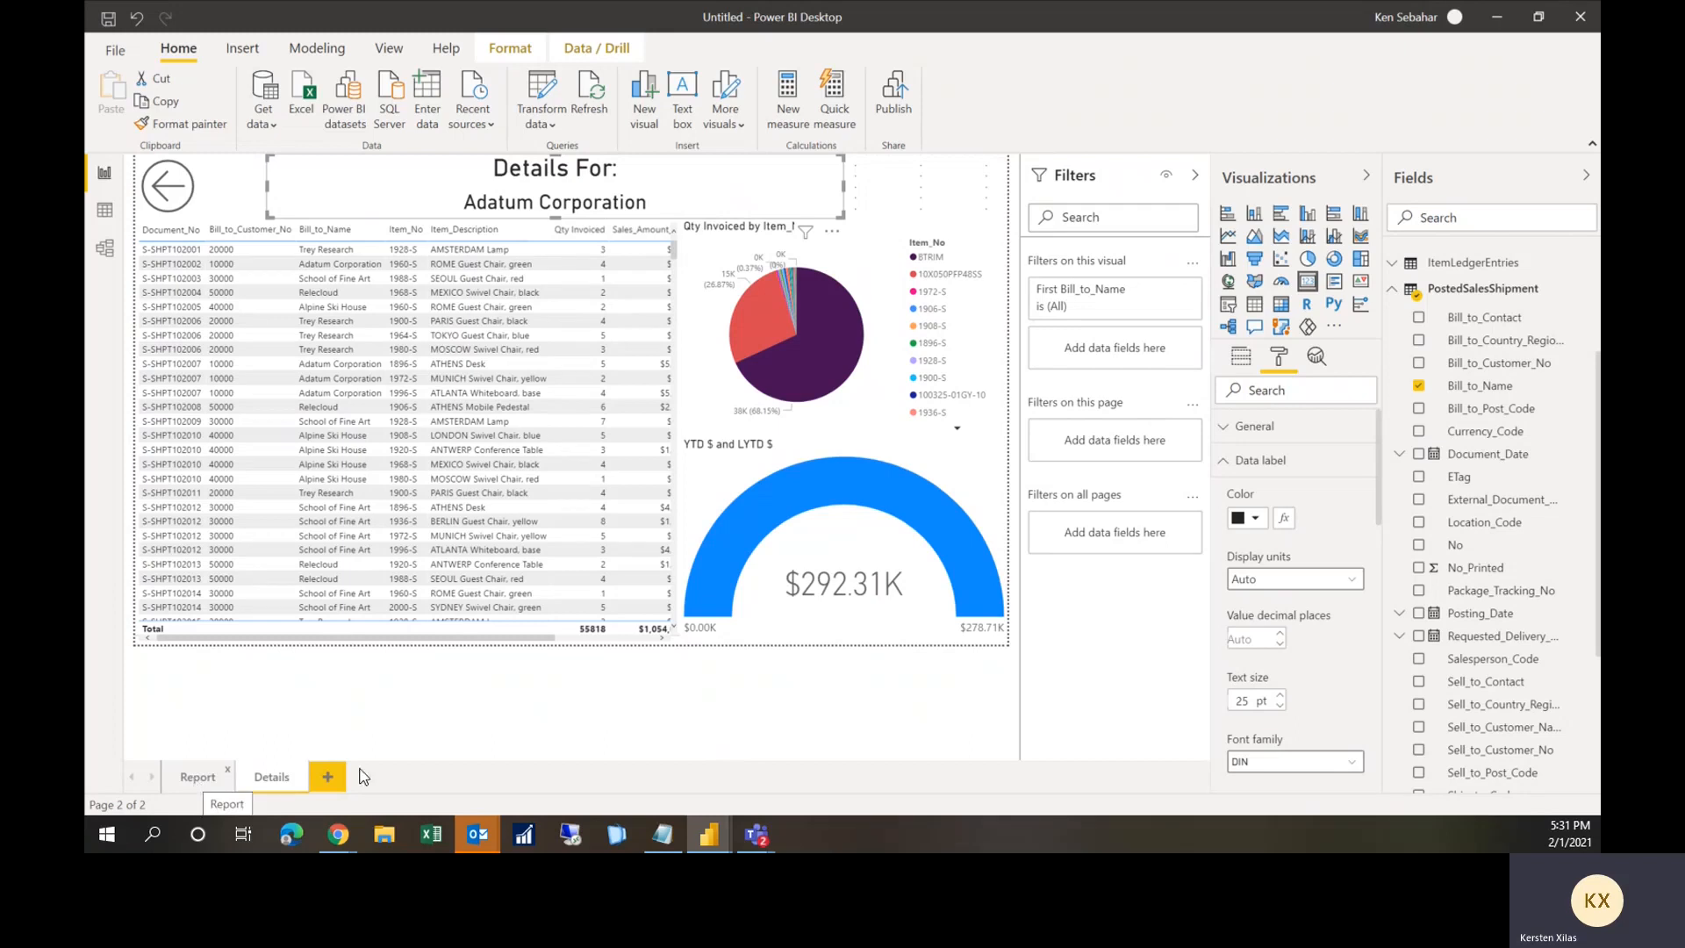
Step: Drill through from Adatum Corporation in the Report page's customer table to the Details page
left_click(539, 722)
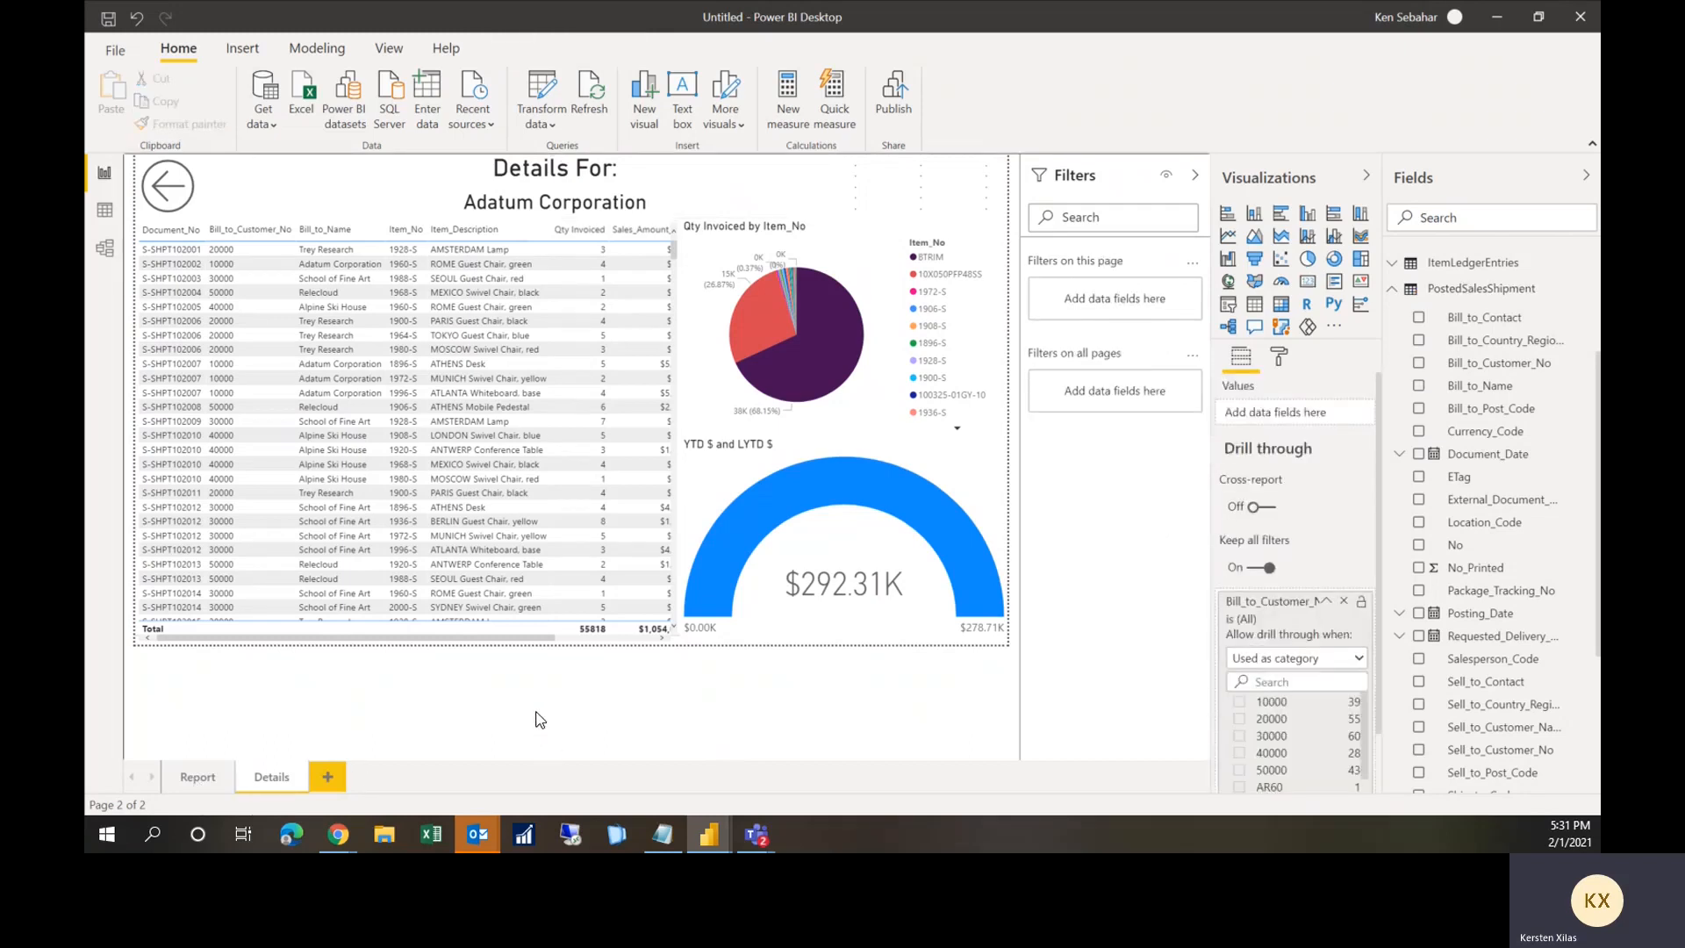
left_click(198, 777)
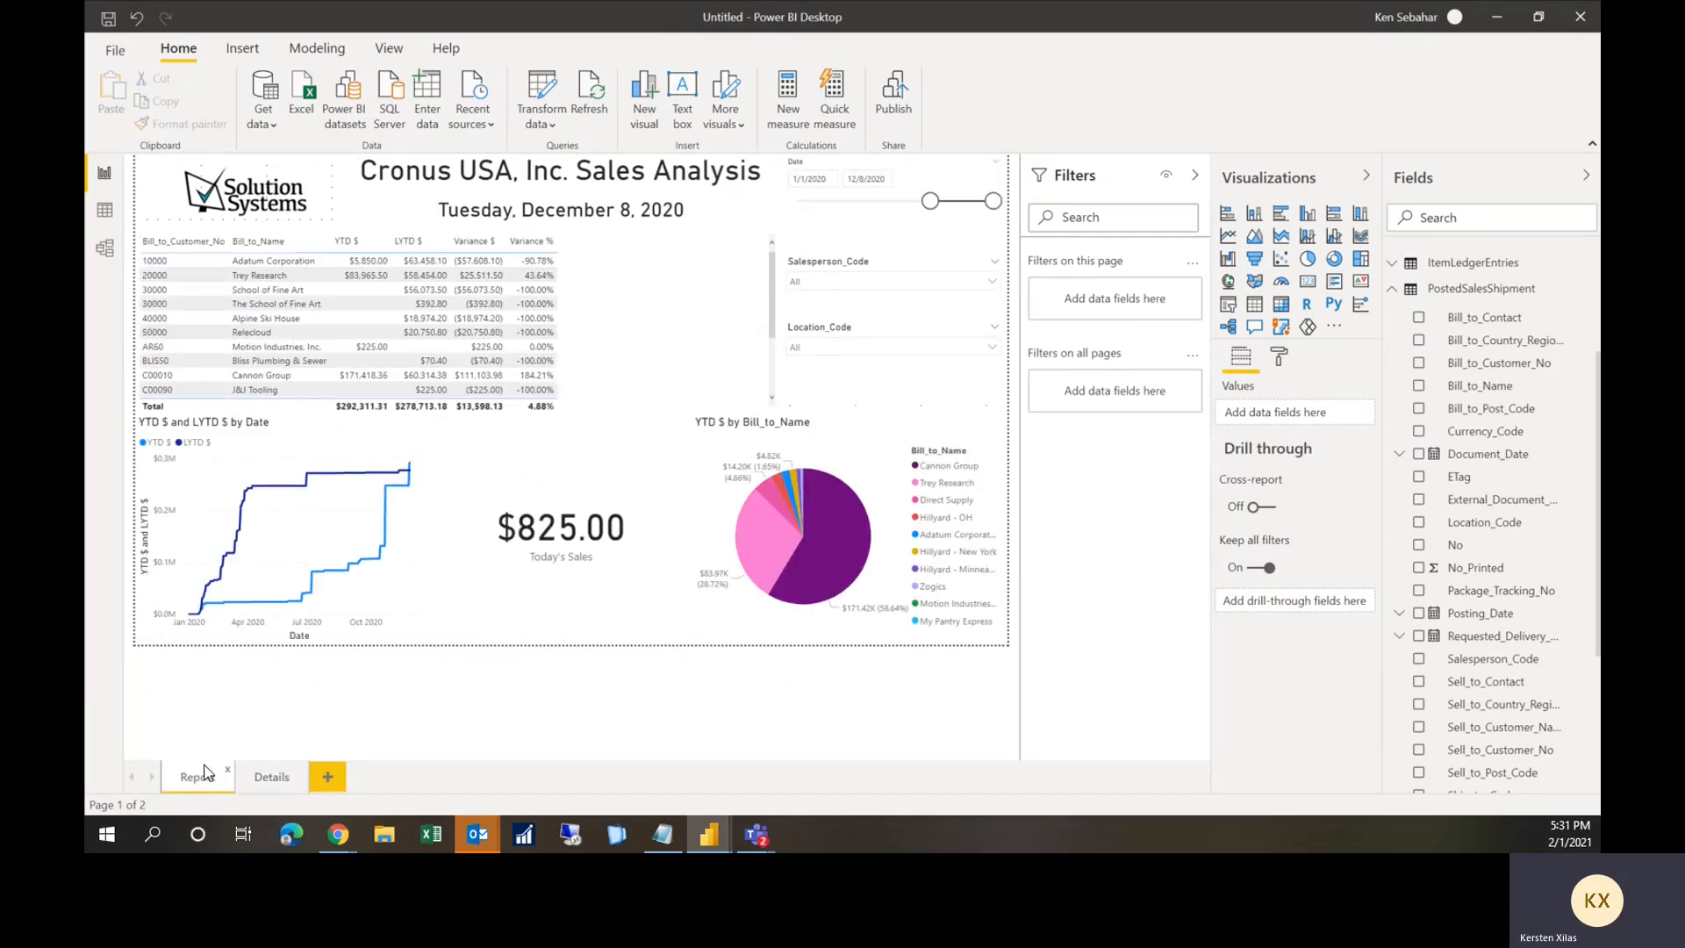
right_click(163, 260)
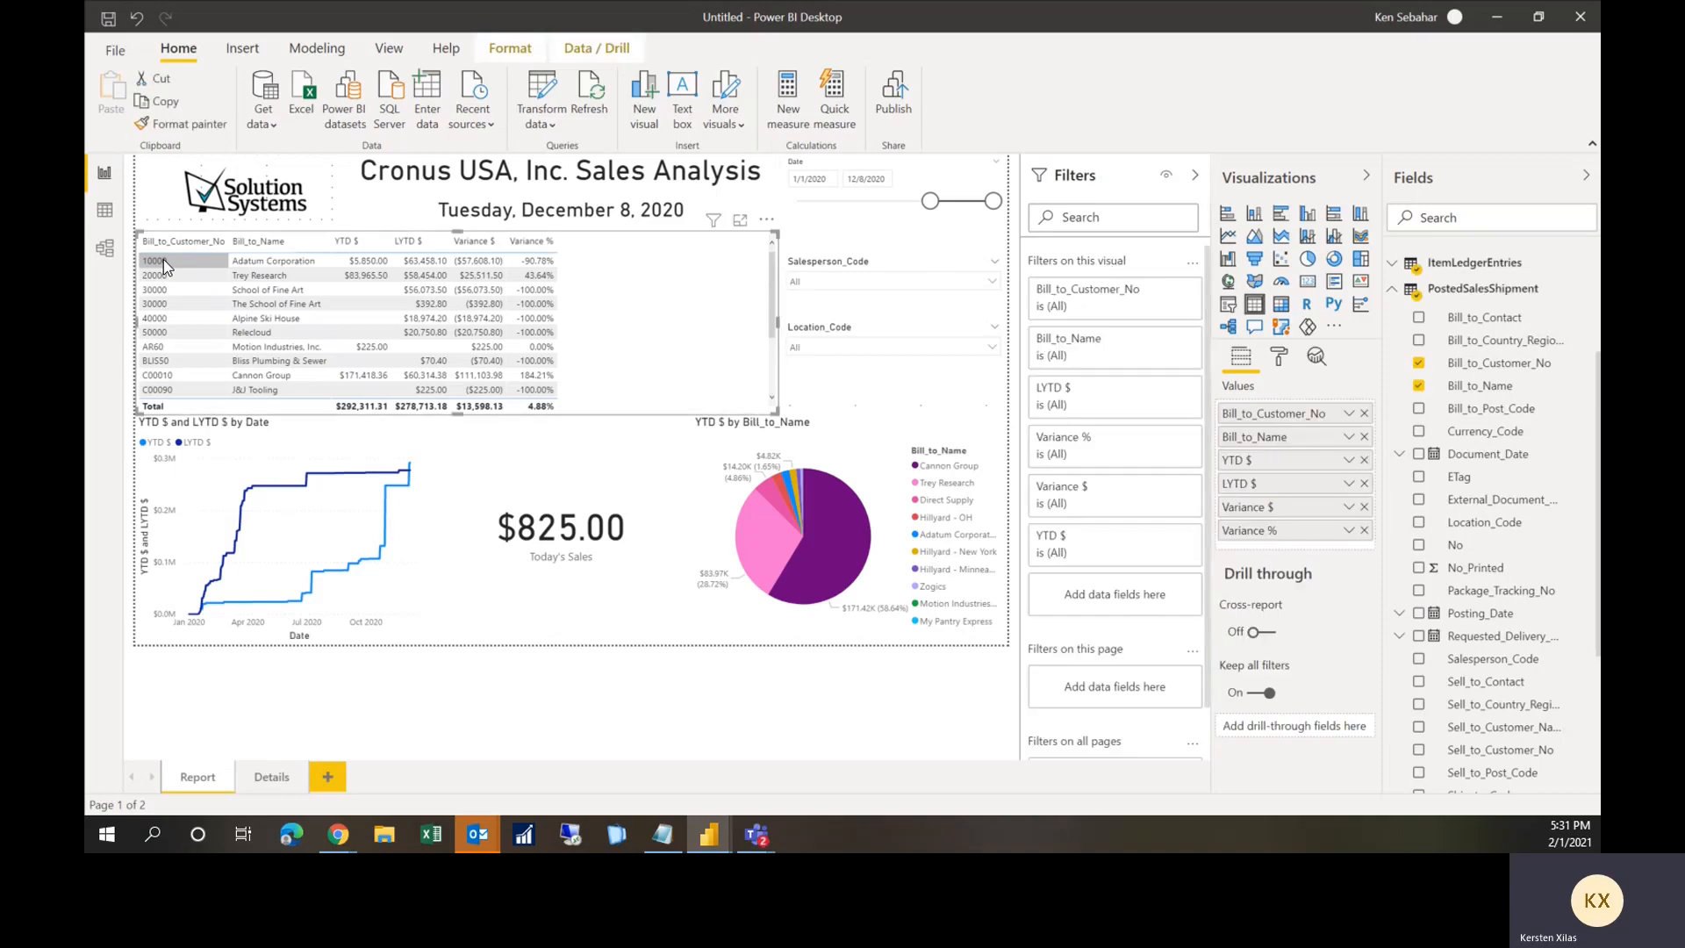
mouse_move(224, 342)
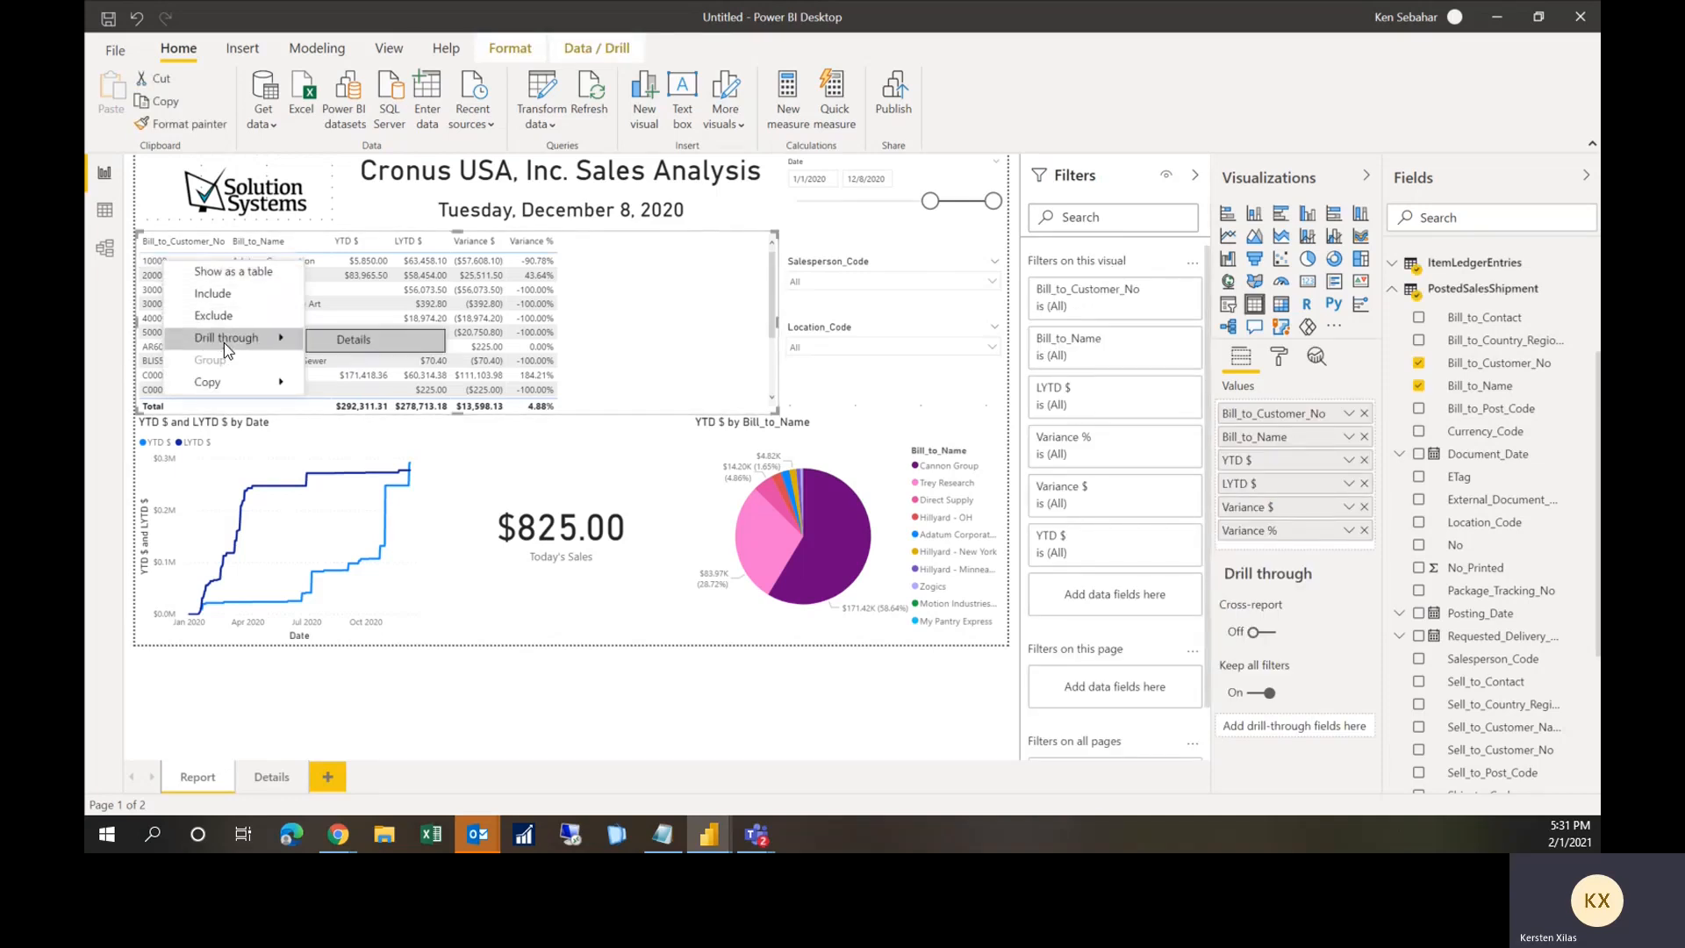
left_click(370, 345)
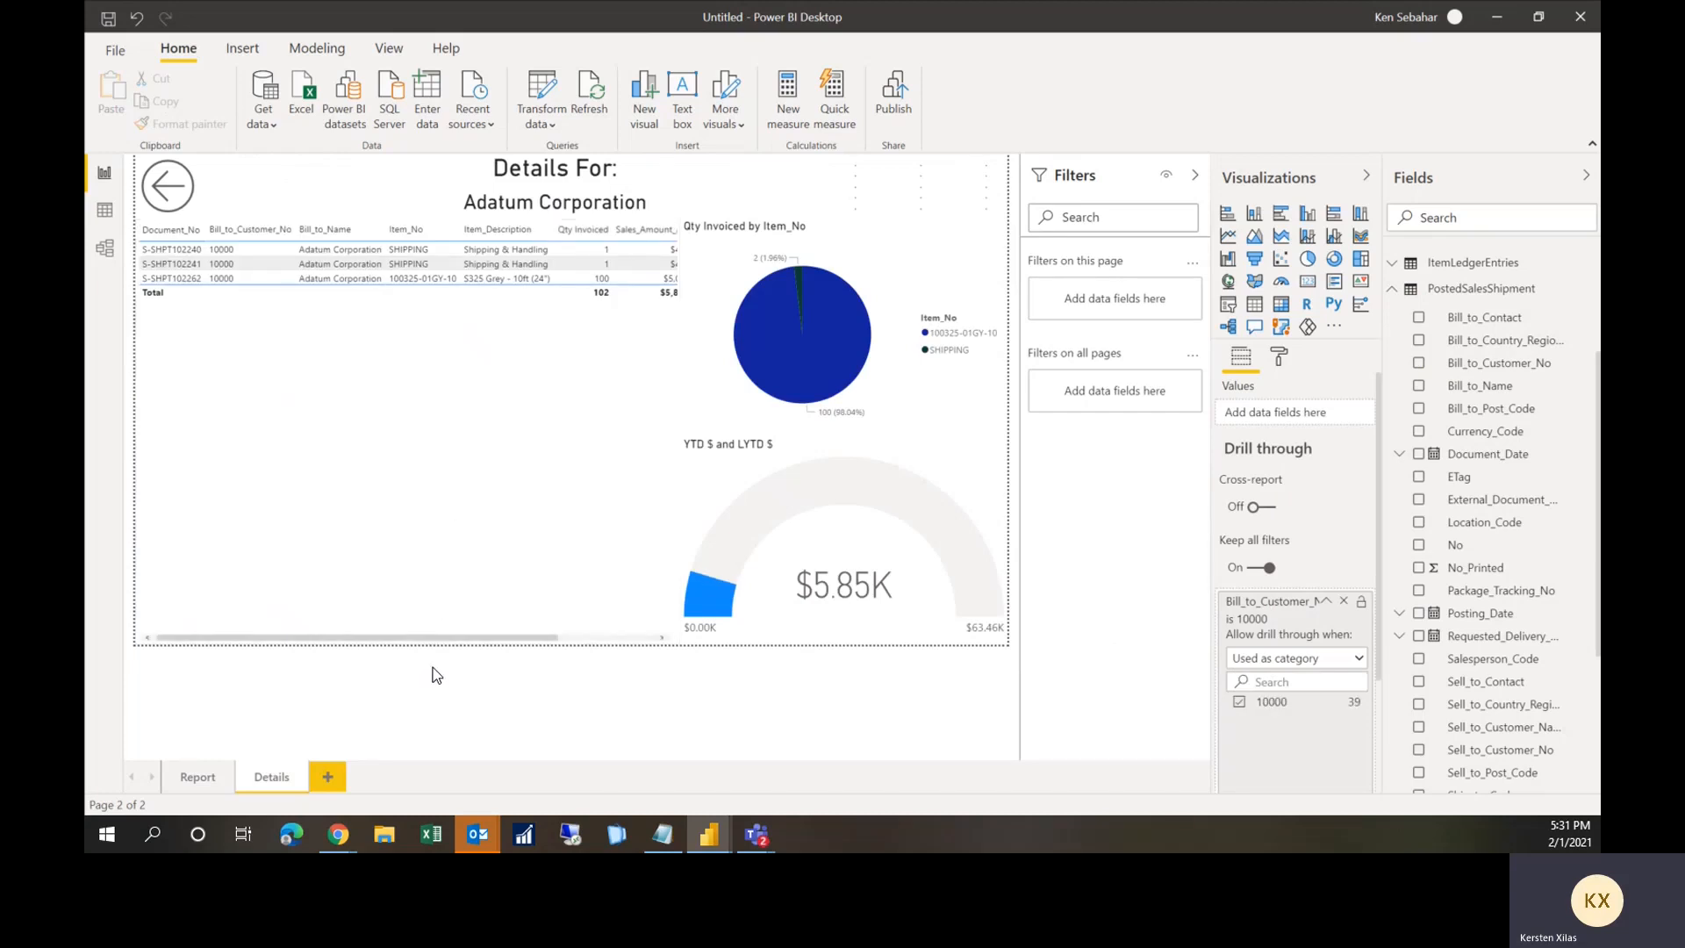
Step: Add the Posting_Date field from ItemLedgerEntries to the shipment table on the Details page
left_click_drag(444, 638, 379, 612)
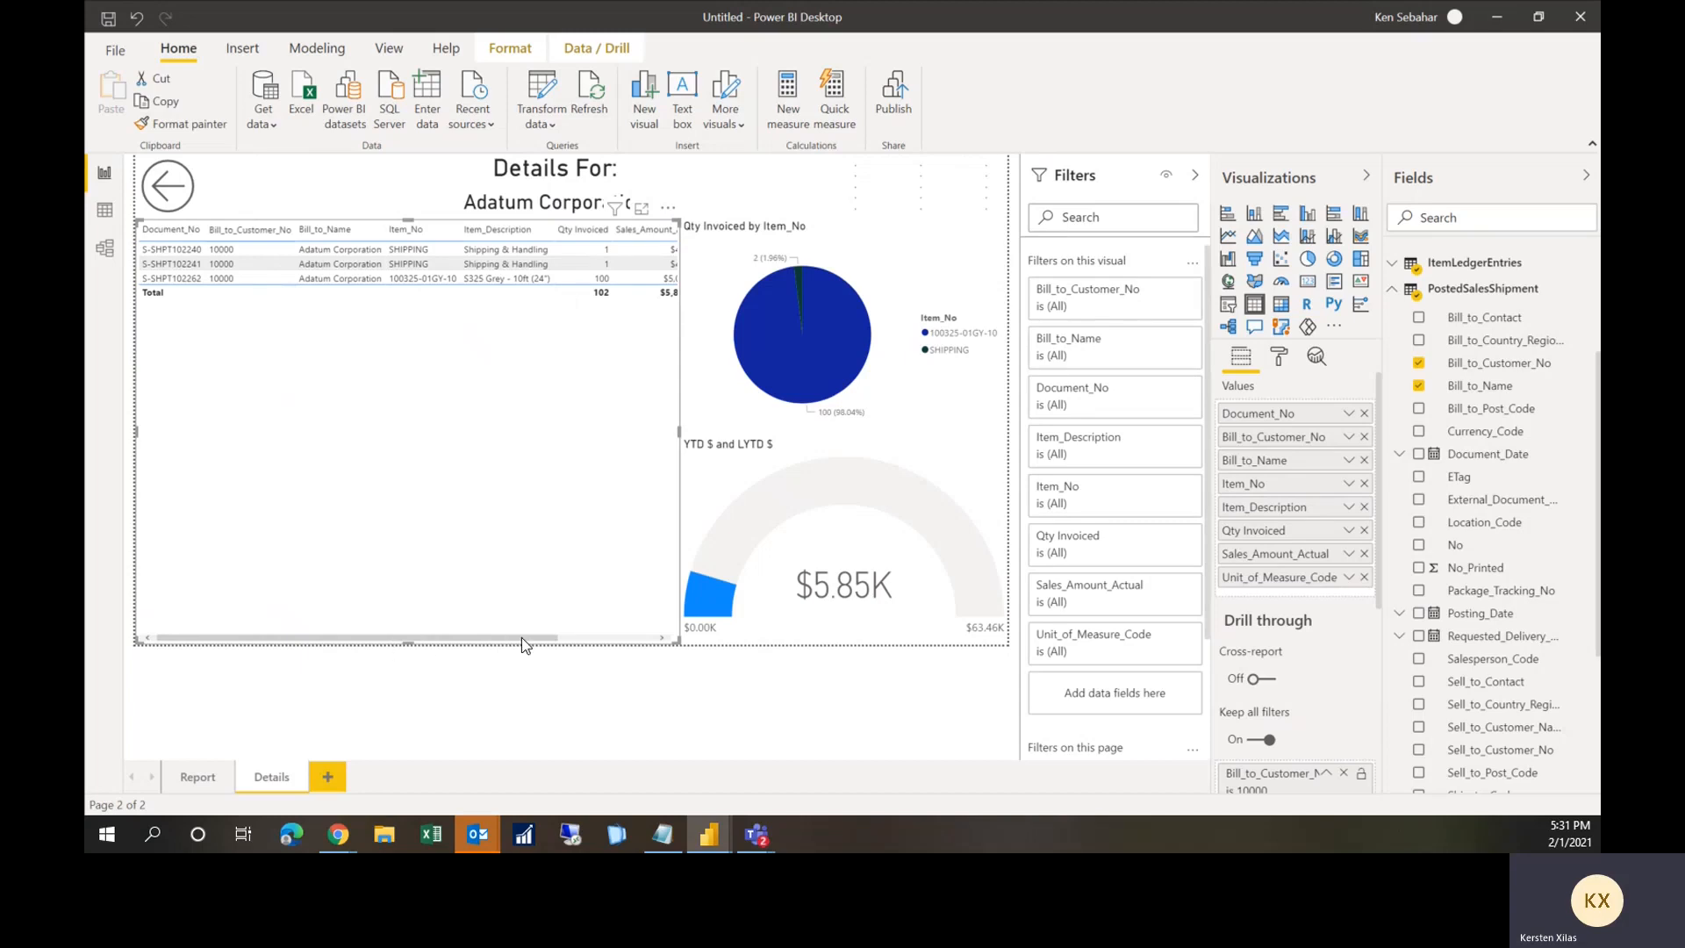
left_click_drag(521, 644, 308, 623)
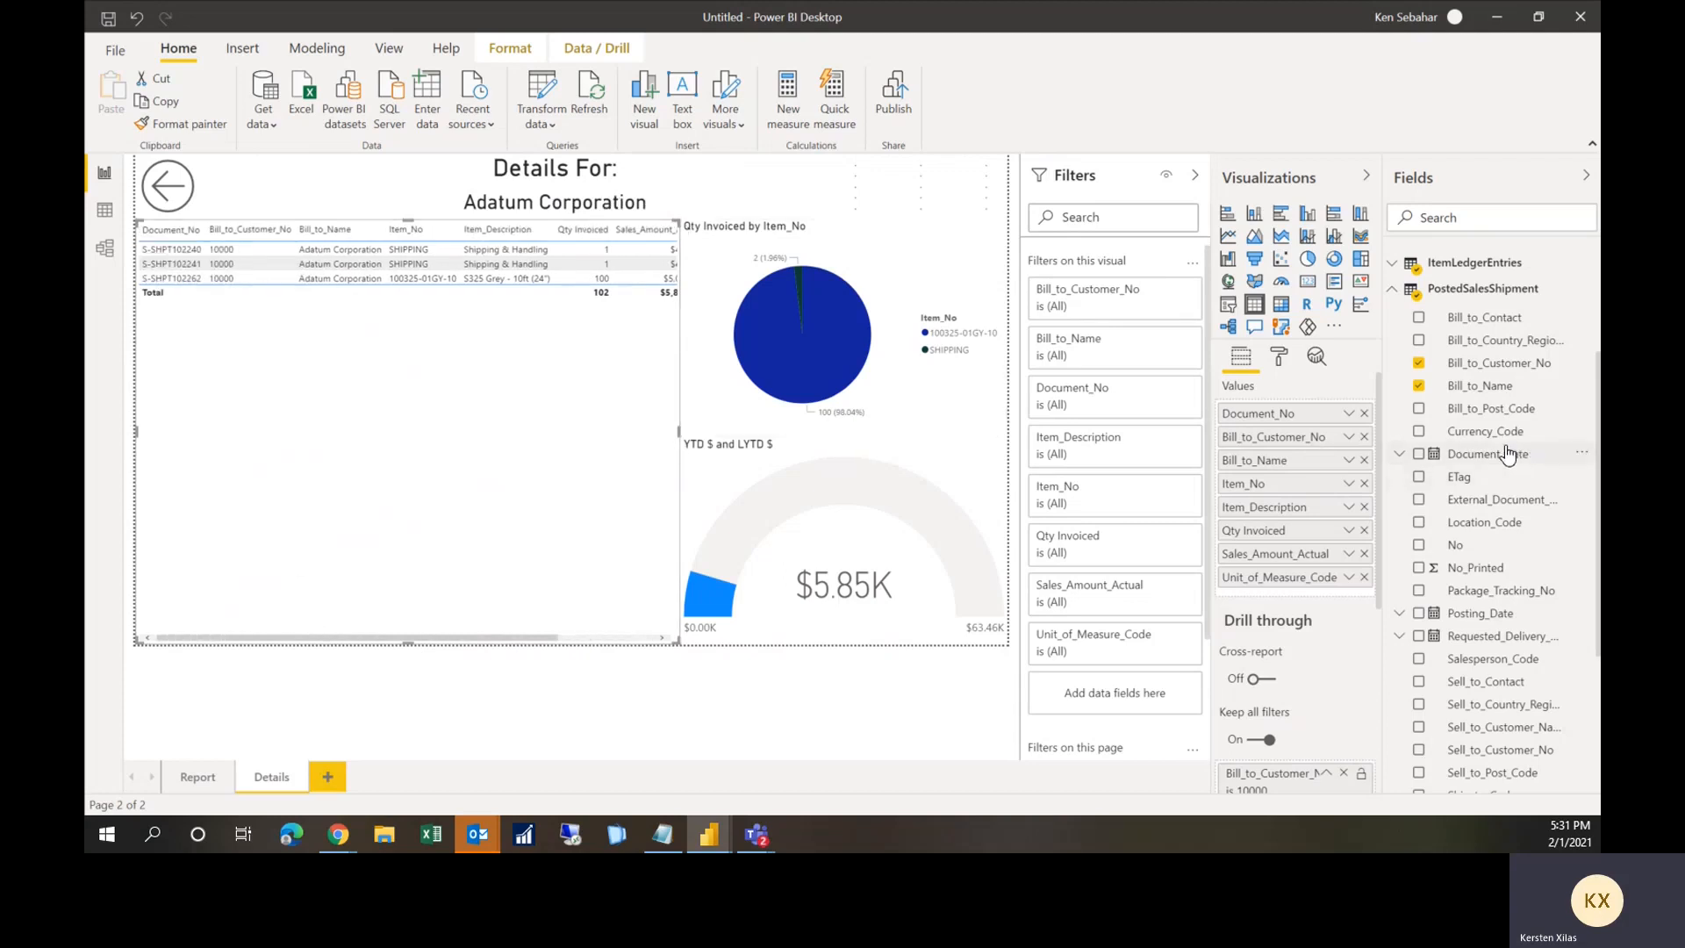
left_click(1389, 292)
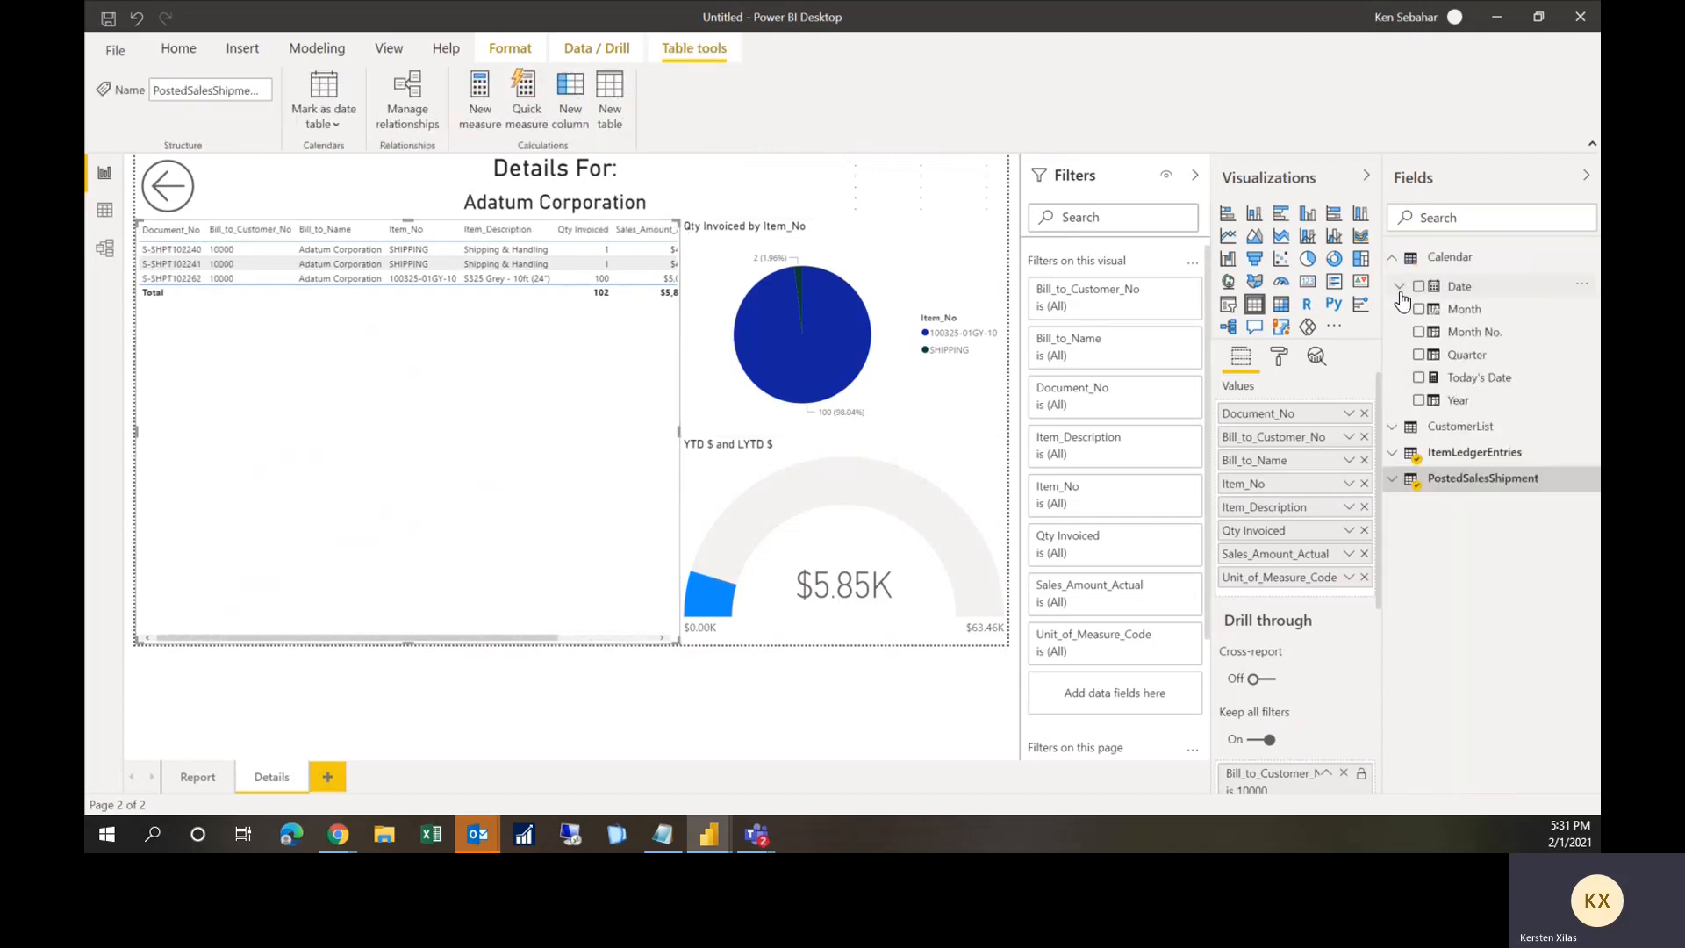
left_click(1408, 453)
scroll(1436, 558, "down", 5)
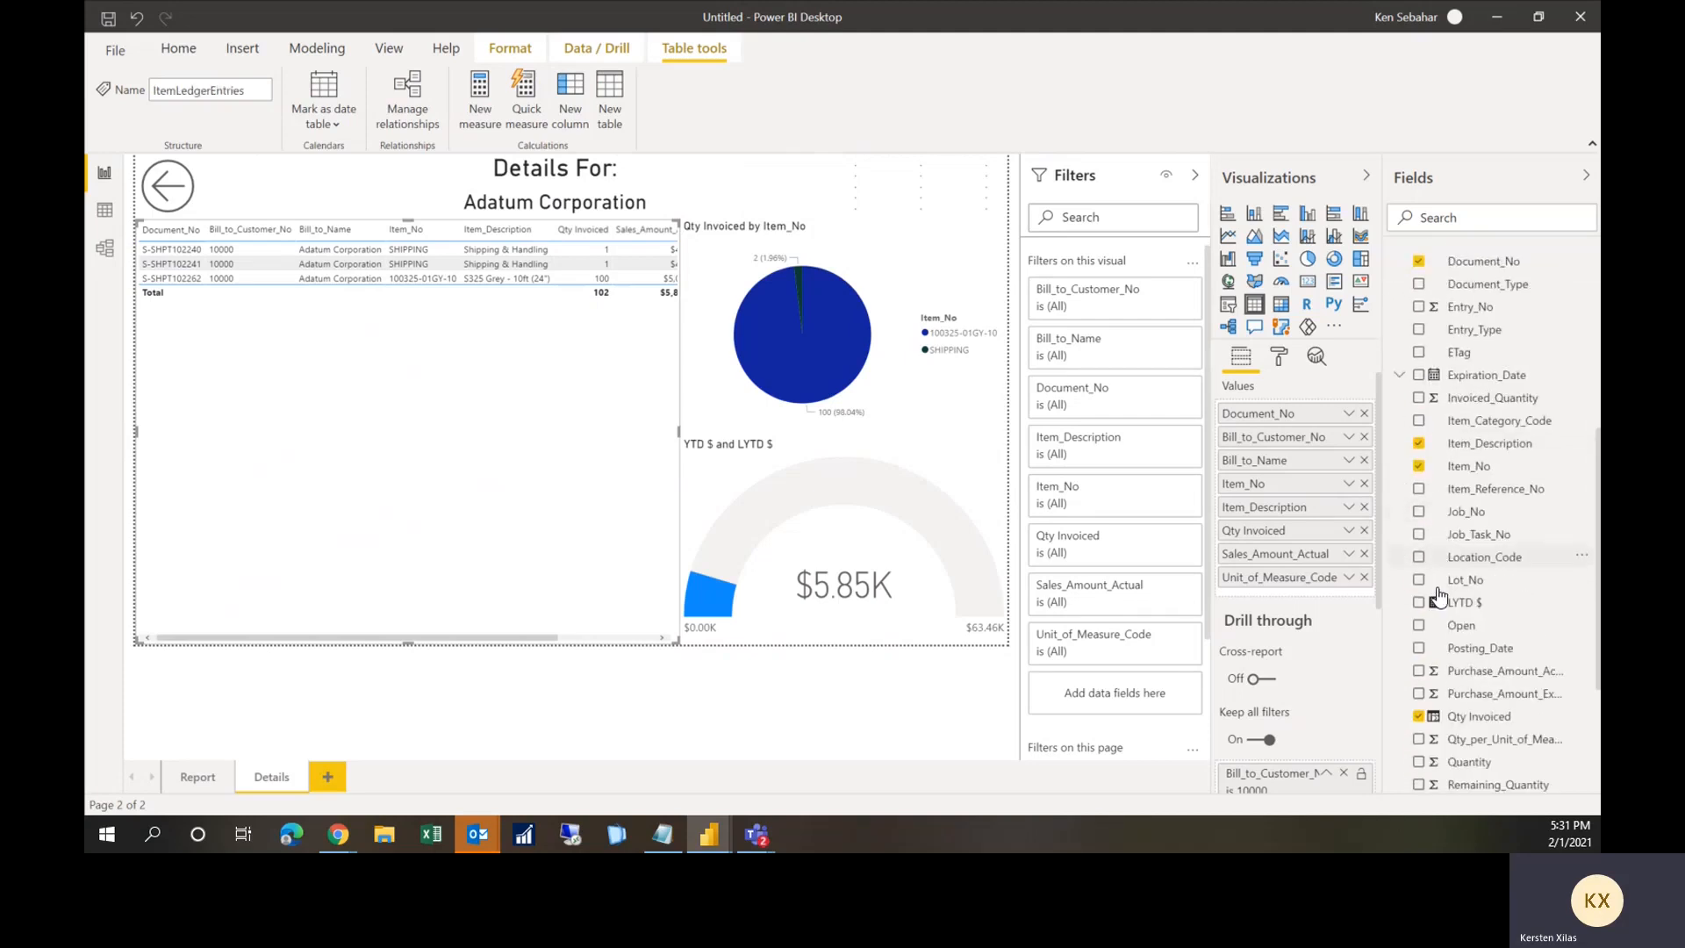
left_click(1420, 649)
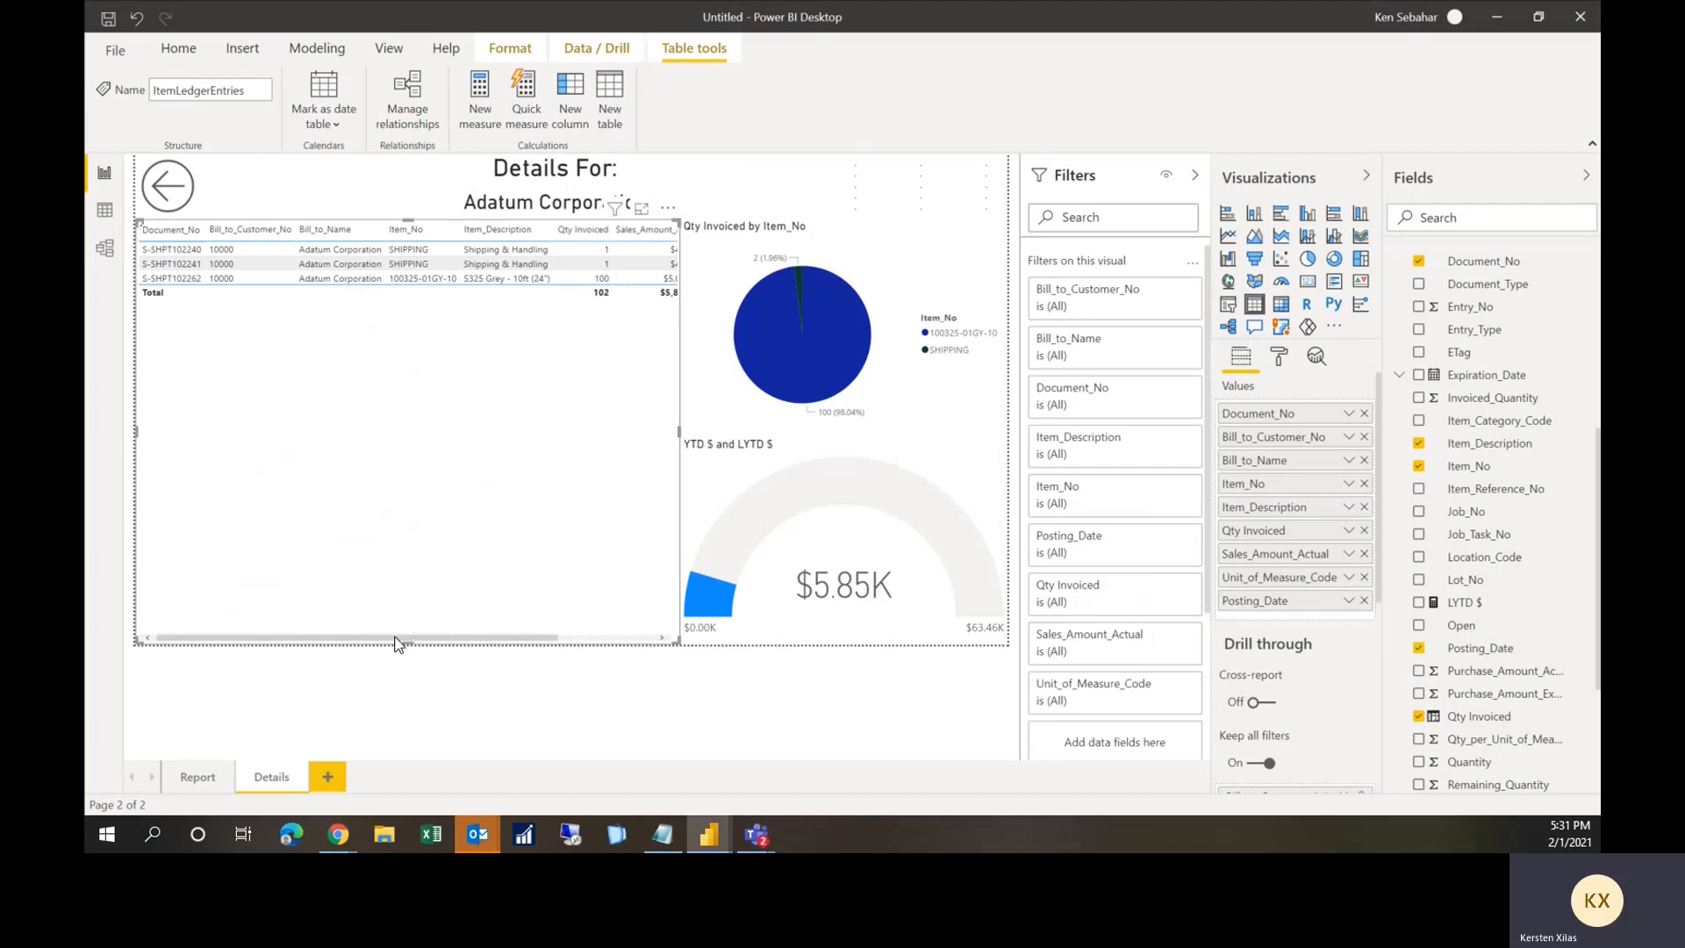
Step: Move the Posting_Date column between Bill_to_Name and Item_No in the shipment table
left_click_drag(400, 634, 616, 648)
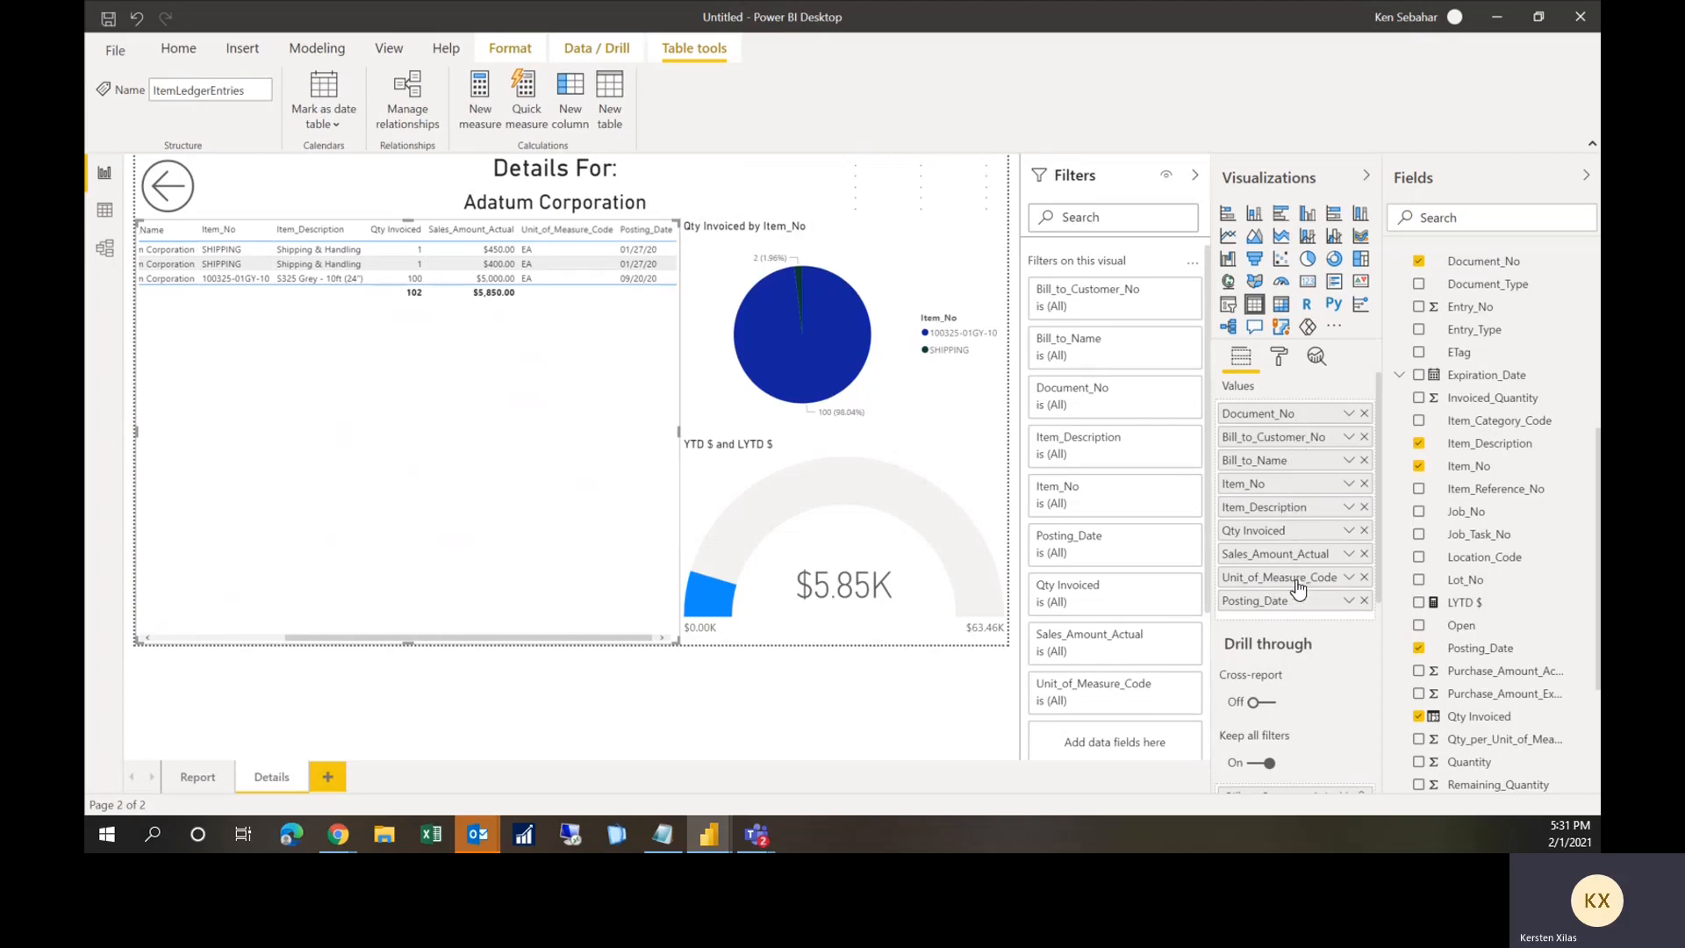
left_click_drag(1300, 597, 1288, 478)
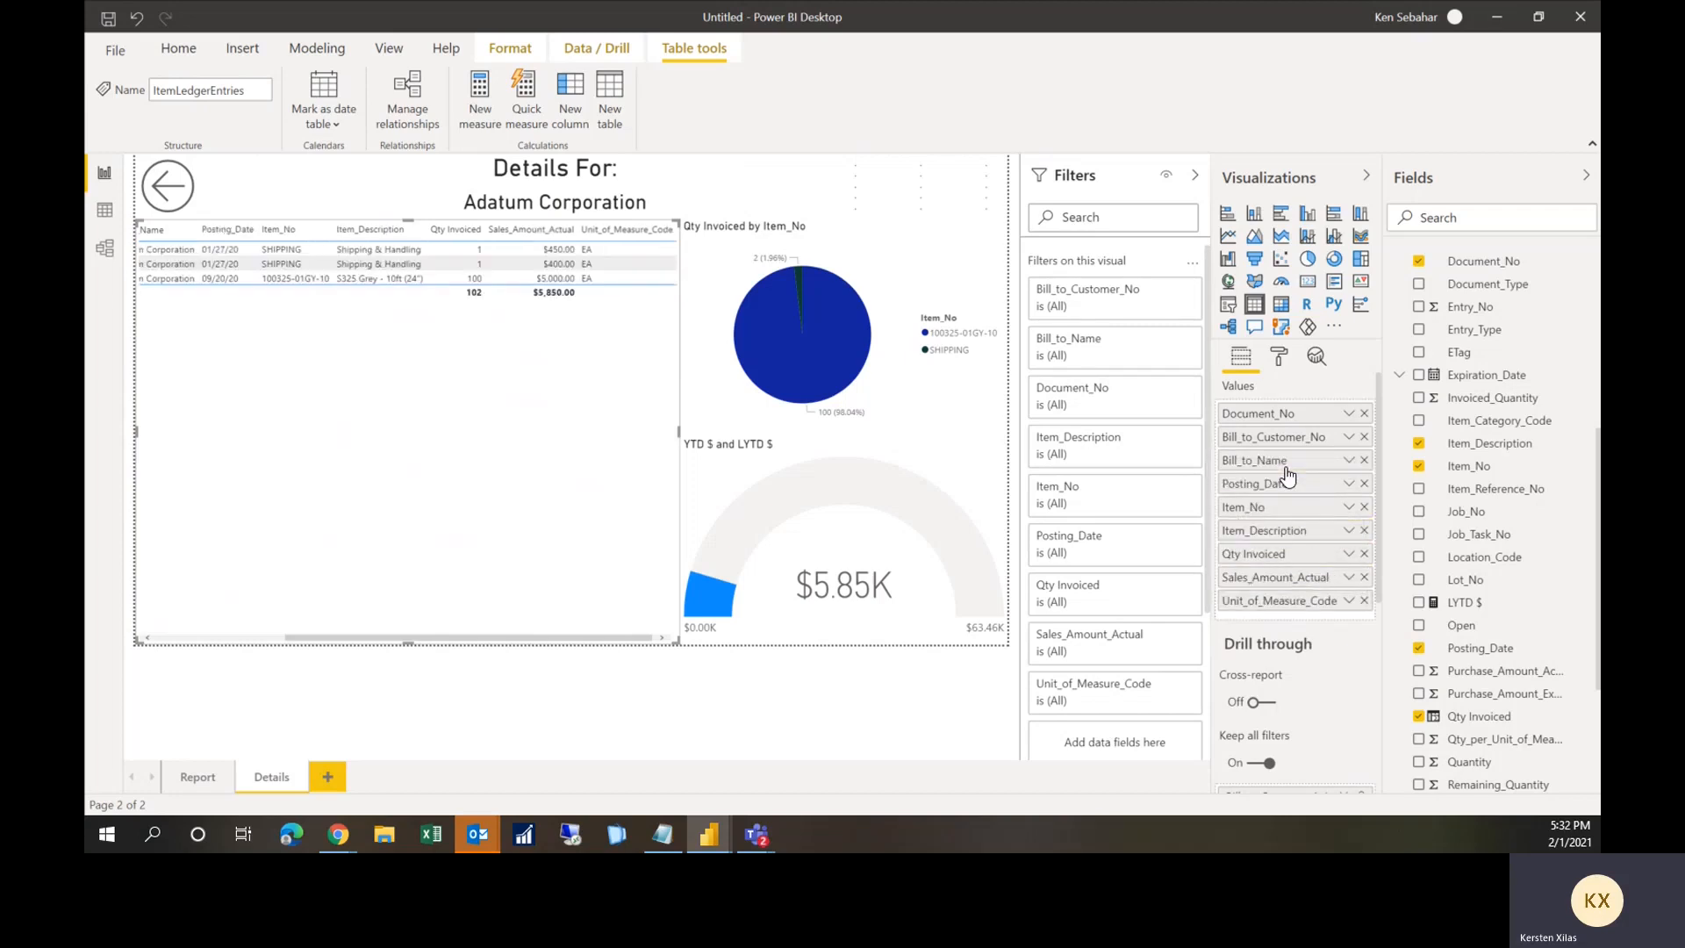
left_click_drag(571, 636, 434, 618)
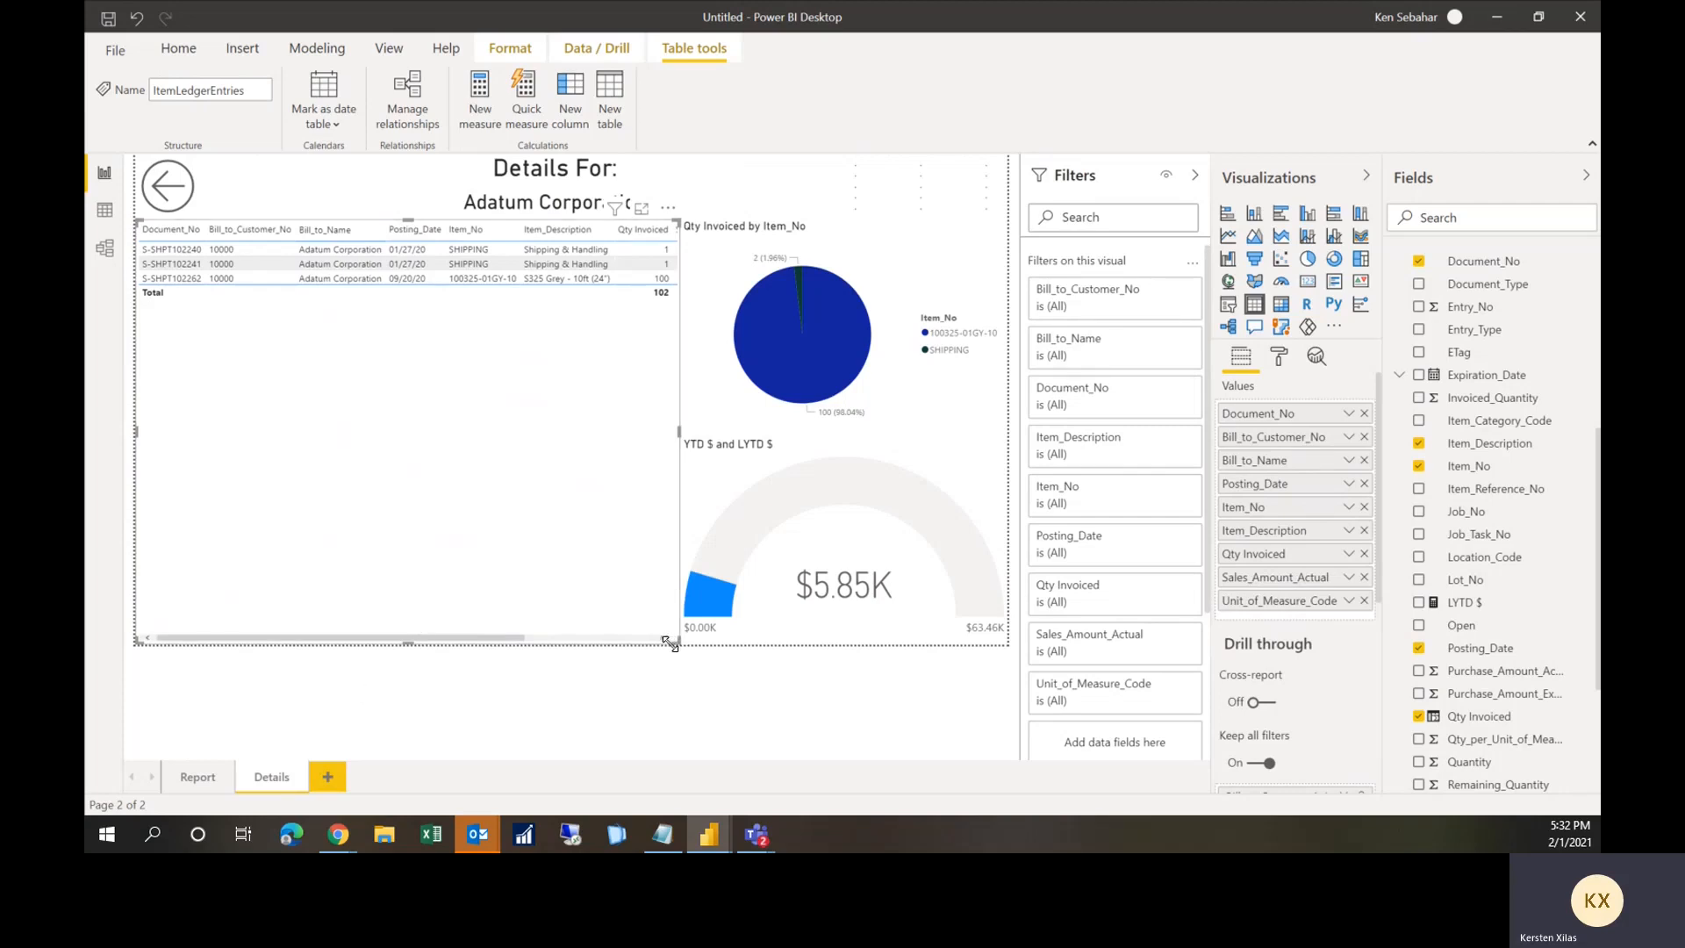
left_click_drag(677, 643, 677, 643)
Step: Return to the Report page with the back button and drill through to the details of Cannon Group
left_click(182, 193)
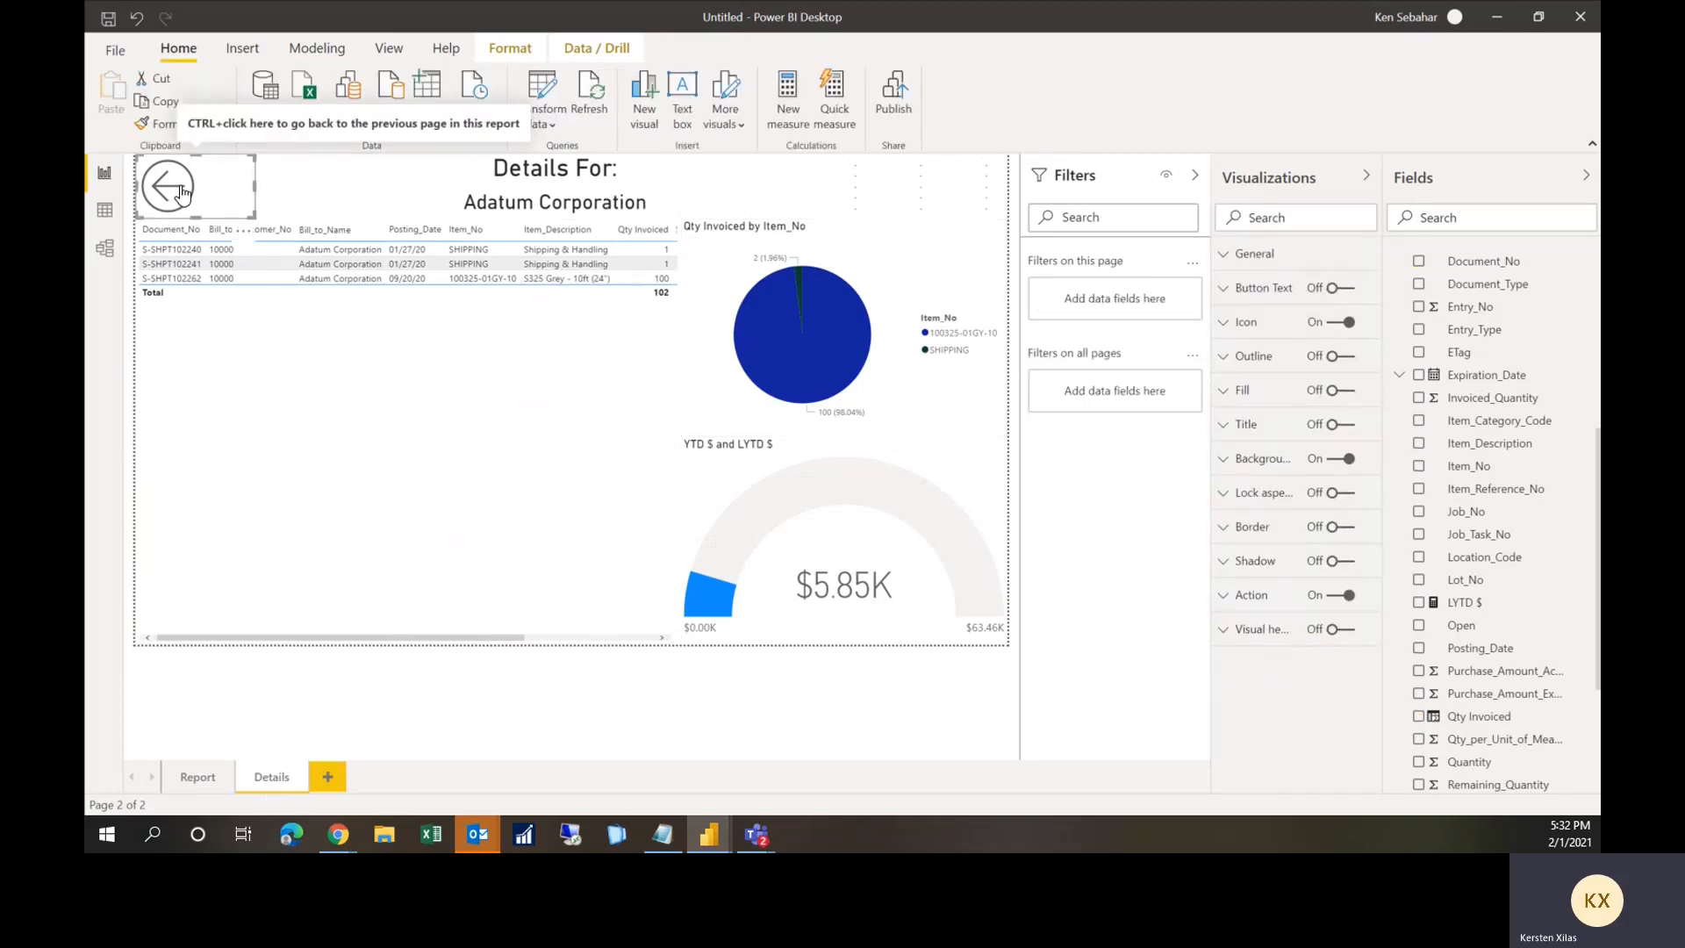
left_click(182, 193, "ctrl")
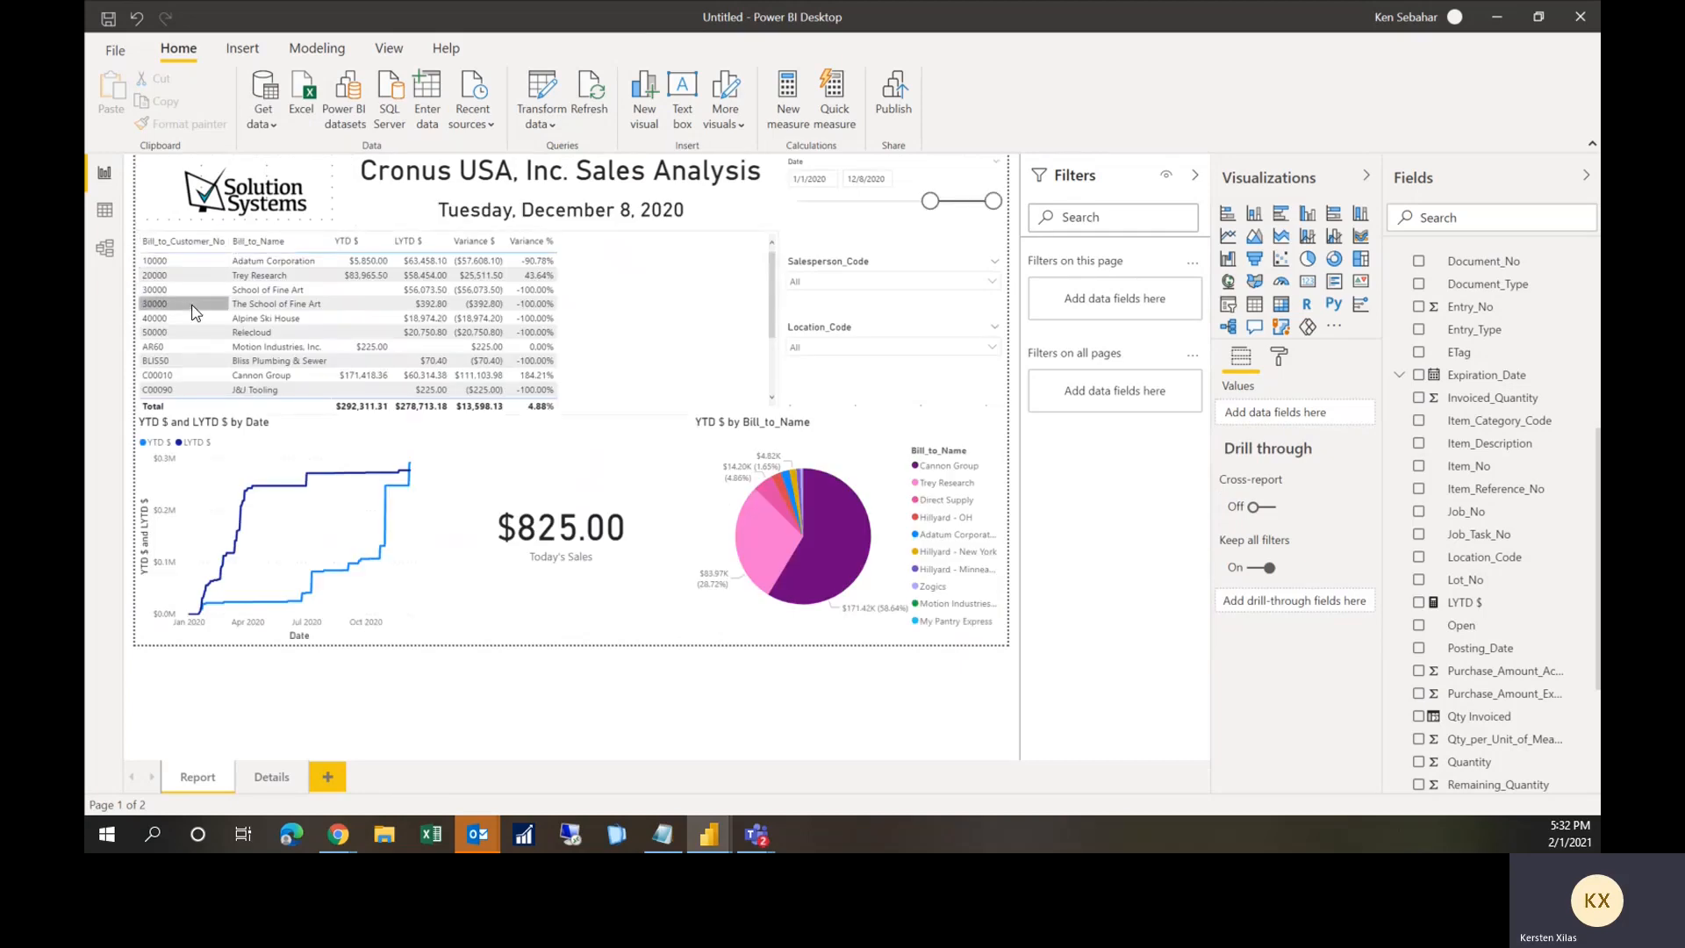
right_click(165, 377)
mouse_move(209, 461)
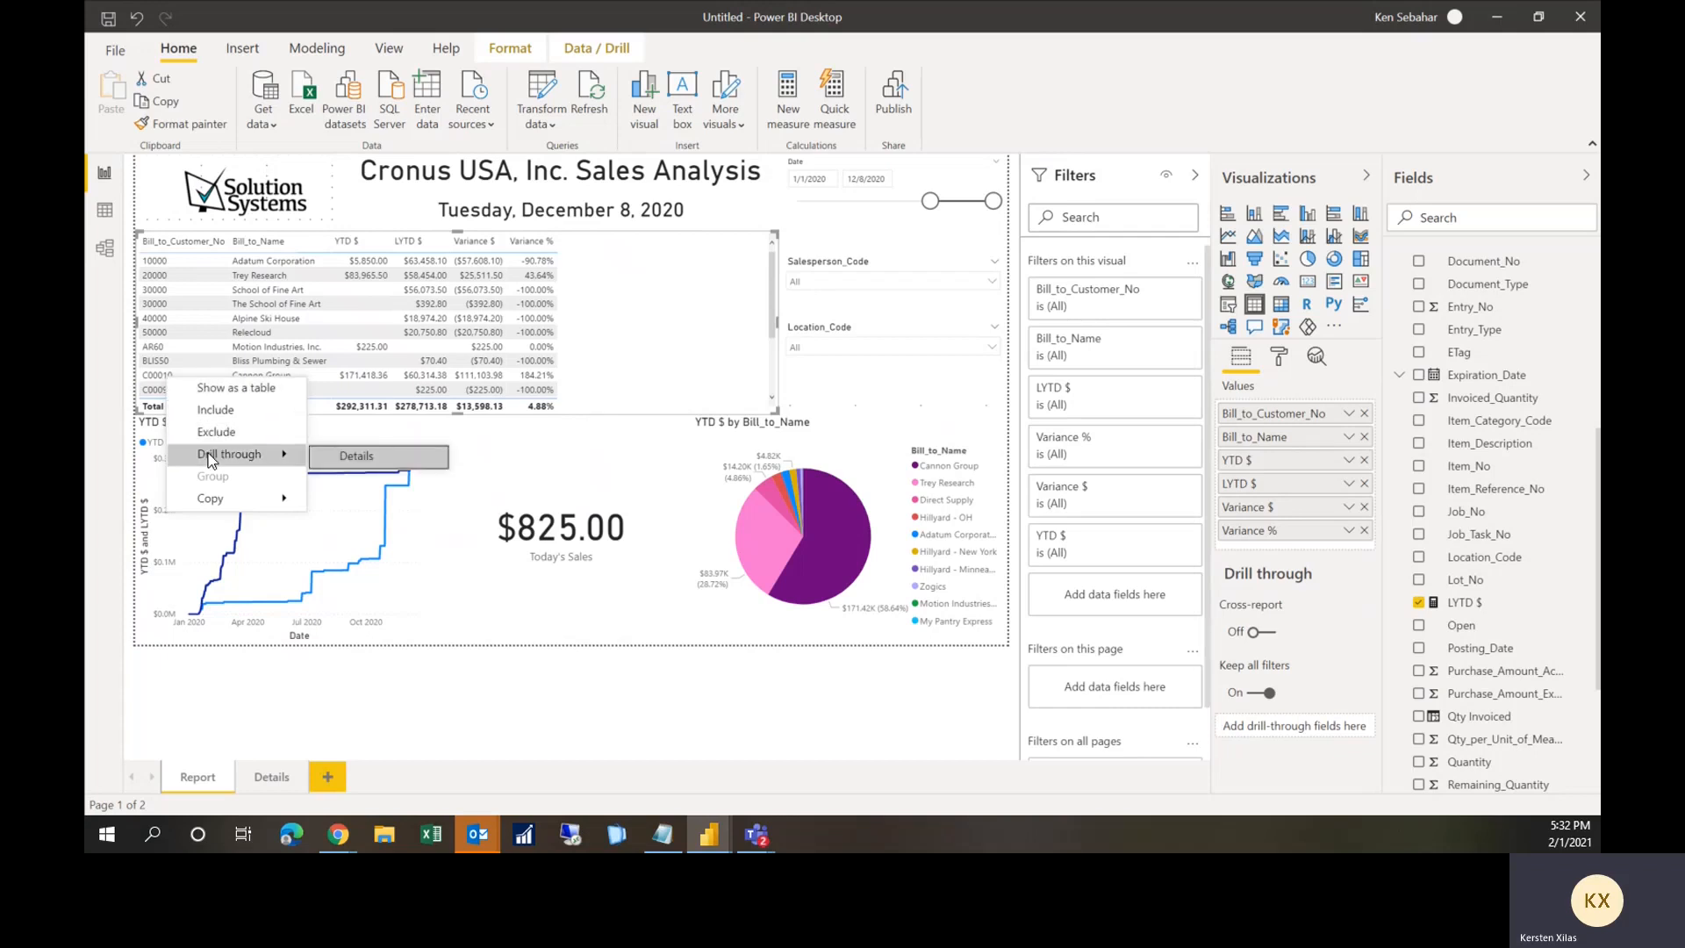
left_click(349, 457)
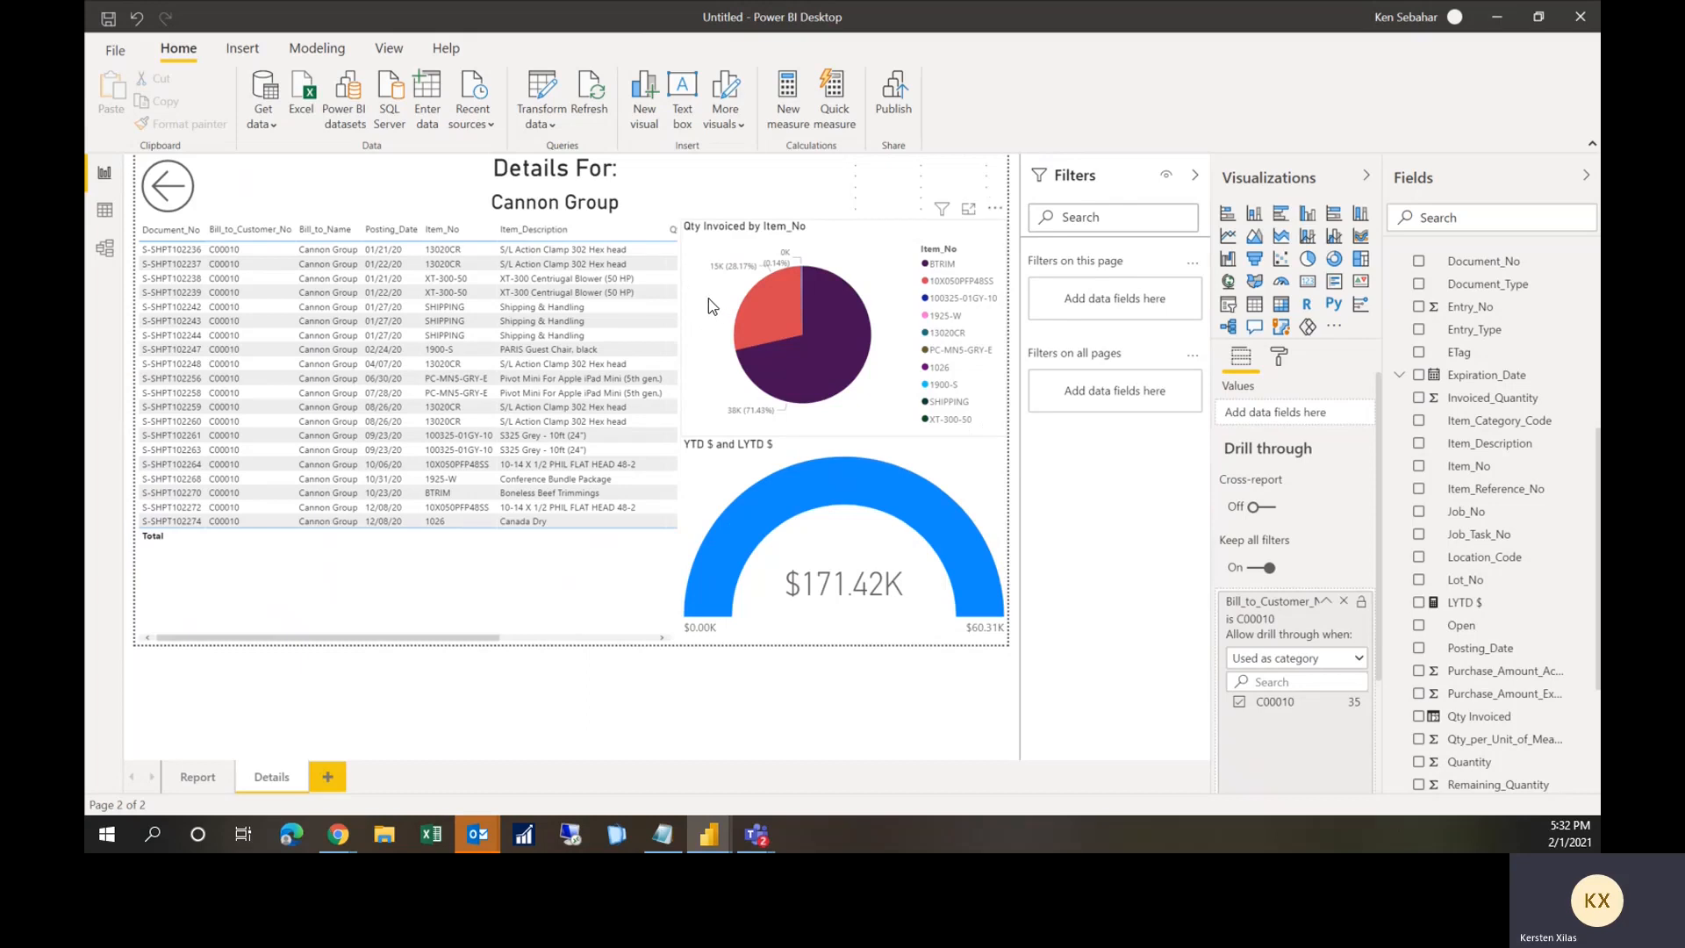
Step: Check which fields the Qty Invoiced by Item_No pie chart can be sorted by
left_click(995, 210)
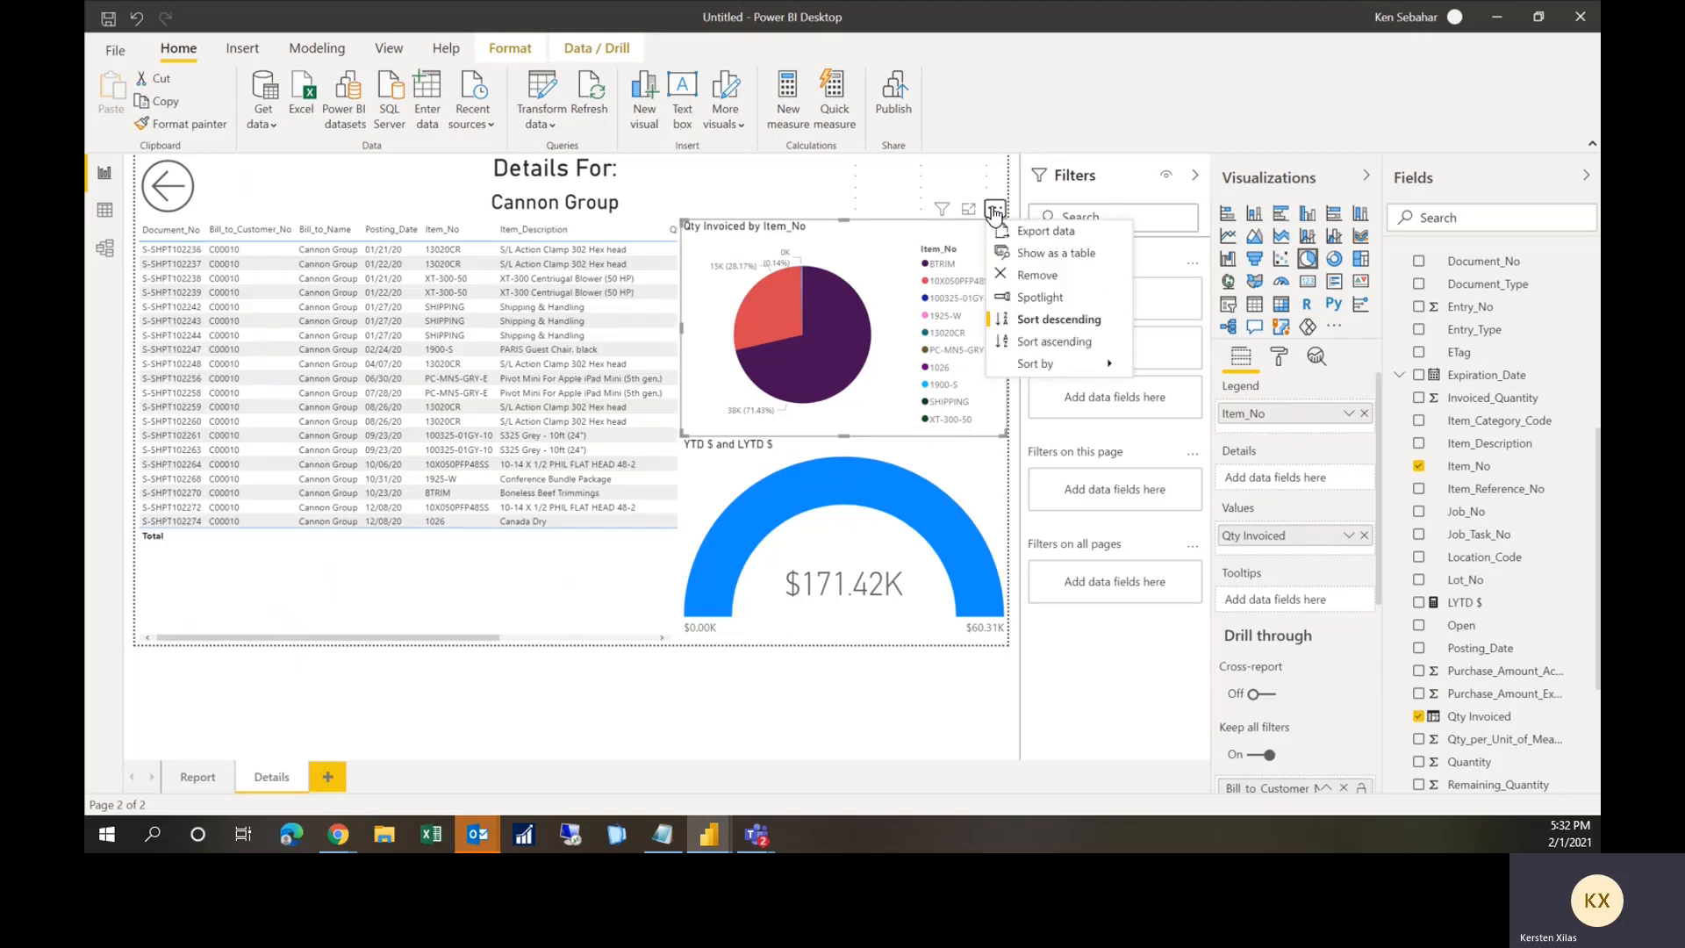
mouse_move(1053, 373)
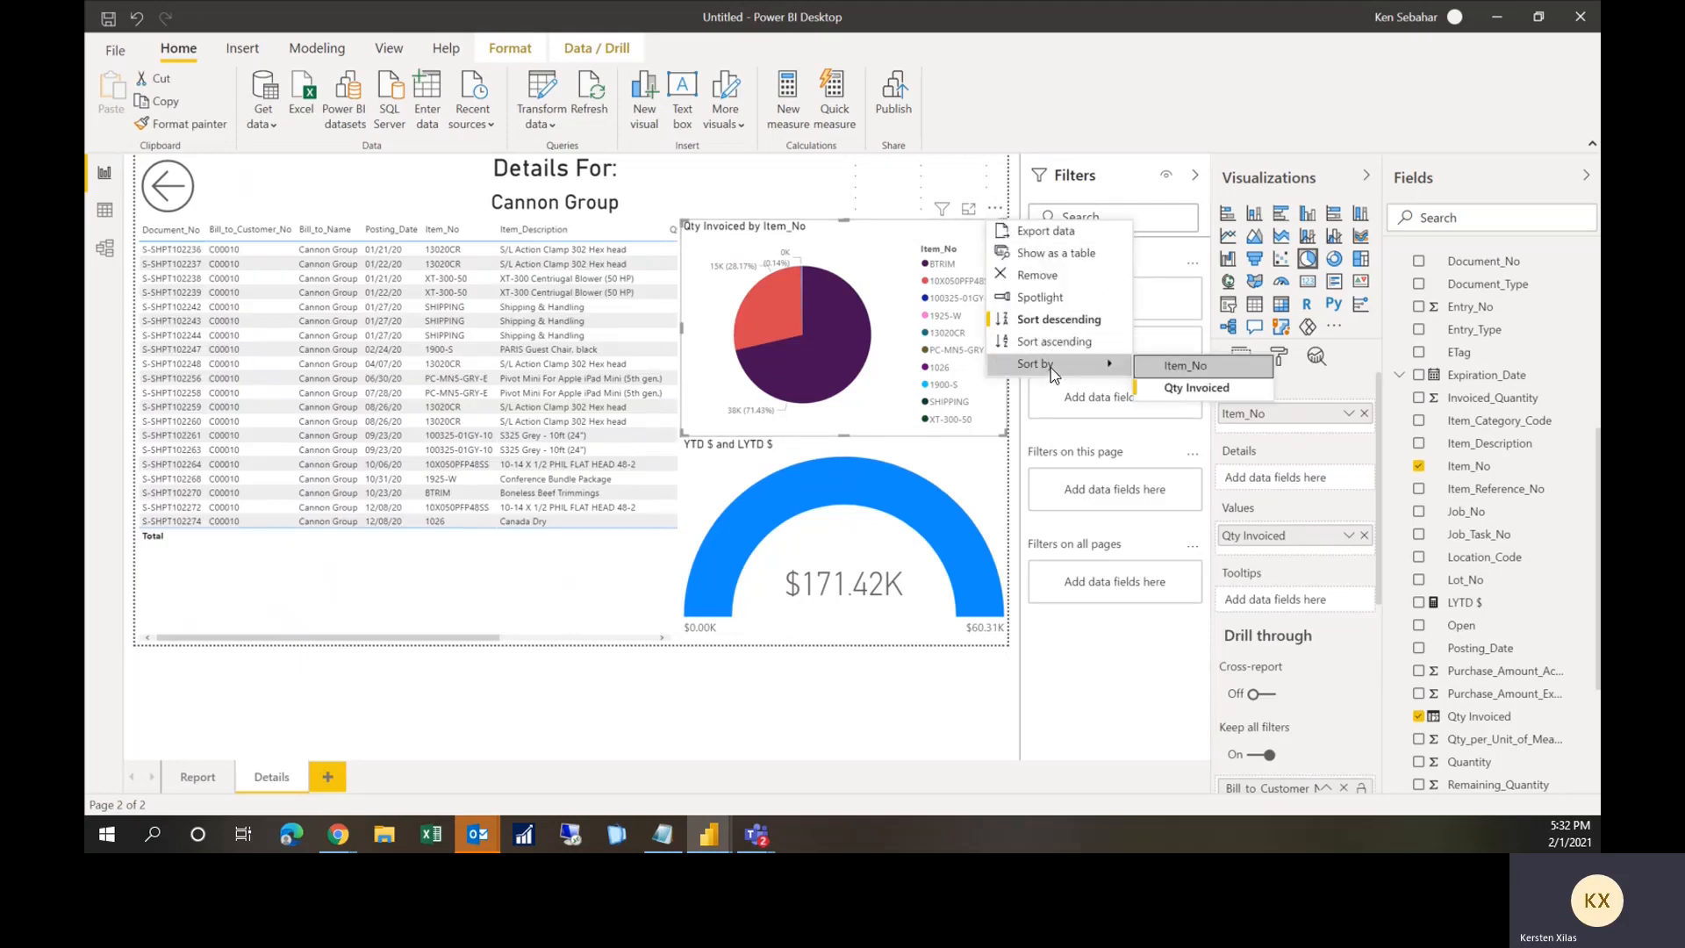
left_click(707, 382)
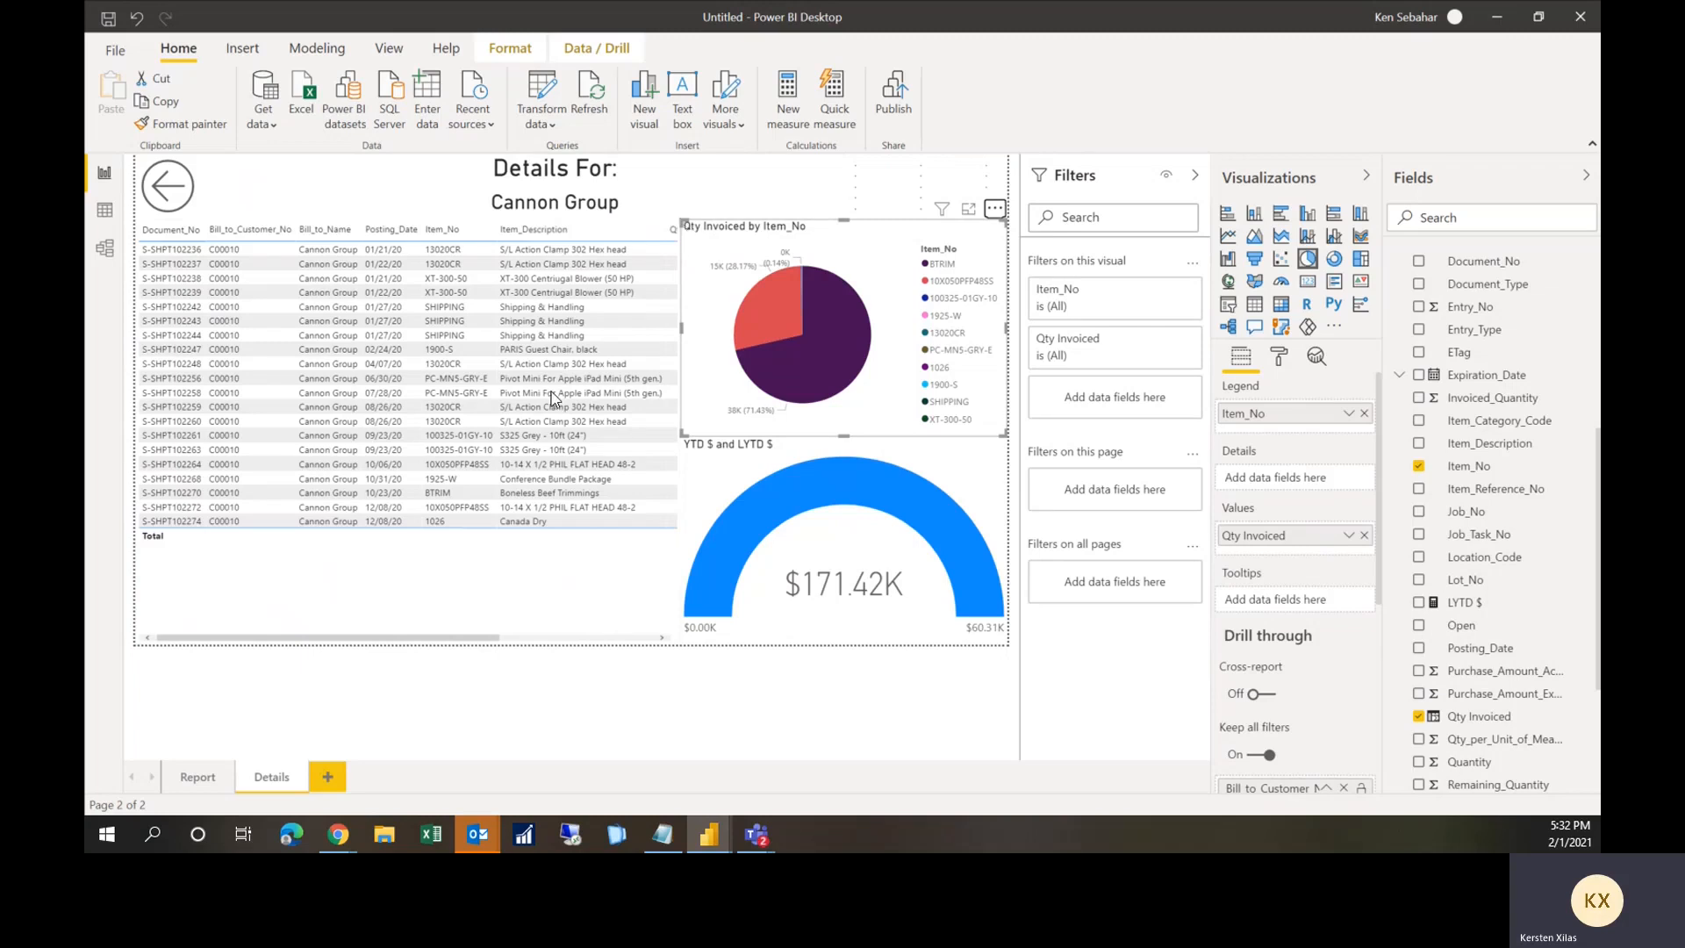
Step: Rename the Bill_to_Customer_No column of the Report page's customer table to "Customer No." for this visual
left_click(197, 782)
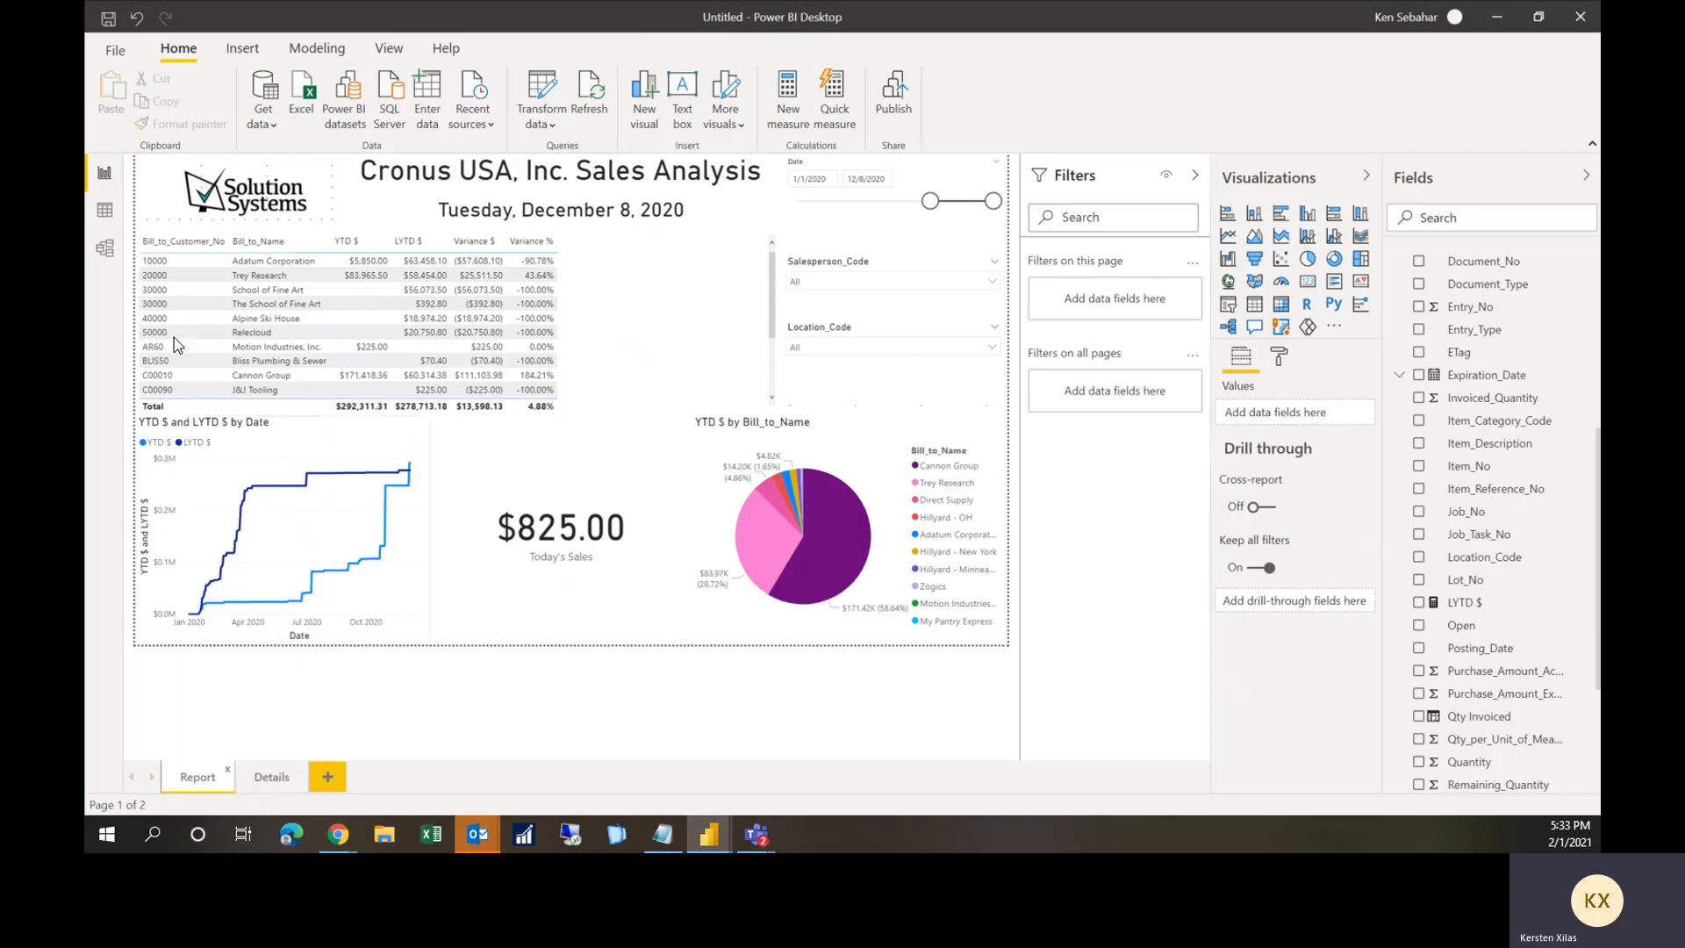
left_click(671, 277)
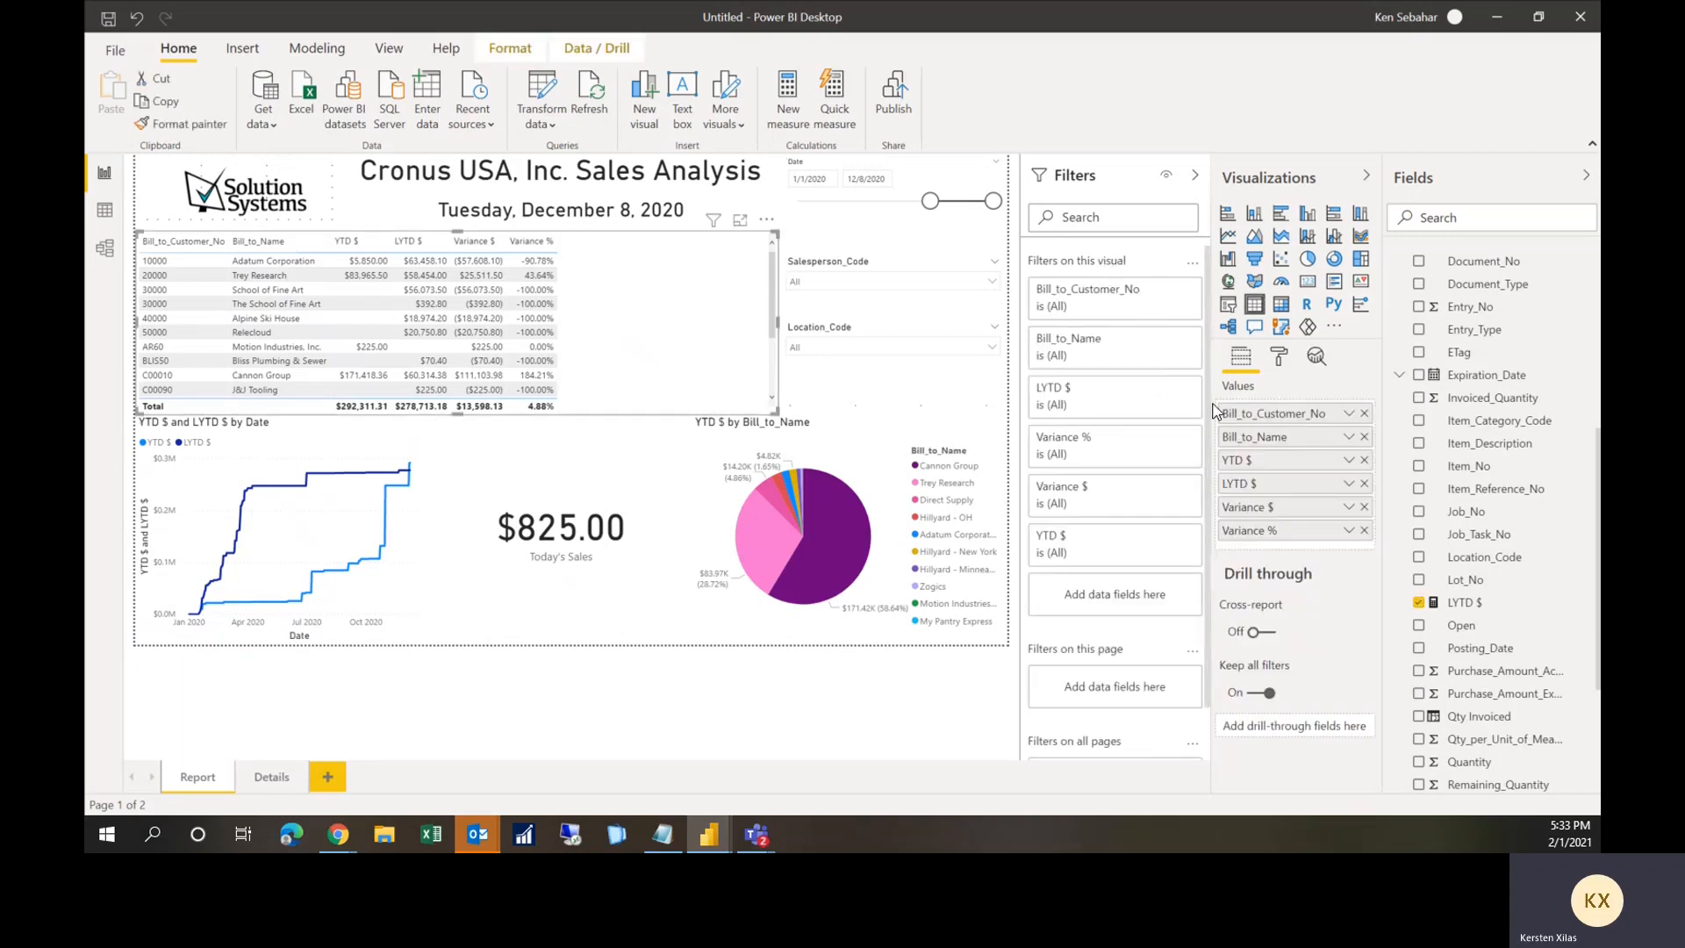
right_click(1284, 425)
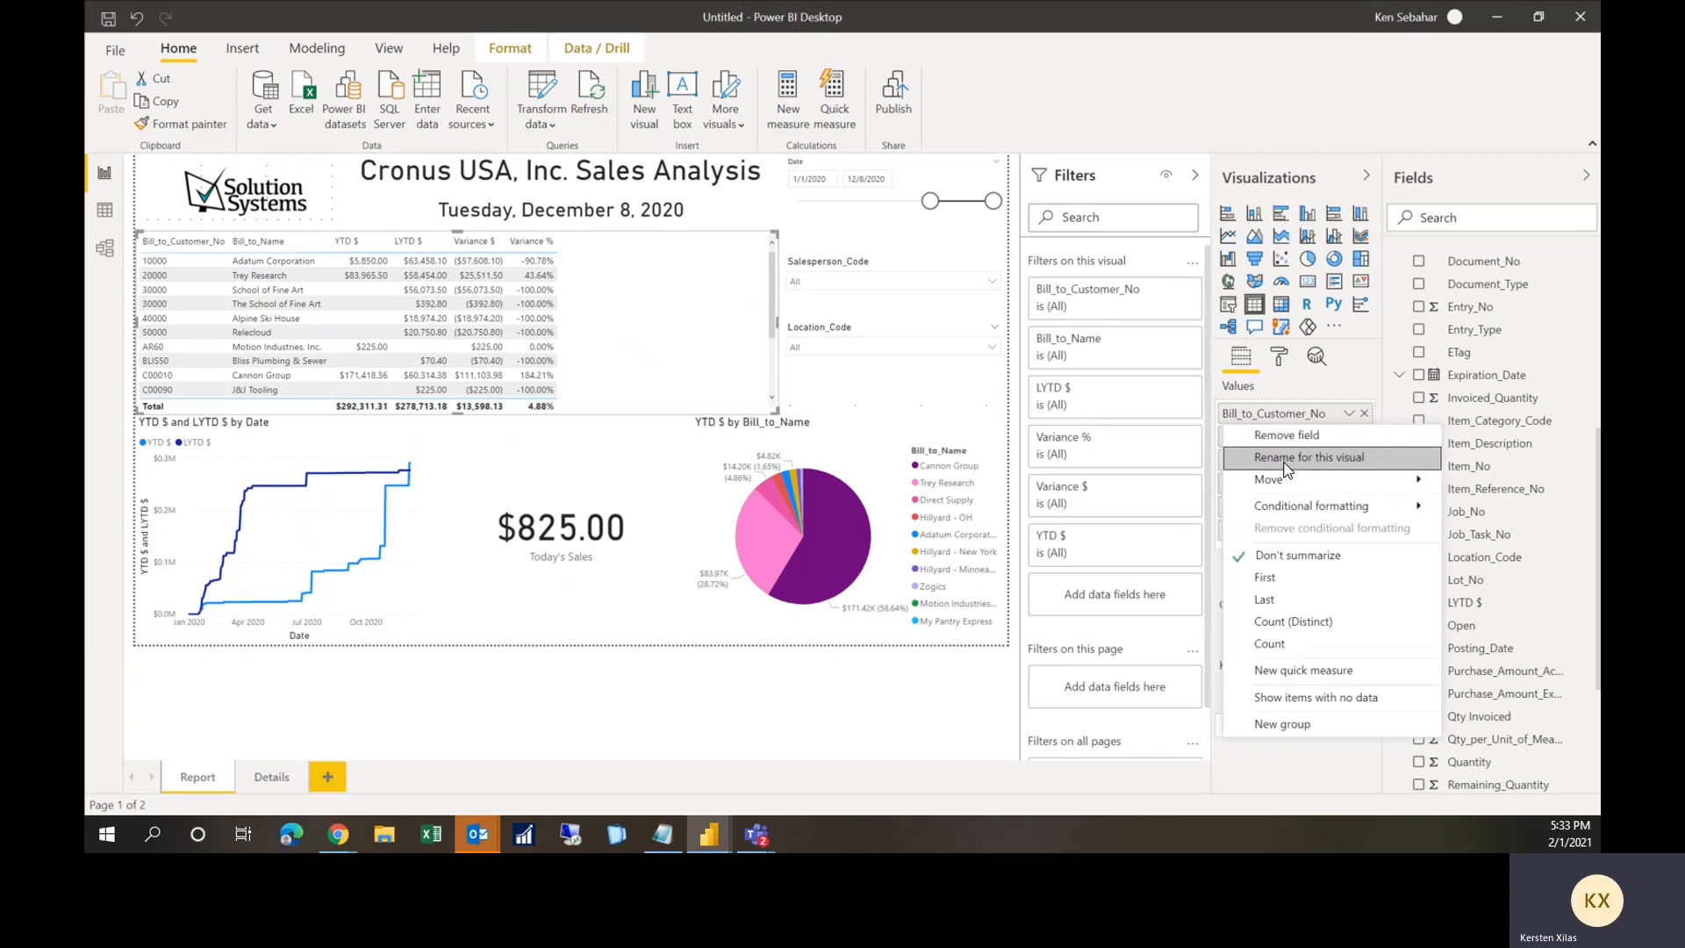
left_click(1284, 460)
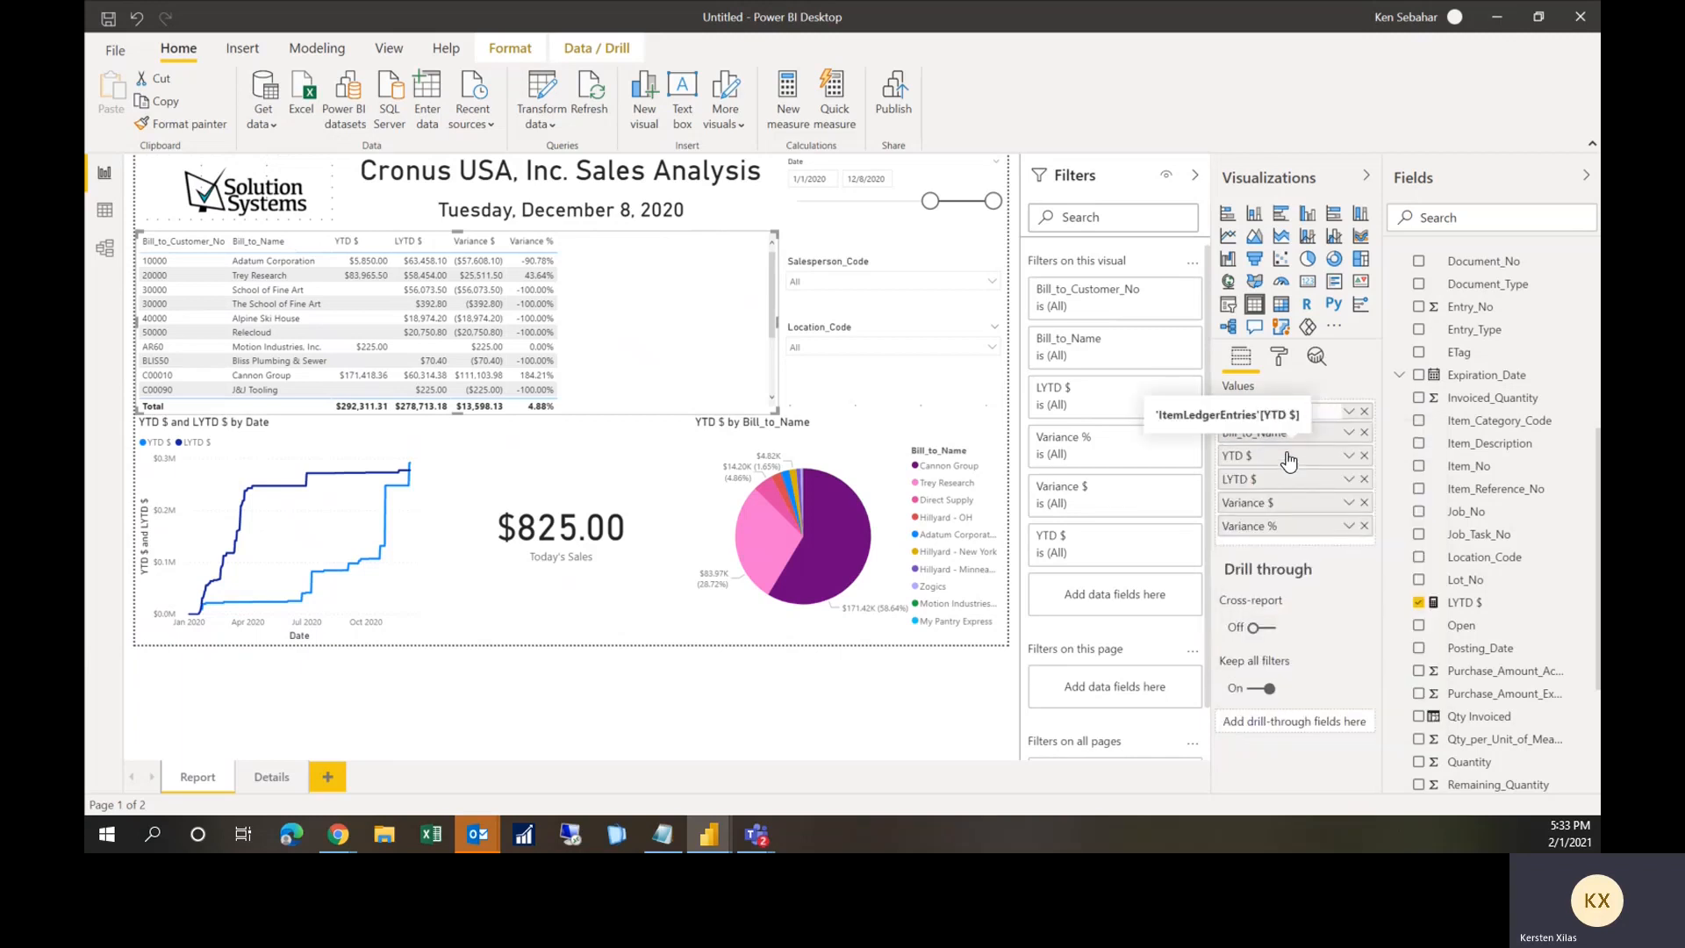
type("Customer No")
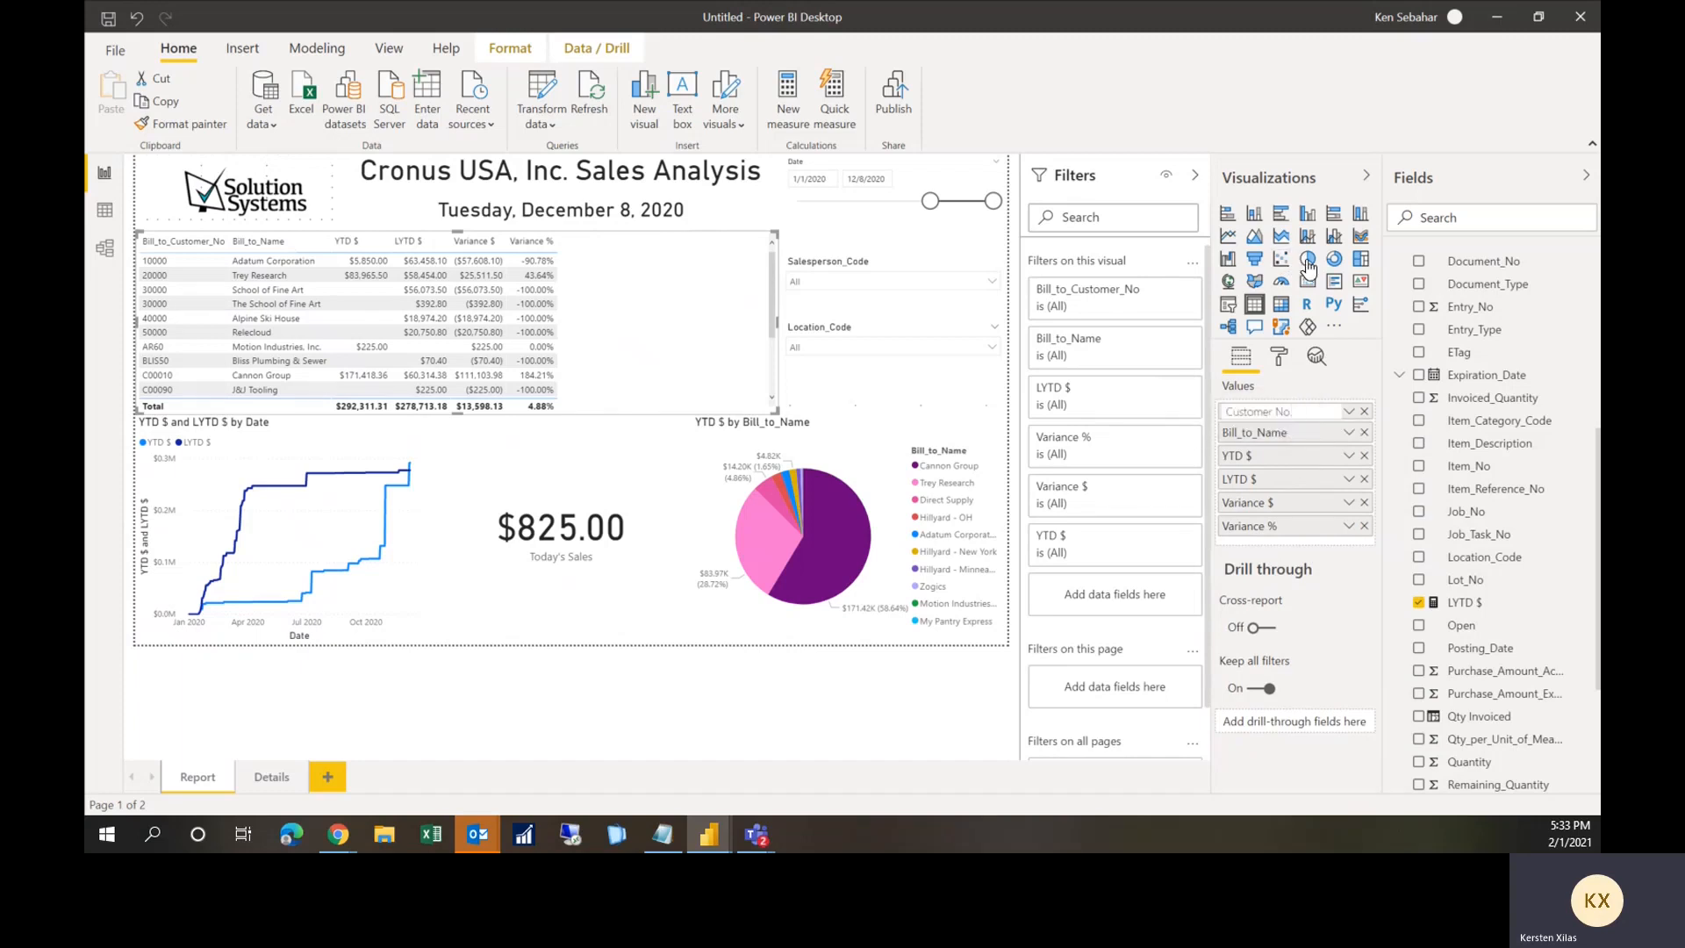
type(".")
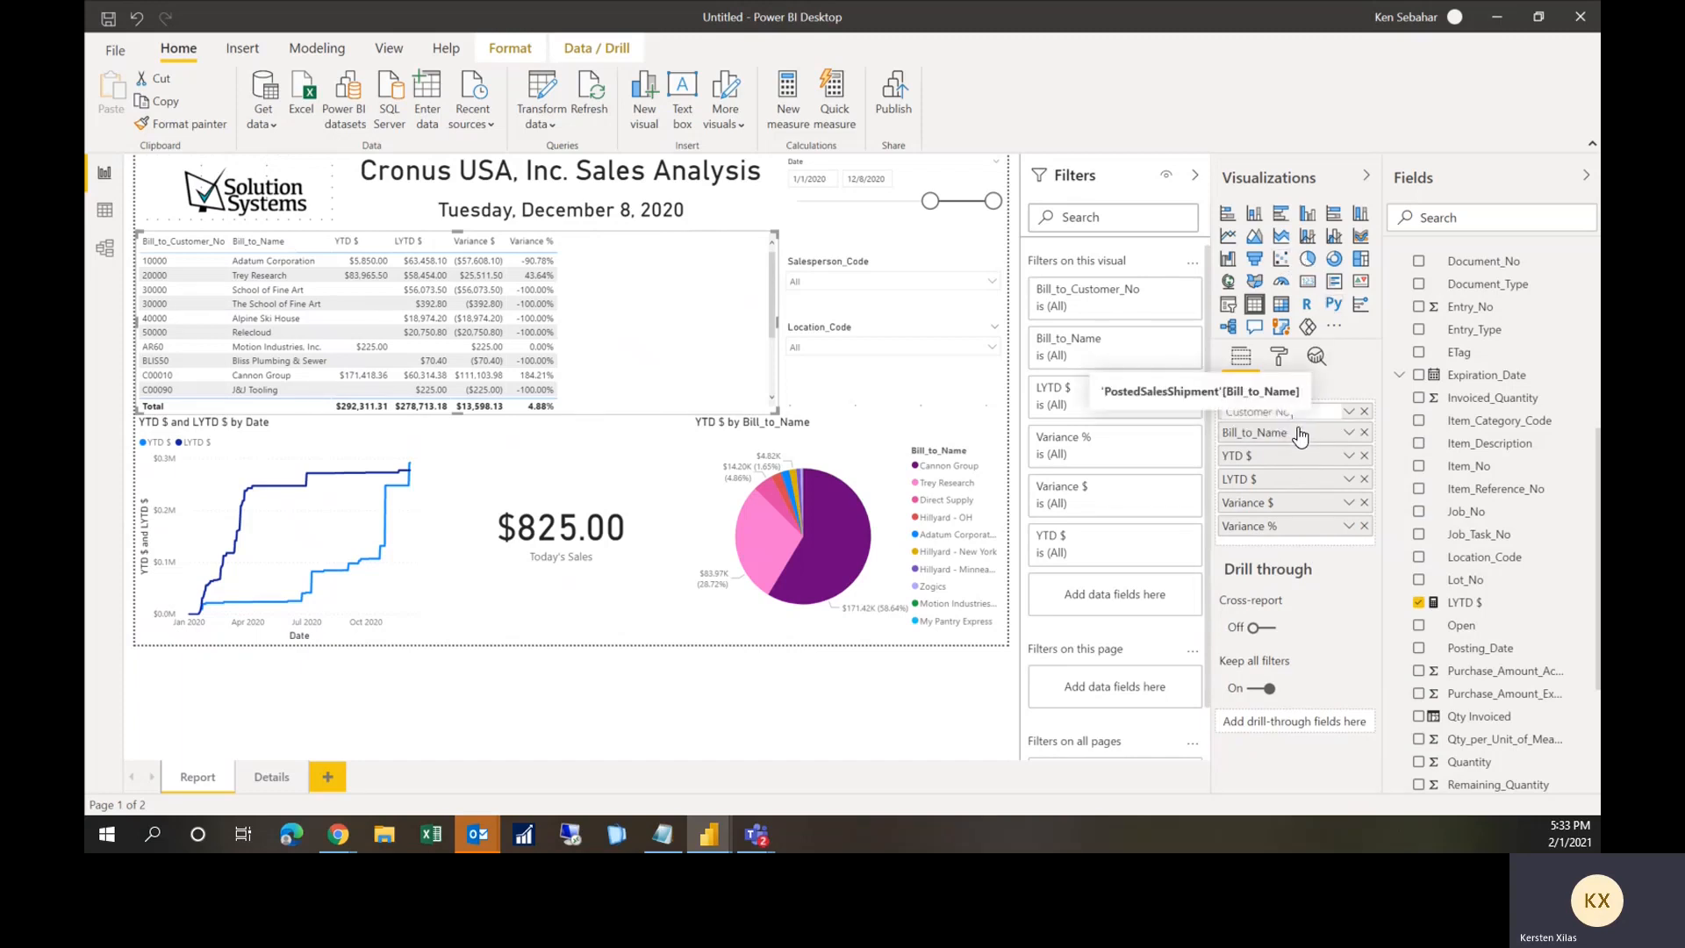
key("Return")
Step: Rename the customer table's Bill_to_Name column to "Customer Name" for this visual
right_click(1298, 430)
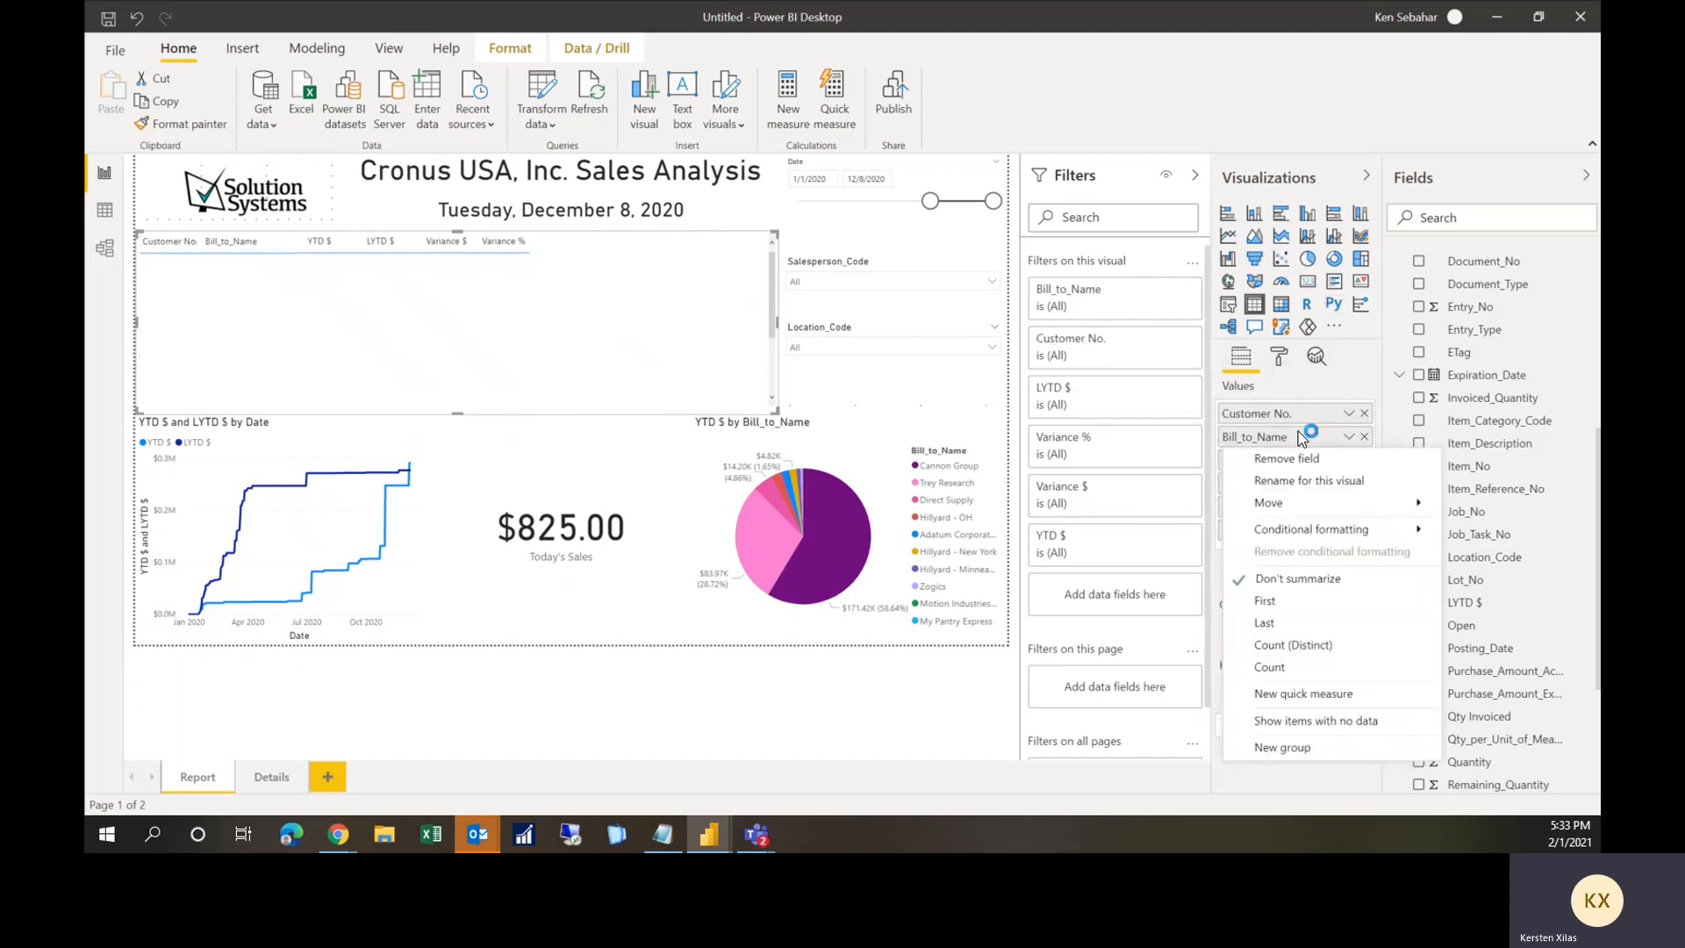
left_click(1308, 483)
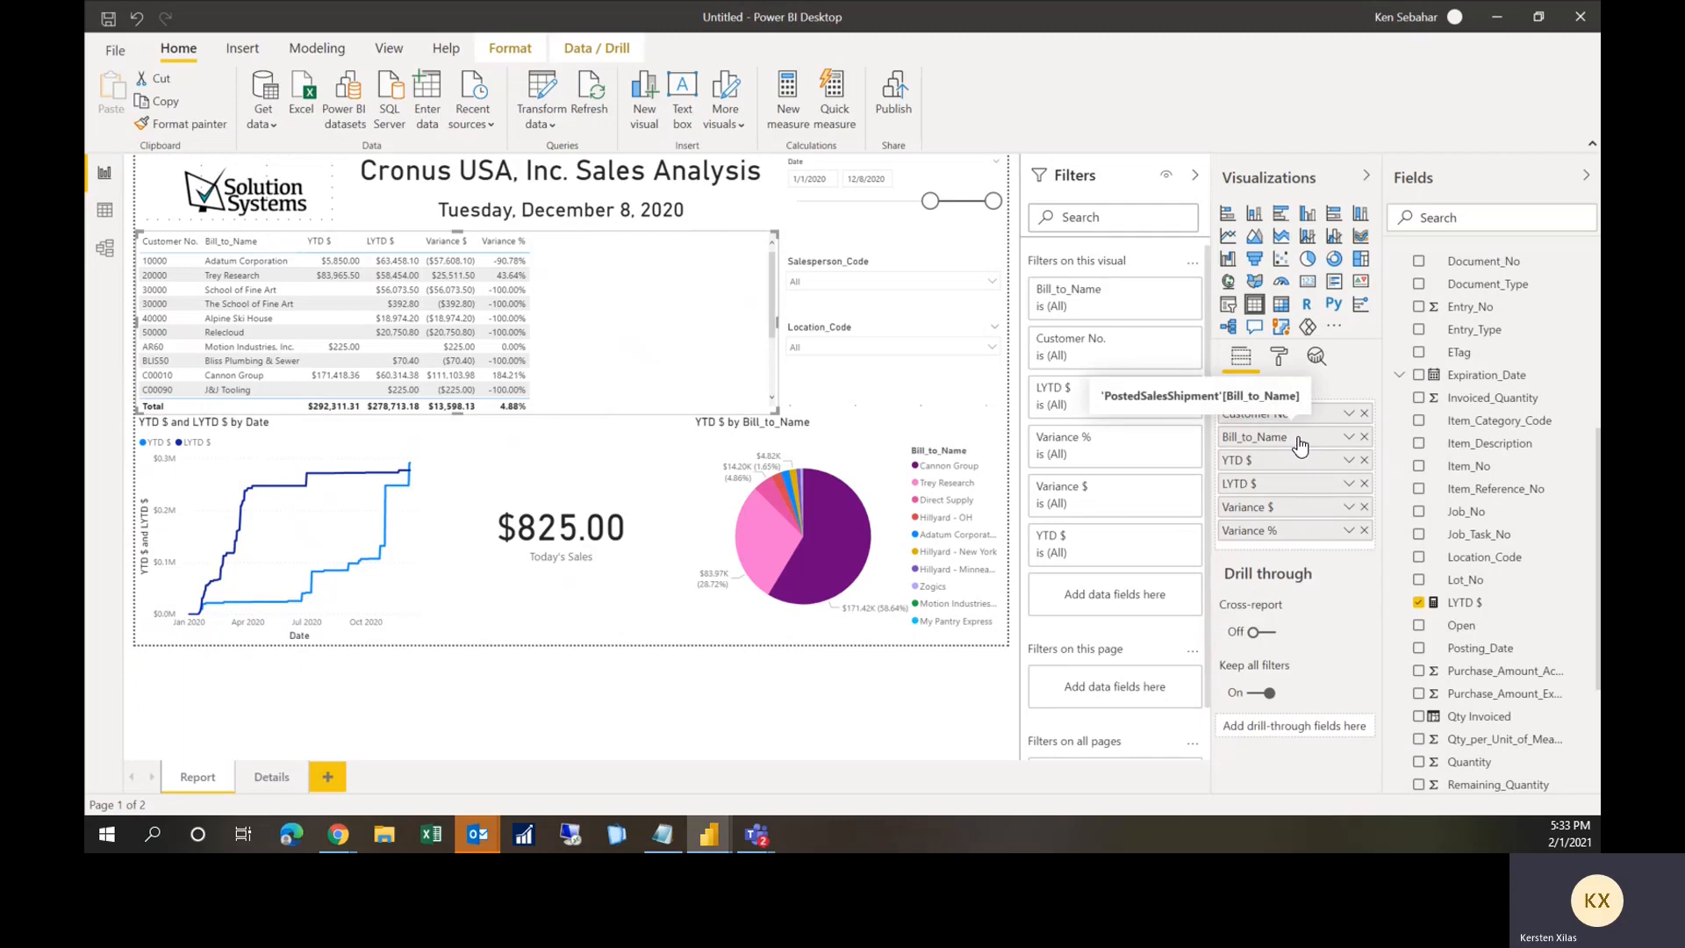
right_click(1299, 441)
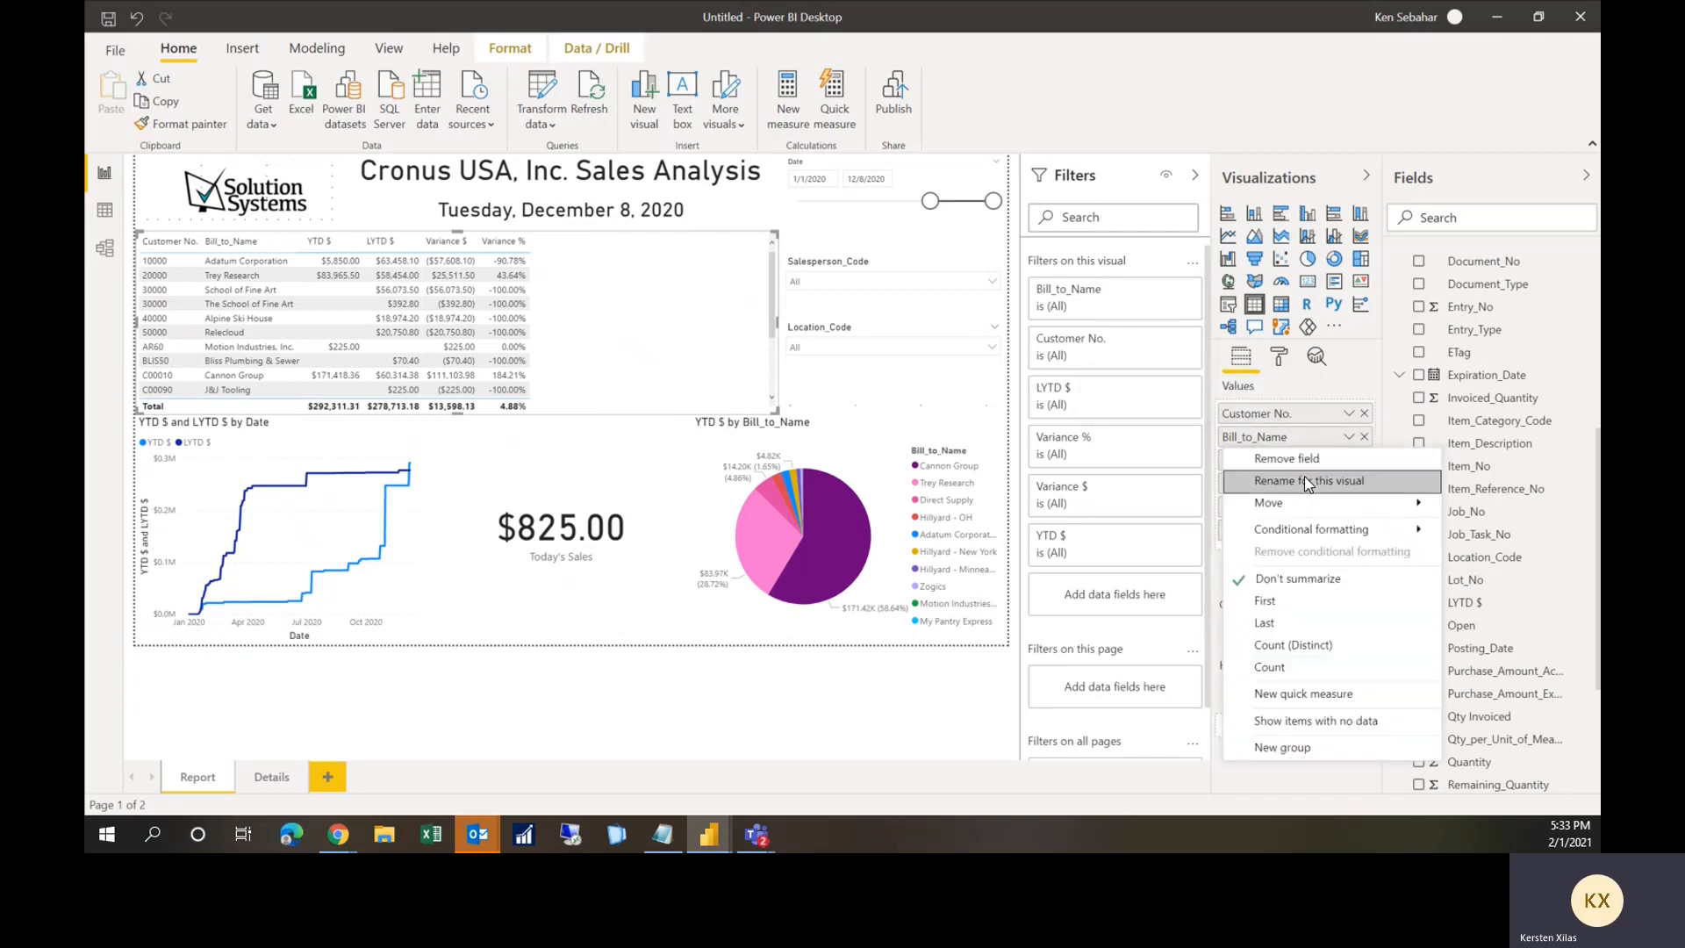
left_click(1305, 480)
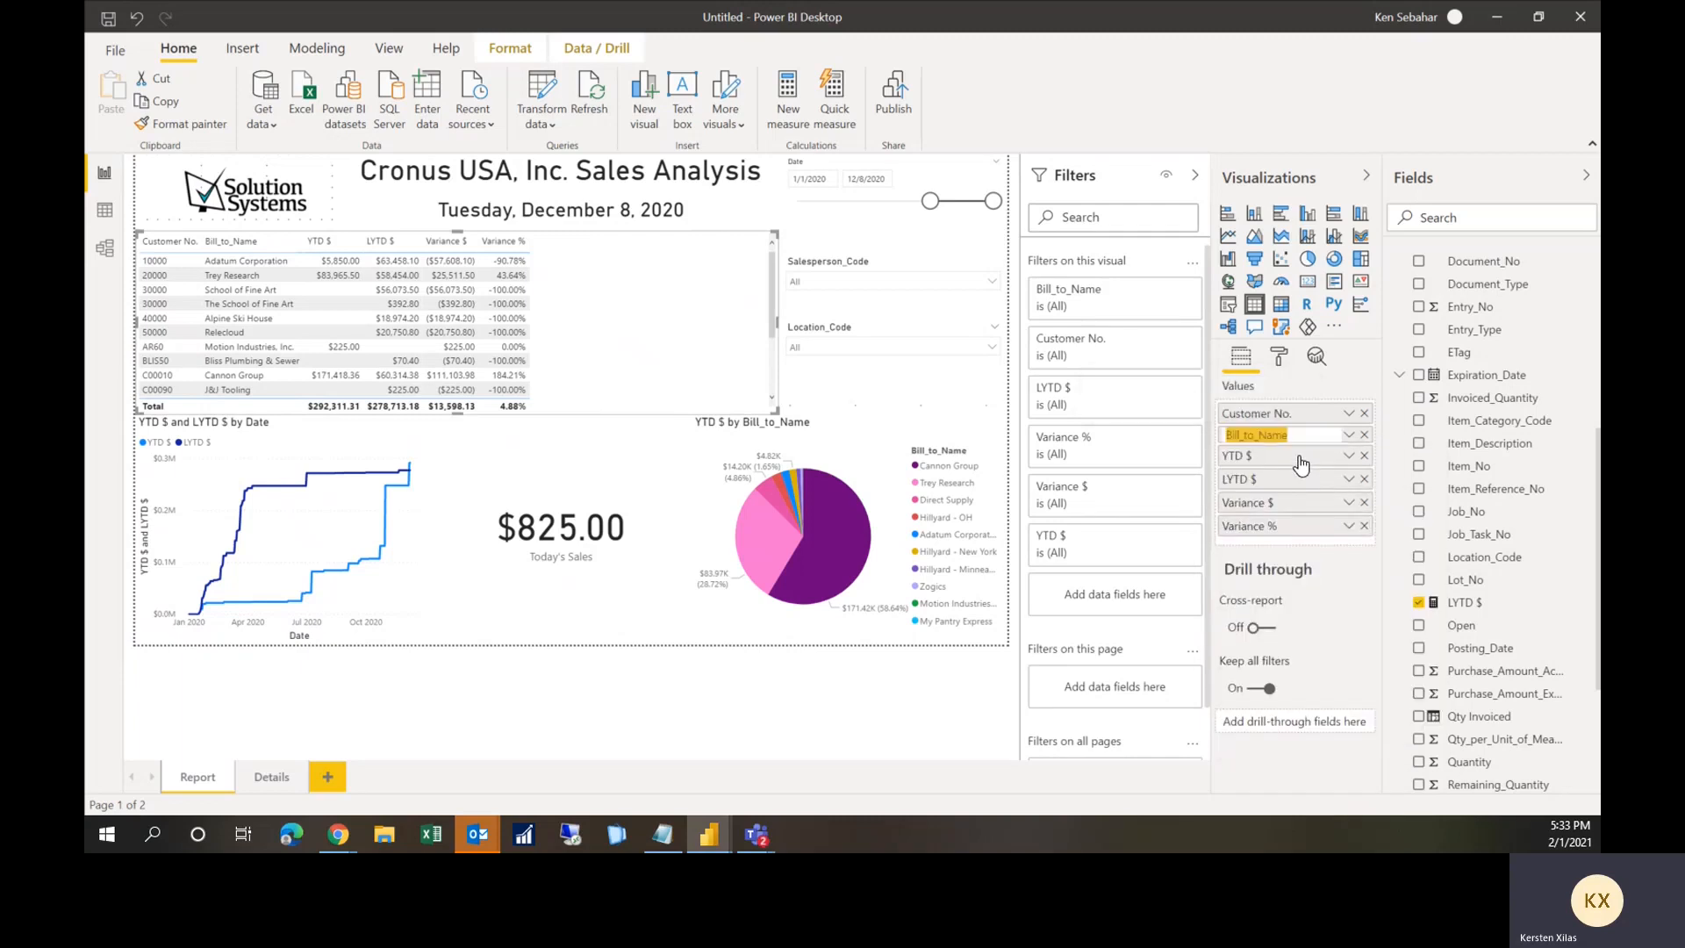
type("Customwe")
type("No")
type("am")
key("Return")
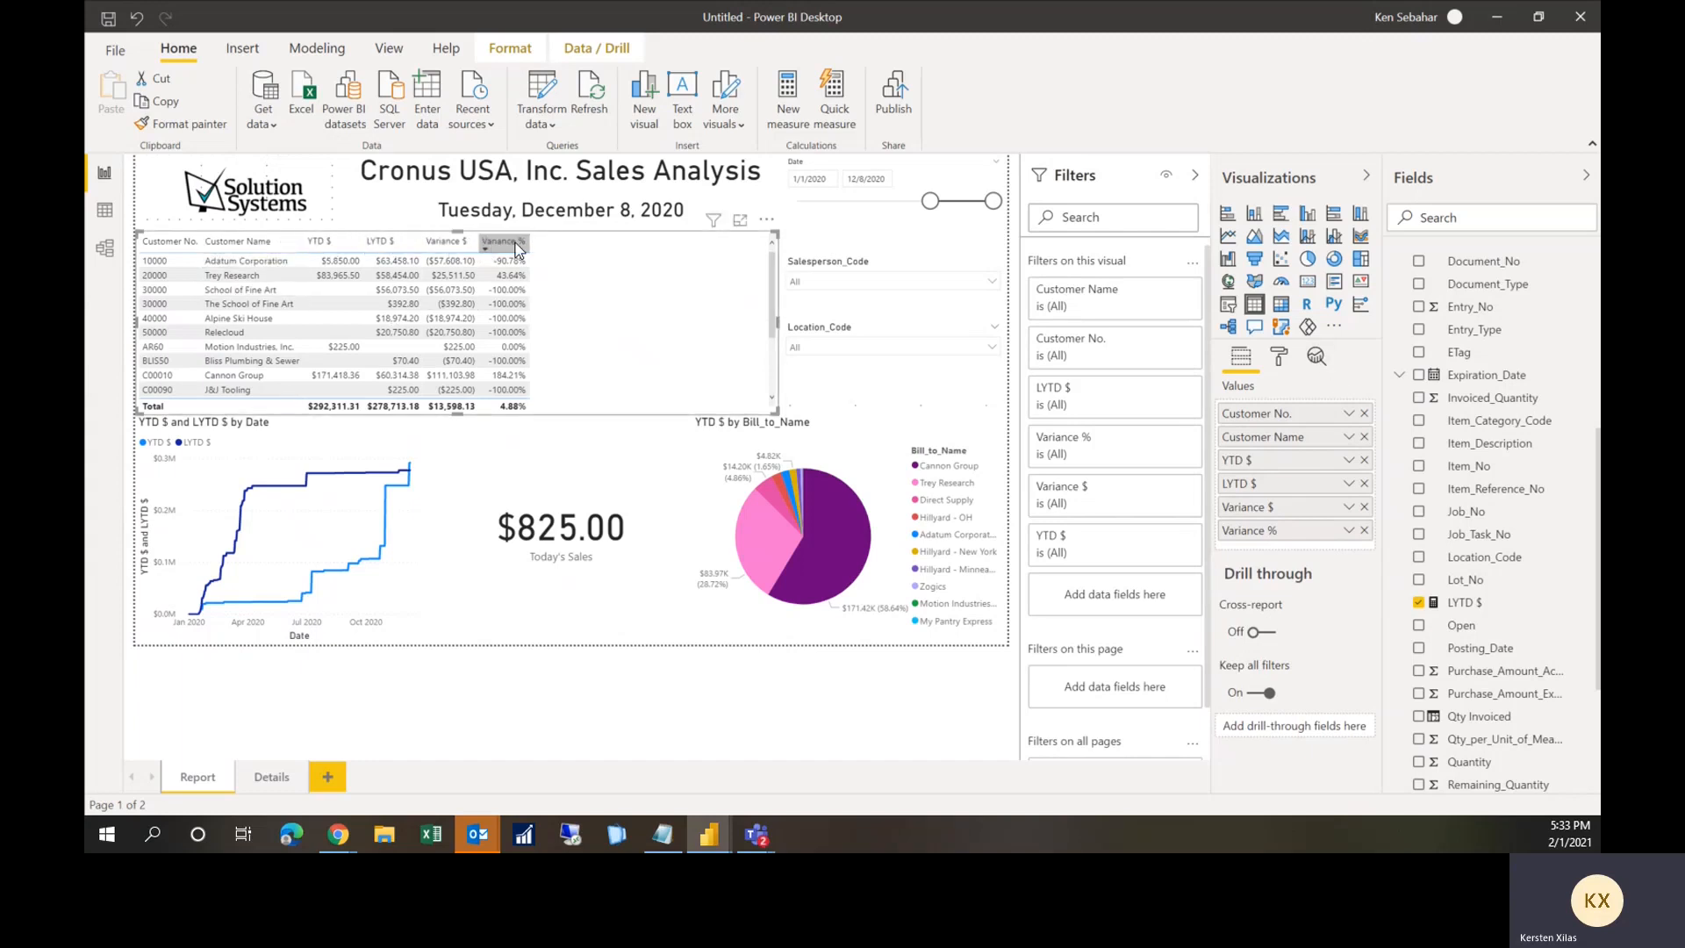
Step: Look through the field assignments and general formatting settings of the Report page's YTD $ and LYTD $ by Date line chart
left_click(422, 642)
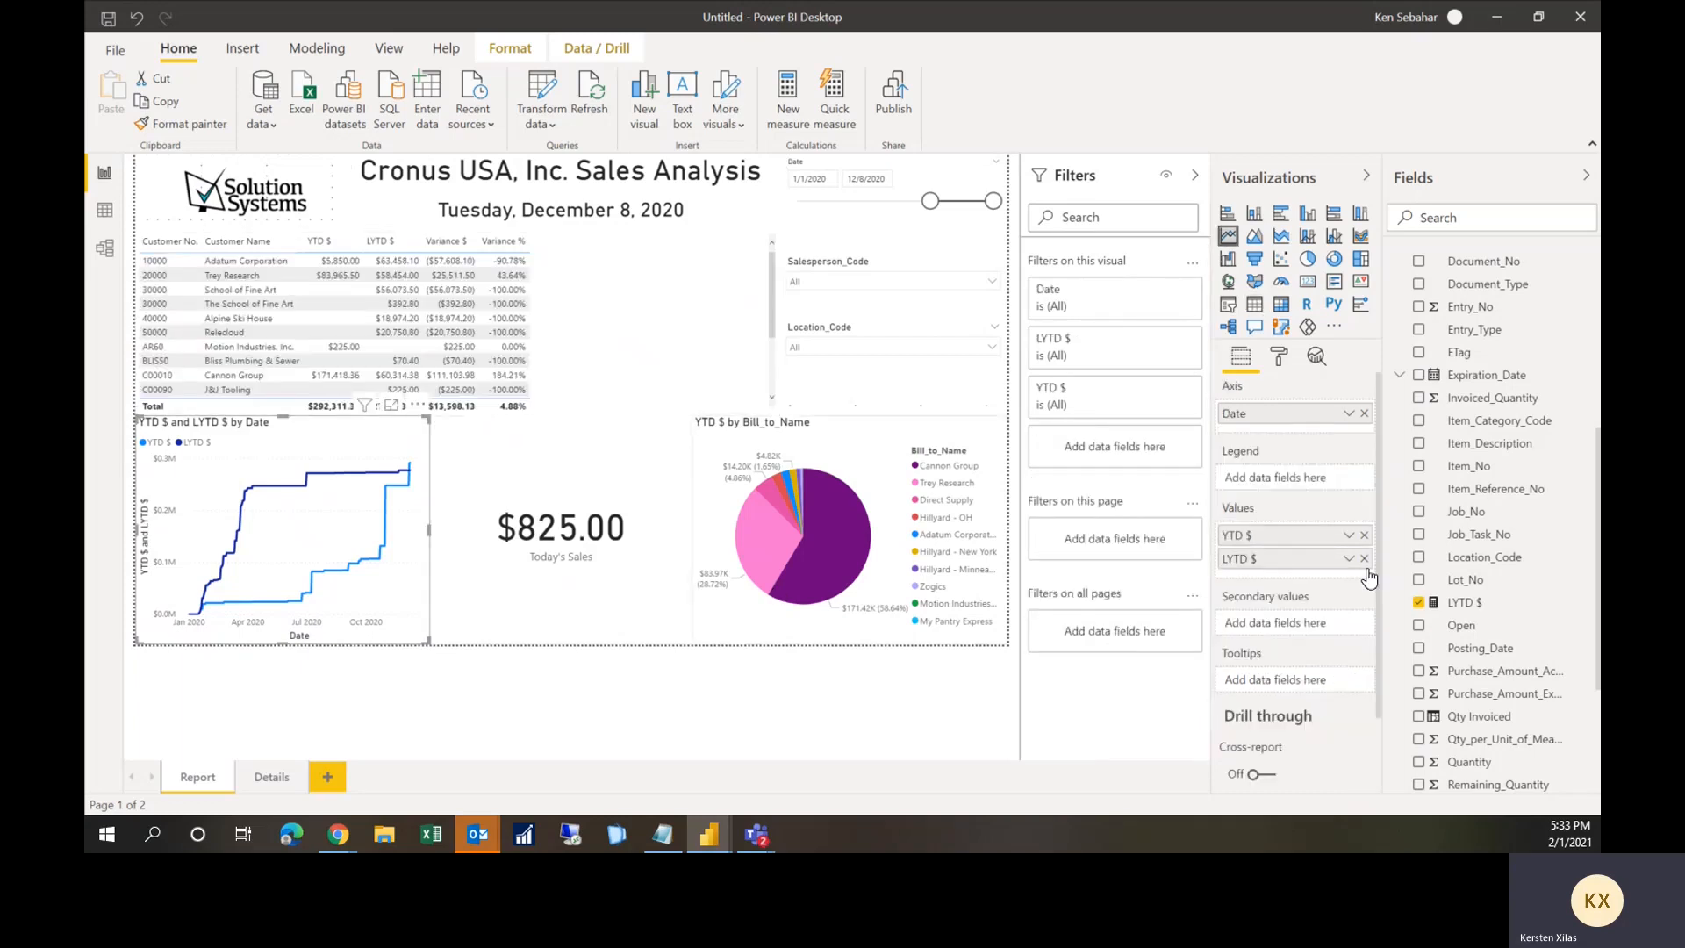
scroll(1242, 542, "down", 1)
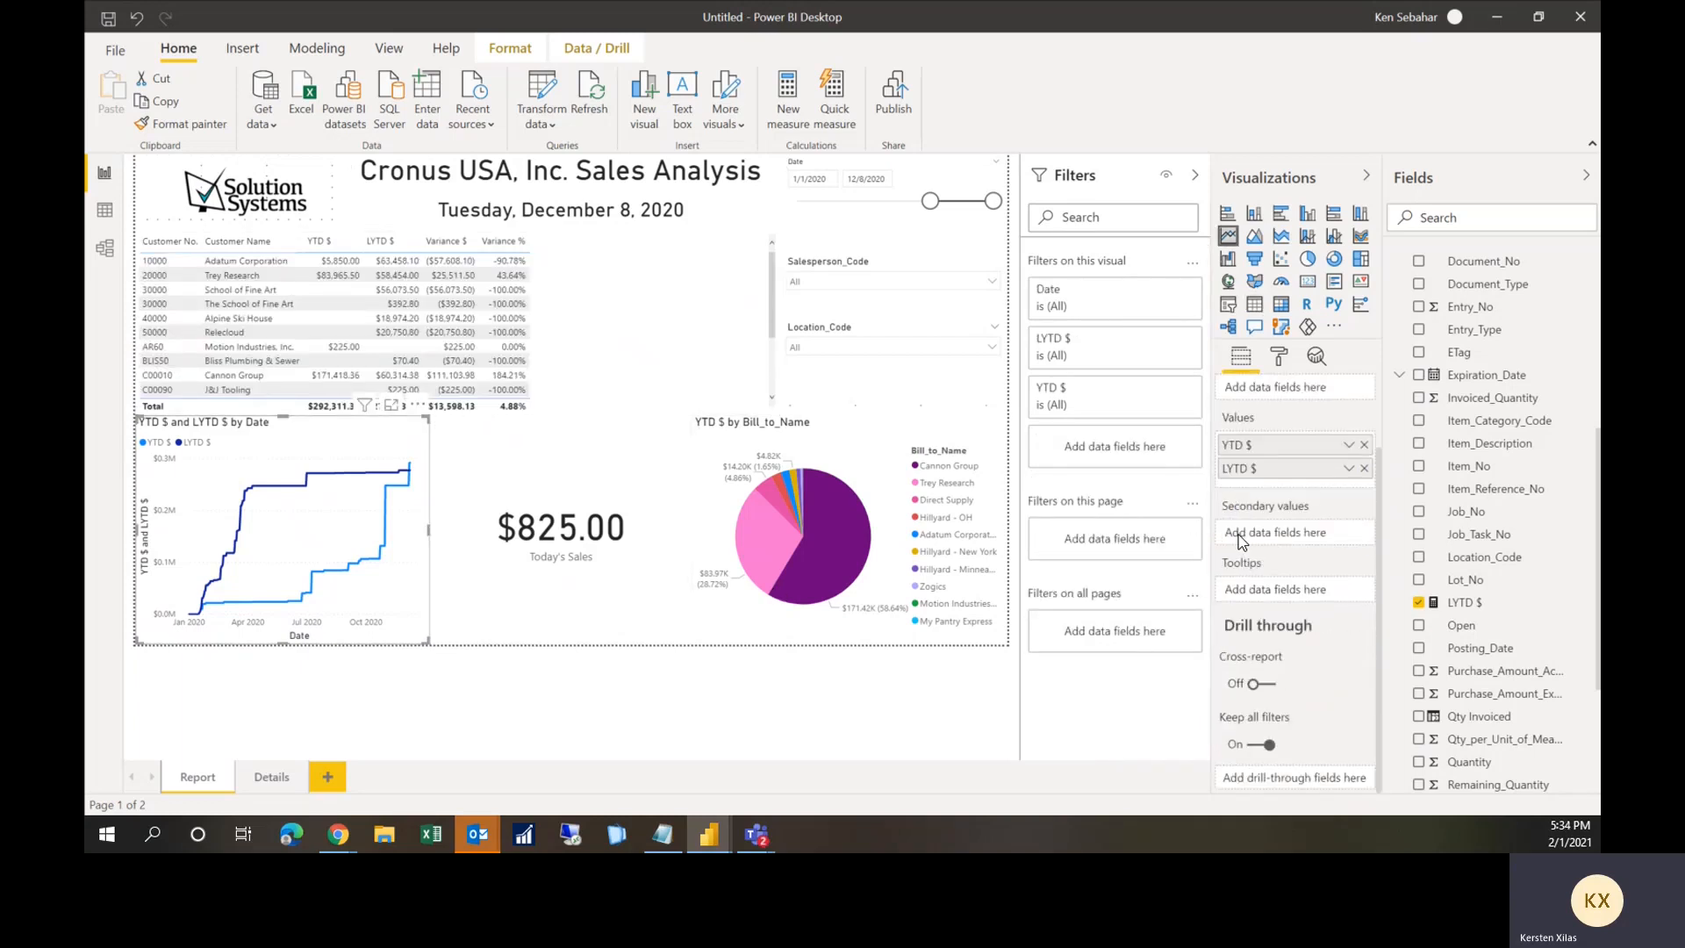
scroll(1288, 386, "up", 1)
left_click(1280, 360)
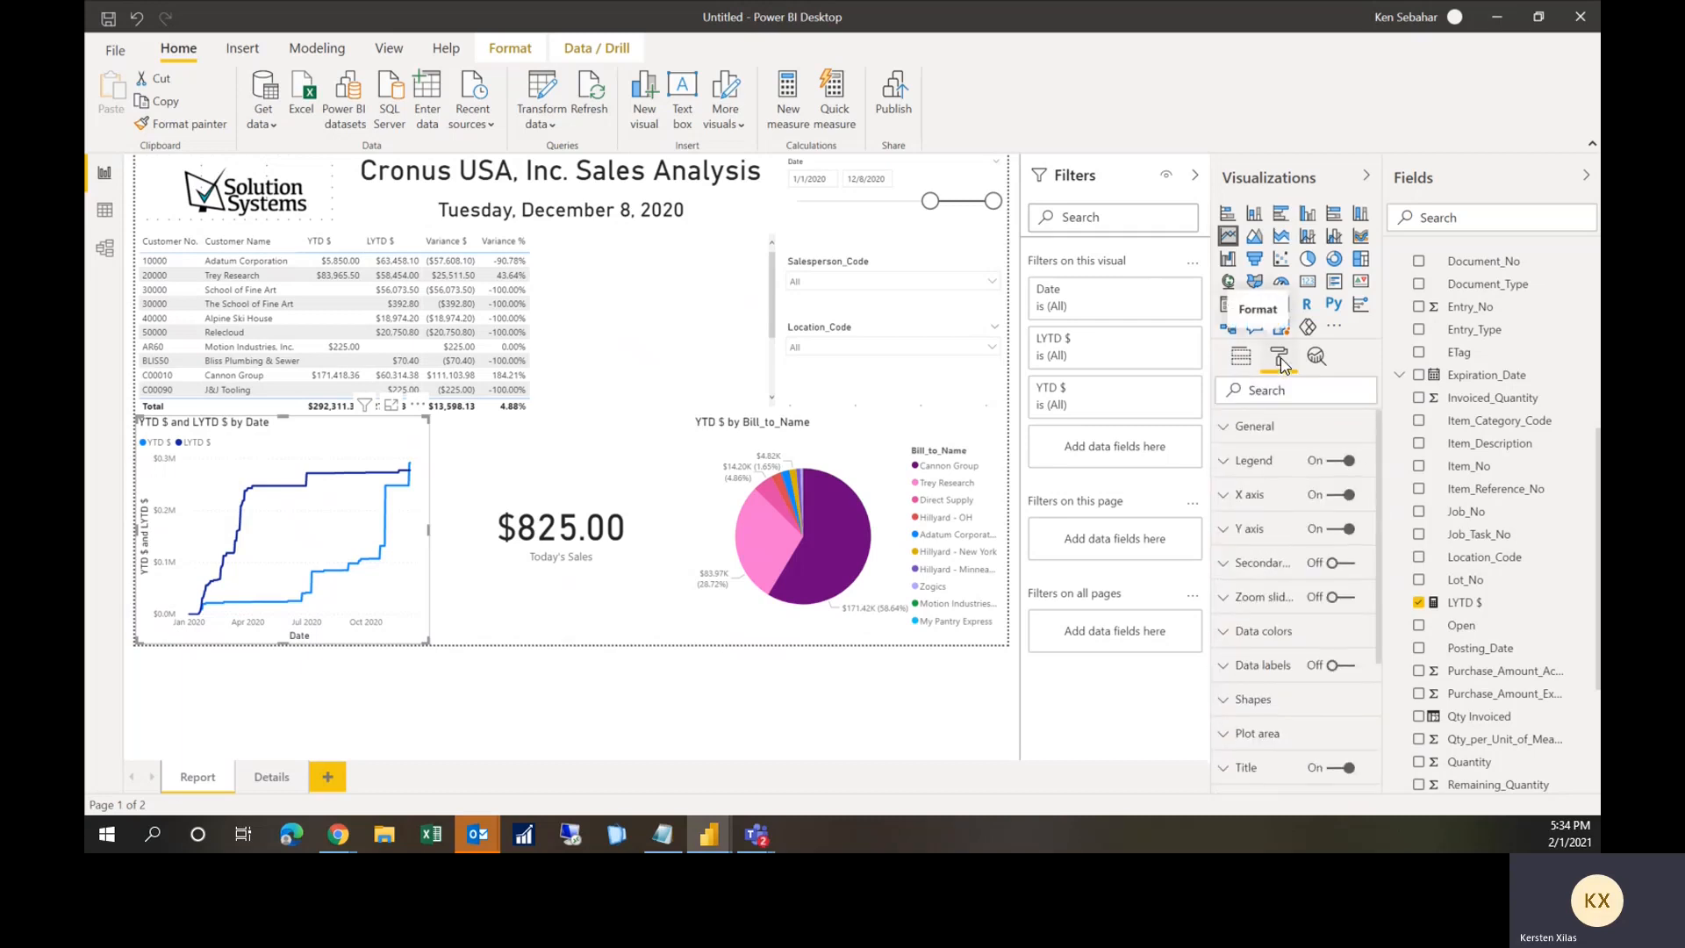
left_click(1257, 427)
scroll(1265, 423, "down", 2)
scroll(1265, 423, "up", 3)
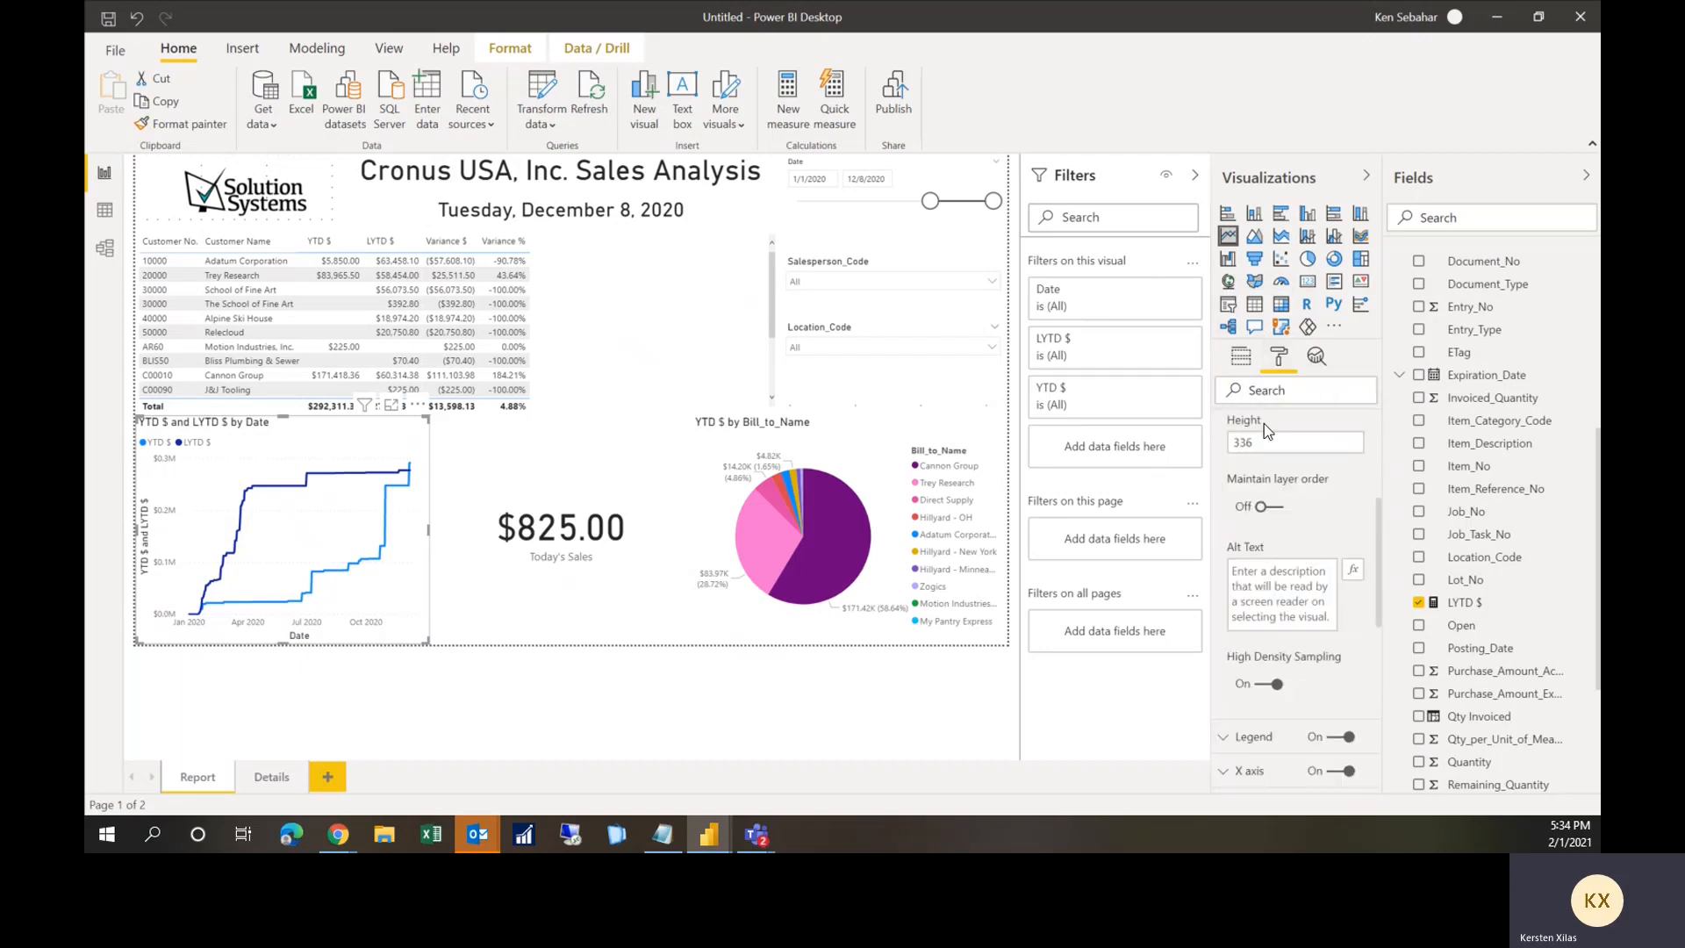
left_click(1265, 428)
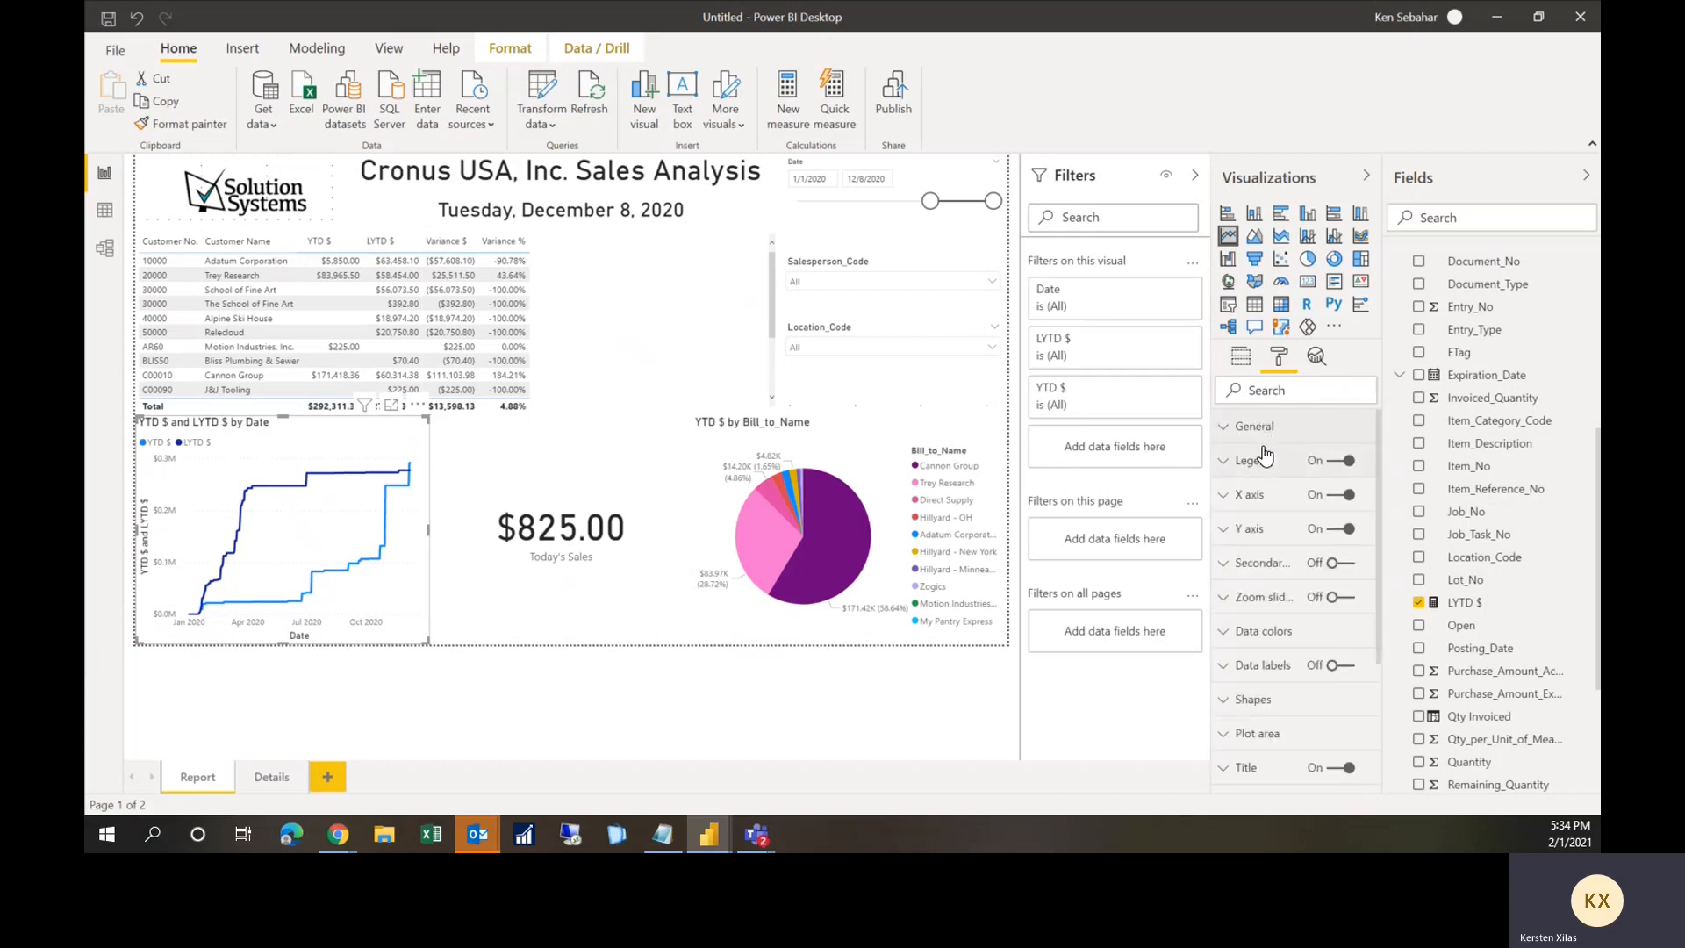
Step: Change the line chart's title text to "YTD vs LYTD"
scroll(1265, 455, "down", 2)
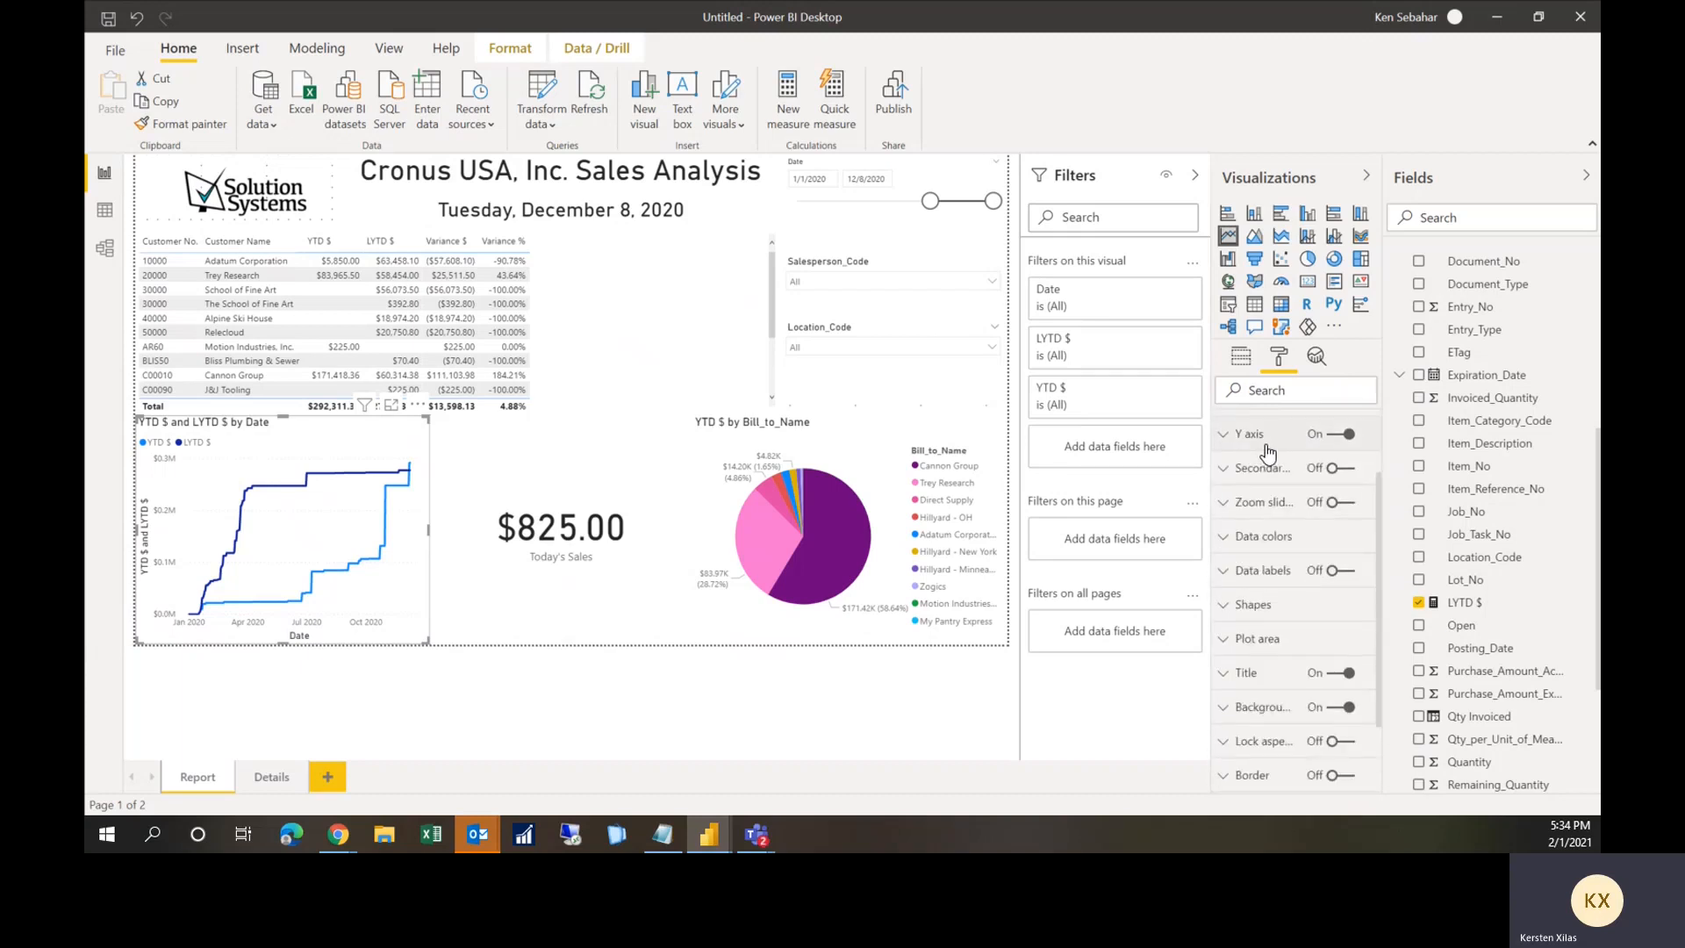
scroll(1267, 452, "down", 1)
left_click(1277, 579)
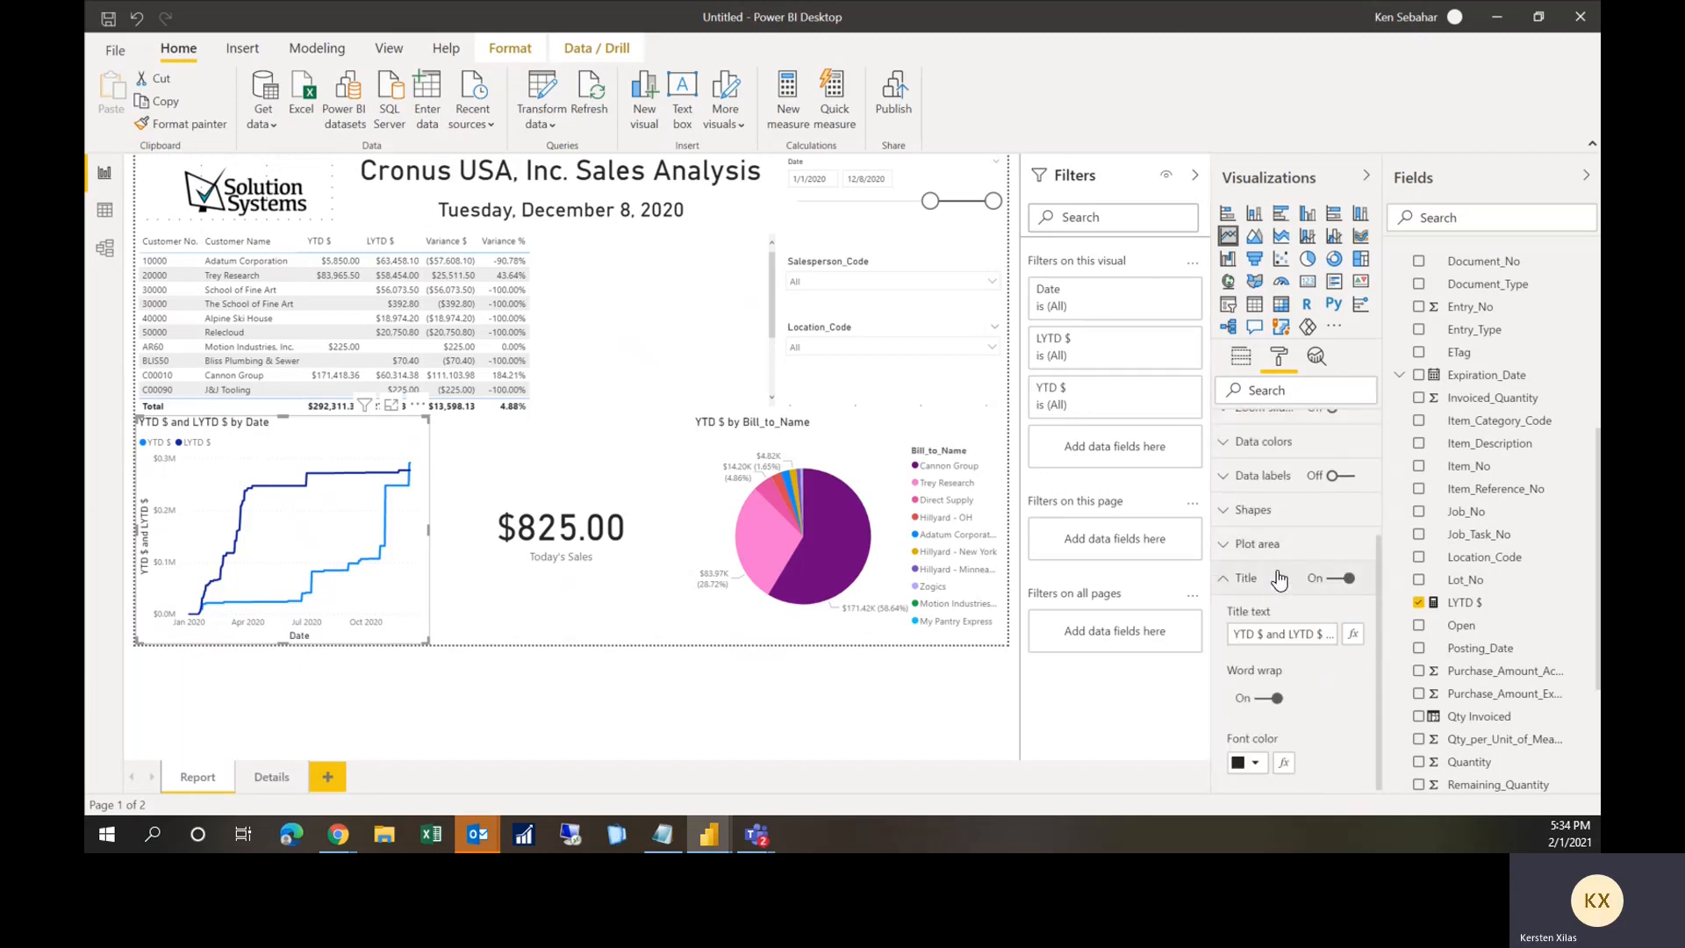
left_click(1283, 636)
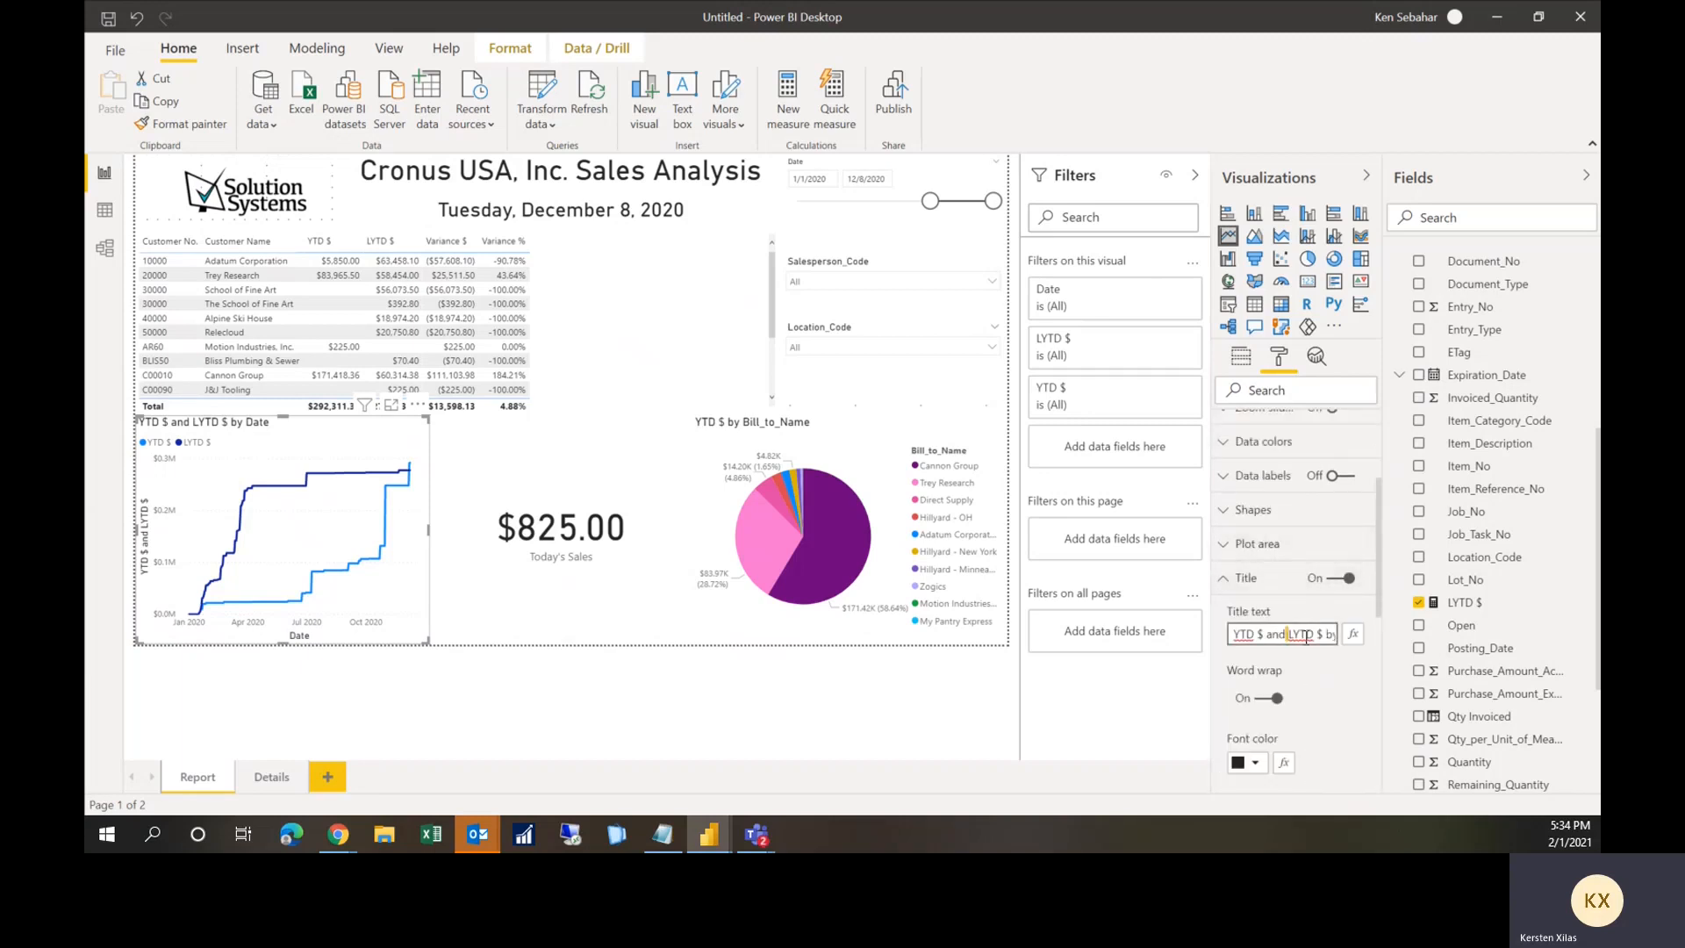
key("BackSpace")
key("BackSpace")
key("BackSpace")
type("vs")
key("BackSpace")
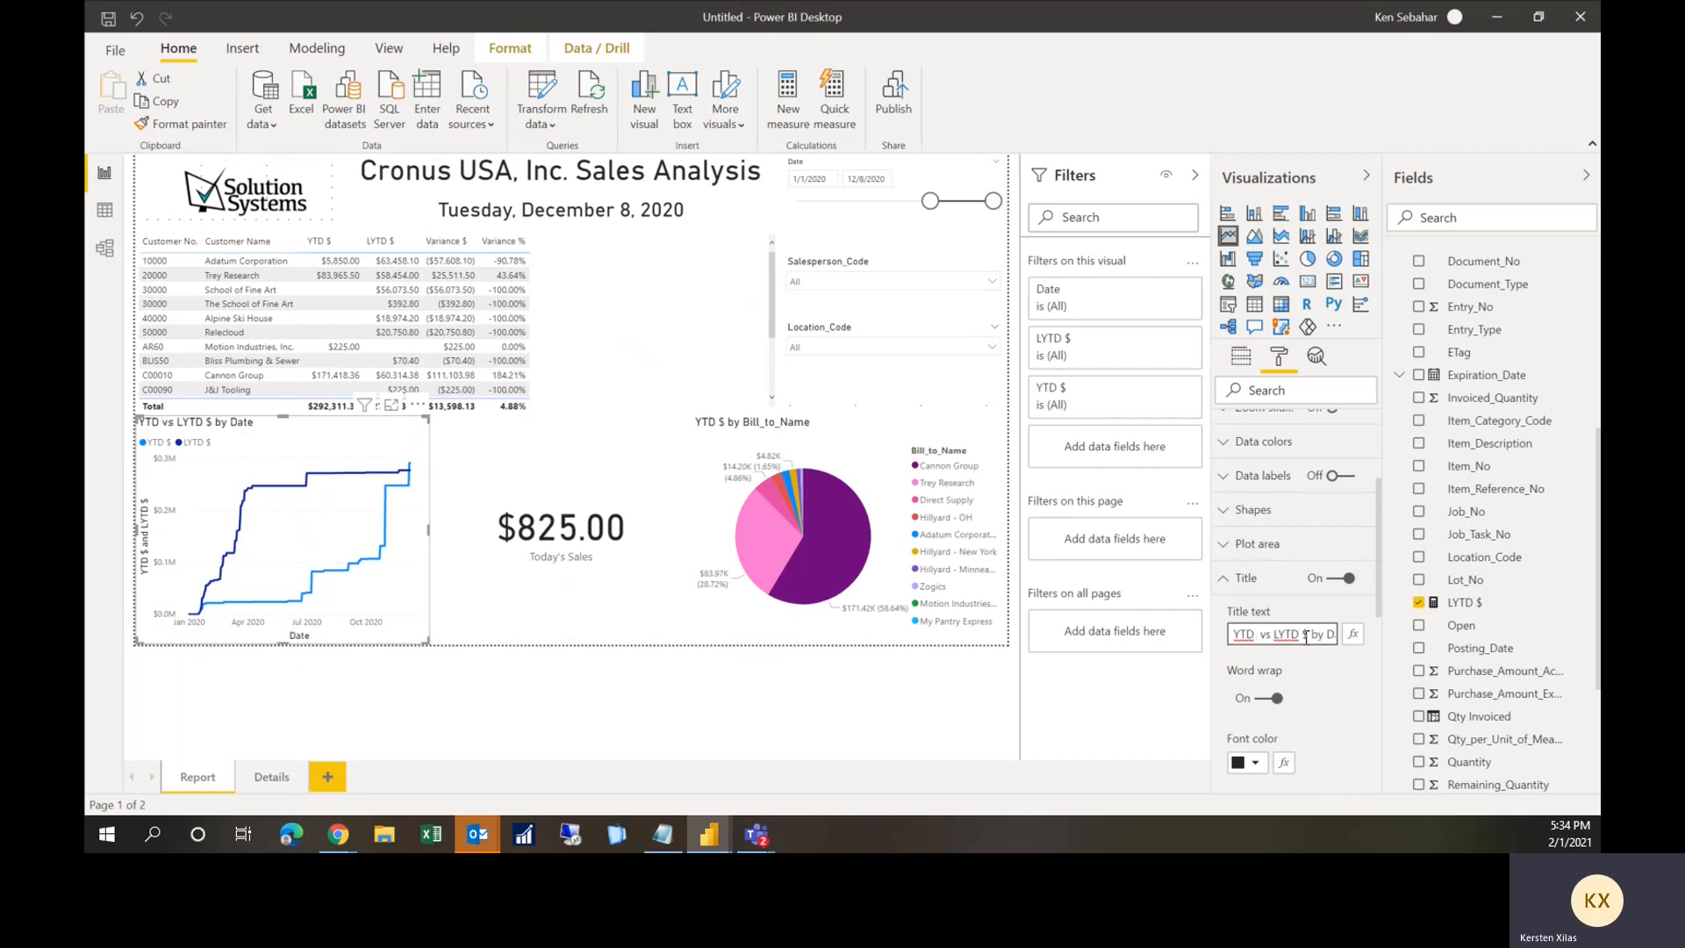
key("BackSpace")
key("BackSpace")
key("BackSpace")
key("Delete")
key("Delete")
key("Delete")
key("Delete")
key("Delete")
key("Delete")
key("BackSpace")
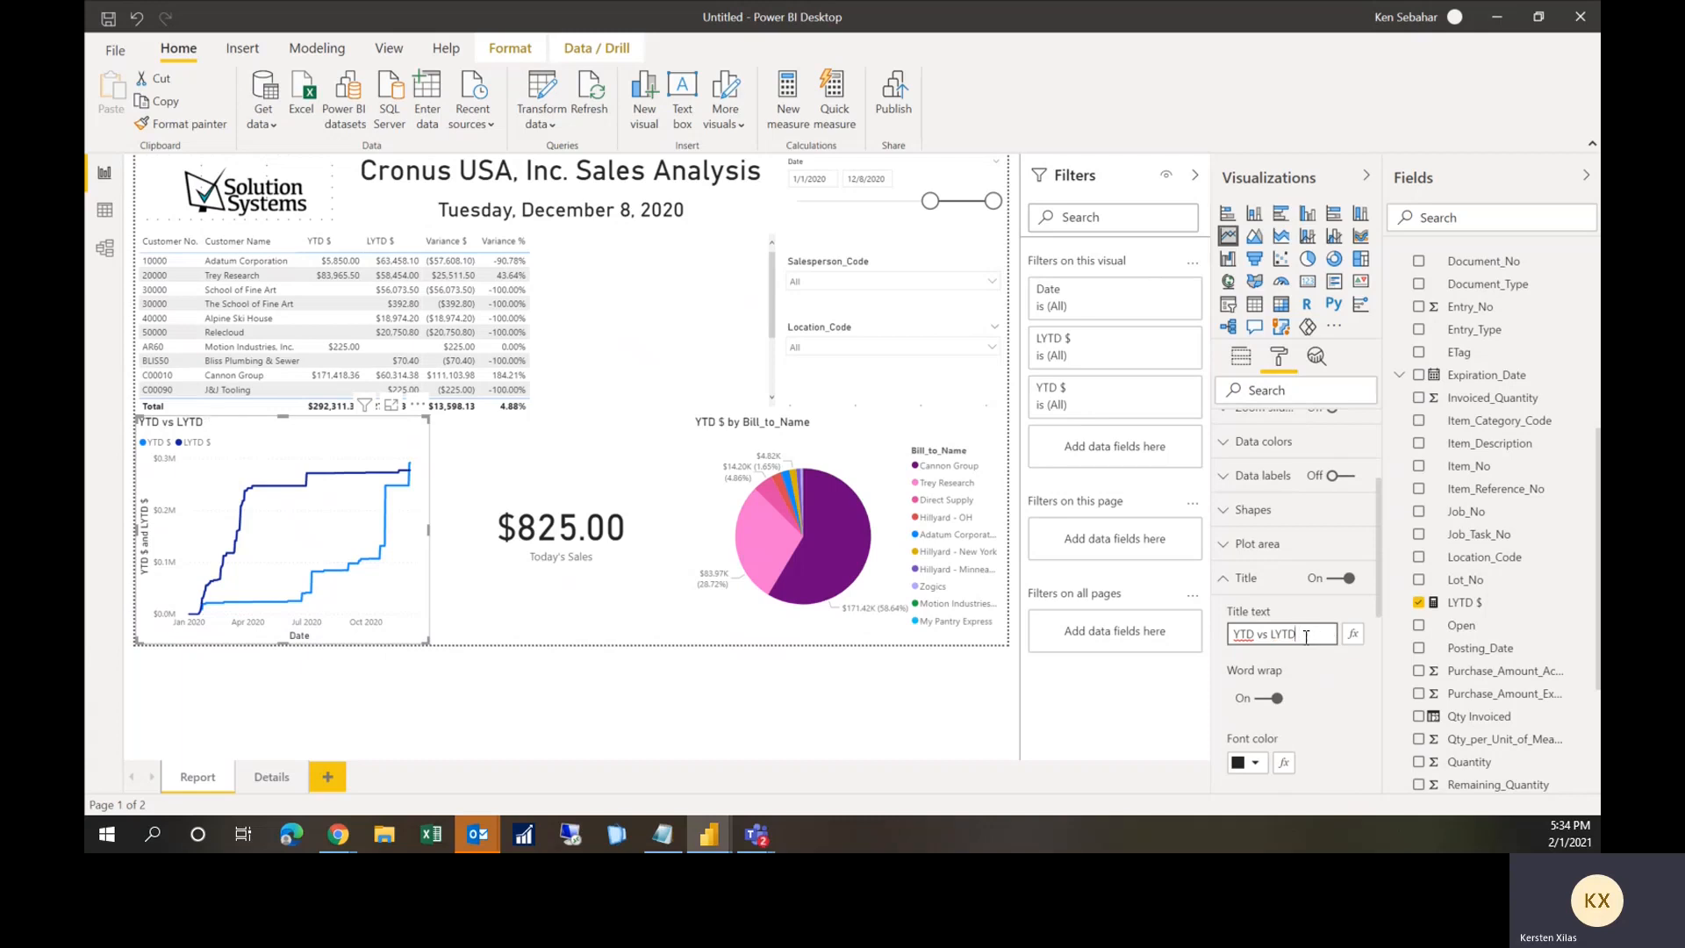
Step: Change the title of the YTD $ by Bill_to_Name pie chart to "YTD by Customer Name"
left_click(579, 612)
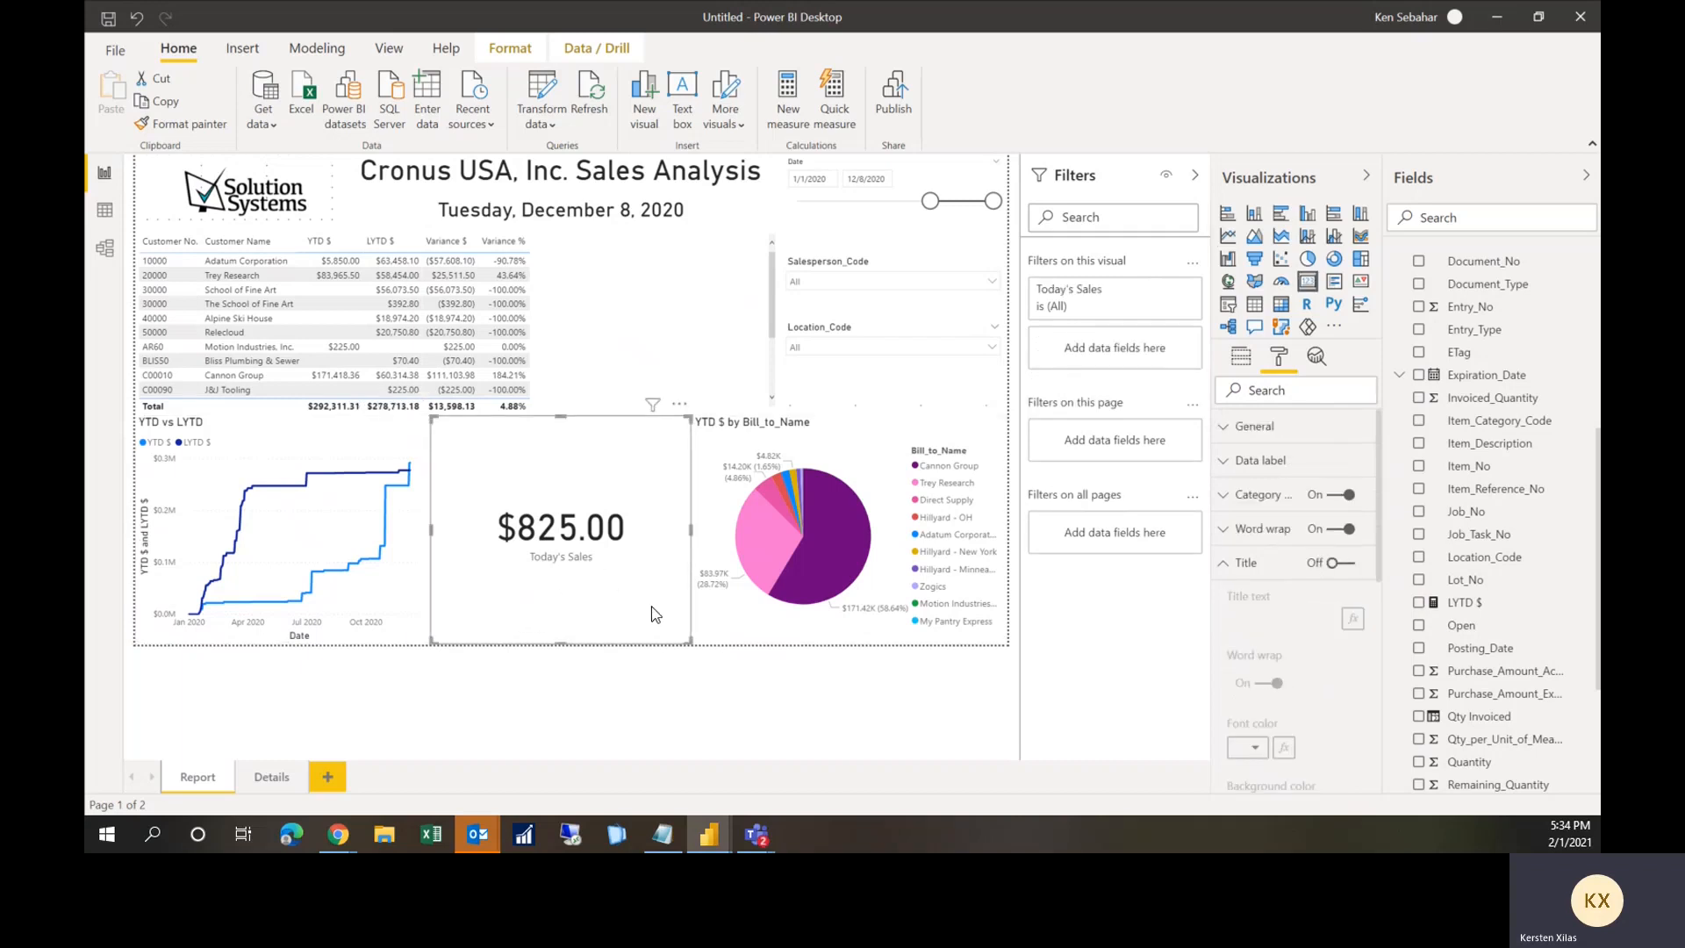
left_click(752, 442)
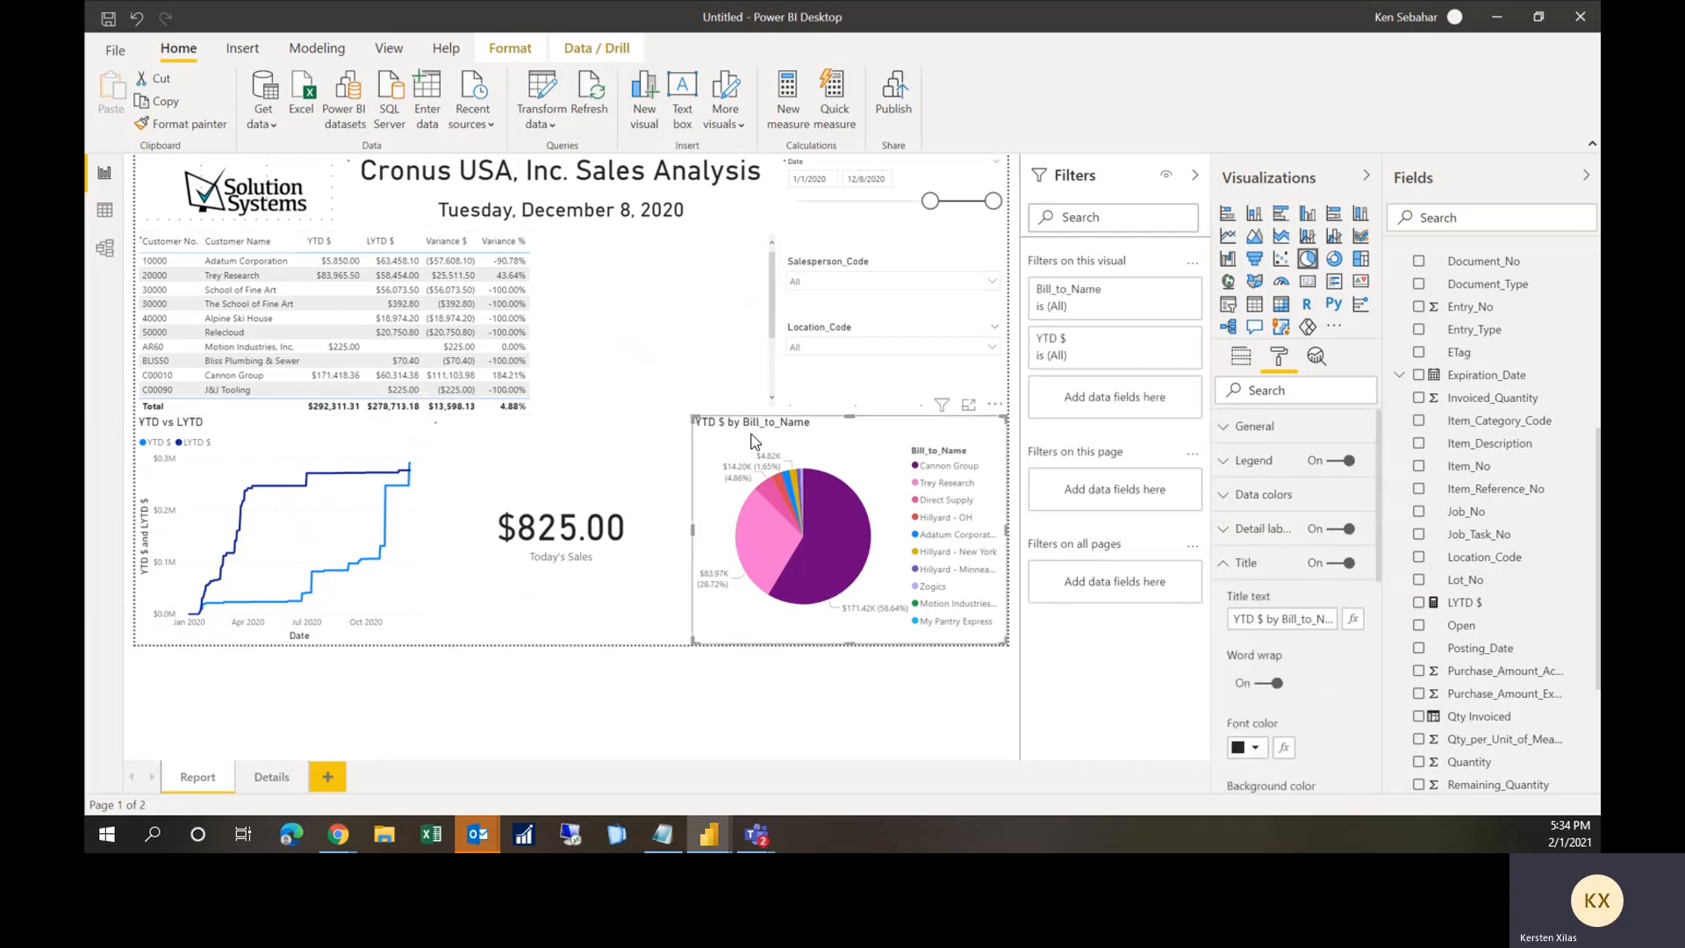
left_click(1272, 620)
key("BackSpace")
key("BackSpace")
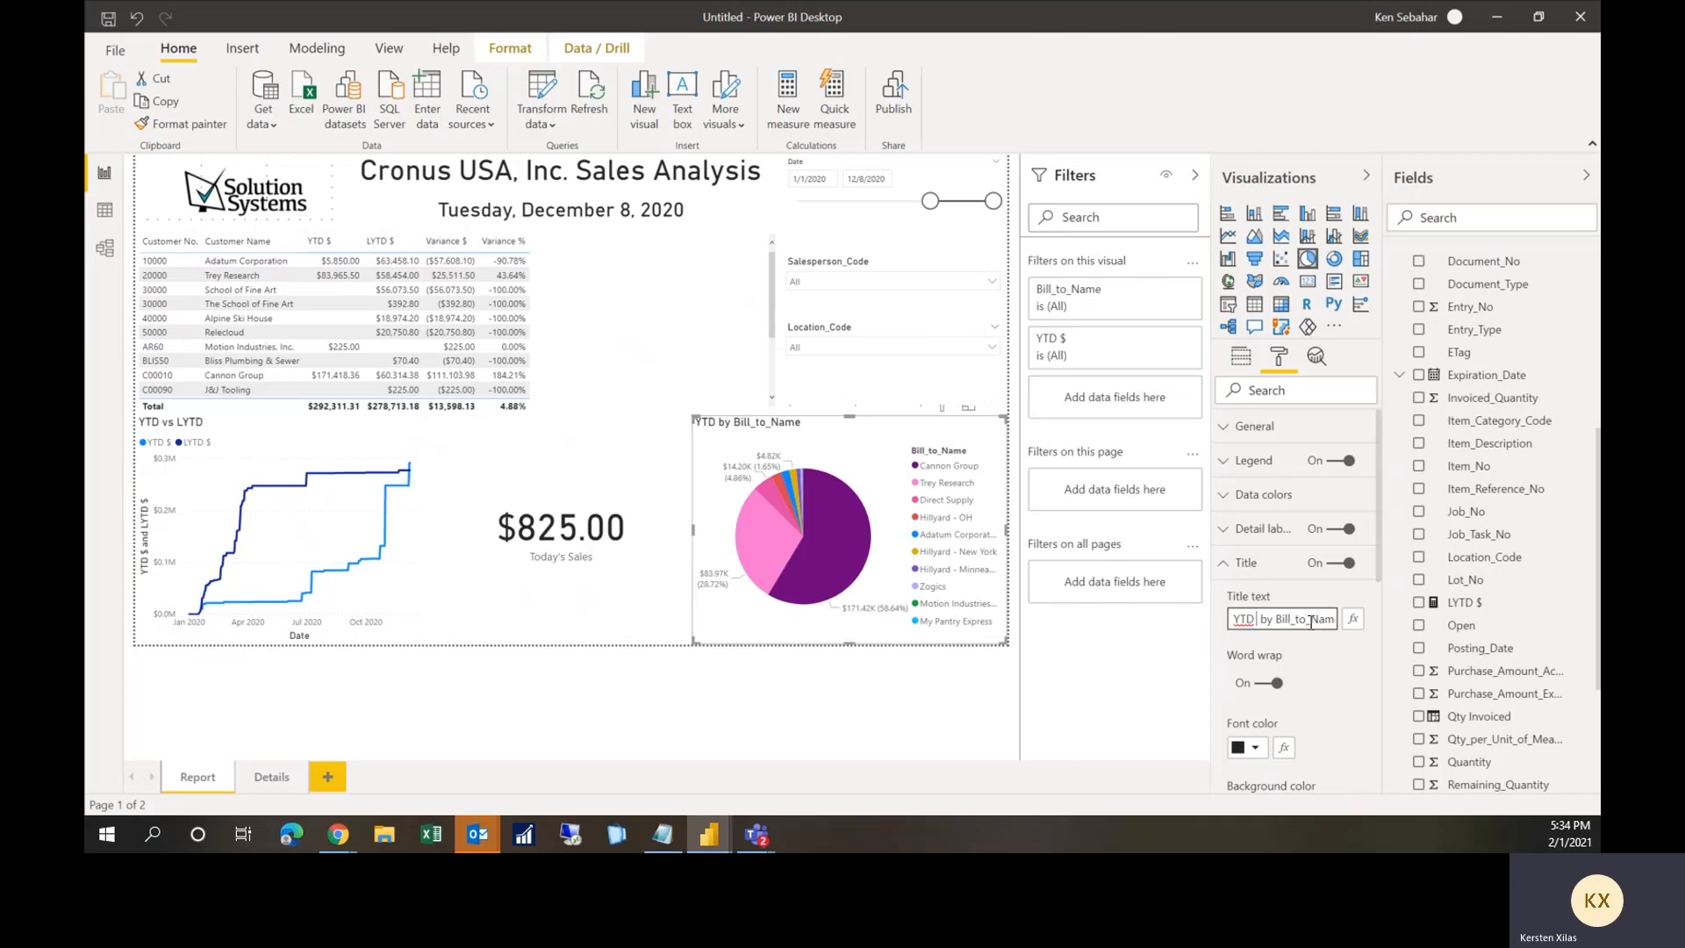
left_click_drag(1312, 622, 1278, 619)
type("Customer")
Step: Replace the underscores in the two code slicers' header titles with spaces, giving "Location Code" and "Salesperson Code"
left_click(857, 332)
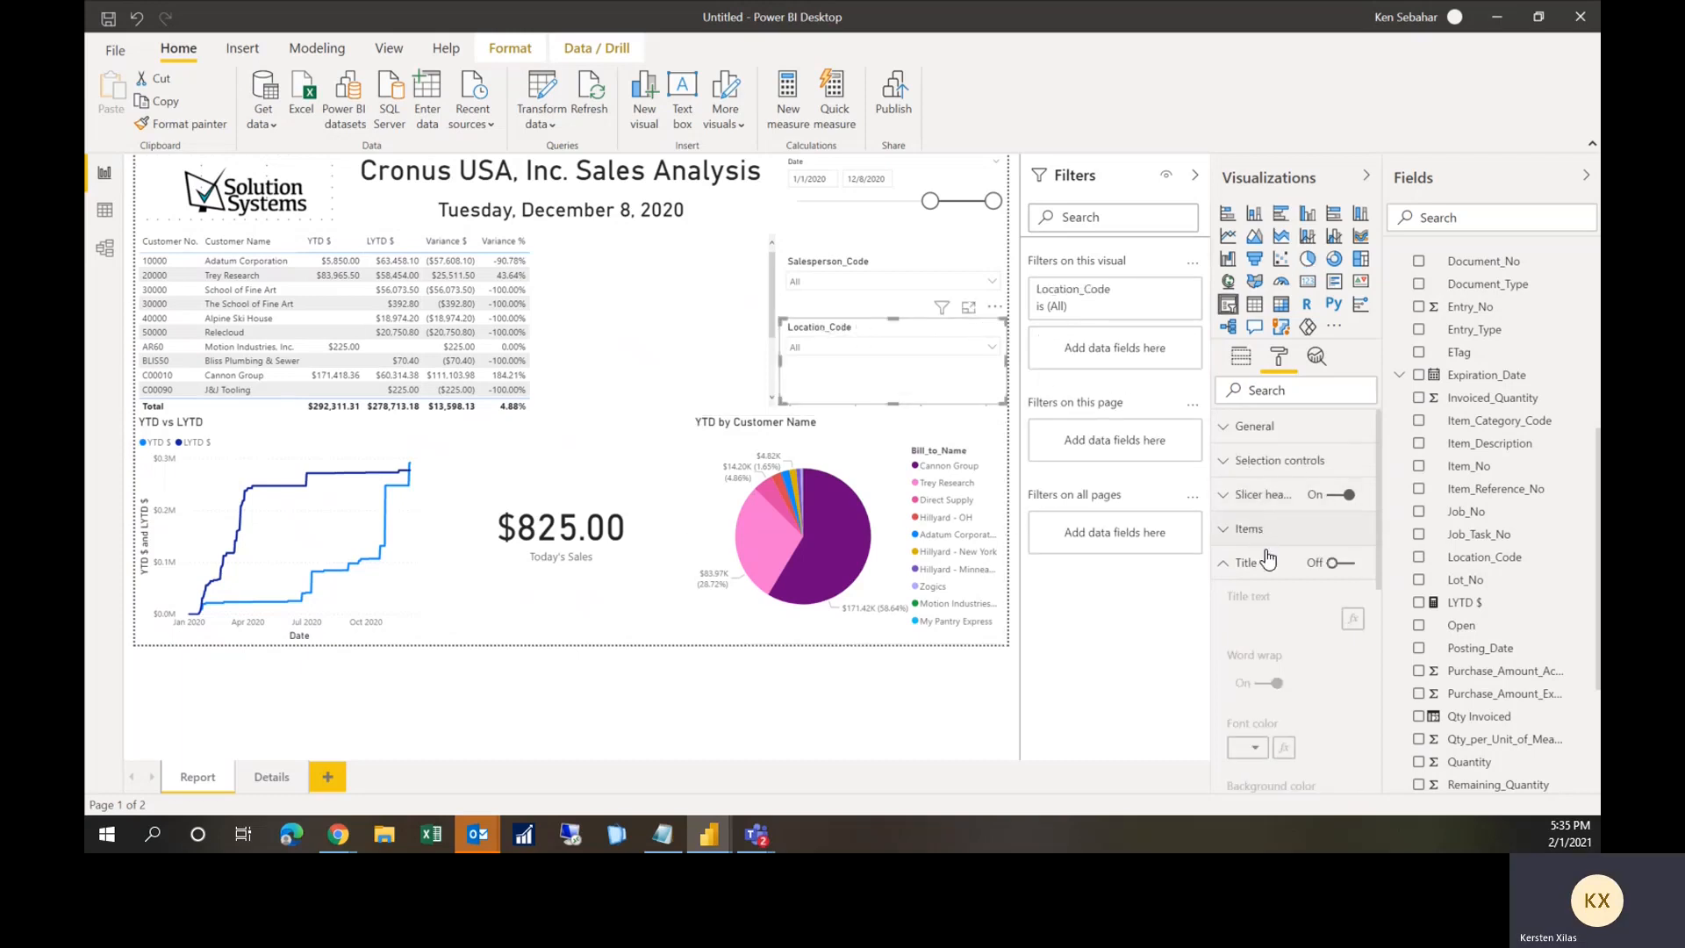
left_click(1243, 496)
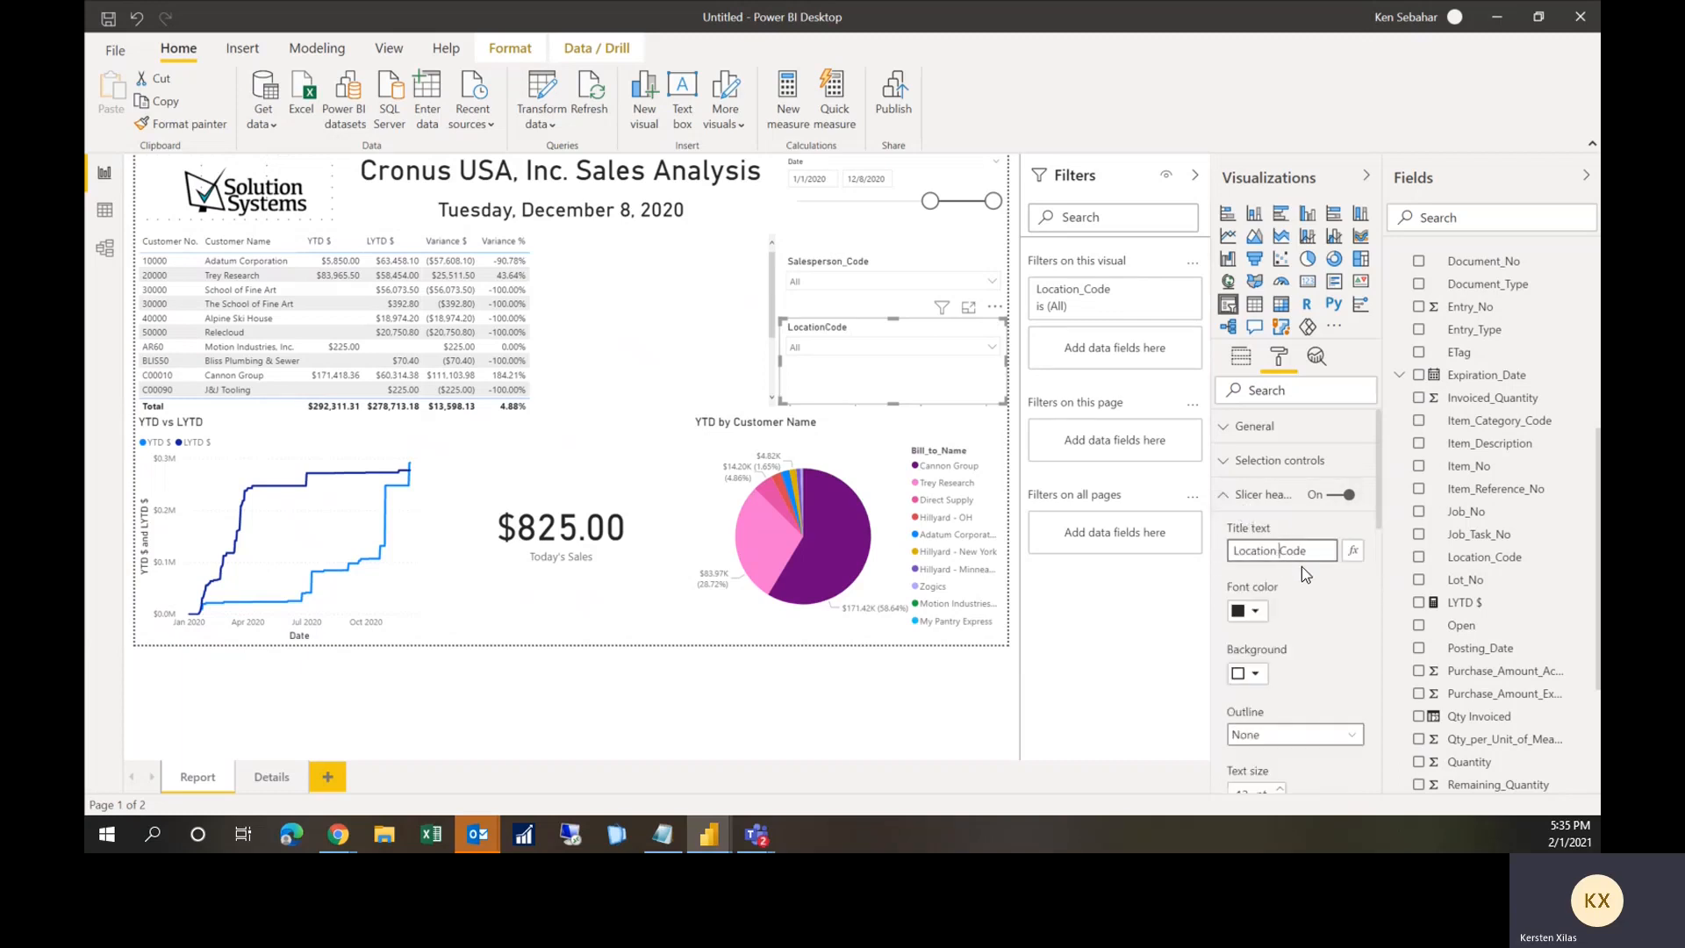
left_click(868, 270)
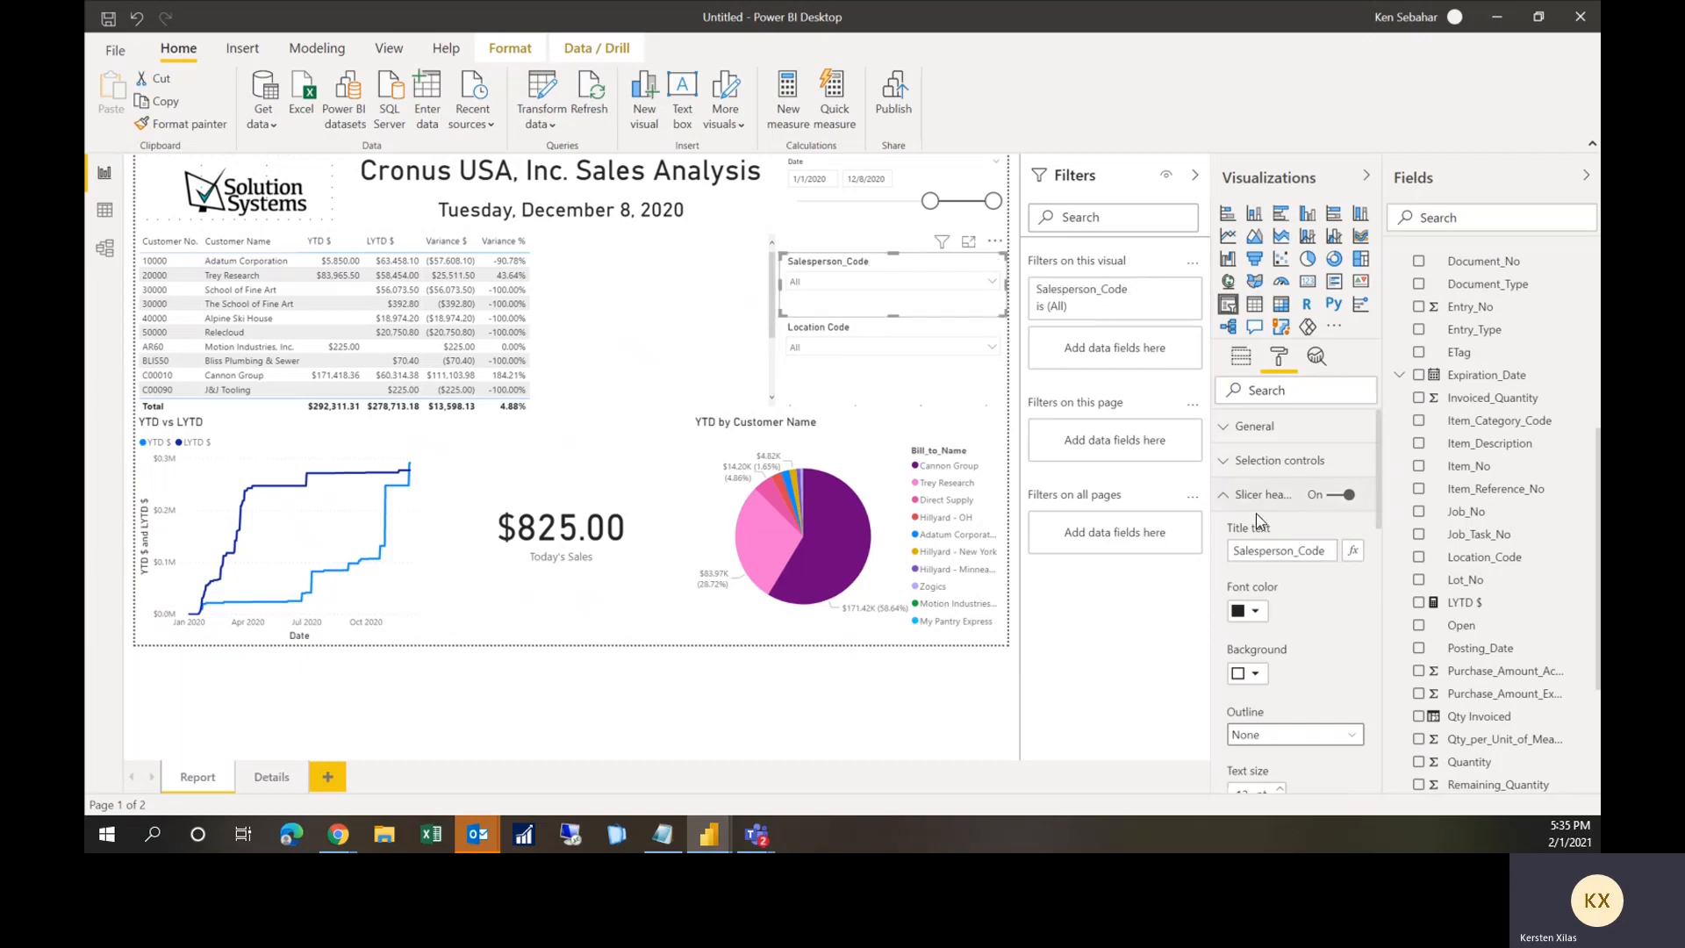
key("BackSpace")
left_click(1224, 495)
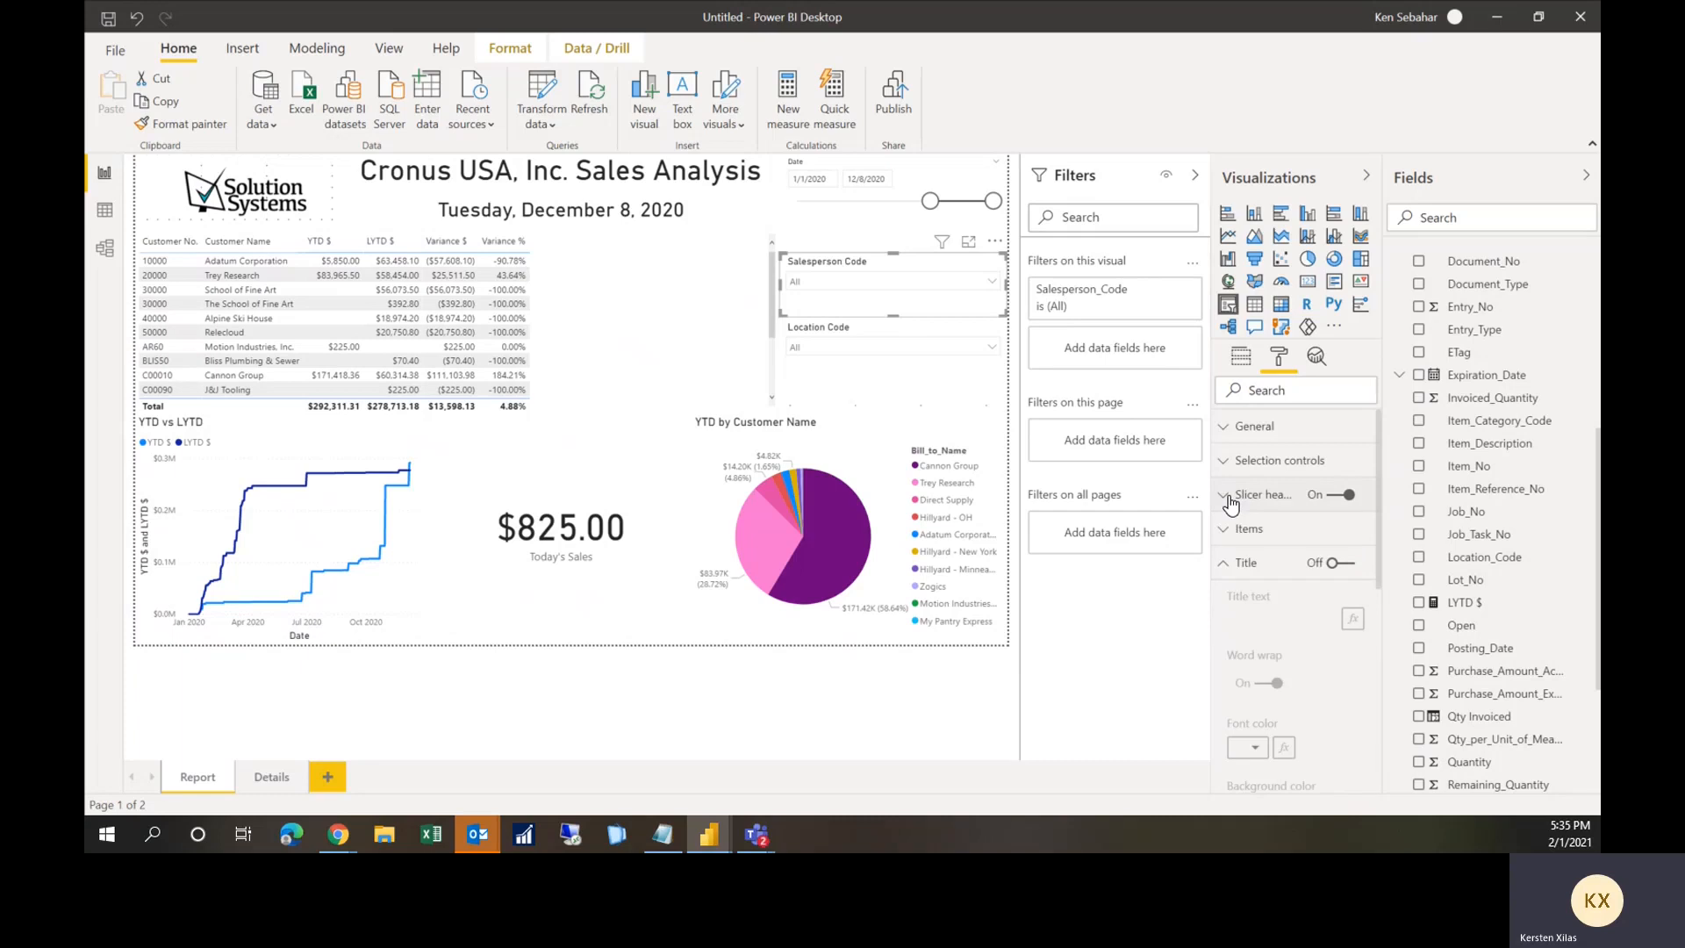
left_click(1227, 570)
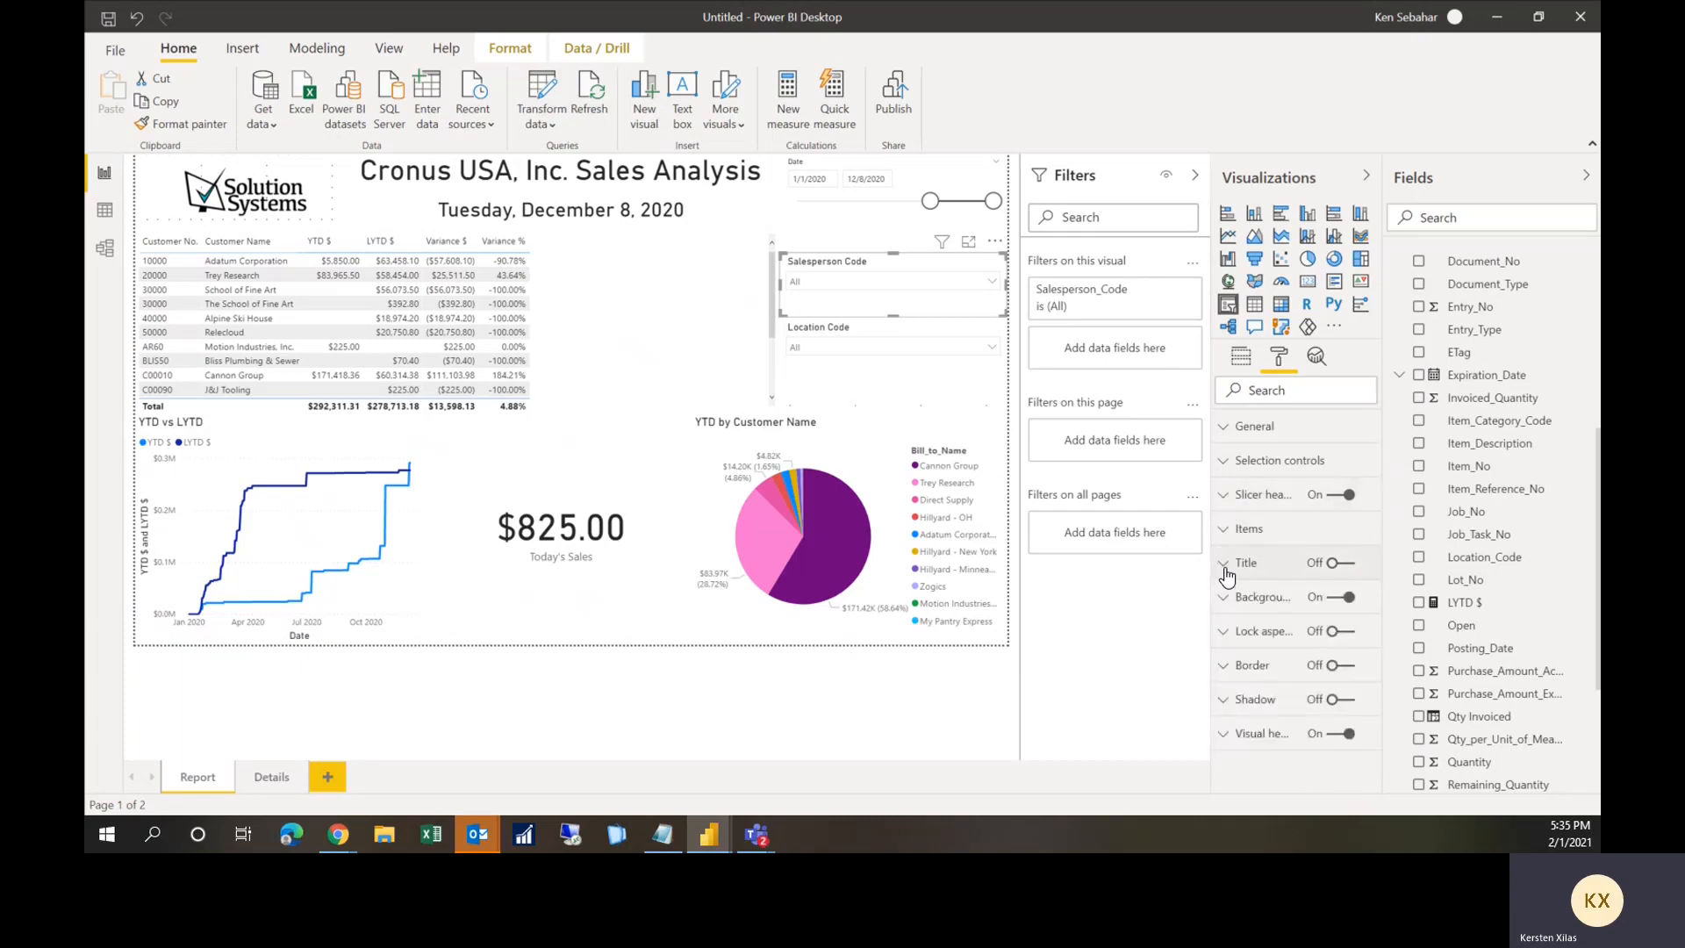
left_click(654, 758)
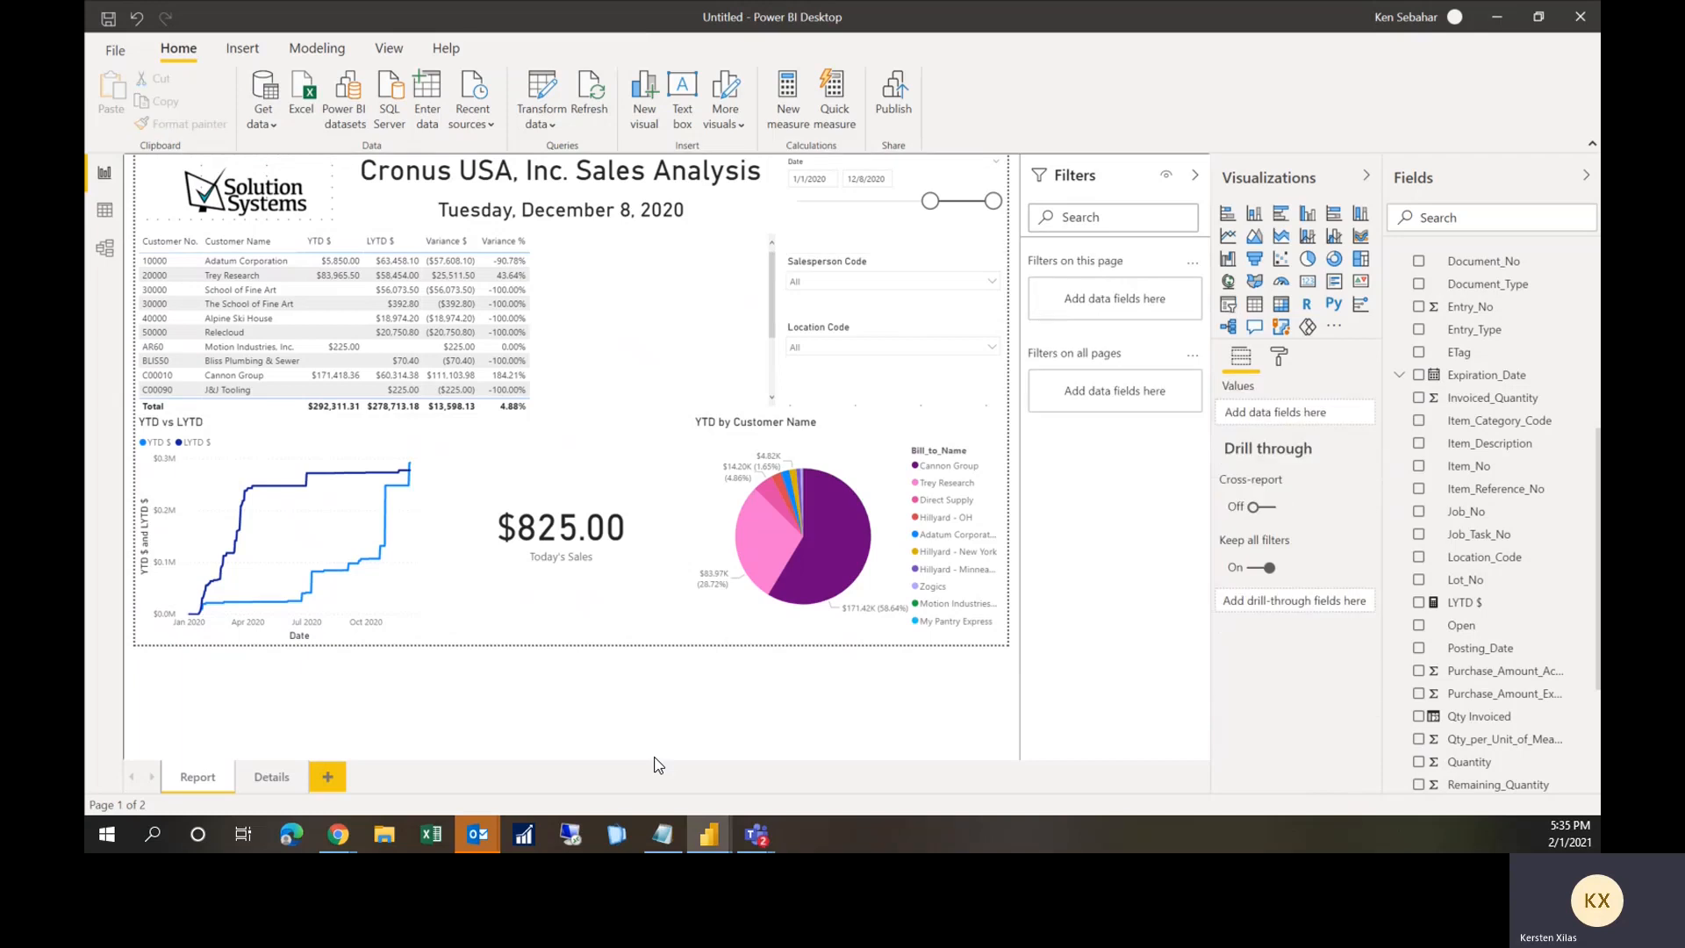
Step: Rename the Document_No column of the Details page's table to "Document No." for this visual
left_click(271, 782)
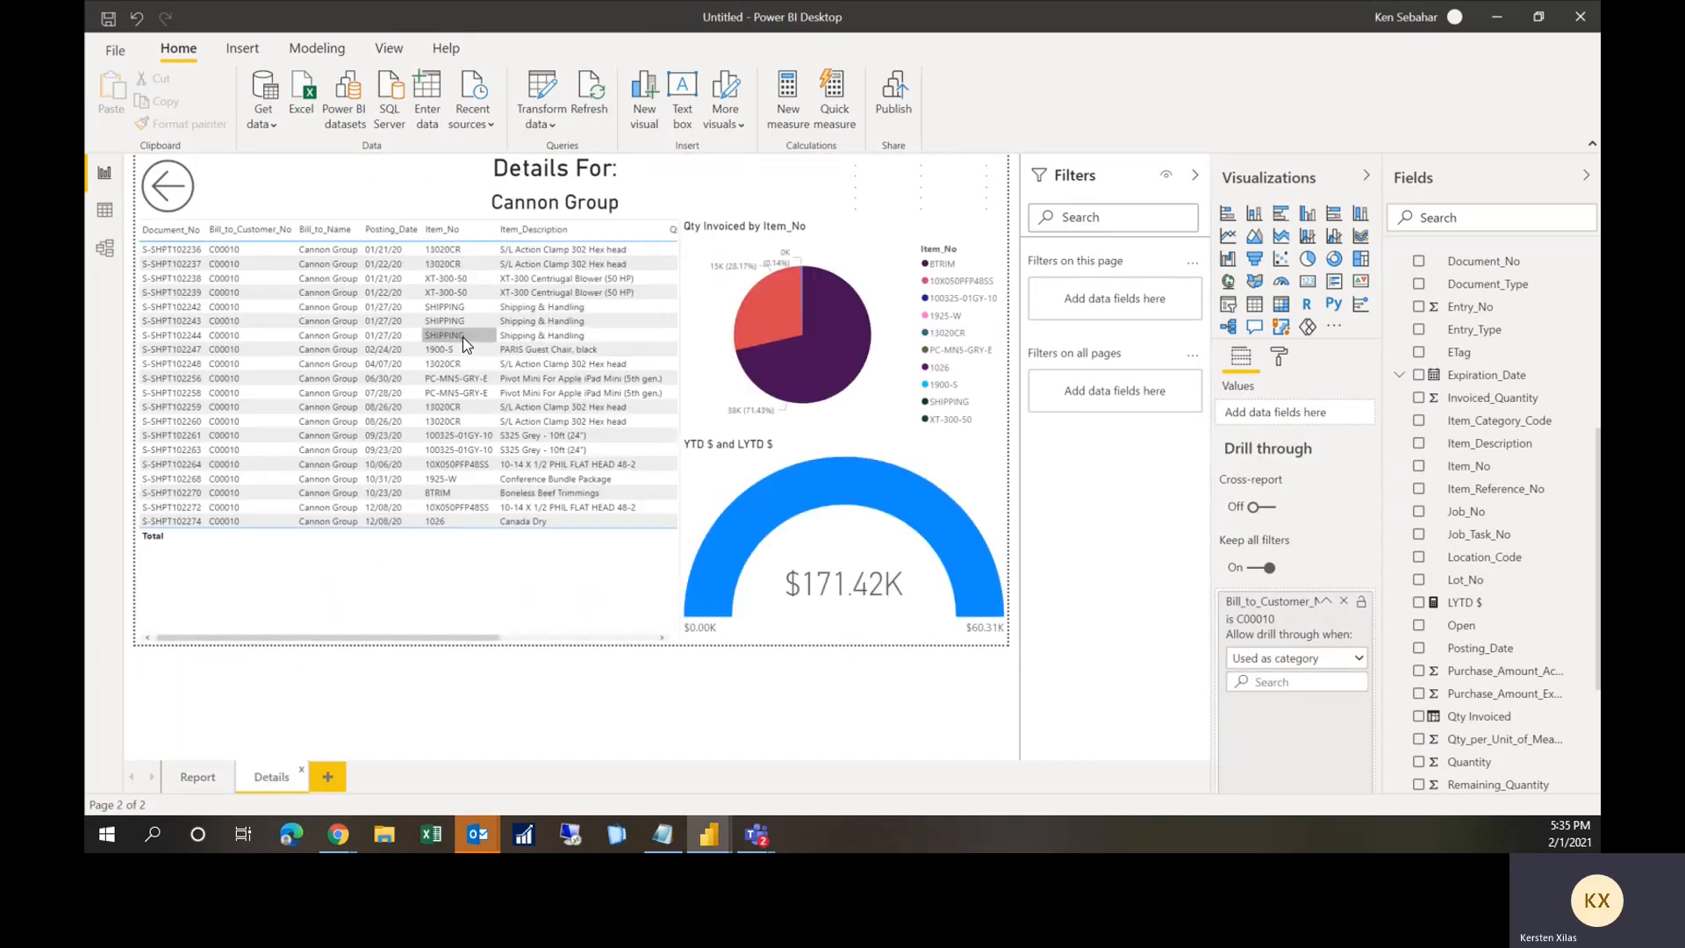
left_click(615, 572)
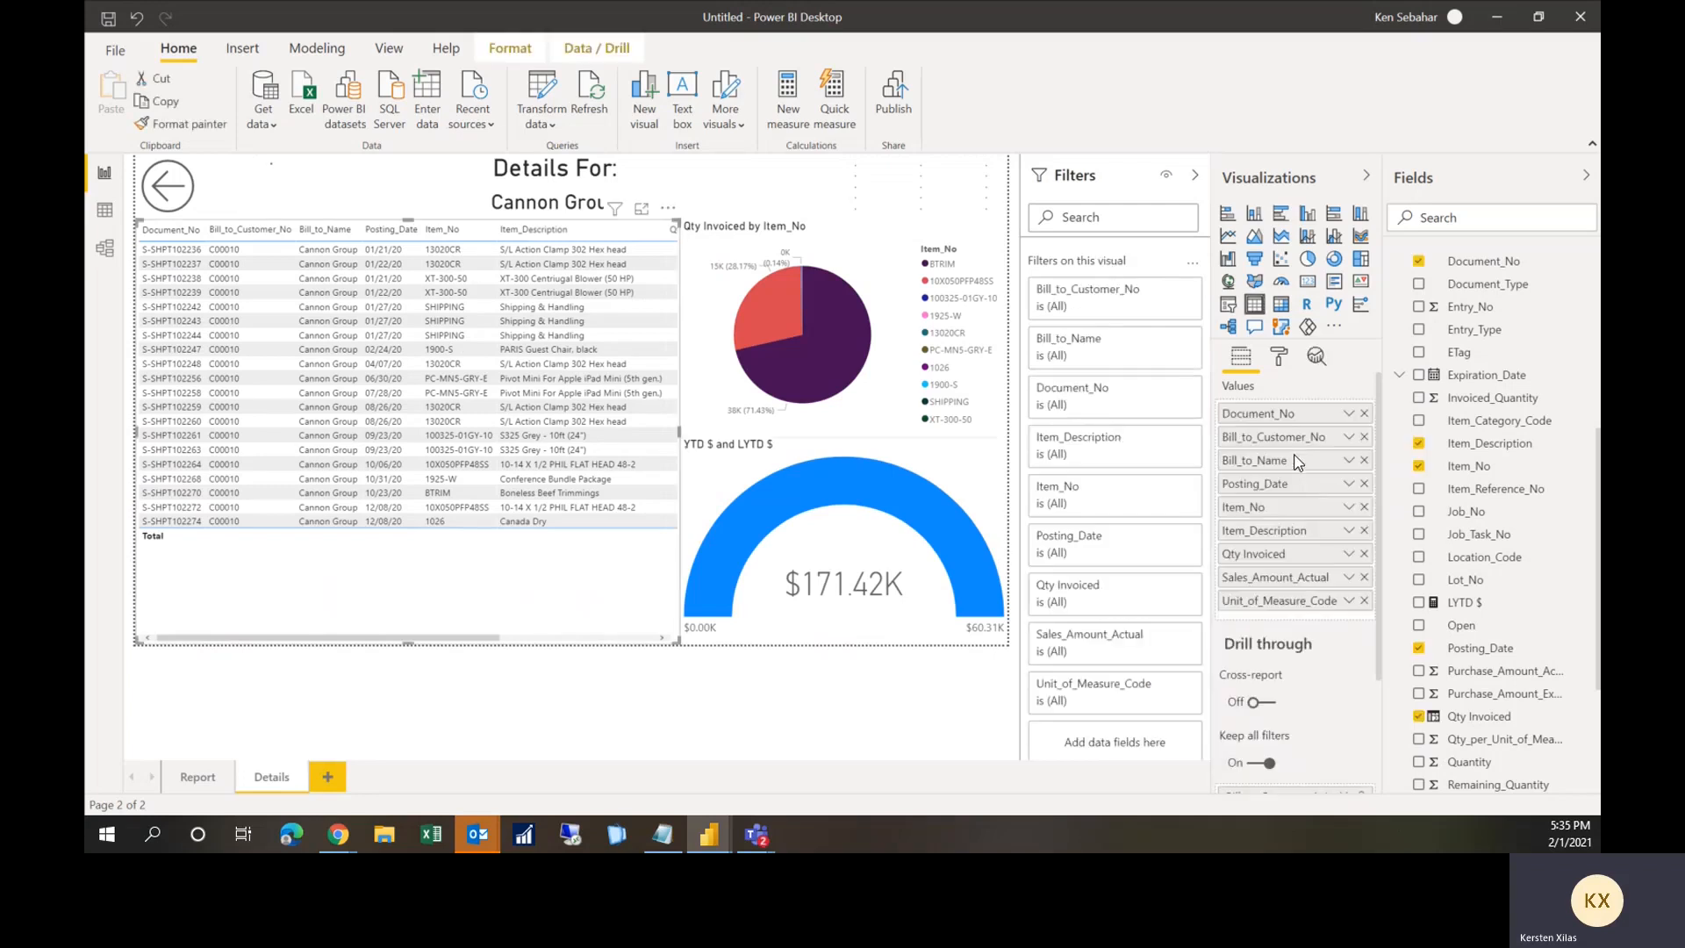
left_click(1348, 414)
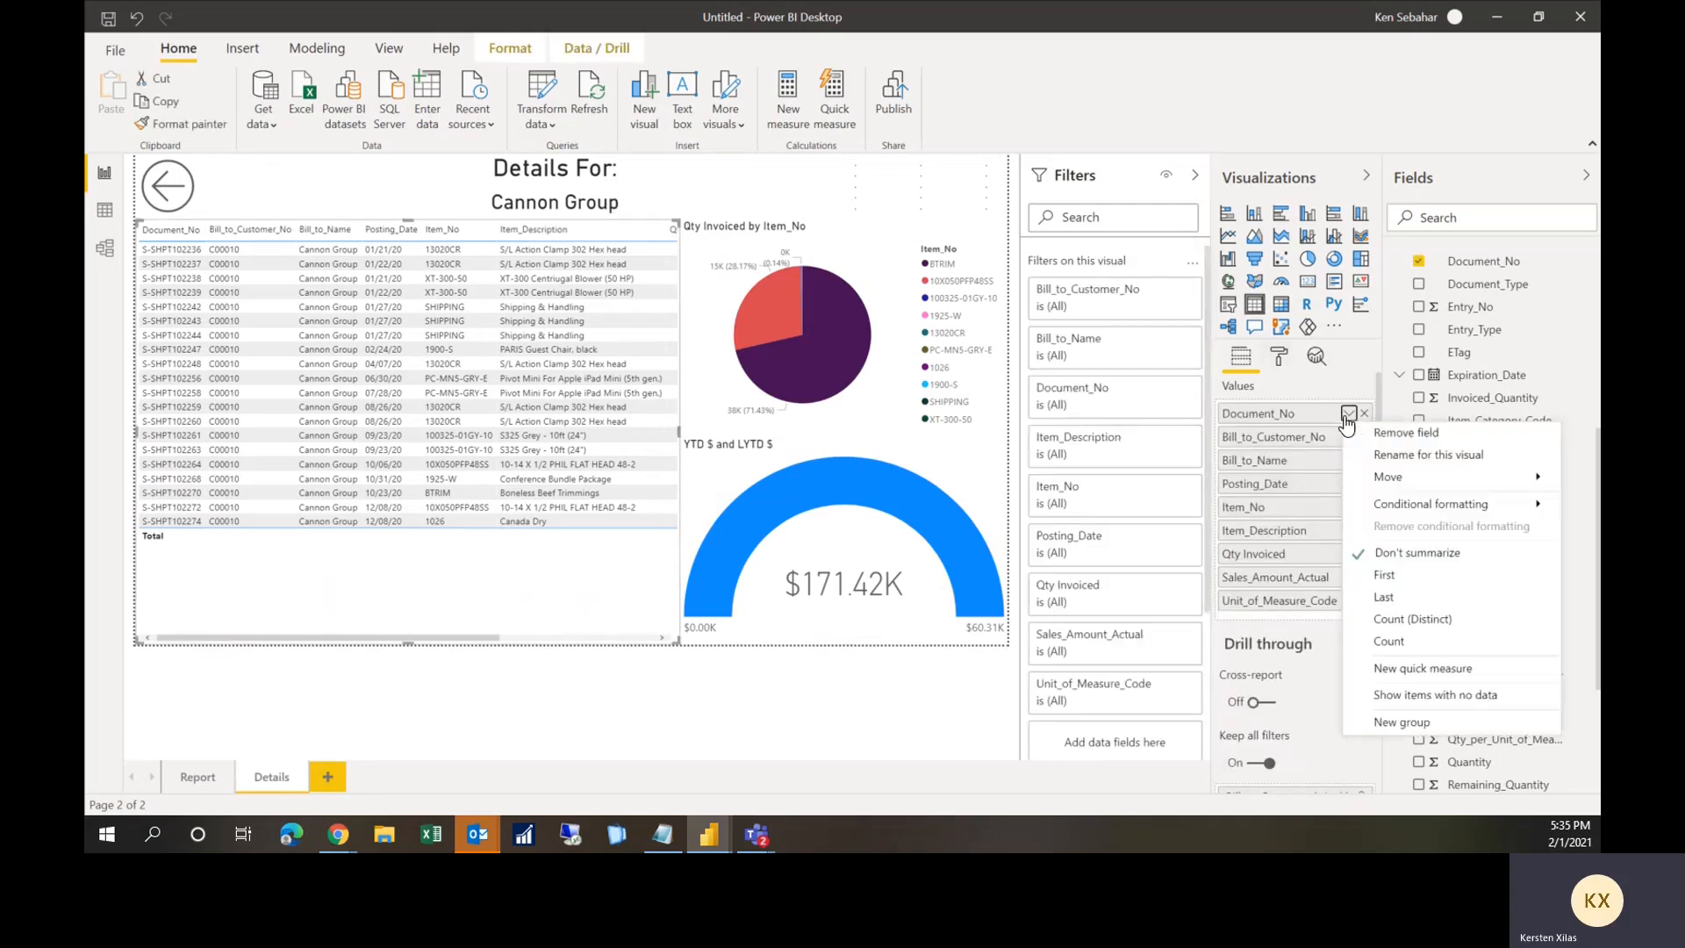
left_click(1386, 456)
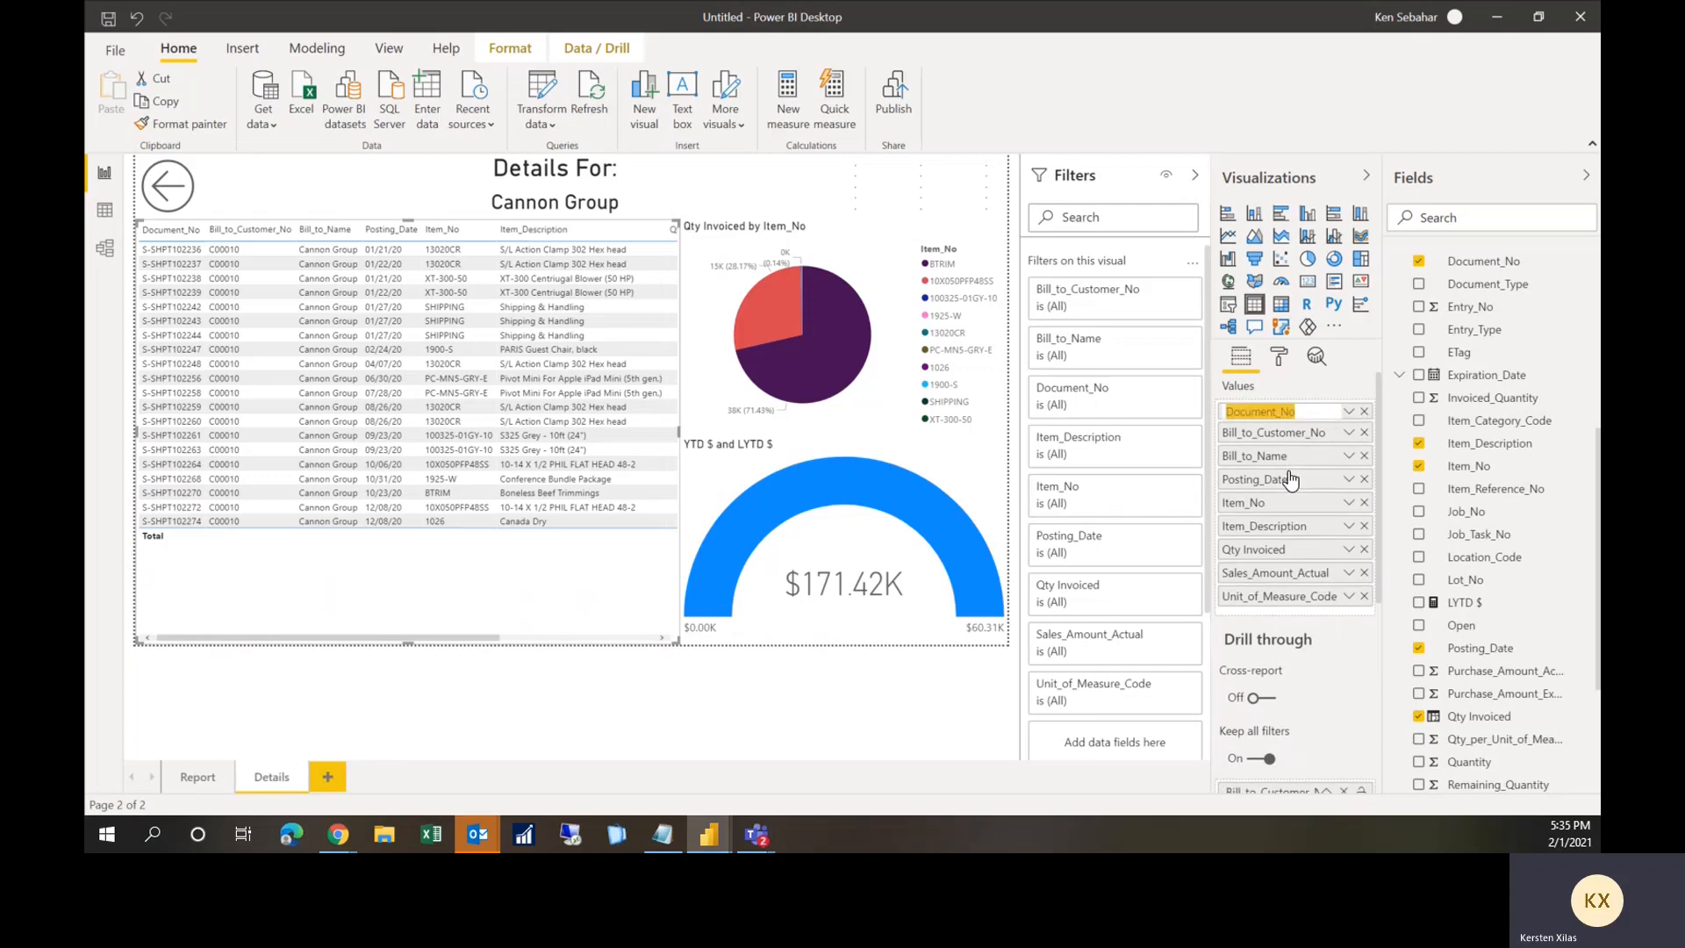
type("Doc")
key("BackSpace")
key("BackSpace")
key("ctrl+z")
key("ctrl+z")
key("Right")
key("Left")
left_click(1305, 412)
Step: Rename the Details table's Bill_to_Customer_No column to "Customer No." for this visual
right_click(1322, 436)
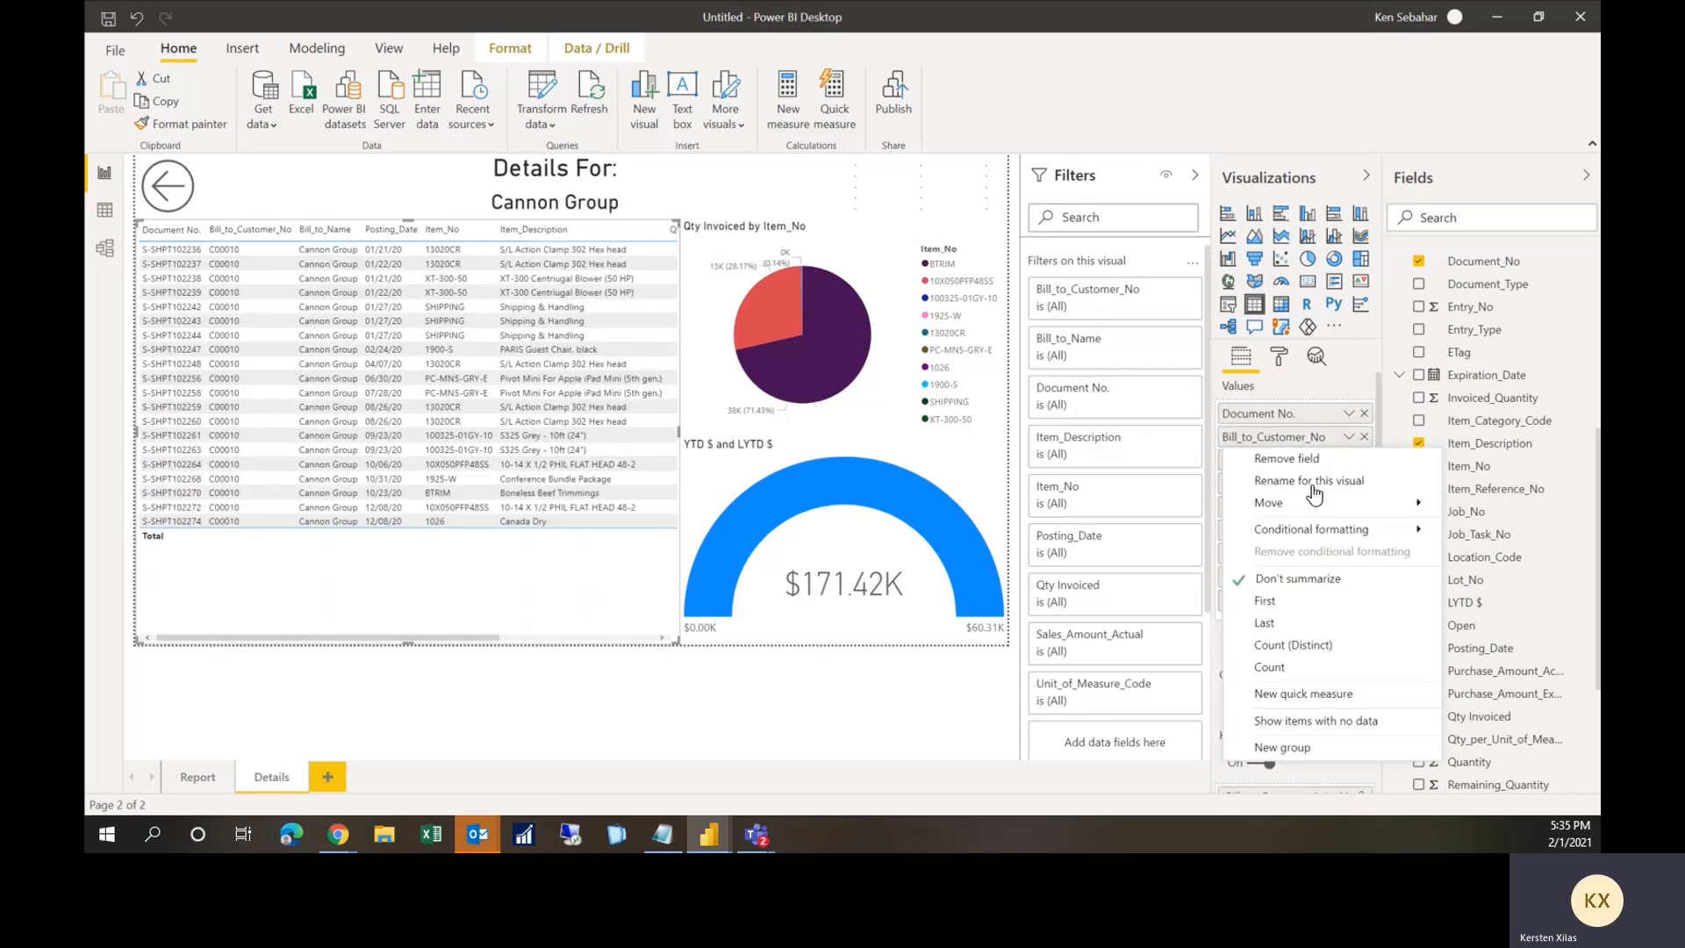
left_click(1311, 489)
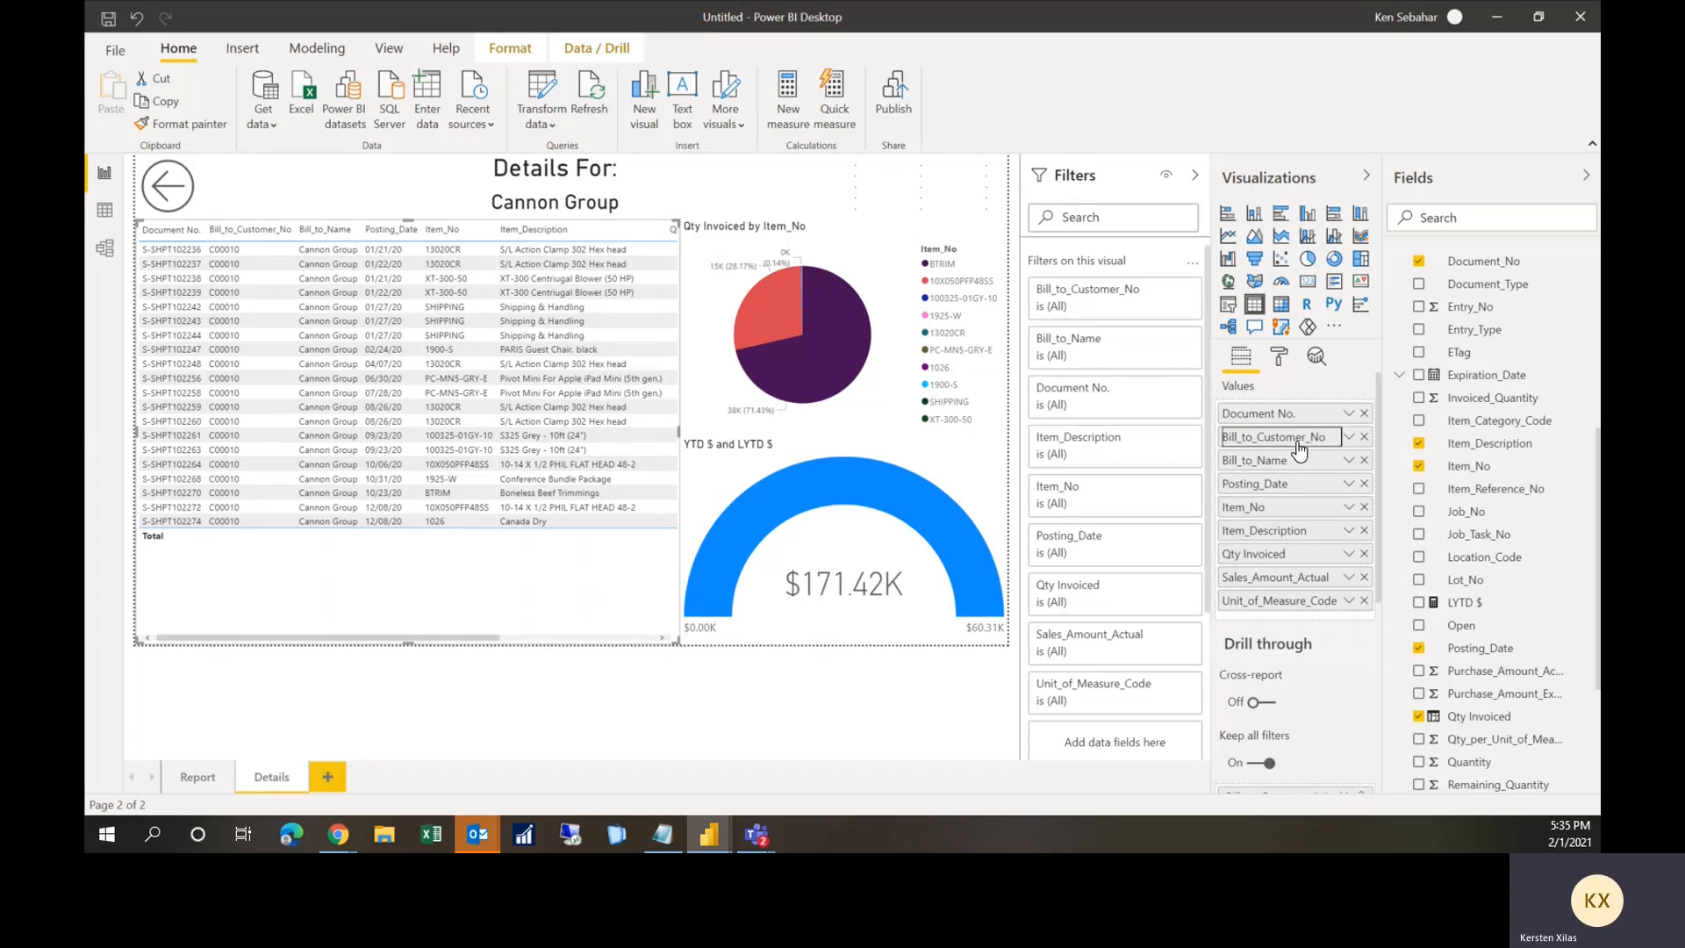
right_click(1303, 439)
left_click(1308, 480)
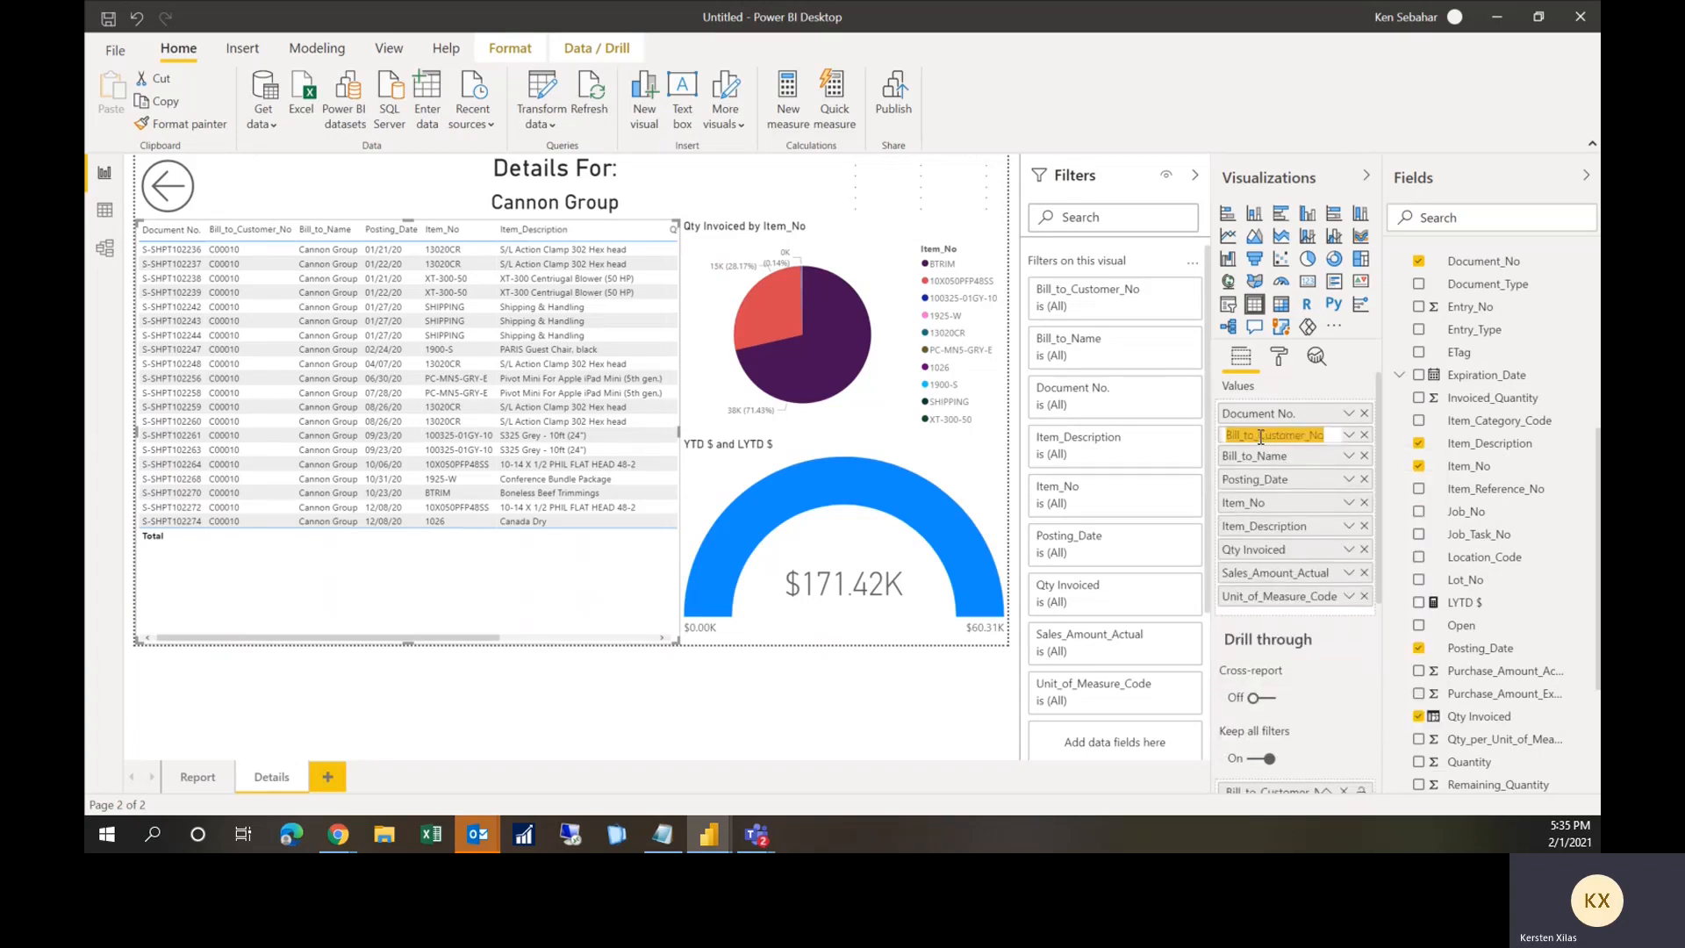
type("Customer")
key("Return")
Step: Rename the Details table's Bill_to_Name column to "Customer Name" for this visual
right_click(1299, 456)
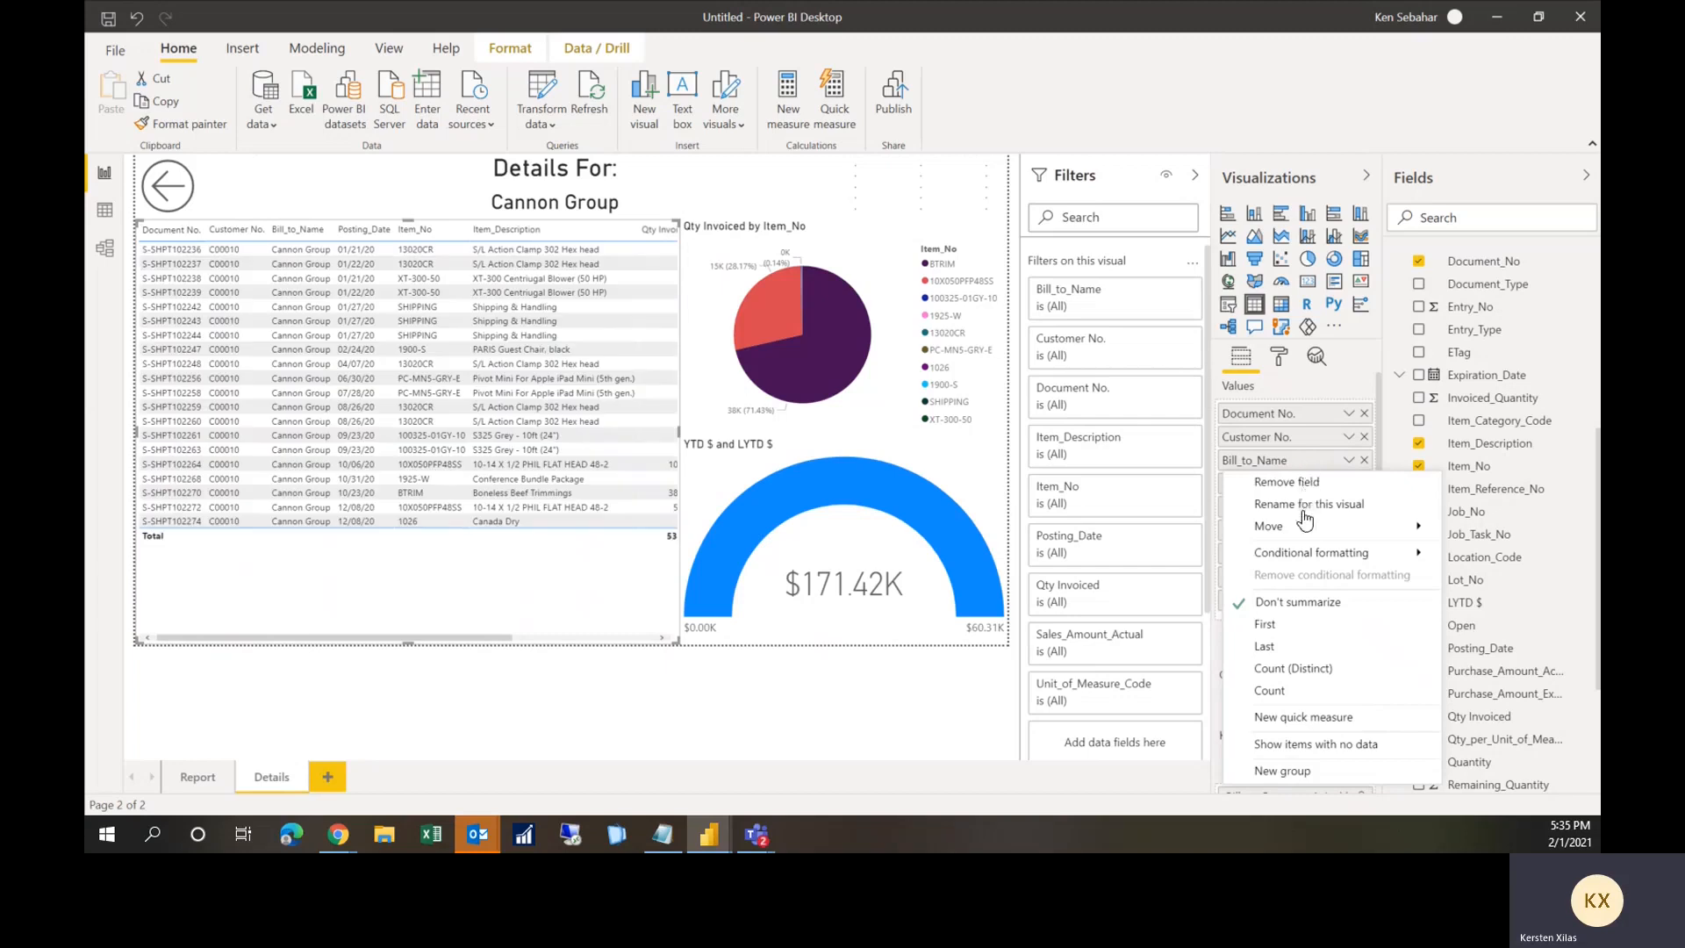
key("Escape")
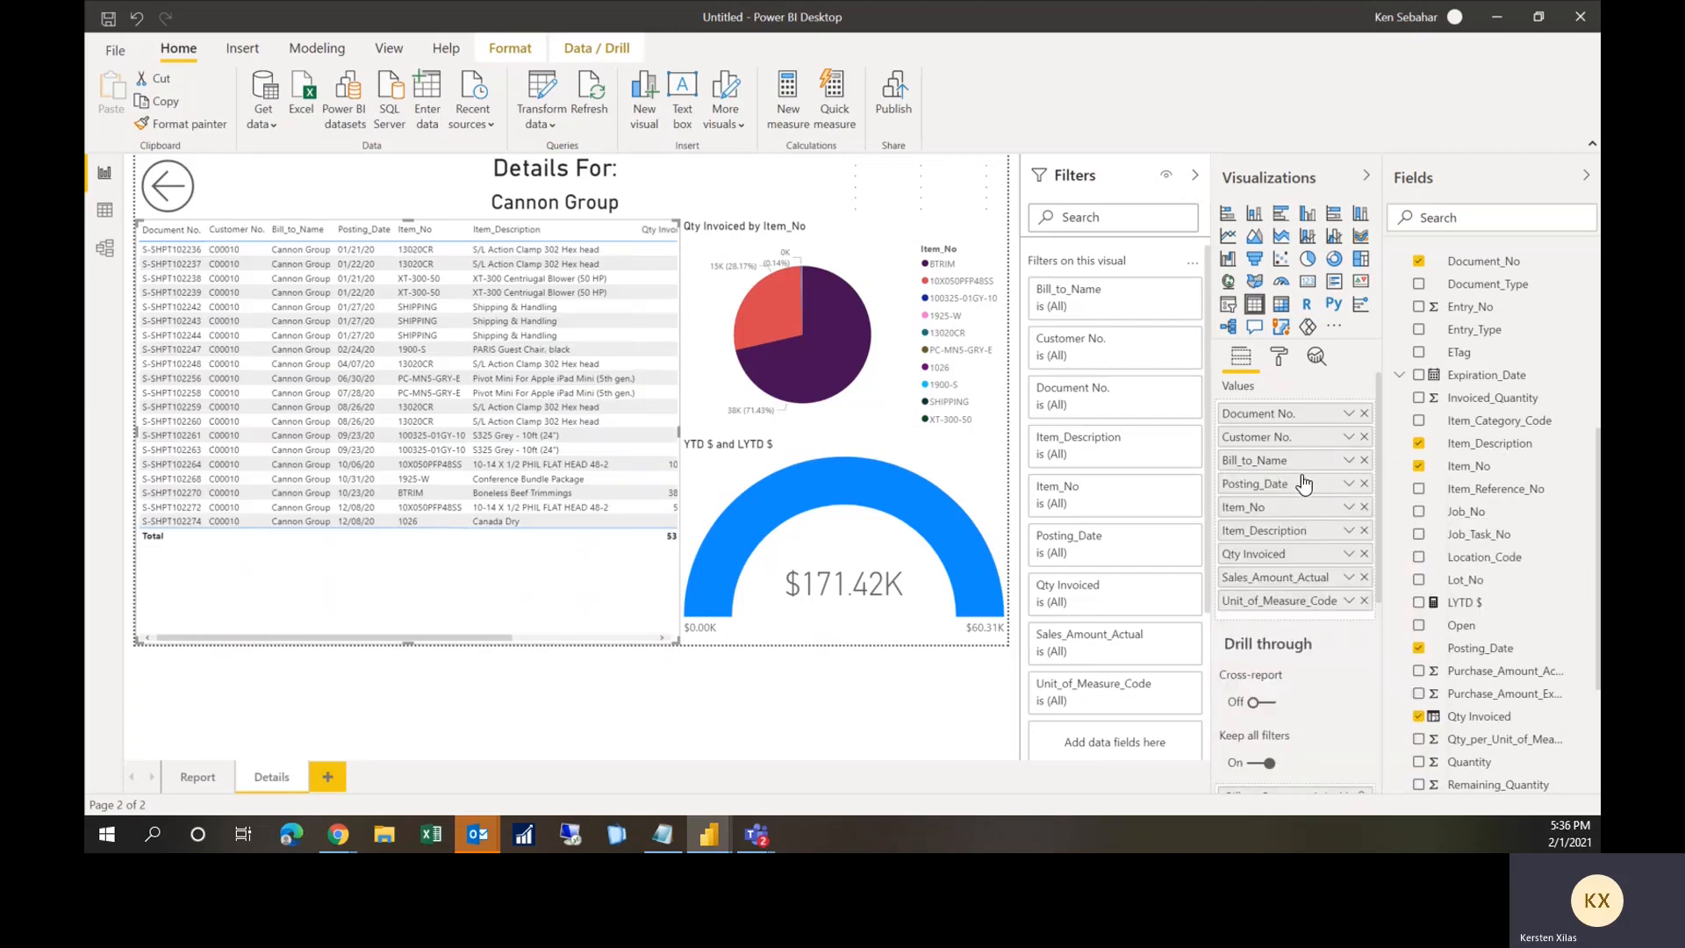
right_click(1304, 463)
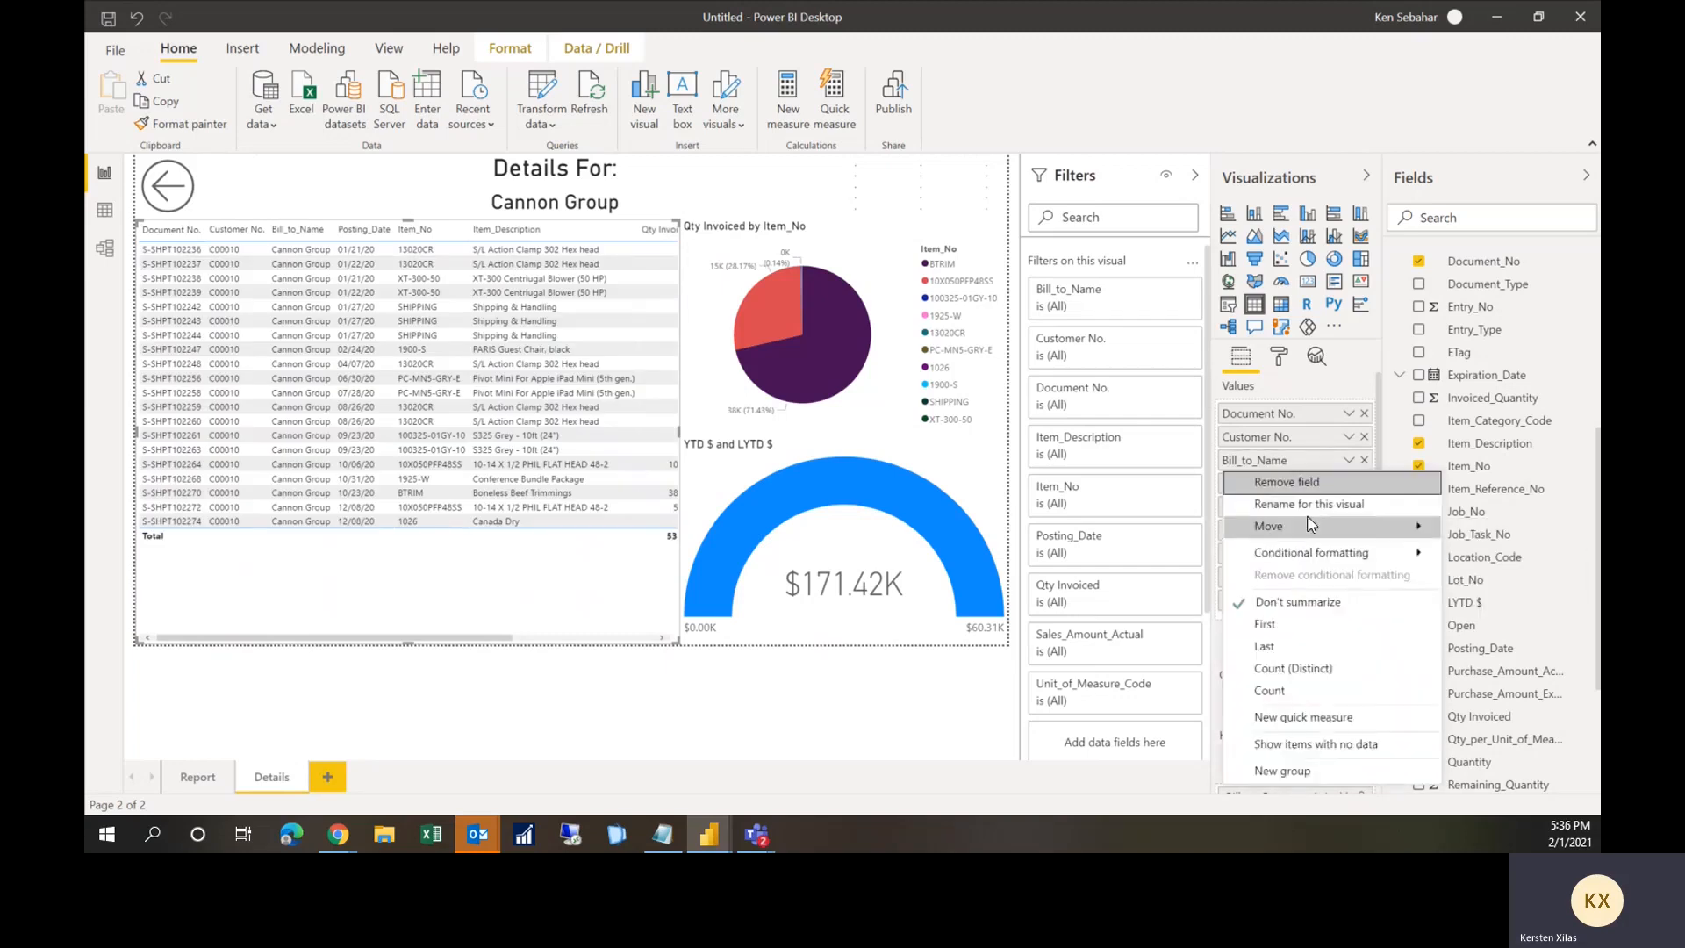
left_click(1306, 505)
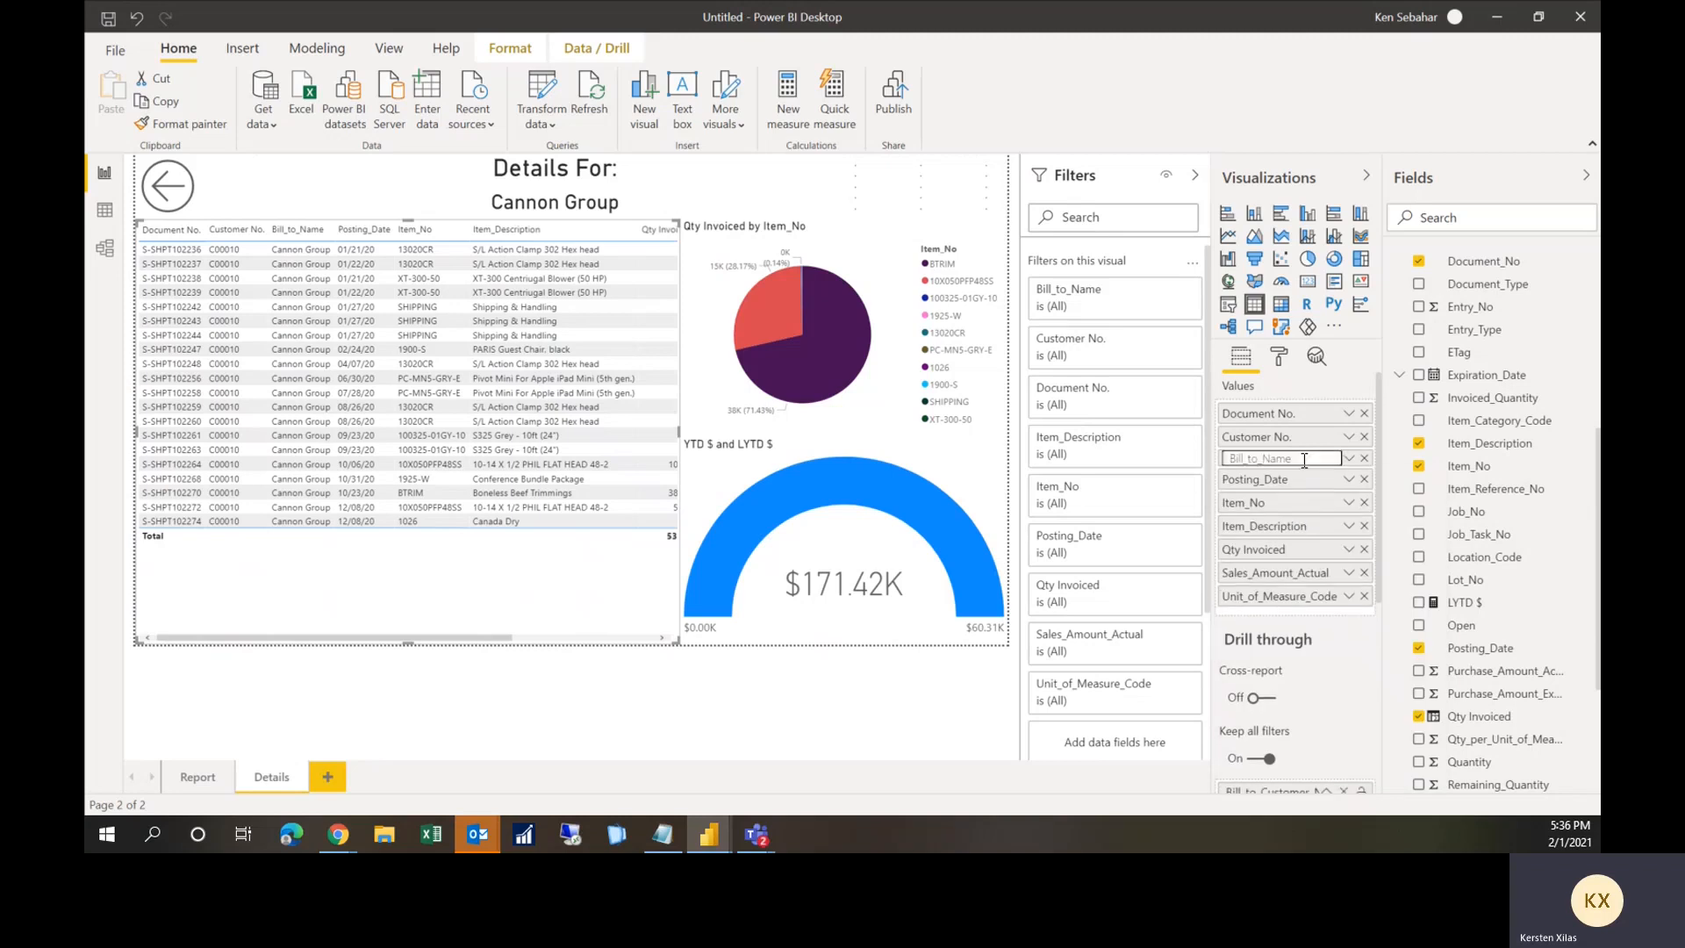
type("Customer Na")
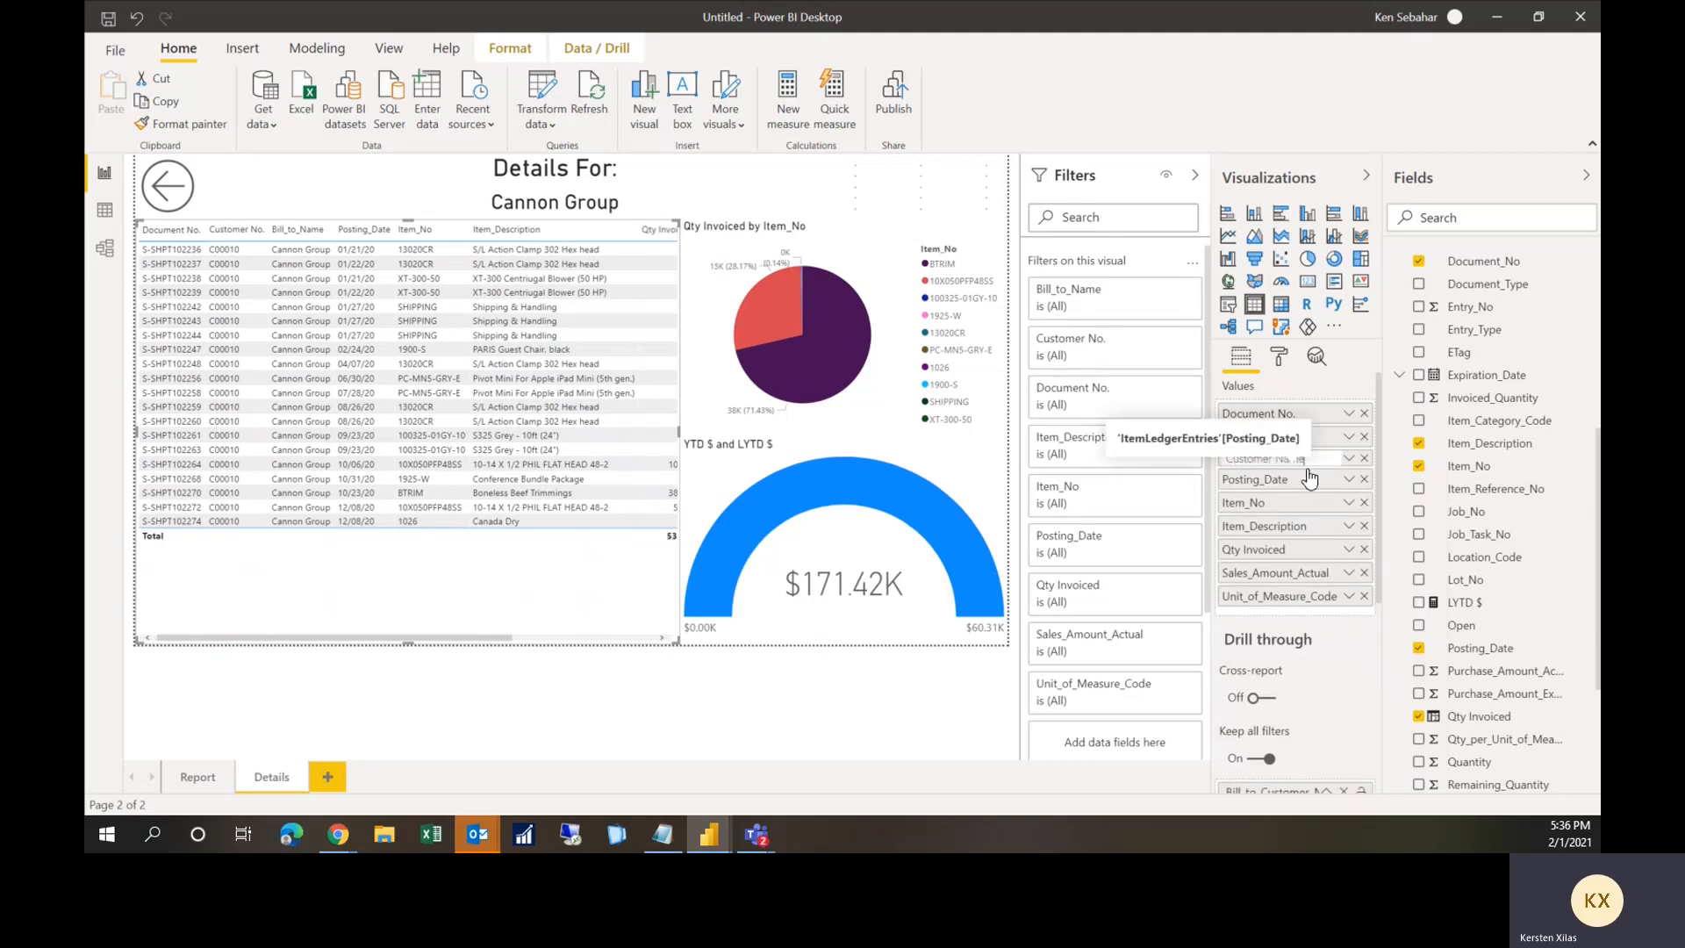
type("me")
key("Return")
Step: Rename the Details table's Posting_Date column to "Posting Date" for this visual
right_click(1292, 485)
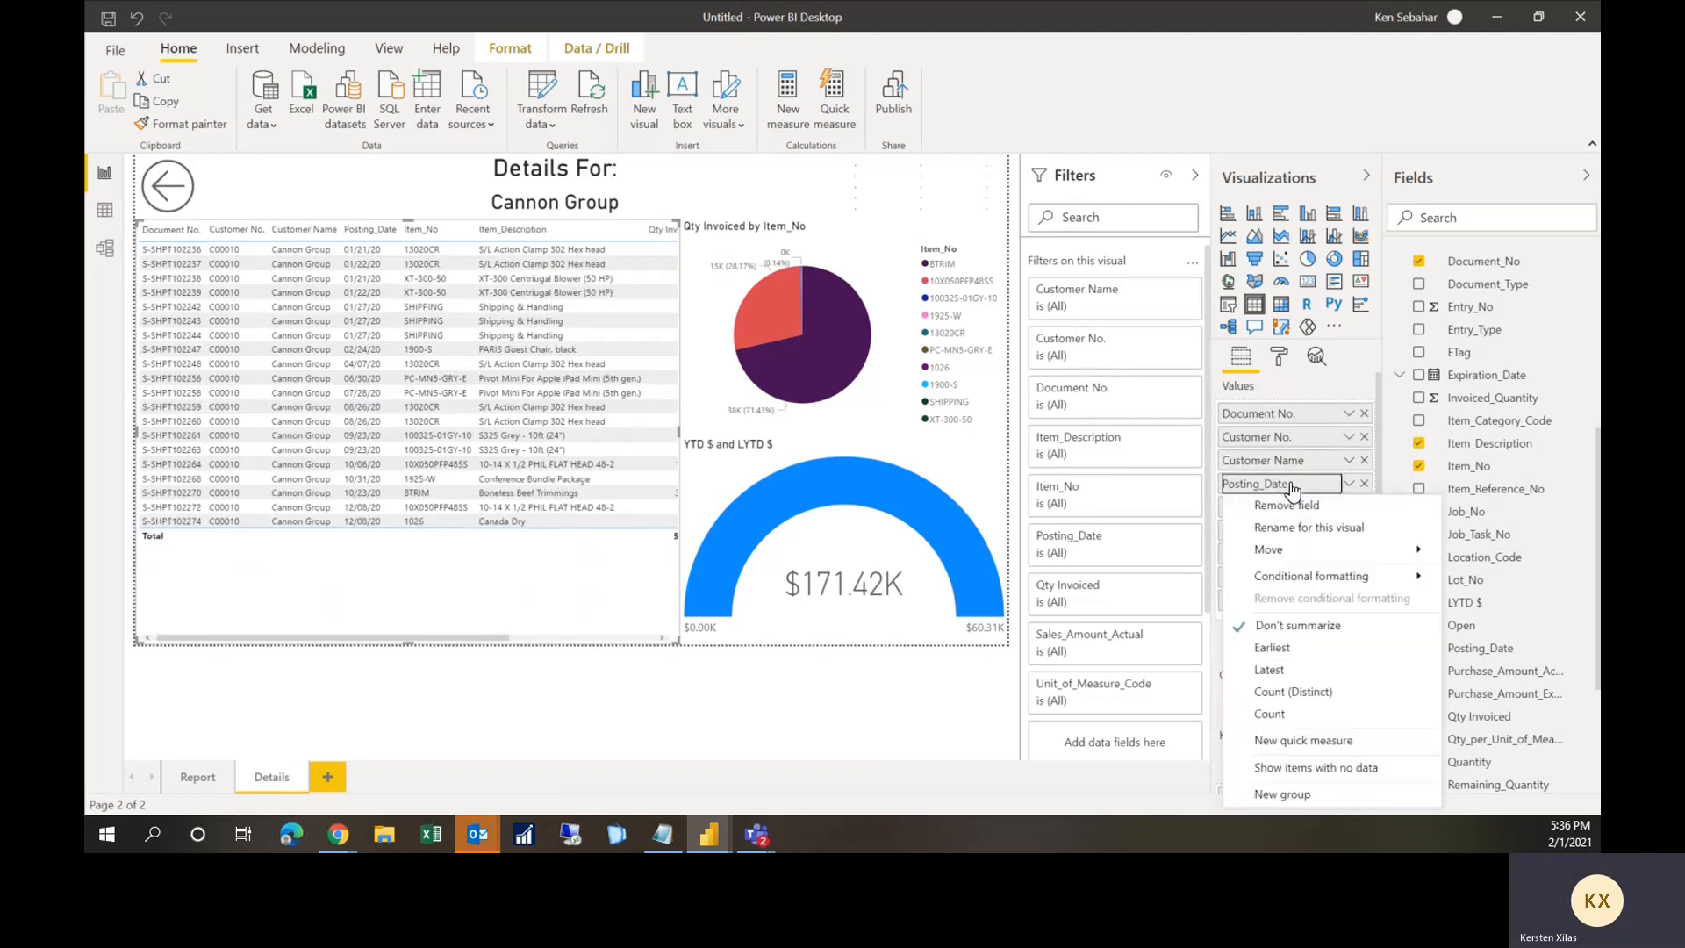
left_click(1287, 527)
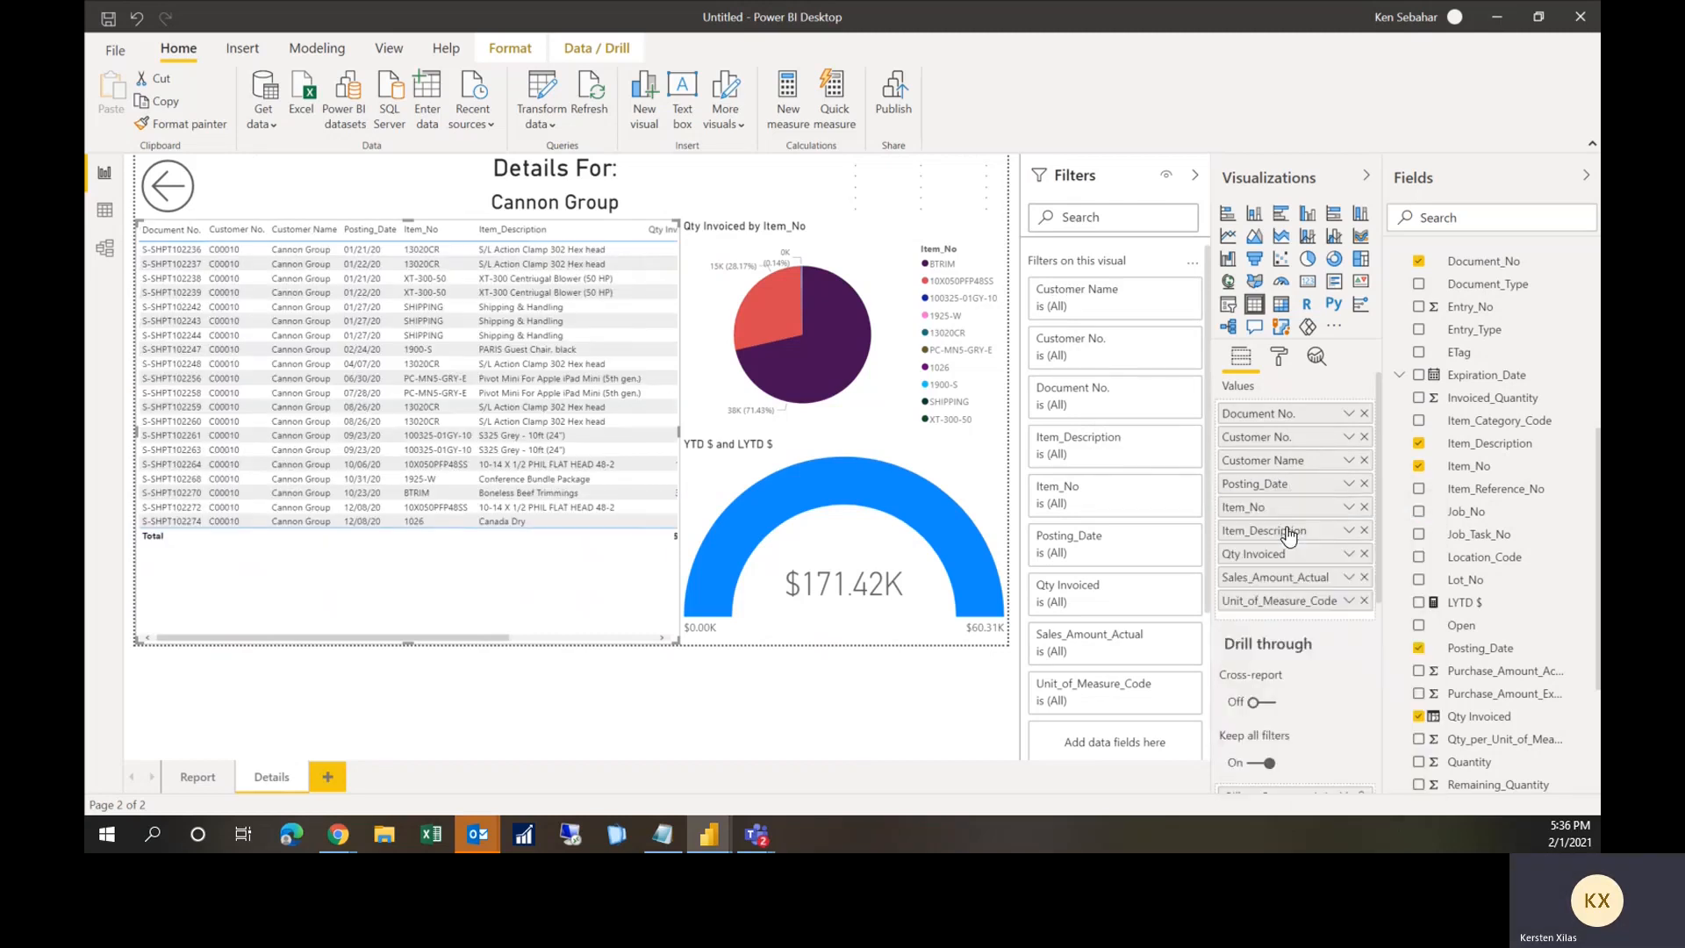
left_click(1274, 483)
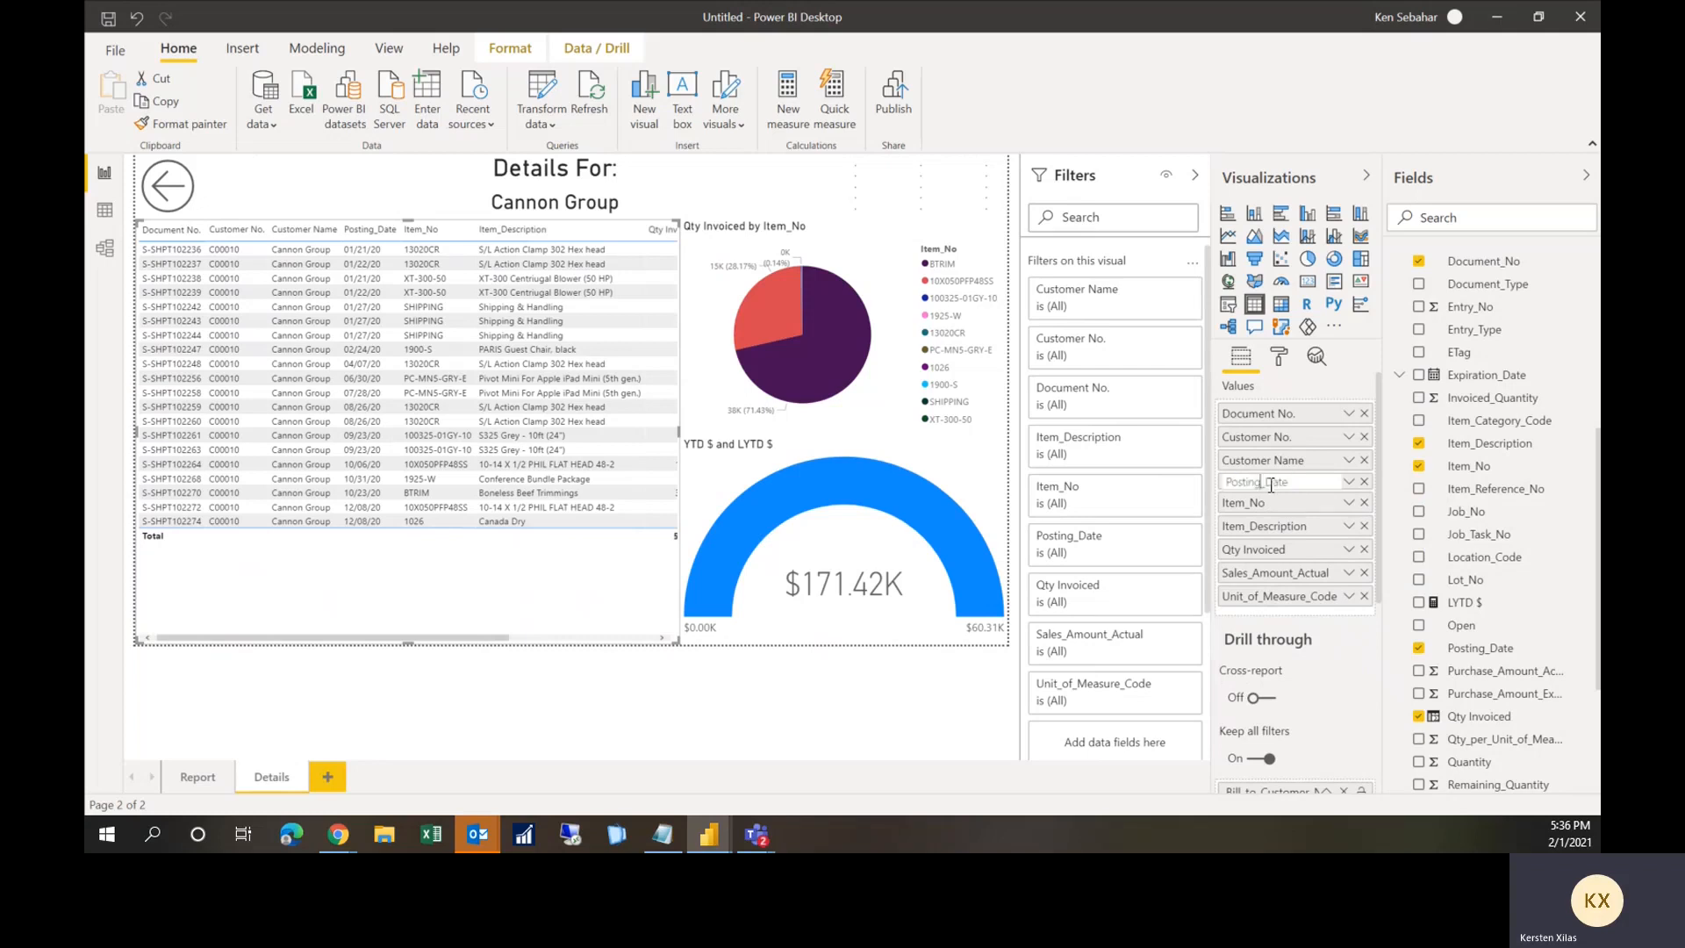
key("BackSpace")
key("Return")
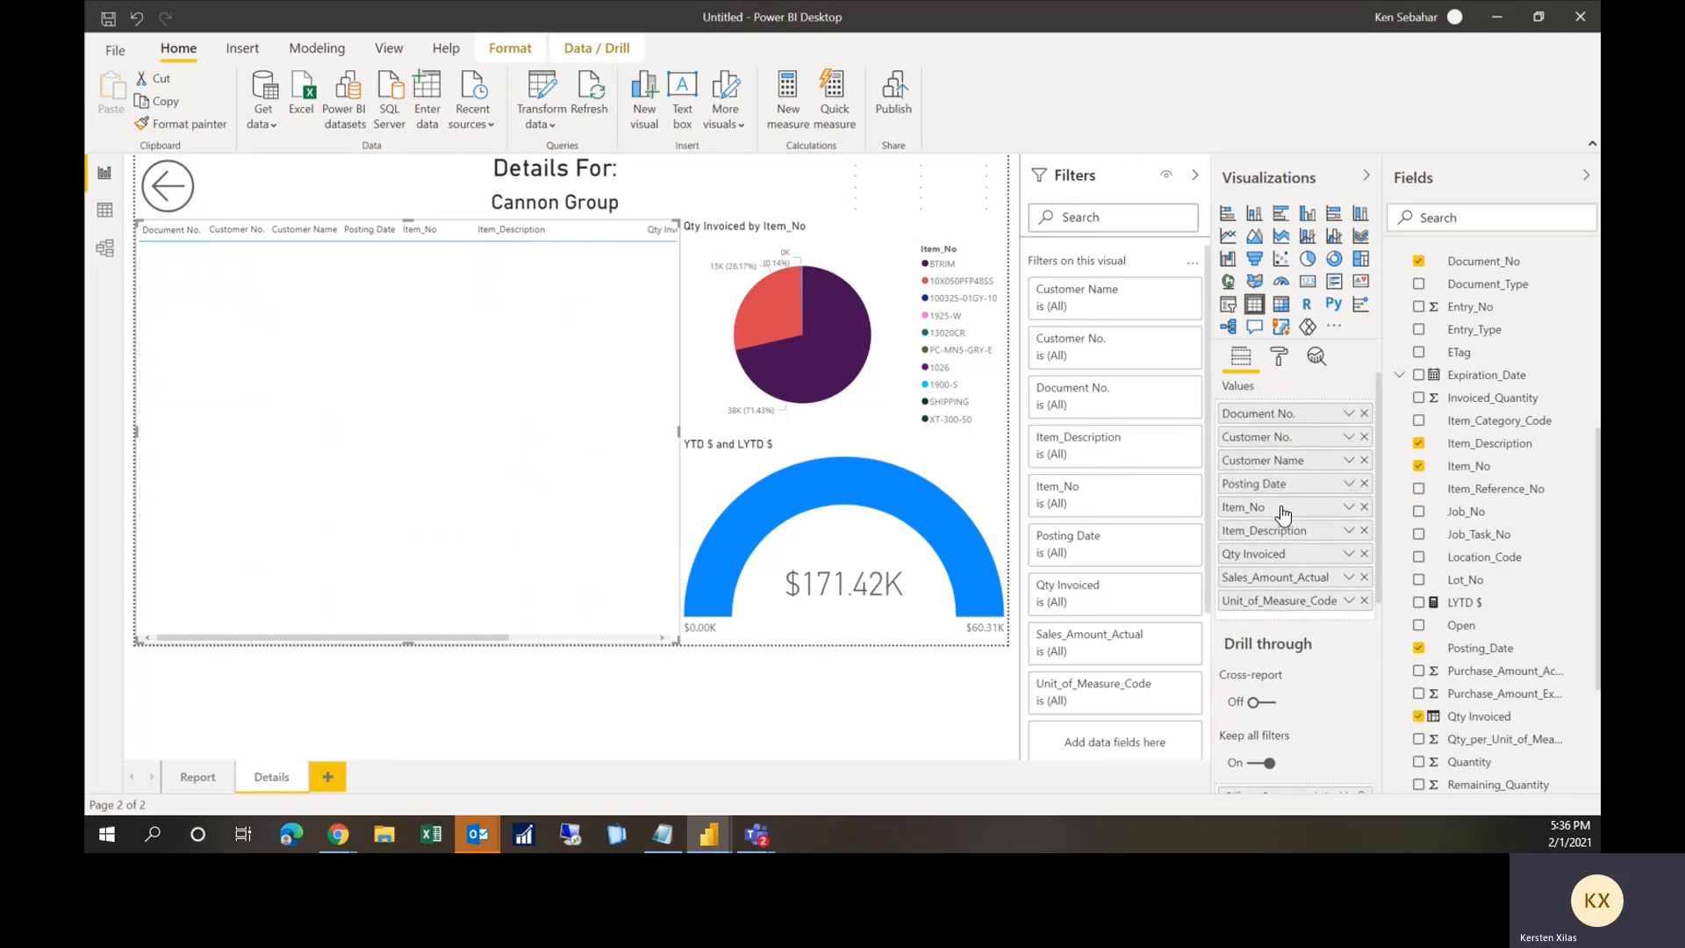
Step: Rename the Details table's Item_No column to "Item No." for this visual
right_click(1283, 511)
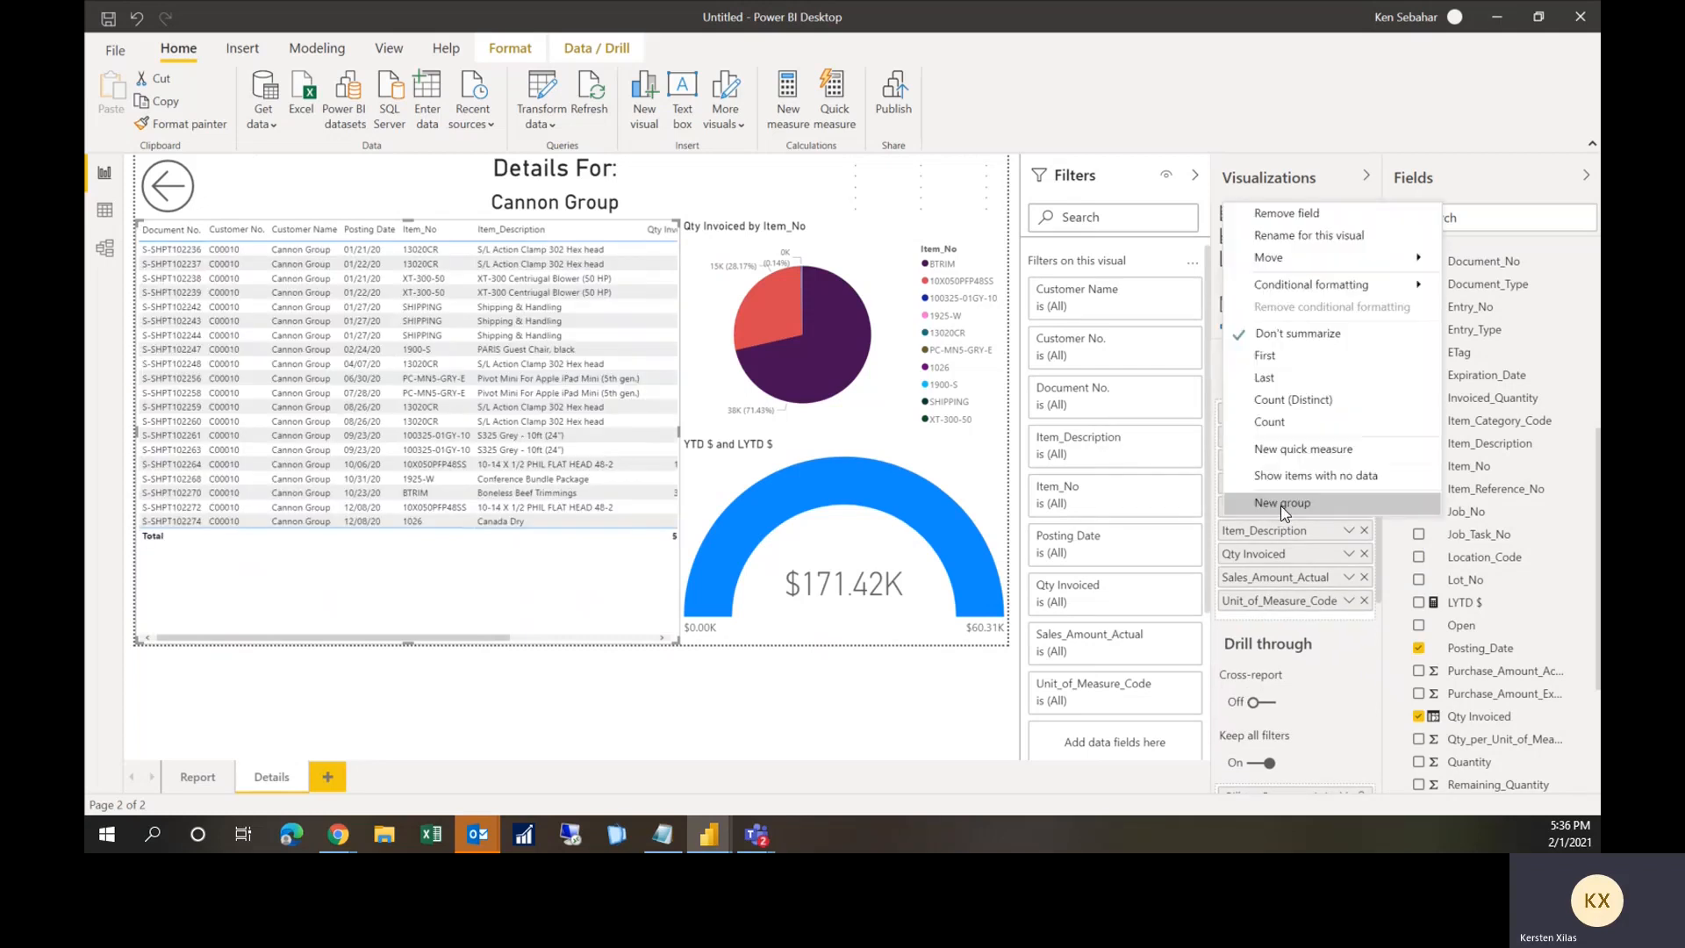
left_click(1293, 237)
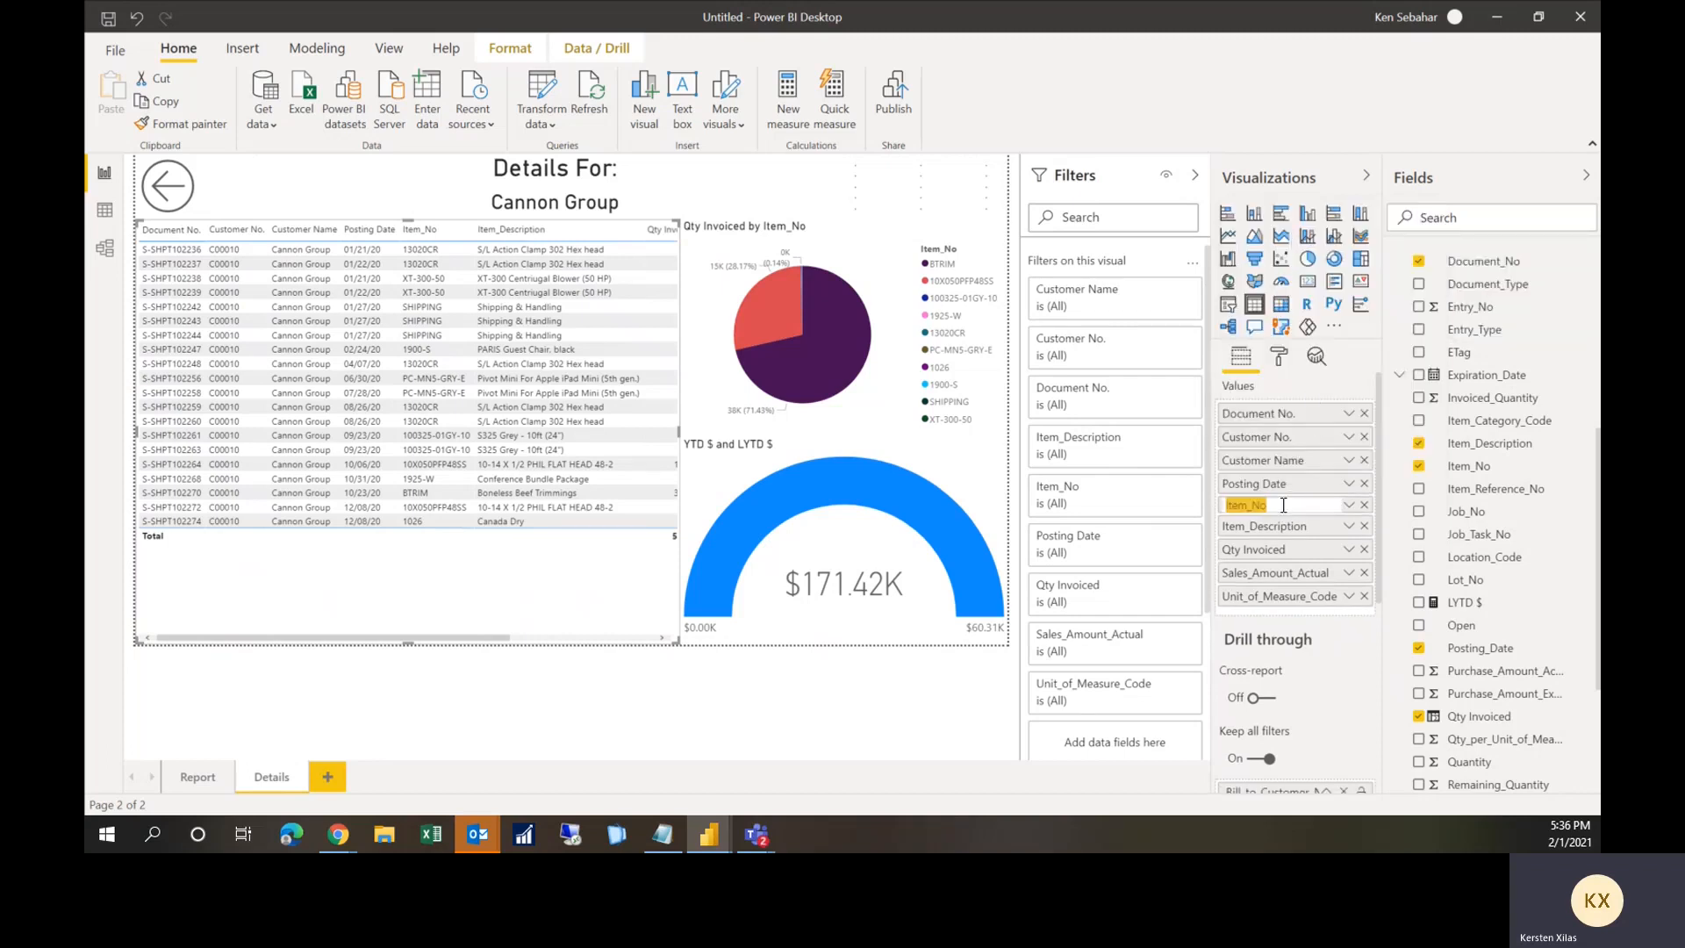
type("Item")
key("Return")
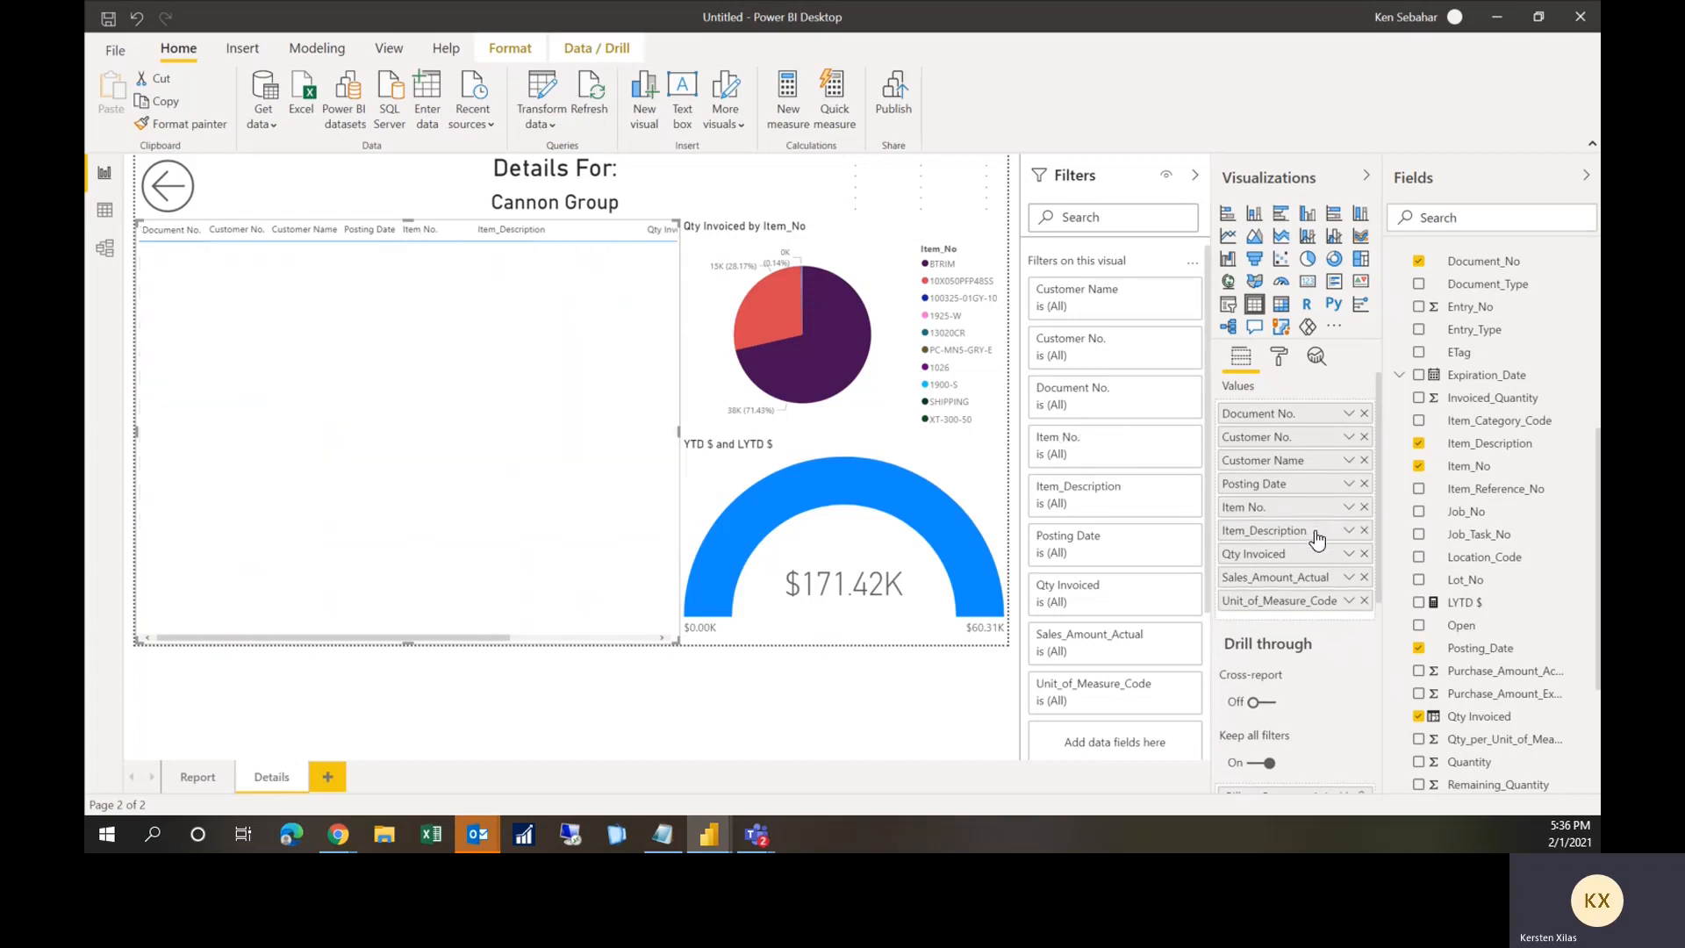
Step: Rename the Details table's Item_Description column to "Item Description" for this visual
right_click(1317, 538)
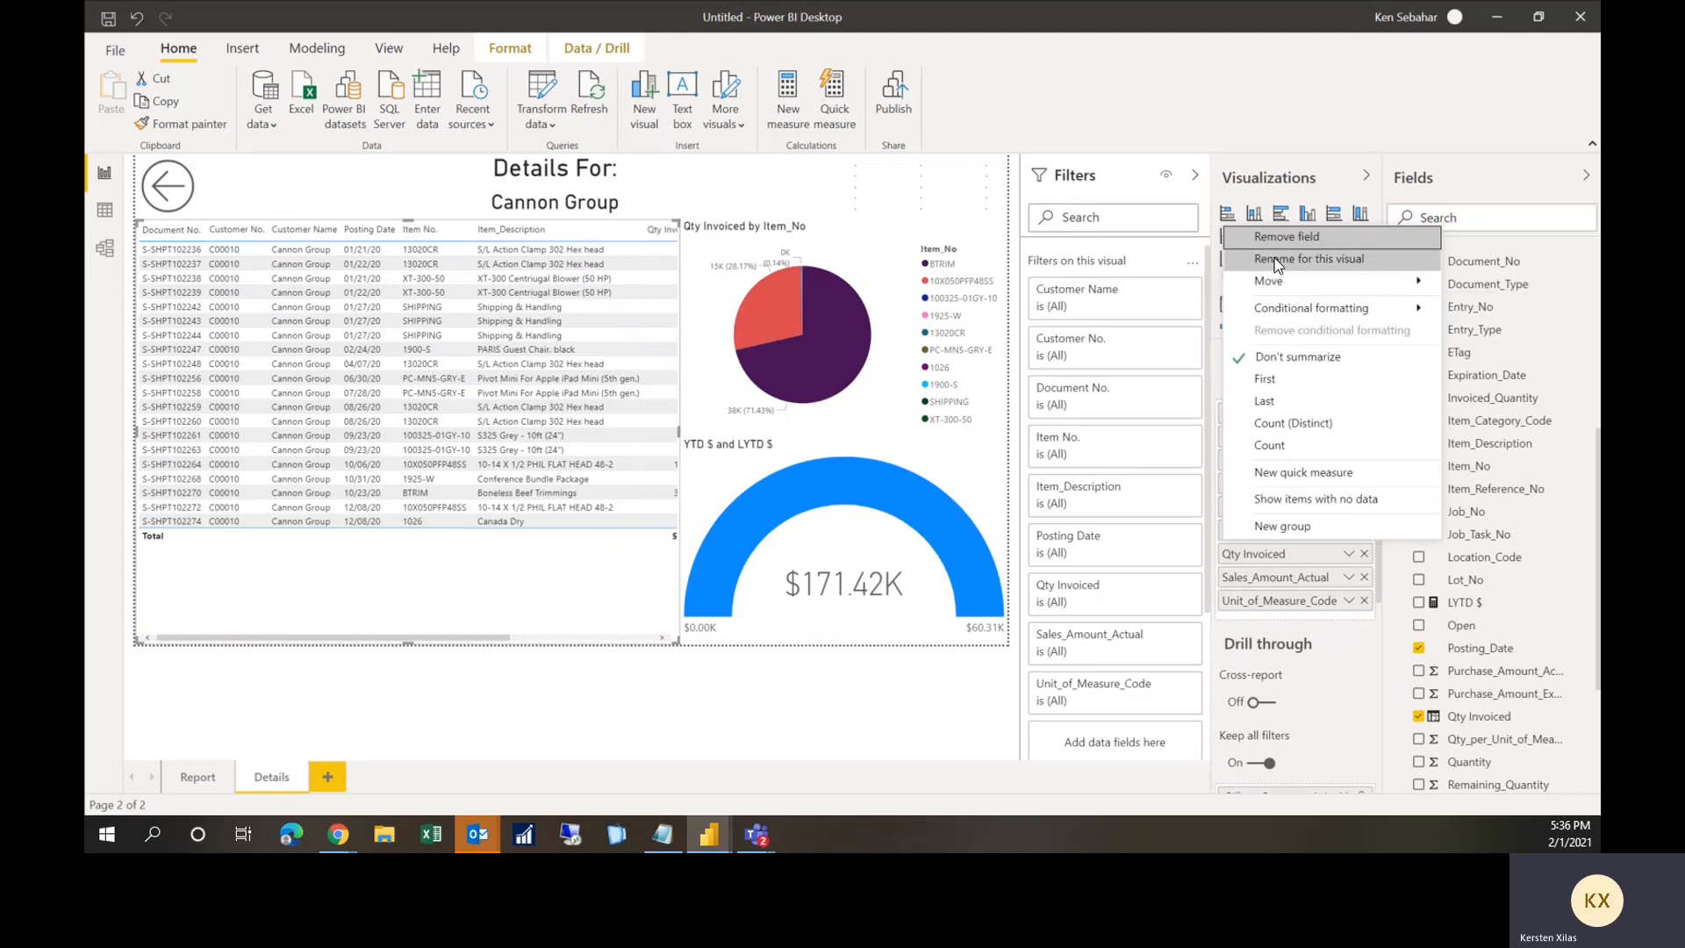
left_click(1309, 258)
left_click(1261, 531)
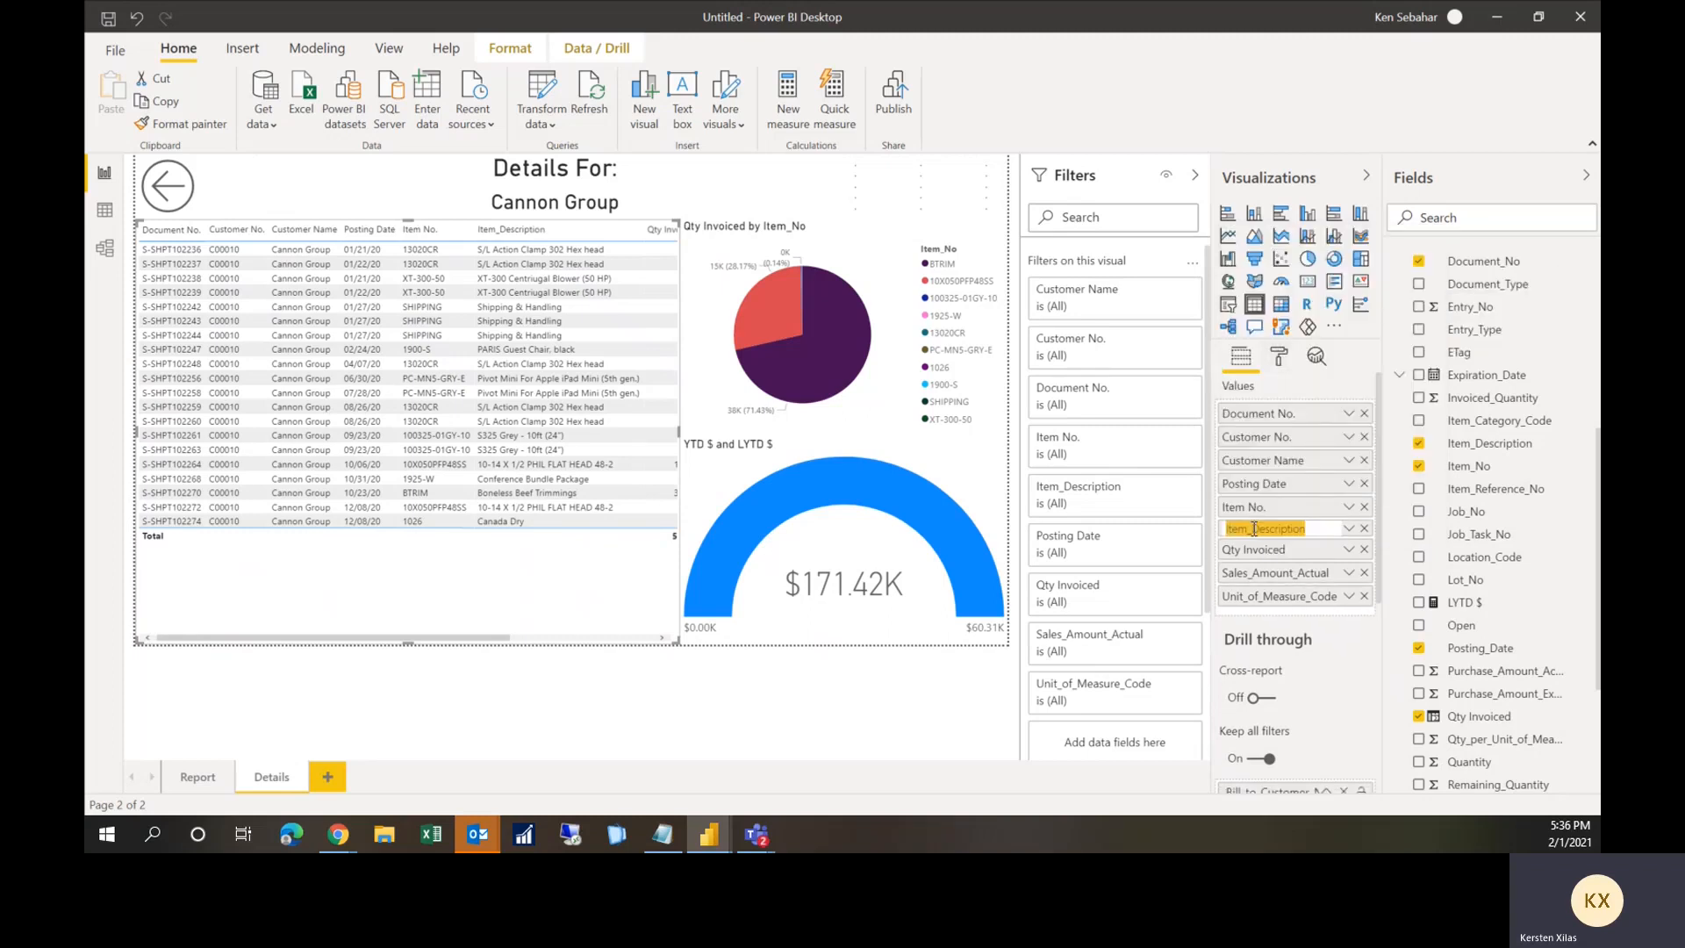
left_click(1256, 530)
key("BackSpace")
key("Return")
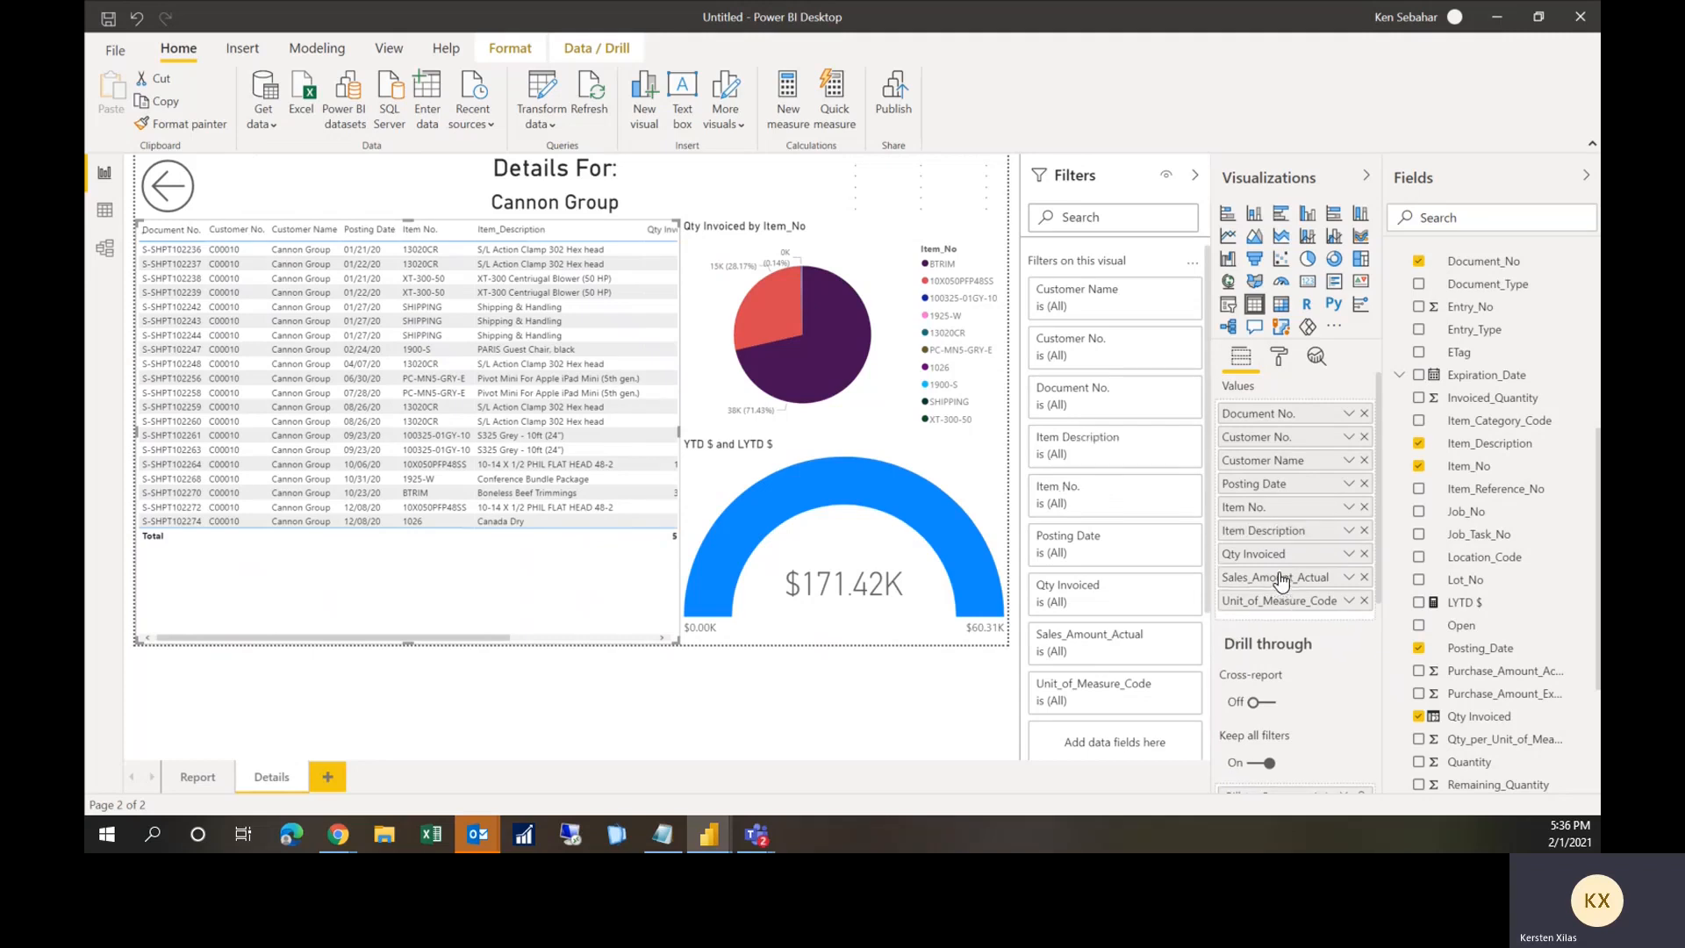
Step: Rename the Details table's Sales_Amount_Actual column to "Sales Amount" for this visual
right_click(1274, 579)
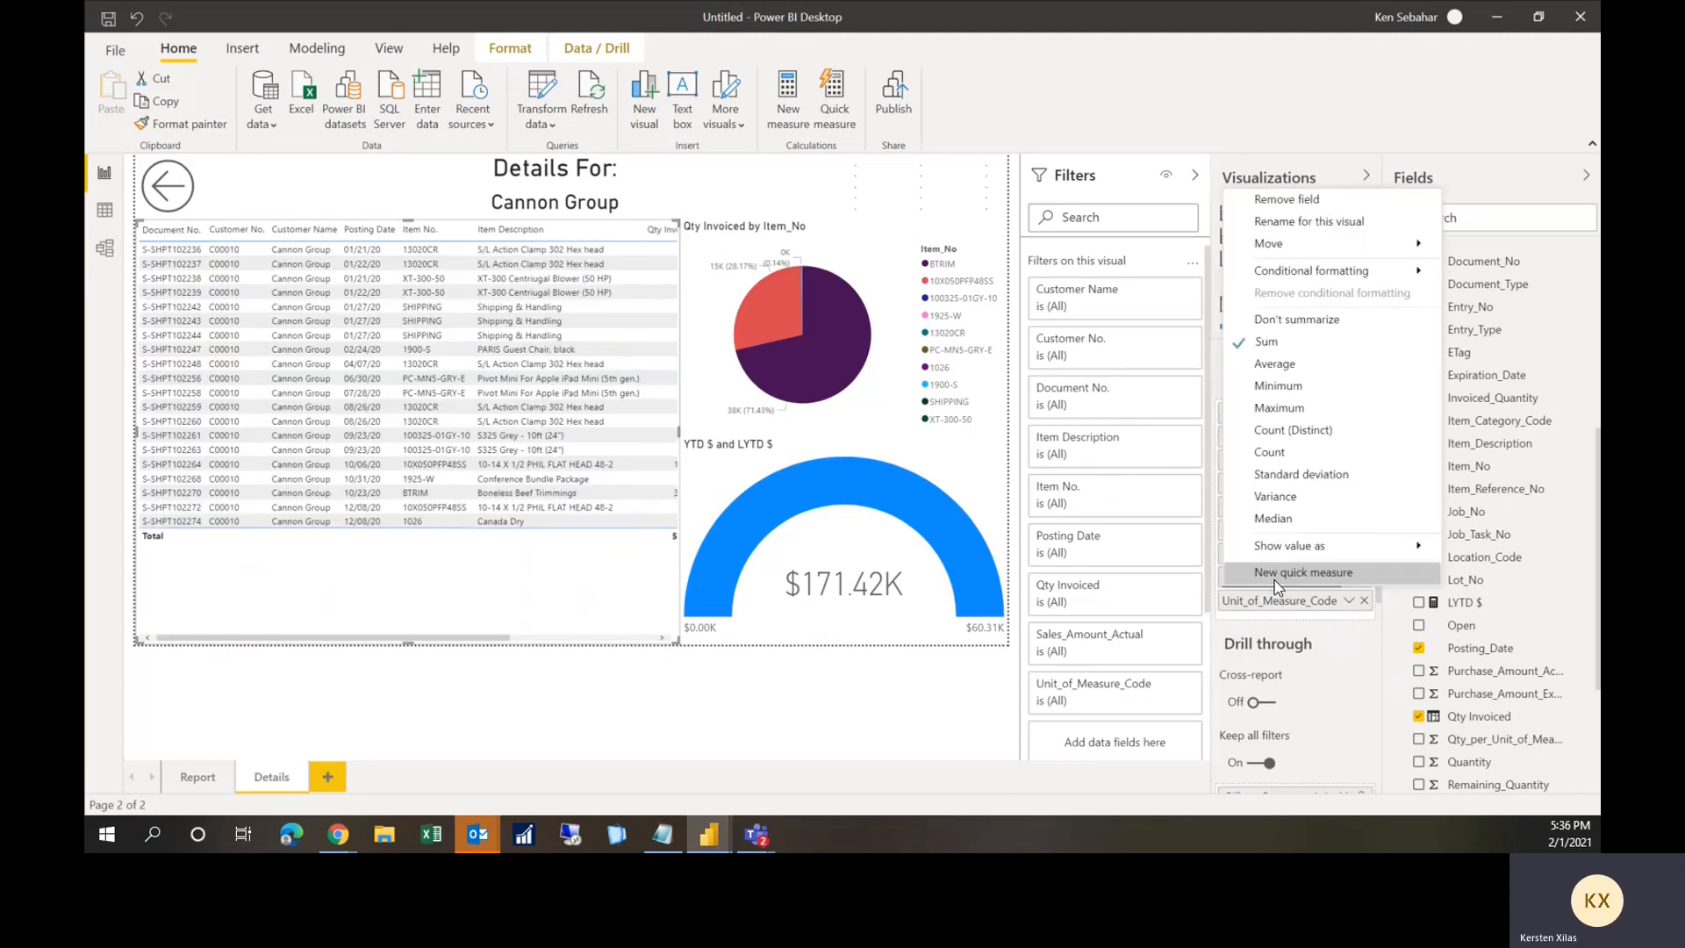
left_click(1287, 228)
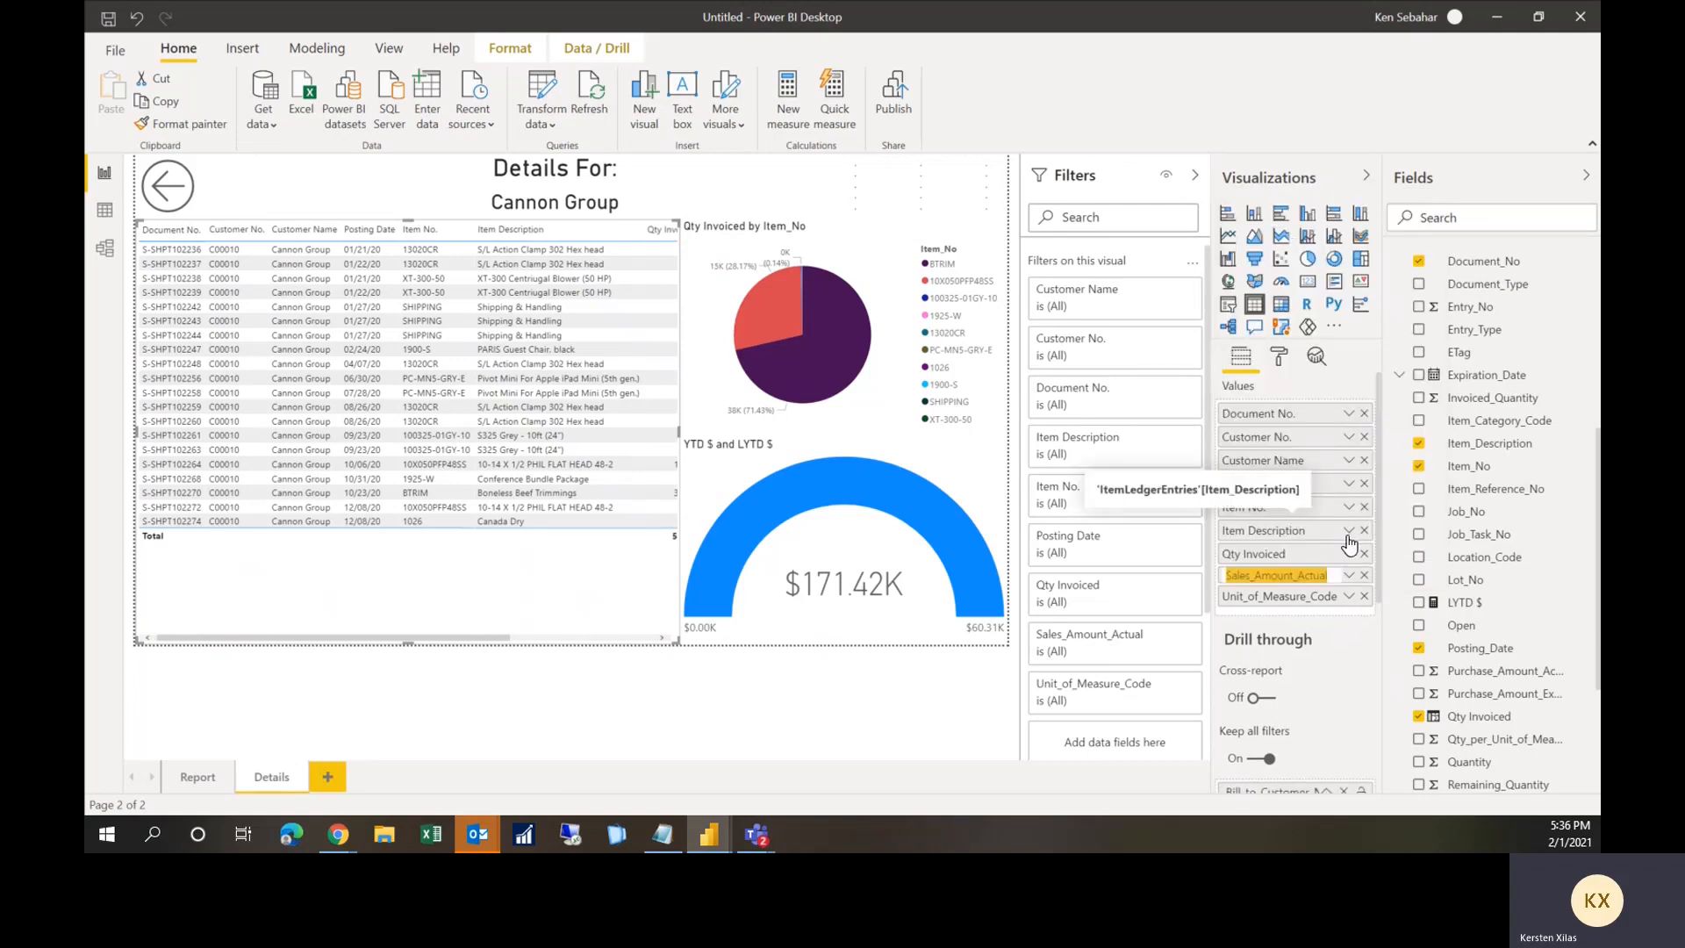
type("s Amount")
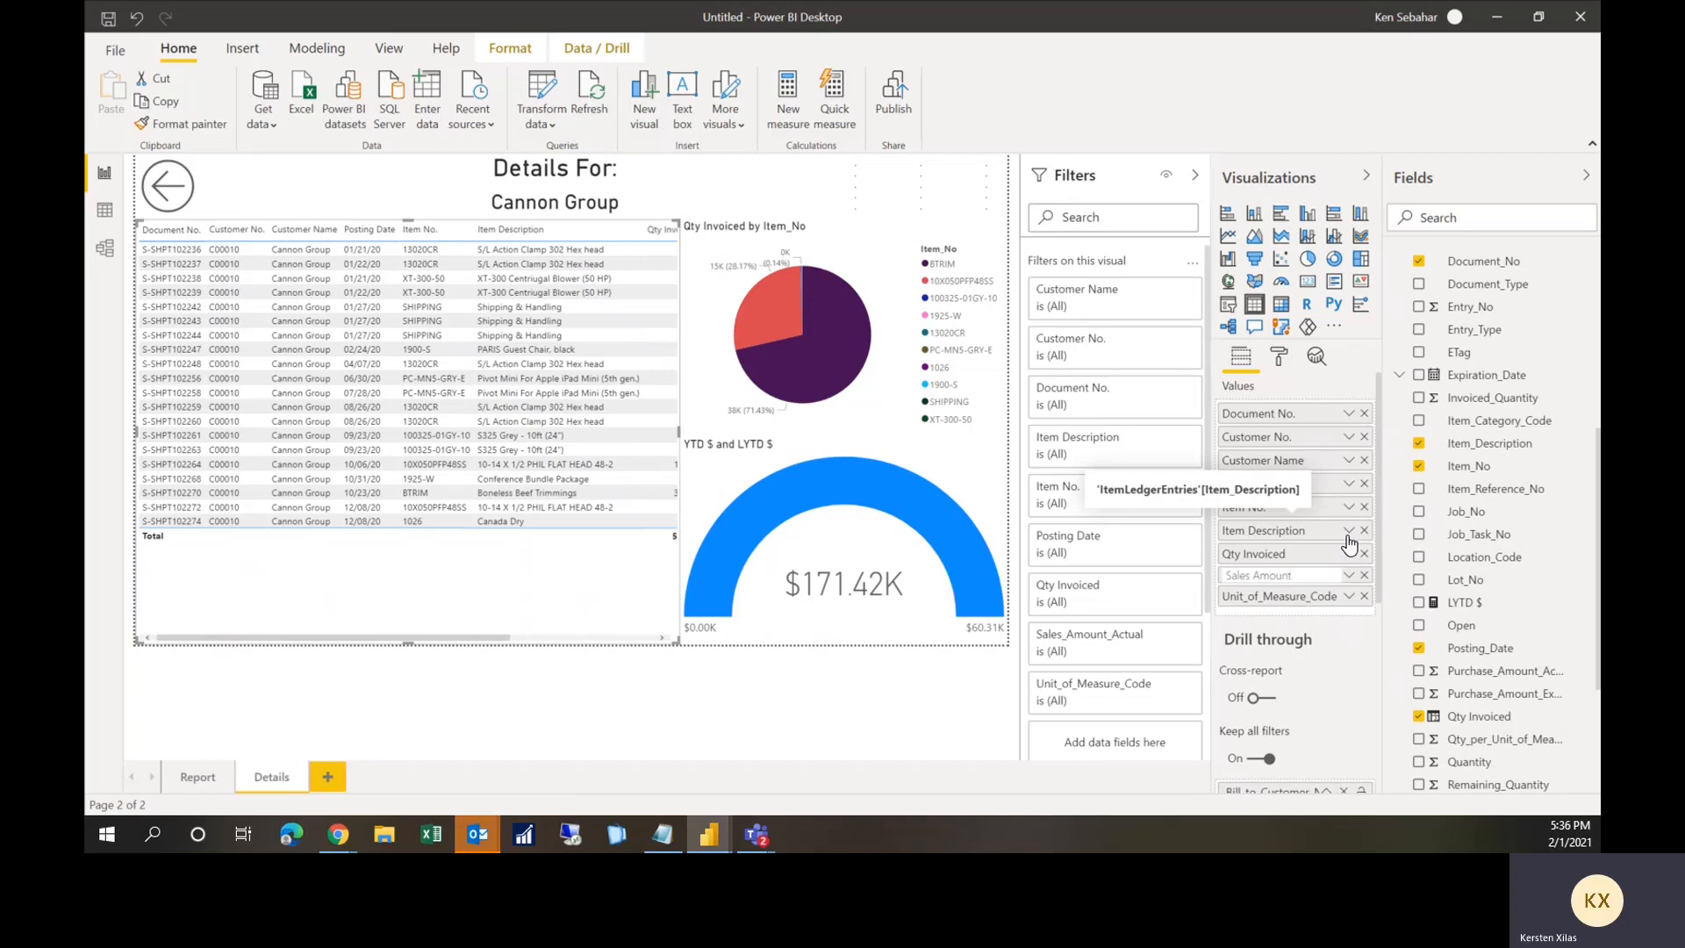
key("Return")
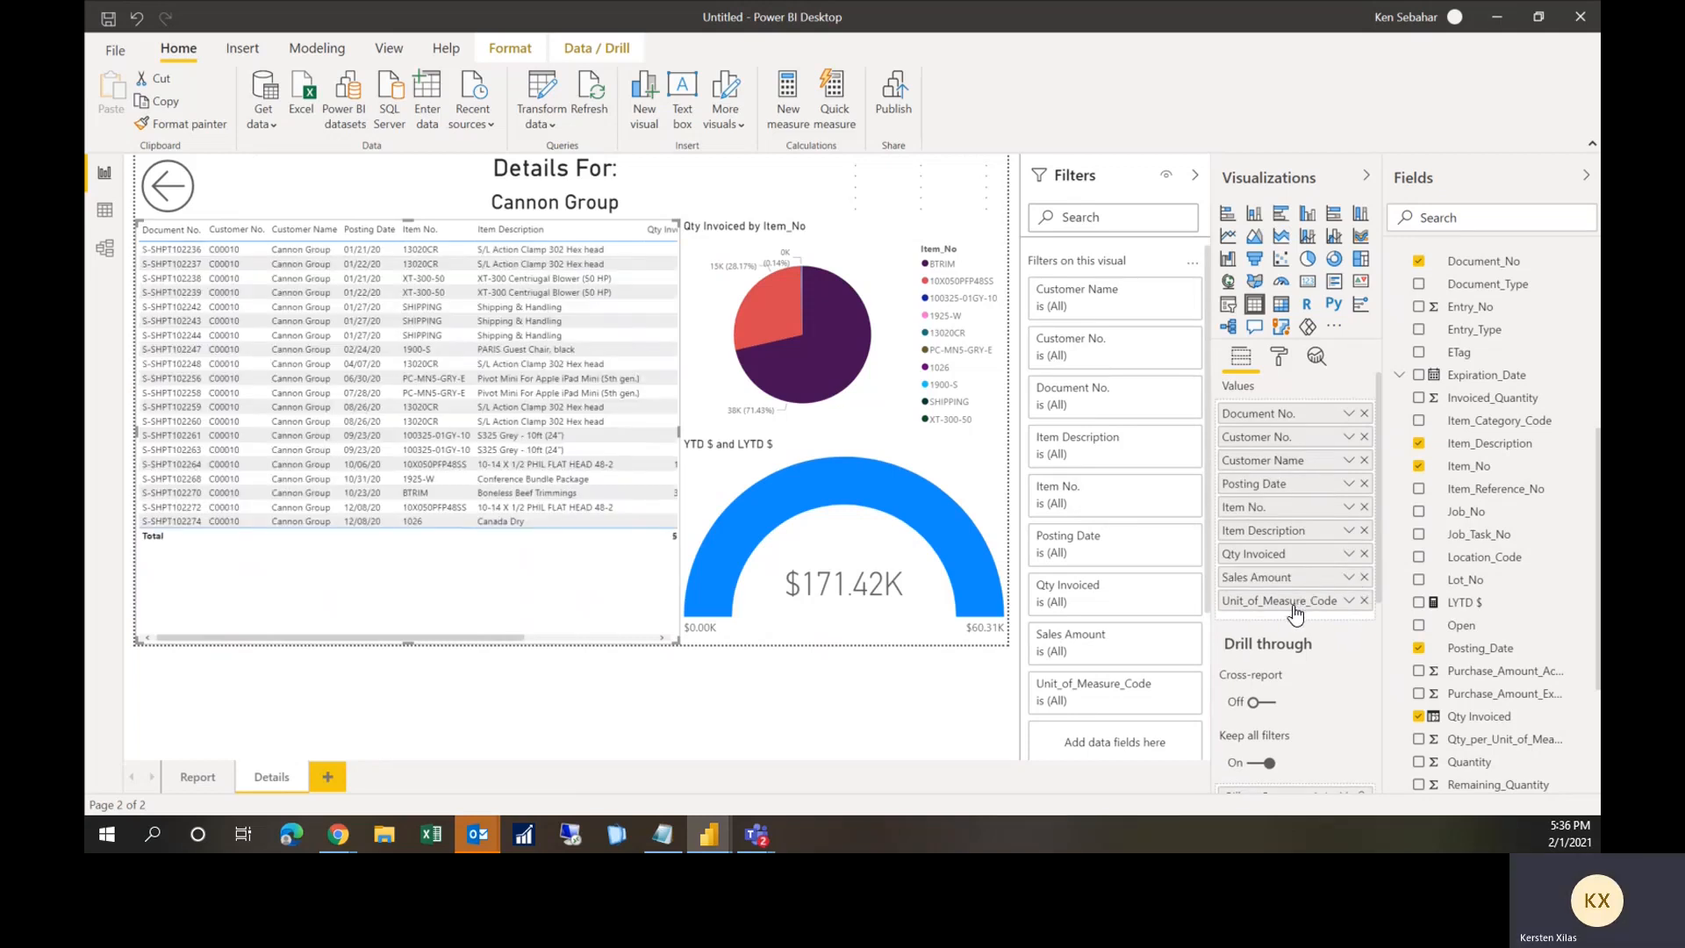
Step: Rename the Details table's Unit_of_Measure_Code column to "Unit of Measure" for this visual
right_click(1290, 602)
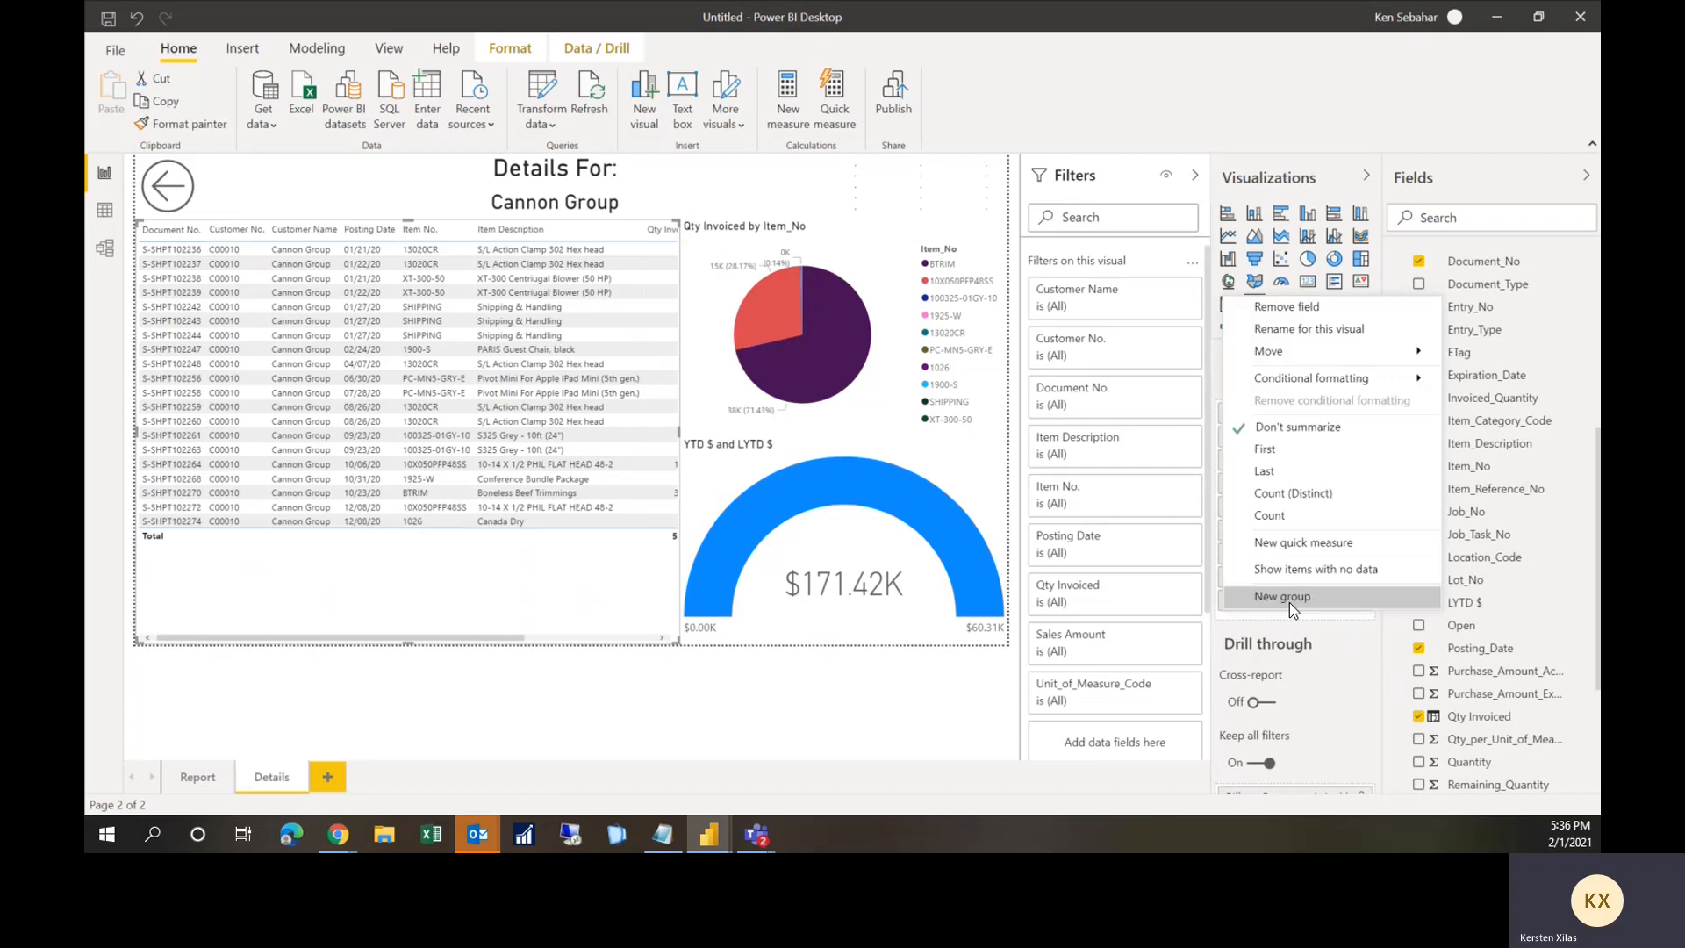
left_click(1296, 330)
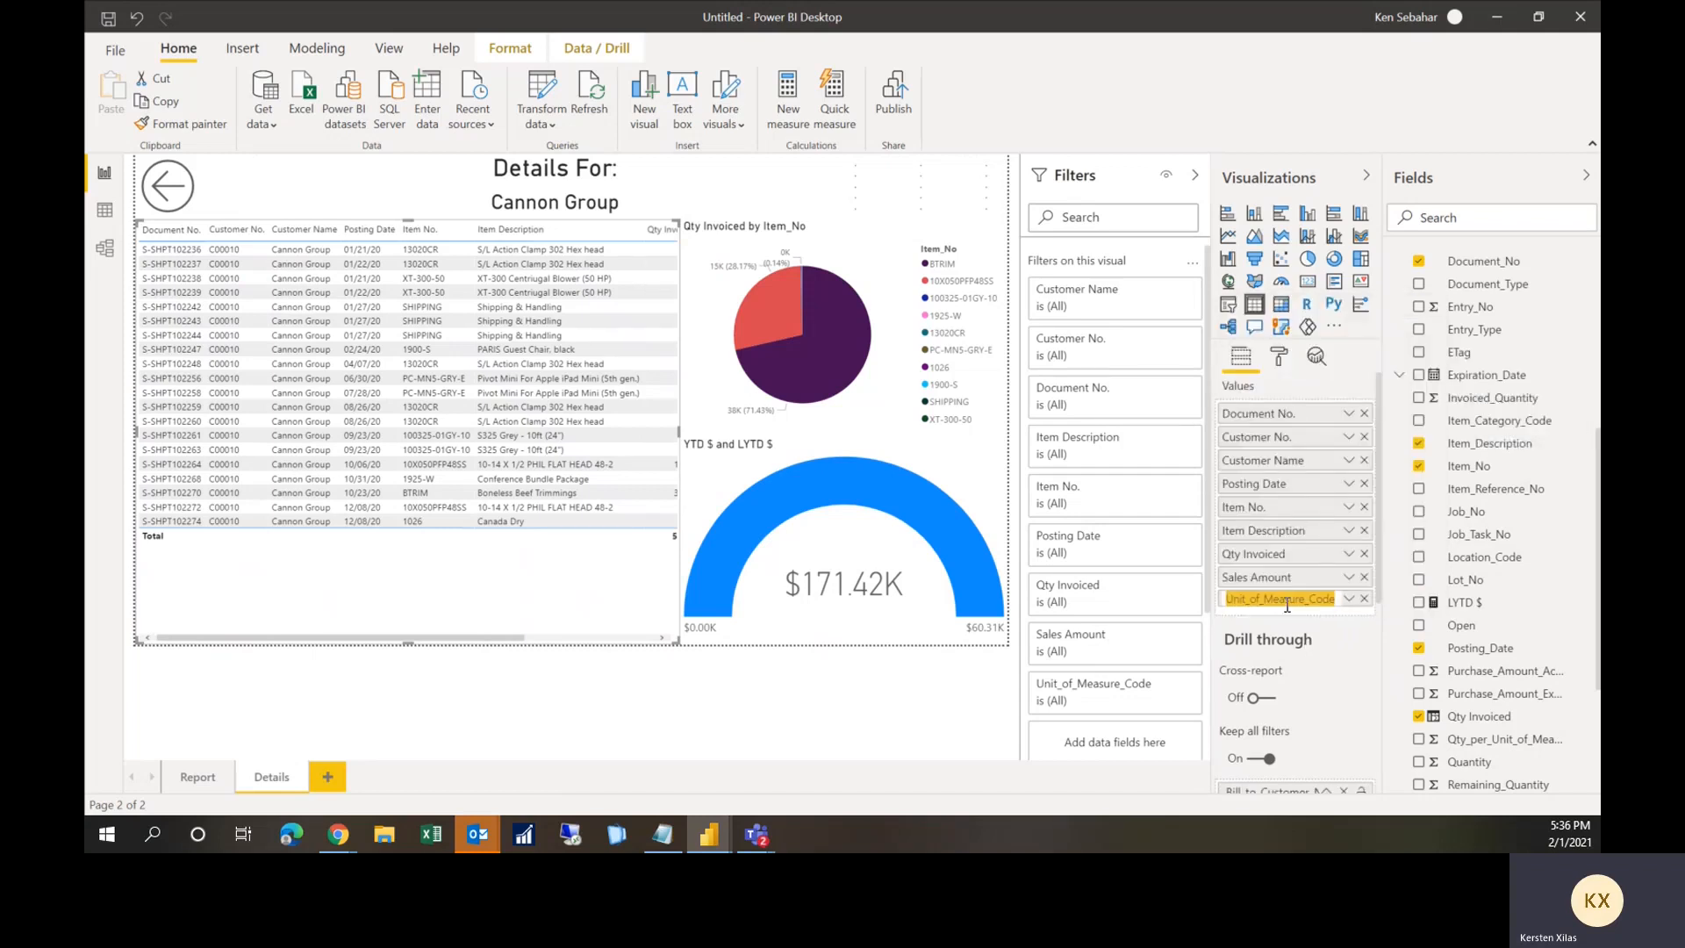
type("Unit of")
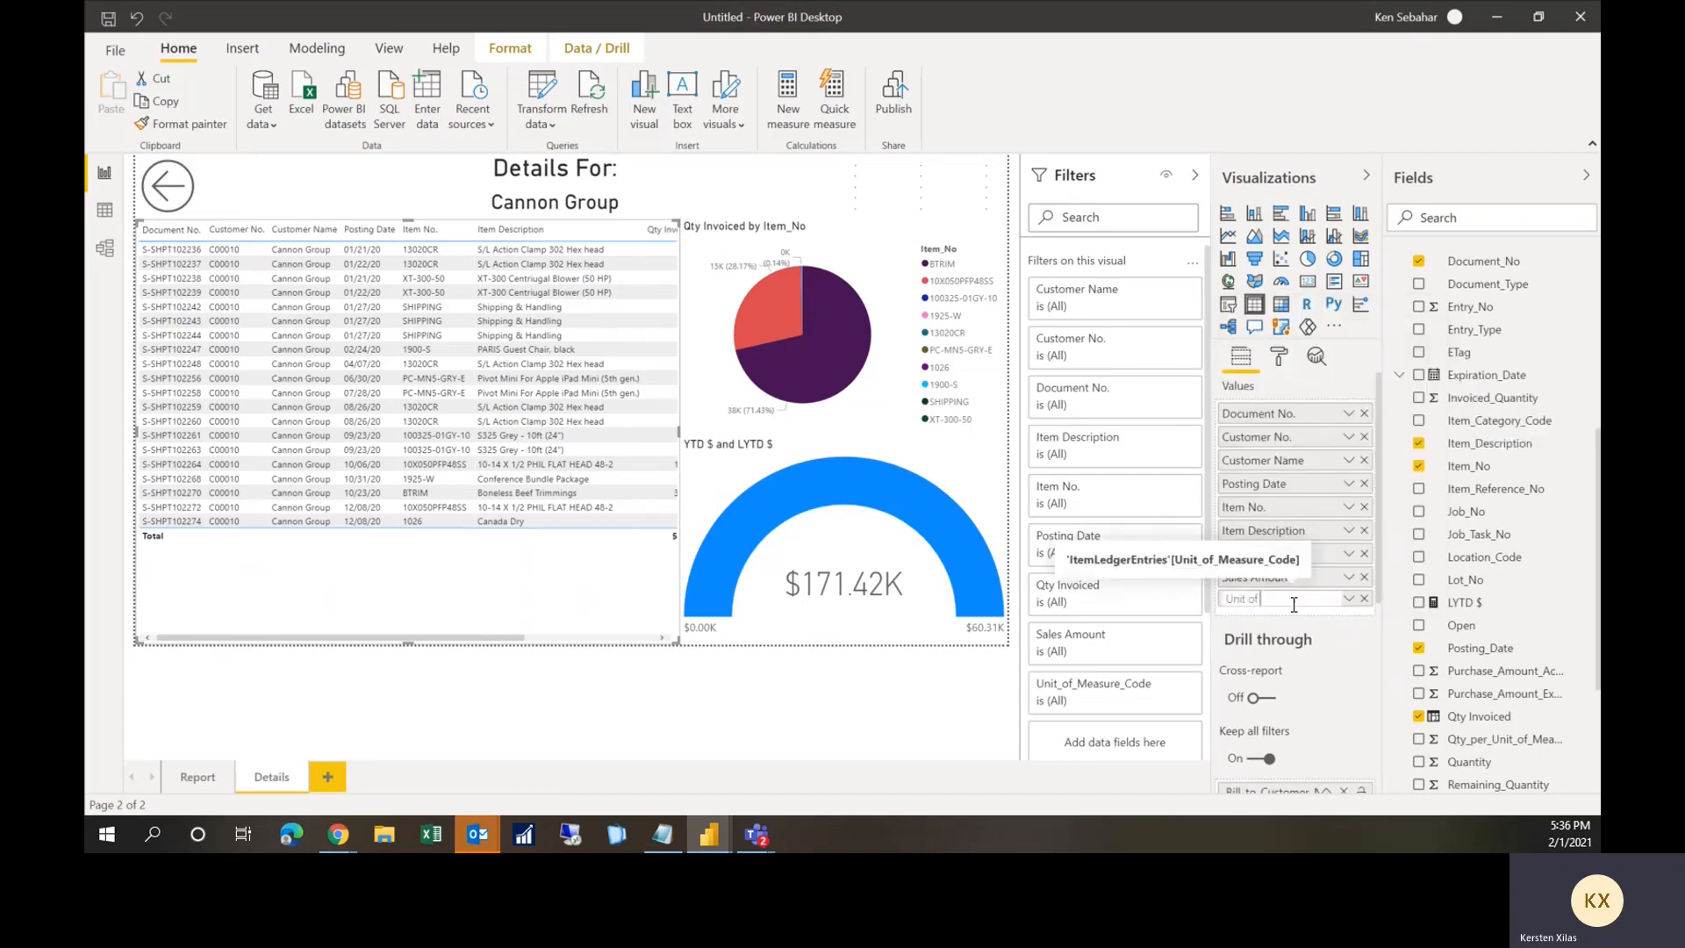
type(" Measure")
key("Return")
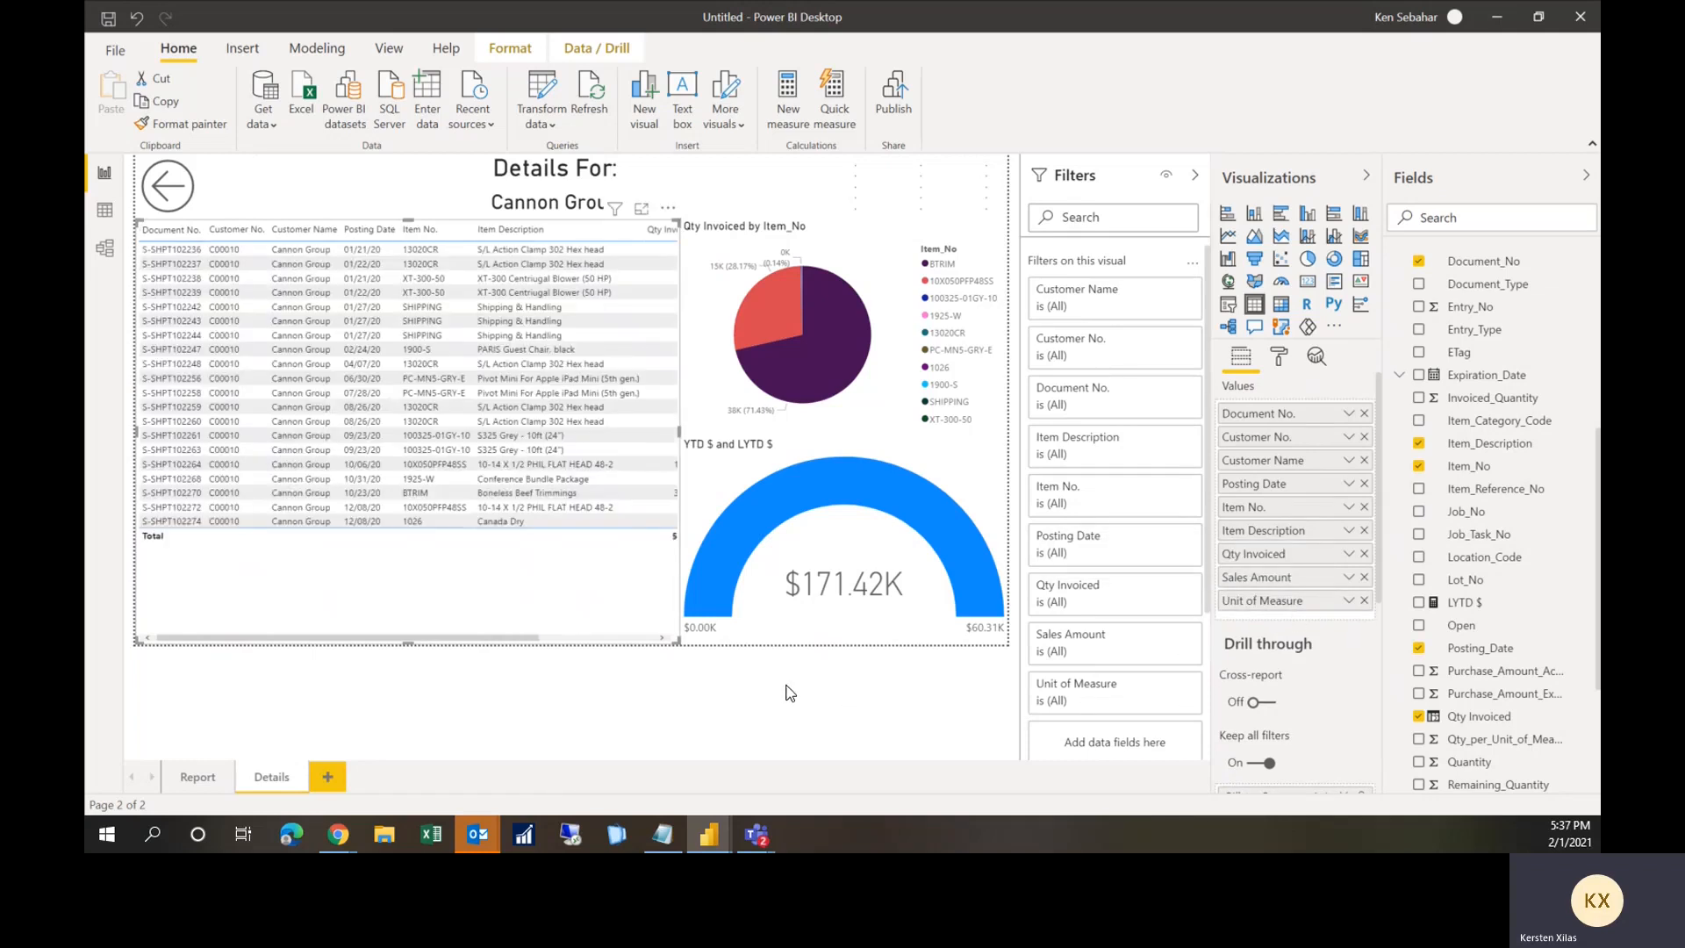
Step: Change the Details page pie chart's title text to "Qty Invoiced by Item No"
left_click(708, 356)
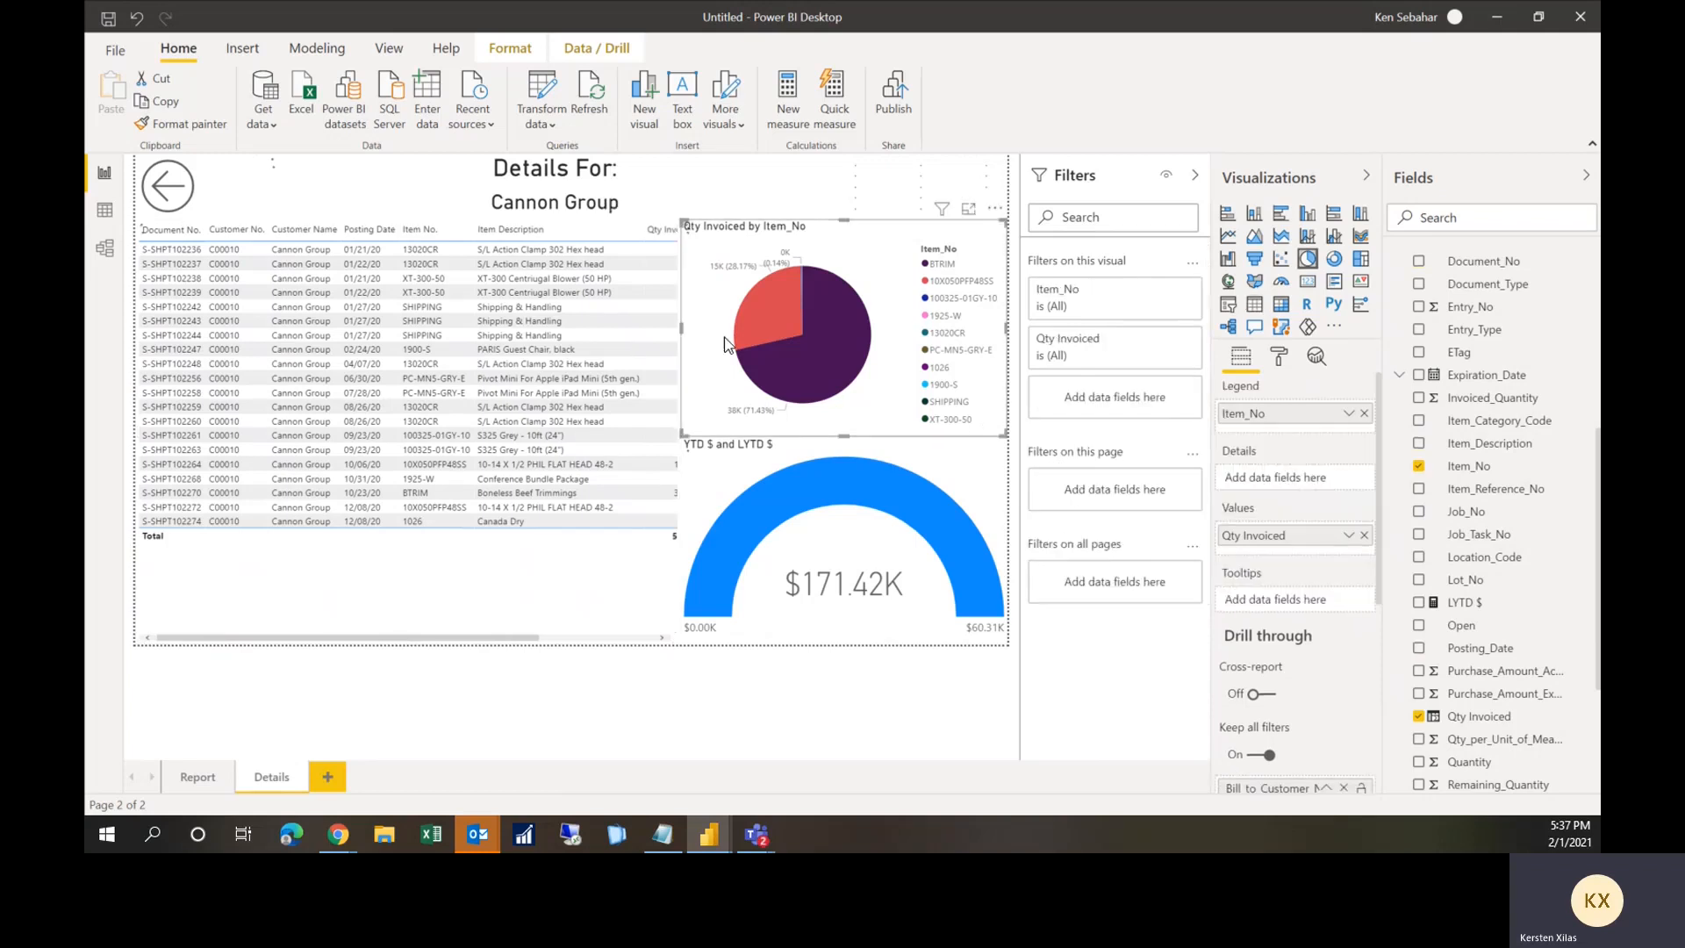
left_click(1282, 365)
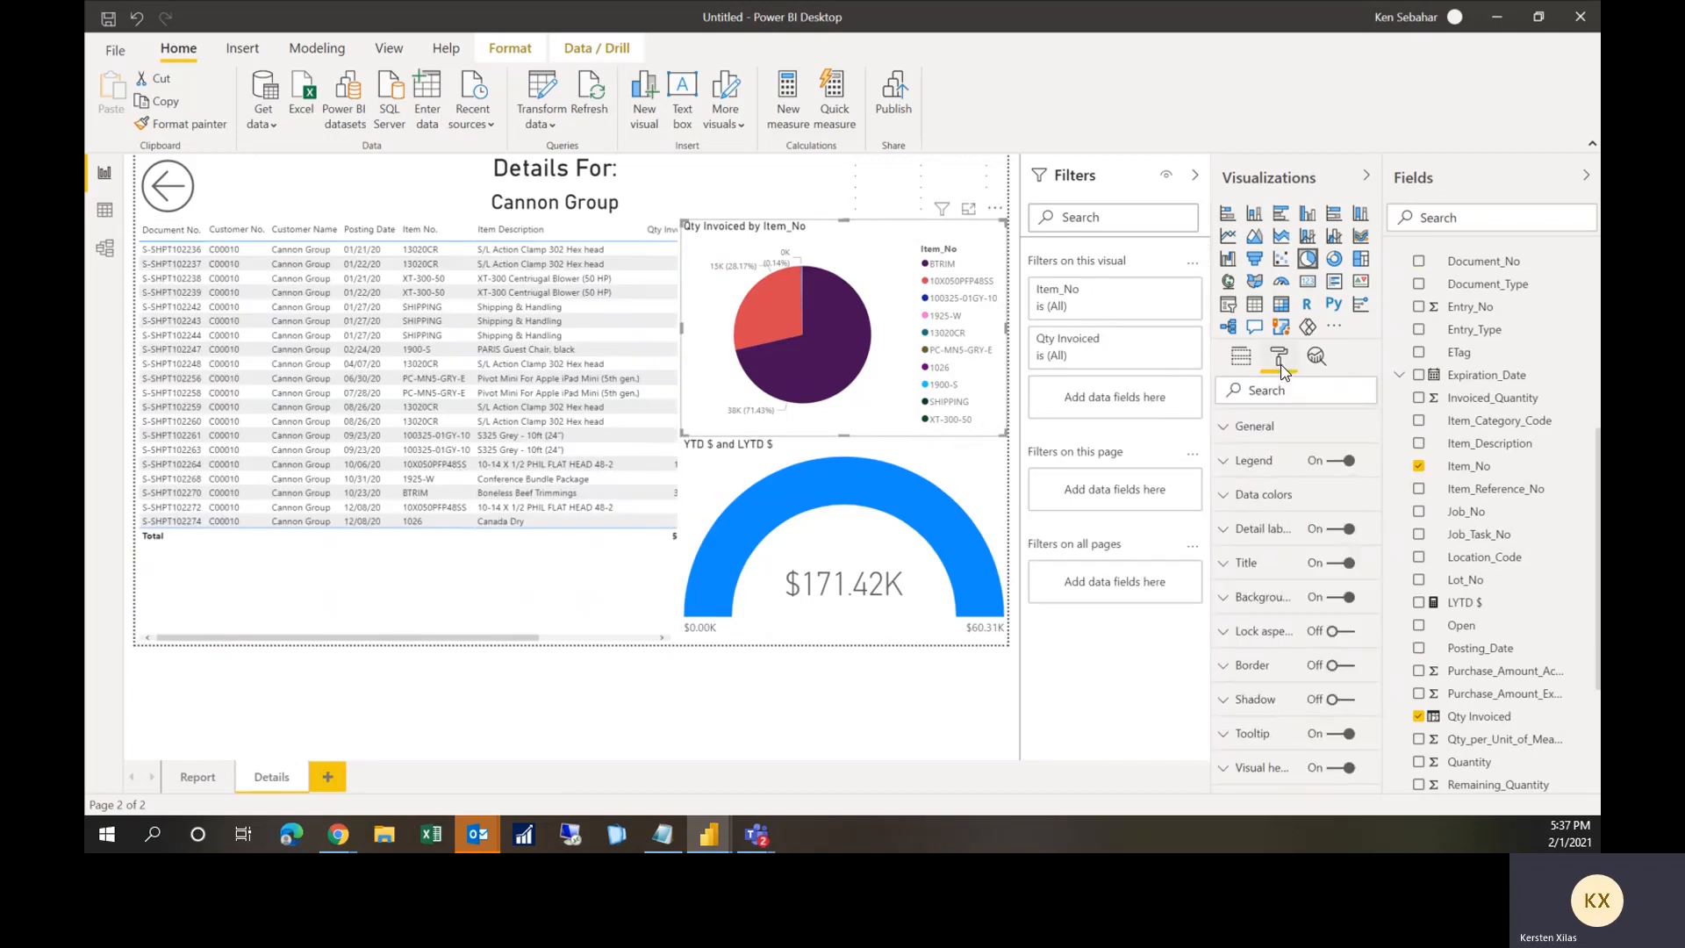
left_click(1262, 562)
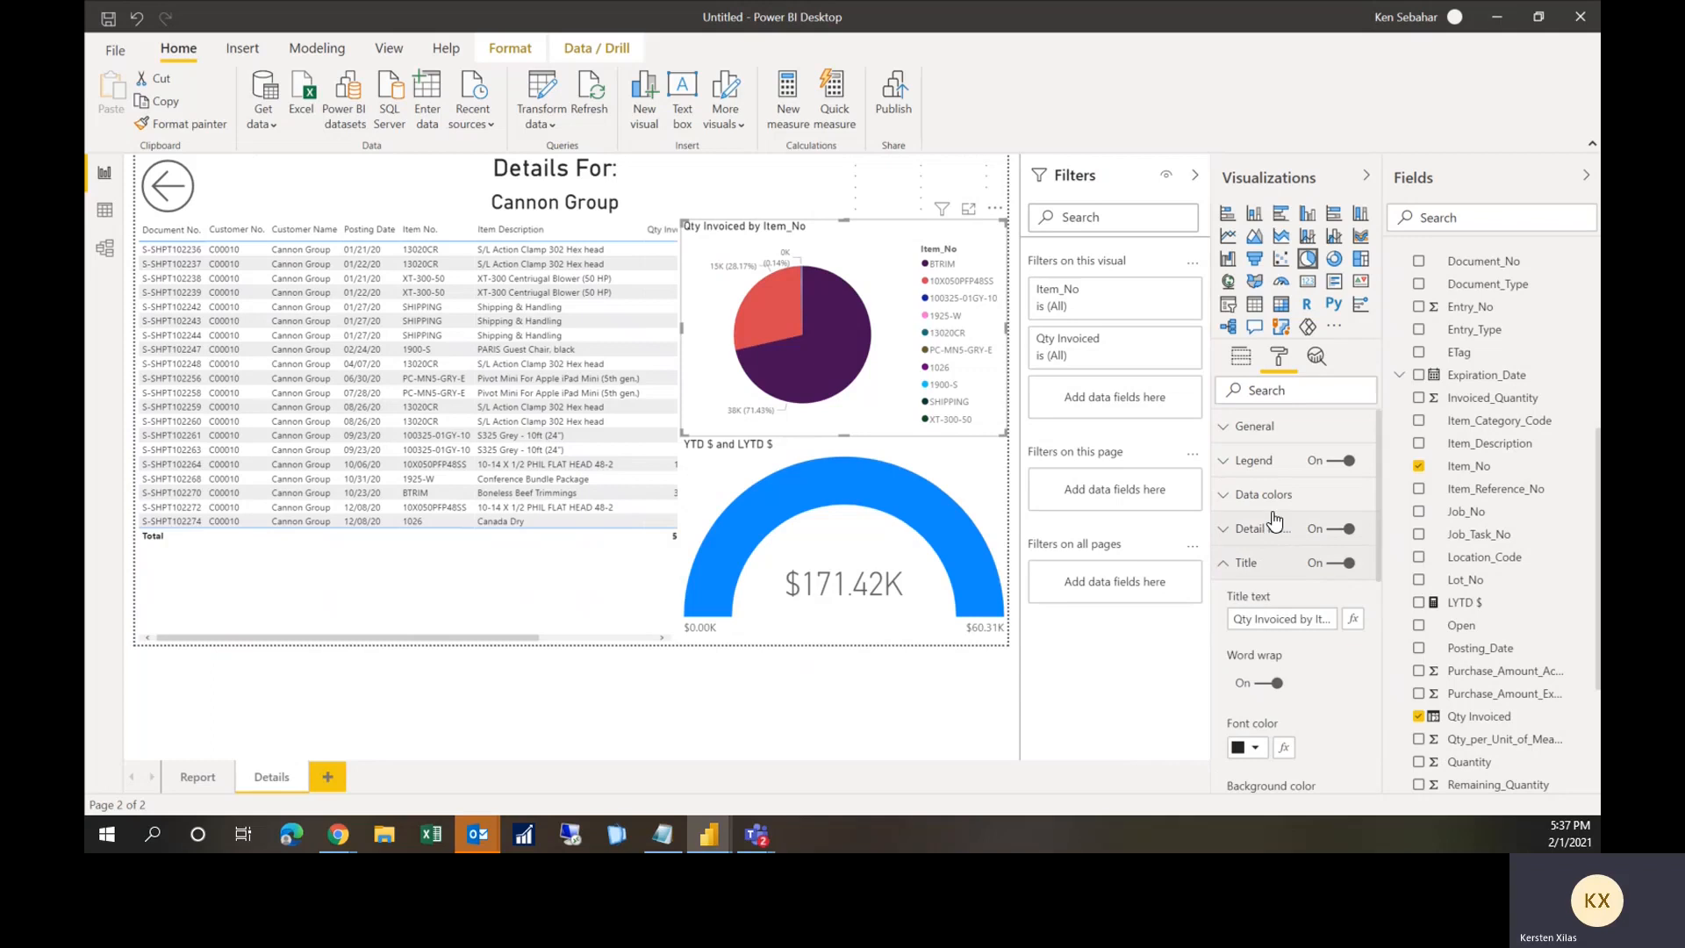
left_click(1319, 619)
key("Right")
key("Right")
key("Right")
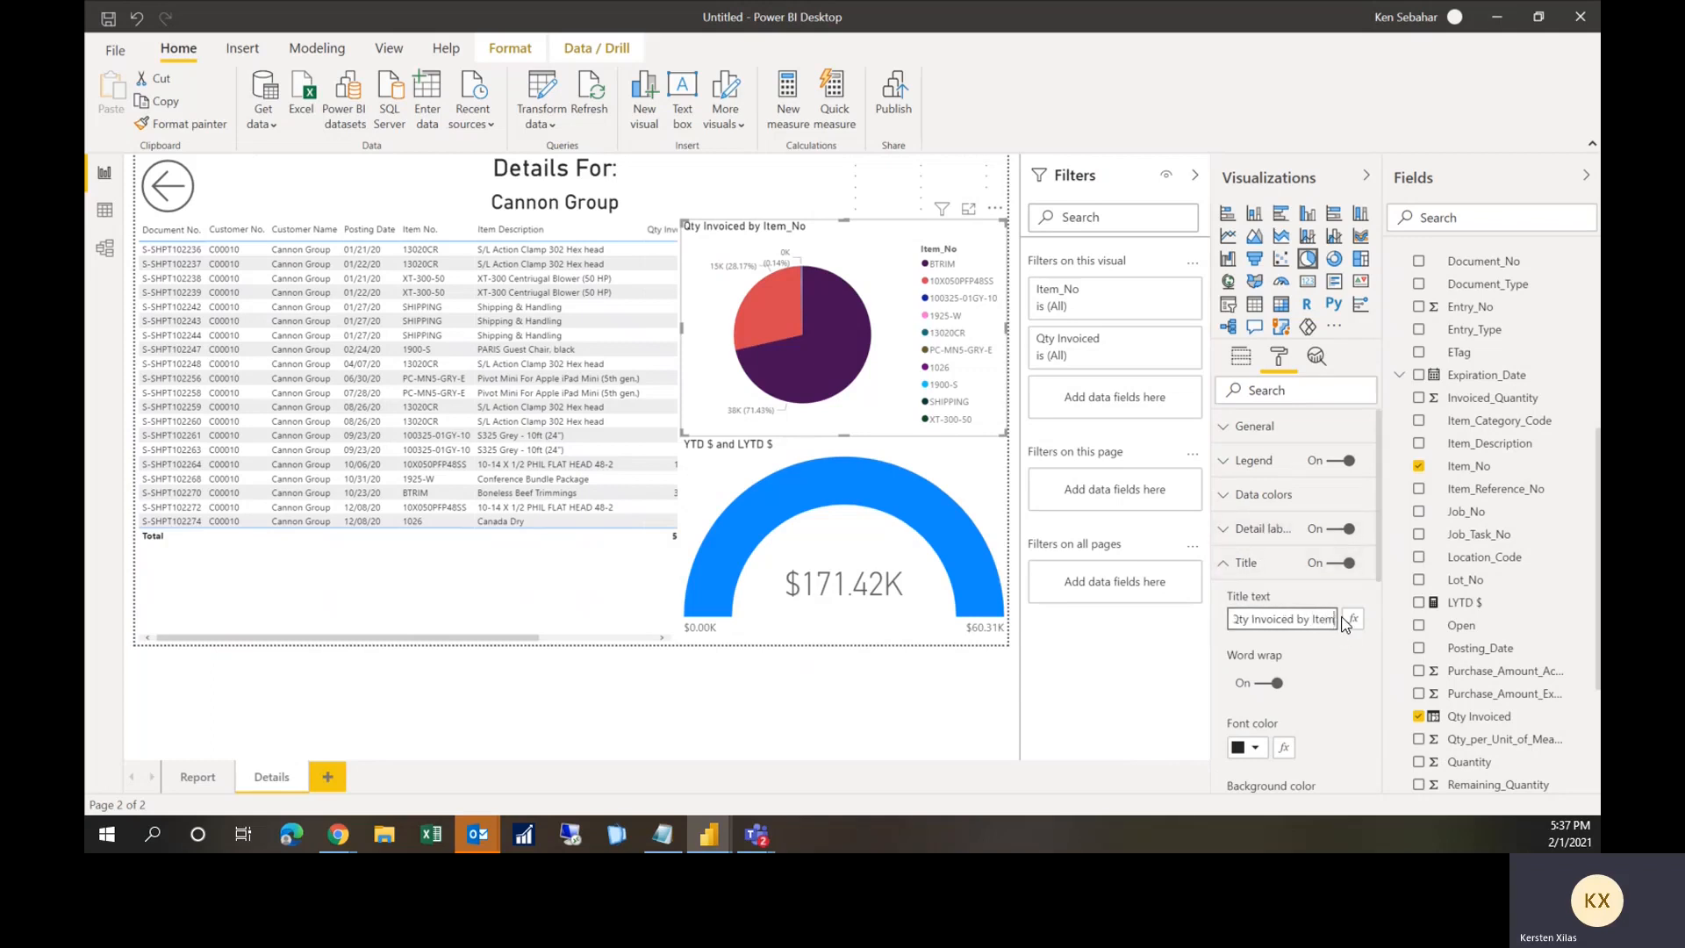
key("BackSpace")
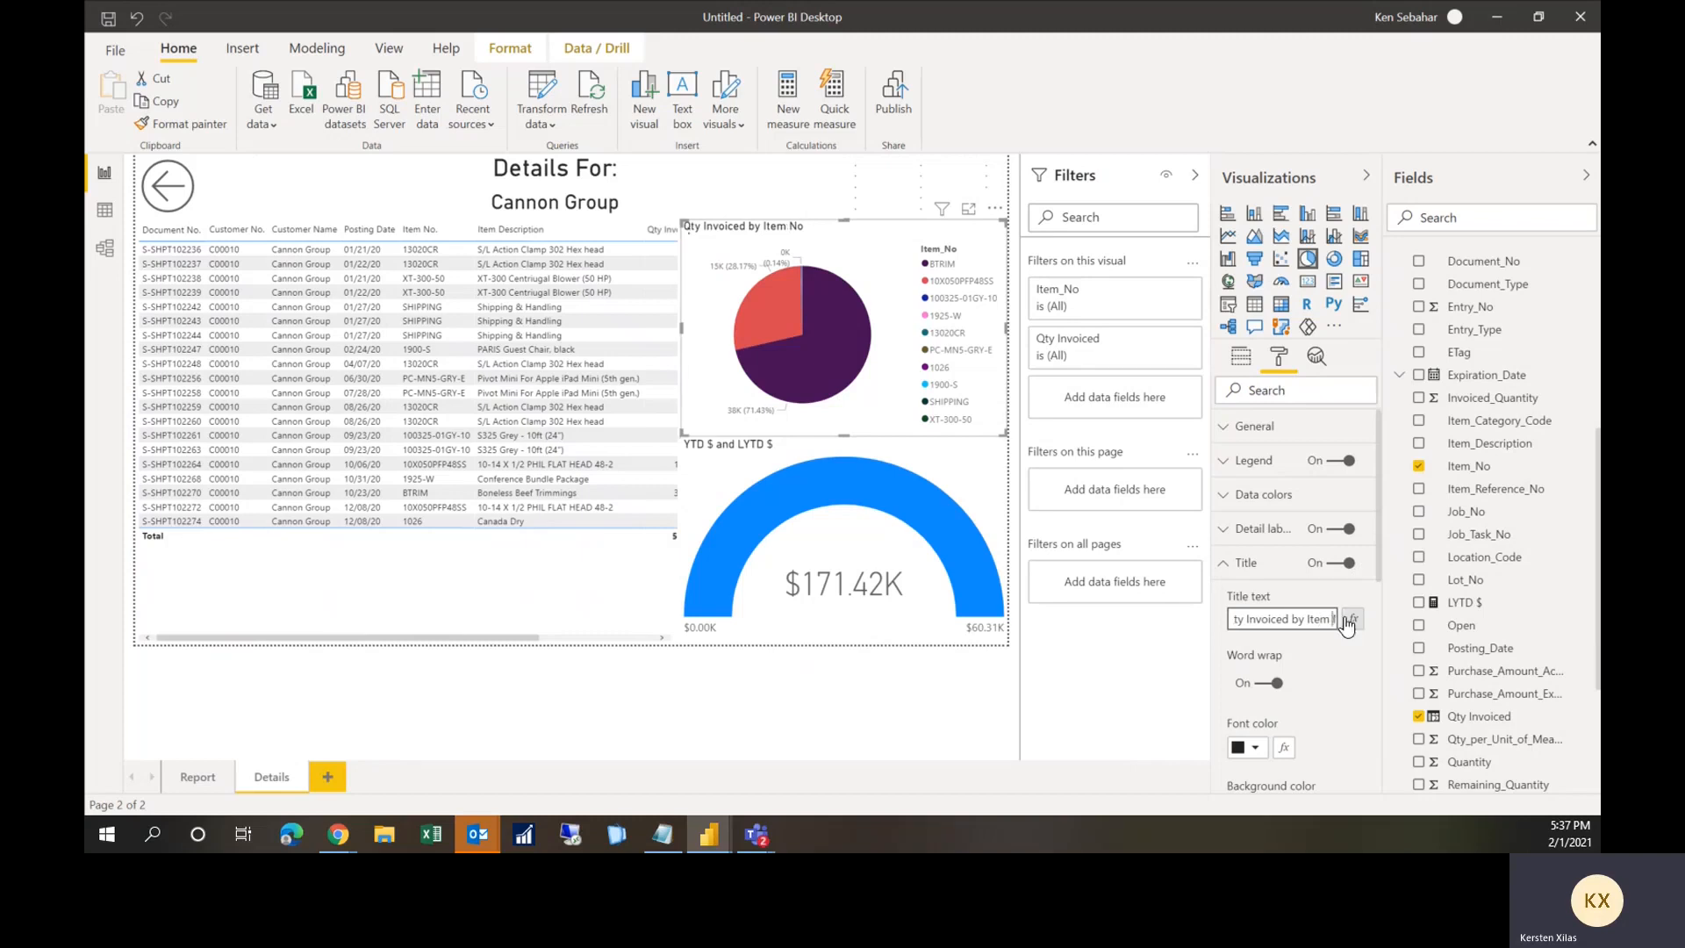
left_click(783, 618)
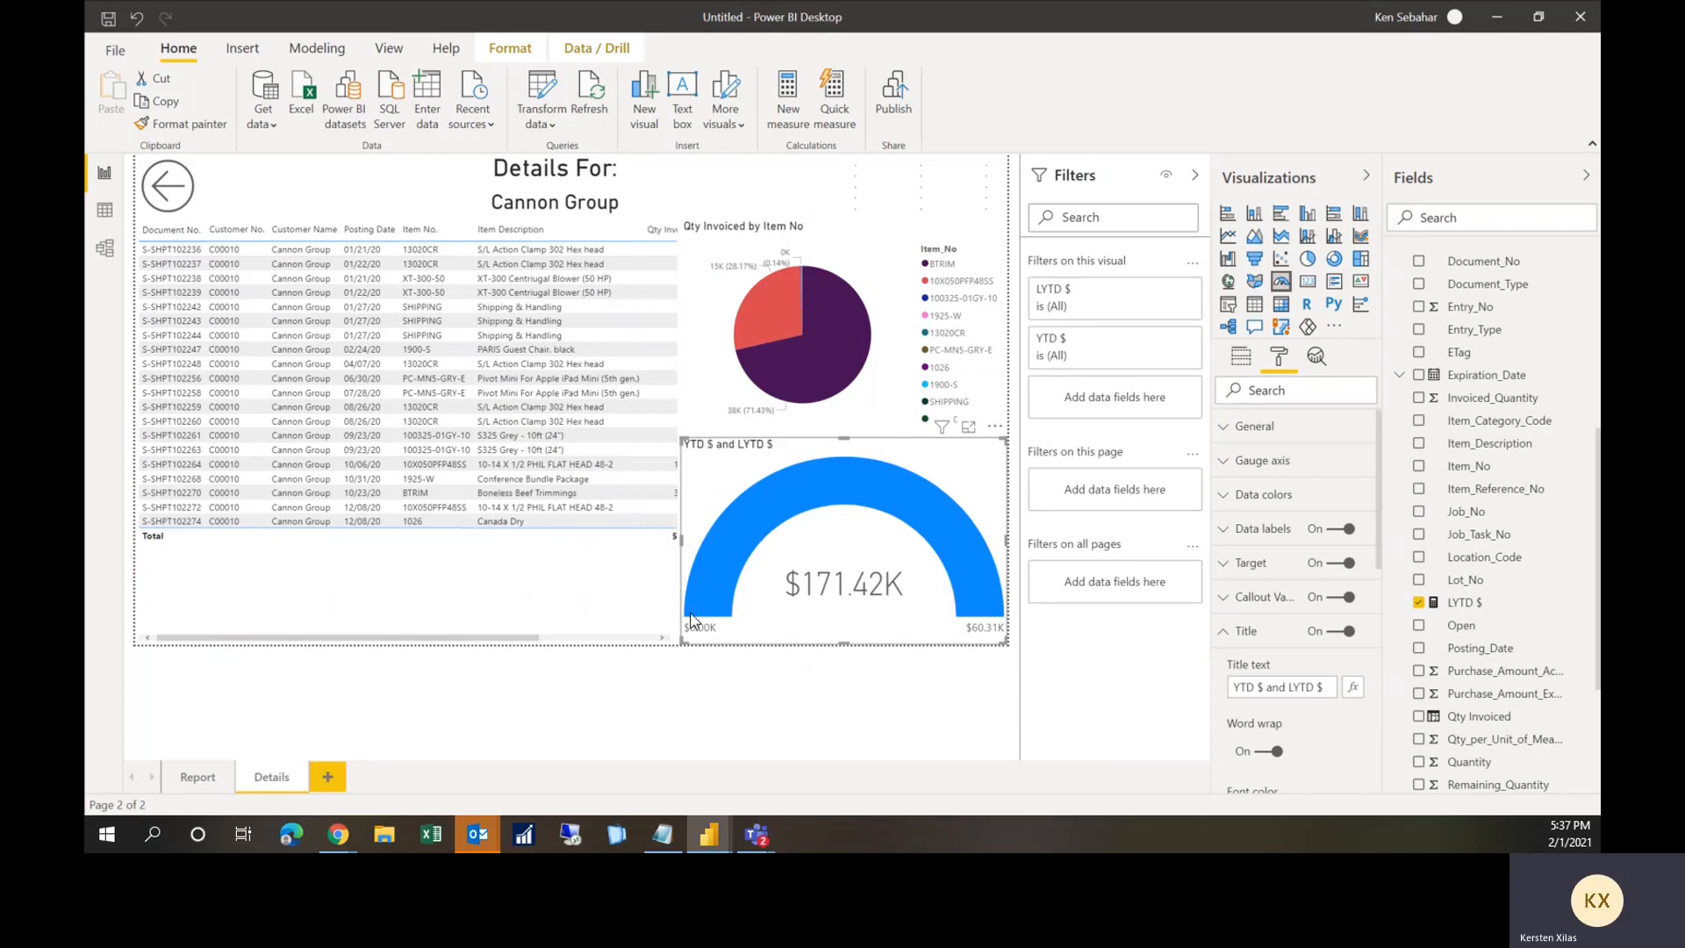
left_click(612, 618)
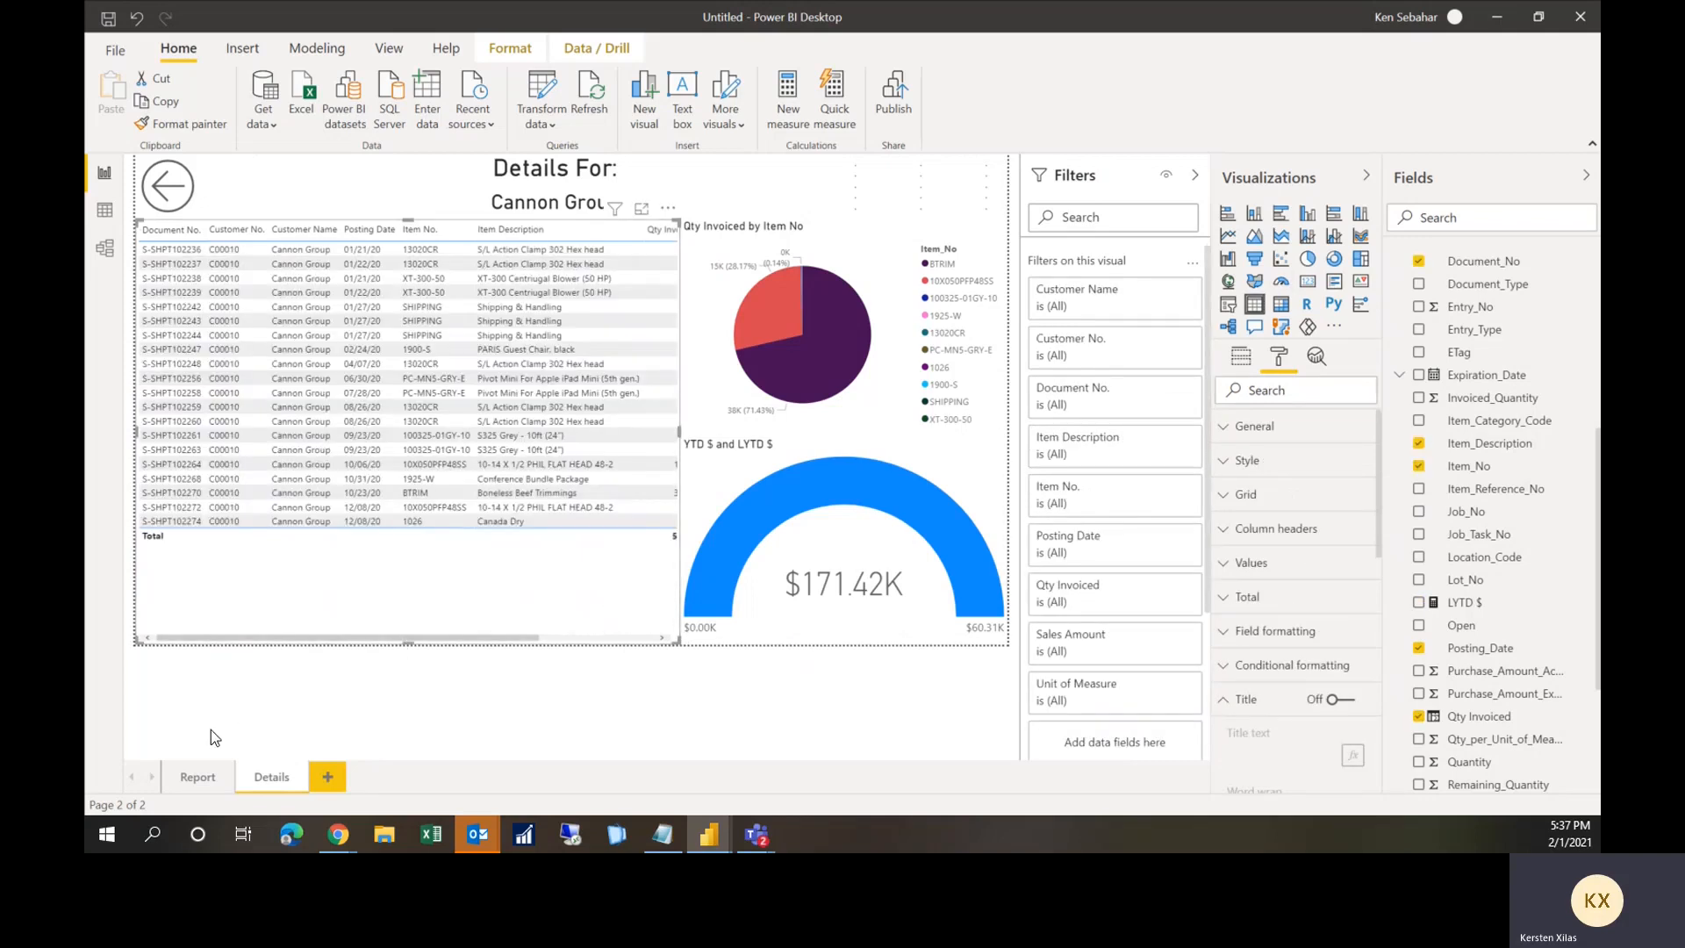
Step: Drill through to the Details page from the Trey Research row of the Report page's customer table
left_click(207, 780)
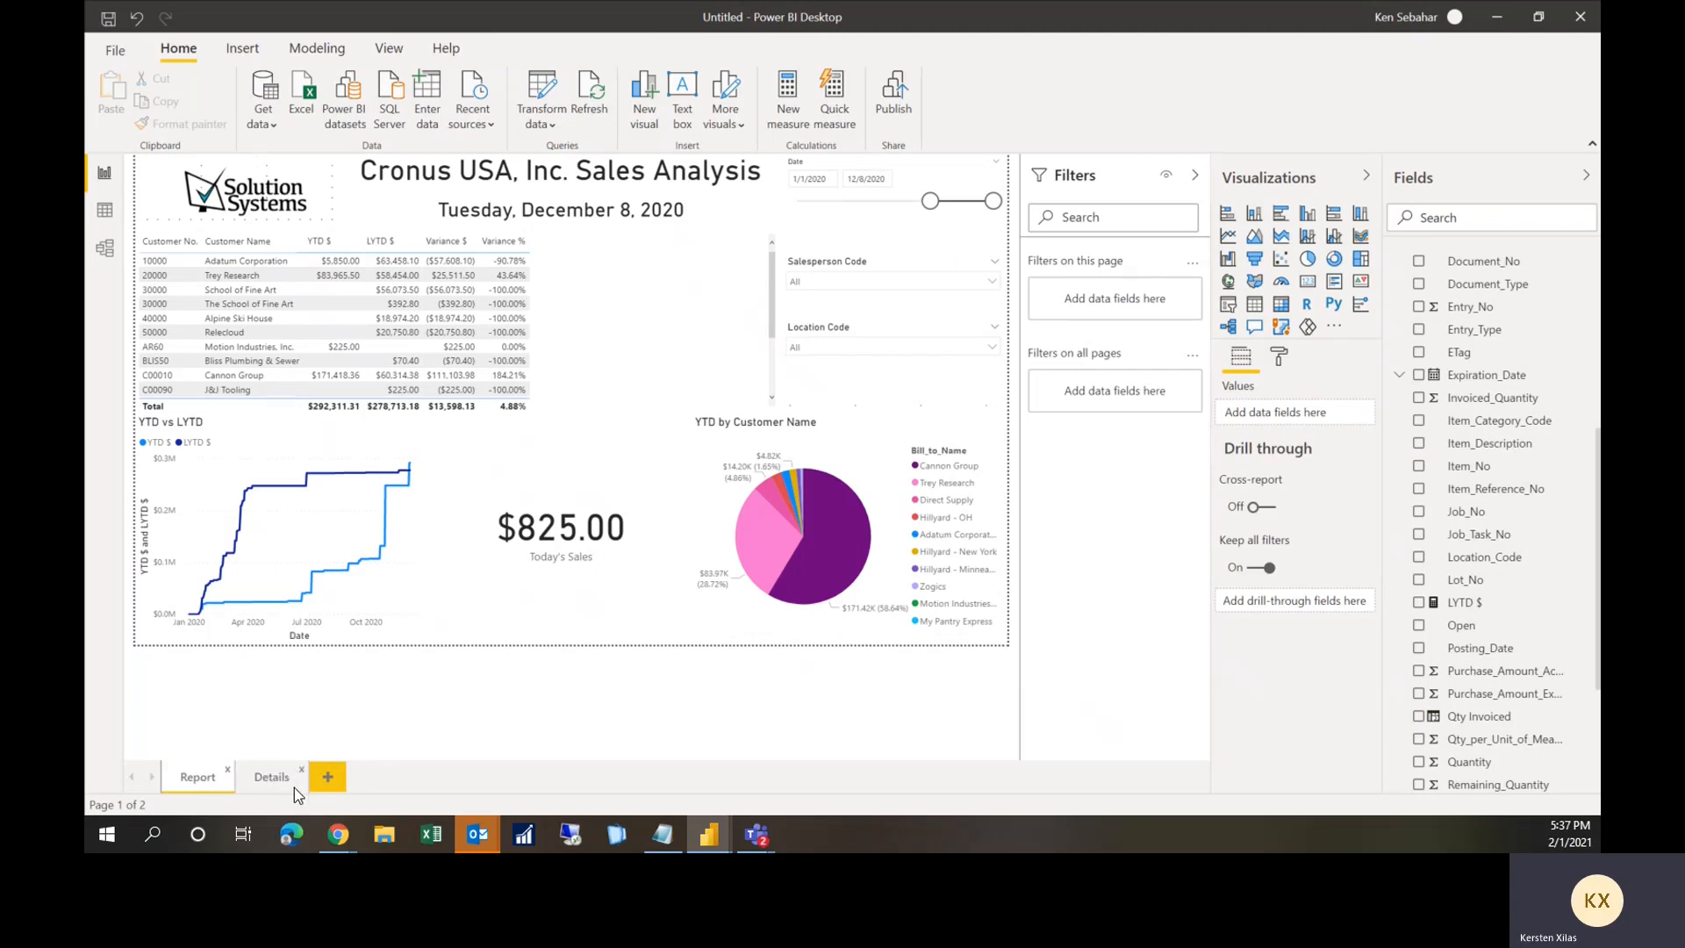
right_click(176, 263)
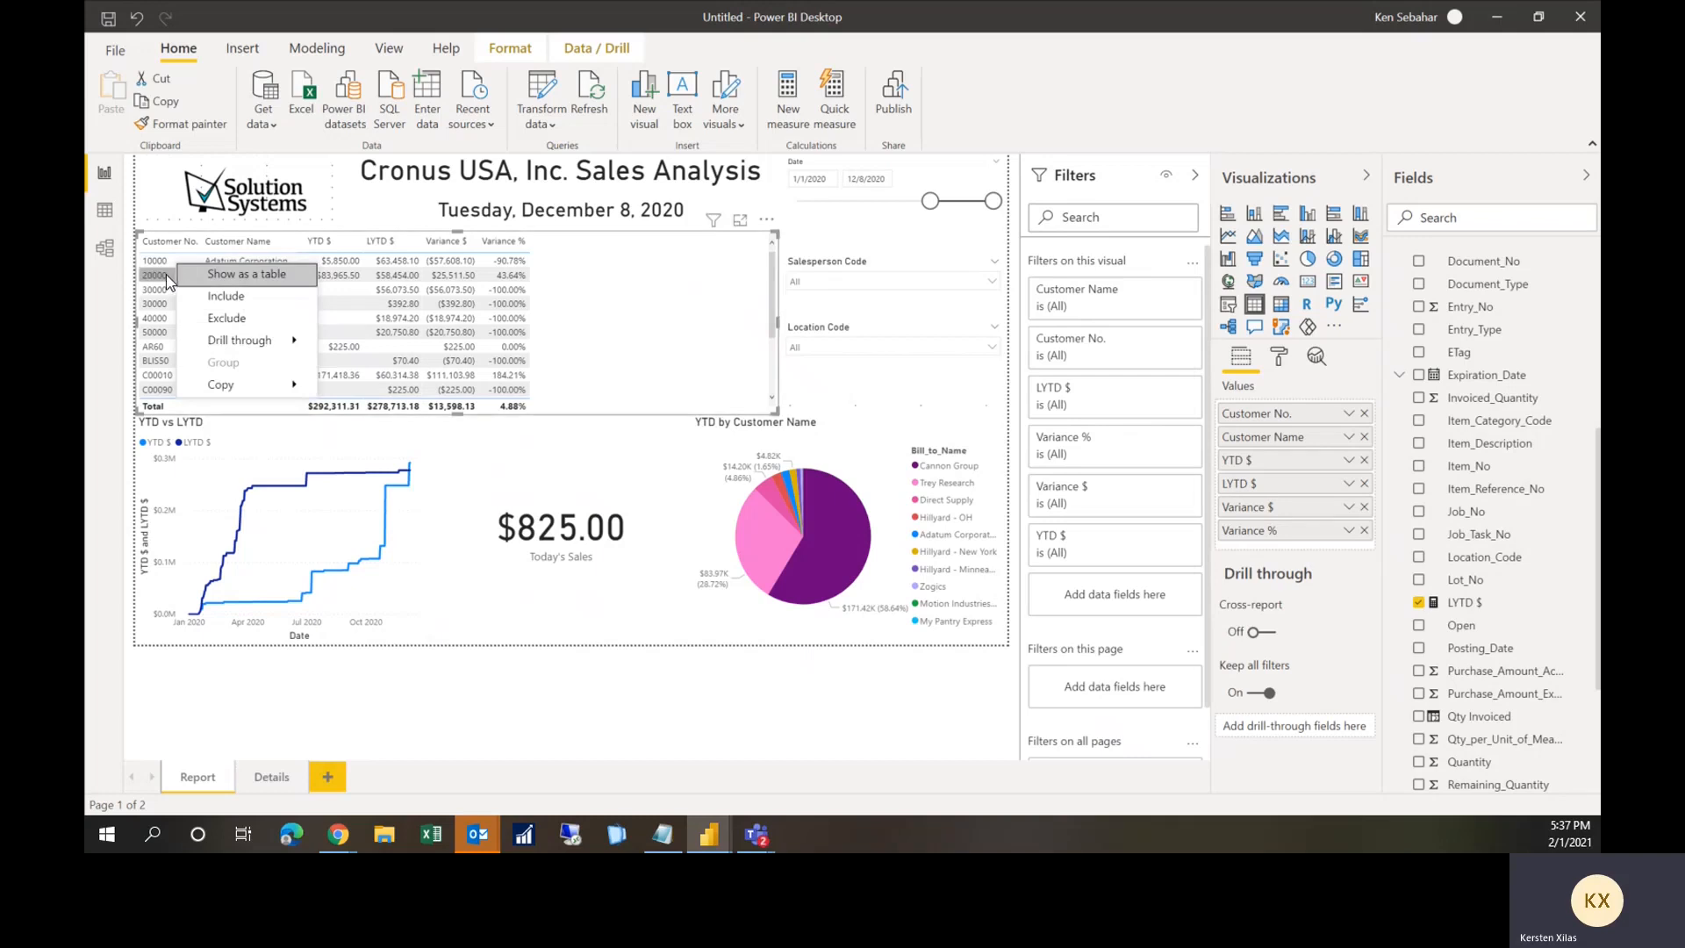
left_click(167, 278)
right_click(167, 276)
mouse_move(213, 346)
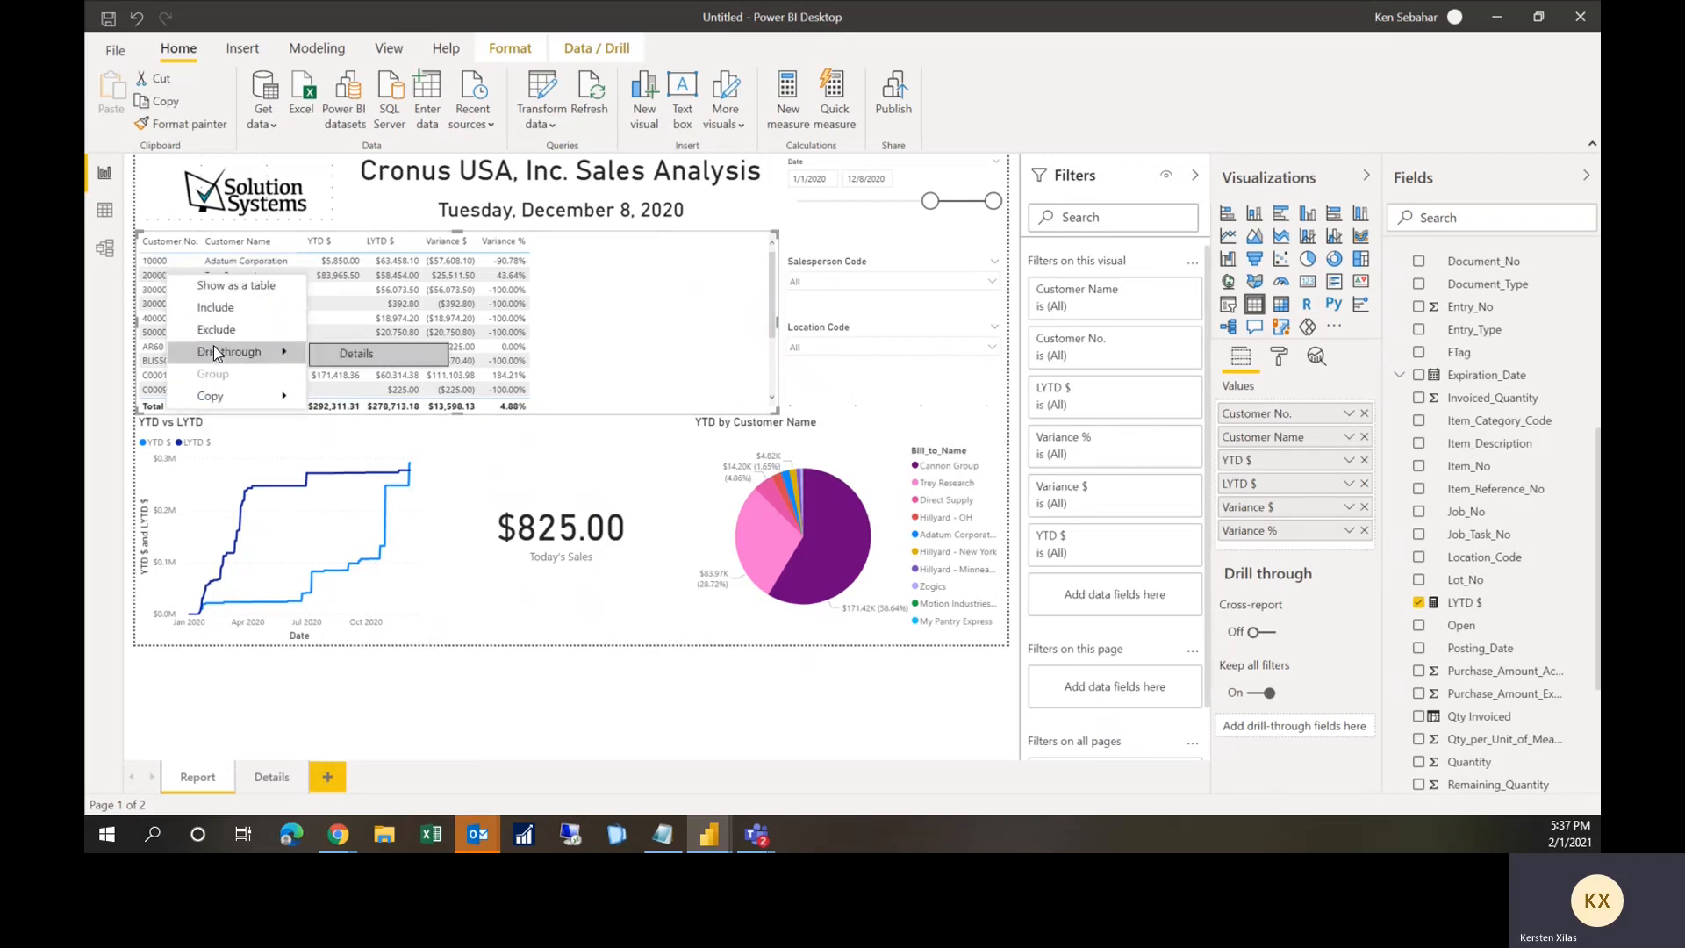
left_click(379, 359)
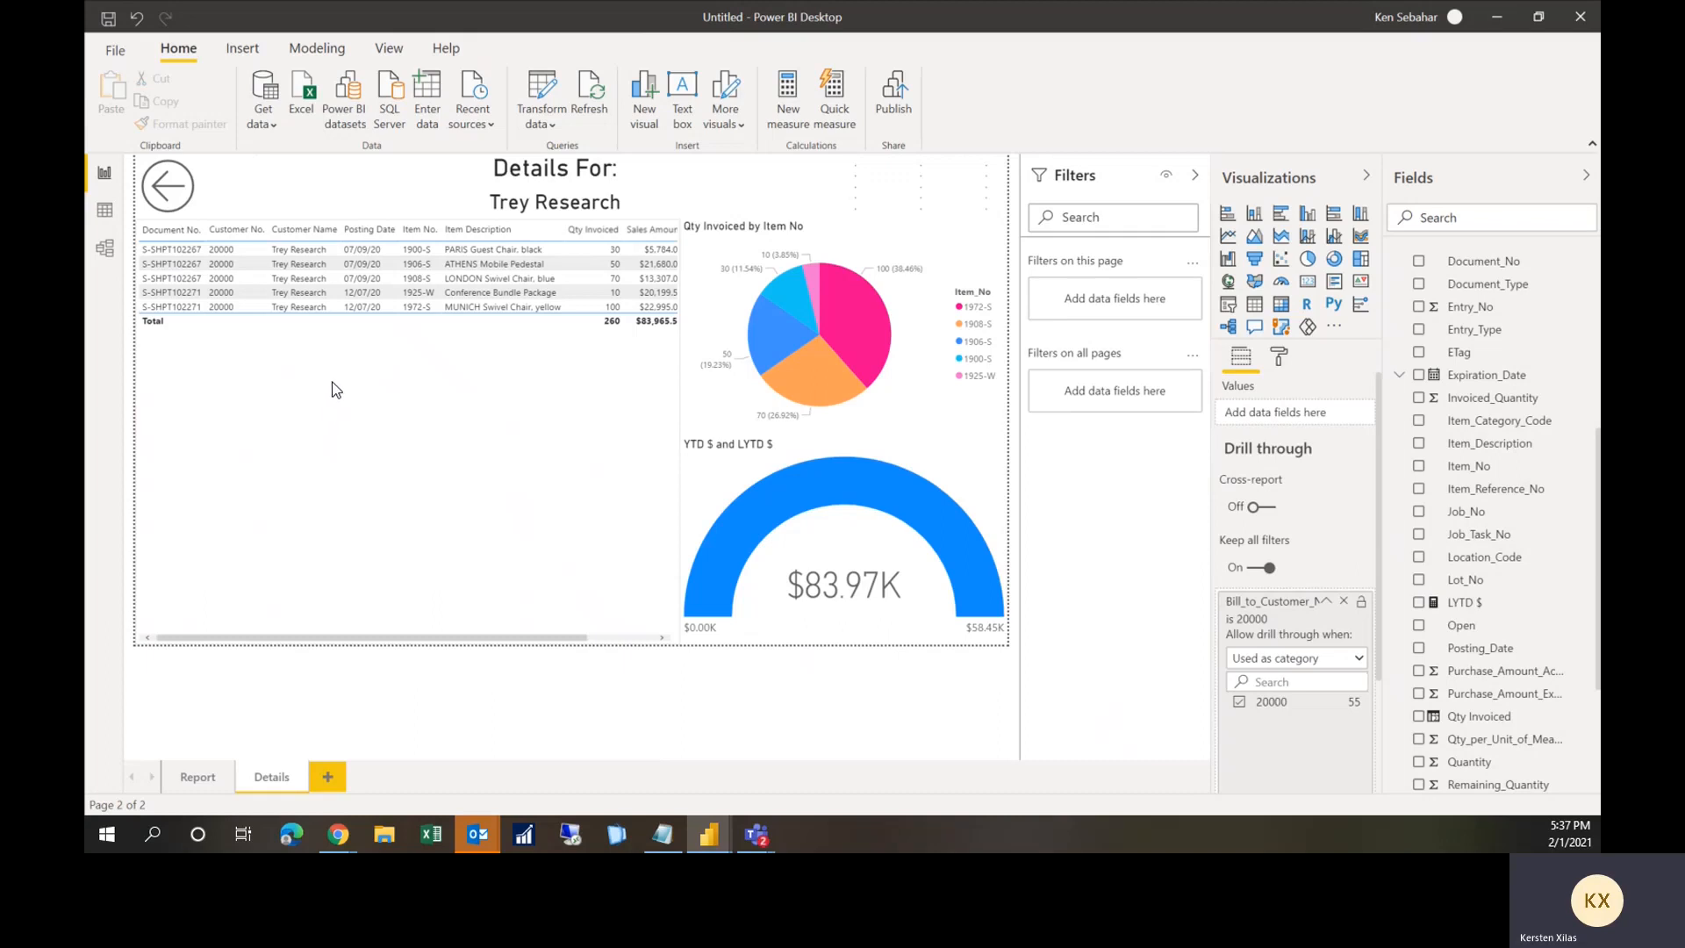
Step: Save the report as "Sales Analysis Cronus Usa" in the Demo Photo folder as a Power BI file
left_click(129, 62)
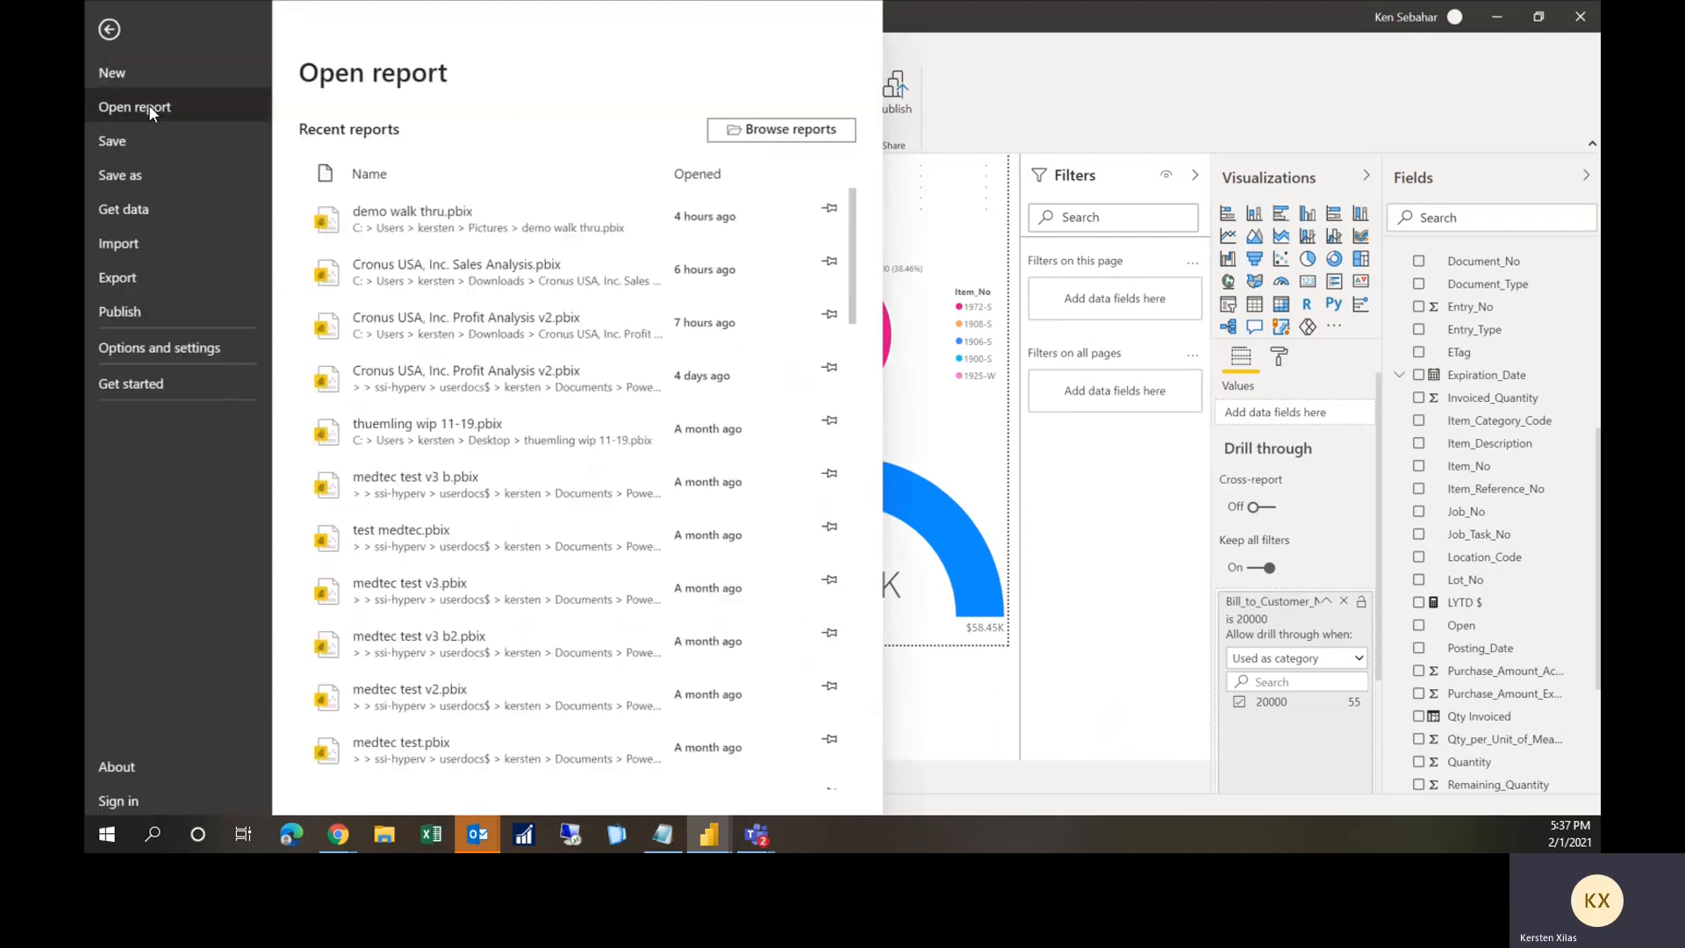
key("Escape")
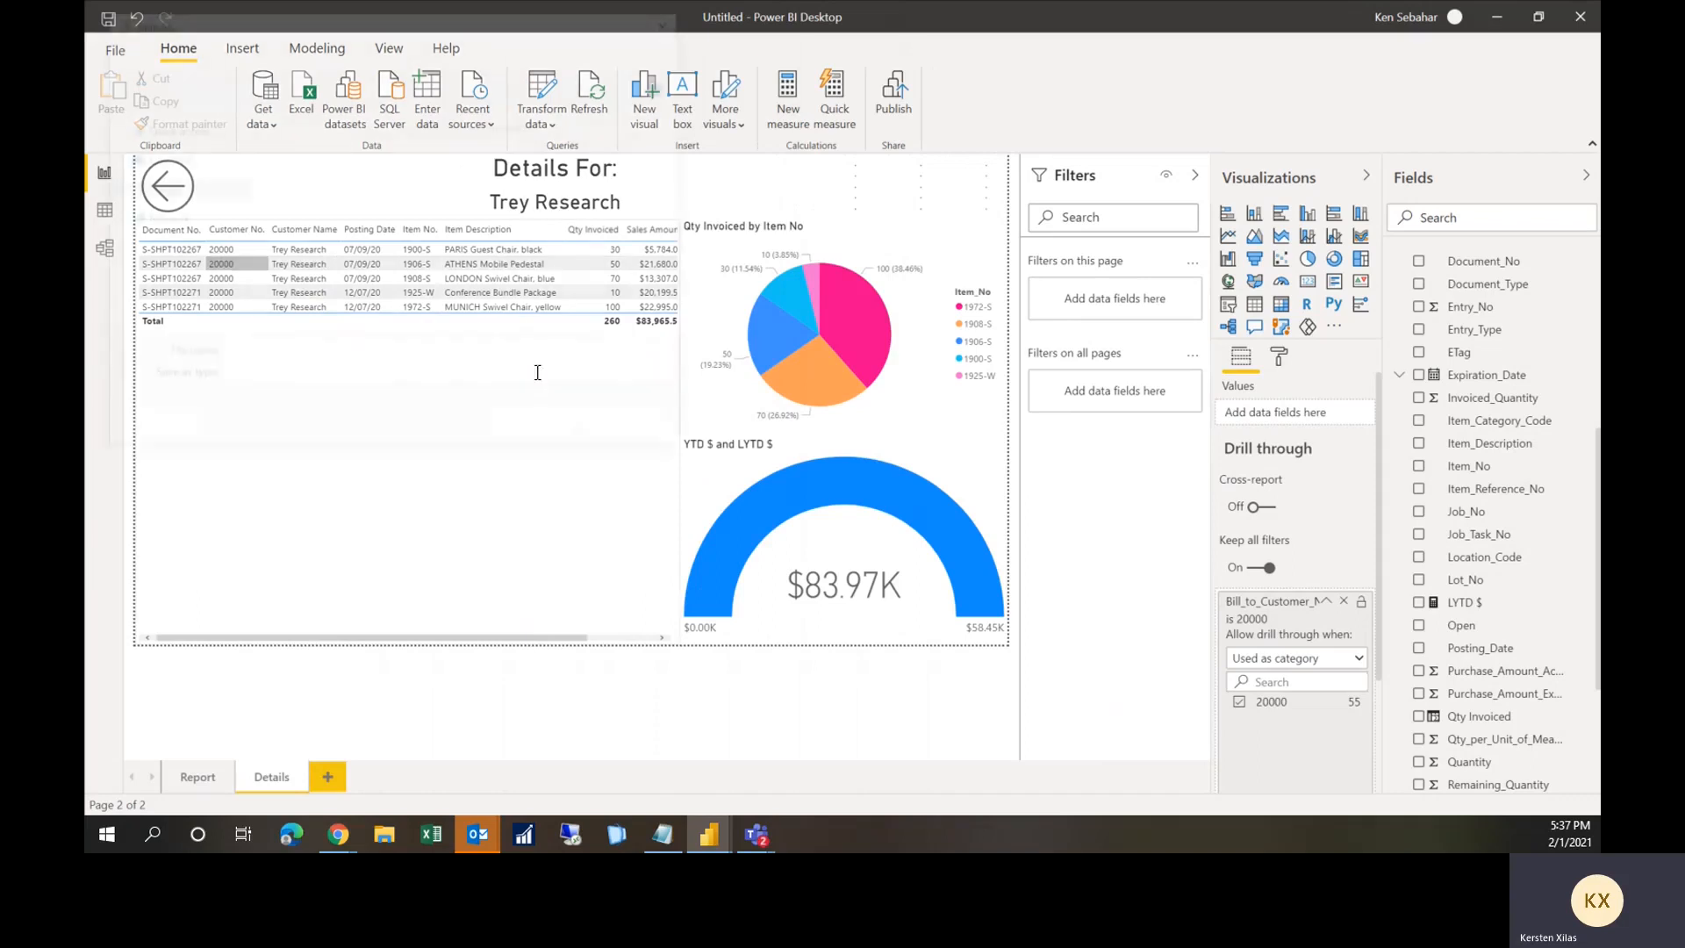
key("ctrl+s")
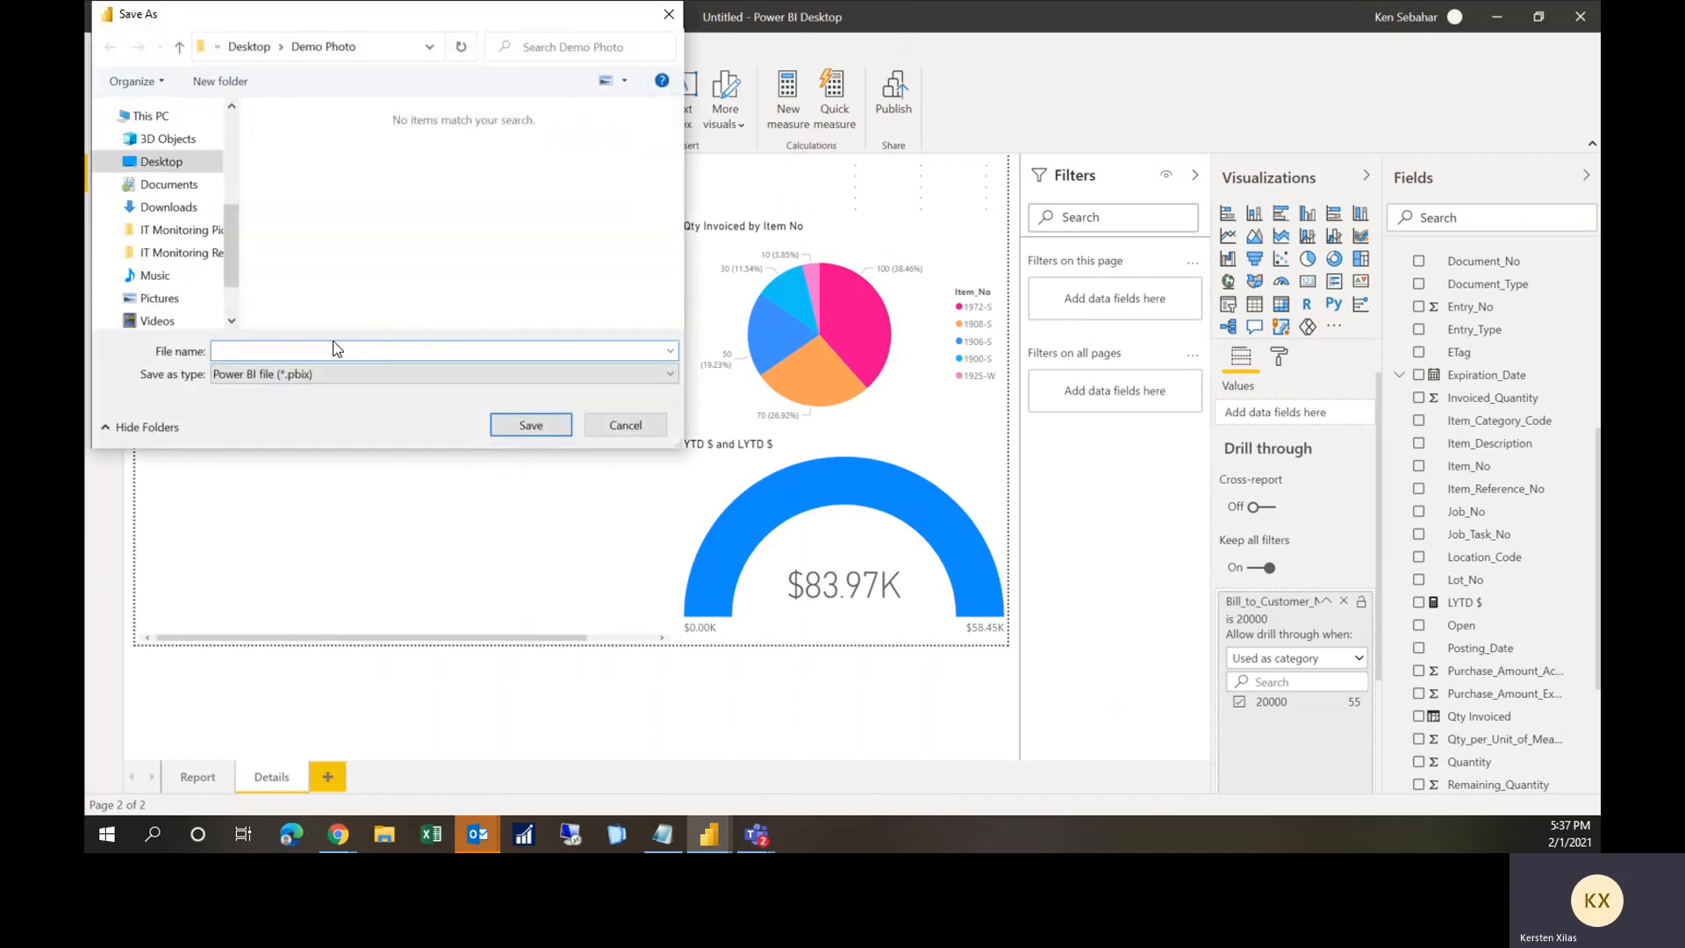
type("Sales Analysis Cronus Usa")
key("Tab")
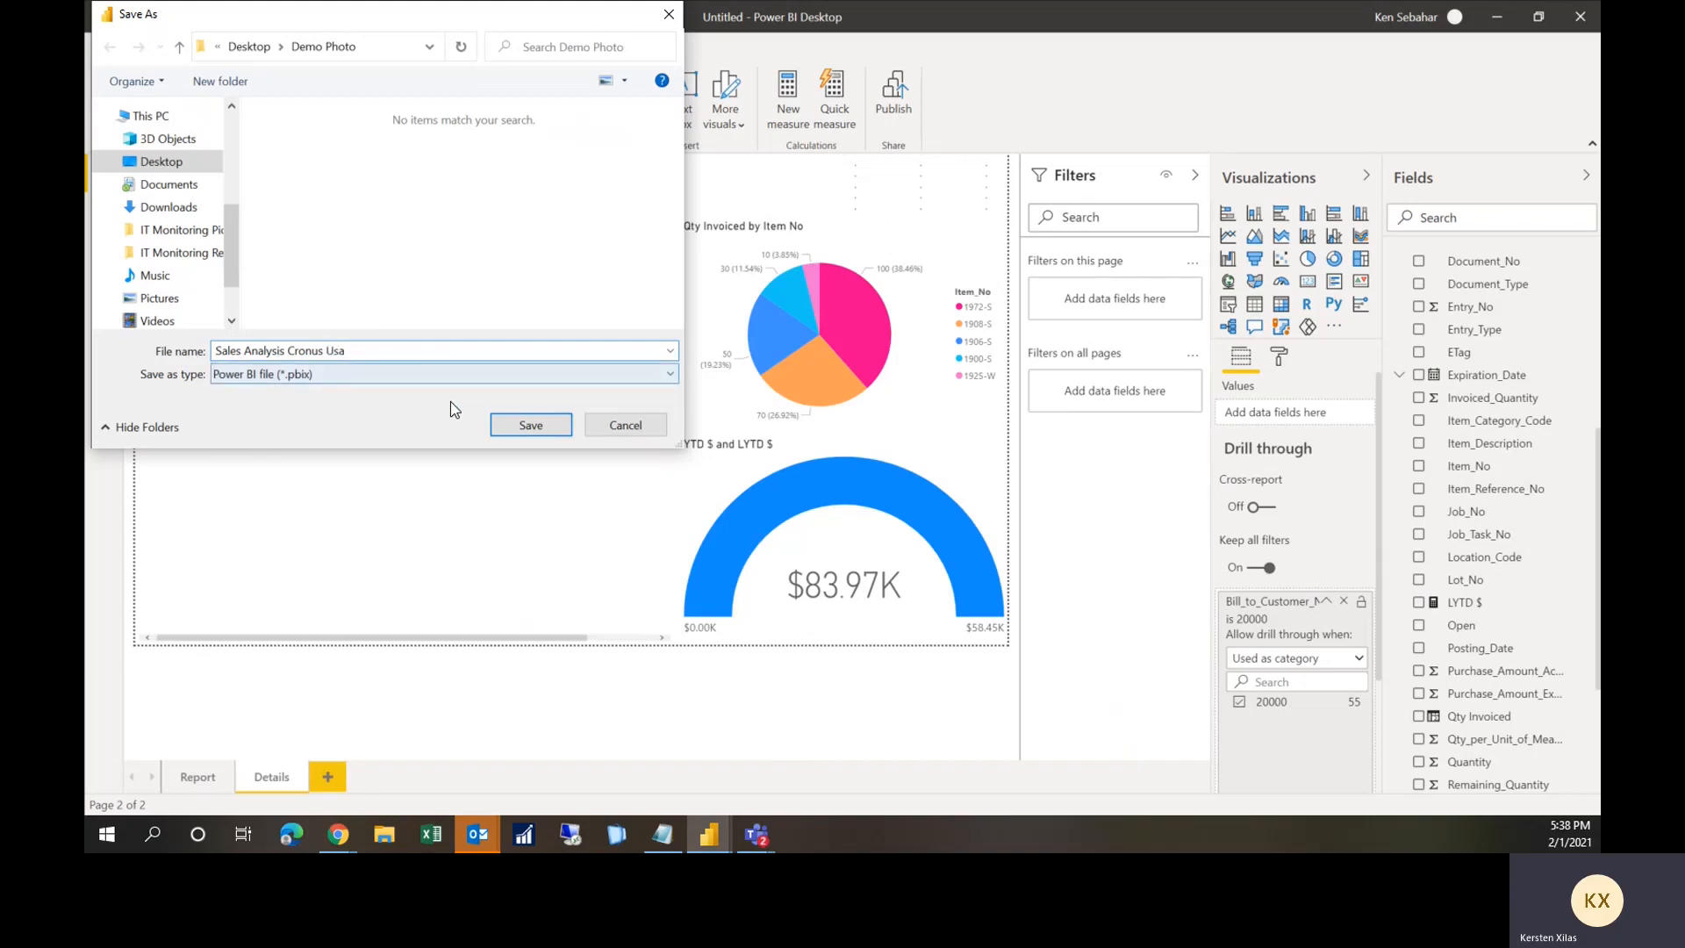
left_click(518, 426)
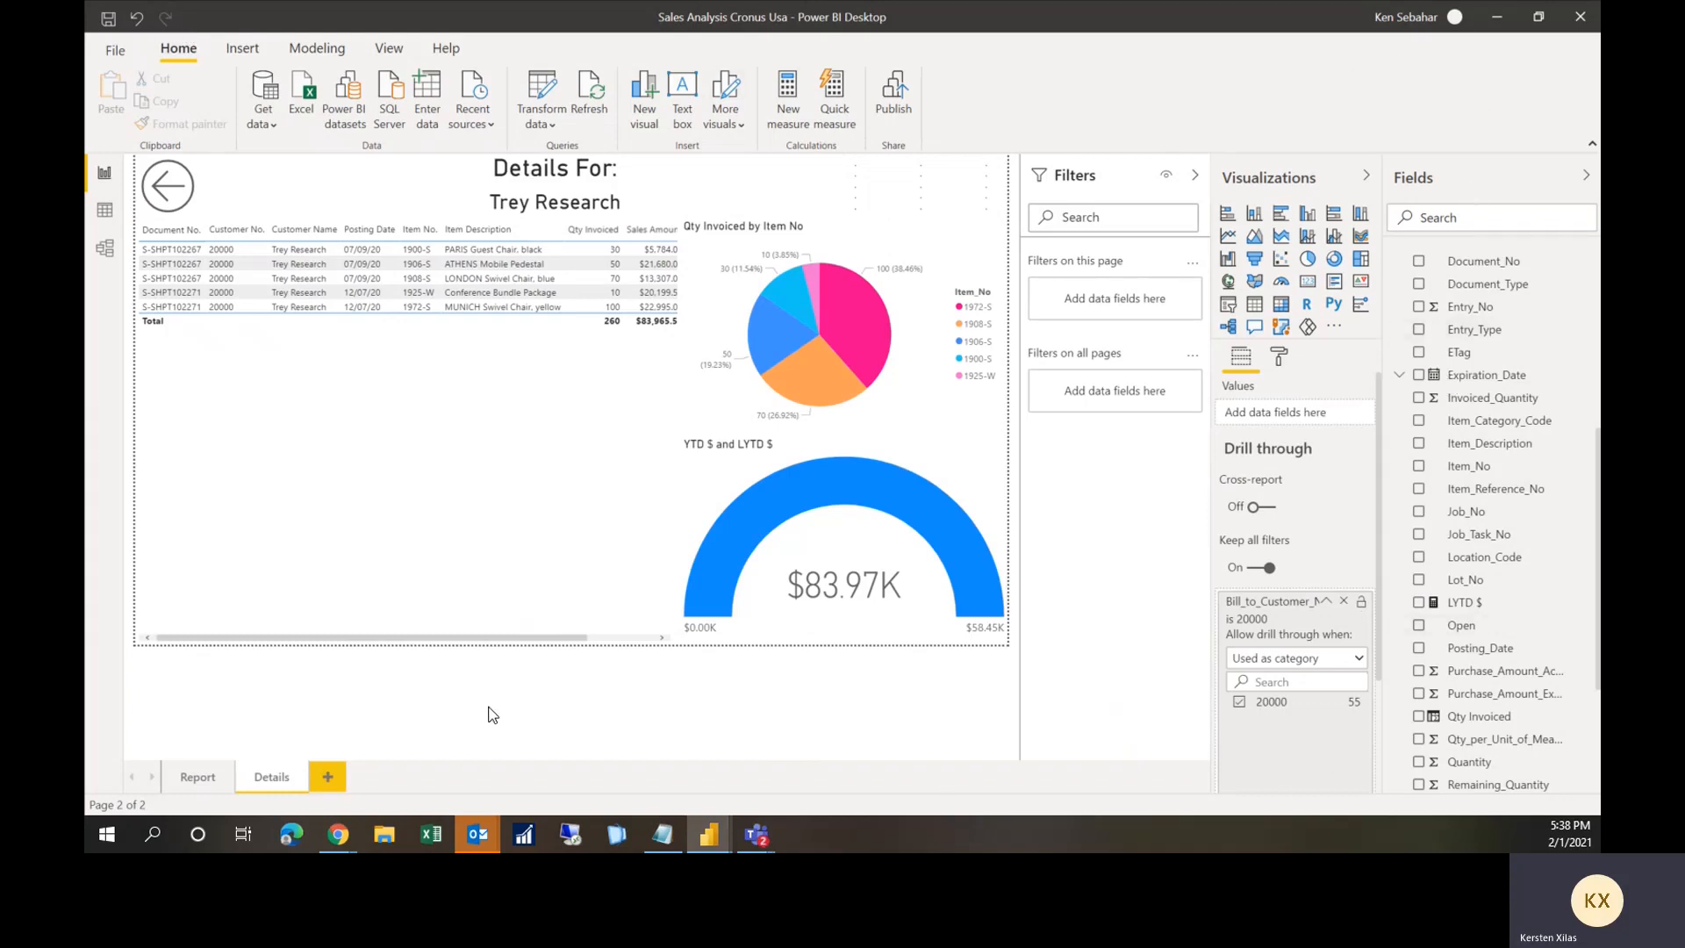
Step: Return to the Report page and publish the report to My workspace
left_click(198, 779)
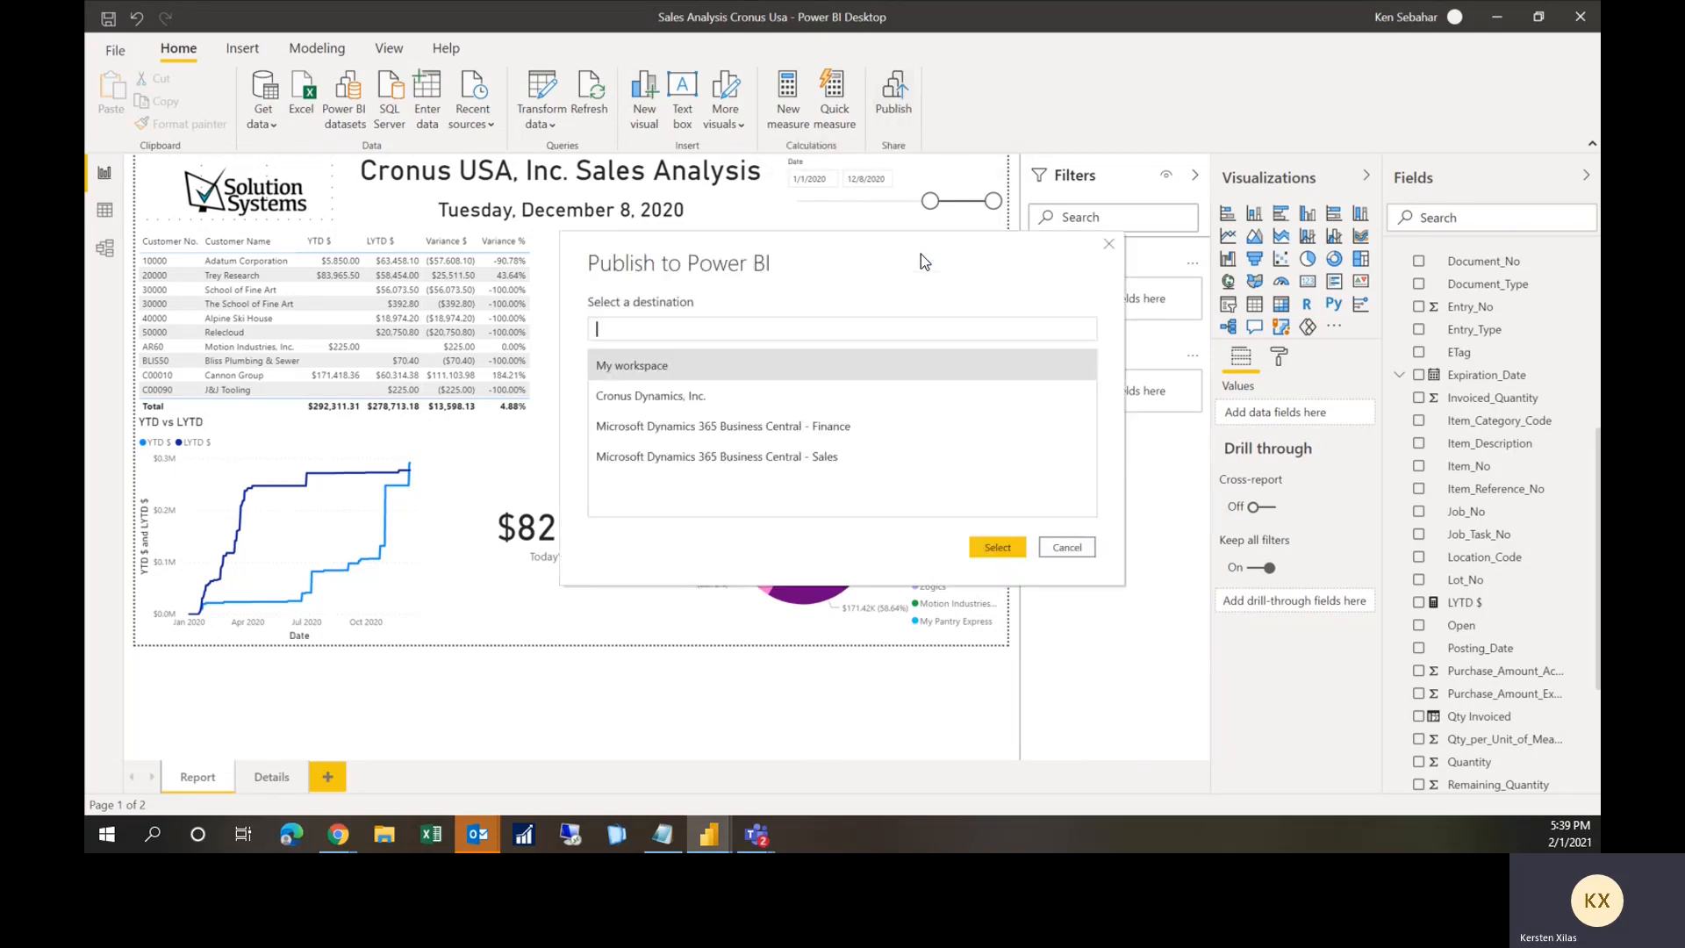
left_click(670, 329)
left_click(647, 373)
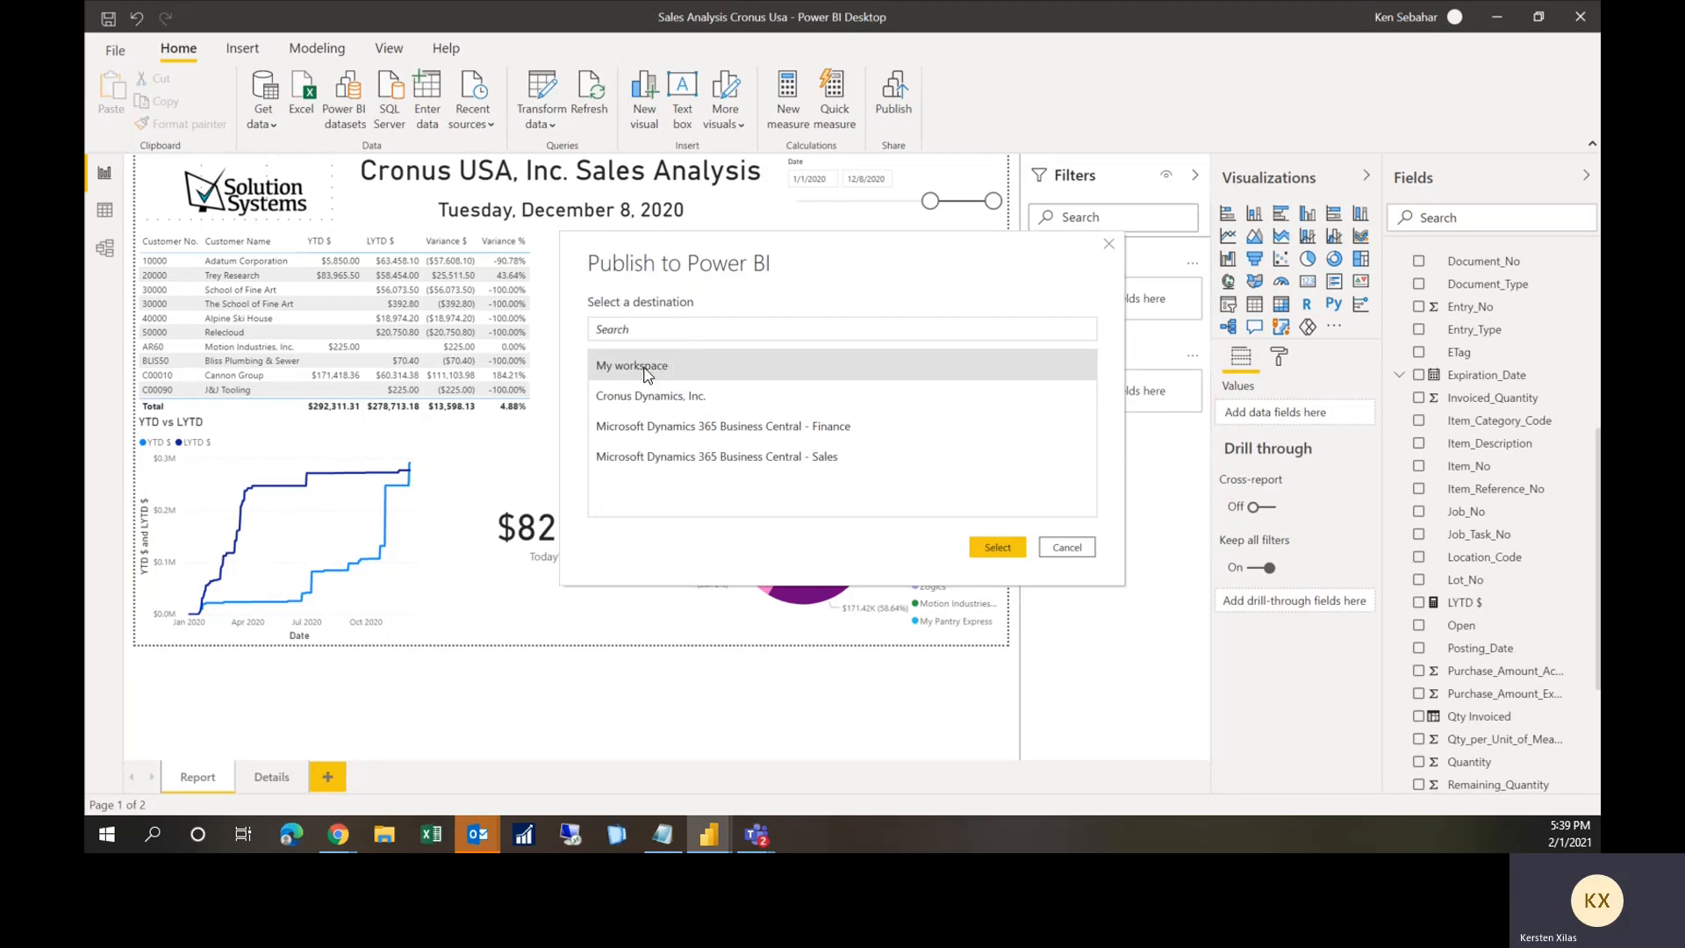
left_click(995, 549)
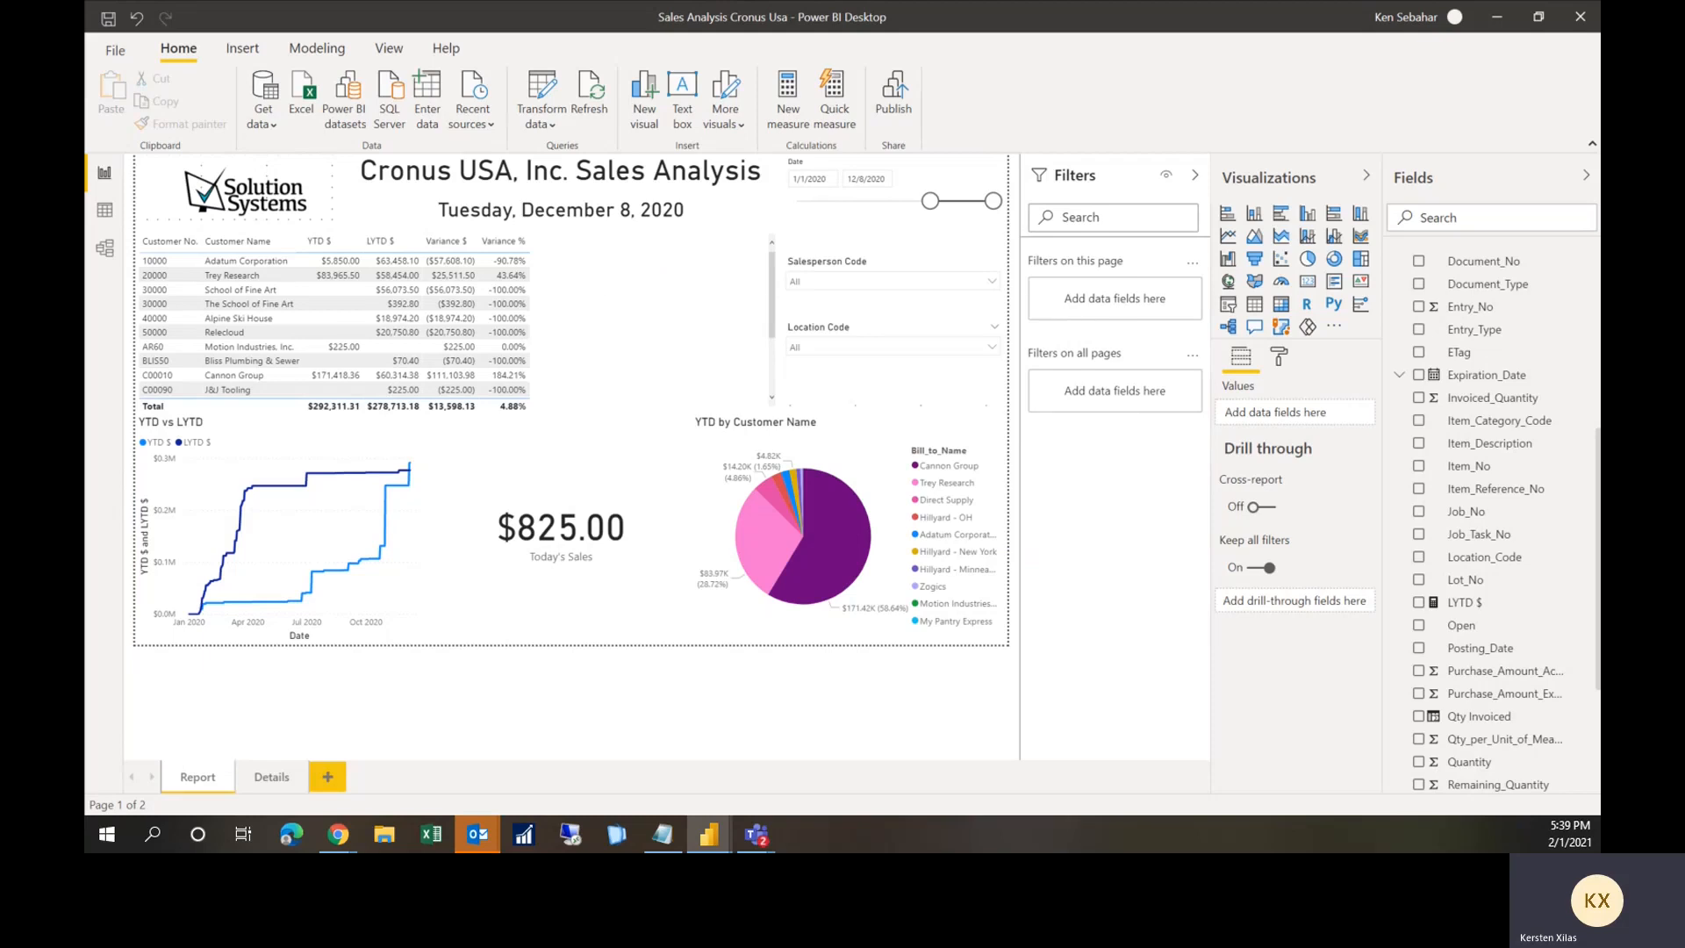
Step: Switch to the Business Central browser window and move it out of the way of the Power BI Desktop report
key("alt+Tab")
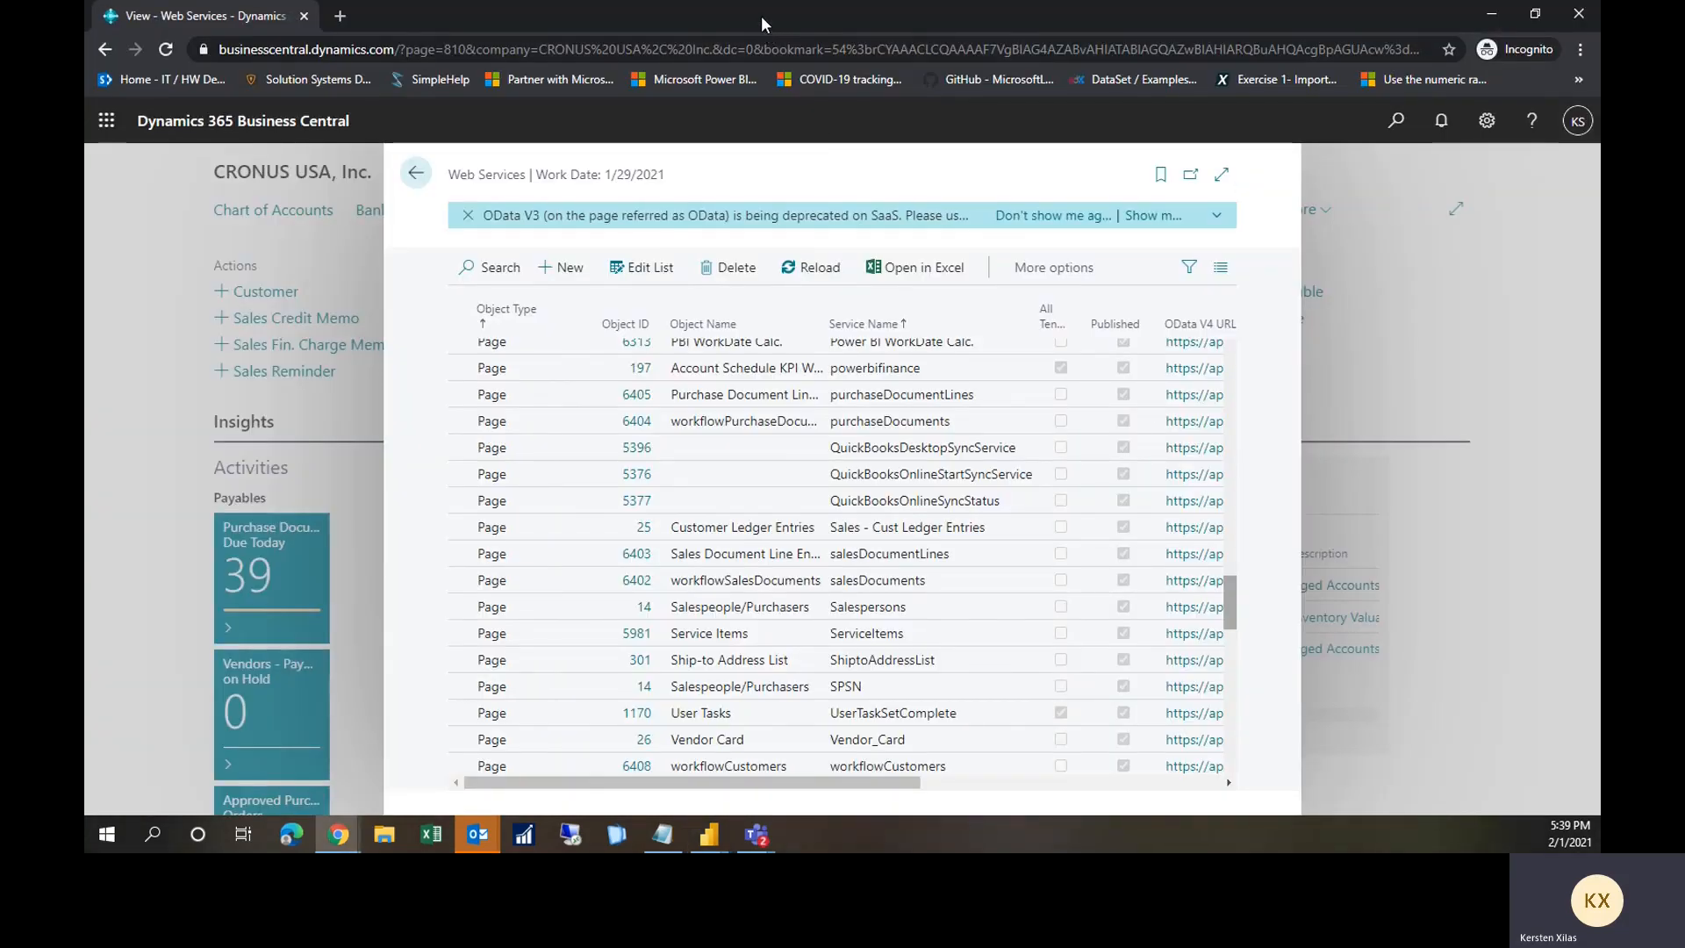
left_click_drag(756, 17, 86, 175)
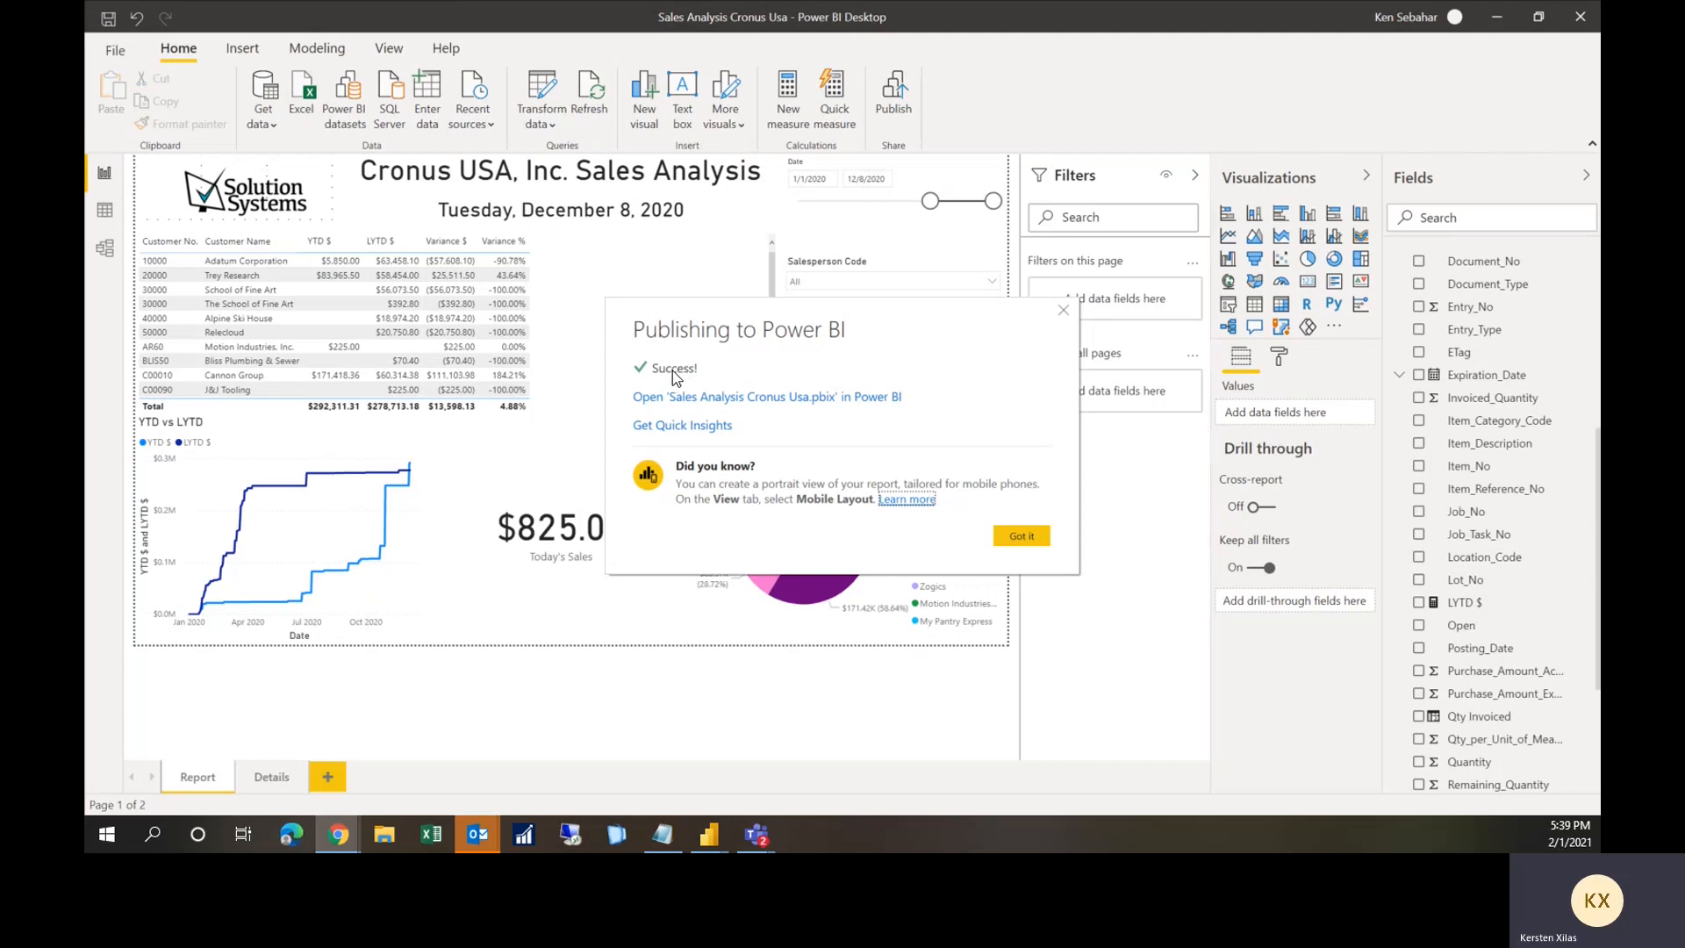
Step: Dismiss the publishing confirmation and switch to the Power BI service in the browser, maximizing its window
left_click(1022, 536)
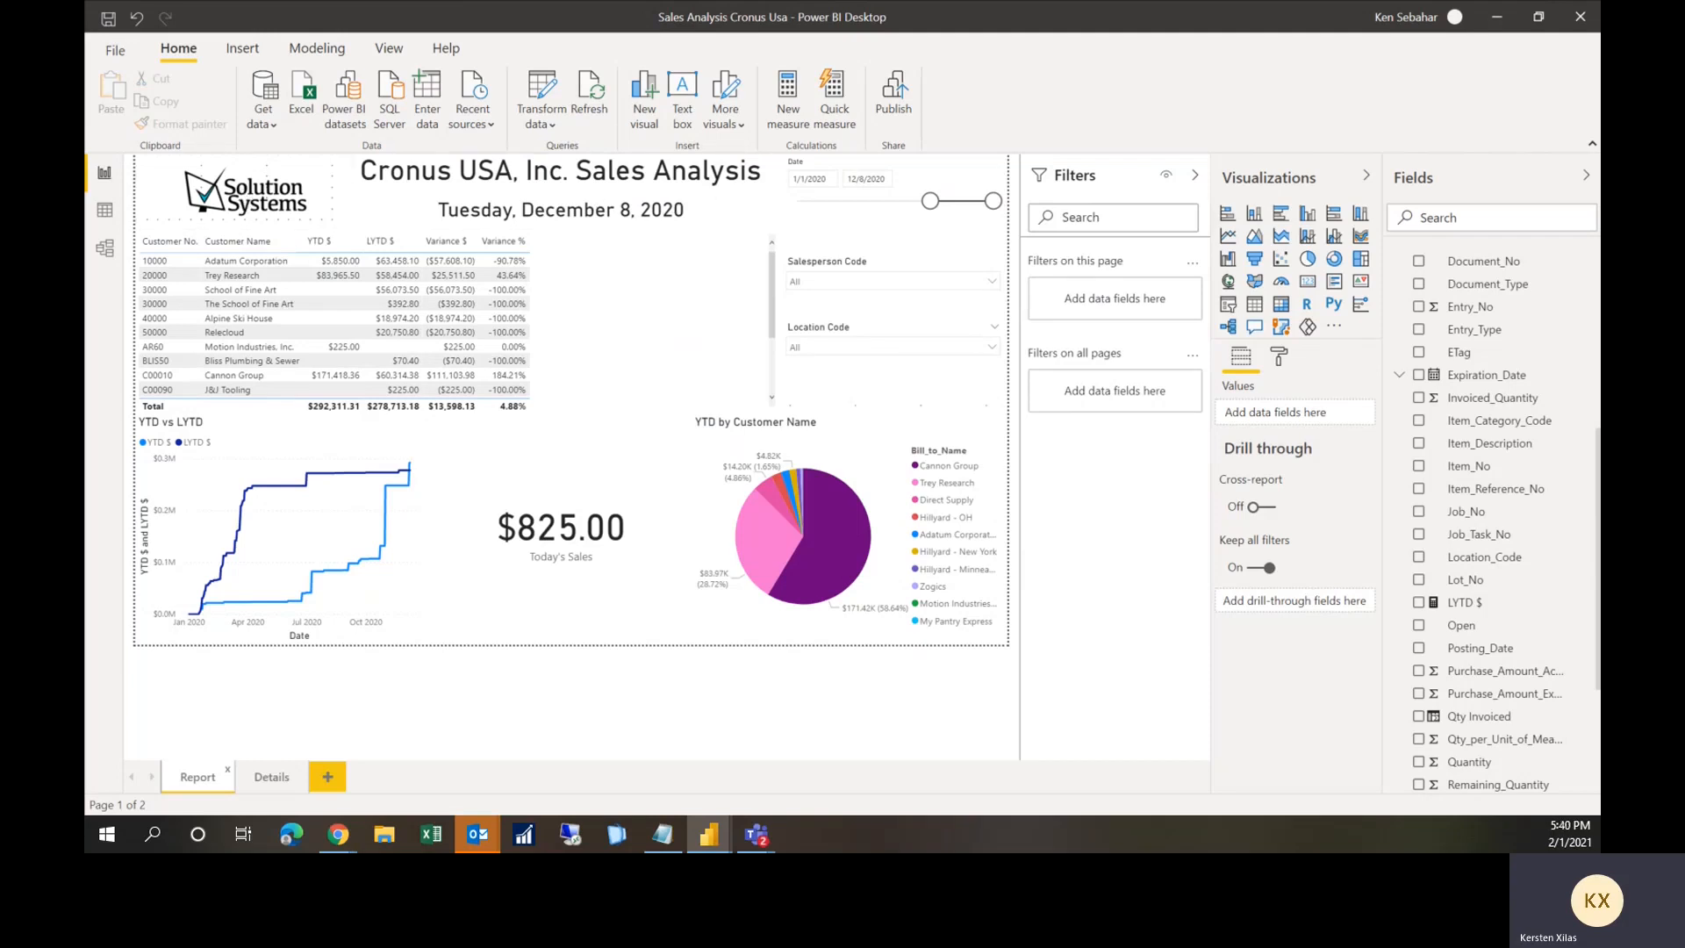
left_click(338, 834)
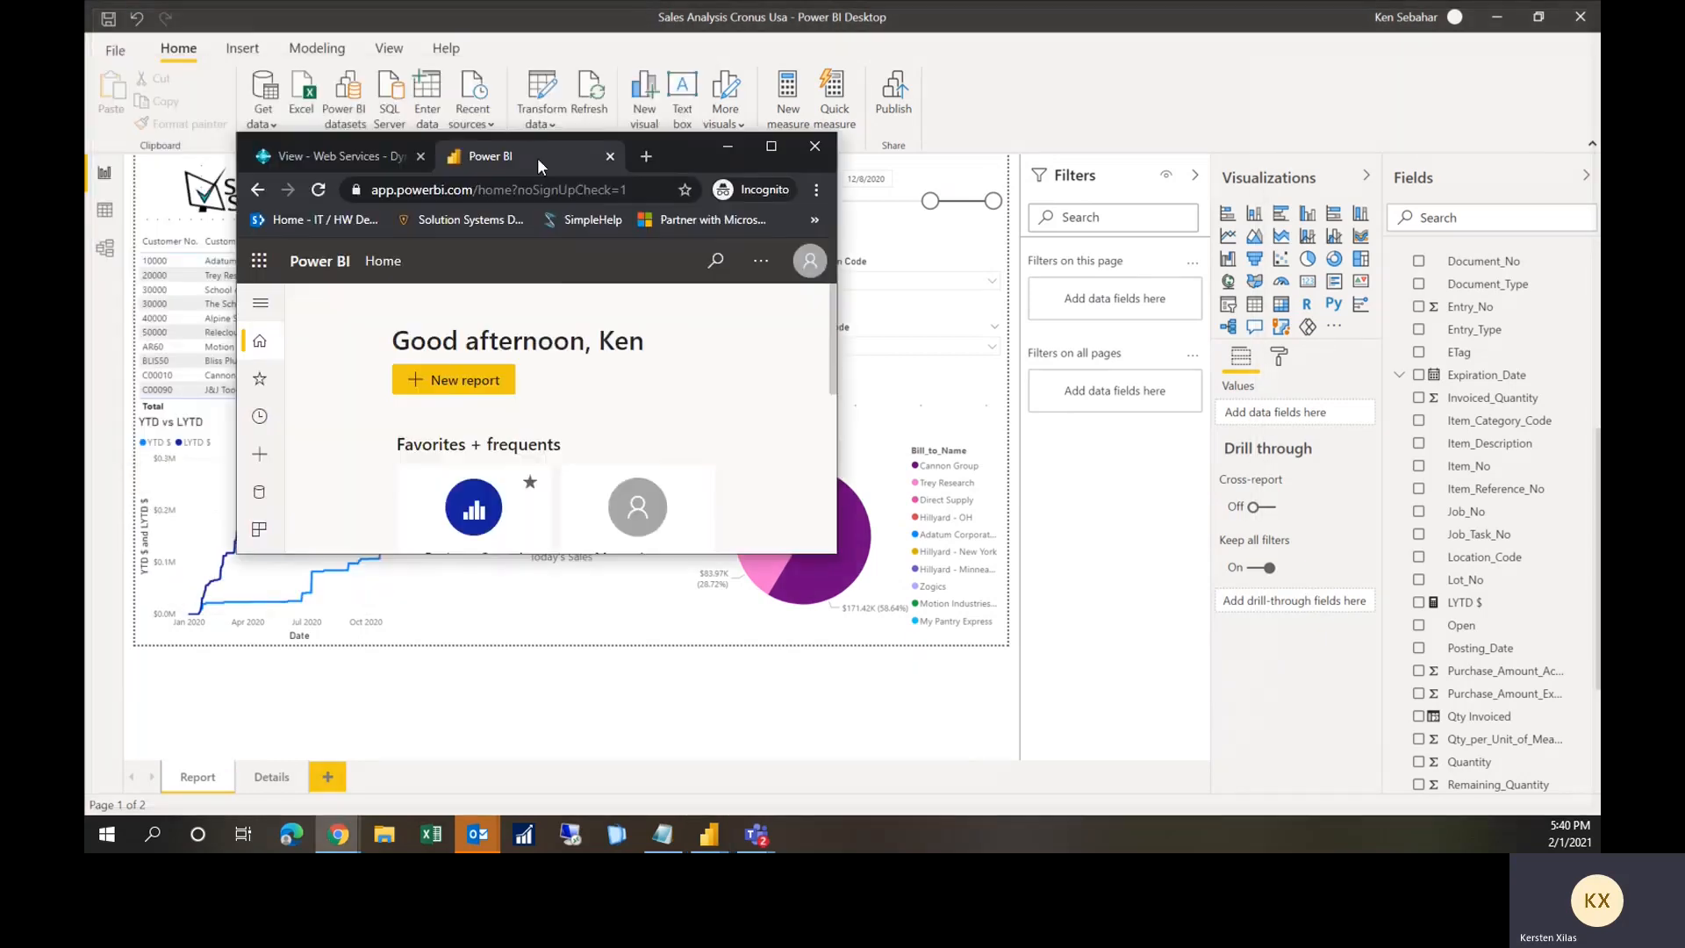
left_click(842, 161)
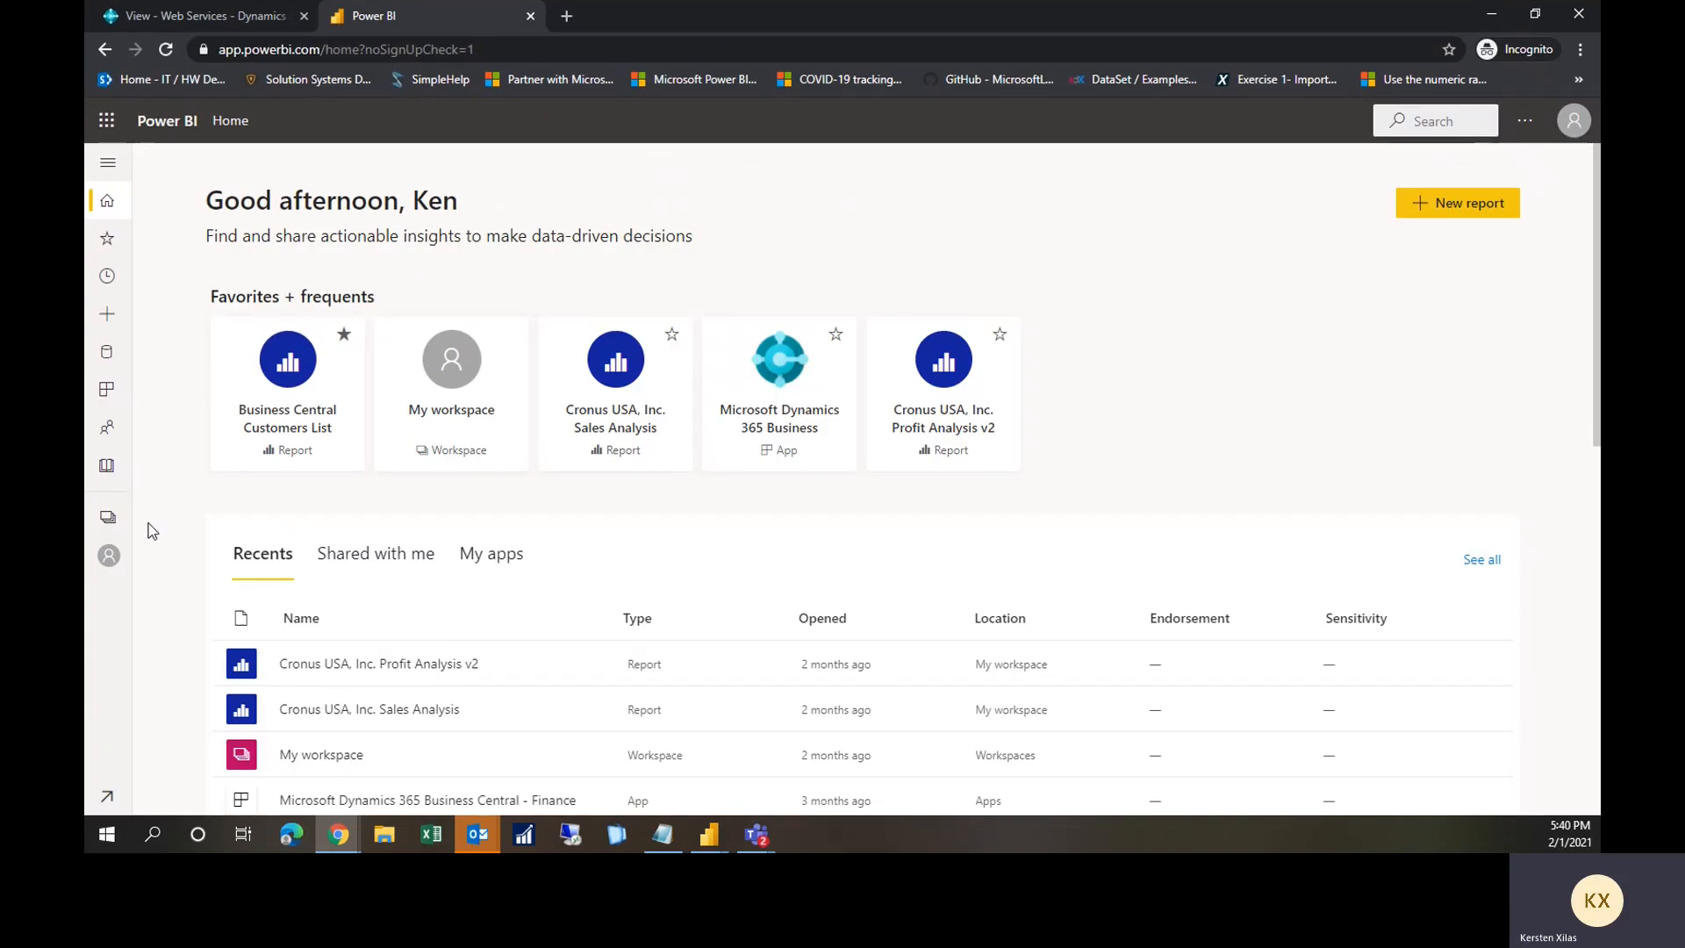
Step: Open My workspace in the Power BI service
left_click(113, 529)
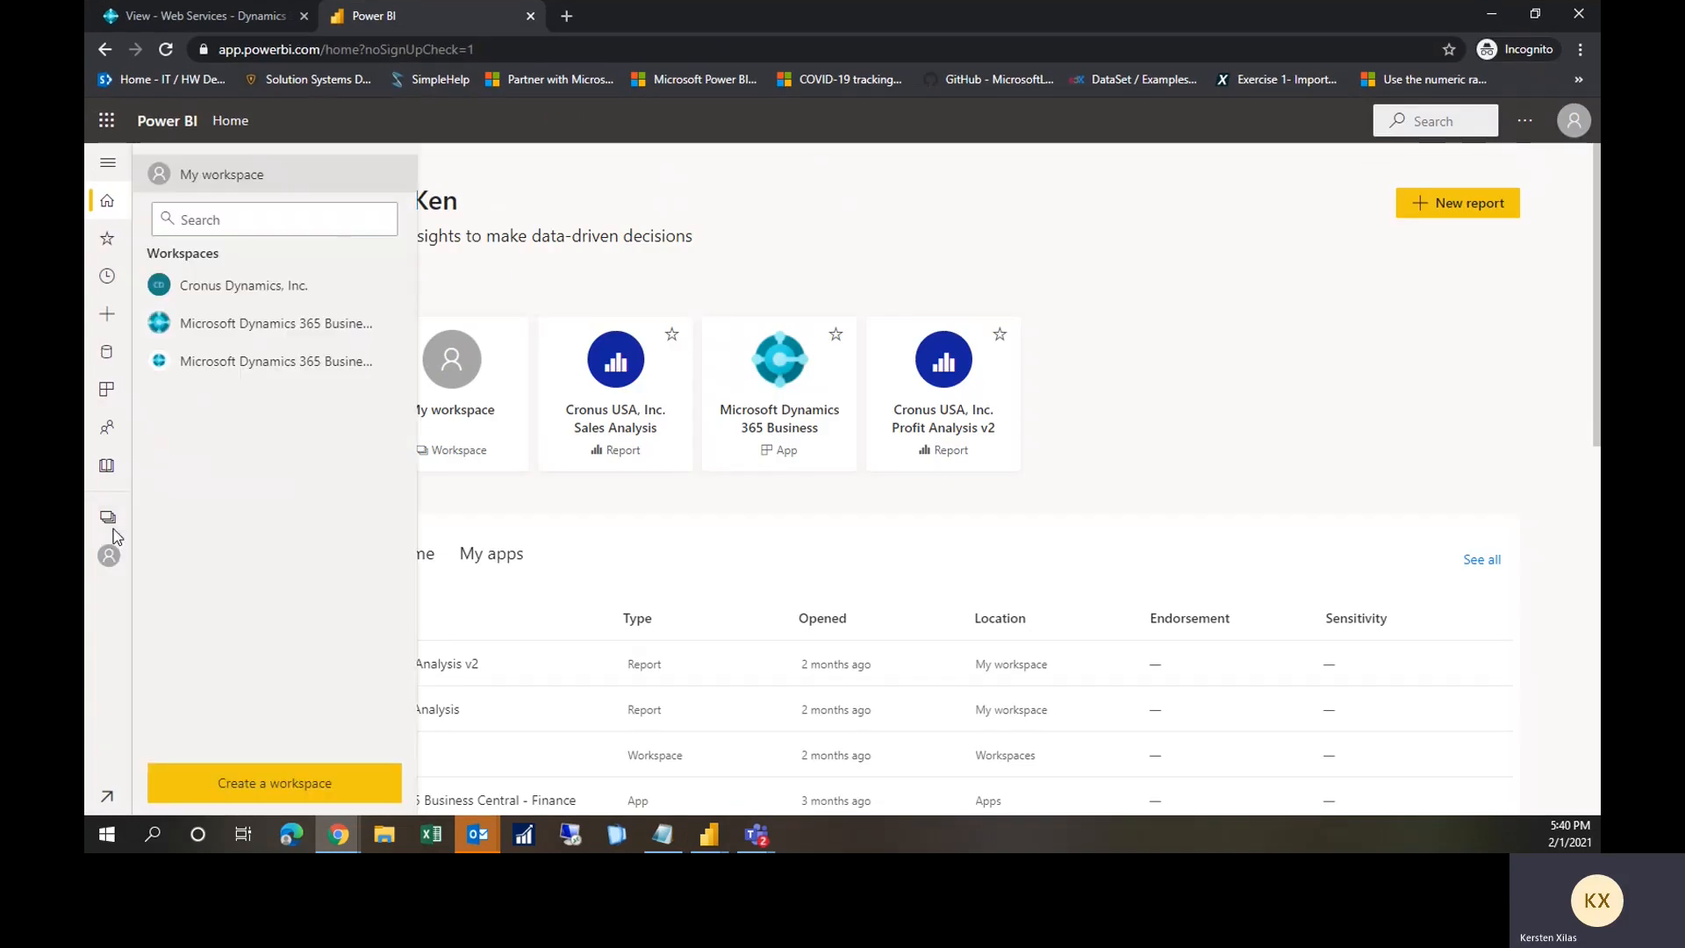
left_click(195, 174)
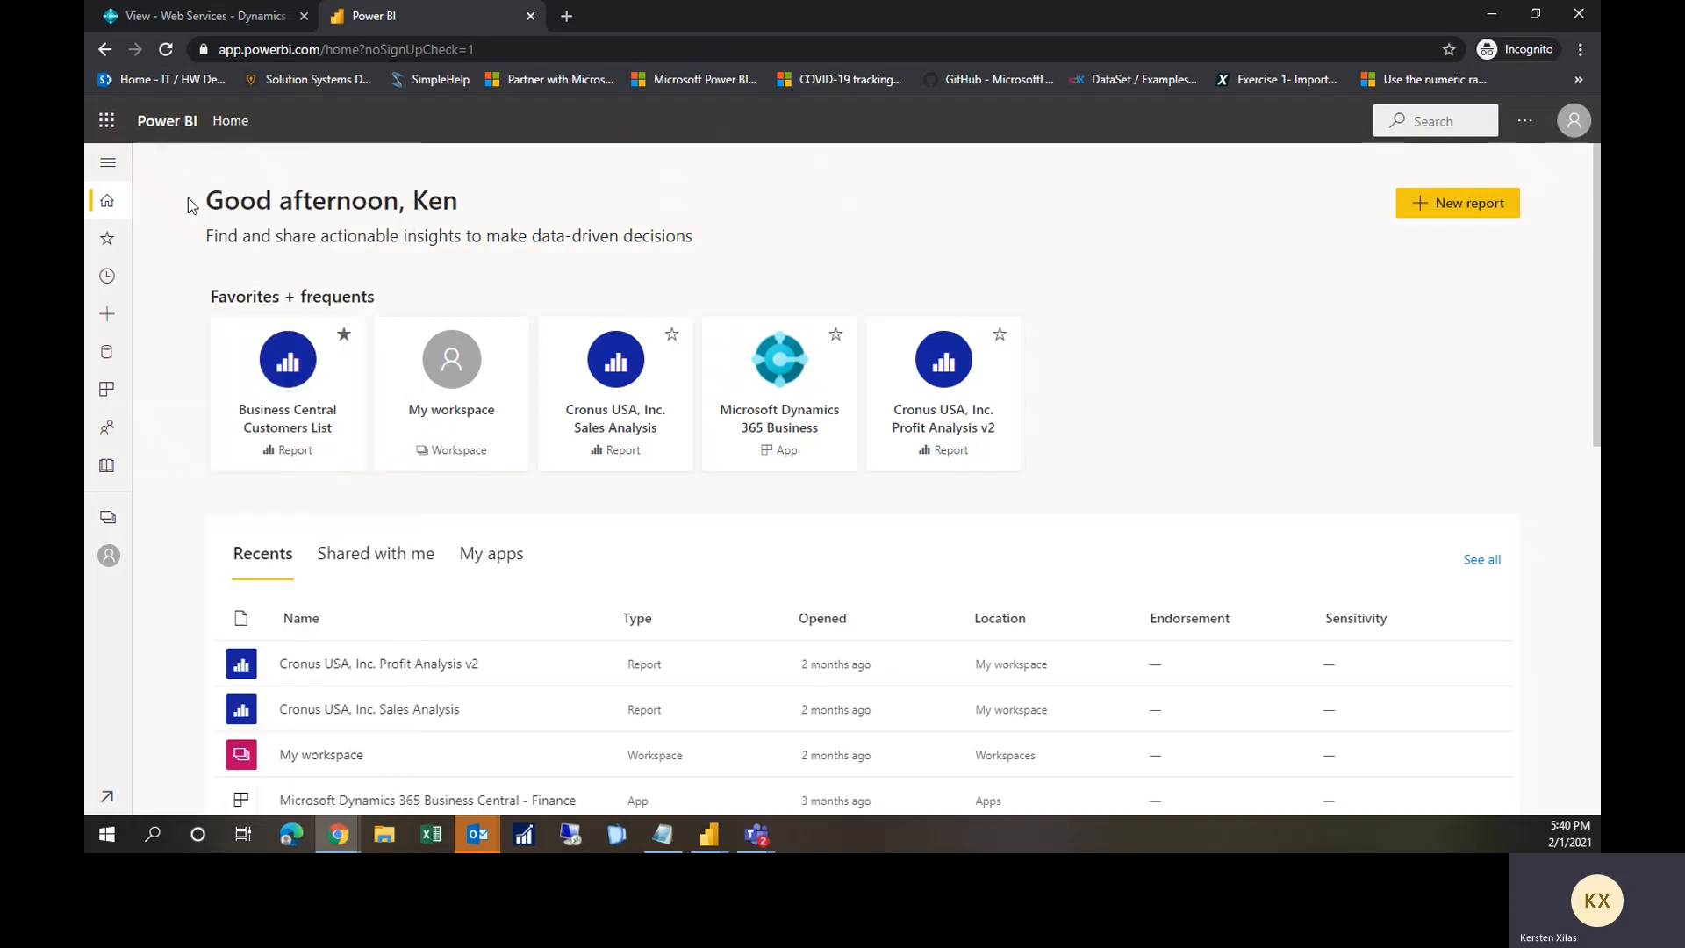
left_click(109, 556)
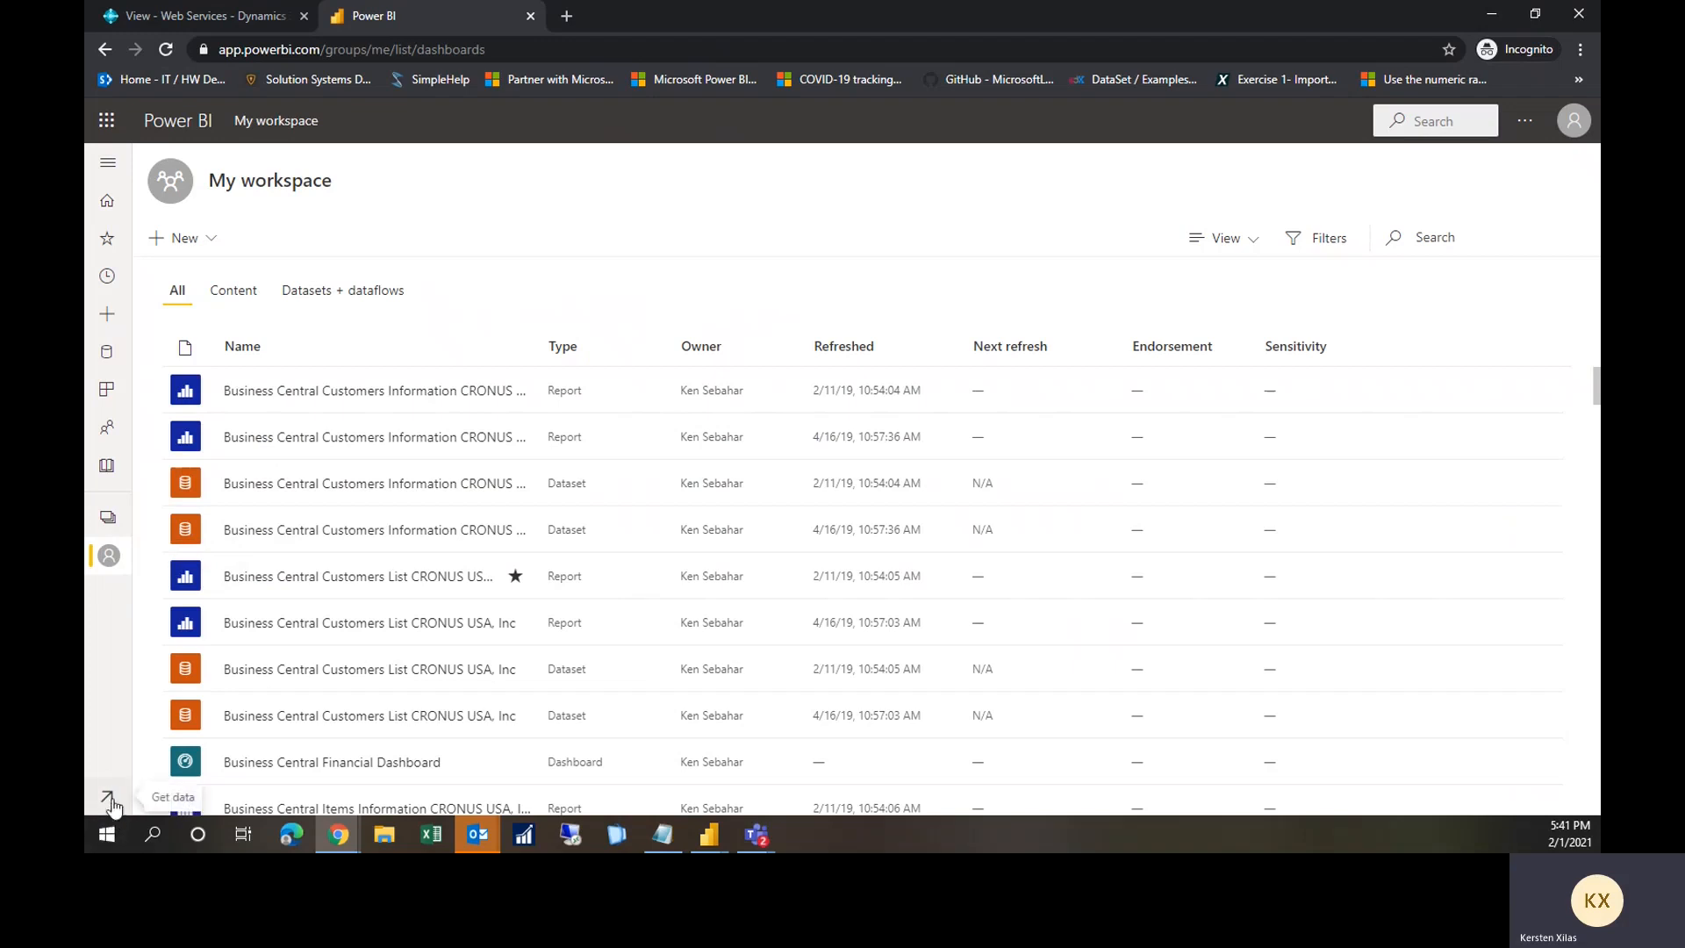
Step: Sort the workspace content by name in descending order and open the Report page of the published Sales Analysis Cronus Usa report
left_click(250, 348)
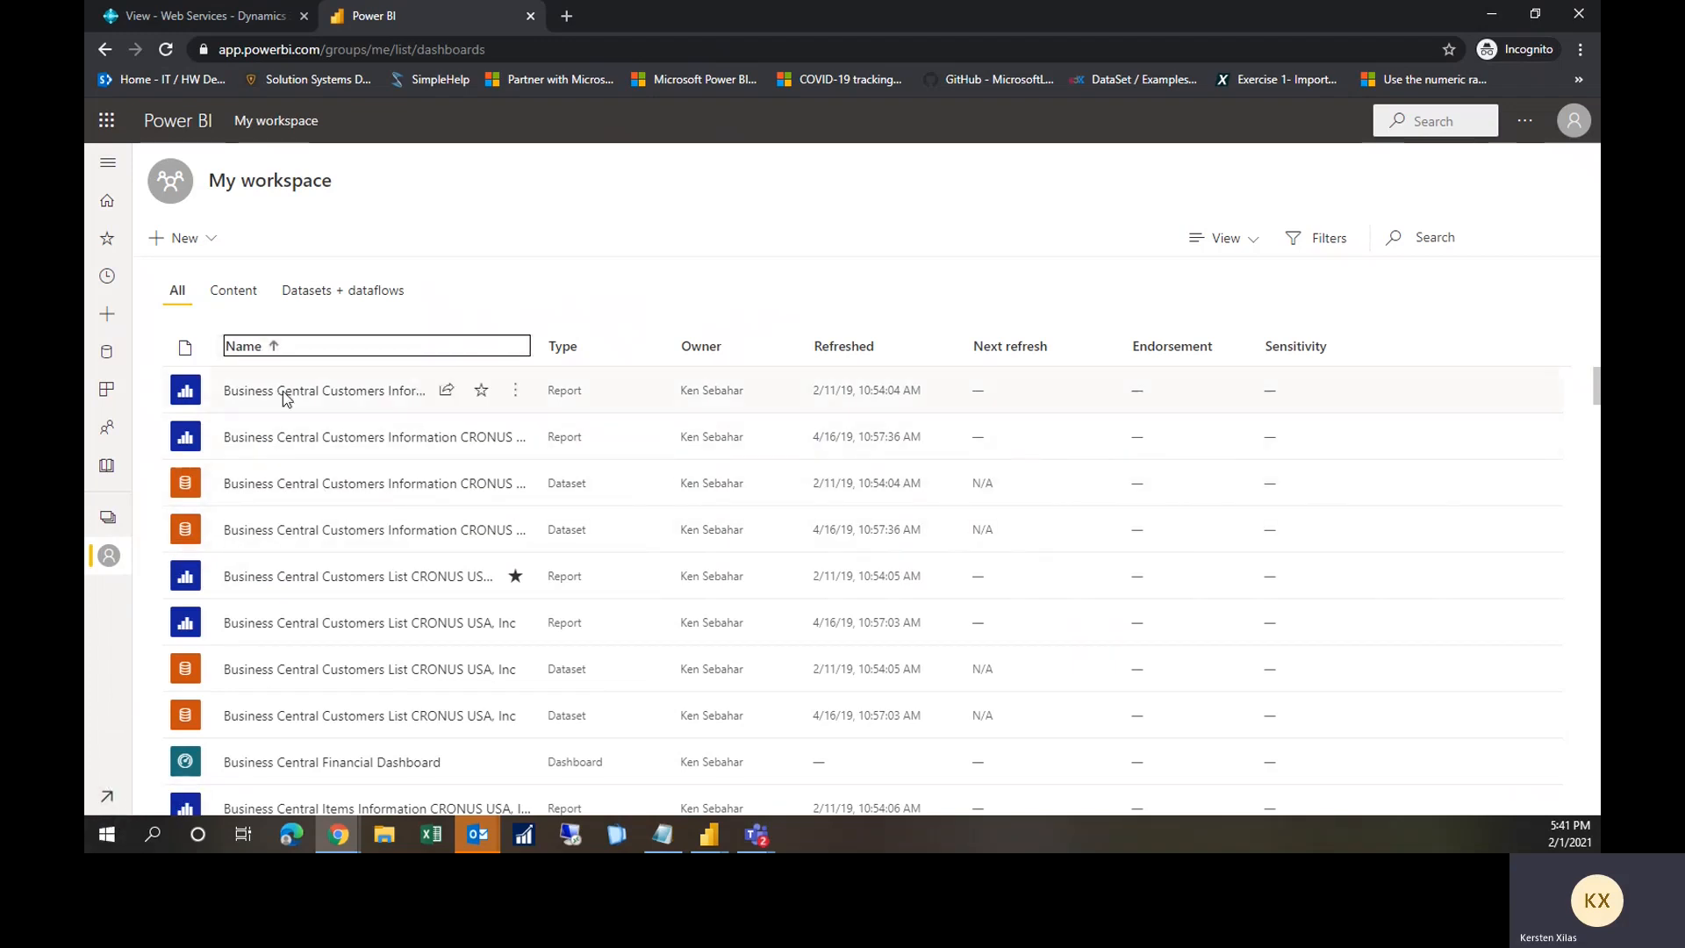
left_click(267, 347)
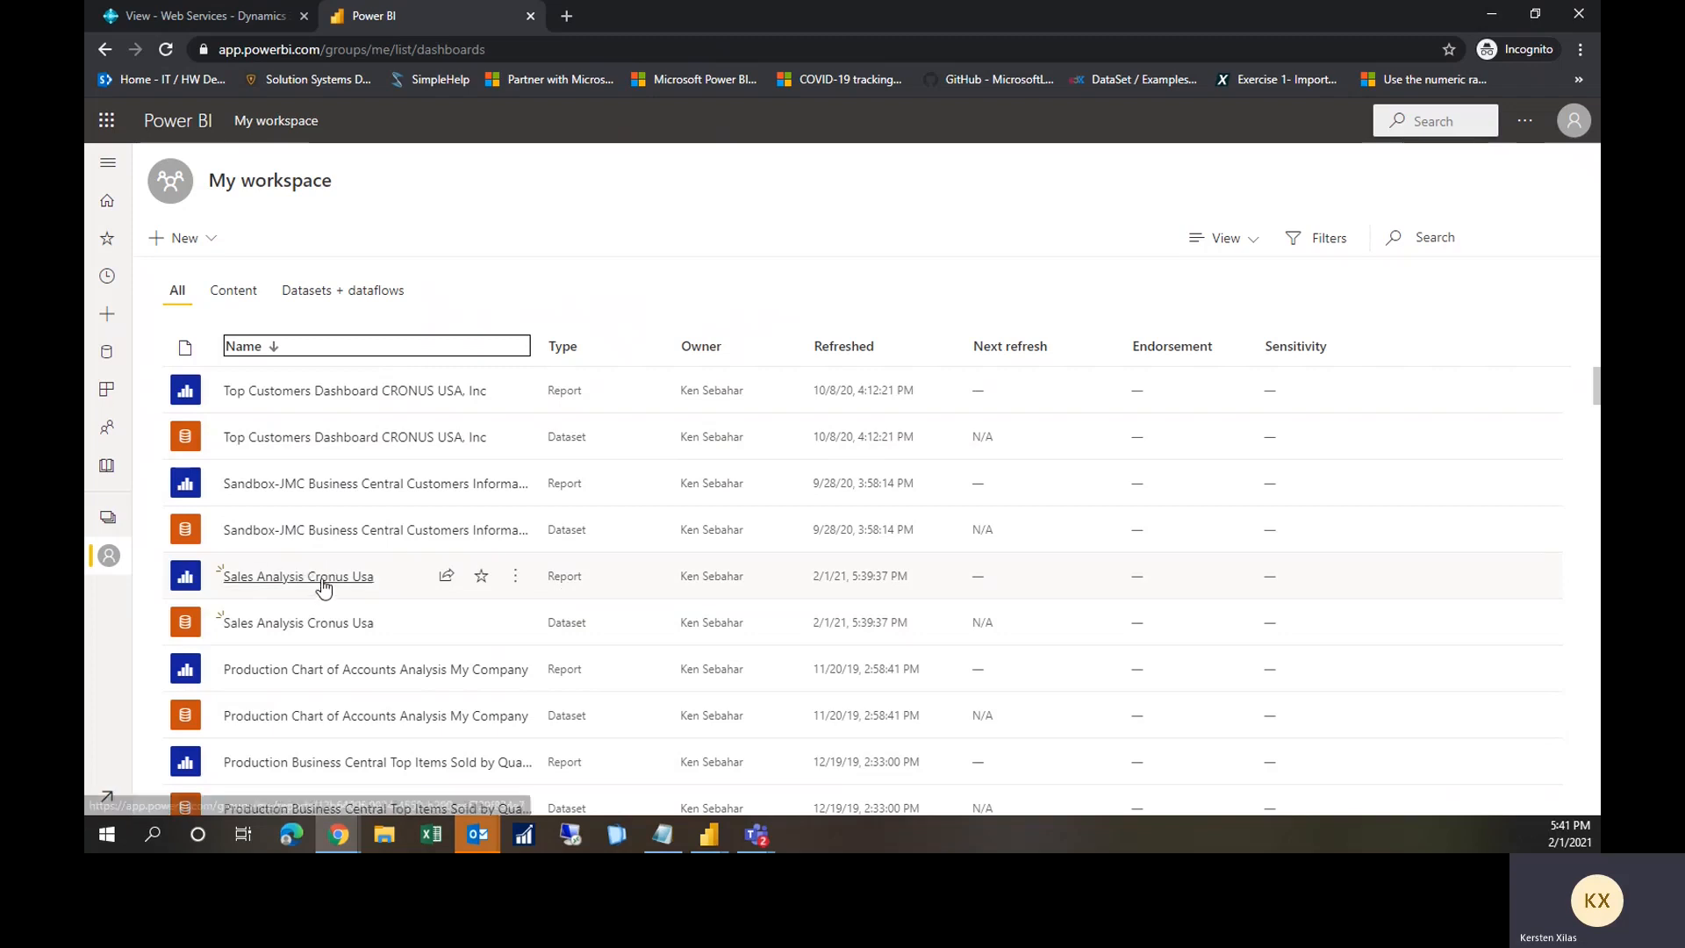
left_click(252, 615)
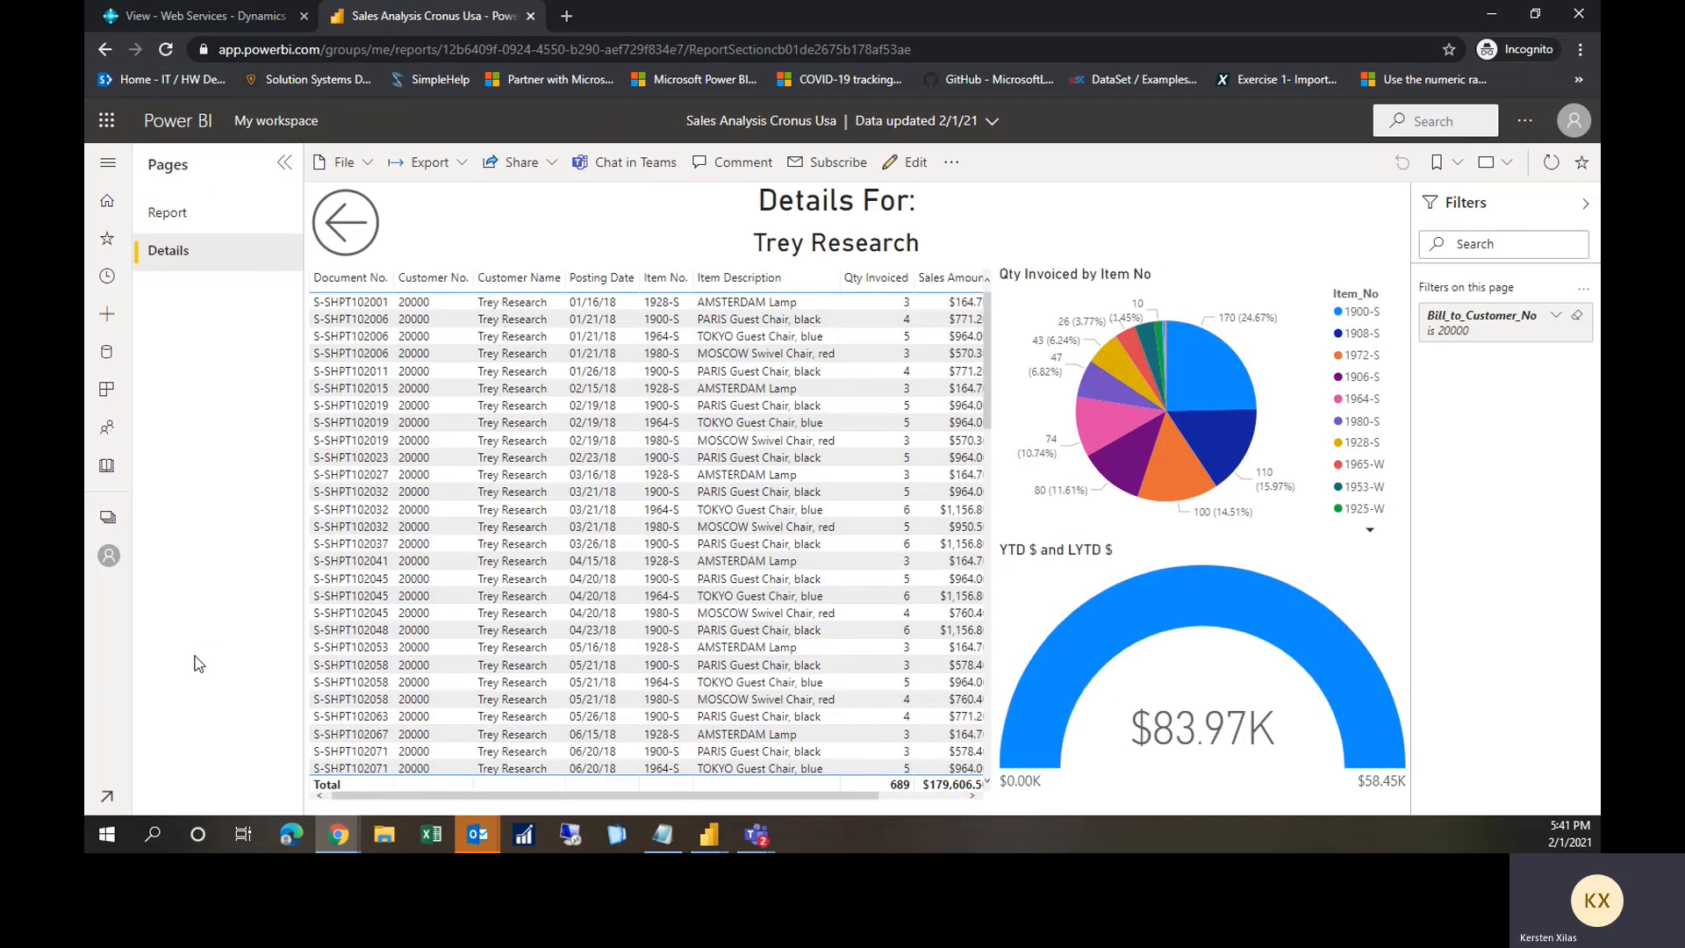
left_click(210, 222)
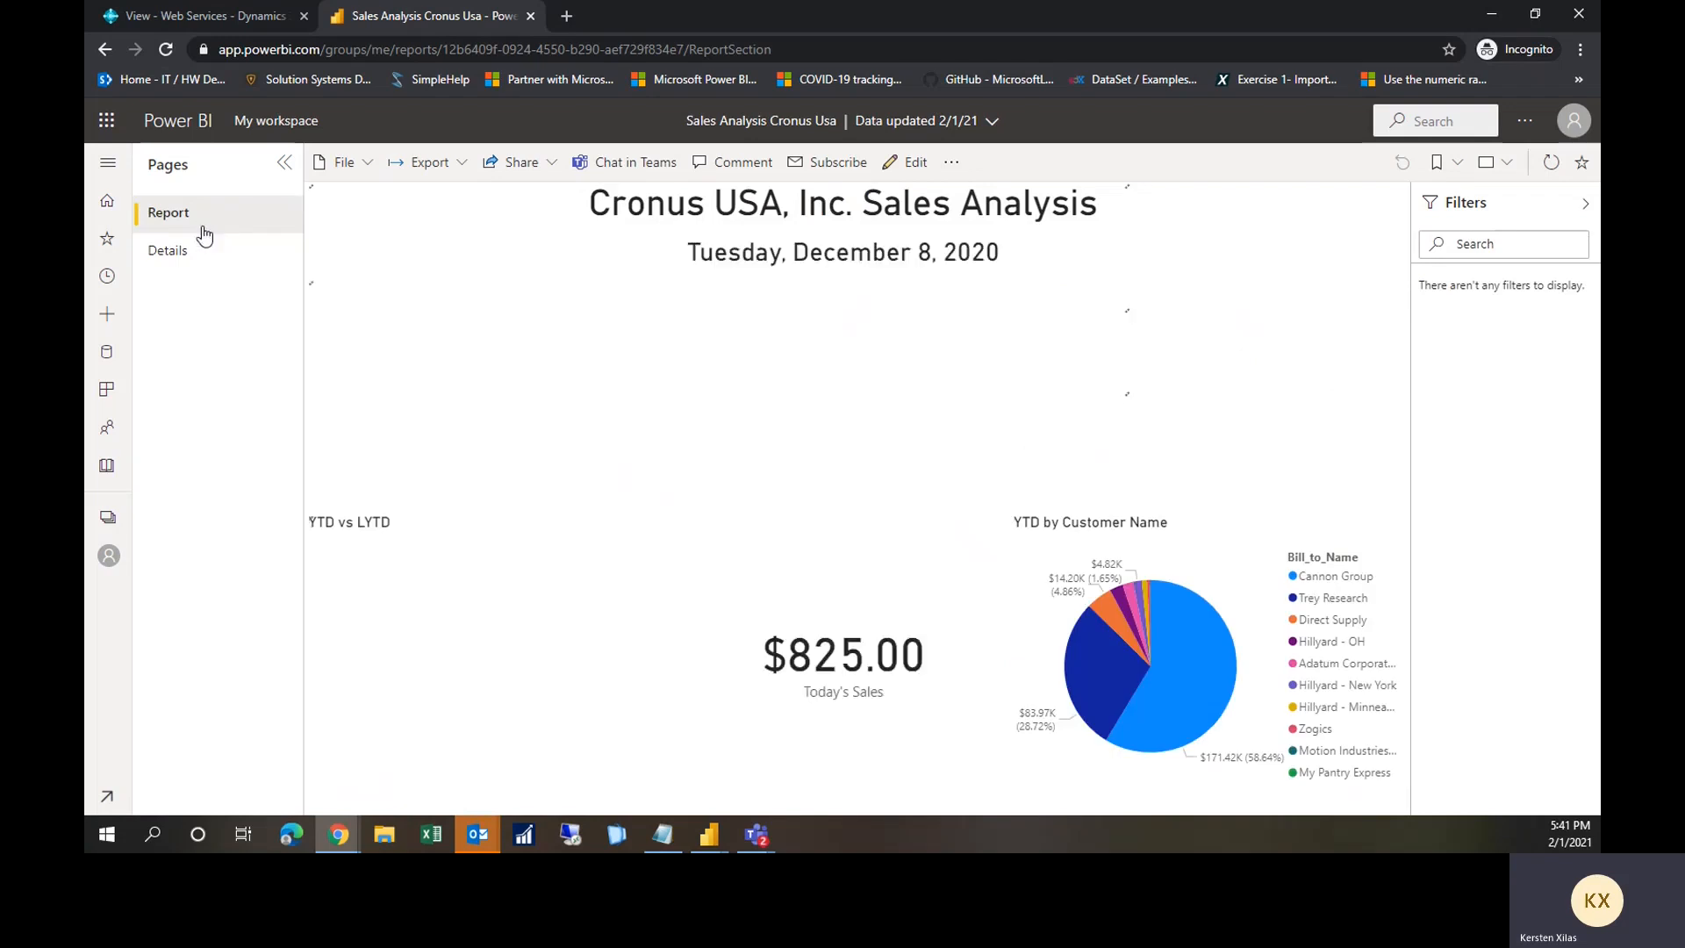